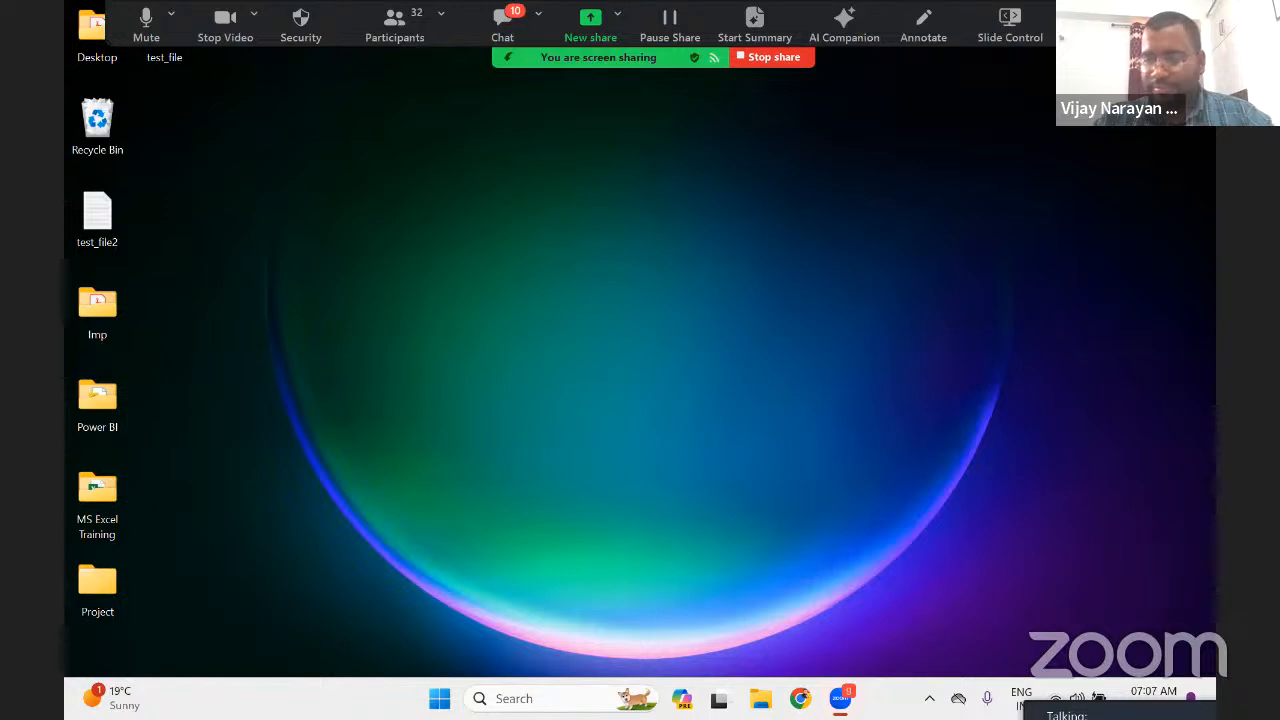
Choose Hide Floating Meeting Controls from Zoom's More menu to clear the screen share
{"action": "left_click", "coordinate": [1082, 25]}
{"action": "left_click", "coordinate": [933, 328]}
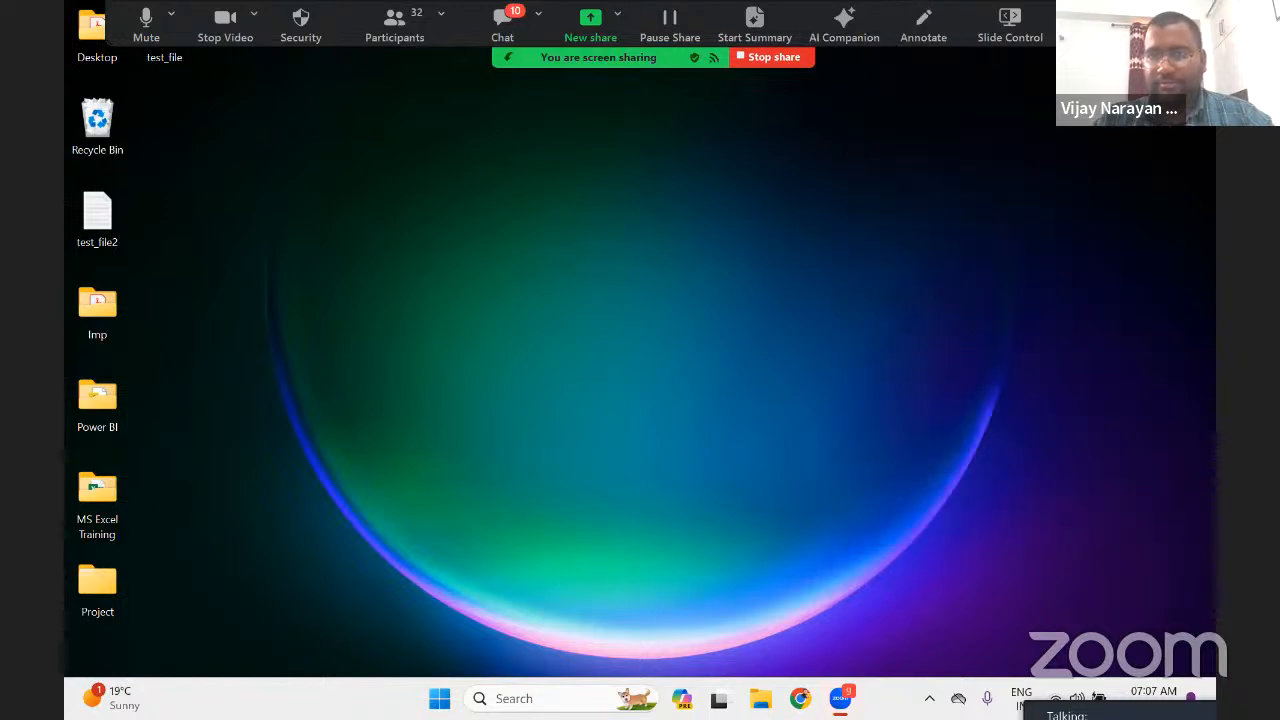
{"action": "left_click", "coordinate": [1082, 25]}
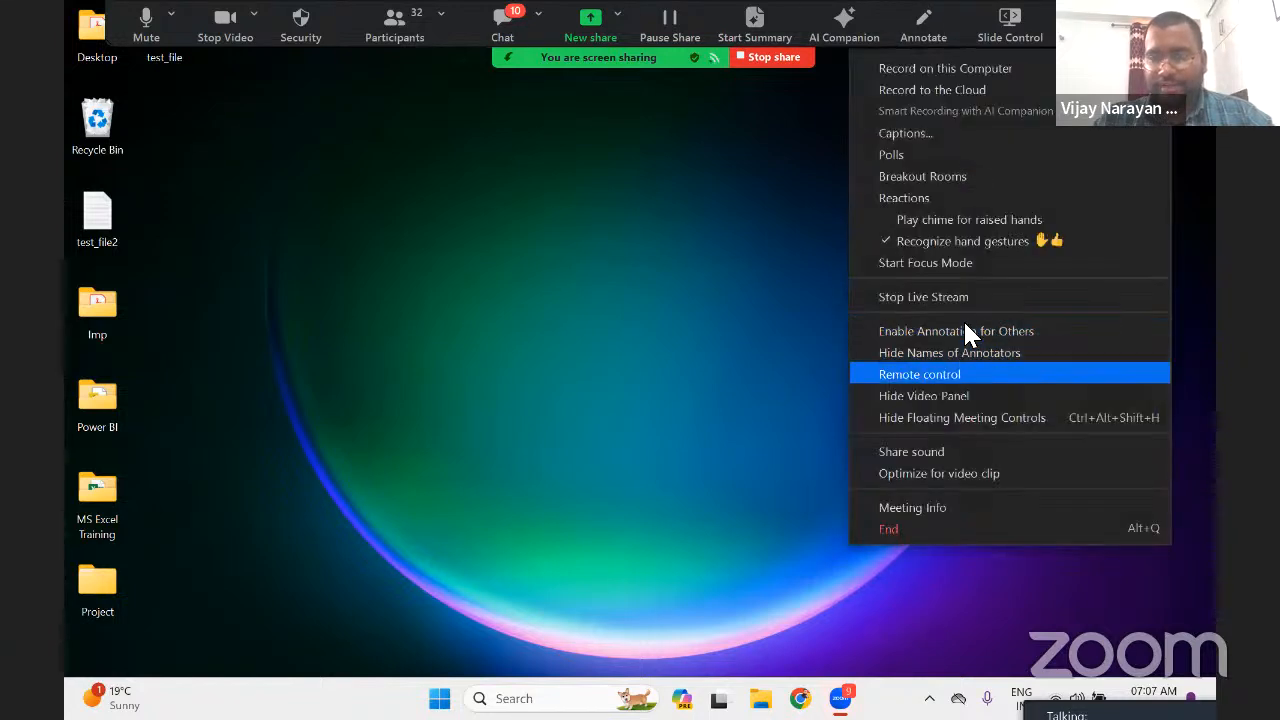
{"action": "left_click", "coordinate": [901, 413]}
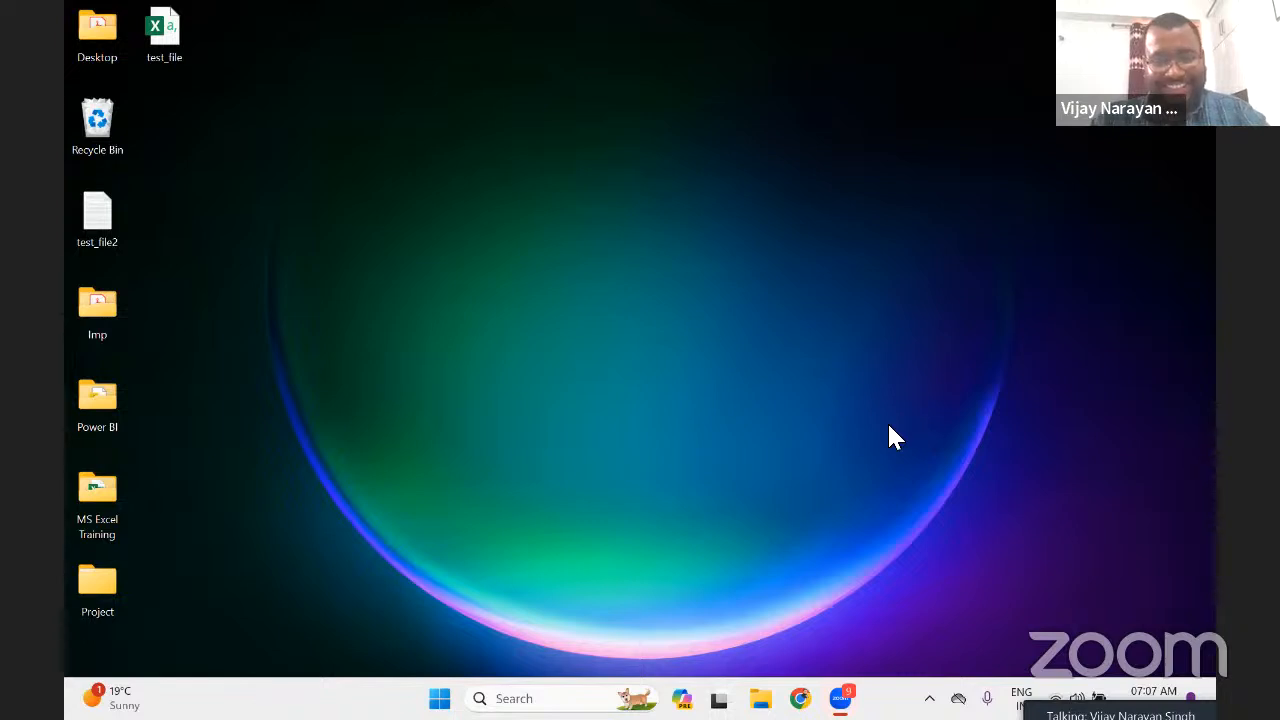
Launch Excel from the Windows search and create a Blank workbook (Book1)
{"action": "left_click", "coordinate": [514, 698]}
{"action": "type", "text": "excel"}
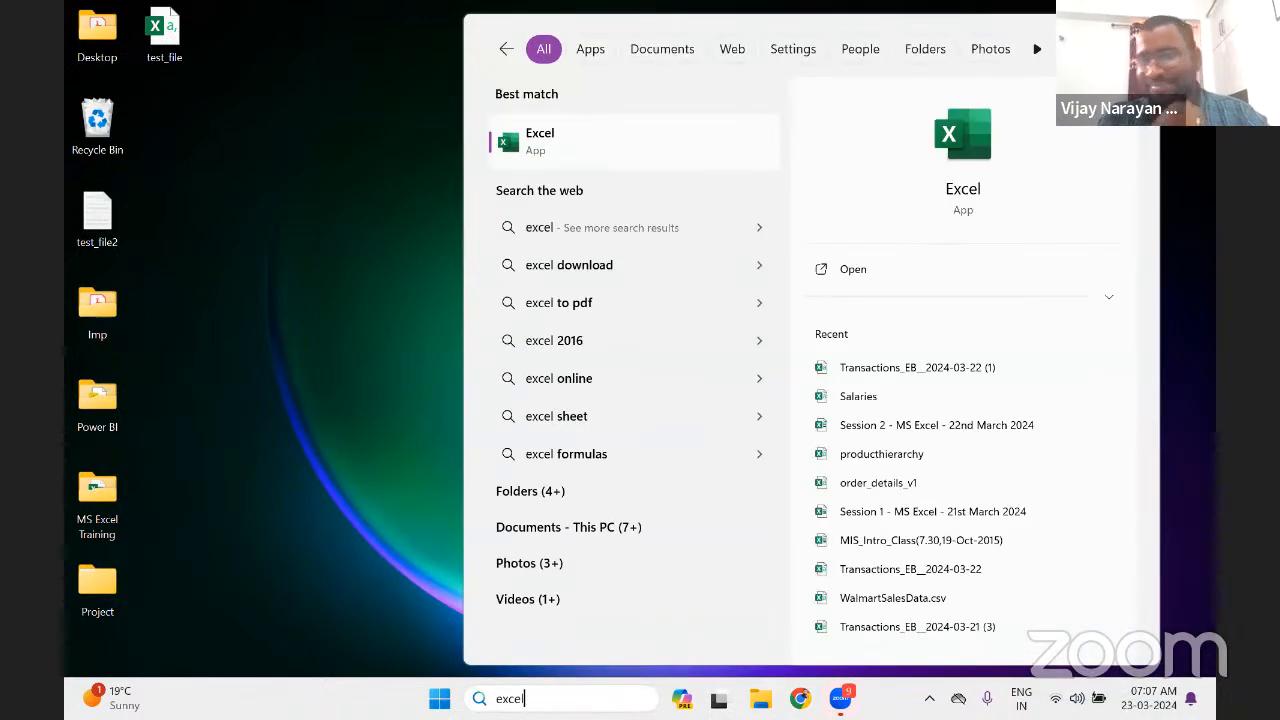
{"action": "key", "text": "Return"}
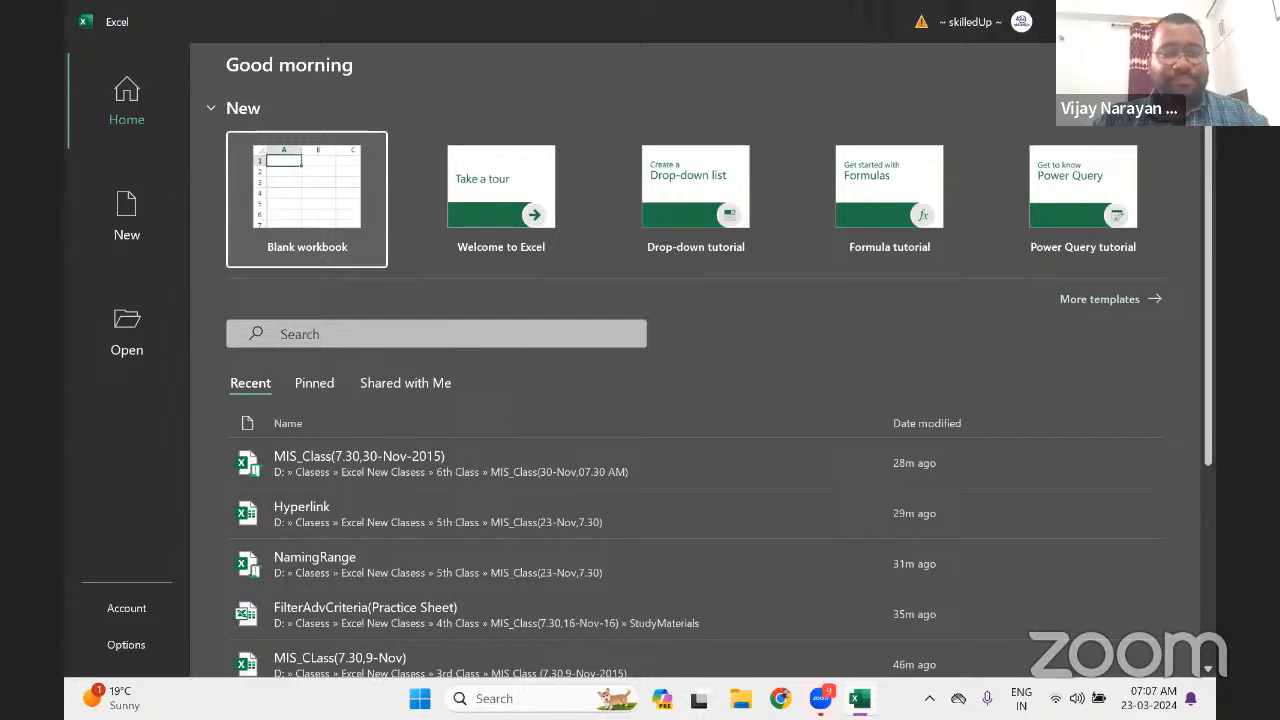
{"action": "left_click", "coordinate": [296, 206]}
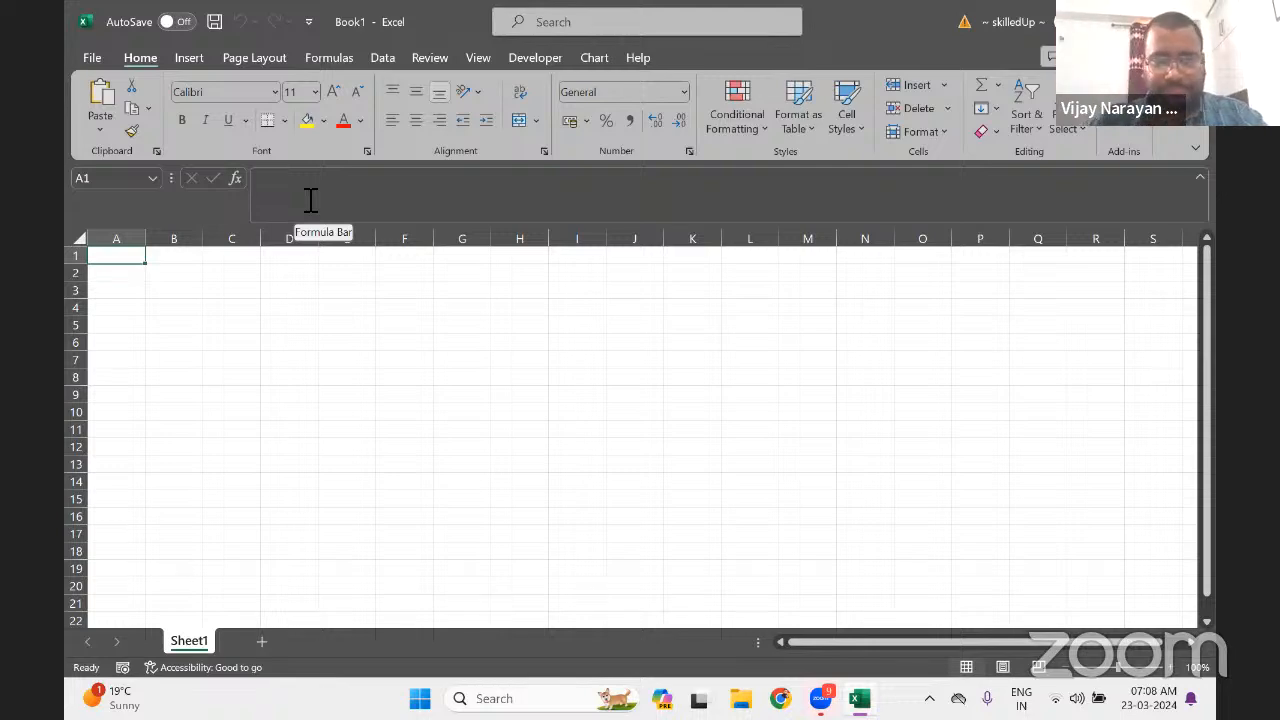
Save as 'Session 3 - MS Excel - 23rd March 2024' in Desktop > MS Excel Training > Session 3
{"action": "left_click", "coordinate": [92, 58]}
{"action": "left_click", "coordinate": [139, 338]}
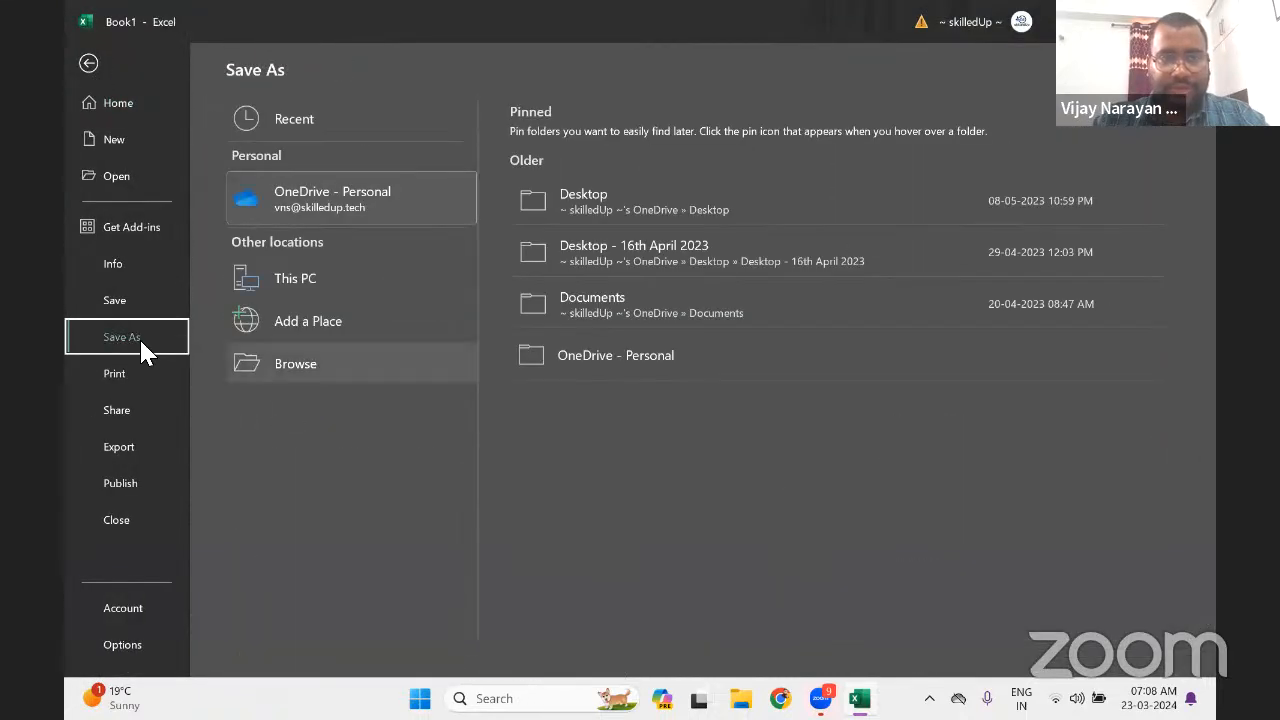
{"action": "left_click", "coordinate": [301, 365]}
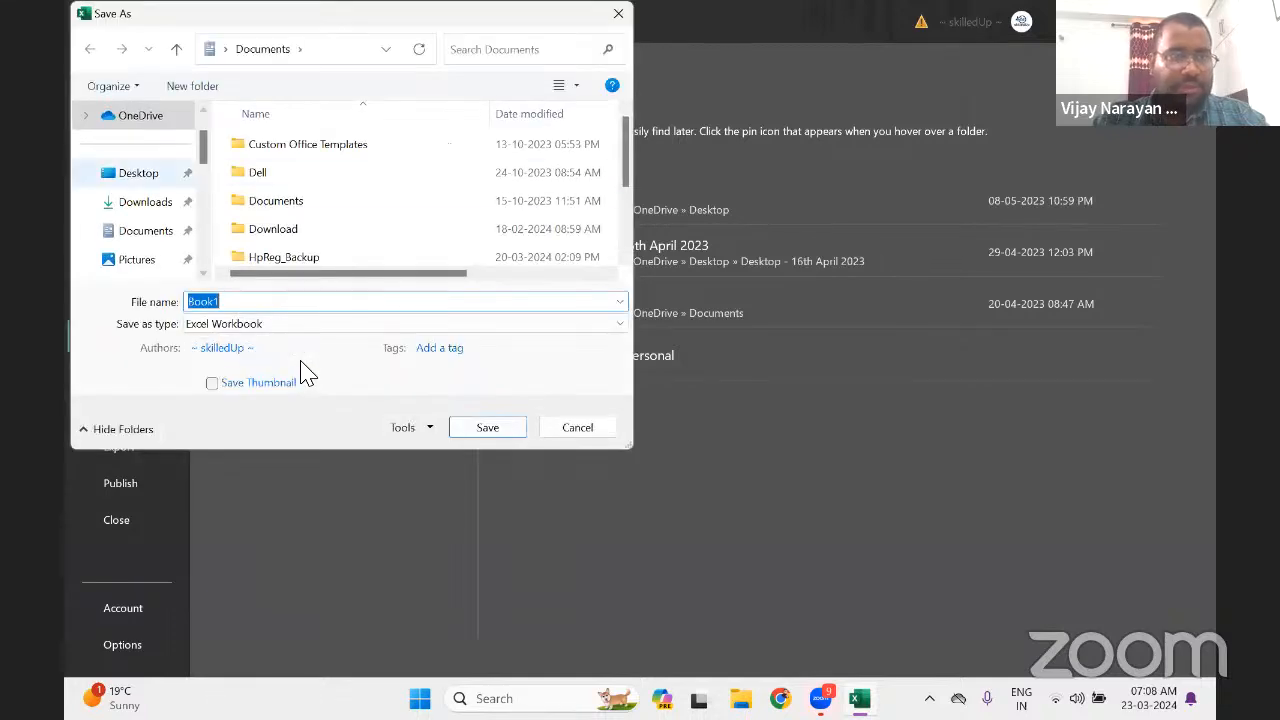
{"action": "left_click", "coordinate": [138, 178]}
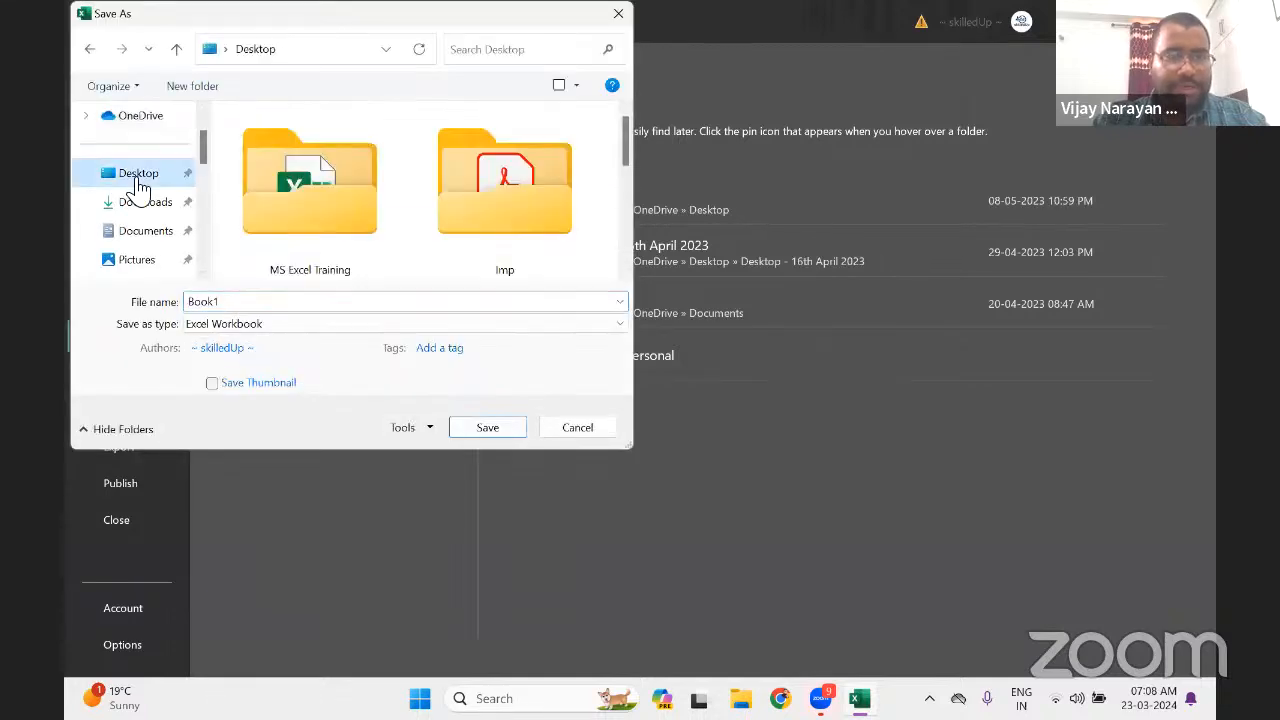
{"action": "double_click", "coordinate": [365, 232]}
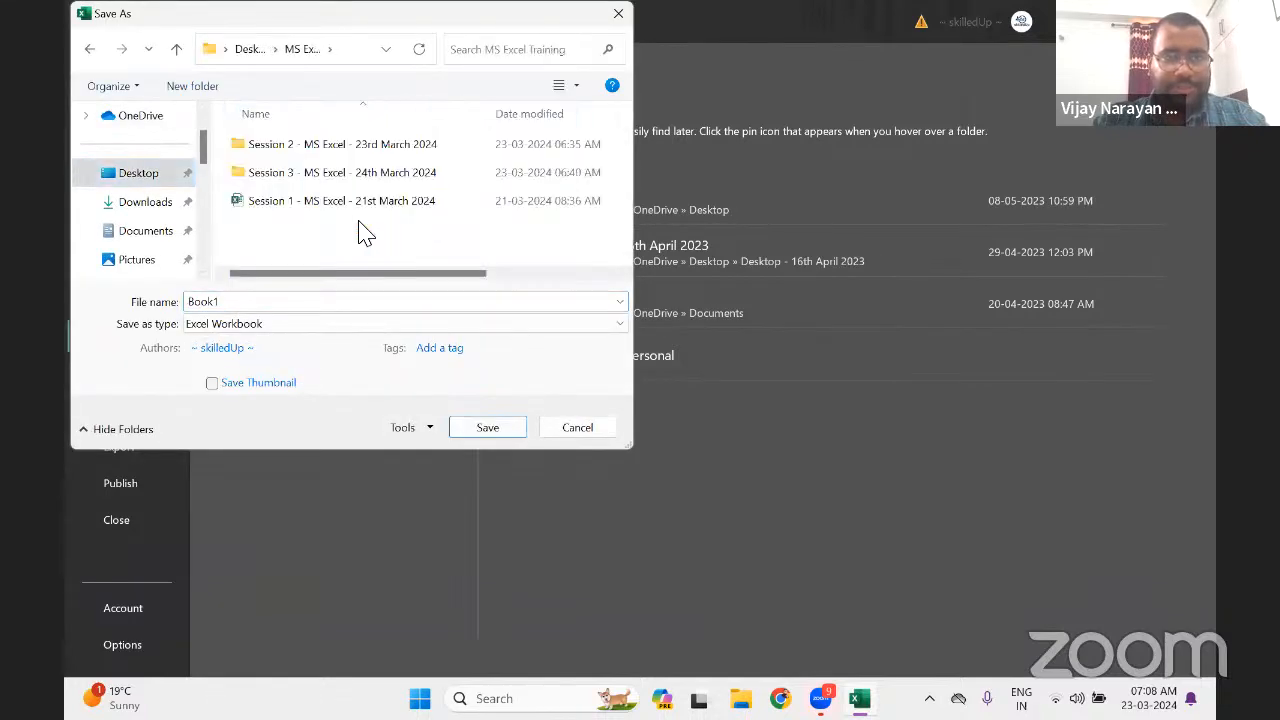
{"action": "double_click", "coordinate": [310, 172]}
{"action": "double_click", "coordinate": [262, 309]}
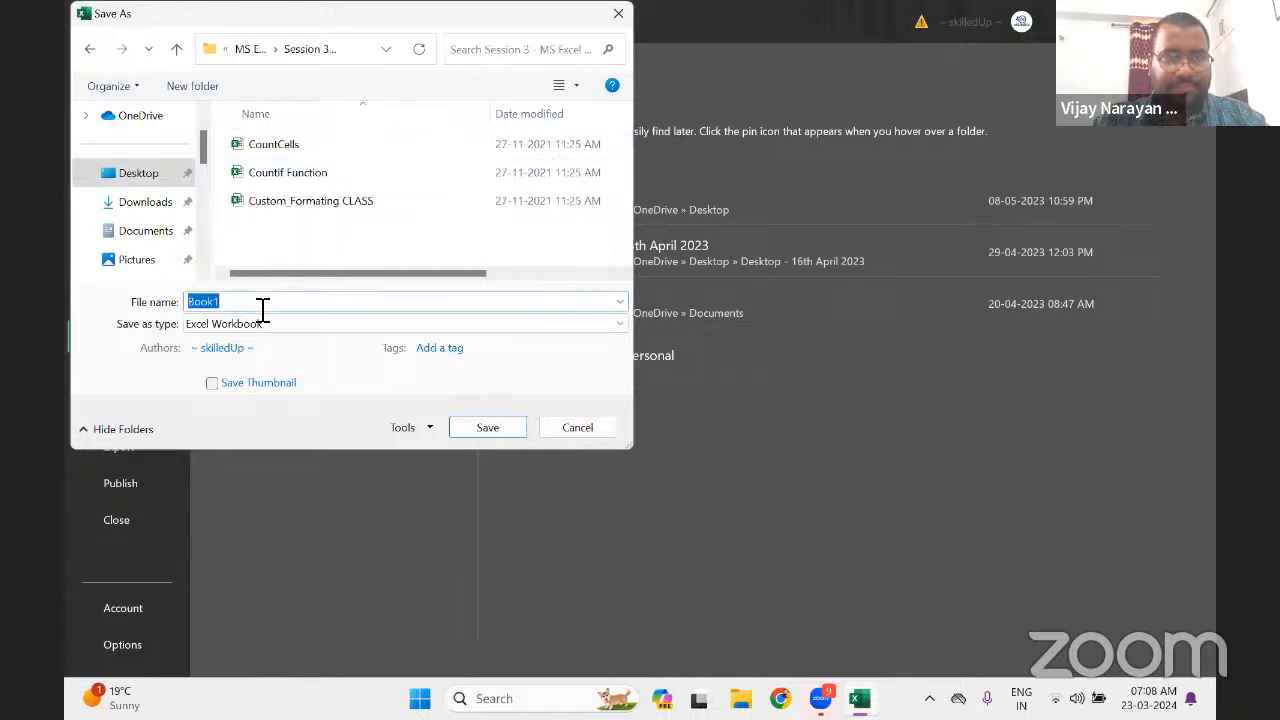
{"action": "type", "text": "MS "}
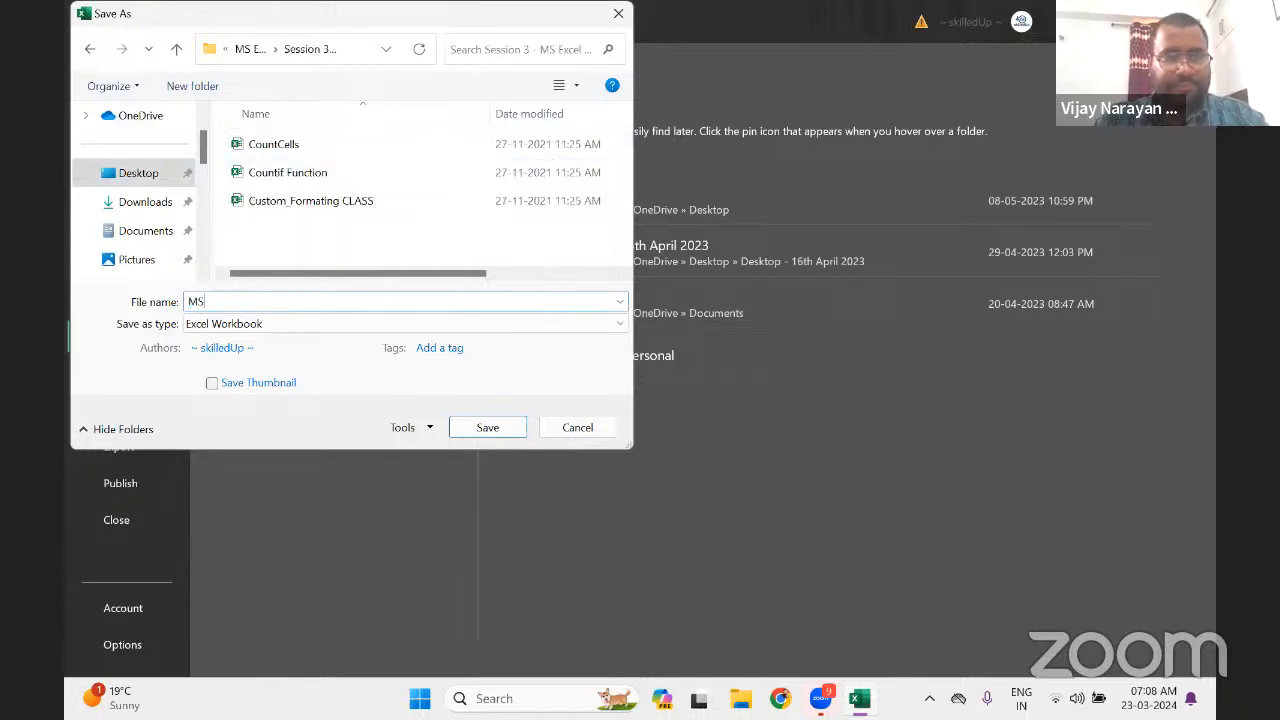
{"action": "type", "text": "E"}
{"action": "key", "text": "BackSpace"}
{"action": "key", "text": "BackSpace"}
{"action": "key", "text": "BackSpace"}
{"action": "key", "text": "BackSpace"}
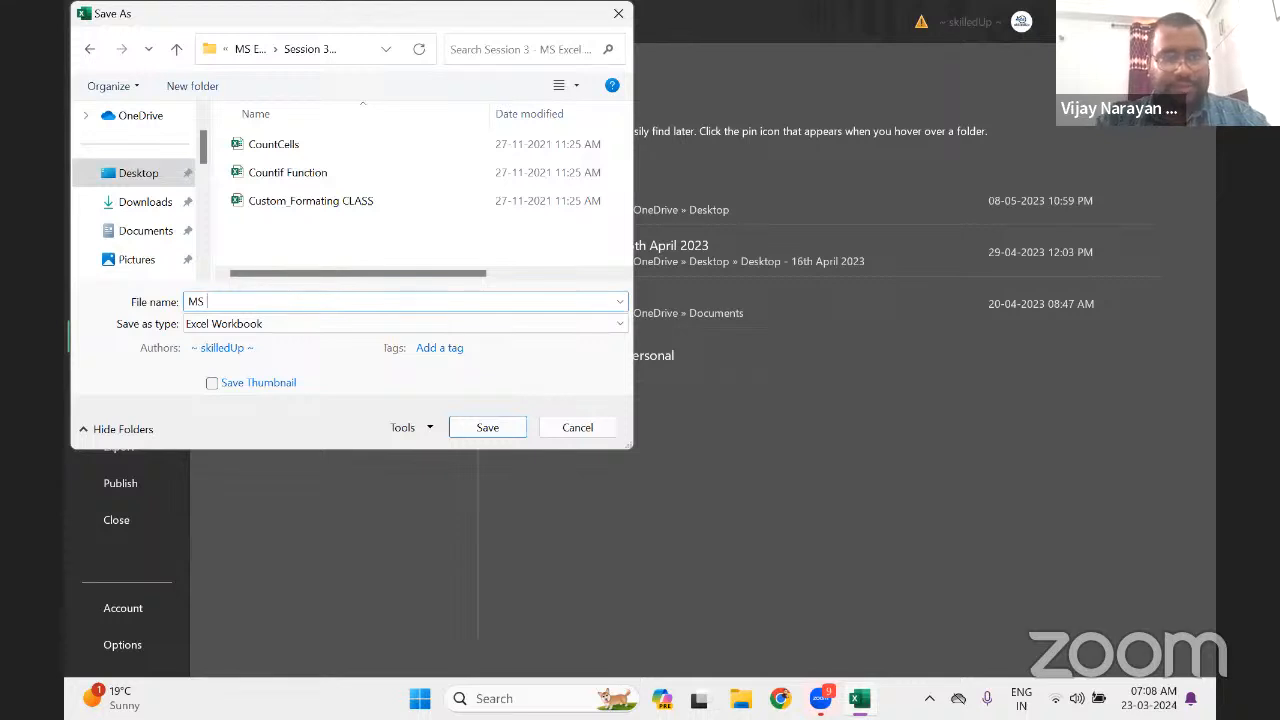
{"action": "type", "text": "Session "}
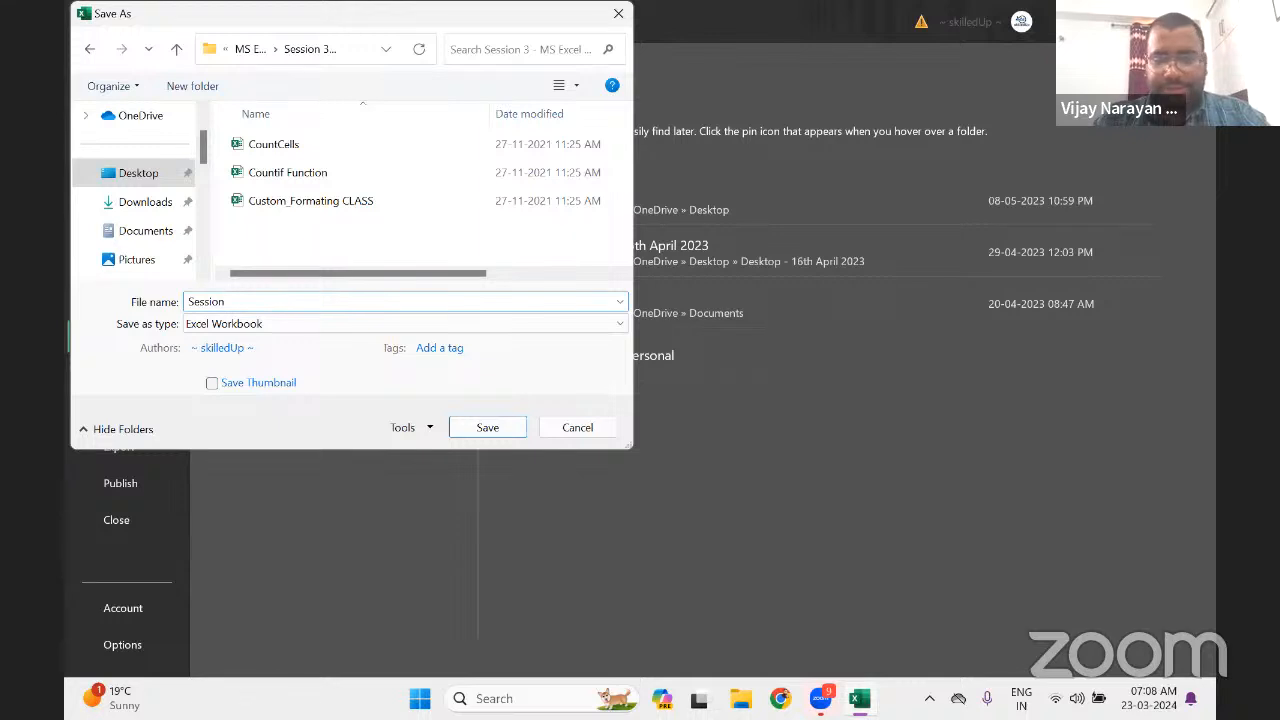
{"action": "type", "text": "3 - M"}
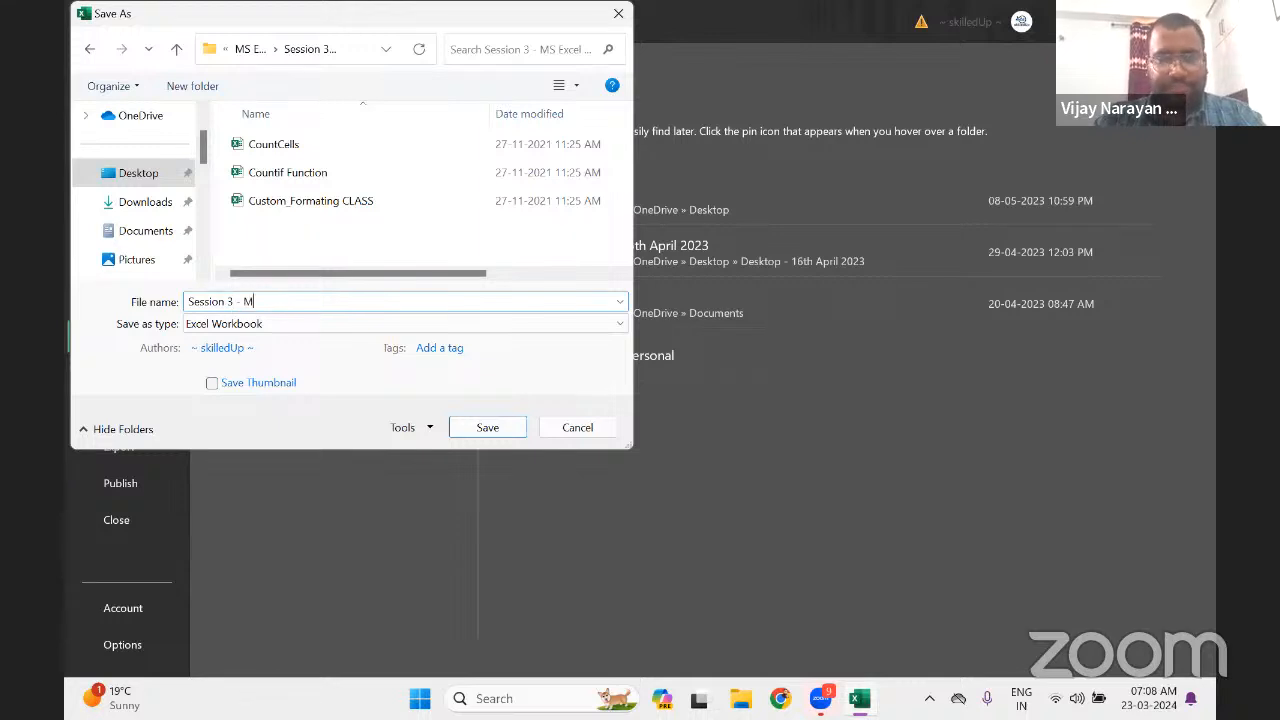
{"action": "type", "text": "S Excel "}
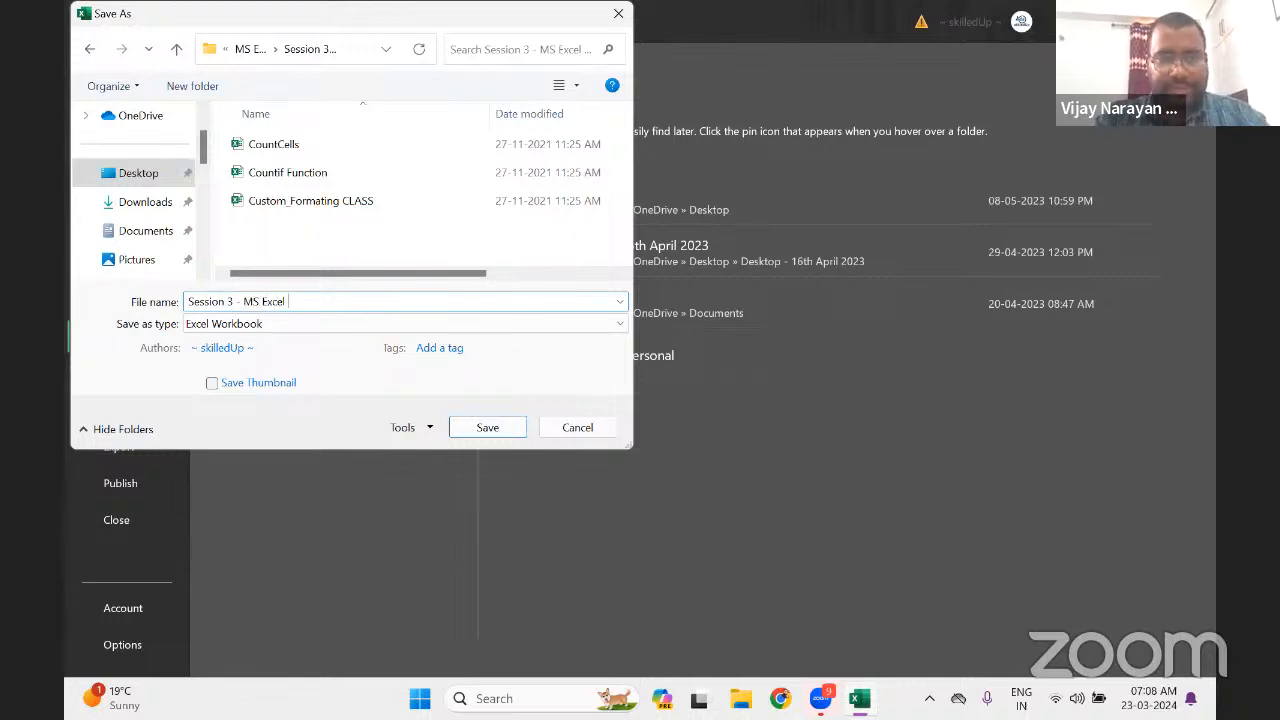
{"action": "type", "text": "- "}
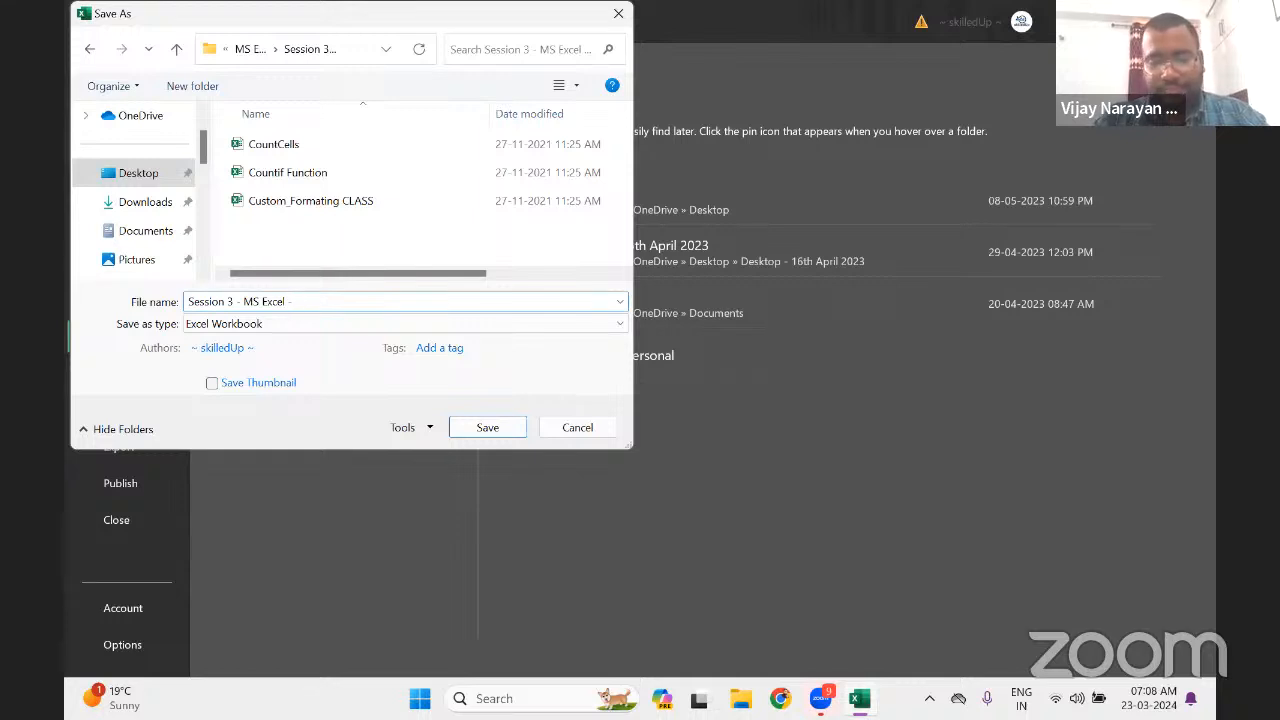
{"action": "type", "text": "23rd "}
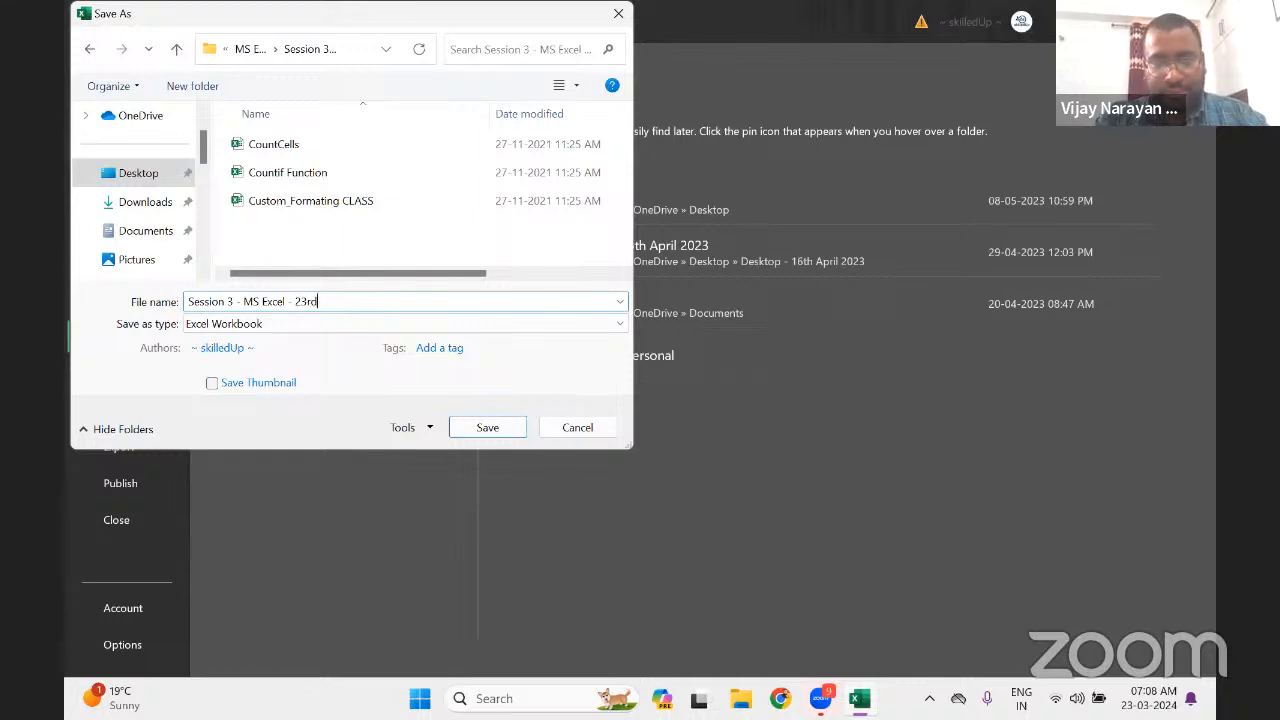
{"action": "type", "text": "M"}
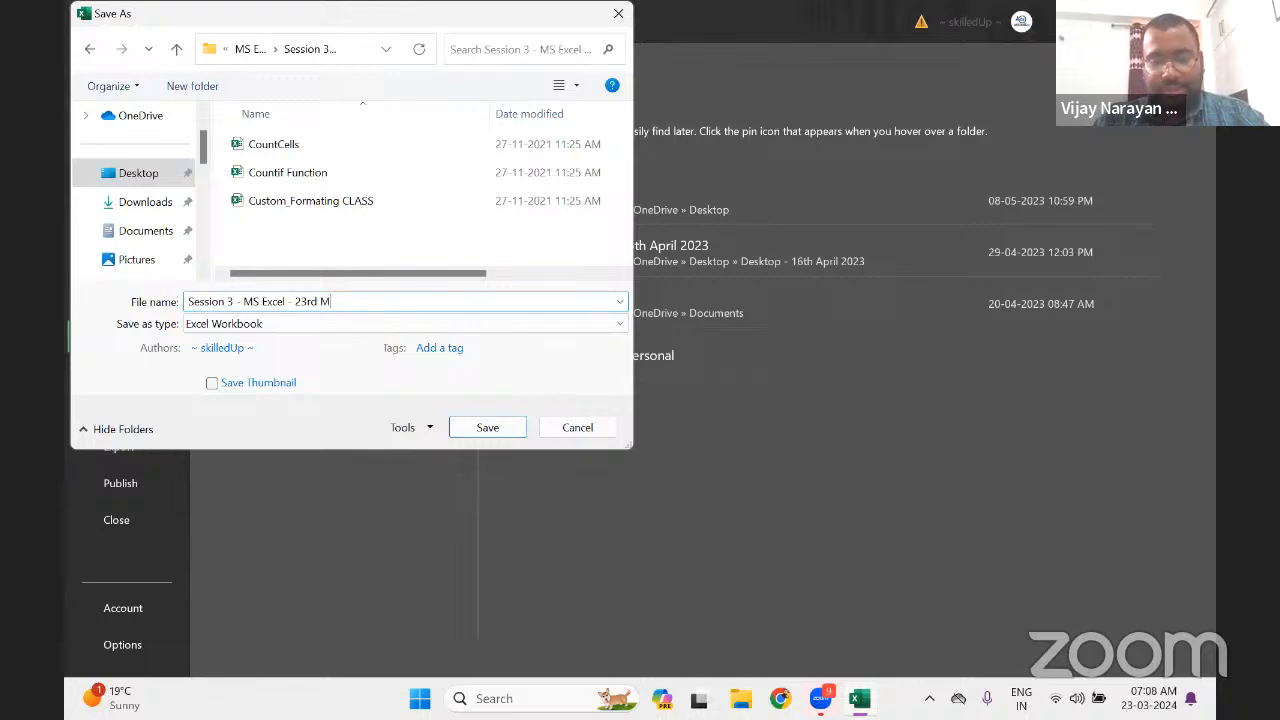
{"action": "type", "text": "arch 2024"}
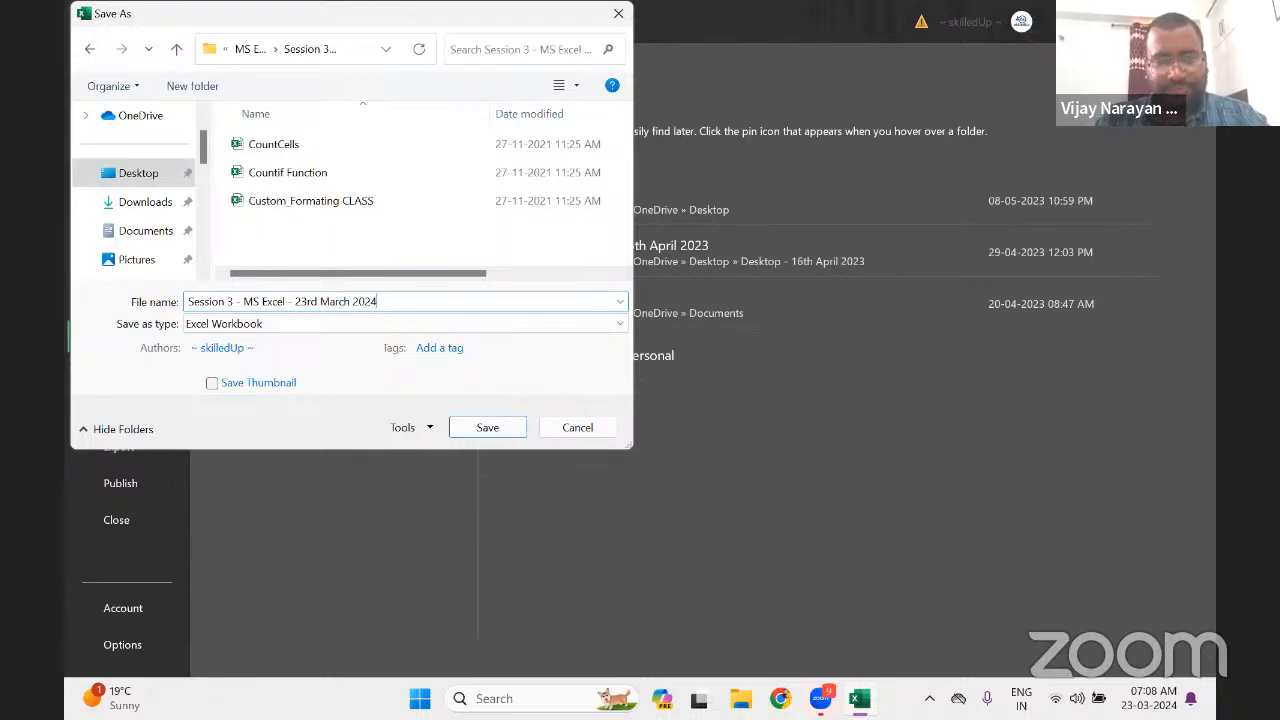
{"action": "key", "text": "Return"}
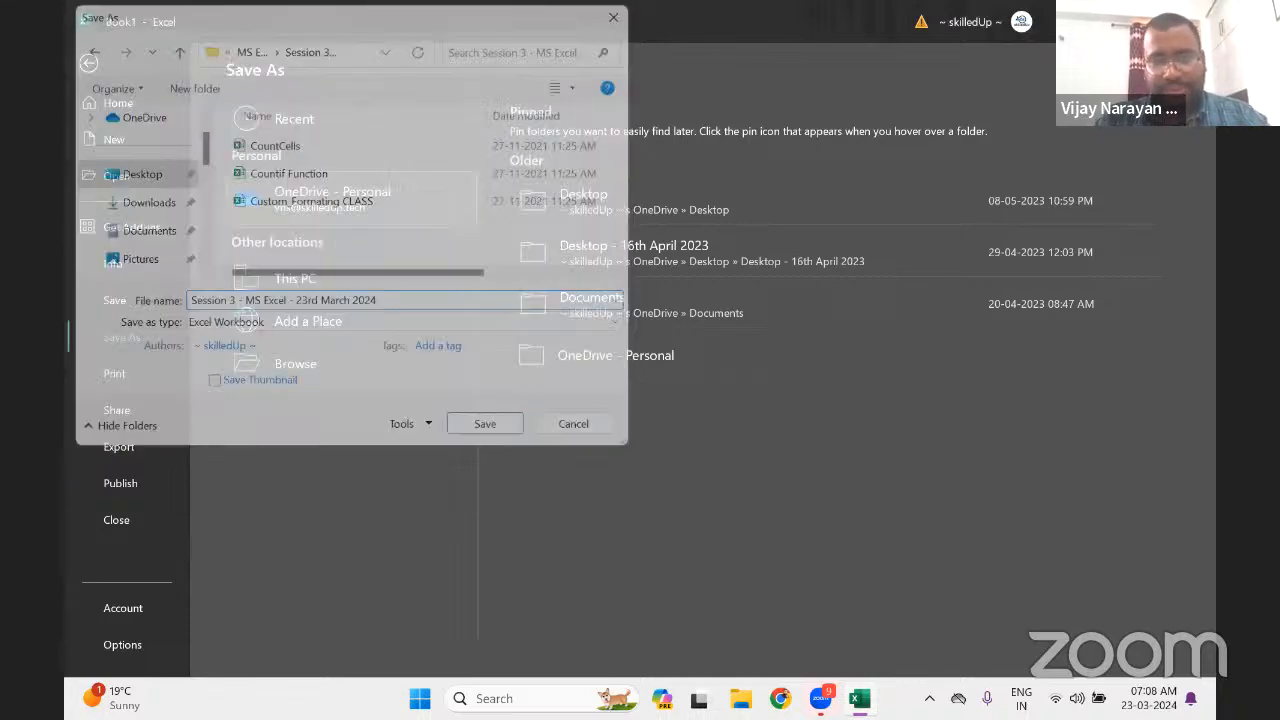
Enter the heading 'Naming Range' in cell E2
{"action": "key", "text": "Up"}
{"action": "key", "text": "Up"}
{"action": "key", "text": "Up"}
{"action": "key", "text": "Up"}
{"action": "key", "text": "Up"}
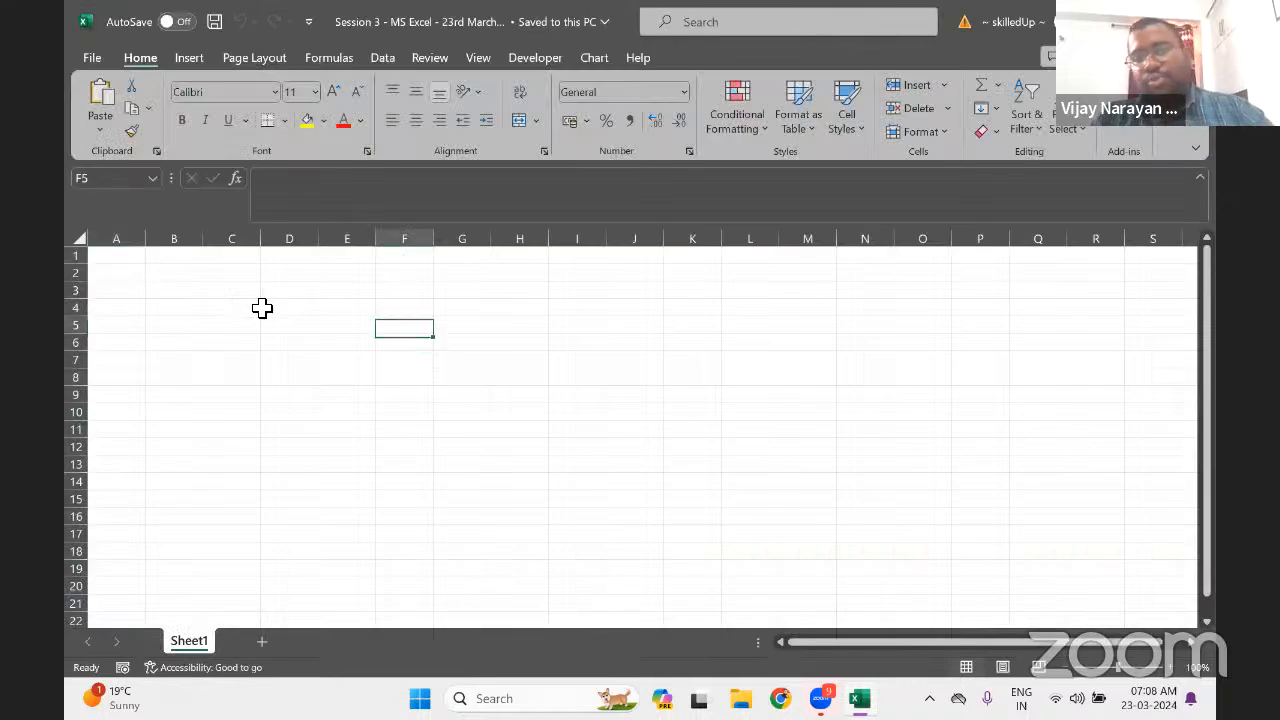
{"action": "key", "text": "Left"}
{"action": "key", "text": "shift+Down"}
{"action": "key", "text": "shift+Down"}
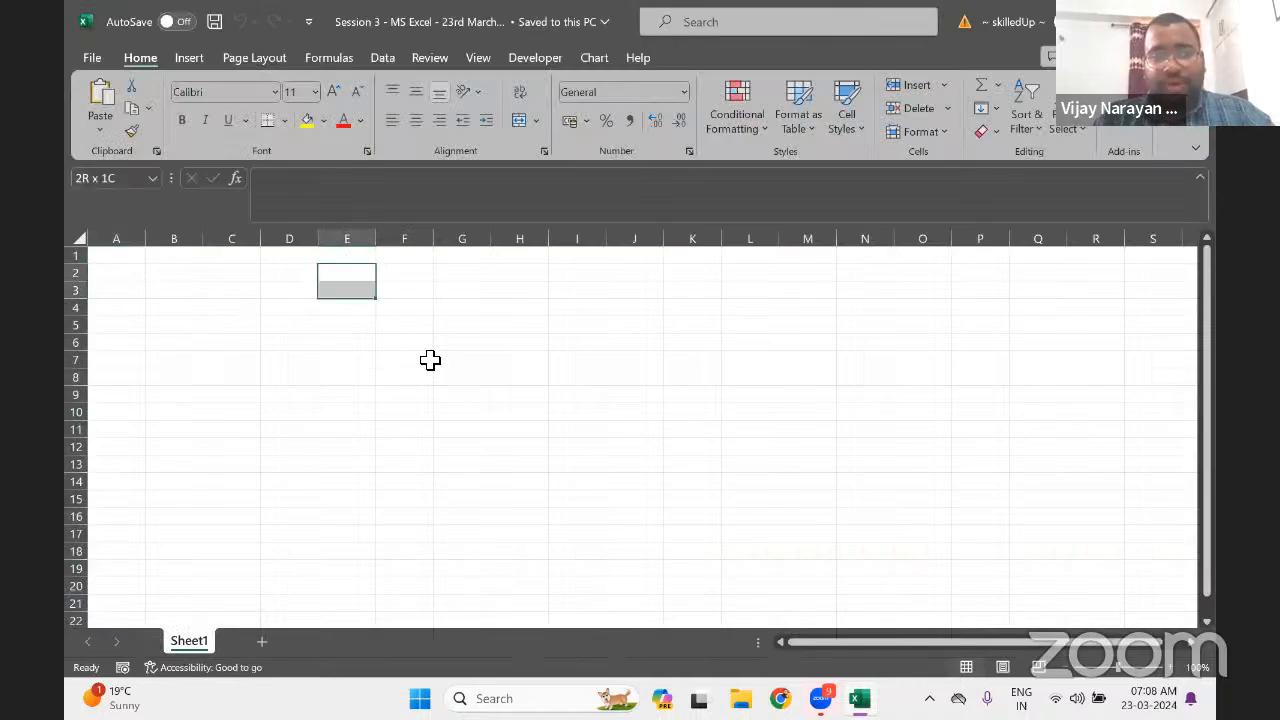
{"action": "key", "text": "shift+Right"}
{"action": "key", "text": "shift+Right"}
{"action": "key", "text": "shift+Right"}
{"action": "key", "text": "shift+Right"}
{"action": "key", "text": "Left"}
{"action": "key", "text": "Right"}
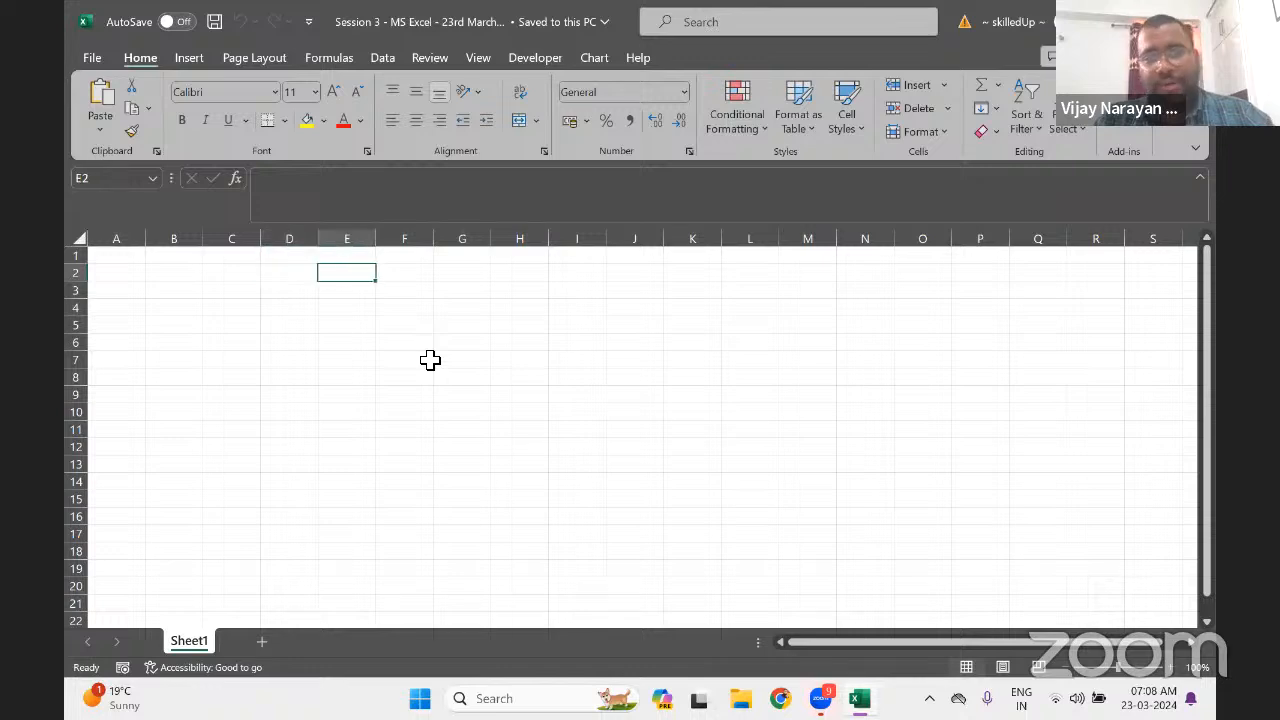
{"action": "type", "text": "Nami"}
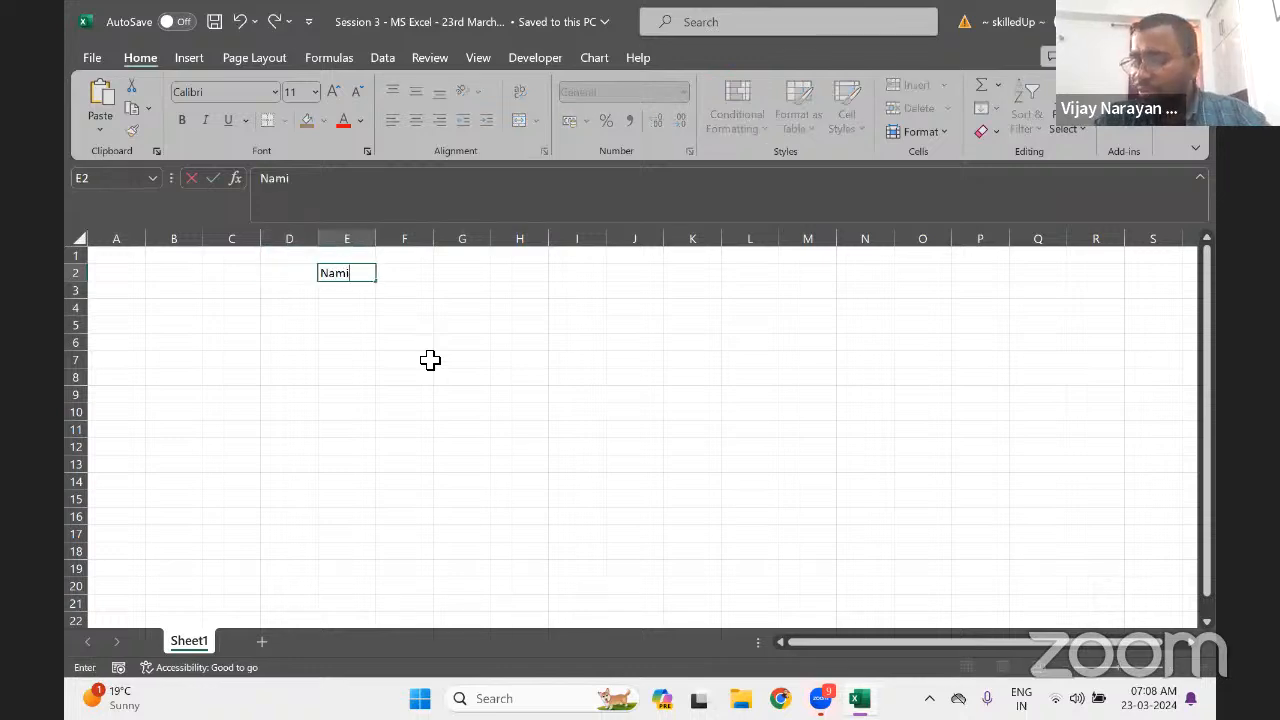
{"action": "type", "text": "ng Range"}
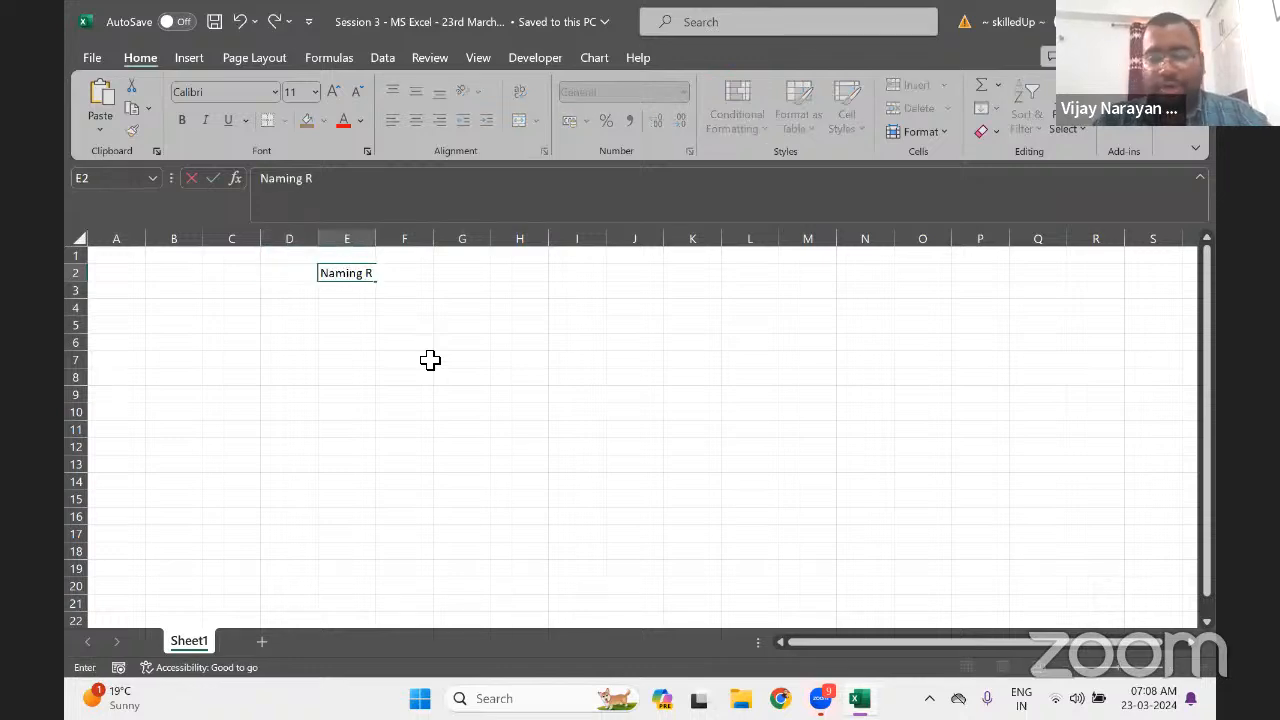
{"action": "key", "text": "Return"}
Merge and centre the heading across columns E to J
{"action": "key", "text": "Up"}
{"action": "key", "text": "shift+Down"}
{"action": "key", "text": "shift+Down"}
{"action": "key", "text": "shift+Down"}
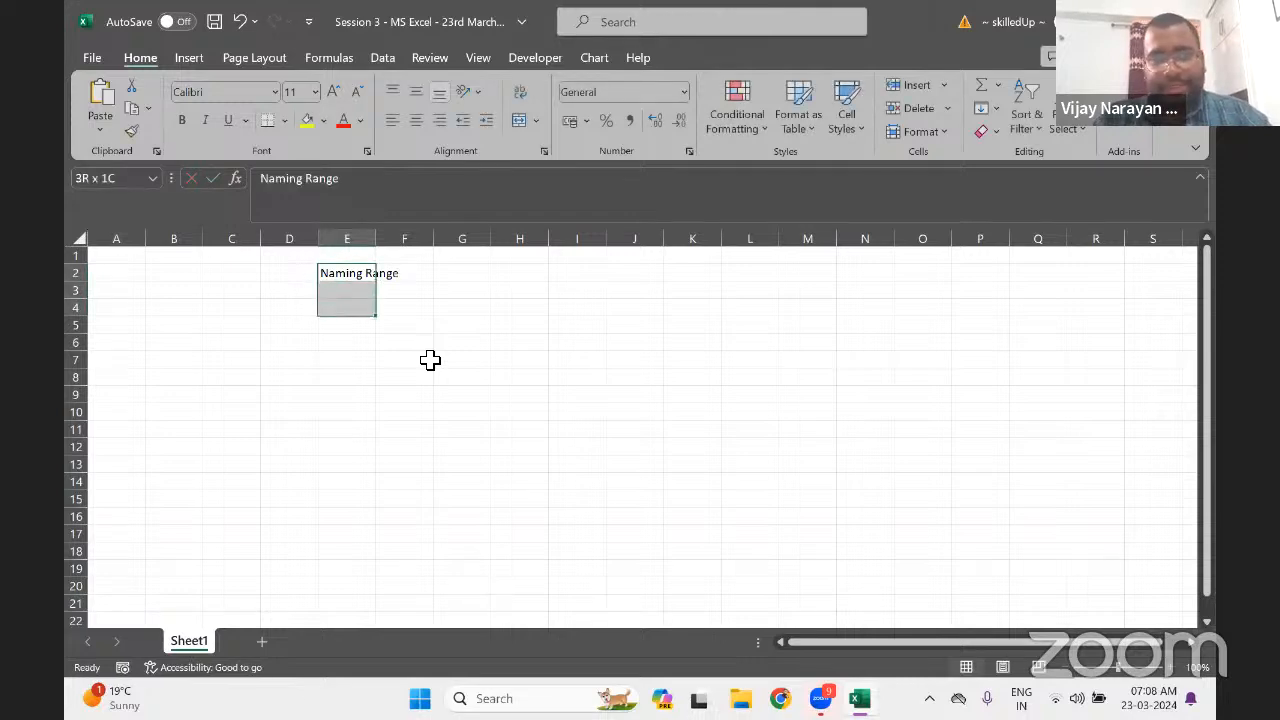
{"action": "key", "text": "shift+Up"}
{"action": "key", "text": "shift+Right"}
{"action": "key", "text": "shift+Right"}
{"action": "key", "text": "shift+Right"}
{"action": "key", "text": "shift+Right"}
{"action": "key", "text": "shift+Right"}
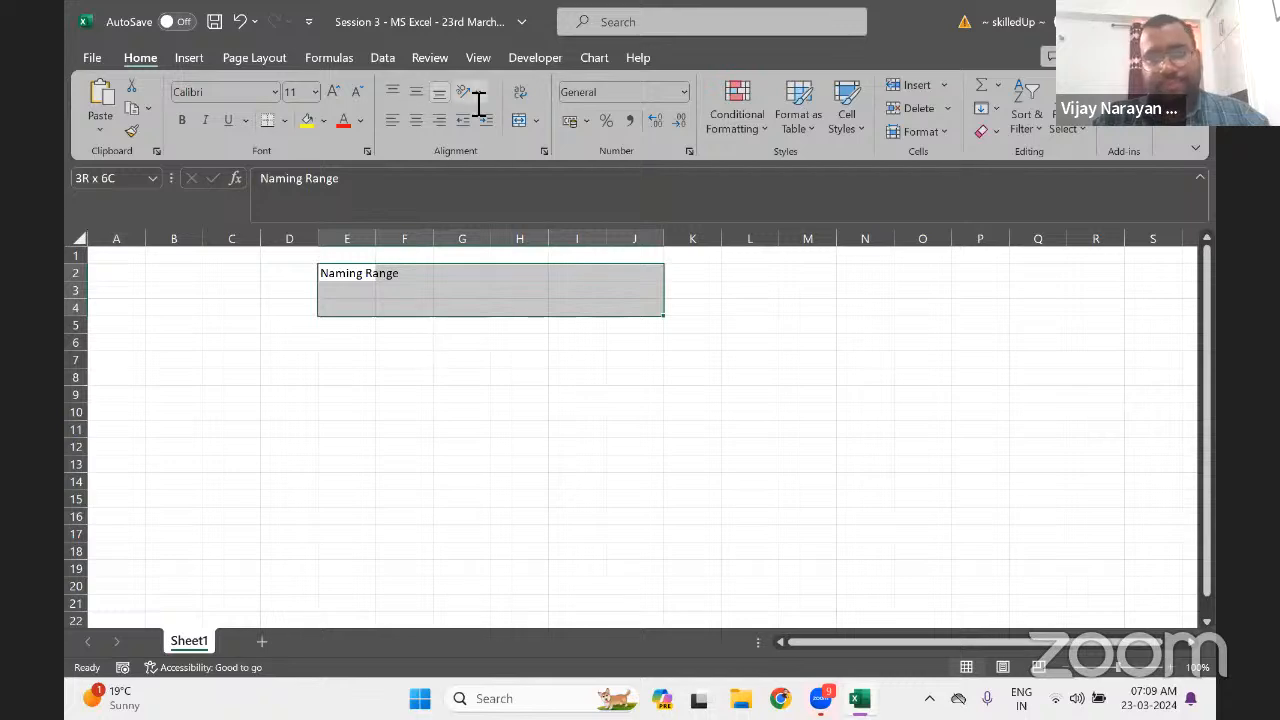
{"action": "left_click", "coordinate": [522, 124]}
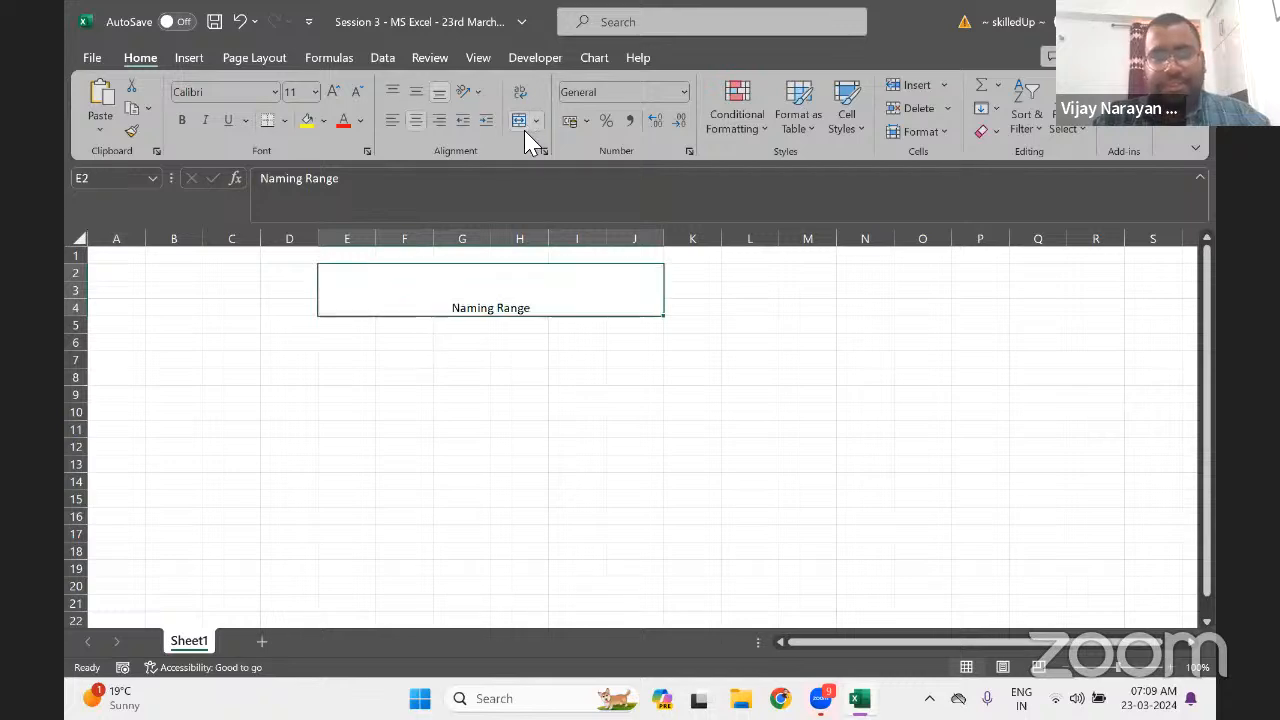
Middle-align the title, set its font size to 20, and make it bold
{"action": "left_click", "coordinate": [465, 92]}
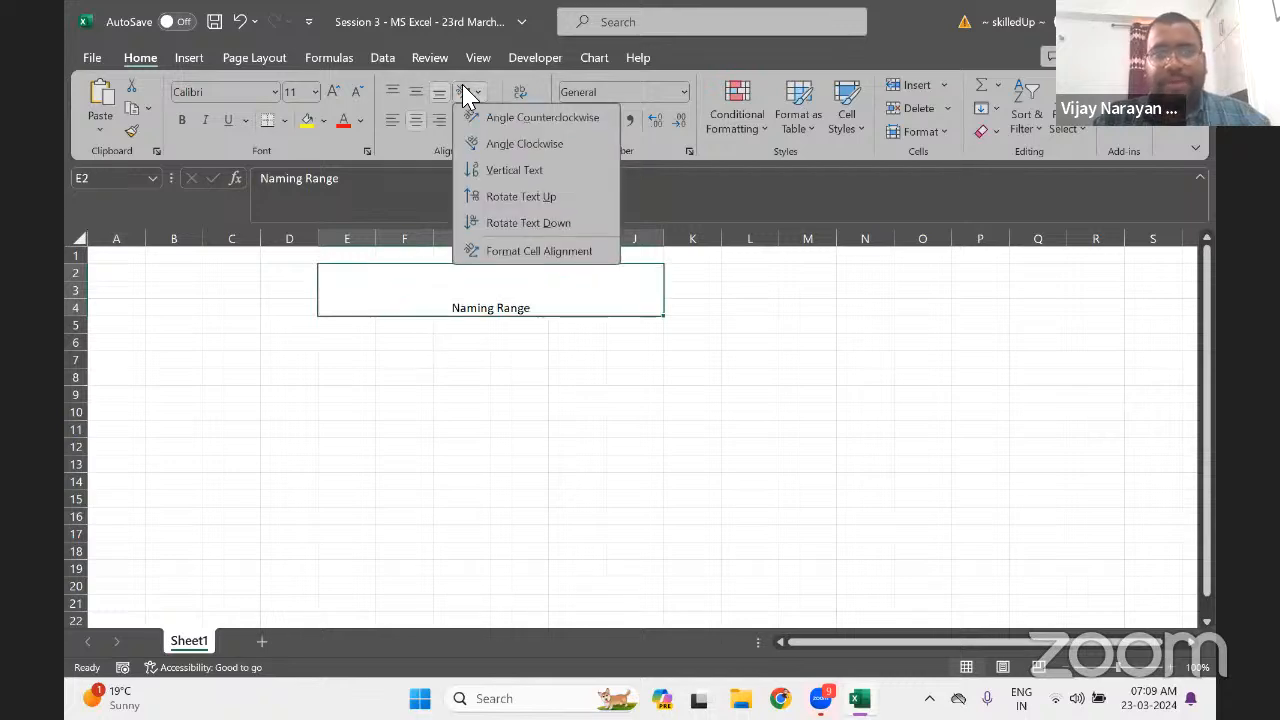
{"action": "left_click", "coordinate": [415, 94]}
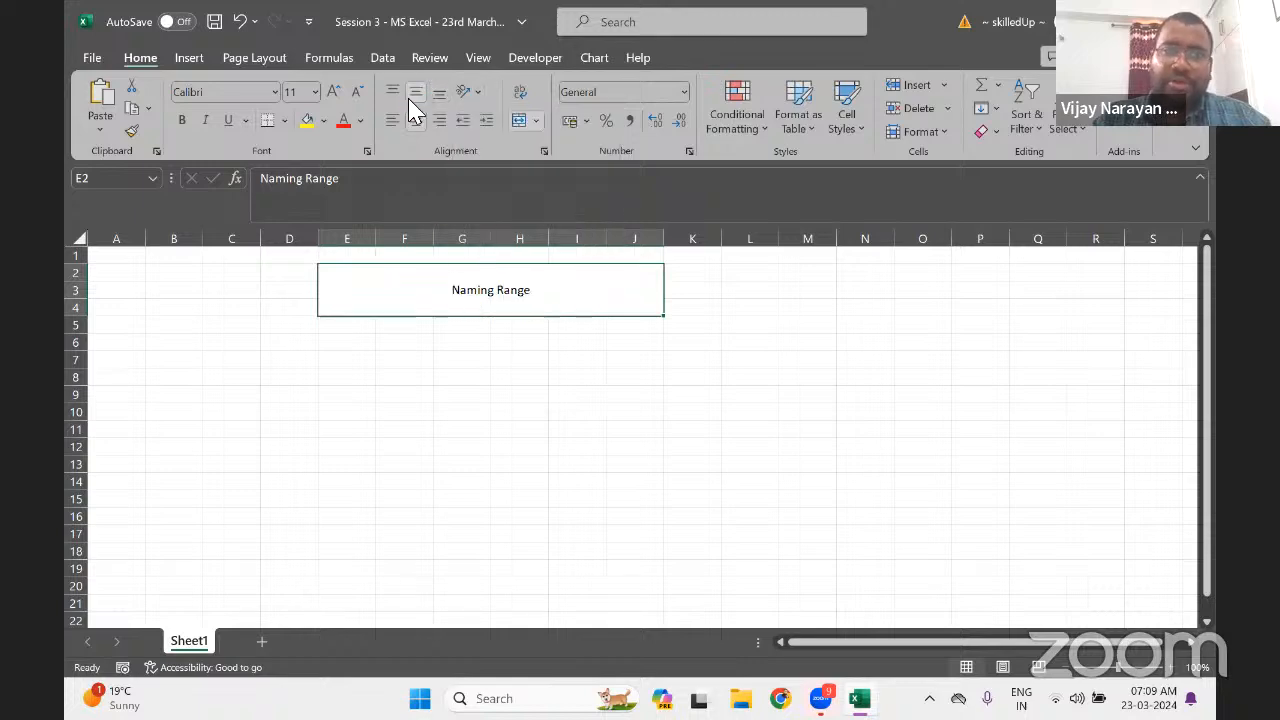
{"action": "left_click", "coordinate": [304, 99]}
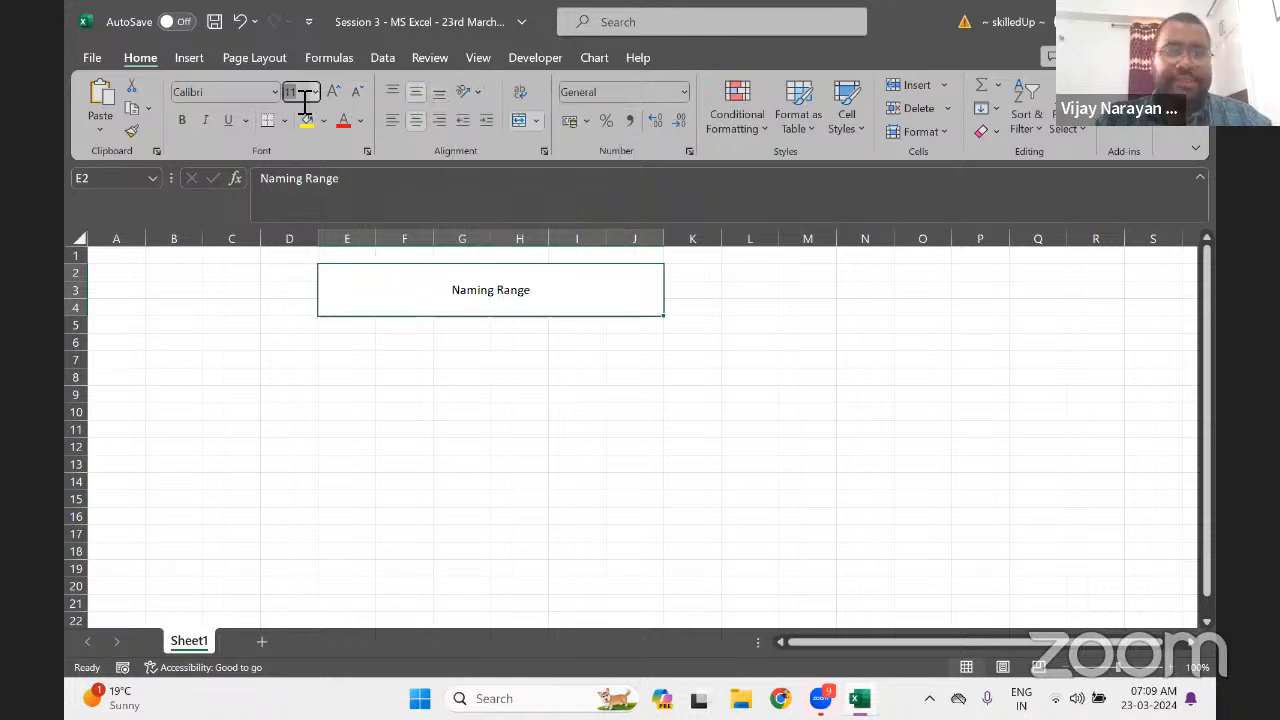
{"action": "type", "text": "20"}
{"action": "key", "text": "Return"}
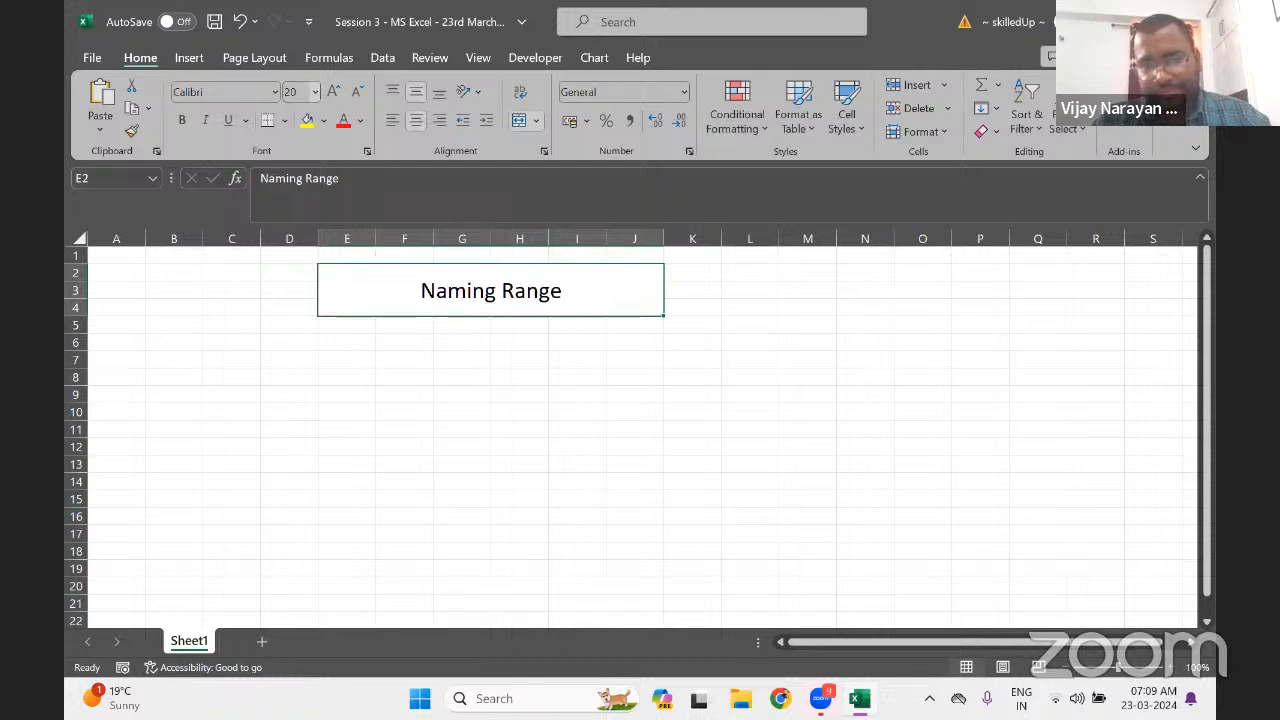
{"action": "key", "text": "Up"}
{"action": "key", "text": "Down"}
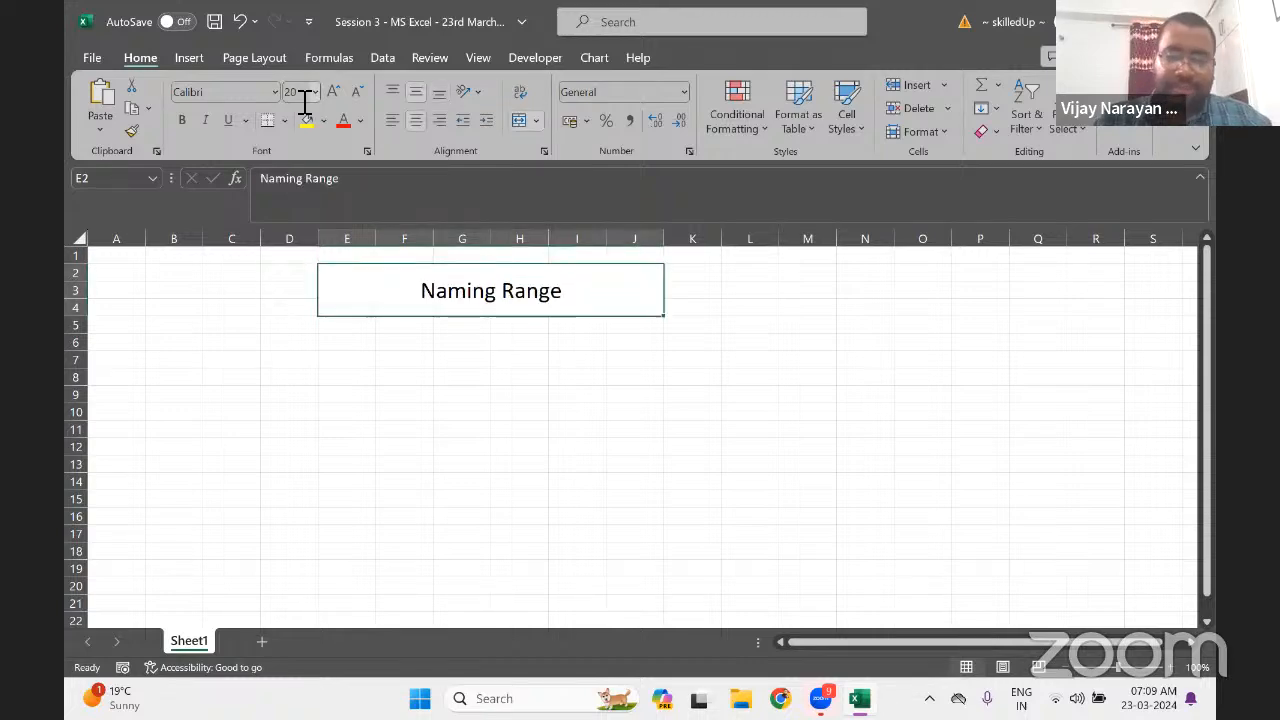
{"action": "key", "text": "ctrl+b"}
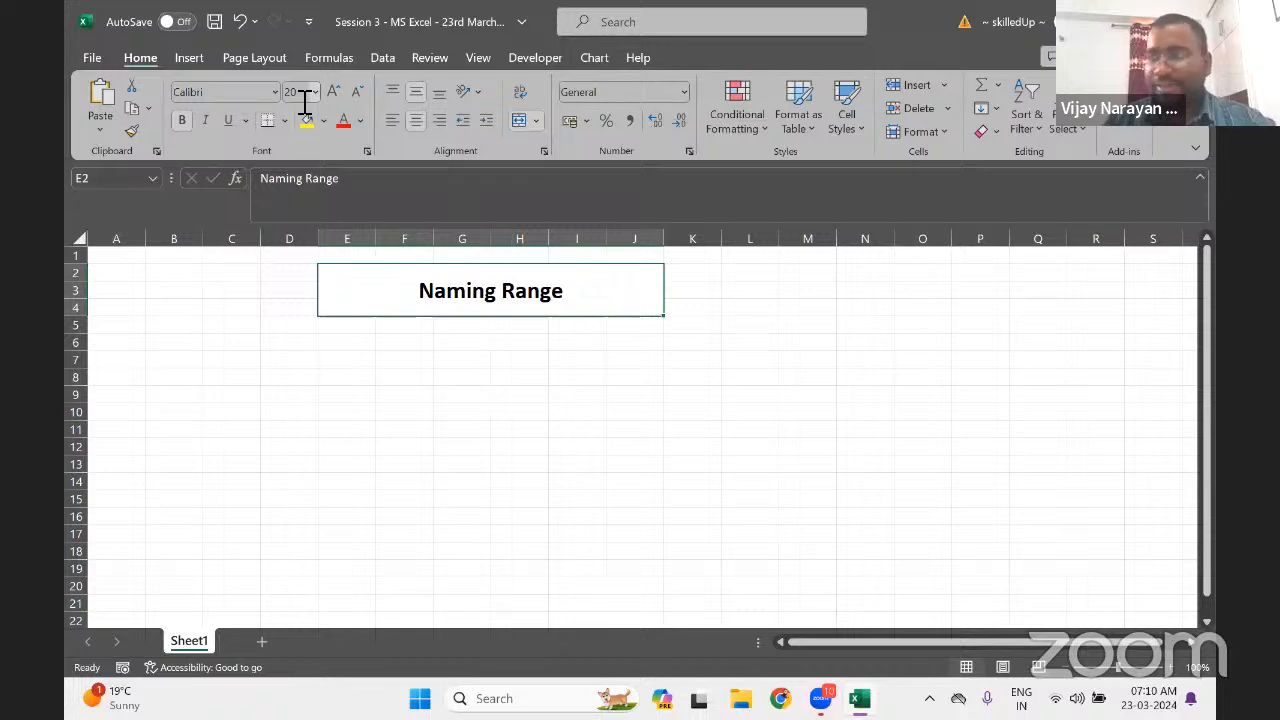
Put a Thick Outside Border around the merged title
{"action": "key", "text": "Down"}
{"action": "key", "text": "Down"}
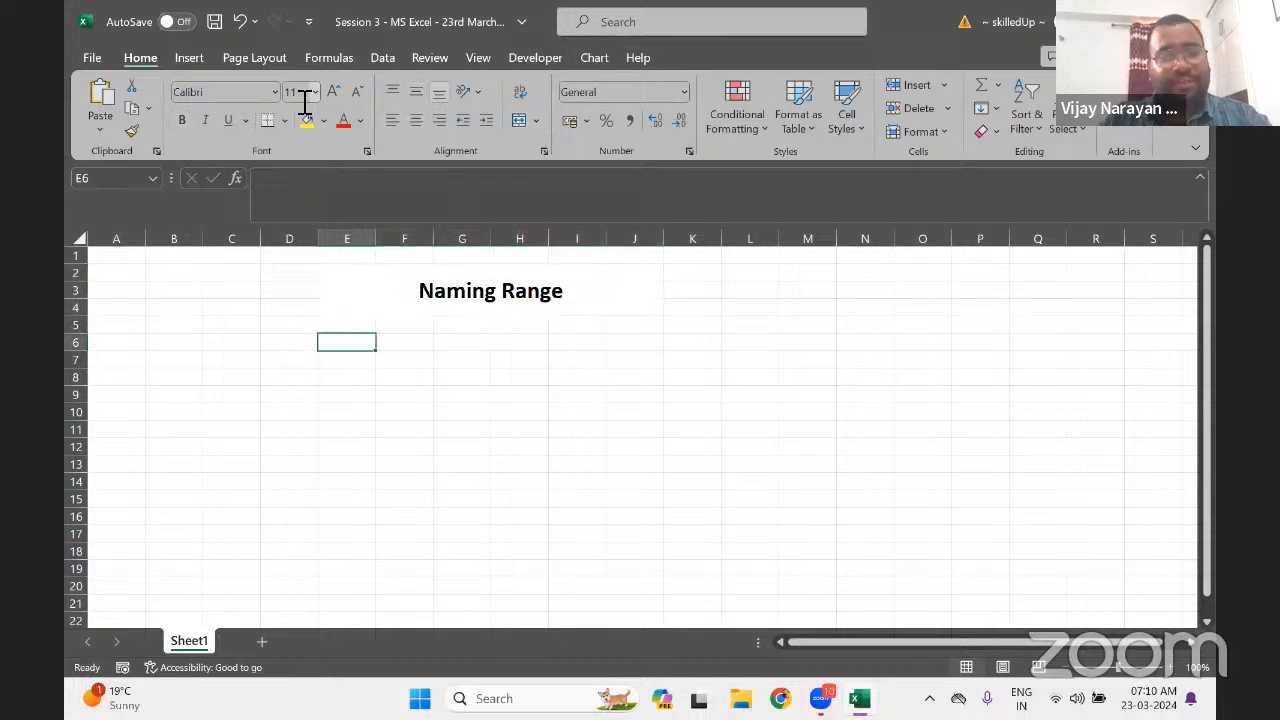
{"action": "key", "text": "Up"}
{"action": "key", "text": "Up"}
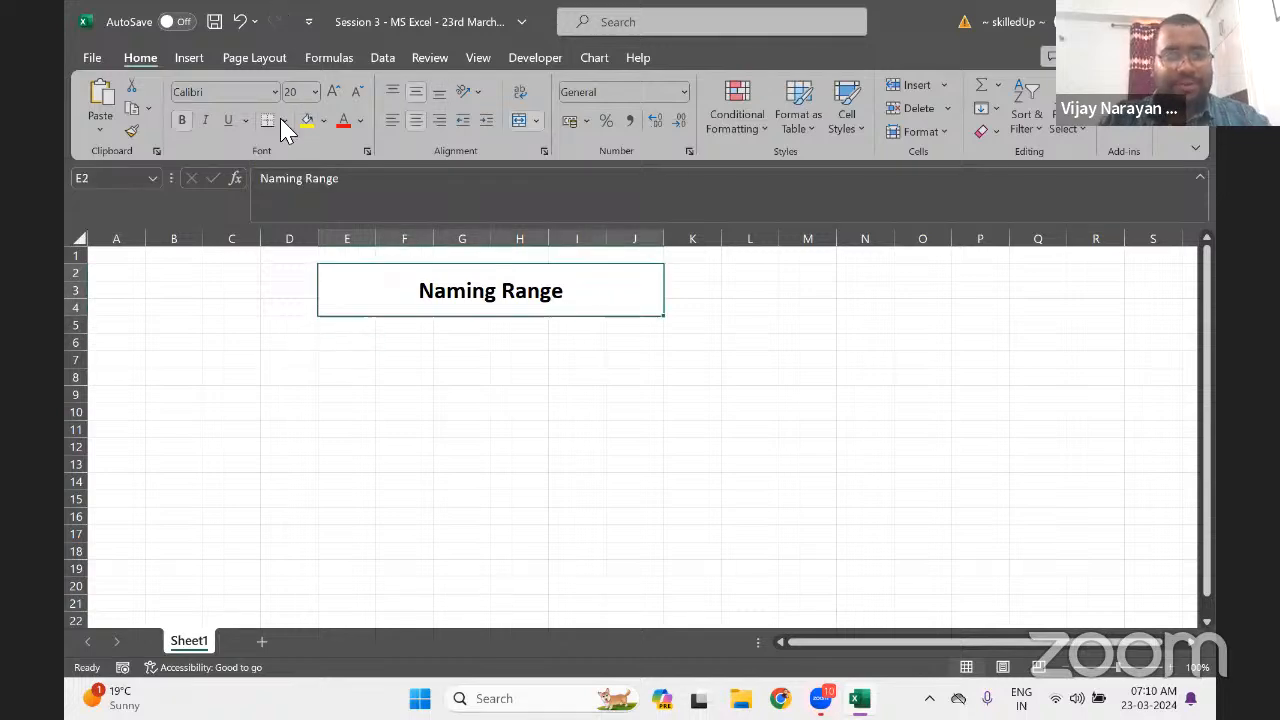
{"action": "left_click", "coordinate": [284, 121]}
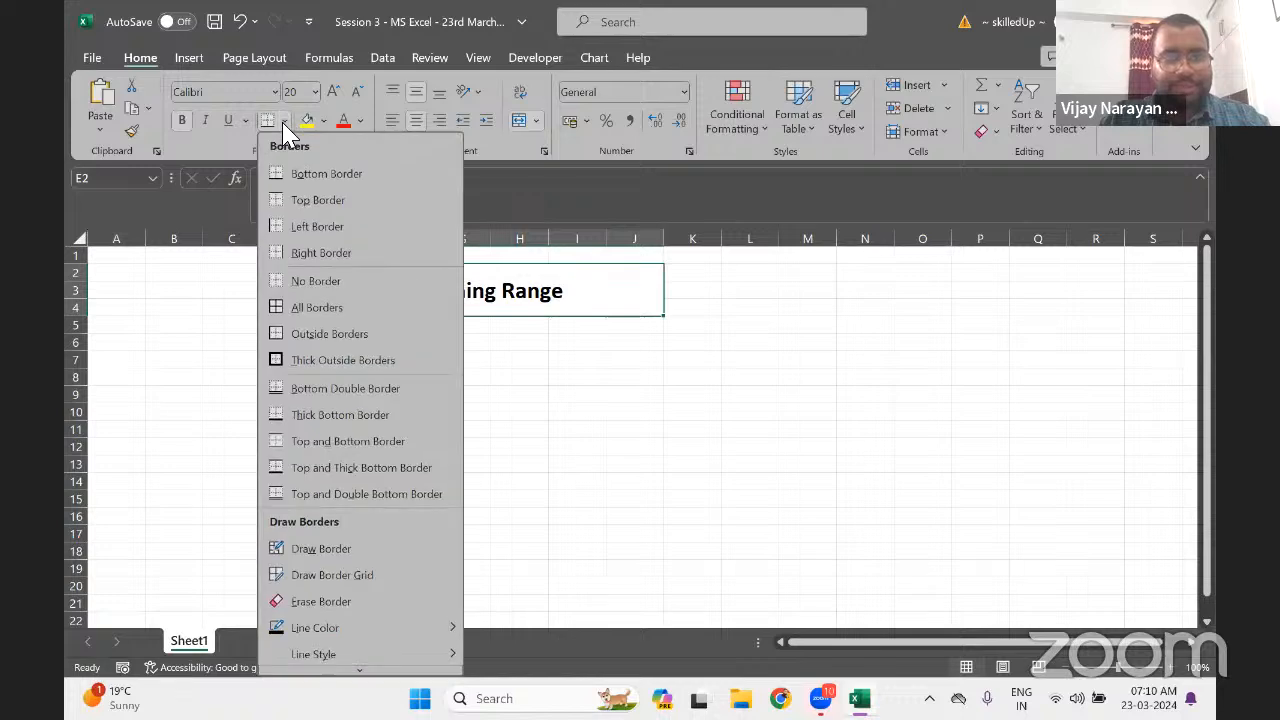
{"action": "left_click", "coordinate": [302, 361]}
{"action": "key", "text": "Down"}
{"action": "key", "text": "Down"}
{"action": "key", "text": "Down"}
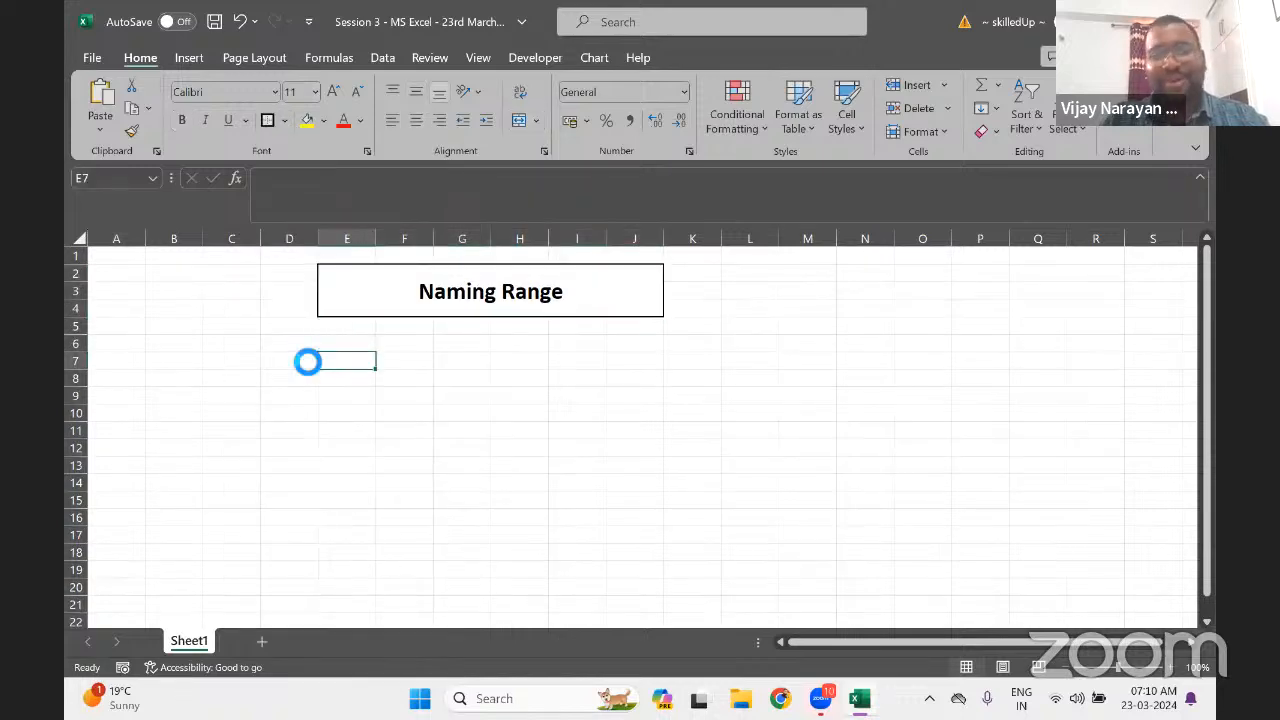
Type 'Naming Range: When we provide a valid name to specific path that is called naming range.' in E7
{"action": "type", "text": "N"}
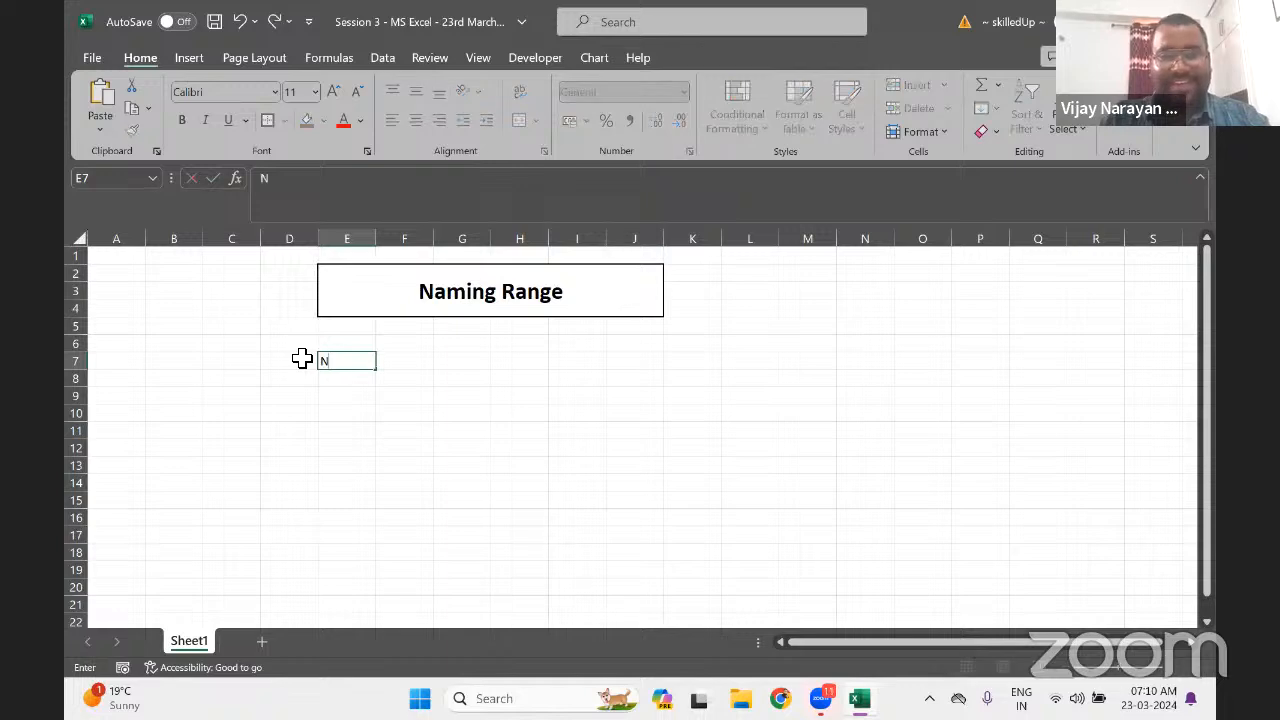
{"action": "type", "text": "aming Range"}
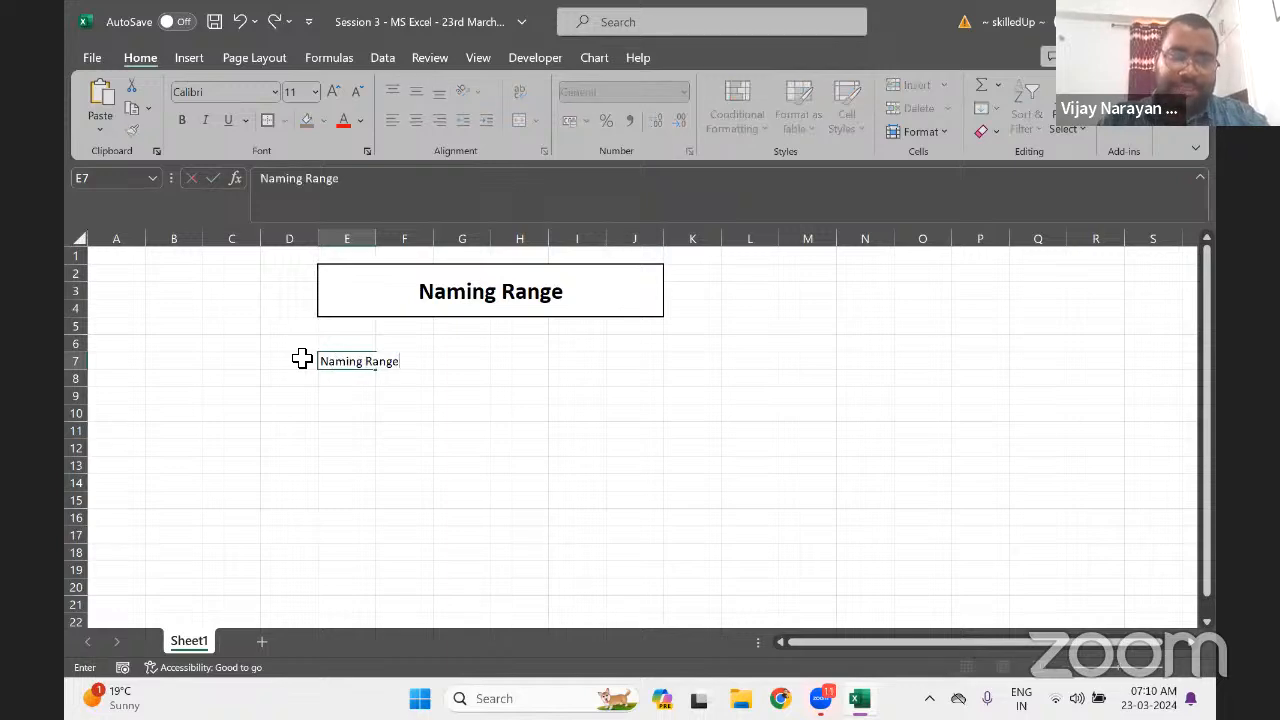
{"action": "type", "text": ":m"}
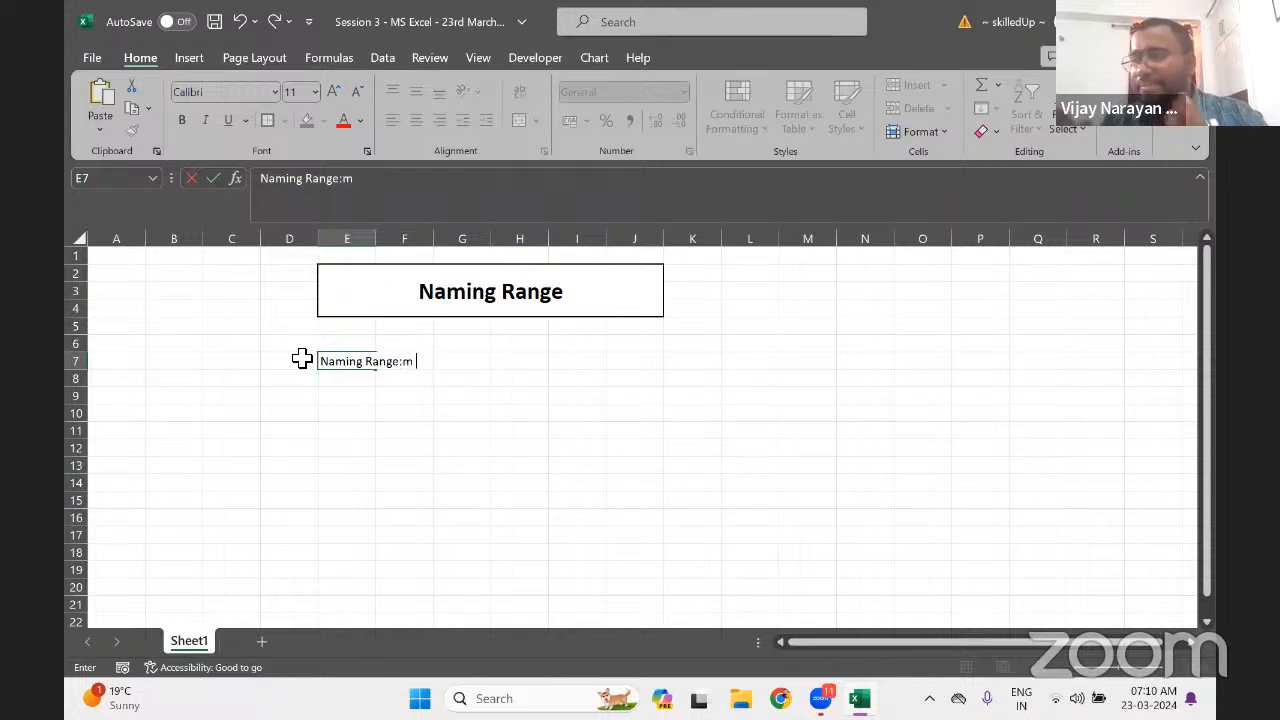
{"action": "key", "text": "BackSpace"}
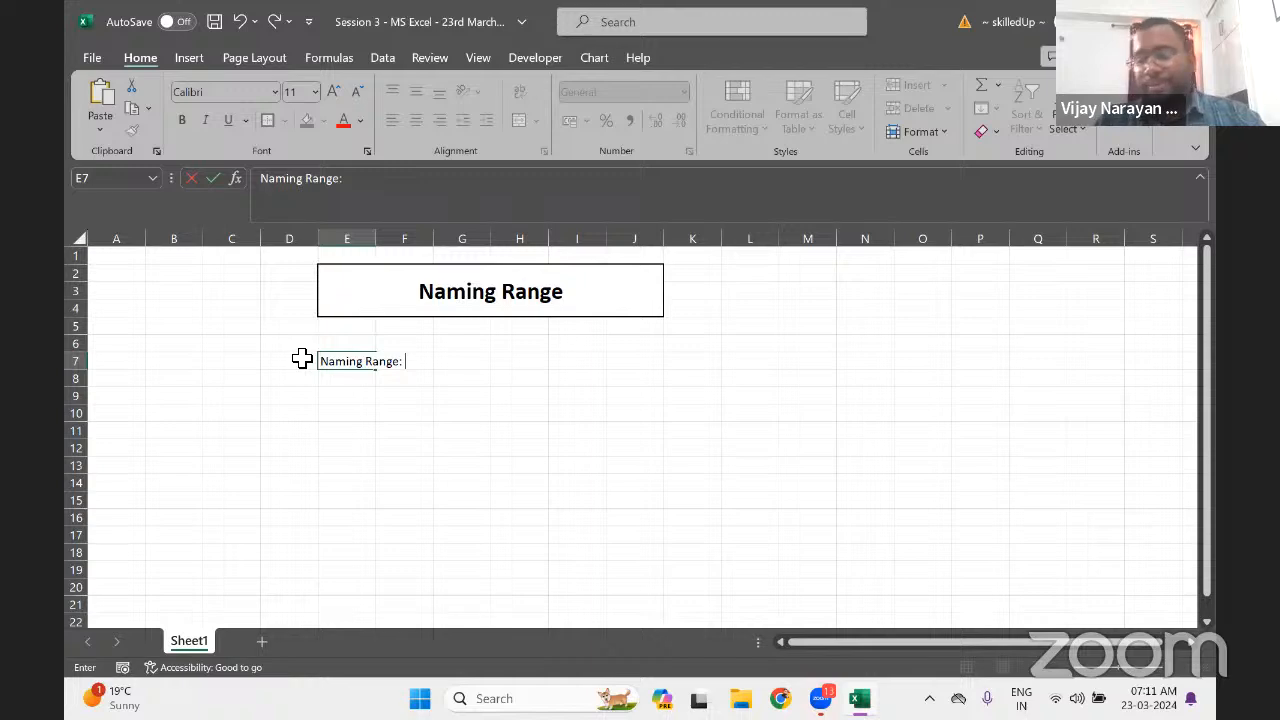
{"action": "type", "text": "W"}
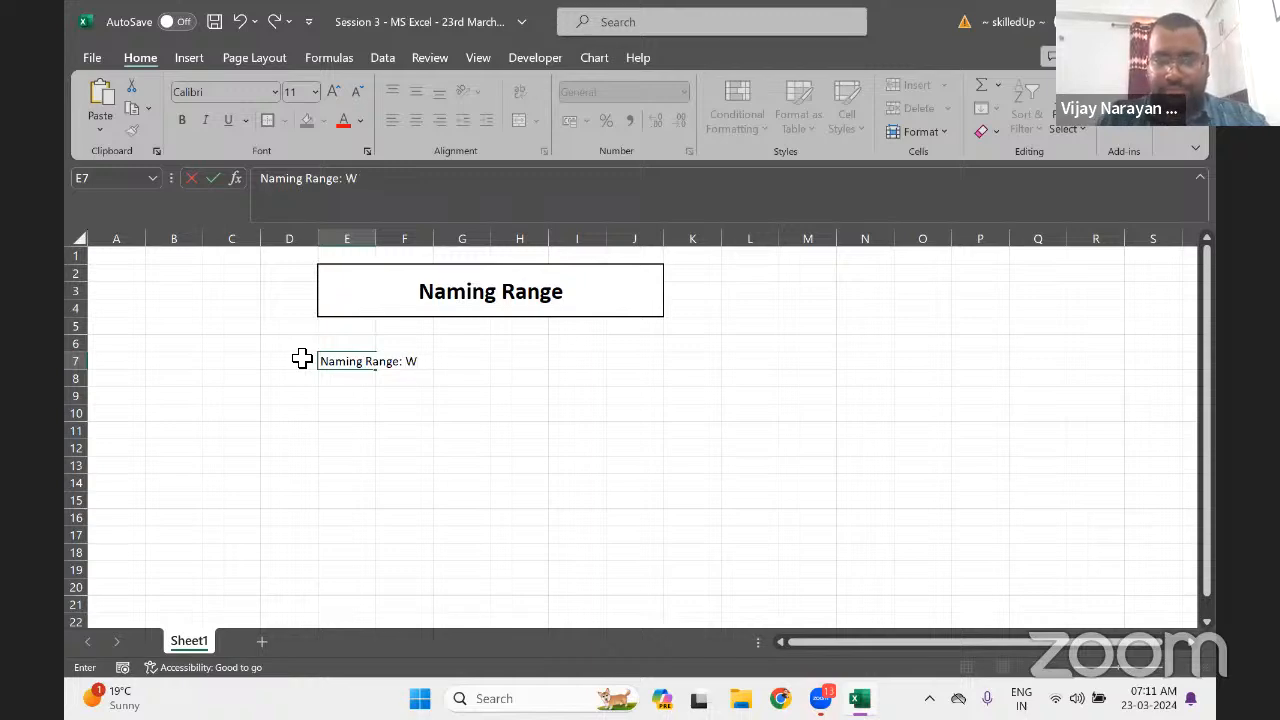
{"action": "type", "text": "hen we"}
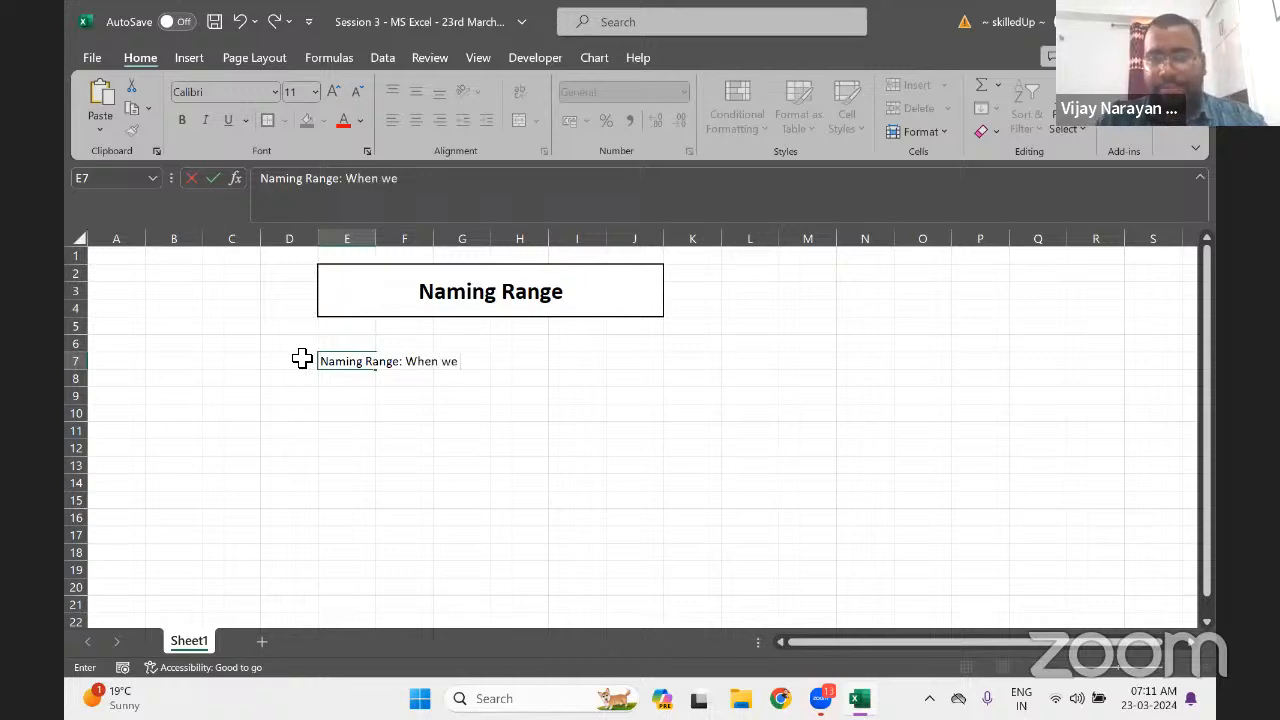
{"action": "type", "text": " provide"}
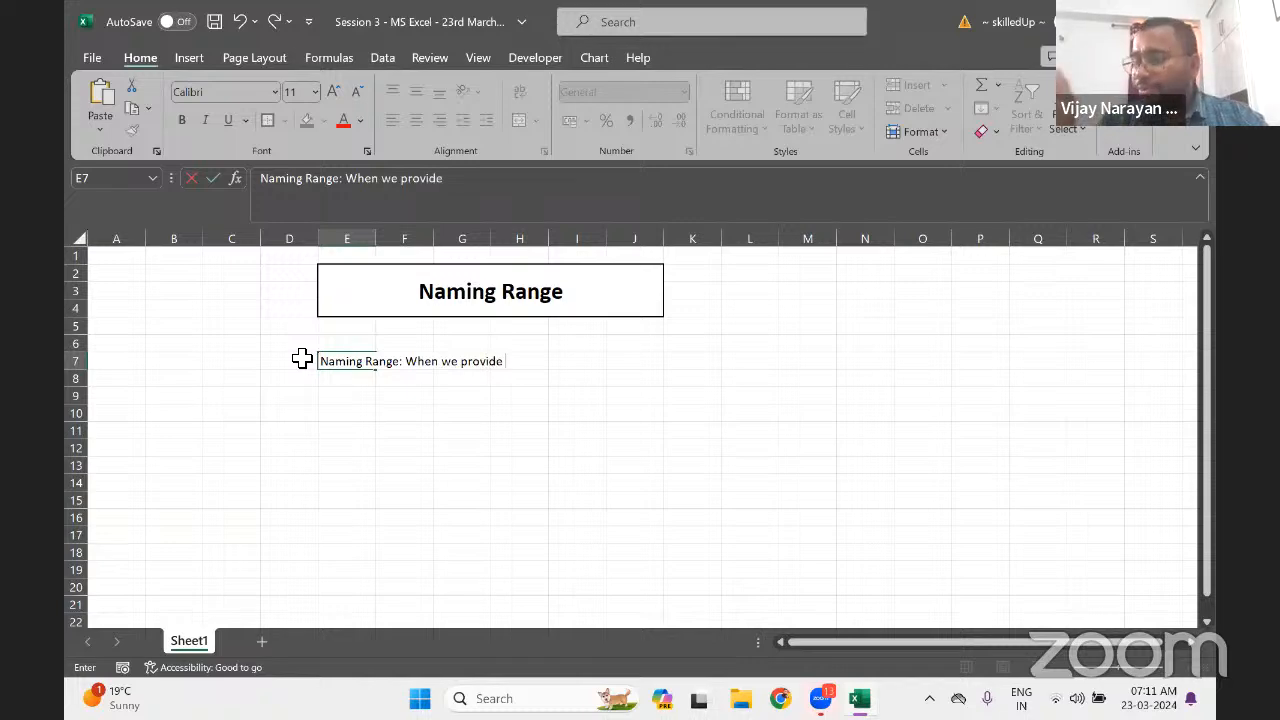
{"action": "type", "text": " a"}
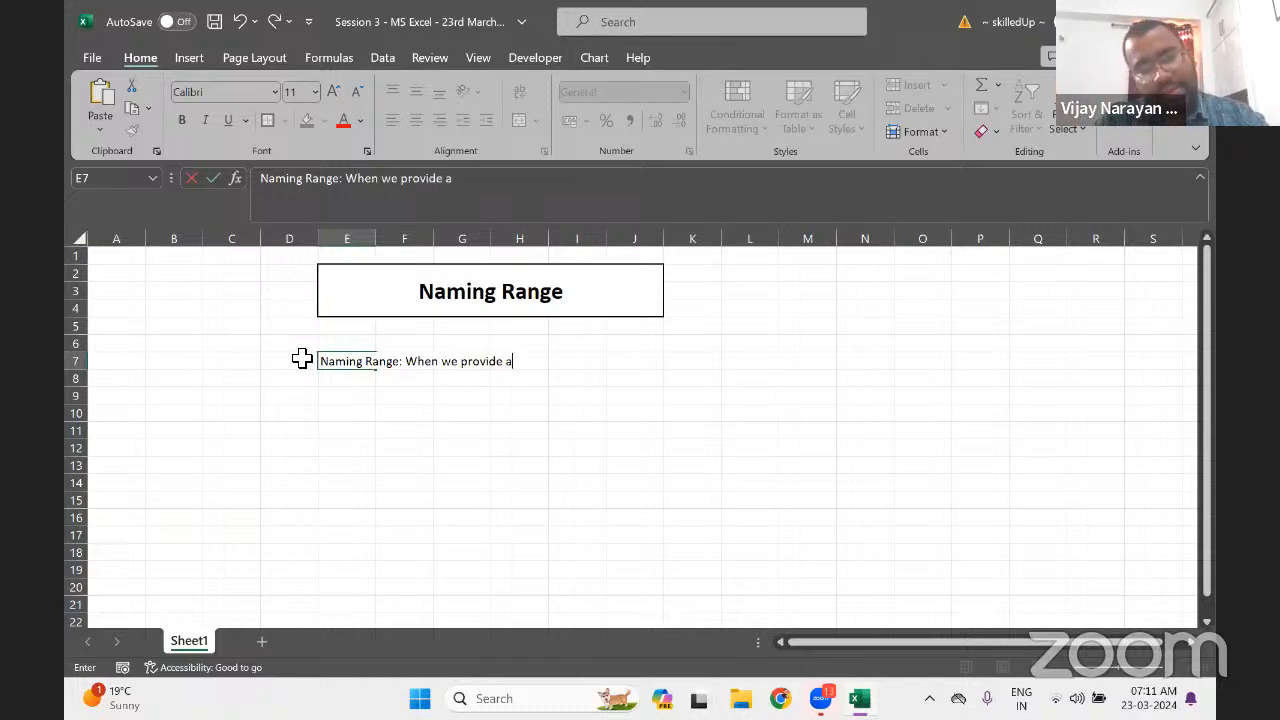
{"action": "type", "text": " valid"}
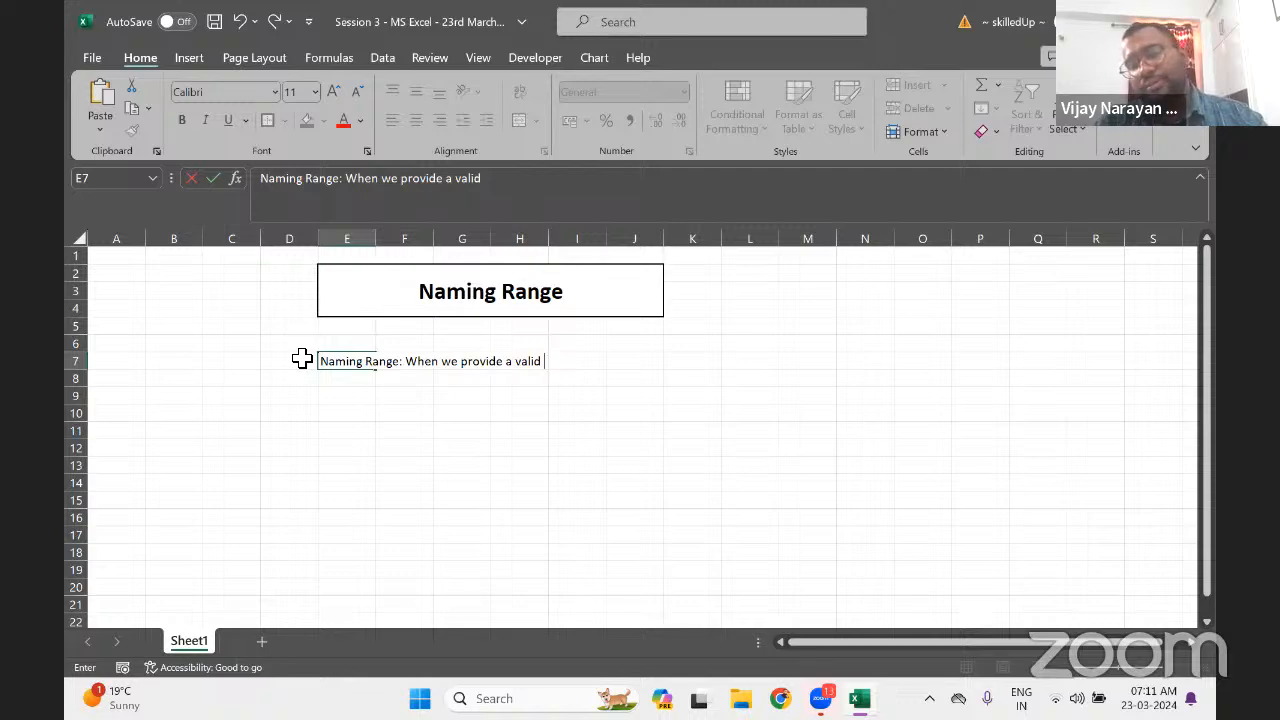
{"action": "type", "text": " nam"}
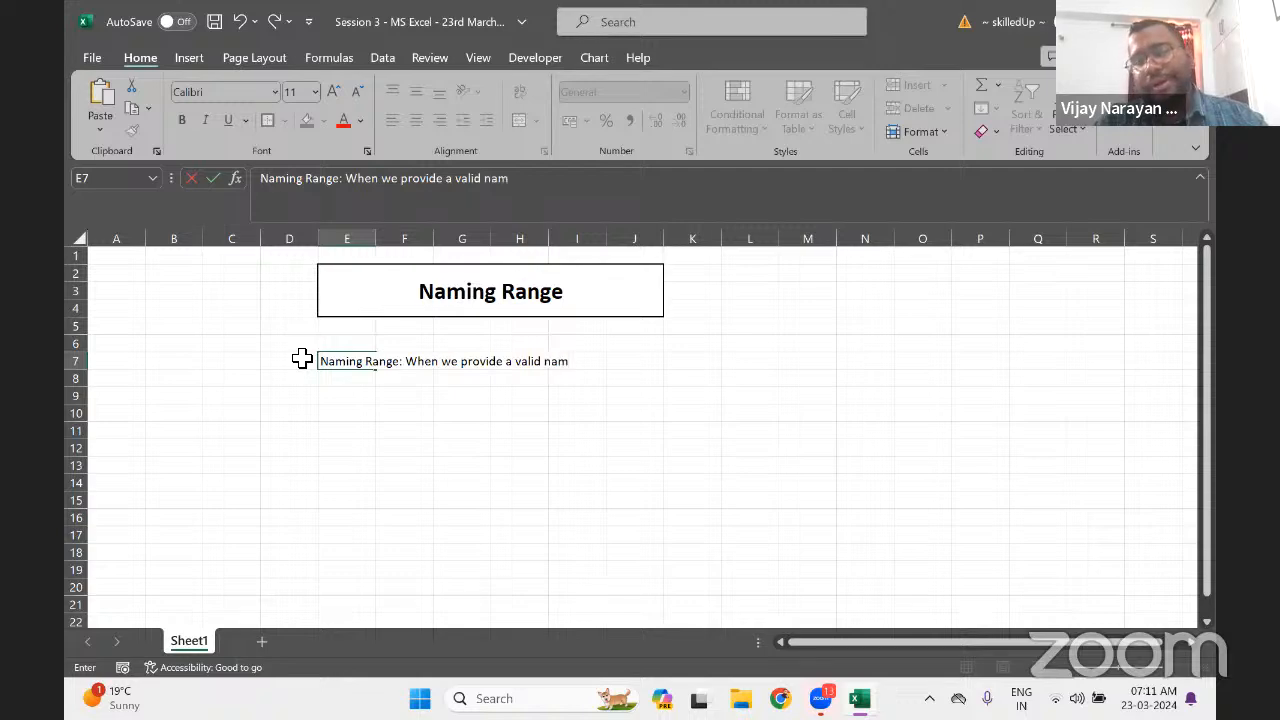
{"action": "type", "text": "e for"}
{"action": "key", "text": "BackSpace"}
{"action": "key", "text": "BackSpace"}
{"action": "key", "text": "BackSpace"}
{"action": "type", "text": "to"}
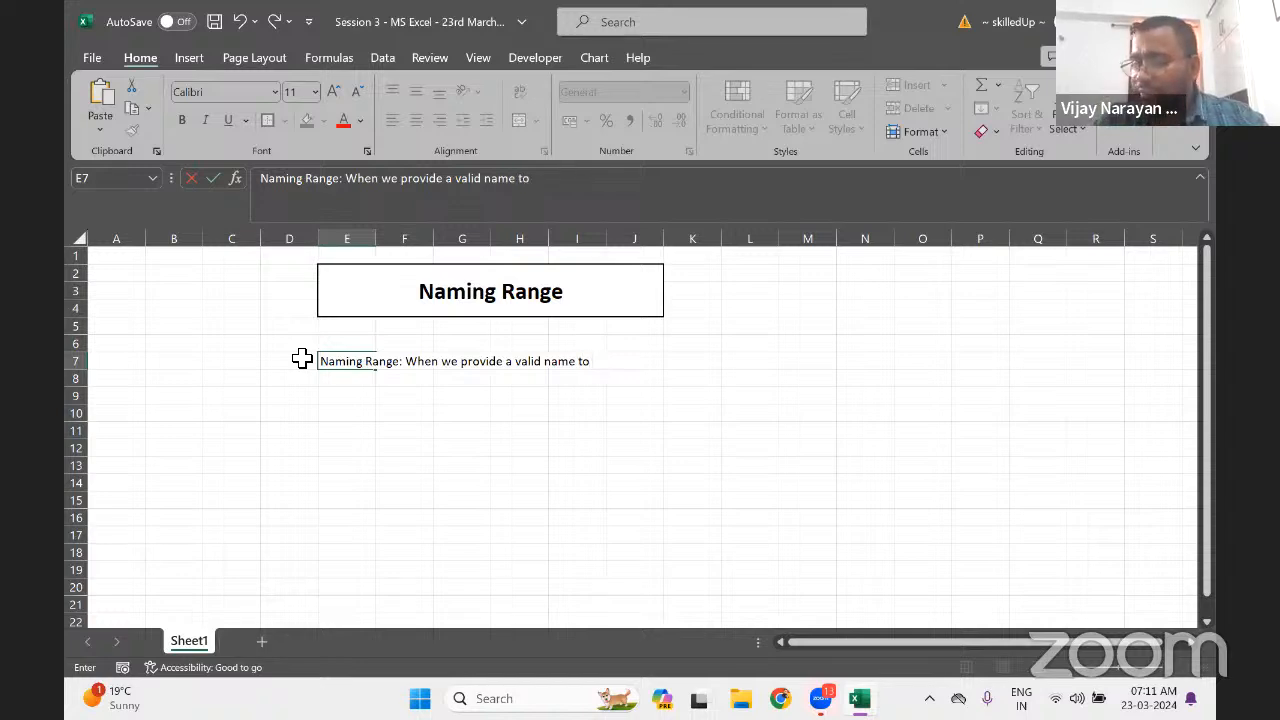
{"action": "type", "text": " spc"}
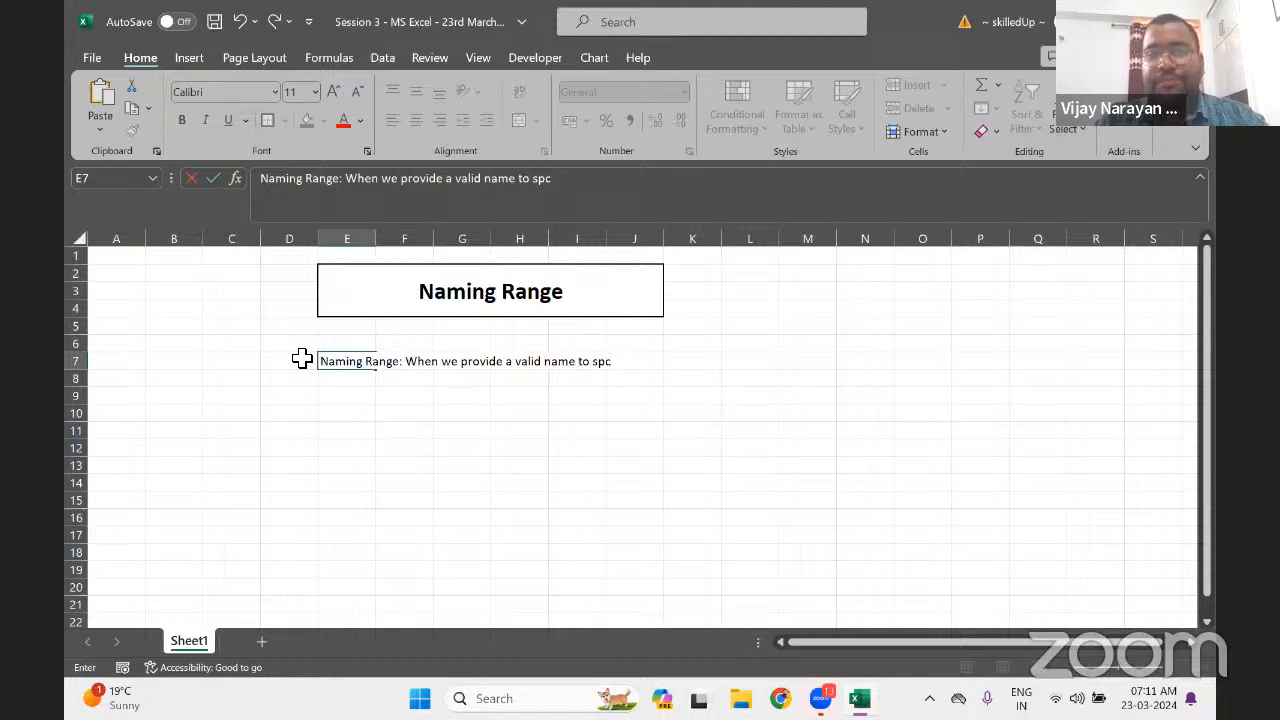
{"action": "key", "text": "BackSpace"}
{"action": "type", "text": "e"}
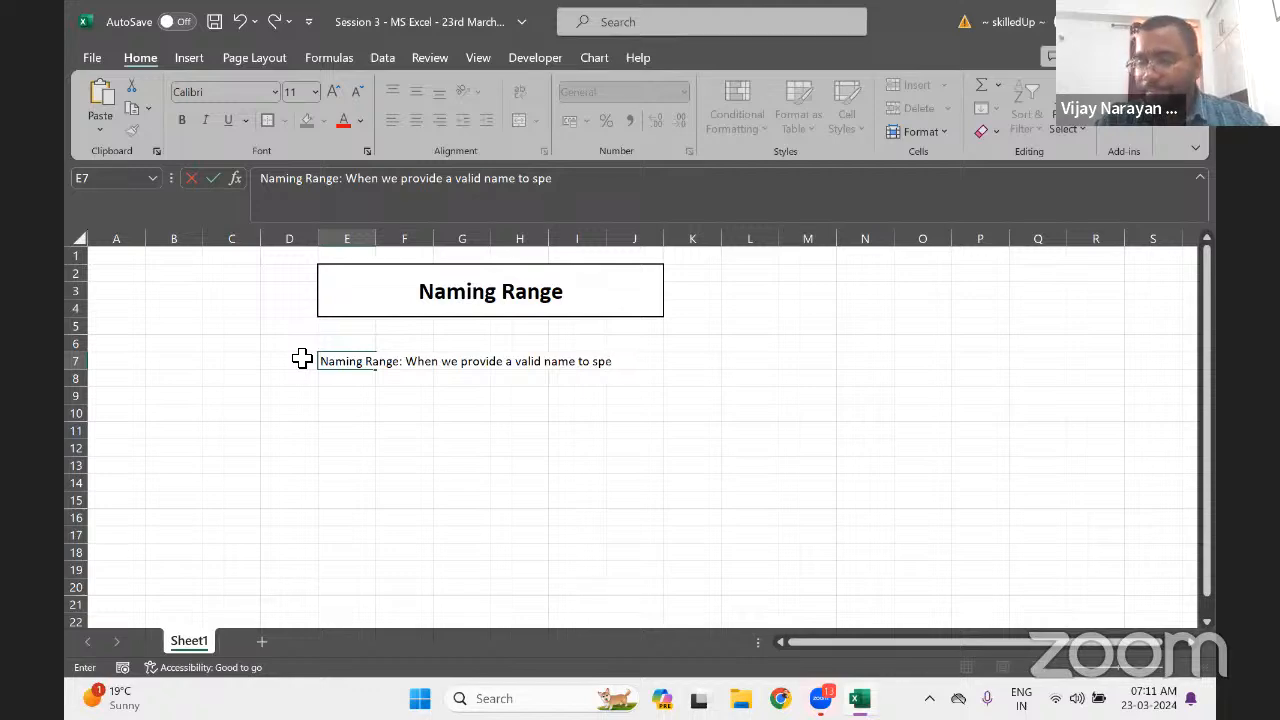
{"action": "type", "text": "cific"}
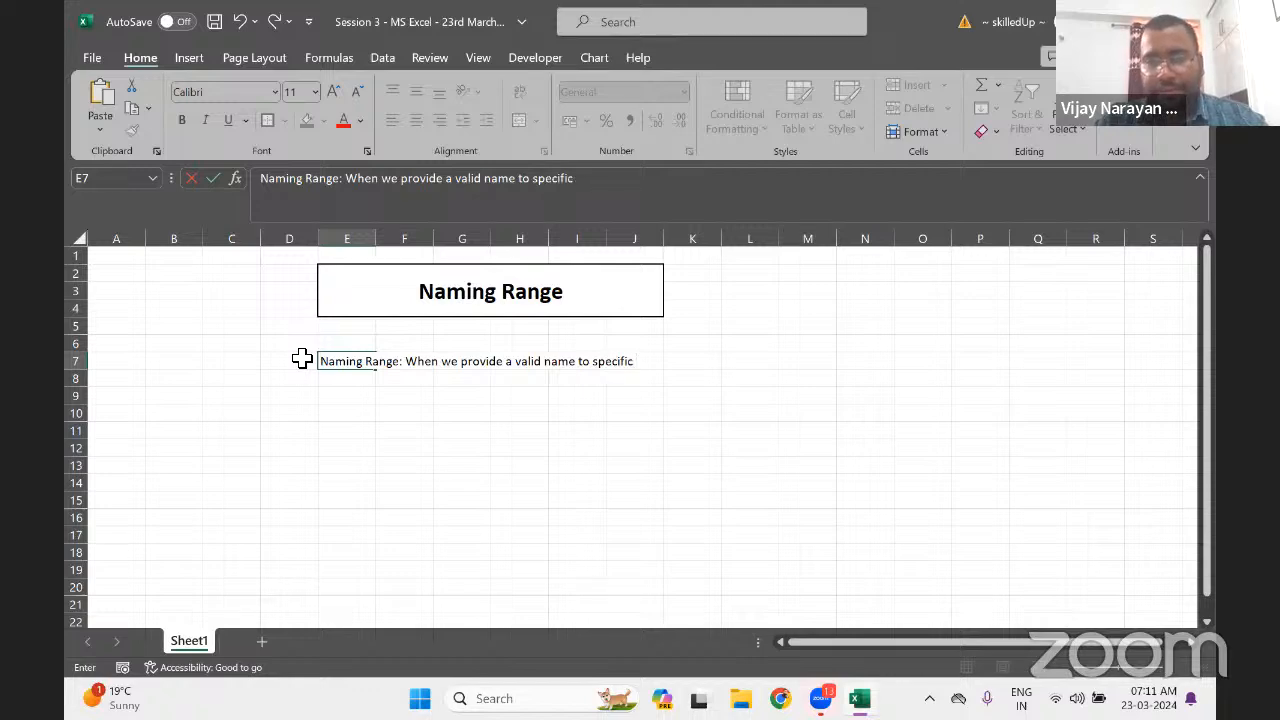
{"action": "type", "text": " path"}
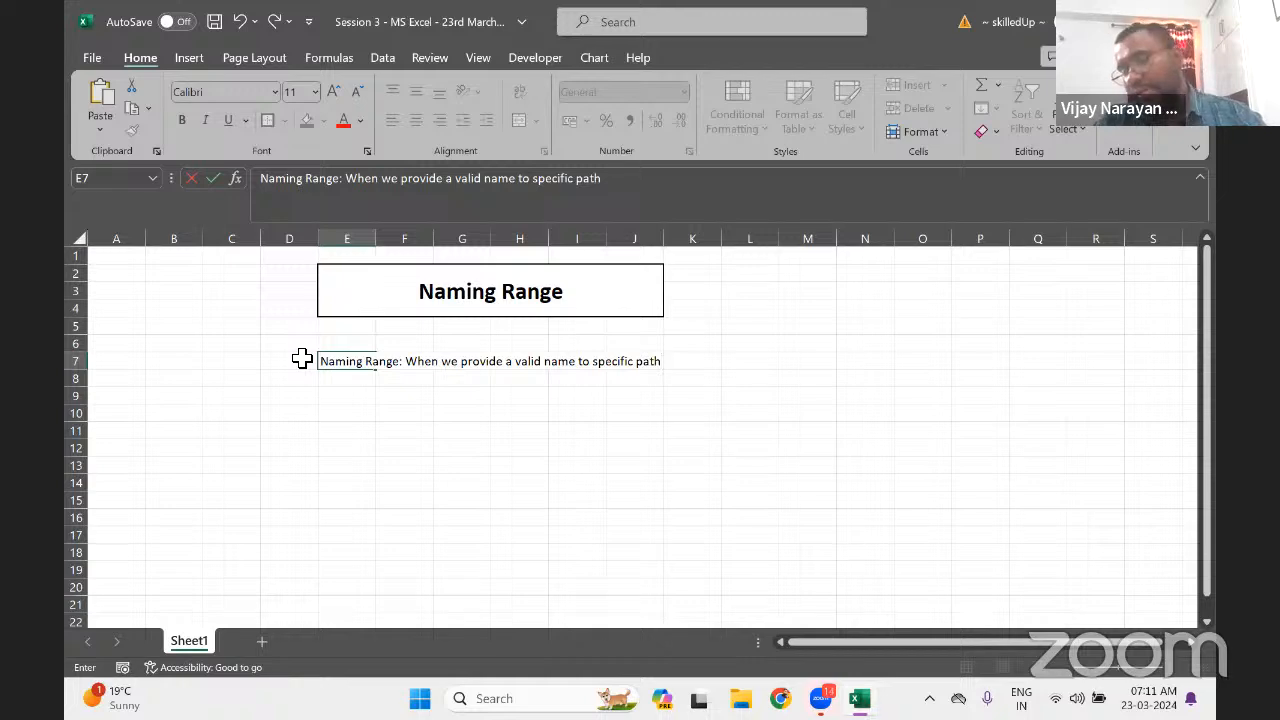
{"action": "type", "text": " that is cal"}
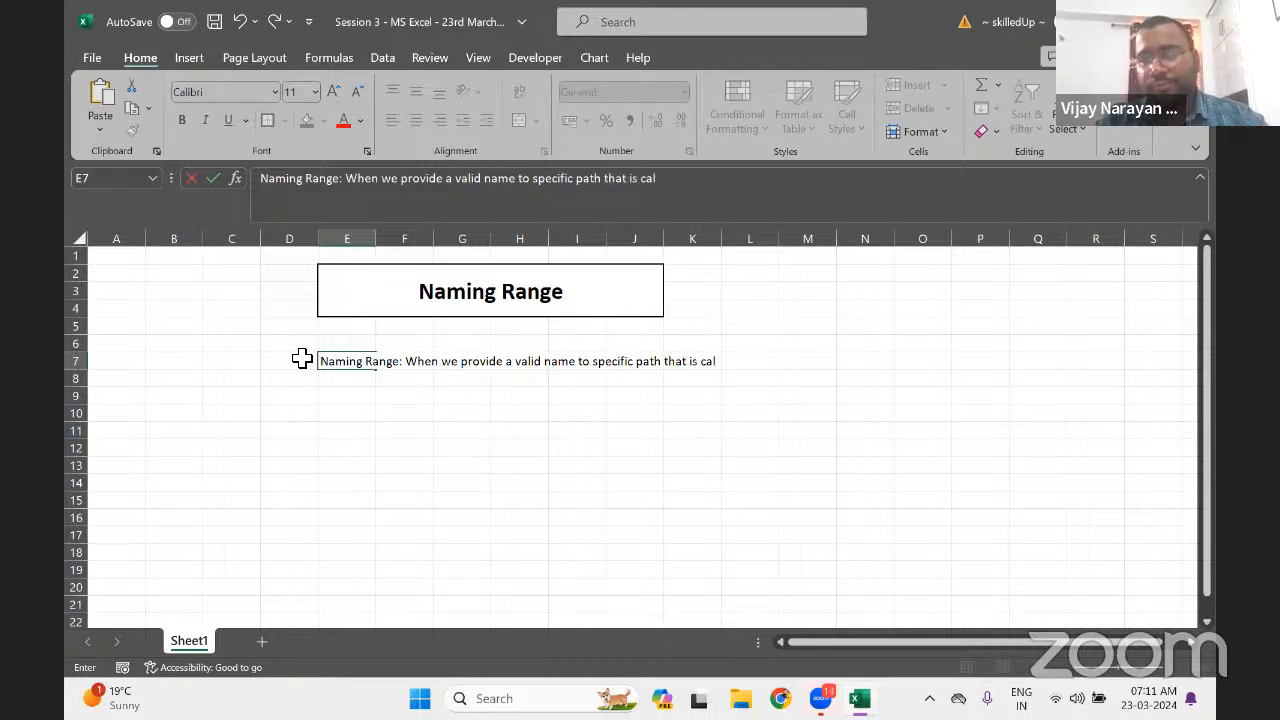
{"action": "type", "text": "led nam"}
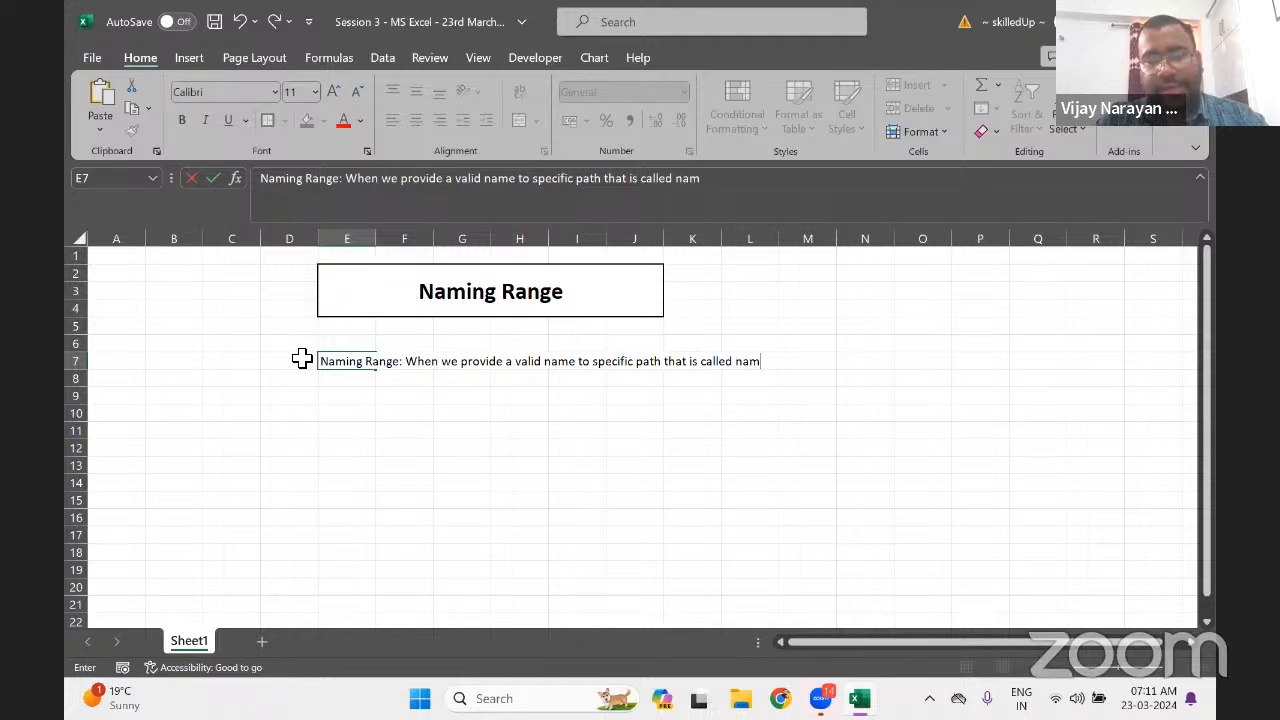
{"action": "type", "text": "ing range"}
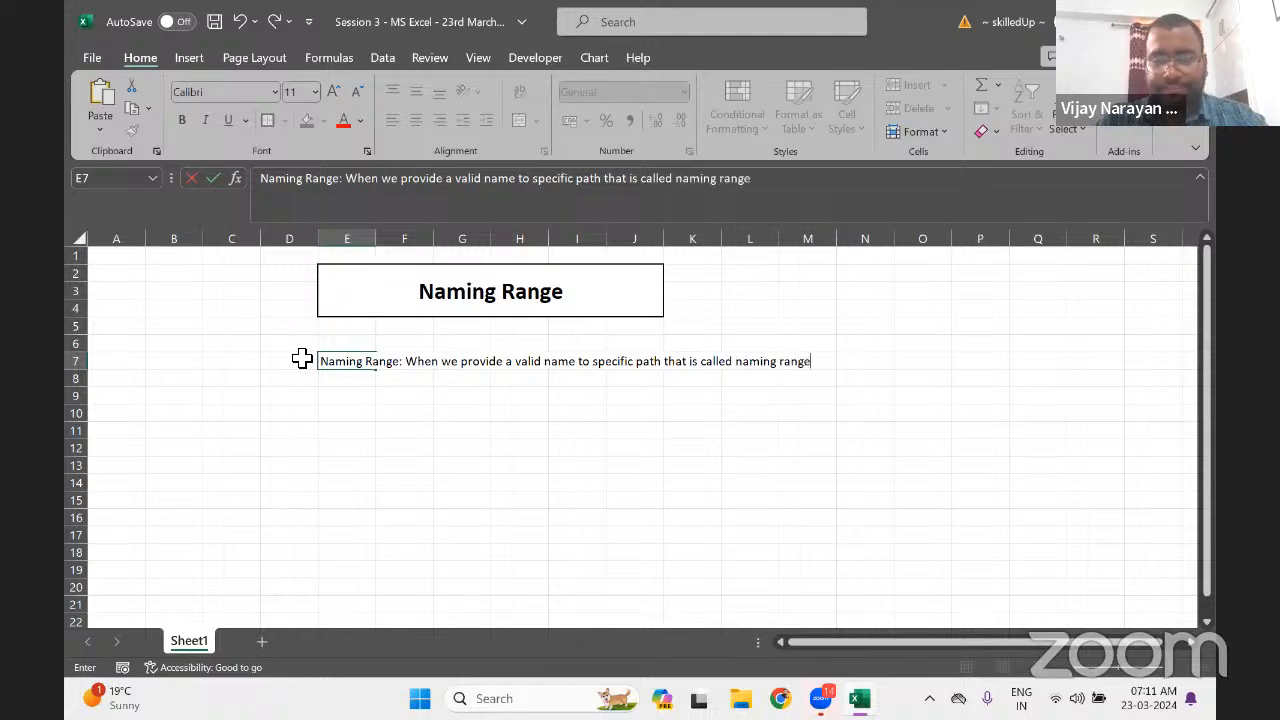
{"action": "type", "text": "."}
{"action": "key", "text": "Return"}
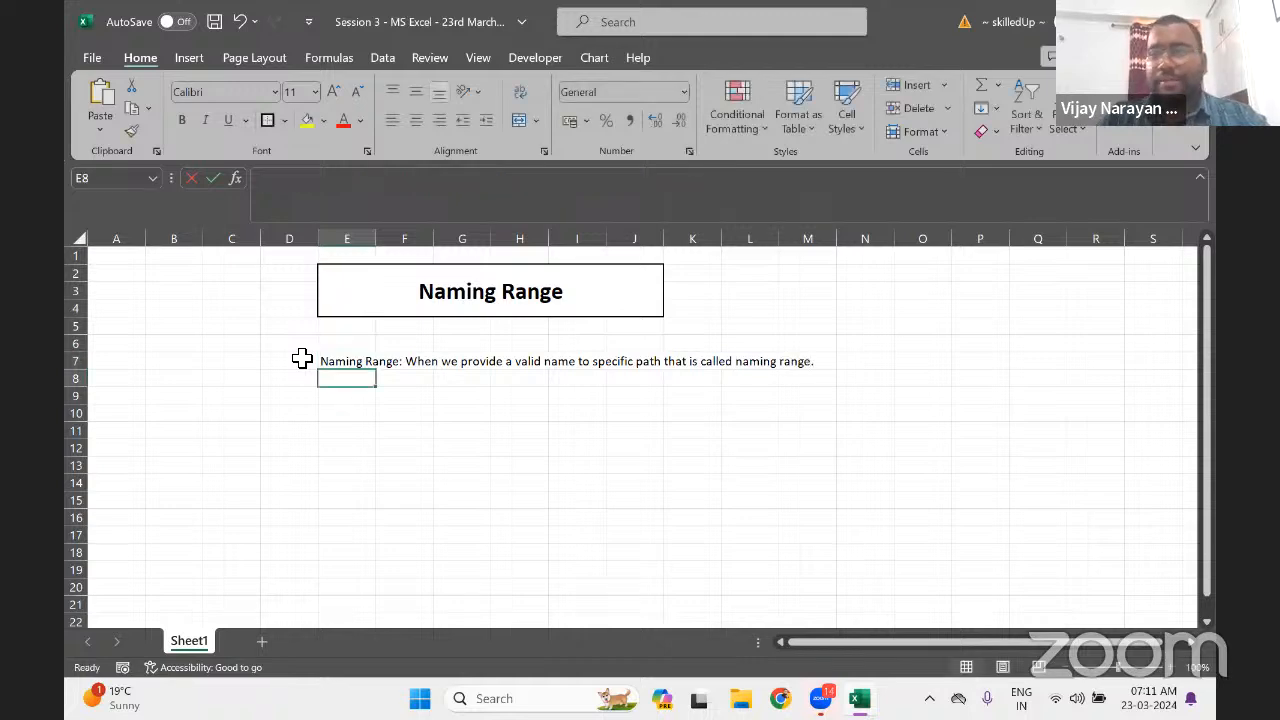
{"action": "key", "text": "Up"}
{"action": "key", "text": "ctrl+b"}
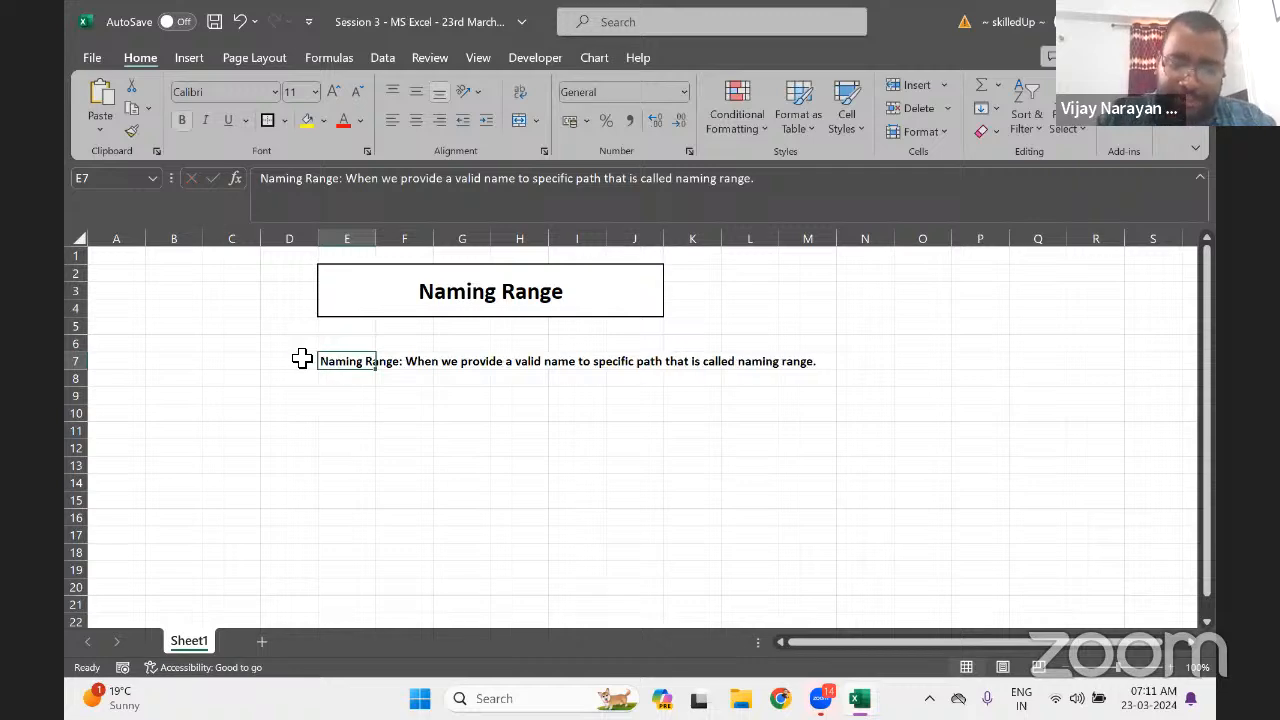
{"action": "key", "text": "ctrl+i"}
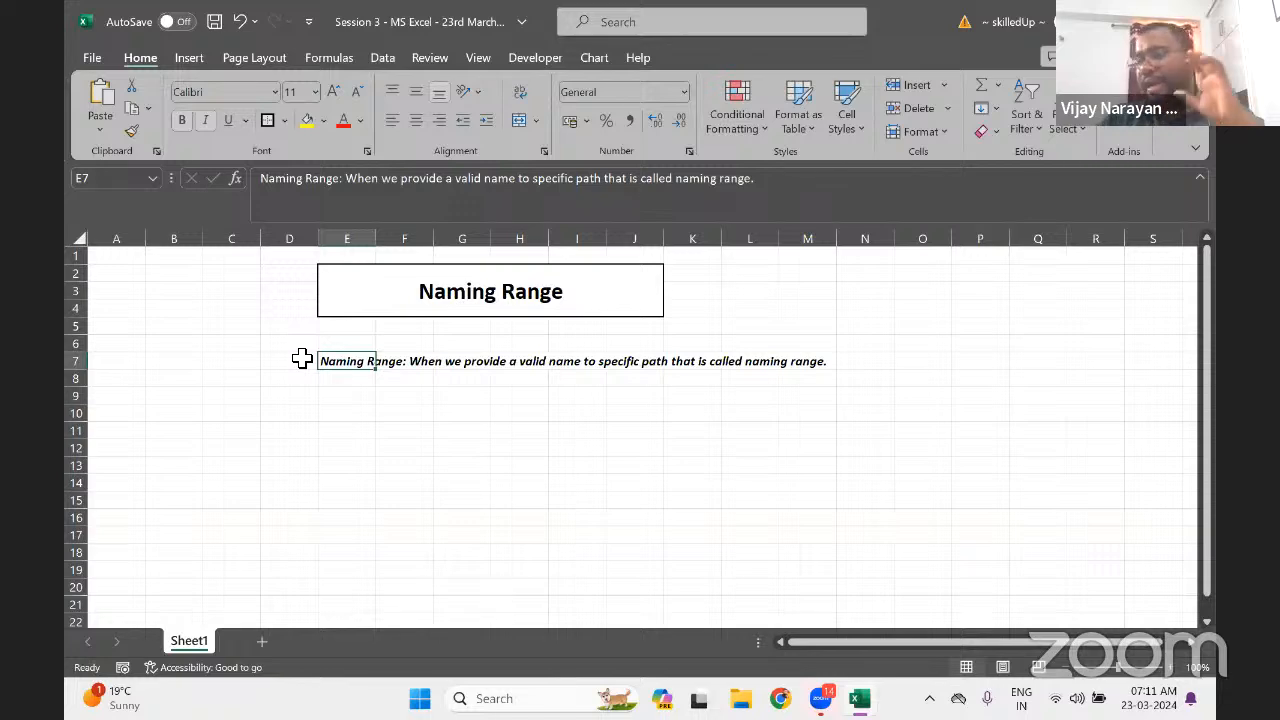
{"action": "left_click", "coordinate": [302, 359]}
{"action": "key", "text": "Home"}
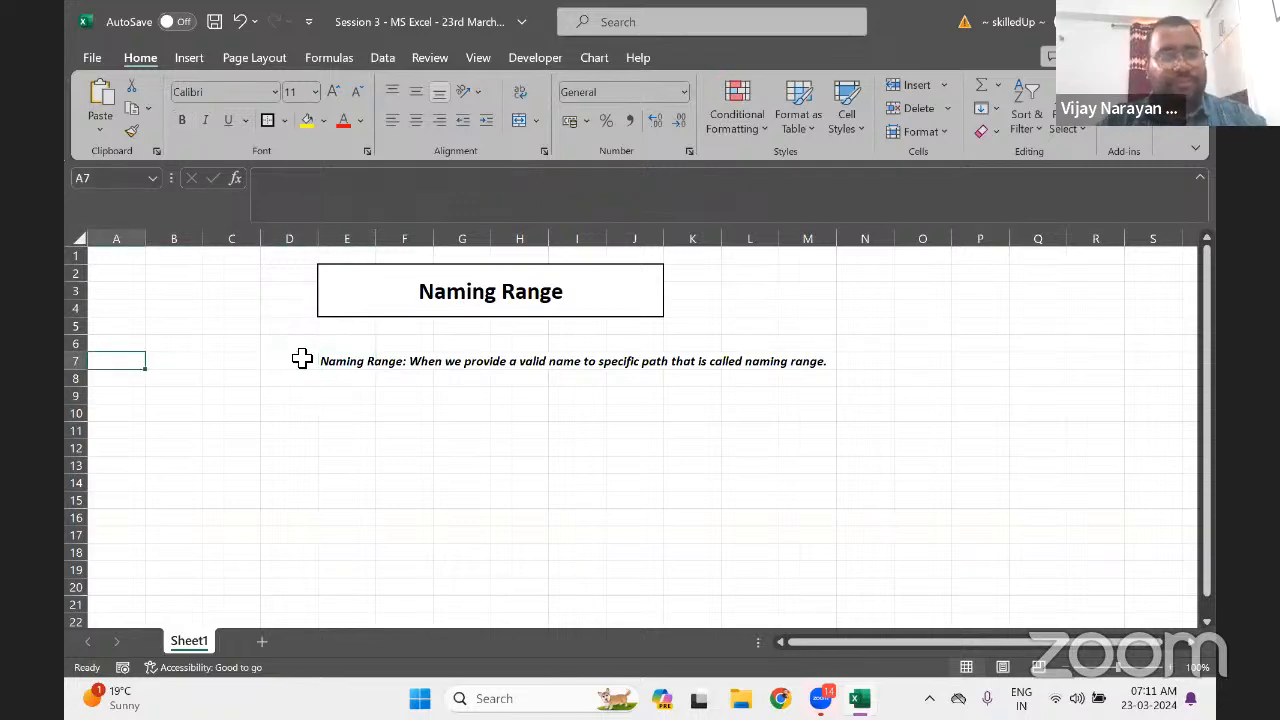
{"action": "key", "text": "ctrl+Home"}
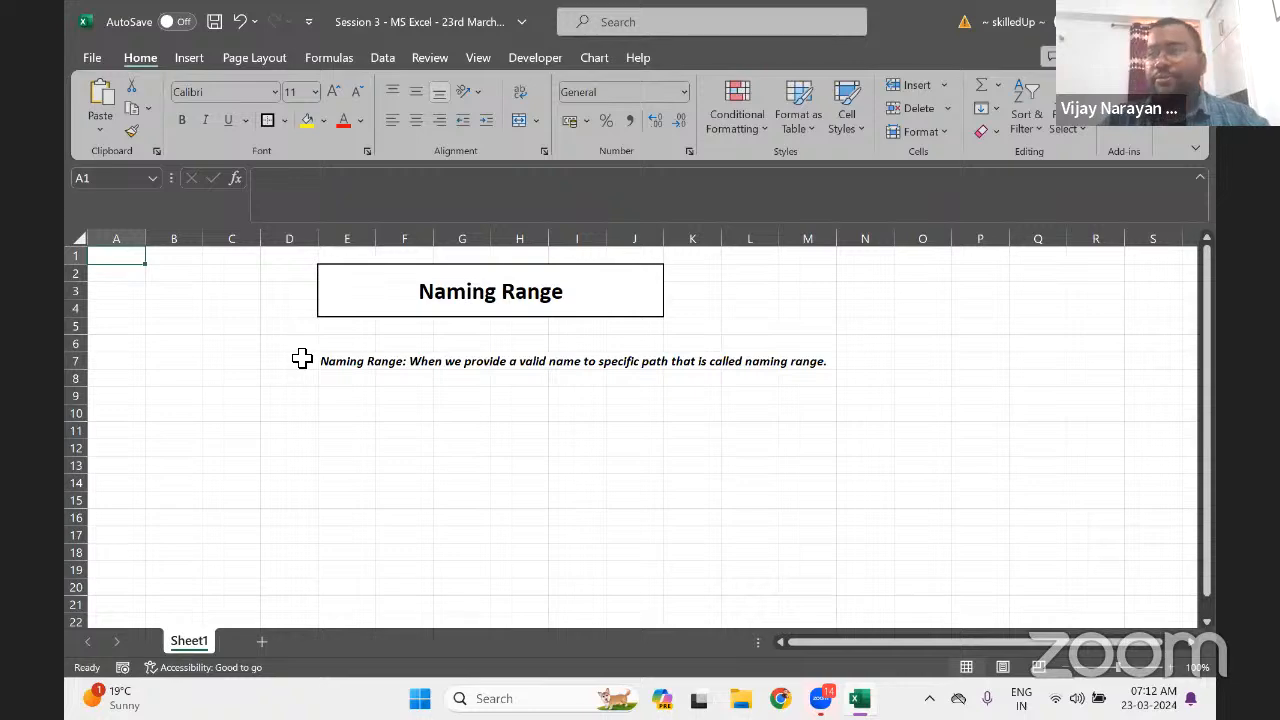
{"action": "key", "text": "Down"}
{"action": "key", "text": "Right"}
{"action": "key", "text": "Right"}
{"action": "key", "text": "Right"}
{"action": "key", "text": "Right"}
{"action": "key", "text": "Right"}
{"action": "key", "text": "Right"}
{"action": "key", "text": "Right"}
{"action": "key", "text": "Right"}
{"action": "key", "text": "Right"}
{"action": "key", "text": "Right"}
{"action": "key", "text": "Right"}
{"action": "key", "text": "Right"}
{"action": "key", "text": "Left"}
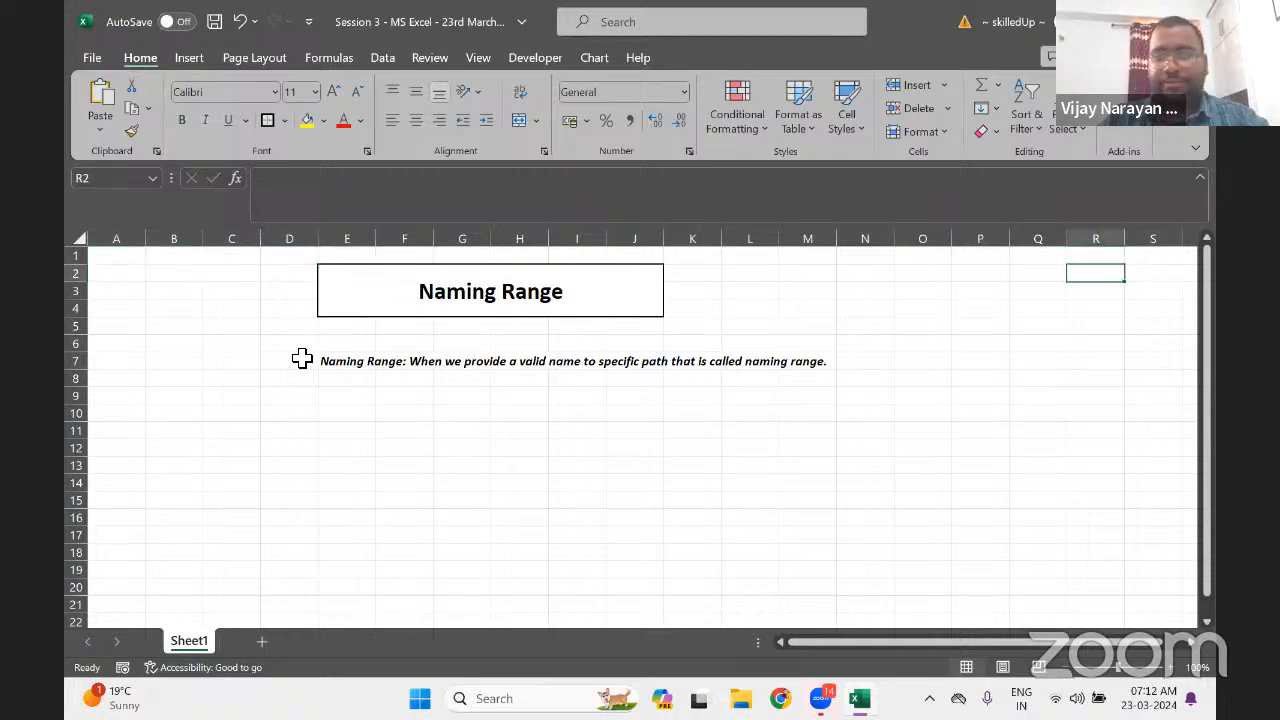
{"action": "key", "text": "Left"}
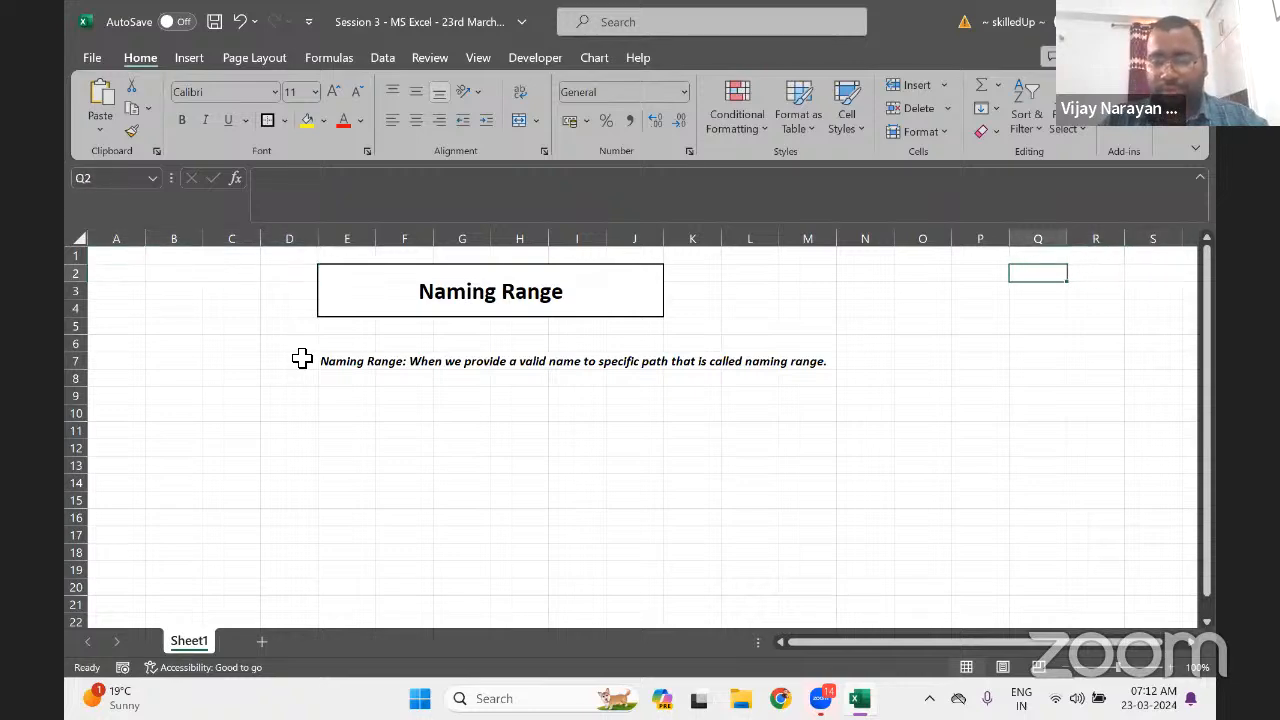
Enter the header Company in Q2, then Paytm, EXL, HCL and WIPRO below it
{"action": "type", "text": "Company"}
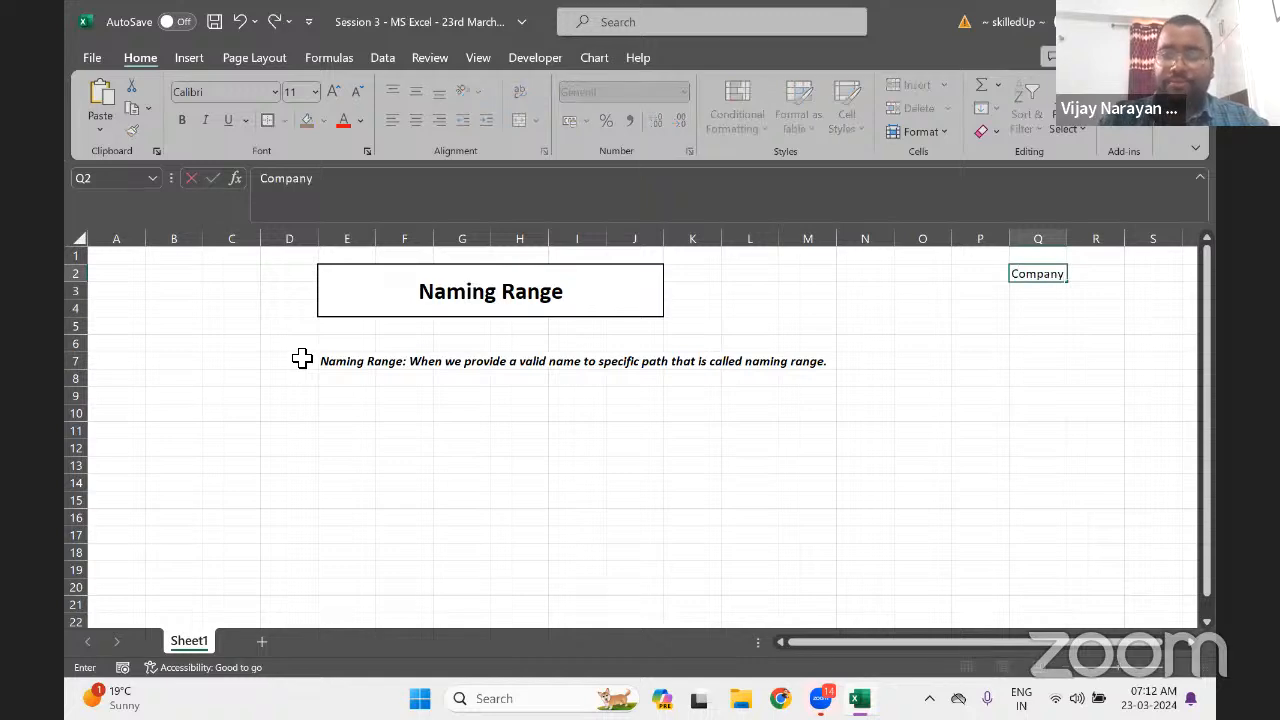
{"action": "key", "text": "Return"}
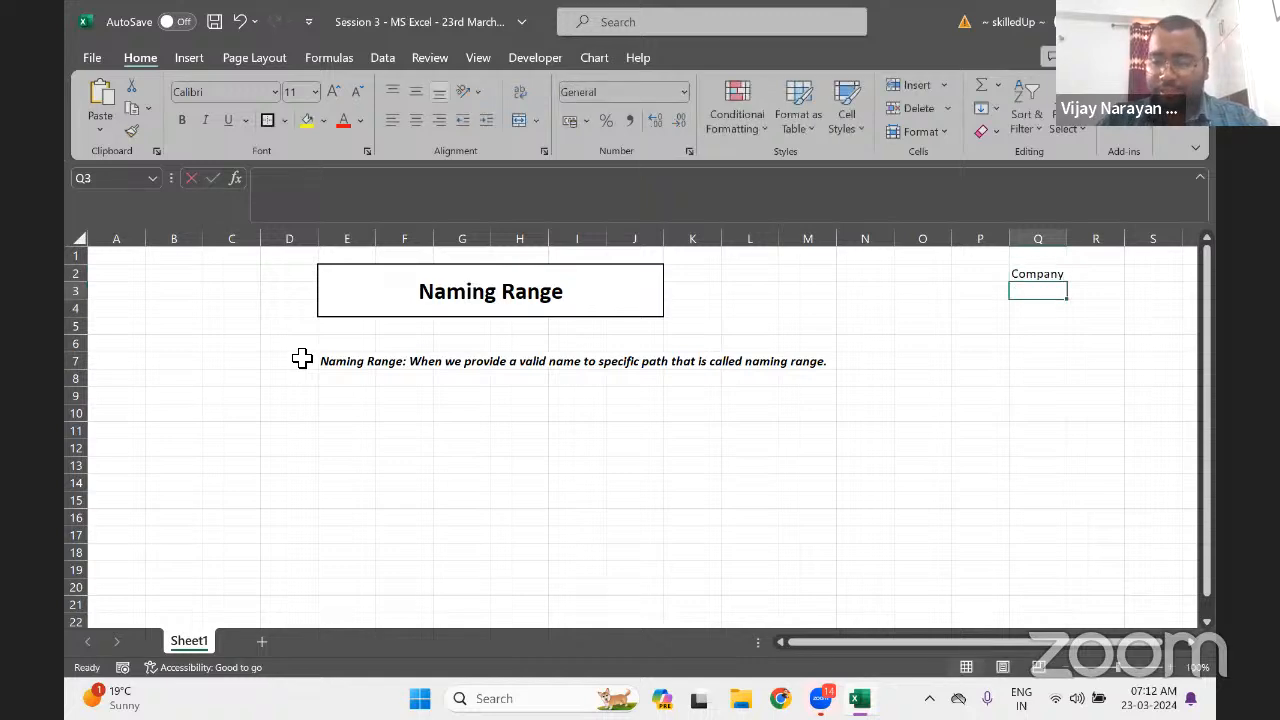
{"action": "type", "text": "Paytm"}
{"action": "key", "text": "Return"}
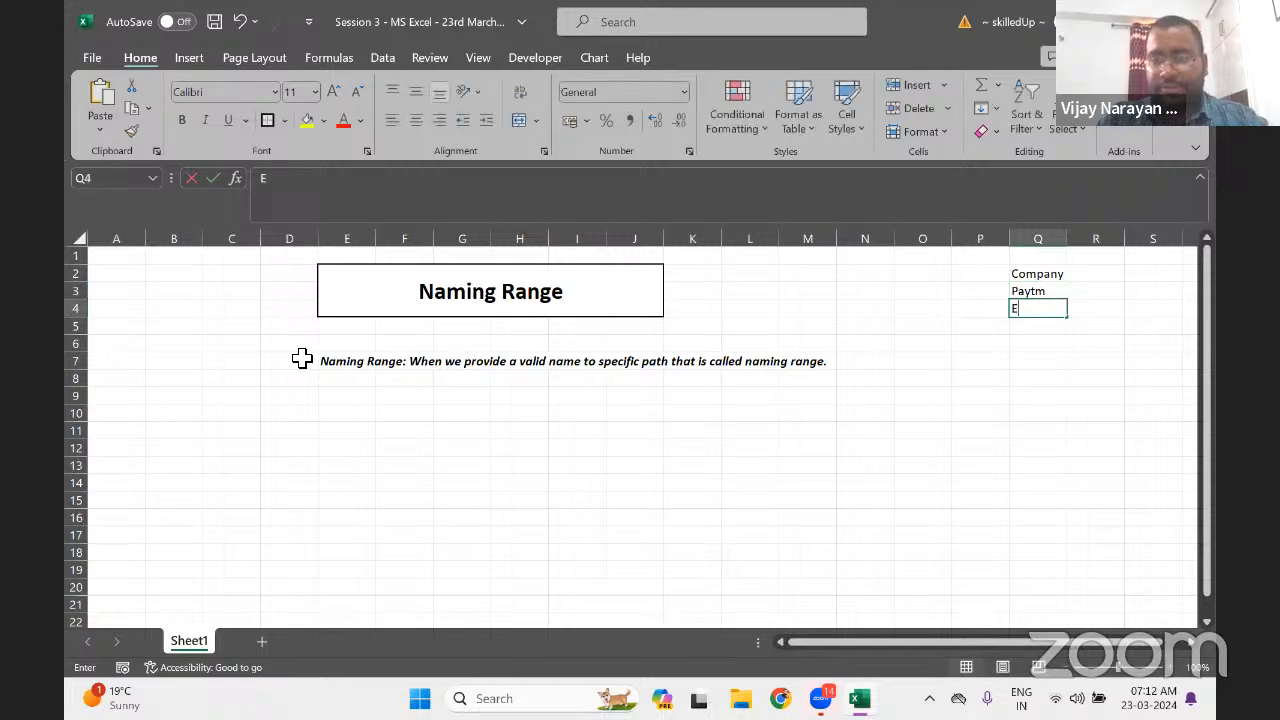
{"action": "type", "text": "Ex"}
{"action": "key", "text": "BackSpace"}
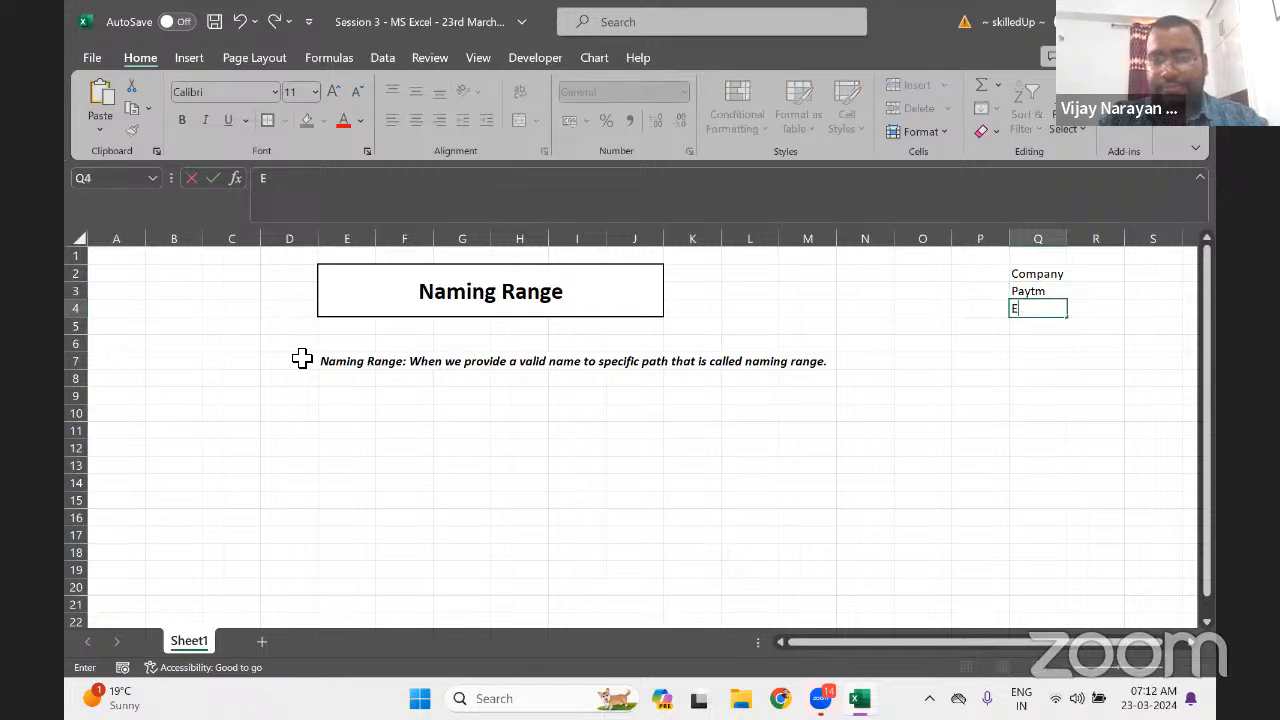
{"action": "type", "text": "XL"}
{"action": "key", "text": "Return"}
{"action": "type", "text": "HC"}
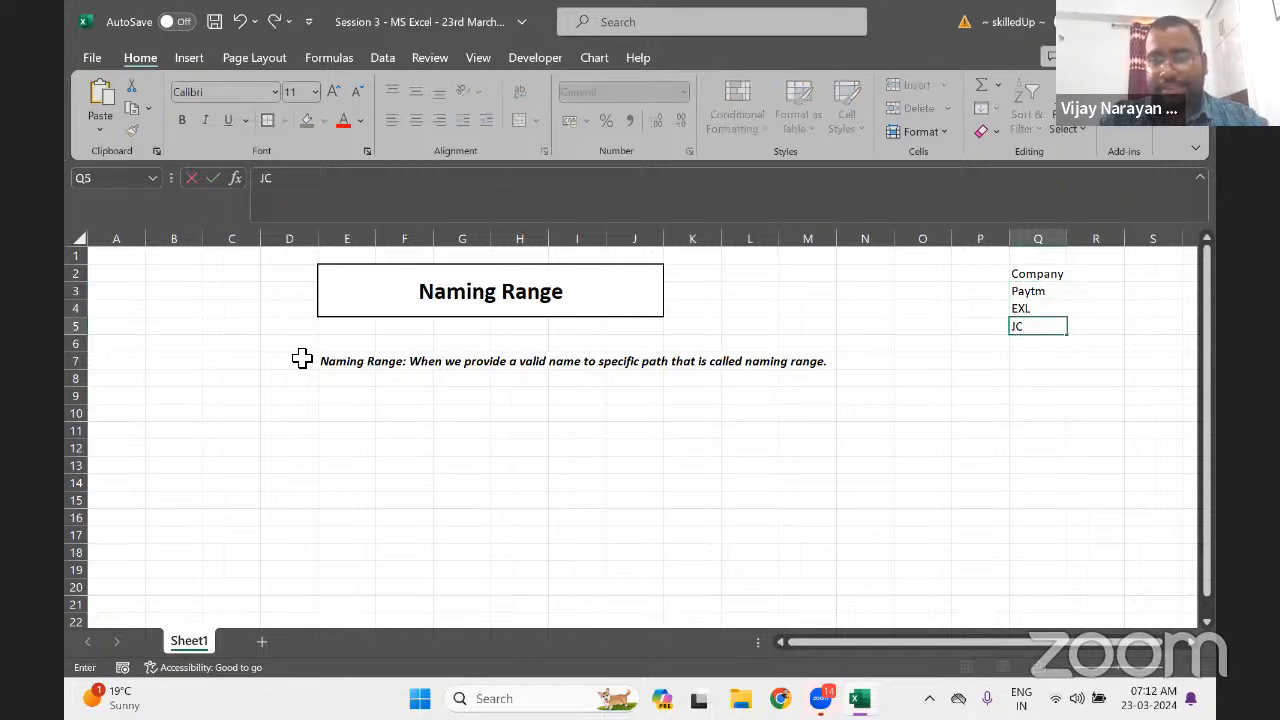
{"action": "type", "text": "L"}
{"action": "key", "text": "Return"}
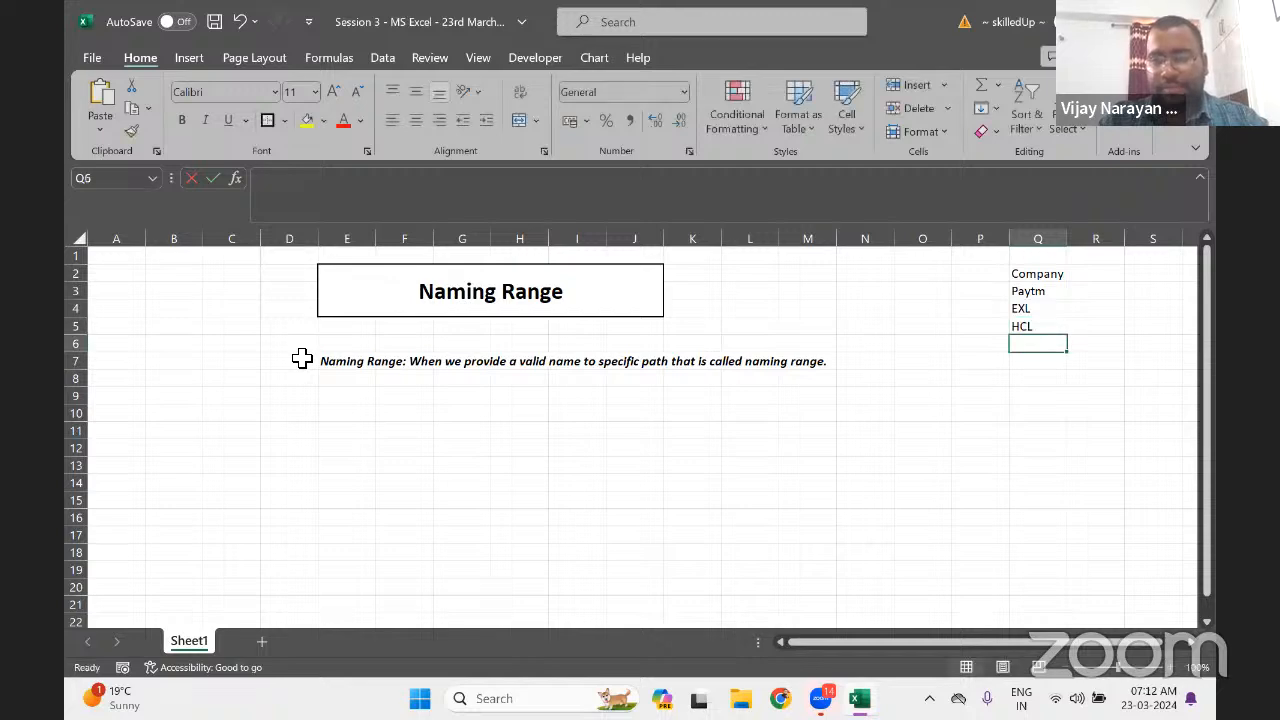
{"action": "type", "text": "WIPRO"}
{"action": "key", "text": "Return"}
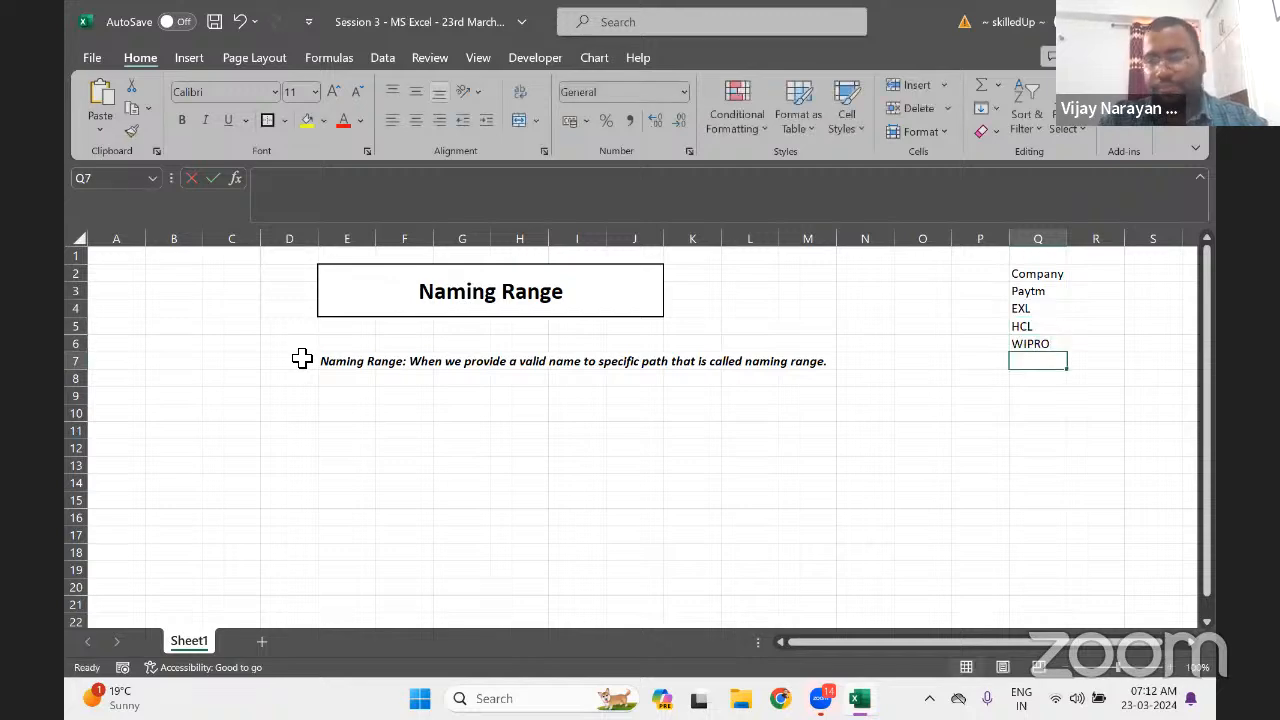
Add UHG, DXC, ICICI and KOTAK, correcting the KOTAM typo
{"action": "type", "text": "U"}
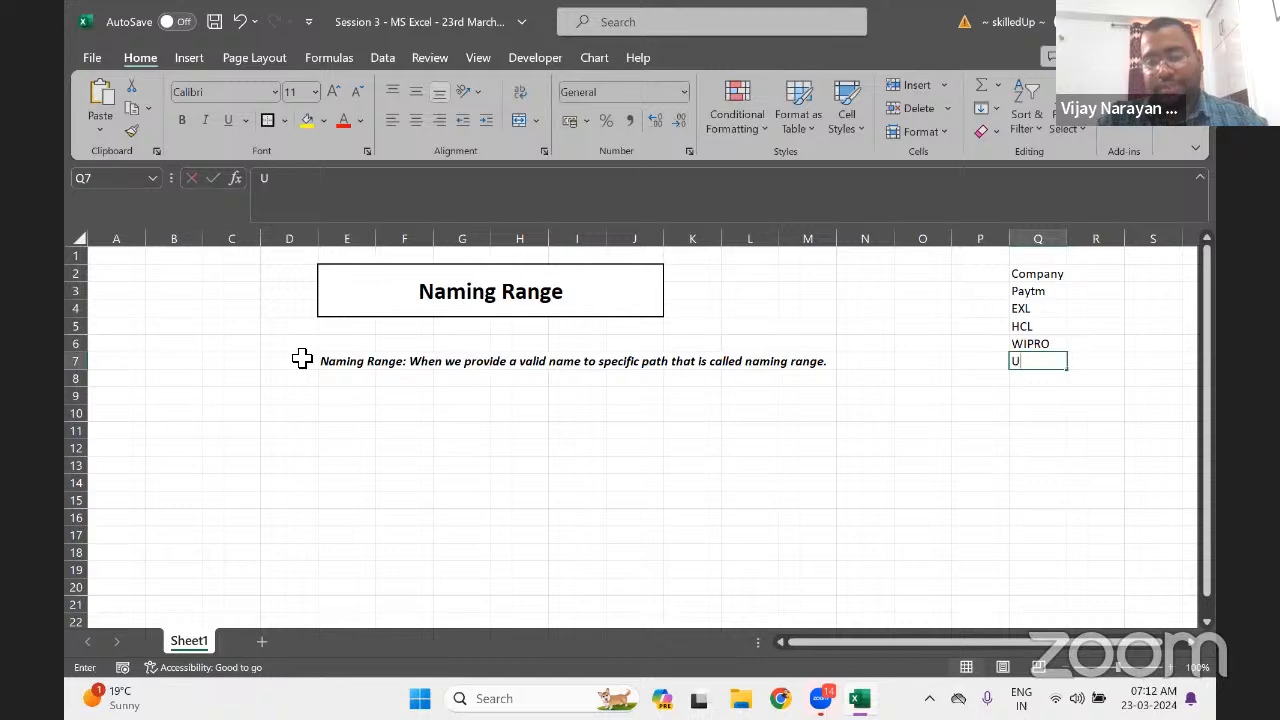
{"action": "type", "text": "HGD"}
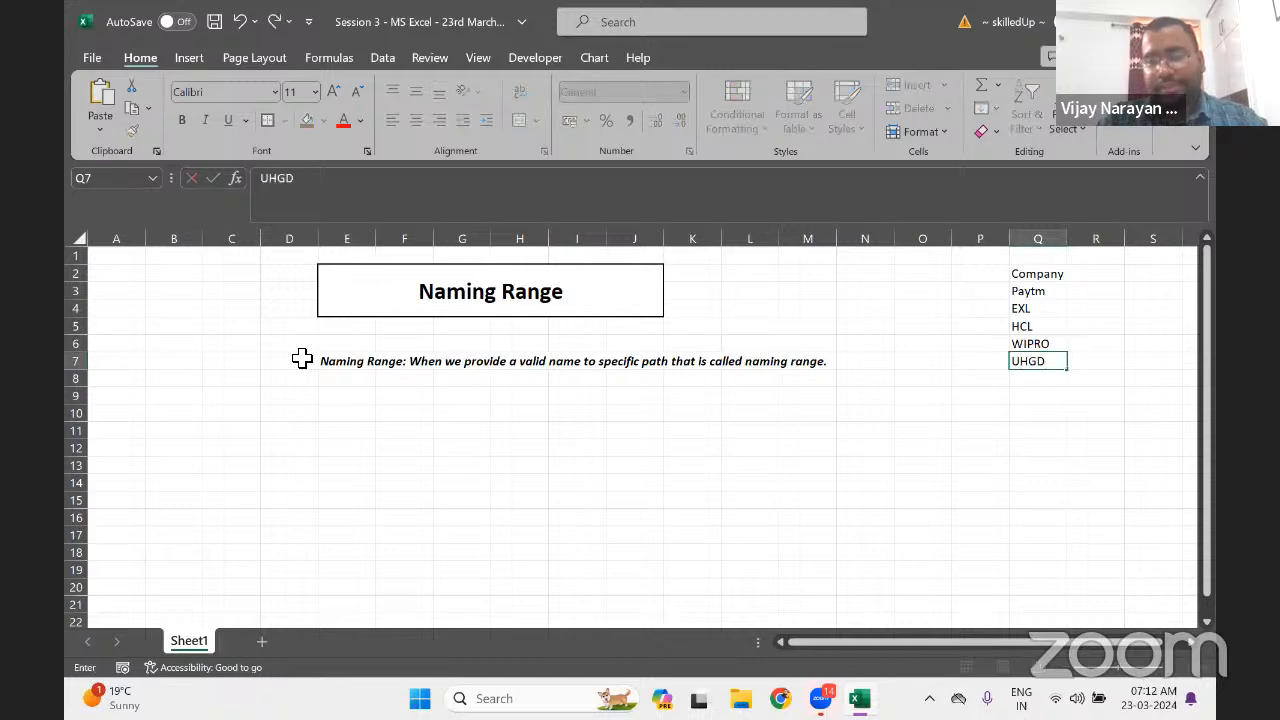
{"action": "key", "text": "BackSpace"}
{"action": "key", "text": "Return"}
{"action": "type", "text": "DXC"}
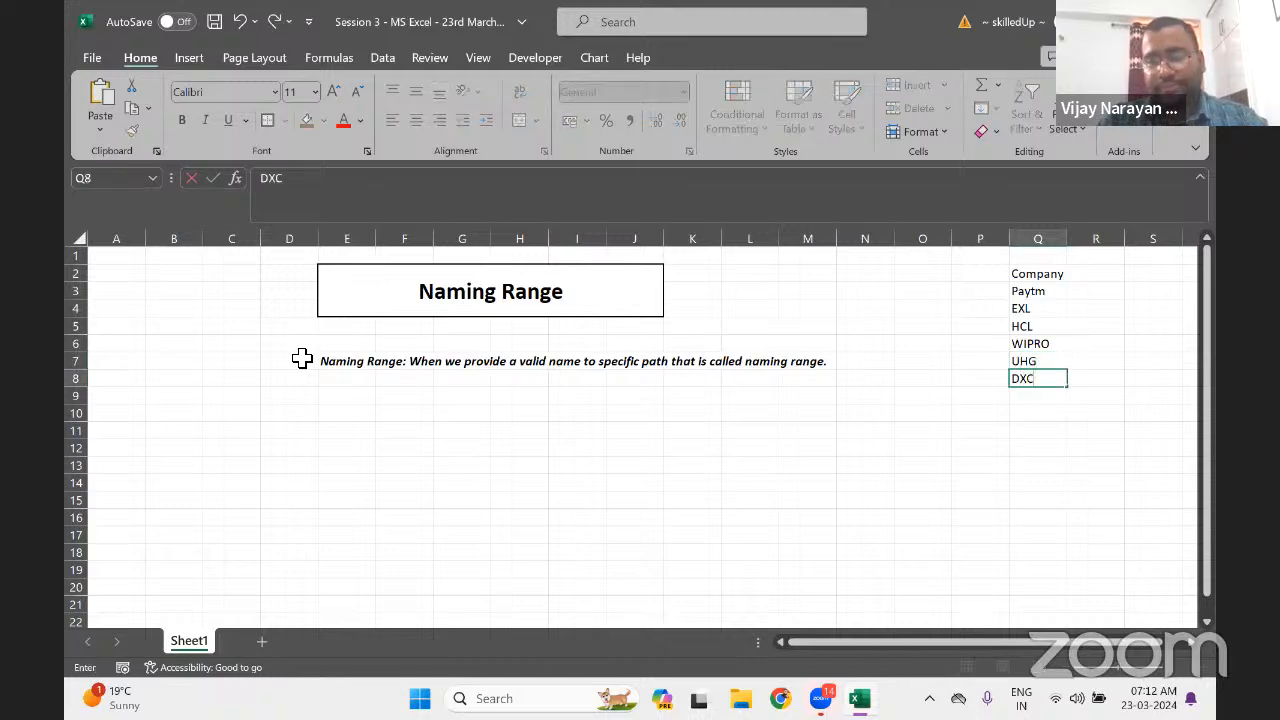
{"action": "key", "text": "Return"}
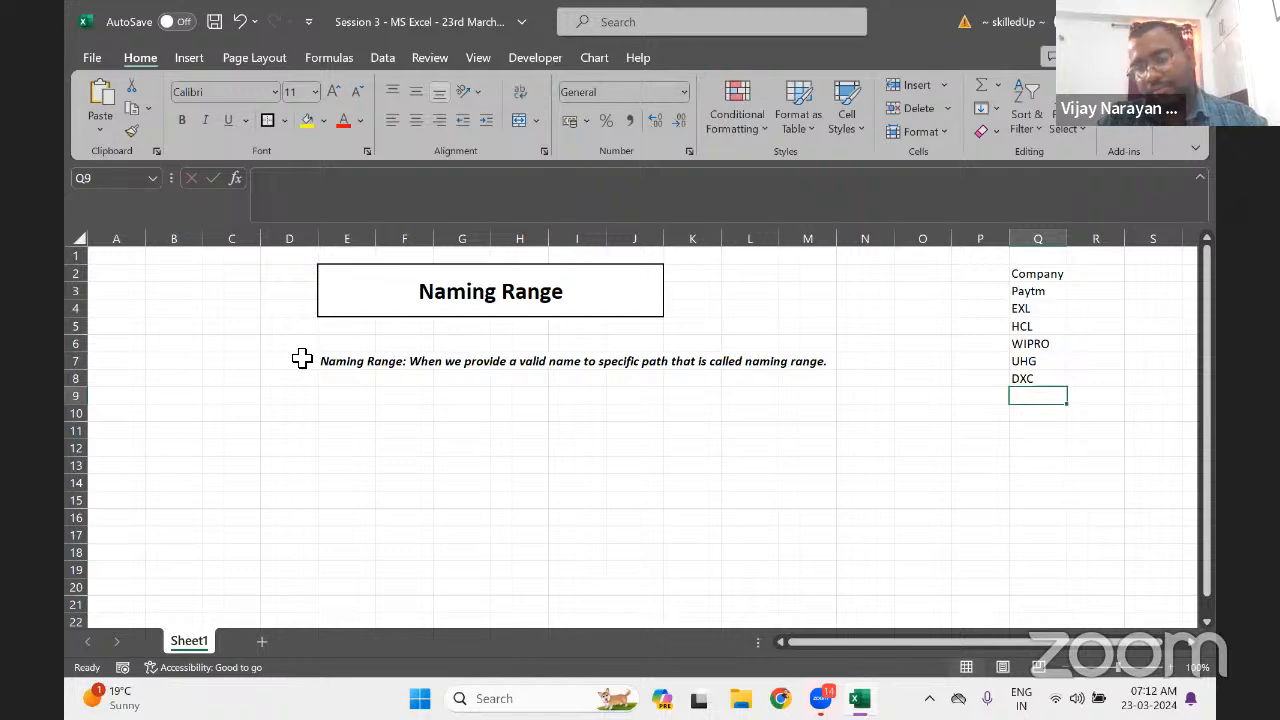
{"action": "type", "text": "ICICI"}
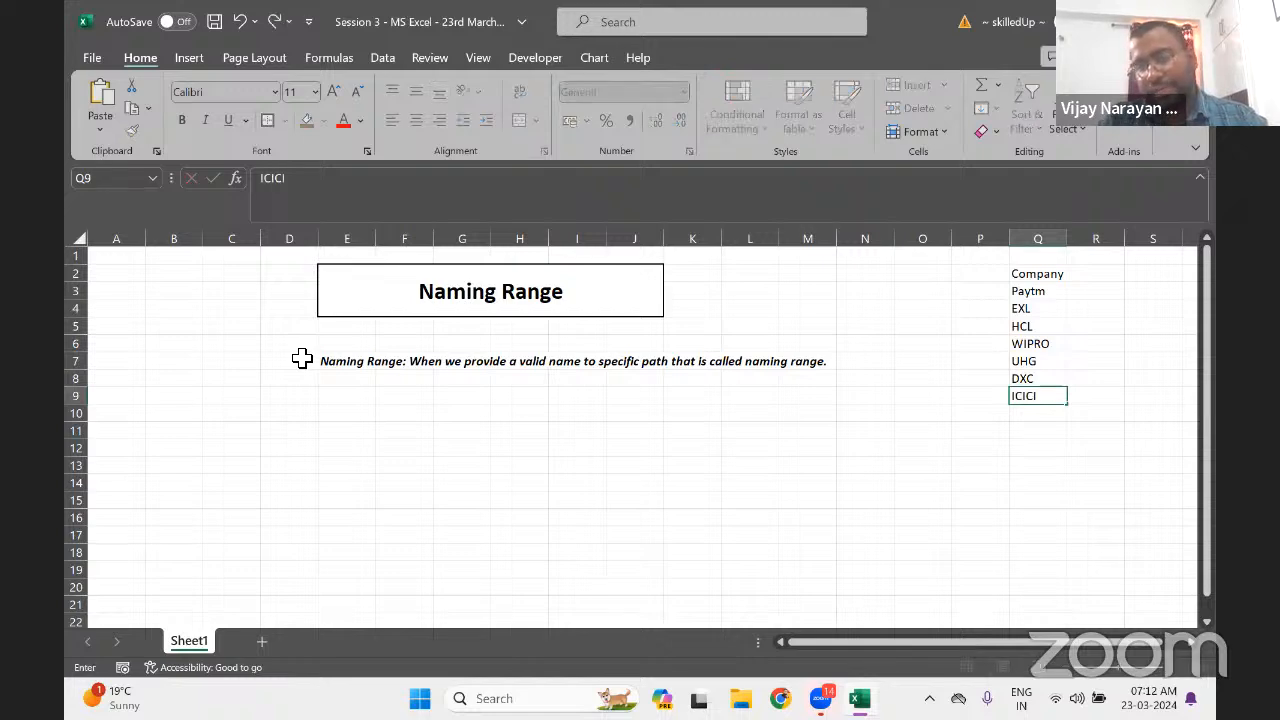
{"action": "key", "text": "Return"}
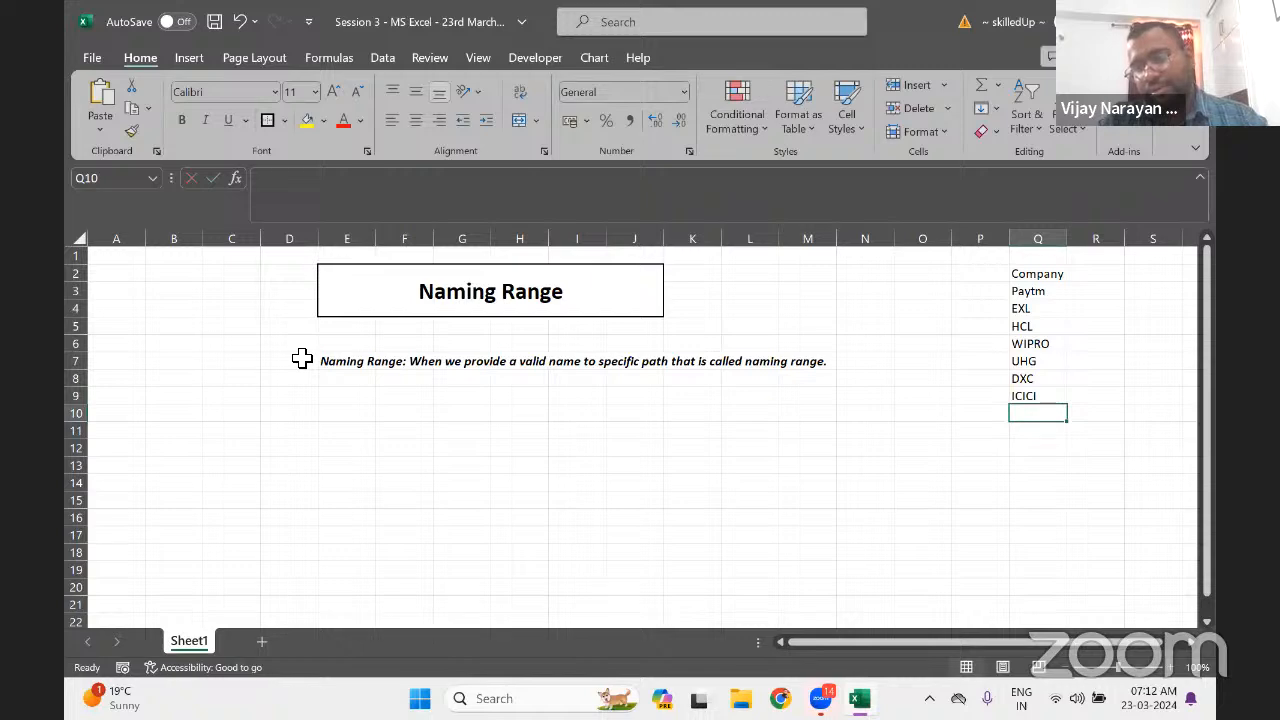
{"action": "type", "text": "KOTAM"}
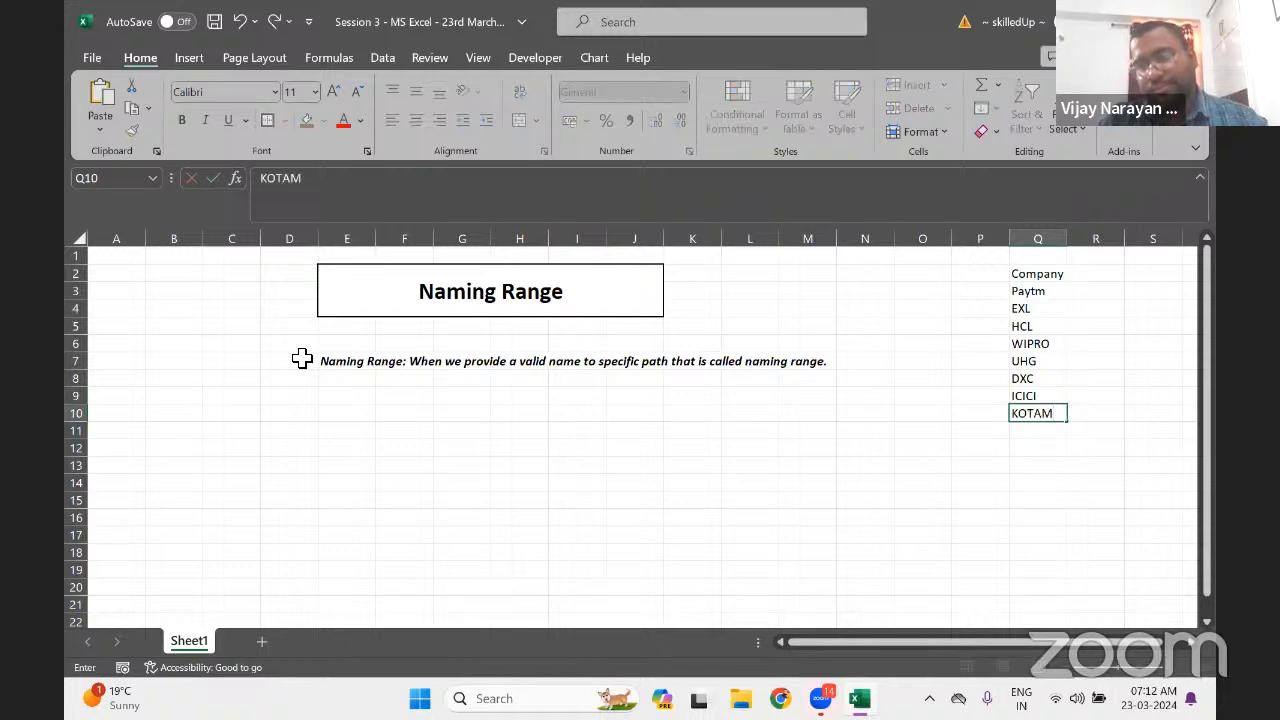
{"action": "key", "text": "Return"}
{"action": "key", "text": "Up"}
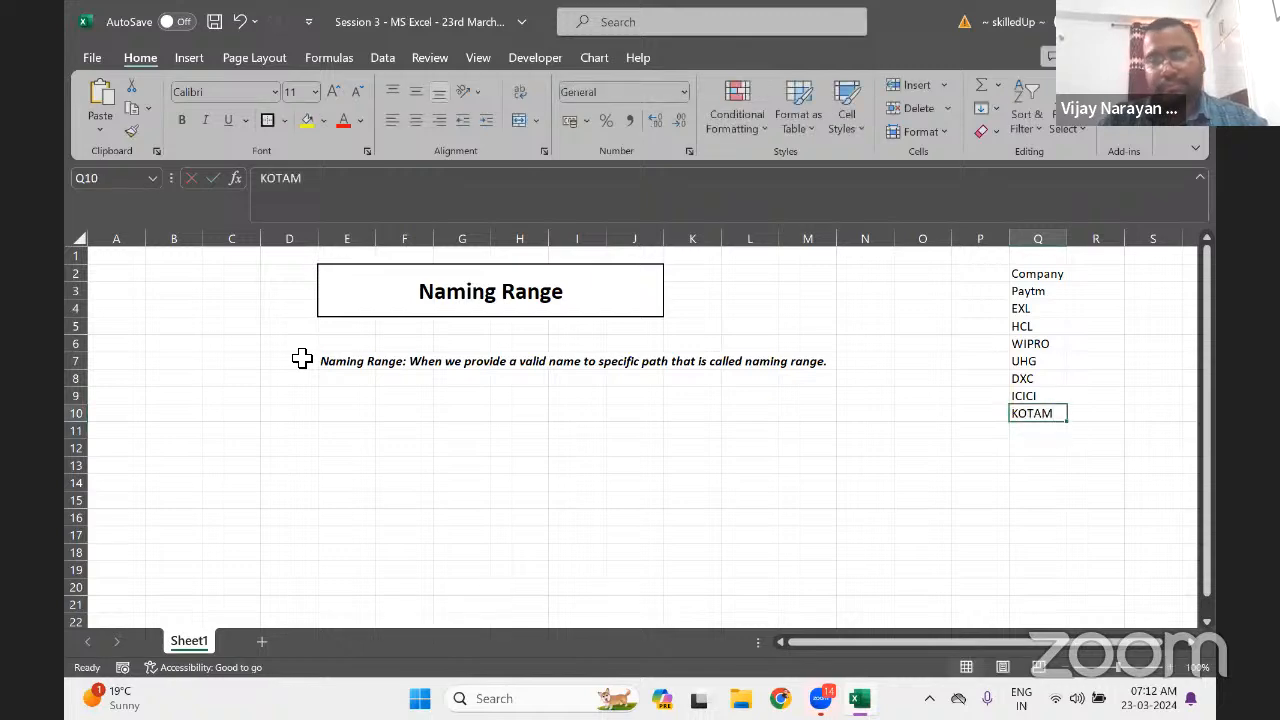
{"action": "left_click", "coordinate": [337, 188]}
{"action": "key", "text": "BackSpace"}
{"action": "type", "text": "K"}
{"action": "key", "text": "Return"}
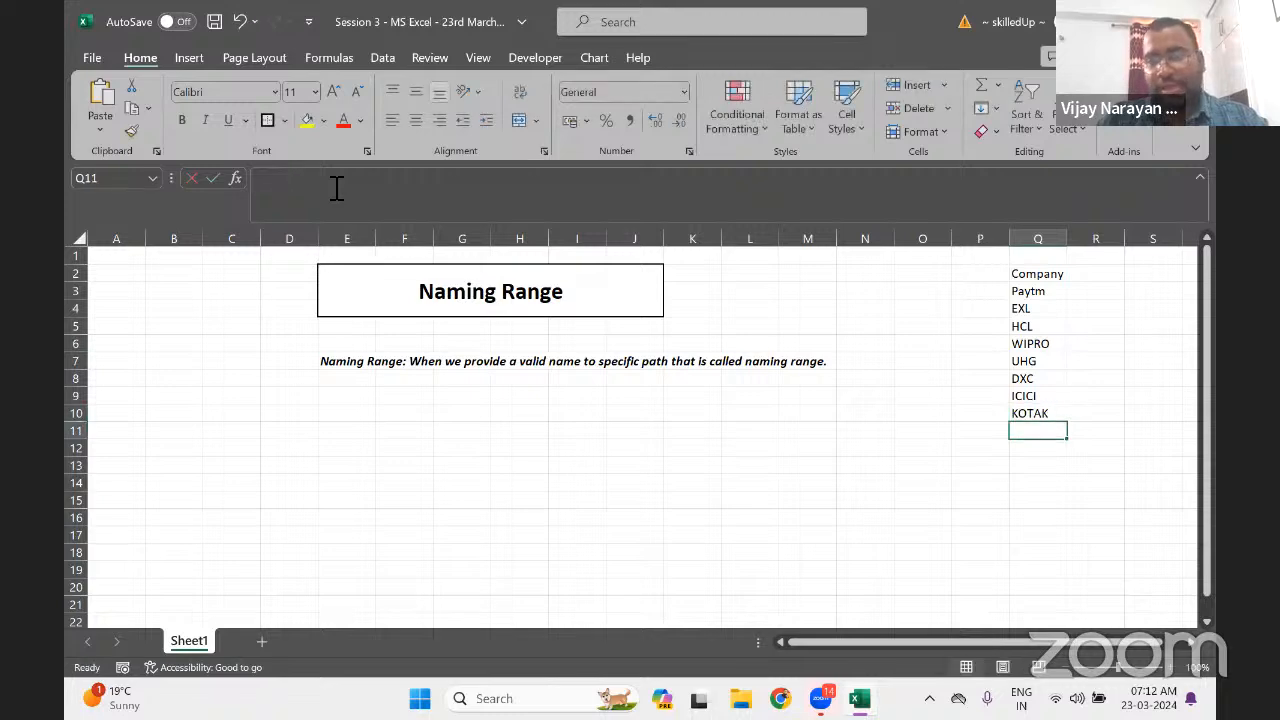
Select the company names Q3:Q10, Paytm through KOTAK
{"action": "key", "text": "Up"}
{"action": "key", "text": "ctrl+Up"}
{"action": "key", "text": "Down"}
{"action": "key", "text": "ctrl+shift+Down"}
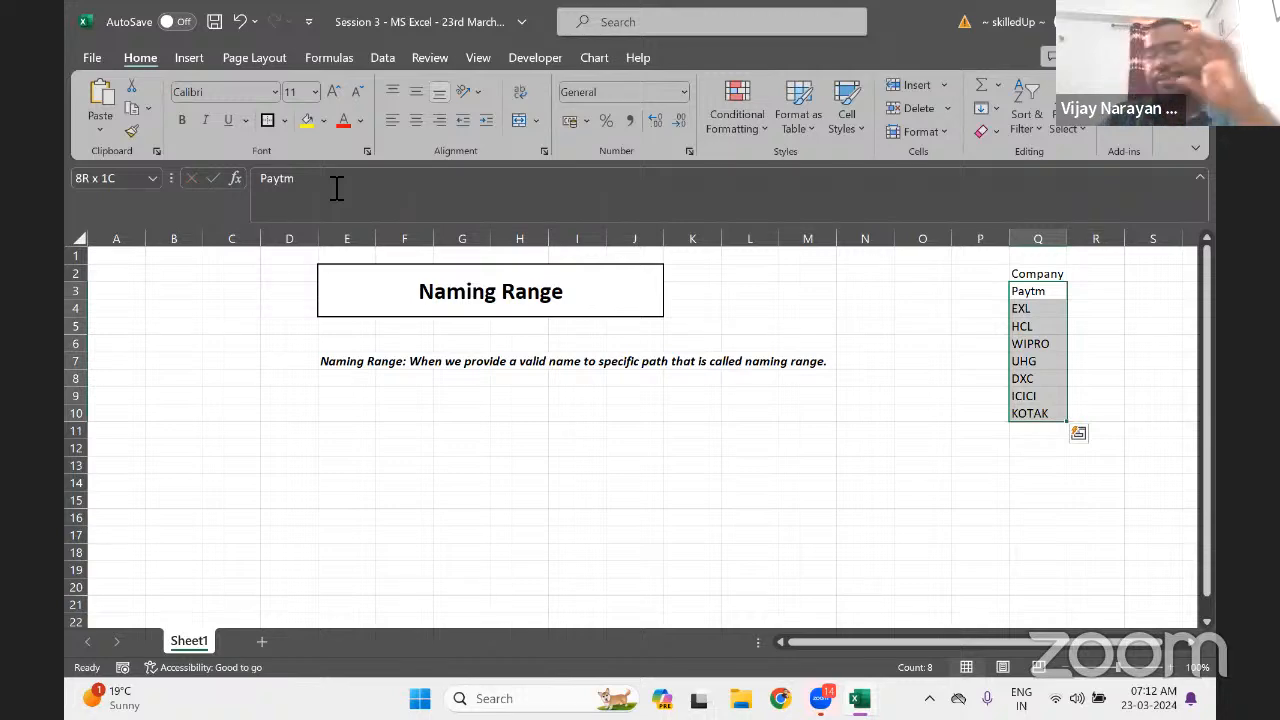
{"action": "key", "text": "Up"}
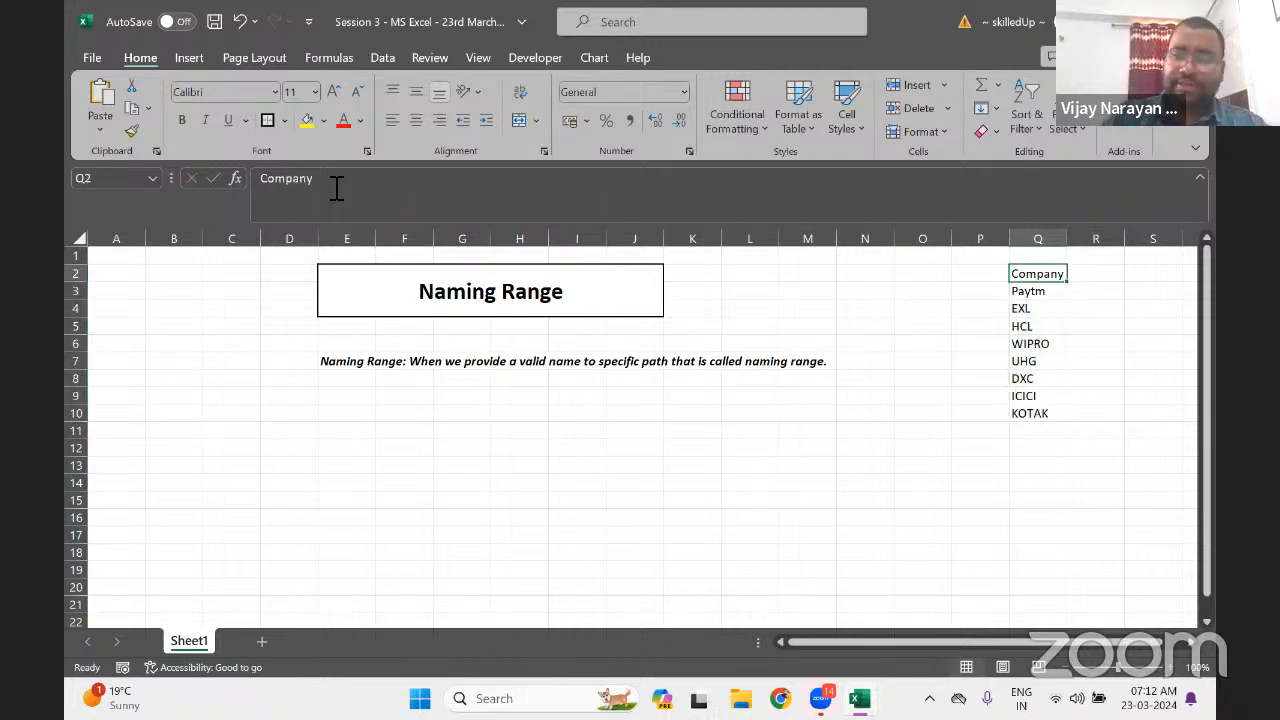
{"action": "left_click", "coordinate": [288, 190]}
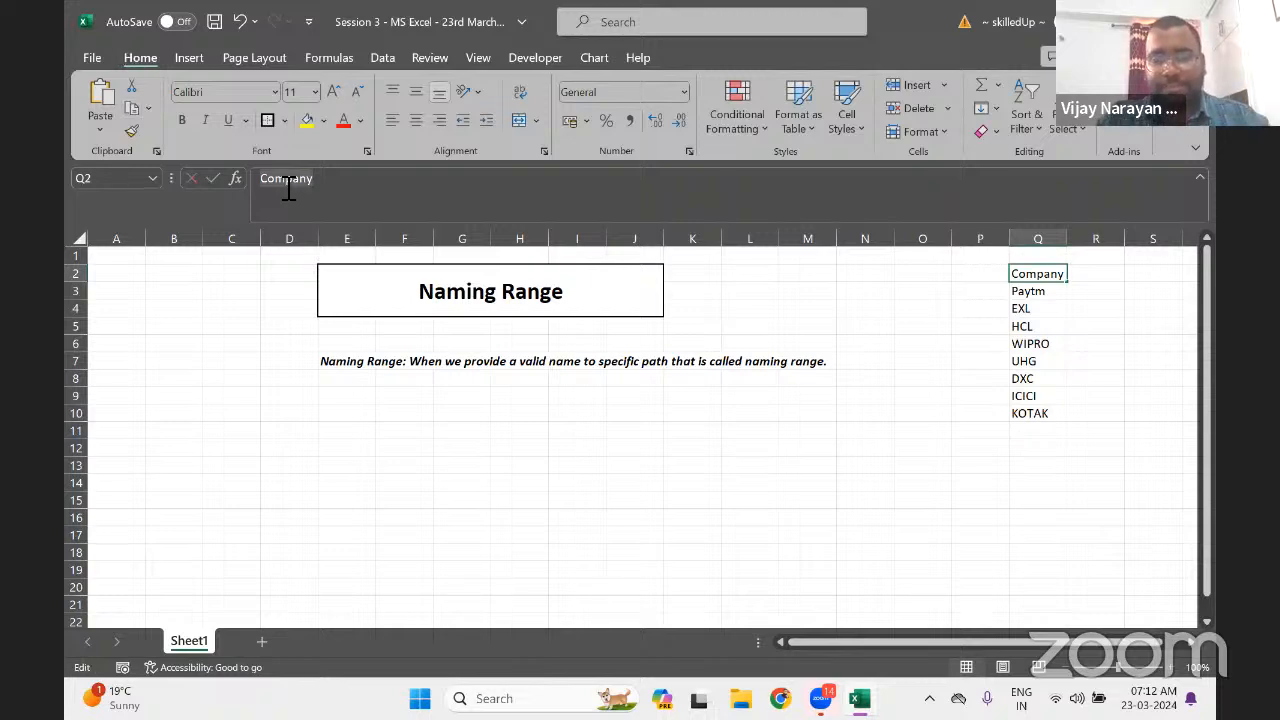
{"action": "left_click", "coordinate": [1048, 295]}
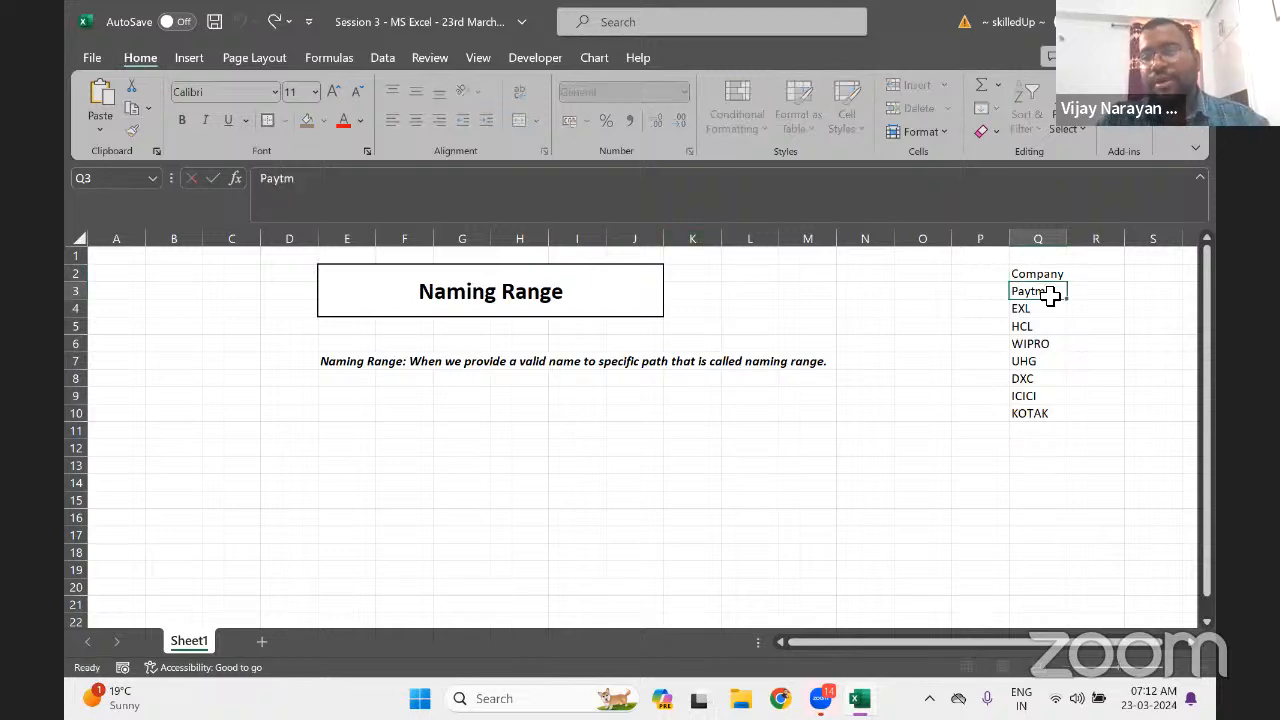
{"action": "key", "text": "ctrl+shift+Down"}
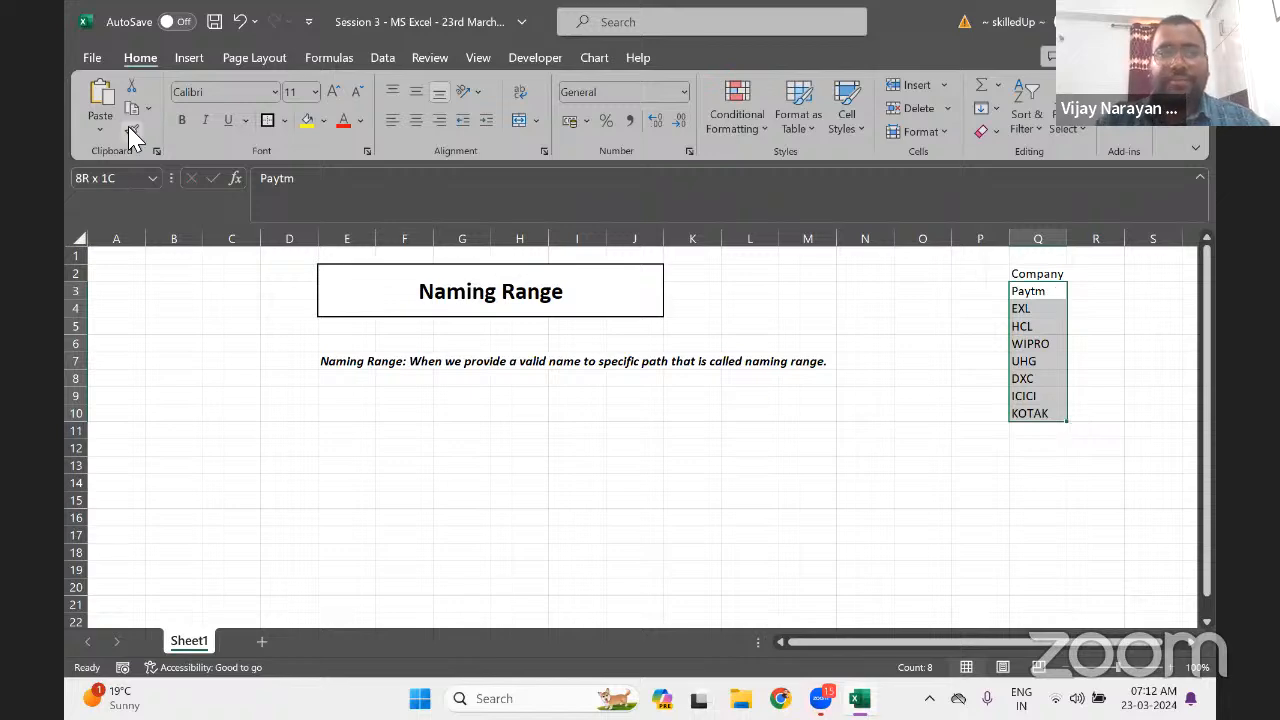
{"action": "left_click", "coordinate": [127, 180]}
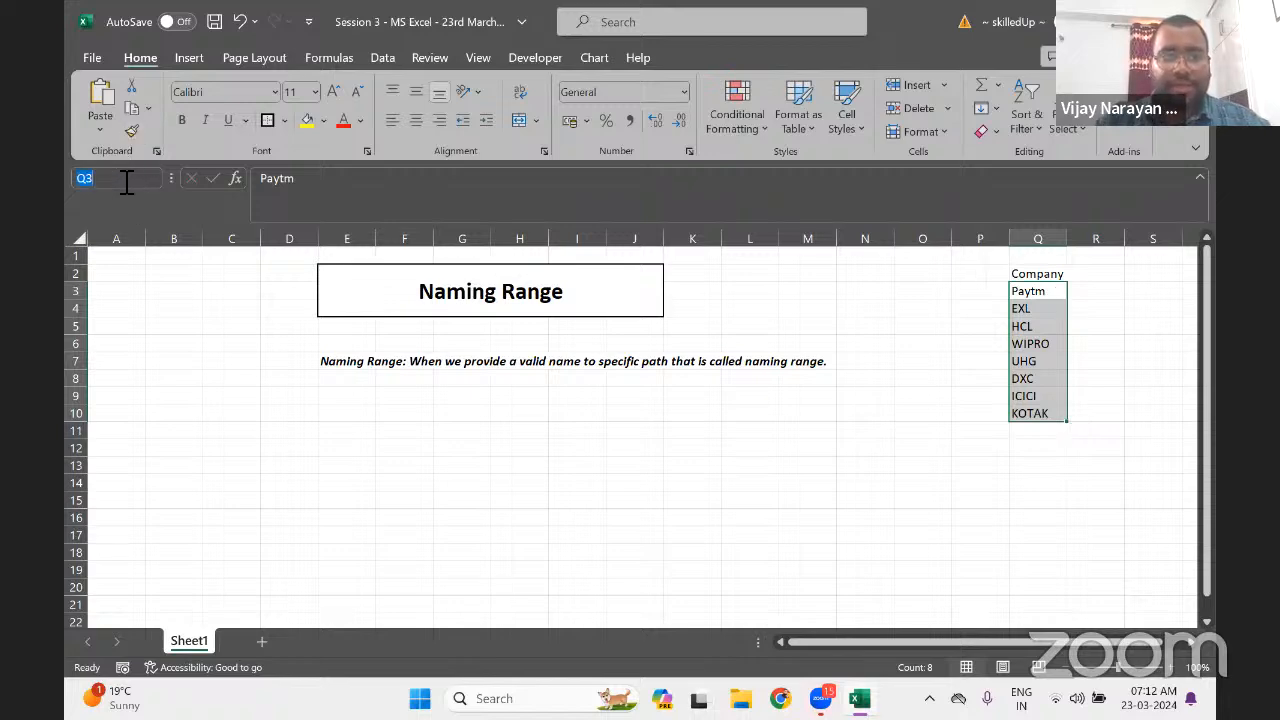
{"action": "type", "text": "Company"}
{"action": "key", "text": "Return"}
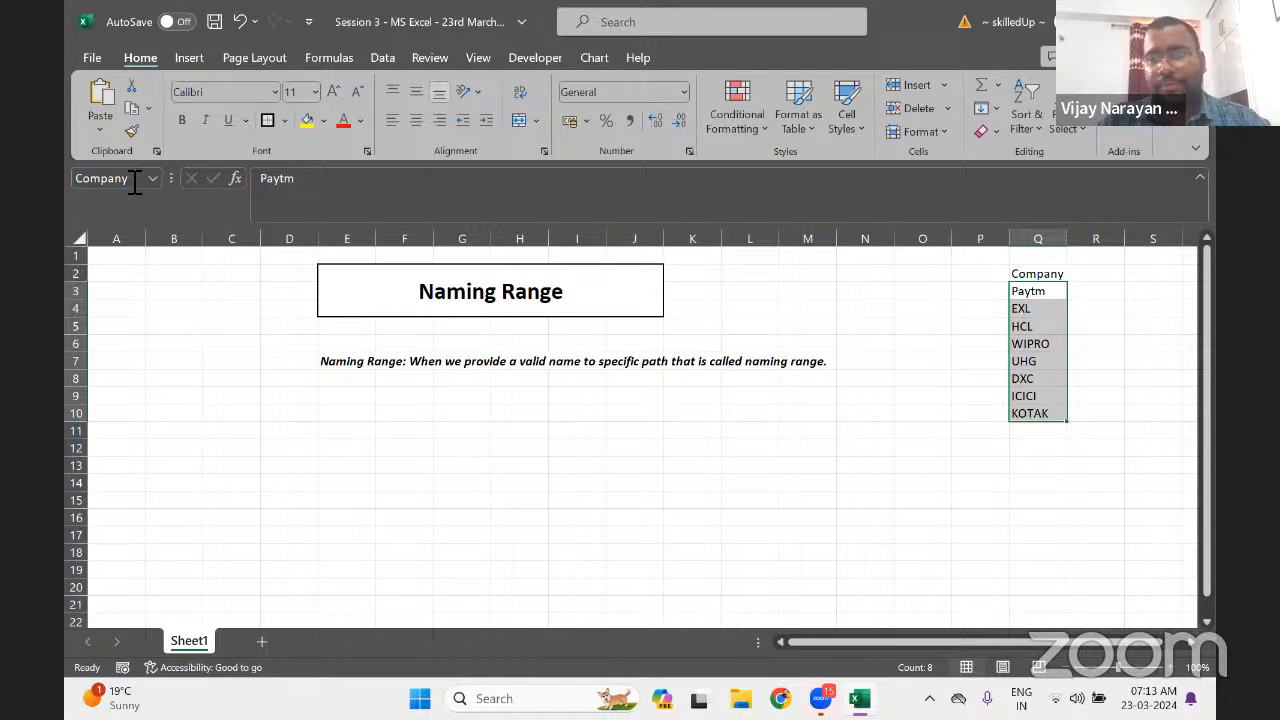
{"action": "left_click", "coordinate": [1037, 290]}
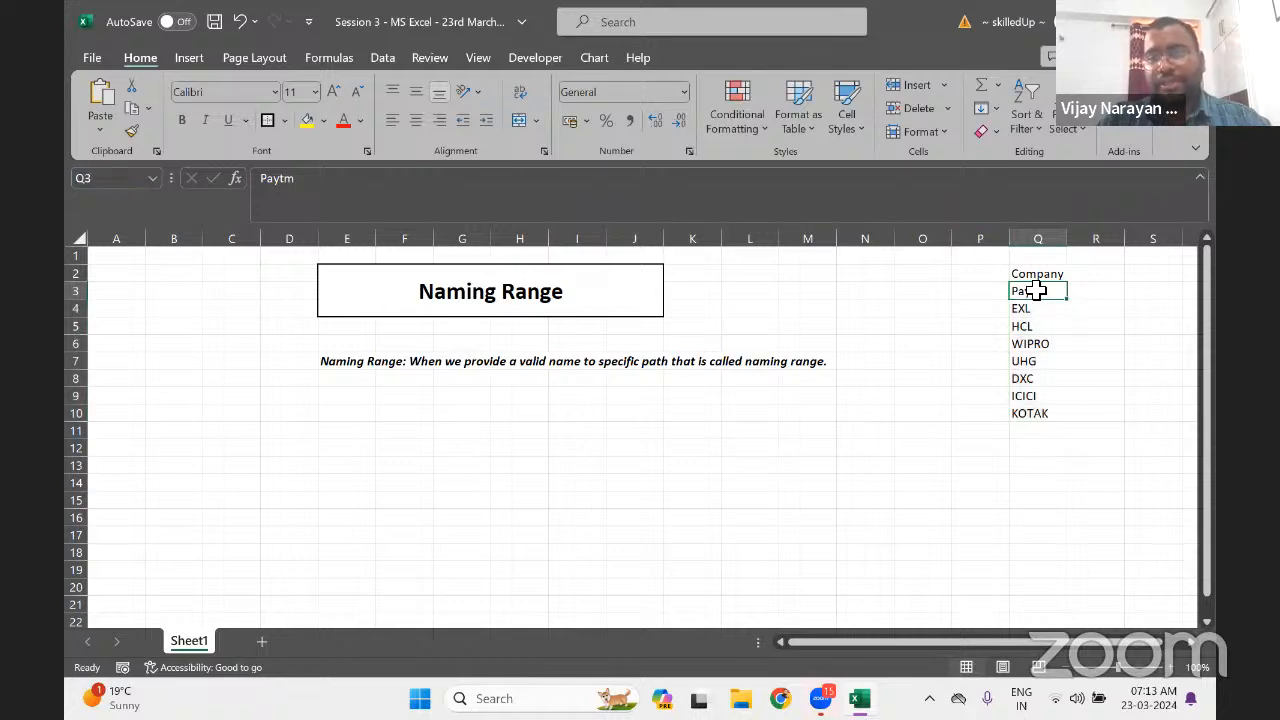
{"action": "key", "text": "ctrl+shift+Down"}
{"action": "key", "text": "Down"}
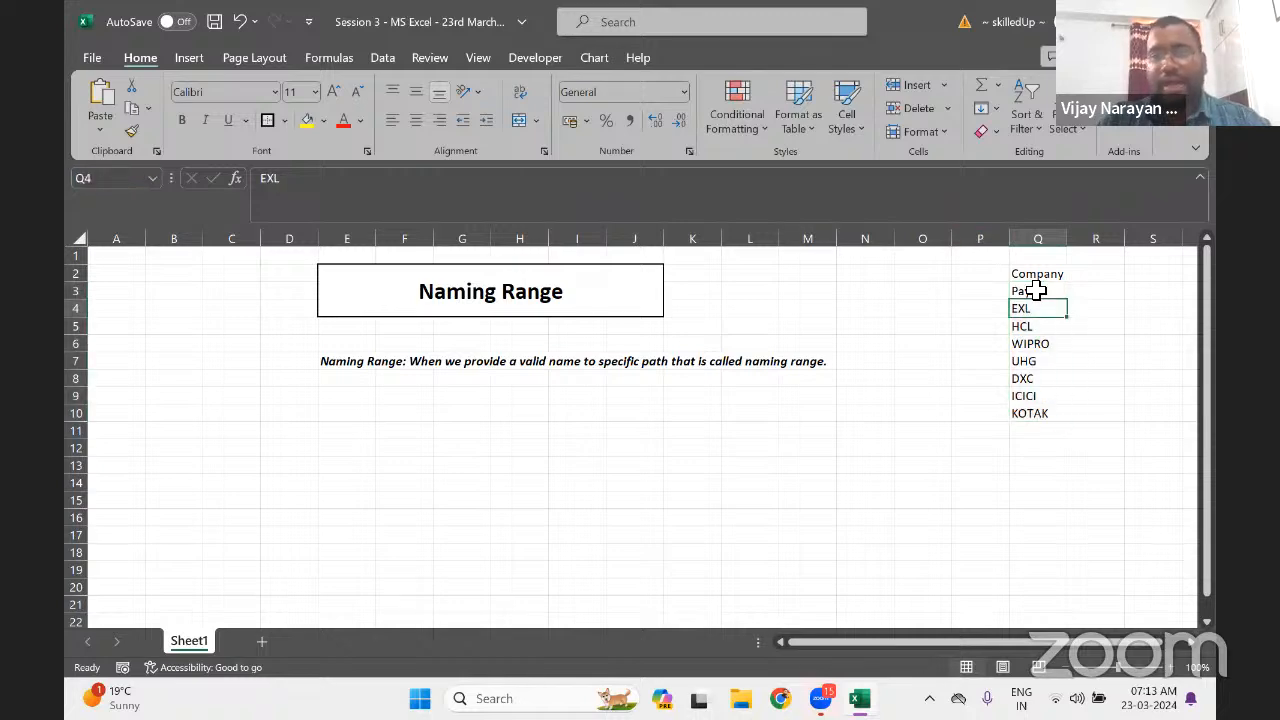
{"action": "left_click", "coordinate": [231, 517]}
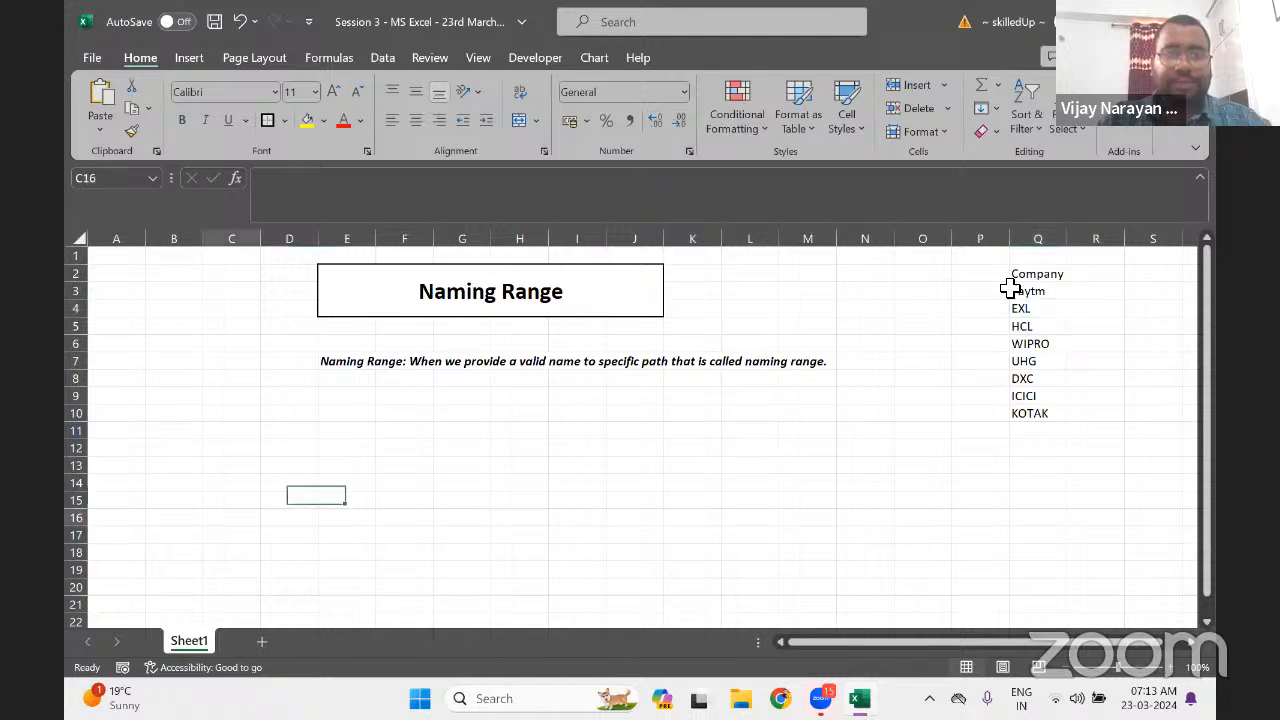
{"action": "left_click", "coordinate": [158, 214]}
{"action": "type", "text": "COMPANY"}
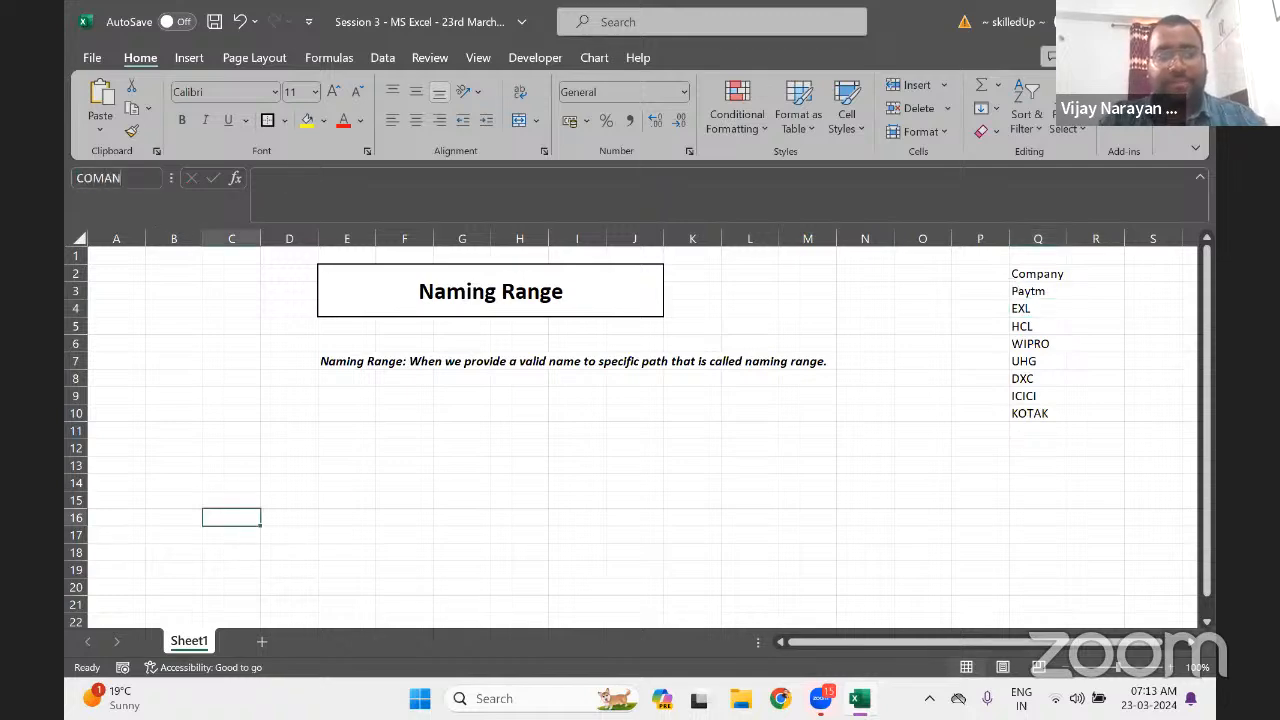
{"action": "key", "text": "Return"}
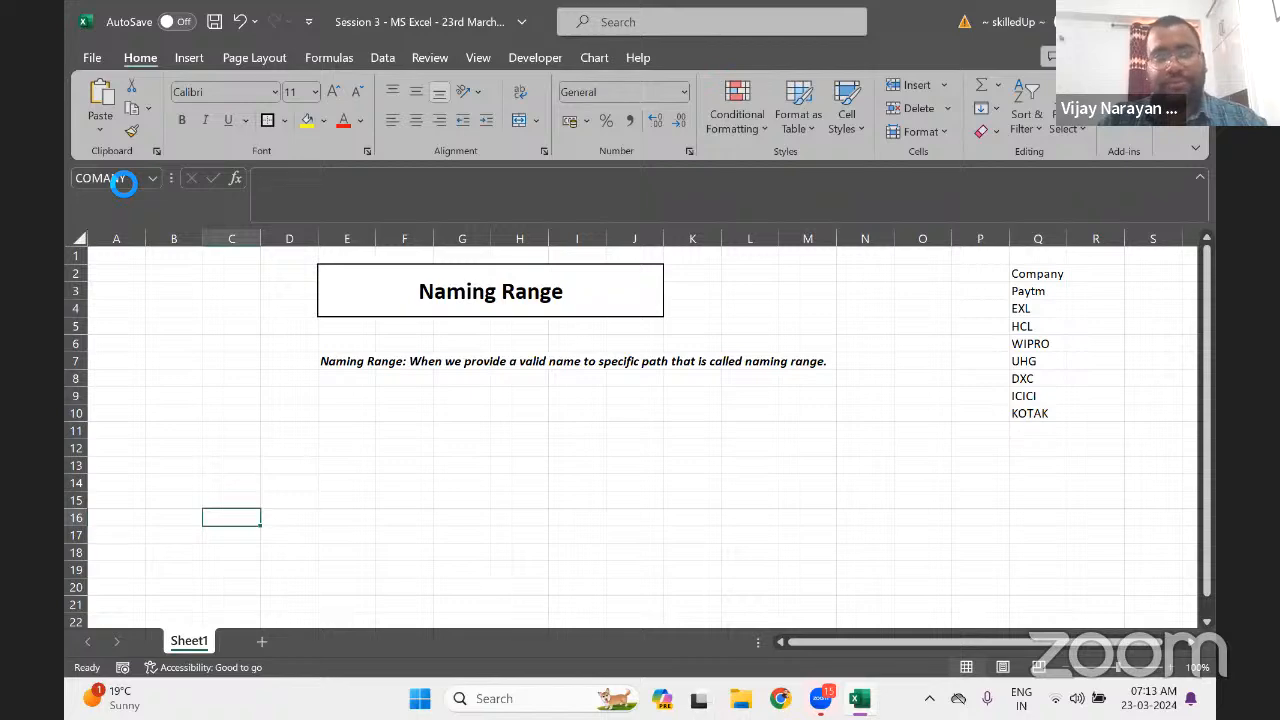
{"action": "left_click", "coordinate": [1041, 291]}
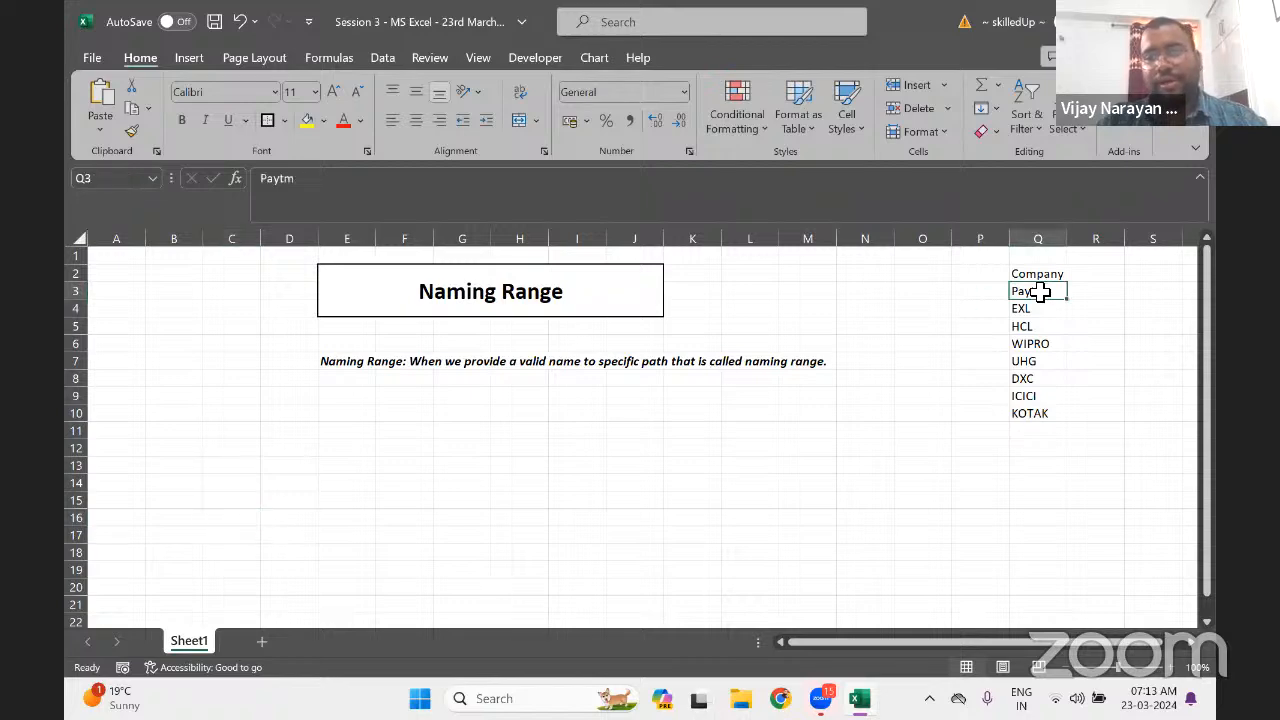
{"action": "key", "text": "Up"}
{"action": "key", "text": "ctrl+shift+Down"}
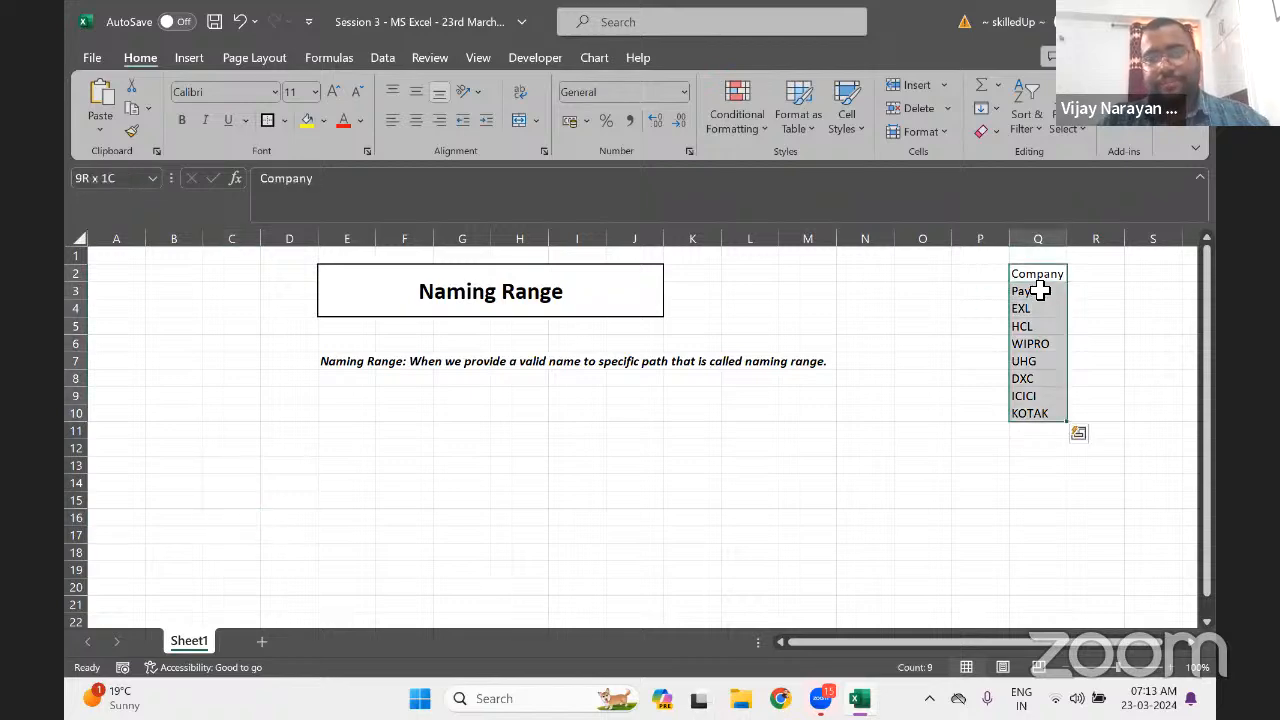
{"action": "left_click", "coordinate": [1041, 291]}
{"action": "key", "text": "ctrl+shift+Down"}
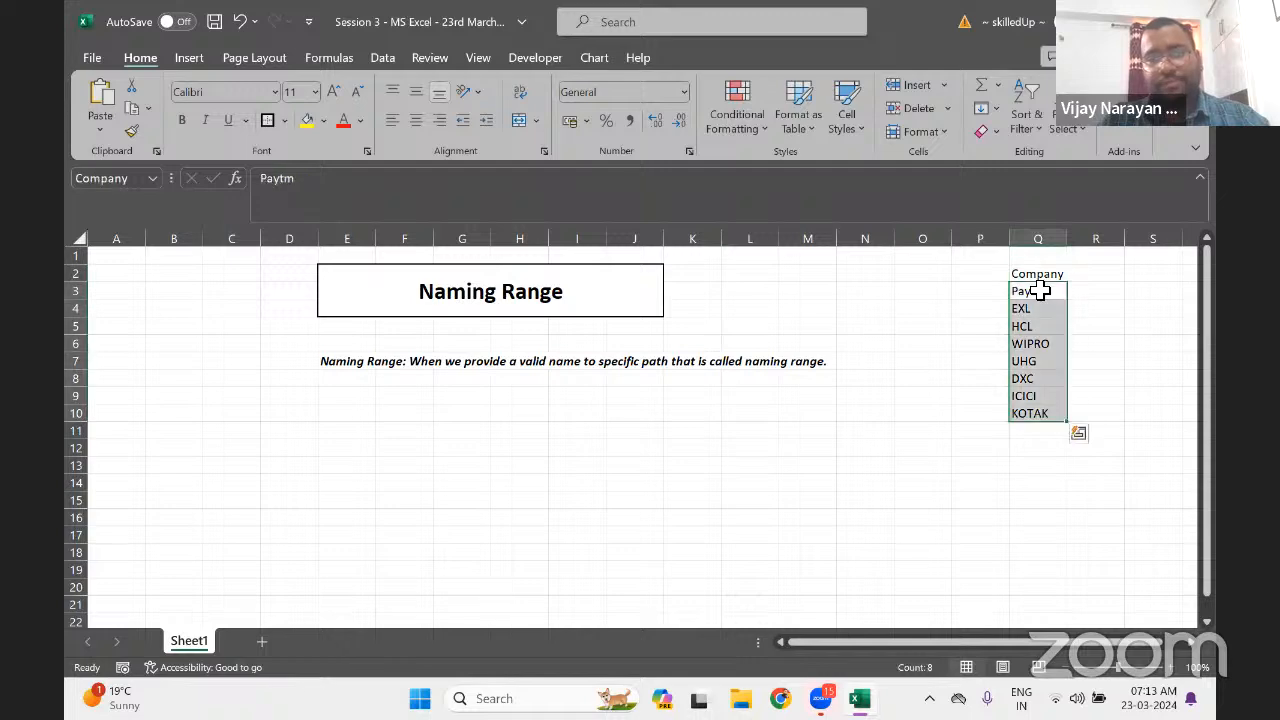
{"action": "left_click", "coordinate": [108, 180]}
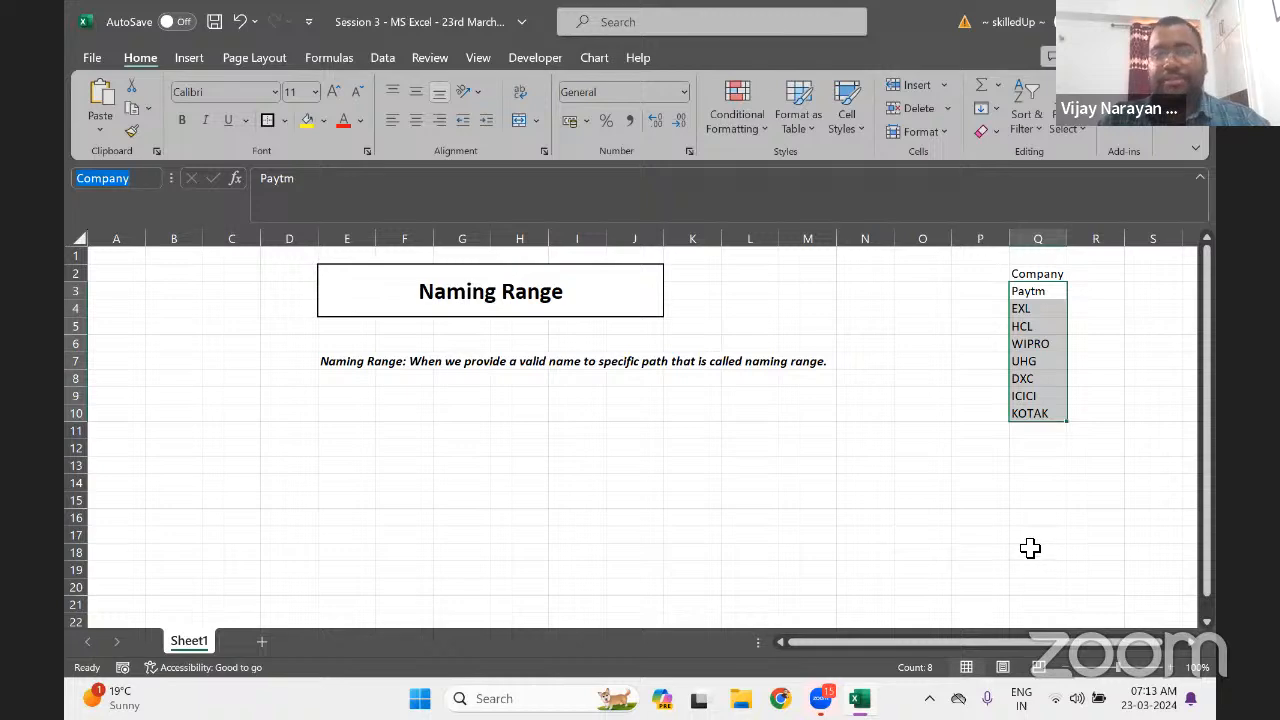
{"action": "left_click", "coordinate": [604, 479]}
{"action": "key", "text": "alt+F3"}
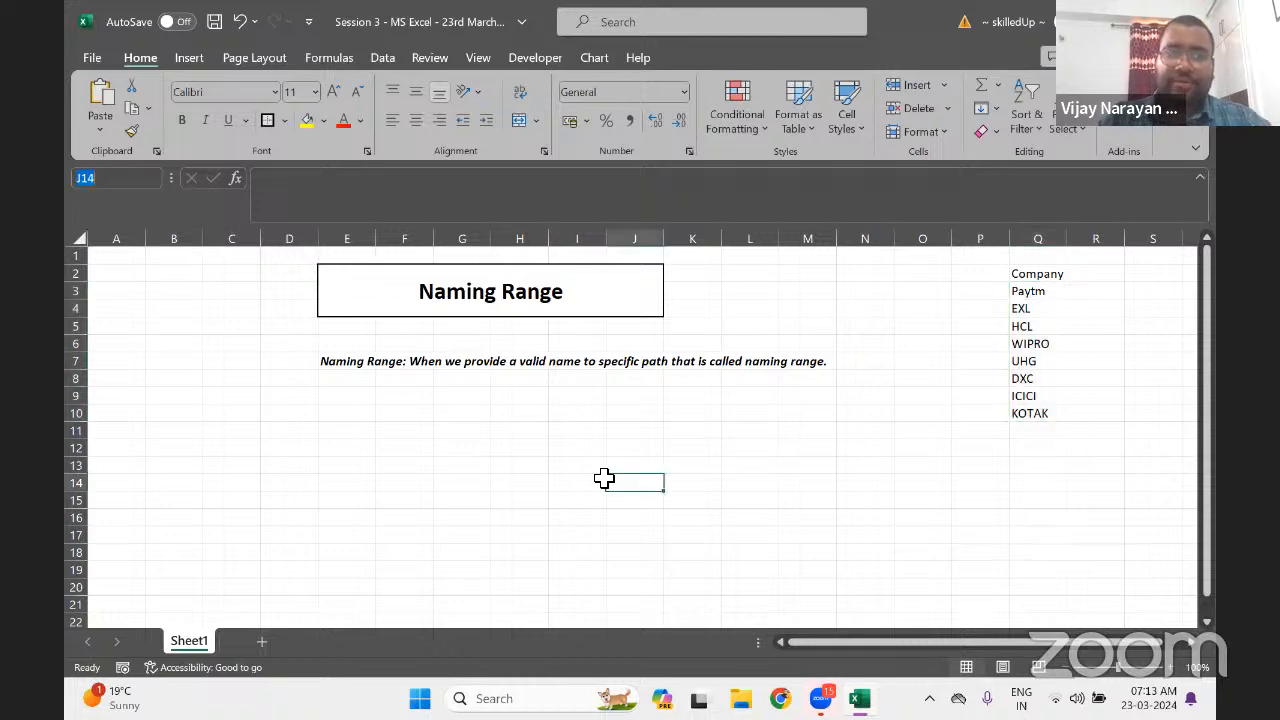
{"action": "type", "text": "Company"}
{"action": "key", "text": "Return"}
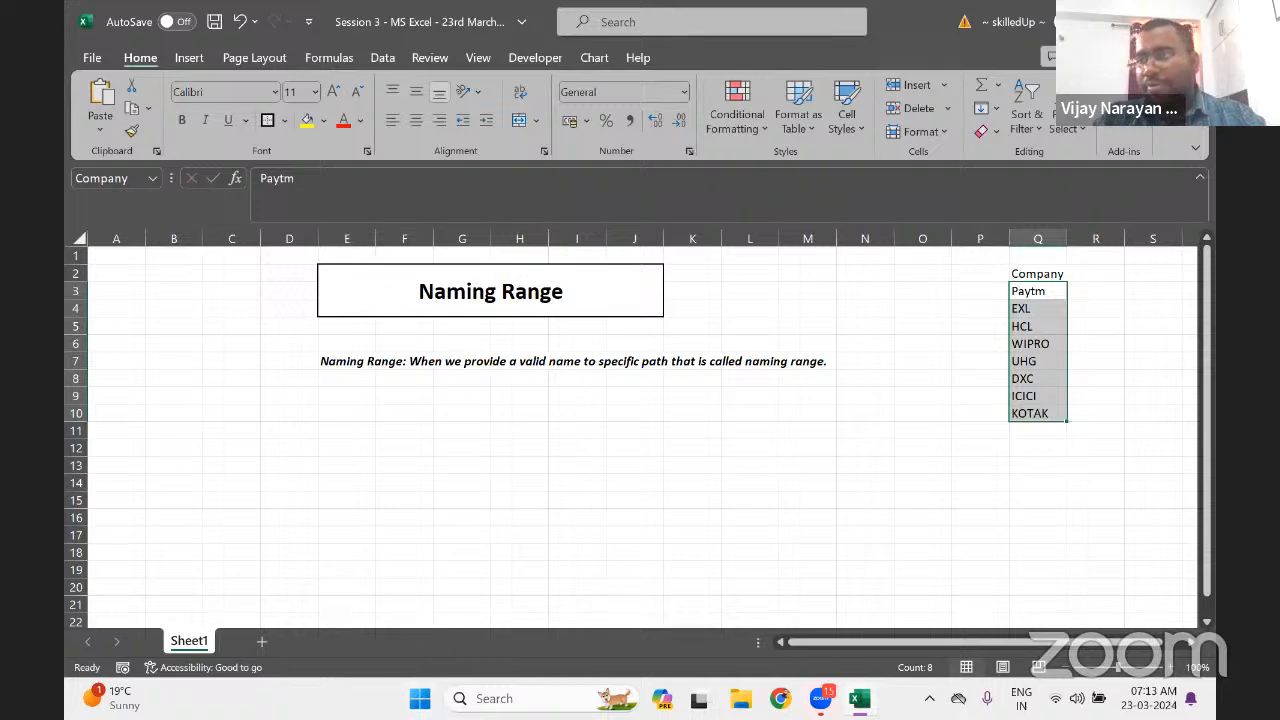
{"action": "left_click", "coordinate": [337, 399]}
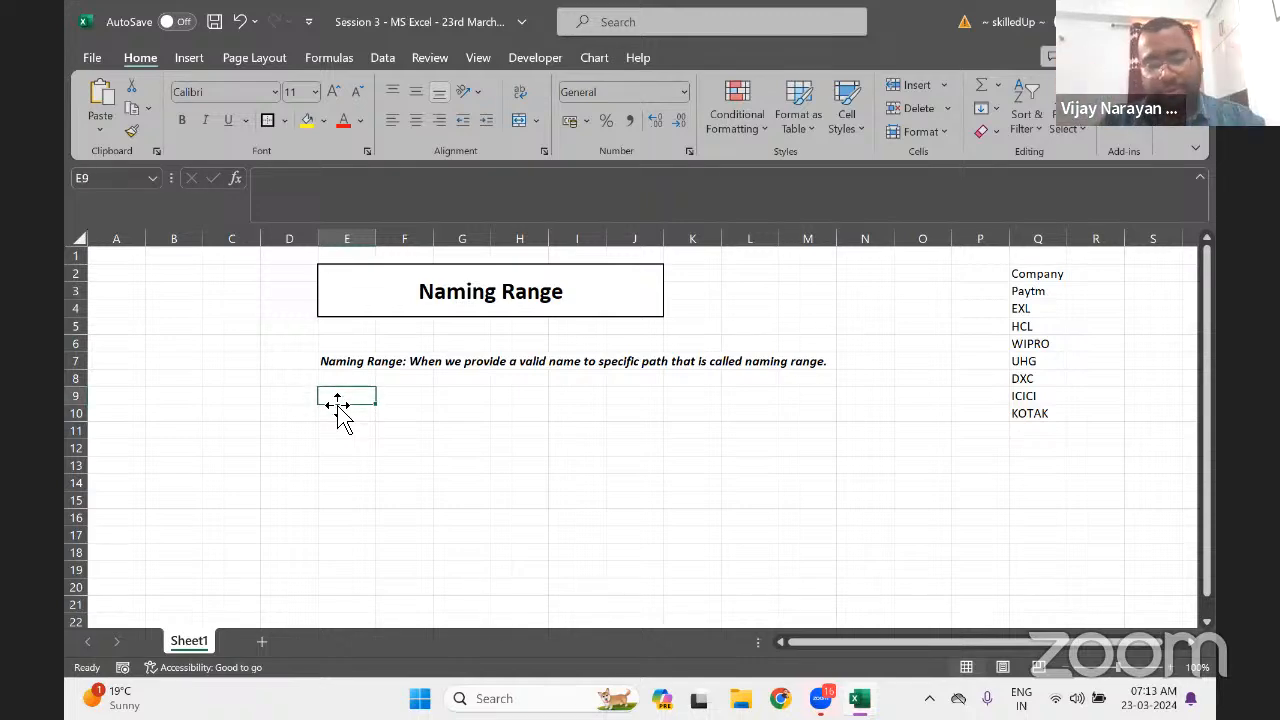
Type 'How many types of Naming Range?' in E9 and make it bold
{"action": "type", "text": "How"}
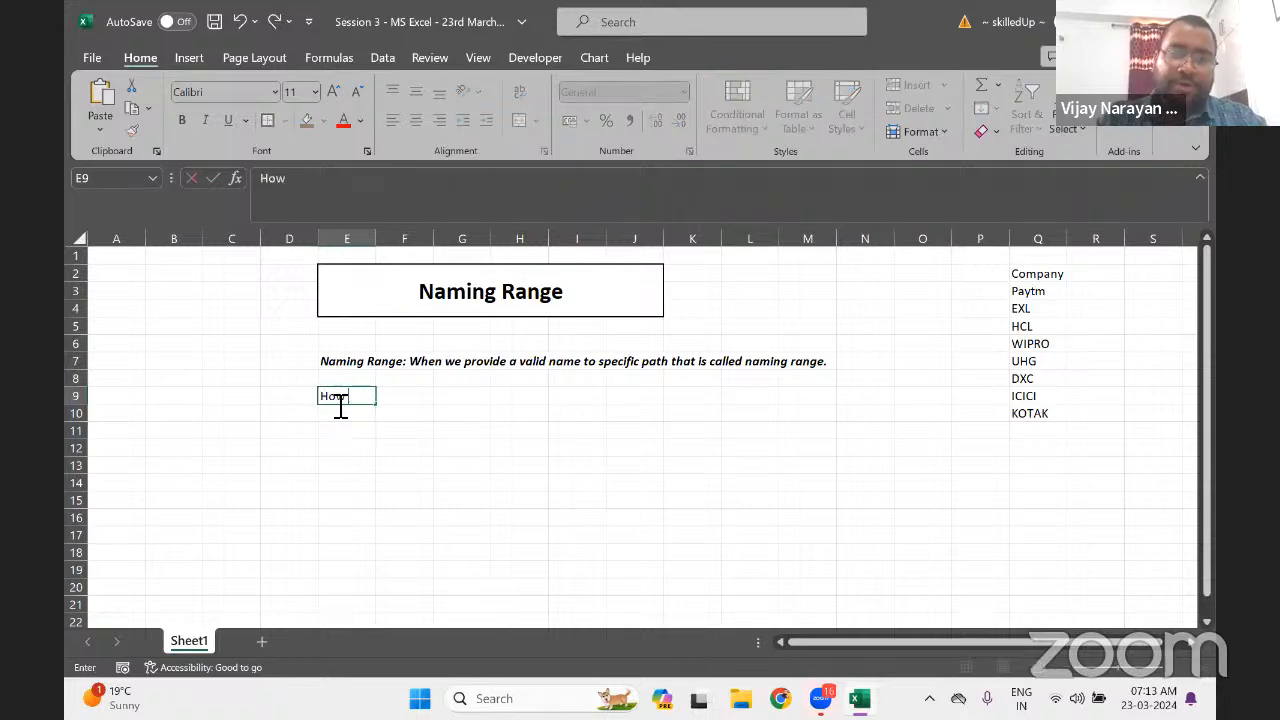
{"action": "type", "text": " many ty"}
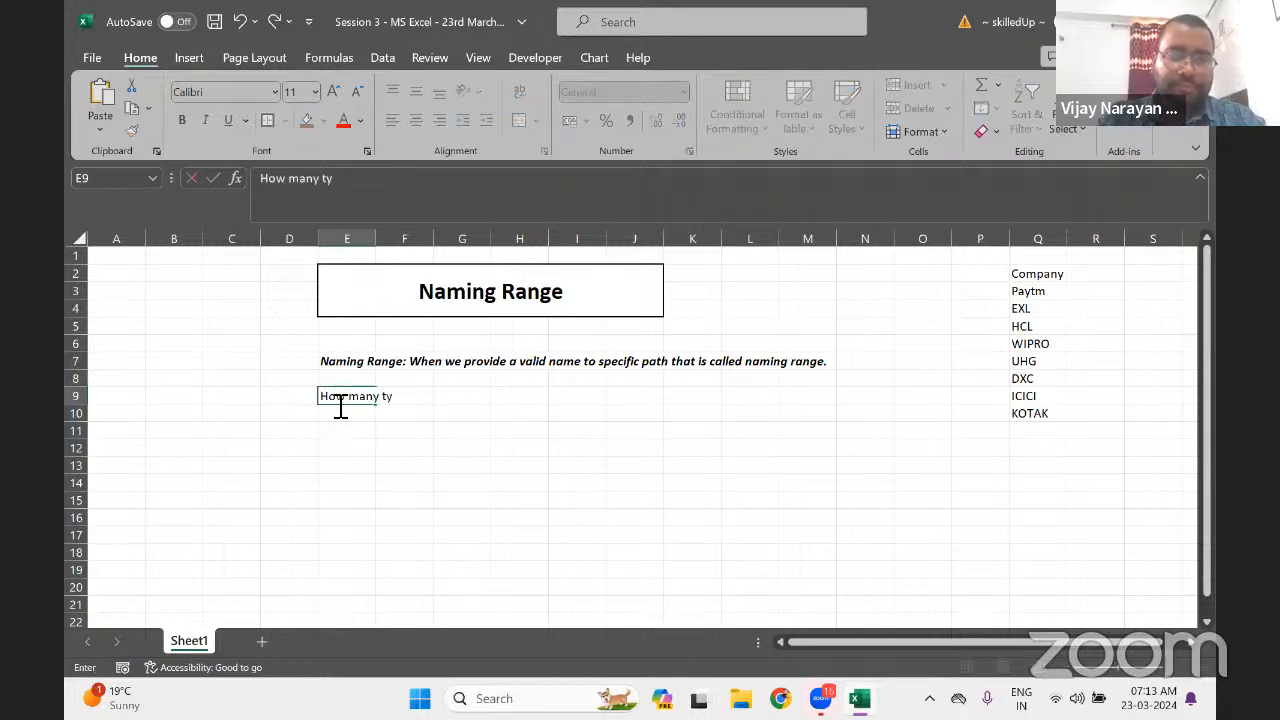
{"action": "type", "text": "pes of Na"}
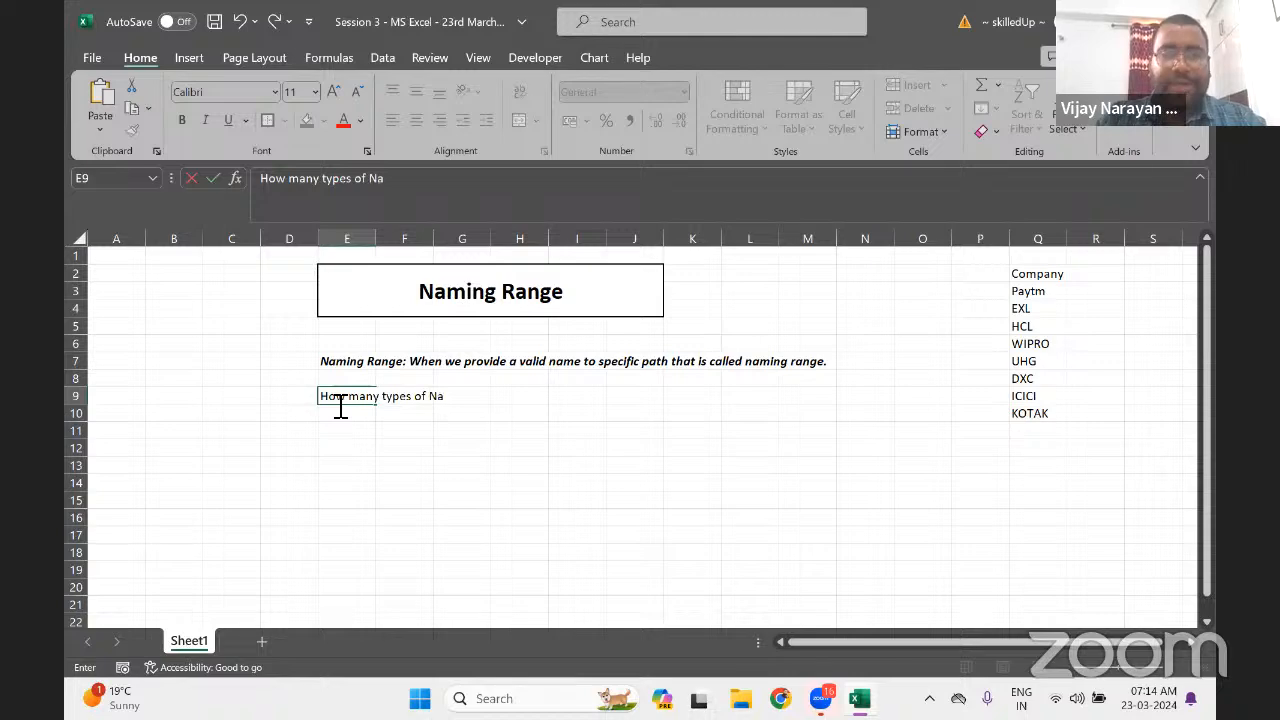
{"action": "type", "text": "ming Range?"}
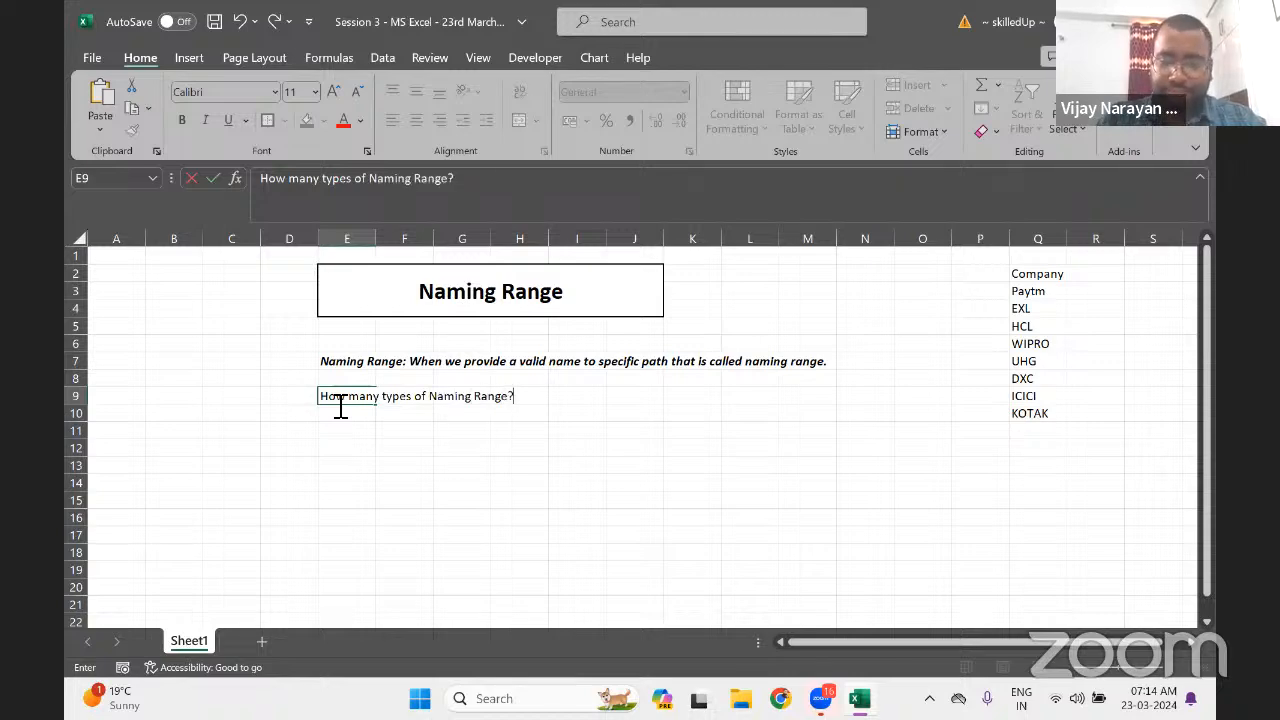
{"action": "key", "text": "Return"}
{"action": "left_click", "coordinate": [338, 398]}
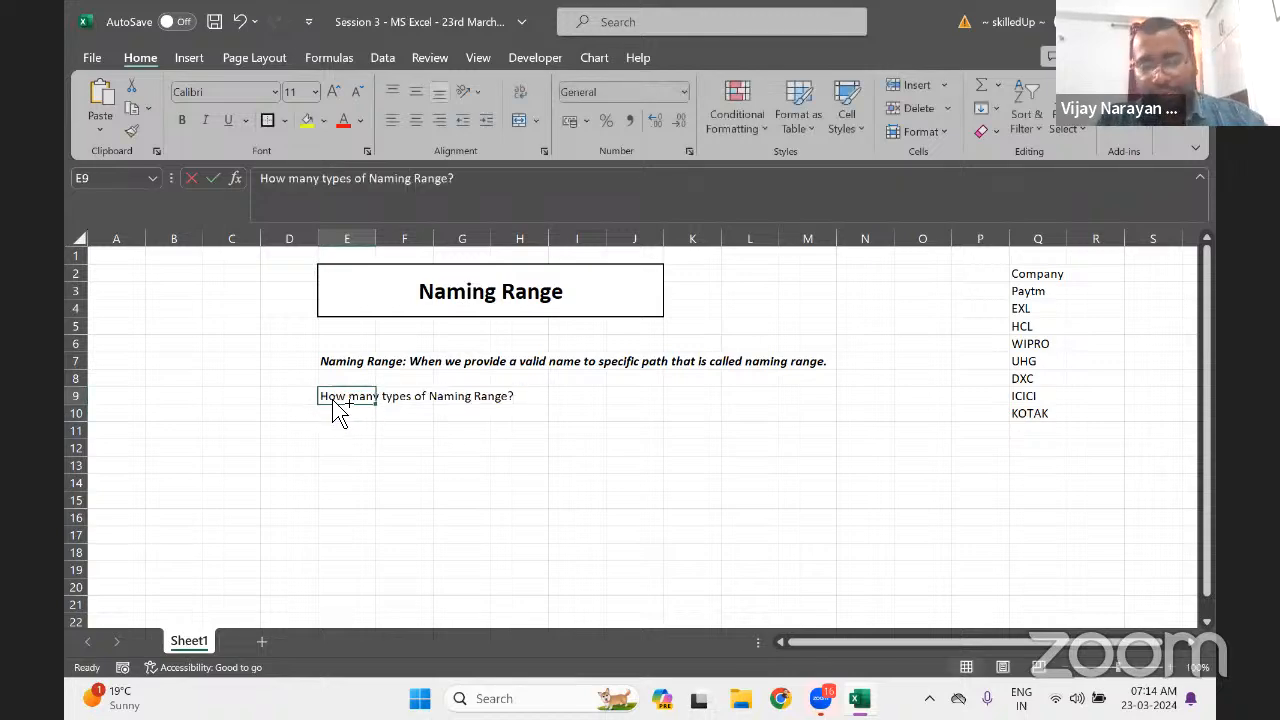
{"action": "key", "text": "ctrl+b"}
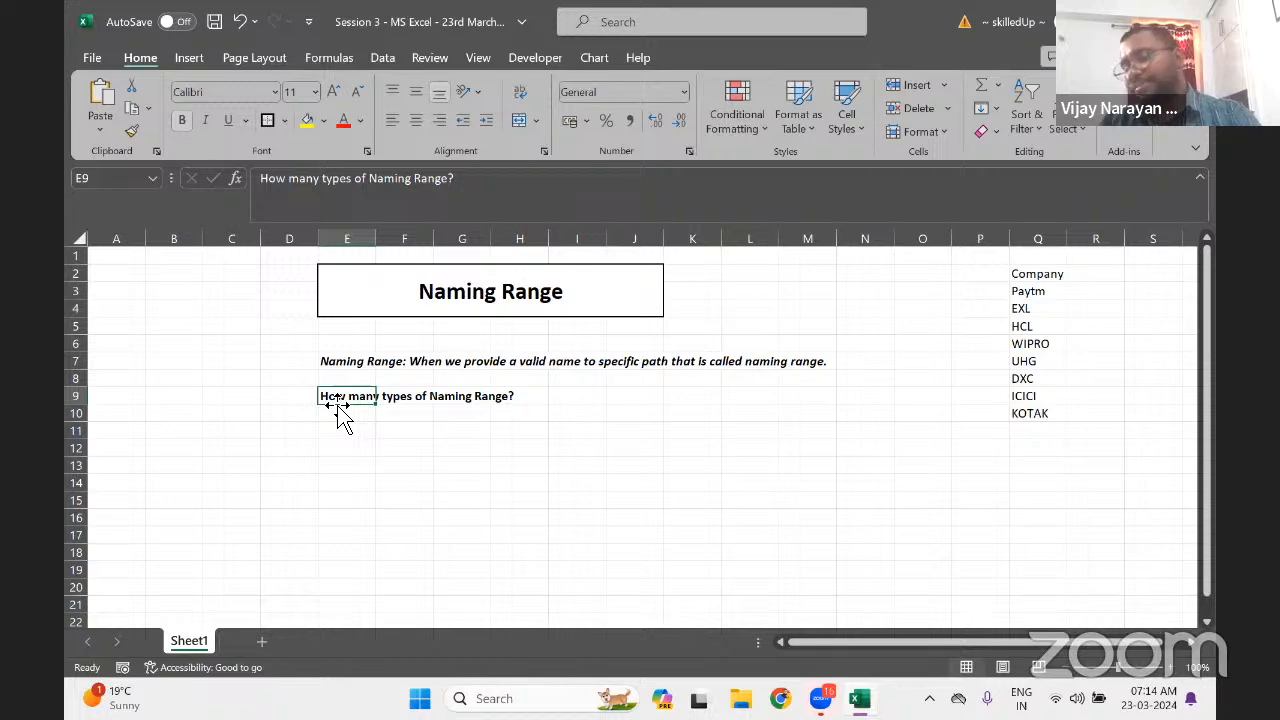
List 'a). Workbook (Public)' in E10 and 'b). Worksheet (Private)' in E11
{"action": "key", "text": "Return"}
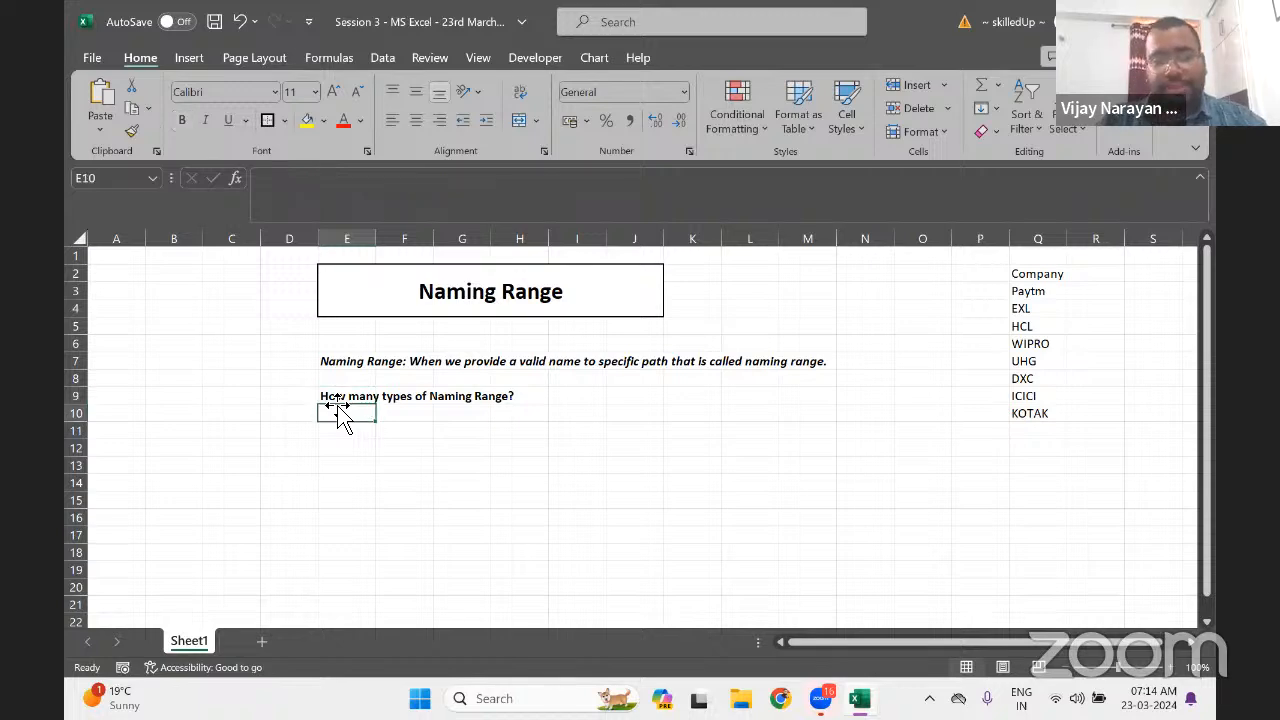
{"action": "type", "text": "a"}
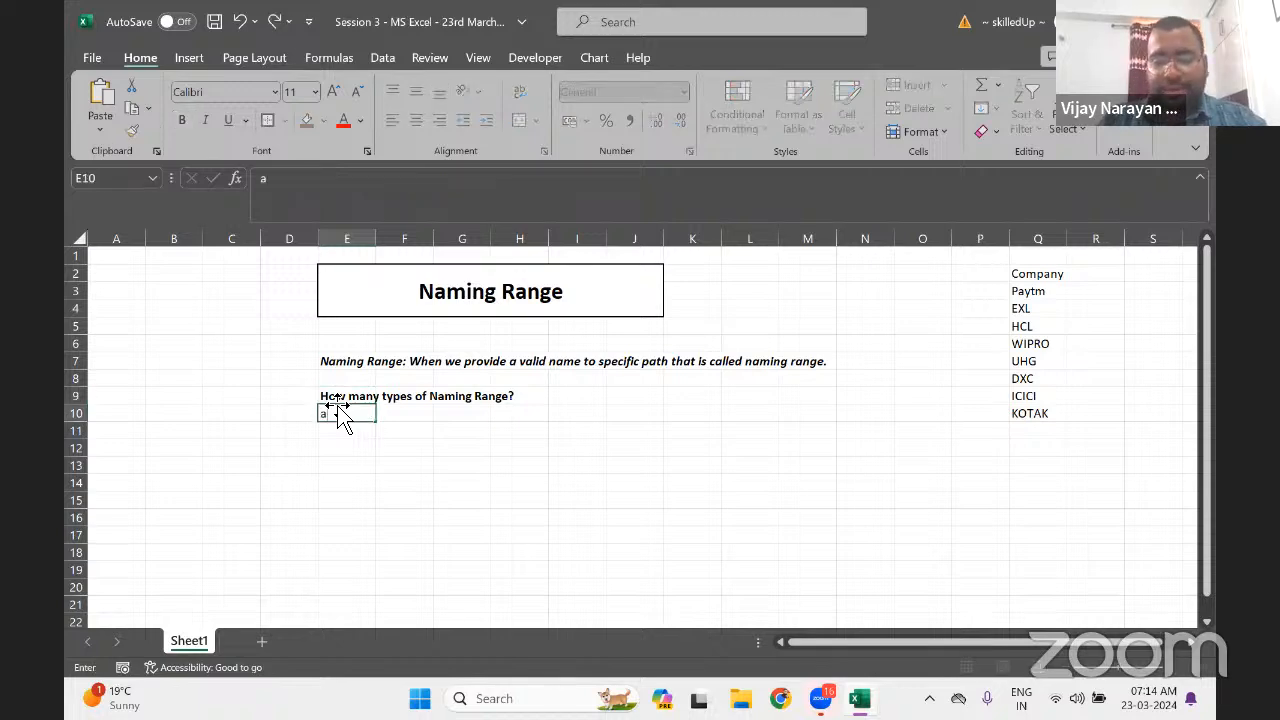
{"action": "type", "text": "). W"}
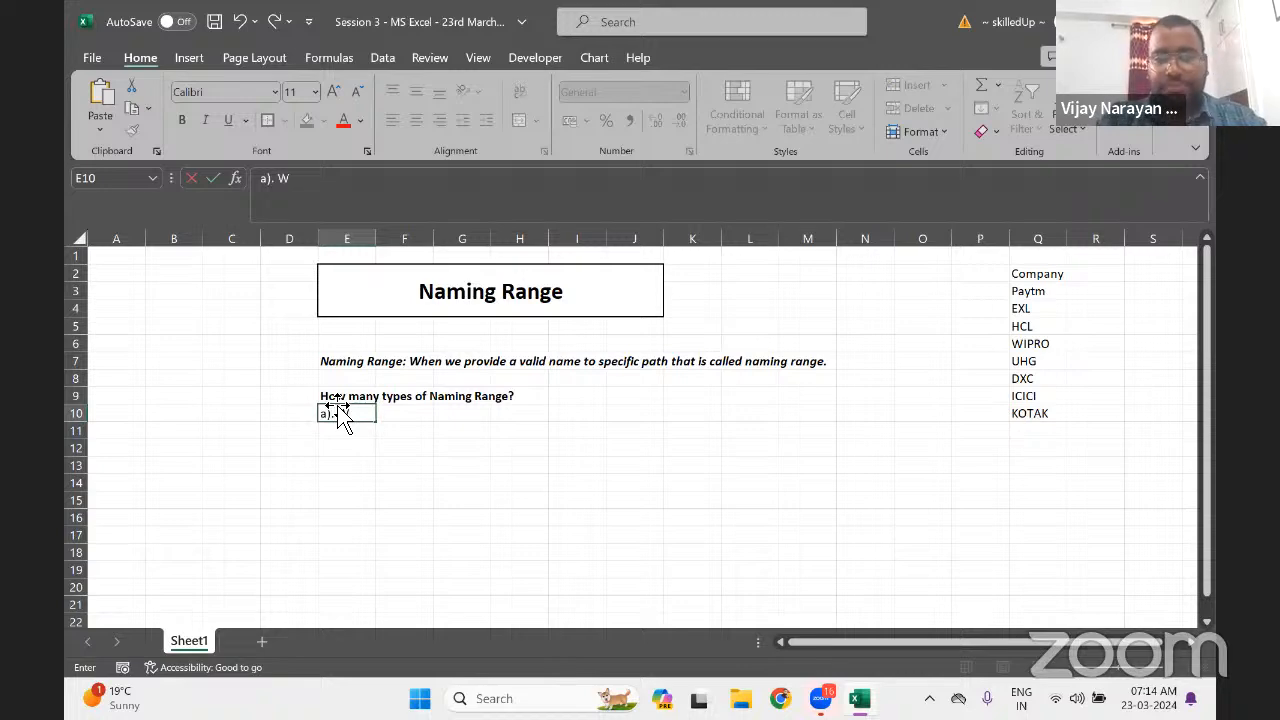
{"action": "type", "text": "orkbook"}
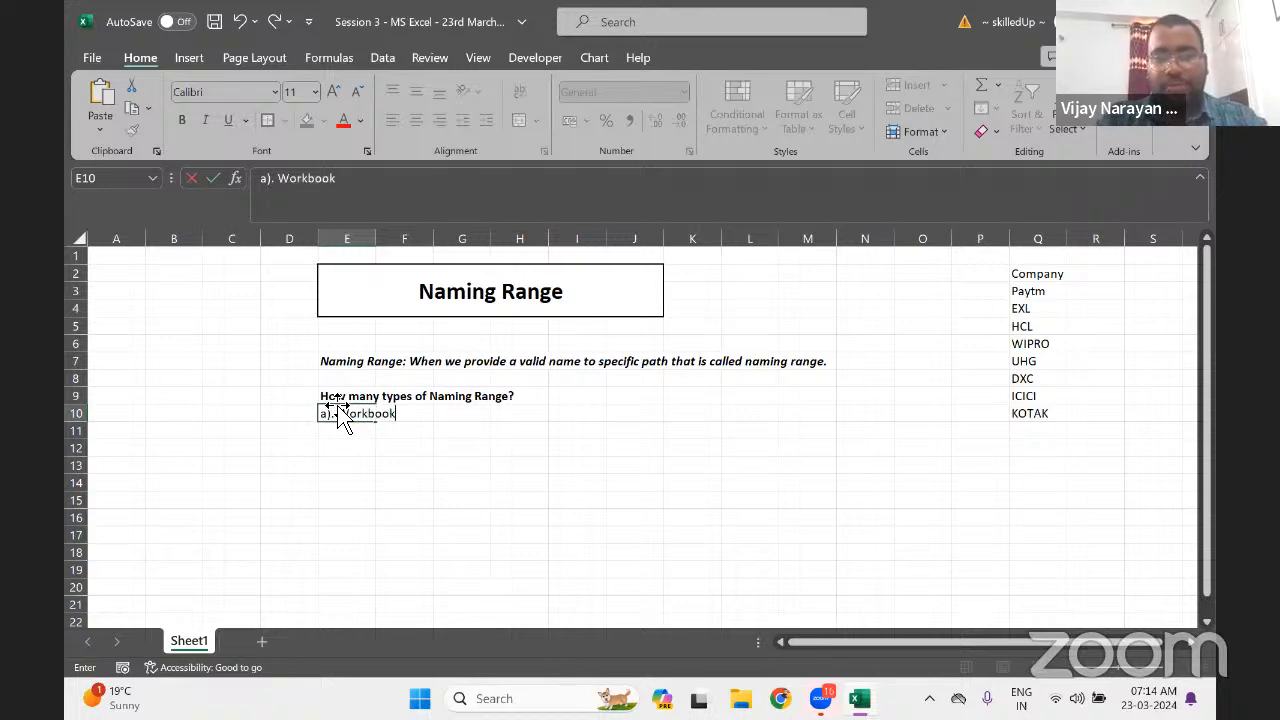
{"action": "type", "text": " ("}
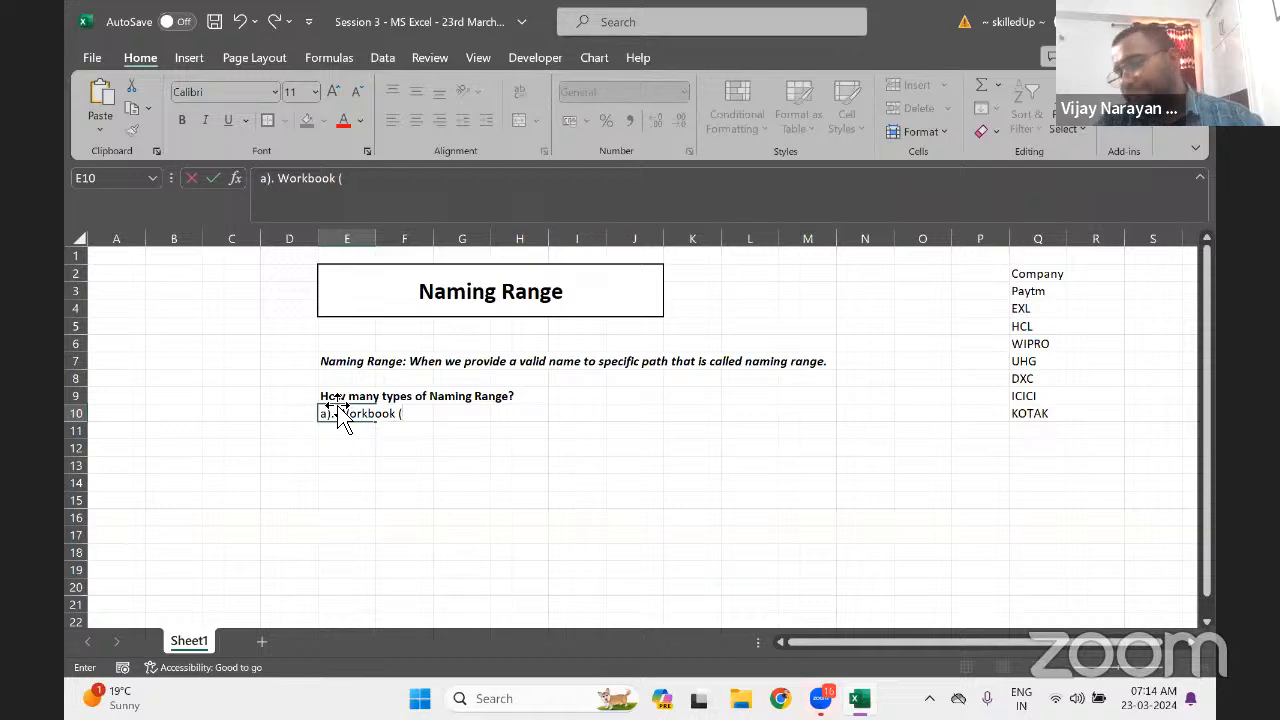
{"action": "type", "text": "Publi"}
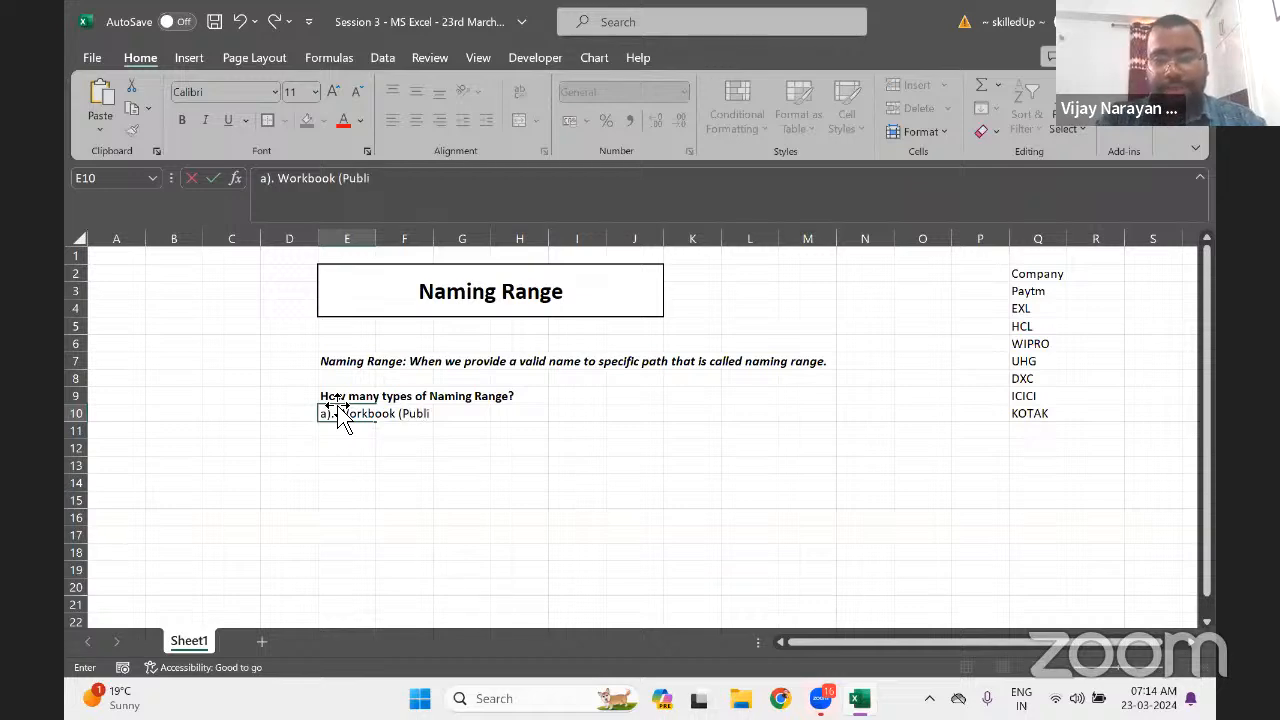
{"action": "type", "text": "c)"}
{"action": "key", "text": "Return"}
{"action": "type", "text": "\\"}
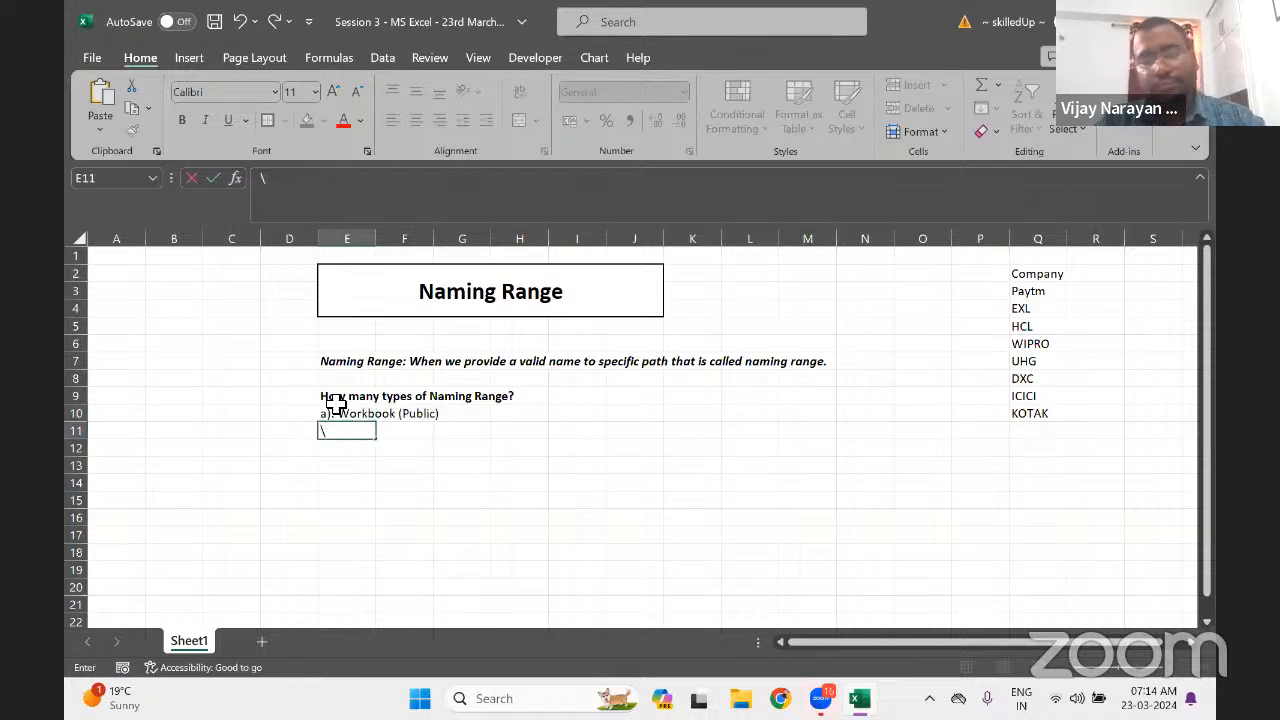
{"action": "key", "text": "BackSpace"}
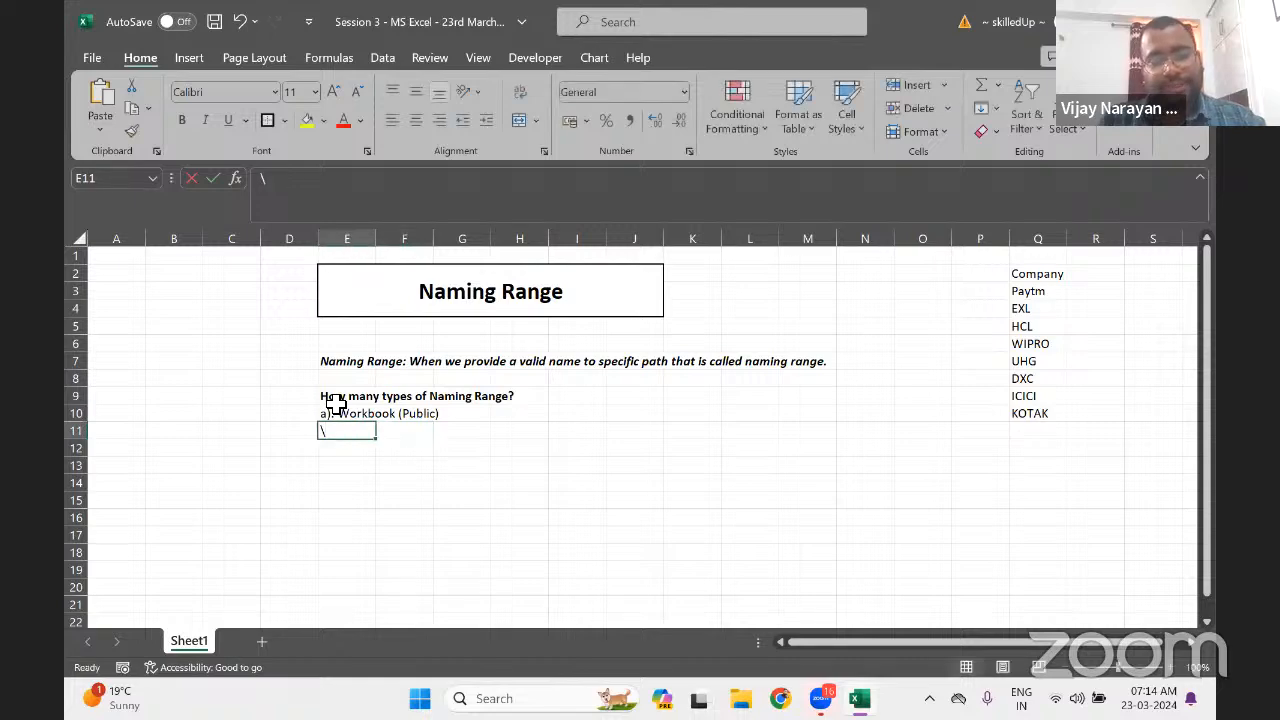
{"action": "type", "text": "b)/"}
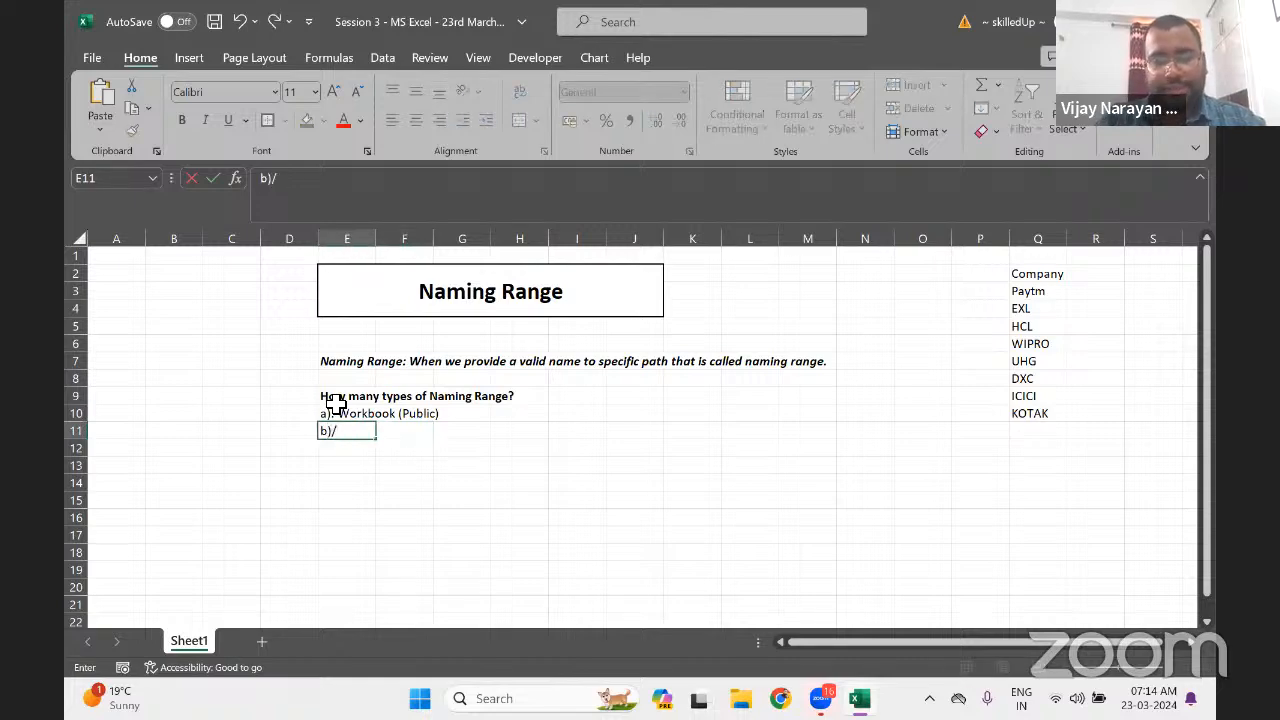
{"action": "key", "text": "BackSpace"}
{"action": "type", "text": ". "}
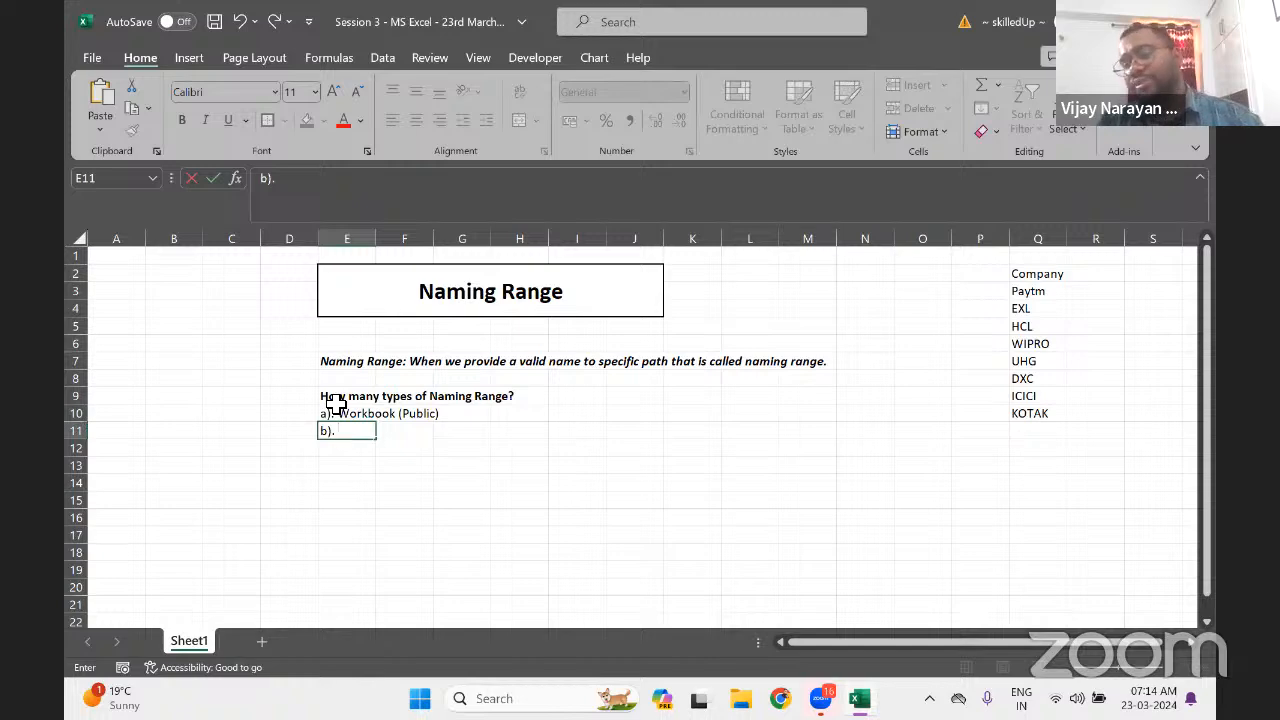
{"action": "type", "text": "Worksheet"}
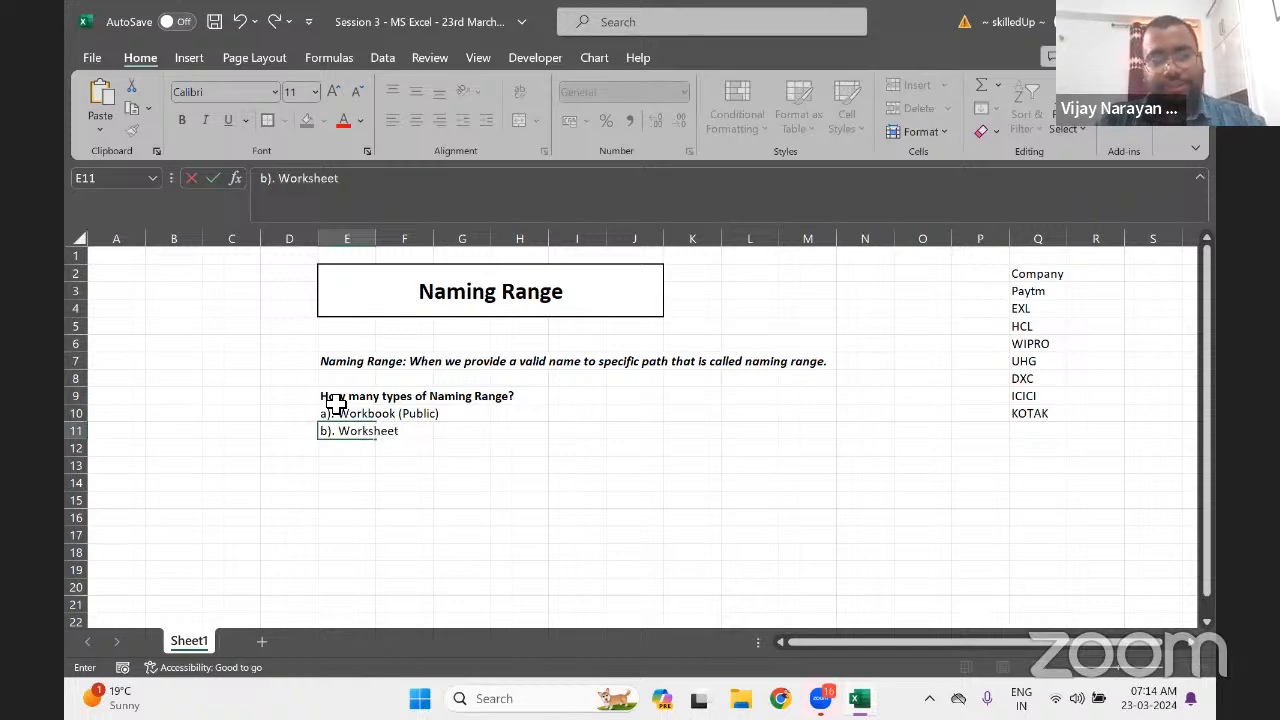
{"action": "type", "text": " ("}
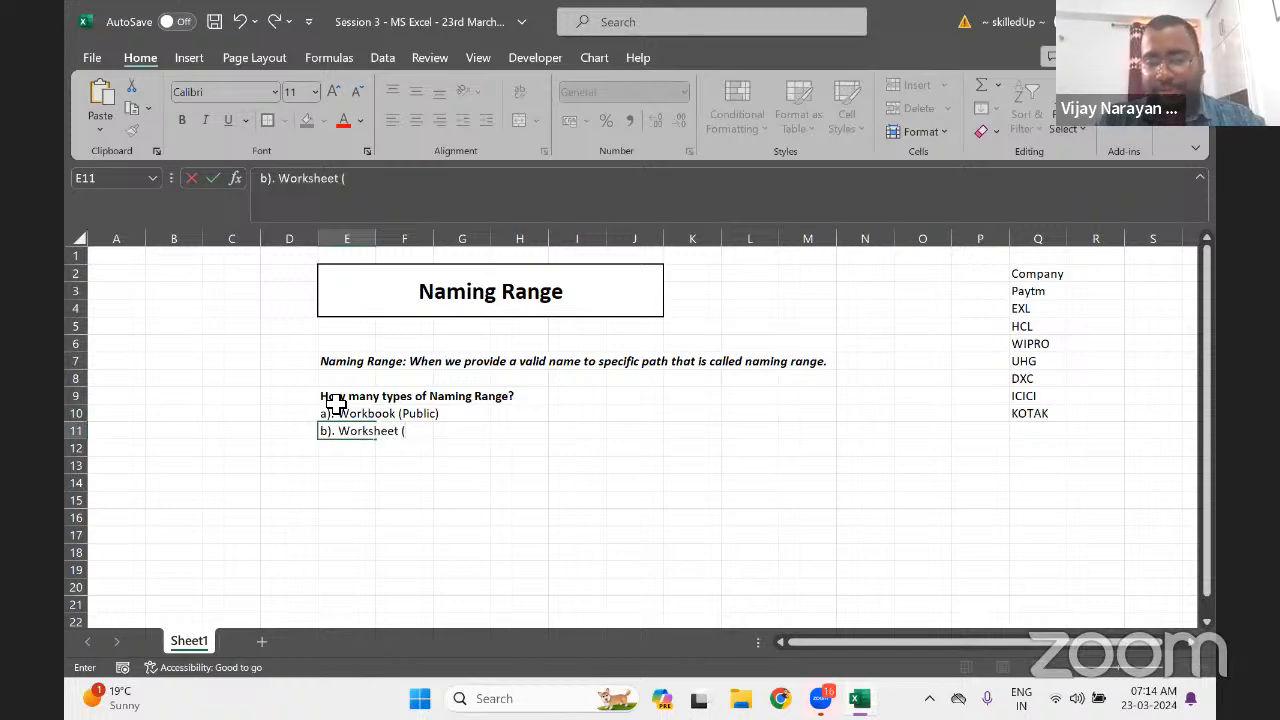
{"action": "type", "text": "Pri"}
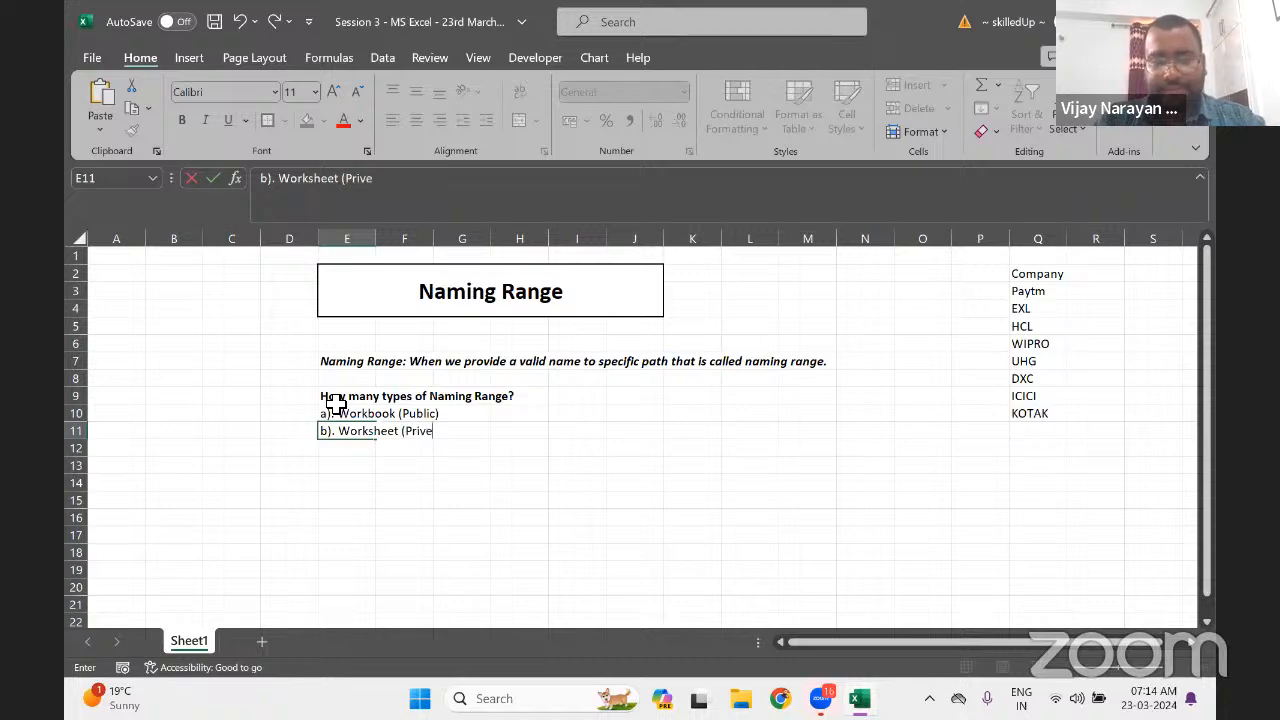
{"action": "key", "text": "BackSpace"}
{"action": "type", "text": "ivate)"}
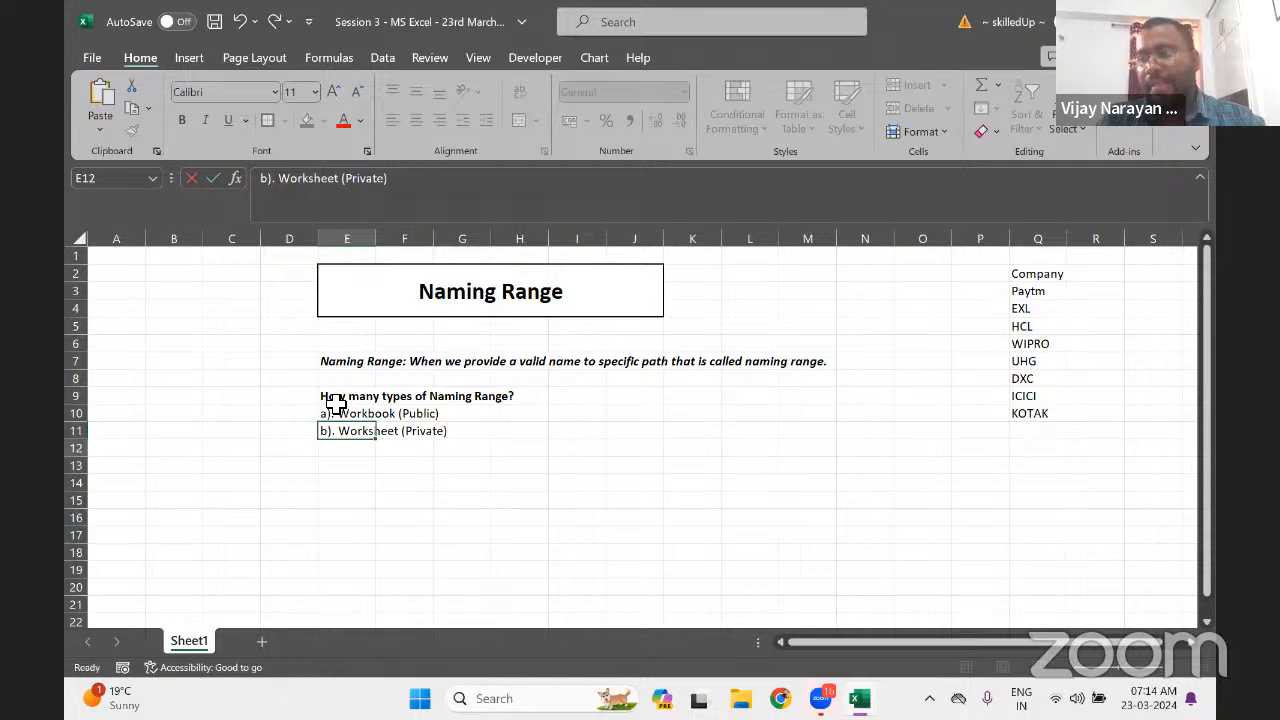
{"action": "key", "text": "Return"}
{"action": "key", "text": "Up"}
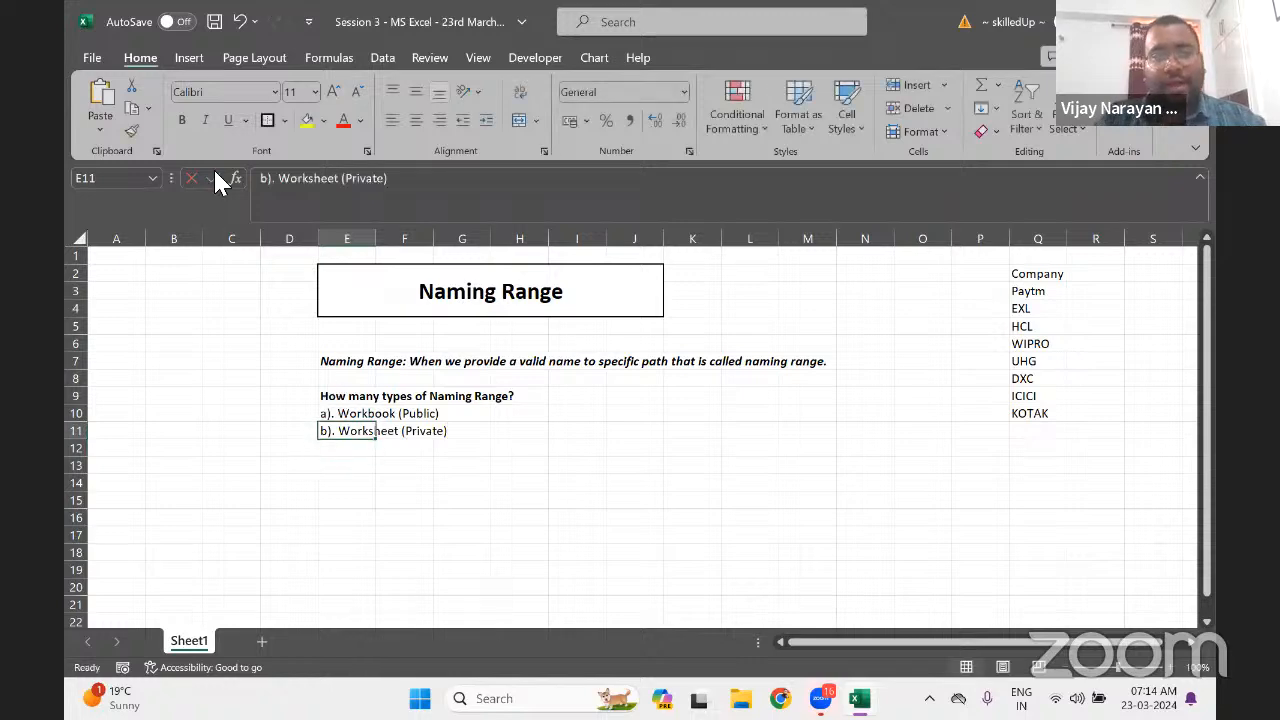
Change the E11 entry to 'b). Worksheet Only'
{"action": "left_click", "coordinate": [358, 180]}
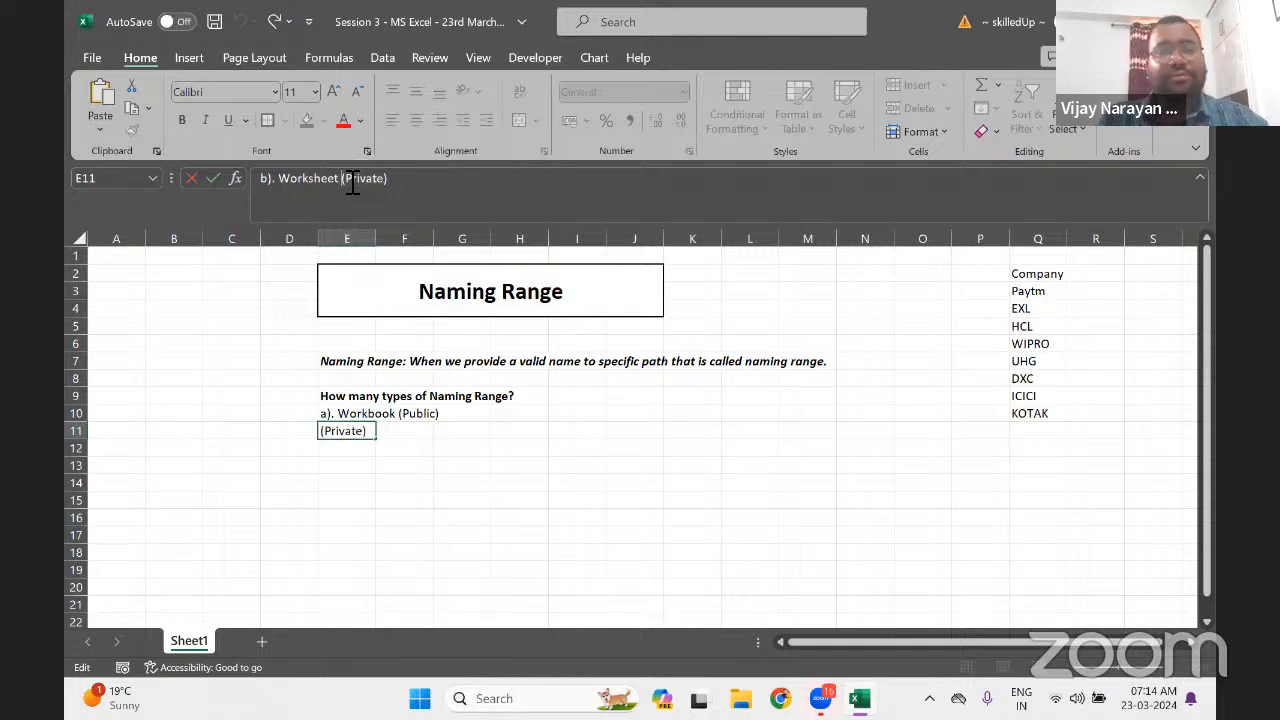
{"action": "key", "text": "BackSpace"}
{"action": "key", "text": "BackSpace"}
{"action": "key", "text": "BackSpace"}
{"action": "key", "text": "BackSpace"}
{"action": "key", "text": "BackSpace"}
{"action": "key", "text": "BackSpace"}
{"action": "key", "text": "BackSpace"}
{"action": "key", "text": "BackSpace"}
{"action": "key", "text": "BackSpace"}
{"action": "type", "text": "Only"}
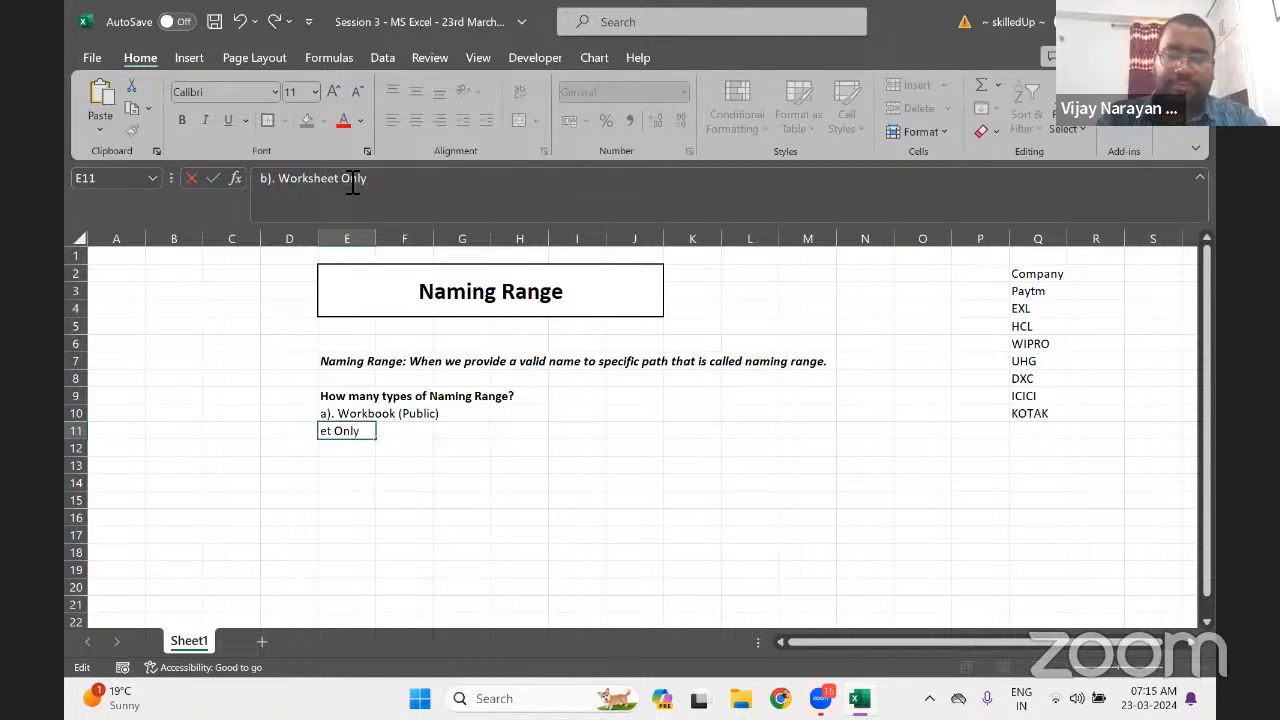
{"action": "key", "text": "Return"}
Italicise both range-type lines in E10:E11
{"action": "key", "text": "Up"}
{"action": "key", "text": "Up"}
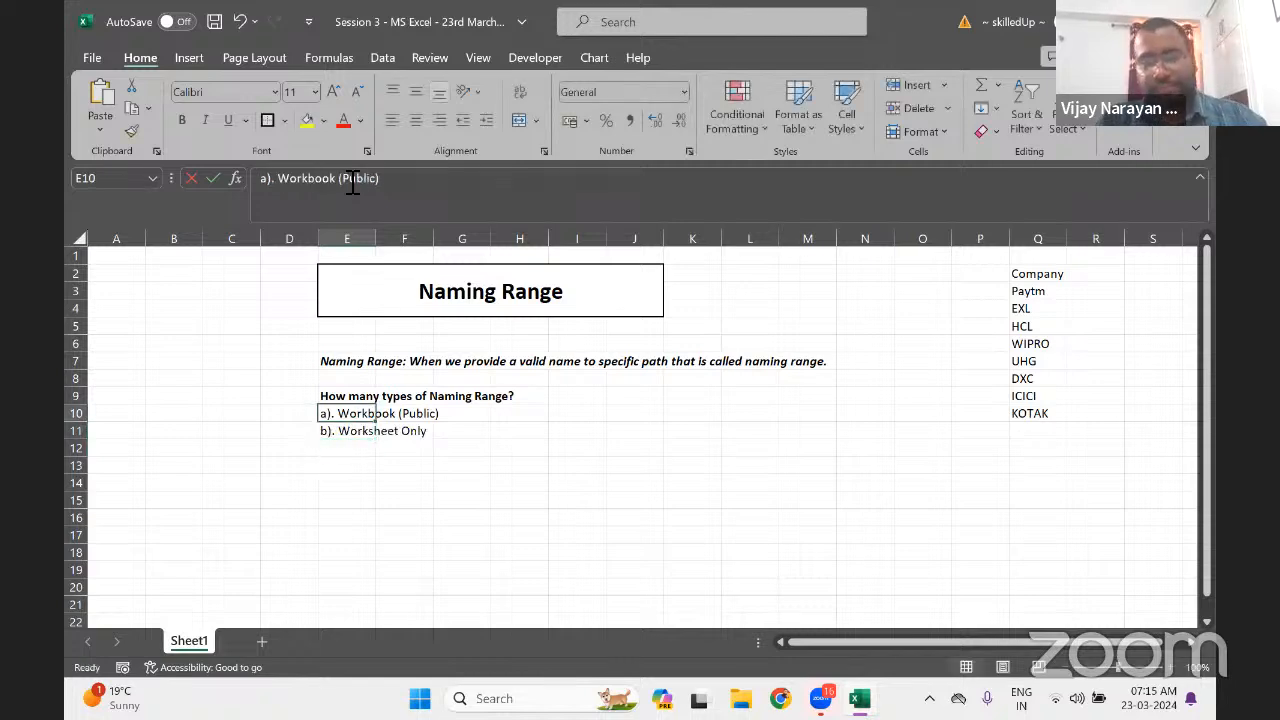
{"action": "key", "text": "shift+Down"}
{"action": "key", "text": "ctrl+i"}
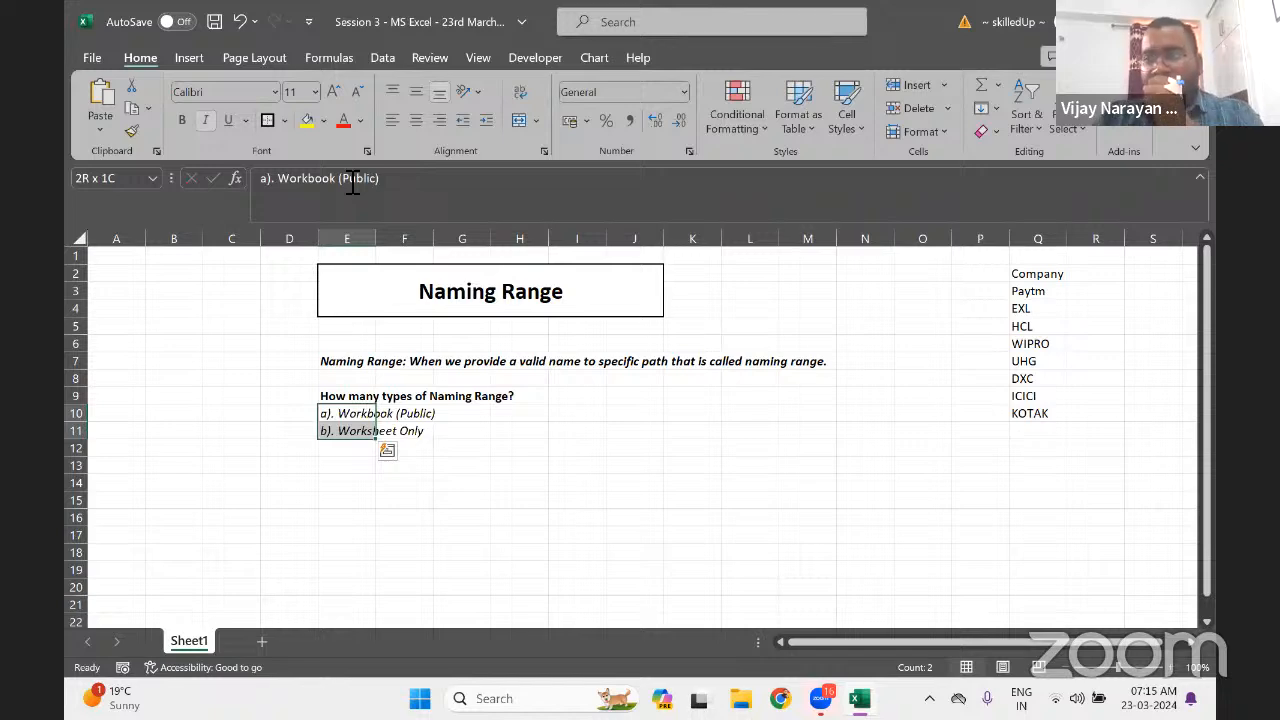
{"action": "key", "text": "Down"}
{"action": "key", "text": "Down"}
{"action": "key", "text": "Down"}
{"action": "key", "text": "Down"}
{"action": "key", "text": "Down"}
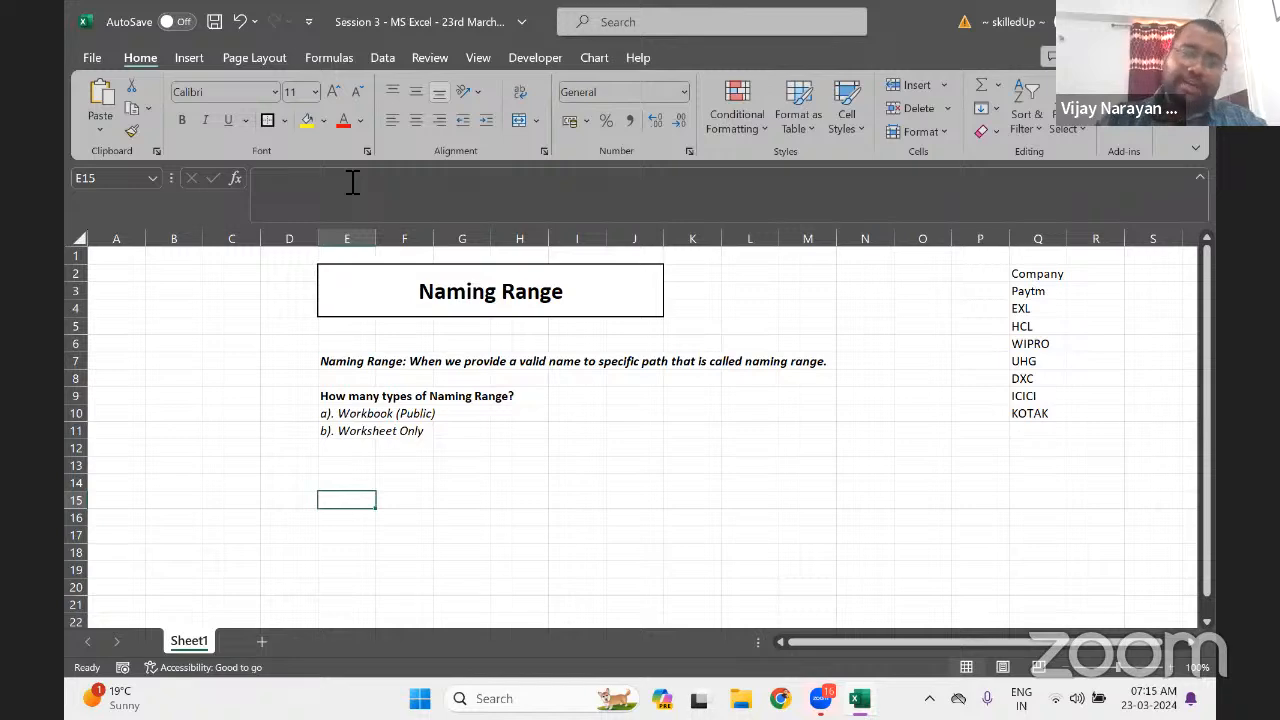
Type 'How to create naming range?' in E14 and bold it
{"action": "key", "text": "Up"}
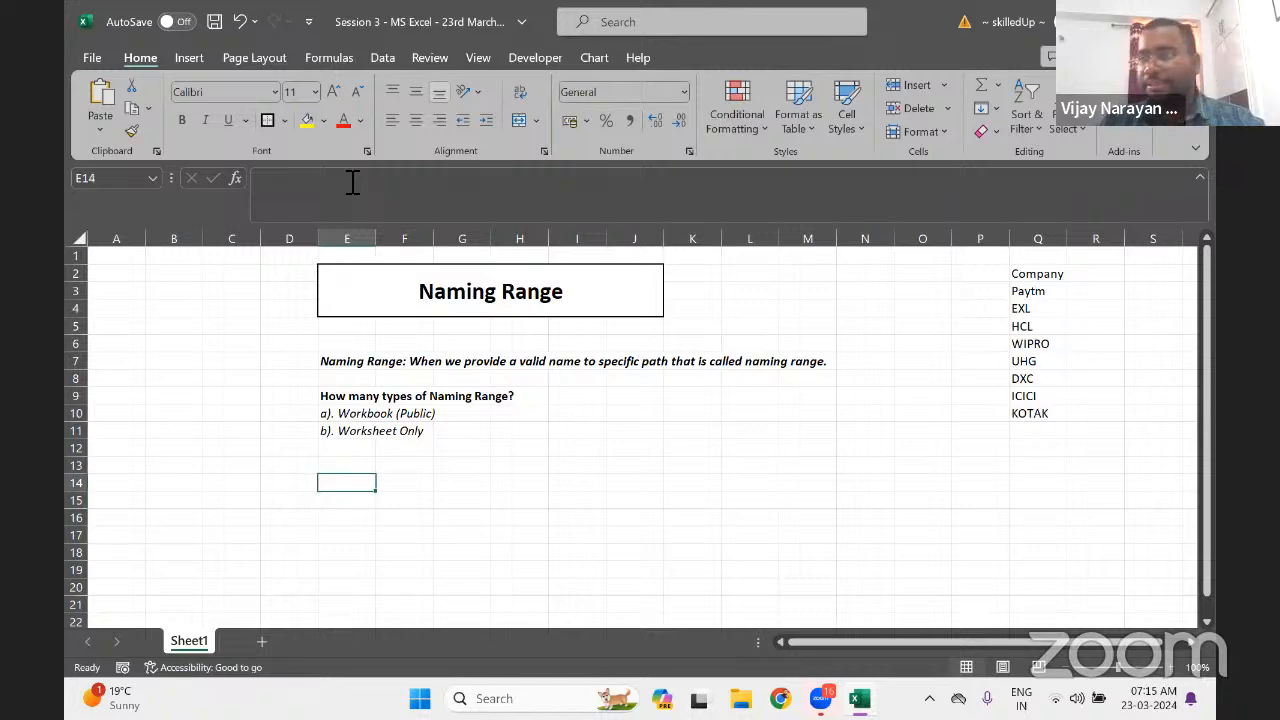
{"action": "type", "text": "How"}
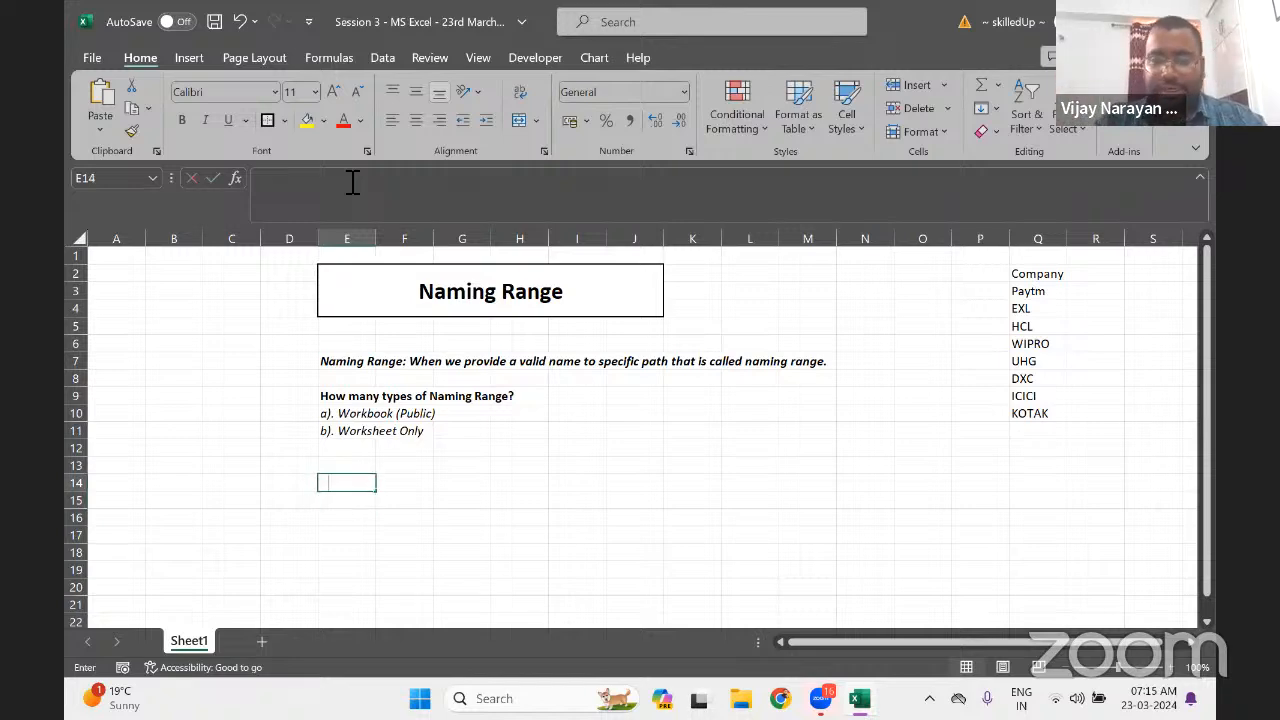
{"action": "type", "text": " to cr"}
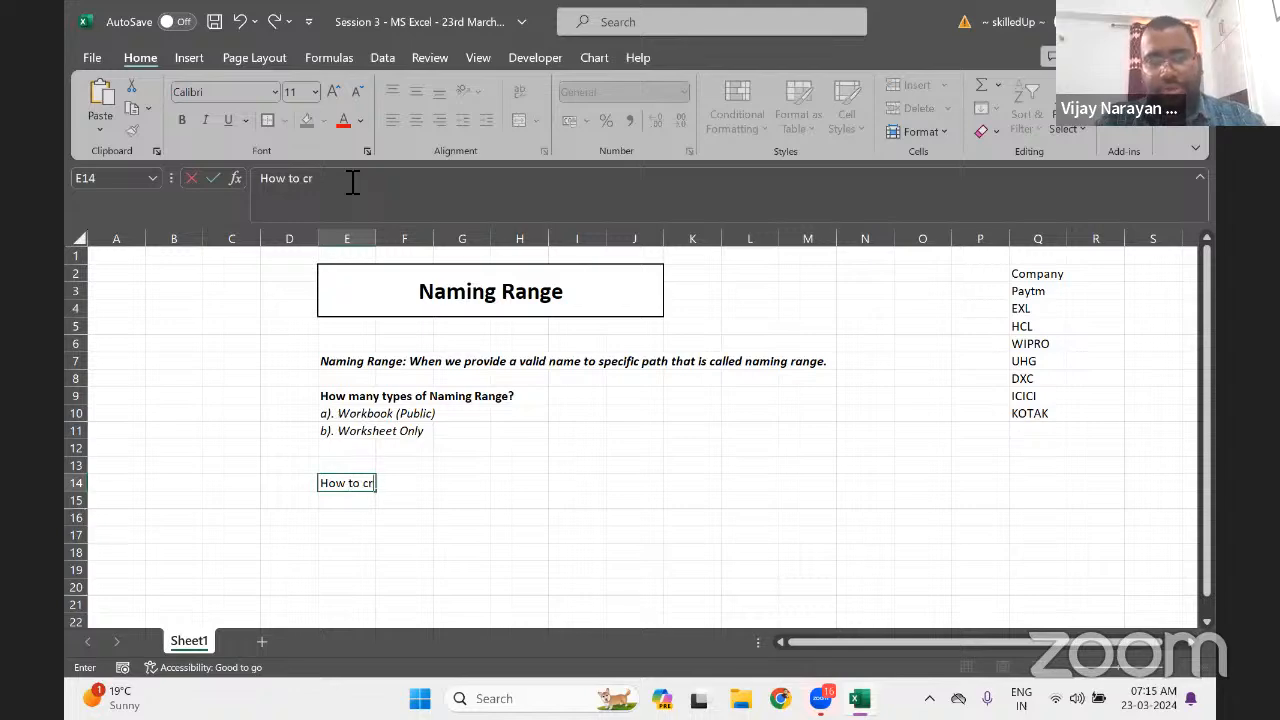
{"action": "type", "text": "eate name"}
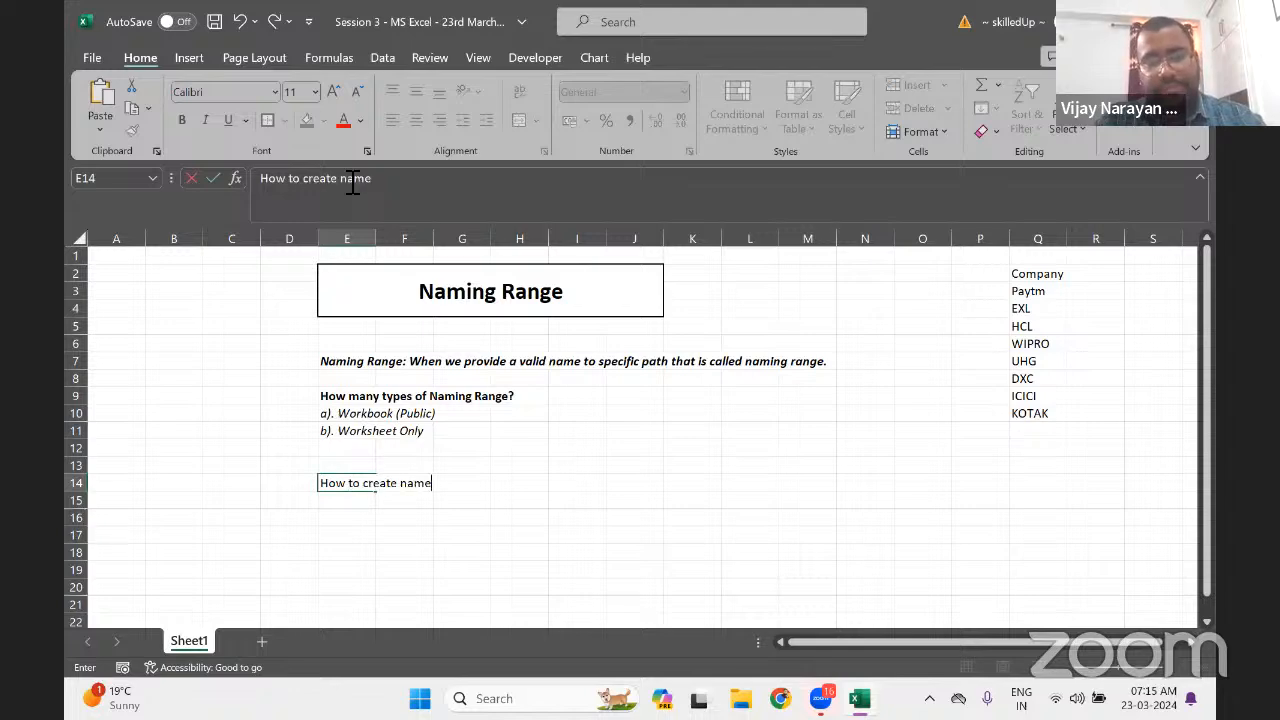
{"action": "key", "text": "BackSpace"}
{"action": "type", "text": "in"}
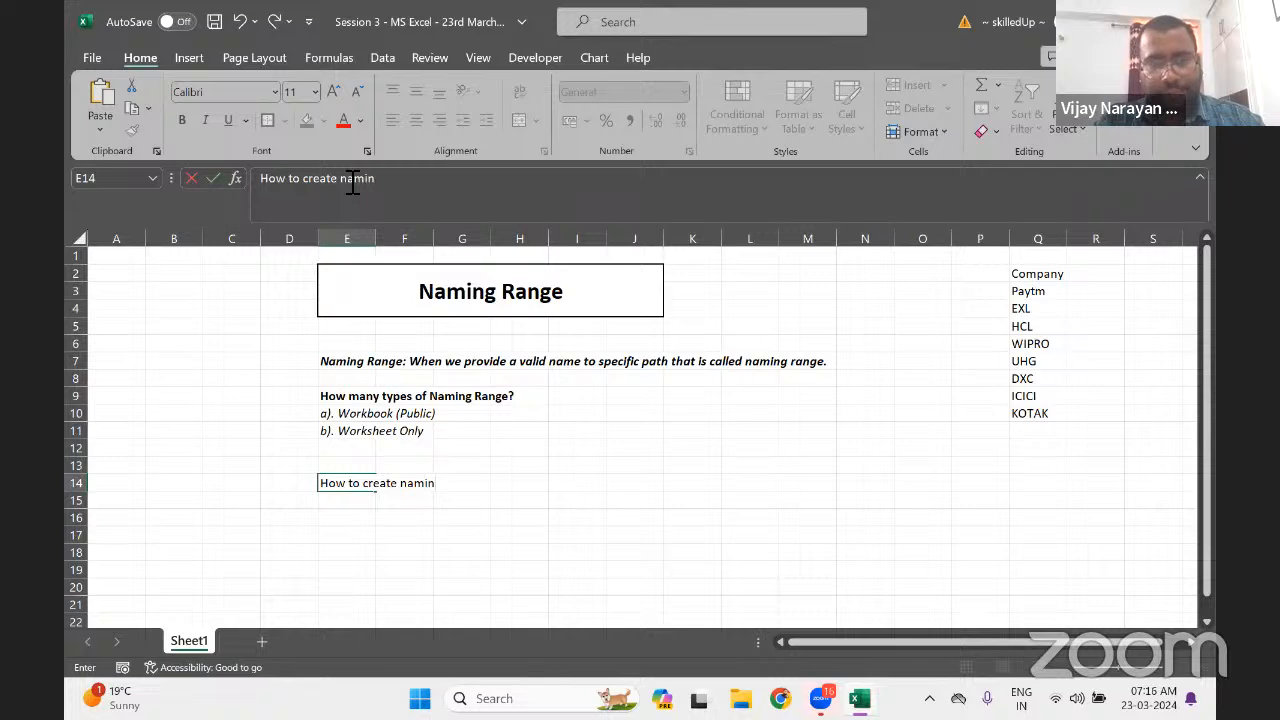
{"action": "type", "text": "g range?"}
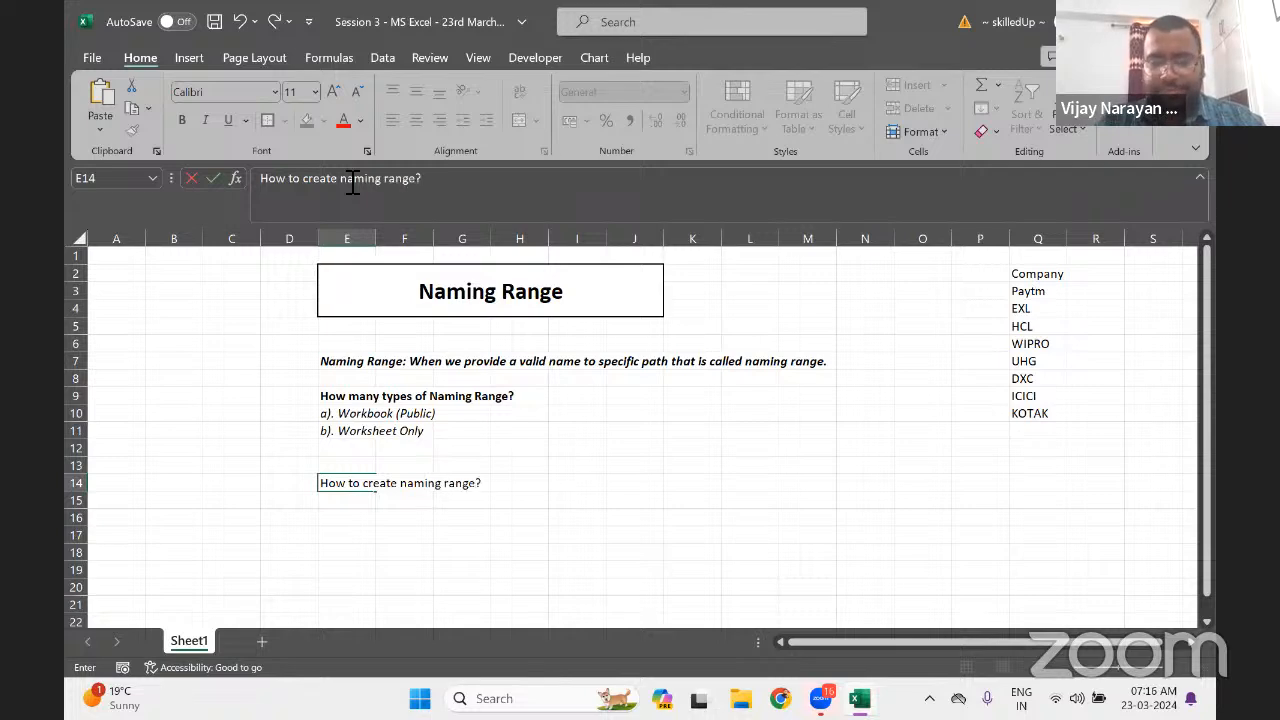
{"action": "key", "text": "Return"}
{"action": "key", "text": "Up"}
{"action": "key", "text": "ctrl+b"}
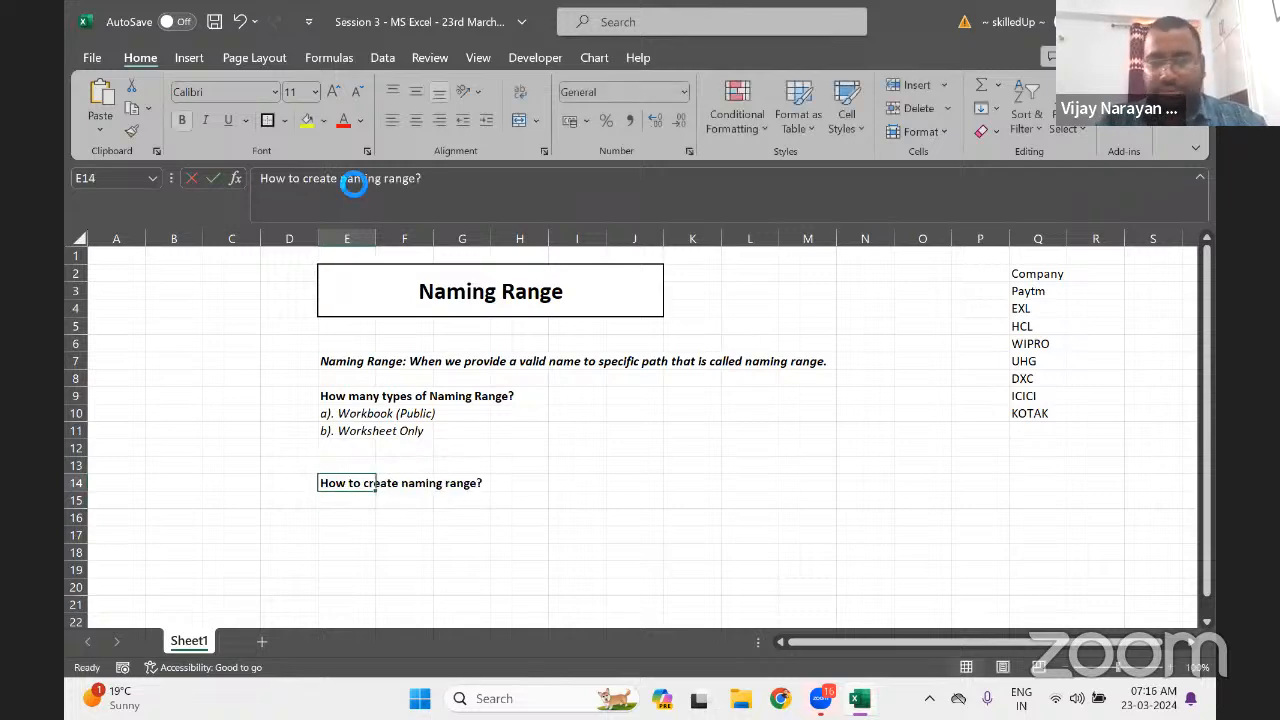
{"action": "key", "text": "Down"}
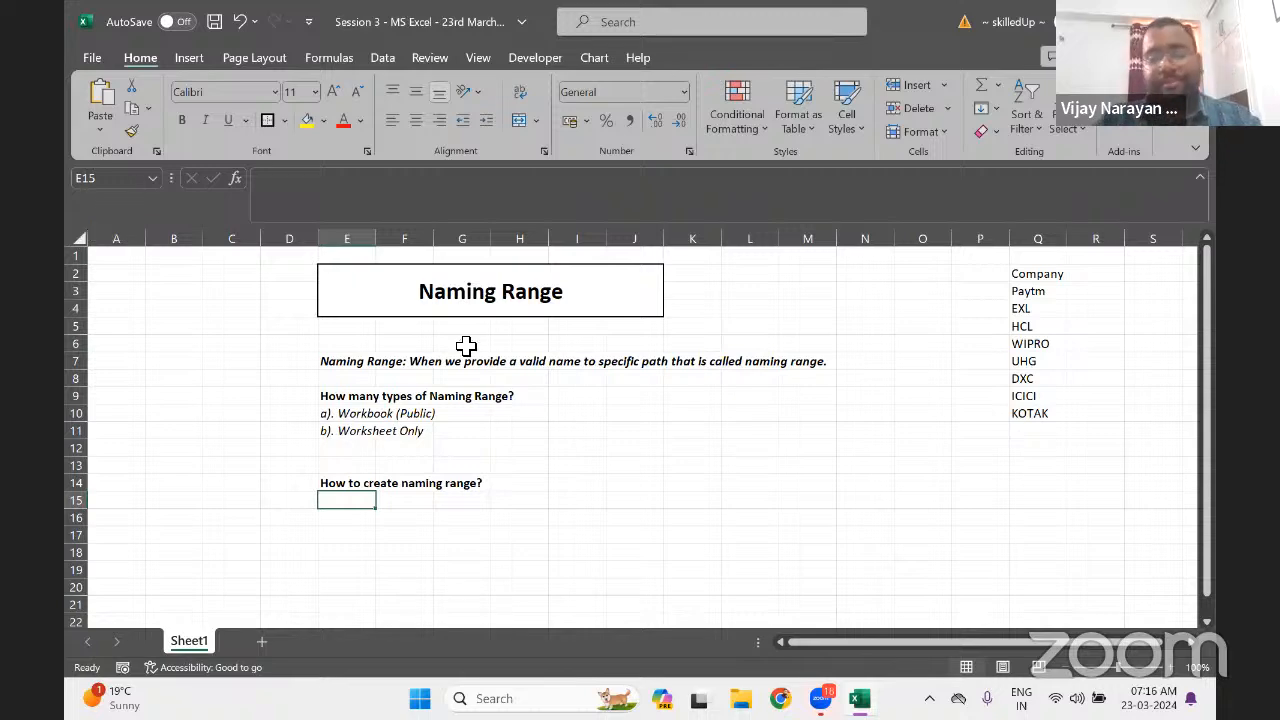
Enter 'a) Name Box' in cell E15
{"action": "type", "text": "a)"}
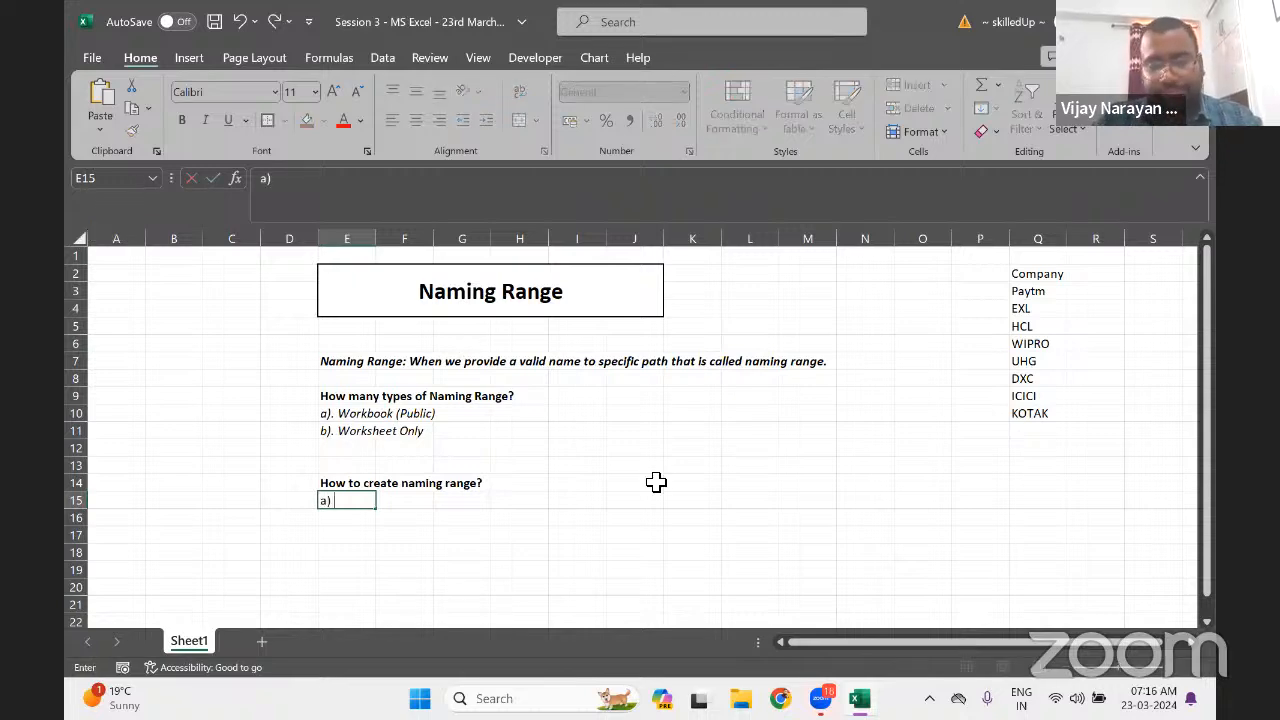
{"action": "type", "text": " Name Box"}
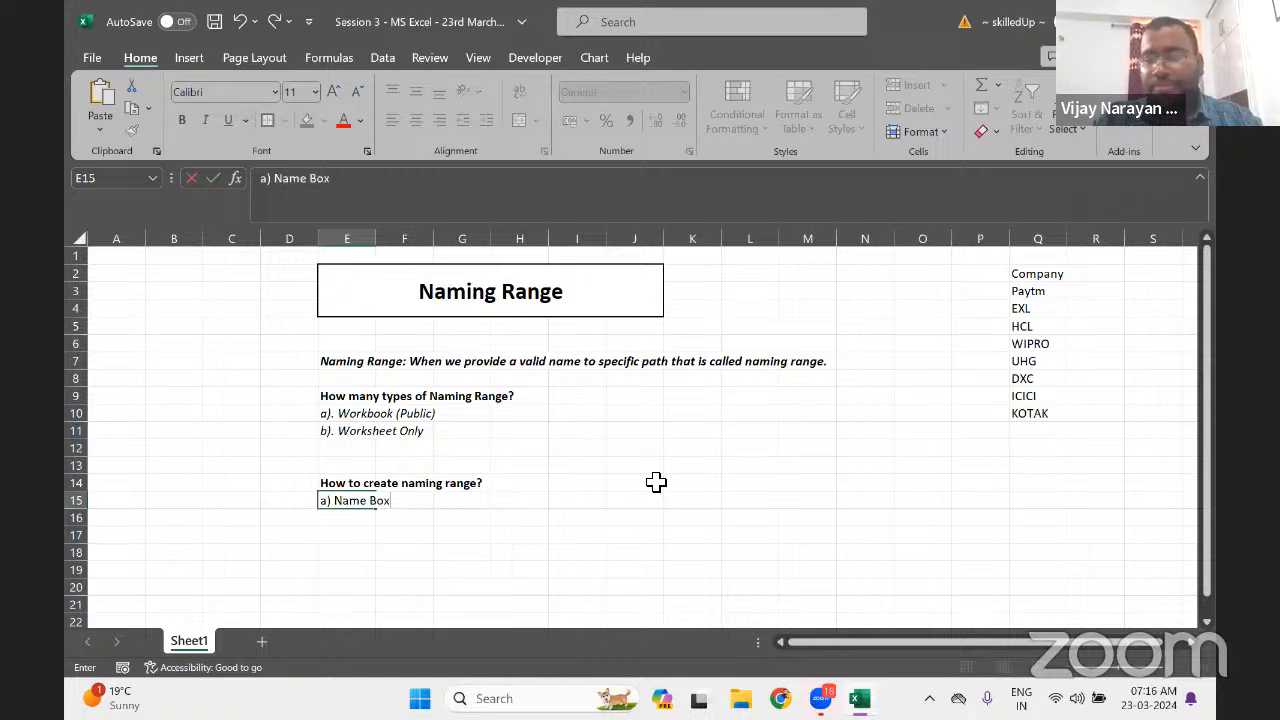
{"action": "key", "text": "Return"}
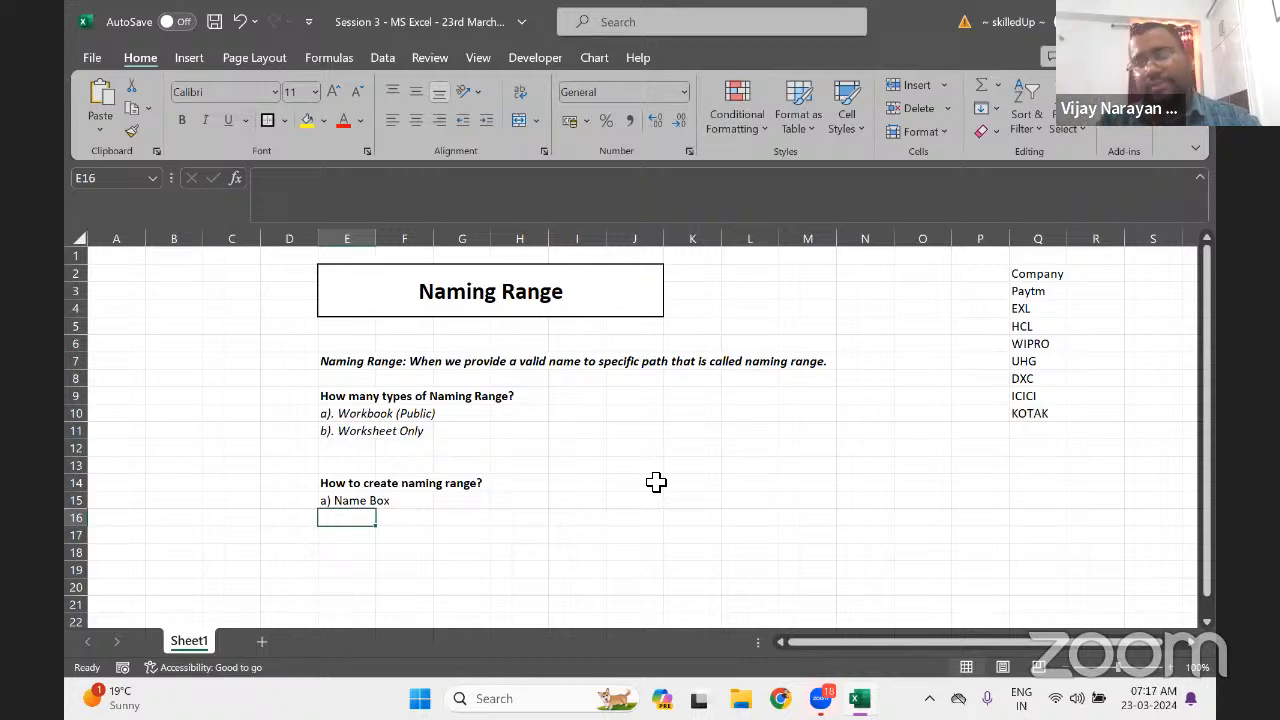
{"action": "left_click", "coordinate": [1035, 292]}
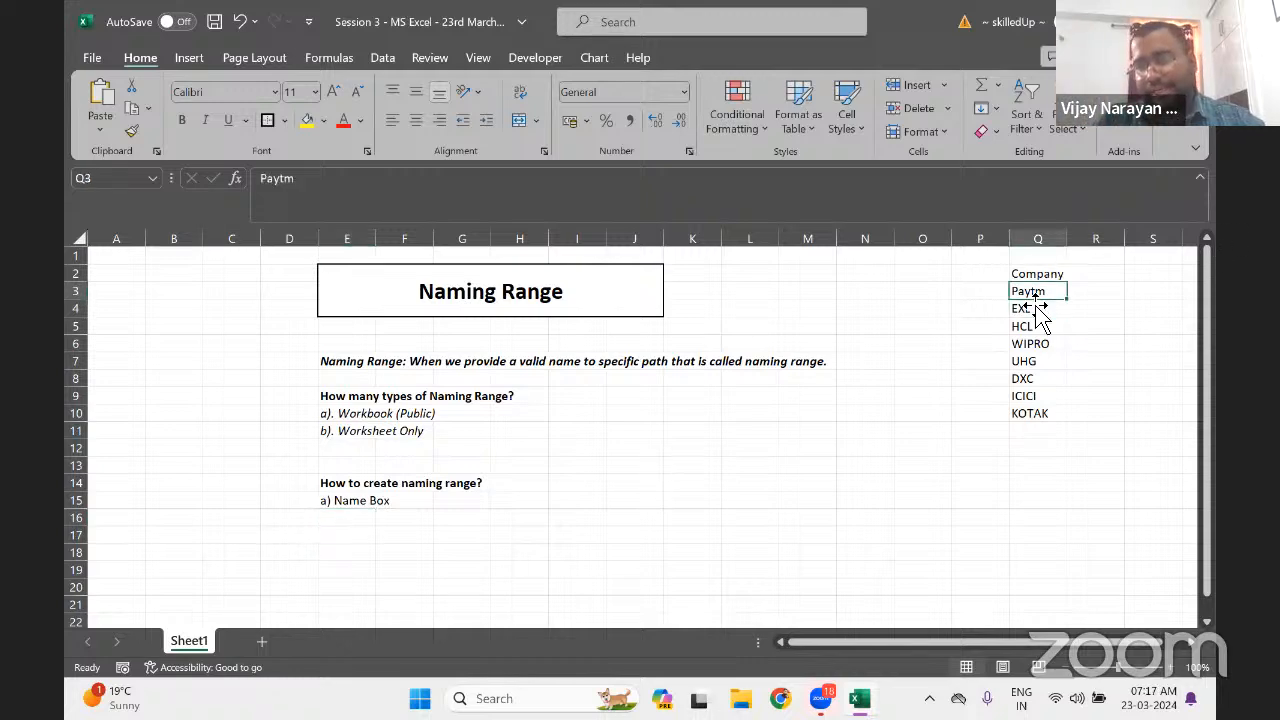
{"action": "left_click_drag", "start_coordinate": [1035, 296], "coordinate": [1035, 413]}
{"action": "right_click", "coordinate": [1030, 310]}
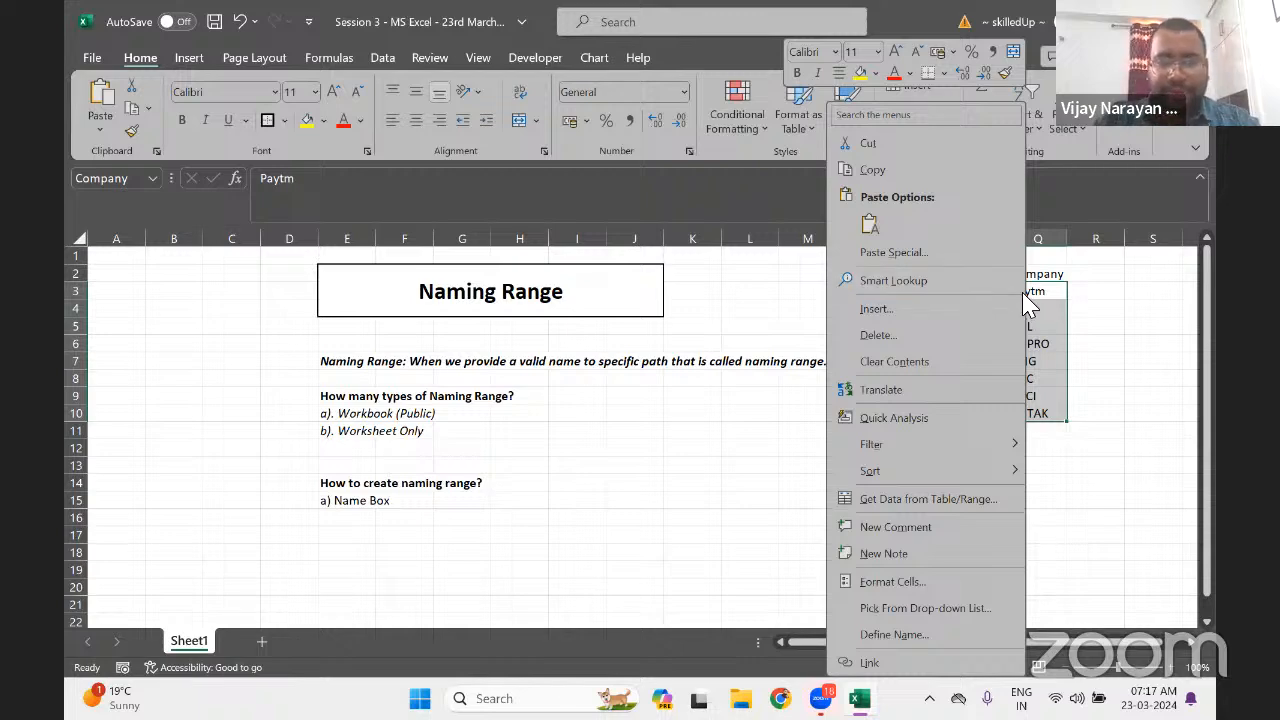
{"action": "left_click", "coordinate": [381, 518]}
Enter 'b) Right click and define name' as the second method in E16
{"action": "key", "text": "Left"}
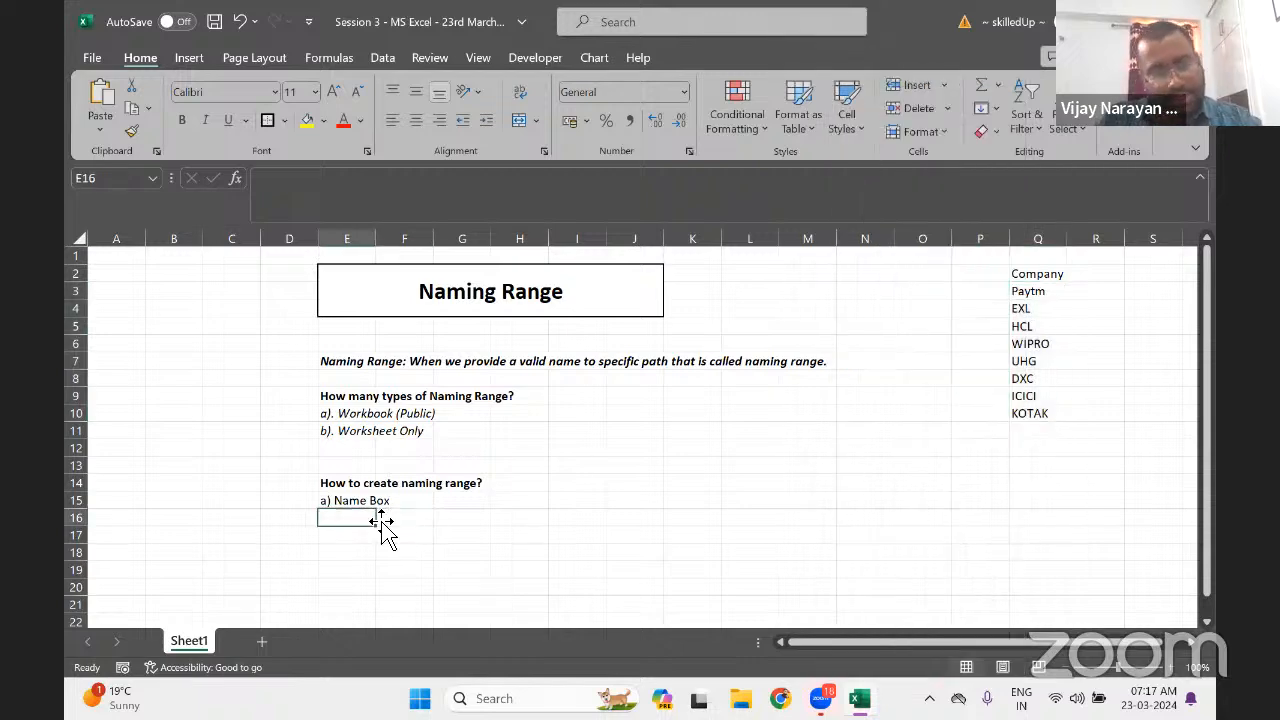
{"action": "type", "text": "b"}
{"action": "type", "text": ") "}
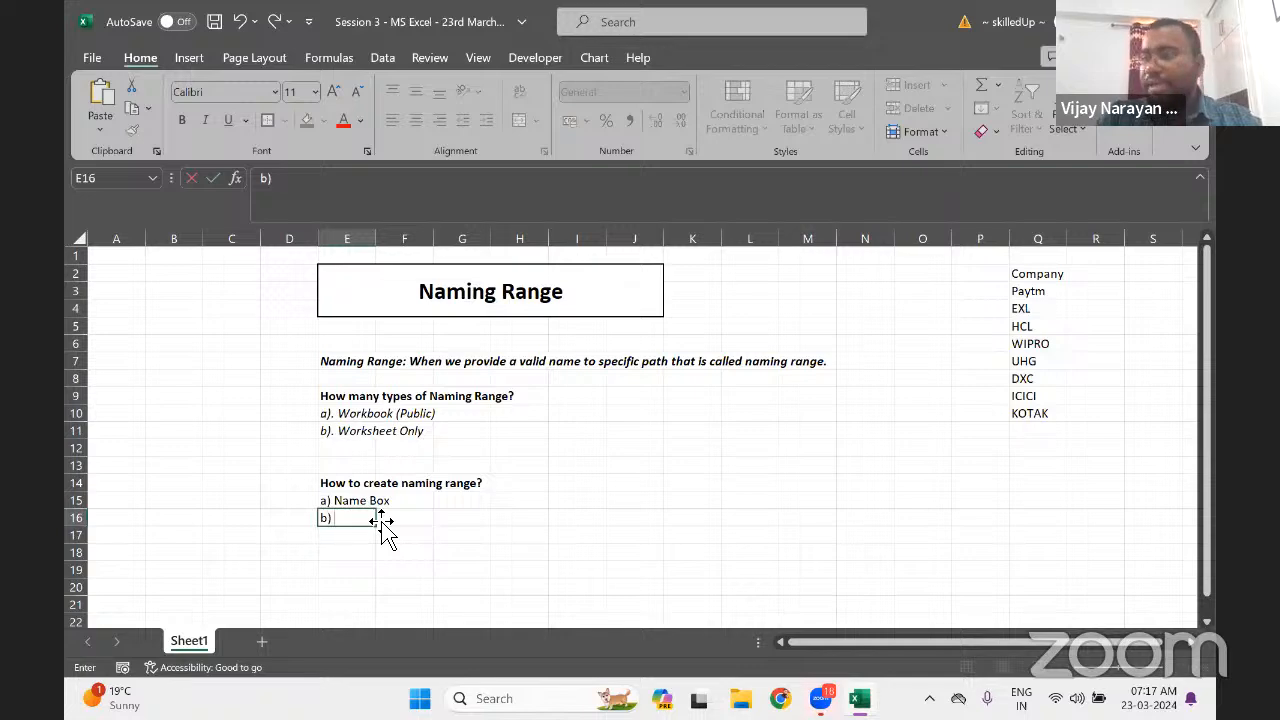
{"action": "type", "text": "Right click"}
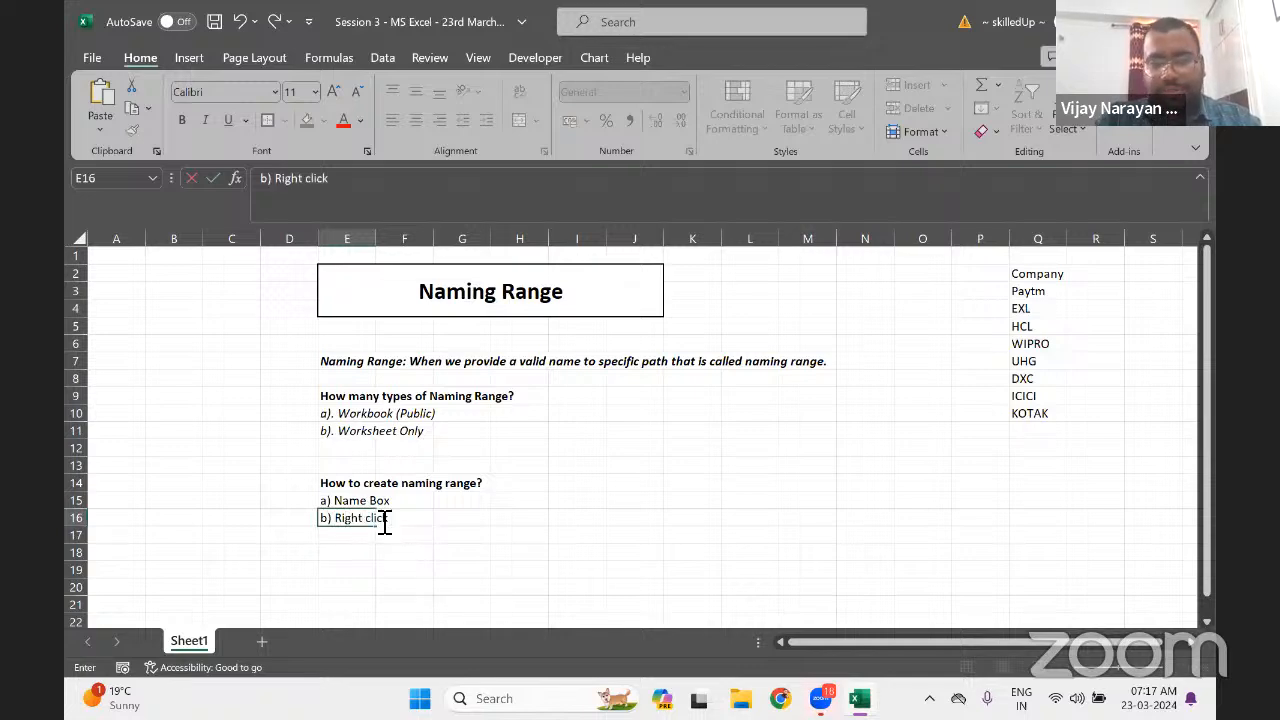
{"action": "type", "text": " and fi"}
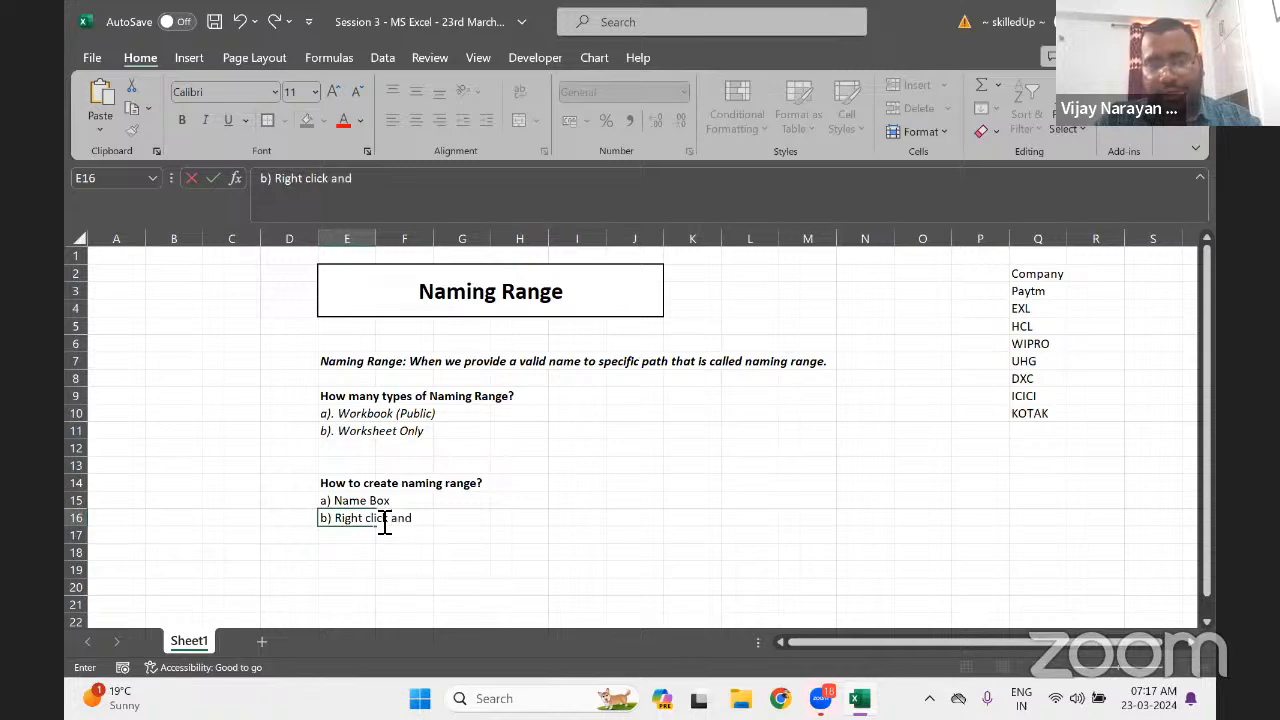
{"action": "key", "text": "BackSpace"}
{"action": "key", "text": "BackSpace"}
{"action": "type", "text": "de"}
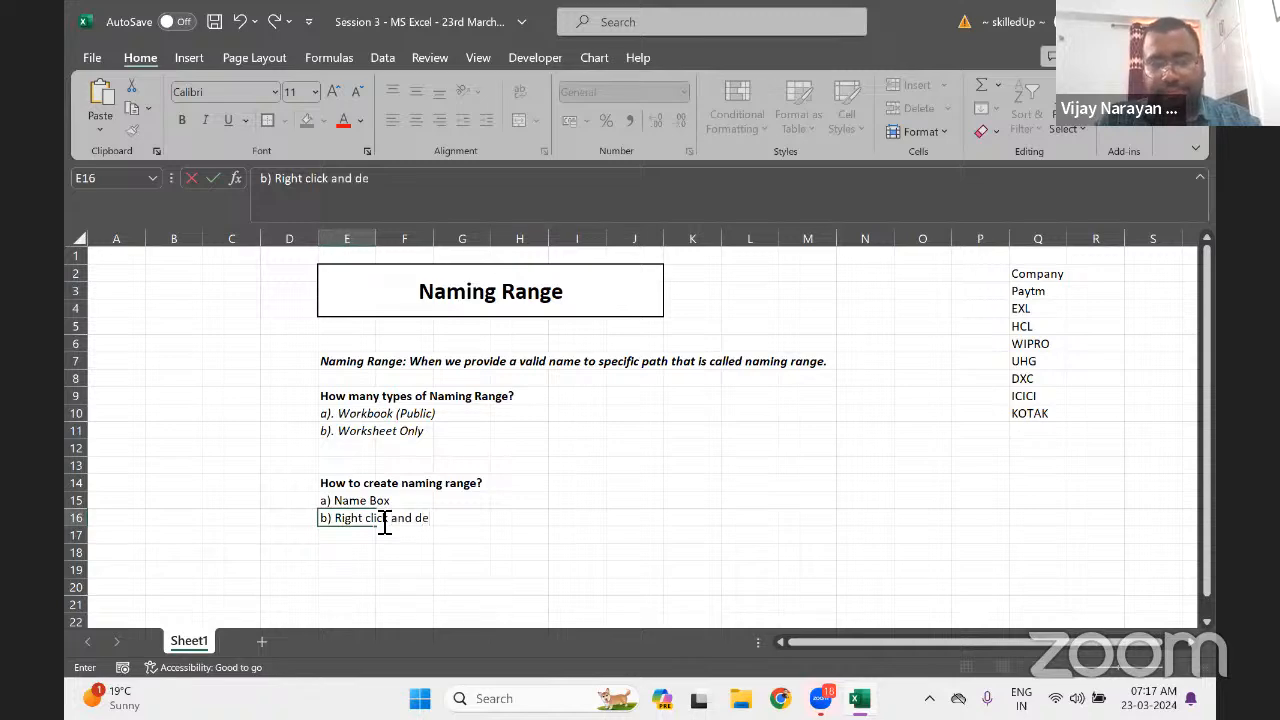
{"action": "type", "text": "fine nam"}
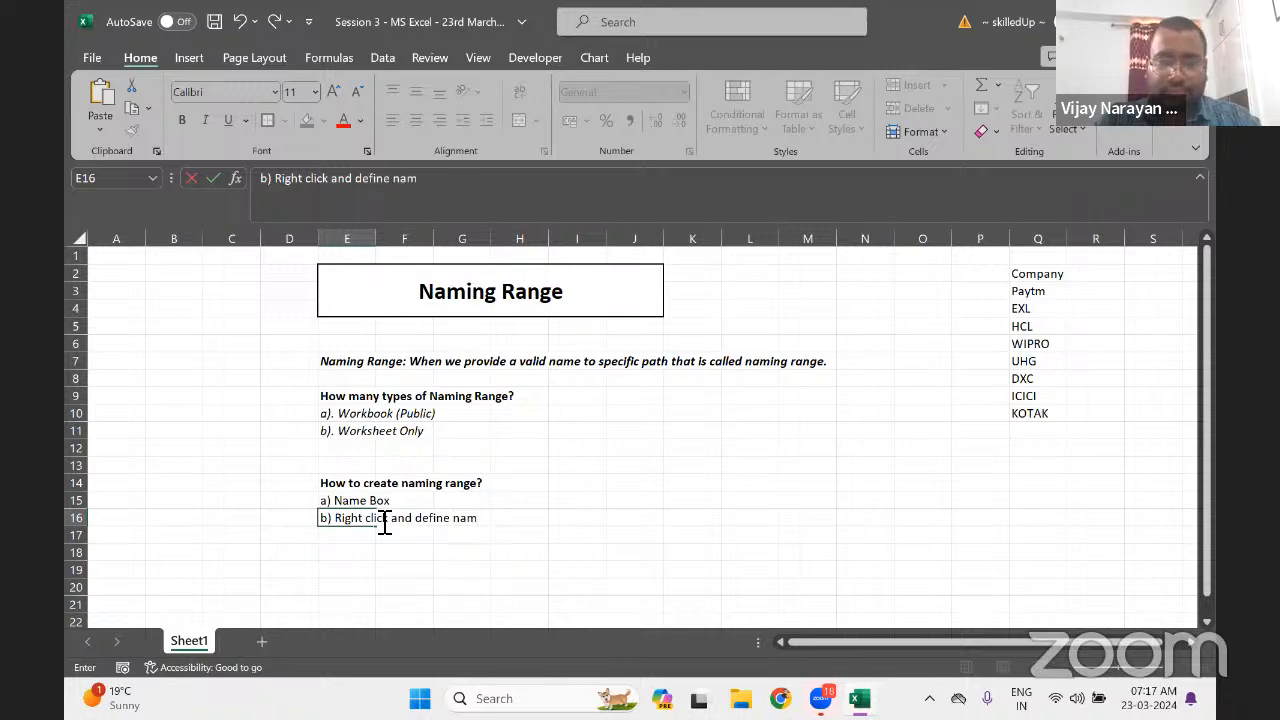
{"action": "type", "text": "e"}
{"action": "key", "text": "Return"}
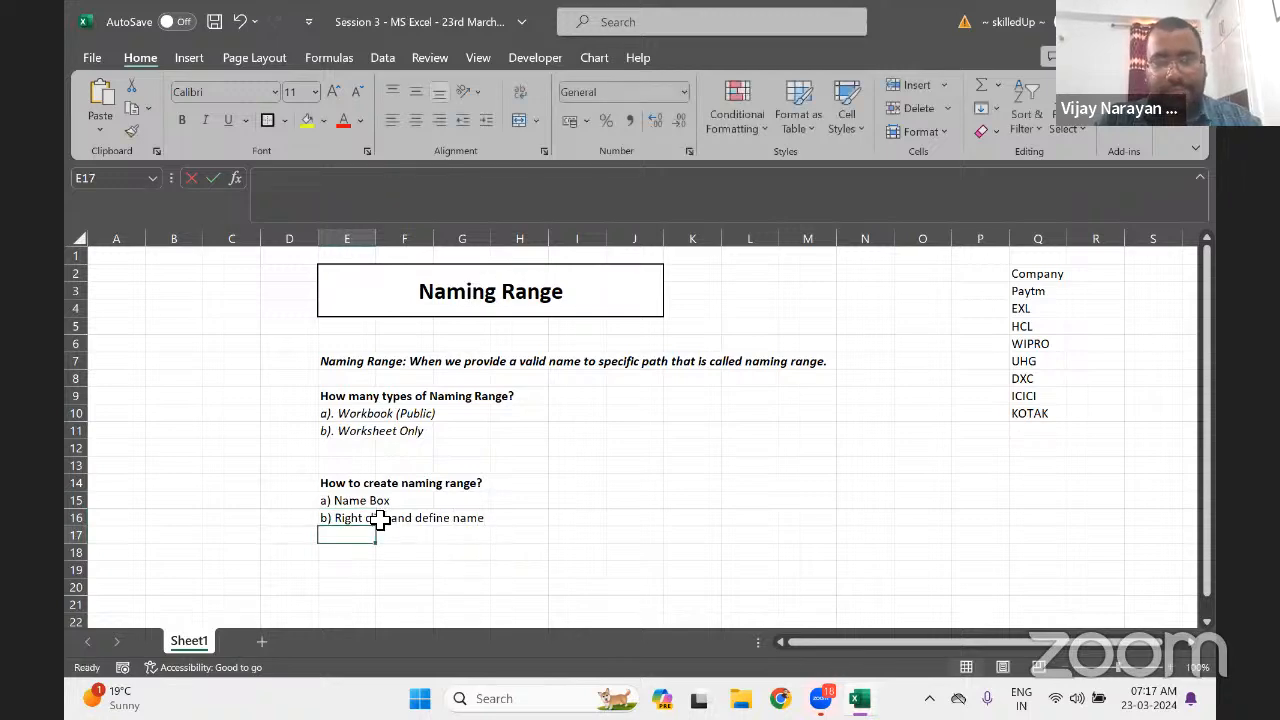
Enter 'c) Formula - Define' as the third method in E17
{"action": "type", "text": "c"}
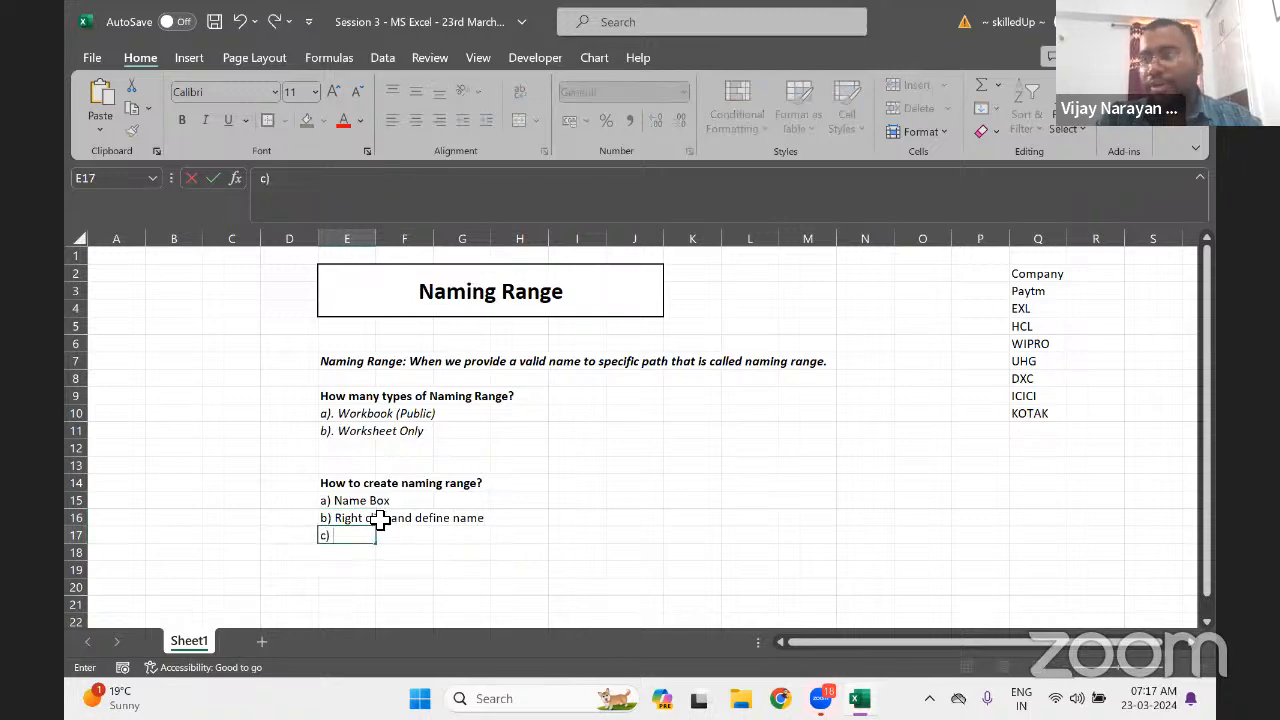
{"action": "type", "text": ") Form"}
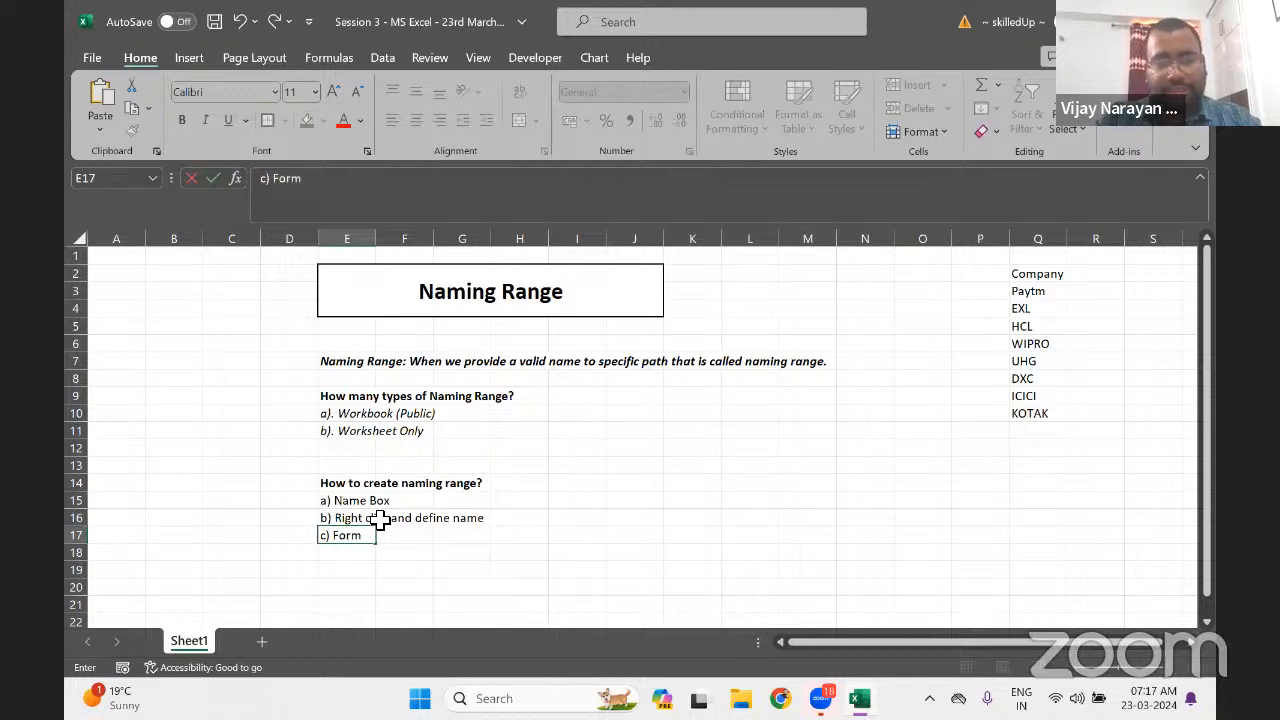
{"action": "type", "text": "ula"}
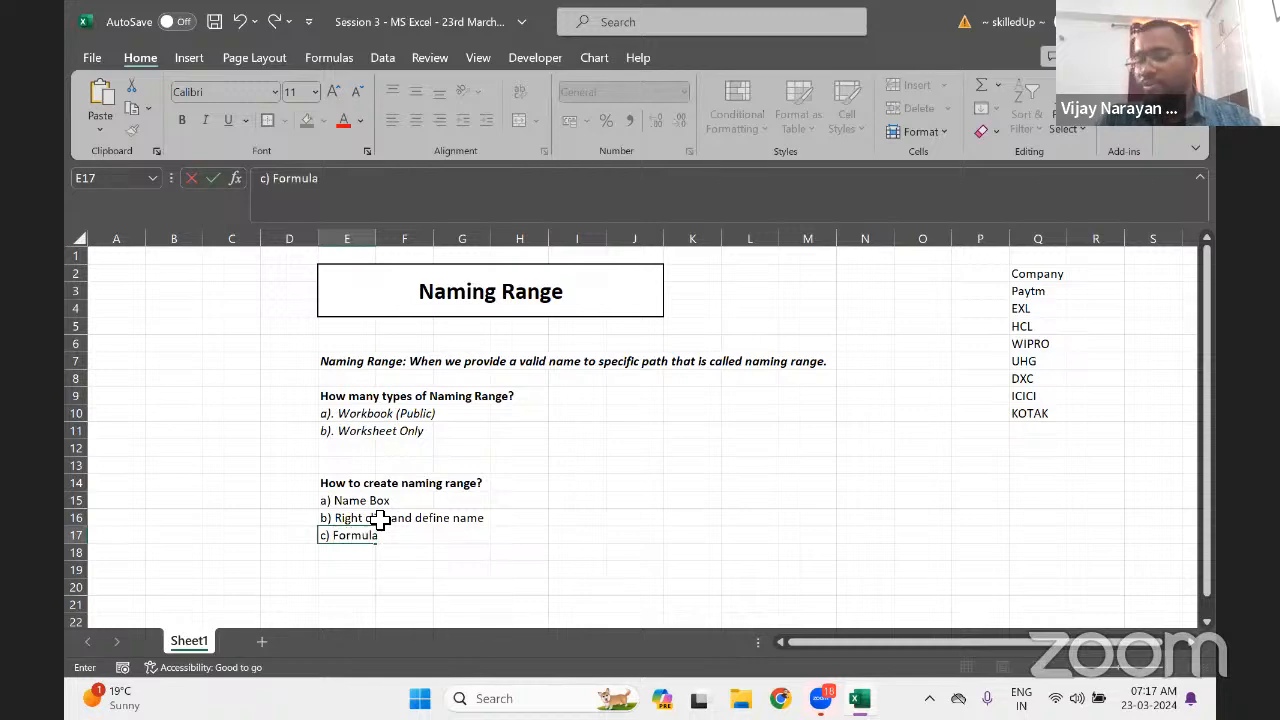
{"action": "type", "text": " - Dem"}
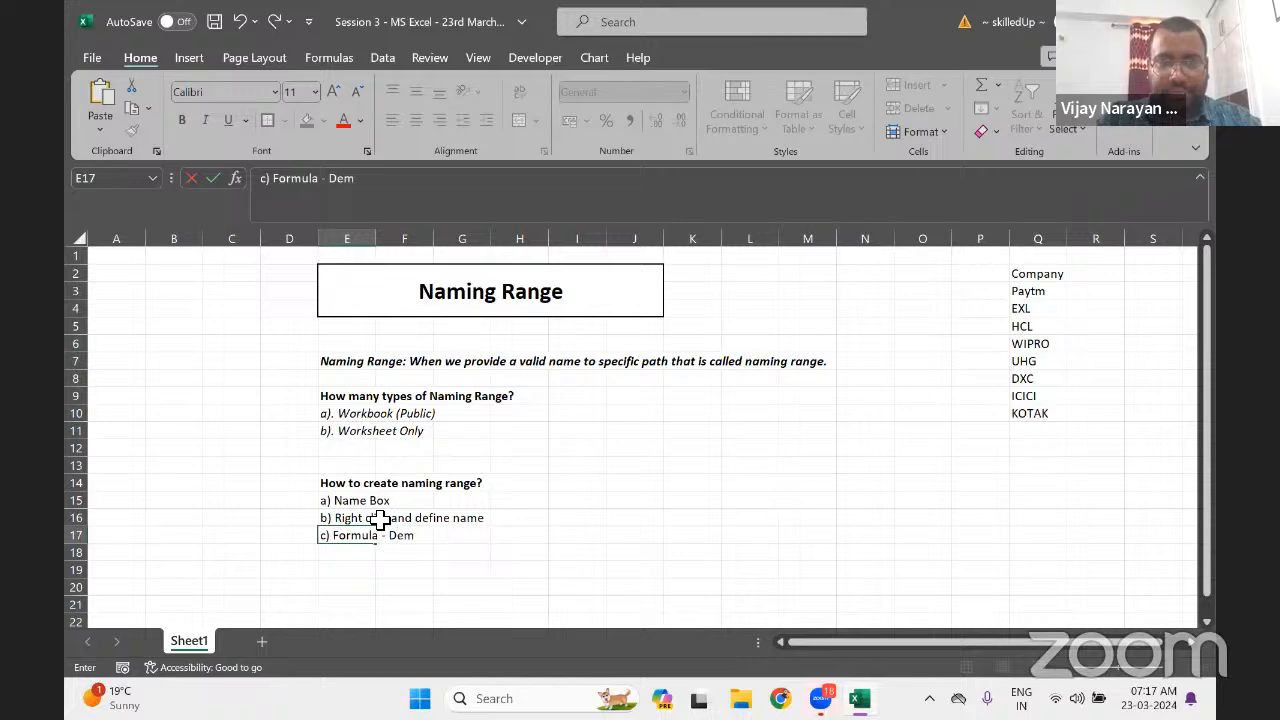
{"action": "key", "text": "BackSpace"}
{"action": "key", "text": "BackSpace"}
{"action": "type", "text": "efine"}
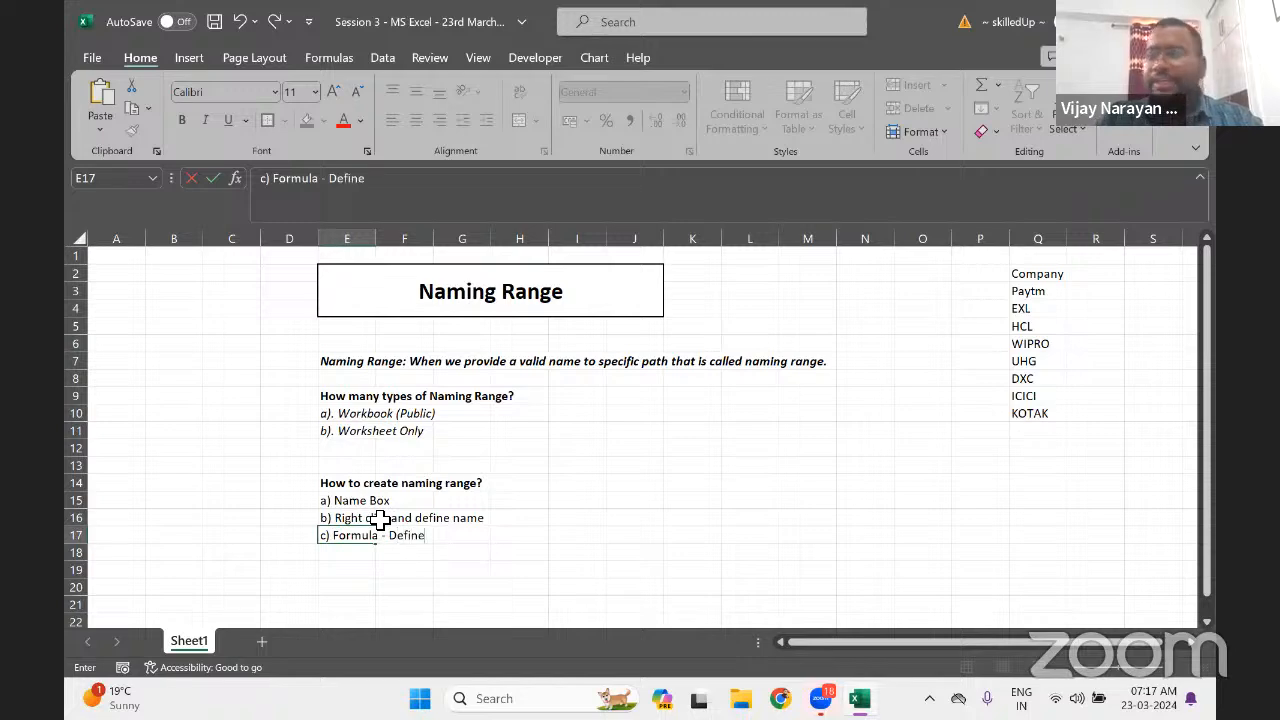
{"action": "key", "text": "Return"}
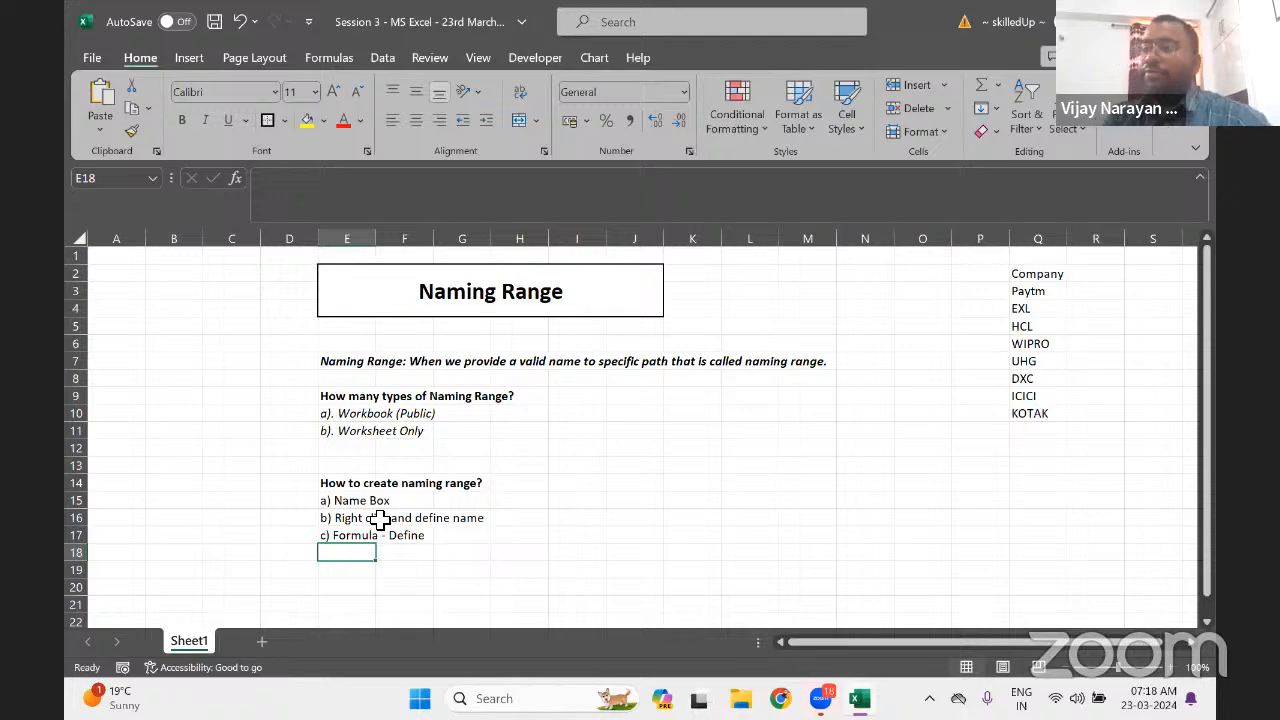
Type '1) Name should be always Alpha or Alpha and Numeric Combination' into E20
{"action": "key", "text": "Down"}
{"action": "key", "text": "Down"}
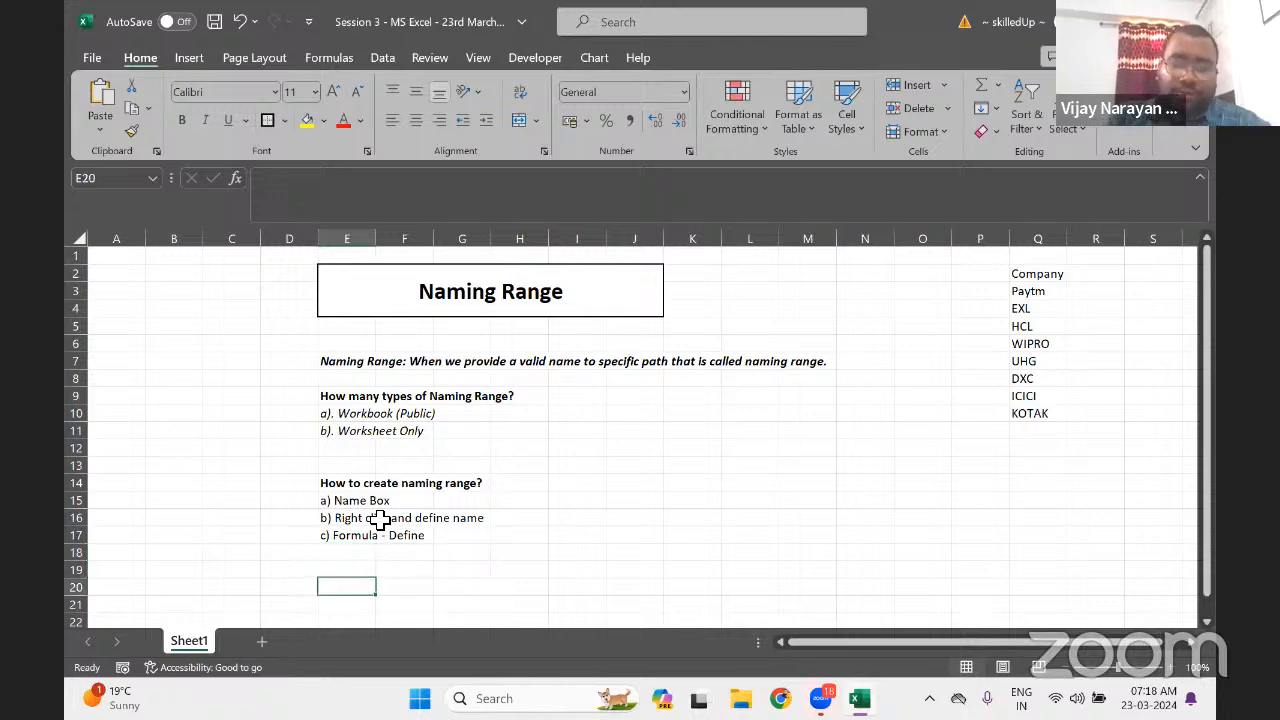
{"action": "type", "text": "1"}
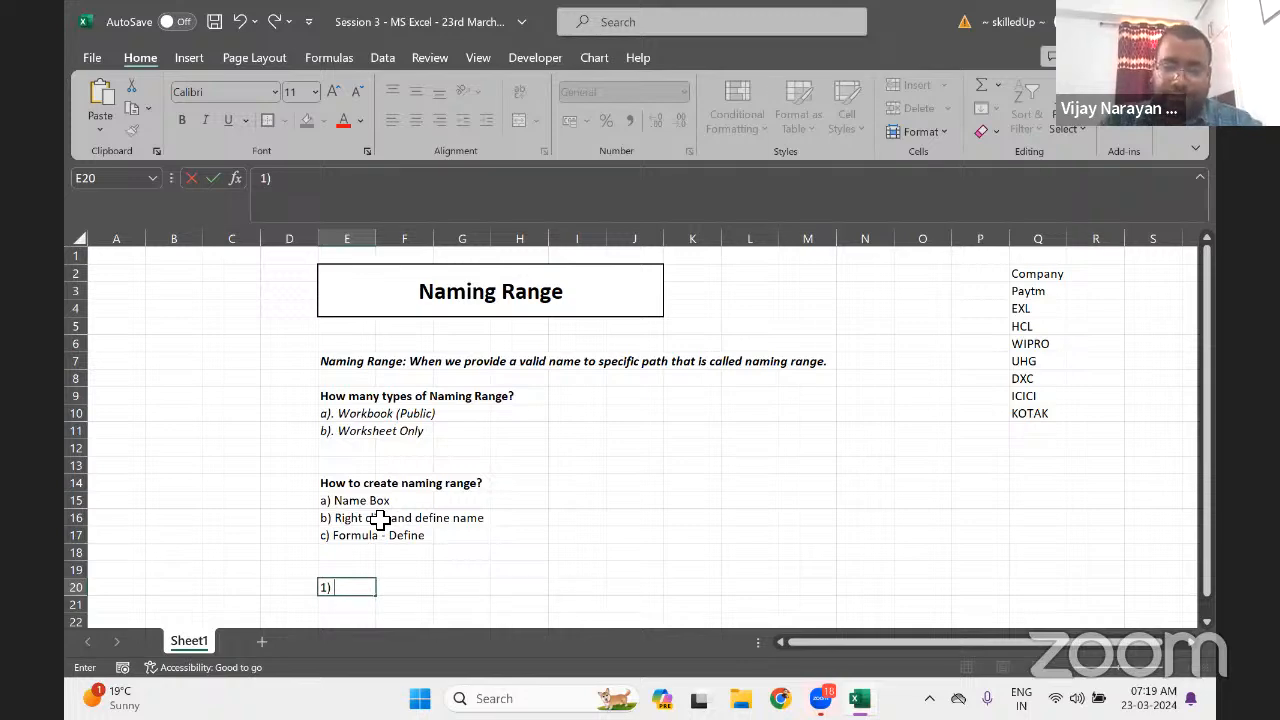
{"action": "type", "text": "Name shoub"}
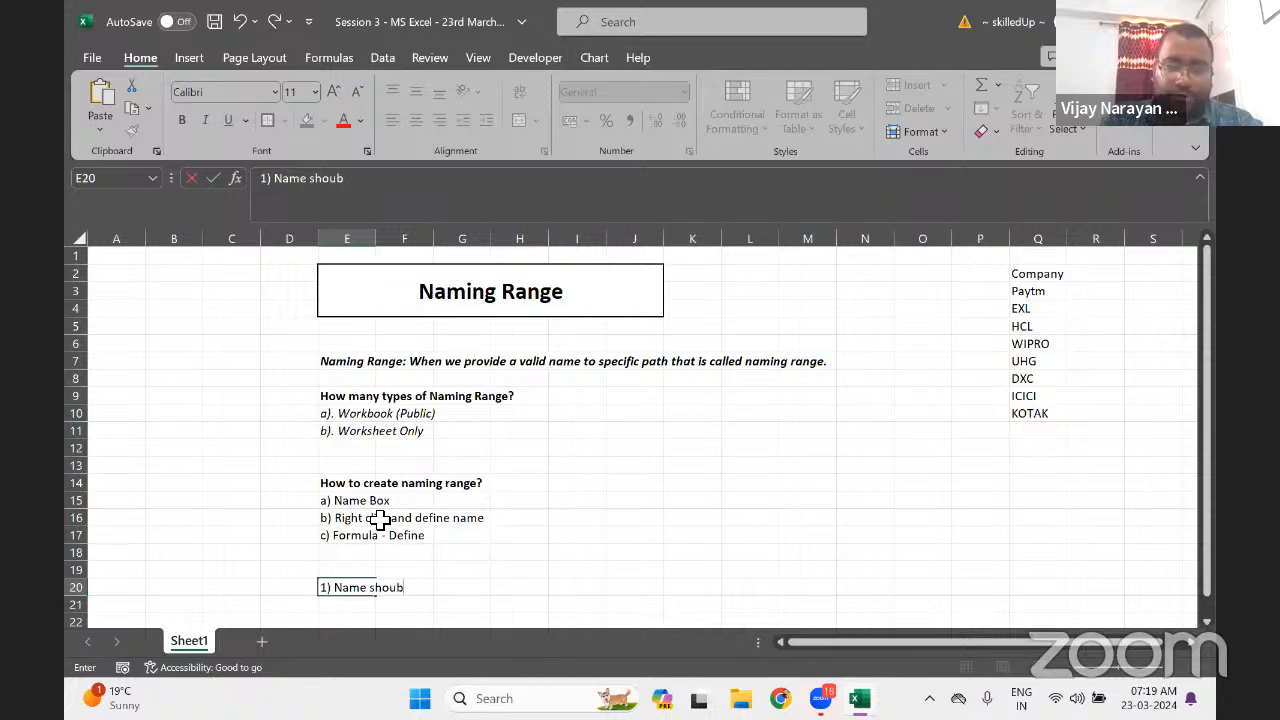
{"action": "key", "text": "BackSpace"}
{"action": "type", "text": "ld b"}
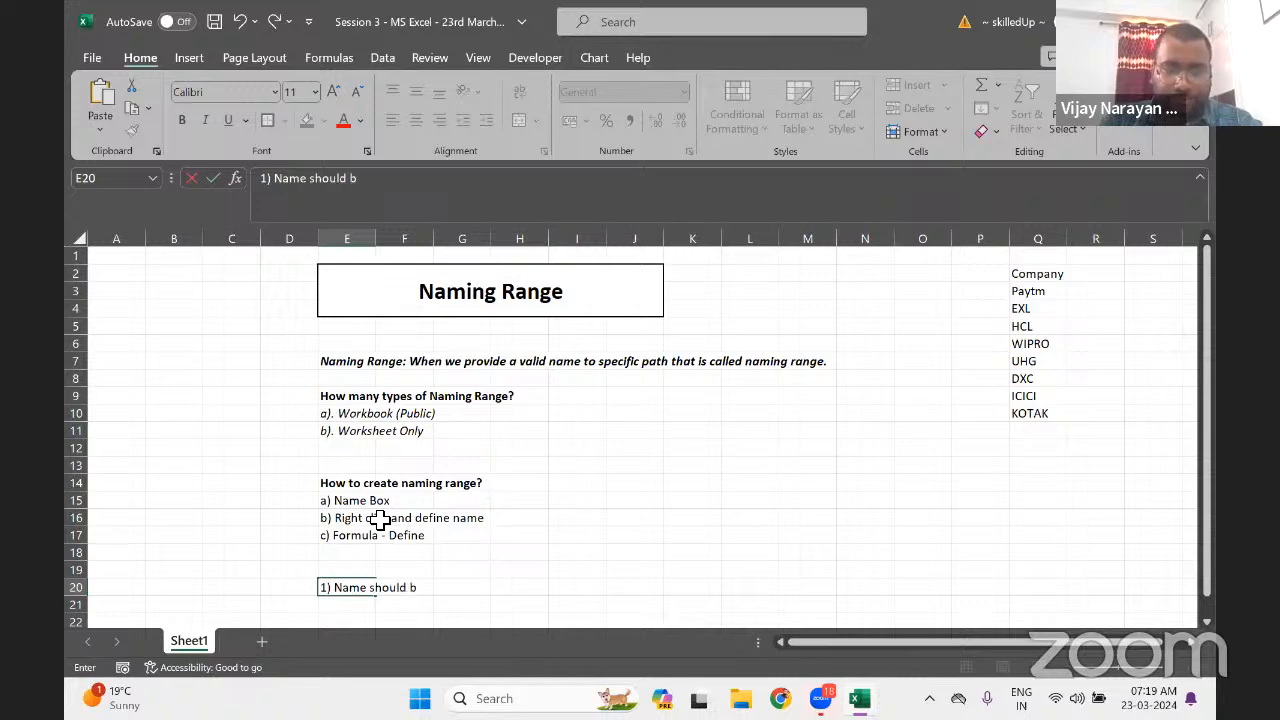
{"action": "type", "text": "e always"}
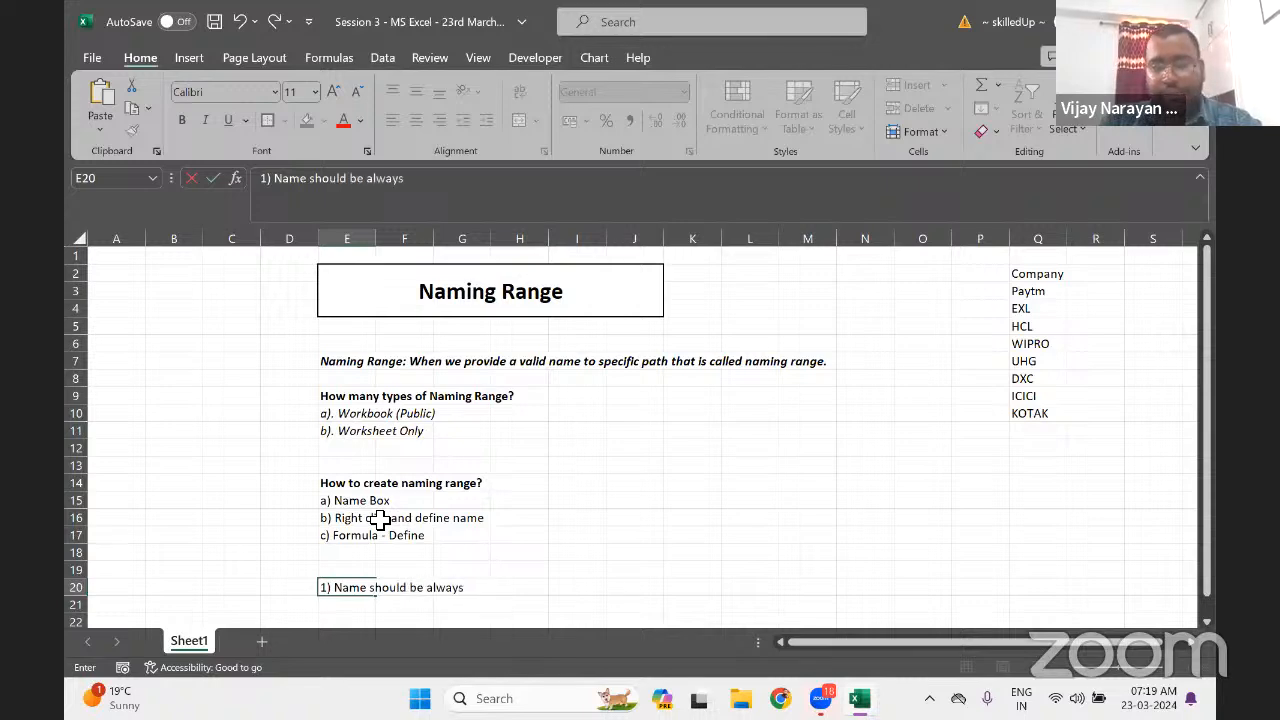
{"action": "type", "text": " Alph"}
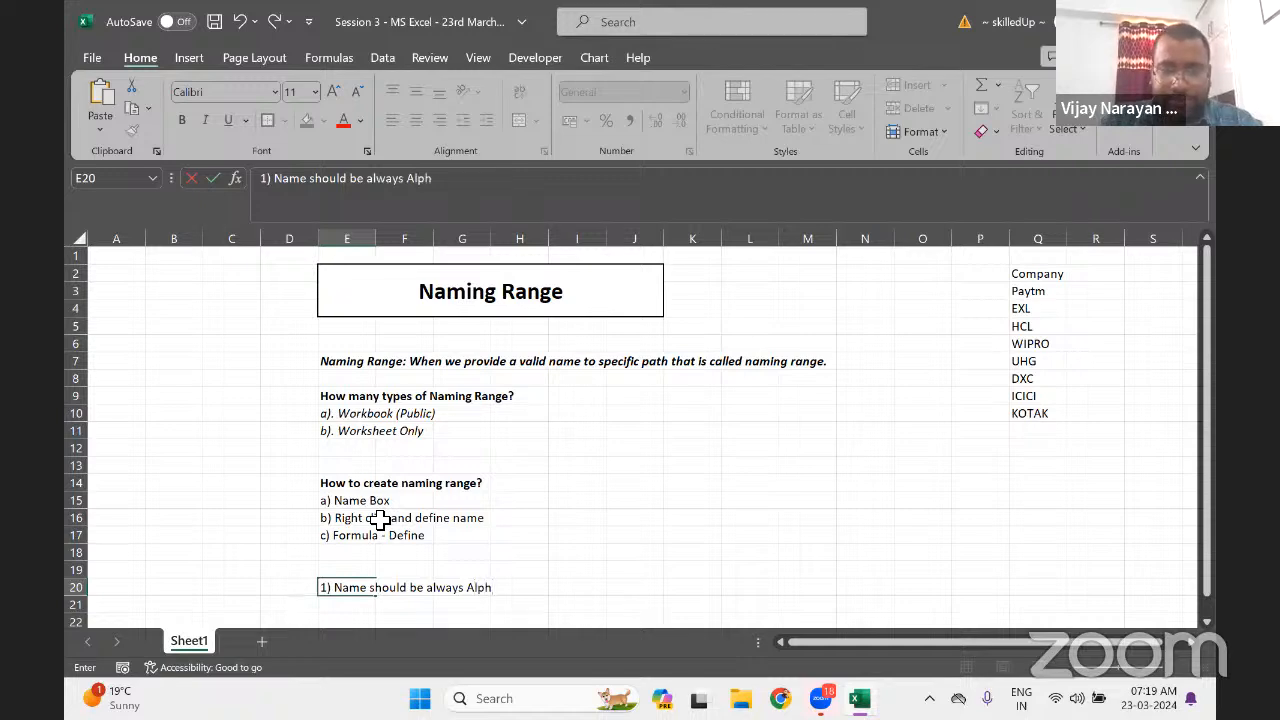
{"action": "type", "text": "a or"}
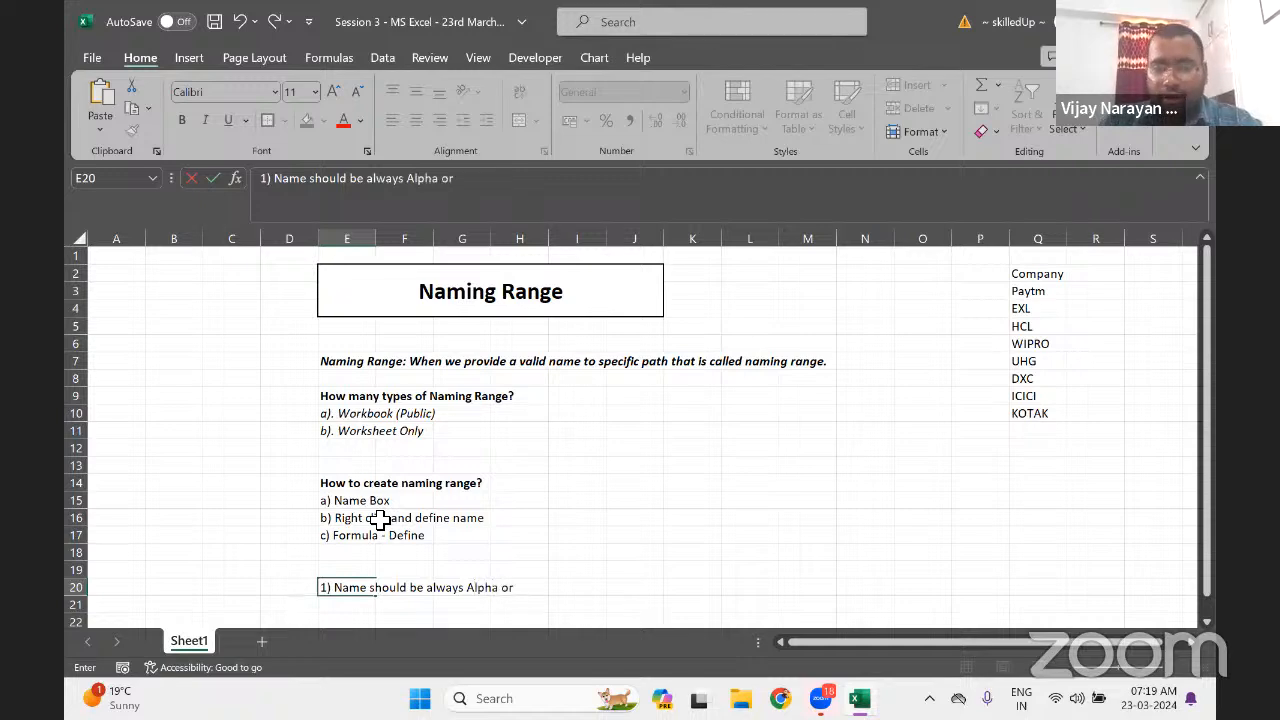
{"action": "type", "text": " Alpha"}
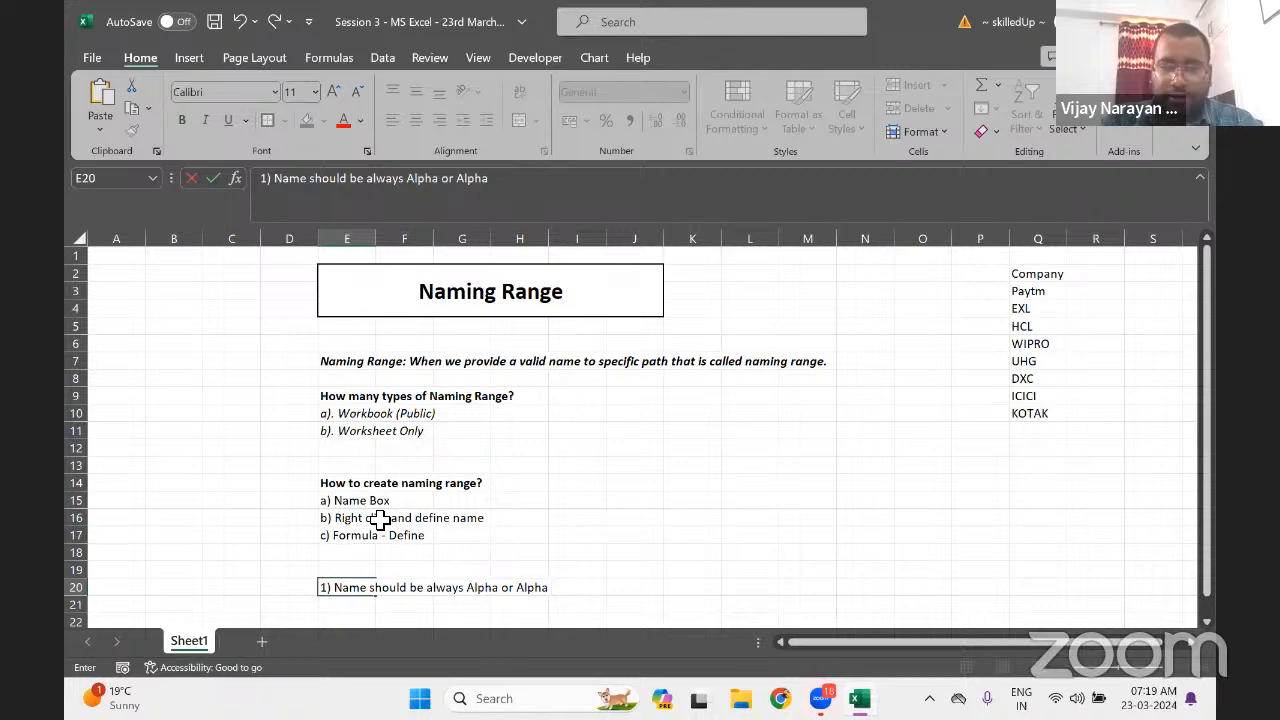
{"action": "type", "text": " and Num"}
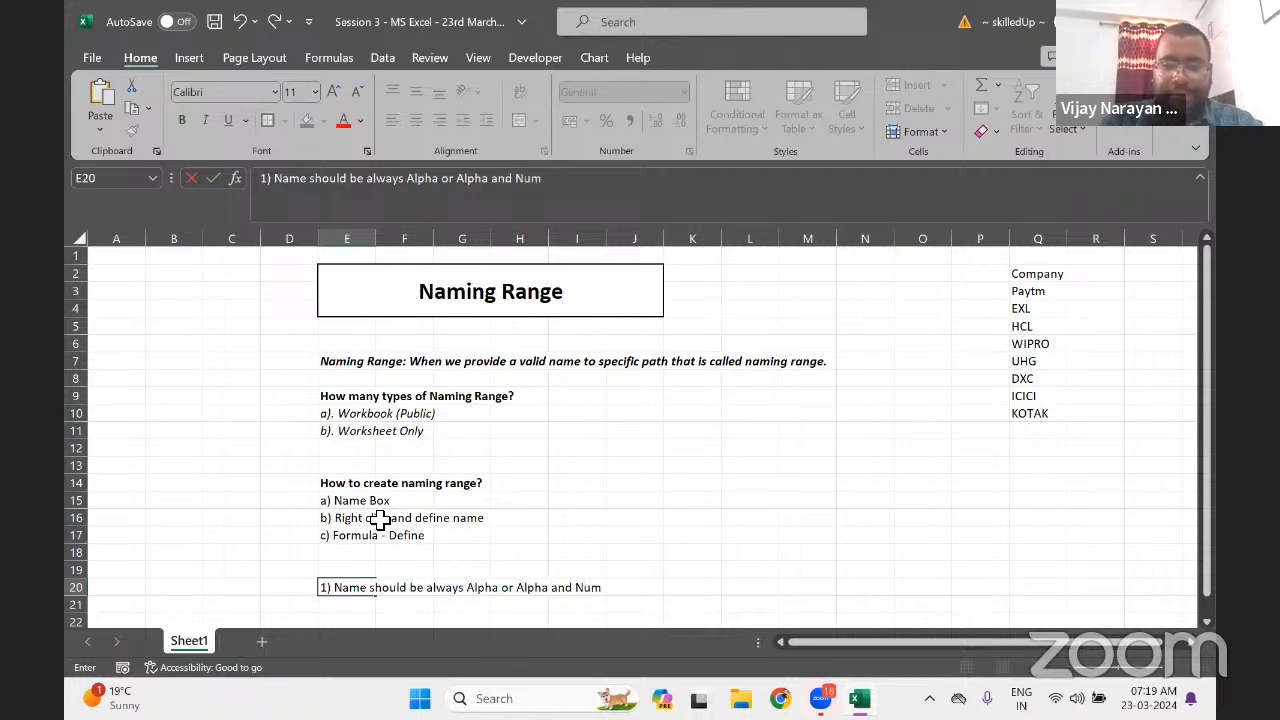
{"action": "type", "text": "eric"}
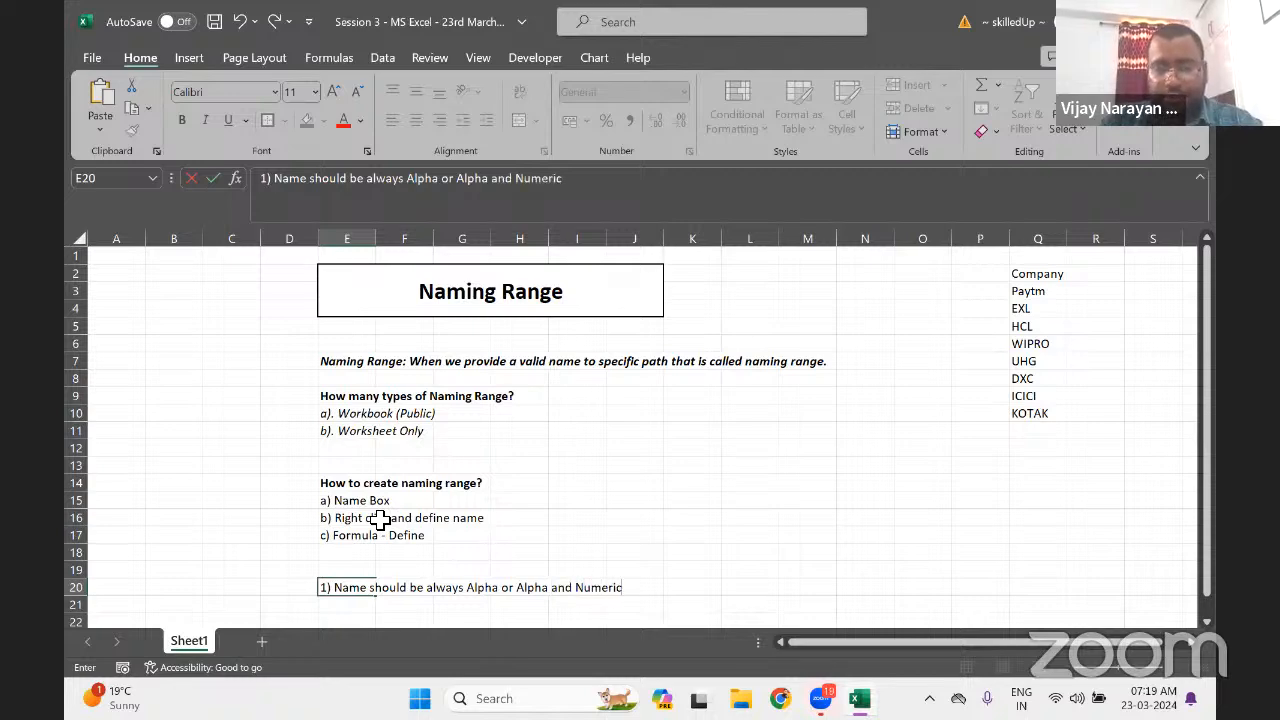
{"action": "type", "text": " Combi"}
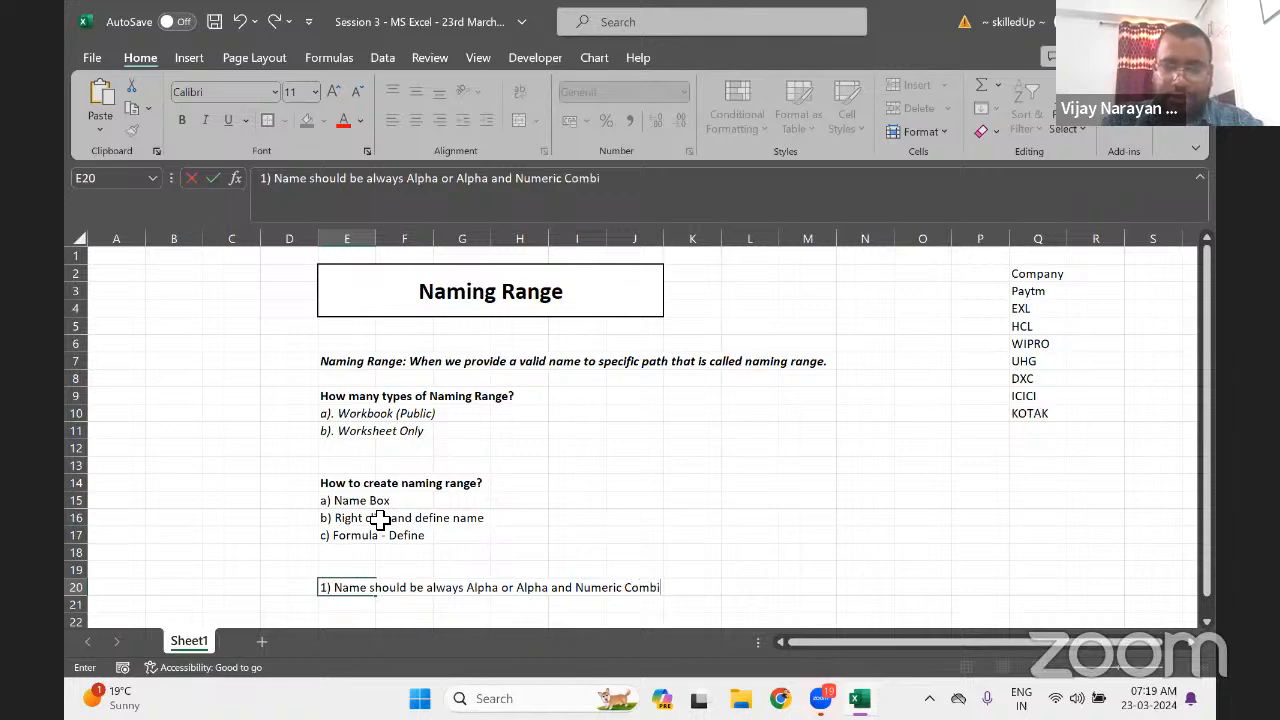
{"action": "type", "text": "nation"}
{"action": "key", "text": "Return"}
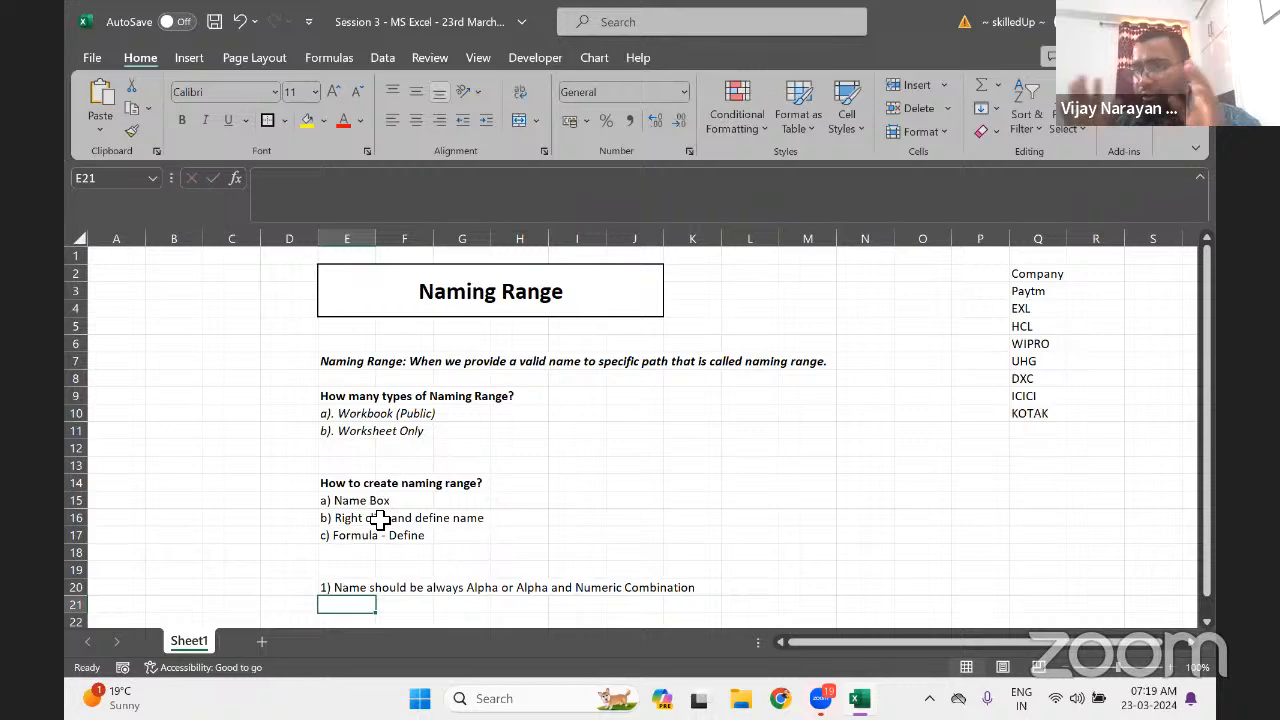
Bold rule 1 in E20 and enter 'Exmaple: xyz123' in E21 below it
{"action": "key", "text": "Up"}
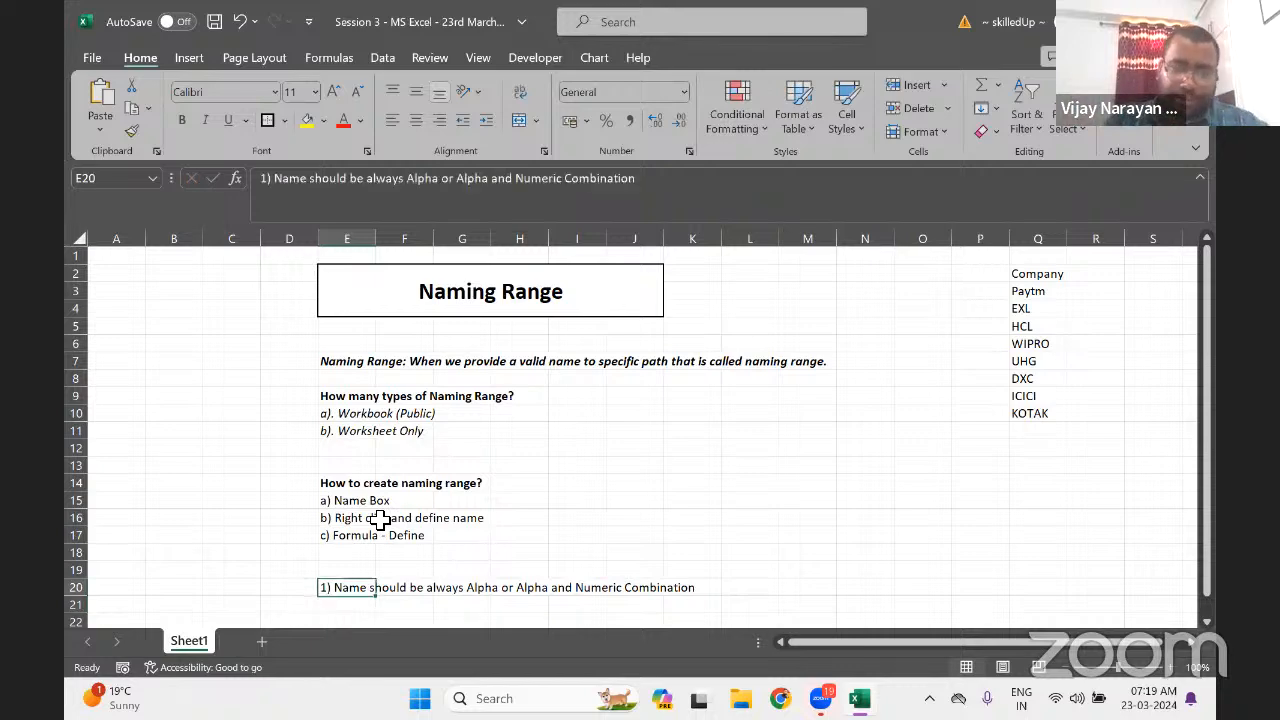
{"action": "key", "text": "ctrl+b"}
{"action": "key", "text": "Down"}
{"action": "type", "text": "E"}
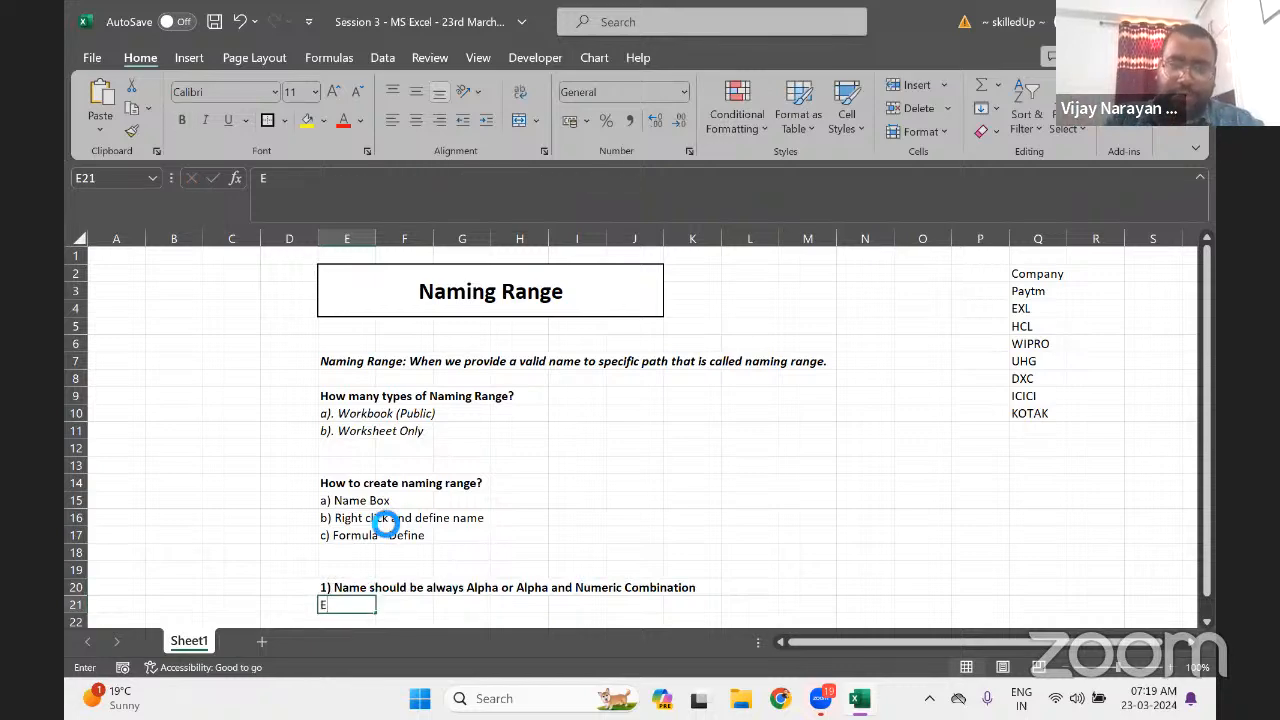
{"action": "type", "text": "xmaple"}
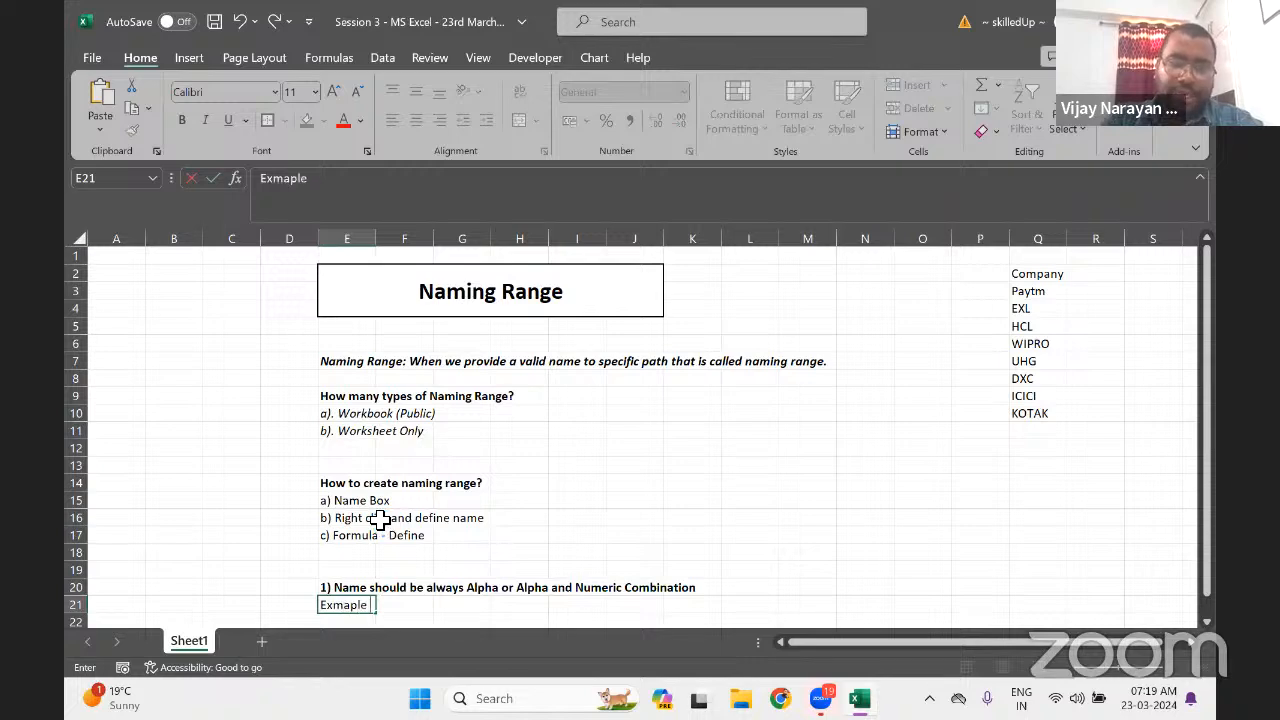
{"action": "type", "text": ":"}
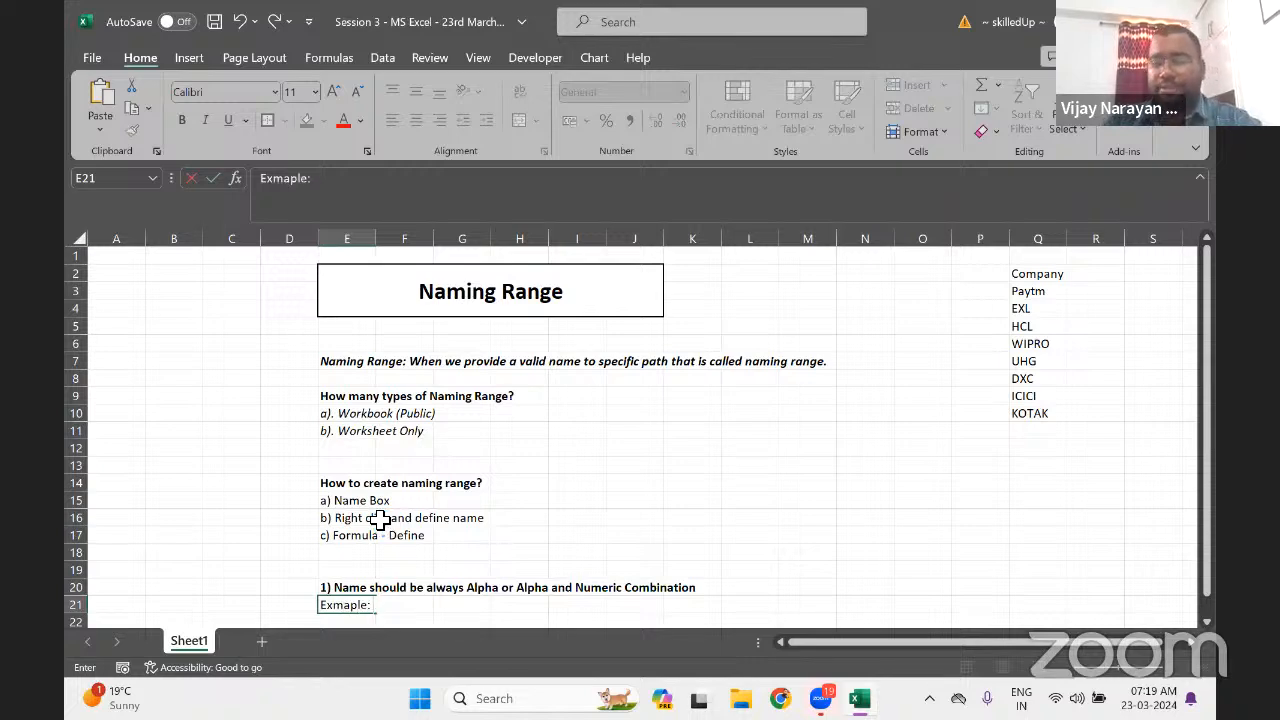
{"action": "type", "text": " xyz"}
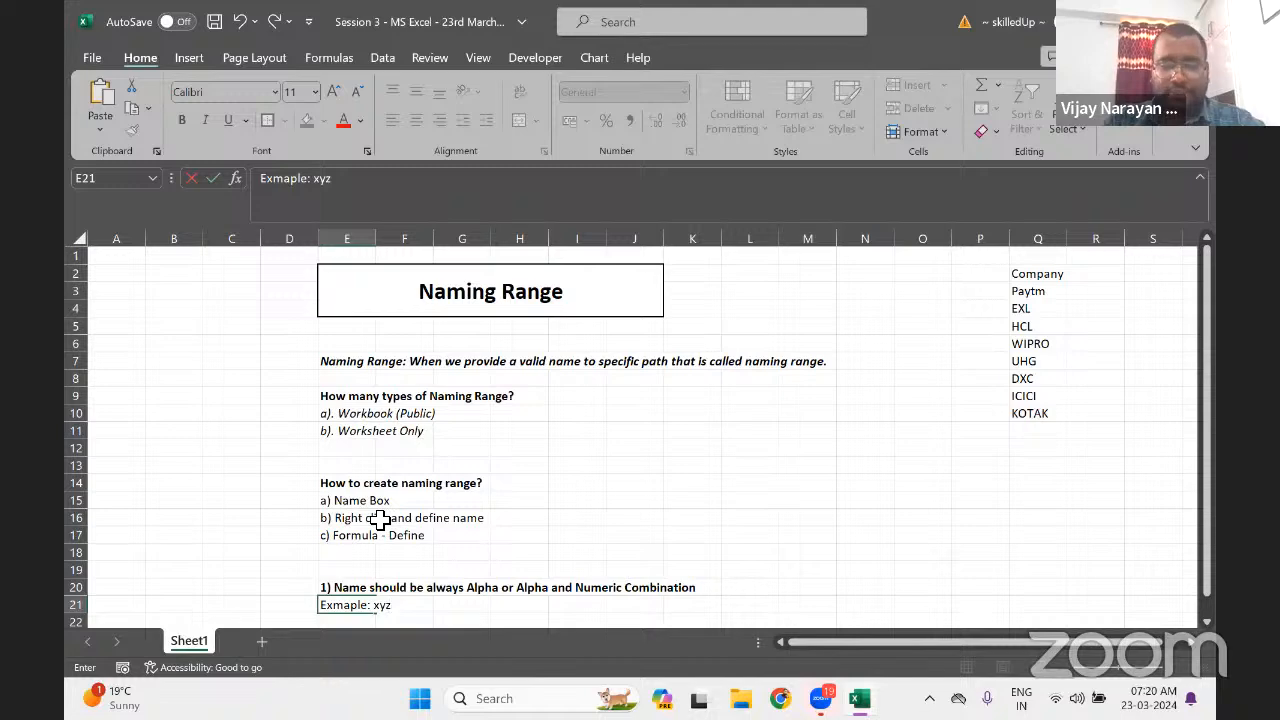
{"action": "type", "text": "123"}
{"action": "key", "text": "Return"}
Edit the E21 example so it reads 'Exmaple: xyz, xyz123'
{"action": "key", "text": "Up"}
{"action": "key", "text": "Up"}
{"action": "key", "text": "Up"}
{"action": "key", "text": "Up"}
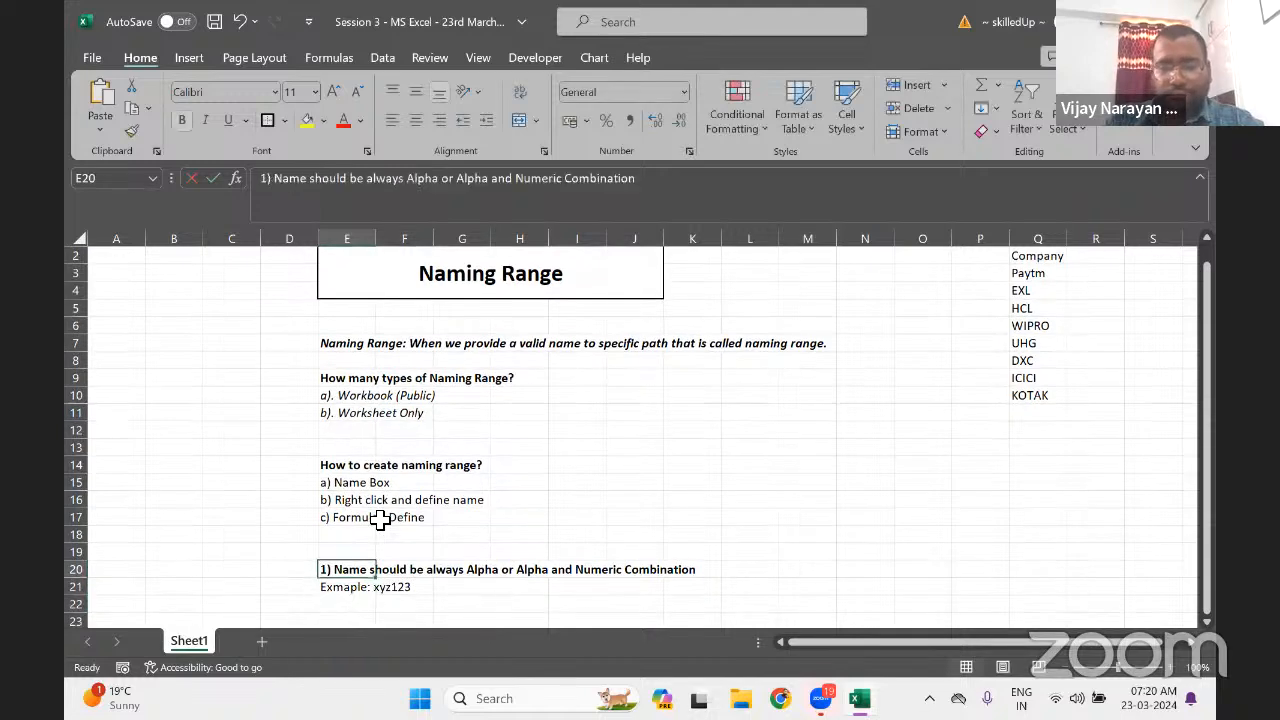
{"action": "key", "text": "Up"}
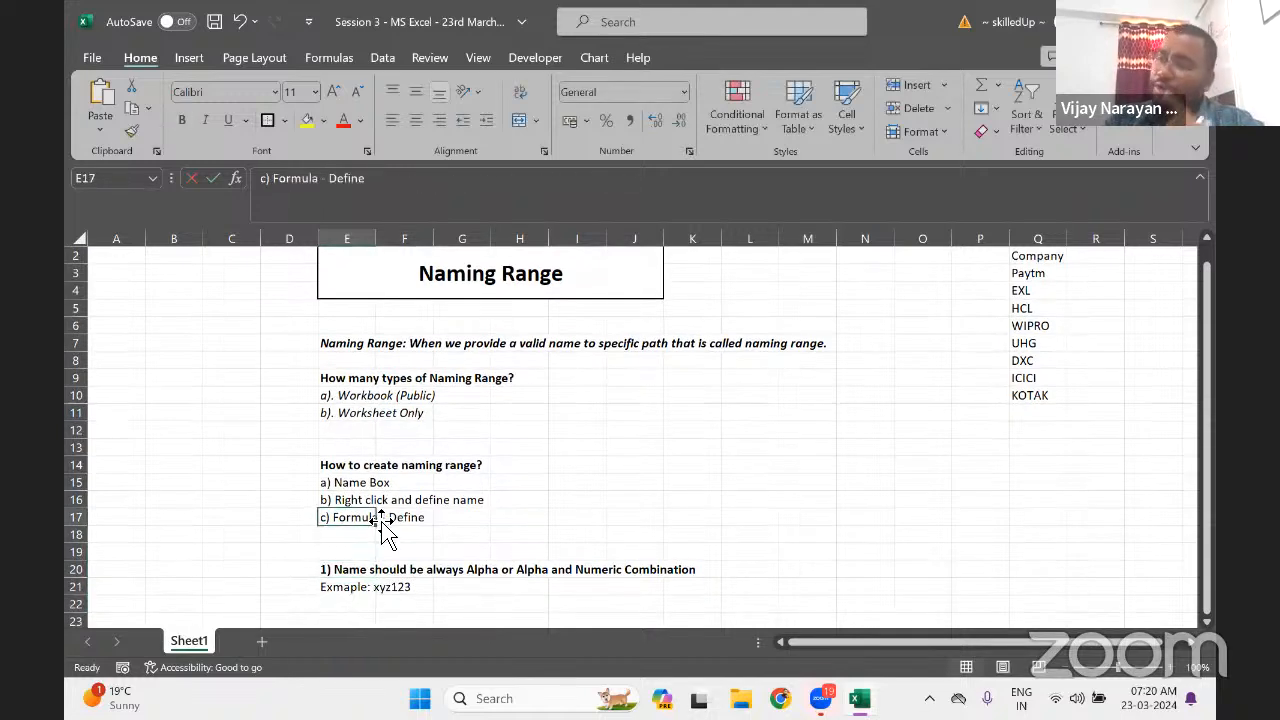
{"action": "key", "text": "Left"}
{"action": "key", "text": "Left"}
{"action": "key", "text": "Left"}
{"action": "key", "text": "Right"}
{"action": "key", "text": "Right"}
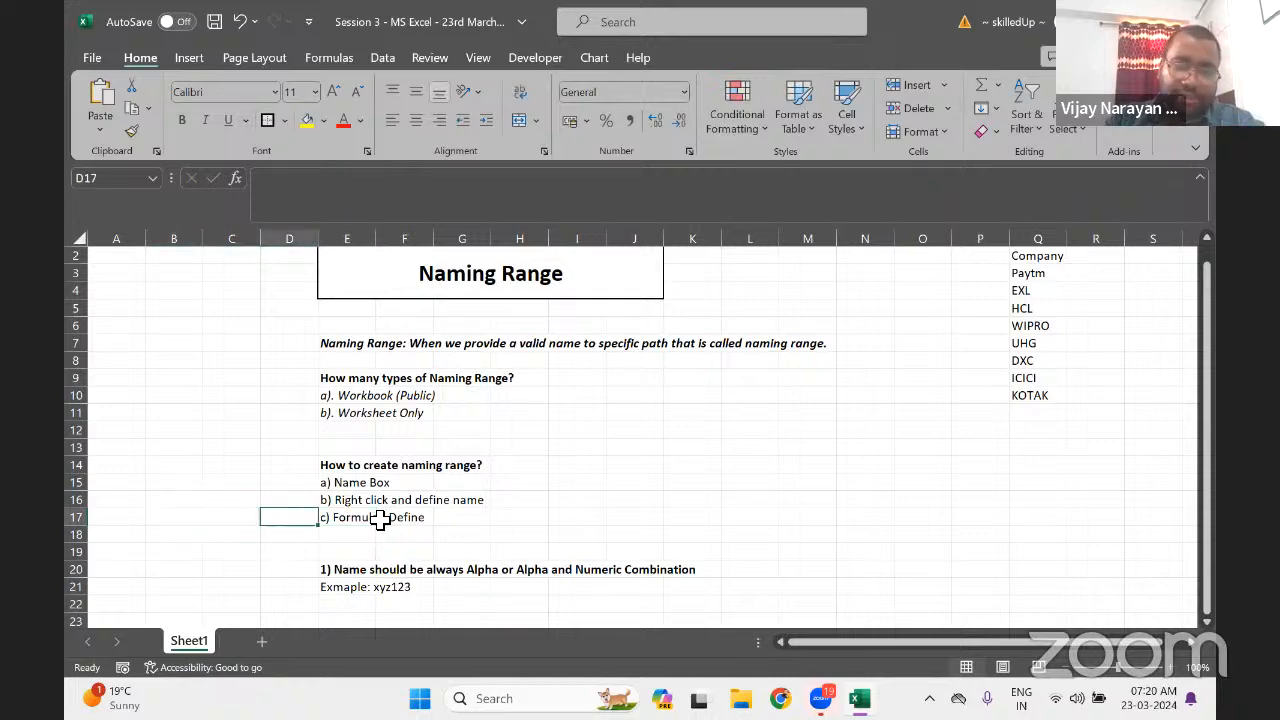
{"action": "key", "text": "Down"}
{"action": "key", "text": "Down"}
{"action": "key", "text": "Down"}
{"action": "key", "text": "Down"}
{"action": "key", "text": "Right"}
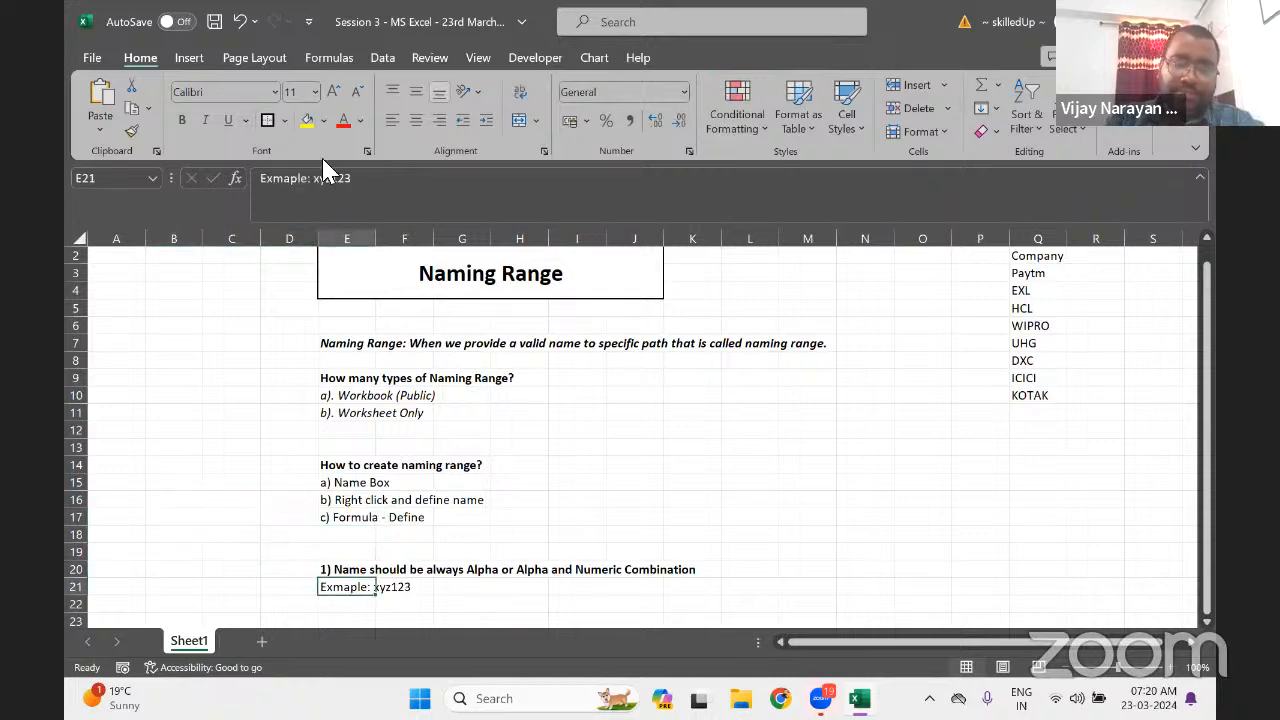
{"action": "left_click_drag", "start_coordinate": [332, 182], "coordinate": [549, 154]}
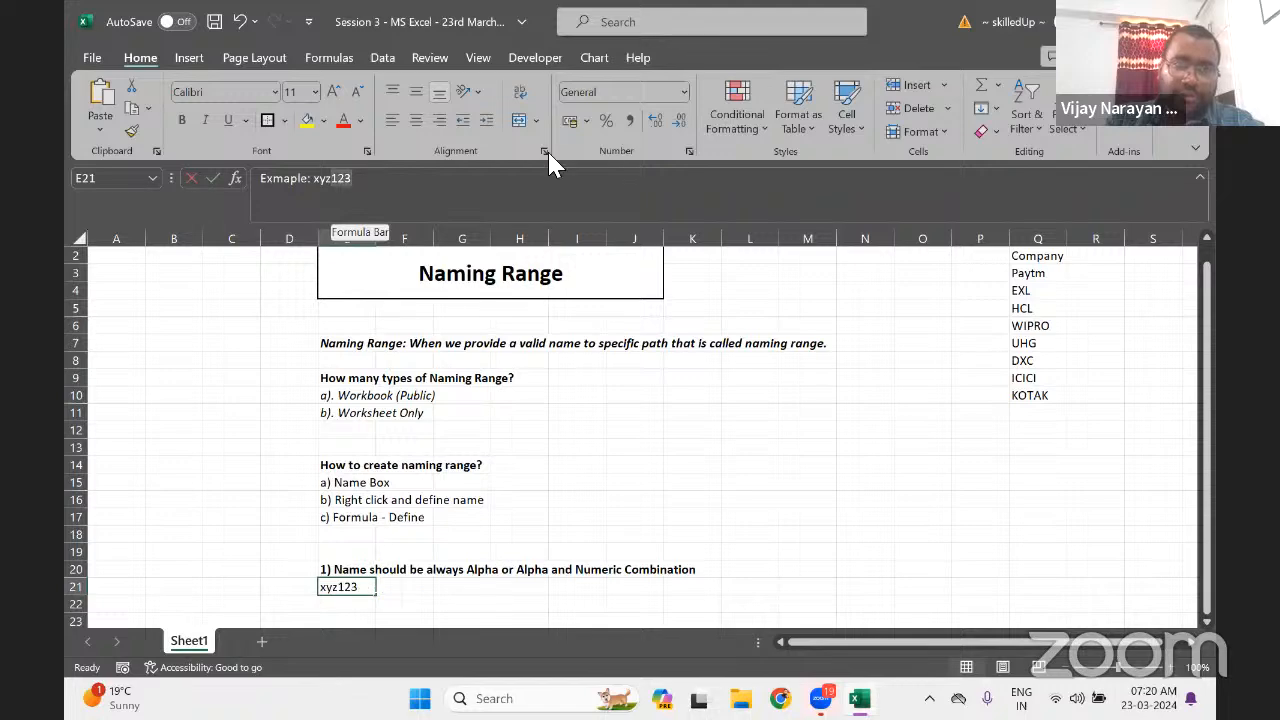
{"action": "type", "text": ", xy"}
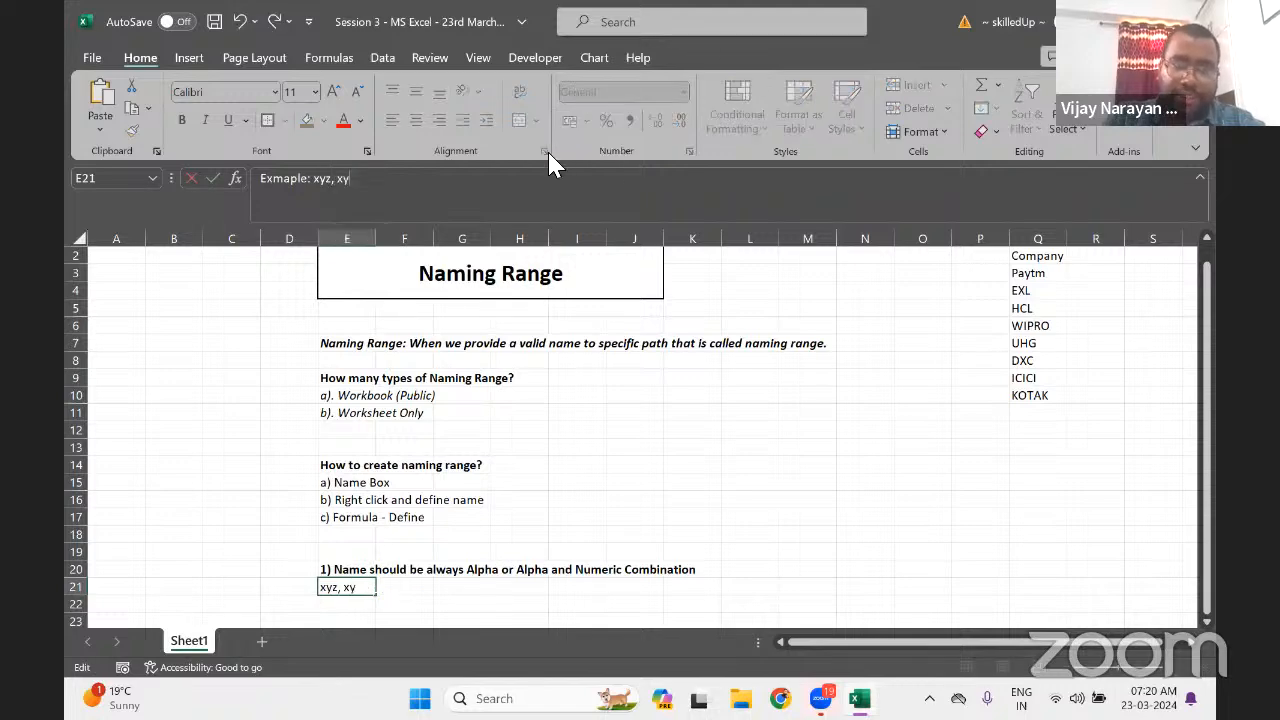
{"action": "type", "text": "z123"}
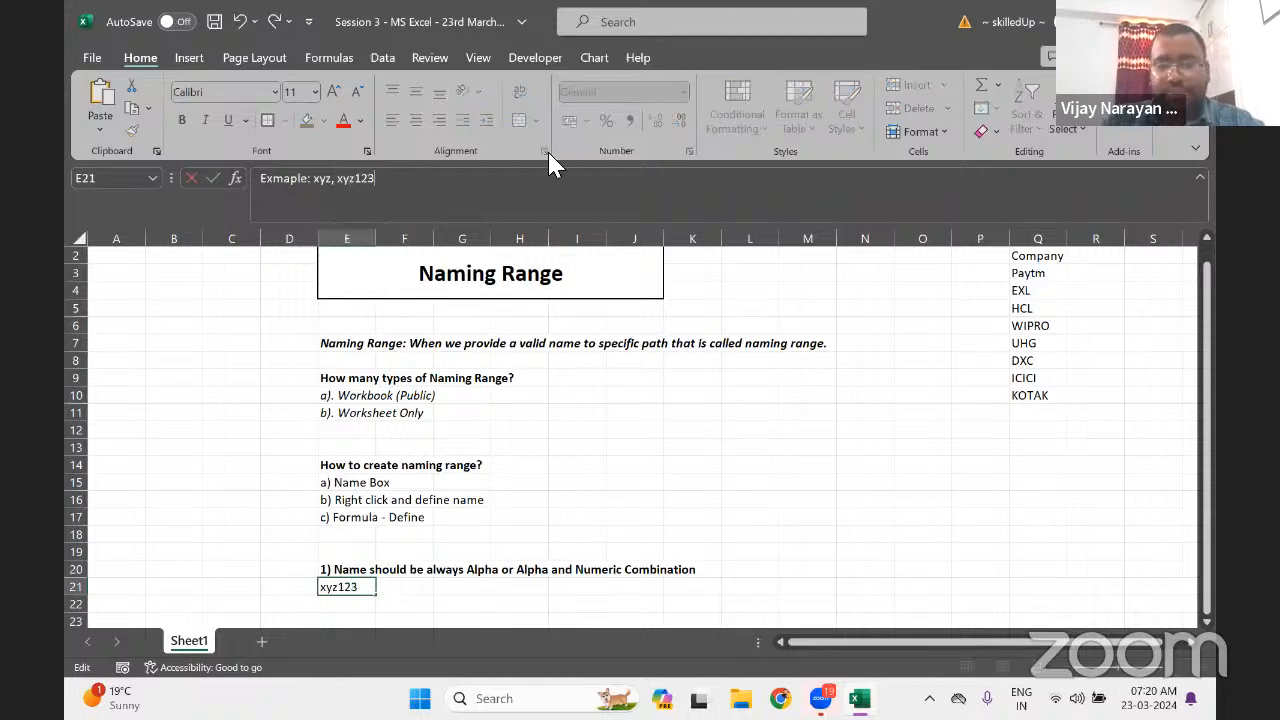
{"action": "key", "text": "Return"}
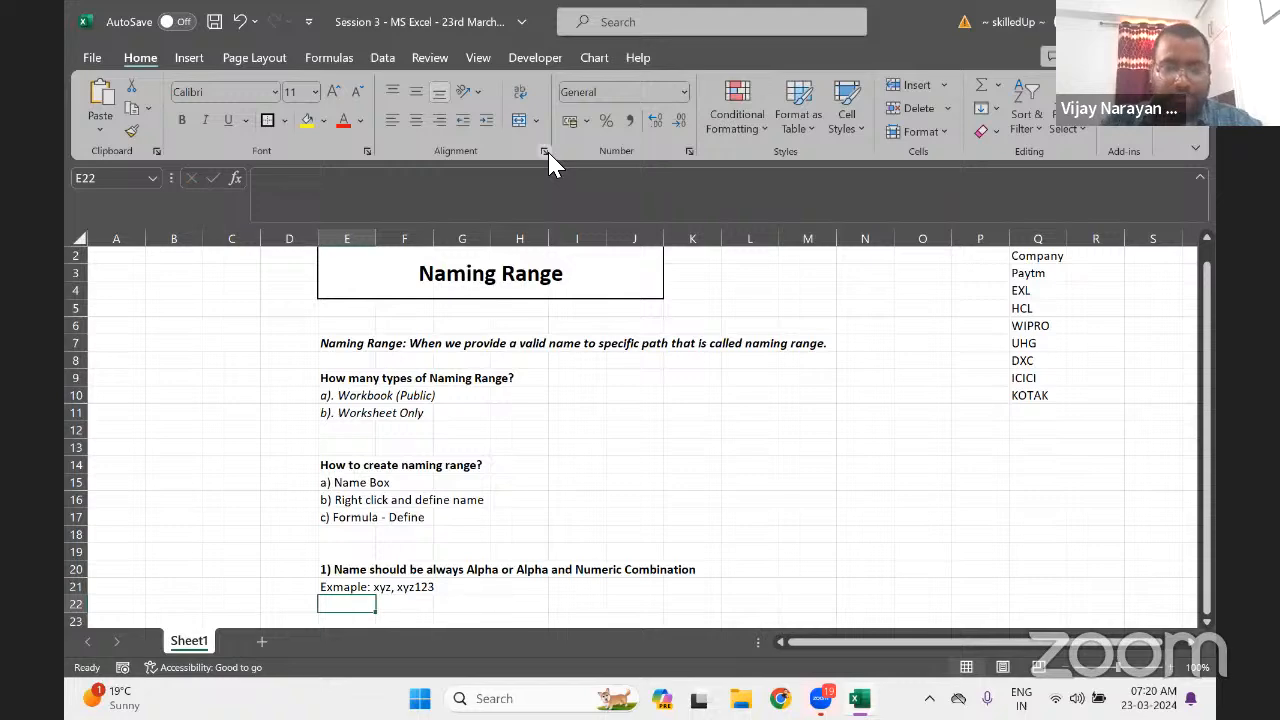
Select cell A4 in column A to begin a number list
{"action": "key", "text": "Up"}
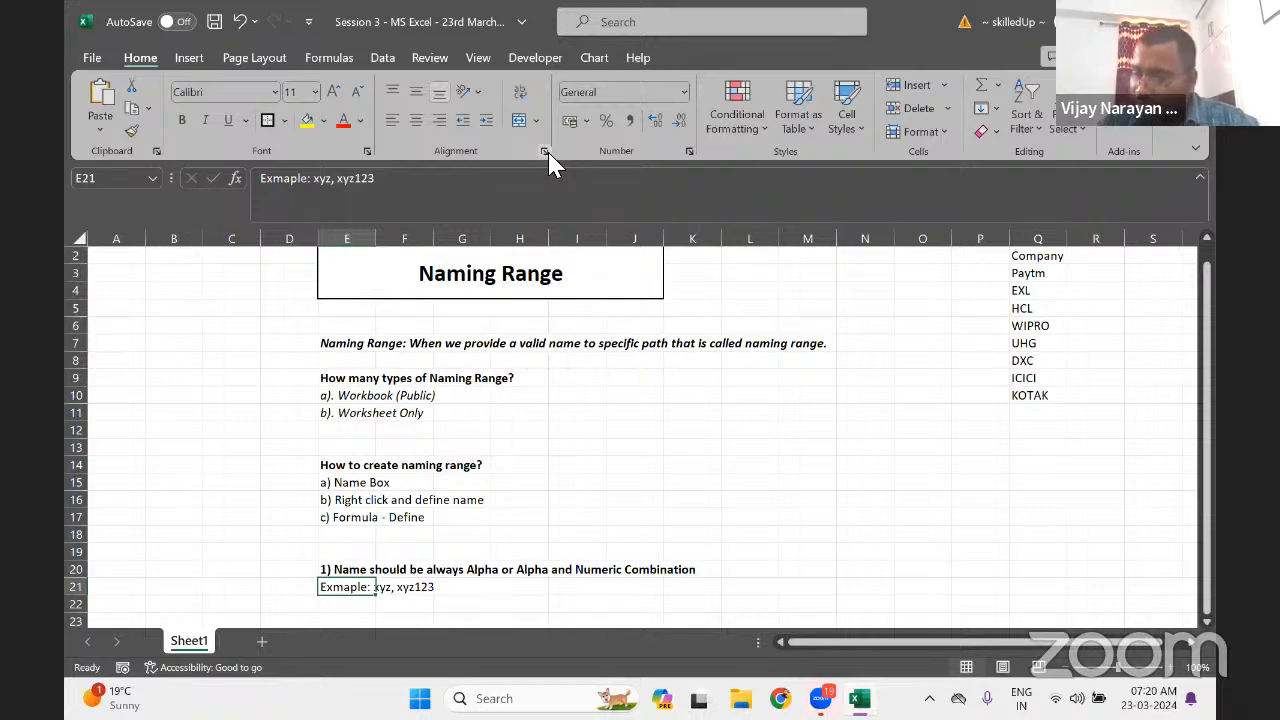
{"action": "left_click", "coordinate": [174, 356]}
{"action": "key", "text": "Left"}
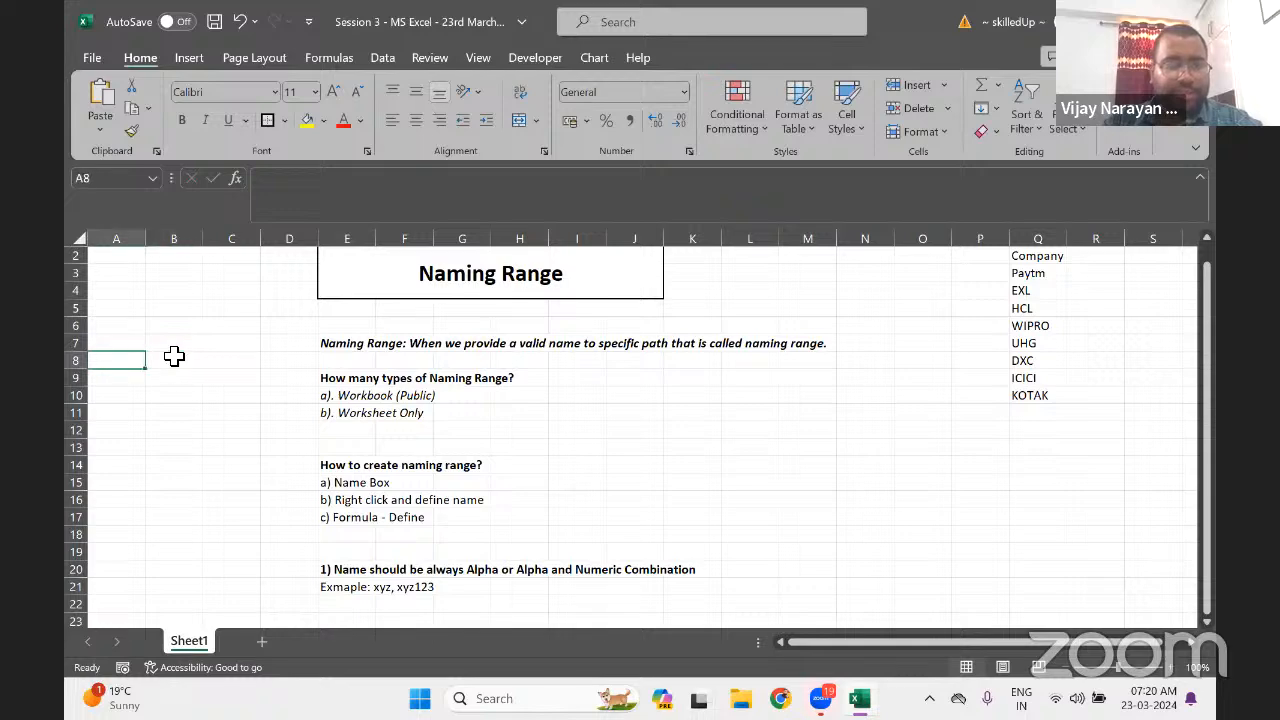
{"action": "key", "text": "Up"}
{"action": "key", "text": "Up"}
{"action": "key", "text": "Up"}
{"action": "key", "text": "Up"}
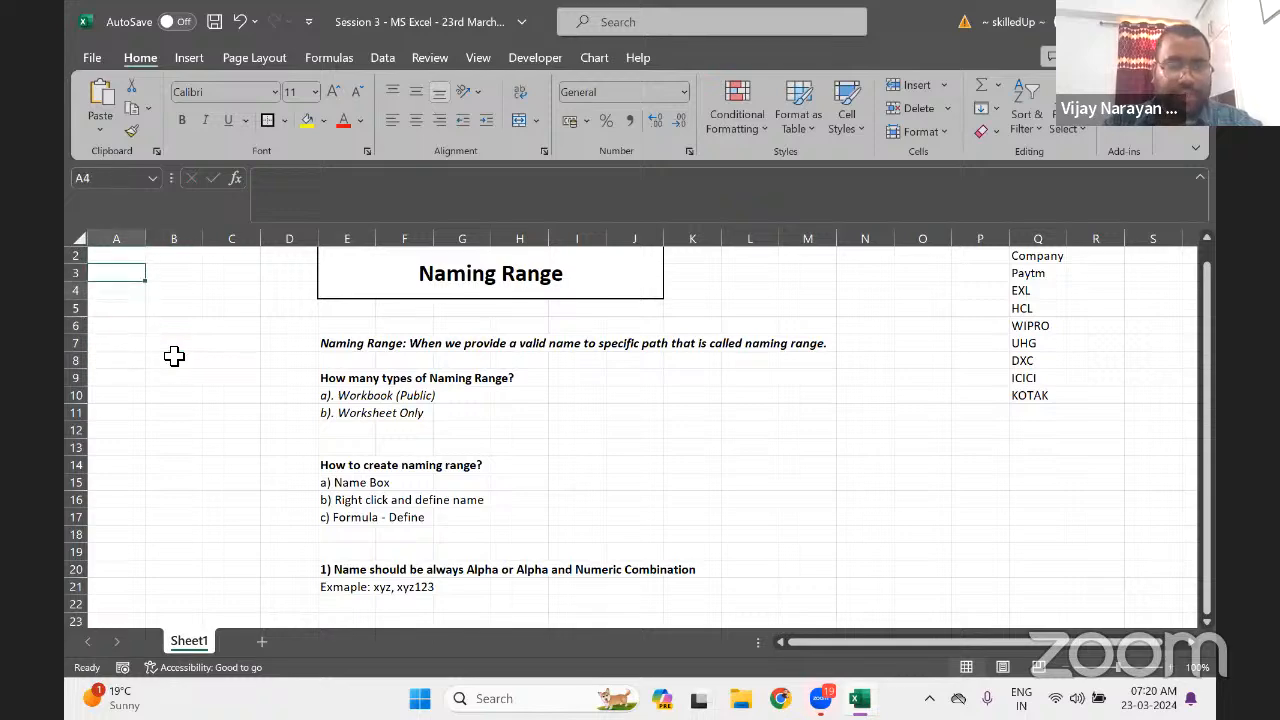
{"action": "key", "text": "Down"}
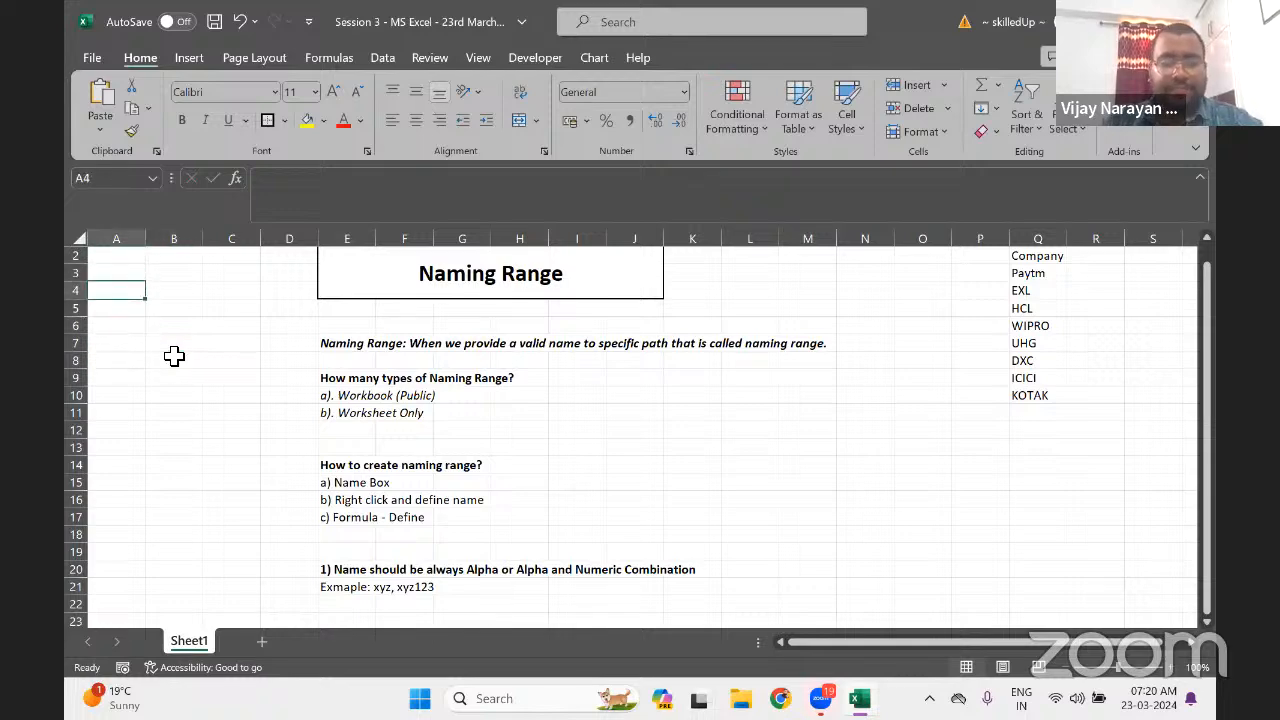
Enter the numbers 1, 2 and 3 in cells A4:A6
{"action": "type", "text": "1"}
{"action": "key", "text": "Return"}
{"action": "type", "text": "2"}
{"action": "key", "text": "Return"}
{"action": "type", "text": "3"}
{"action": "key", "text": "ctrl+Return"}
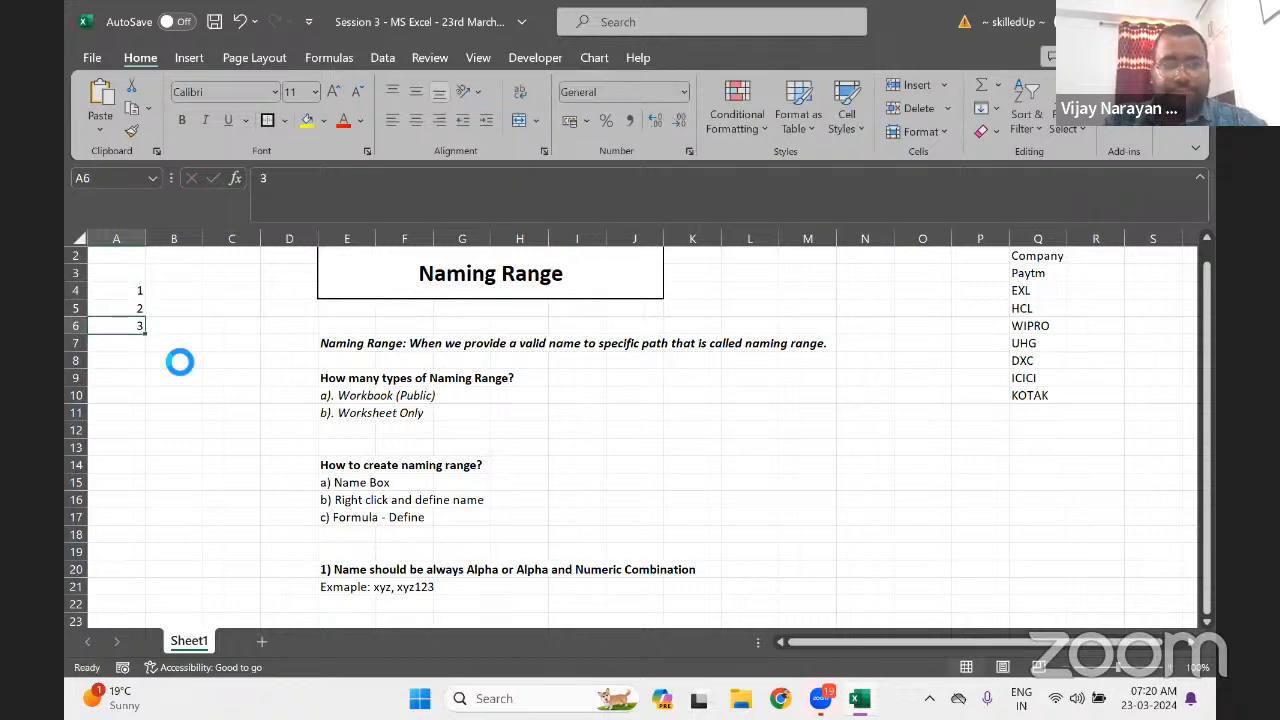
{"action": "key", "text": "Up"}
{"action": "key", "text": "Up"}
Select A4:A6 and try naming the range 123 in the Name Box
{"action": "key", "text": "shift+Down"}
{"action": "key", "text": "shift+Down"}
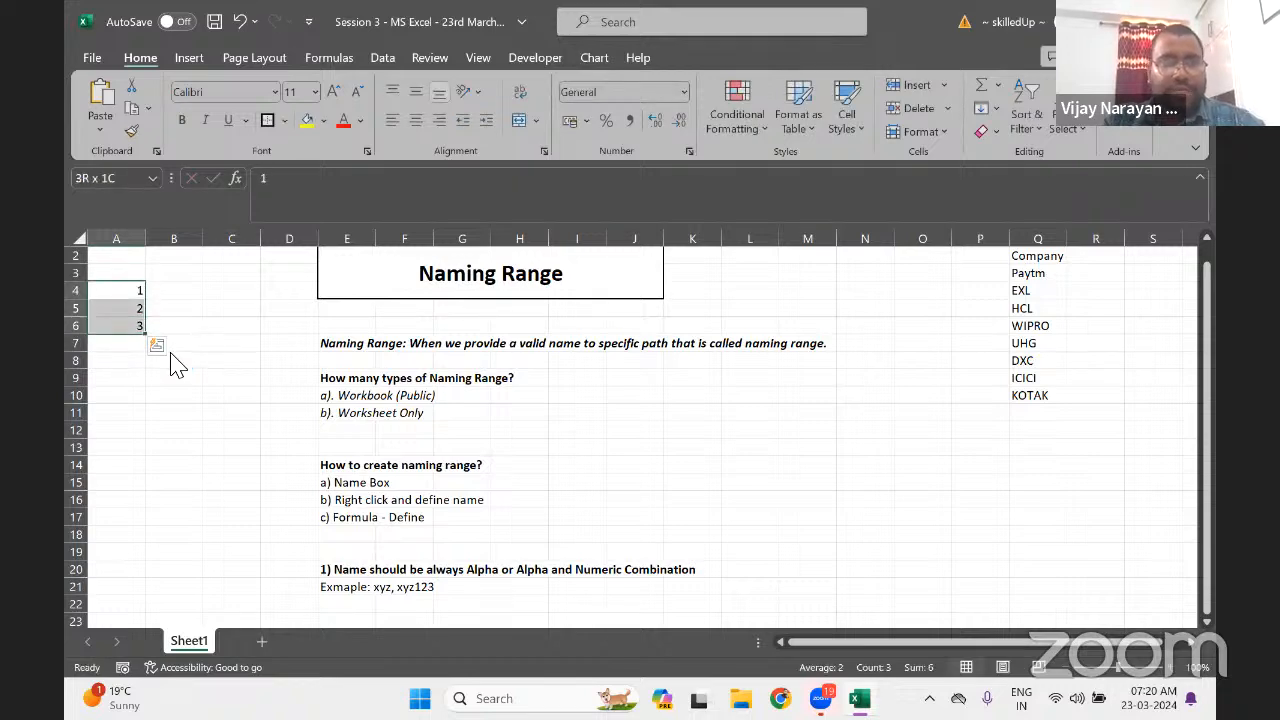
{"action": "left_click", "coordinate": [84, 178]}
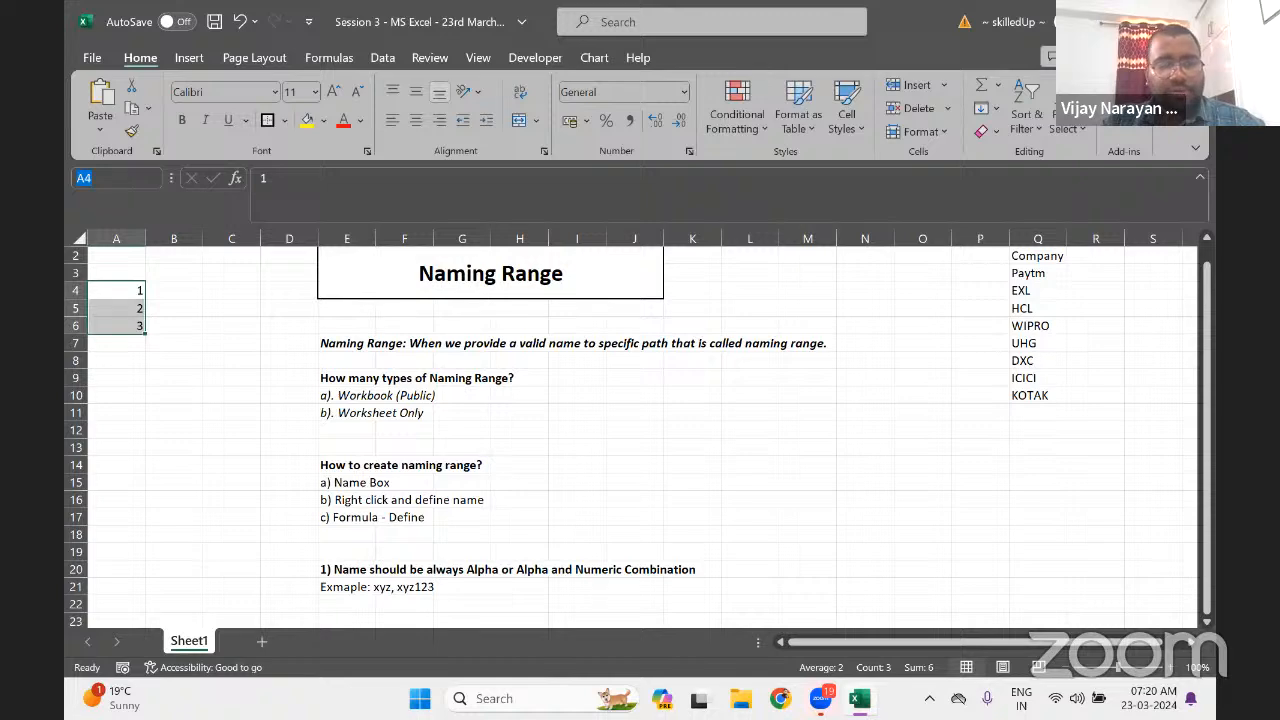
{"action": "type", "text": "123"}
{"action": "key", "text": "Return"}
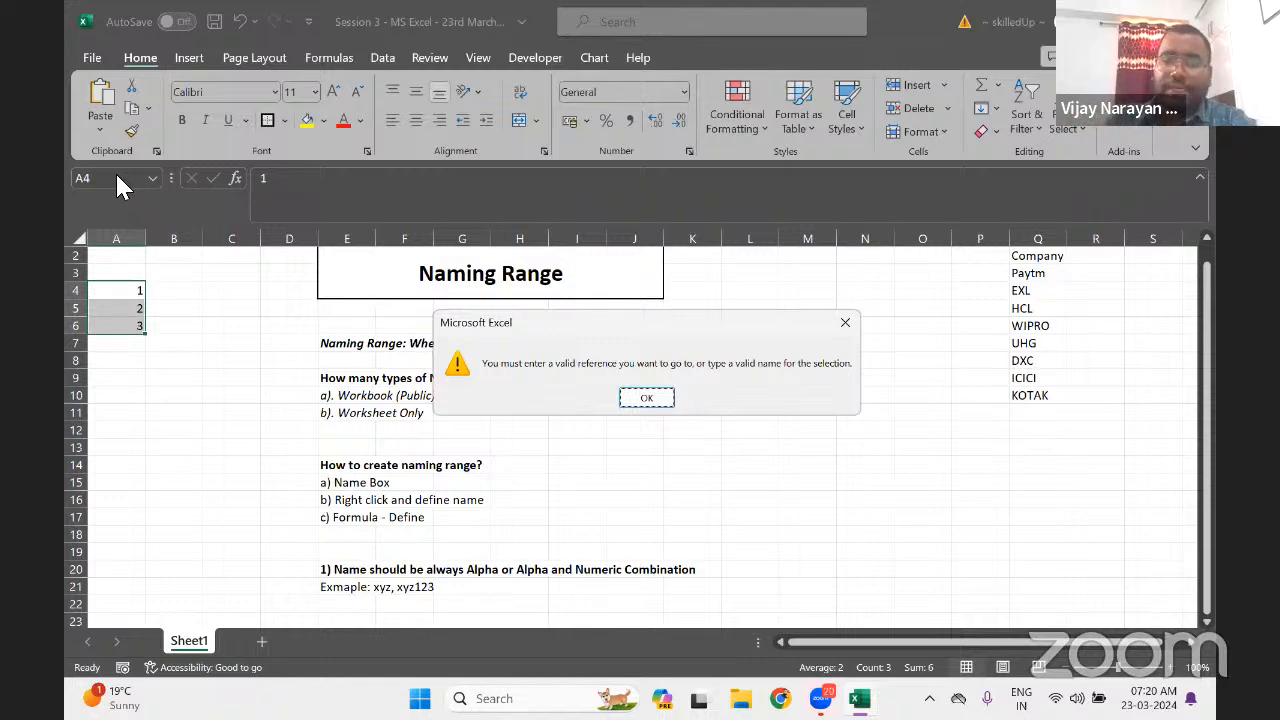
Dismiss the invalid-name warning and type 'Invalid: 123,' in E22
{"action": "left_click", "coordinate": [643, 399]}
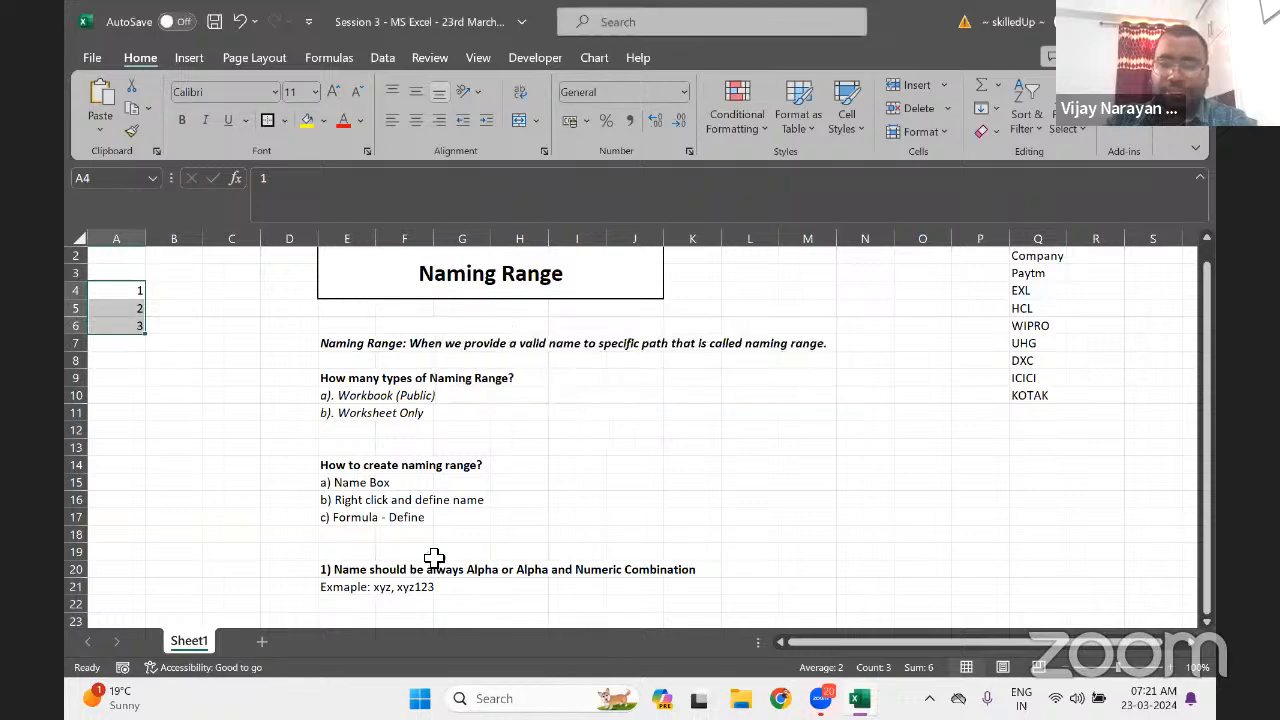
{"action": "left_click", "coordinate": [352, 604]}
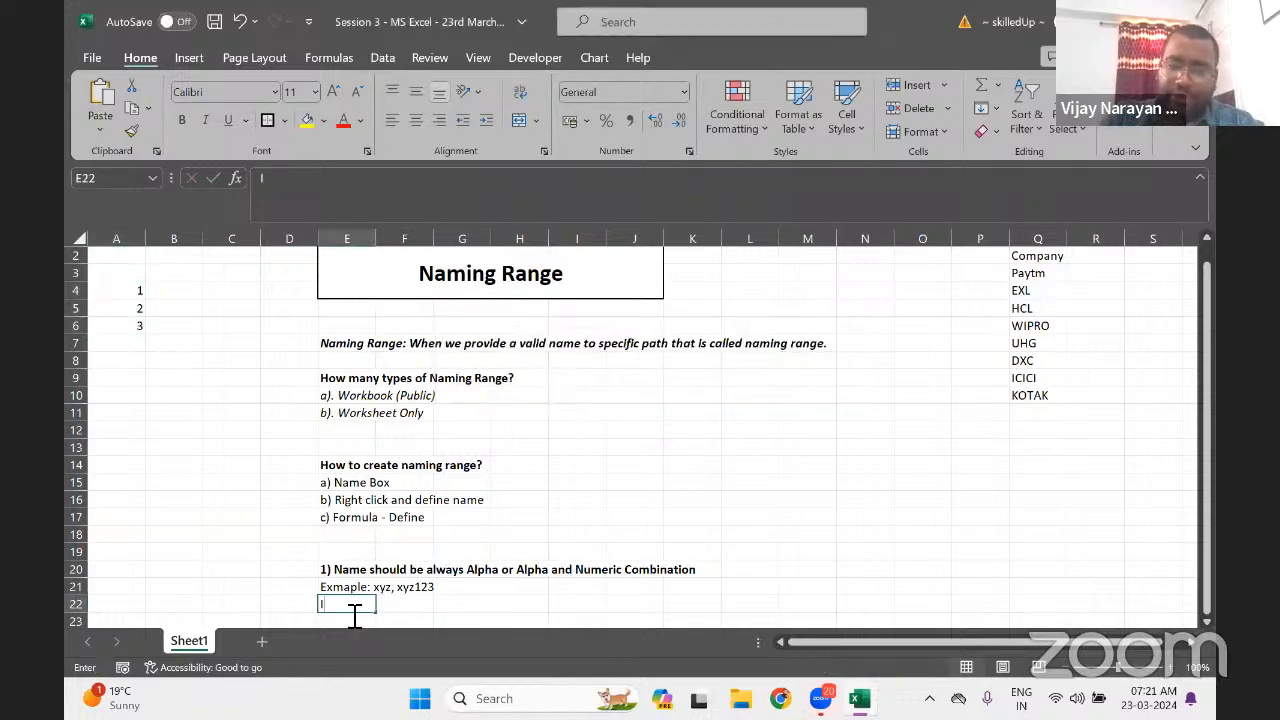
{"action": "type", "text": "Invalid"}
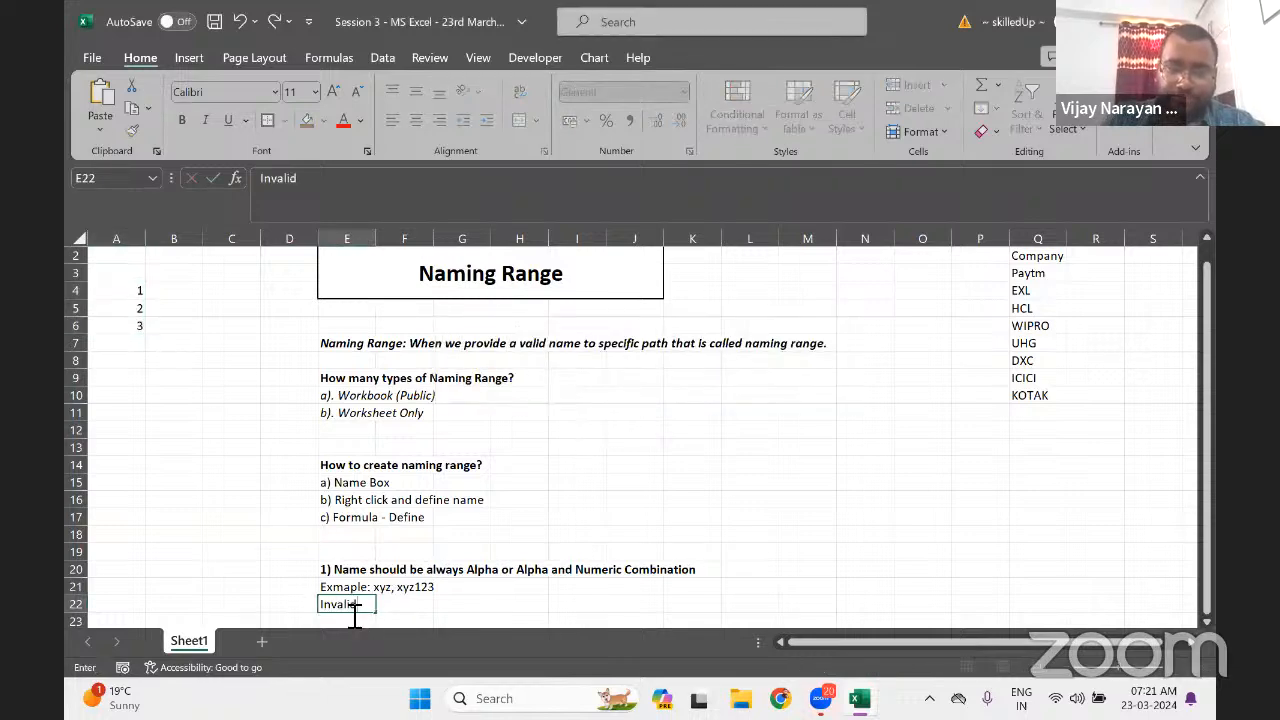
{"action": "type", "text": ": 123"}
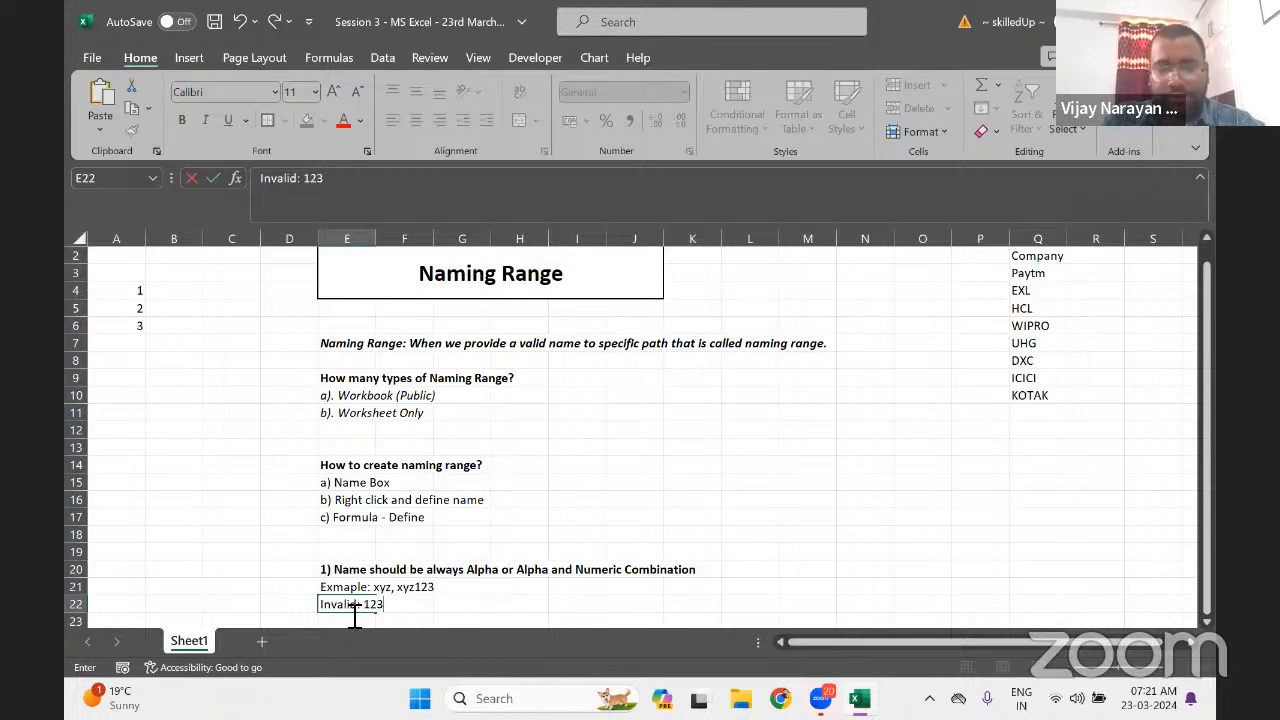
{"action": "type", "text": ","}
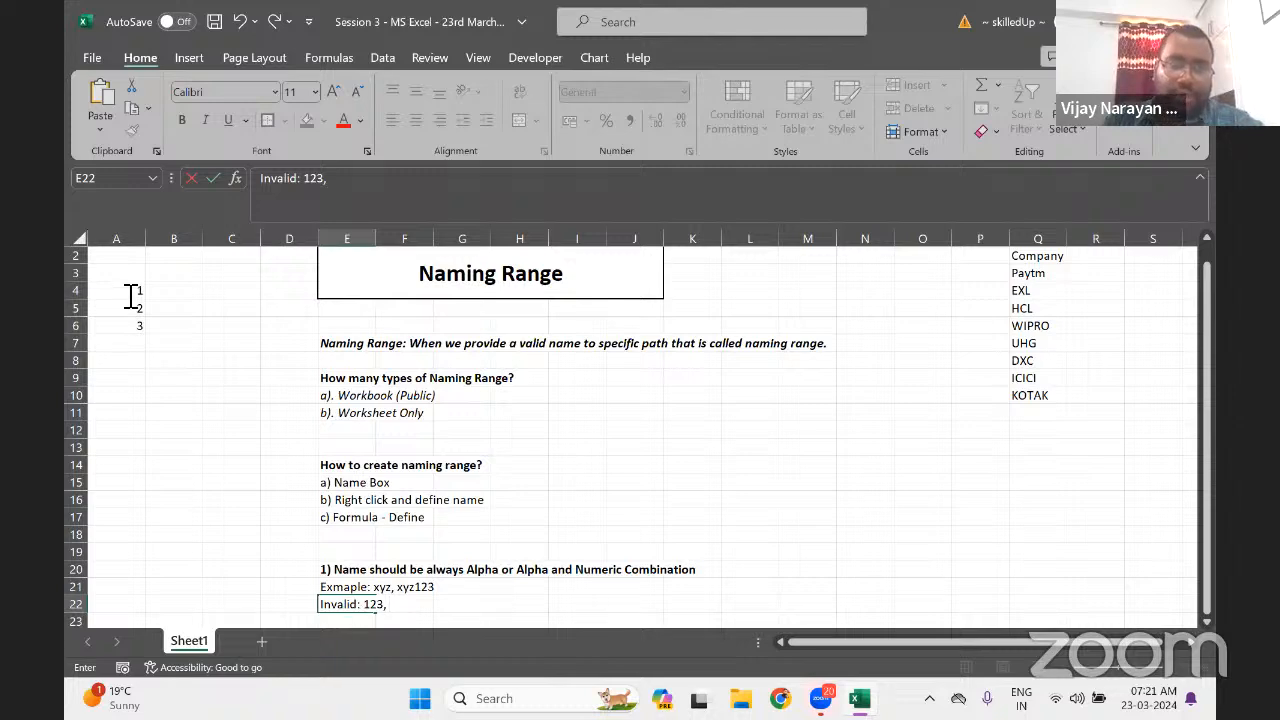
Select A4:A6 again and try the name 123xyz in the Name Box
{"action": "left_click_drag", "start_coordinate": [129, 290], "coordinate": [131, 326]}
{"action": "left_click", "coordinate": [124, 188]}
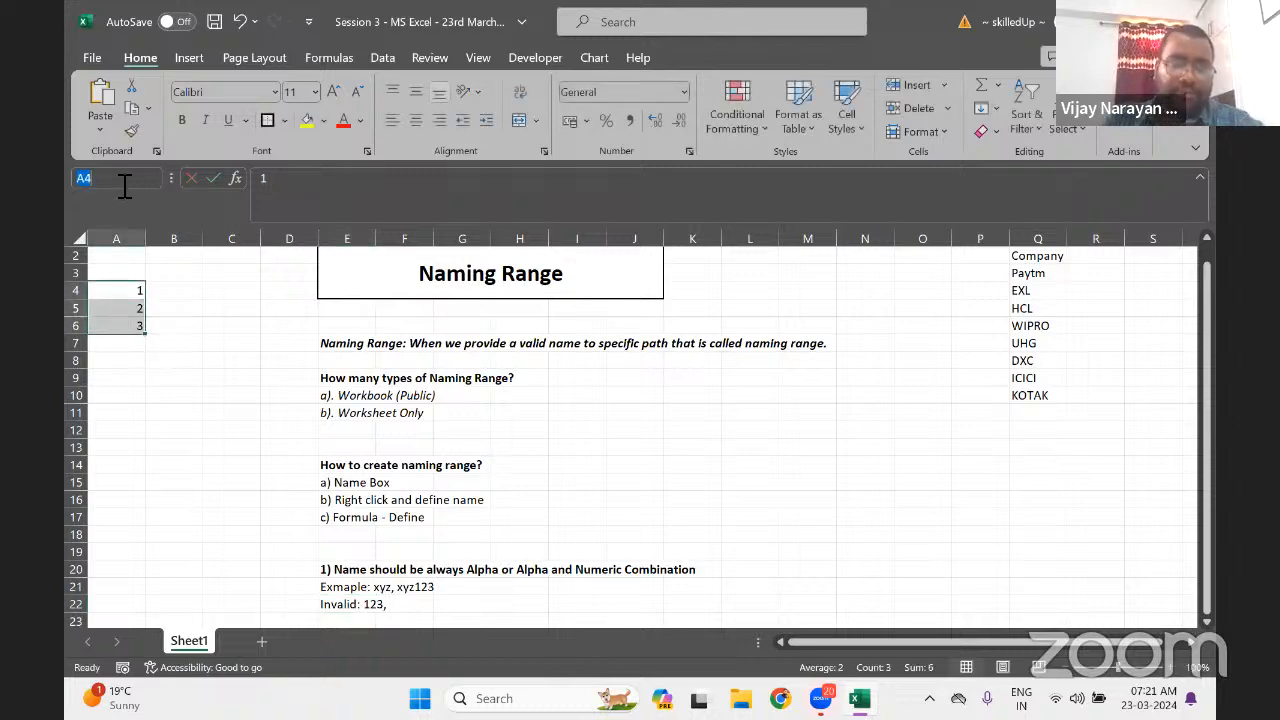
{"action": "type", "text": "1"}
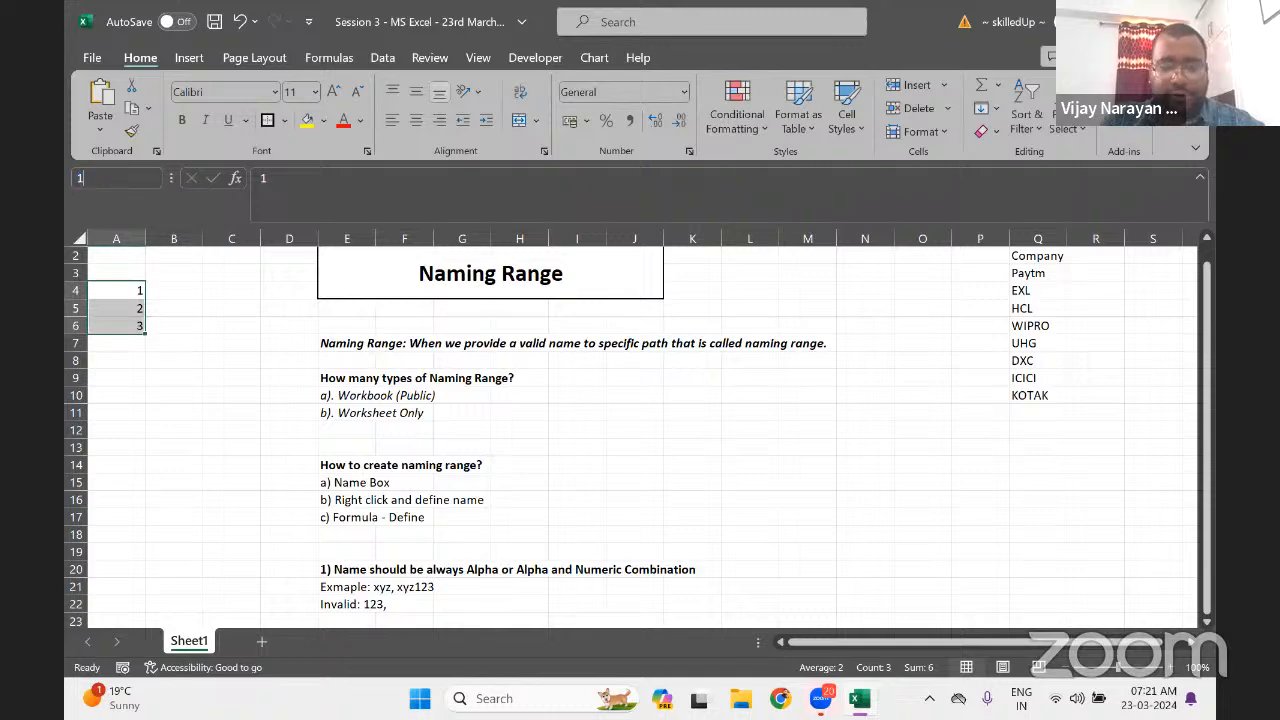
{"action": "type", "text": "23xyz"}
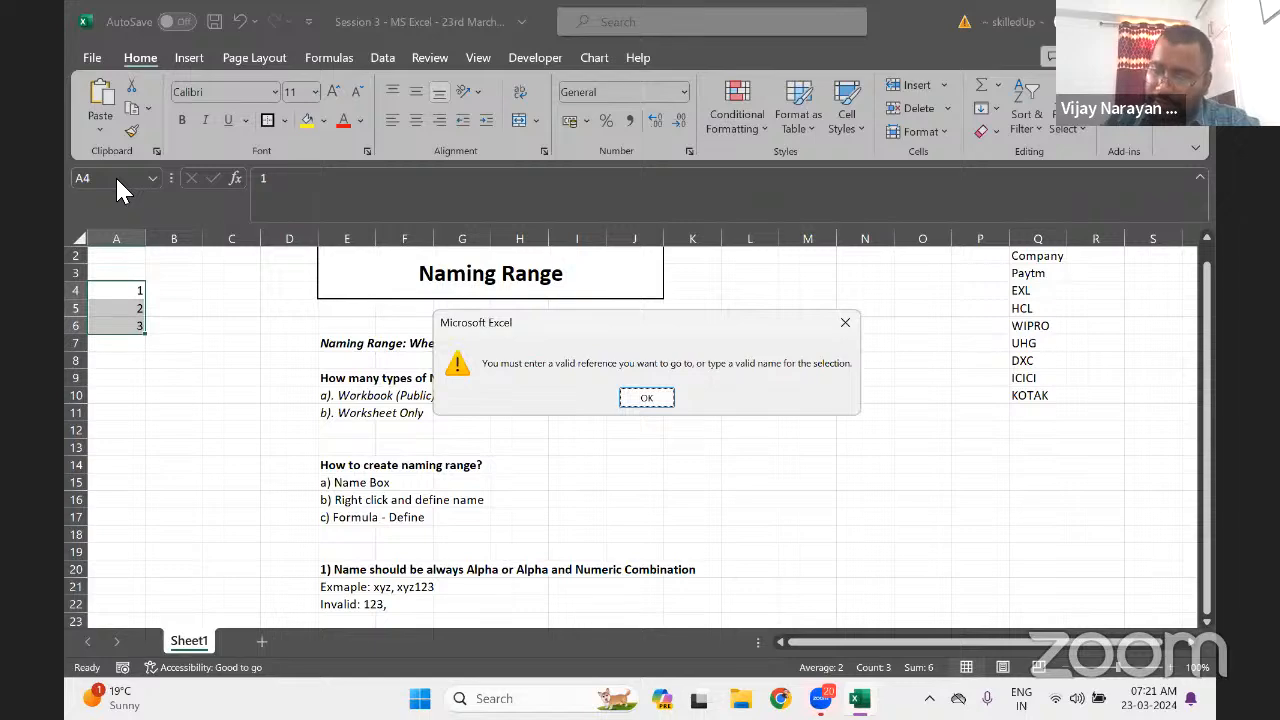
Close the warning and append 123xyz to the invalid examples in E22
{"action": "left_click", "coordinate": [843, 326]}
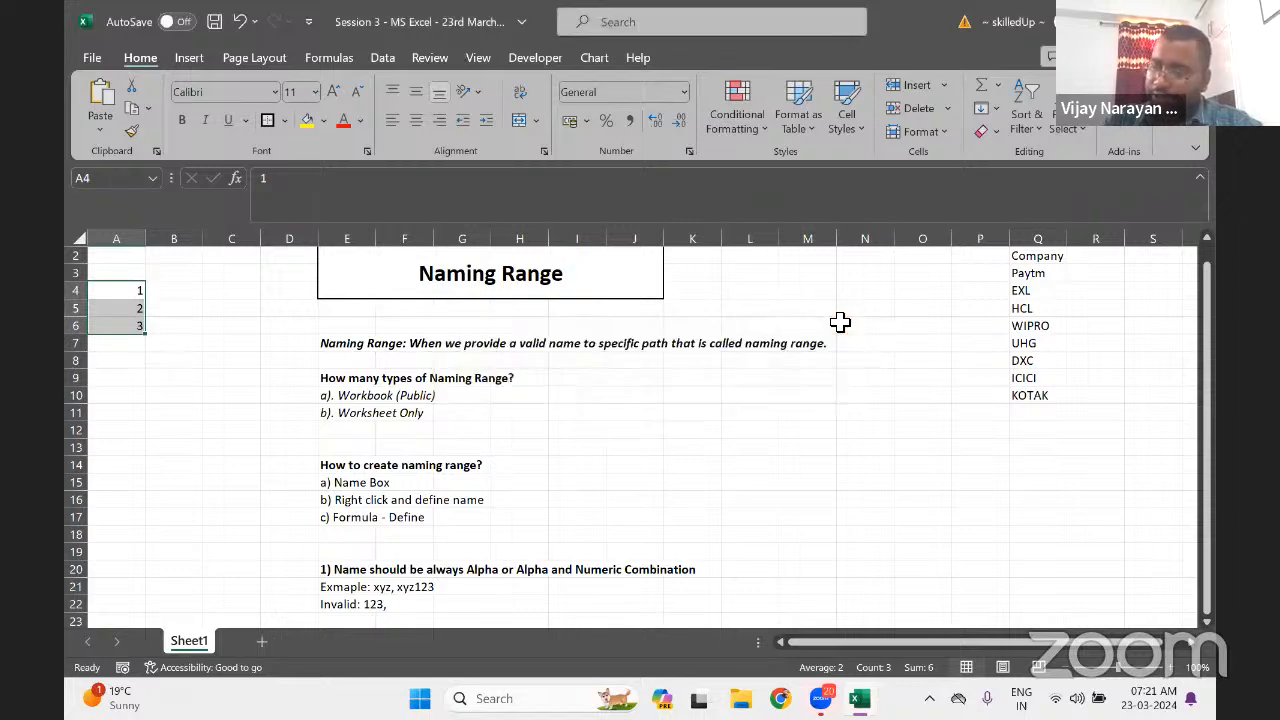
{"action": "left_click", "coordinate": [371, 607]}
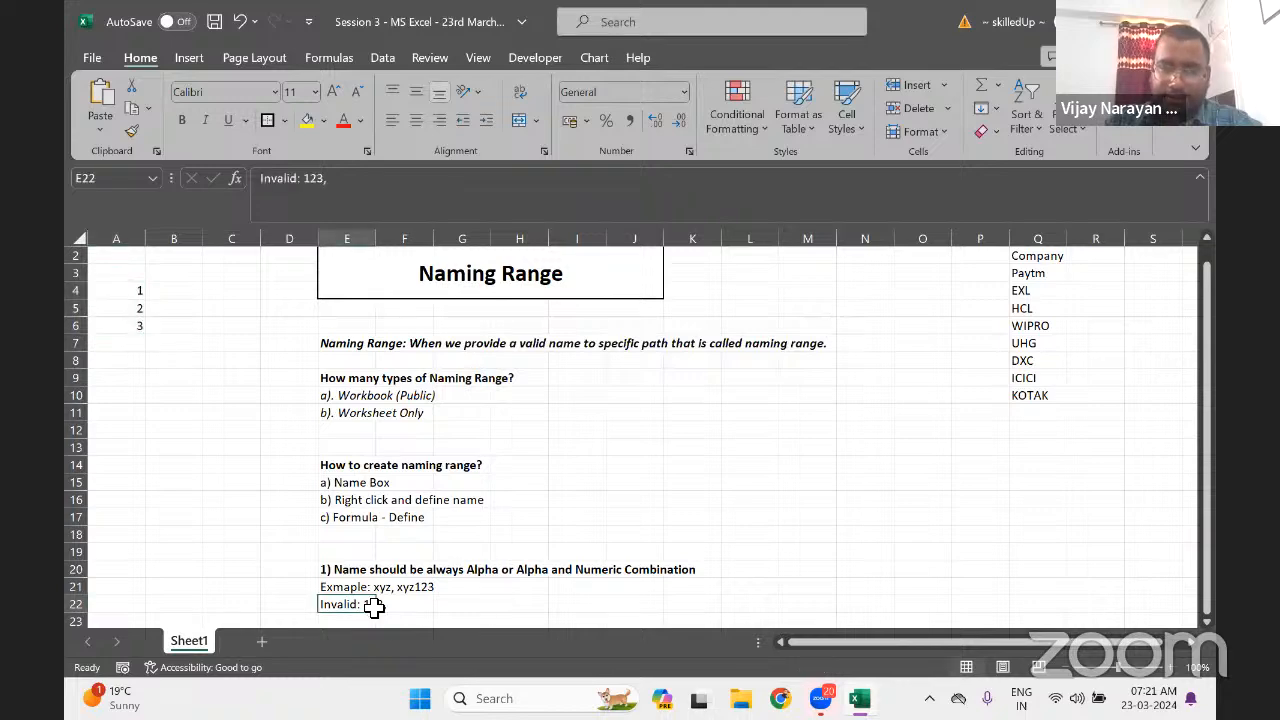
{"action": "left_click", "coordinate": [410, 606]}
{"action": "key", "text": "Left"}
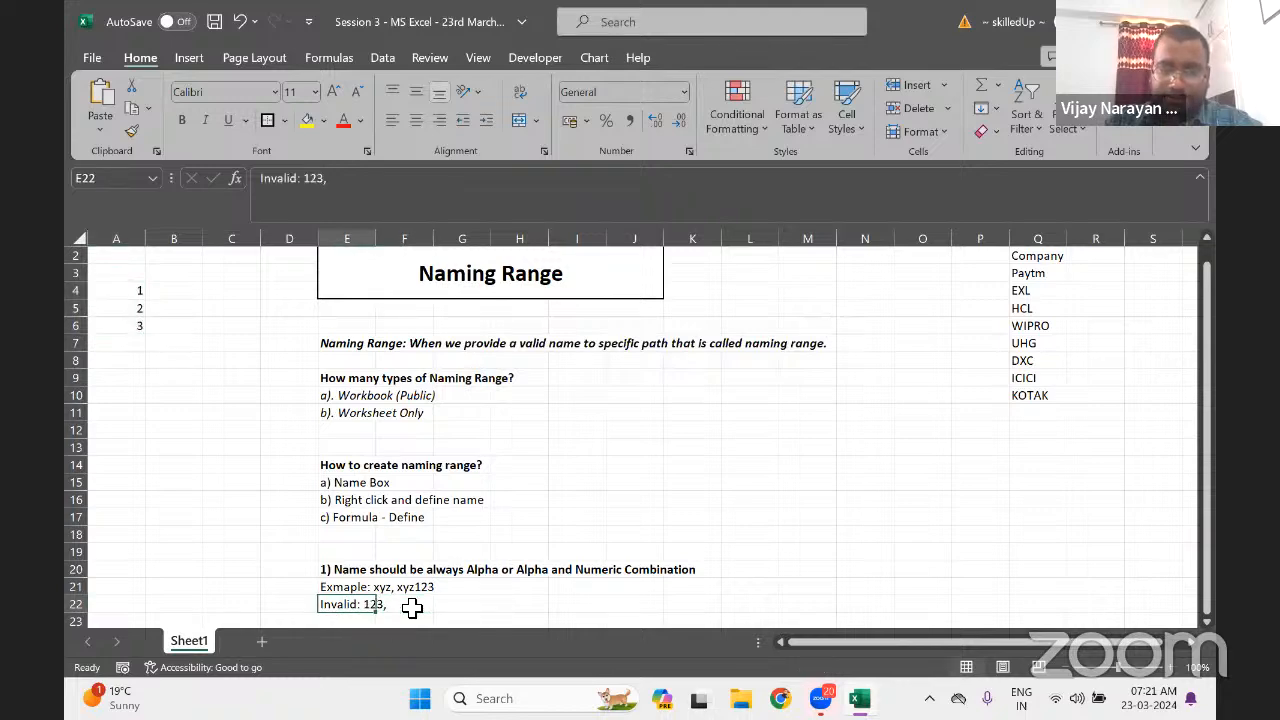
{"action": "double_click", "coordinate": [347, 610]}
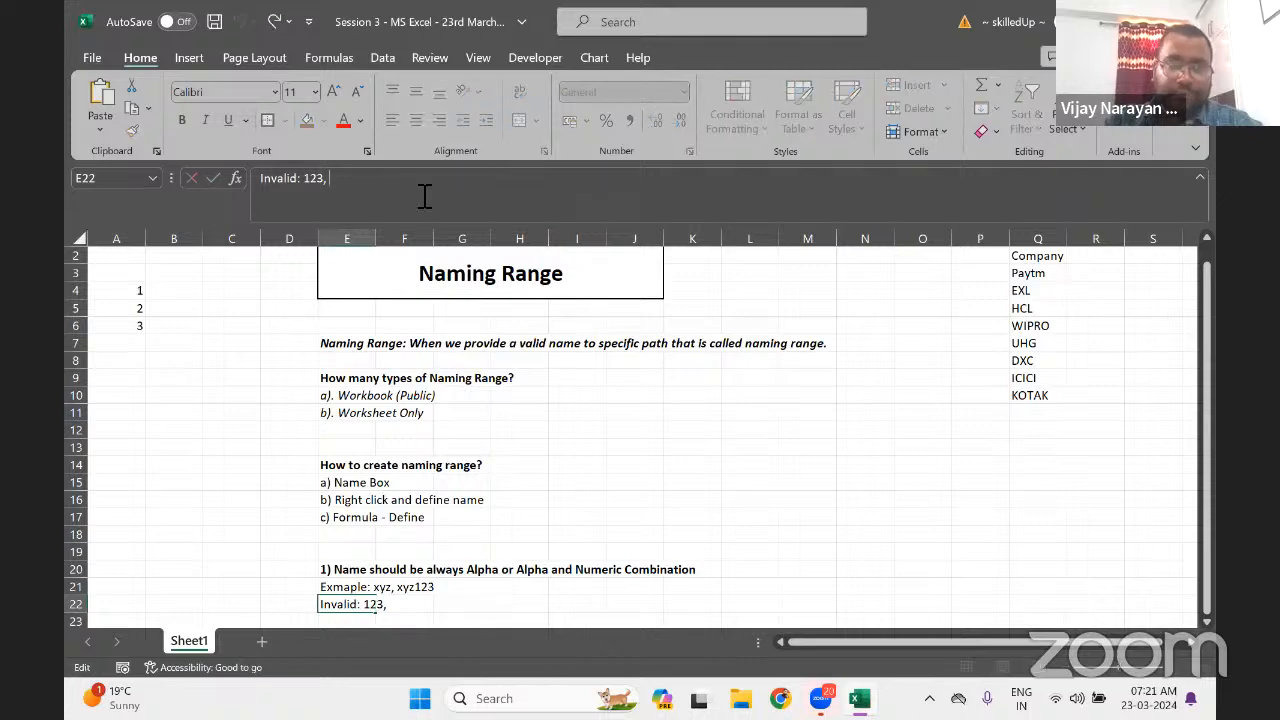
{"action": "type", "text": "123"}
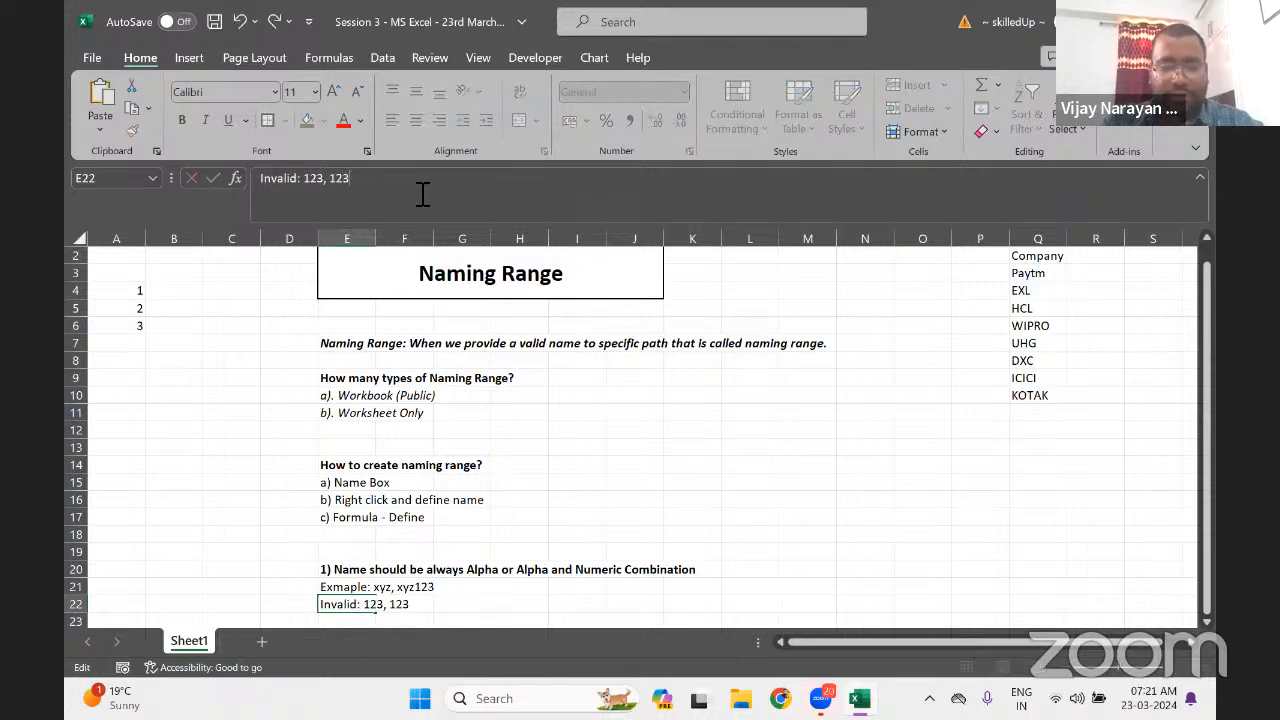
{"action": "type", "text": "xyz"}
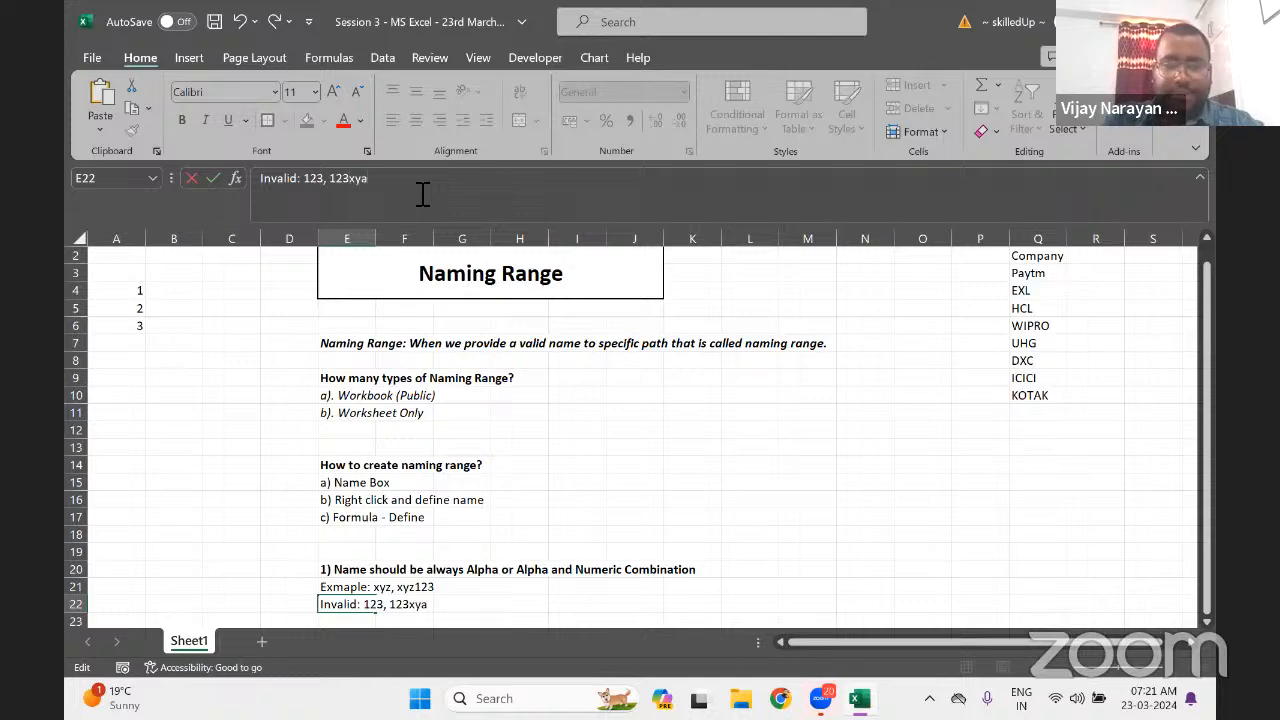
{"action": "key", "text": "BackSpace"}
{"action": "type", "text": "z"}
{"action": "key", "text": "Return"}
{"action": "key", "text": "Up"}
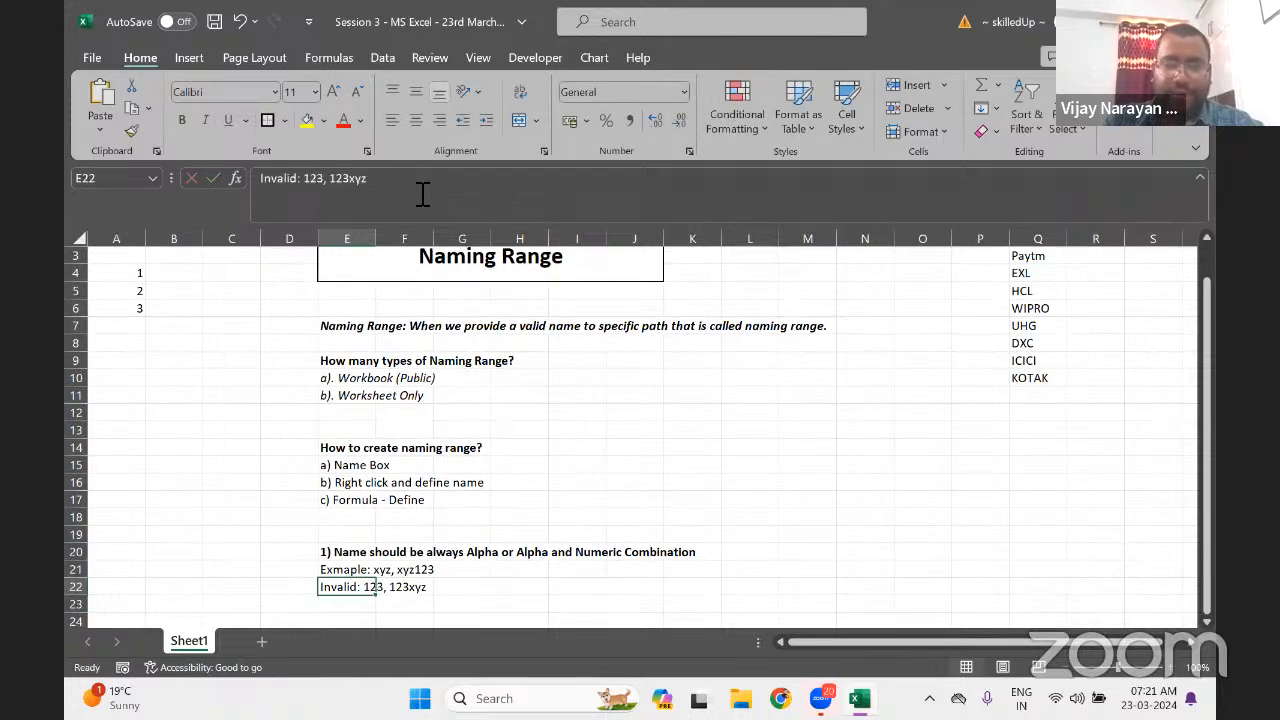
Try an e-mail address as the name for A4:A6 and dismiss the resulting error
{"action": "left_click_drag", "start_coordinate": [132, 272], "coordinate": [132, 308]}
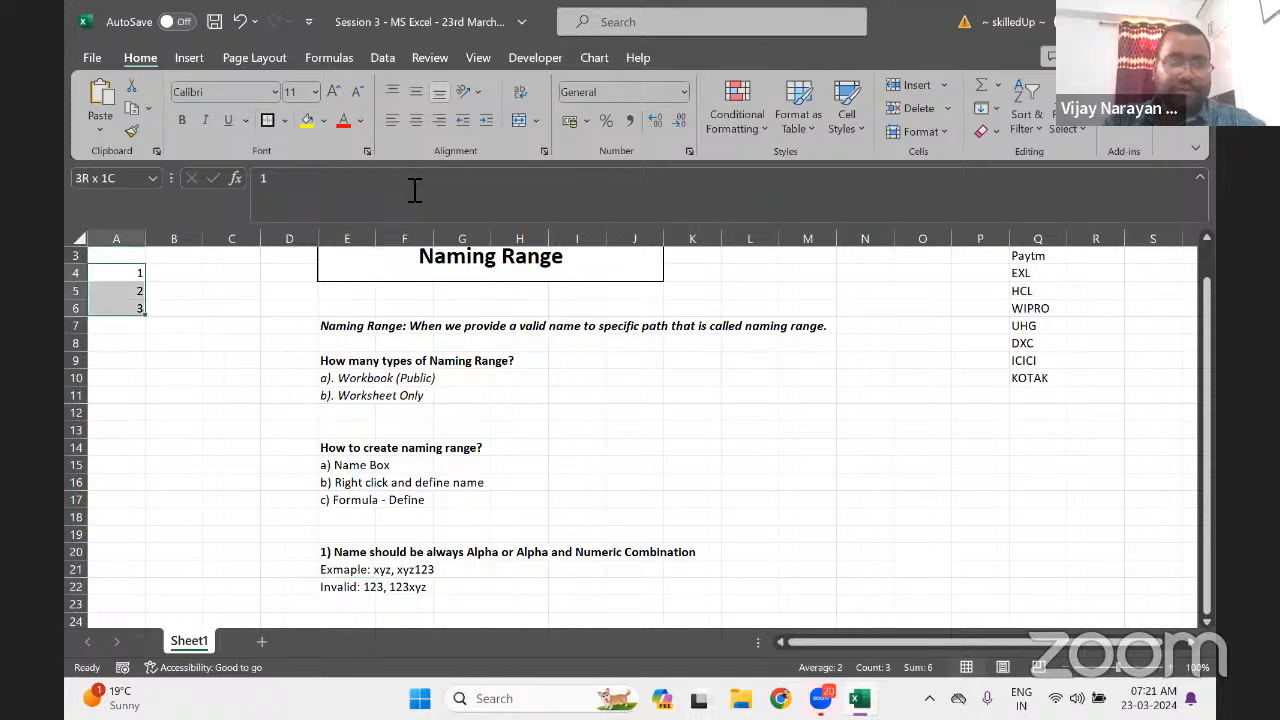
{"action": "left_click", "coordinate": [110, 178]}
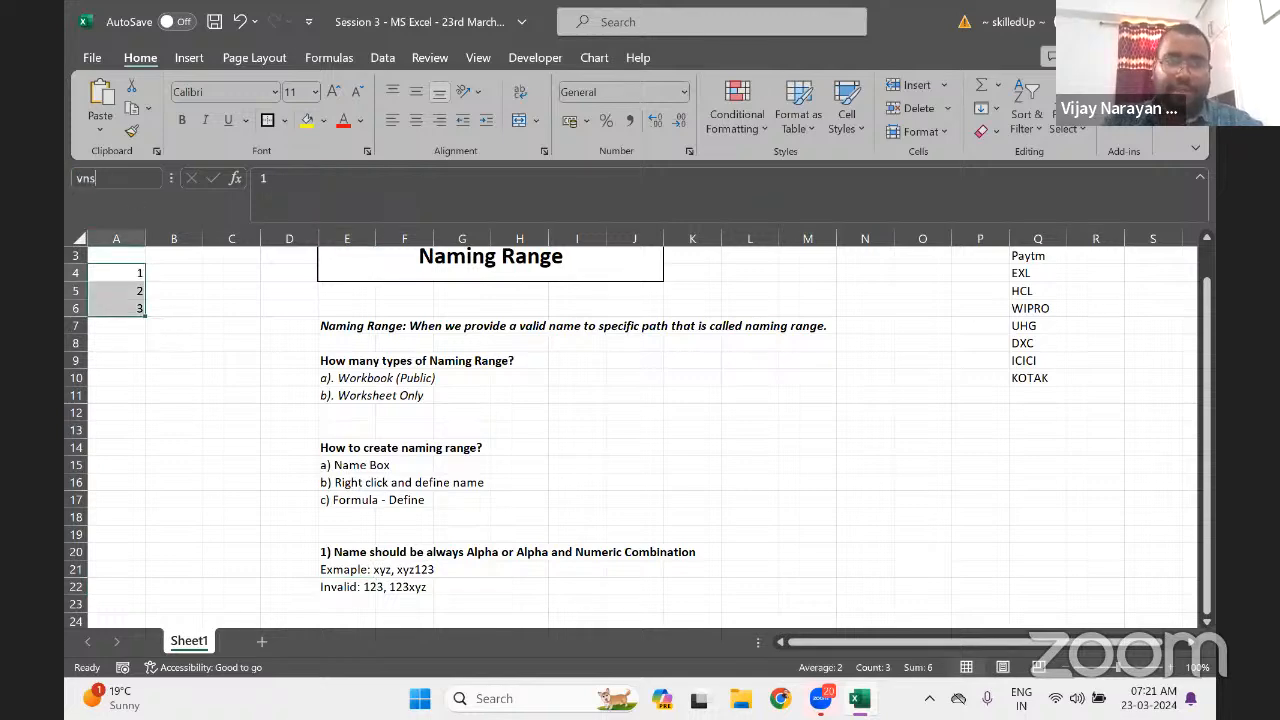
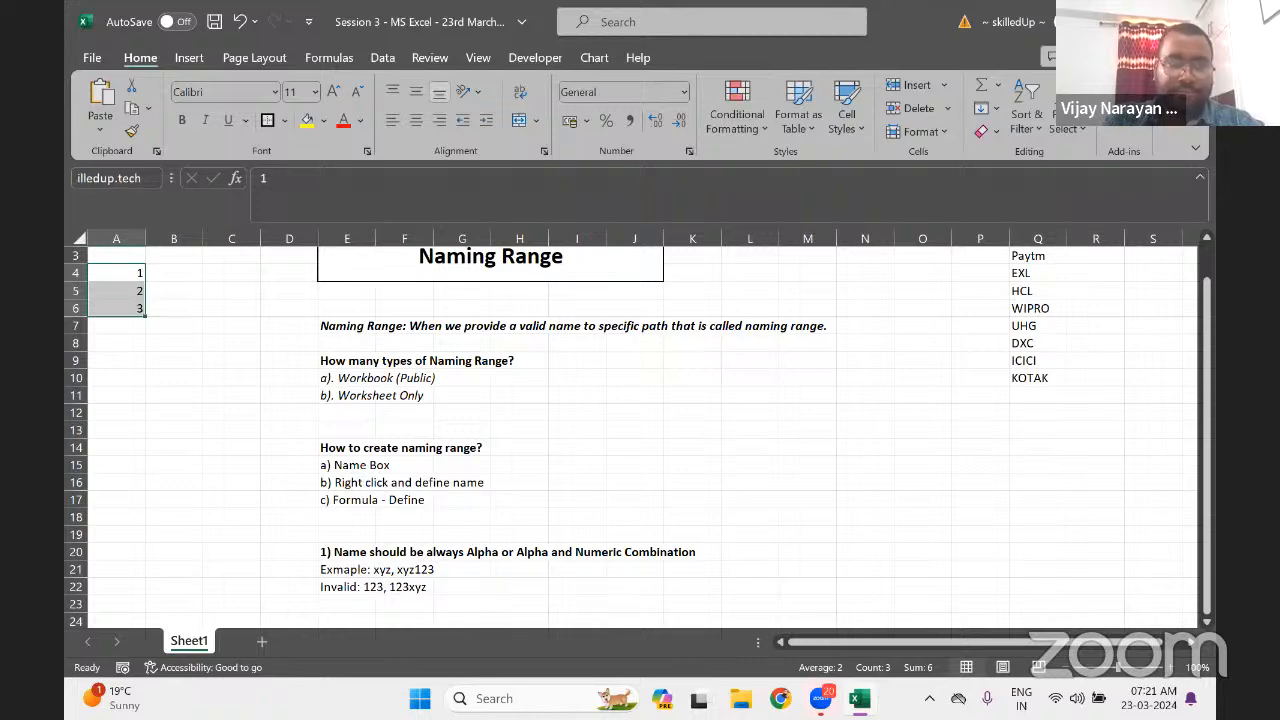
{"action": "key", "text": "Return"}
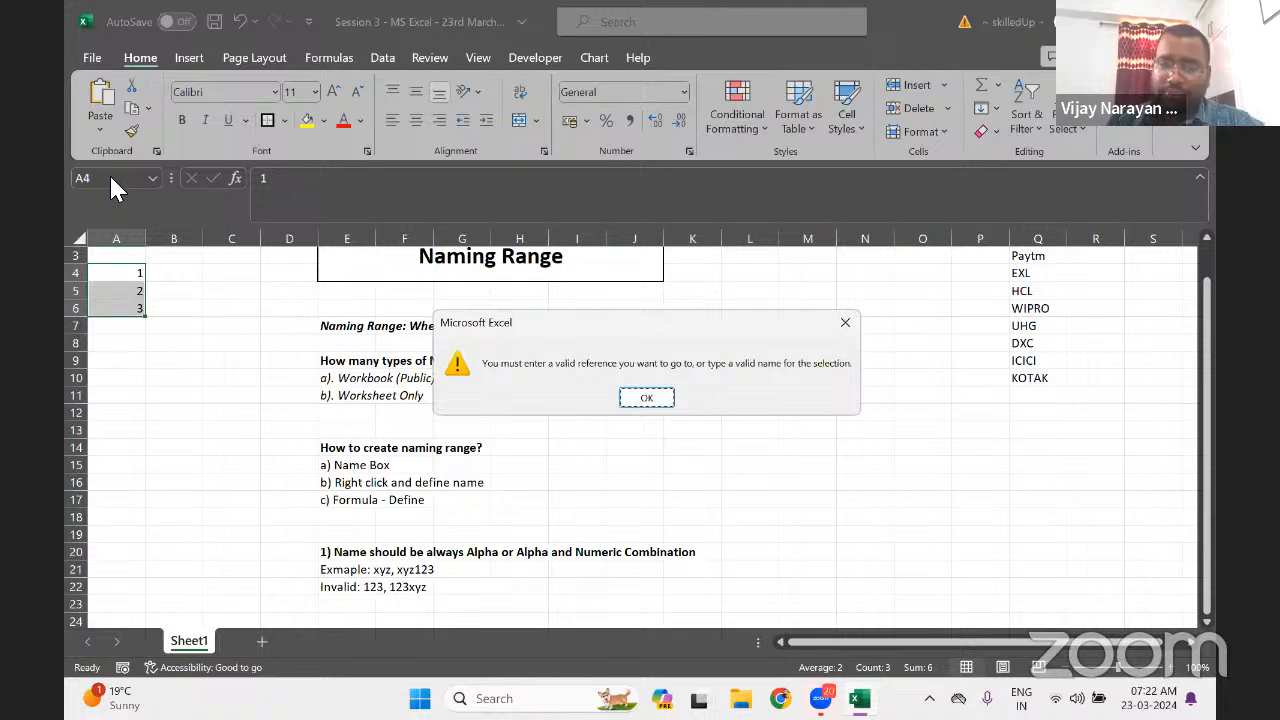
{"action": "key", "text": "Return"}
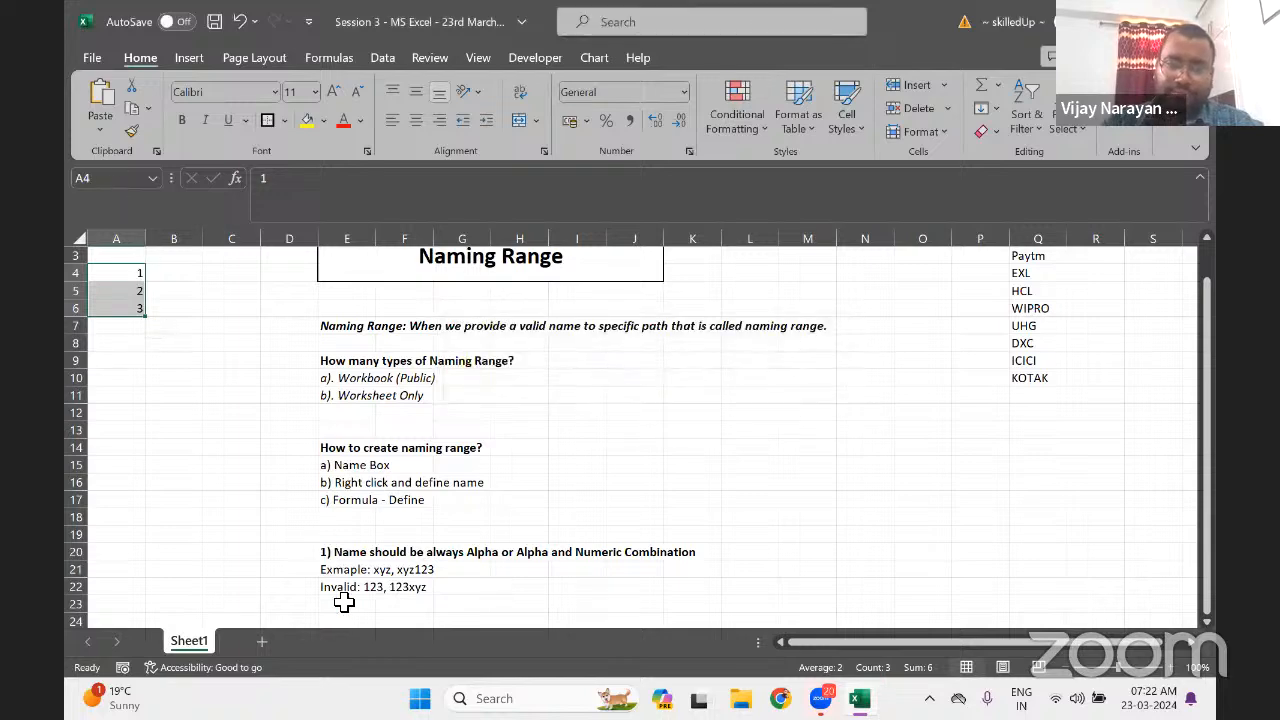
{"action": "left_click", "coordinate": [354, 599]}
{"action": "left_click", "coordinate": [355, 589]}
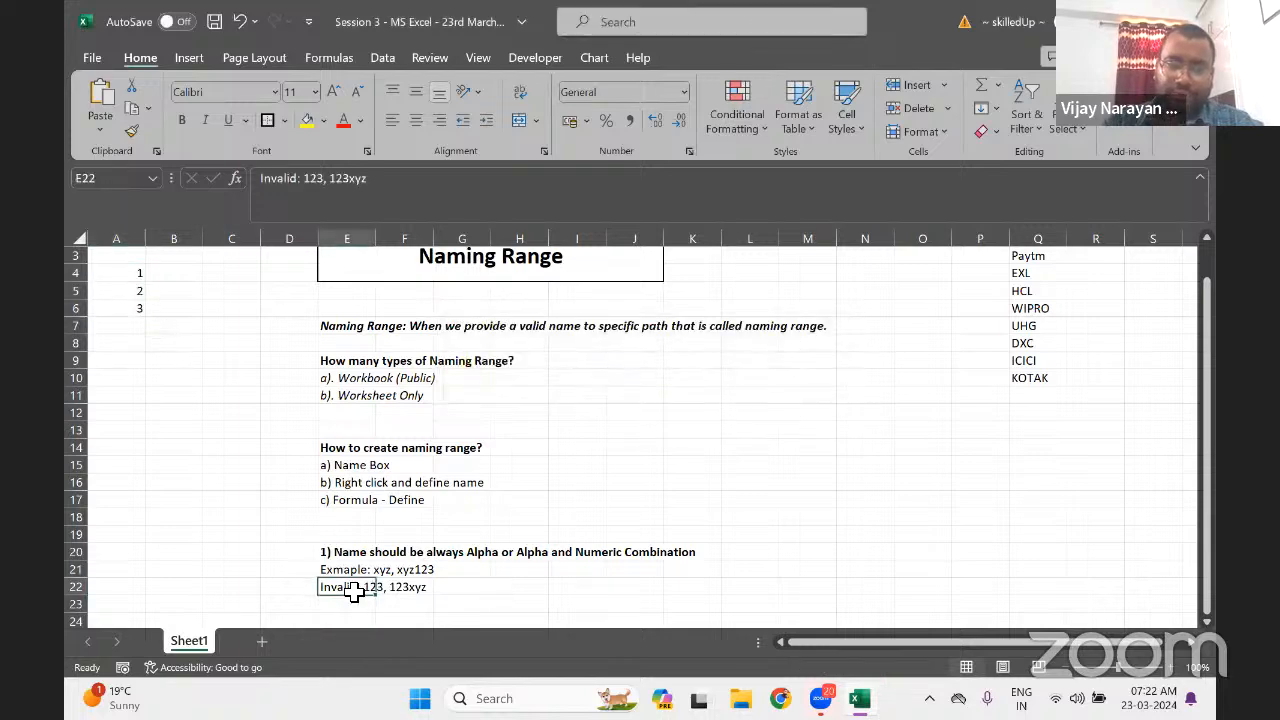
{"action": "key", "text": "F2"}
{"action": "type", "text": ","}
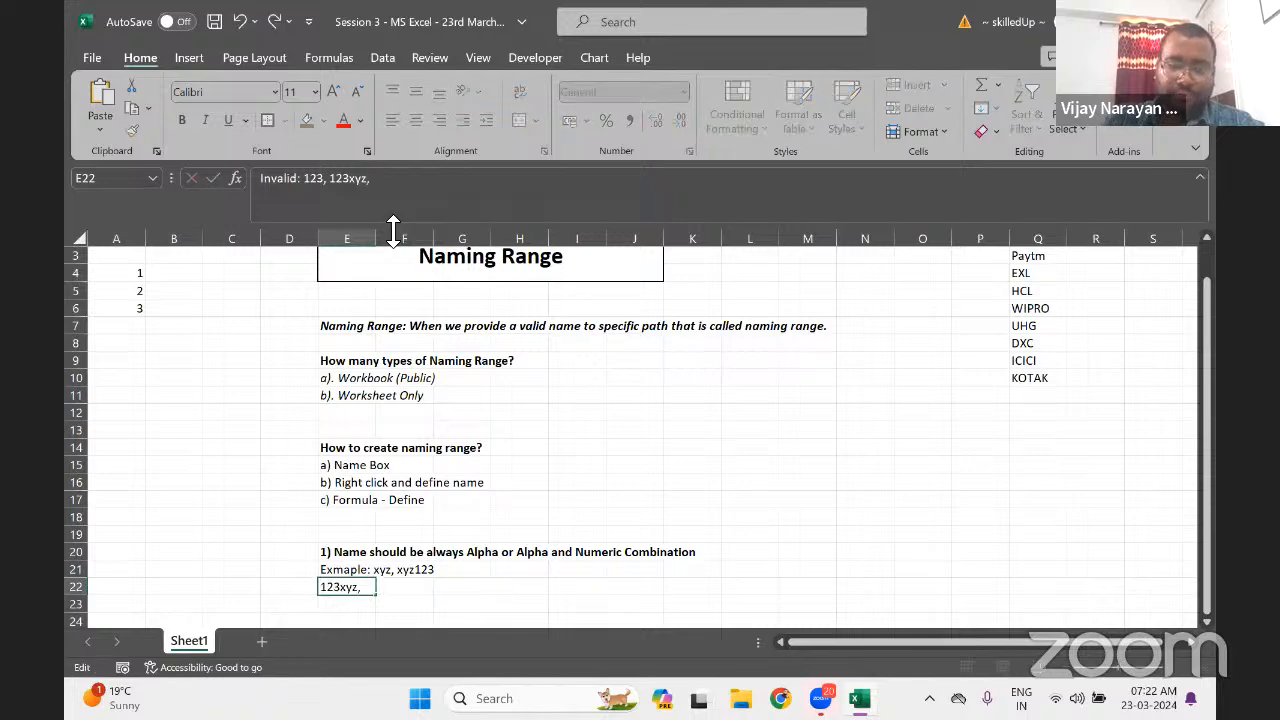
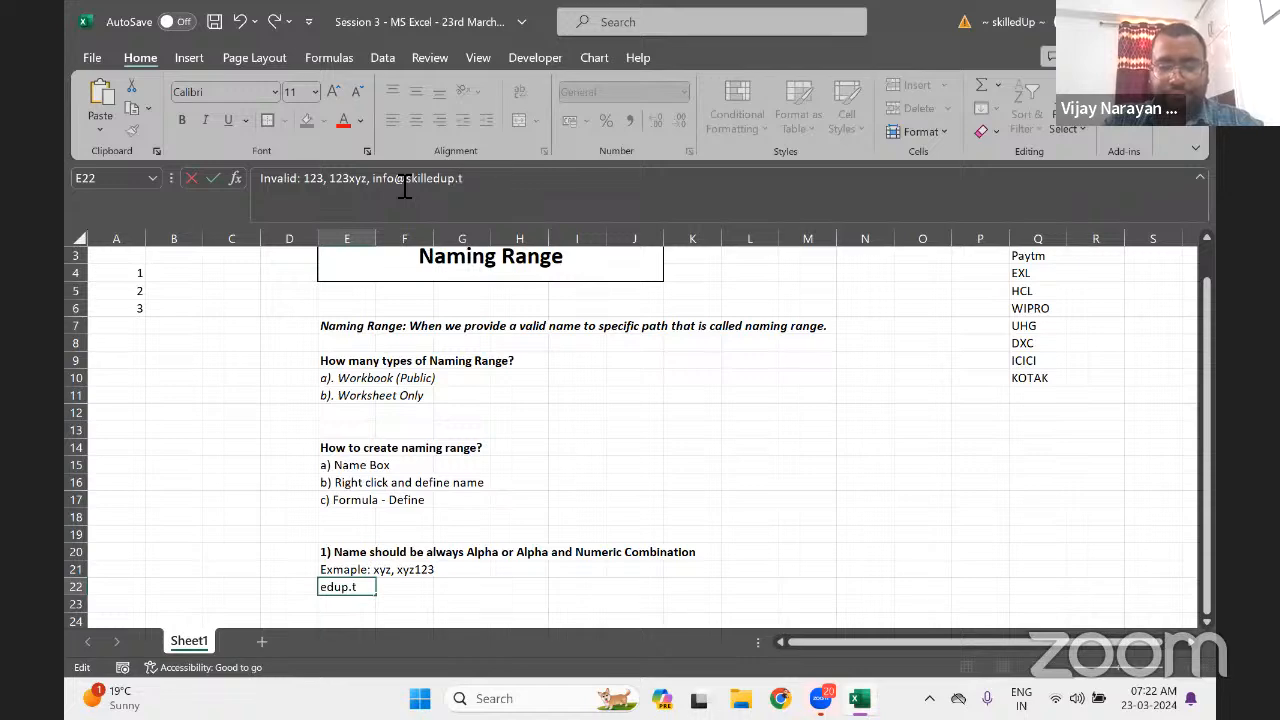
{"action": "key", "text": "Return"}
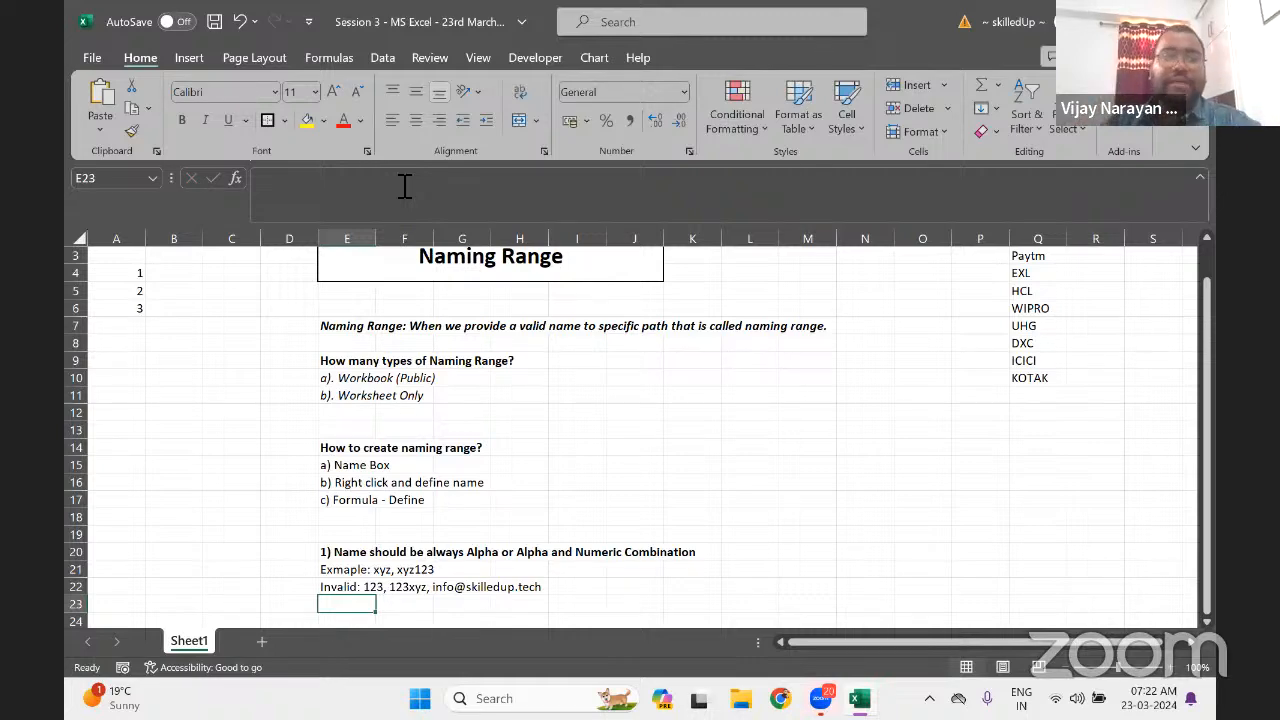
{"action": "key", "text": "alt+F3"}
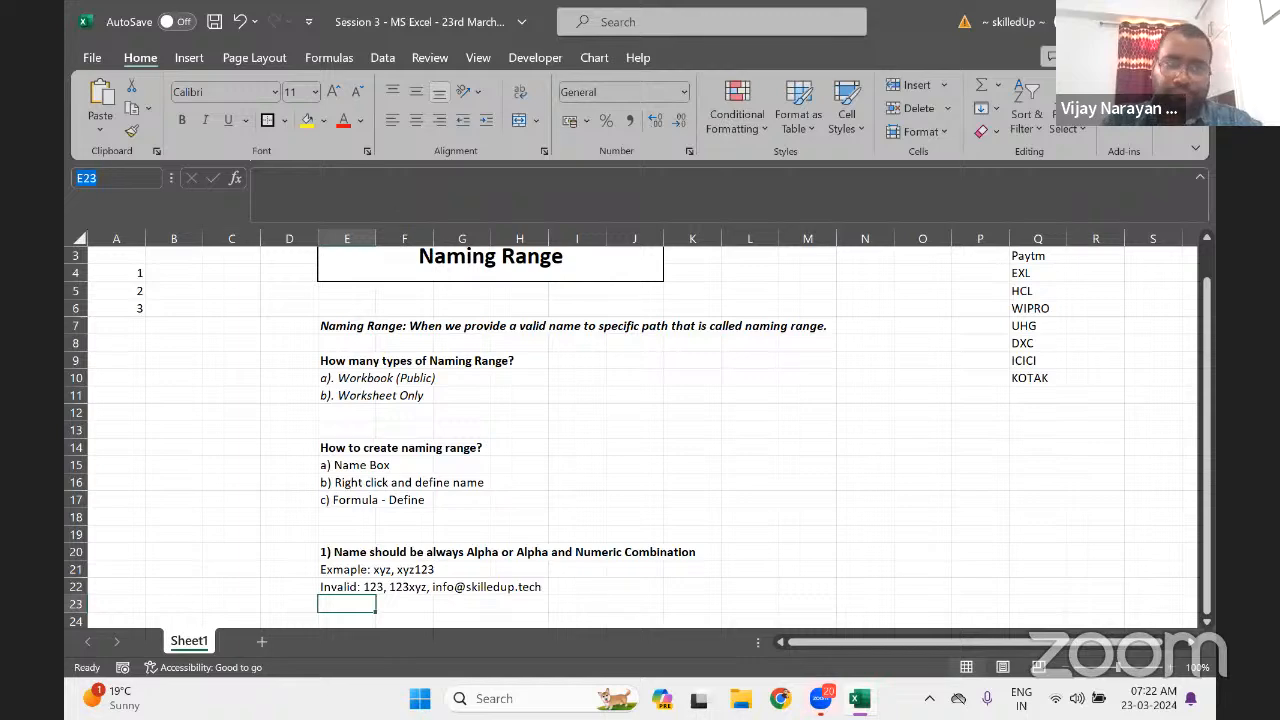
{"action": "type", "text": "test"}
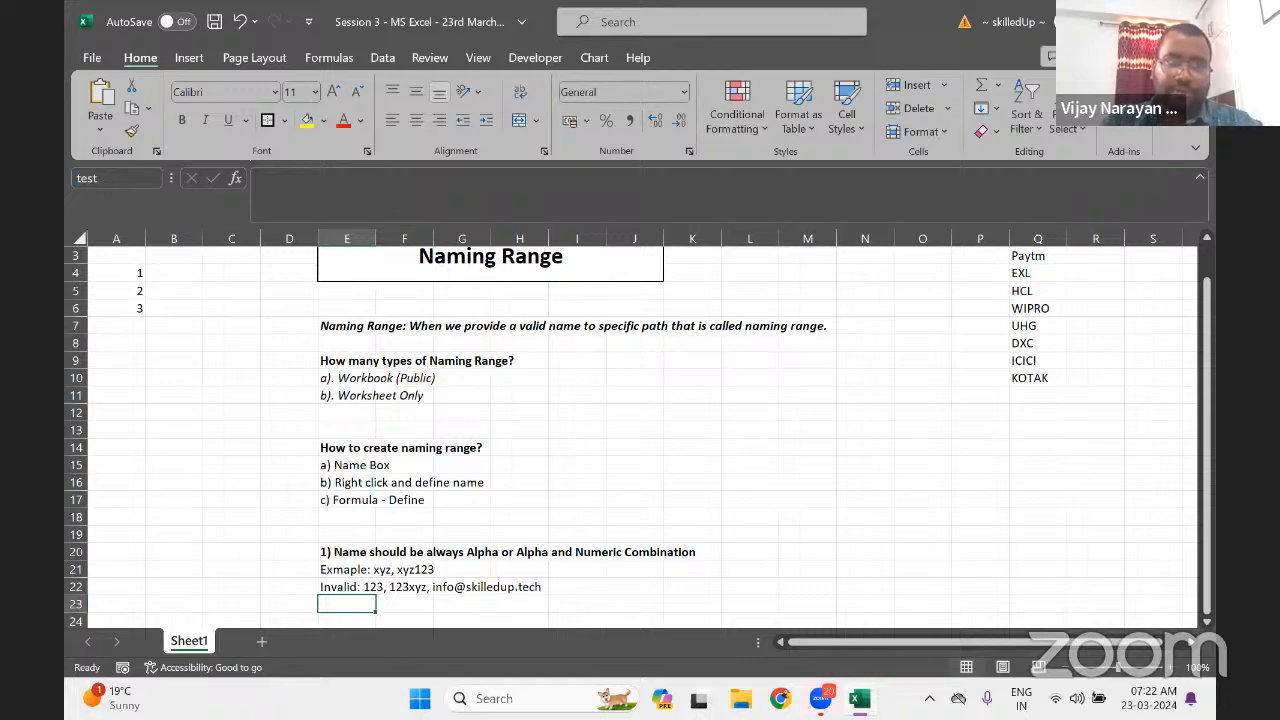
{"action": "type", "text": " tes"}
{"action": "key", "text": "Return"}
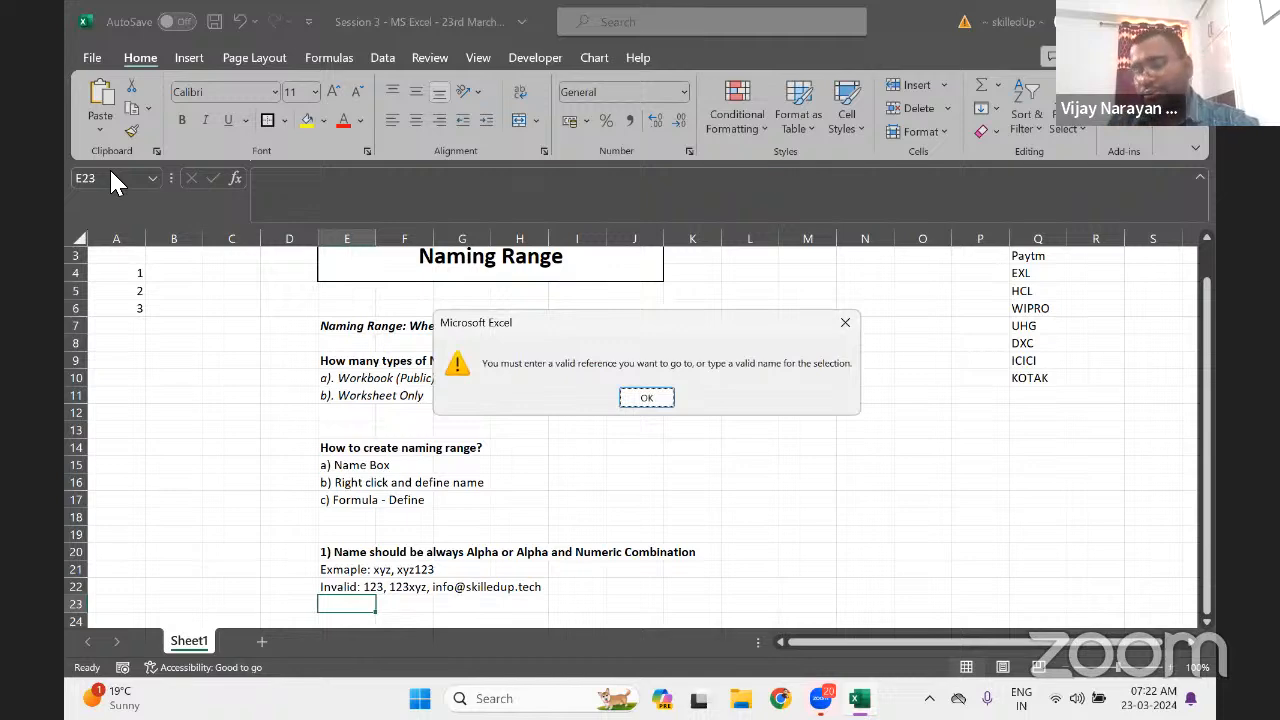
{"action": "key", "text": "Return"}
Append ', test test' to the invalid naming examples in E22
{"action": "key", "text": "Up"}
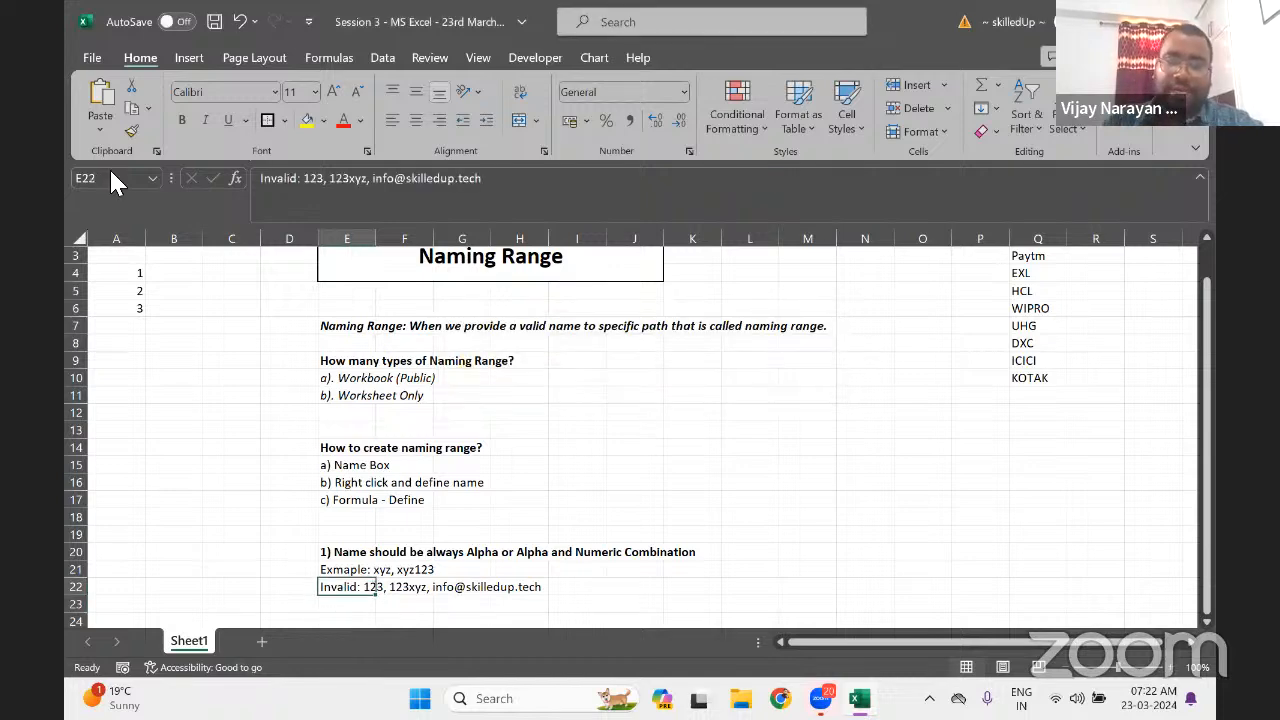
{"action": "left_click", "coordinate": [520, 188]}
{"action": "type", "text": ","}
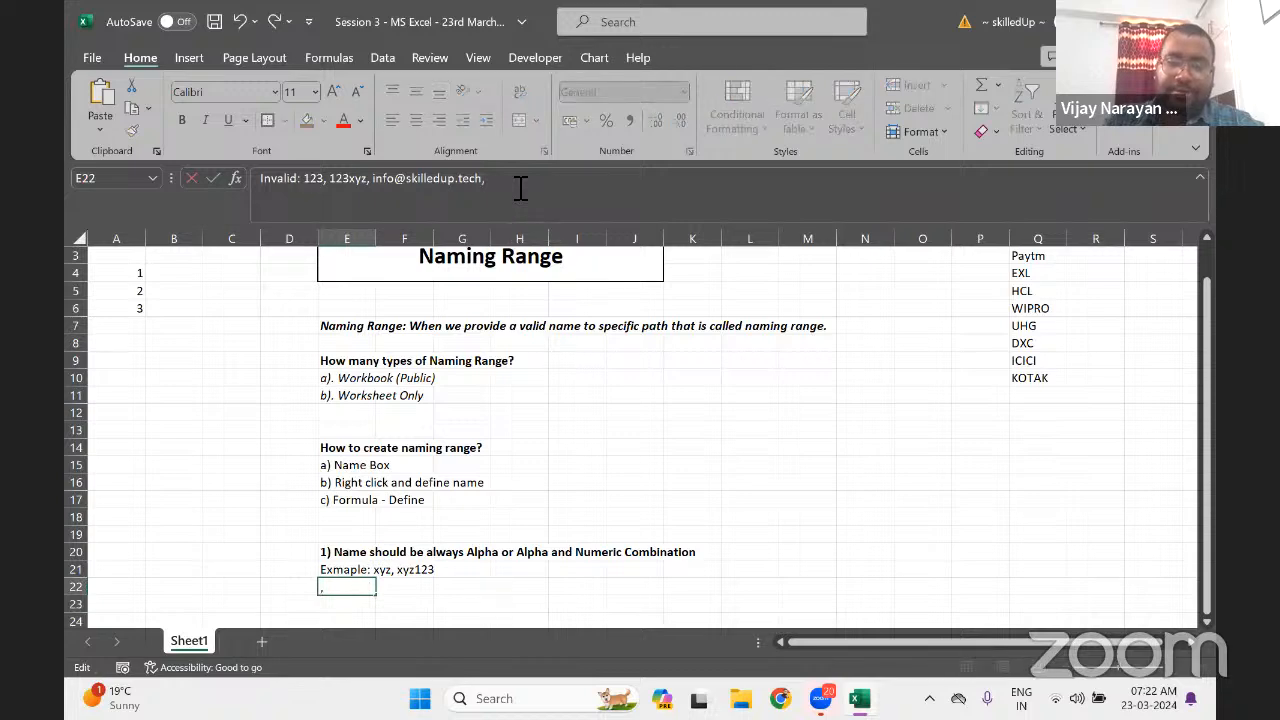
{"action": "type", "text": " test"}
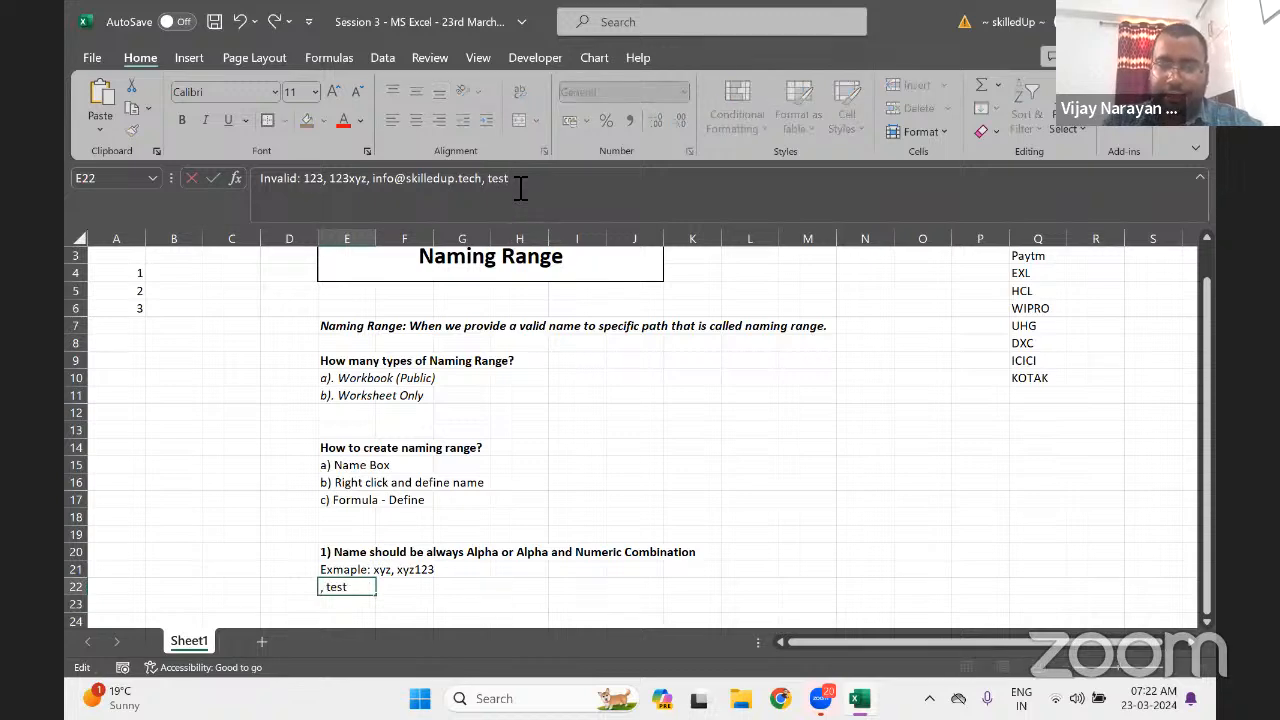
{"action": "type", "text": " test"}
{"action": "key", "text": "Return"}
{"action": "key", "text": "Up"}
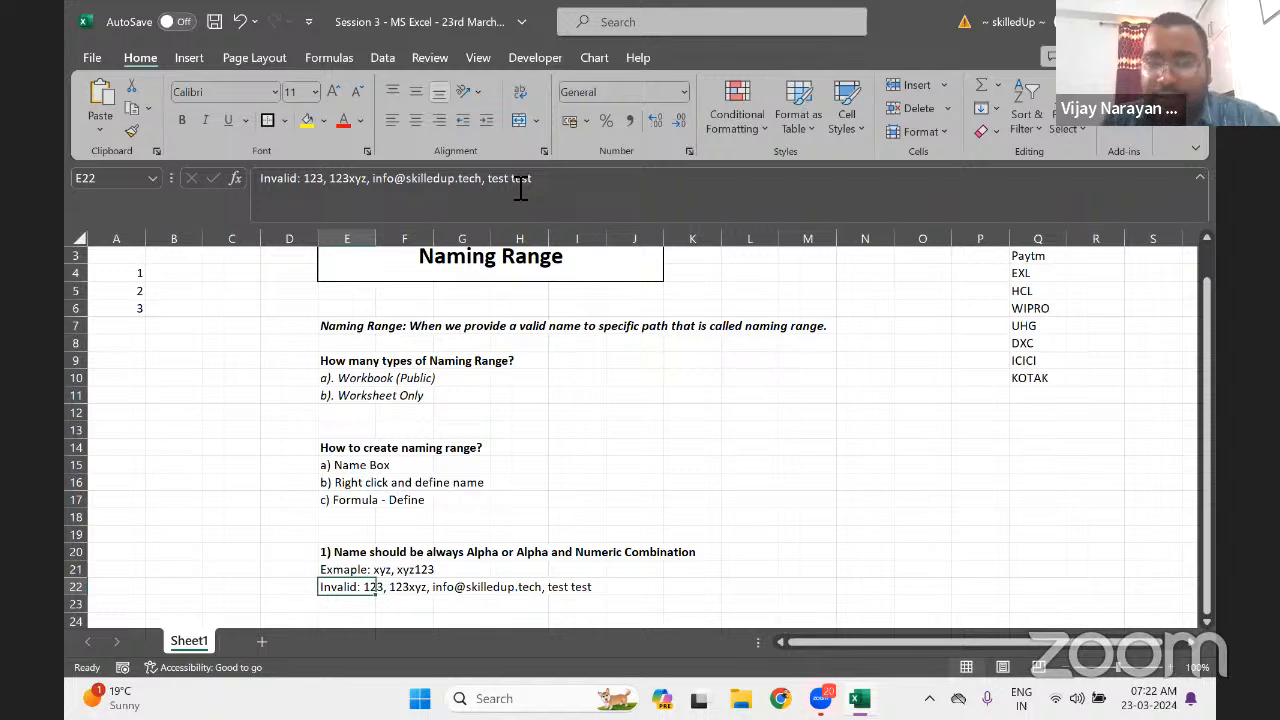
{"action": "key", "text": "Up"}
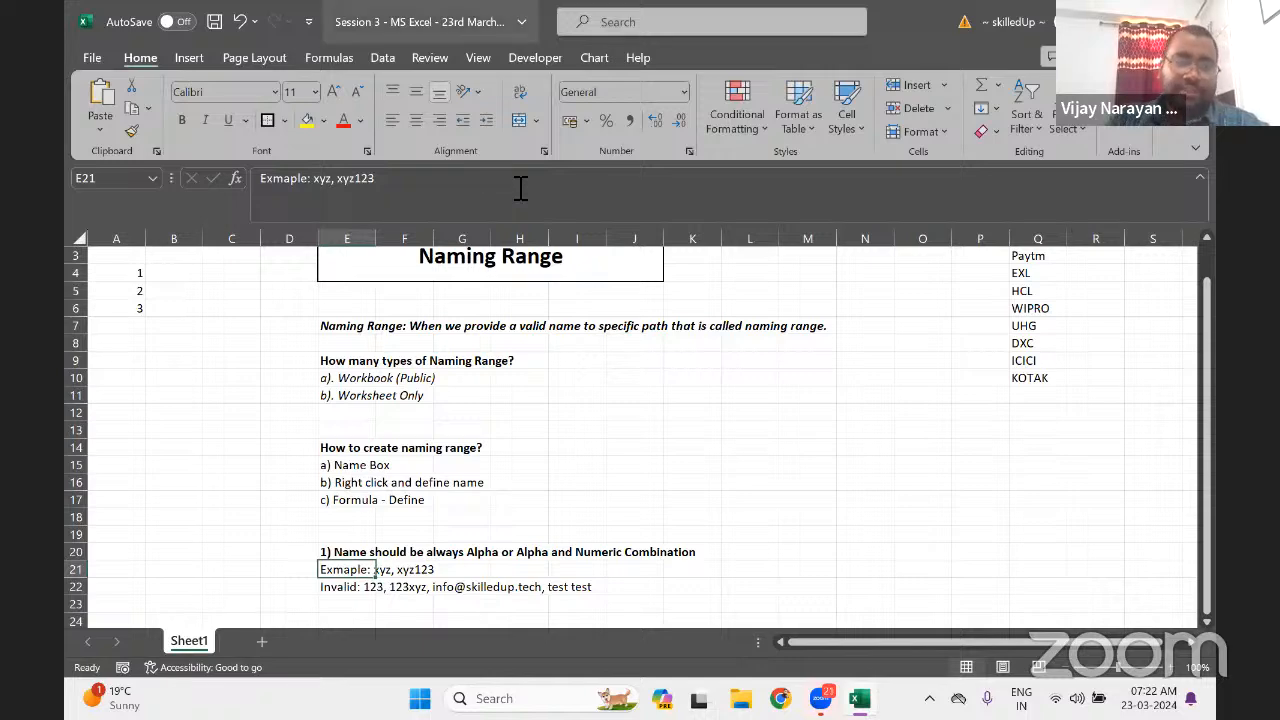
Name the range A4:A6 xyz using the Name Box
{"action": "left_click", "coordinate": [116, 273]}
{"action": "left_click_drag", "start_coordinate": [116, 273], "coordinate": [140, 305]}
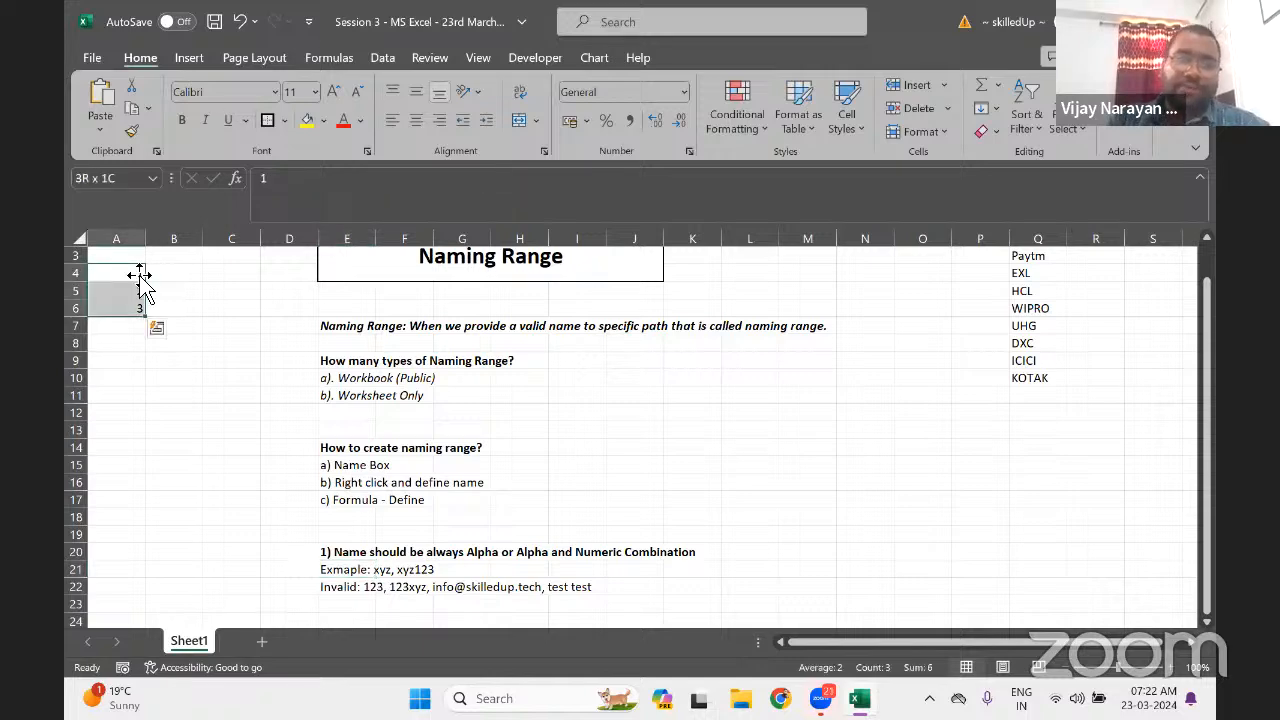
{"action": "left_click", "coordinate": [130, 178]}
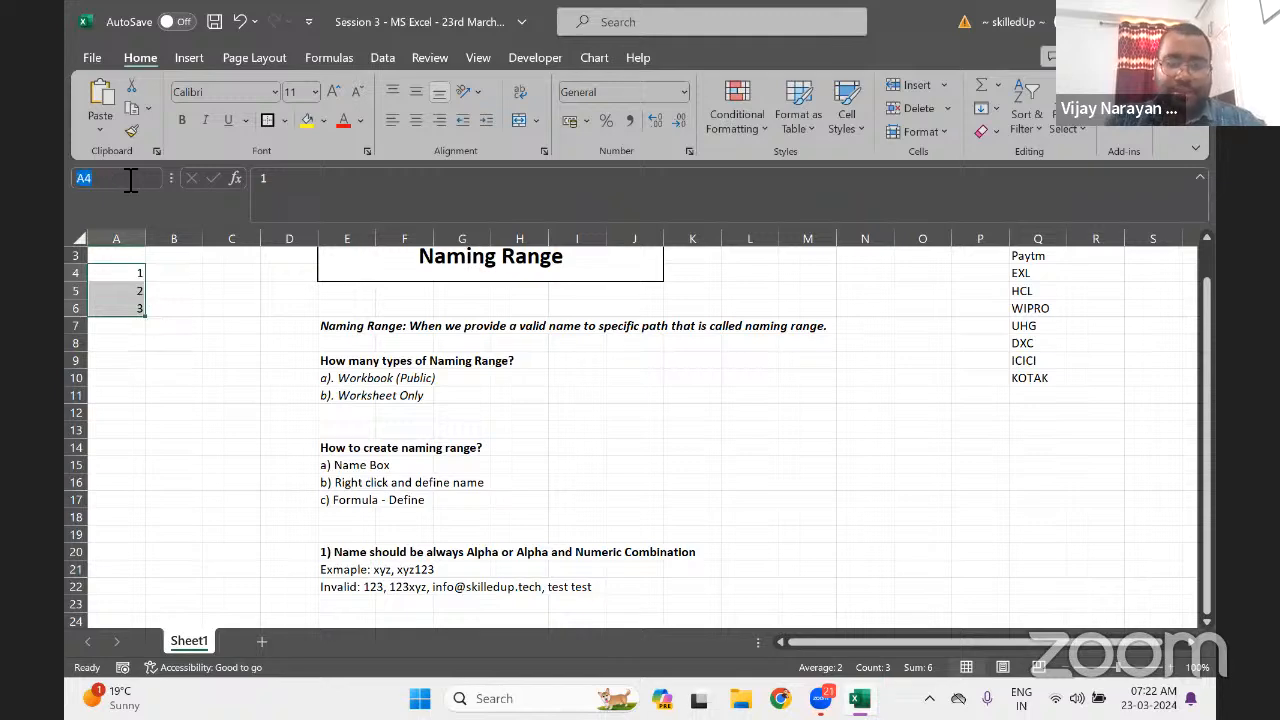
{"action": "type", "text": "abc"}
{"action": "key", "text": "BackSpace"}
{"action": "key", "text": "BackSpace"}
{"action": "key", "text": "BackSpace"}
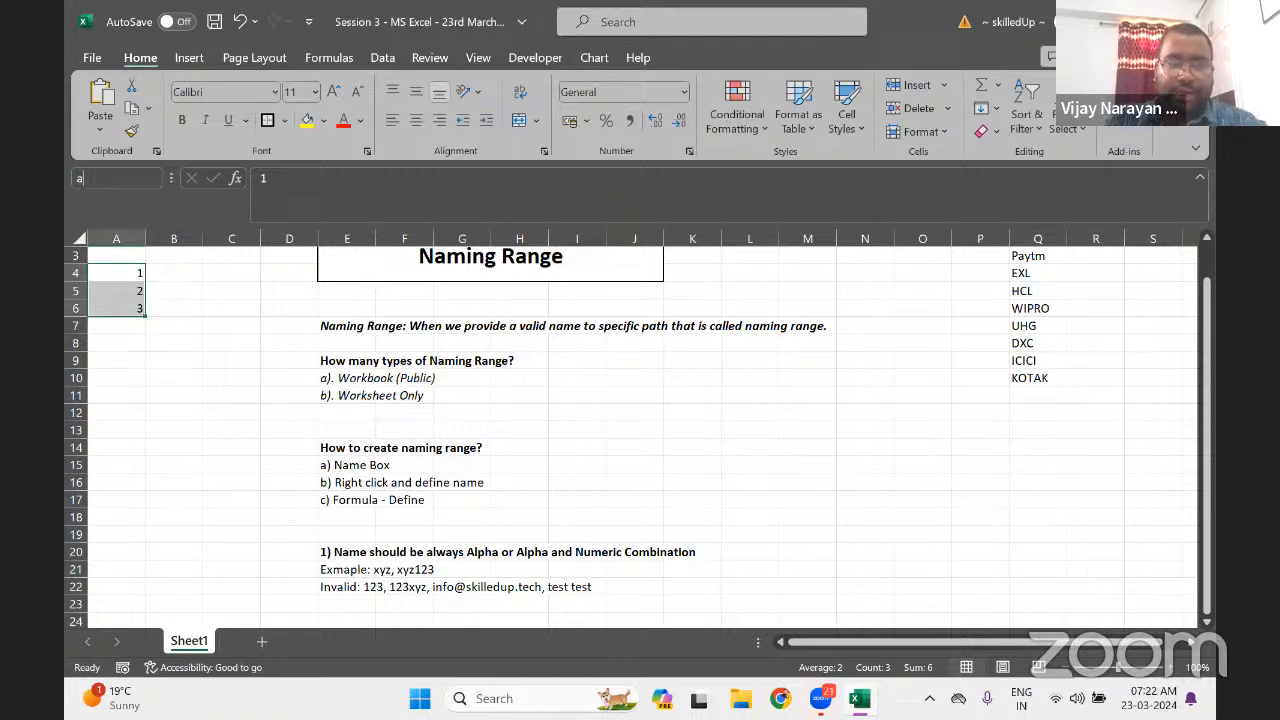
{"action": "type", "text": "xyz"}
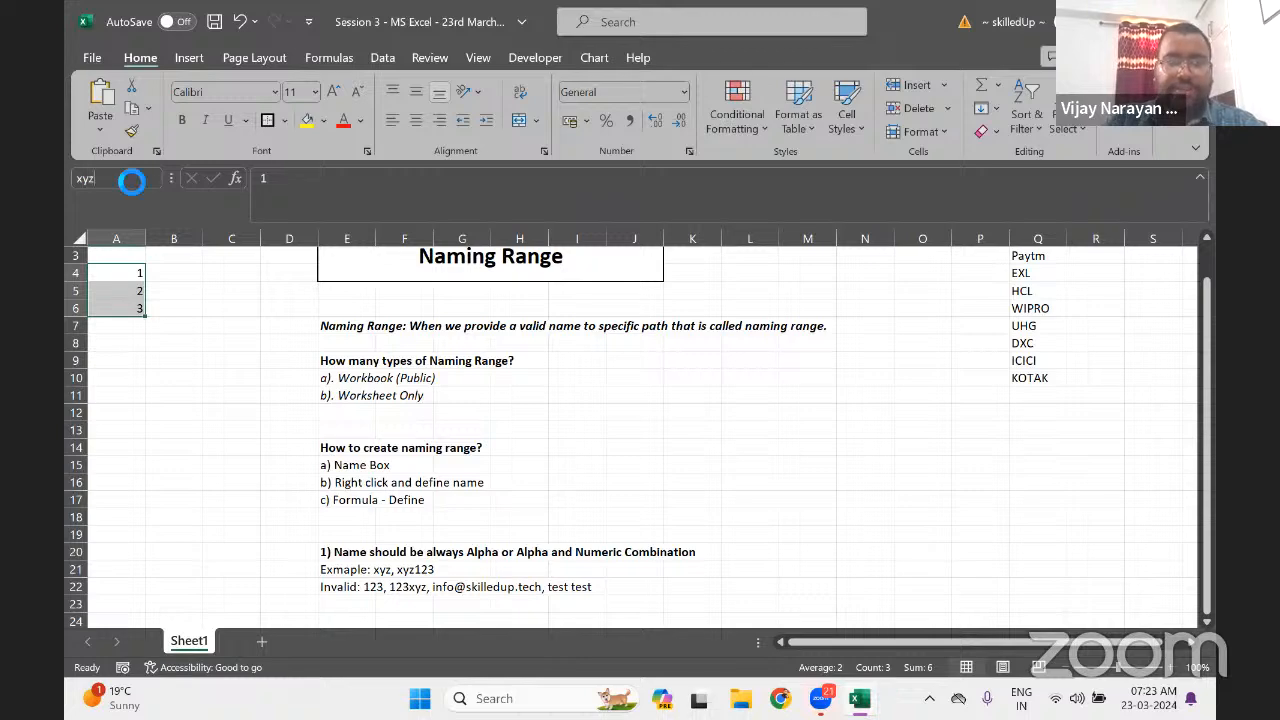
{"action": "key", "text": "Return"}
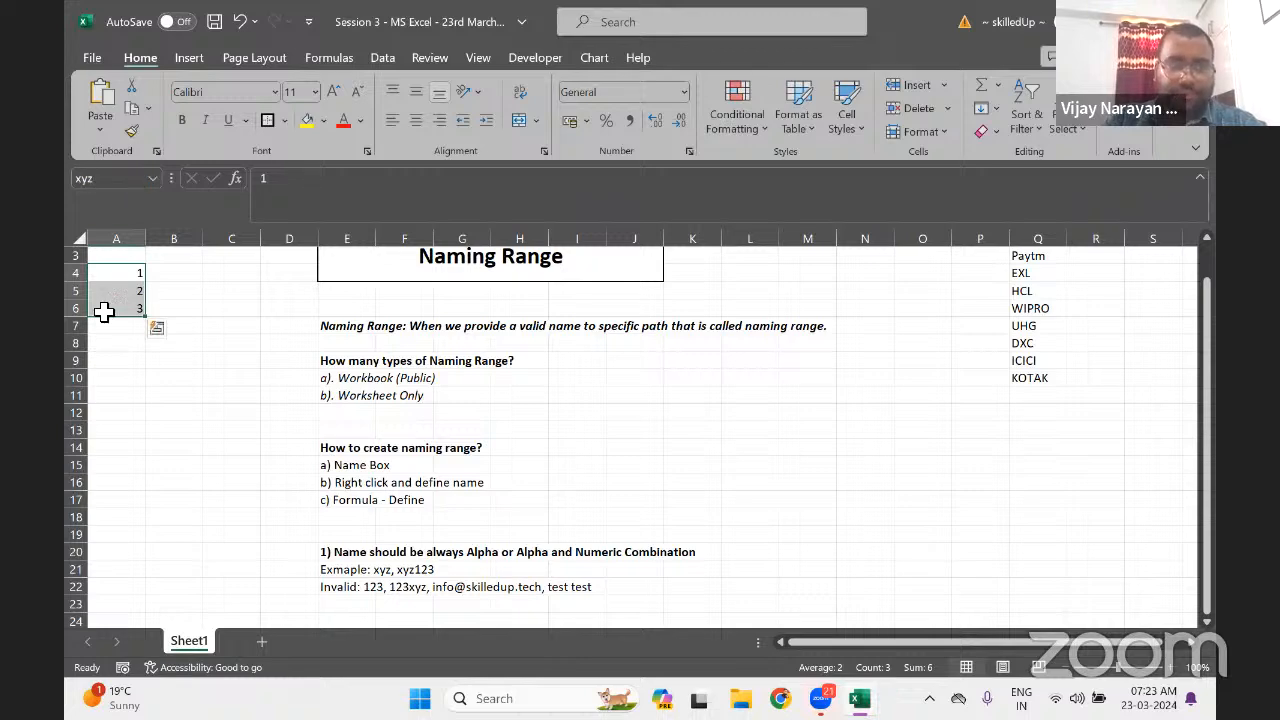
Enter the numbers 1, 3, 4, 5, 6 in A11:A15 and select them
{"action": "double_click", "coordinate": [153, 397]}
{"action": "type", "text": "12"}
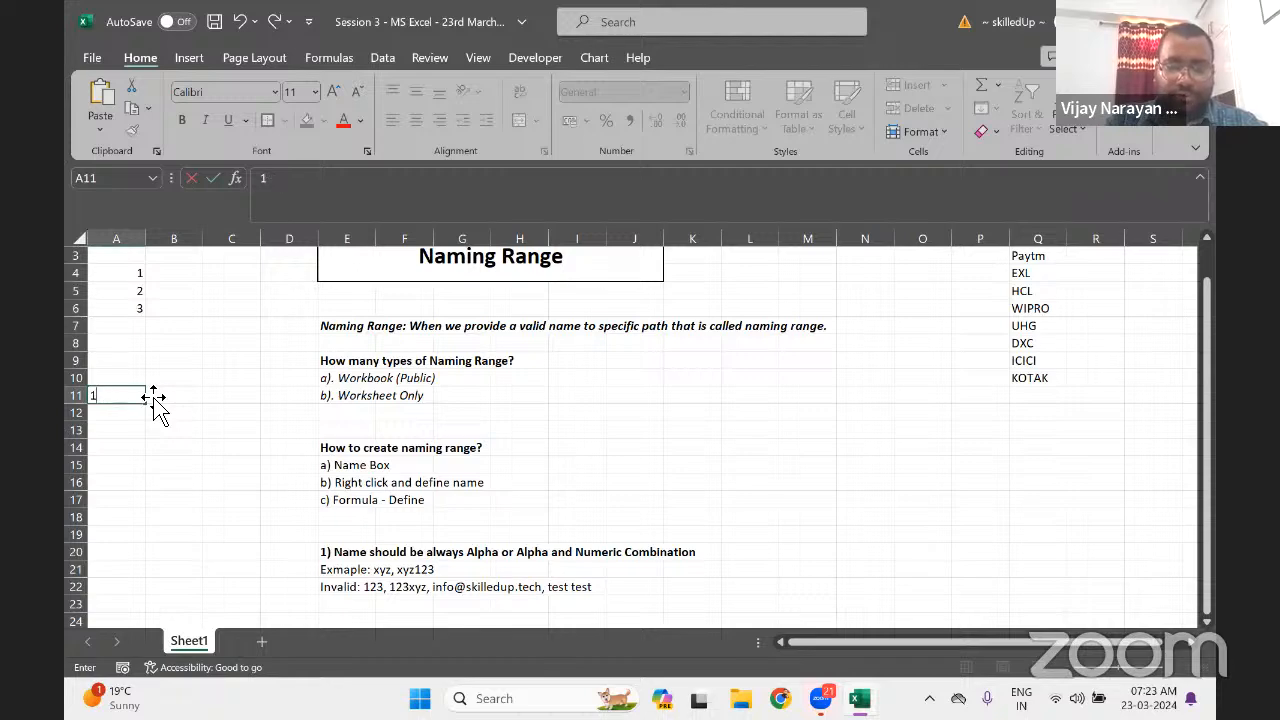
{"action": "key", "text": "Return"}
{"action": "type", "text": "3 4 5 6"}
{"action": "key", "text": "Up"}
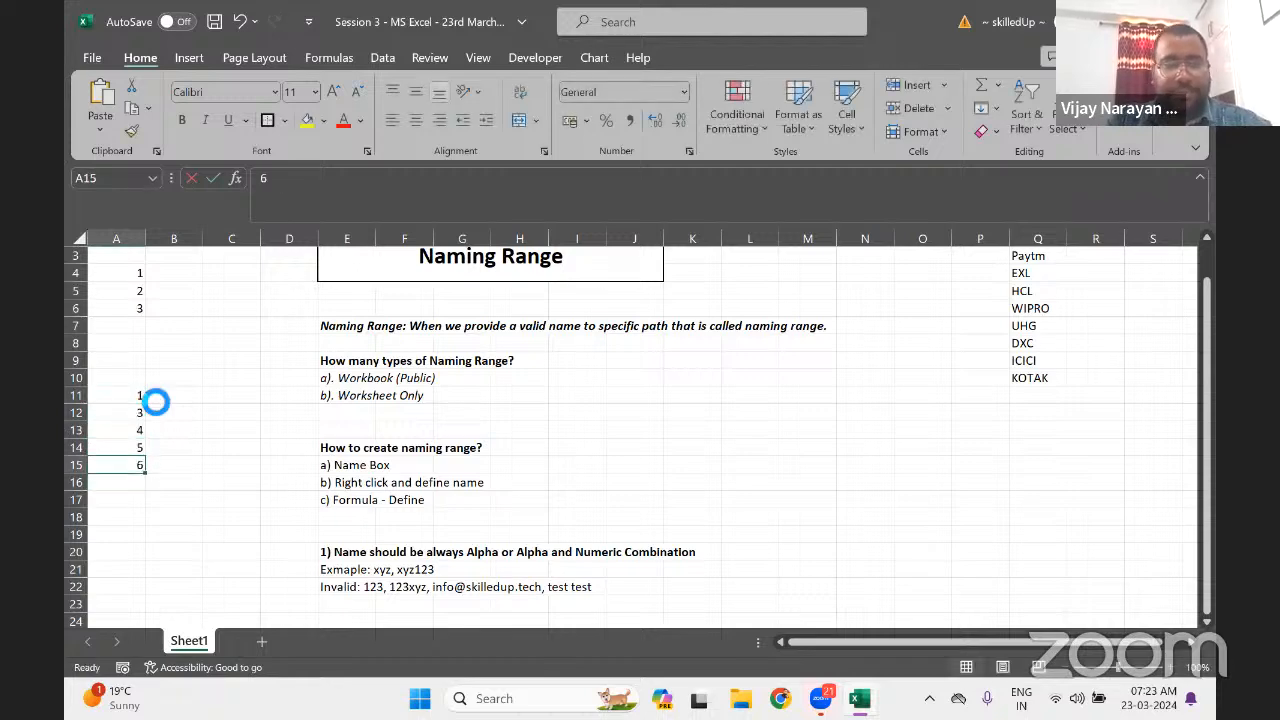
{"action": "key", "text": "ctrl+shift+Up"}
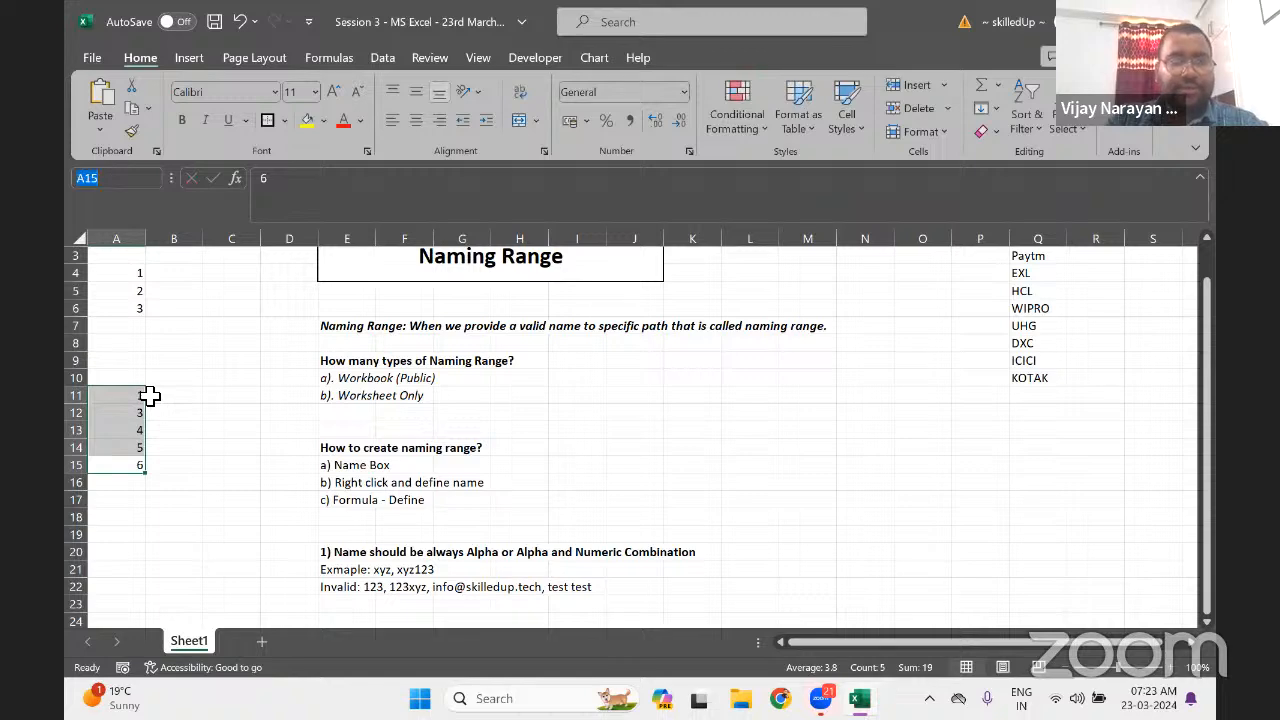
Name the selected number range xyz123 in the Name Box
{"action": "left_click", "coordinate": [100, 178]}
{"action": "type", "text": "xyz123"}
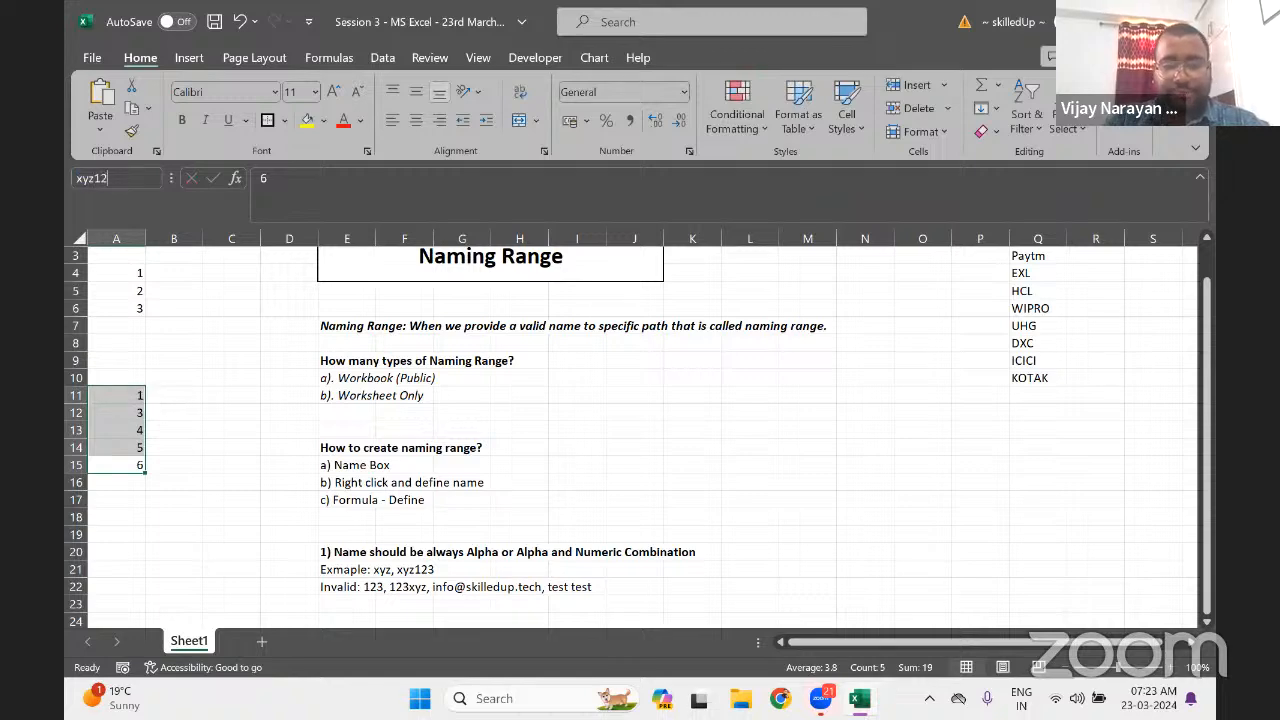
{"action": "key", "text": "Return"}
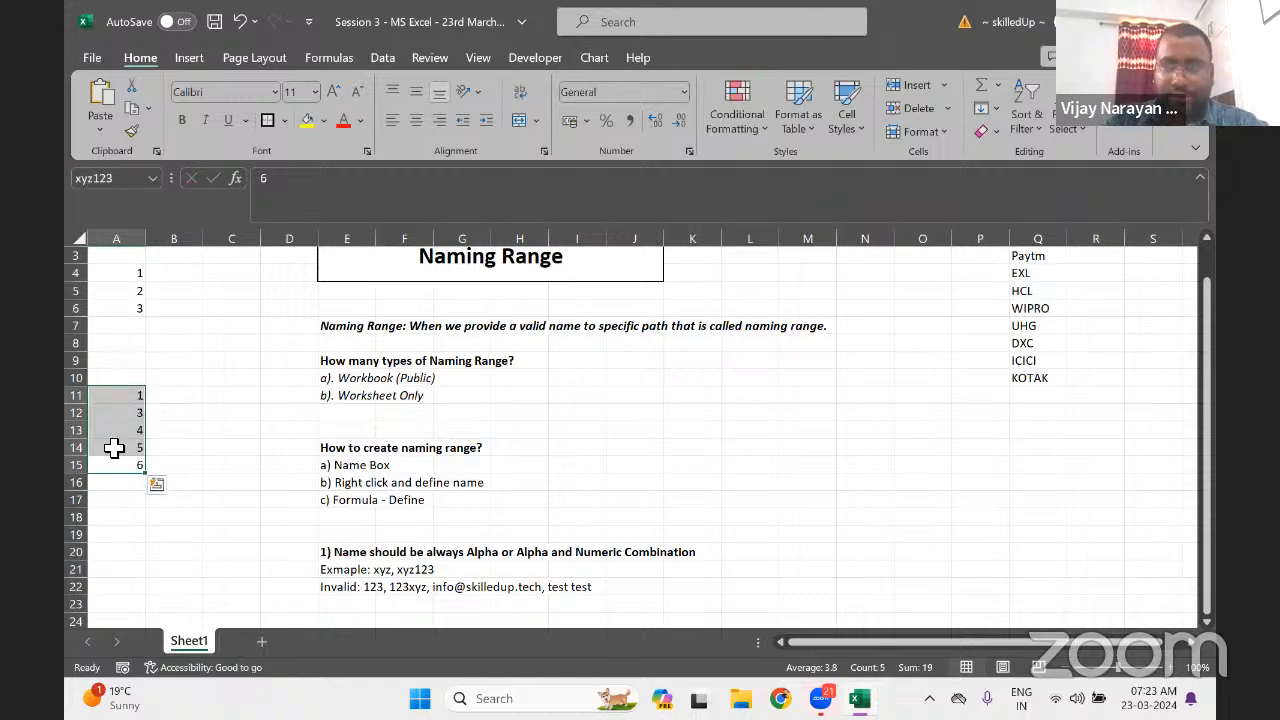
{"action": "left_click", "coordinate": [114, 448]}
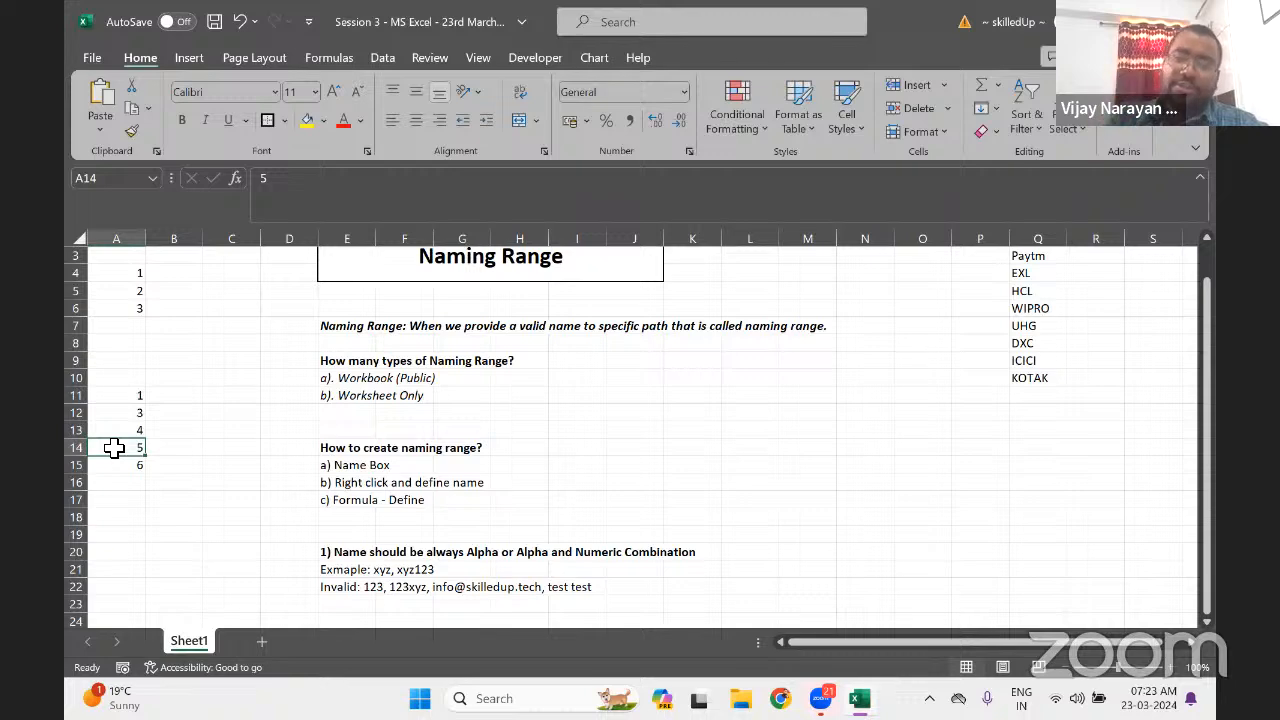
Make the valid and invalid example lines in E21:E22 italic
{"action": "left_click", "coordinate": [354, 569]}
{"action": "left_click_drag", "start_coordinate": [352, 552], "coordinate": [354, 587]}
{"action": "left_click", "coordinate": [354, 569]}
{"action": "key", "text": "shift+Down"}
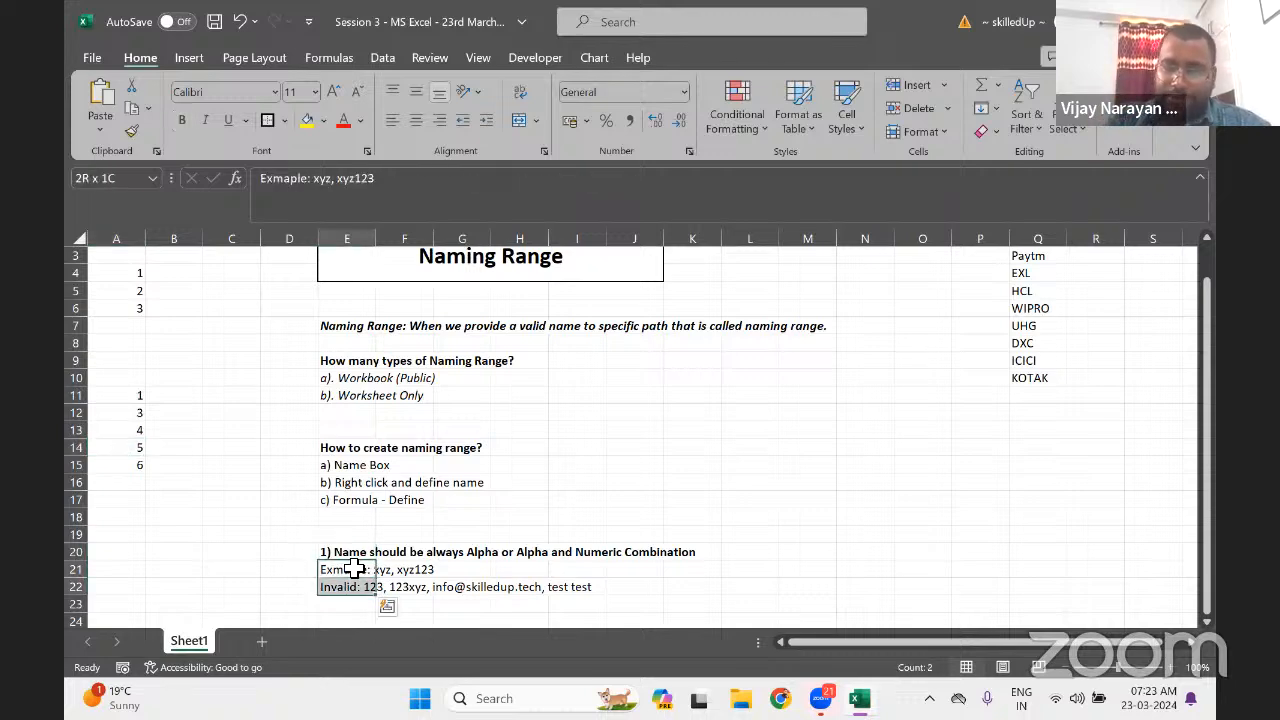
{"action": "key", "text": "ctrl+i"}
{"action": "key", "text": "Down"}
{"action": "key", "text": "Down"}
{"action": "key", "text": "Down"}
{"action": "key", "text": "Down"}
{"action": "key", "text": "Down"}
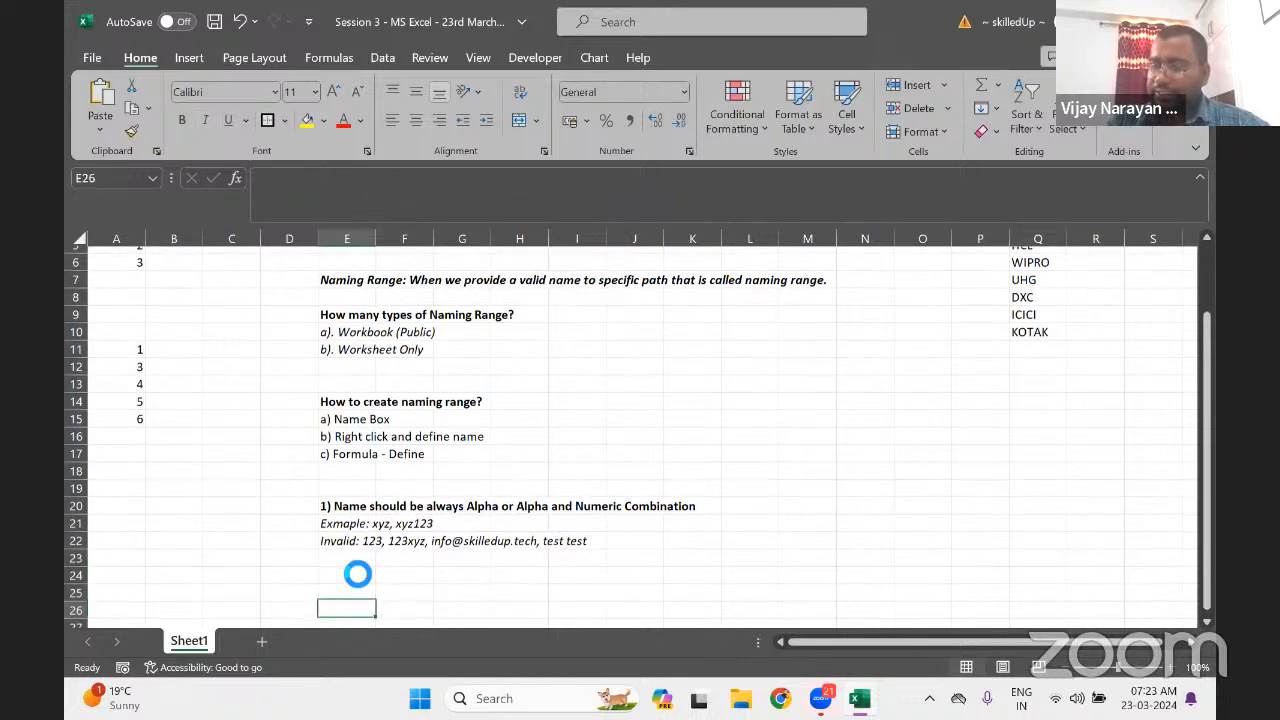
{"action": "key", "text": "Down"}
{"action": "key", "text": "Down"}
{"action": "key", "text": "Down"}
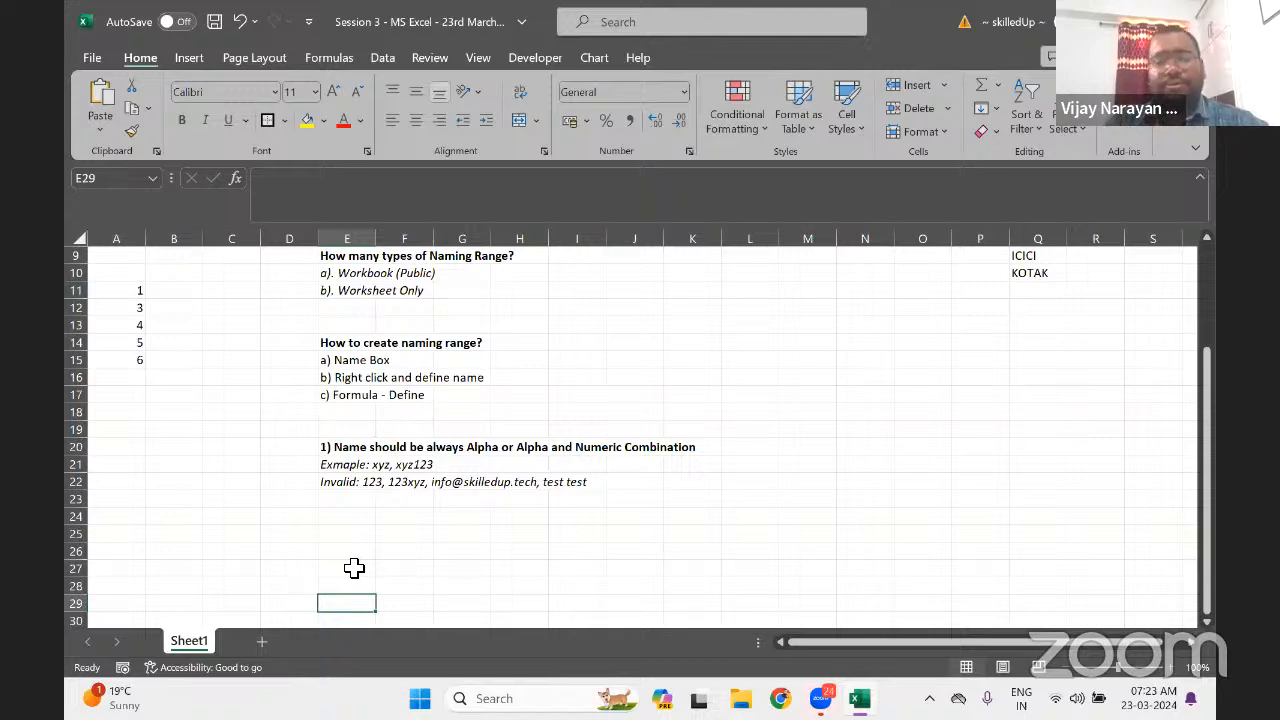
{"action": "key", "text": "Up"}
{"action": "key", "text": "Up"}
{"action": "key", "text": "Up"}
{"action": "key", "text": "Up"}
{"action": "key", "text": "Up"}
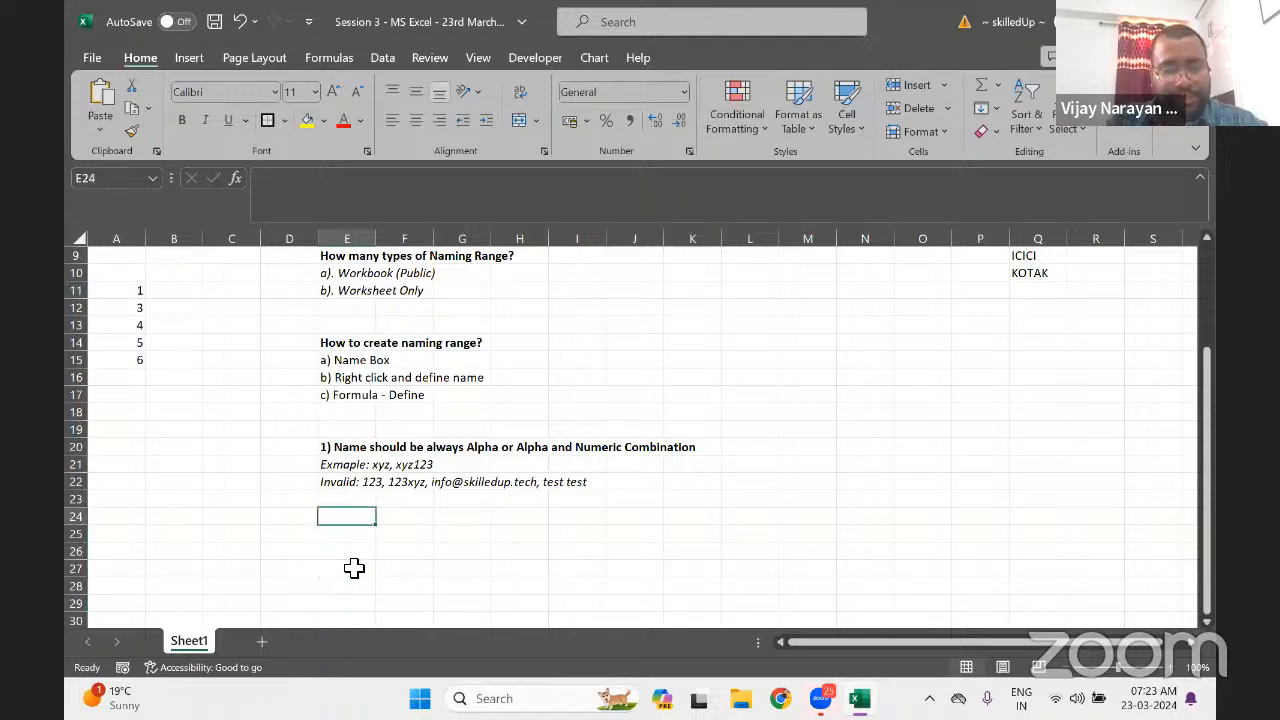
Type '2) We need to avoid any space between the word' into E24
{"action": "type", "text": "2"}
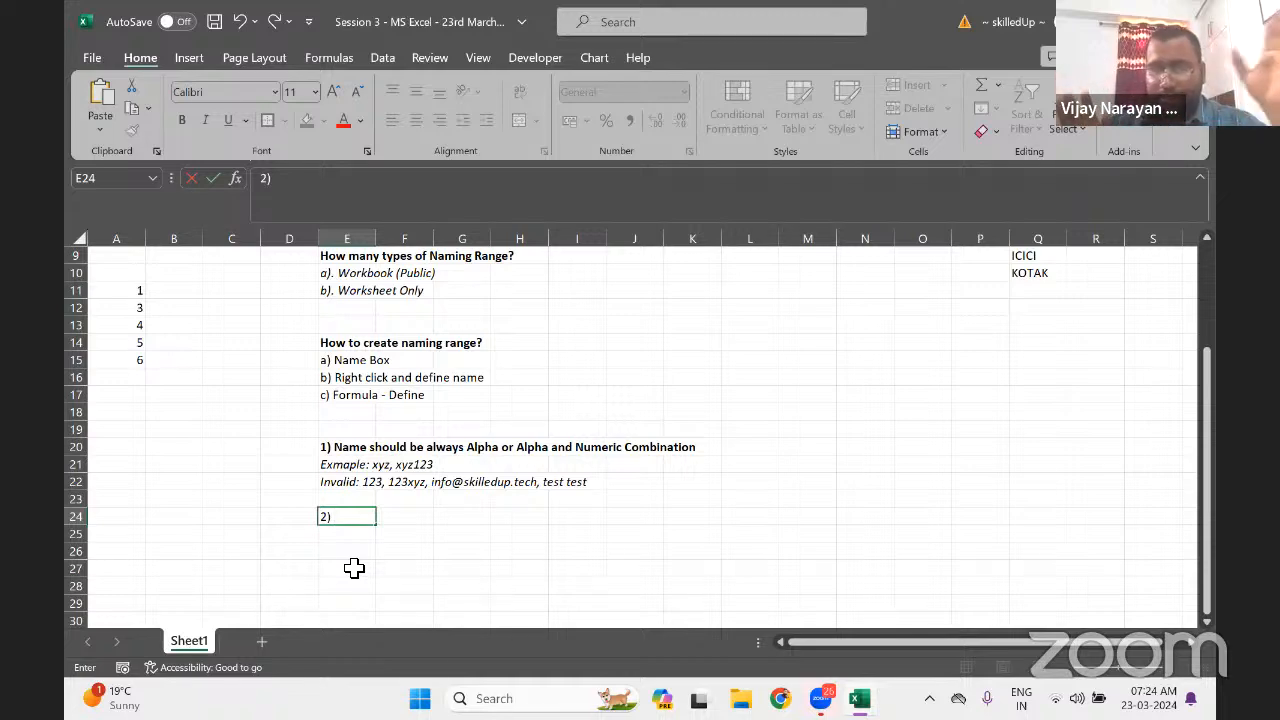
{"action": "key", "text": "Up"}
{"action": "key", "text": "Up"}
{"action": "key", "text": "Down"}
{"action": "key", "text": "Down"}
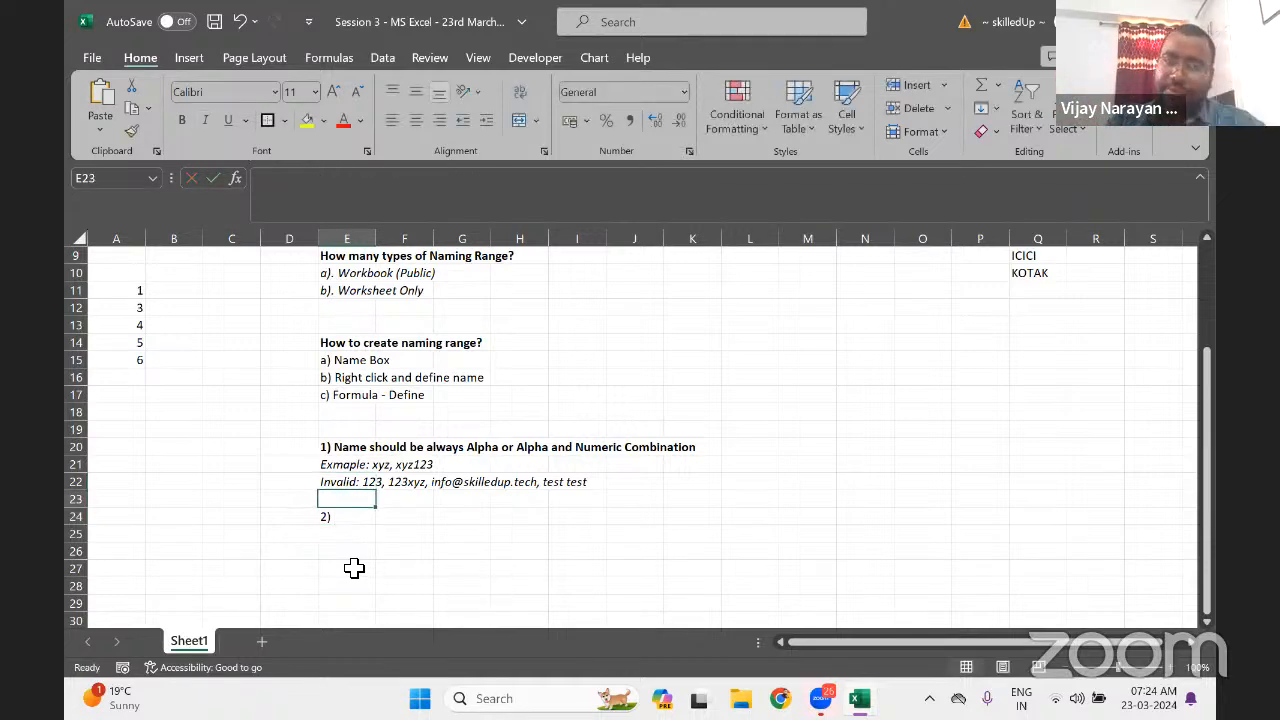
{"action": "key", "text": "F2"}
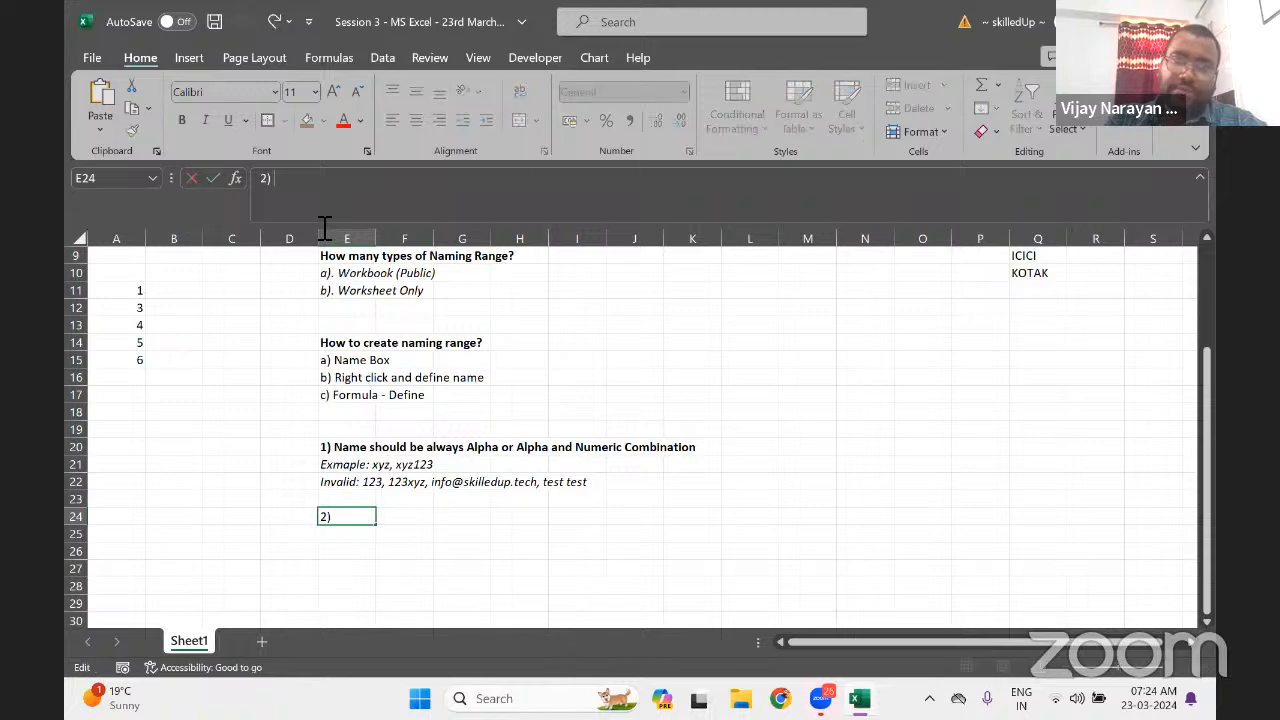
{"action": "type", "text": "We need to"}
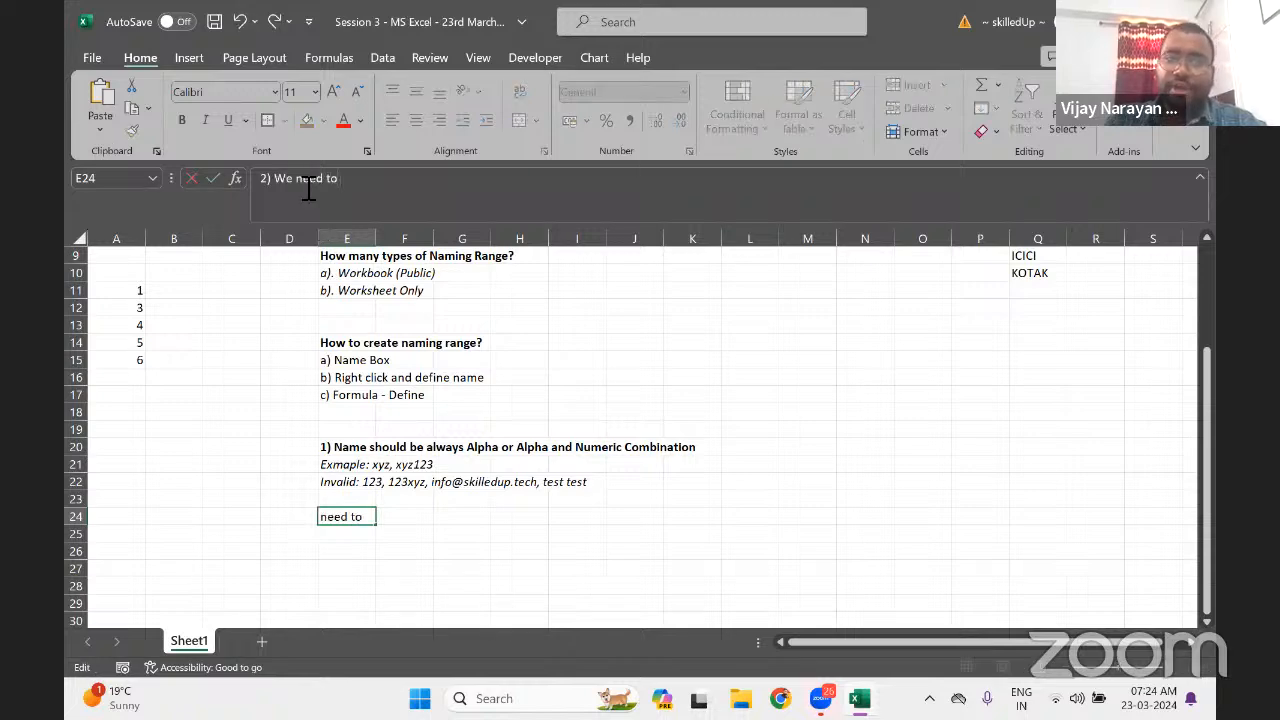
{"action": "type", "text": " avoid any"}
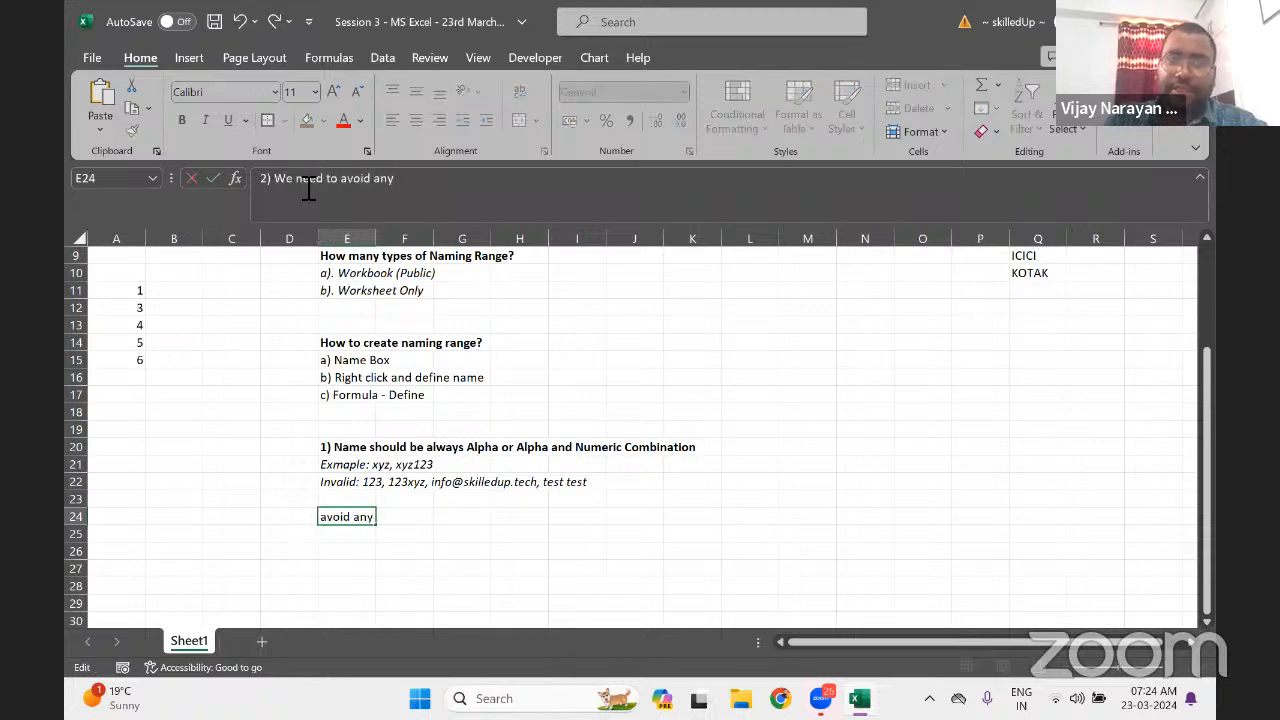
{"action": "type", "text": " space"}
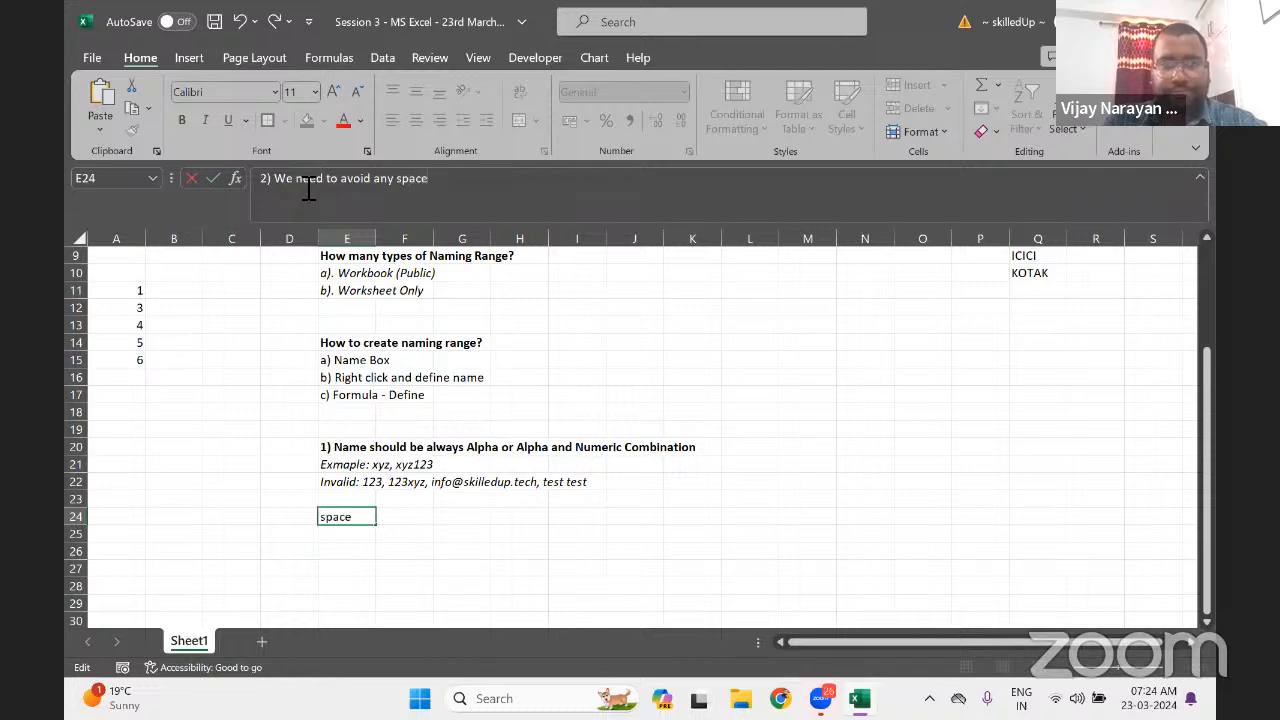
{"action": "type", "text": " bw"}
{"action": "key", "text": "BackSpace"}
{"action": "type", "text": "et"}
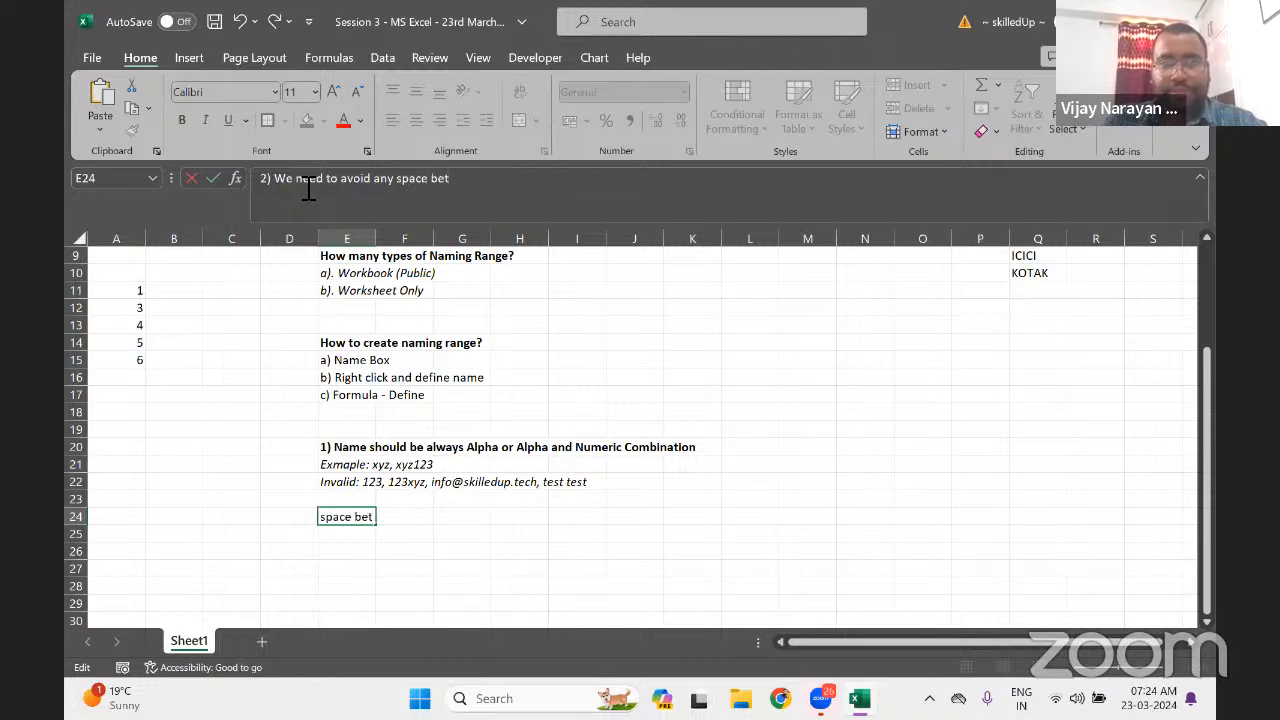
{"action": "type", "text": "ween the word"}
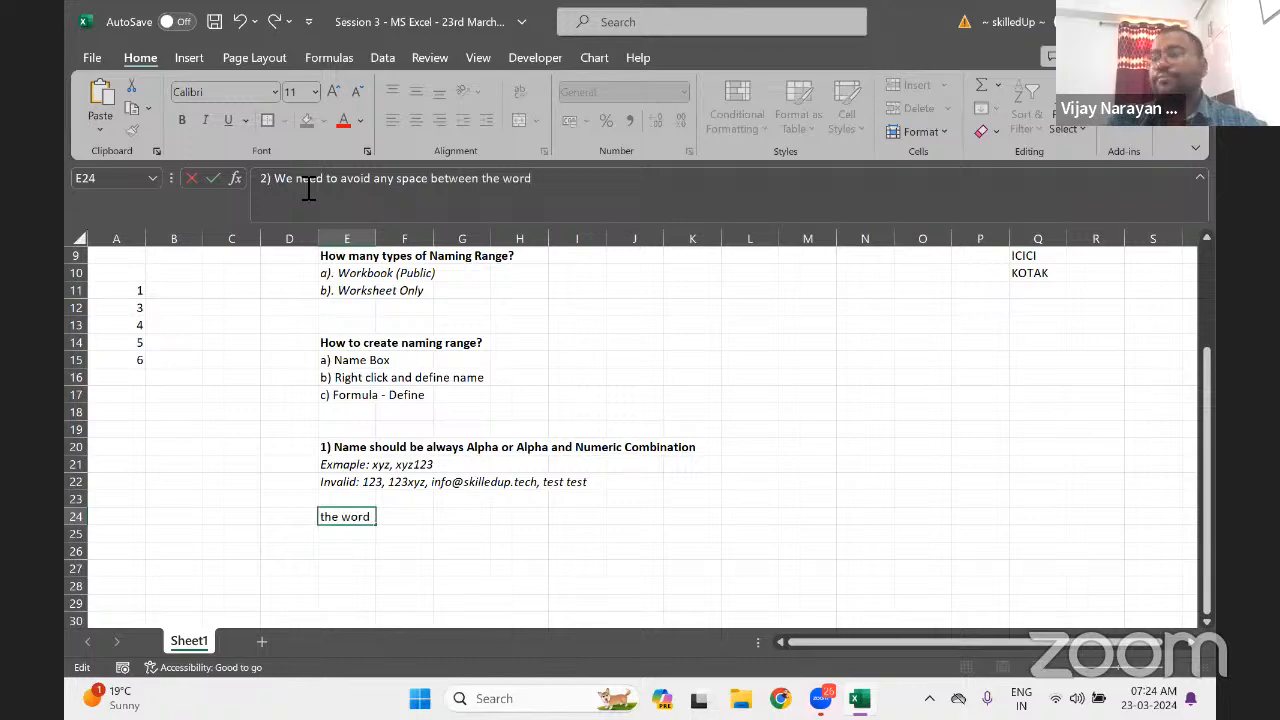
{"action": "type", "text": "\\"}
{"action": "key", "text": "Return"}
Remove the stray trailing backslash from the rule 2 text in E24
{"action": "key", "text": "Up"}
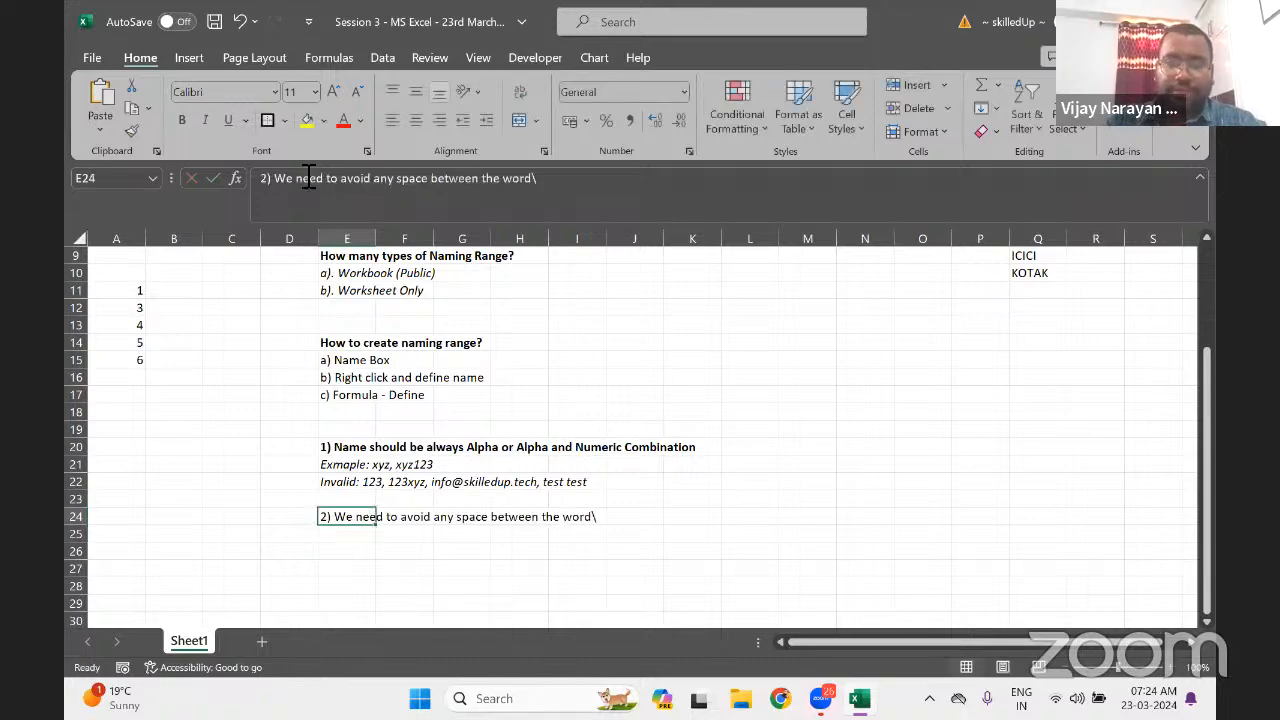
{"action": "key", "text": "F2"}
{"action": "key", "text": "BackSpace"}
{"action": "key", "text": "Return"}
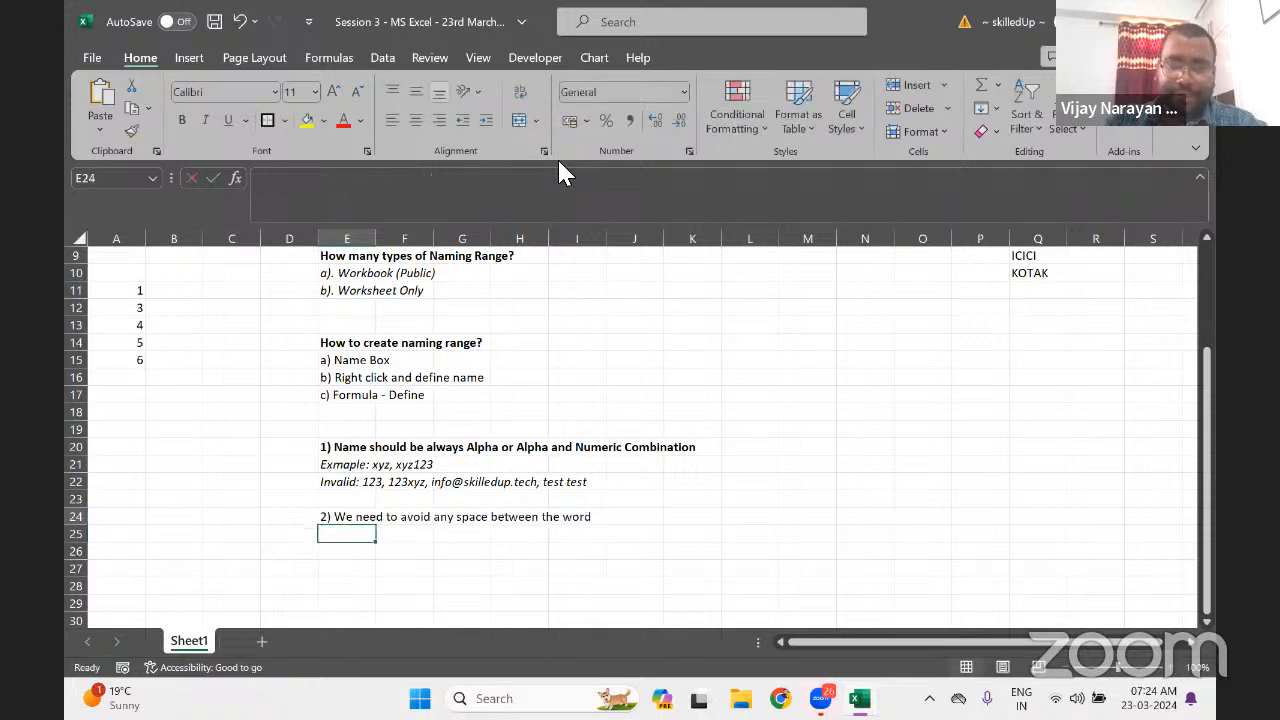
{"action": "key", "text": "Up"}
{"action": "key", "text": "Up"}
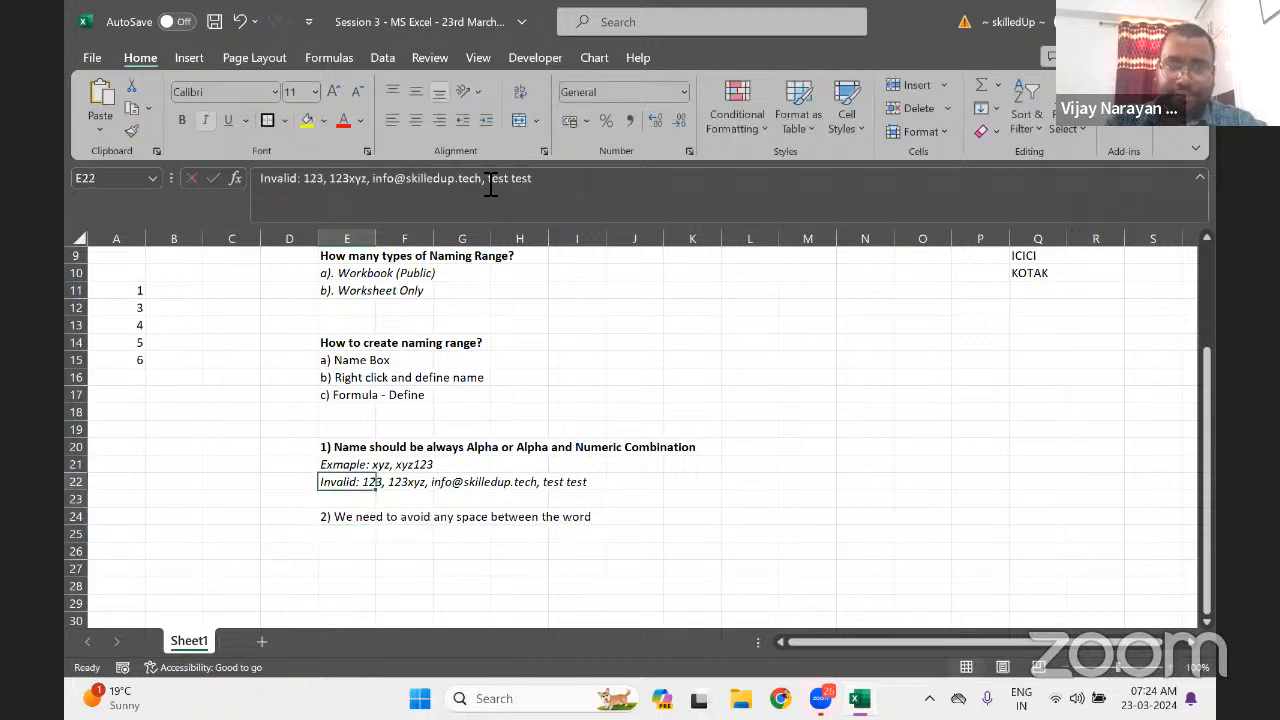
Remove ', test test' from the invalid examples list in E22
{"action": "left_click_drag", "start_coordinate": [487, 180], "coordinate": [638, 205]}
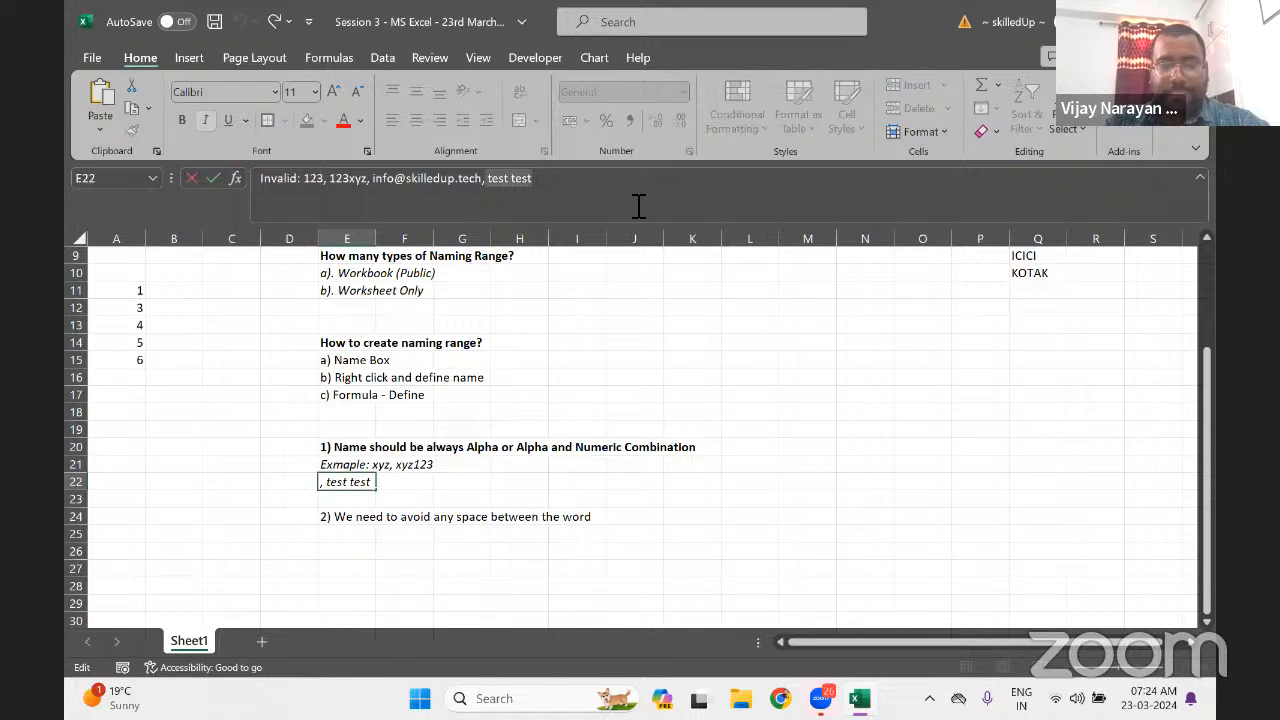
{"action": "key", "text": "BackSpace"}
{"action": "key", "text": "BackSpace"}
{"action": "key", "text": "Tab"}
{"action": "key", "text": "Down"}
{"action": "key", "text": "Down"}
{"action": "key", "text": "Down"}
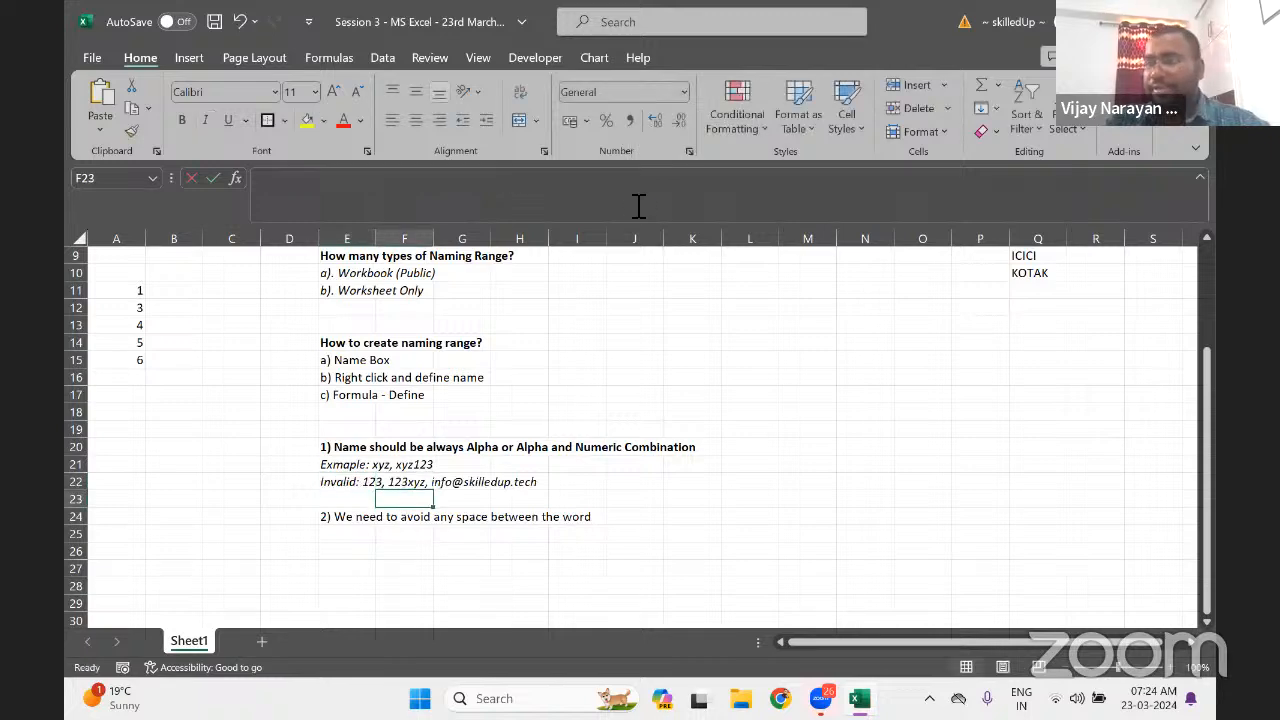
Enter 'Example: test test' in E25 under rule 2
{"action": "key", "text": "Left"}
{"action": "key", "text": "Left"}
{"action": "key", "text": "Right"}
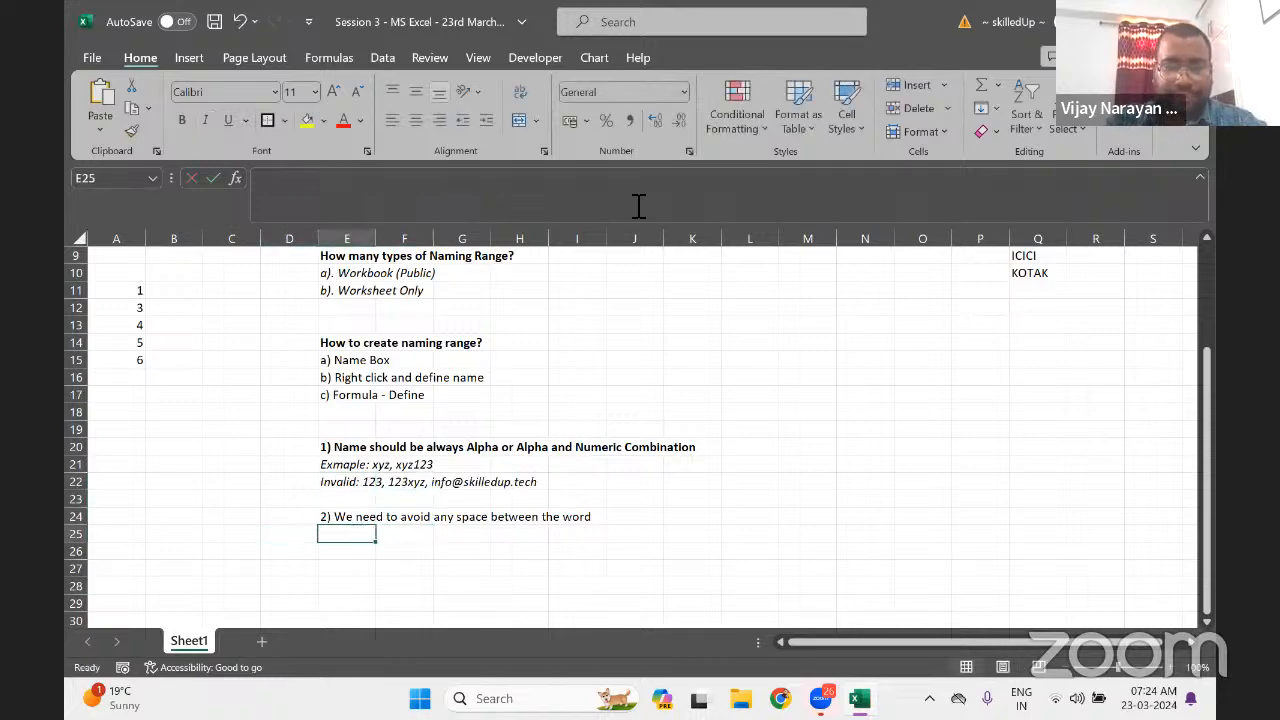
{"action": "type", "text": "Example"}
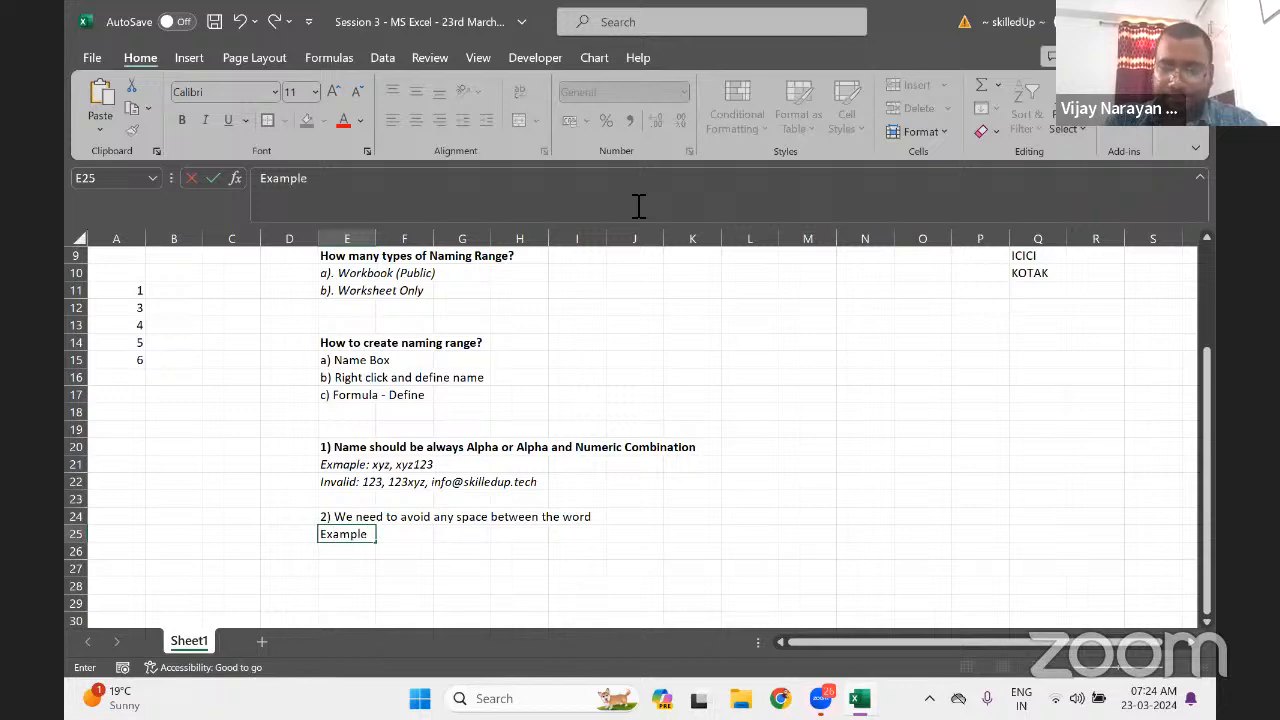
{"action": "type", "text": ":  test test"}
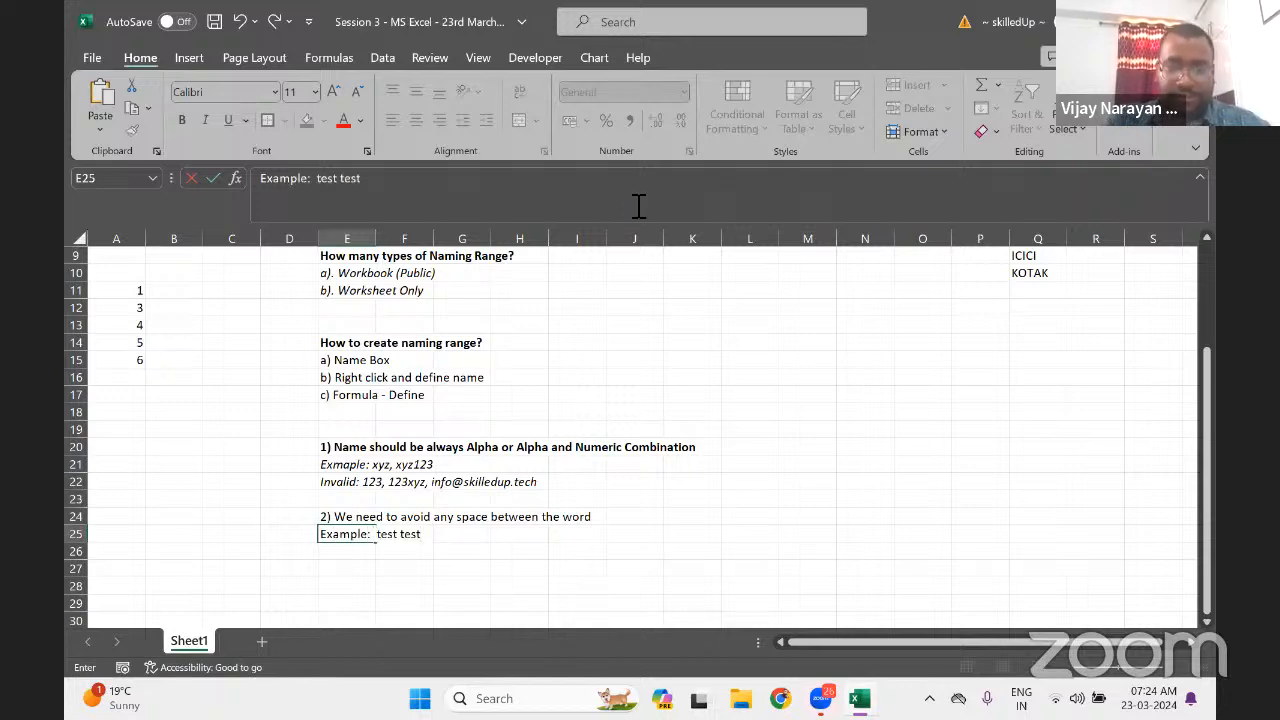
{"action": "key", "text": "Return"}
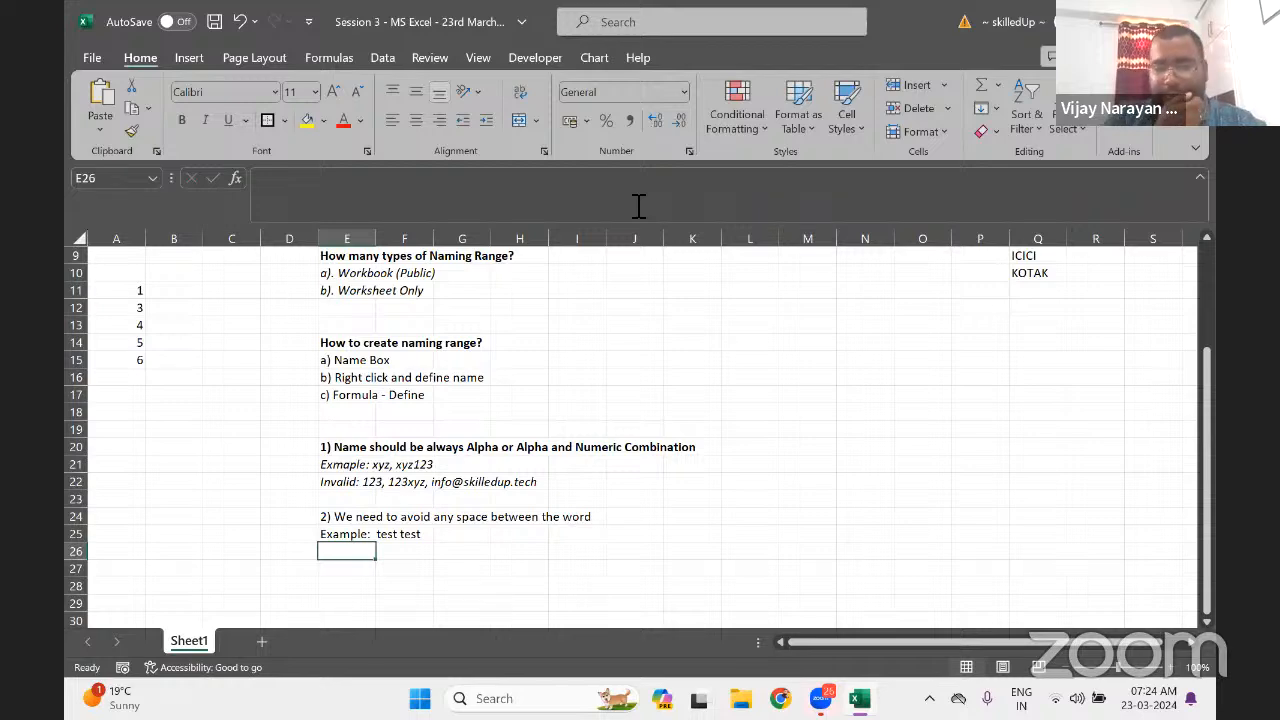
Begin rule 3 in E27 with '3) Avoid special character', fixing typos along the way
{"action": "key", "text": "Return"}
{"action": "type", "text": "3)"}
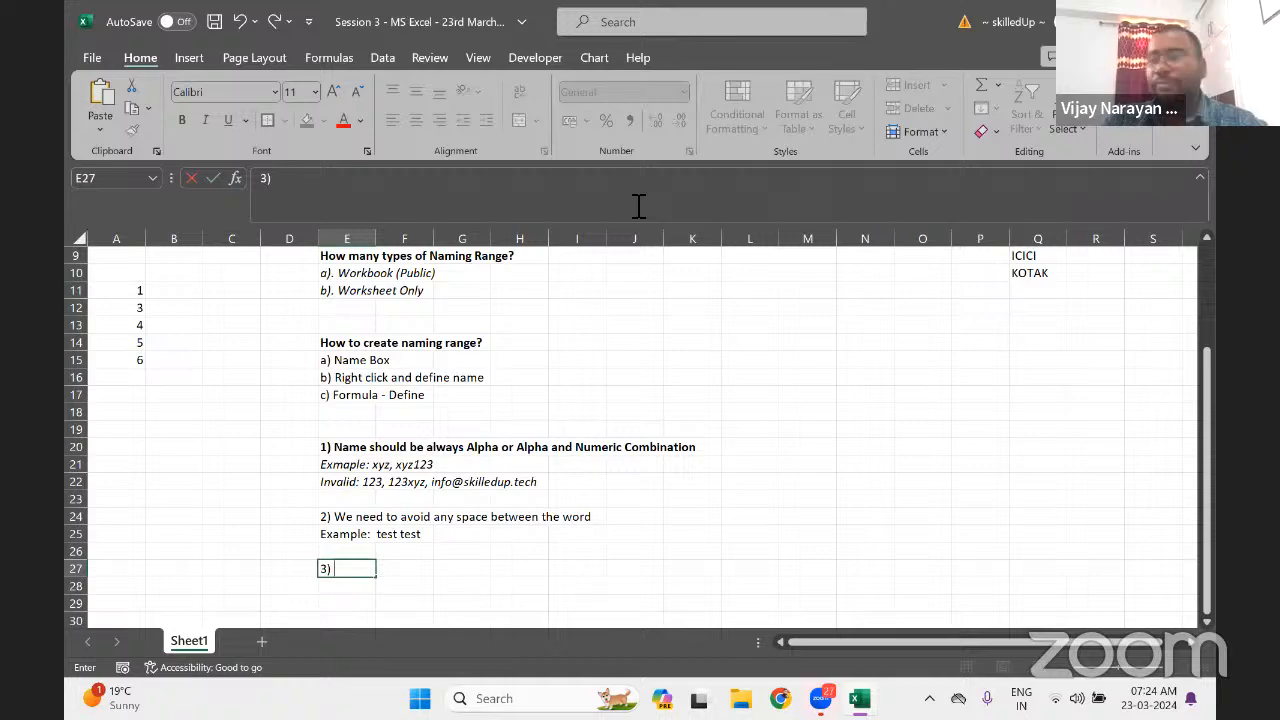
{"action": "type", "text": " Avoi"}
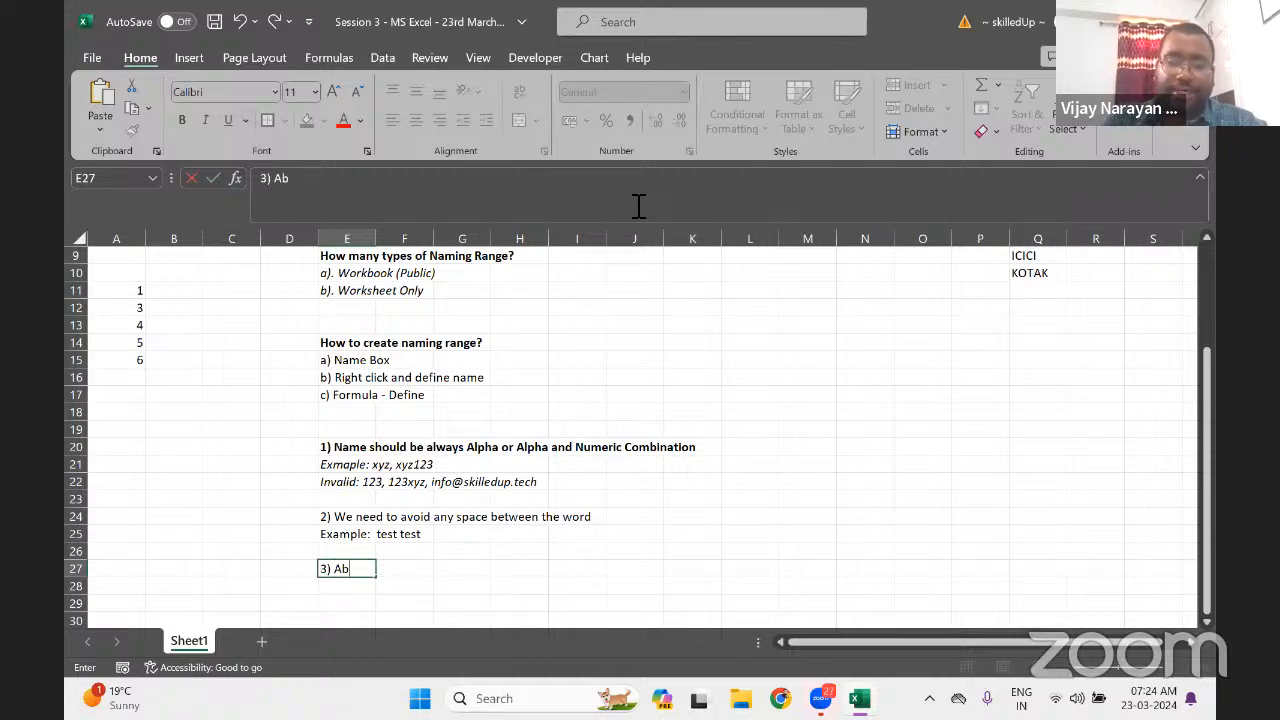
{"action": "type", "text": "ce"}
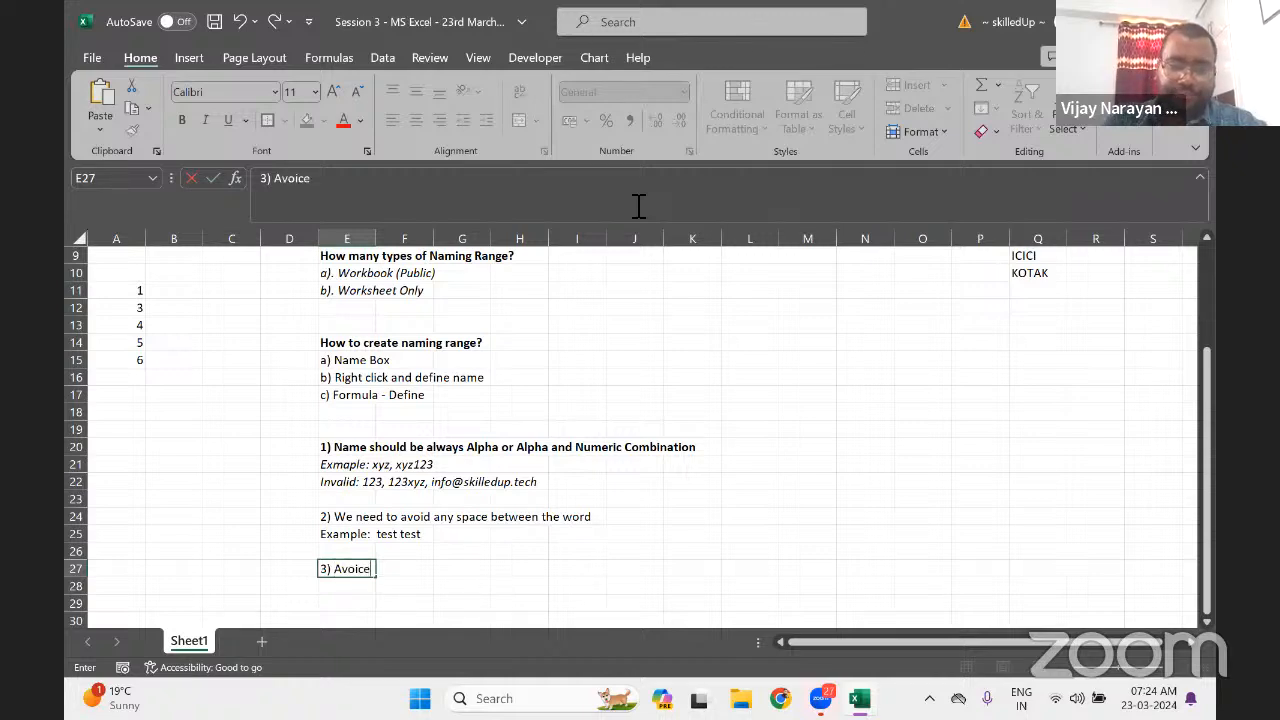
{"action": "key", "text": "BackSpace"}
{"action": "key", "text": "BackSpace"}
{"action": "key", "text": "BackSpace"}
{"action": "type", "text": "id"}
{"action": "key", "text": "BackSpace"}
{"action": "key", "text": "BackSpace"}
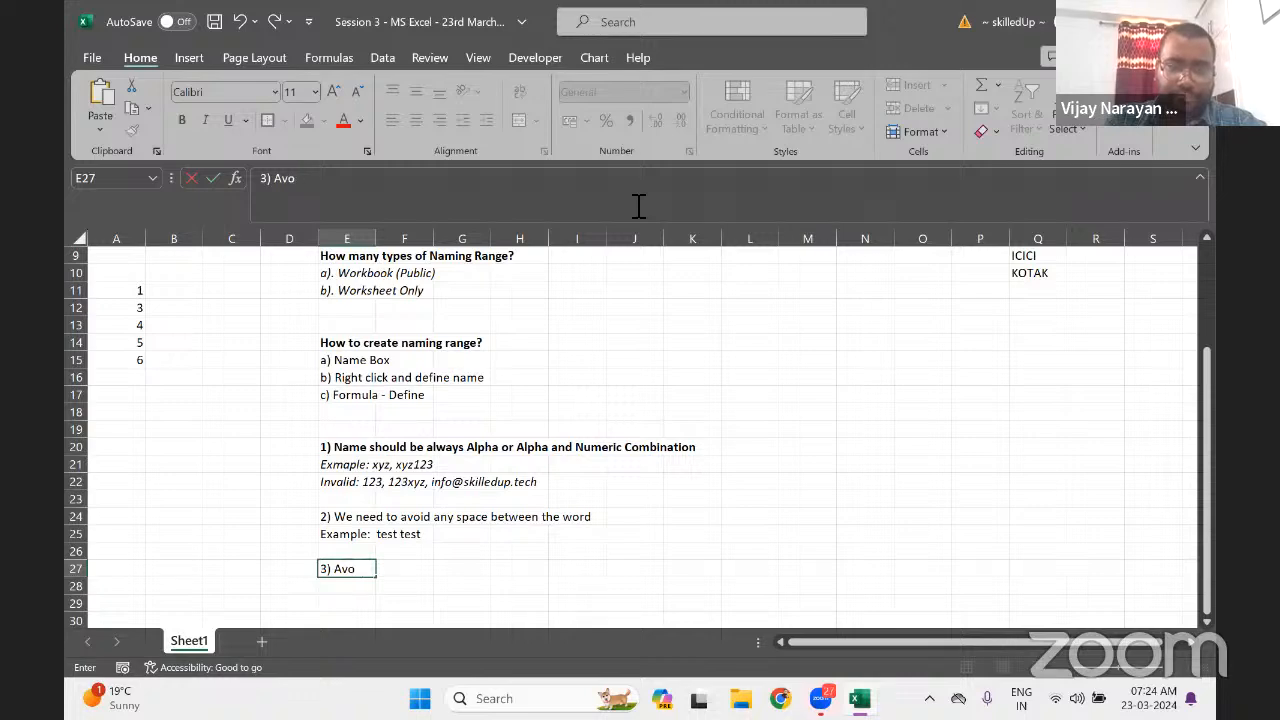
{"action": "type", "text": "ide"}
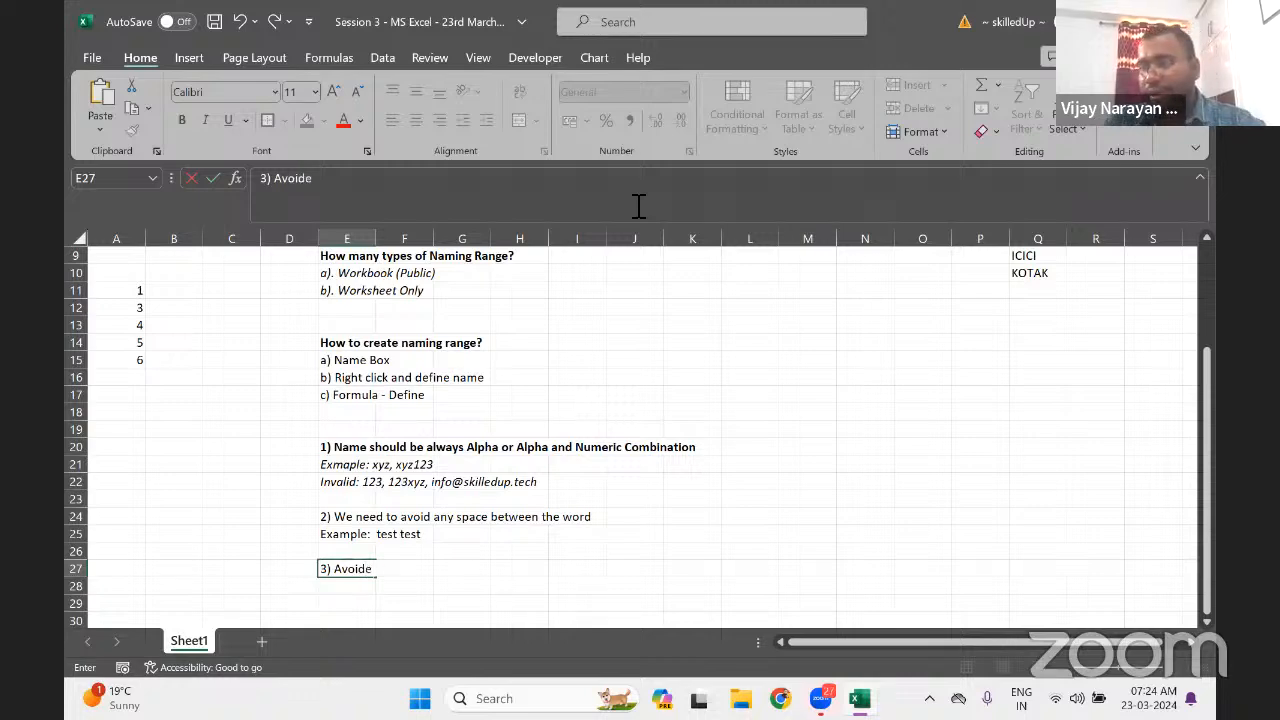
{"action": "key", "text": "BackSpace"}
{"action": "type", "text": "sp"}
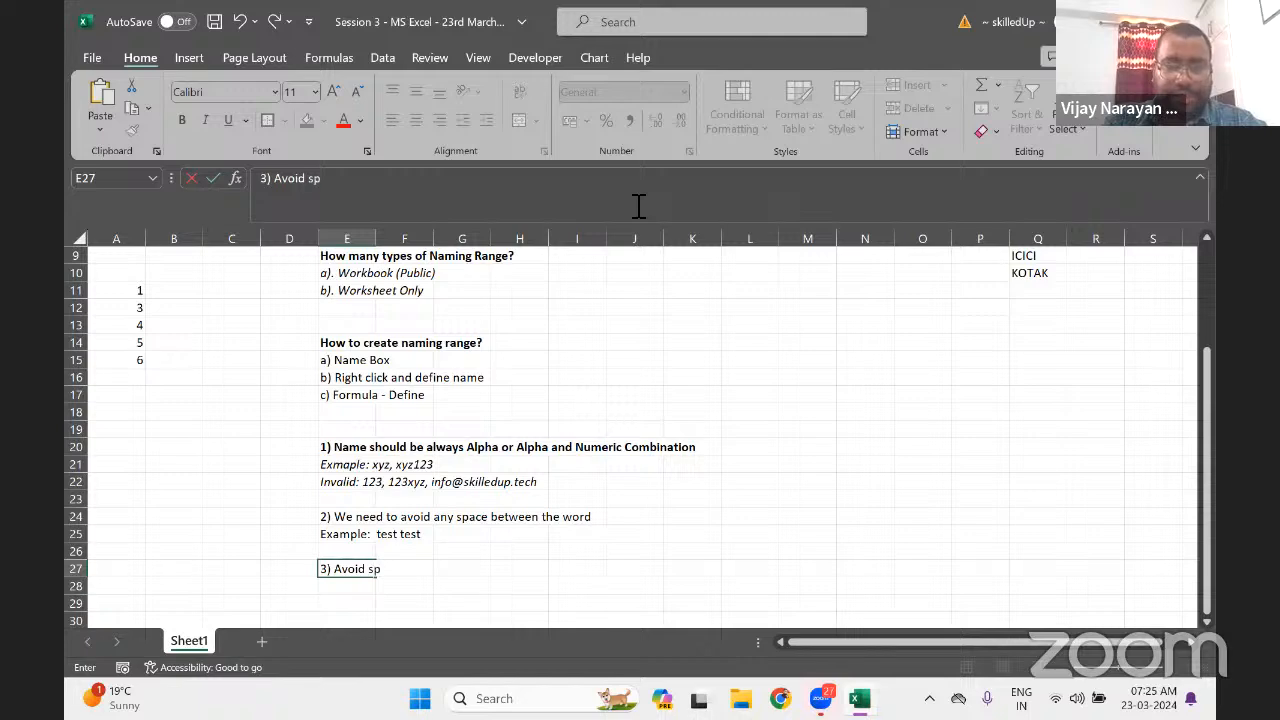
{"action": "type", "text": "ce"}
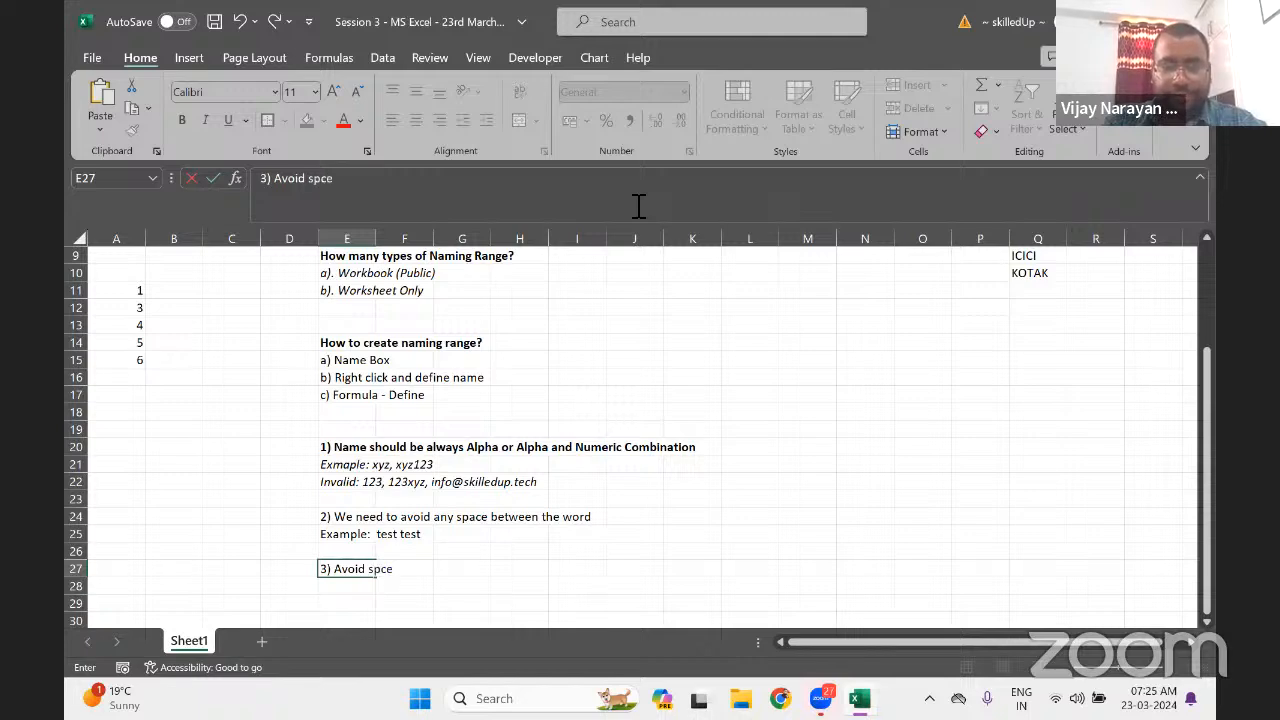
{"action": "key", "text": "BackSpace"}
{"action": "type", "text": "ecial"}
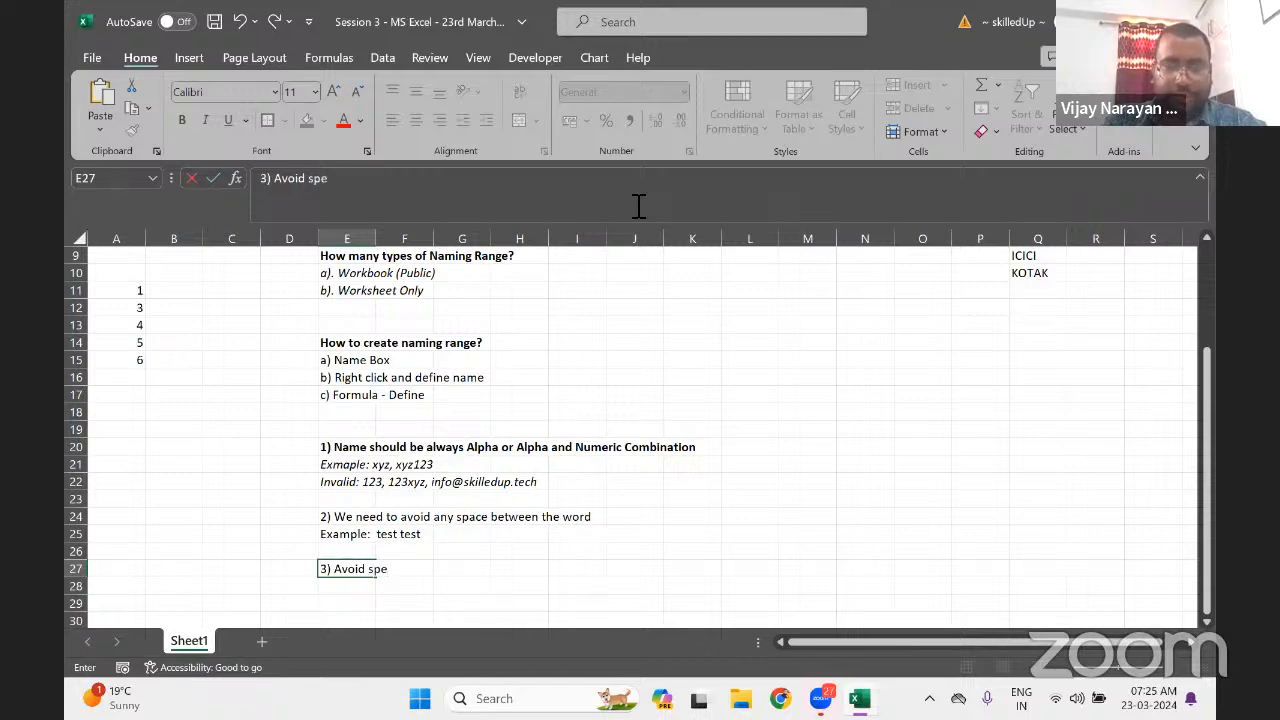
{"action": "type", "text": " character"}
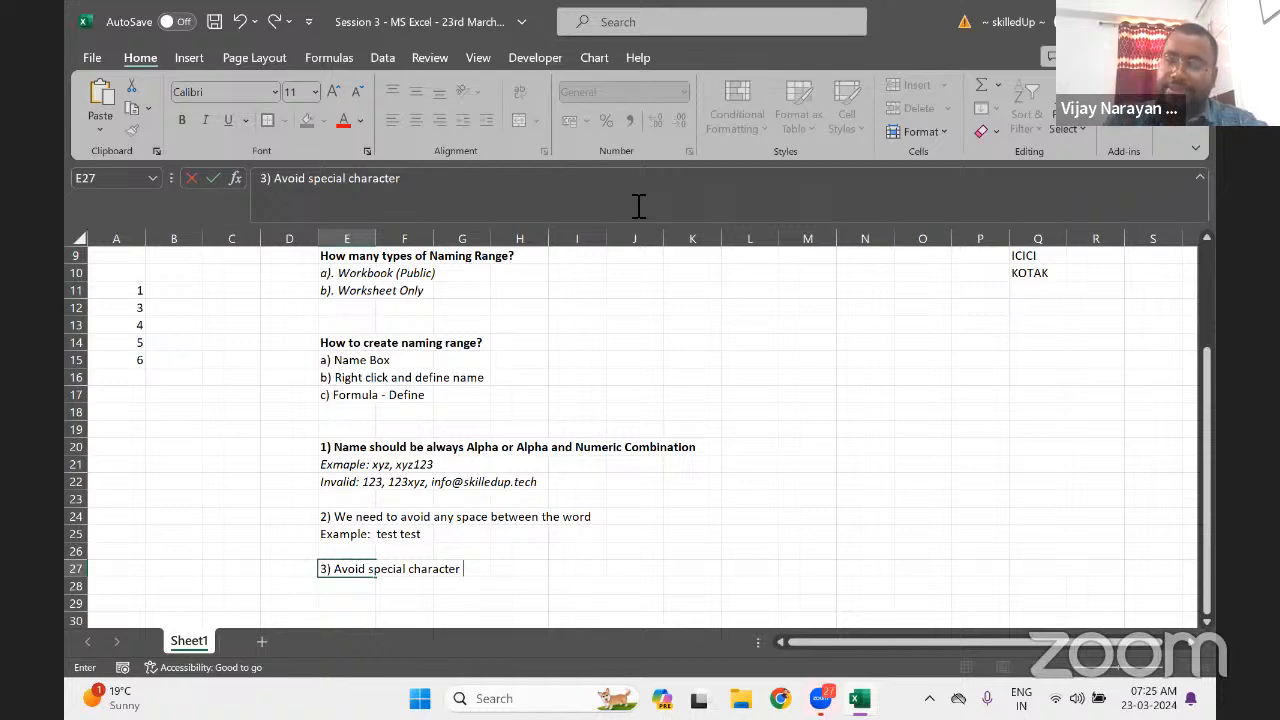
Complete rule 3 with 'when you will wright naming range but excluding (_)' and commit it
{"action": "type", "text": "when you"}
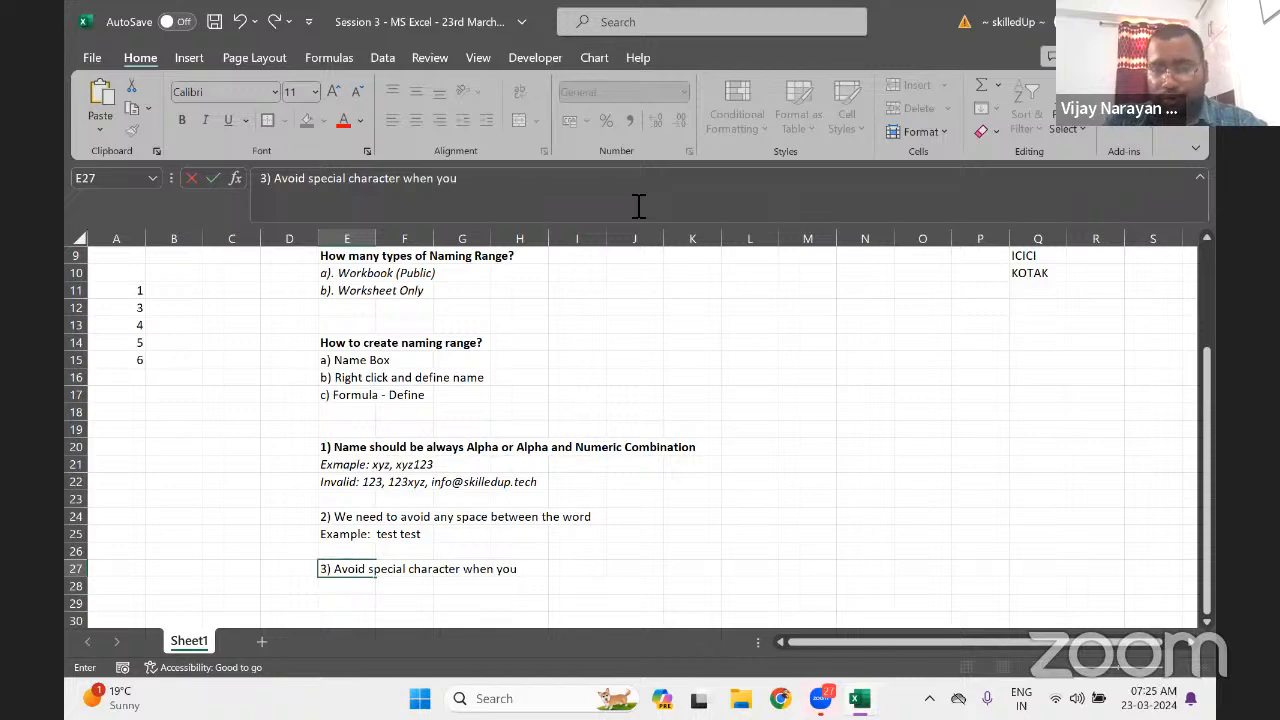
{"action": "type", "text": " will righ"}
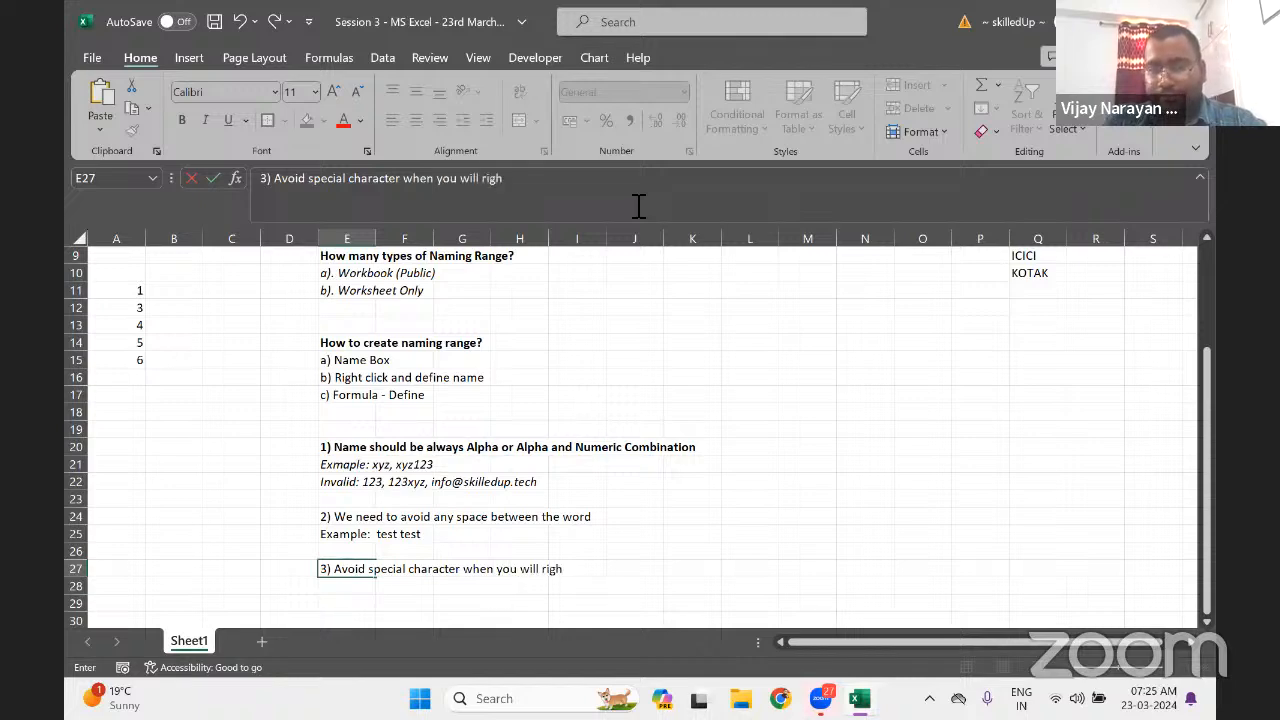
{"action": "key", "text": "BackSpace"}
{"action": "key", "text": "BackSpace"}
{"action": "key", "text": "BackSpace"}
{"action": "key", "text": "BackSpace"}
{"action": "type", "text": "wrigh"}
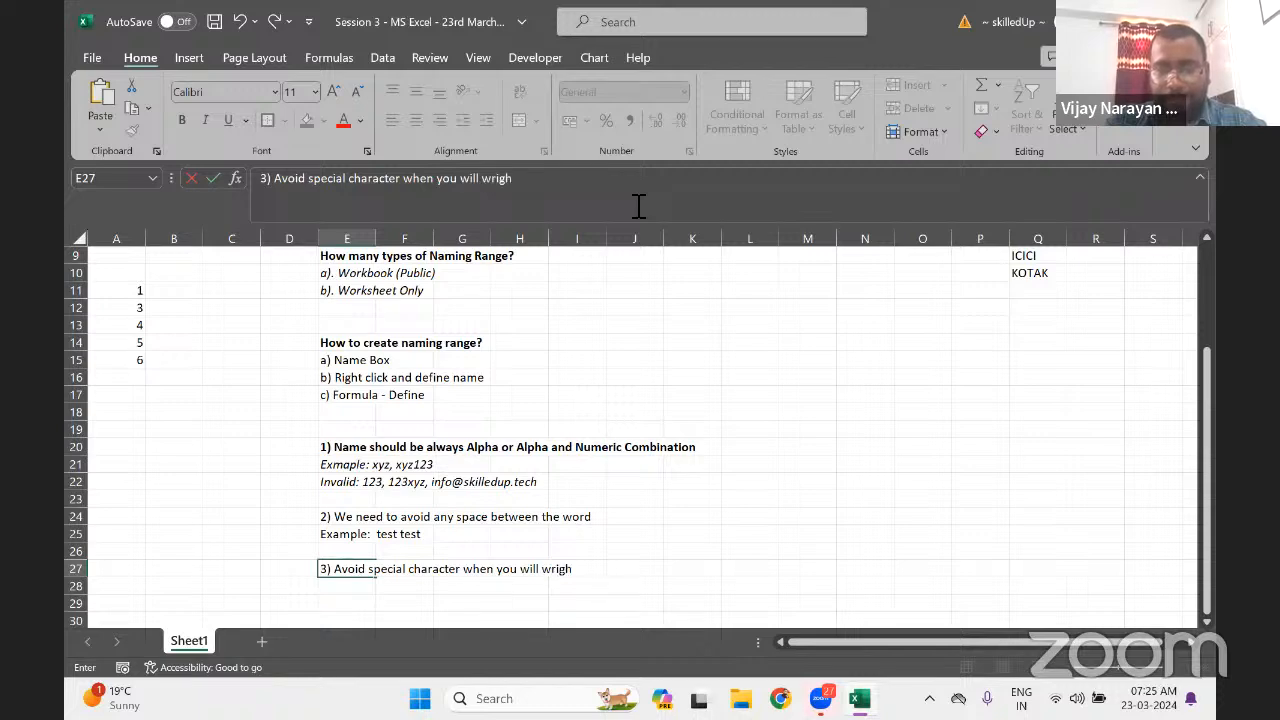
{"action": "type", "text": "t naming"}
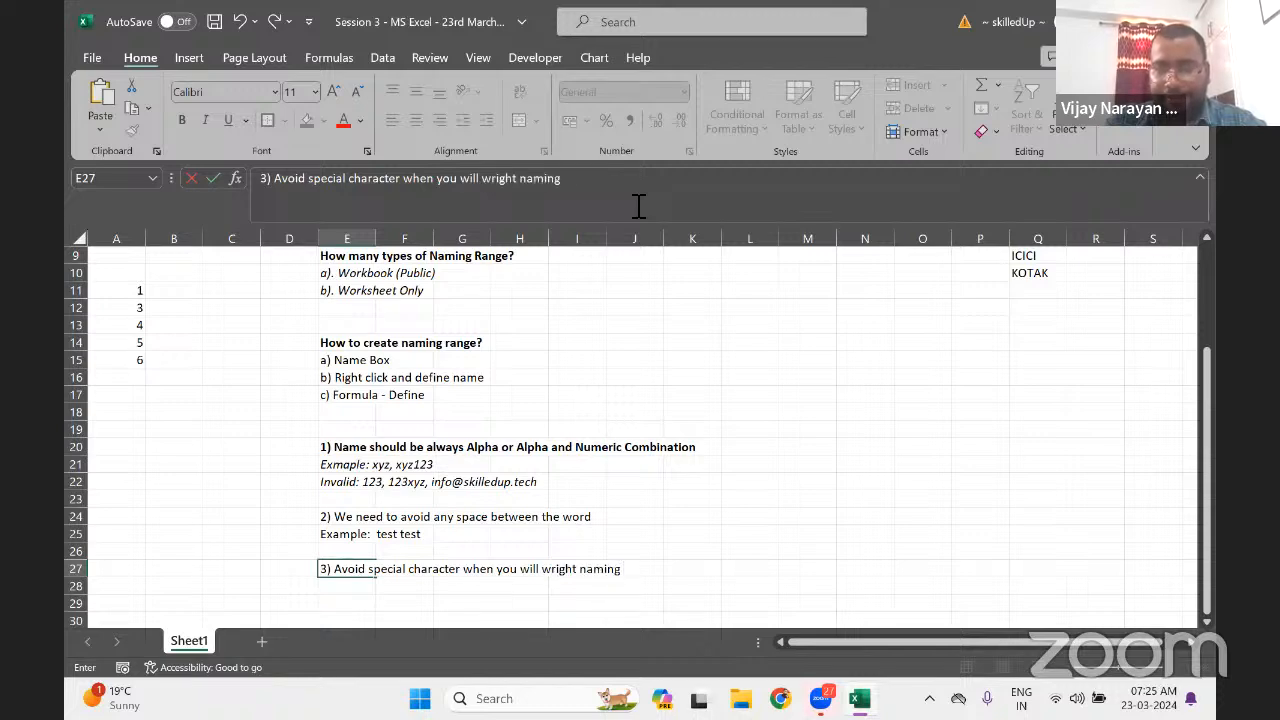
{"action": "type", "text": " range but"}
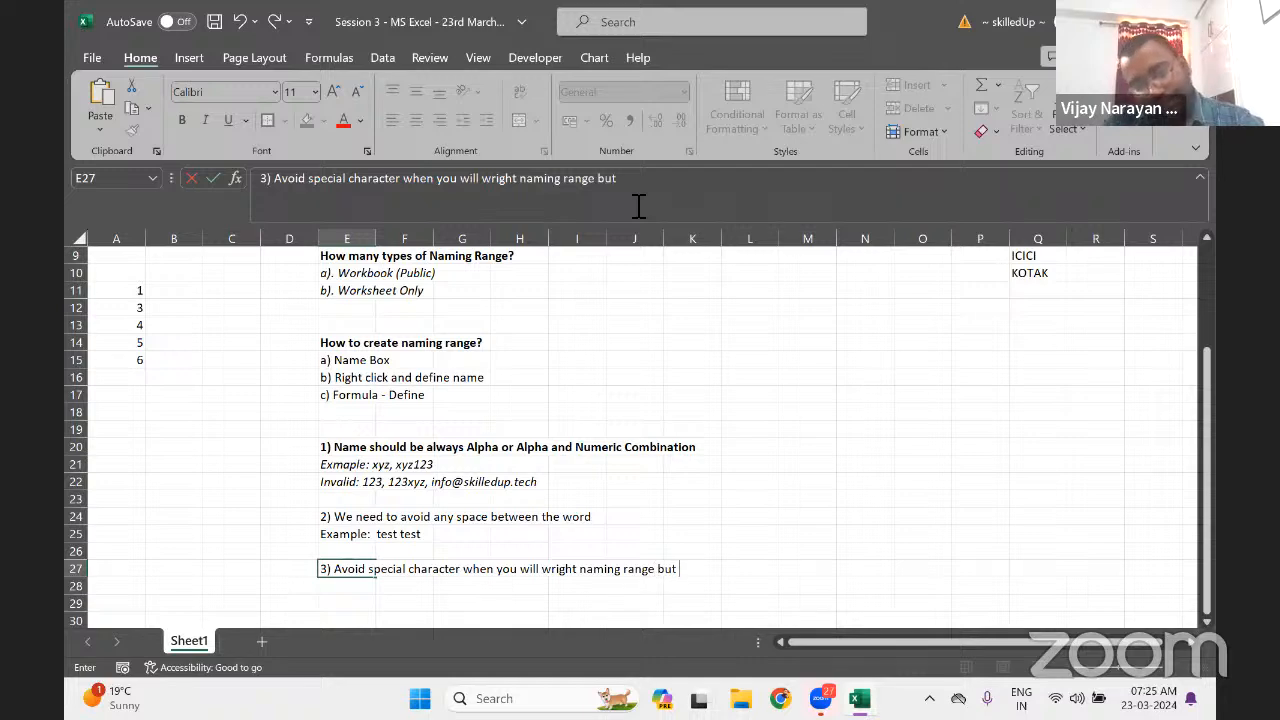
{"action": "type", "text": " sz"}
{"action": "key", "text": "BackSpace"}
{"action": "key", "text": "BackSpace"}
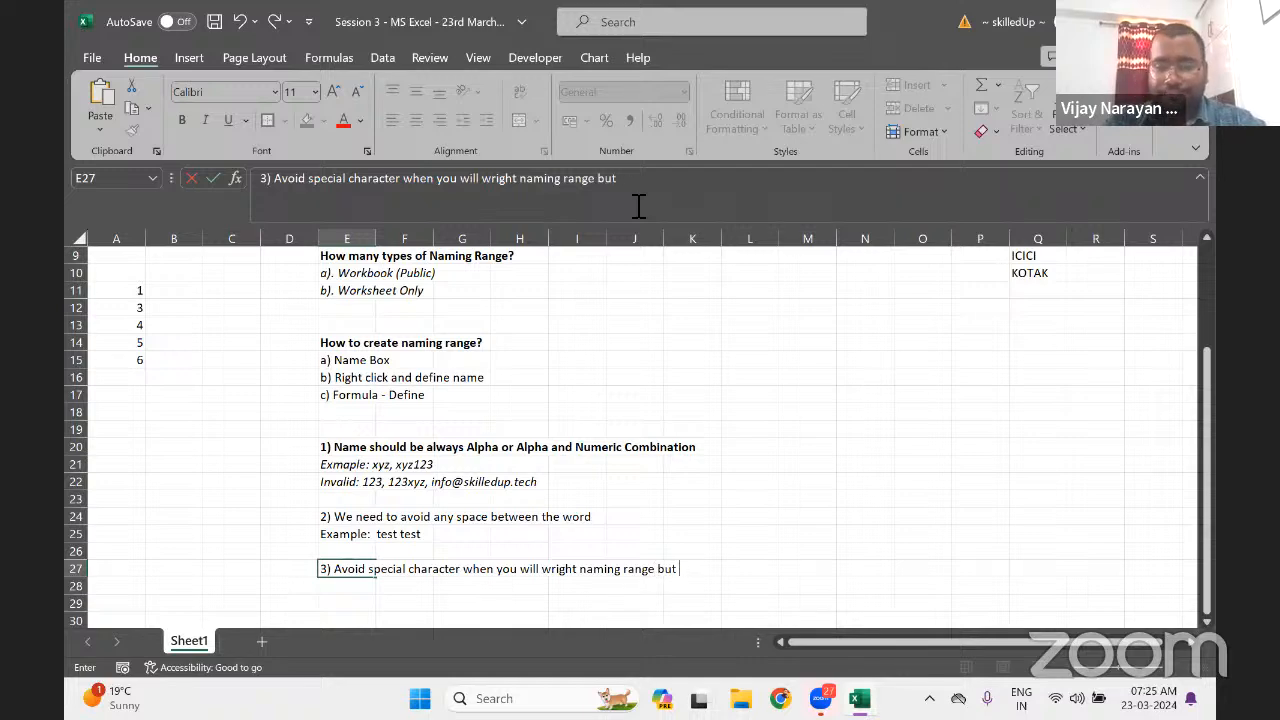
{"action": "type", "text": "excluding"}
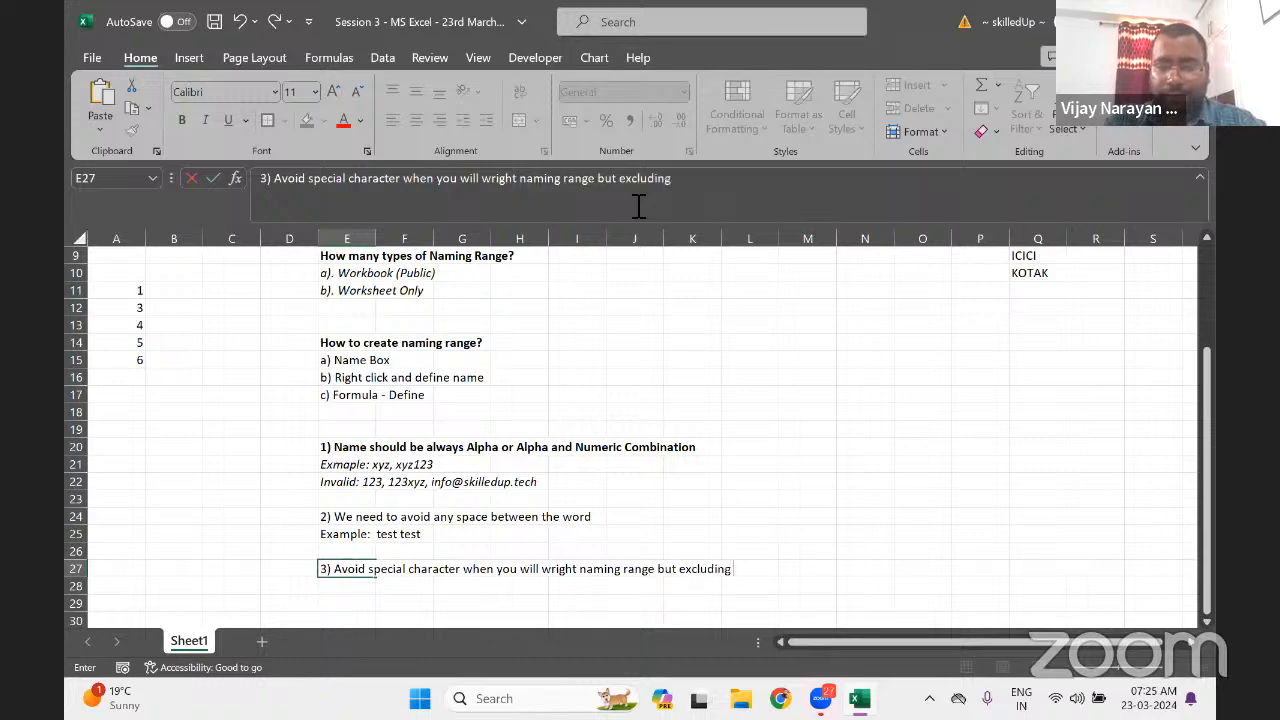
{"action": "type", "text": " (_"}
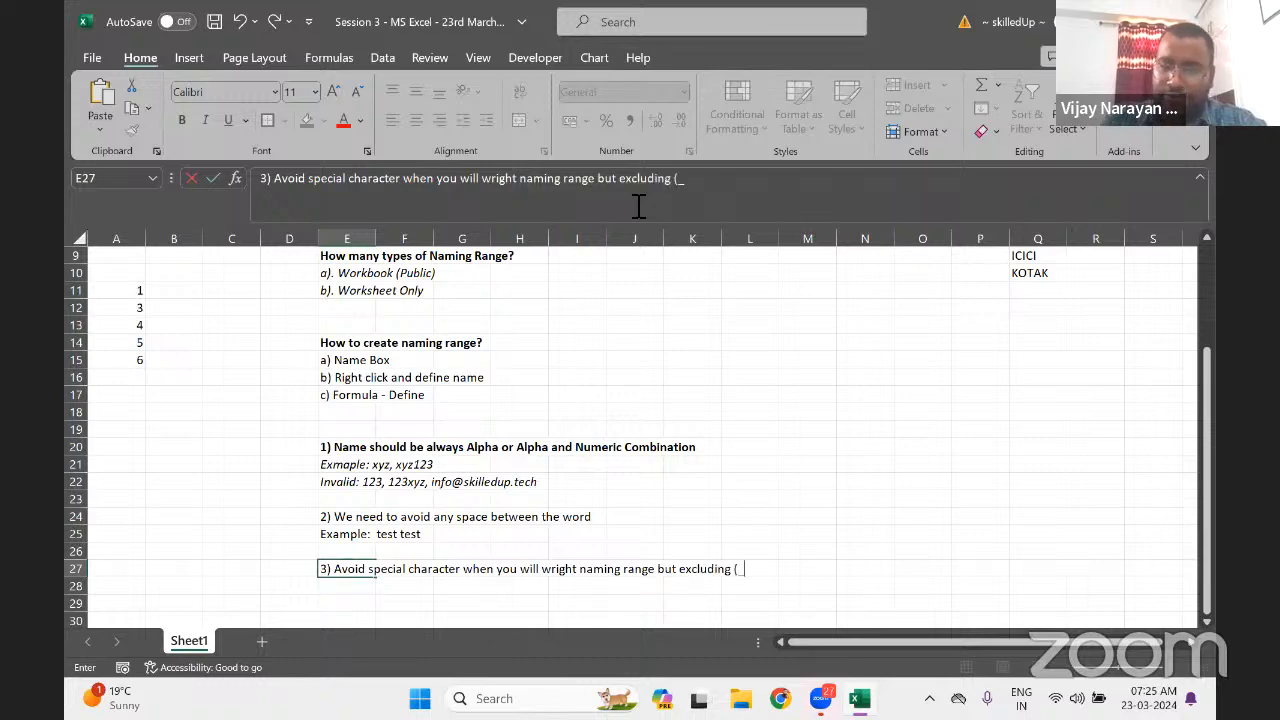
{"action": "type", "text": ")"}
{"action": "key", "text": "Return"}
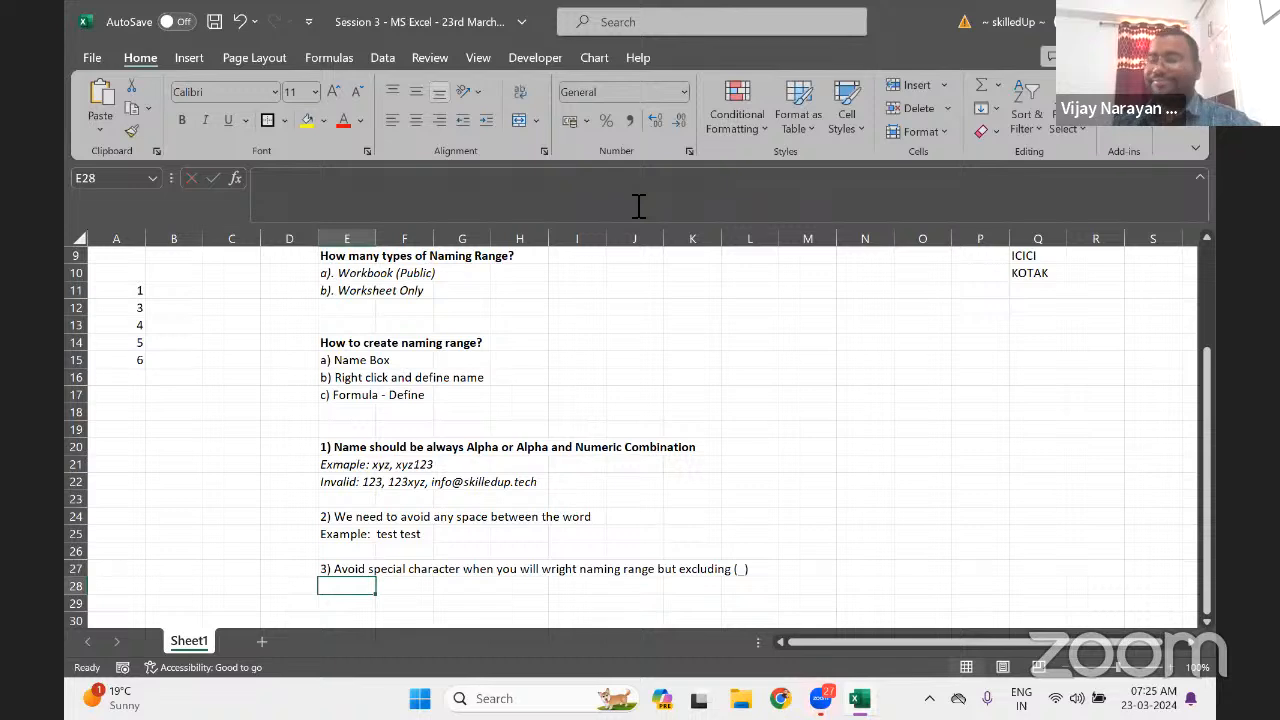
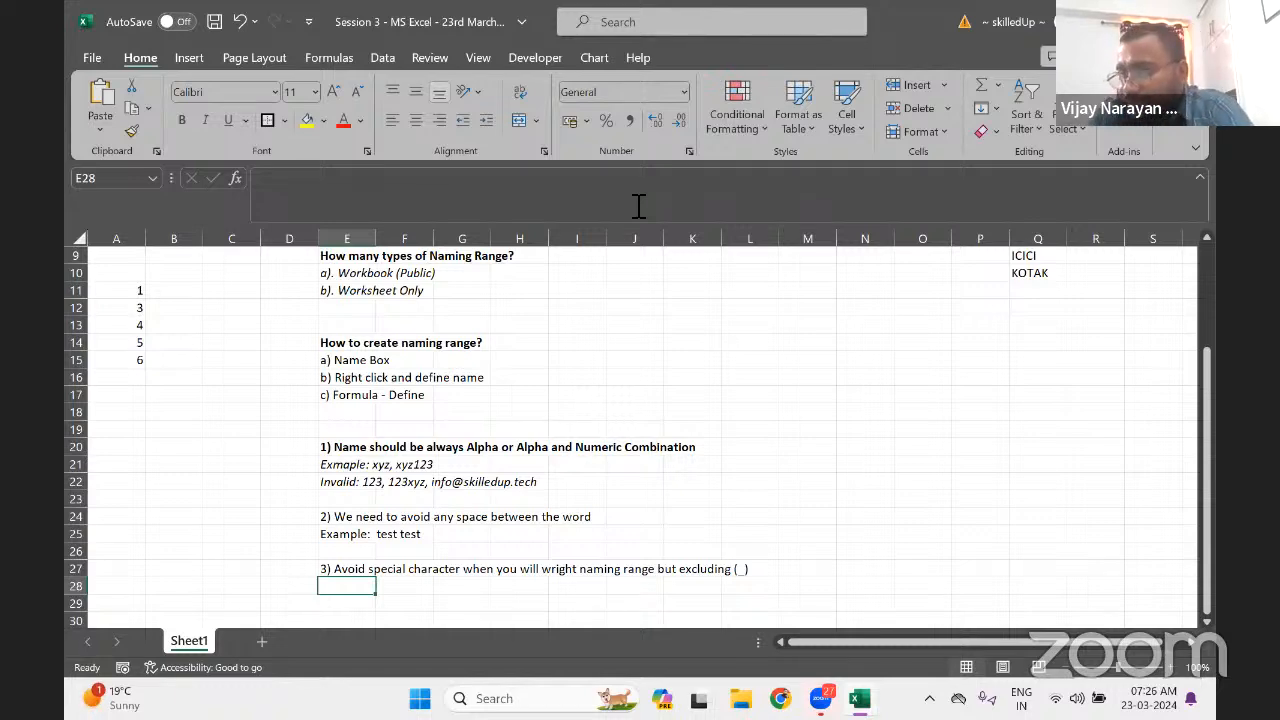
Enter 'Example: MS_Excel' in E28, fixing the capitalisation before committing it
{"action": "type", "text": "exc"}
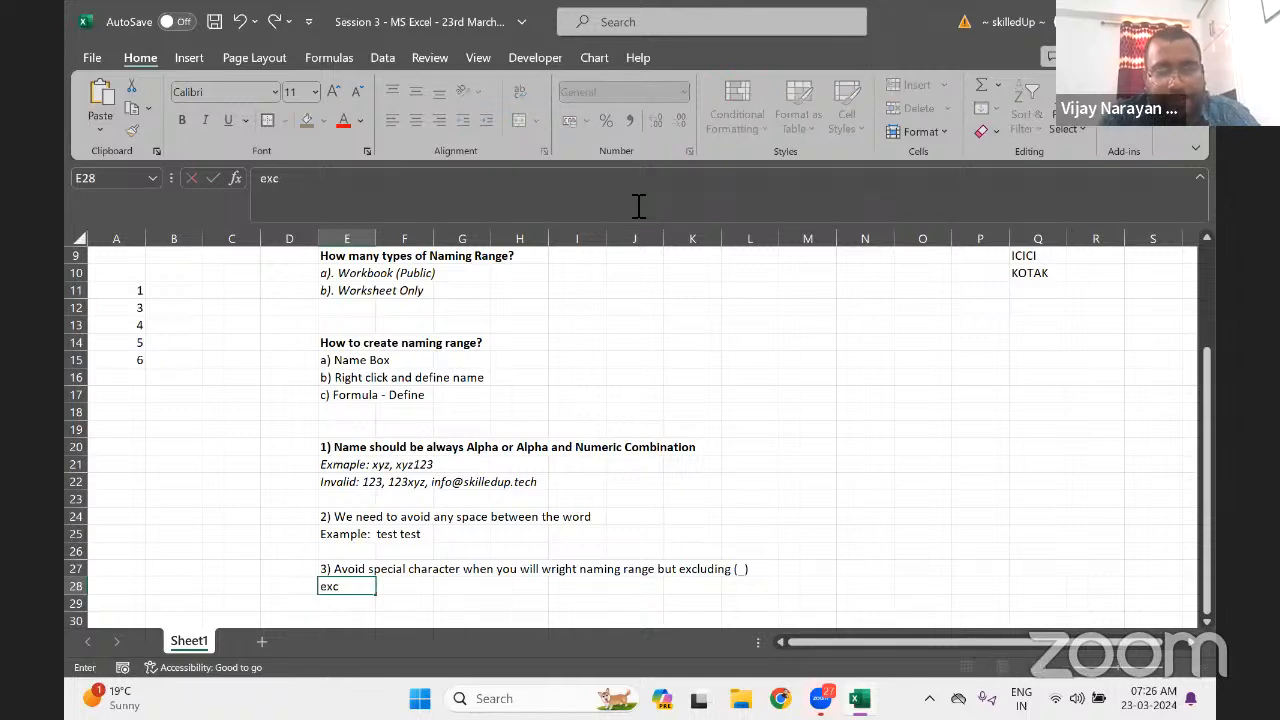
{"action": "key", "text": "BackSpace"}
{"action": "type", "text": "amle"}
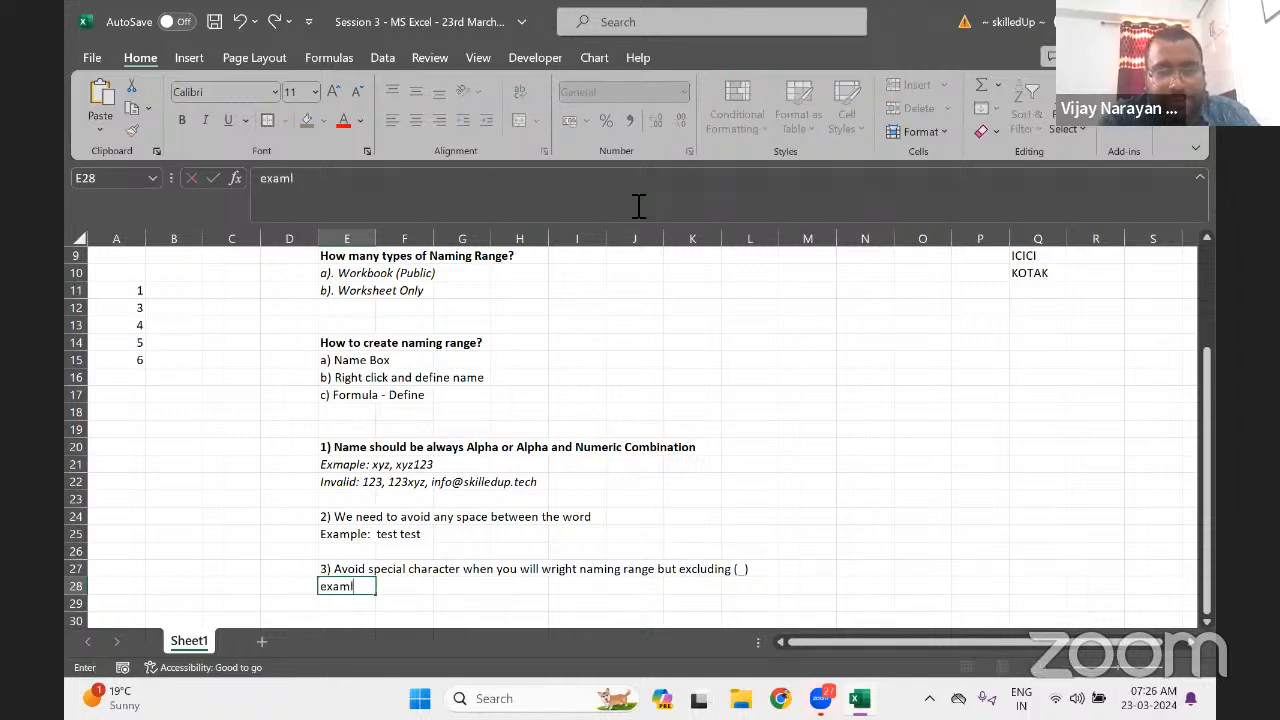
{"action": "key", "text": "BackSpace"}
{"action": "key", "text": "BackSpace"}
{"action": "key", "text": "BackSpace"}
{"action": "key", "text": "BackSpace"}
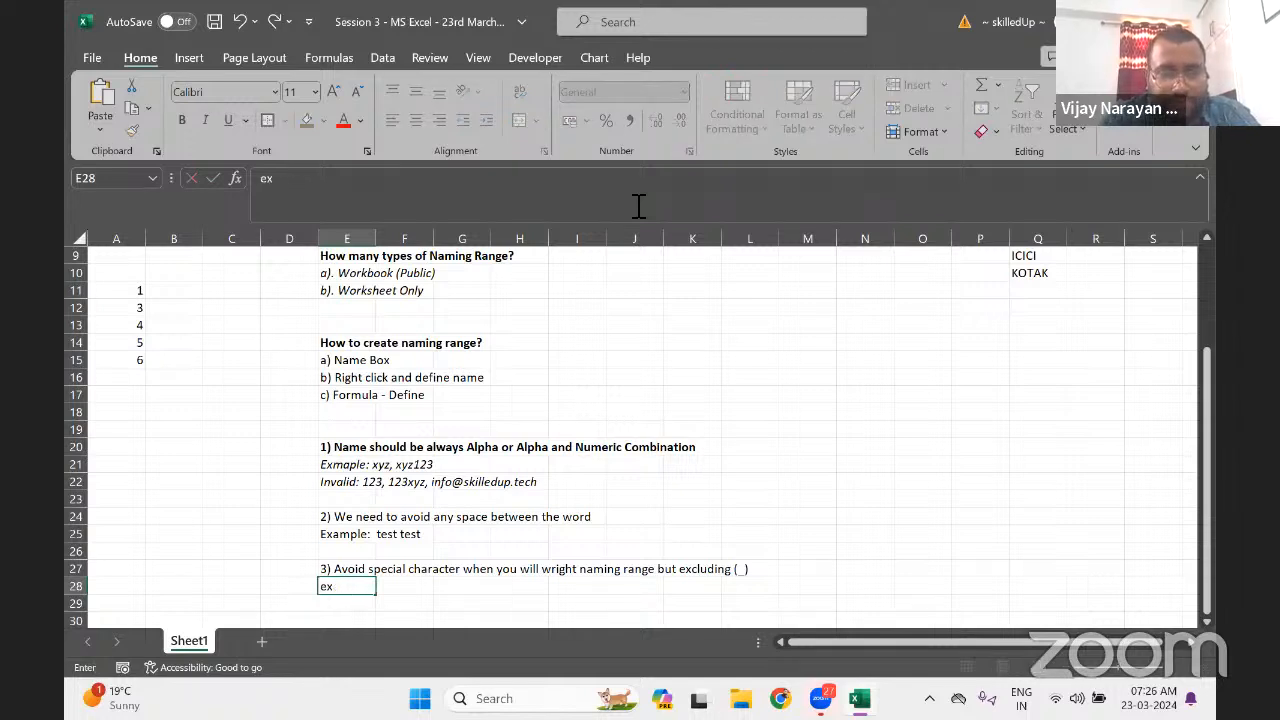
{"action": "type", "text": "ample"}
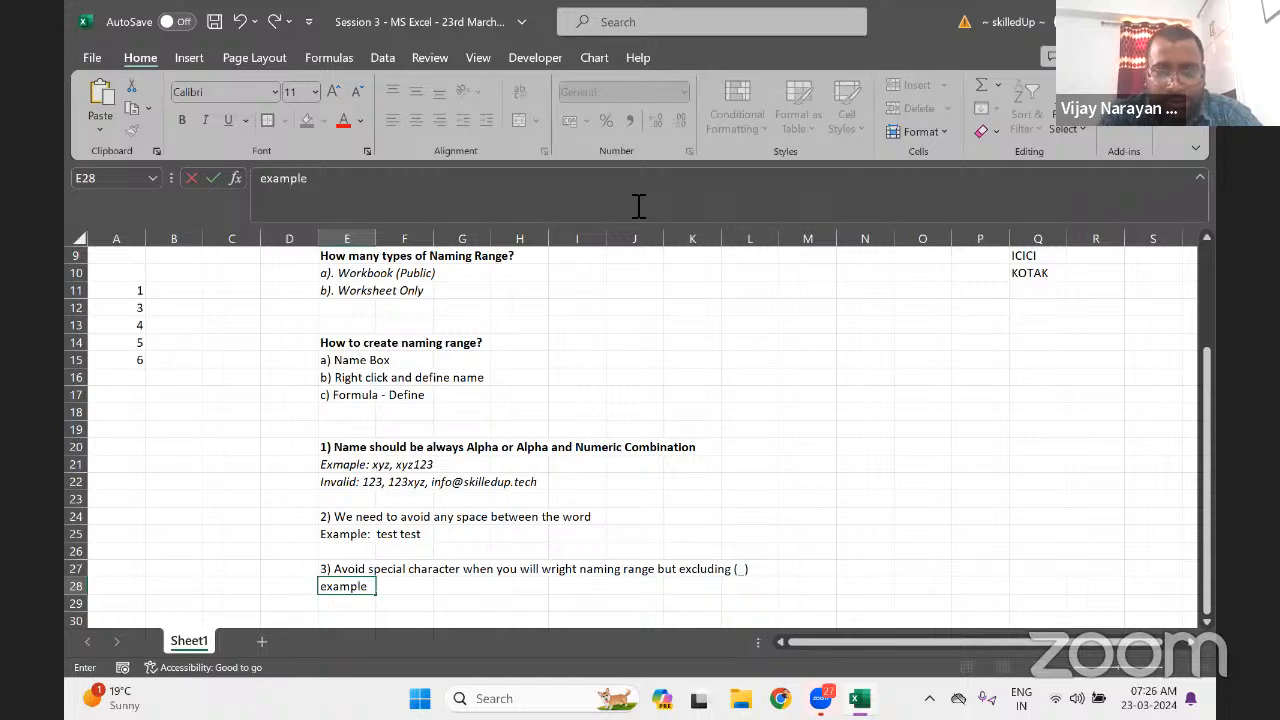
{"action": "type", "text": ":"}
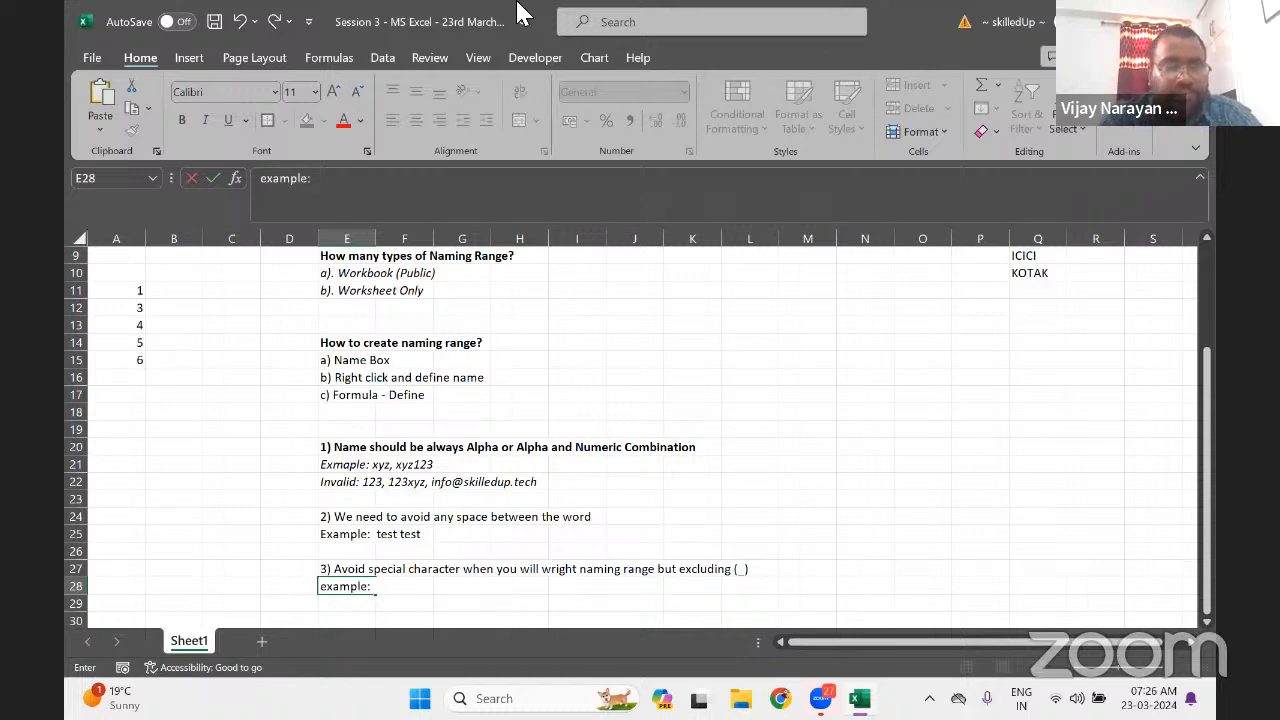
{"action": "left_click", "coordinate": [283, 189]}
{"action": "key", "text": "BackSpace"}
{"action": "type", "text": "E"}
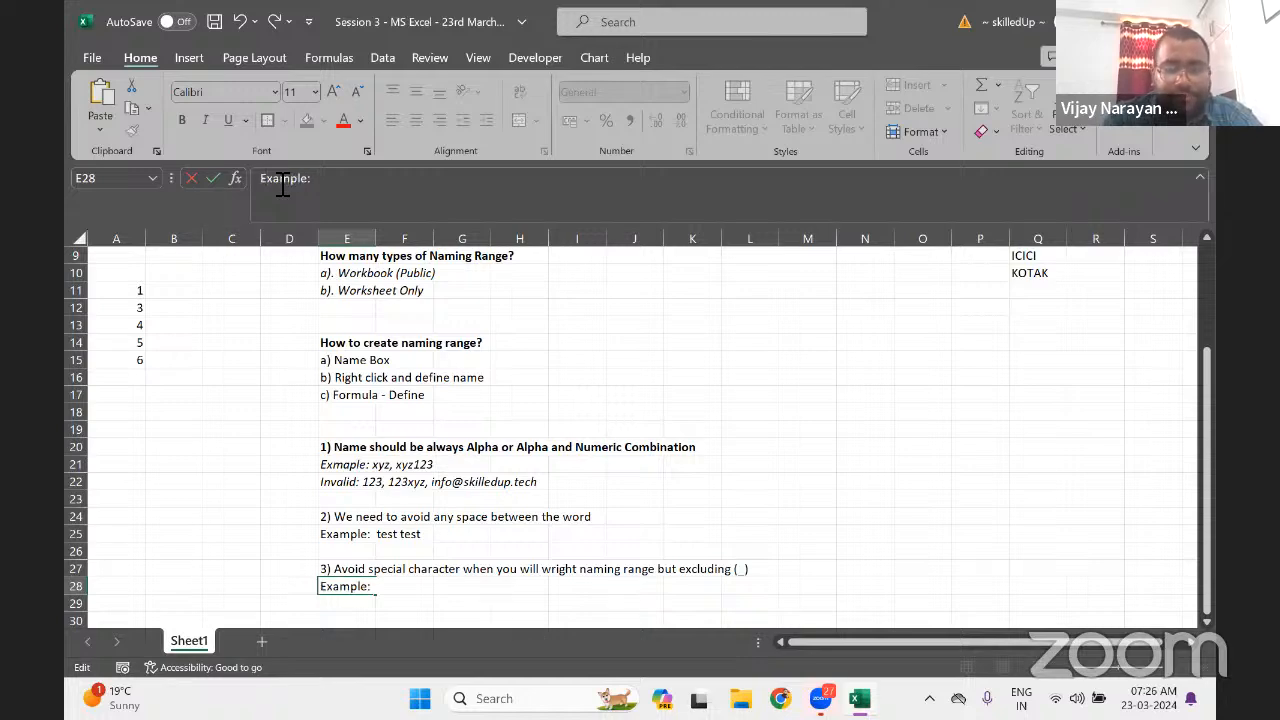
{"action": "type", "text": "Ms"}
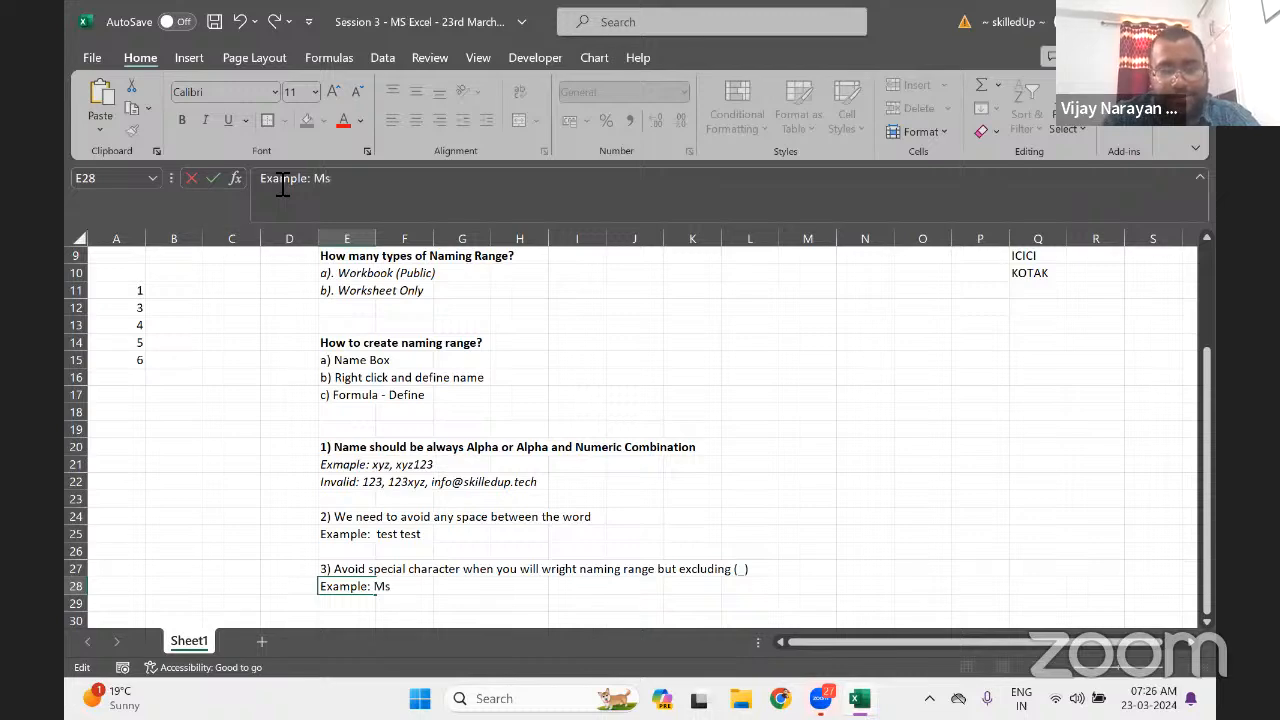
{"action": "key", "text": "BackSpace"}
{"action": "type", "text": "S_Excel"}
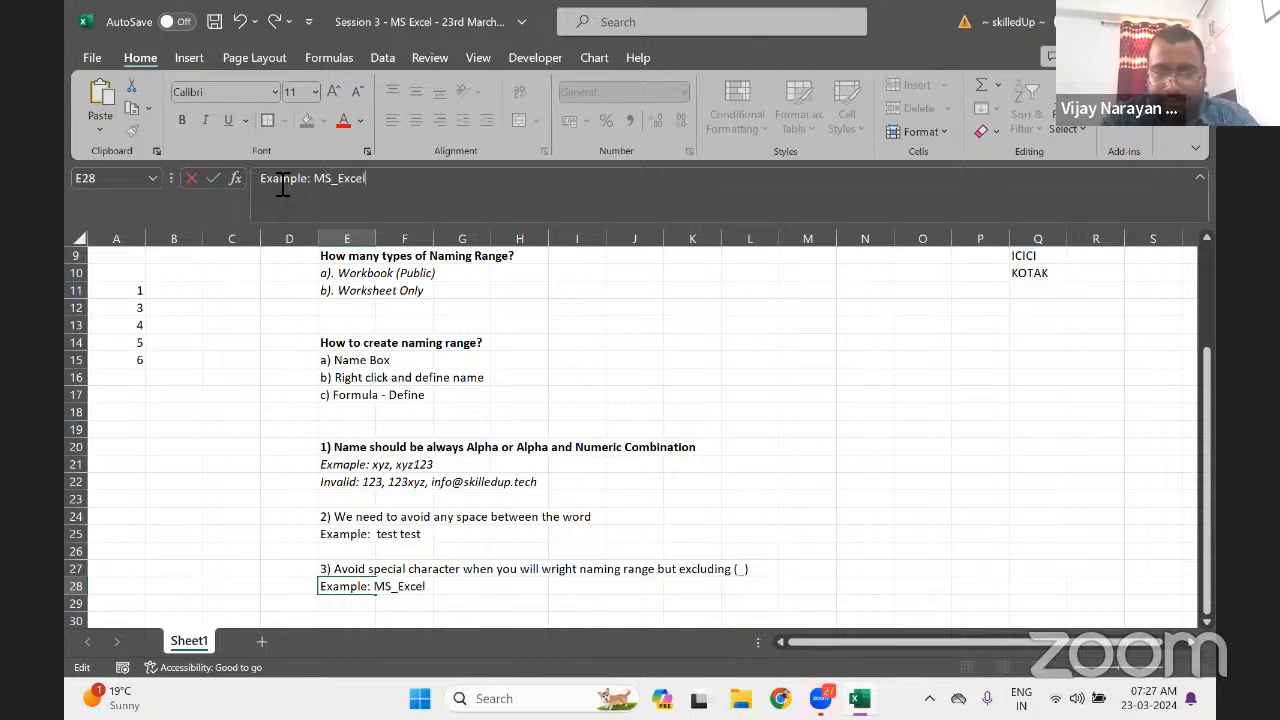
{"action": "key", "text": "ctrl+Return"}
{"action": "key", "text": "Return"}
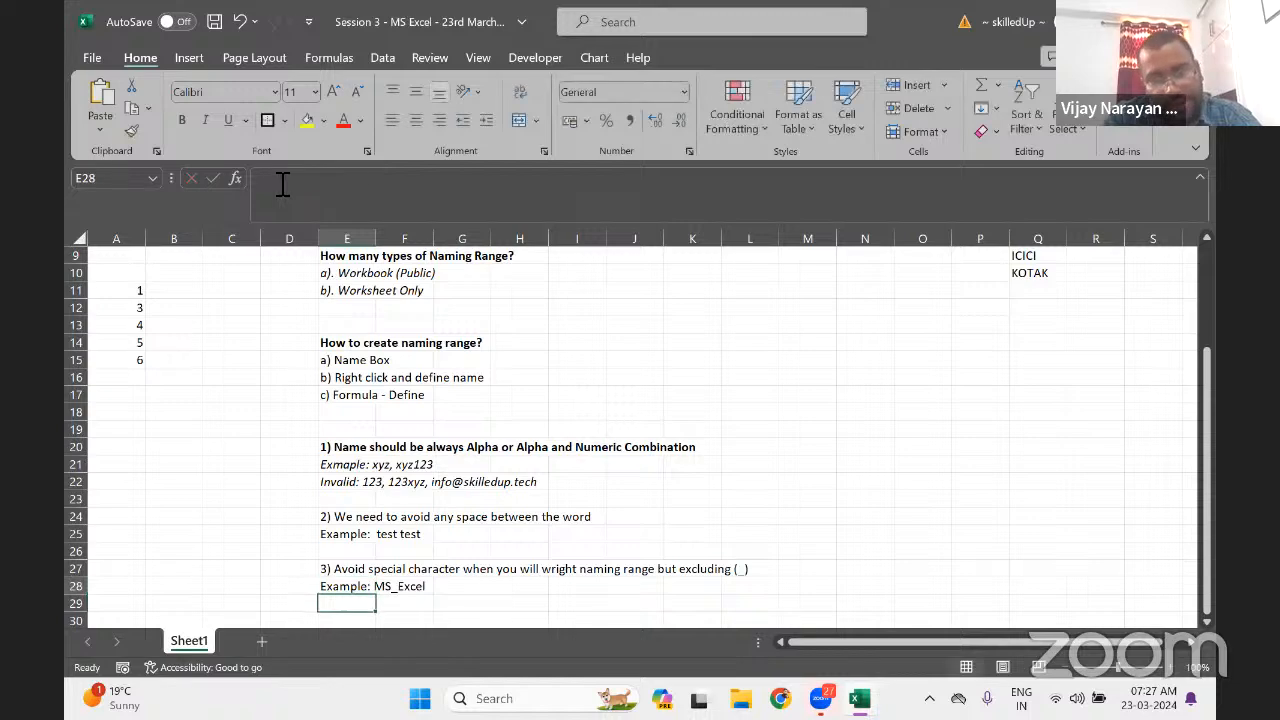
Select A11:A15 so the Name Box shows its name xyz123
{"action": "key", "text": "Up"}
{"action": "key", "text": "ctrl+Left"}
{"action": "key", "text": "ctrl+Up"}
{"action": "key", "text": "ctrl+shift+Up"}
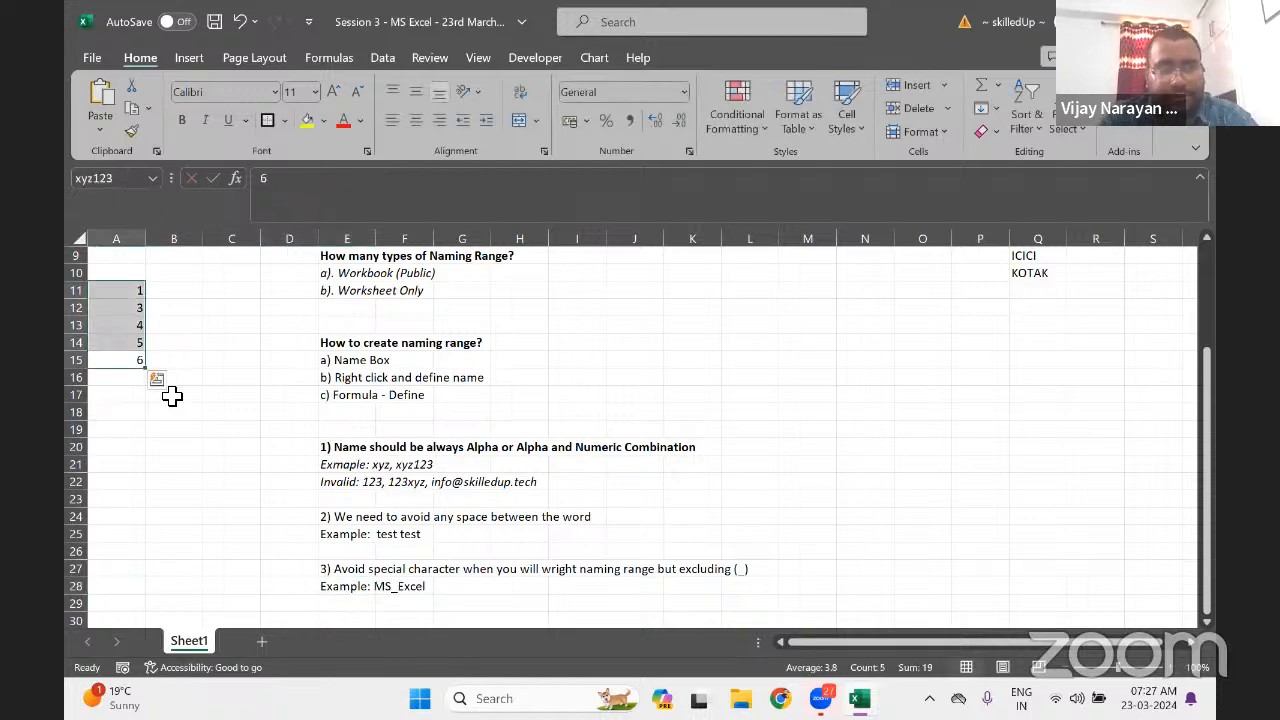
Enter the numbers 1 through 5 down column A starting at A19
{"action": "key", "text": "Down"}
{"action": "key", "text": "Down"}
{"action": "key", "text": "Down"}
{"action": "key", "text": "Down"}
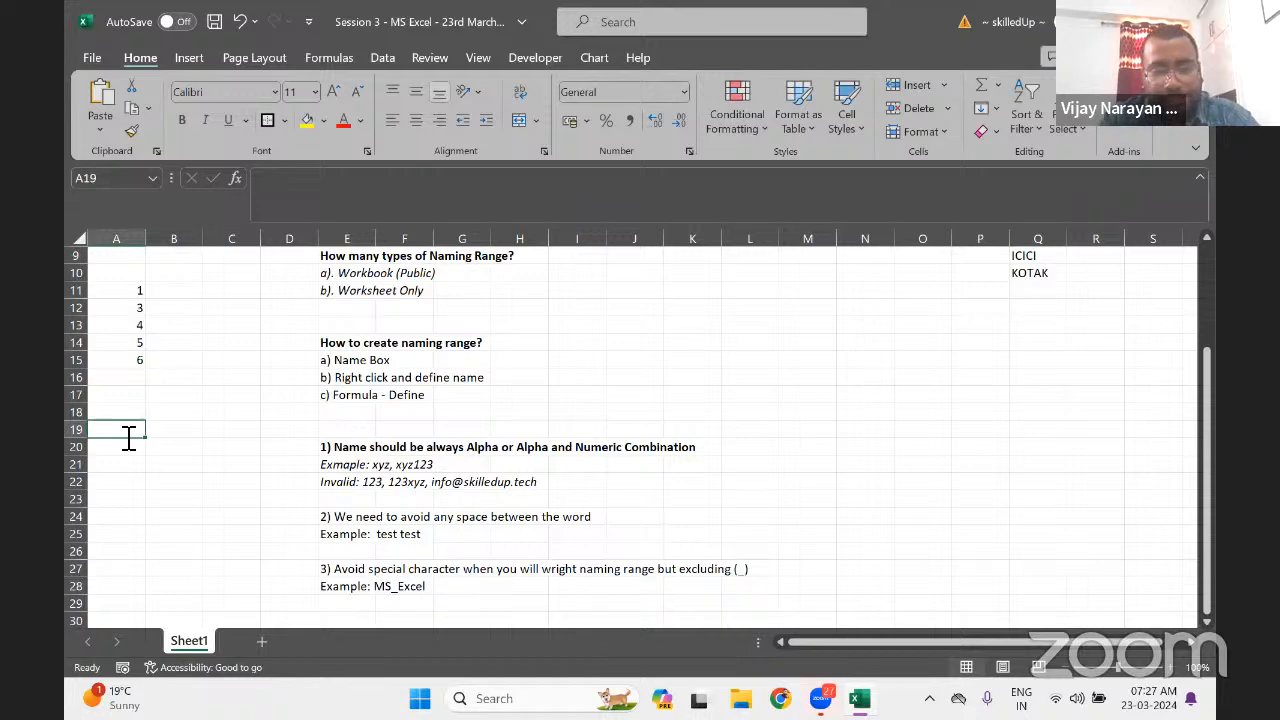
{"action": "type", "text": "1"}
{"action": "key", "text": "Return"}
{"action": "key", "text": "Return"}
{"action": "type", "text": "2"}
{"action": "key", "text": "Return"}
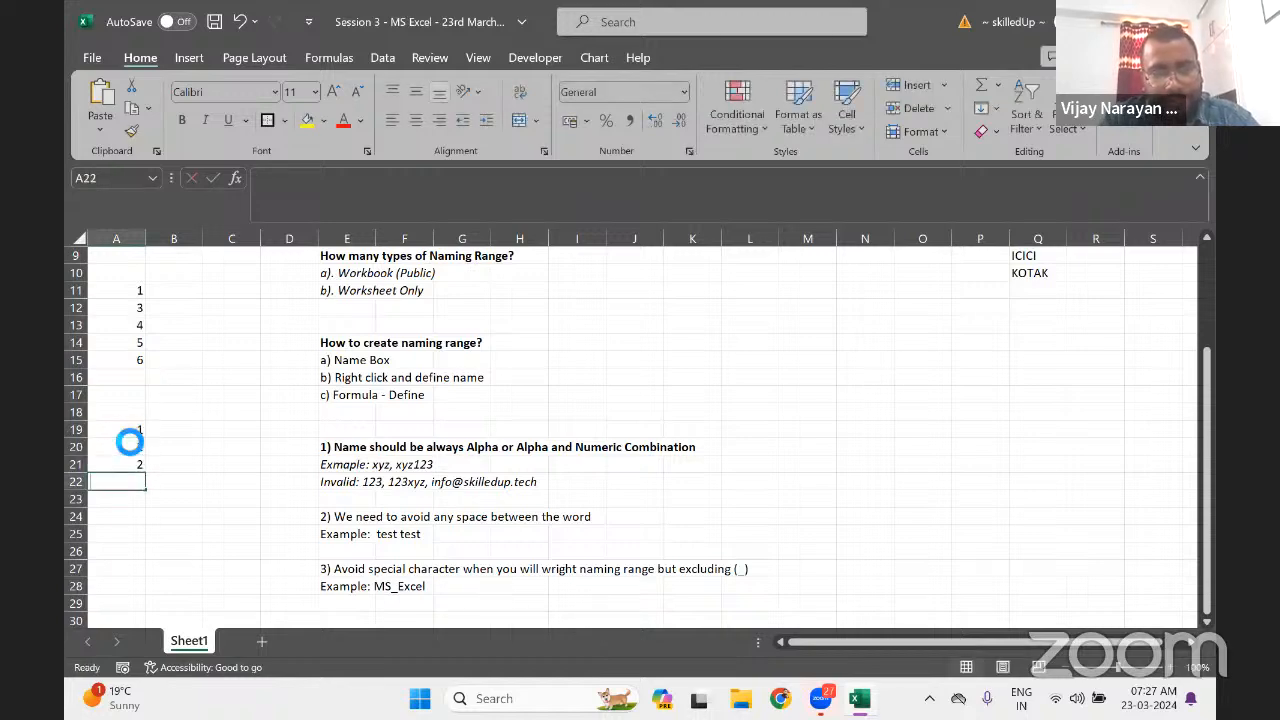
{"action": "type", "text": "3"}
{"action": "key", "text": "Return"}
{"action": "type", "text": "4"}
{"action": "key", "text": "Return"}
{"action": "type", "text": "5"}
{"action": "key", "text": "Return"}
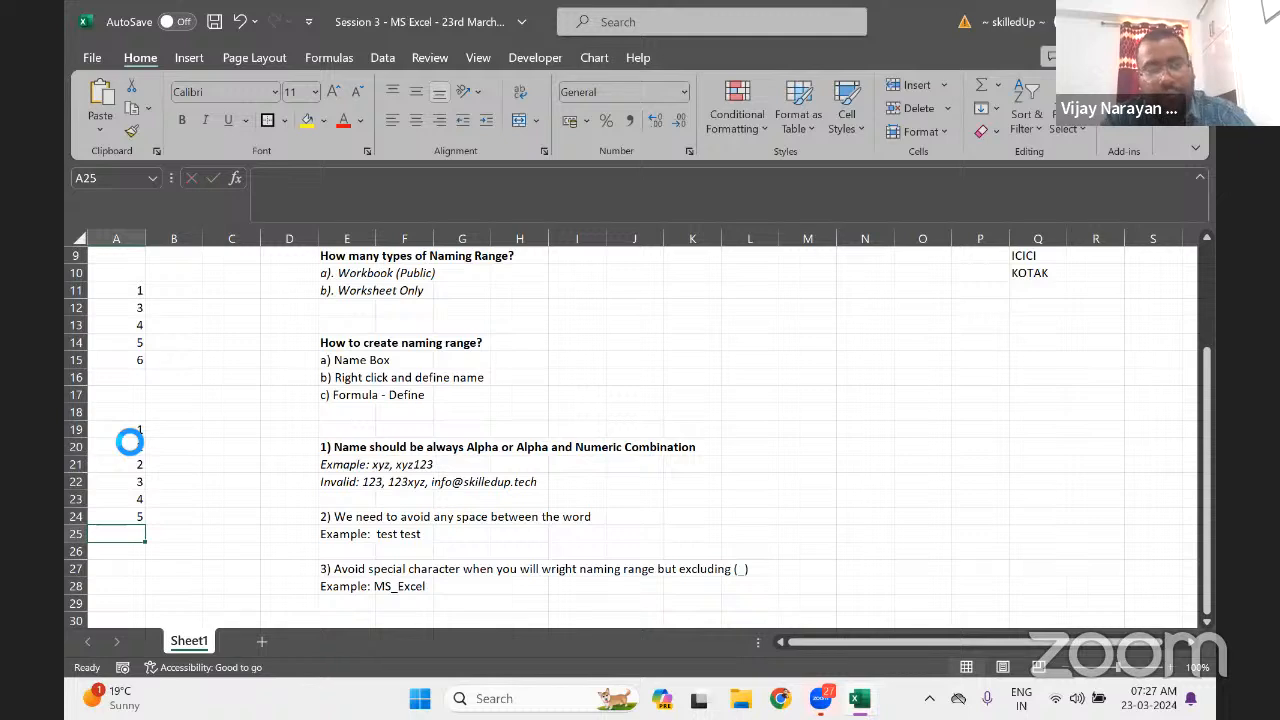
Select A19:A24 and name it MS_Excel in the Name Box
{"action": "left_click_drag", "start_coordinate": [130, 516], "coordinate": [126, 432]}
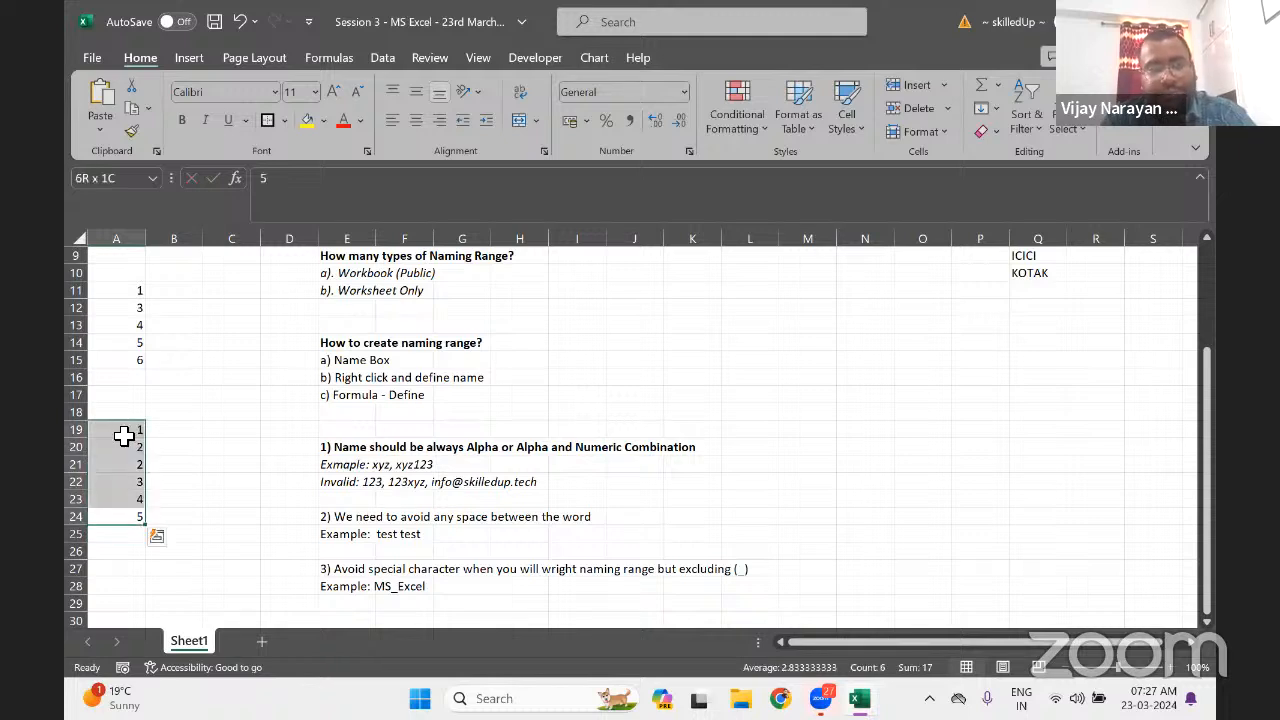
{"action": "left_click", "coordinate": [128, 180]}
{"action": "type", "text": "MS_"}
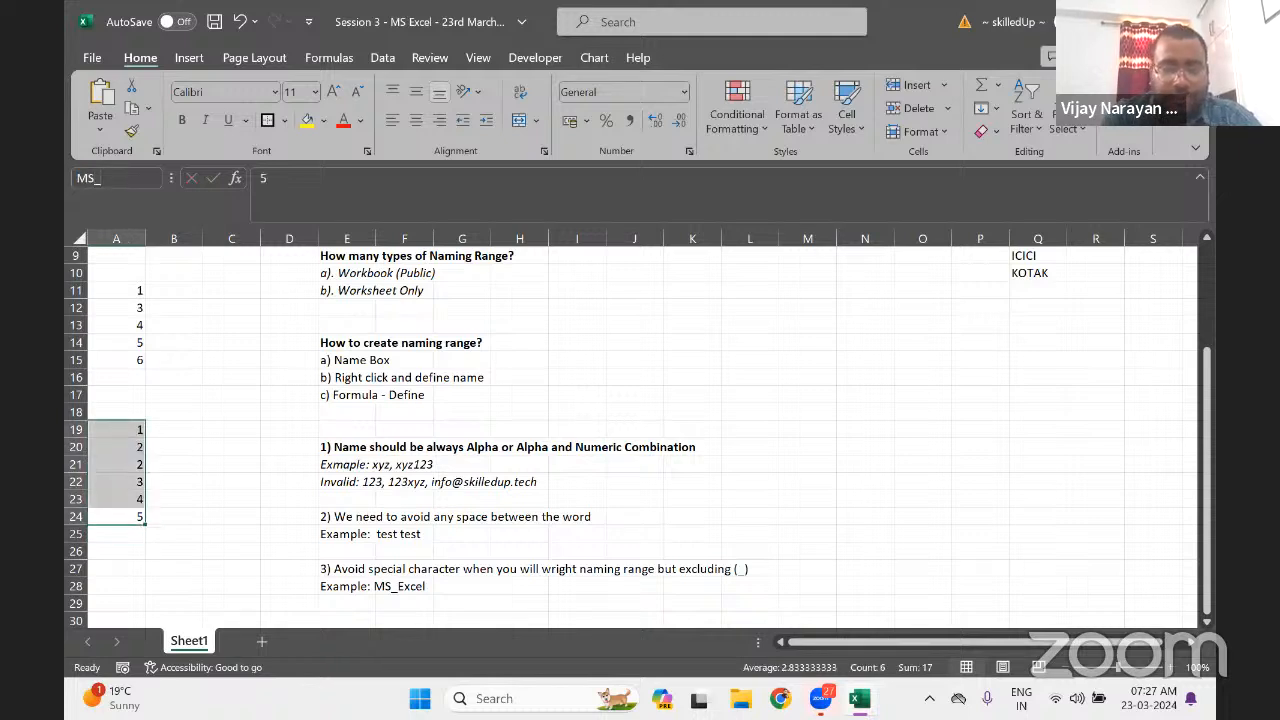
{"action": "type", "text": "Excel"}
{"action": "key", "text": "Return"}
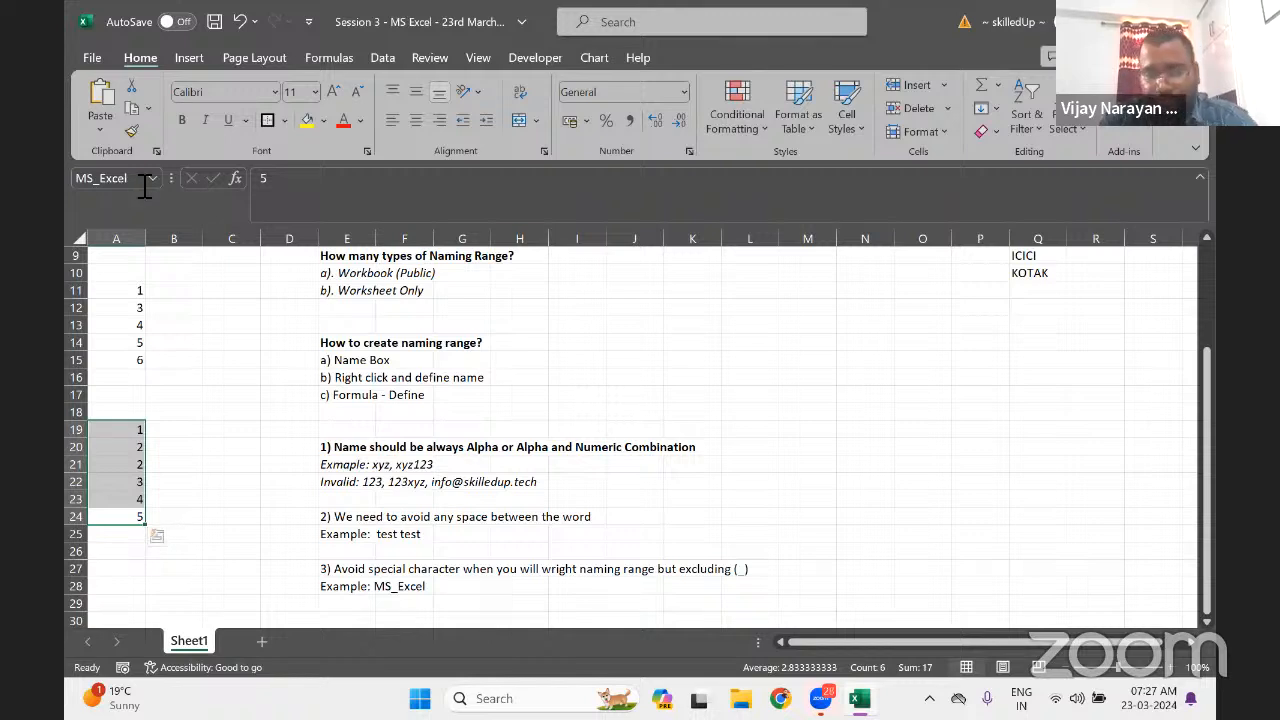
Start rule 4 in E30: '4) Naming range not should be more than 255 character'
{"action": "left_click", "coordinate": [357, 586]}
{"action": "key", "text": "Down"}
{"action": "key", "text": "Down"}
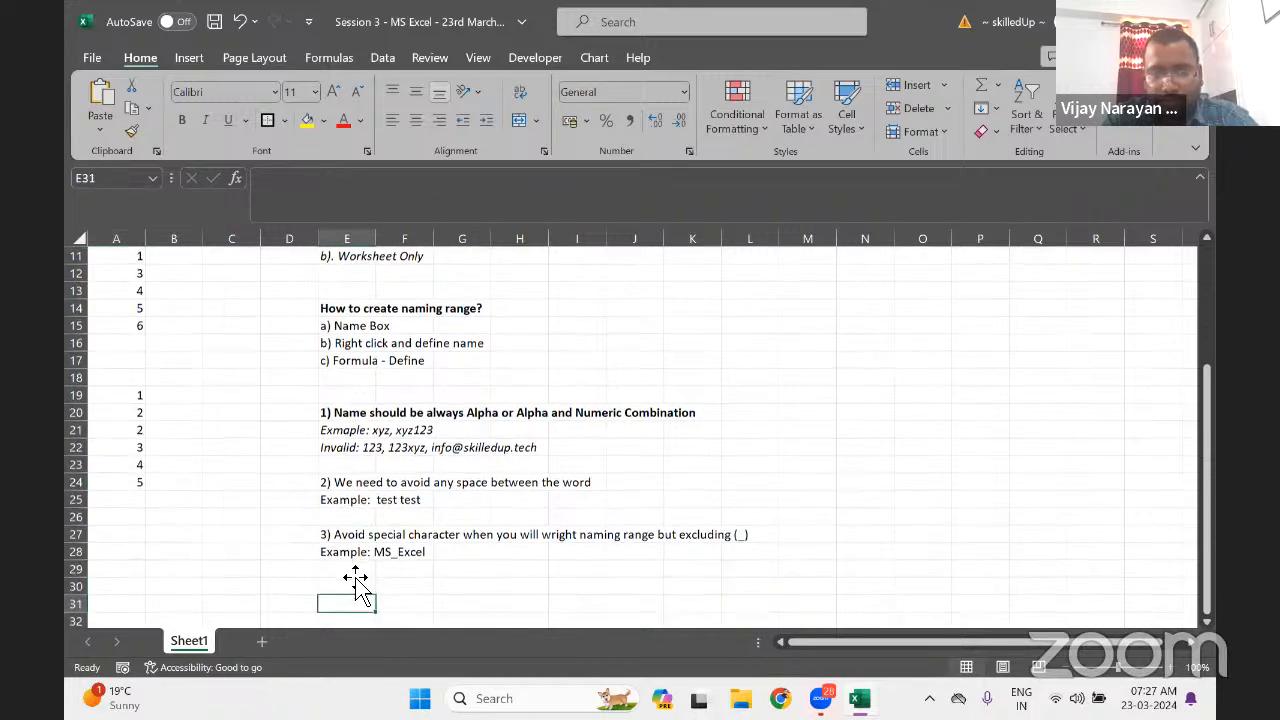
{"action": "type", "text": "4)"}
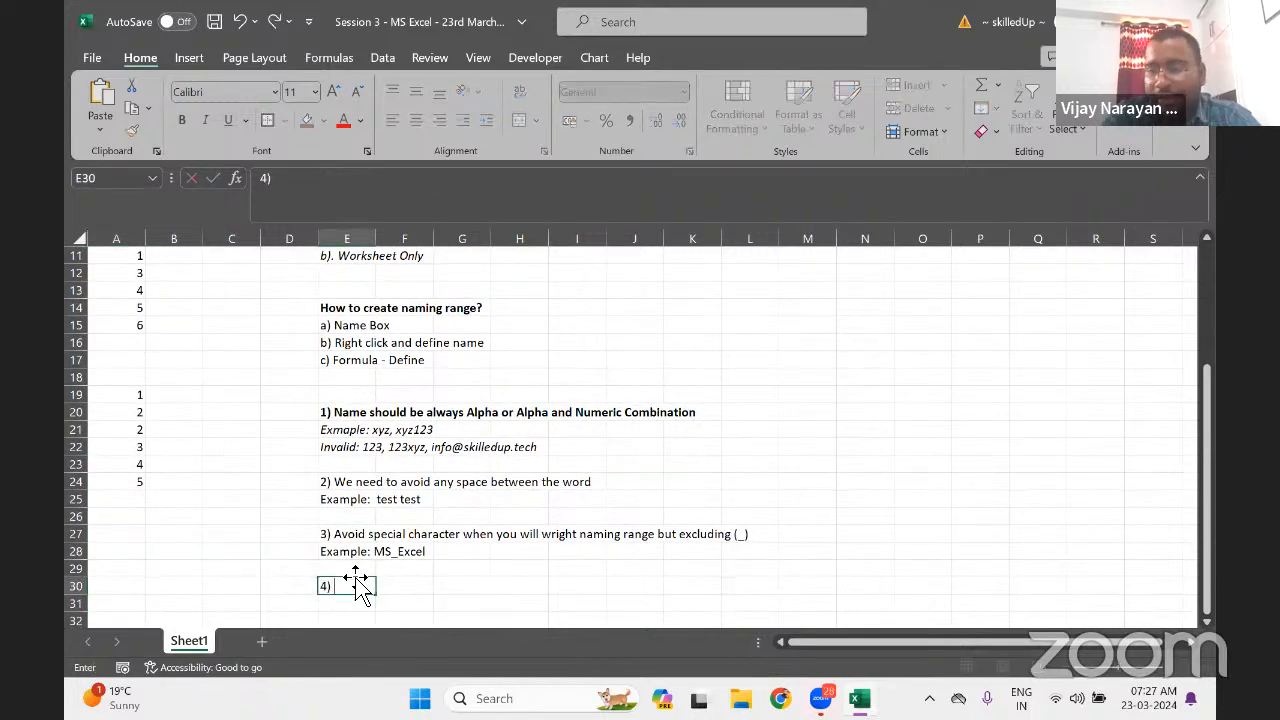
{"action": "type", "text": "N"}
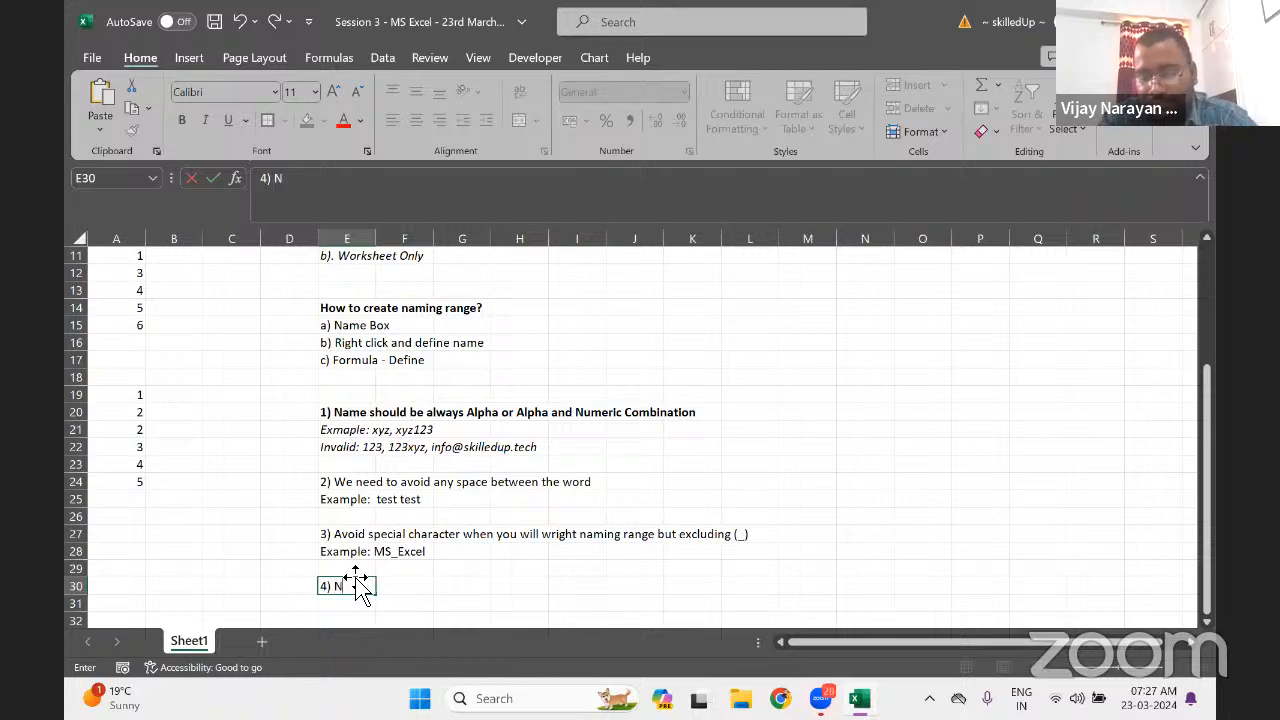
{"action": "type", "text": "aming range not"}
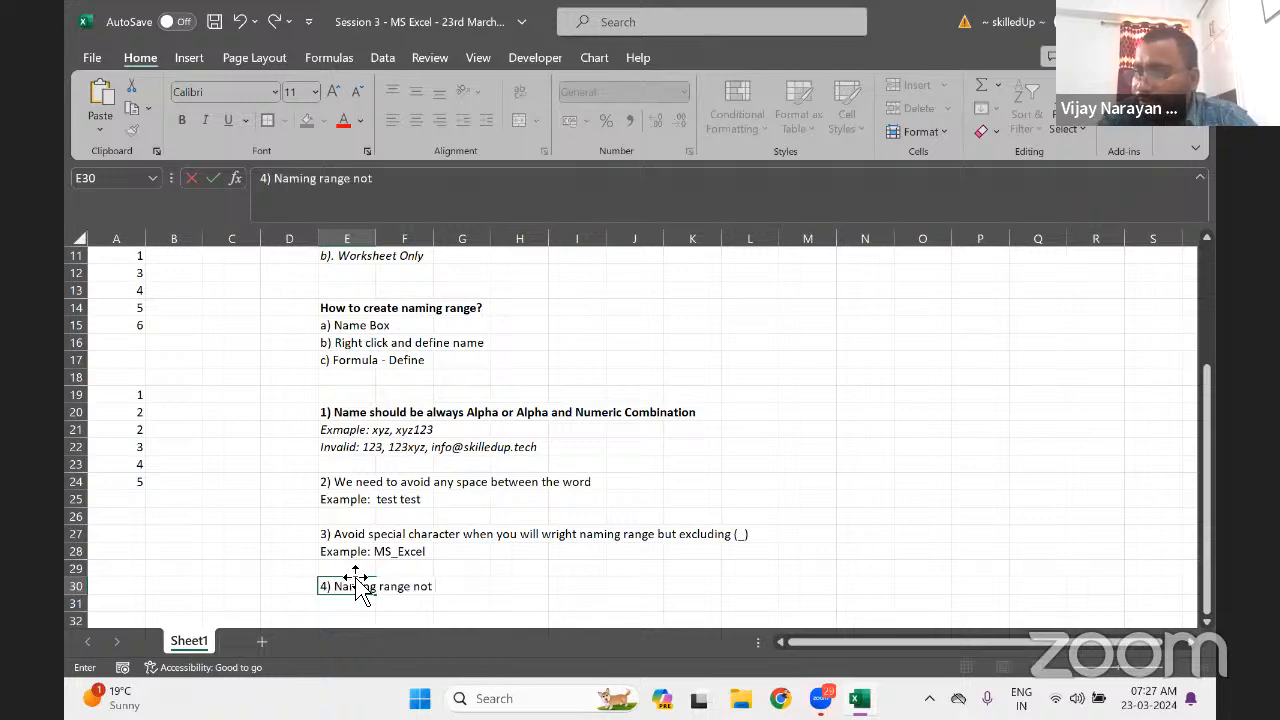
{"action": "type", "text": " shoul"}
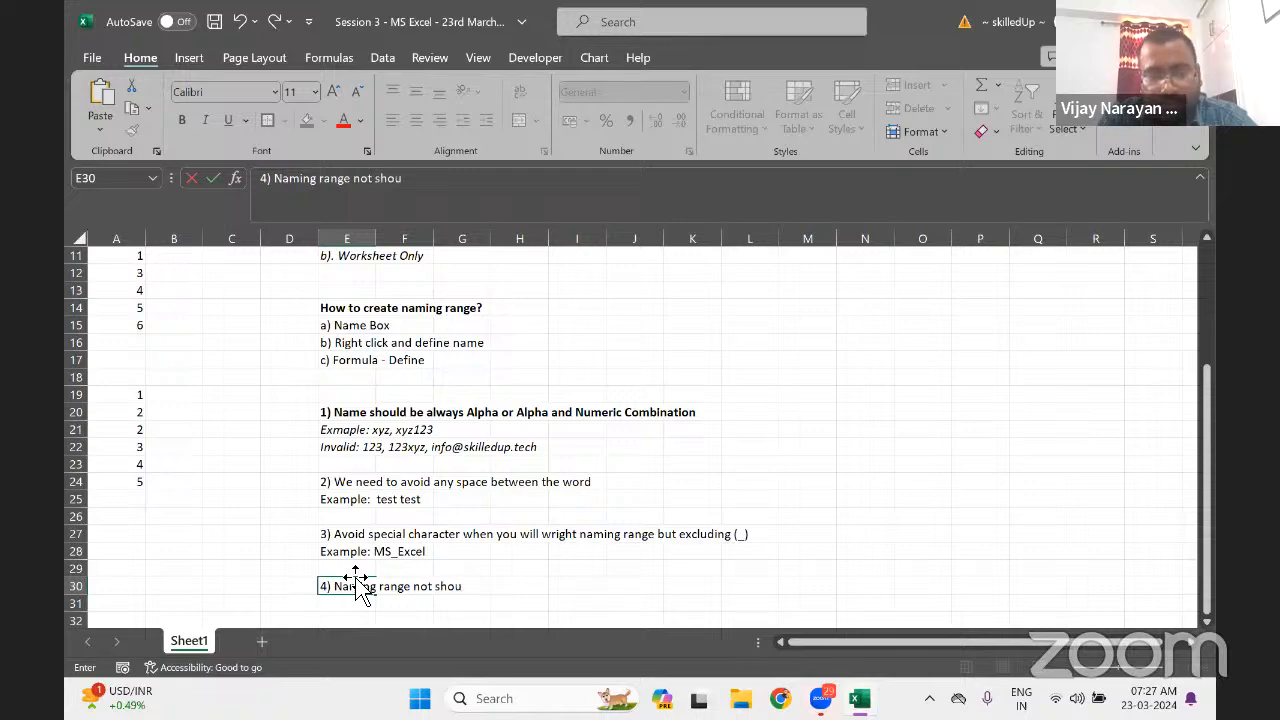
{"action": "key", "text": "BackSpace"}
{"action": "type", "text": "d b"}
{"action": "key", "text": "BackSpace"}
{"action": "key", "text": "BackSpace"}
{"action": "type", "text": "be"}
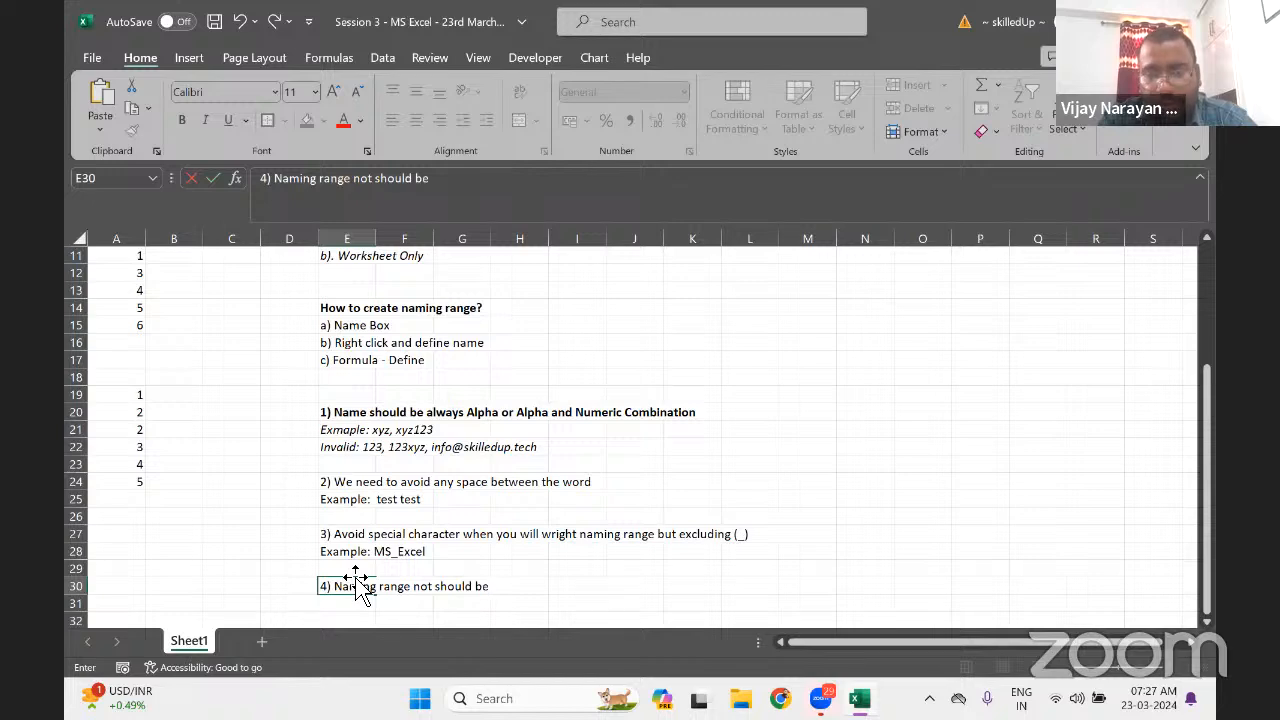
{"action": "type", "text": " me"}
{"action": "key", "text": "BackSpace"}
{"action": "key", "text": "BackSpace"}
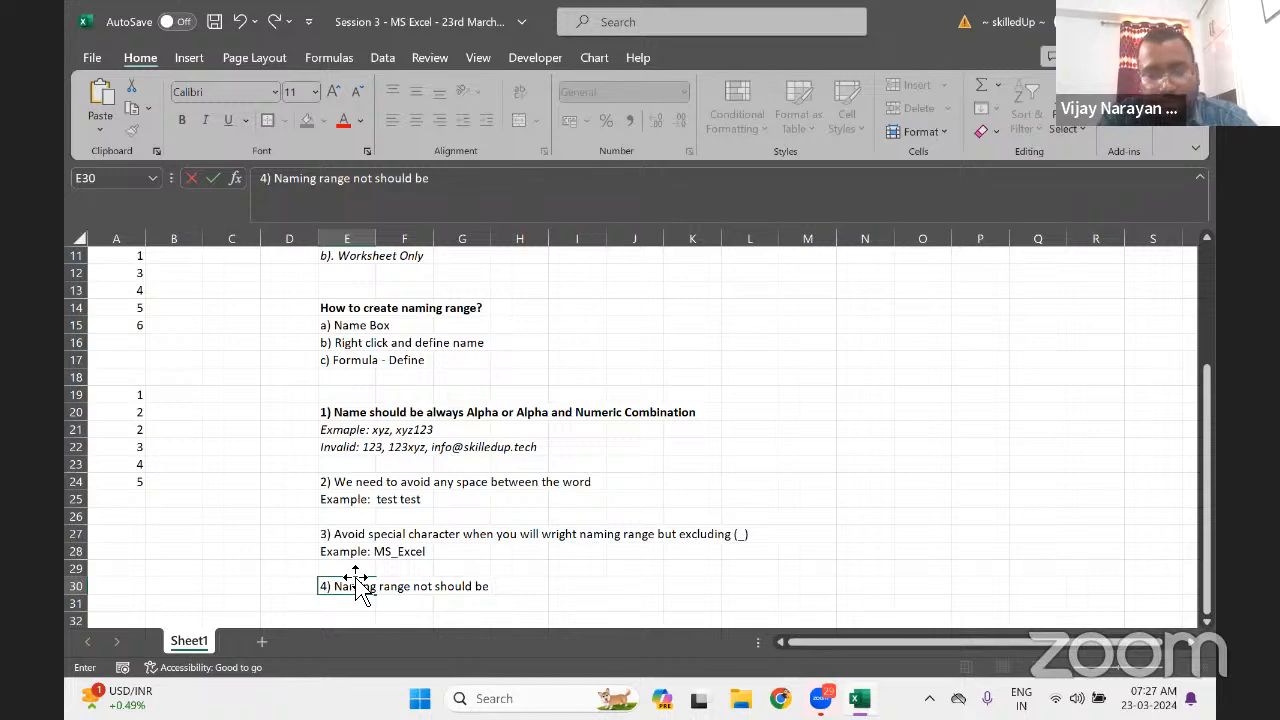
{"action": "type", "text": "more than"}
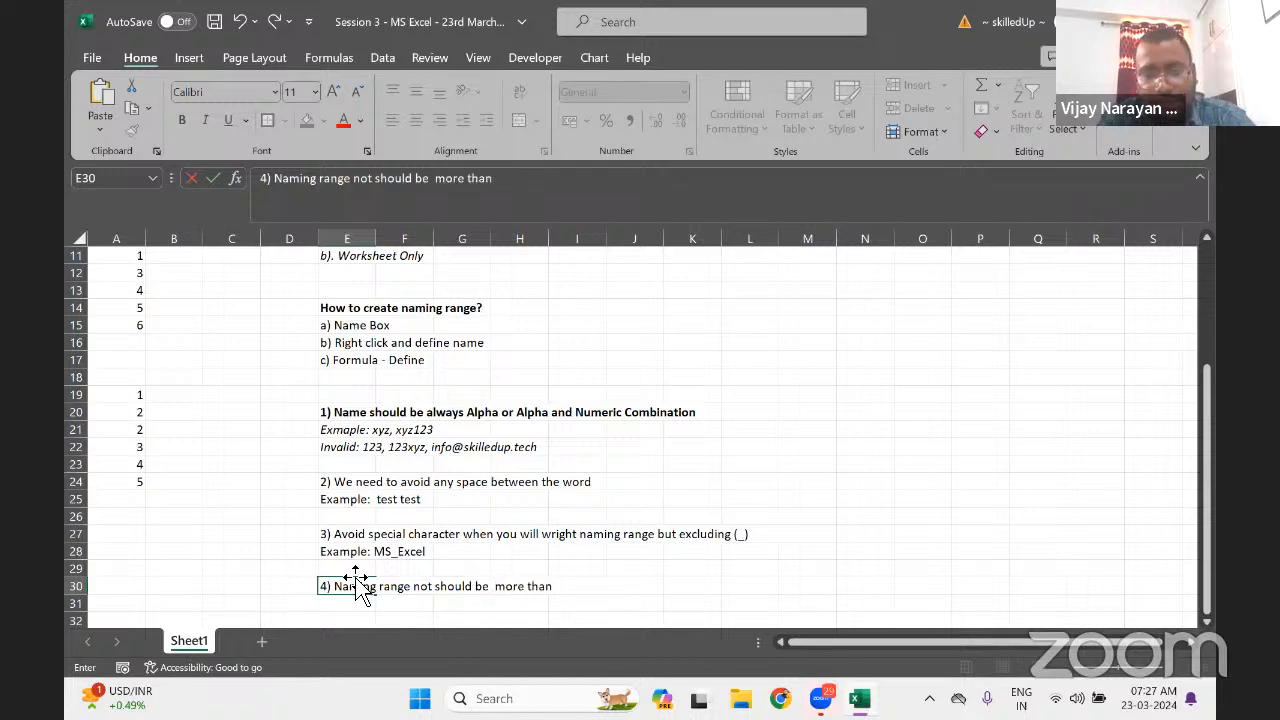
{"action": "type", "text": " 255"}
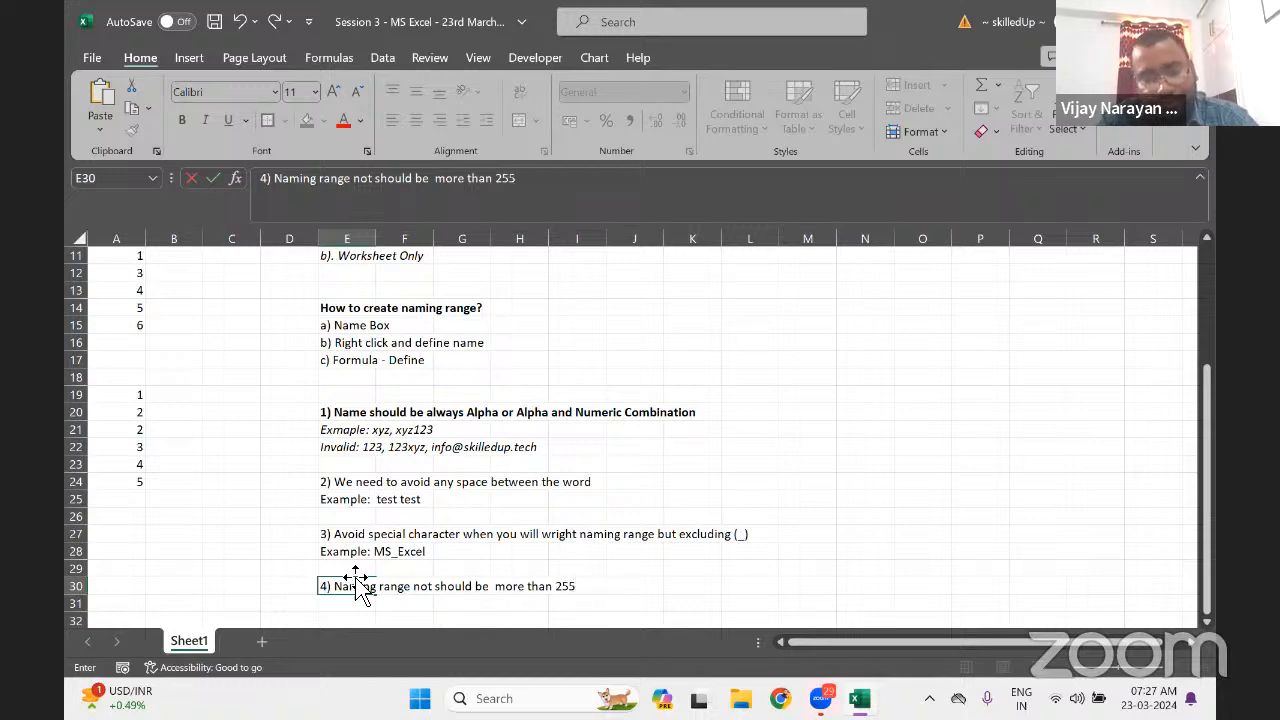
{"action": "type", "text": " char"}
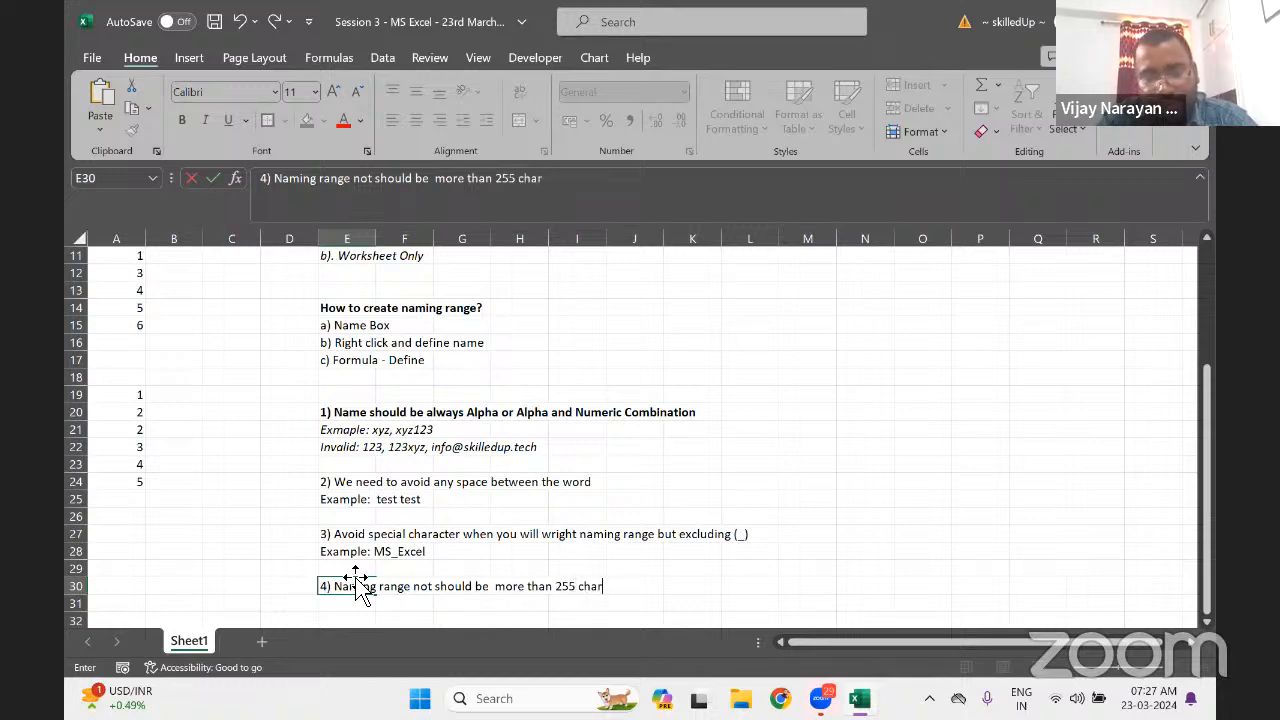
{"action": "type", "text": "acter"}
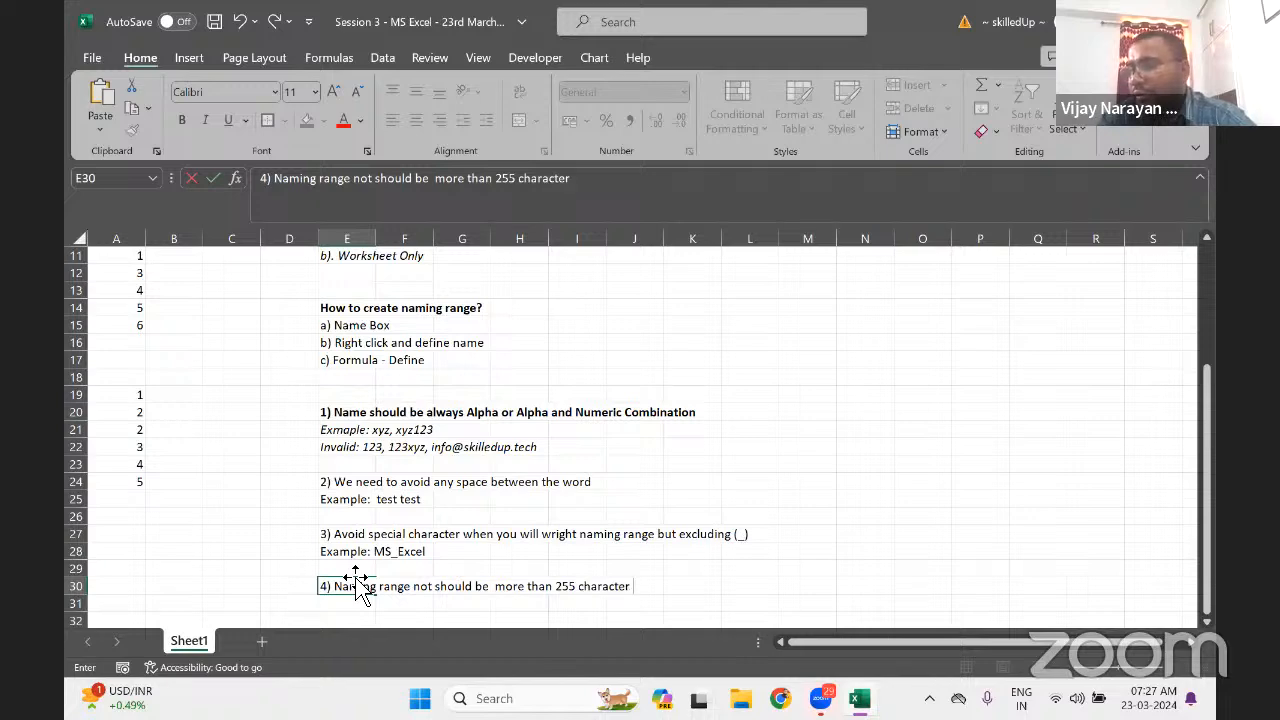
Correct the rule's last word to 'characters' and commit it
{"action": "key", "text": "BackSpace"}
{"action": "key", "text": "BackSpace"}
{"action": "key", "text": "BackSpace"}
{"action": "key", "text": "BackSpace"}
{"action": "key", "text": "BackSpace"}
{"action": "key", "text": "BackSpace"}
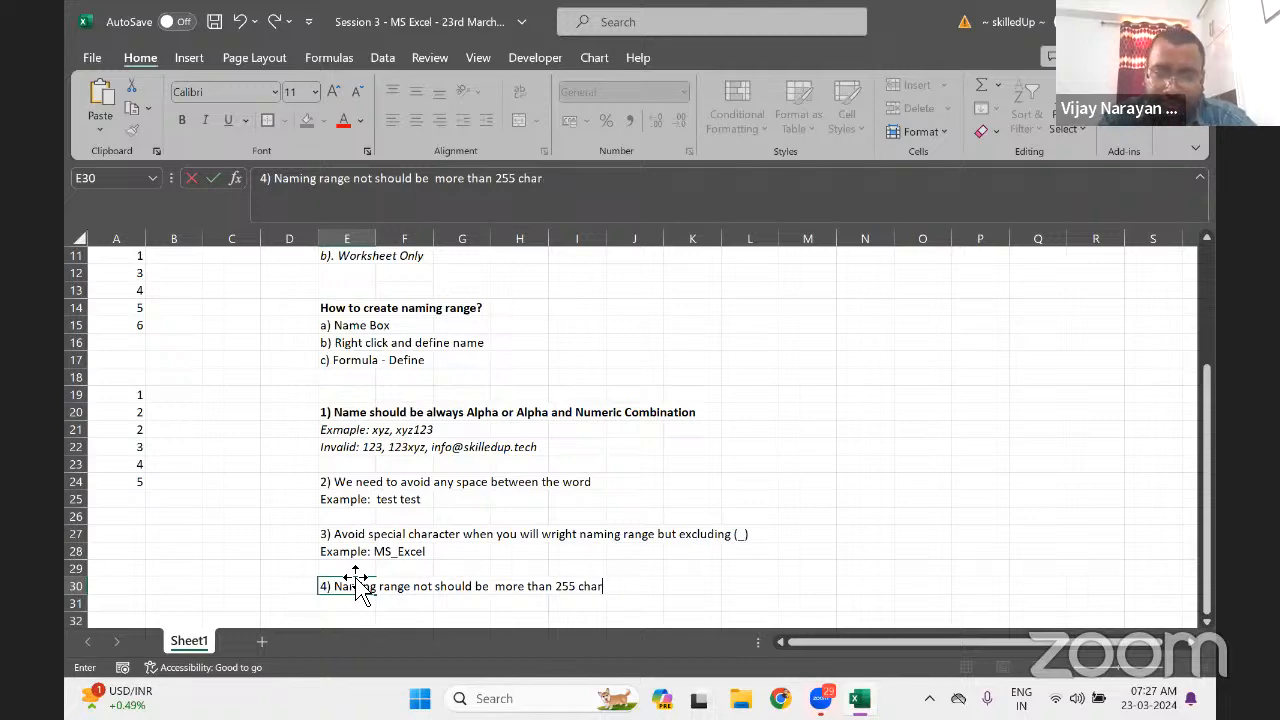
{"action": "type", "text": "acto"}
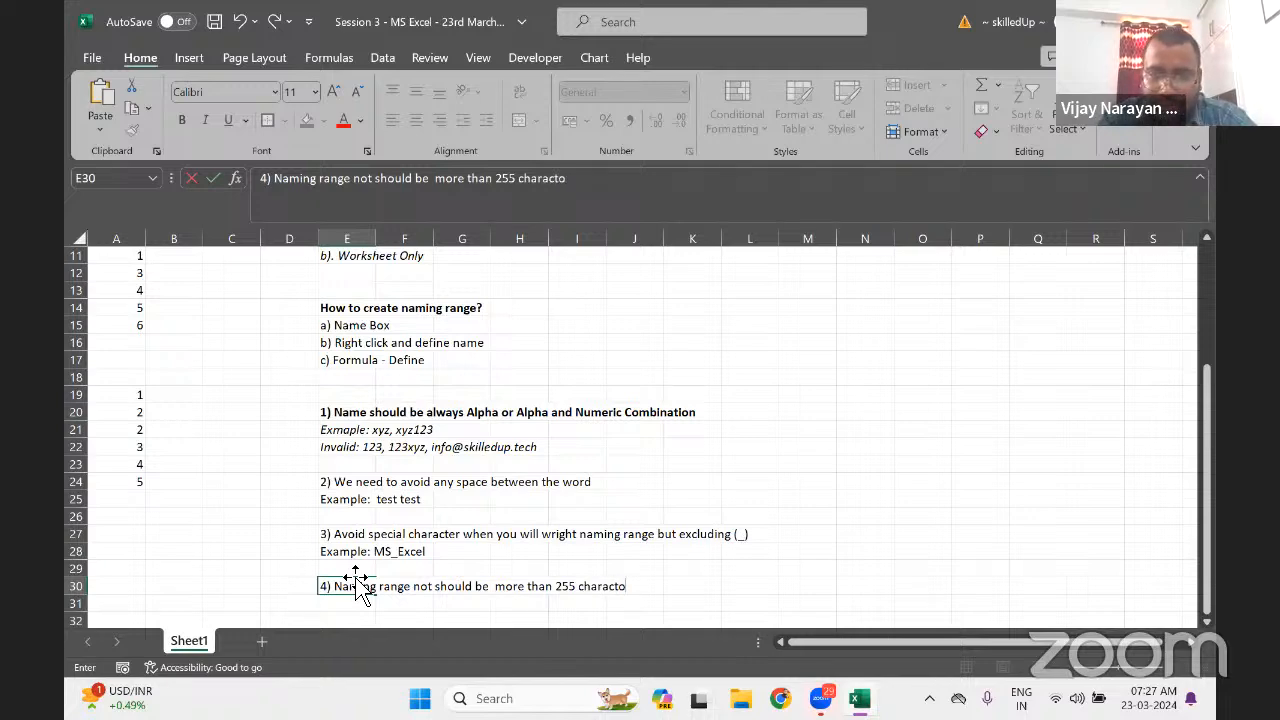
{"action": "key", "text": "BackSpace"}
{"action": "key", "text": "BackSpace"}
{"action": "key", "text": "BackSpace"}
{"action": "key", "text": "BackSpace"}
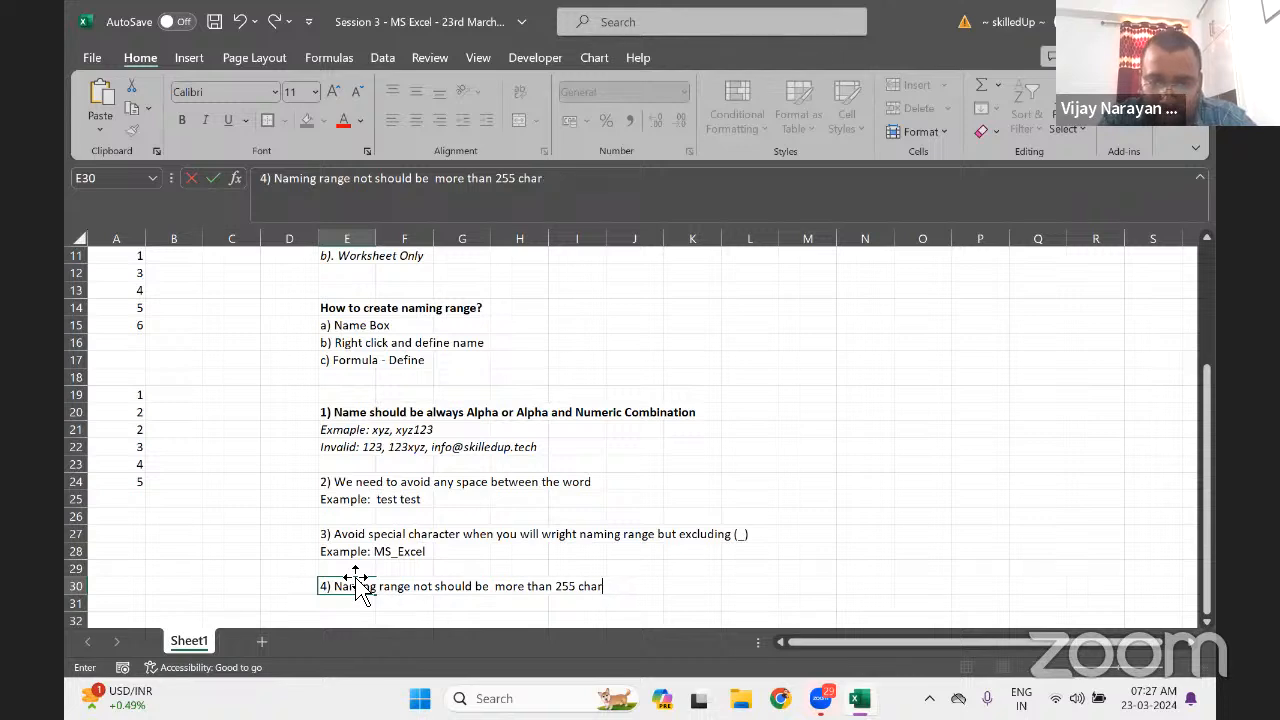
{"action": "type", "text": "actor"}
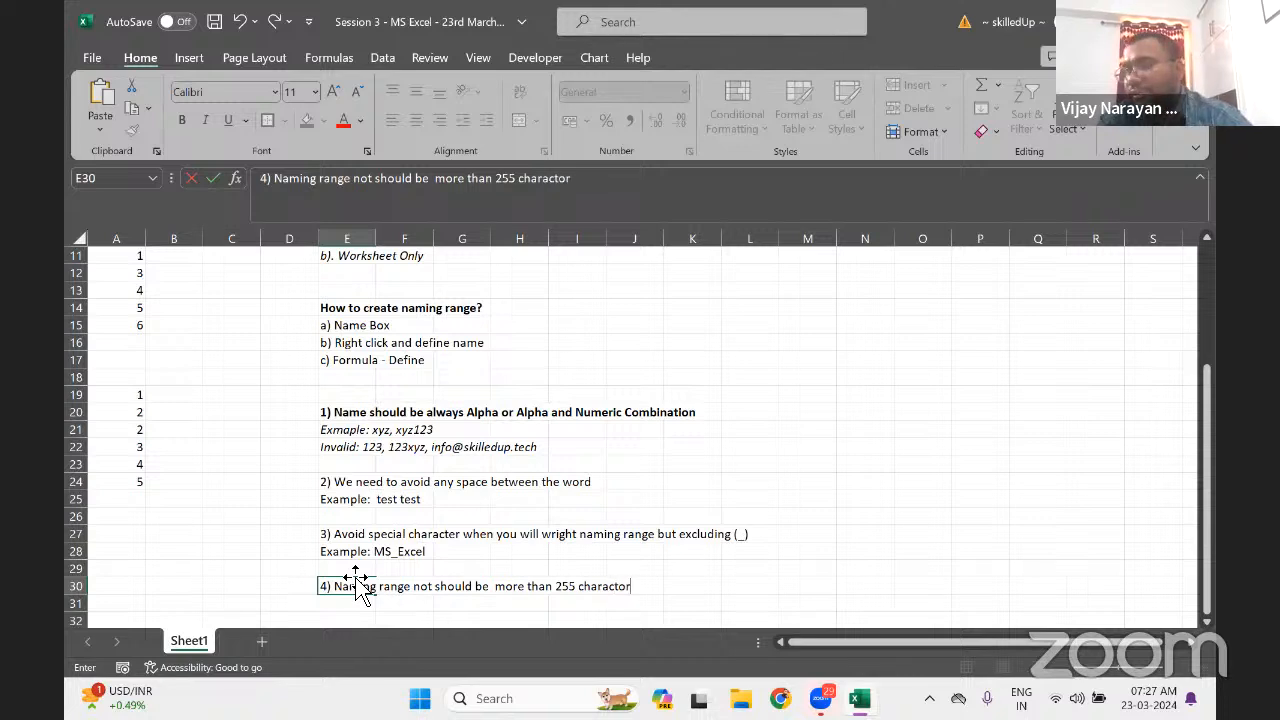
{"action": "key", "text": "BackSpace"}
{"action": "key", "text": "BackSpace"}
{"action": "type", "text": "ers"}
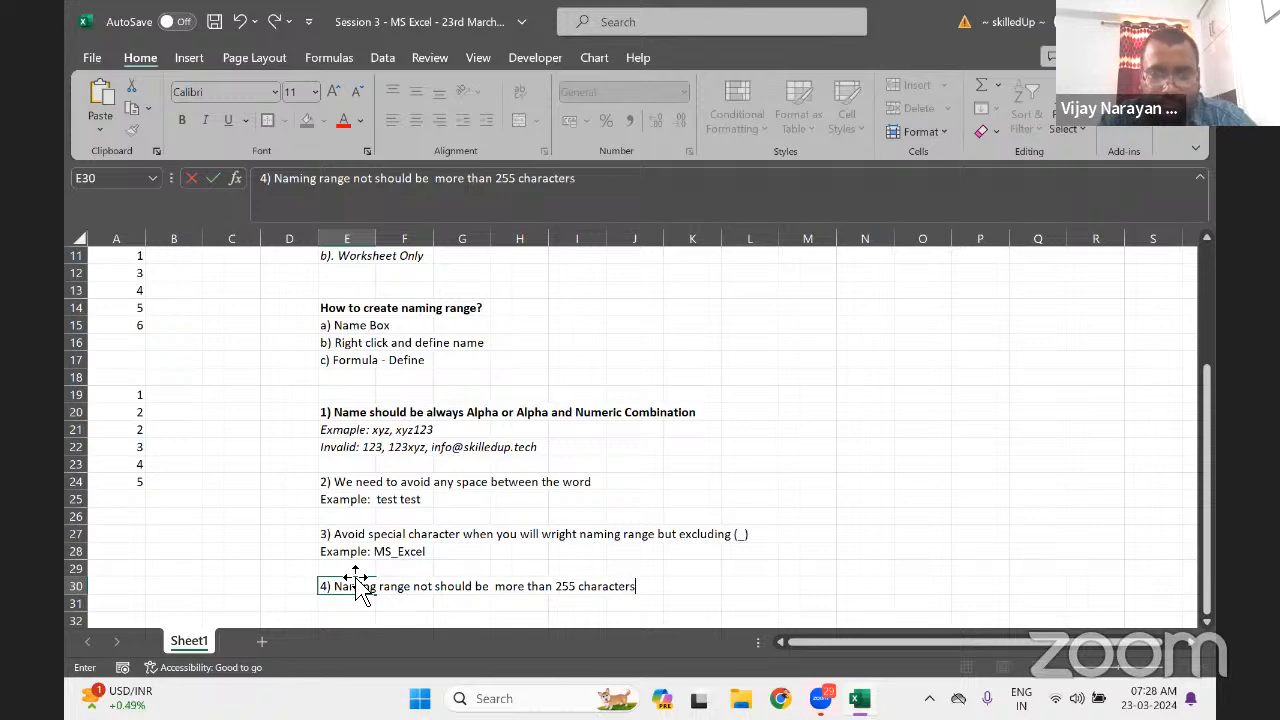
{"action": "key", "text": "Return"}
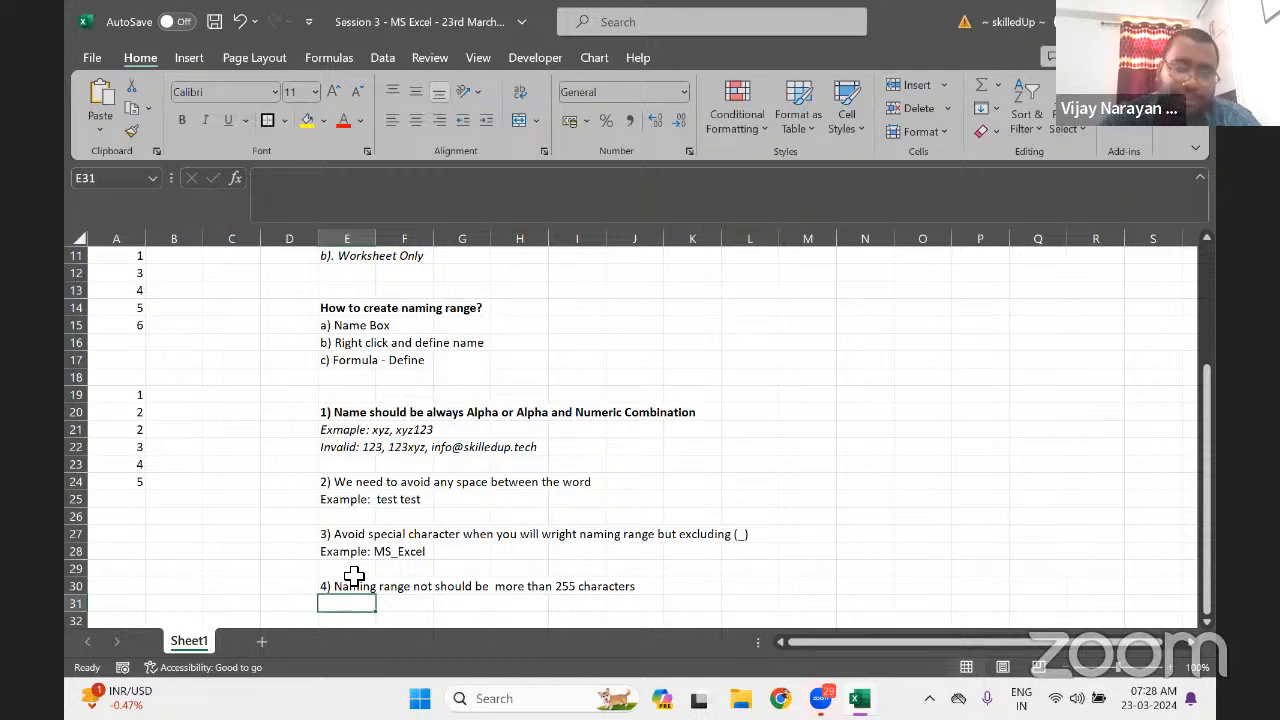
Rename the Sheet1 tab to 'Summary Sheet'
{"action": "double_click", "coordinate": [189, 641]}
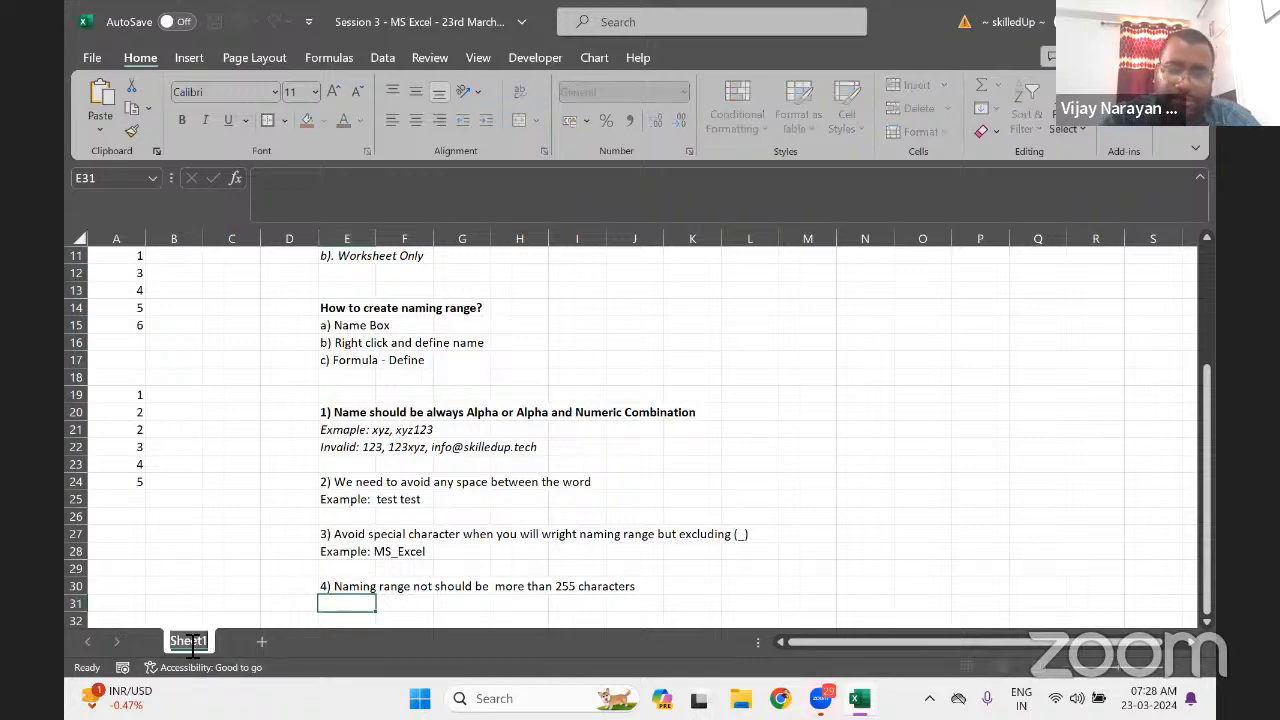
{"action": "type", "text": "Summary"}
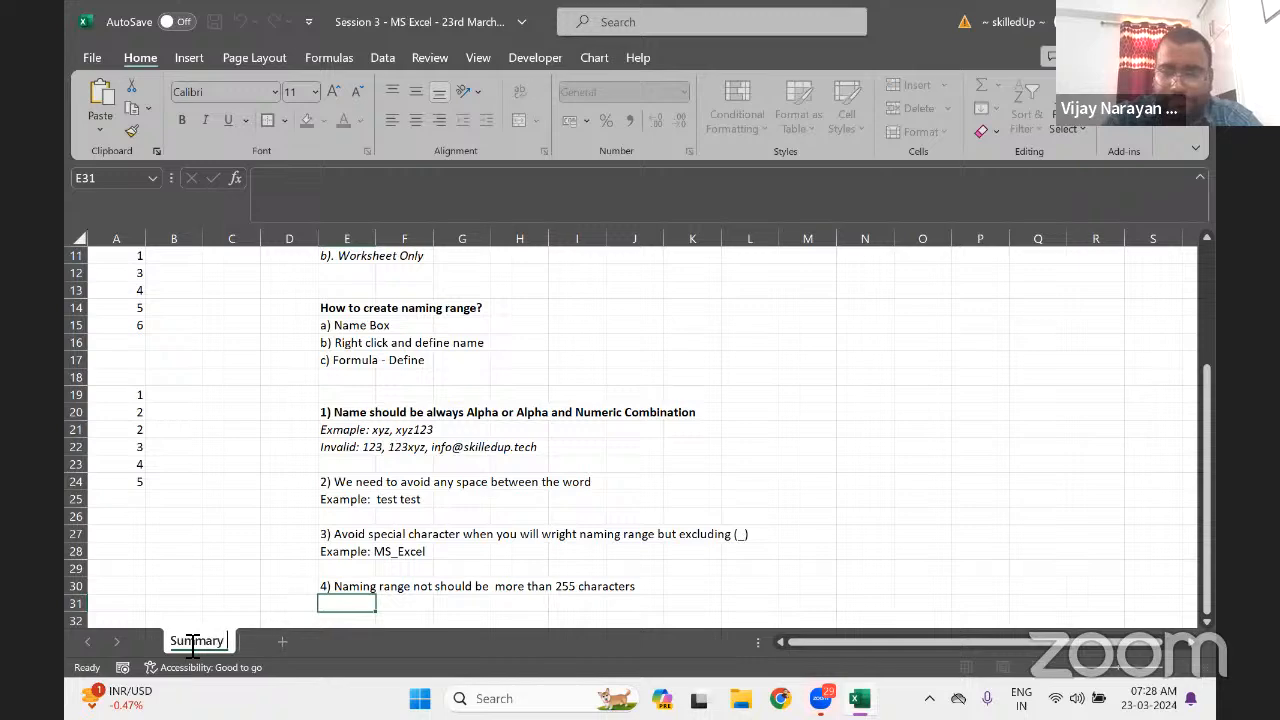
{"action": "type", "text": " Sheet"}
{"action": "key", "text": "Return"}
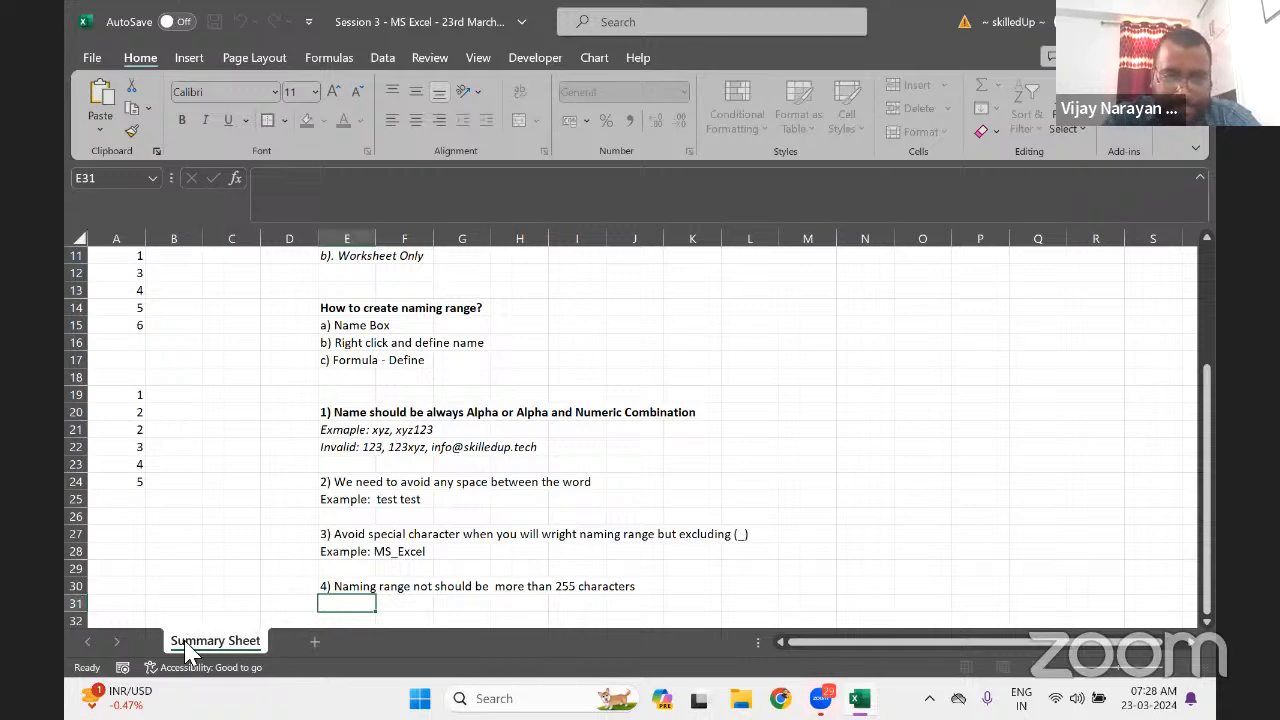
Add a new worksheet, Sheet2, and place the cursor in A1
{"action": "left_click", "coordinate": [316, 641]}
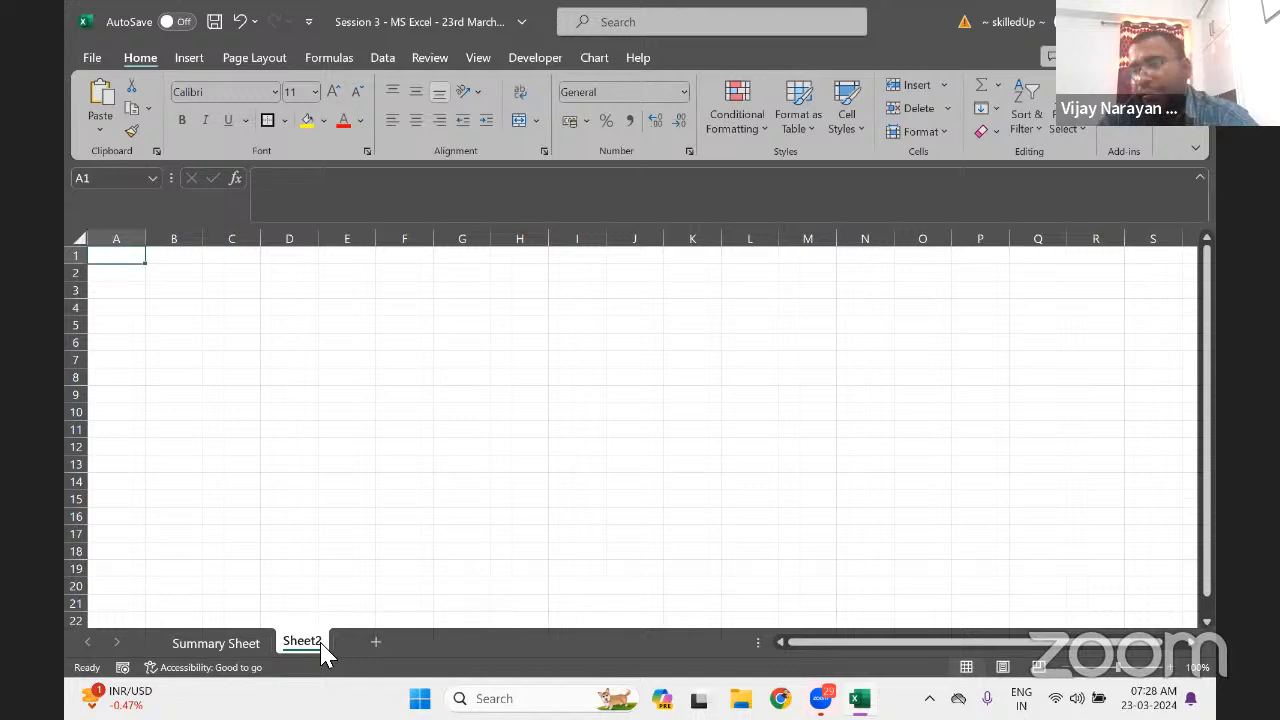
{"action": "key", "text": "Down"}
{"action": "key", "text": "Right"}
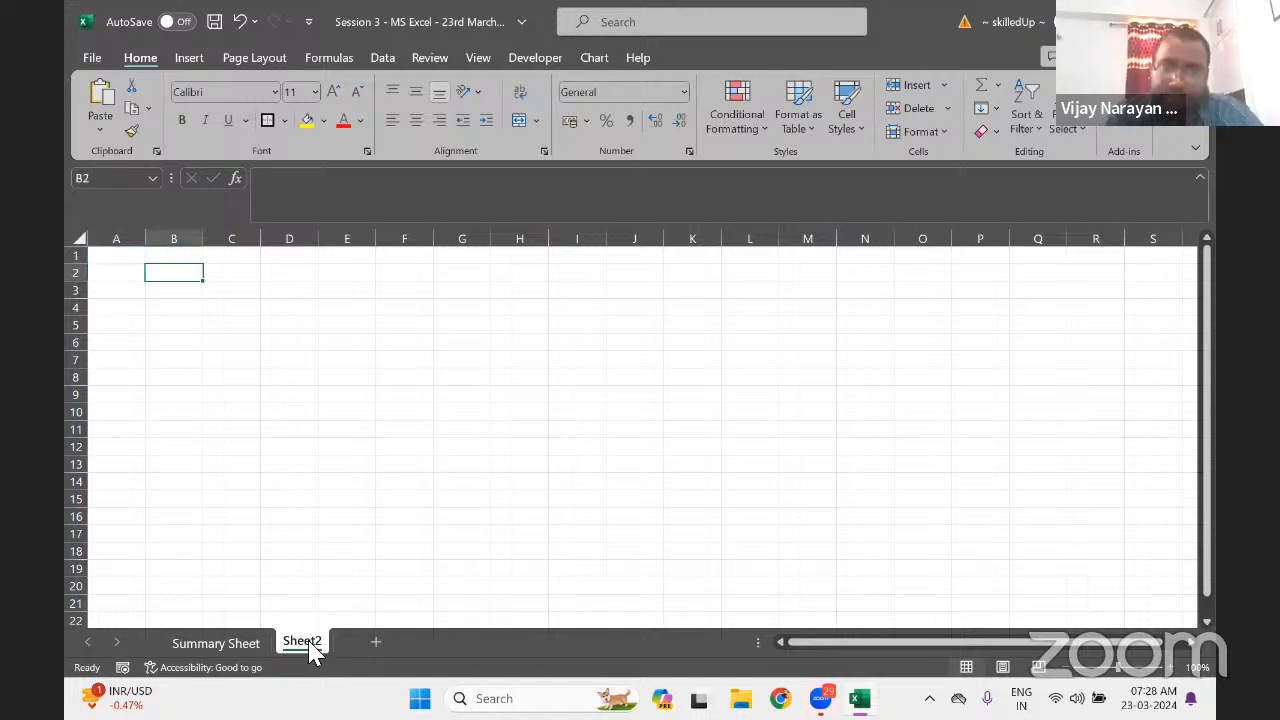
{"action": "key", "text": "Up"}
{"action": "key", "text": "Left"}
{"action": "key", "text": "Down"}
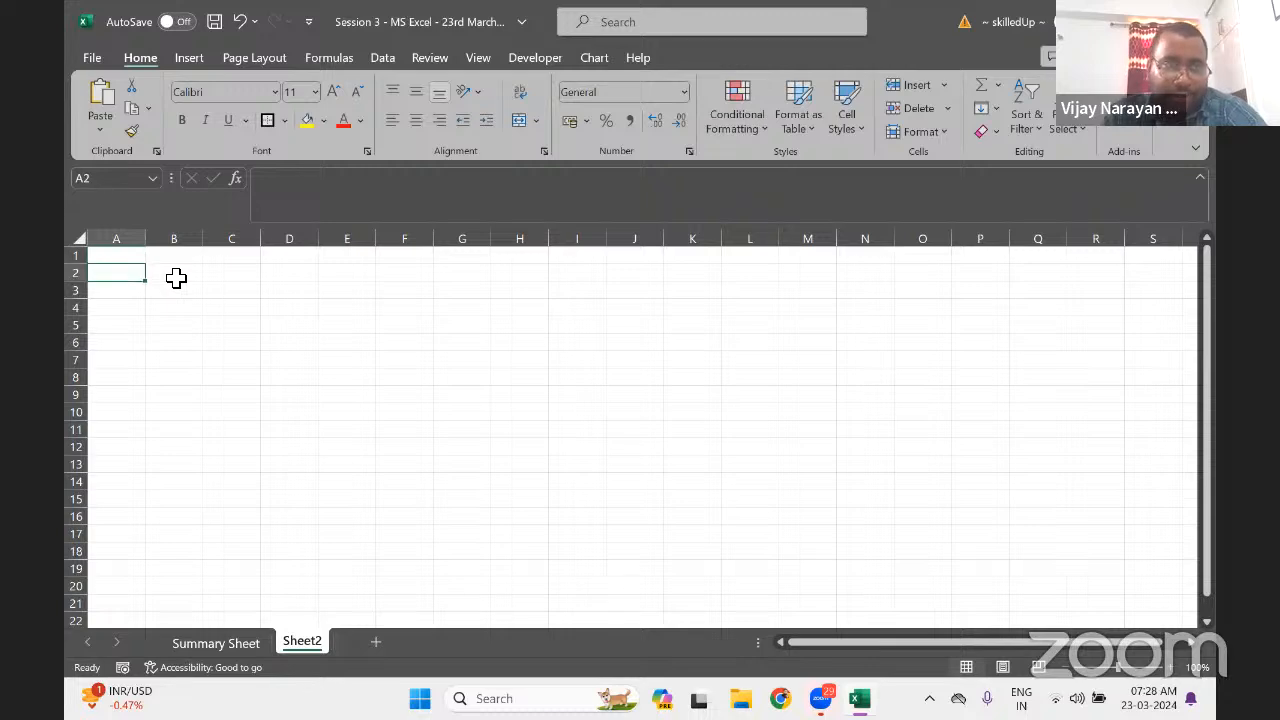
{"action": "key", "text": "Up"}
Enter headers Emp_Id, Emp_Name and Emp_Salary in A1:C1
{"action": "type", "text": "Emp"}
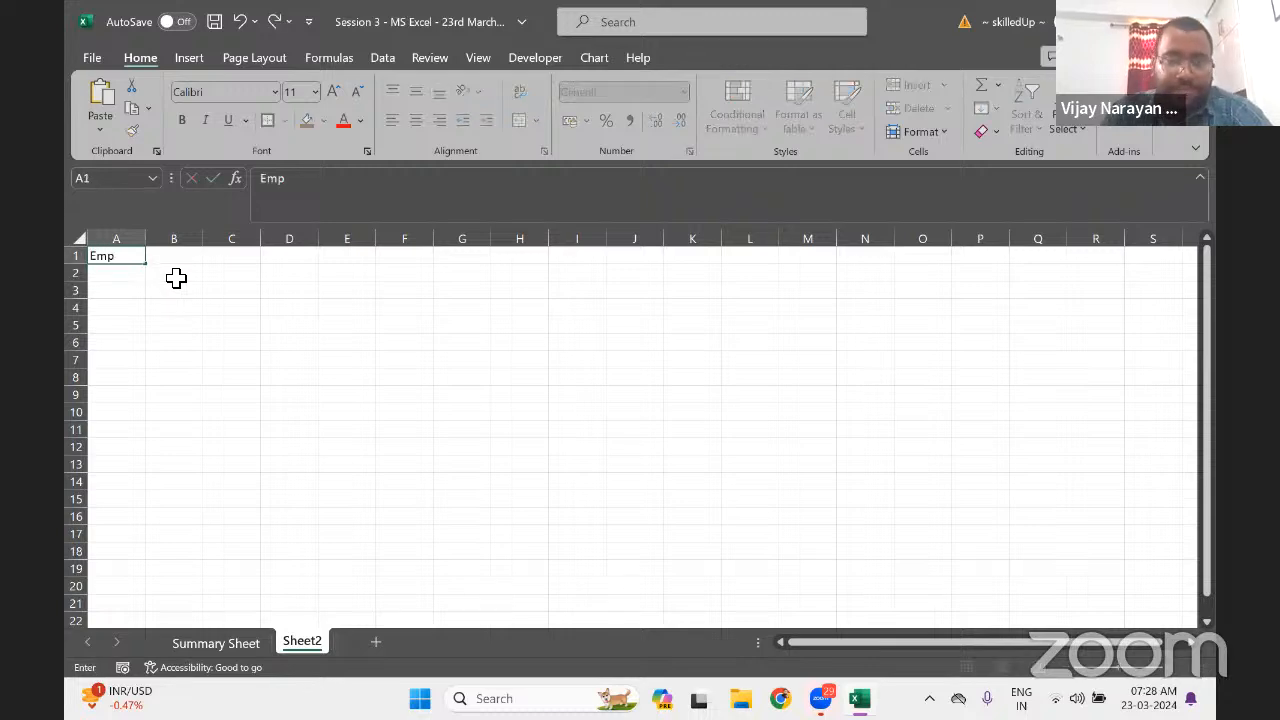
{"action": "type", "text": "_Id"}
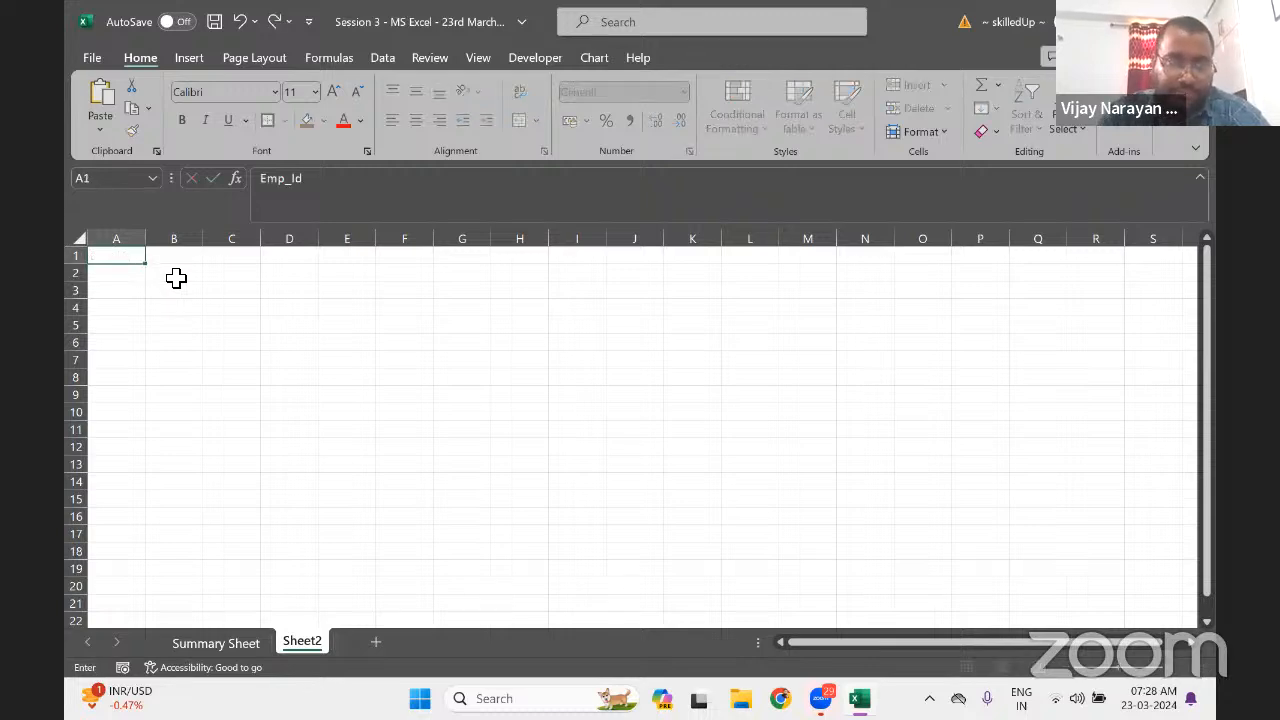
{"action": "key", "text": "Tab"}
{"action": "type", "text": "Emp"}
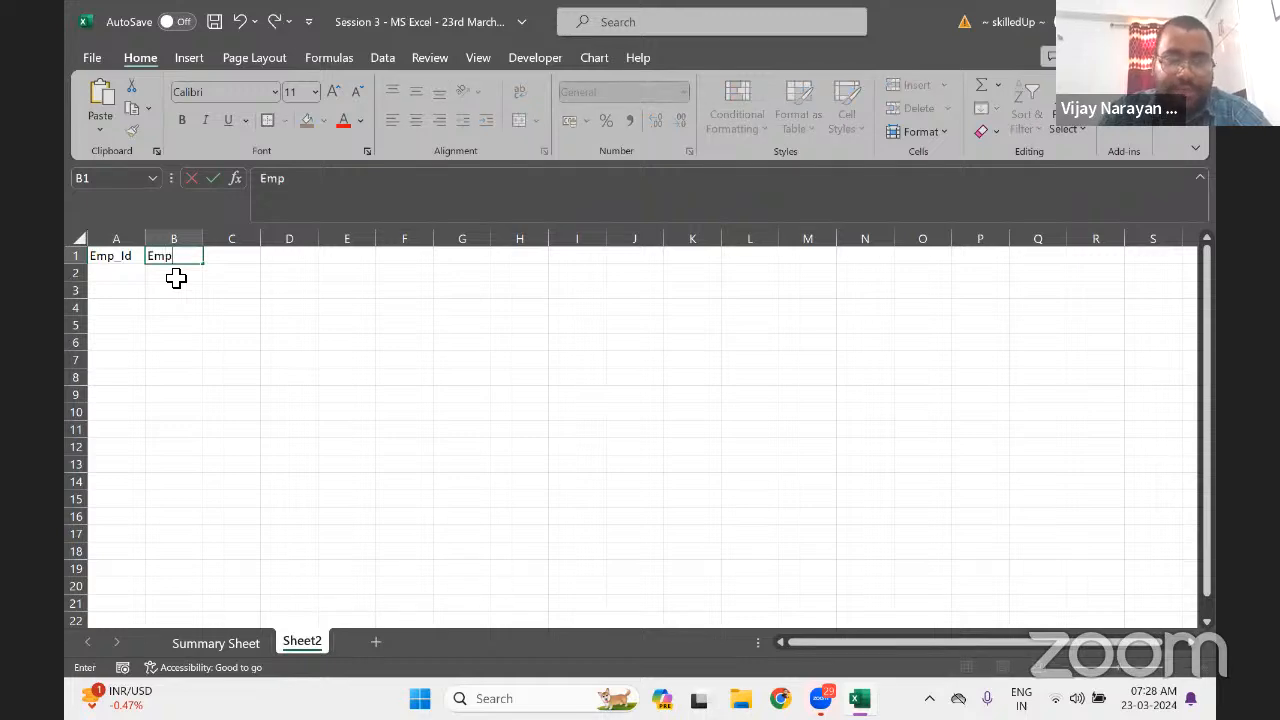
{"action": "type", "text": "_Name"}
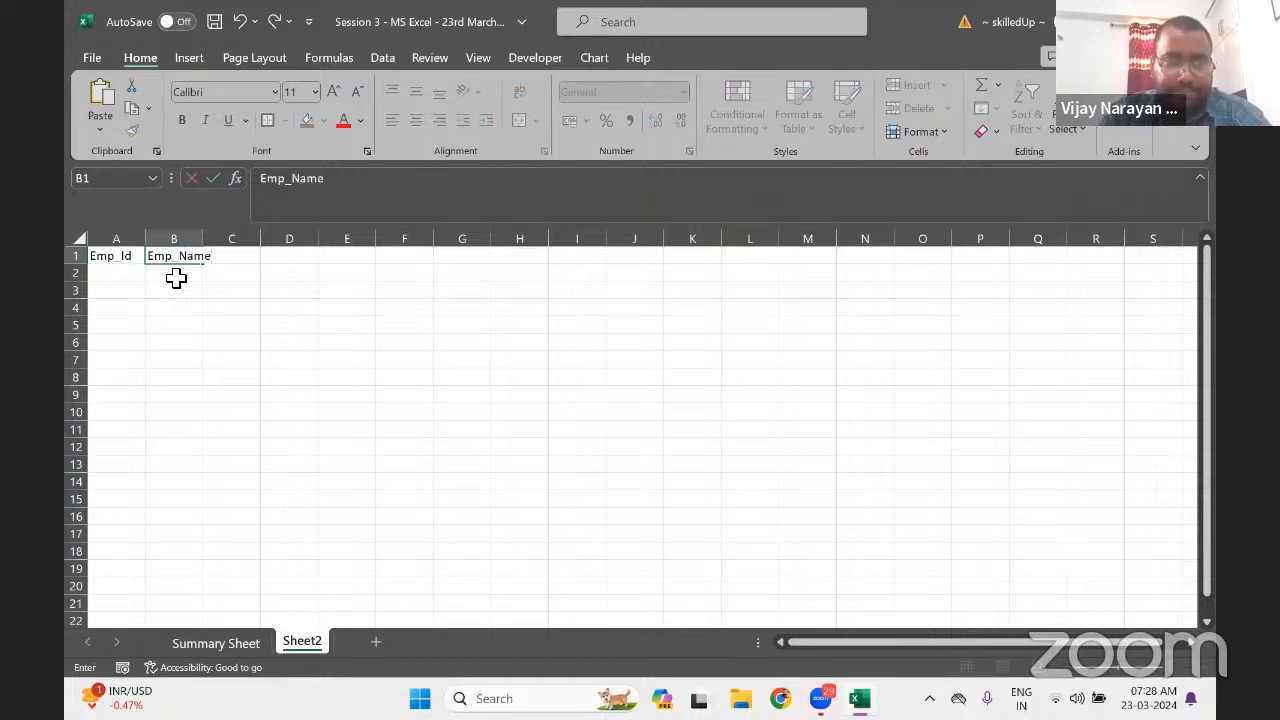
{"action": "key", "text": "Tab"}
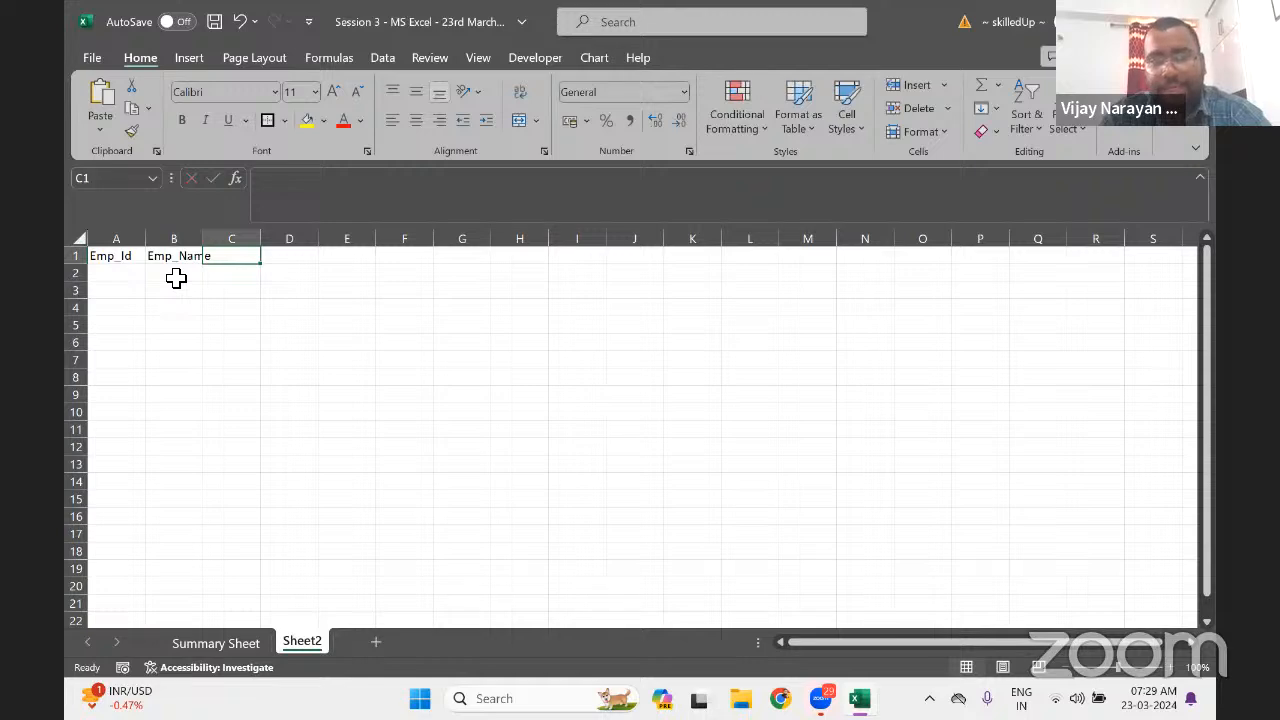
{"action": "type", "text": "Emp_"}
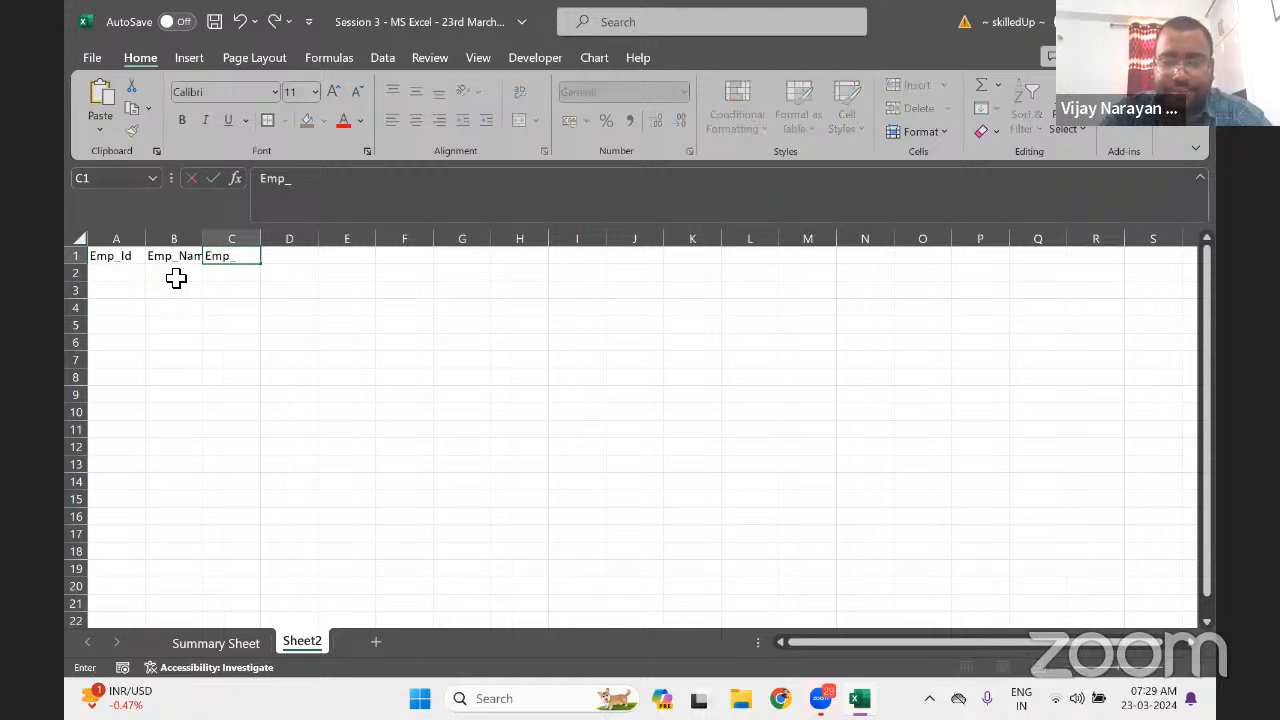
{"action": "type", "text": "Salary"}
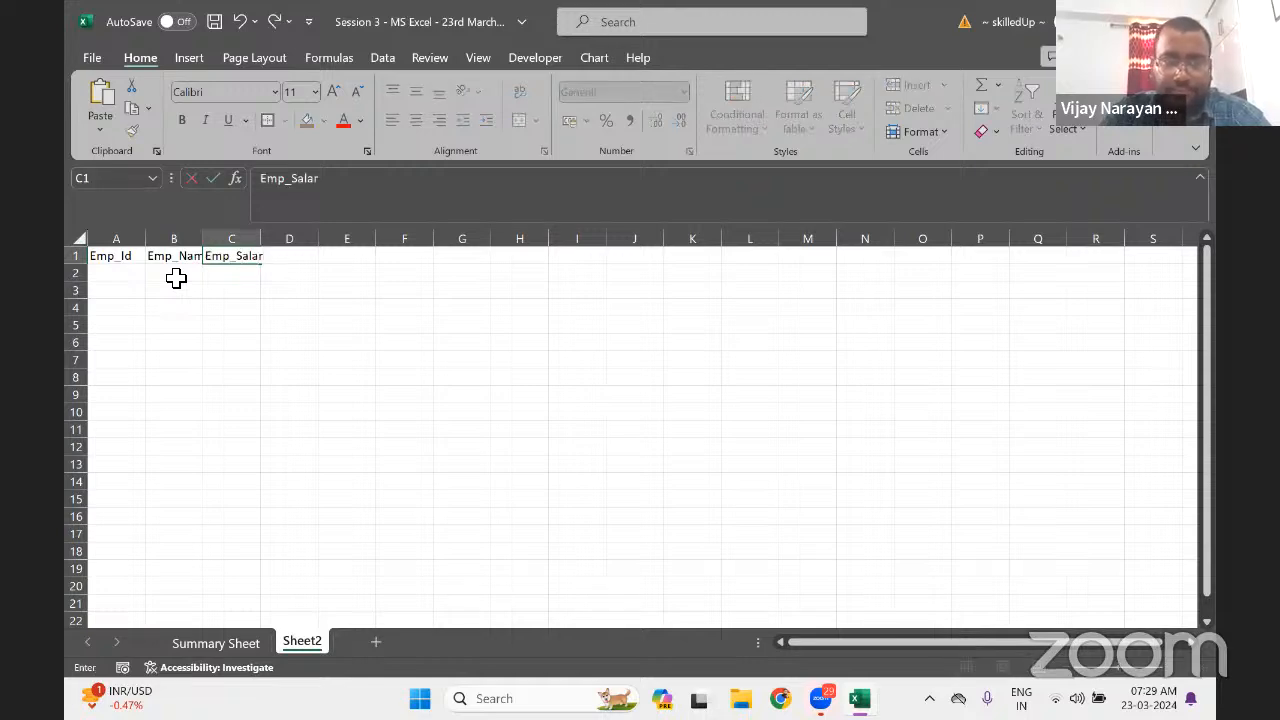
{"action": "key", "text": "Return"}
Bold the three headers and widen columns B and C to fit
{"action": "key", "text": "Up"}
{"action": "key", "text": "Left"}
{"action": "key", "text": "Left"}
{"action": "key", "text": "shift+Right"}
{"action": "key", "text": "shift+Right"}
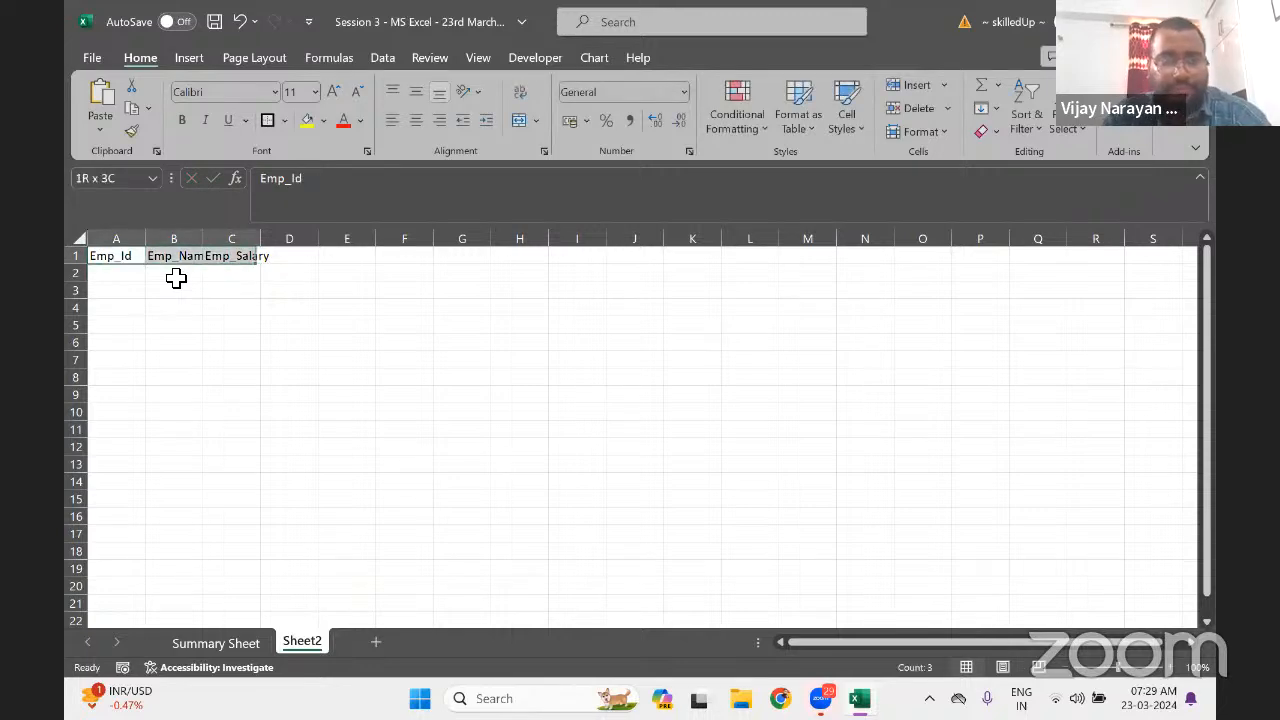
{"action": "key", "text": "ctrl+b"}
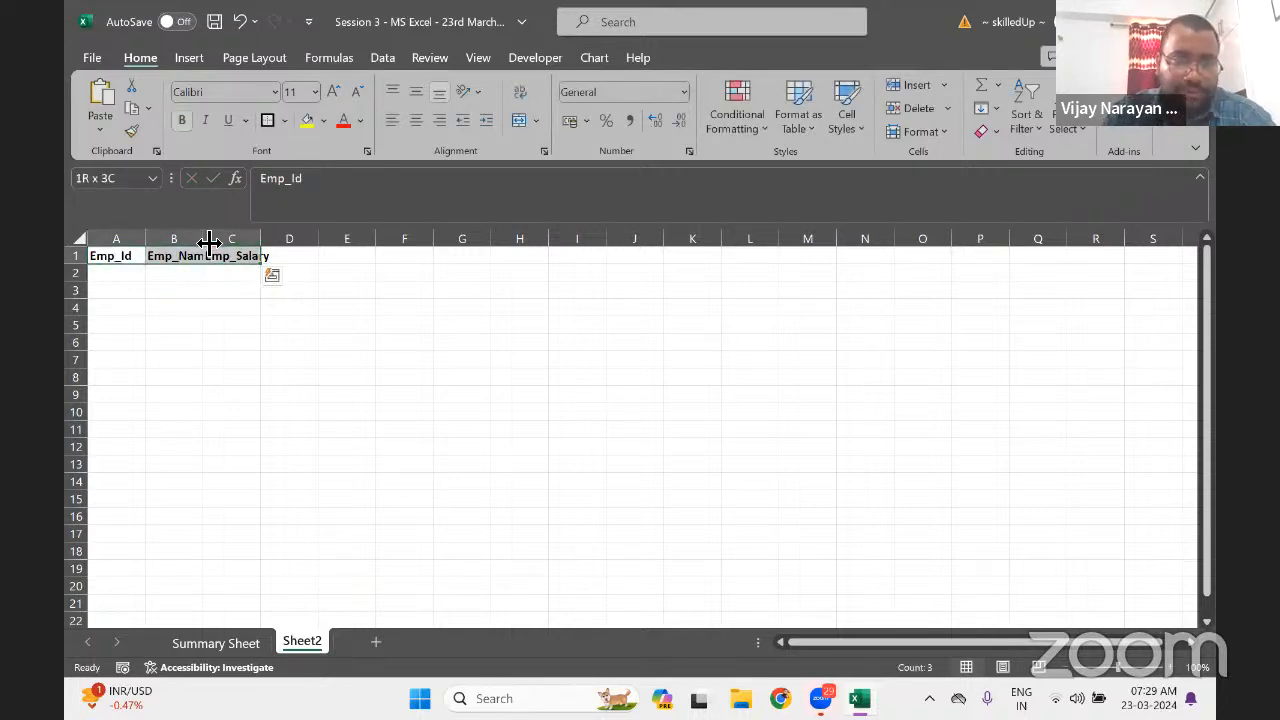
{"action": "left_click_drag", "start_coordinate": [203, 240], "coordinate": [284, 240]}
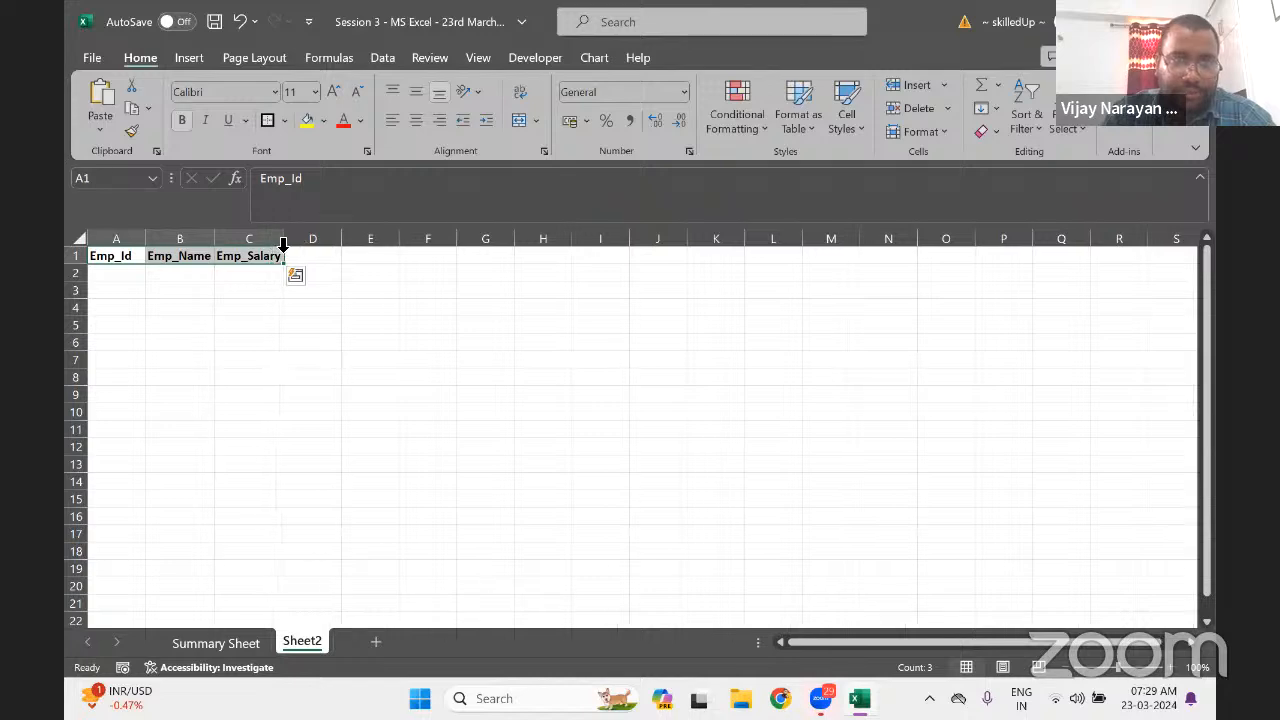
{"action": "key", "text": "ctrl+q"}
Put 1 in A2 and fill =A2+1 down to A11 for IDs 1–10
{"action": "left_click", "coordinate": [134, 277]}
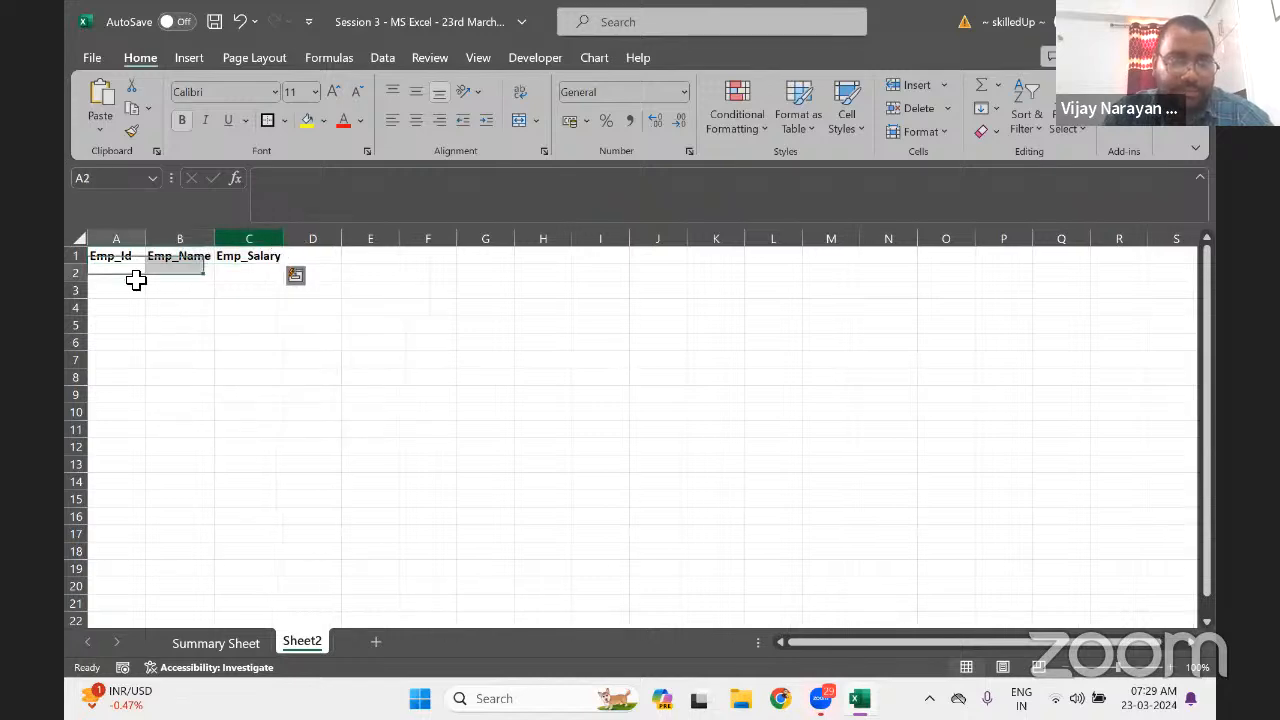
{"action": "type", "text": "1"}
{"action": "left_click", "coordinate": [140, 288]}
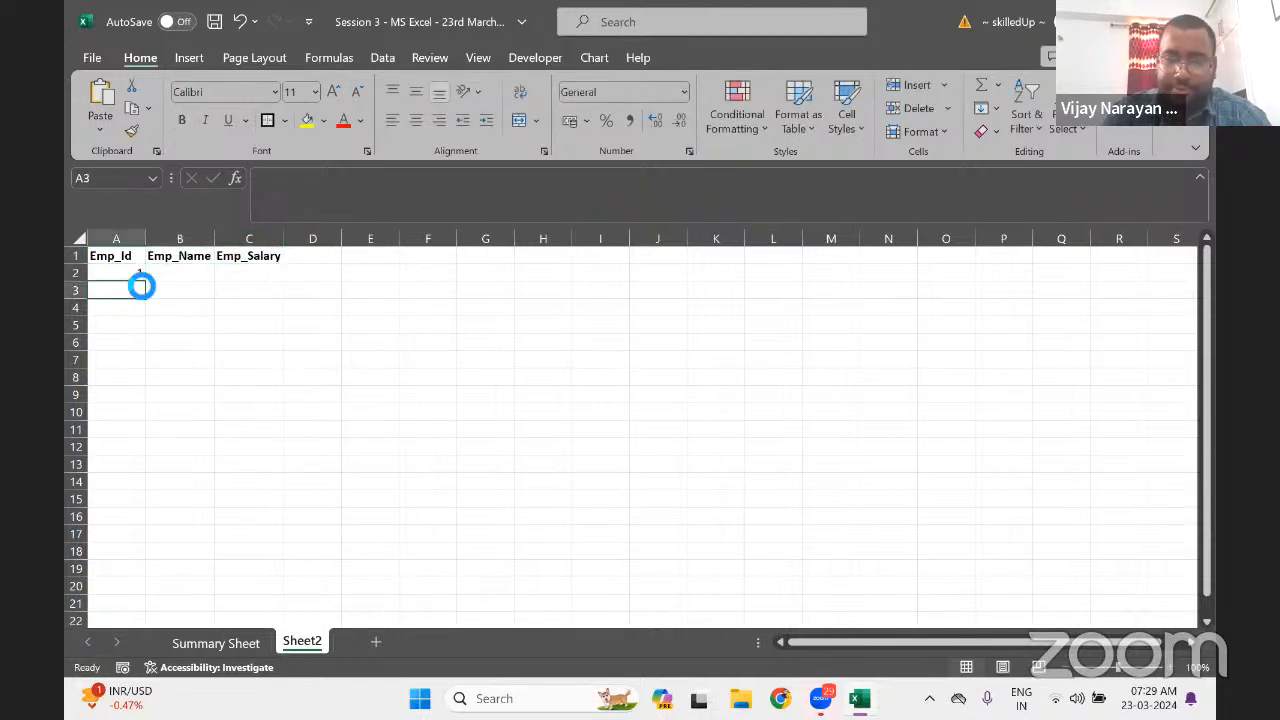
{"action": "type", "text": "="}
{"action": "left_click", "coordinate": [138, 276]}
{"action": "type", "text": "+1"}
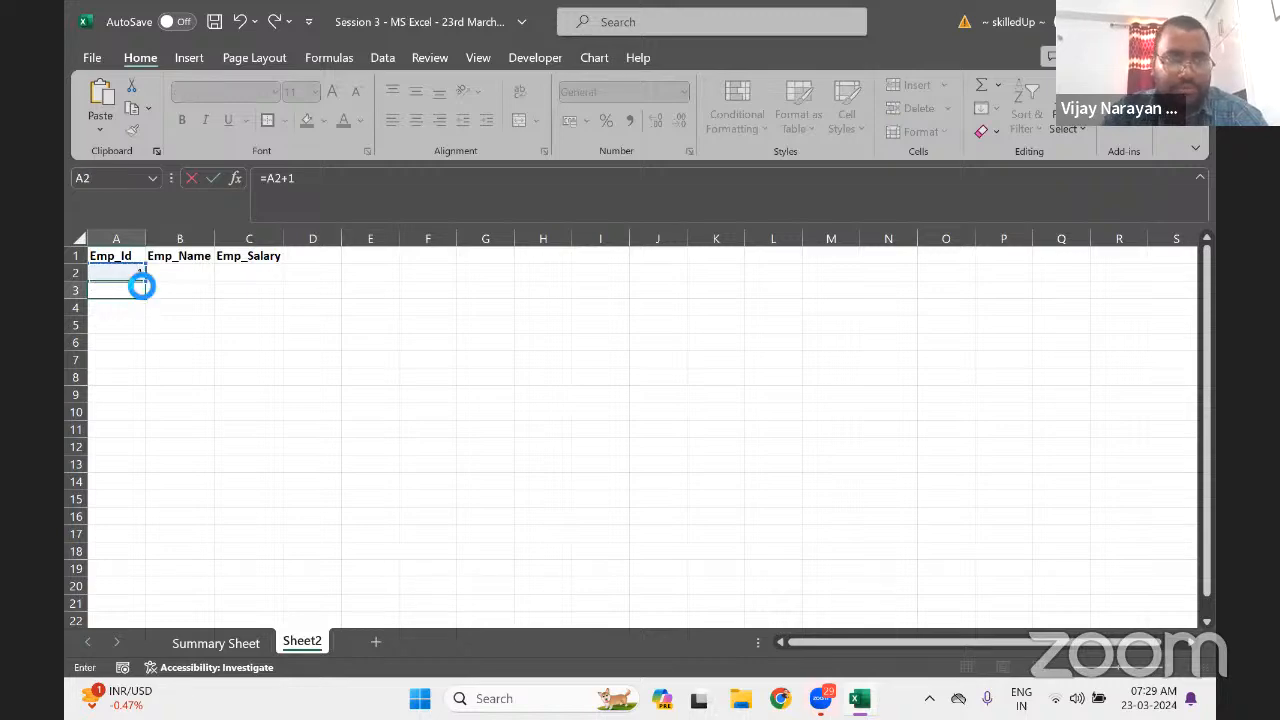
{"action": "key", "text": "Return"}
{"action": "key", "text": "Up"}
{"action": "key", "text": "shift+Down"}
{"action": "key", "text": "shift+Down"}
{"action": "key", "text": "shift+Down"}
{"action": "key", "text": "shift+Down"}
{"action": "key", "text": "shift+Down"}
{"action": "key", "text": "shift+Down"}
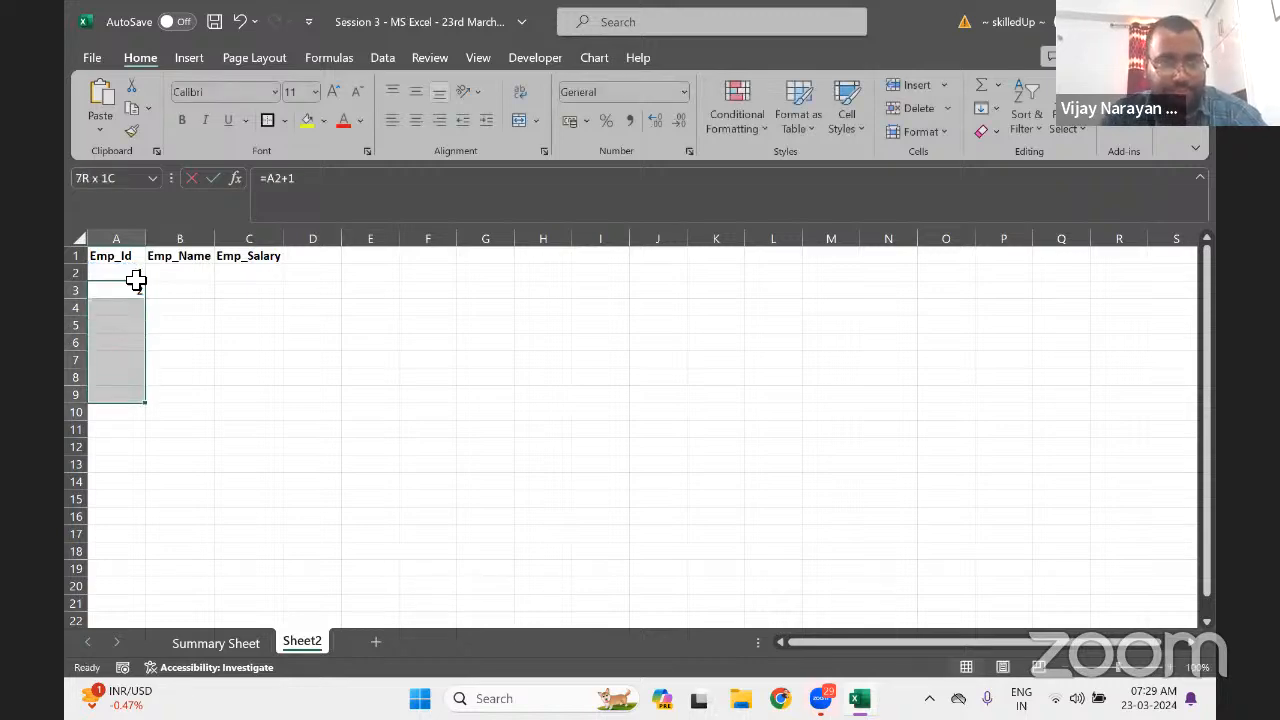
{"action": "key", "text": "shift+Down"}
{"action": "key", "text": "shift+Down"}
{"action": "key", "text": "ctrl+d"}
Copy A2:A11 and paste it back as values only
{"action": "key", "text": "ctrl+Up"}
{"action": "key", "text": "Down"}
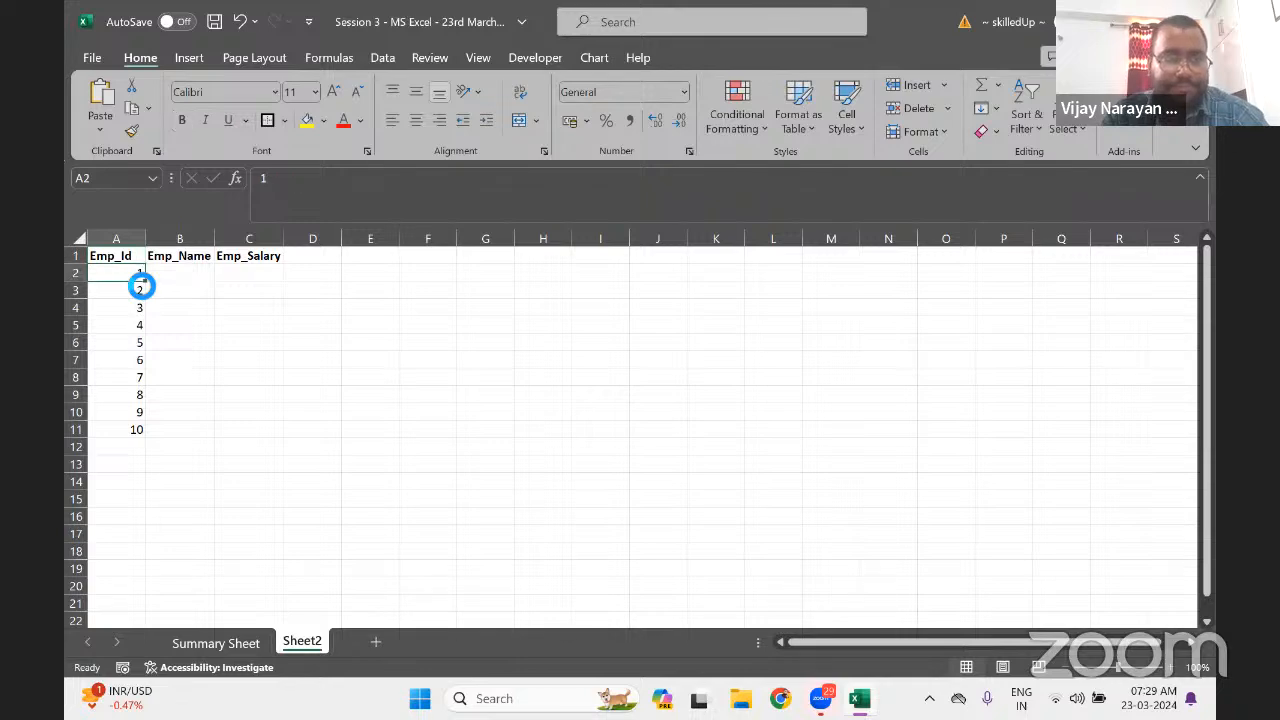
{"action": "key", "text": "ctrl+shift+Down"}
{"action": "key", "text": "ctrl+c"}
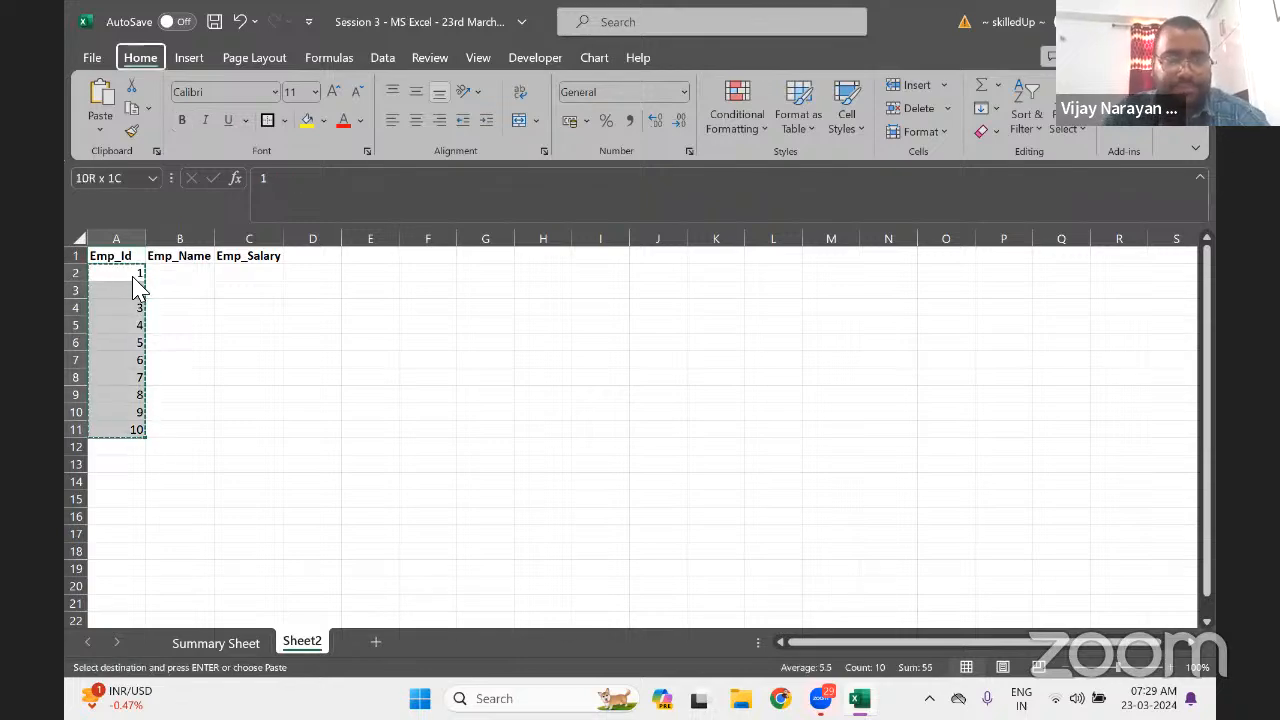
{"action": "key", "text": "h"}
{"action": "key", "text": "v"}
{"action": "key", "text": "v"}
{"action": "key", "text": "Up"}
{"action": "key", "text": "Right"}
{"action": "key", "text": "Down"}
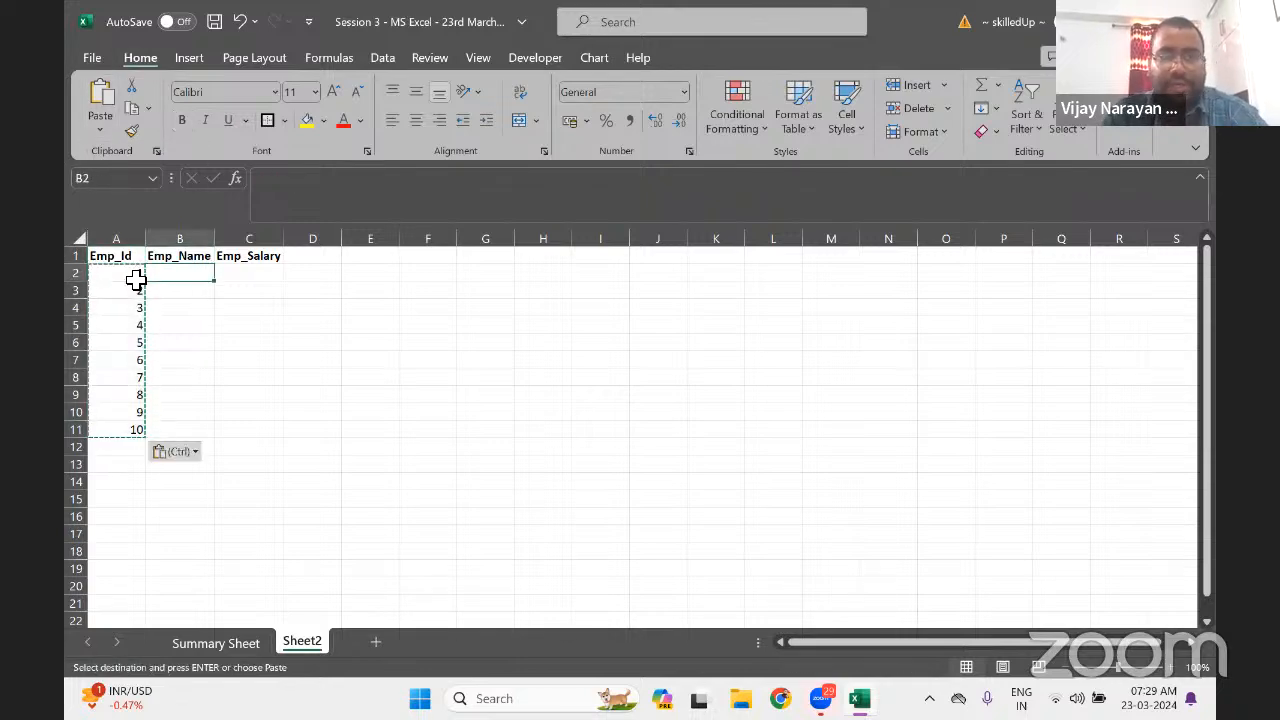
{"action": "key", "text": "Escape"}
Enter Rahul, Vivek, Gopal, Akriti and Shyam in B2:B6
{"action": "type", "text": "Rahul"}
{"action": "key", "text": "Return"}
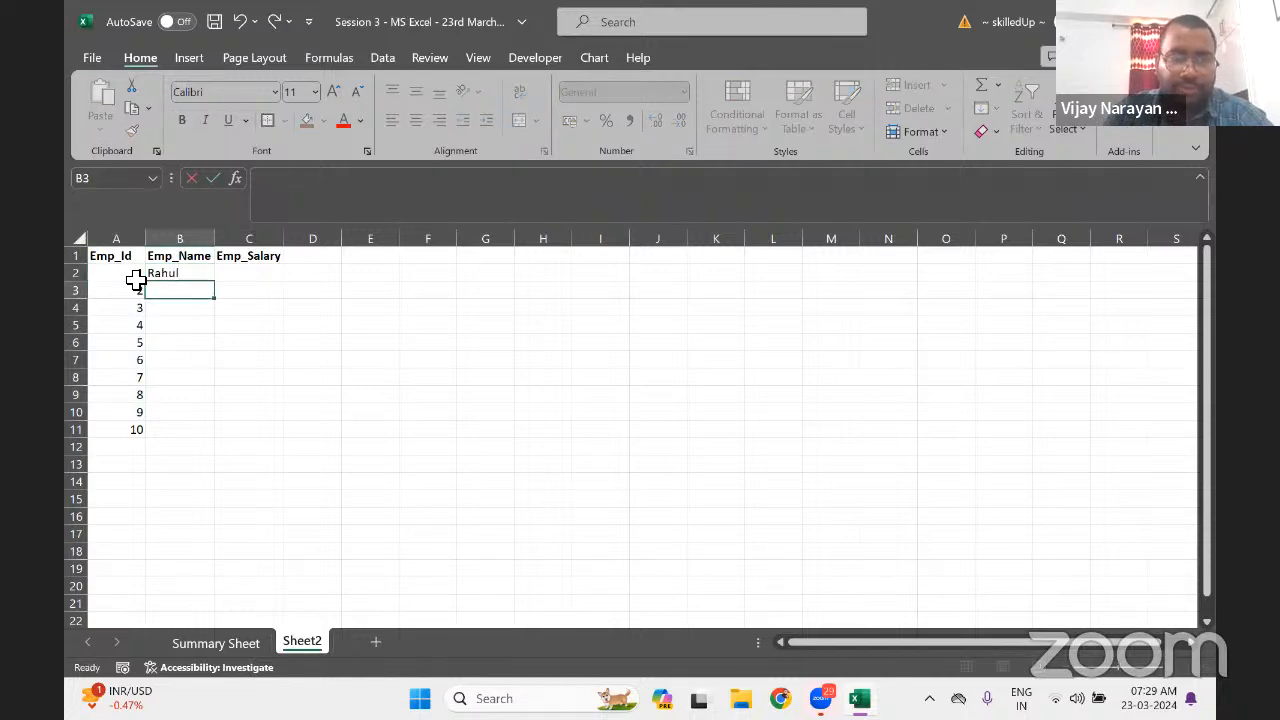
{"action": "type", "text": "Vivek"}
{"action": "key", "text": "Return"}
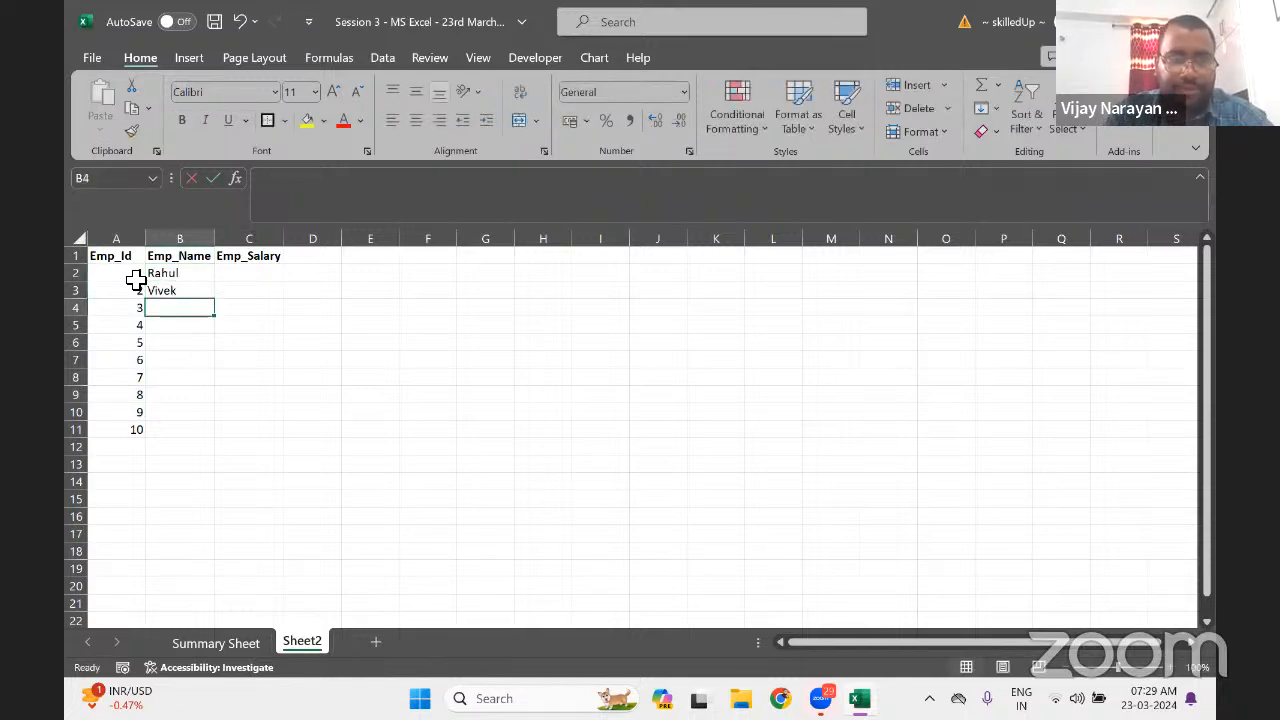
{"action": "type", "text": "Gopa"}
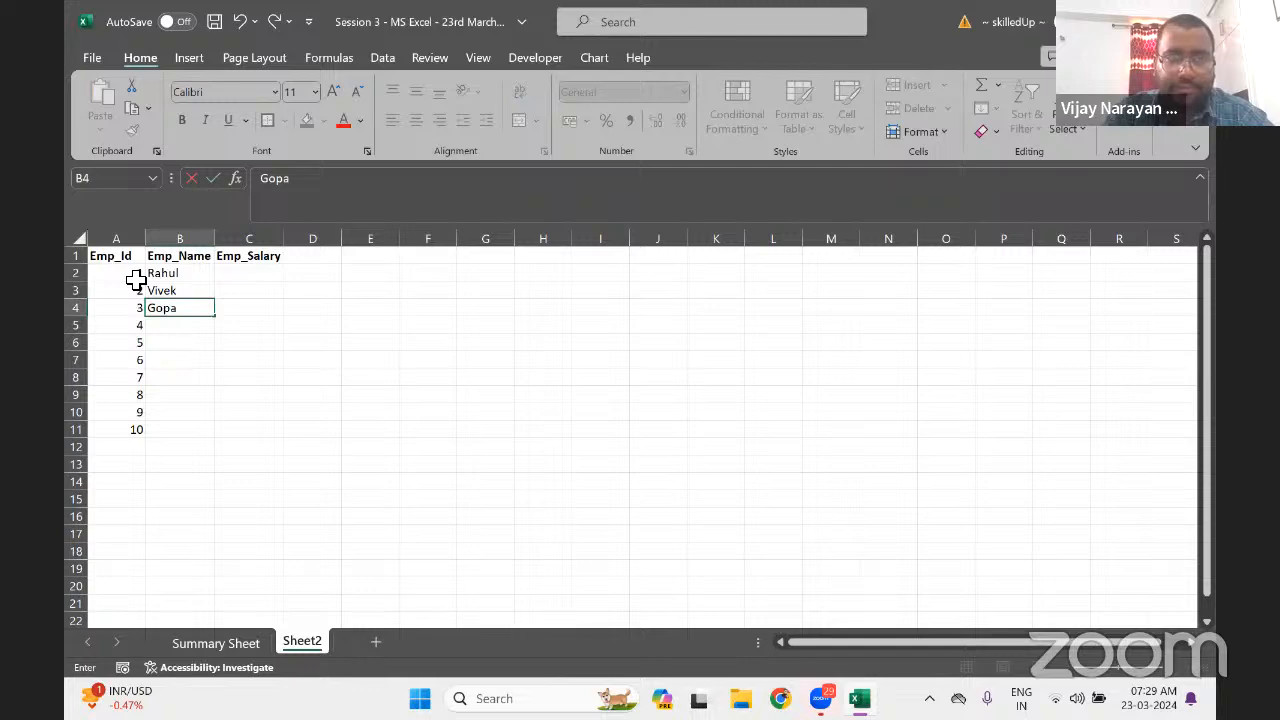
{"action": "type", "text": "l"}
{"action": "key", "text": "Return"}
{"action": "type", "text": "Akrit"}
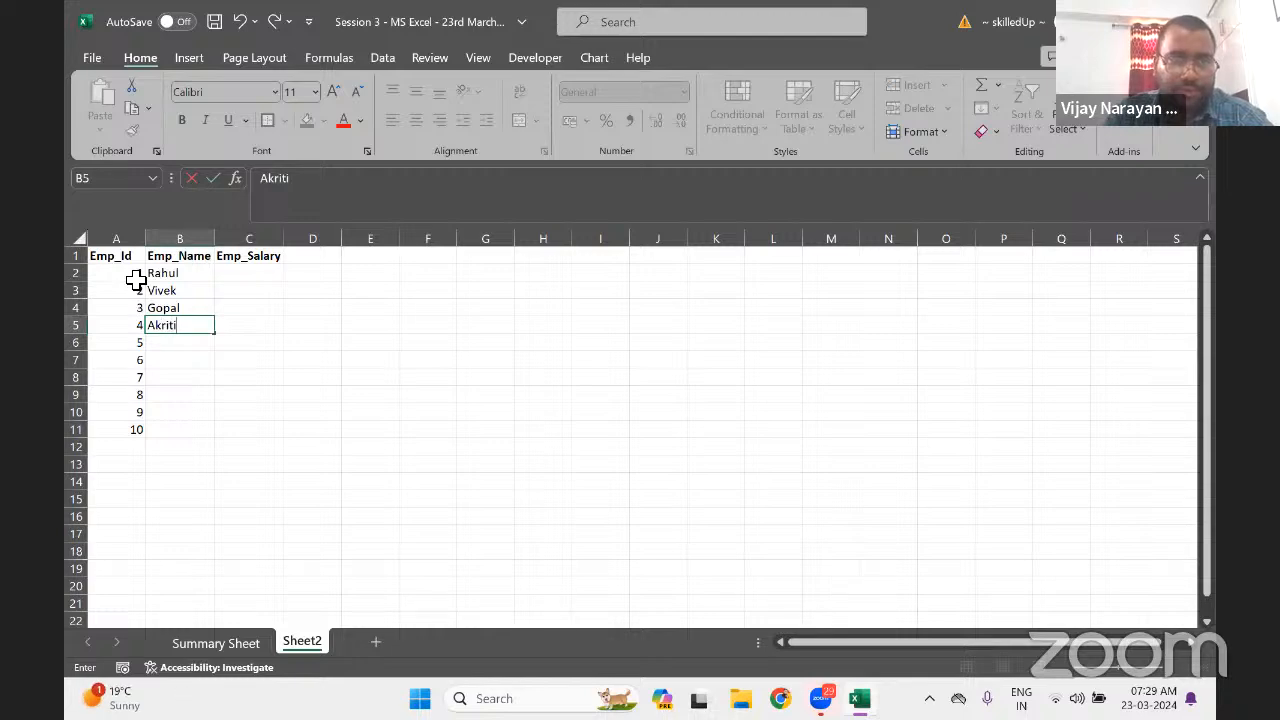
{"action": "type", "text": "i"}
{"action": "key", "text": "Return"}
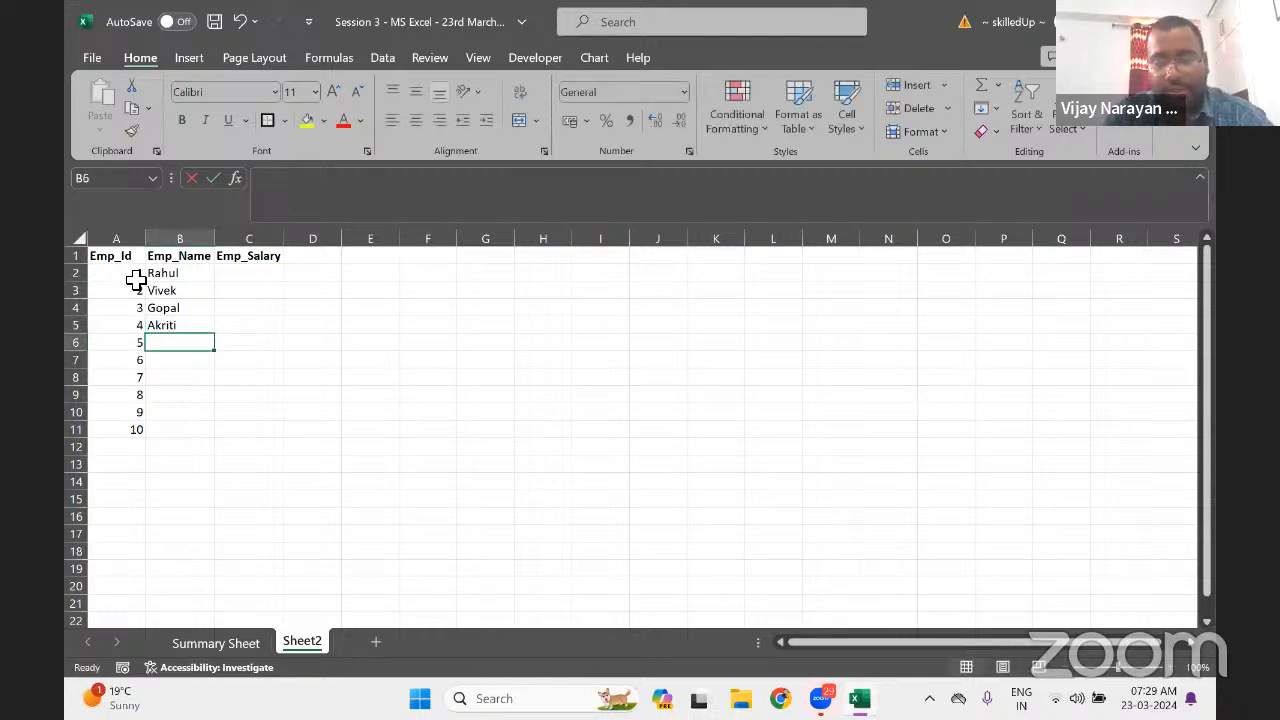
{"action": "type", "text": "Shyam"}
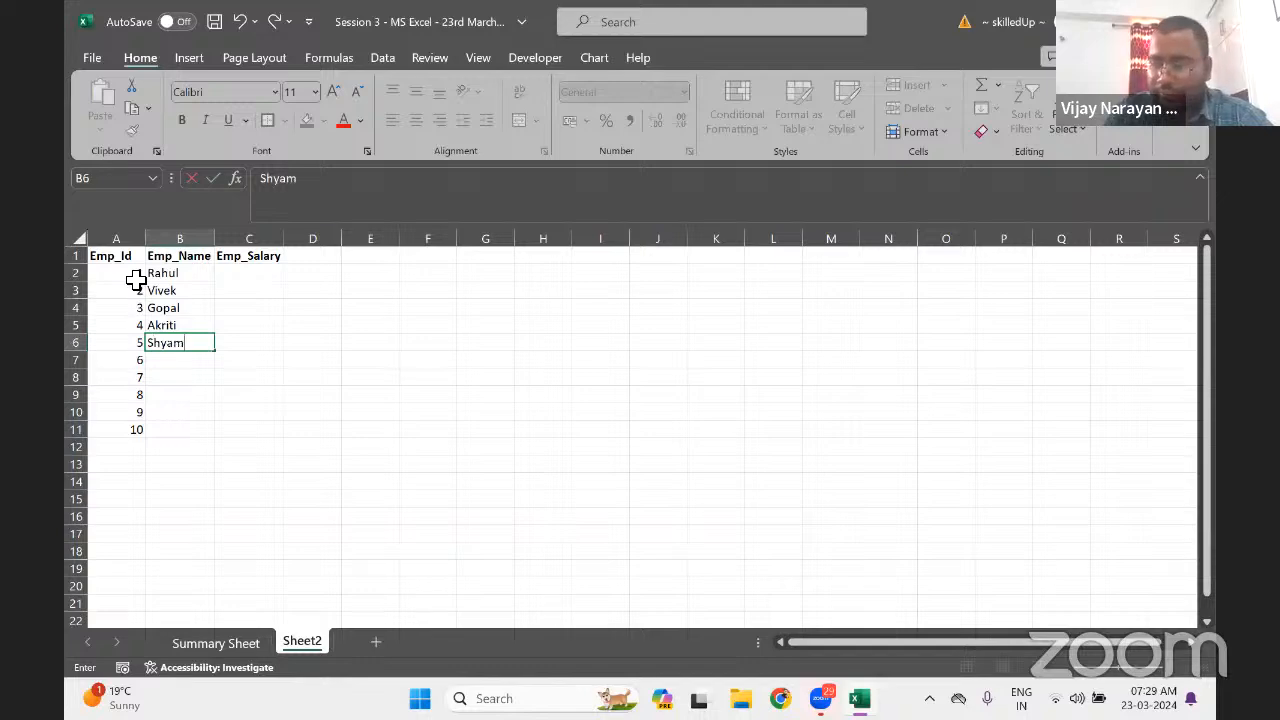
{"action": "key", "text": "Return"}
Enter Kaushal, Dhanu, Anubhav, Priya and Mohan in B7:B11
{"action": "type", "text": "Ka"}
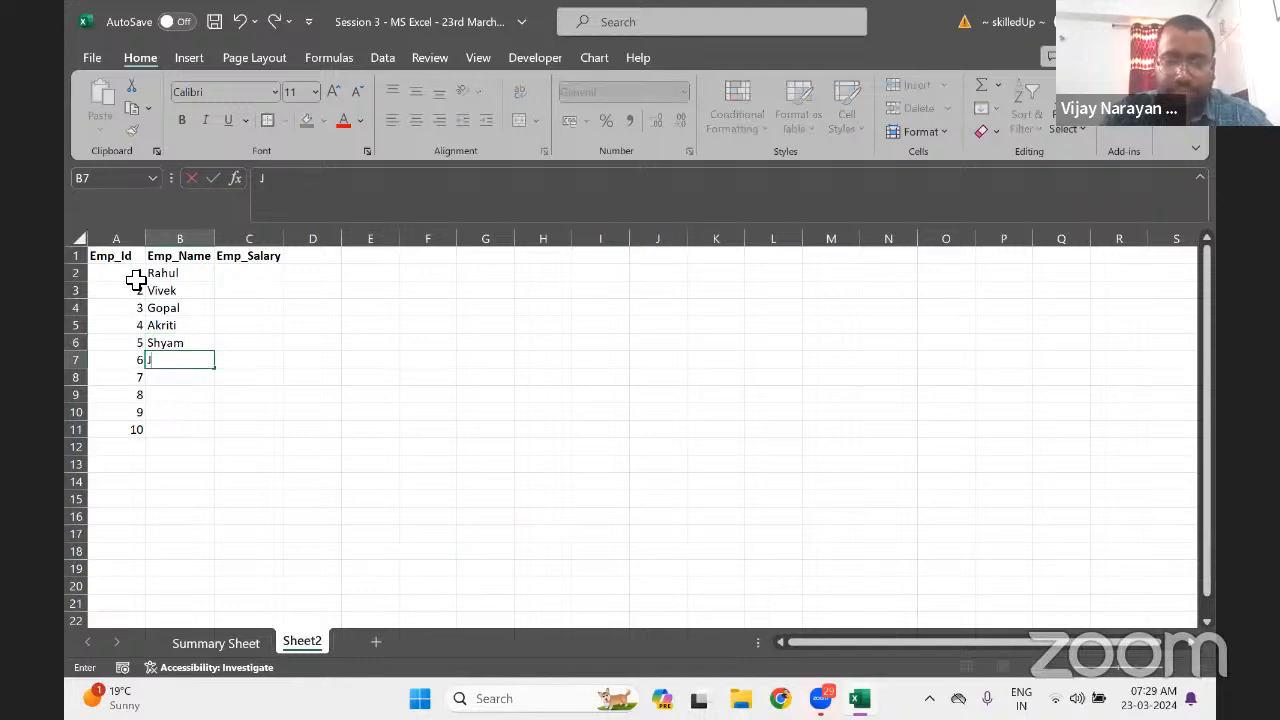
{"action": "type", "text": "u"}
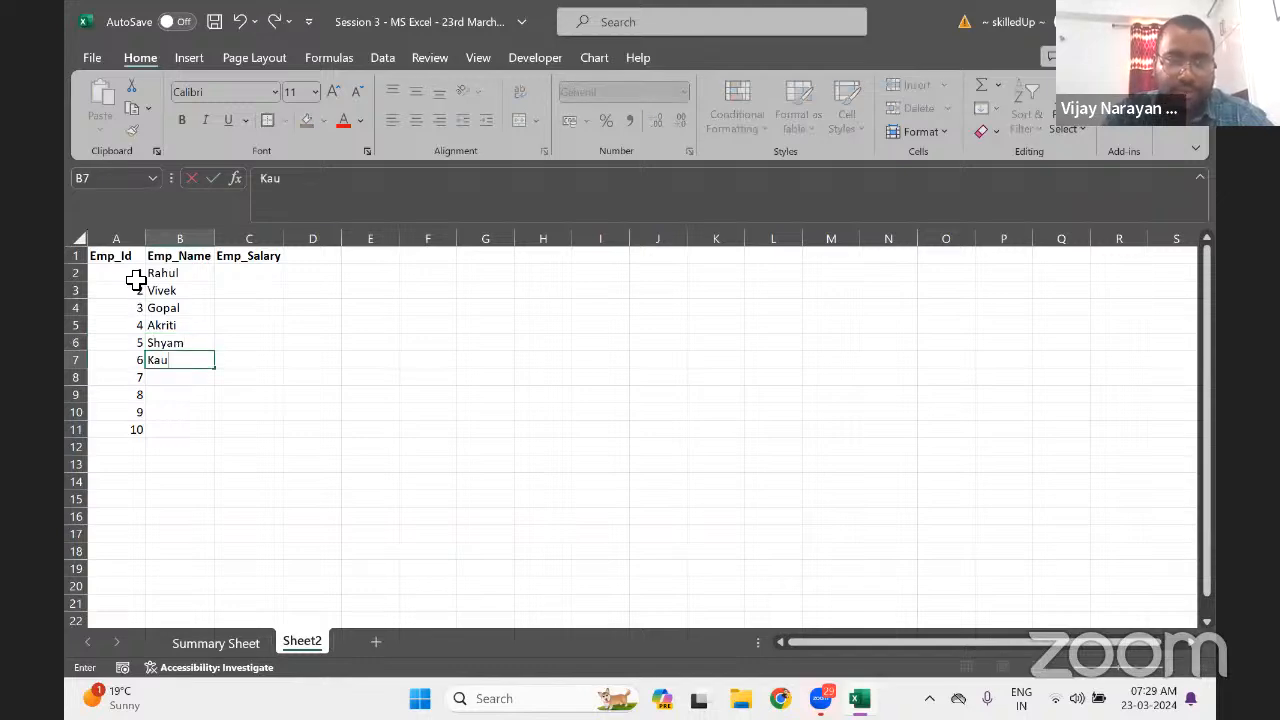
{"action": "type", "text": "shal"}
{"action": "key", "text": "Return"}
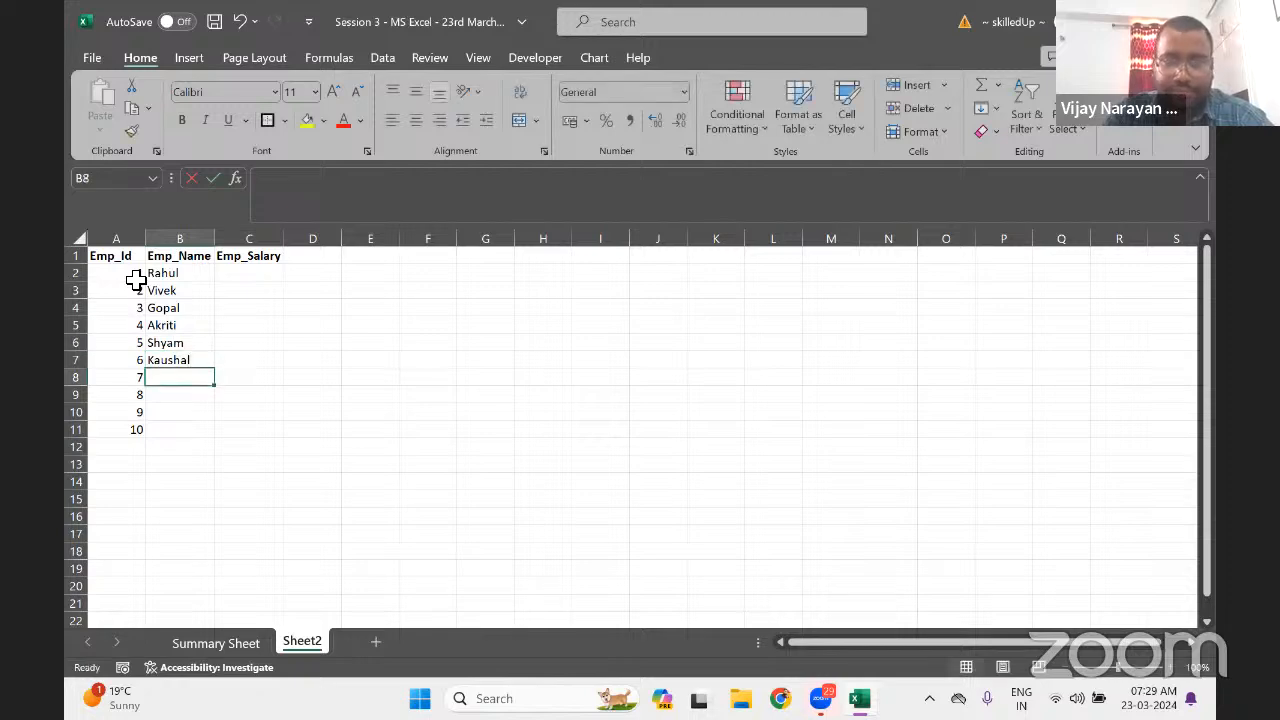
{"action": "type", "text": "Dhanu"}
{"action": "key", "text": "Return"}
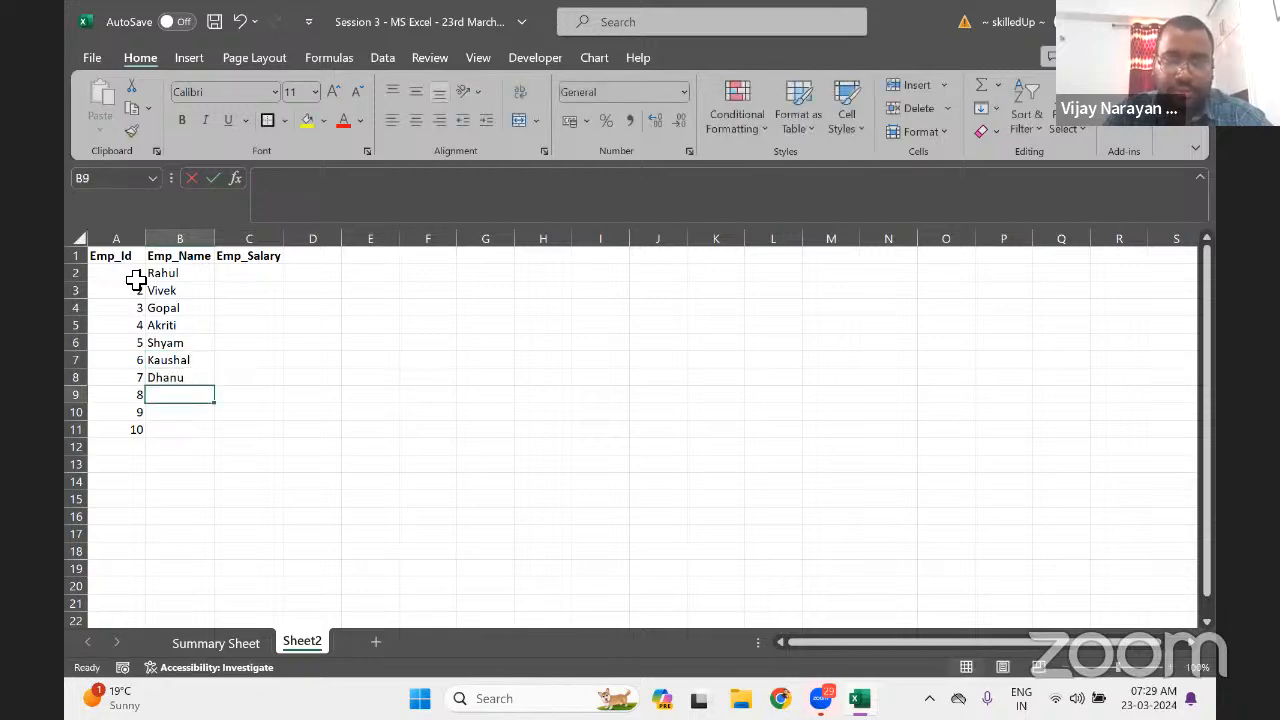
{"action": "type", "text": "Anubhav"}
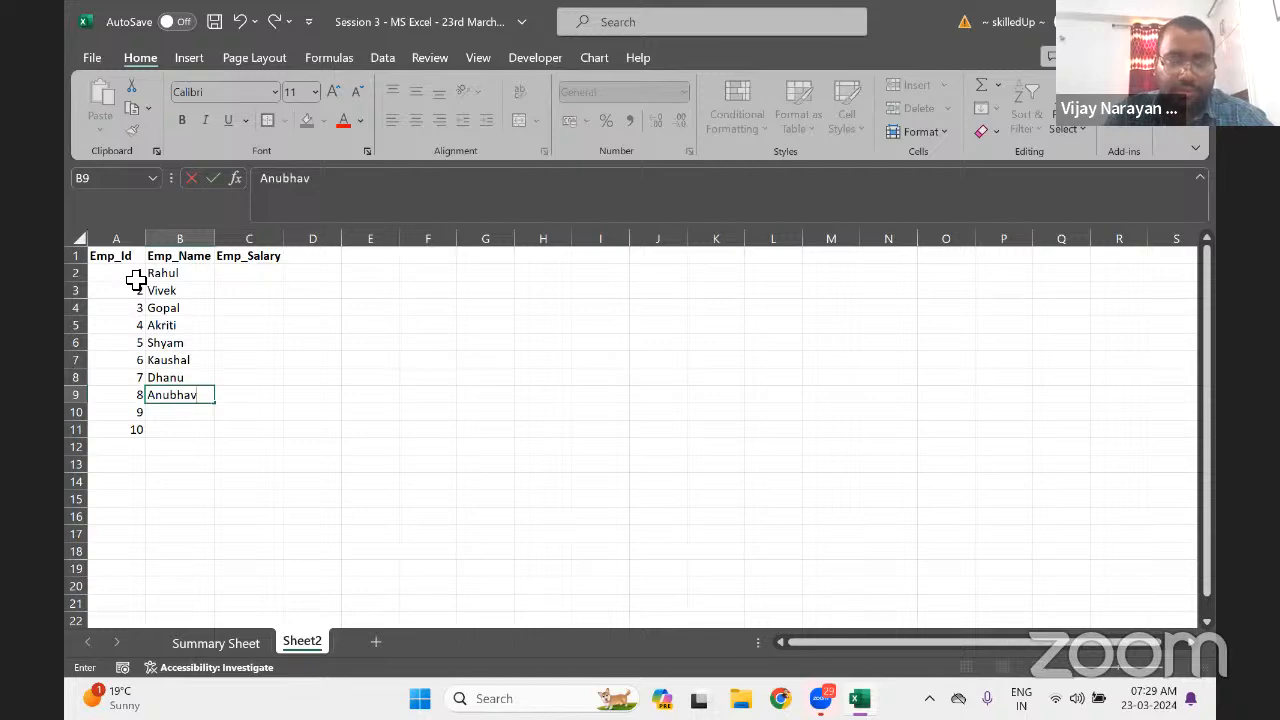
{"action": "key", "text": "Return"}
{"action": "type", "text": "Priya"}
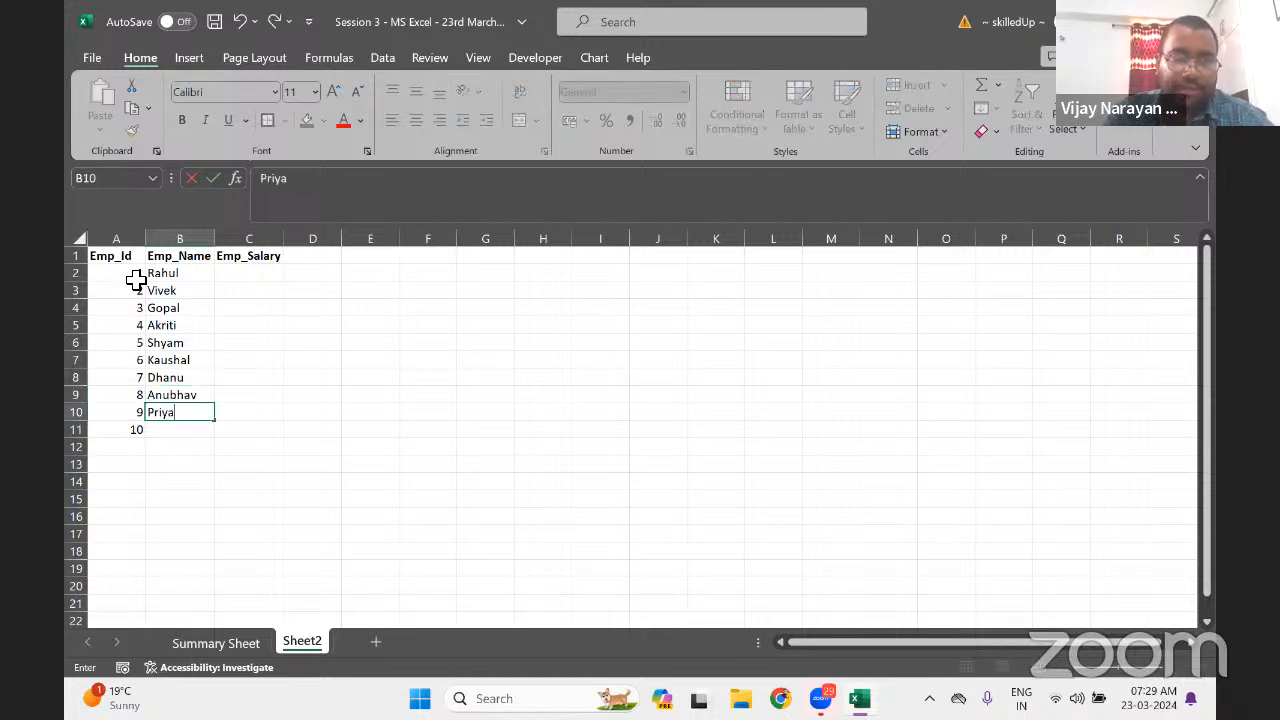
{"action": "key", "text": "Return"}
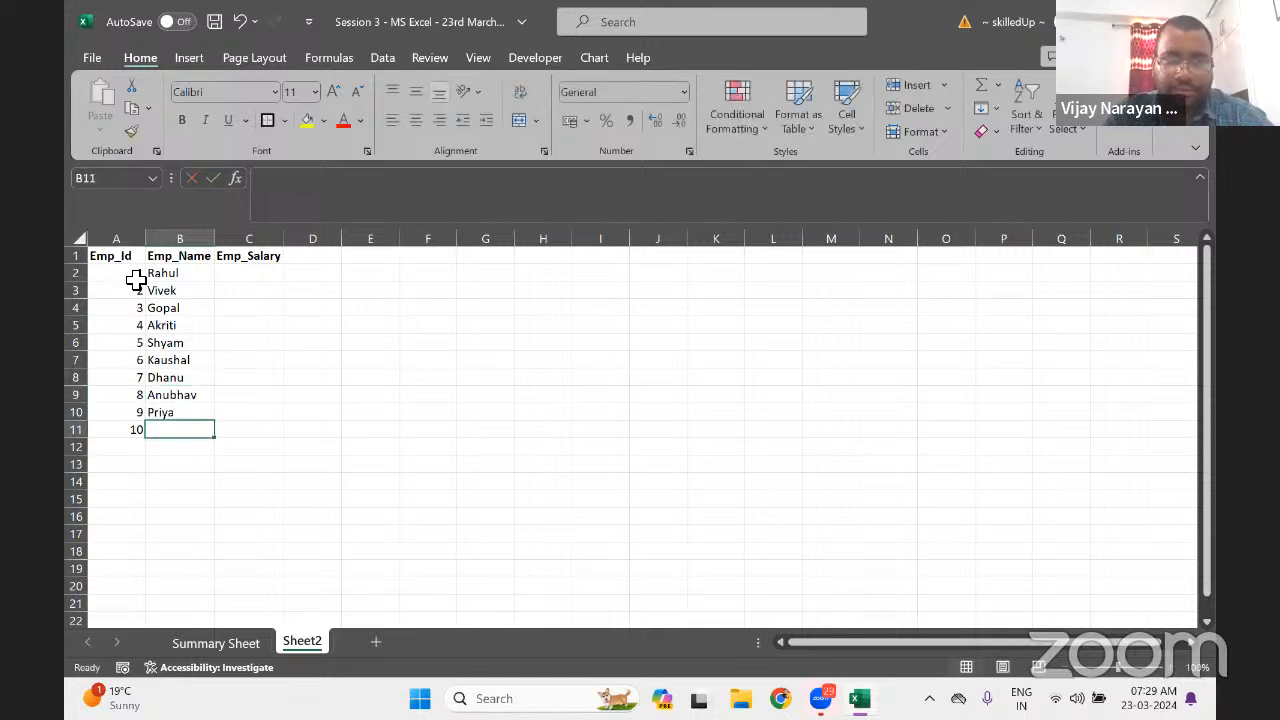
{"action": "type", "text": "Mohan"}
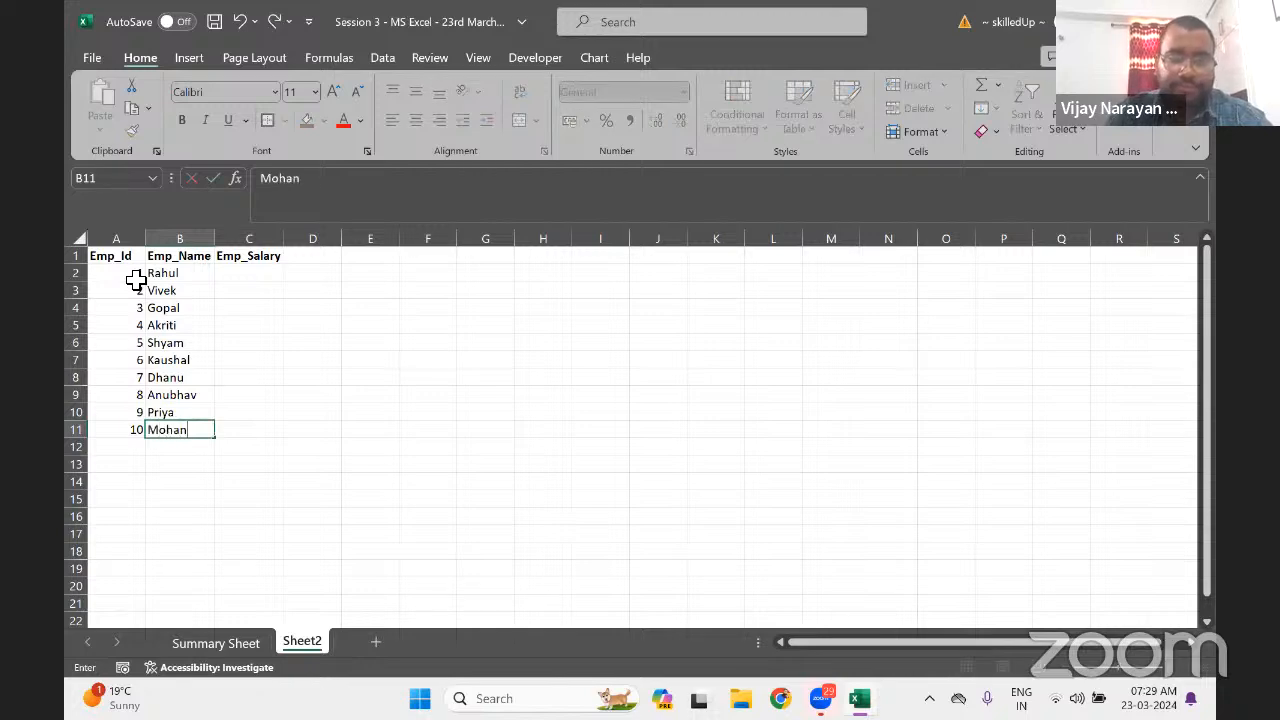
{"action": "key", "text": "Return"}
Select the whole employee table A1:C11
{"action": "key", "text": "Up"}
{"action": "key", "text": "ctrl+Up"}
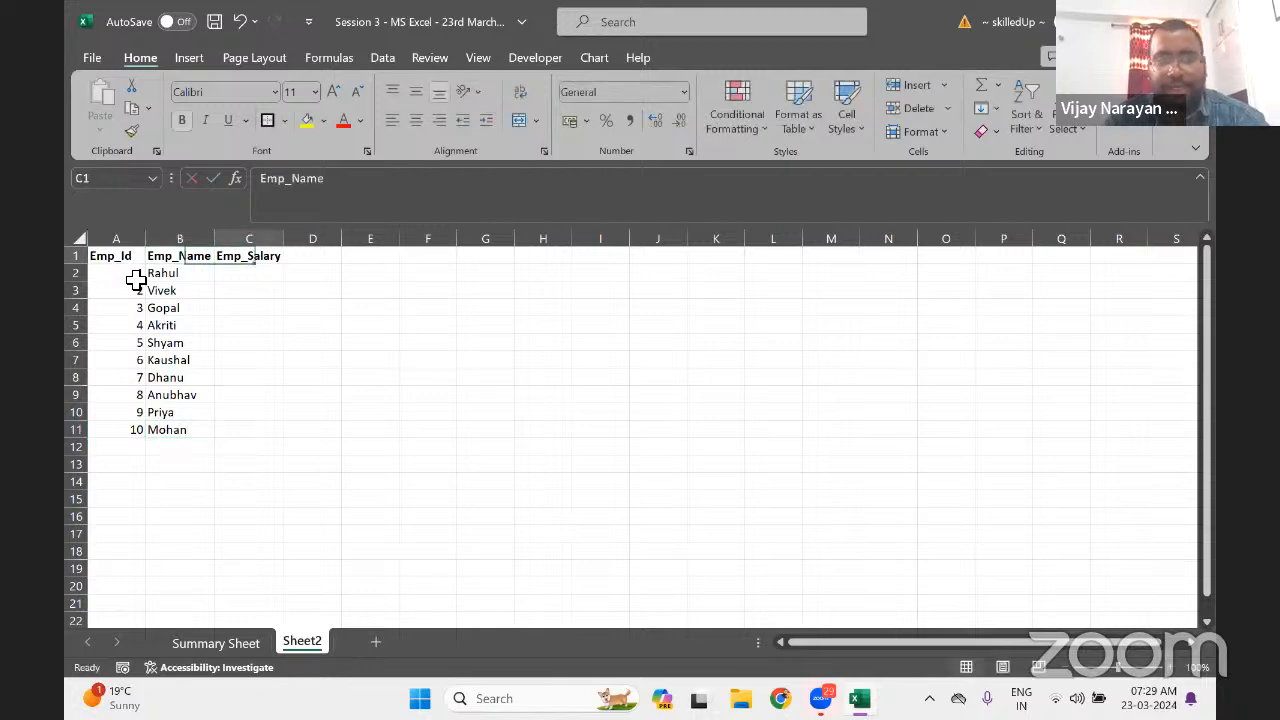
{"action": "key", "text": "Right"}
{"action": "key", "text": "ctrl+a"}
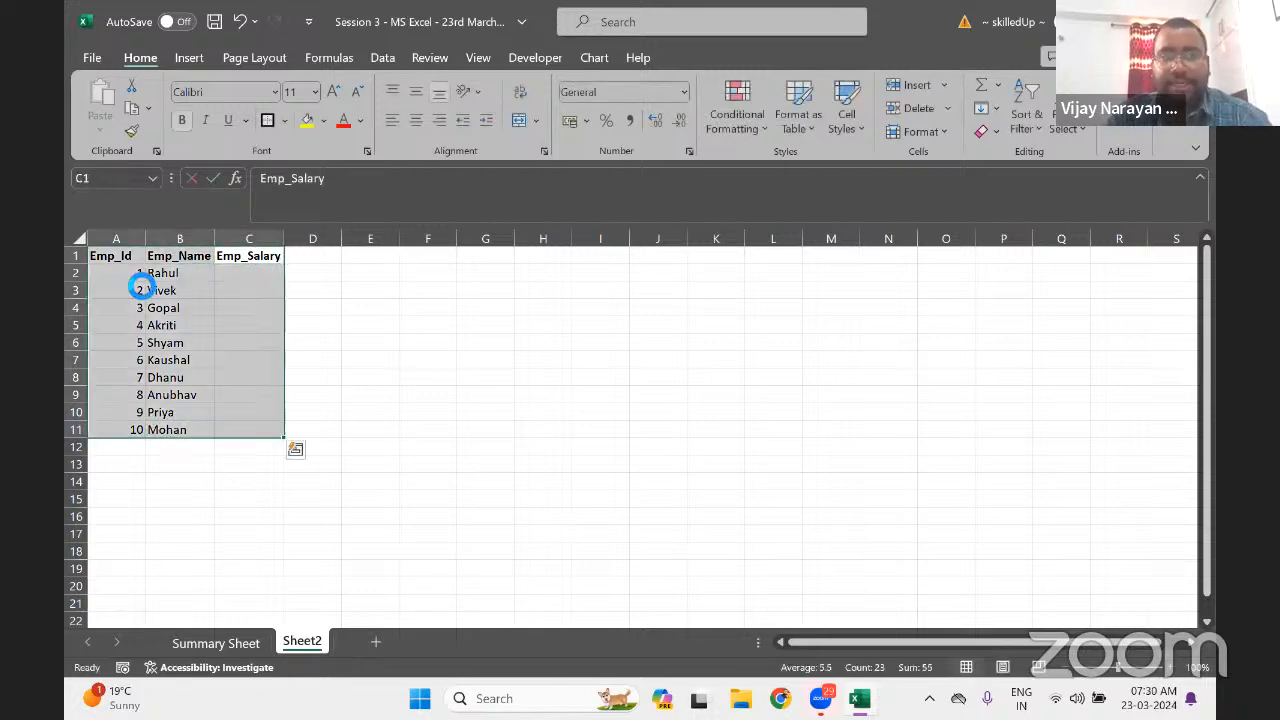
Centre A1:C11, apply All Borders, and fill header row A1:C1 yellow
{"action": "left_click", "coordinate": [415, 119]}
{"action": "left_click", "coordinate": [284, 121]}
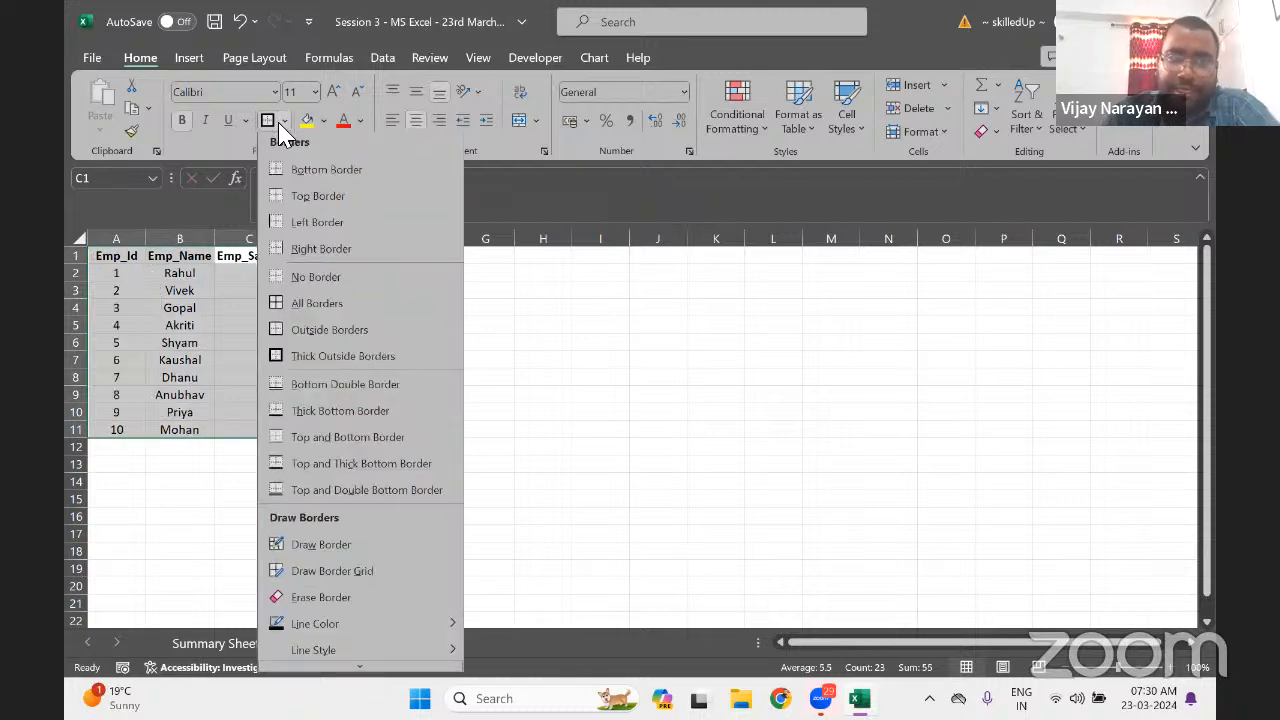
{"action": "left_click", "coordinate": [306, 310]}
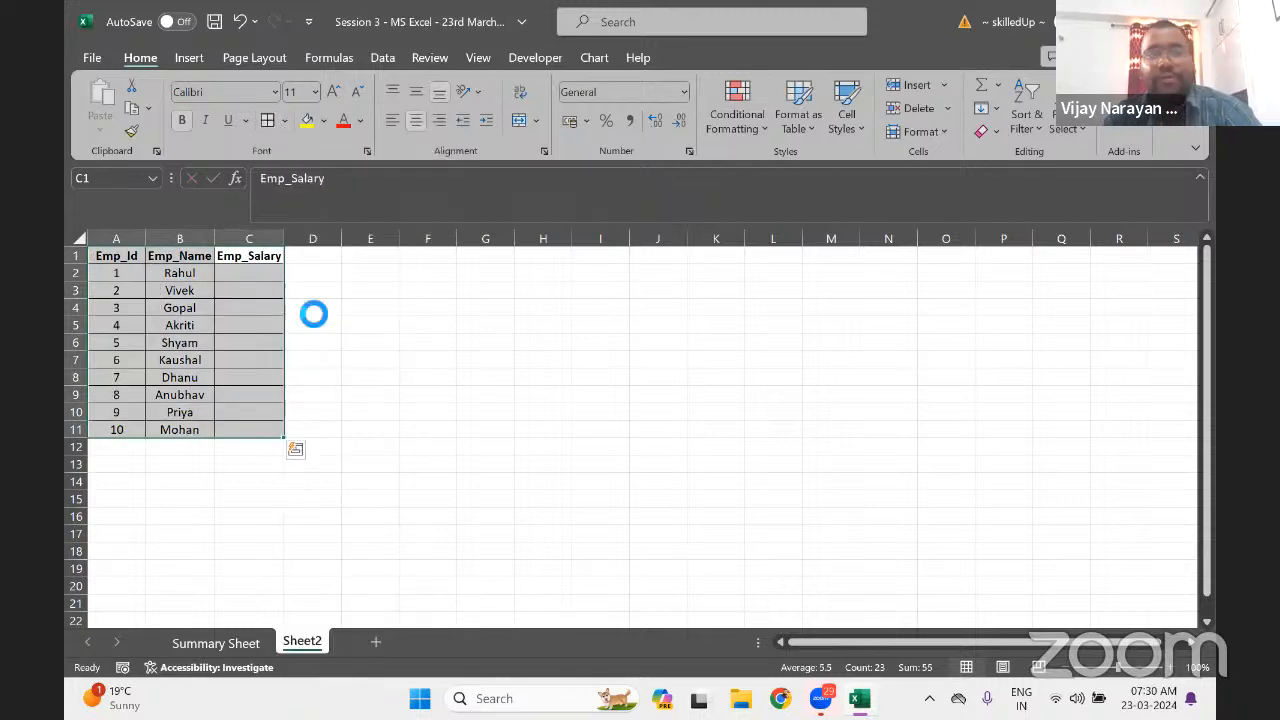
{"action": "key", "text": "ctrl+Up"}
{"action": "key", "text": "ctrl+Left"}
{"action": "key", "text": "ctrl+shift+Right"}
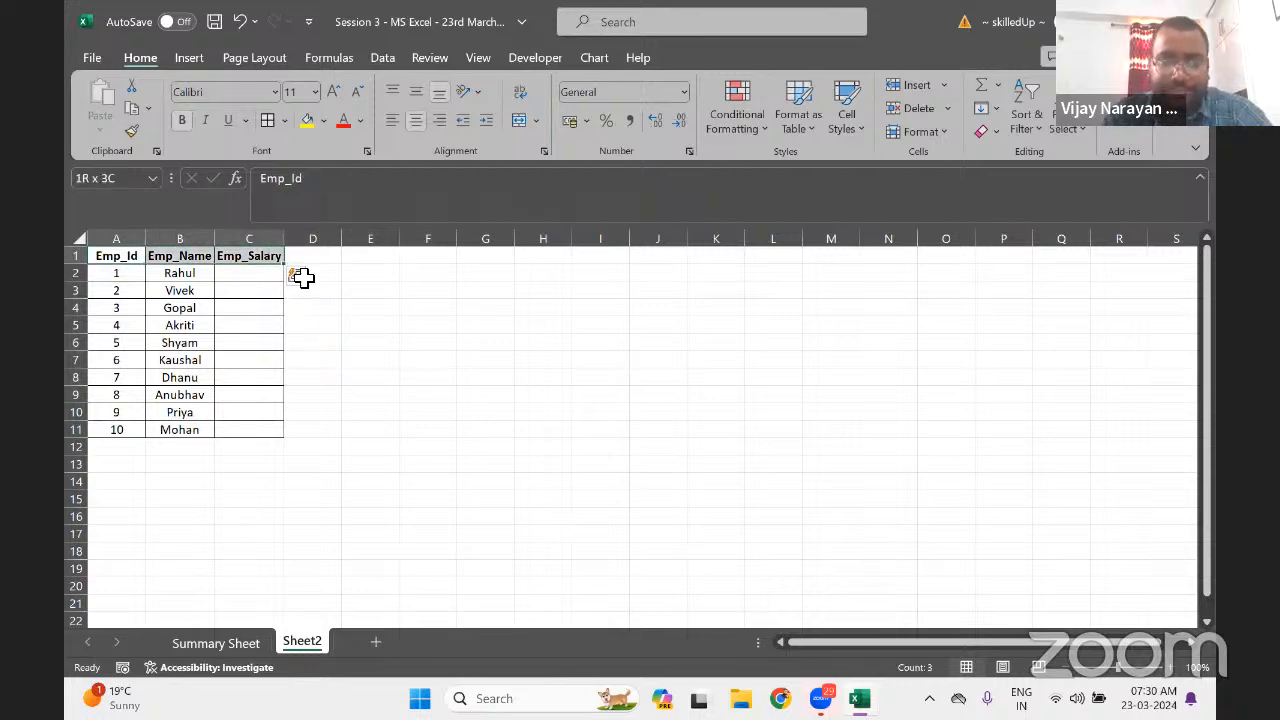
{"action": "left_click", "coordinate": [309, 126]}
Copy the Emp_Id column A1:A11
{"action": "key", "text": "Right"}
{"action": "key", "text": "Right"}
{"action": "key", "text": "Right"}
{"action": "key", "text": "Right"}
{"action": "key", "text": "Left"}
{"action": "key", "text": "Left"}
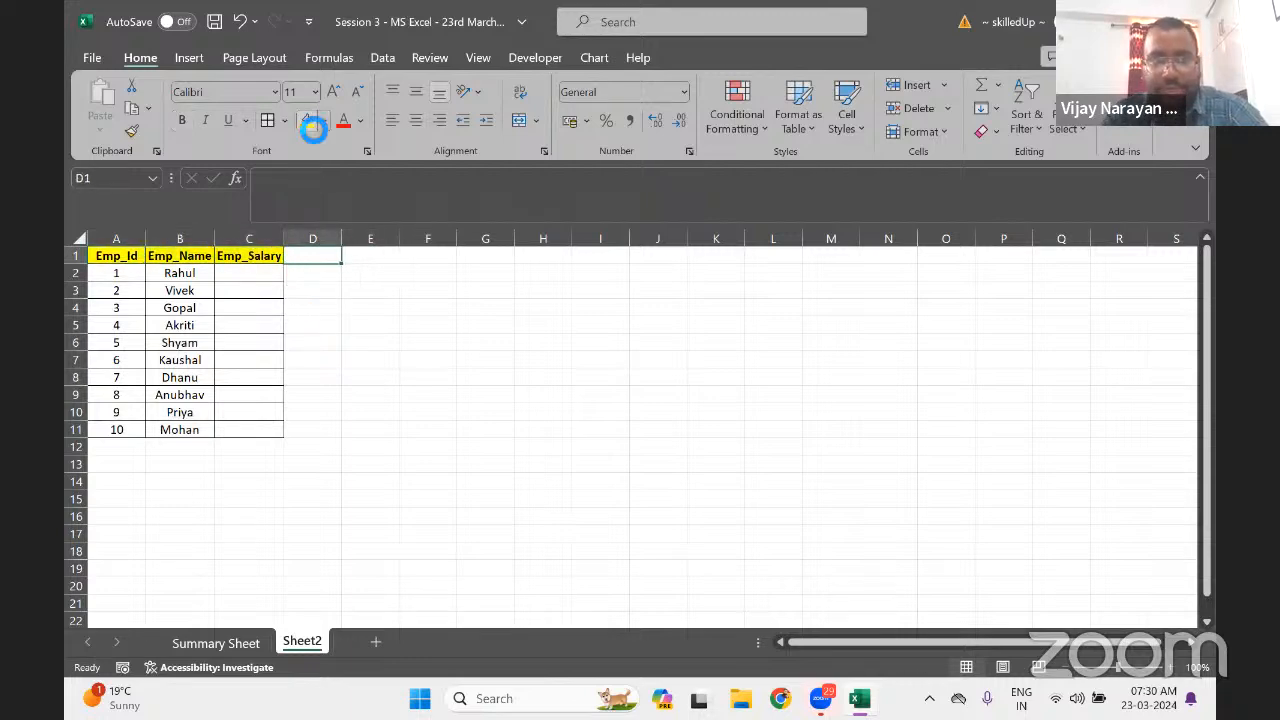
{"action": "key", "text": "ctrl+Left"}
{"action": "key", "text": "ctrl+shift+Down"}
{"action": "key", "text": "ctrl+c"}
{"action": "key", "text": "Right"}
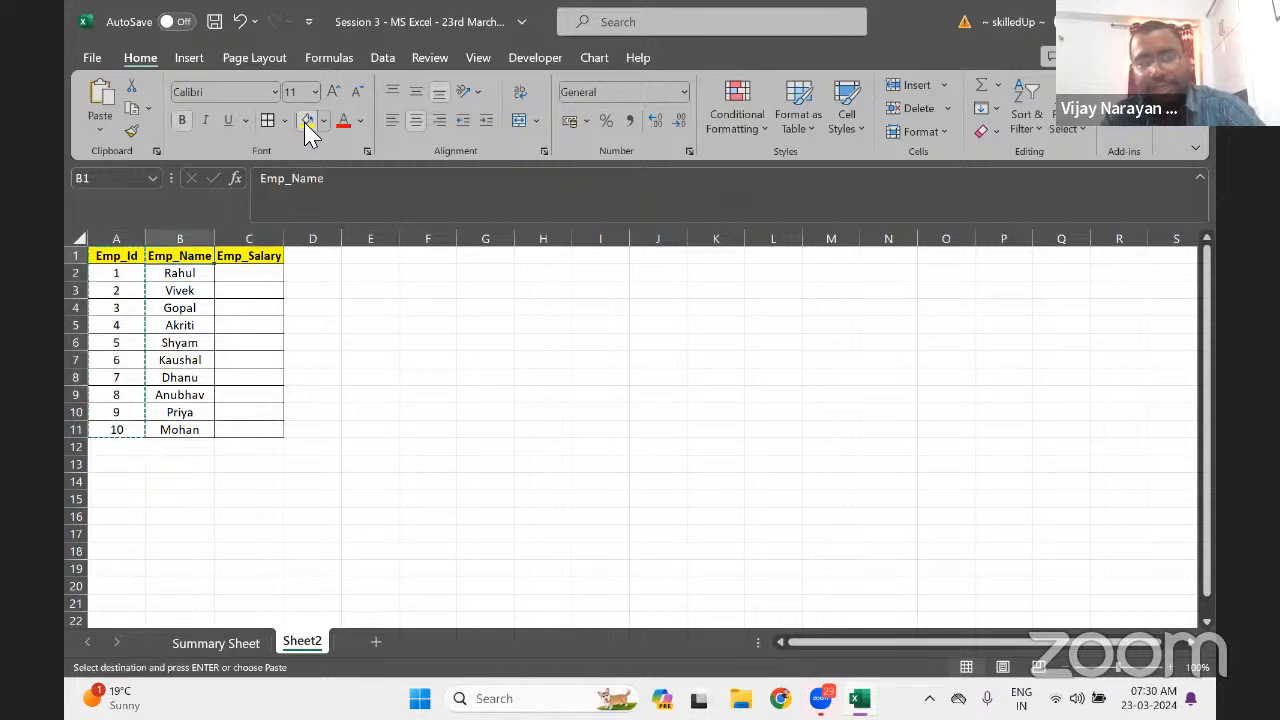
Paste the Emp_Id column into new Sheet3 and rename the tab emp_salary
{"action": "left_click", "coordinate": [375, 642]}
{"action": "key", "text": "ctrl+v"}
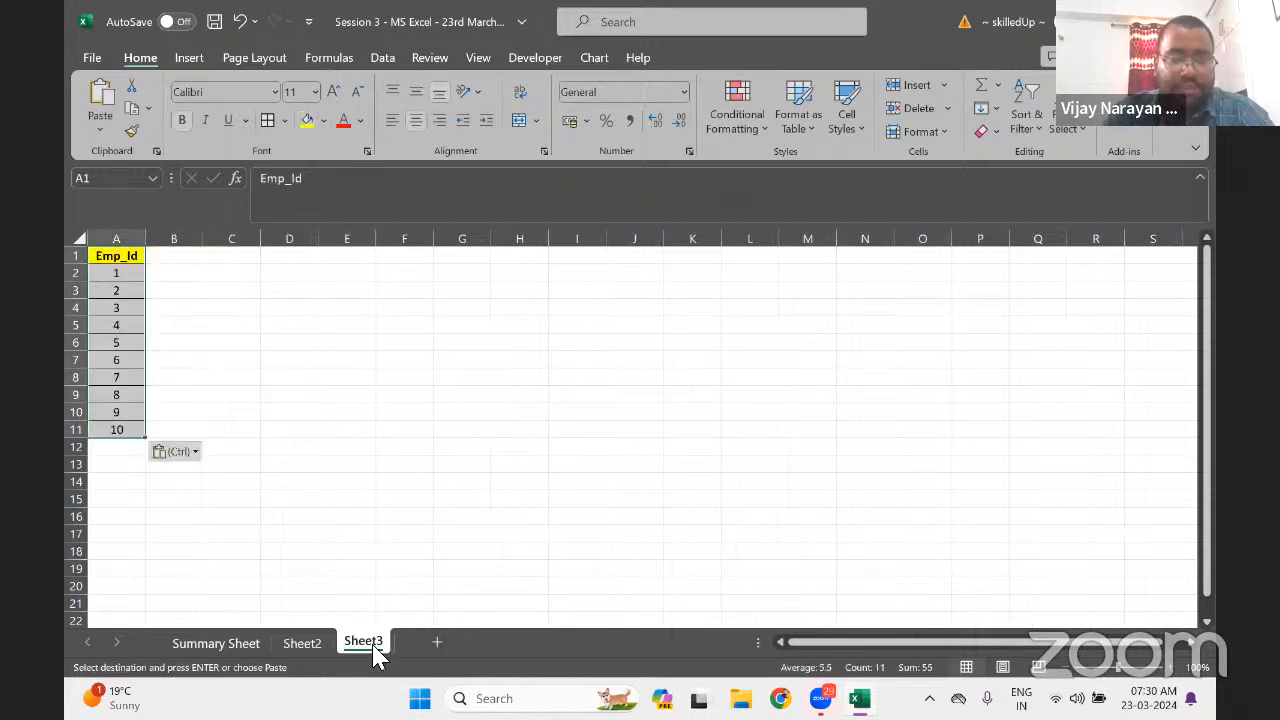
{"action": "double_click", "coordinate": [380, 645]}
{"action": "type", "text": "salary"}
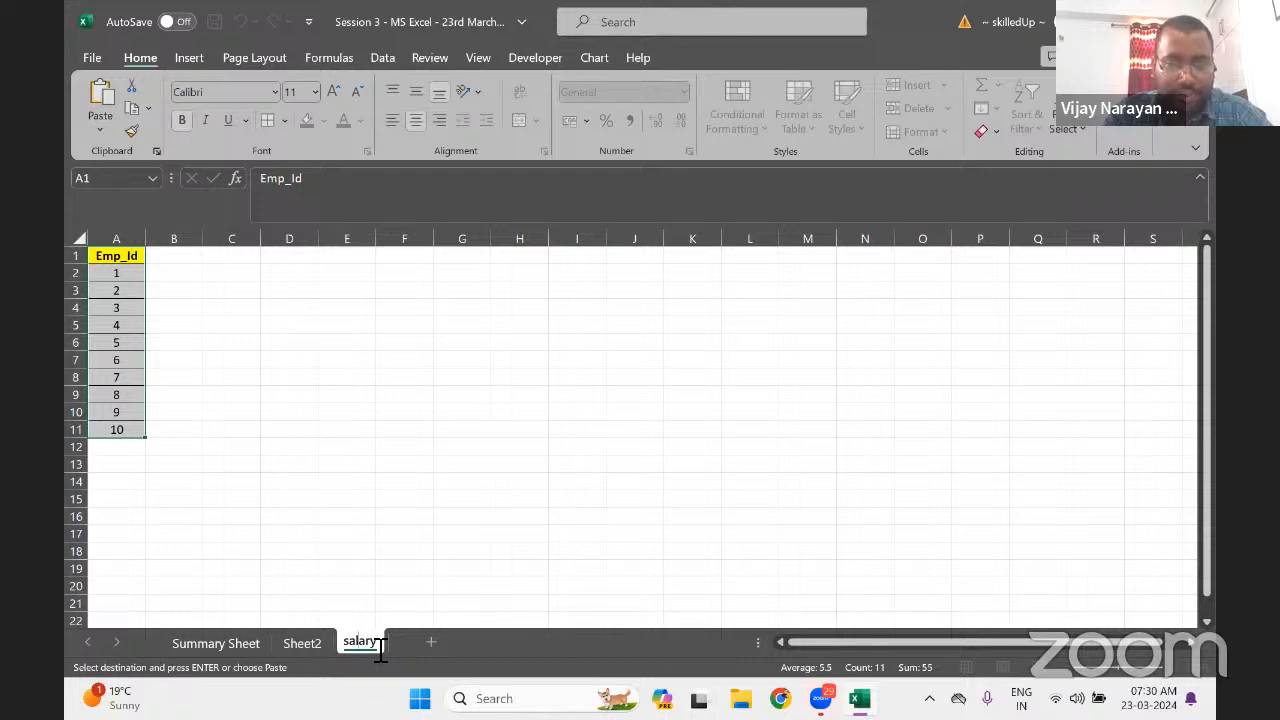
{"action": "key", "text": "Home"}
{"action": "type", "text": "emp"}
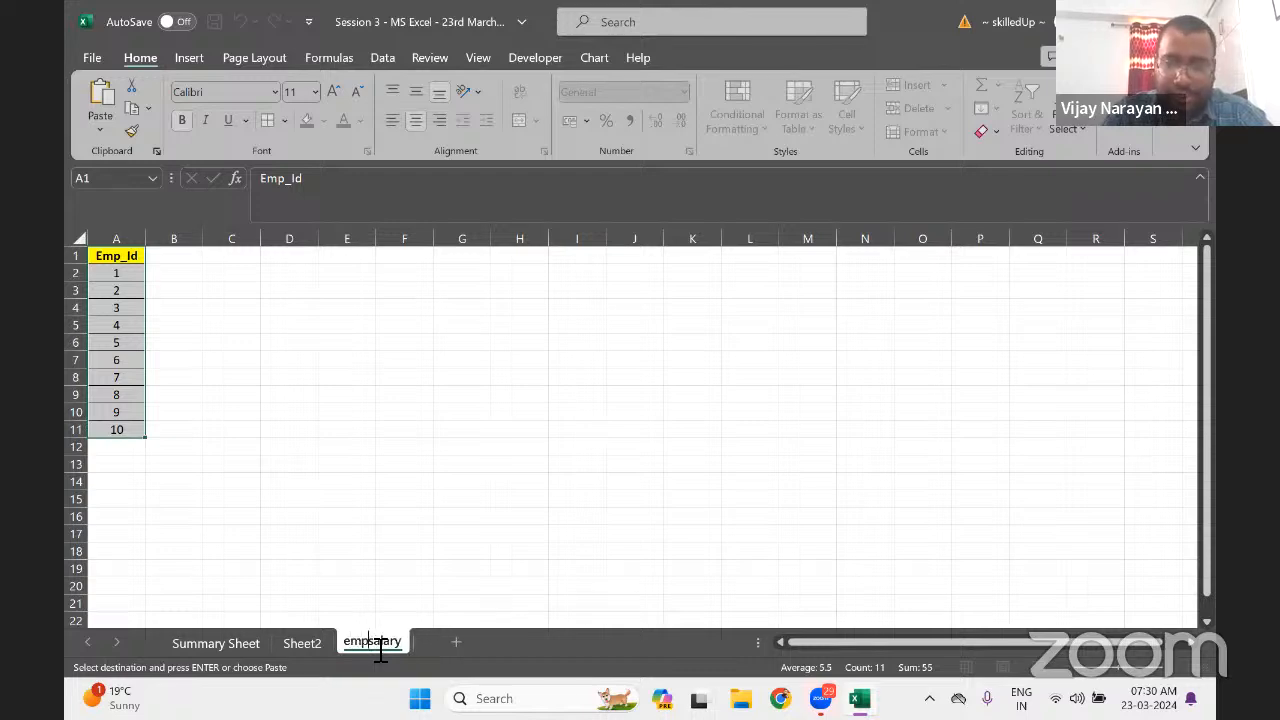
{"action": "type", "text": "_"}
{"action": "key", "text": "Return"}
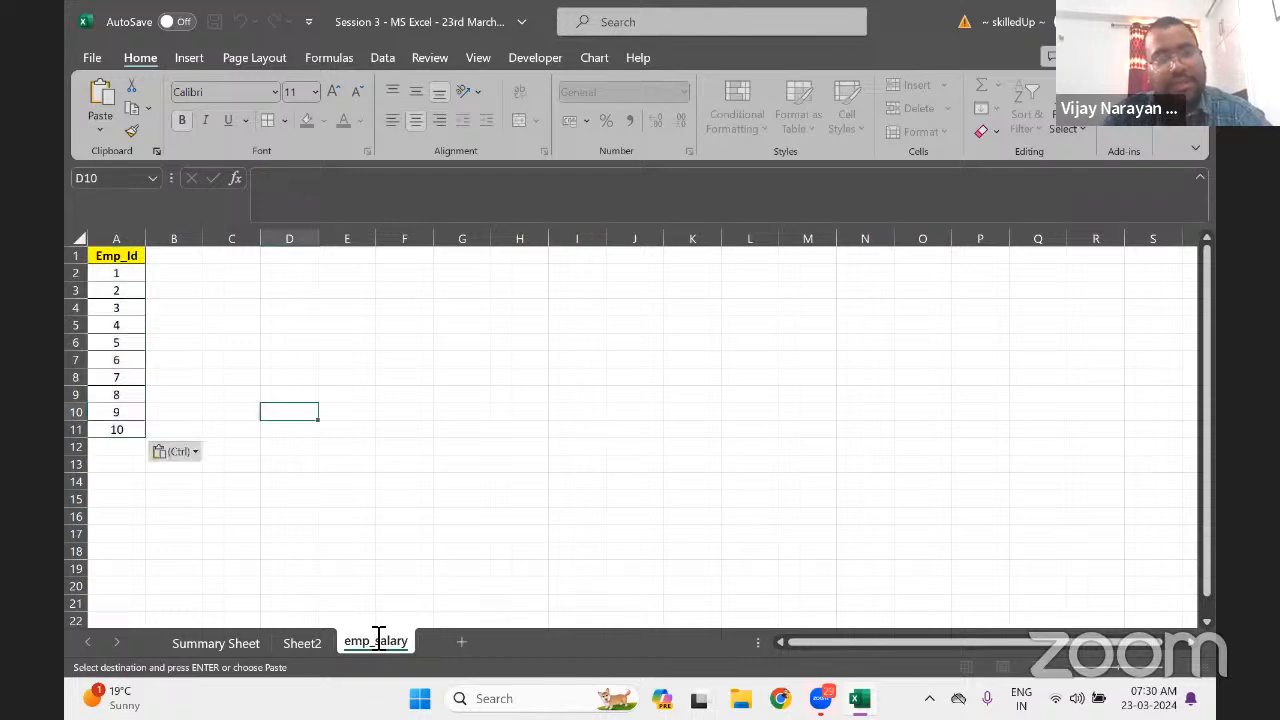
{"action": "key", "text": "ctrl+Up"}
{"action": "key", "text": "Right"}
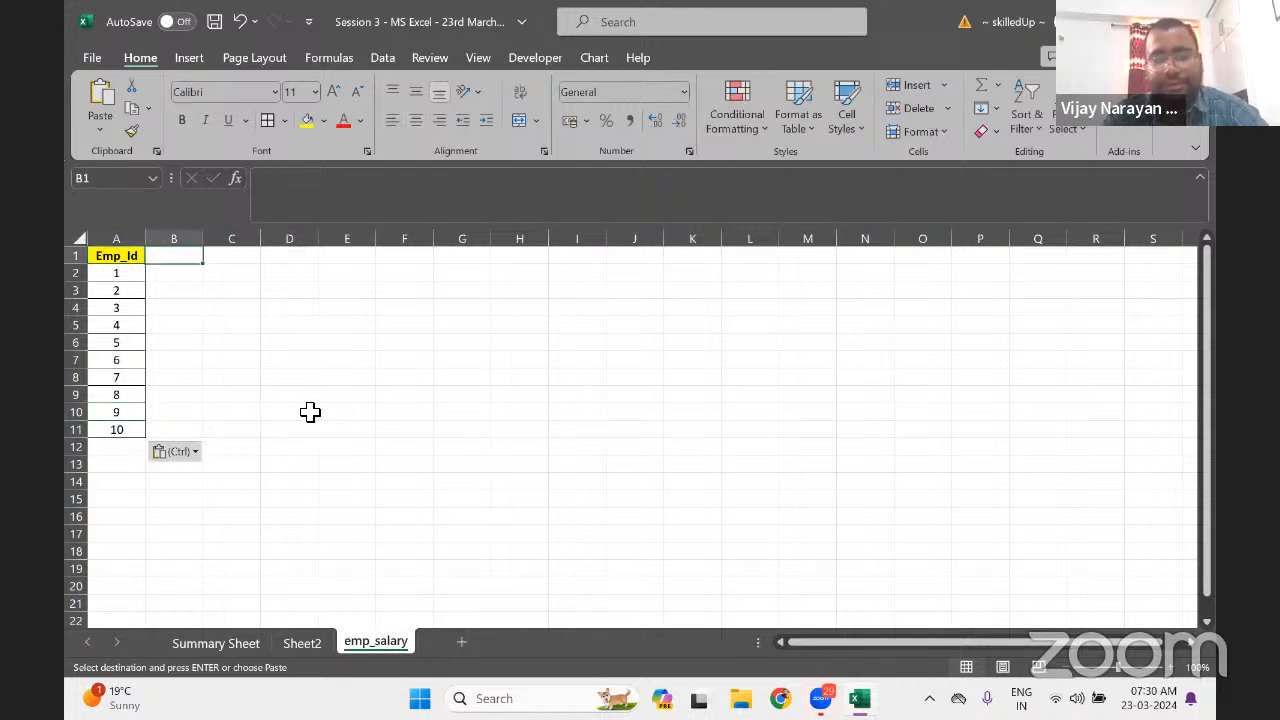
Add a Salary header in B1 and enter =RANDBETWEEN(20000,40000) in B2
{"action": "type", "text": "sl"}
{"action": "key", "text": "BackSpace"}
{"action": "key", "text": "BackSpace"}
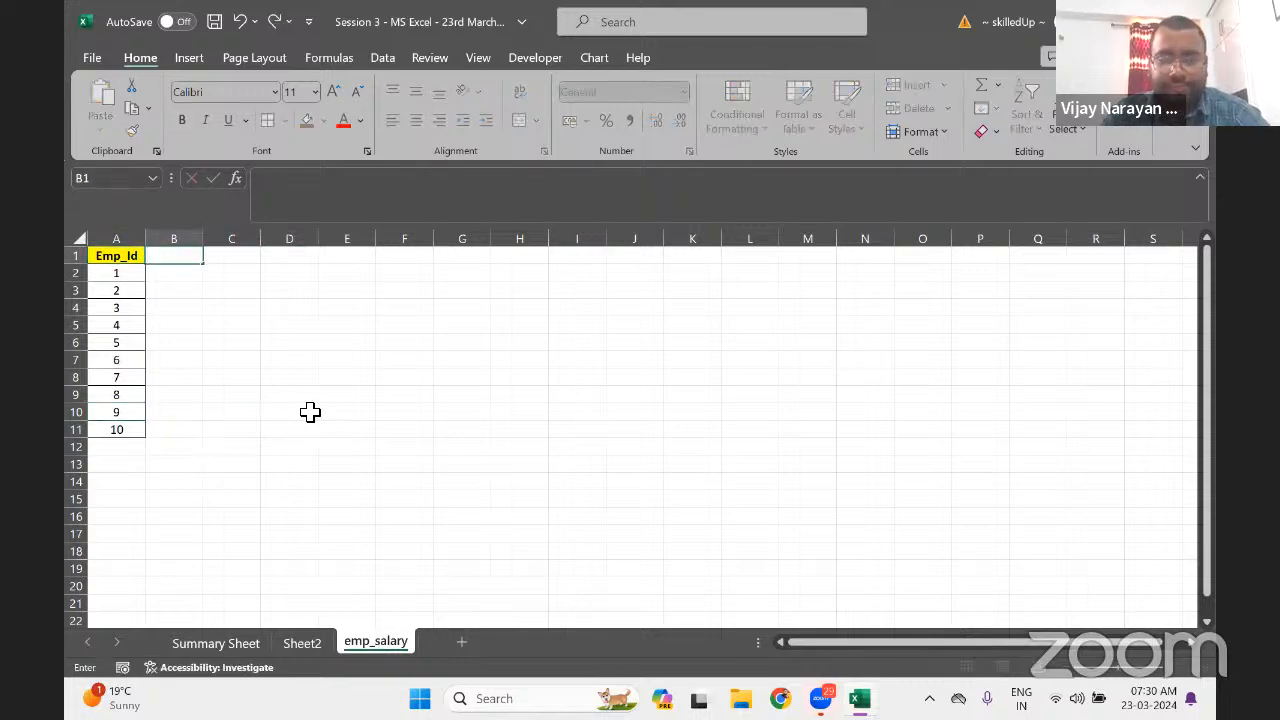
{"action": "type", "text": "Sa"}
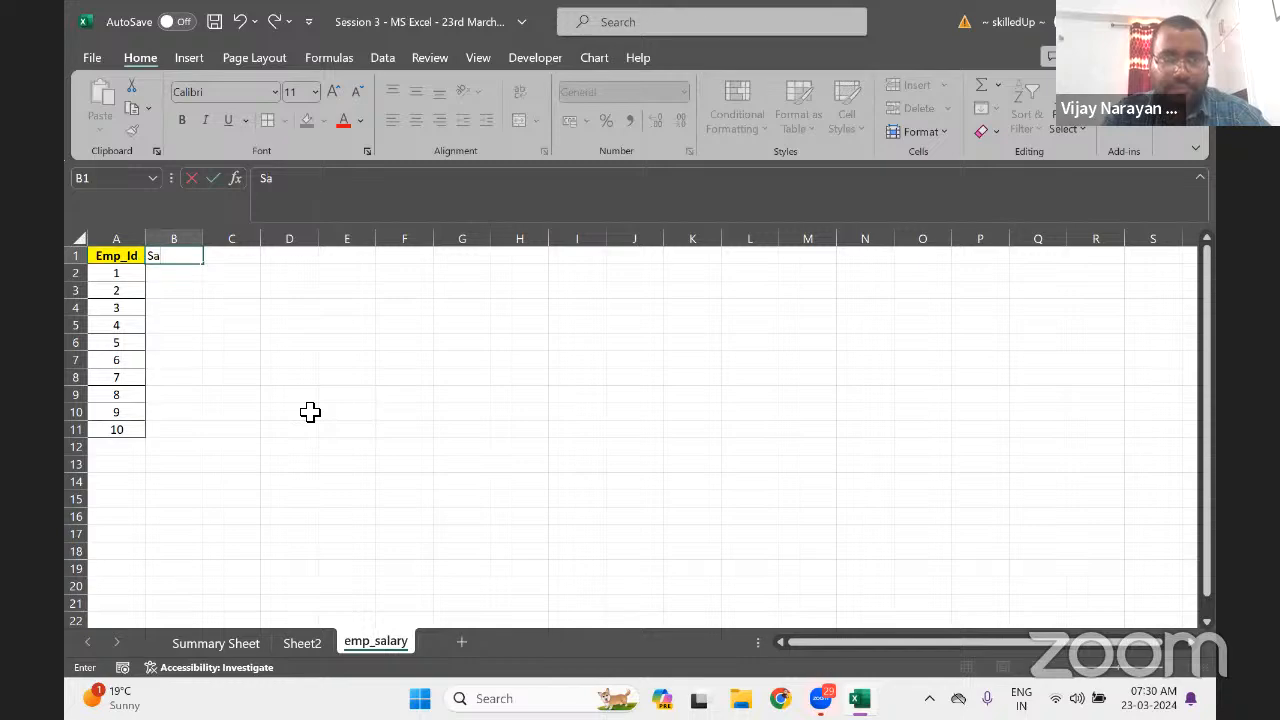
{"action": "type", "text": "lary"}
{"action": "key", "text": "Return"}
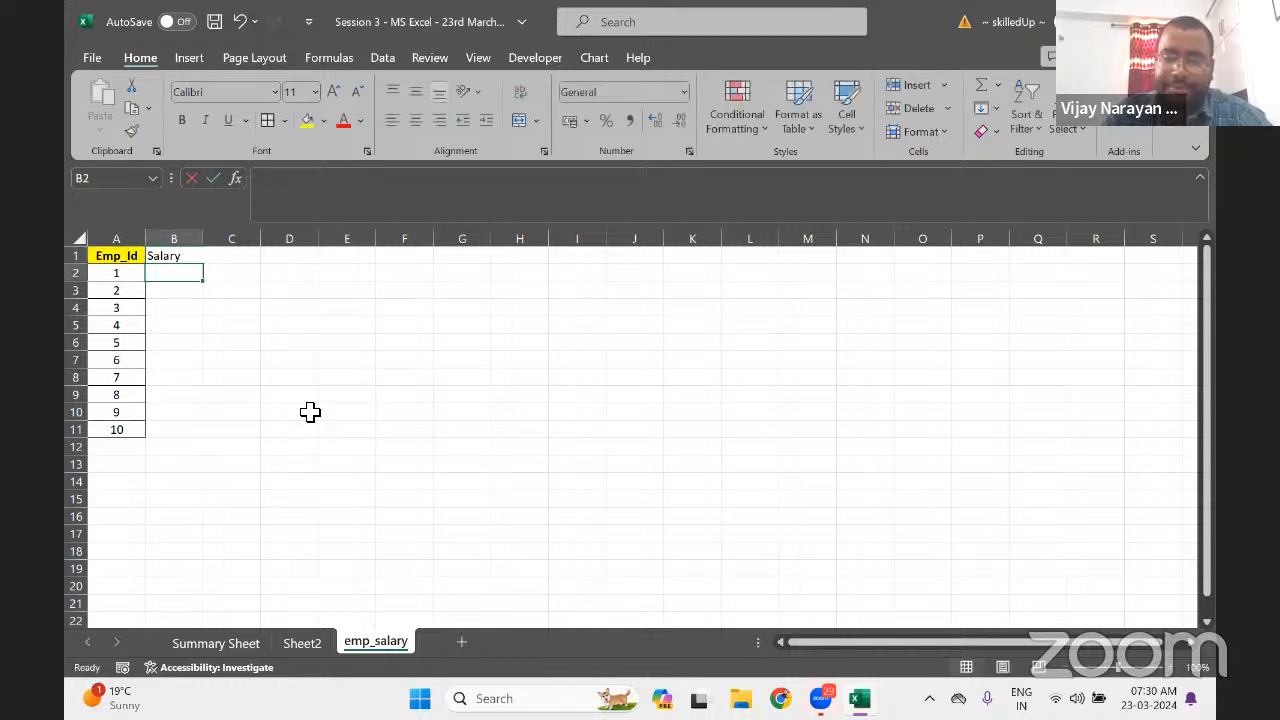
{"action": "type", "text": "=ran"}
{"action": "key", "text": "Down"}
{"action": "key", "text": "Down"}
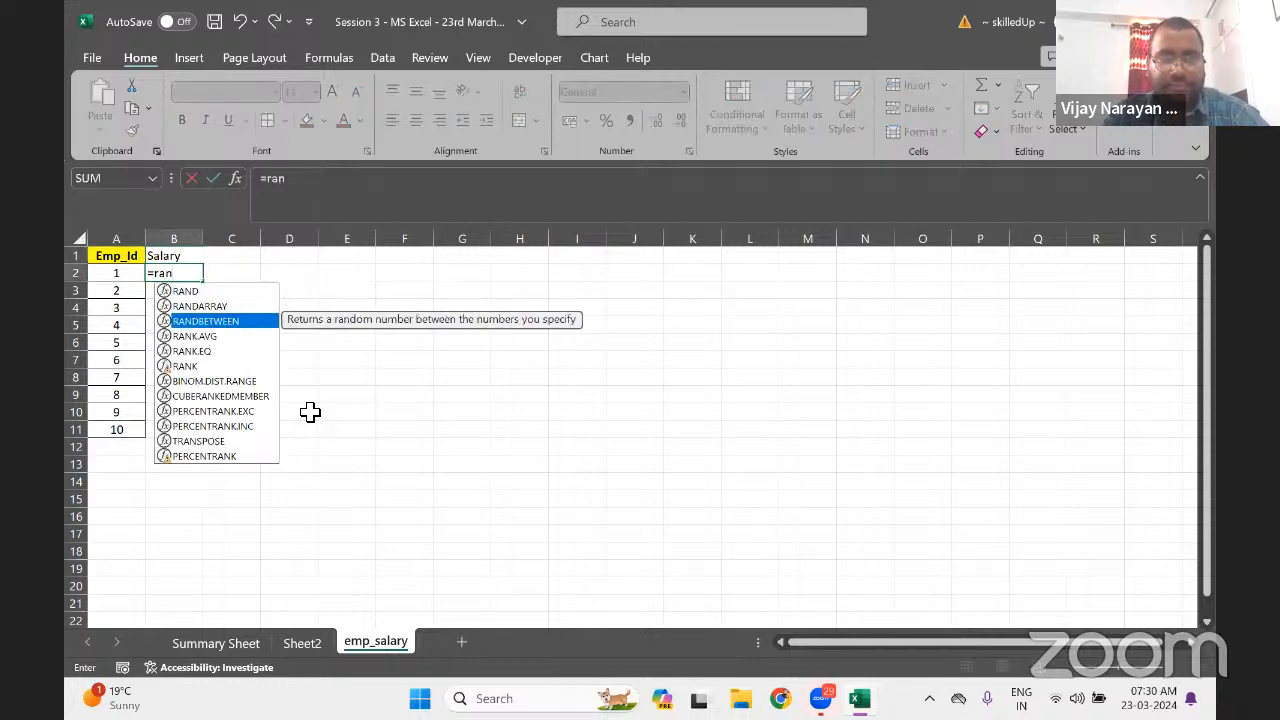
{"action": "key", "text": "Tab"}
{"action": "type", "text": "2000"}
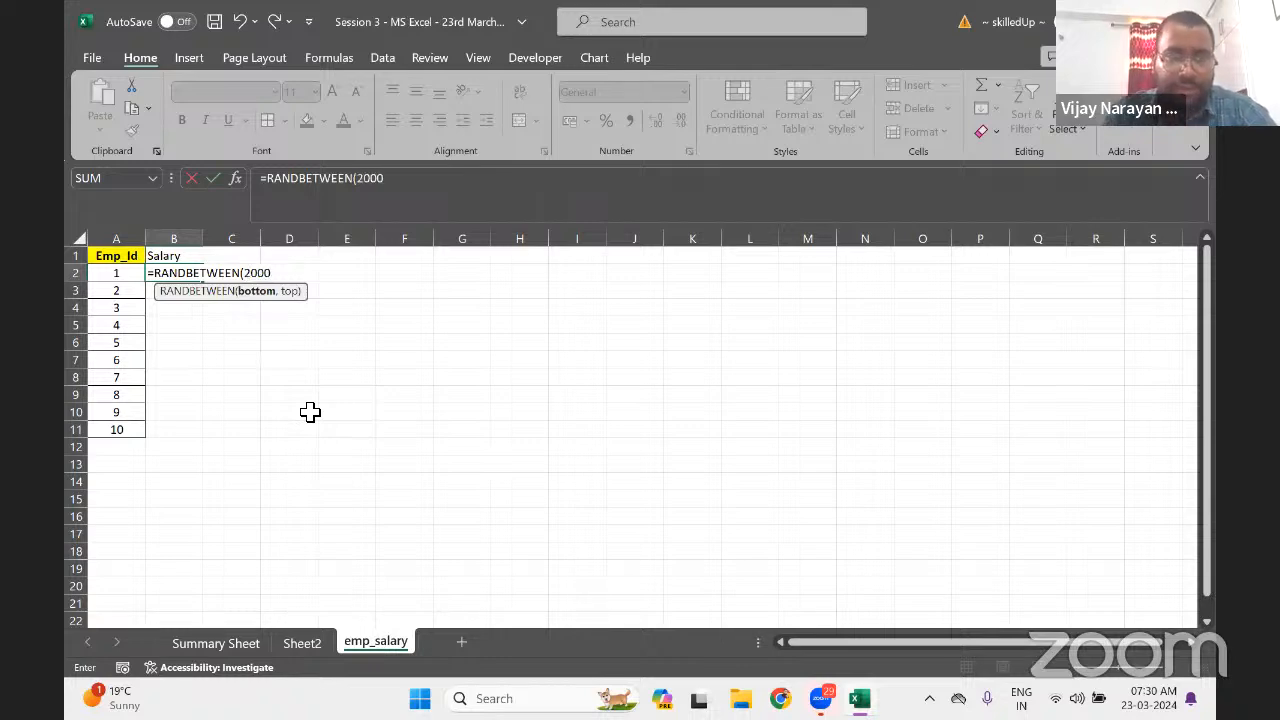
{"action": "type", "text": "0,"}
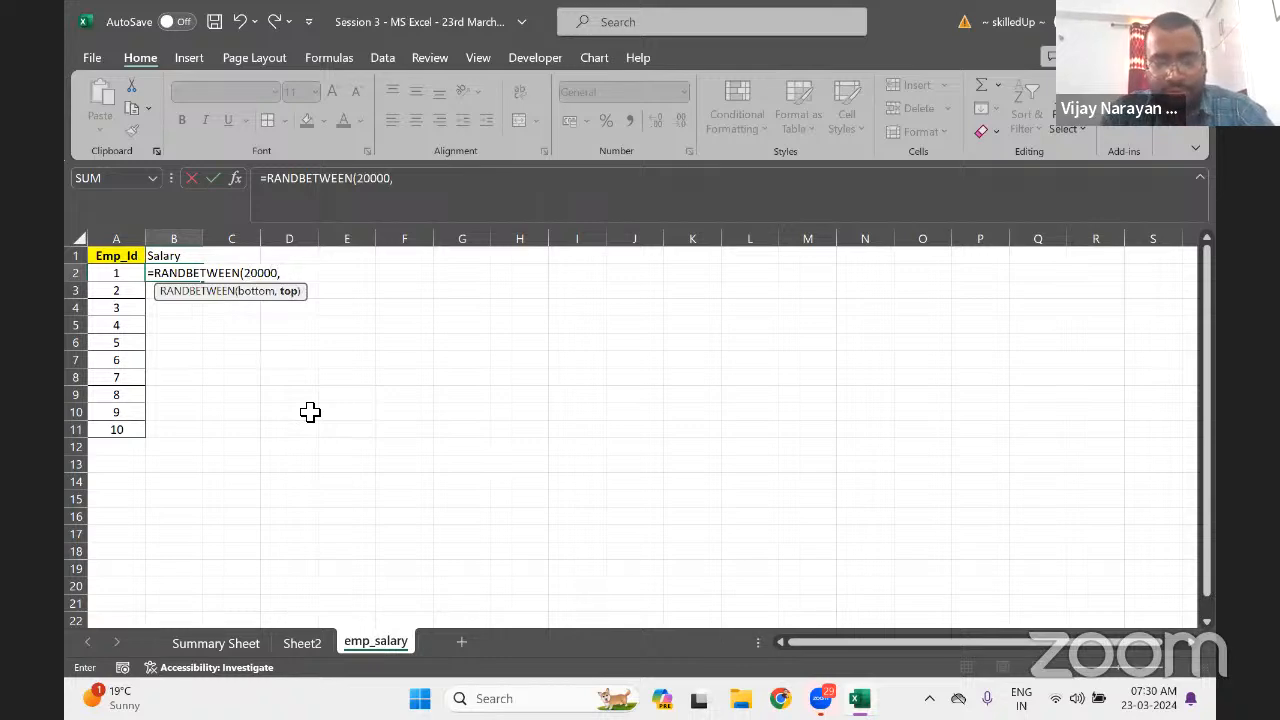
{"action": "type", "text": "40000"}
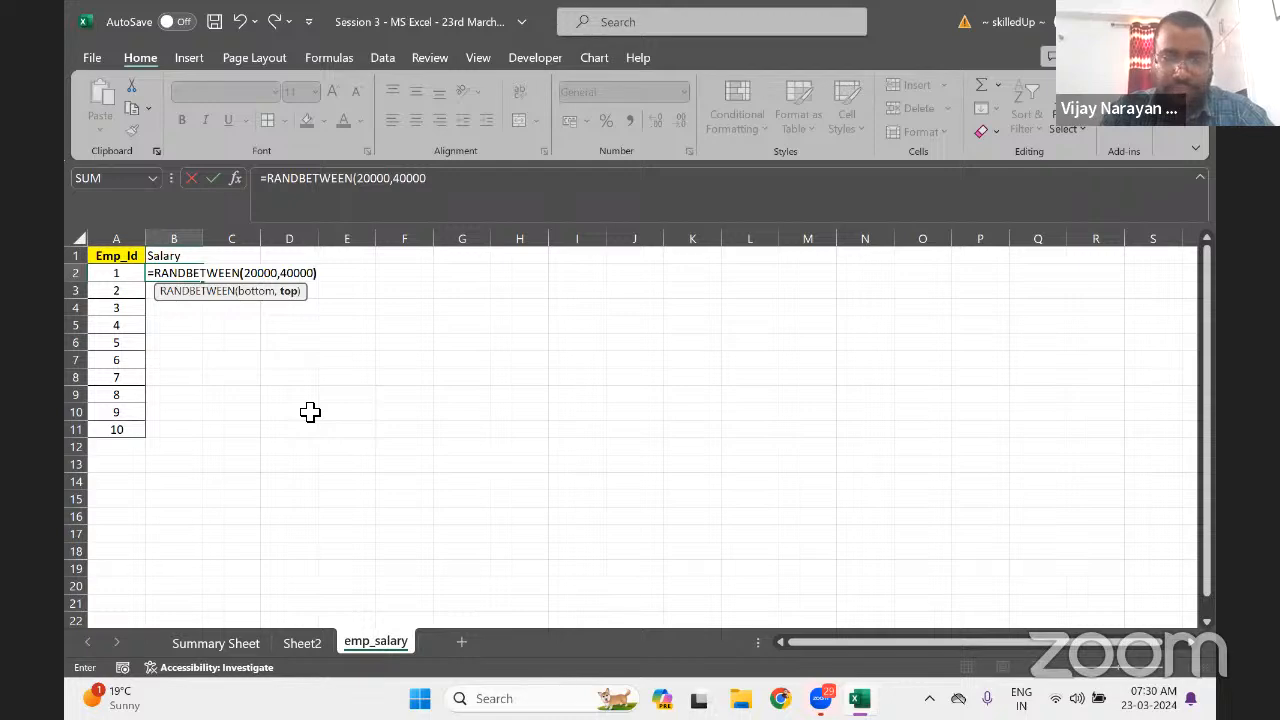
{"action": "key", "text": "Return"}
Fill the RANDBETWEEN formula down through B11 and copy B2:B11
{"action": "key", "text": "Left"}
{"action": "key", "text": "ctrl+Down"}
{"action": "key", "text": "Right"}
{"action": "key", "text": "ctrl+shift+Up"}
{"action": "key", "text": "ctrl+d"}
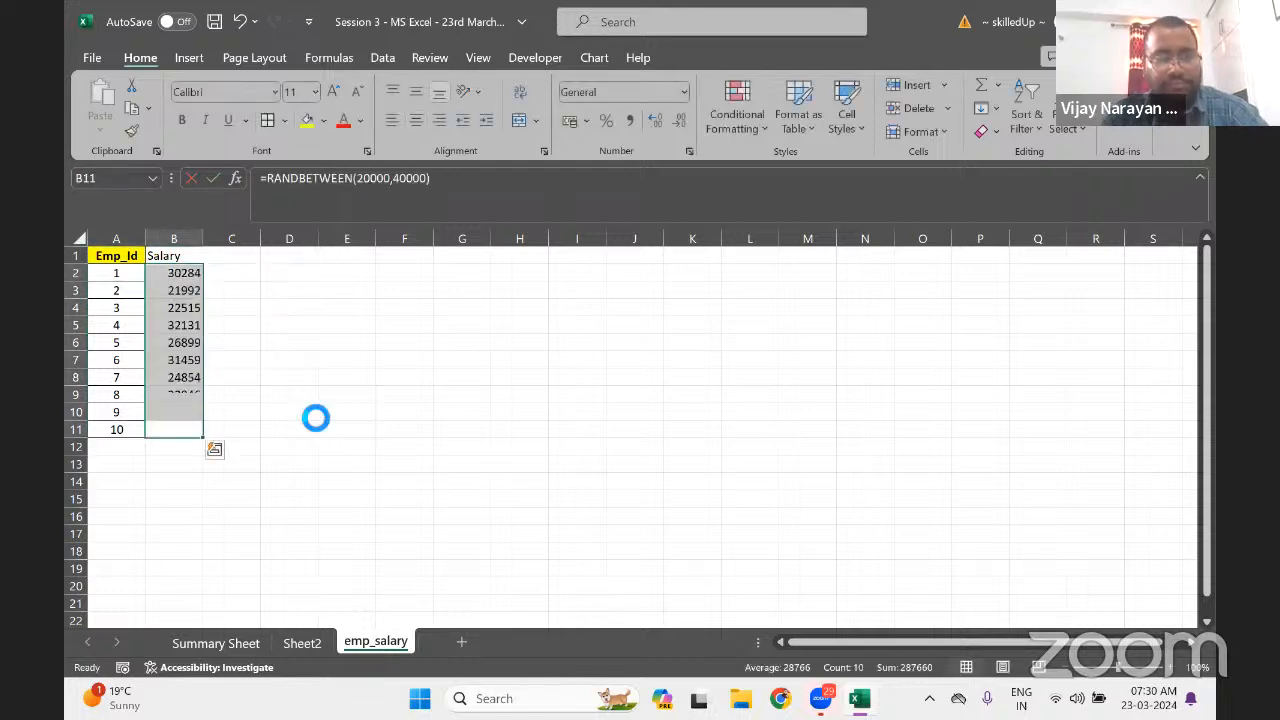
{"action": "key", "text": "ctrl+c"}
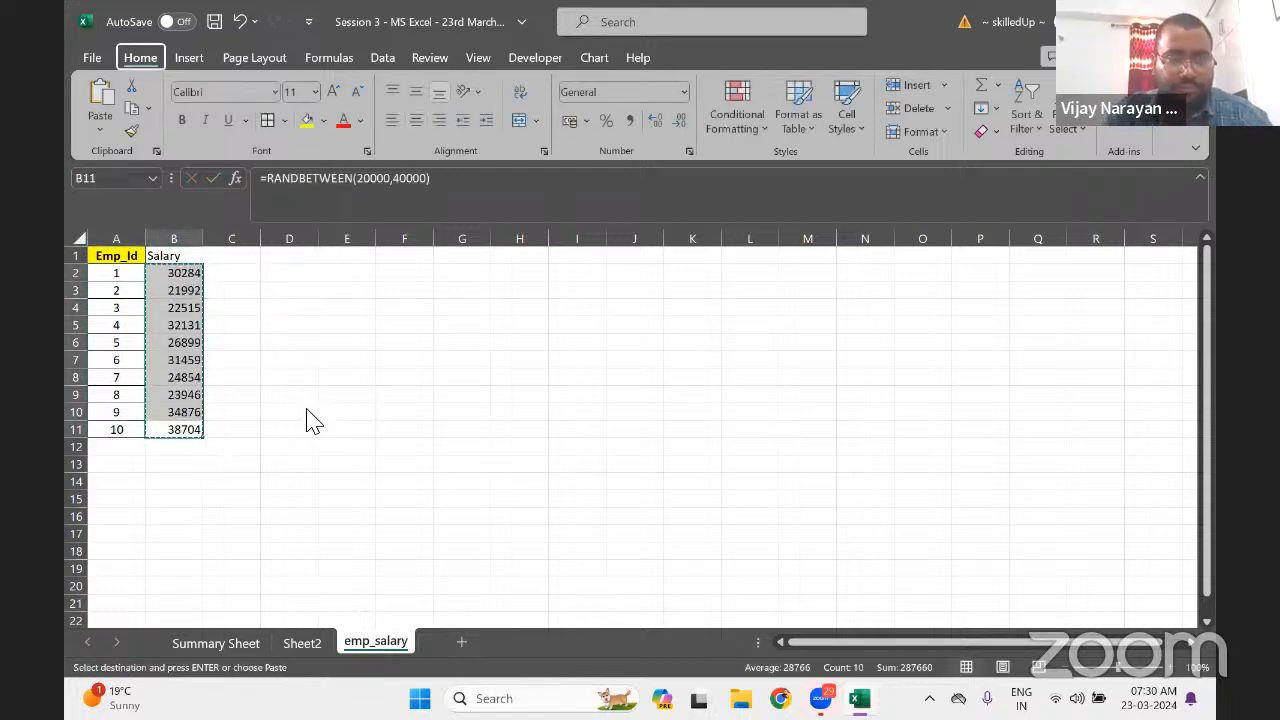
Paste the salaries back as fixed values and give the header row a yellow fill
{"action": "key", "text": "h"}
{"action": "key", "text": "v"}
{"action": "key", "text": "v"}
{"action": "left_click", "coordinate": [183, 310]}
{"action": "key", "text": "ctrl+Up"}
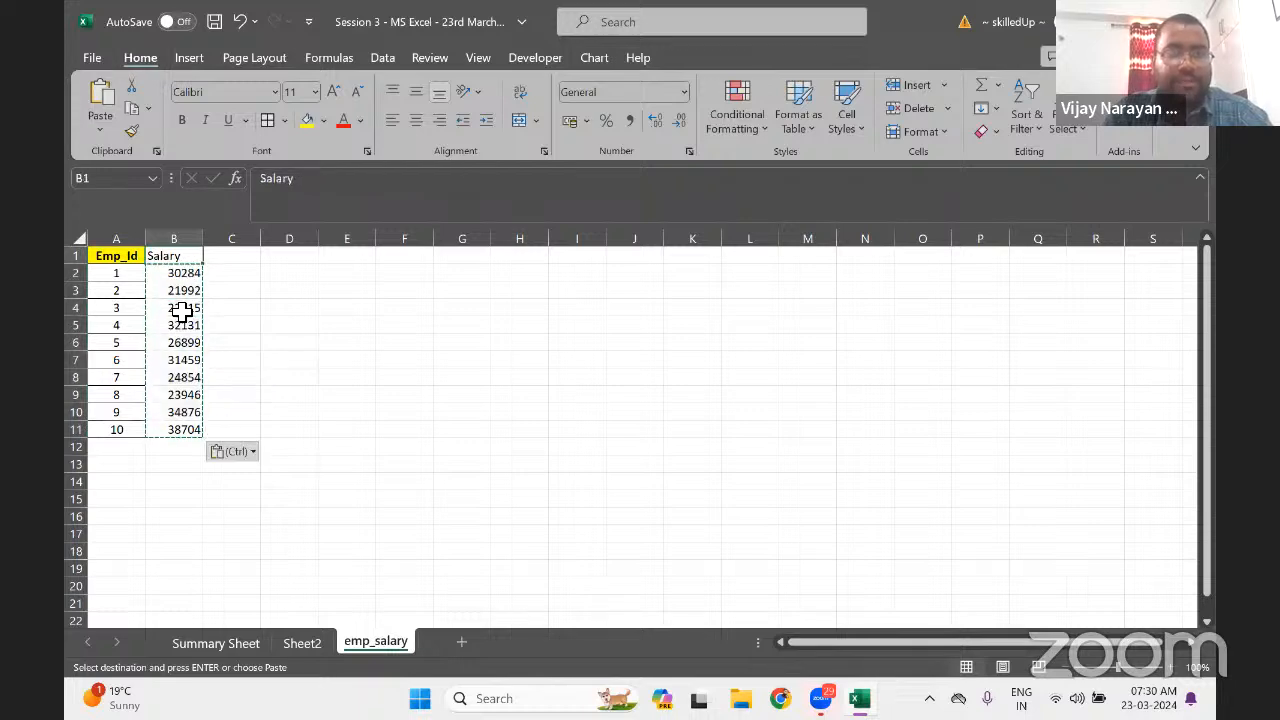
{"action": "key", "text": "Escape"}
{"action": "key", "text": "shift+Left"}
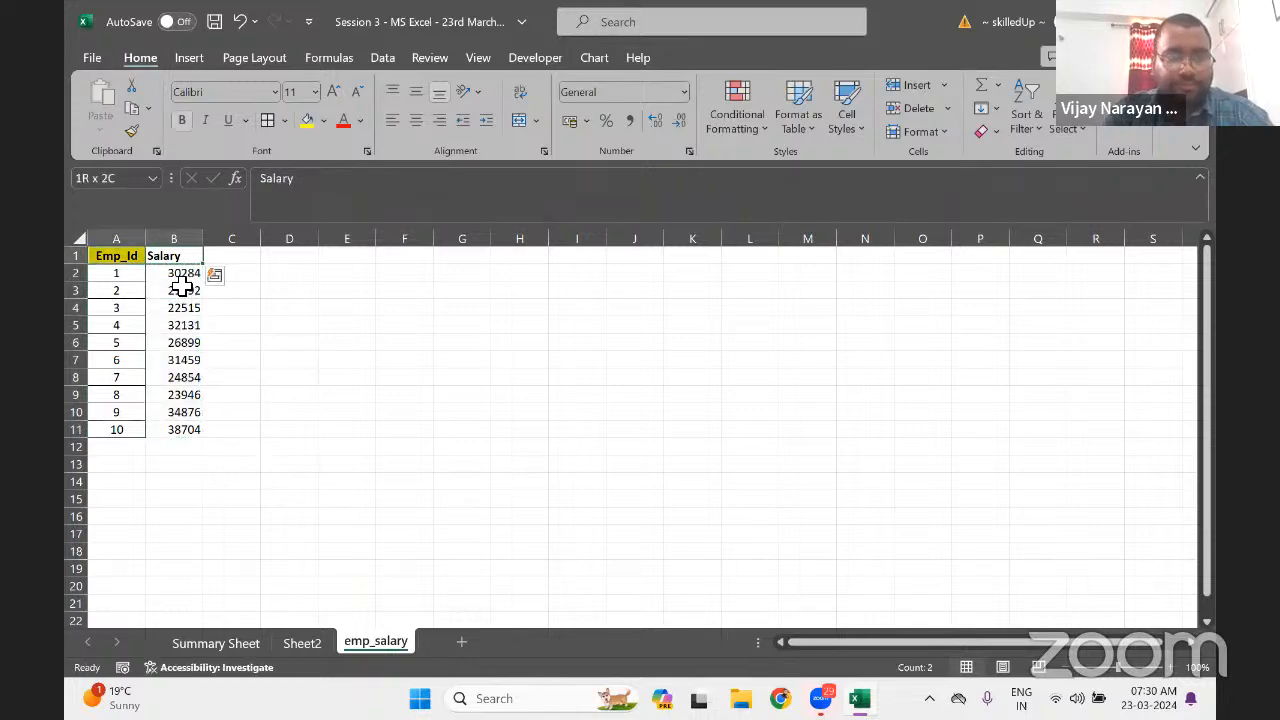
{"action": "left_click", "coordinate": [310, 122]}
Format salaries B2:B11 in Comma Style with no decimal places
{"action": "key", "text": "ctrl+shift+Down"}
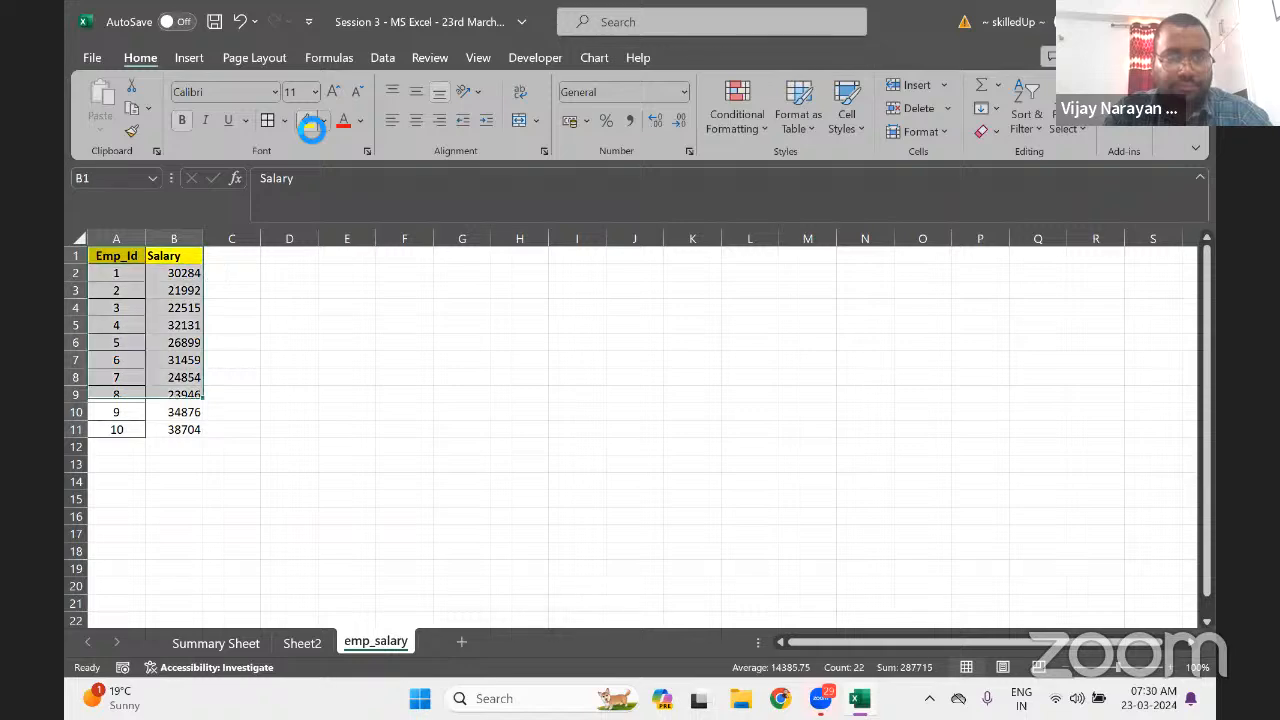
{"action": "key", "text": "Down"}
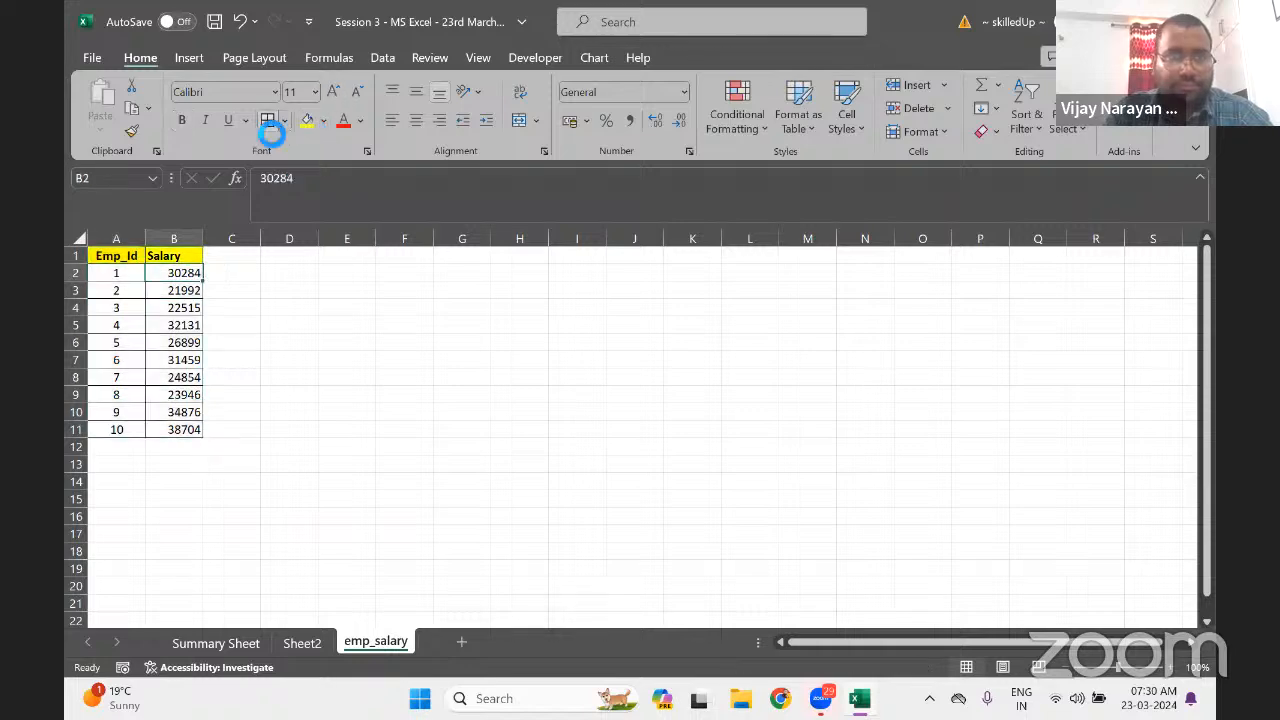
{"action": "key", "text": "shift+Right"}
{"action": "key", "text": "shift+Left"}
{"action": "key", "text": "ctrl+shift+Down"}
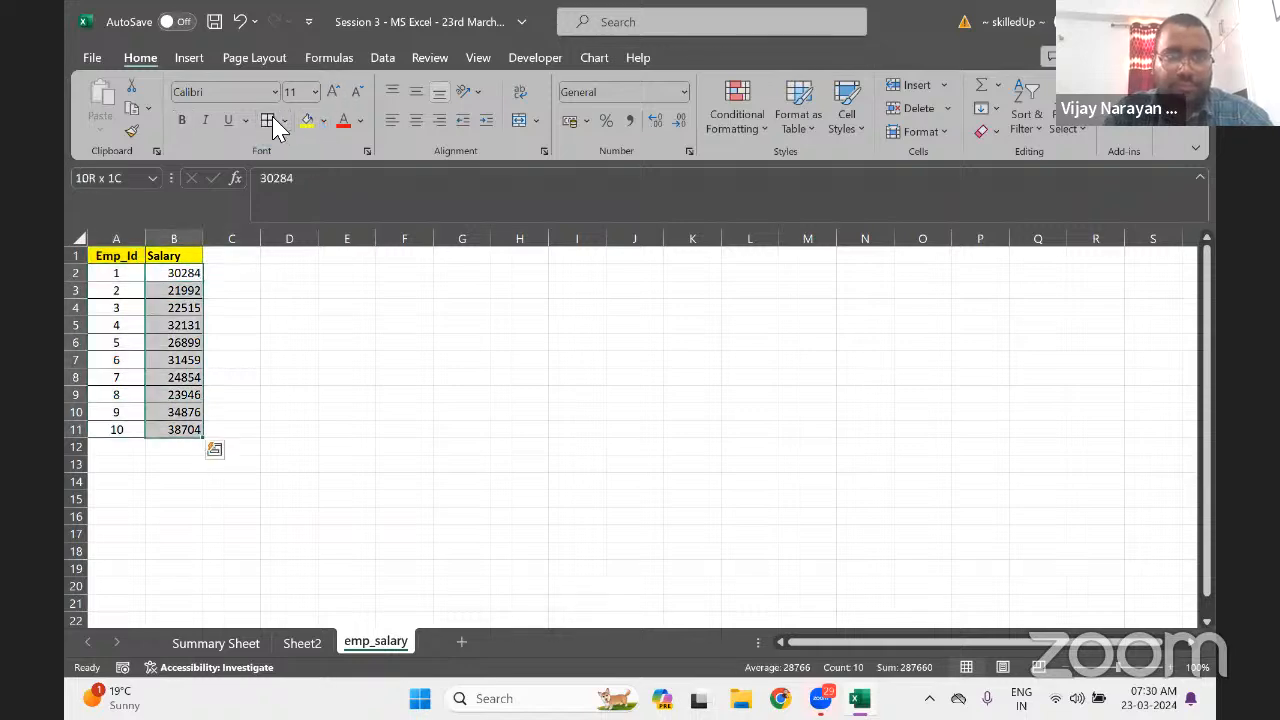
{"action": "left_click", "coordinate": [629, 120]}
{"action": "left_click", "coordinate": [679, 120]}
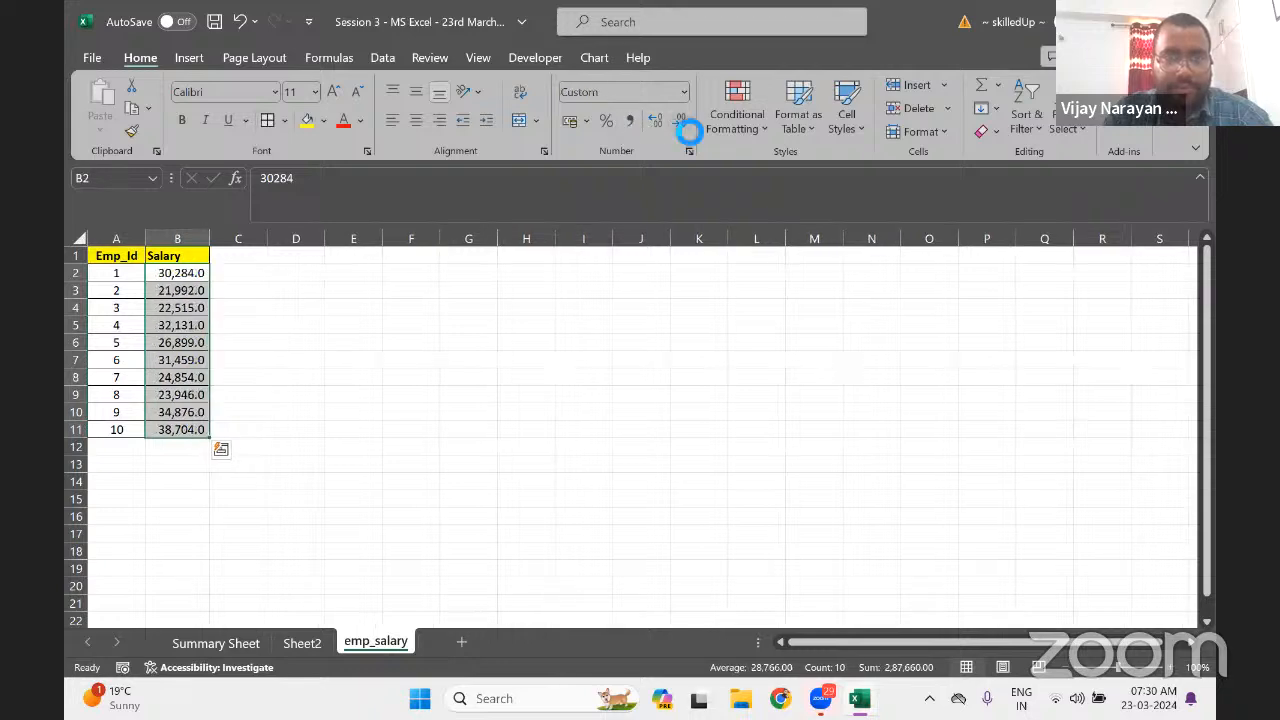
{"action": "left_click", "coordinate": [679, 120]}
Name the Emp_Id and Salary table range 'Salary' in the Name Box
{"action": "left_click", "coordinate": [157, 325]}
{"action": "key", "text": "ctrl+a"}
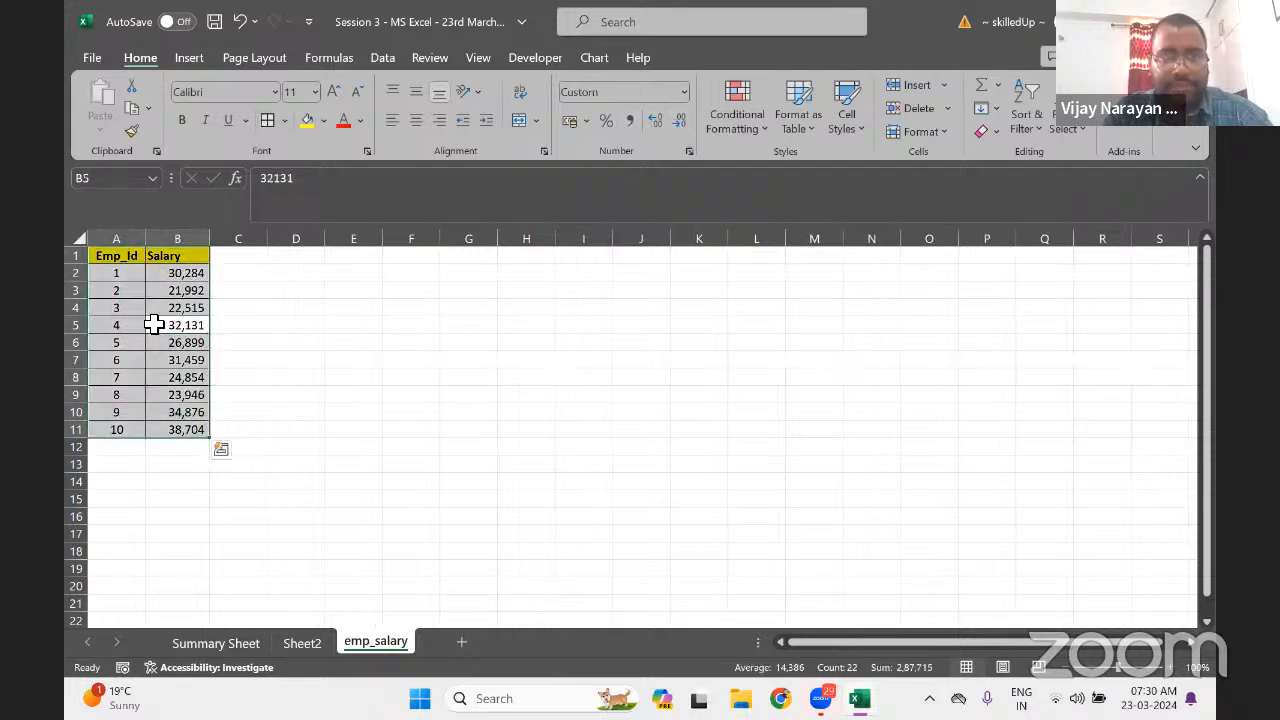
{"action": "left_click", "coordinate": [122, 180]}
{"action": "type", "text": "S"}
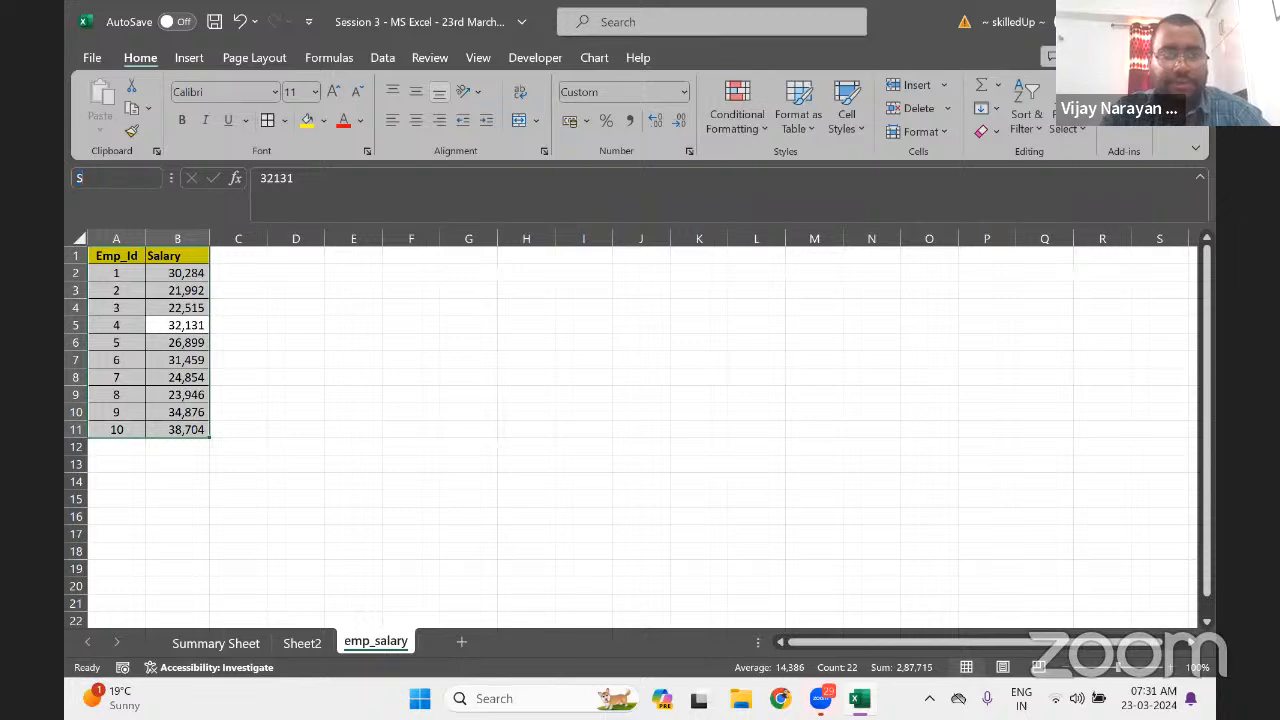
{"action": "type", "text": "alary"}
{"action": "key", "text": "Return"}
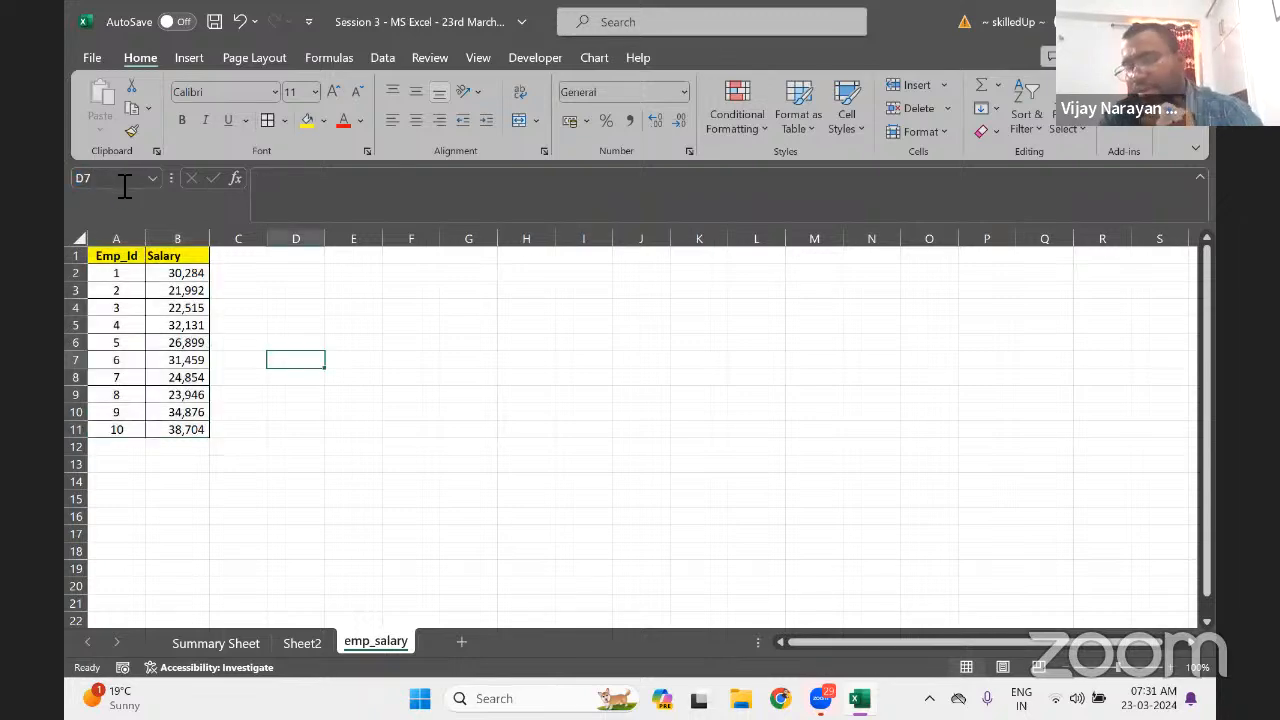
Rename Sheet2 to 'Naming Range 1'
{"action": "left_click", "coordinate": [302, 643]}
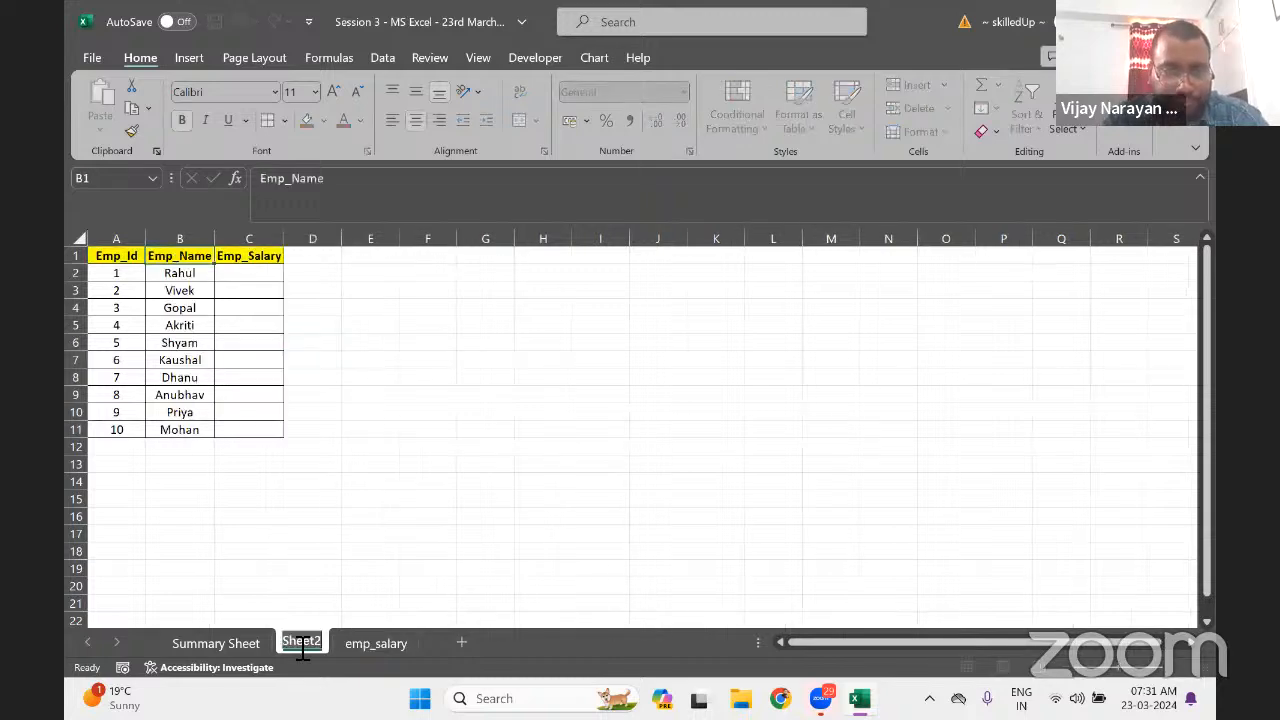
{"action": "type", "text": "Nam"}
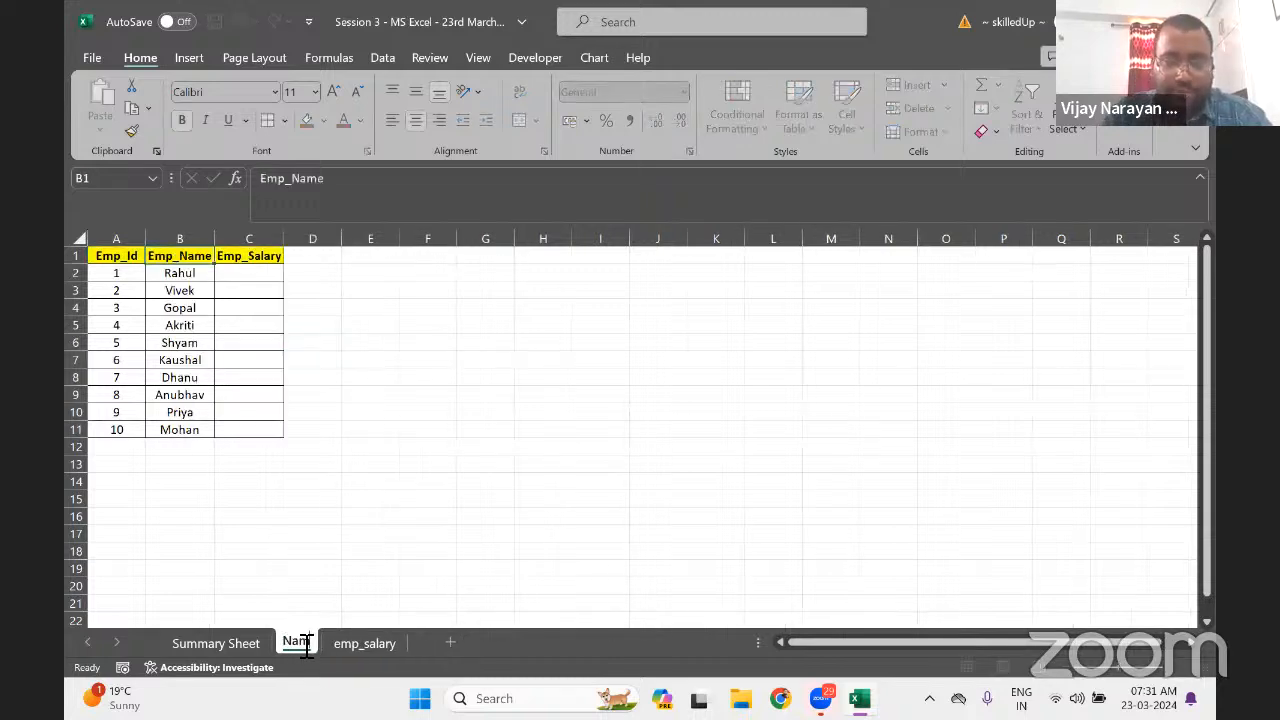
{"action": "type", "text": "ing Range"}
{"action": "key", "text": "Return"}
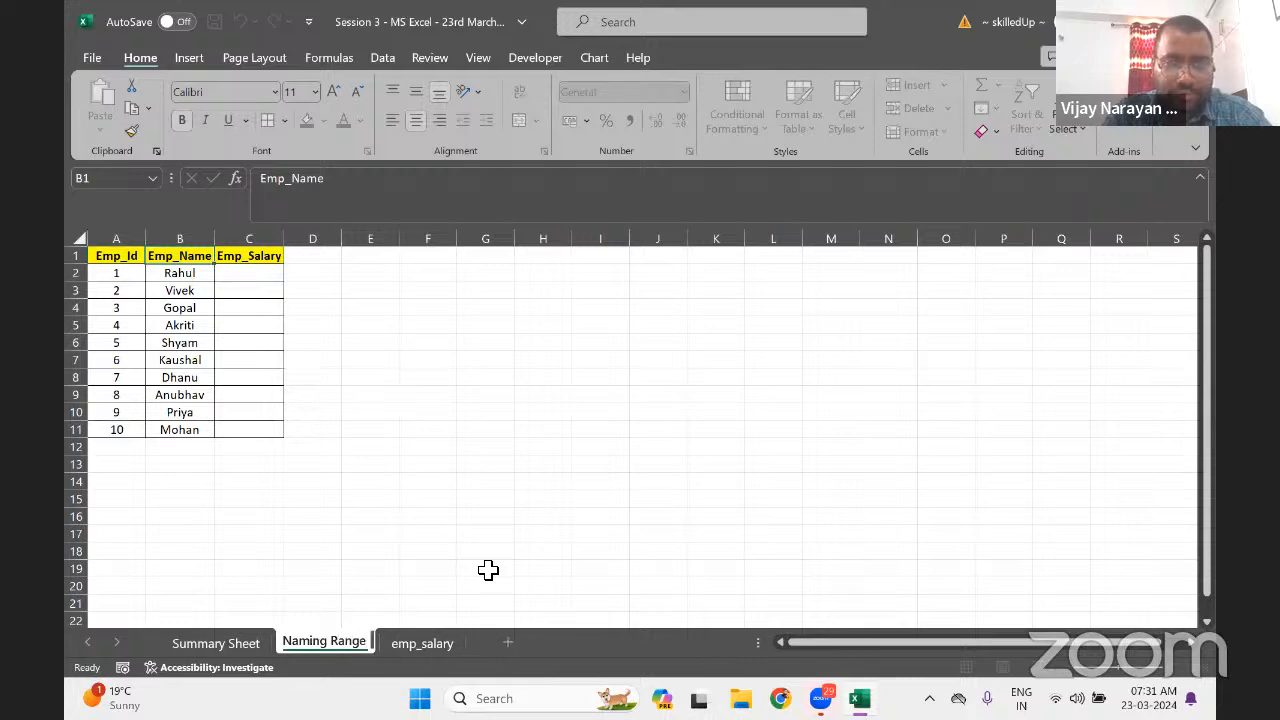
{"action": "type", "text": "1"}
{"action": "key", "text": "Return"}
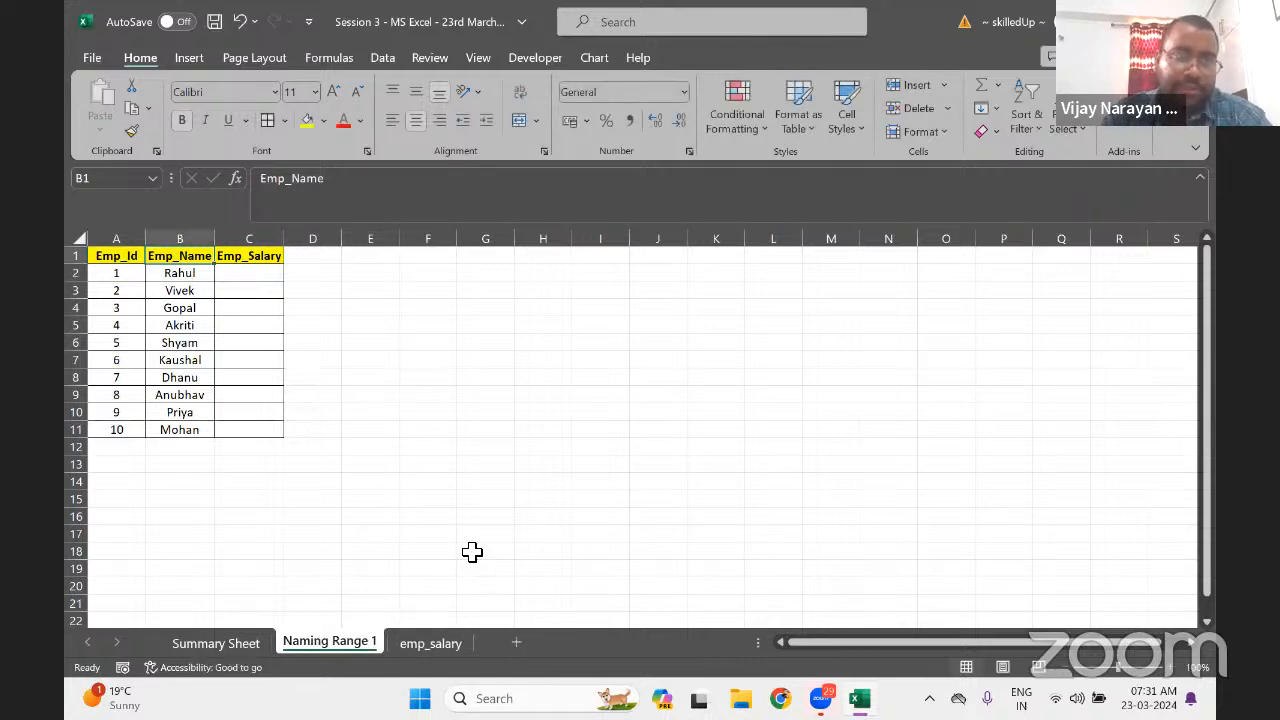
Enter =VLOOKUP(A2,emp_salary!$A:$B,2,0) in C2
{"action": "key", "text": "Right"}
{"action": "key", "text": "Down"}
{"action": "type", "text": "=vl"}
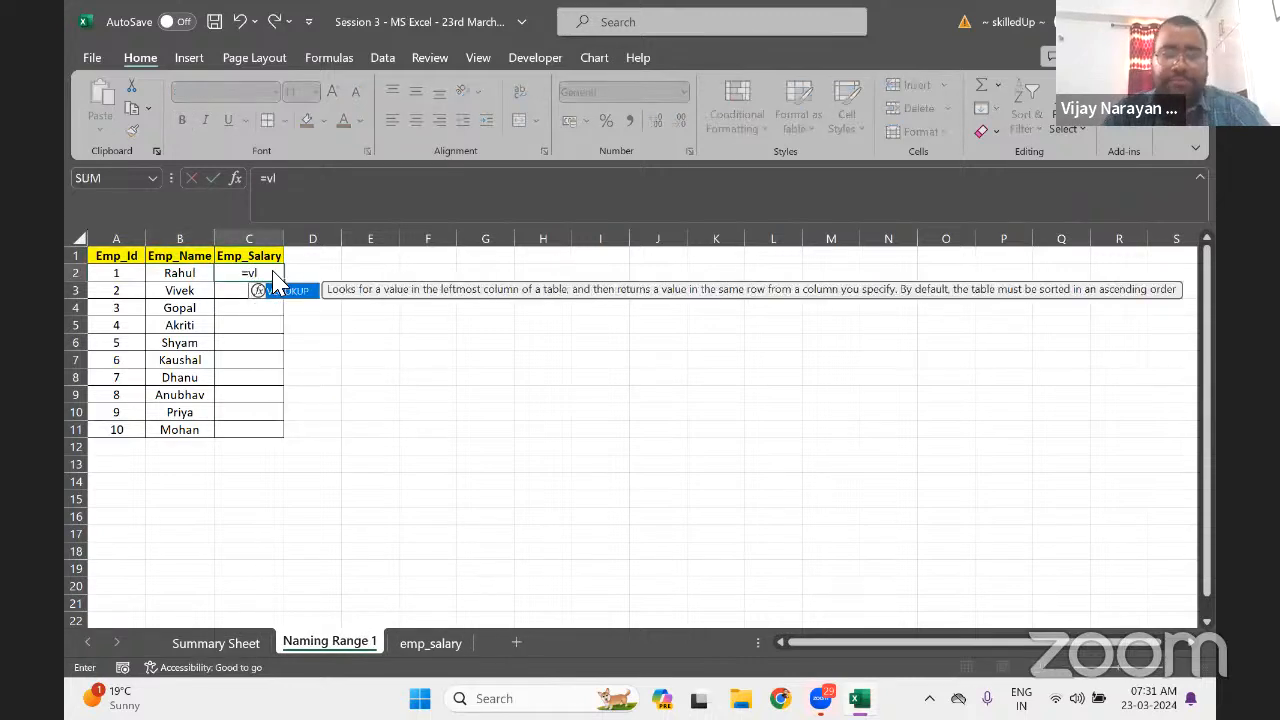
{"action": "key", "text": "Tab"}
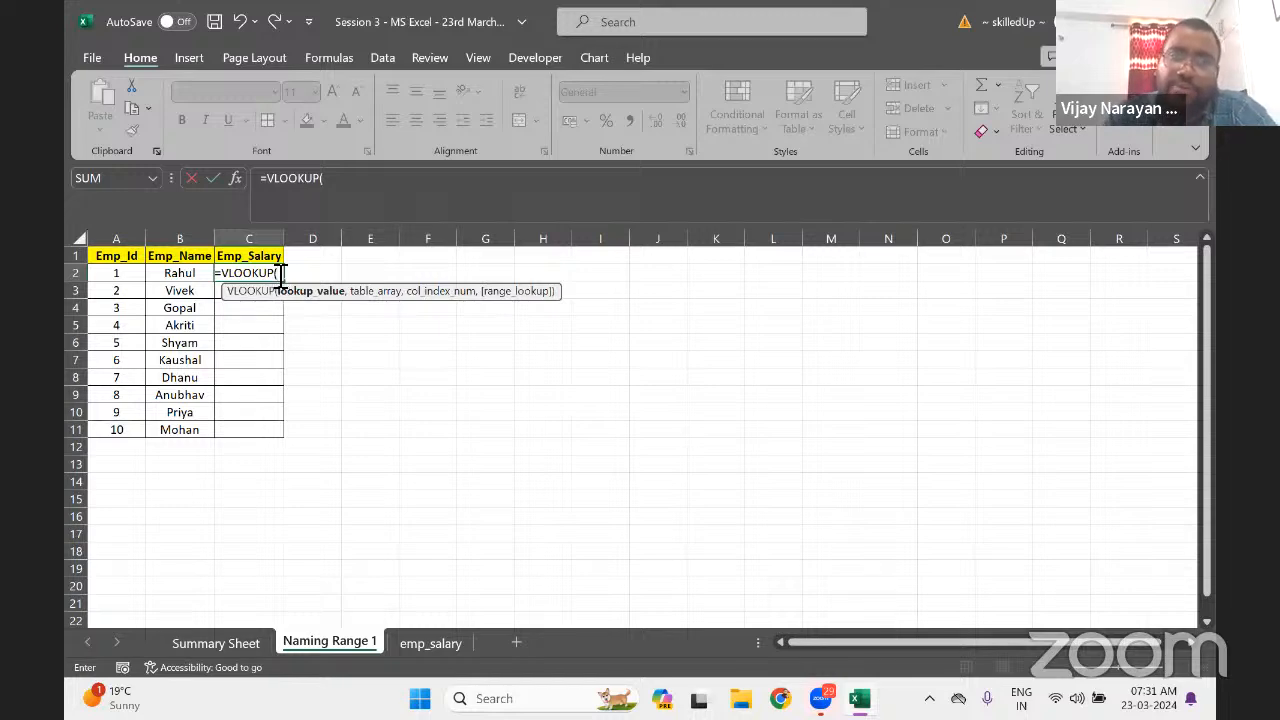
{"action": "key", "text": "Left"}
{"action": "key", "text": "Left"}
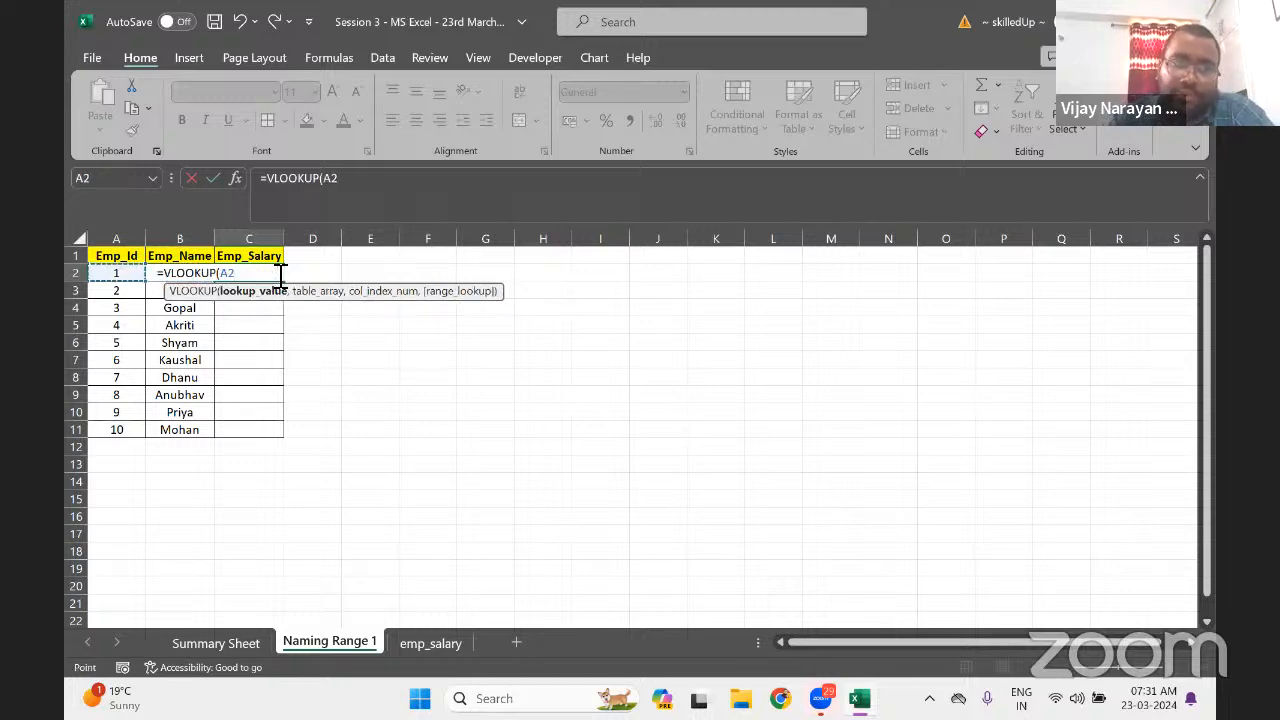
{"action": "type", "text": ","}
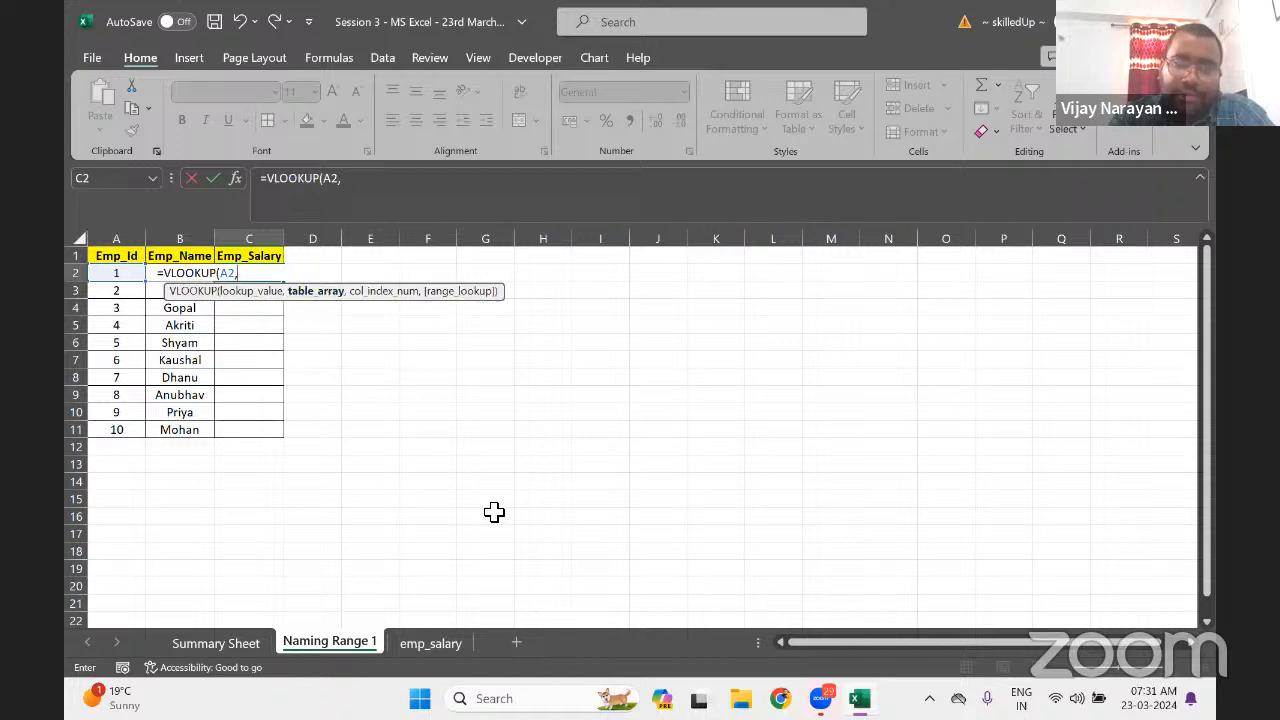
{"action": "left_click", "coordinate": [435, 643]}
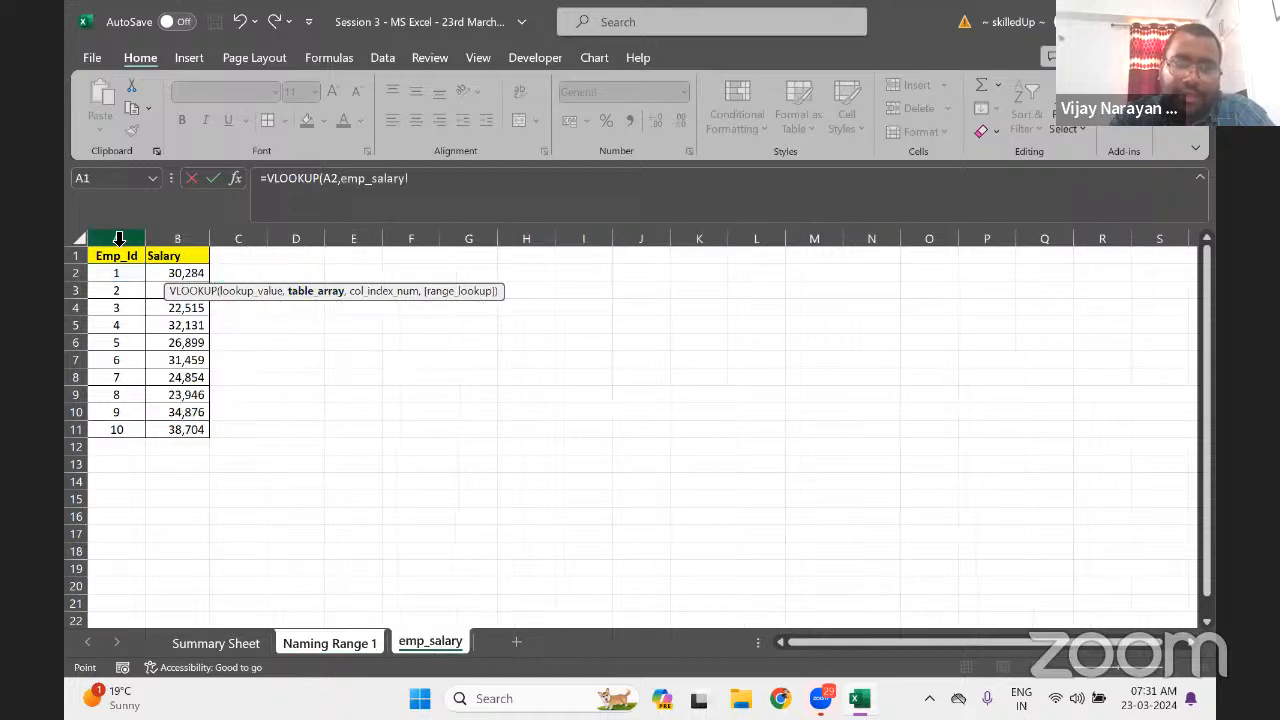
{"action": "left_click_drag", "start_coordinate": [115, 240], "coordinate": [196, 241]}
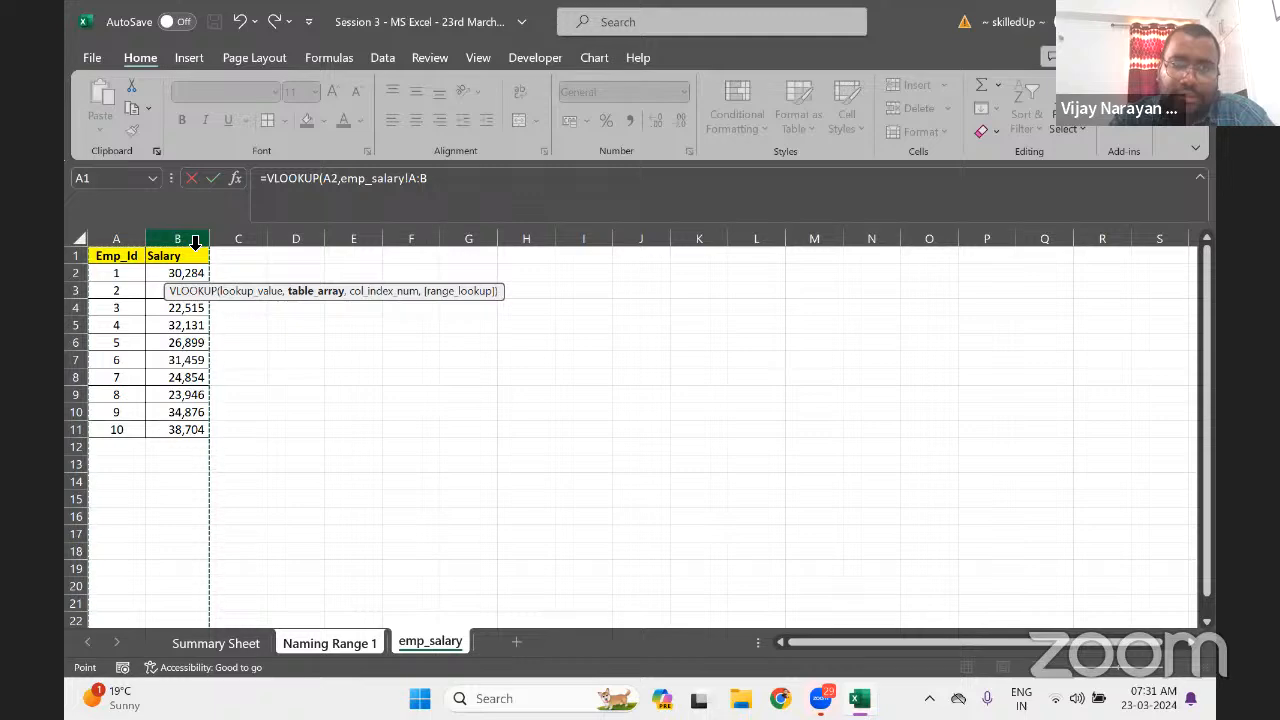
{"action": "key", "text": "F4"}
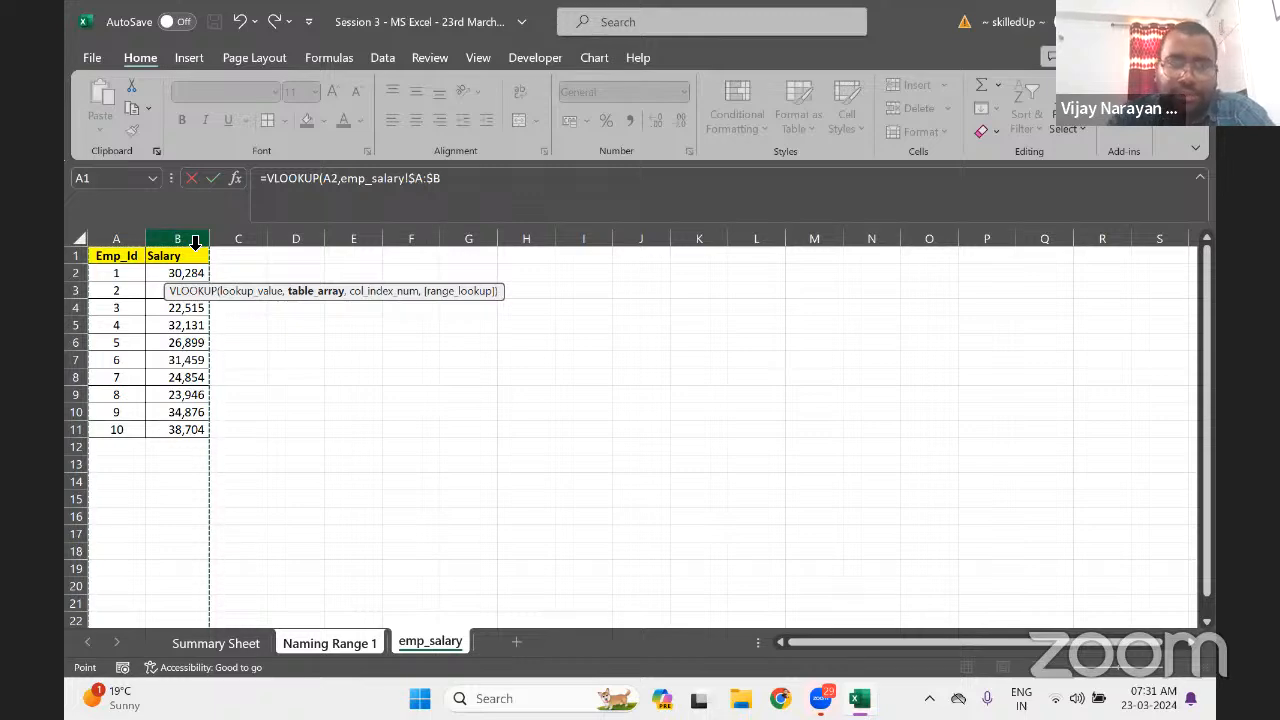
{"action": "type", "text": ","}
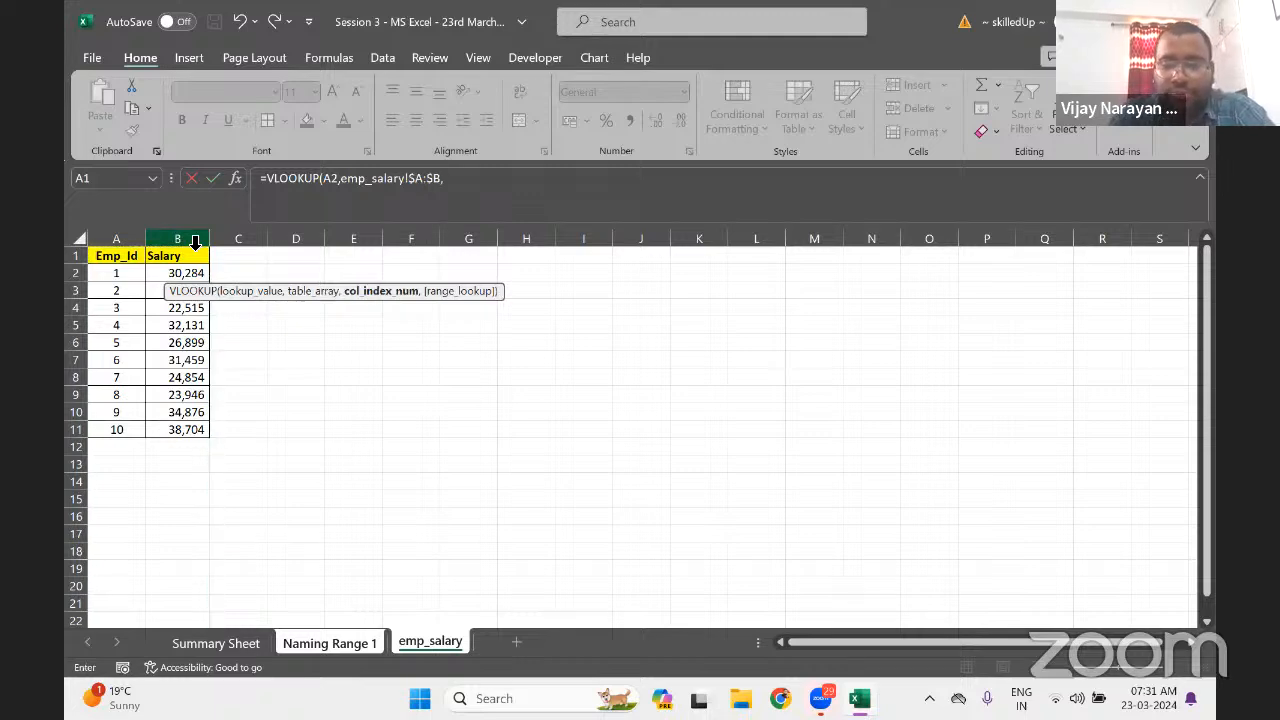
{"action": "type", "text": "2,0"}
{"action": "key", "text": "Return"}
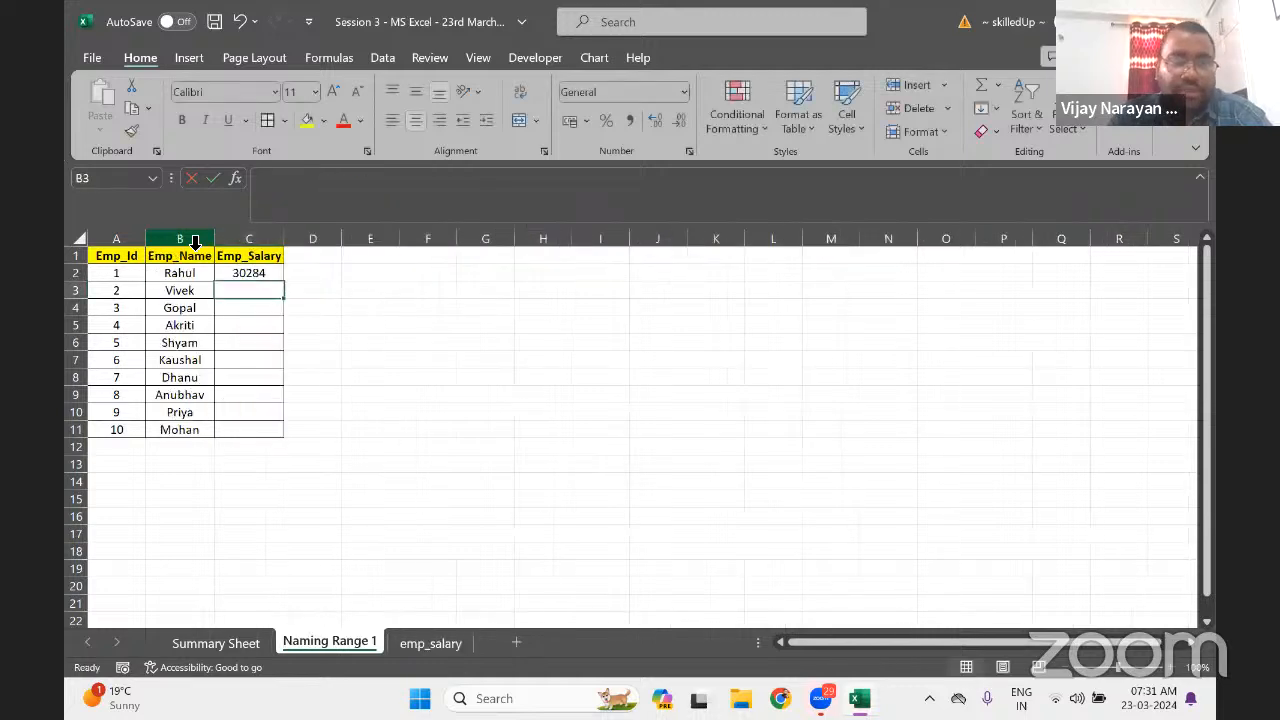
Fill the C2 lookup formula down through C11
{"action": "key", "text": "Left"}
{"action": "key", "text": "ctrl+Down"}
{"action": "key", "text": "Right"}
{"action": "key", "text": "ctrl+shift+Up"}
{"action": "key", "text": "ctrl+d"}
{"action": "key", "text": "ctrl+Up"}
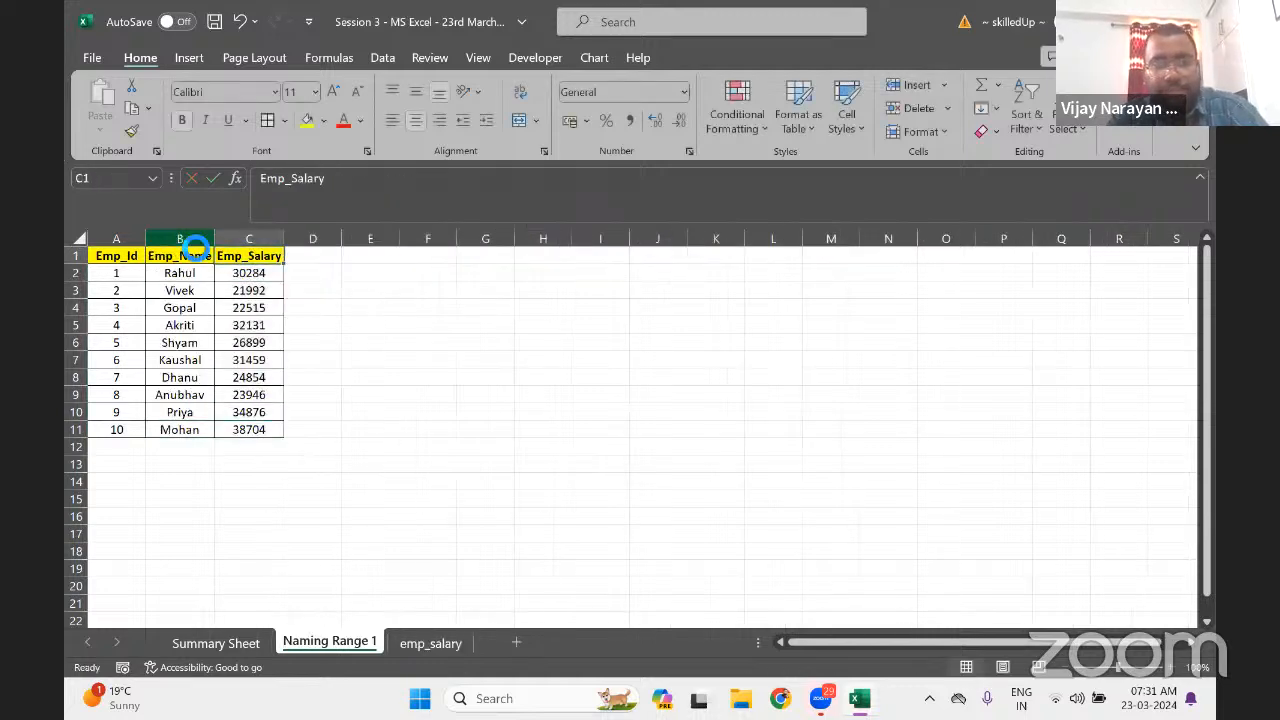
{"action": "key", "text": "Right"}
{"action": "key", "text": "Down"}
Enter =VLOOKUP(A2,Salary,2,0) in D2 using the Salary named range
{"action": "type", "text": "="}
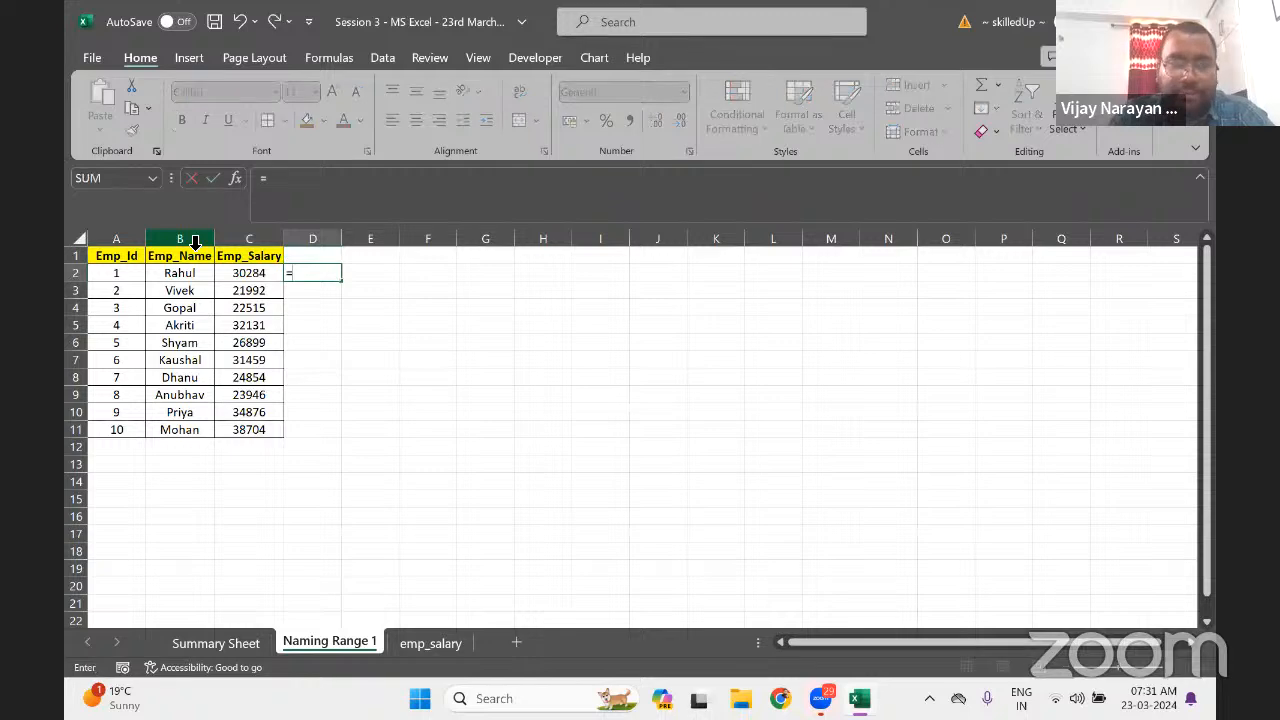
{"action": "type", "text": "vle"}
{"action": "key", "text": "BackSpace"}
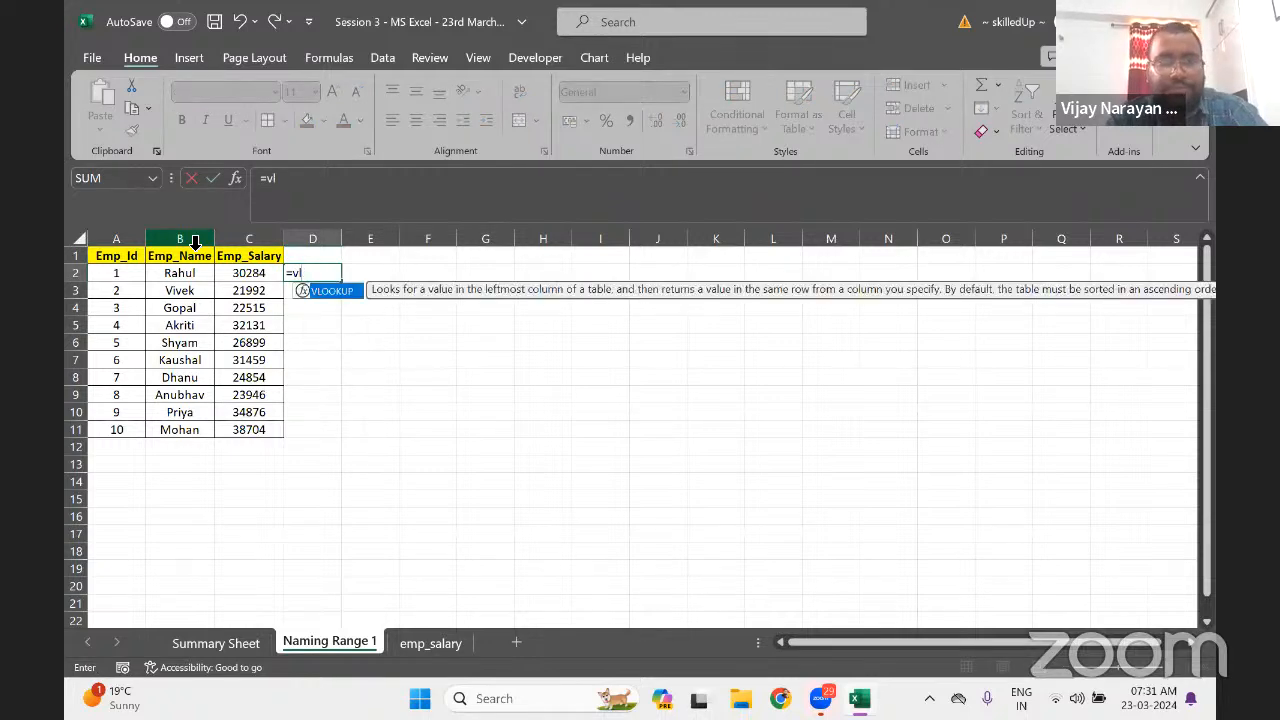
{"action": "key", "text": "Tab"}
{"action": "key", "text": "Left"}
{"action": "key", "text": "Left"}
{"action": "key", "text": "Left"}
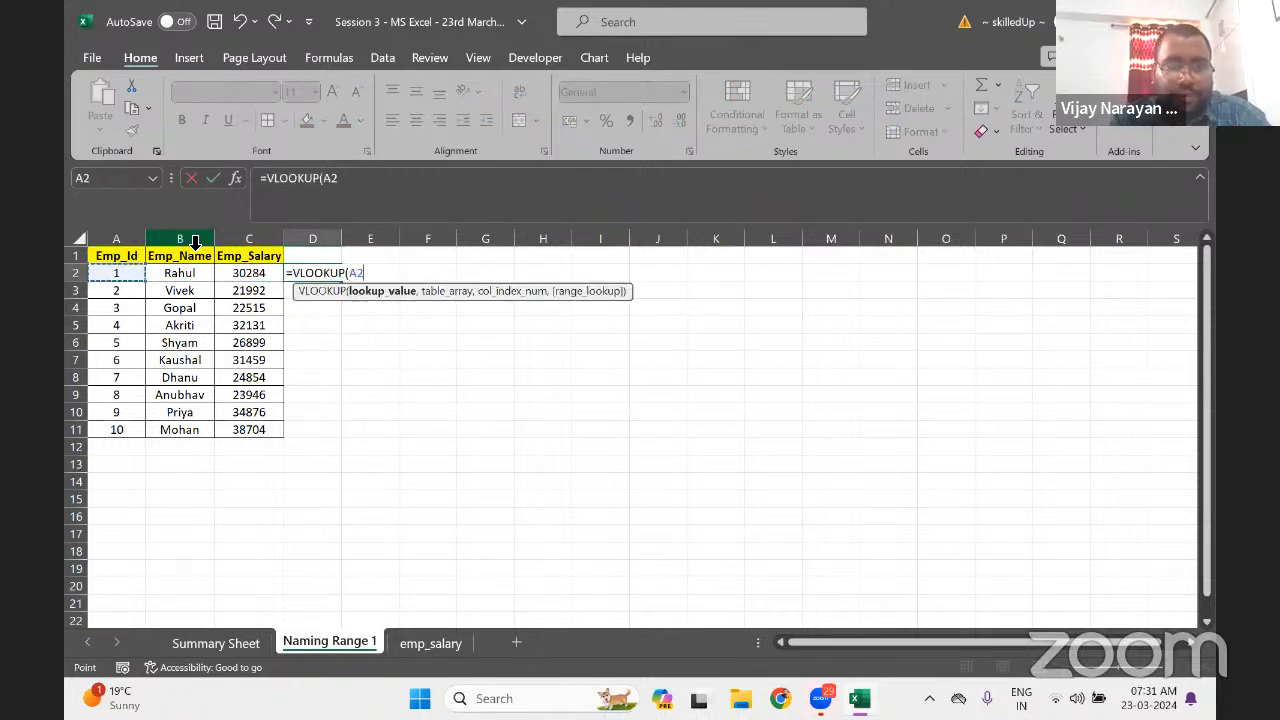
{"action": "type", "text": ",s"}
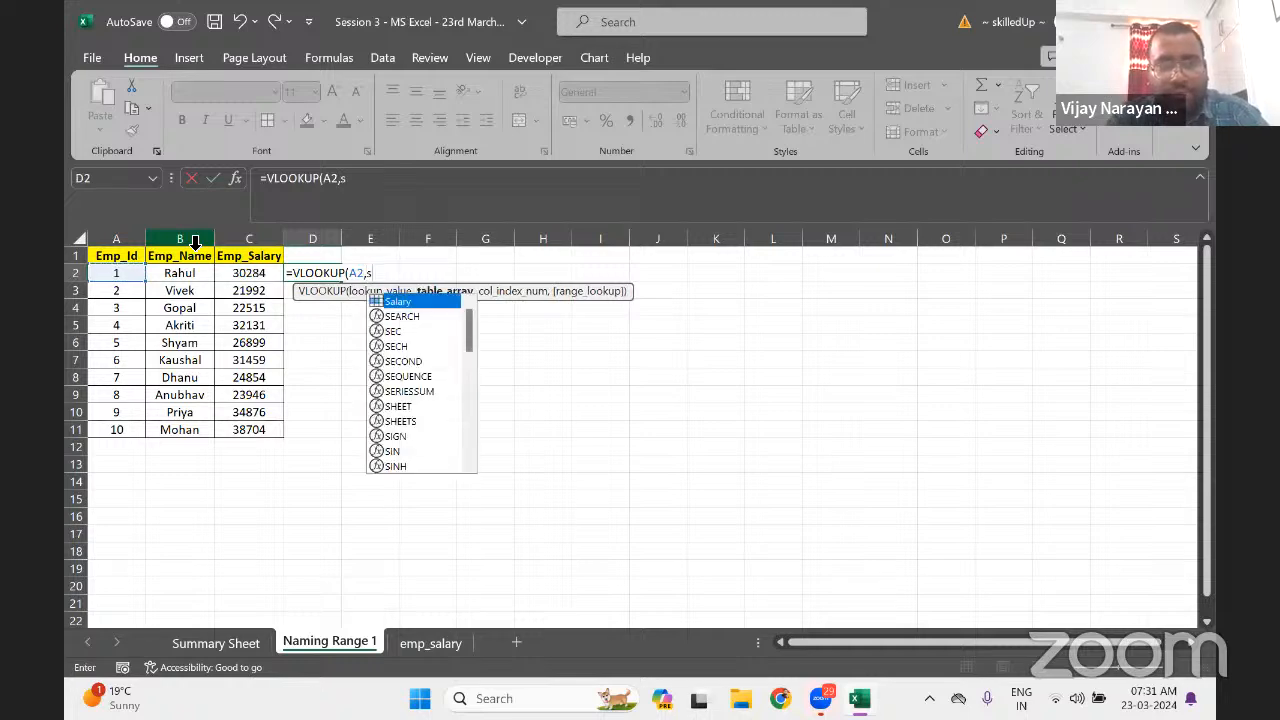
{"action": "key", "text": "Tab"}
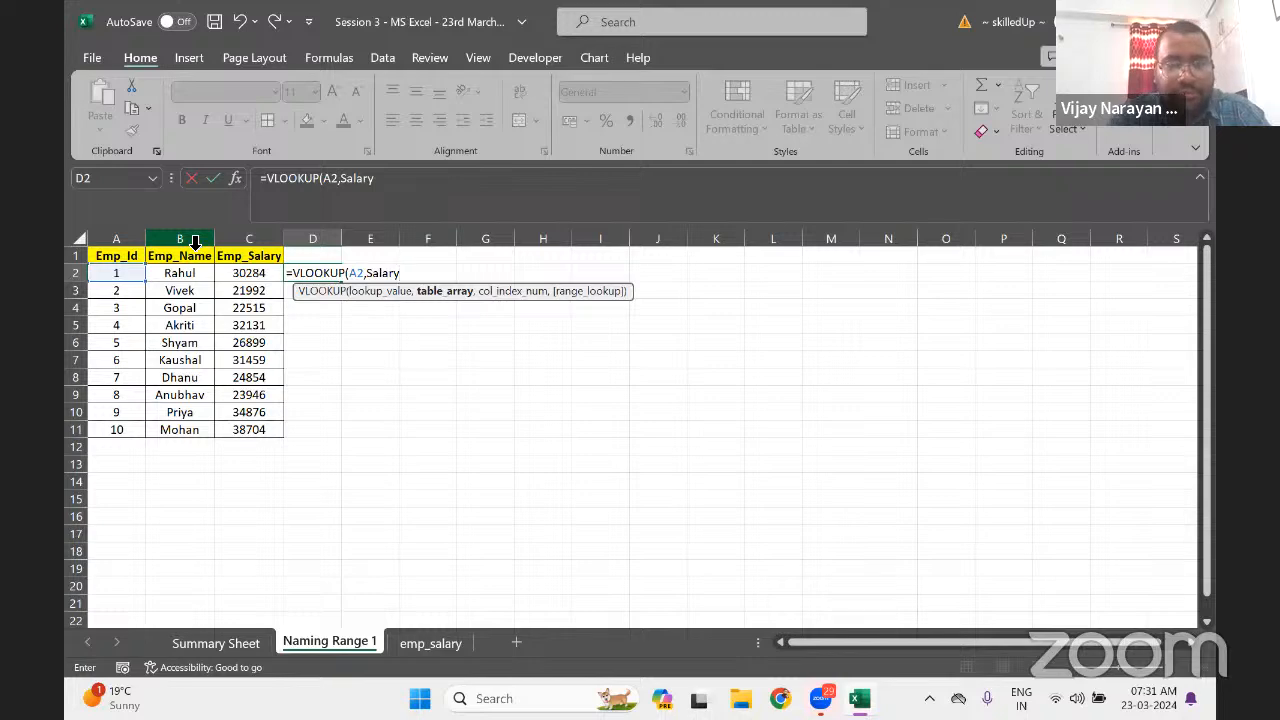
{"action": "type", "text": ",2"}
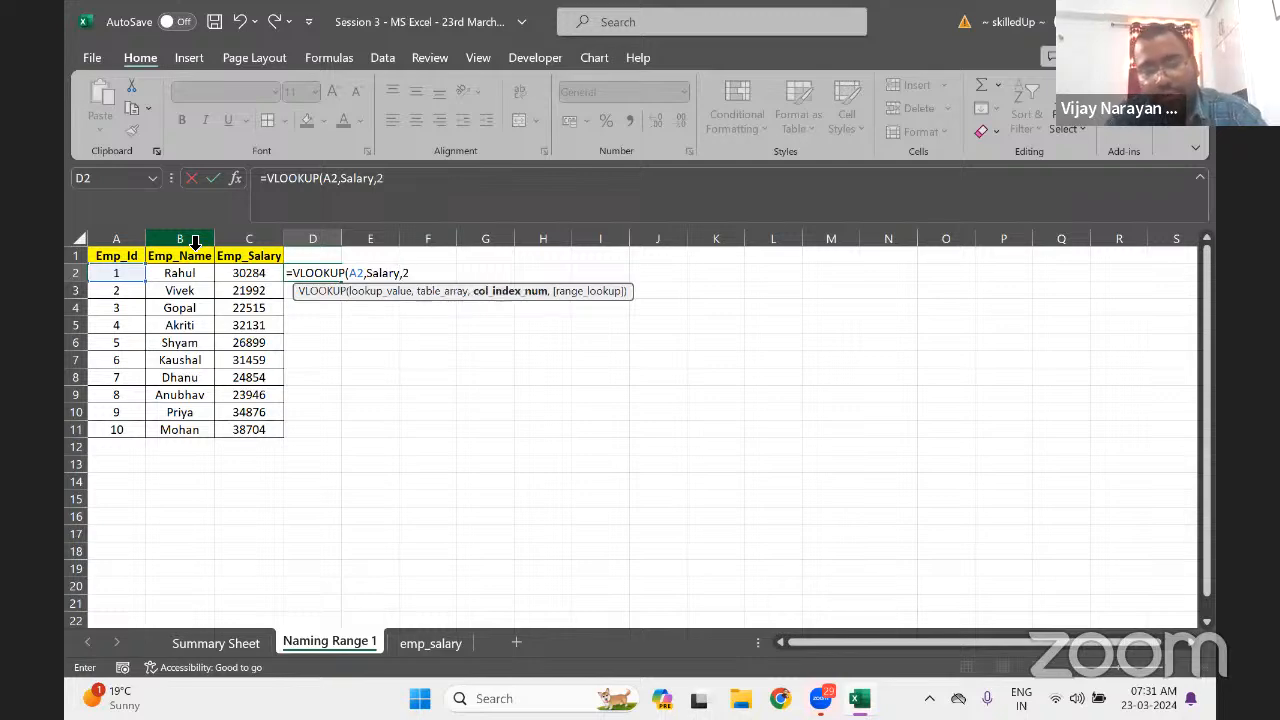
{"action": "type", "text": ",0)"}
{"action": "key", "text": "Return"}
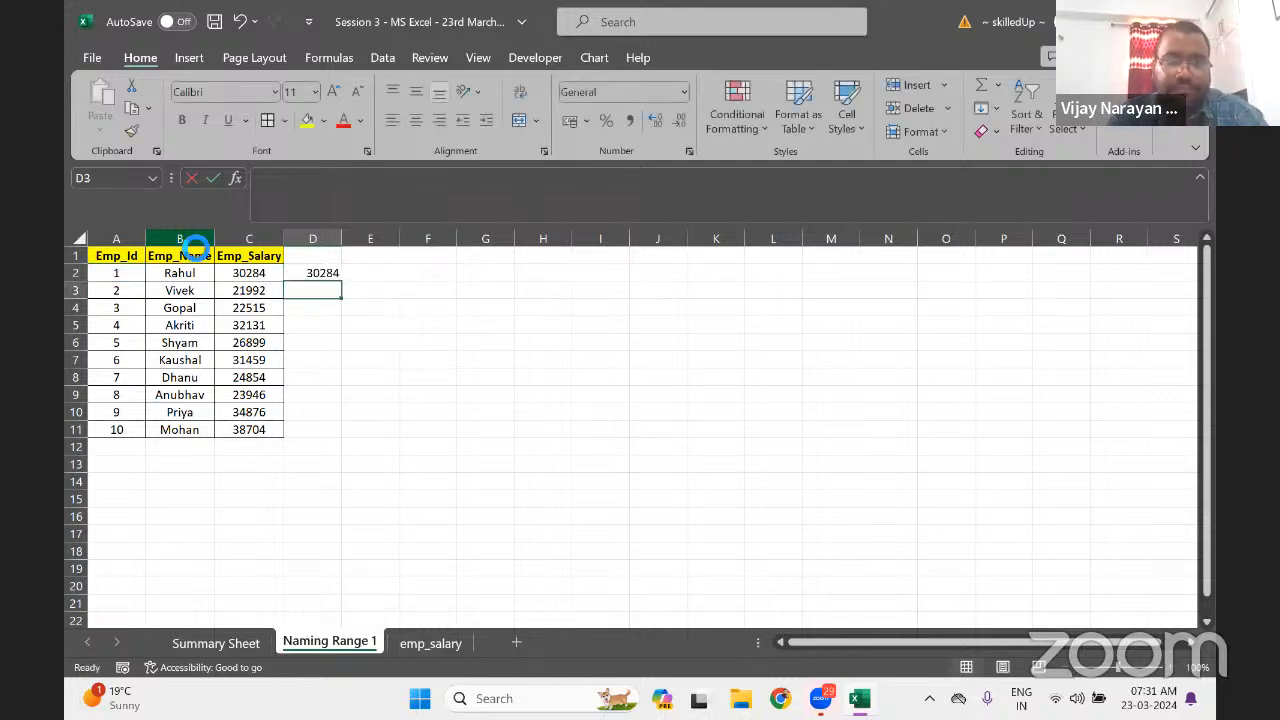
Fill the D2 lookup formula down through D11
{"action": "key", "text": "Left"}
{"action": "key", "text": "ctrl+Down"}
{"action": "key", "text": "Right"}
{"action": "key", "text": "ctrl+shift+Up"}
{"action": "key", "text": "ctrl+d"}
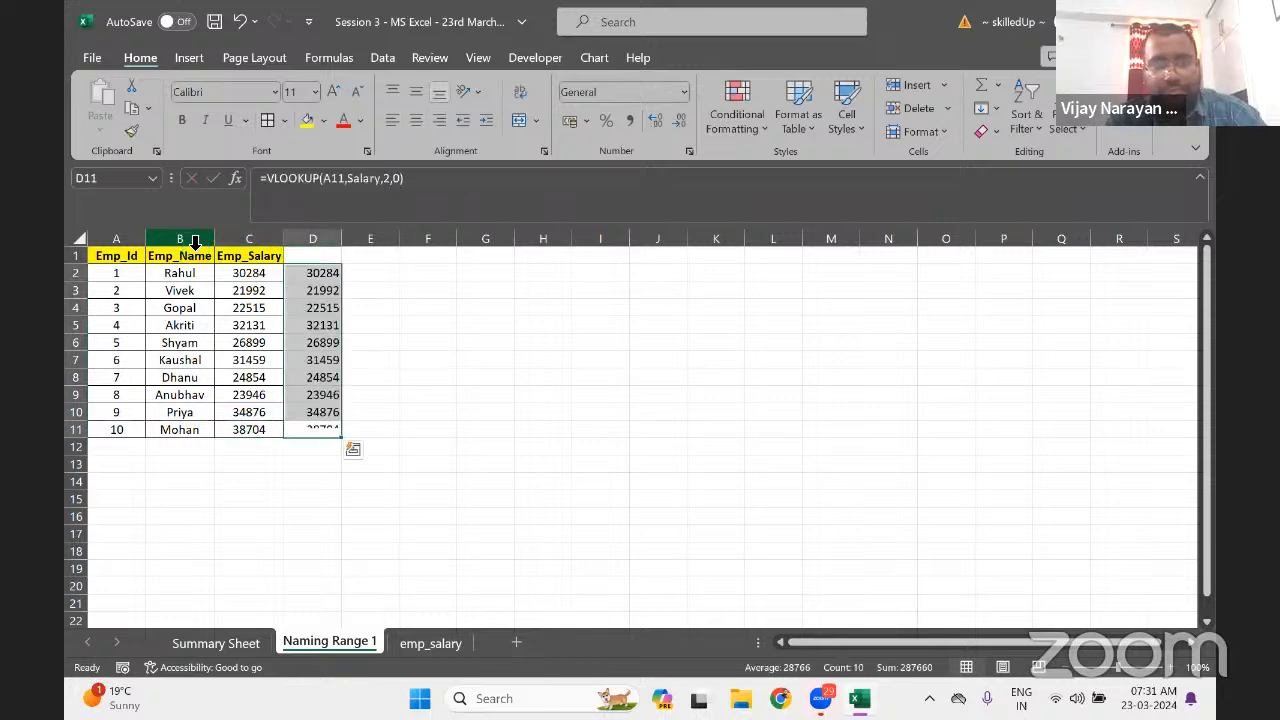
{"action": "key", "text": "ctrl+Up"}
{"action": "key", "text": "Up"}
{"action": "key", "text": "Left"}
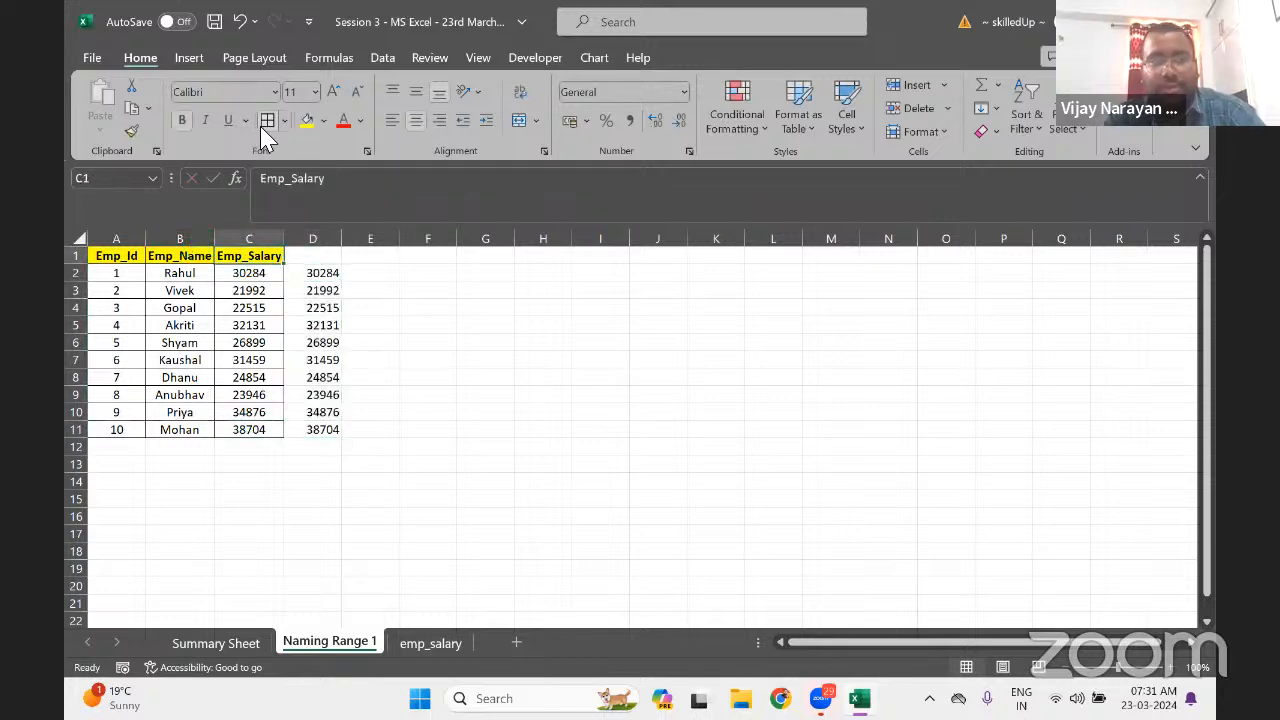
Title C1 'Emp_Salary with Range' and D1 'Emp_Salary with Naming Range'
{"action": "left_click", "coordinate": [365, 195]}
{"action": "type", "text": "with"}
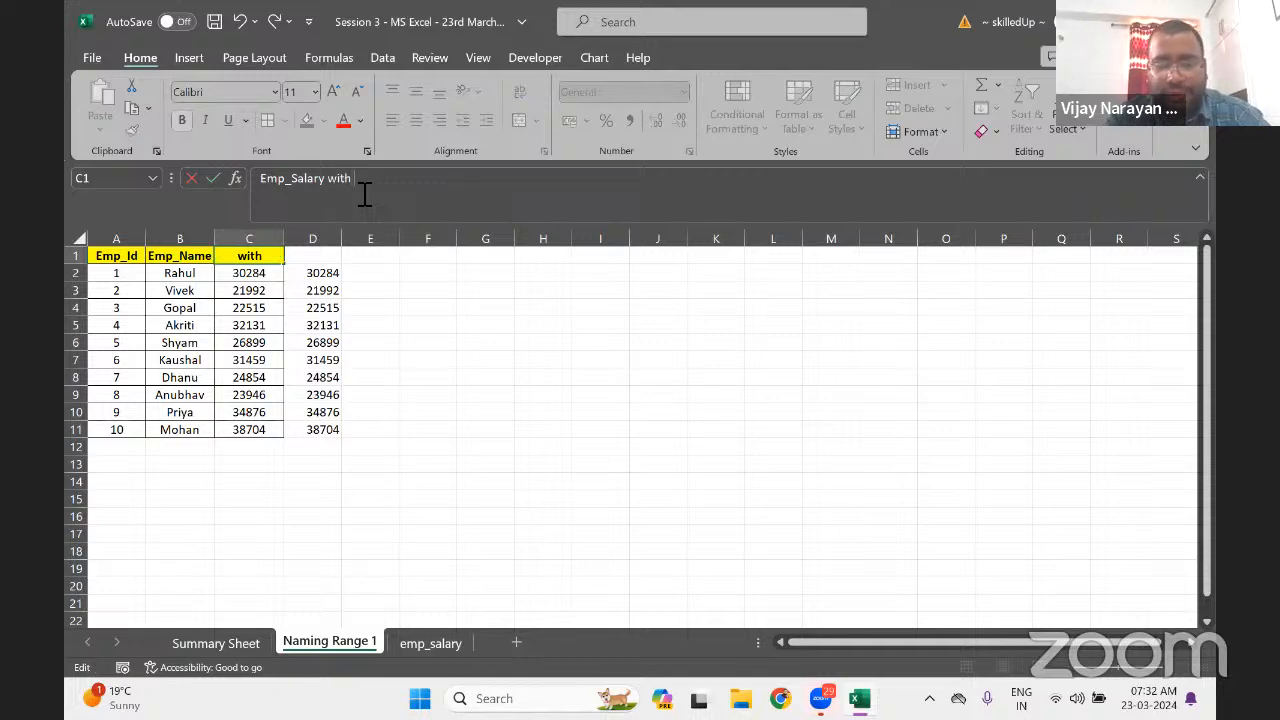
{"action": "type", "text": " Range"}
{"action": "key", "text": "Tab"}
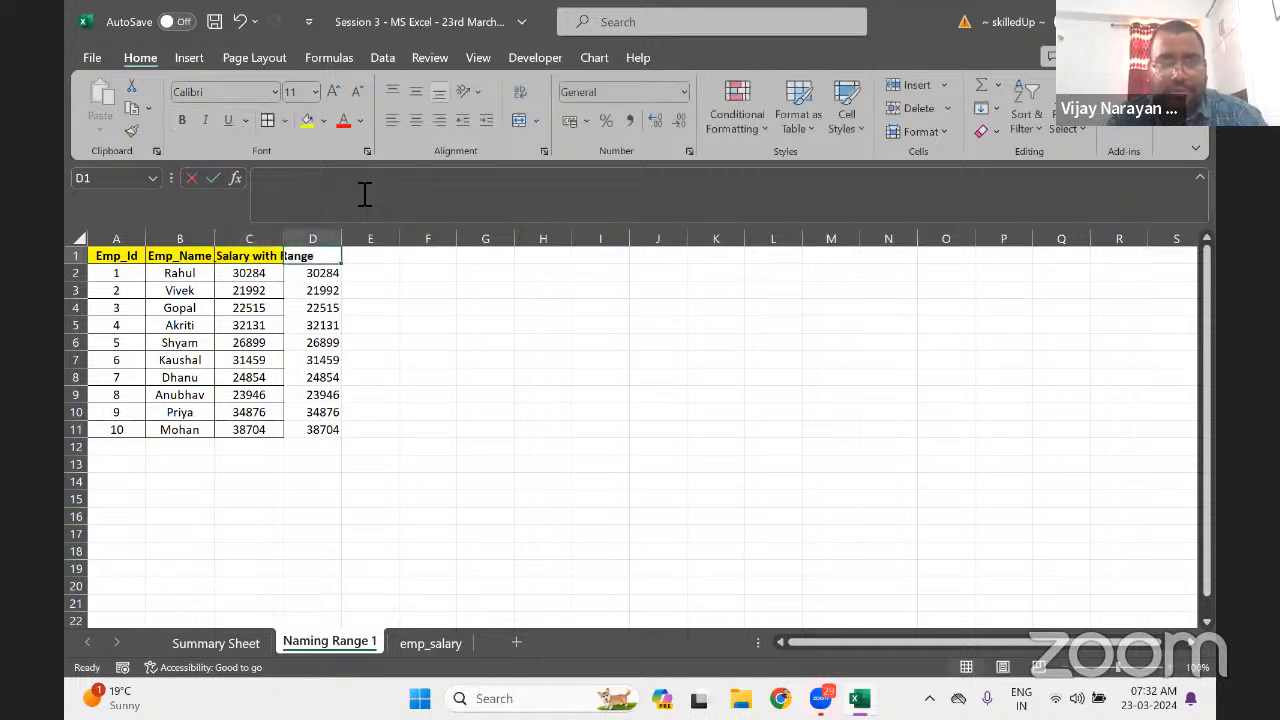
{"action": "key", "text": "Left"}
{"action": "key", "text": "shift+Right"}
{"action": "key", "text": "ctrl+r"}
{"action": "key", "text": "Right"}
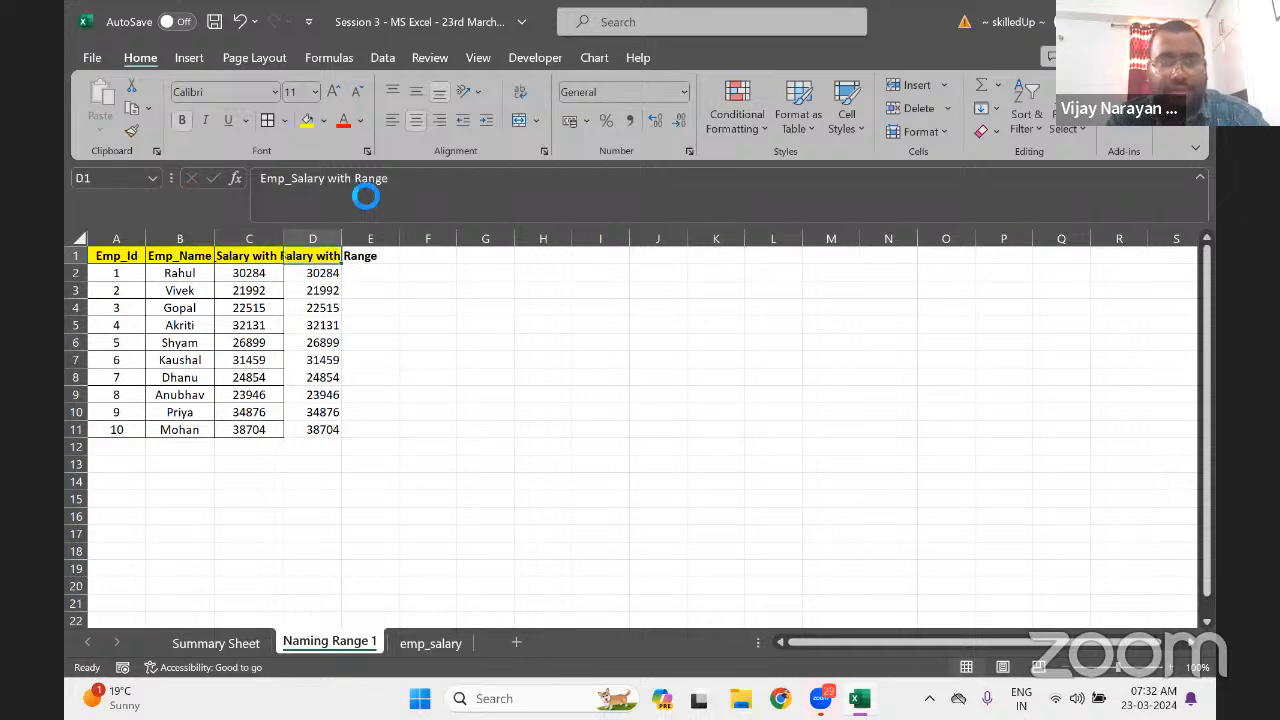
{"action": "left_click", "coordinate": [363, 194]}
{"action": "type", "text": "Naming"}
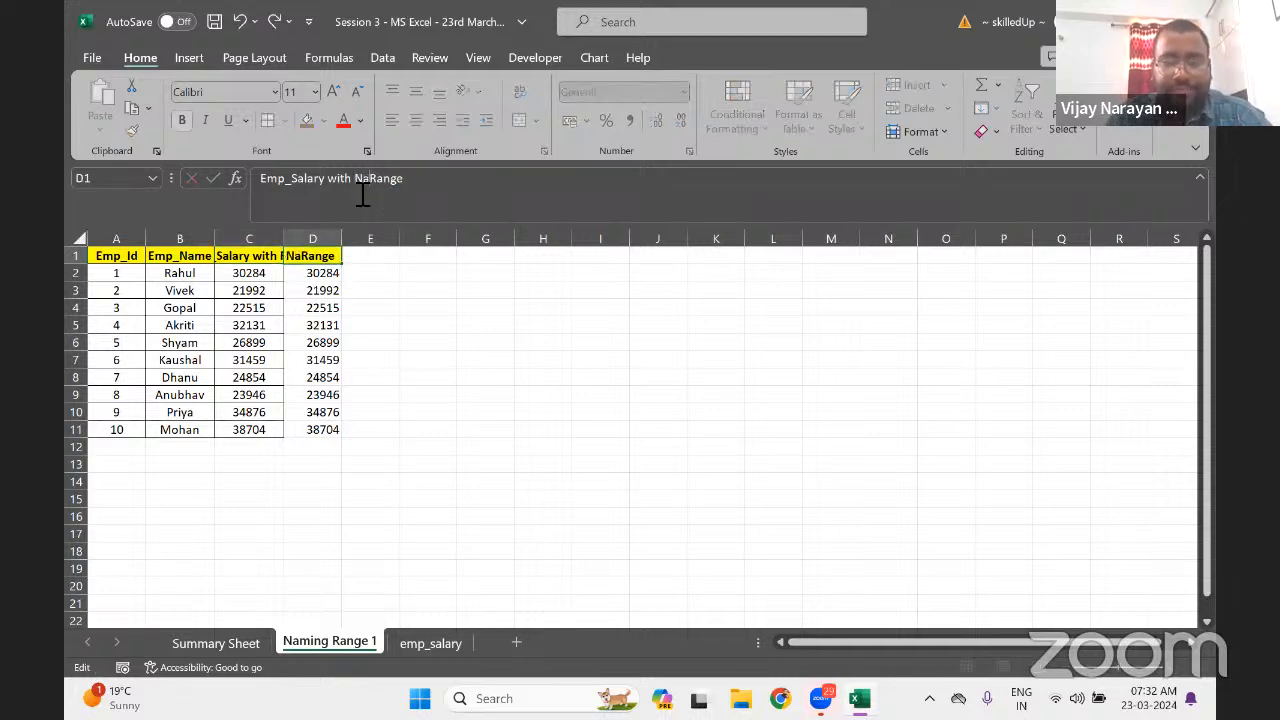
{"action": "key", "text": "Return"}
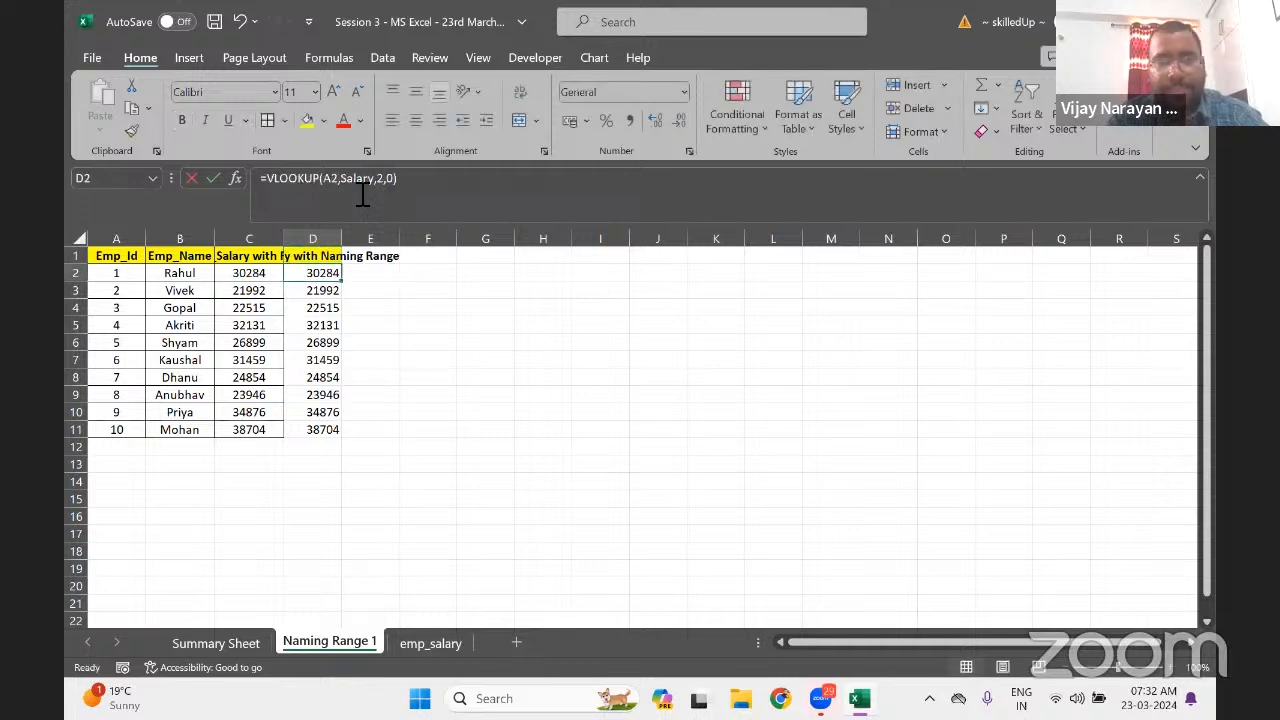
{"action": "key", "text": "Up"}
AutoFit the widths of columns A through D
{"action": "key", "text": "ctrl+a"}
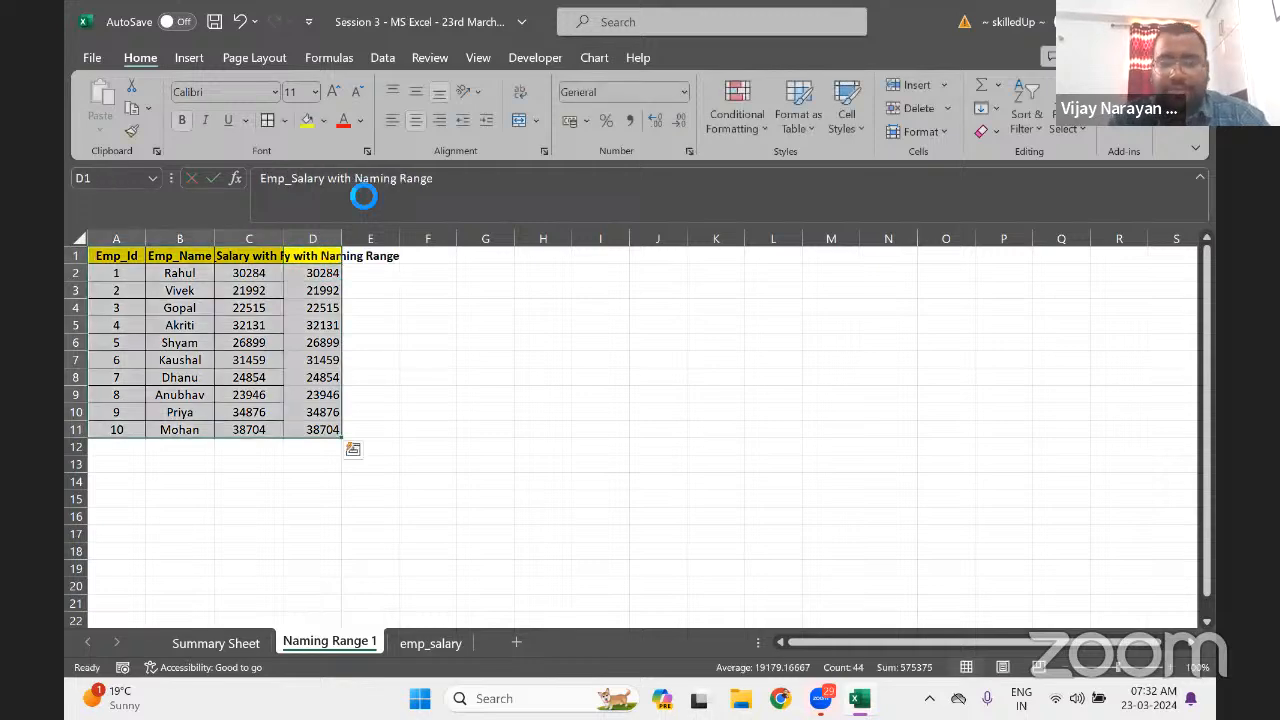
{"action": "key", "text": "alt+o"}
{"action": "key", "text": "c"}
{"action": "key", "text": "a"}
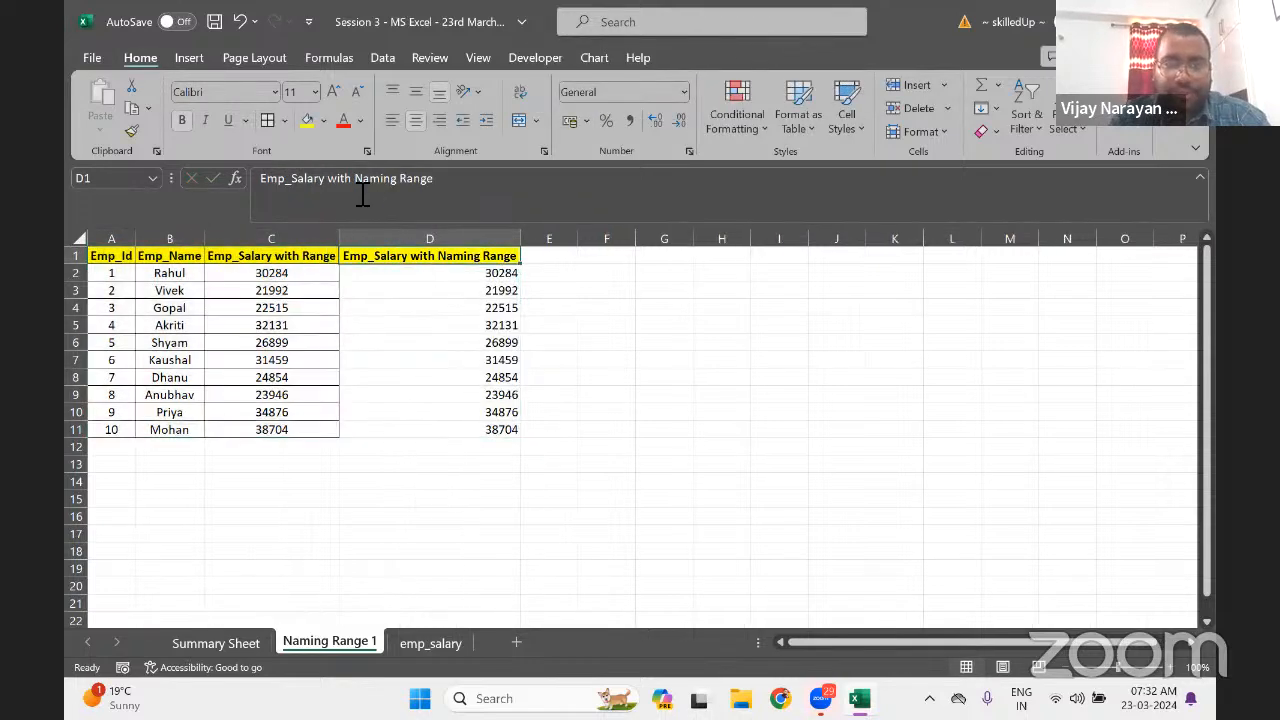
Format salaries D2:D11 in Comma Style with no decimals
{"action": "key", "text": "Down"}
{"action": "key", "text": "ctrl+shift+Down"}
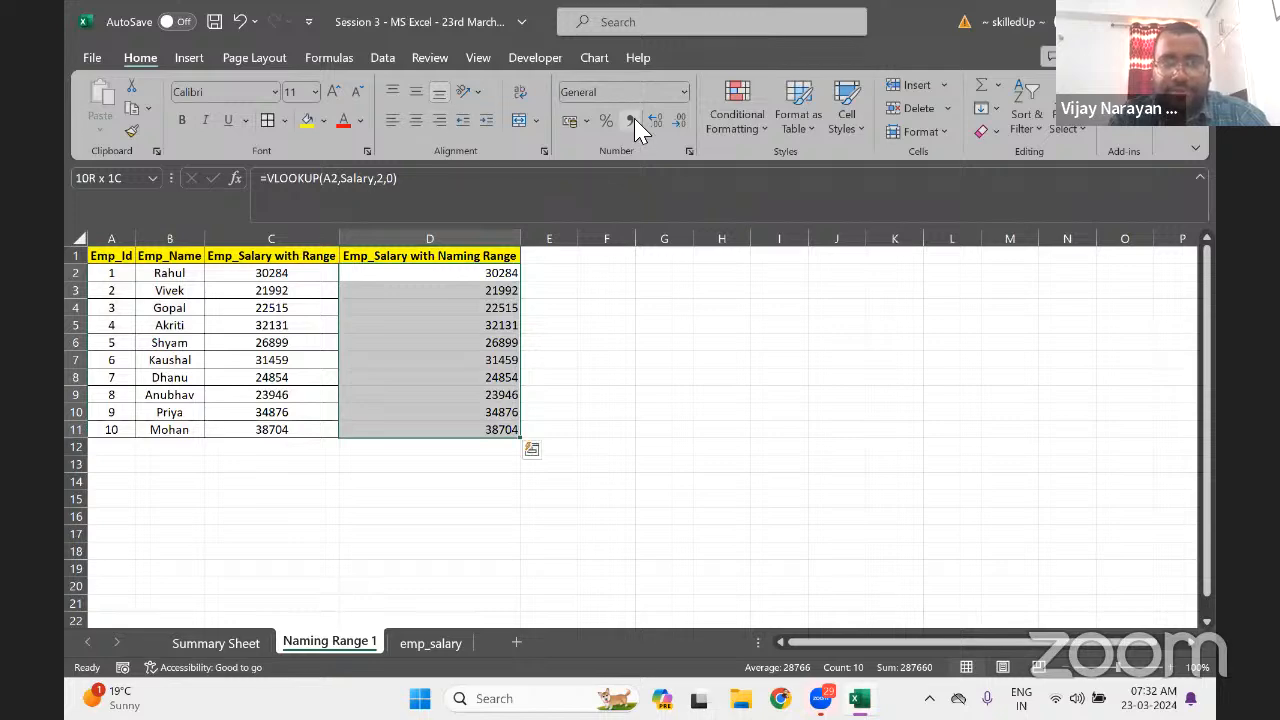
{"action": "left_click", "coordinate": [633, 121]}
{"action": "left_click", "coordinate": [679, 121]}
{"action": "left_click", "coordinate": [679, 121]}
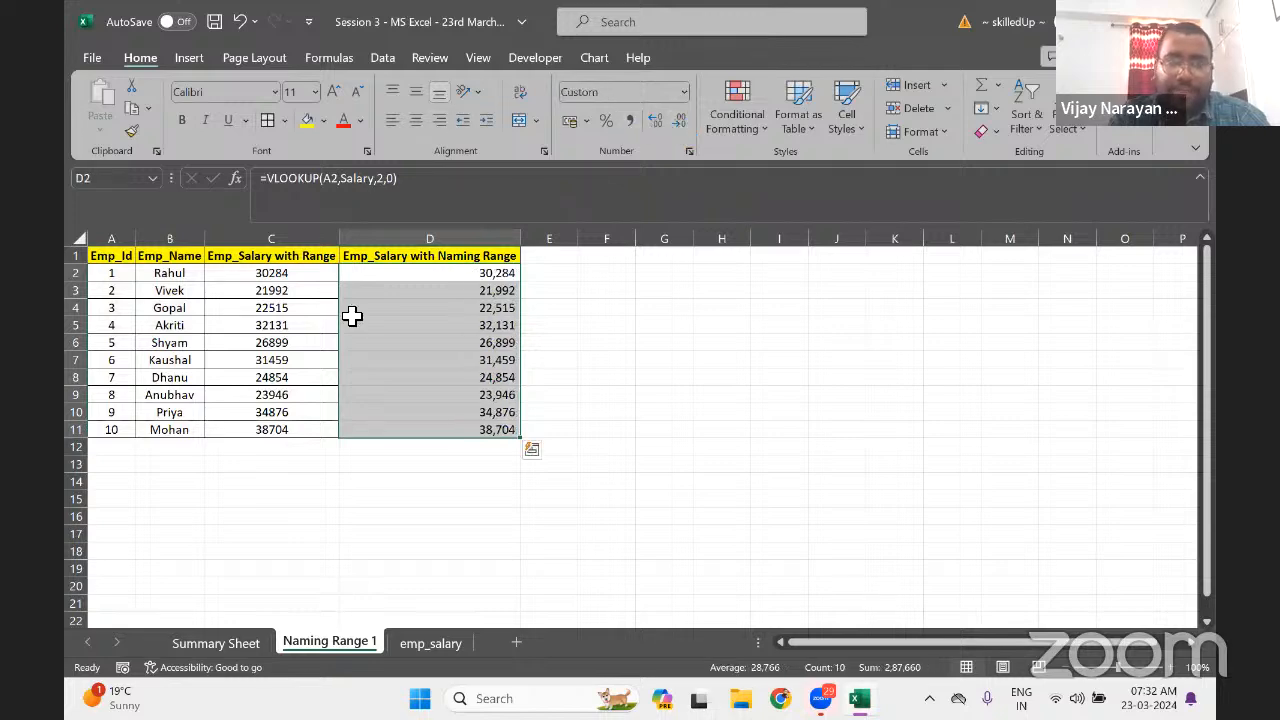
Apply All Borders to the table A1:D11
{"action": "left_click", "coordinate": [352, 316]}
{"action": "key", "text": "ctrl+a"}
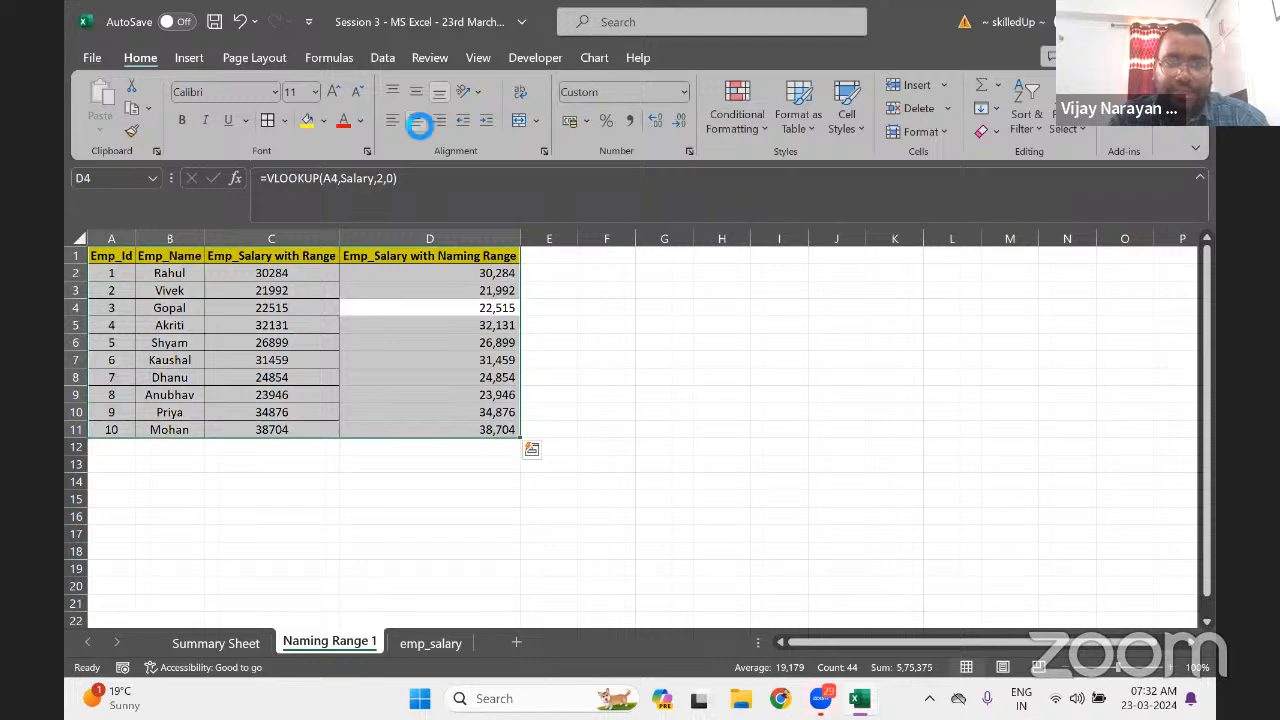
{"action": "left_click", "coordinate": [268, 120]}
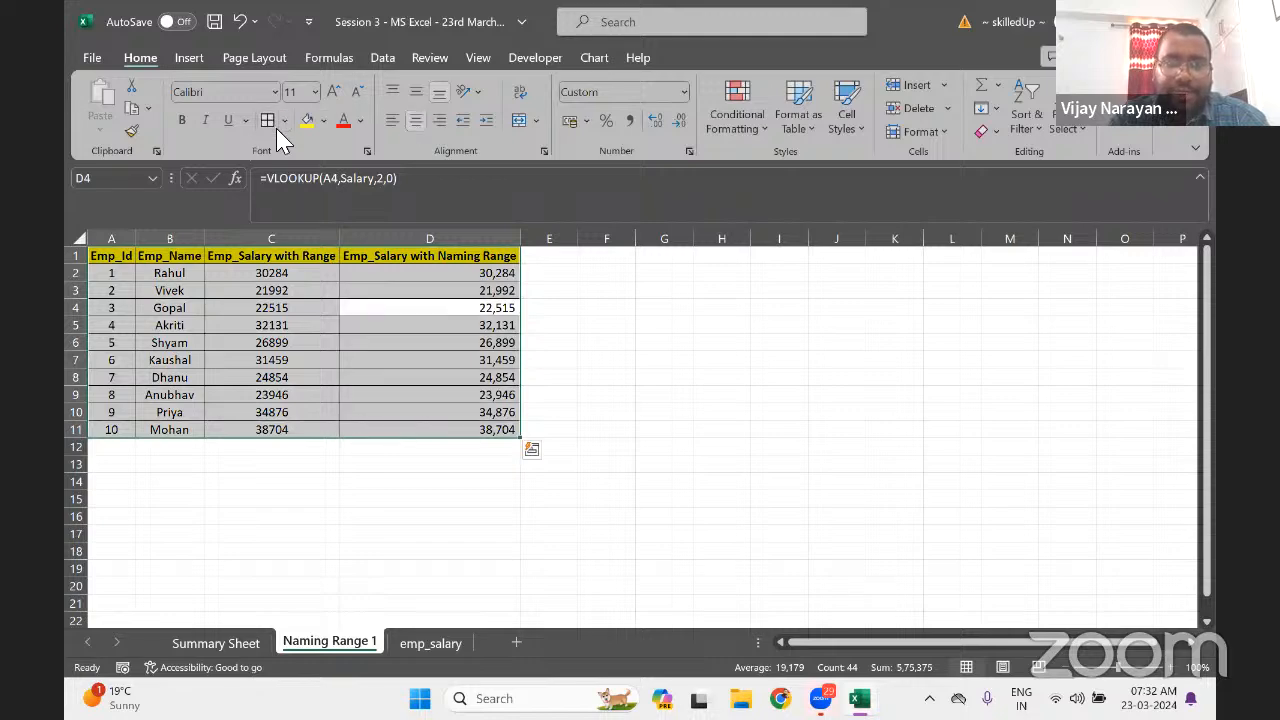
Delete the lookup results in D2:D11
{"action": "key", "text": "Up"}
{"action": "key", "text": "Up"}
{"action": "key", "text": "Up"}
{"action": "key", "text": "Down"}
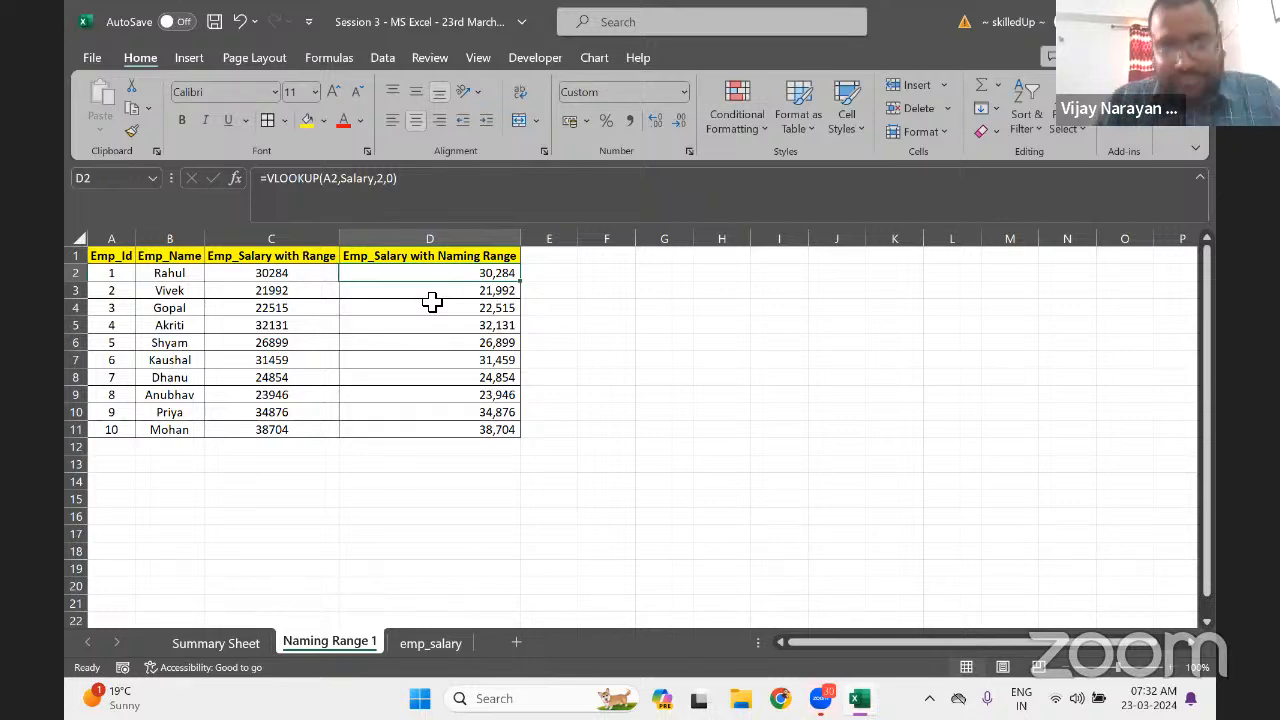
{"action": "key", "text": "ctrl+shift+Down"}
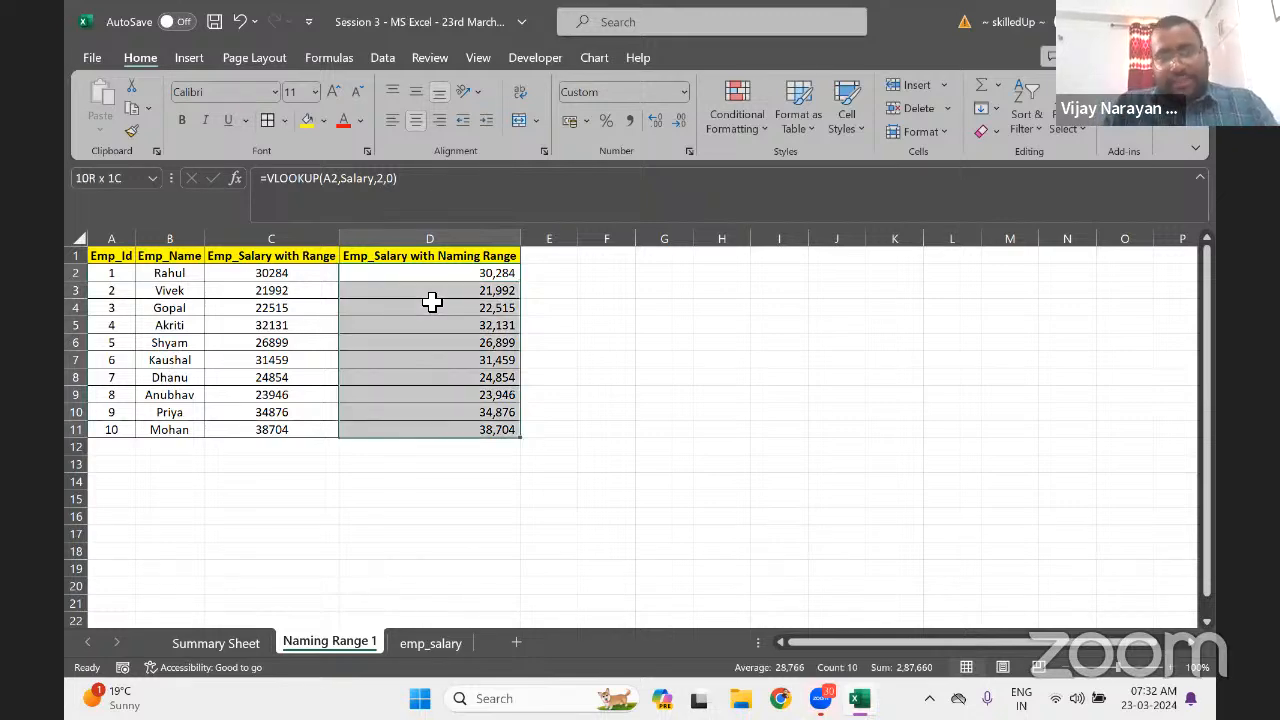
{"action": "key", "text": "Delete"}
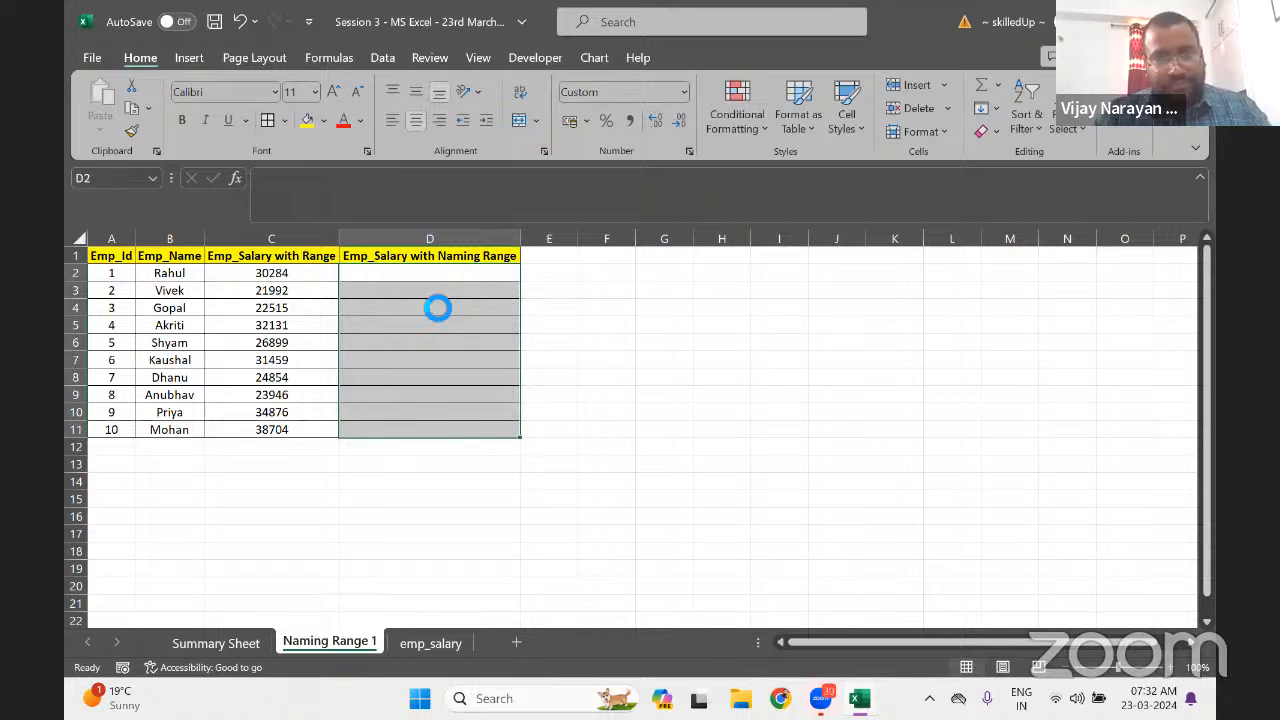
{"action": "key", "text": "Left"}
Delete C2:C11, then review the emp_salary sheet and return to Naming Range 1
{"action": "key", "text": "ctrl+shift+Down"}
{"action": "key", "text": "Delete"}
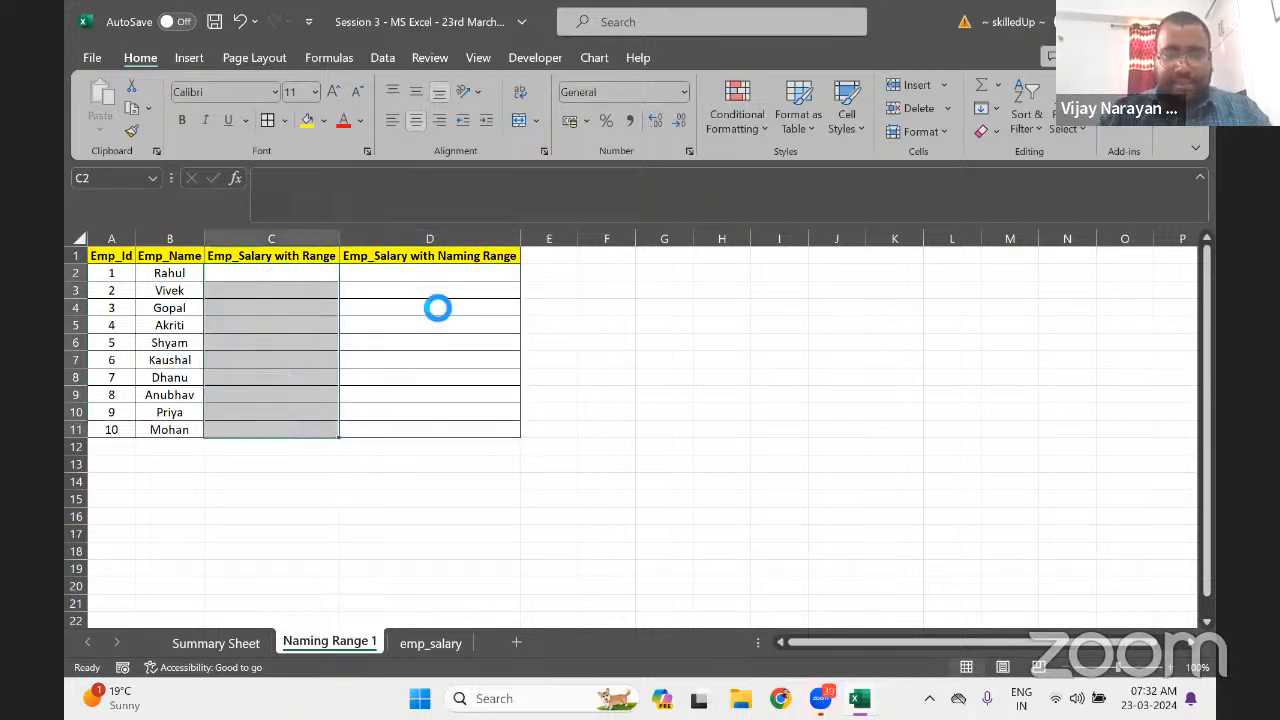
{"action": "key", "text": "Up"}
{"action": "key", "text": "Down"}
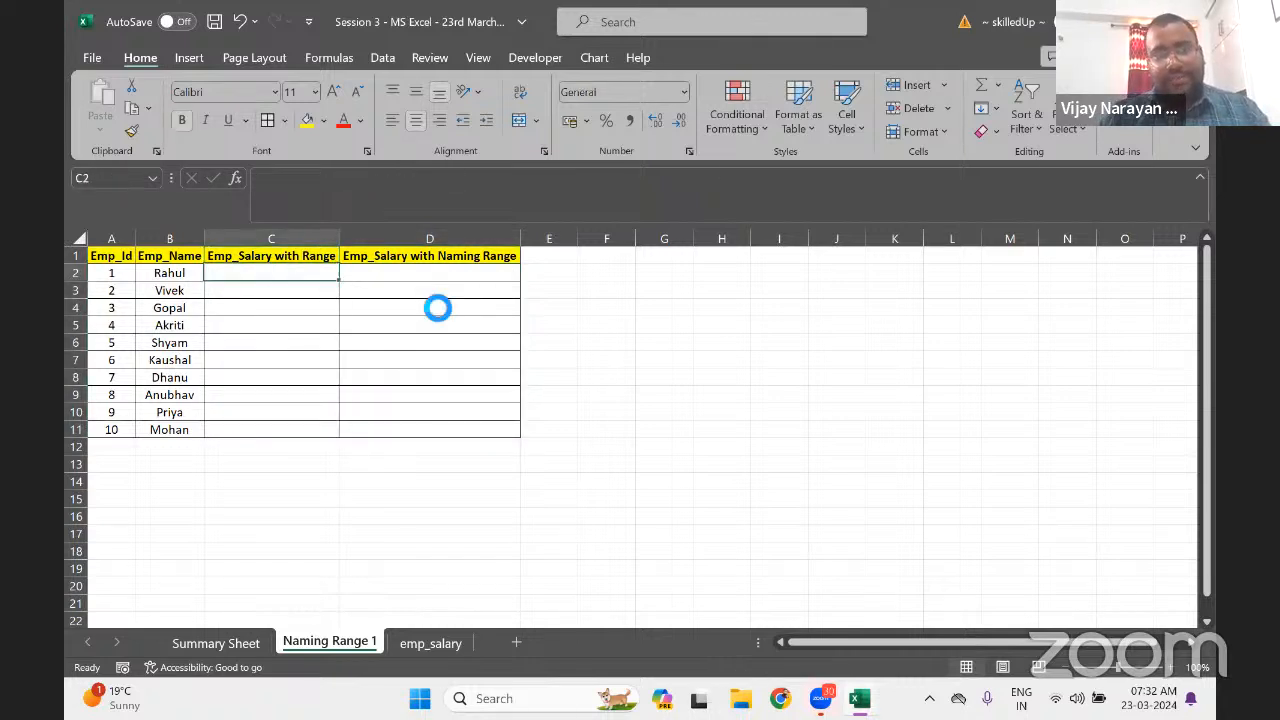
{"action": "left_click", "coordinate": [431, 643]}
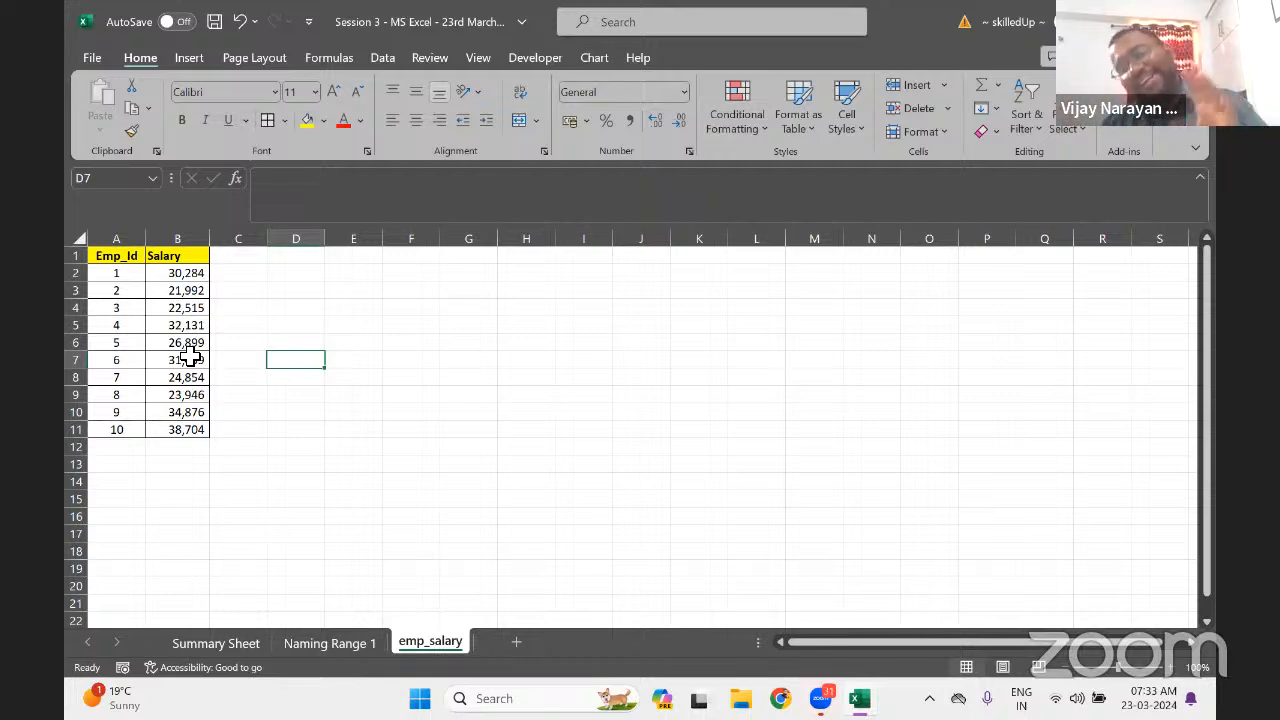
{"action": "left_click", "coordinate": [328, 645]}
Enter =VLOOKUP(A2,emp_salary!$A:$B,2,FALSE) in C2
{"action": "type", "text": "=vl"}
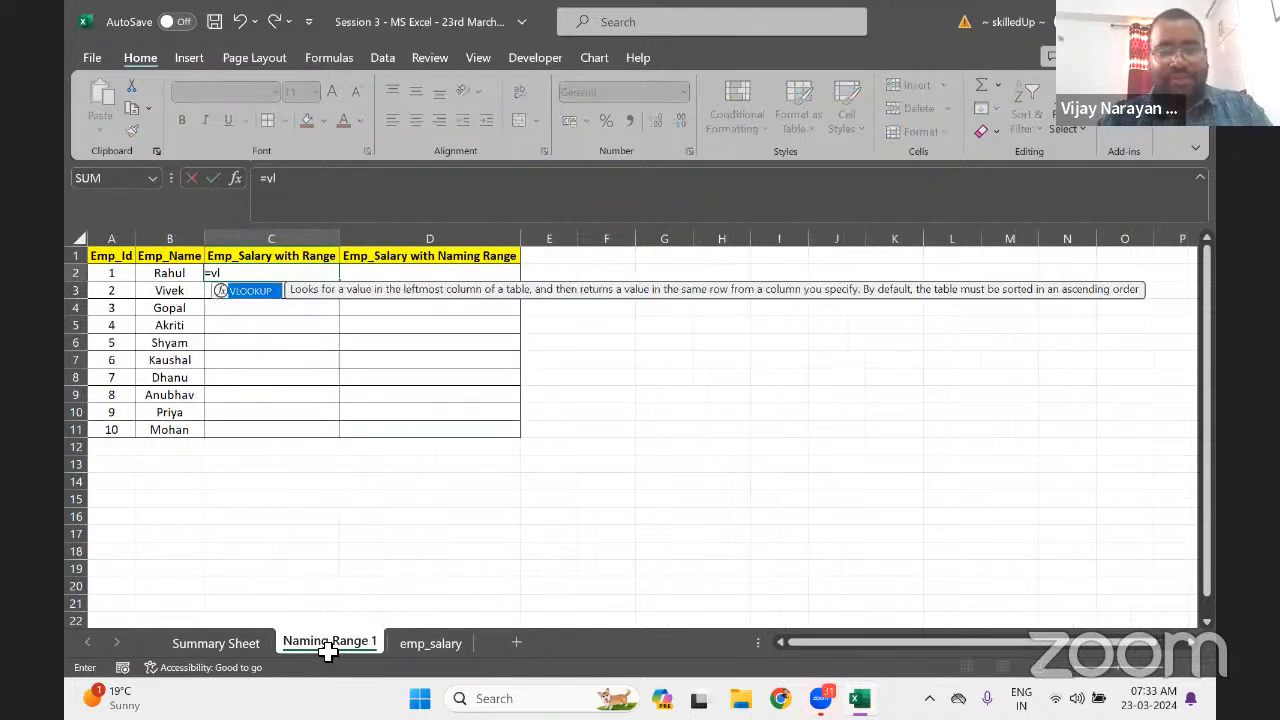
{"action": "key", "text": "Tab"}
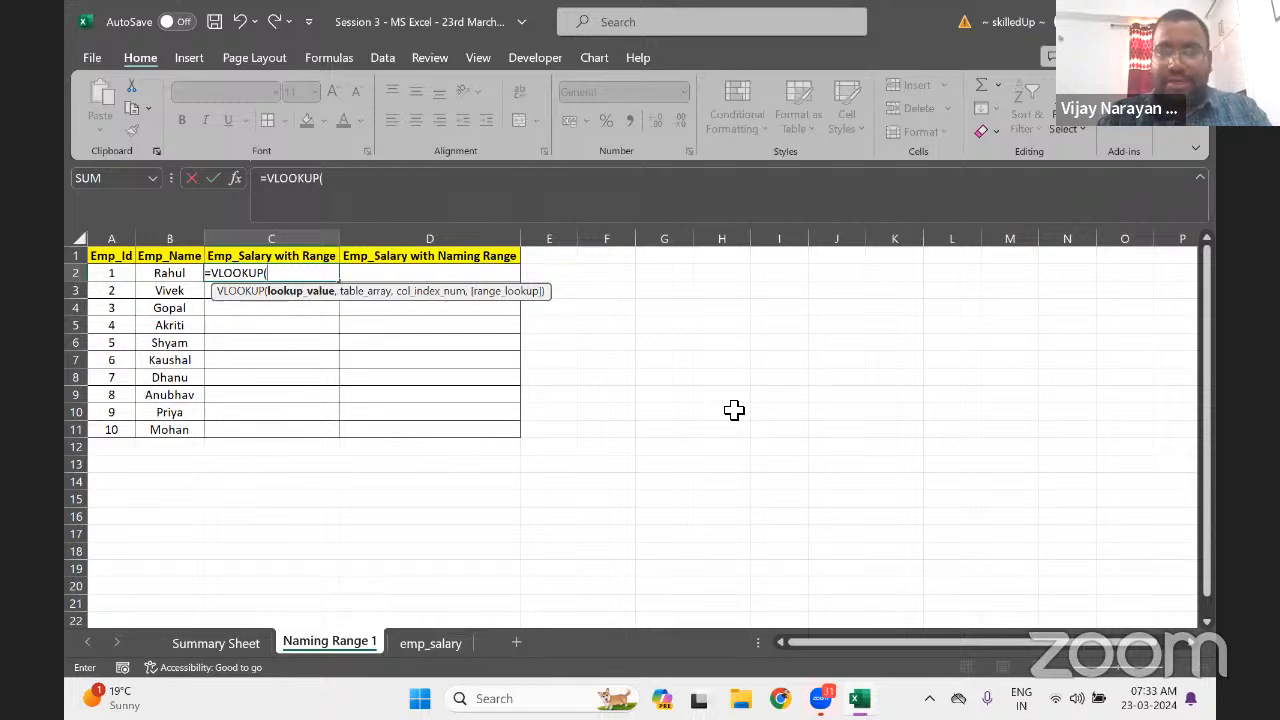
{"action": "key", "text": "Left"}
{"action": "key", "text": "Left"}
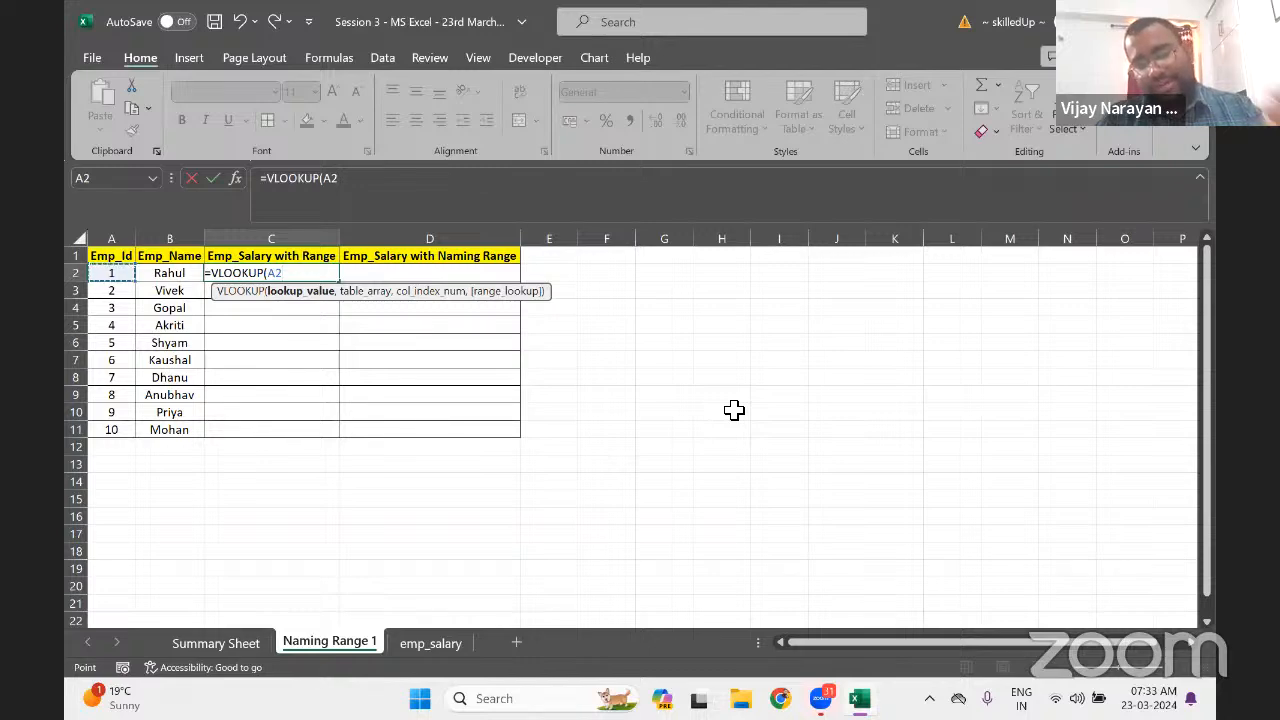
{"action": "type", "text": ","}
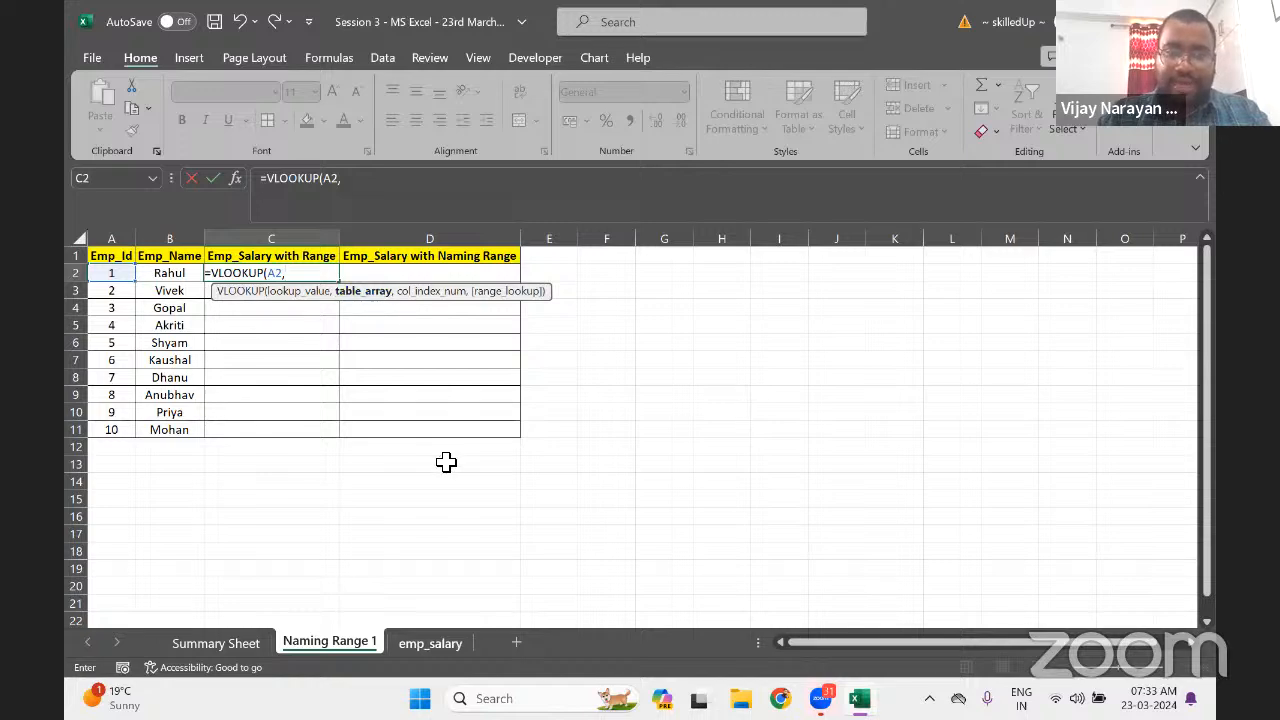
{"action": "left_click", "coordinate": [431, 643]}
{"action": "left_click_drag", "start_coordinate": [110, 240], "coordinate": [177, 243]}
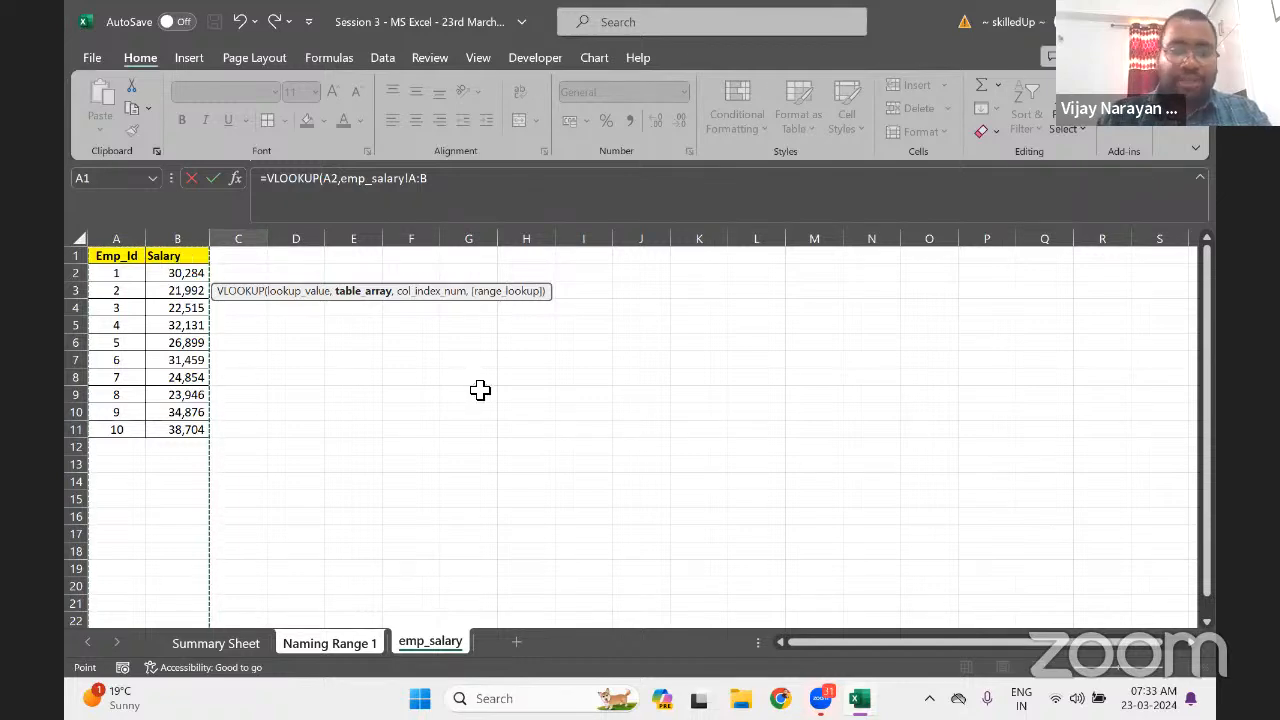
{"action": "key", "text": "F4"}
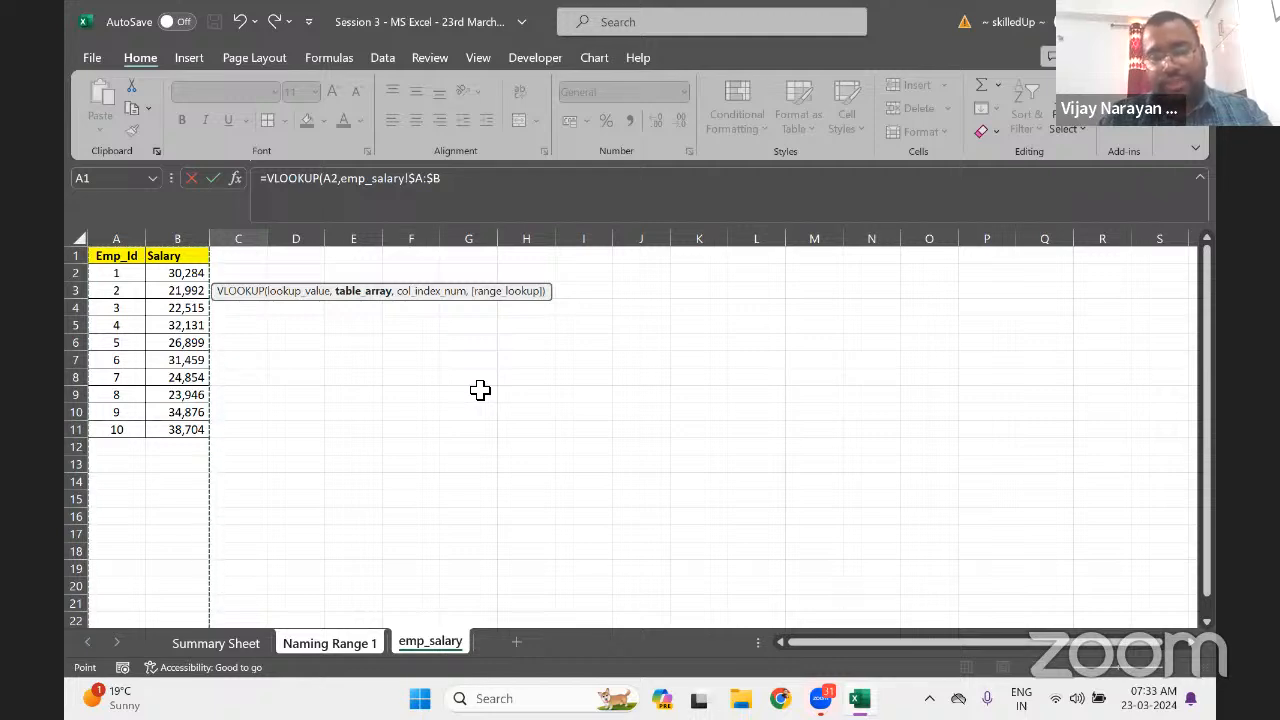
{"action": "type", "text": ","}
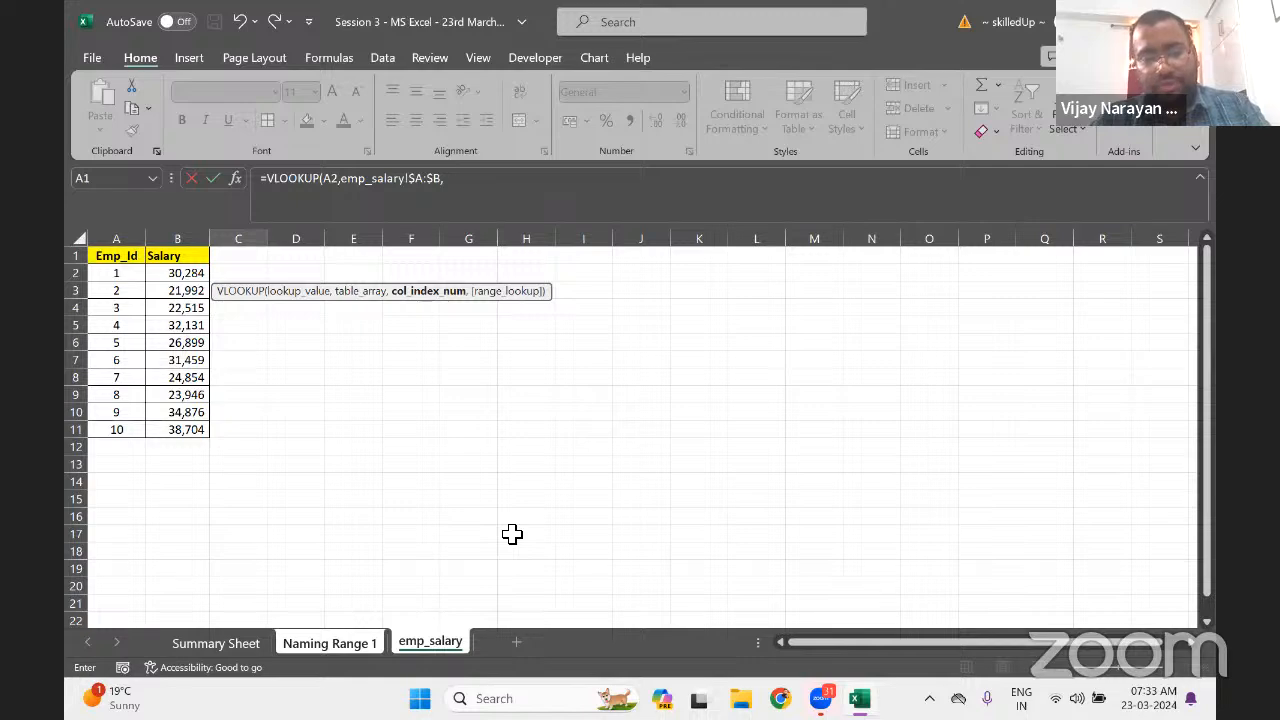
{"action": "type", "text": "2"}
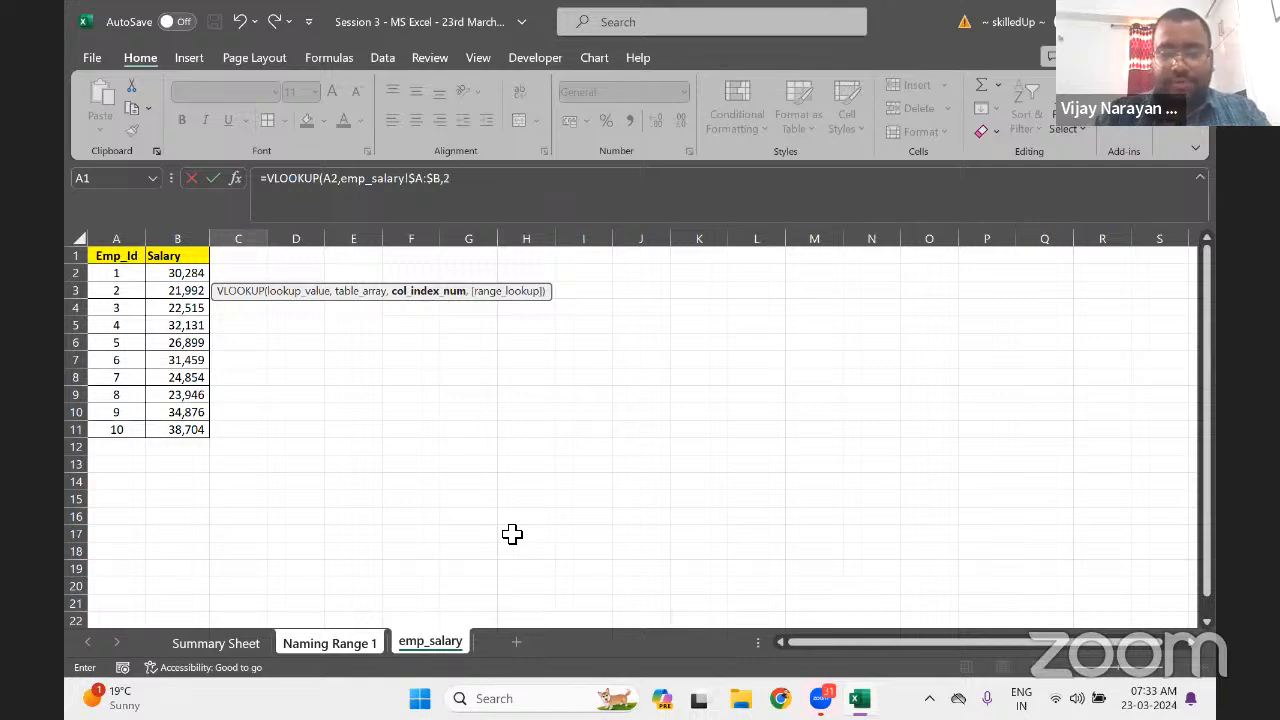
{"action": "type", "text": ","}
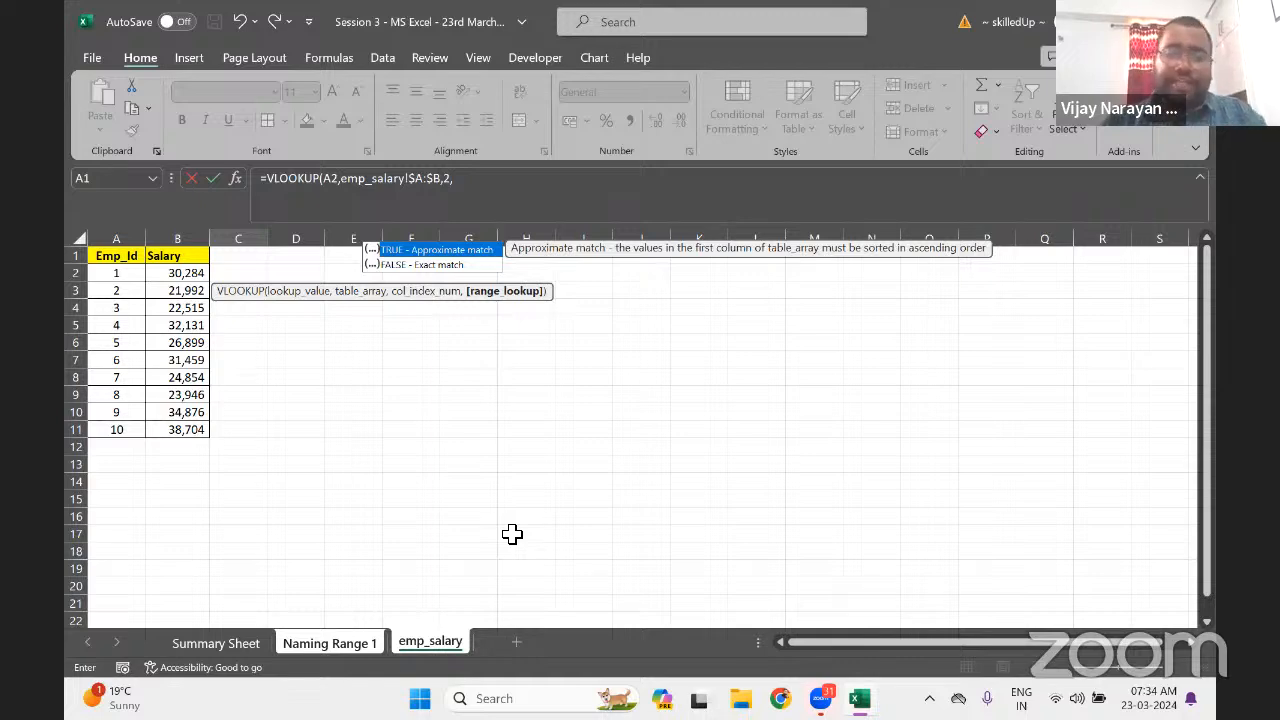
{"action": "key", "text": "Down"}
{"action": "key", "text": "Tab"}
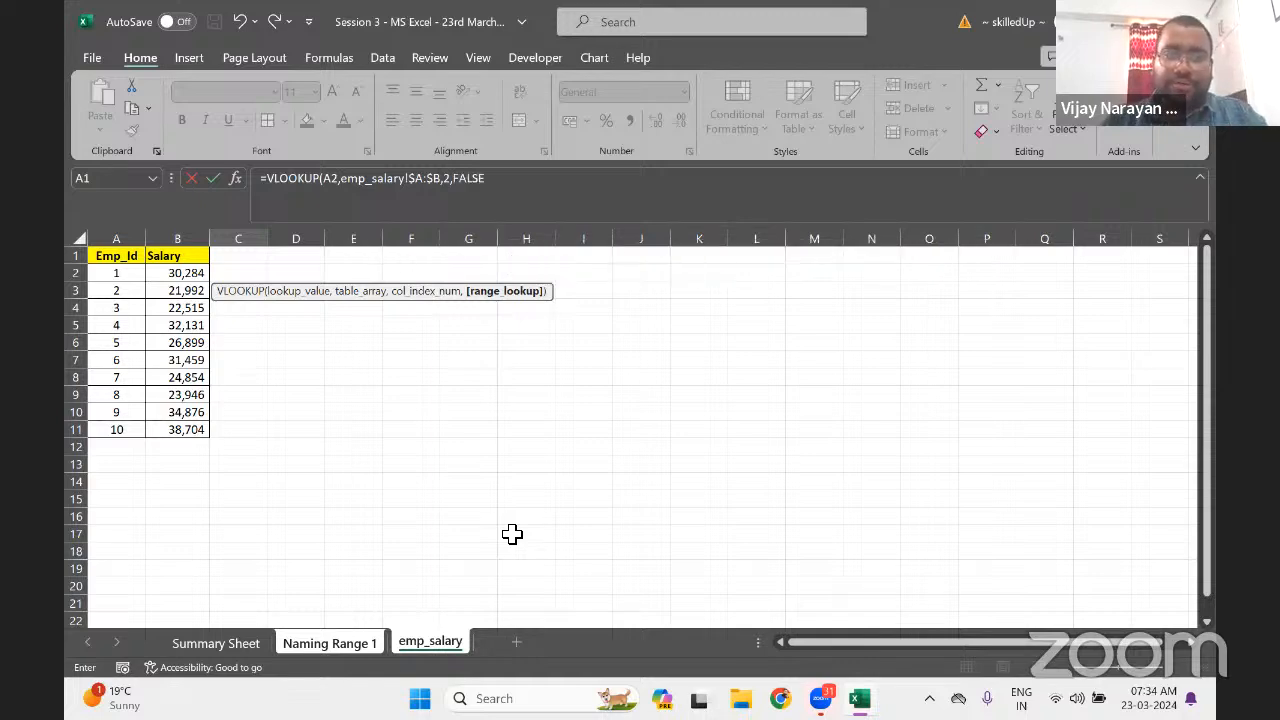
{"action": "type", "text": ")"}
{"action": "key", "text": "Return"}
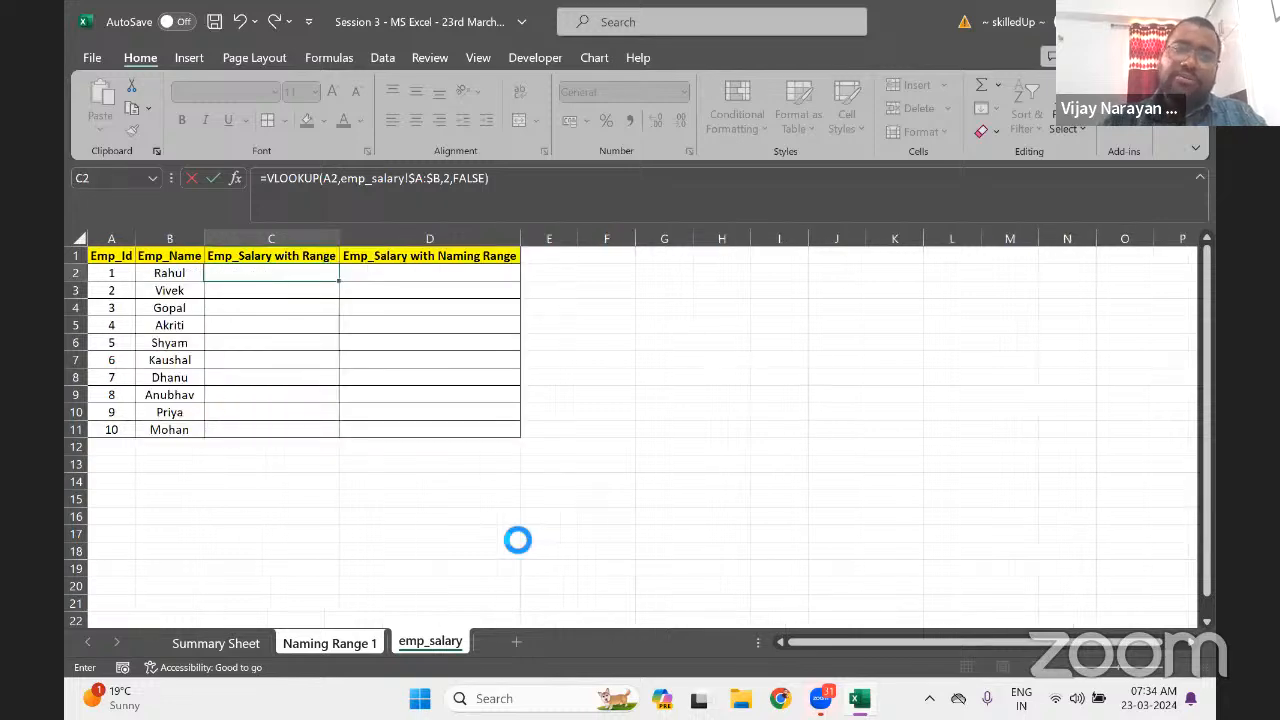
Fill the C2 lookup formula down through C11
{"action": "key", "text": "Up"}
{"action": "key", "text": "Left"}
{"action": "key", "text": "ctrl+Down"}
{"action": "key", "text": "Right"}
{"action": "key", "text": "ctrl+shift+Up"}
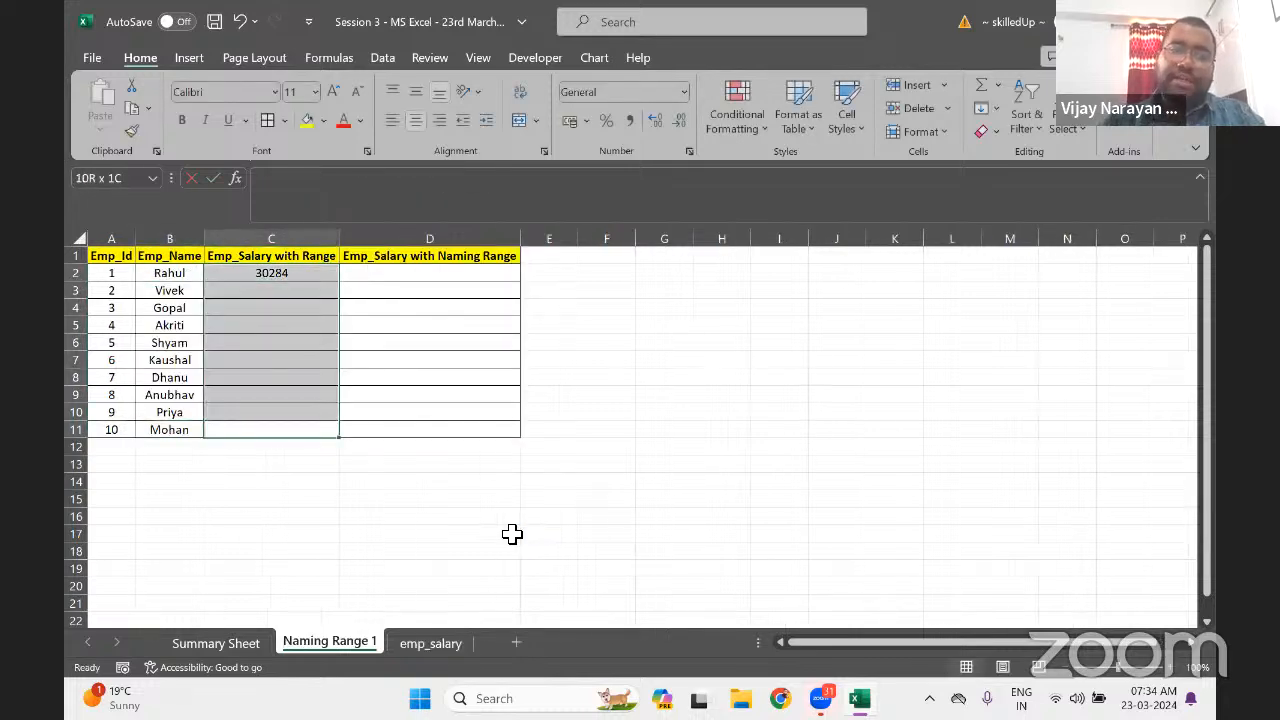
{"action": "key", "text": "ctrl+d"}
{"action": "key", "text": "Right"}
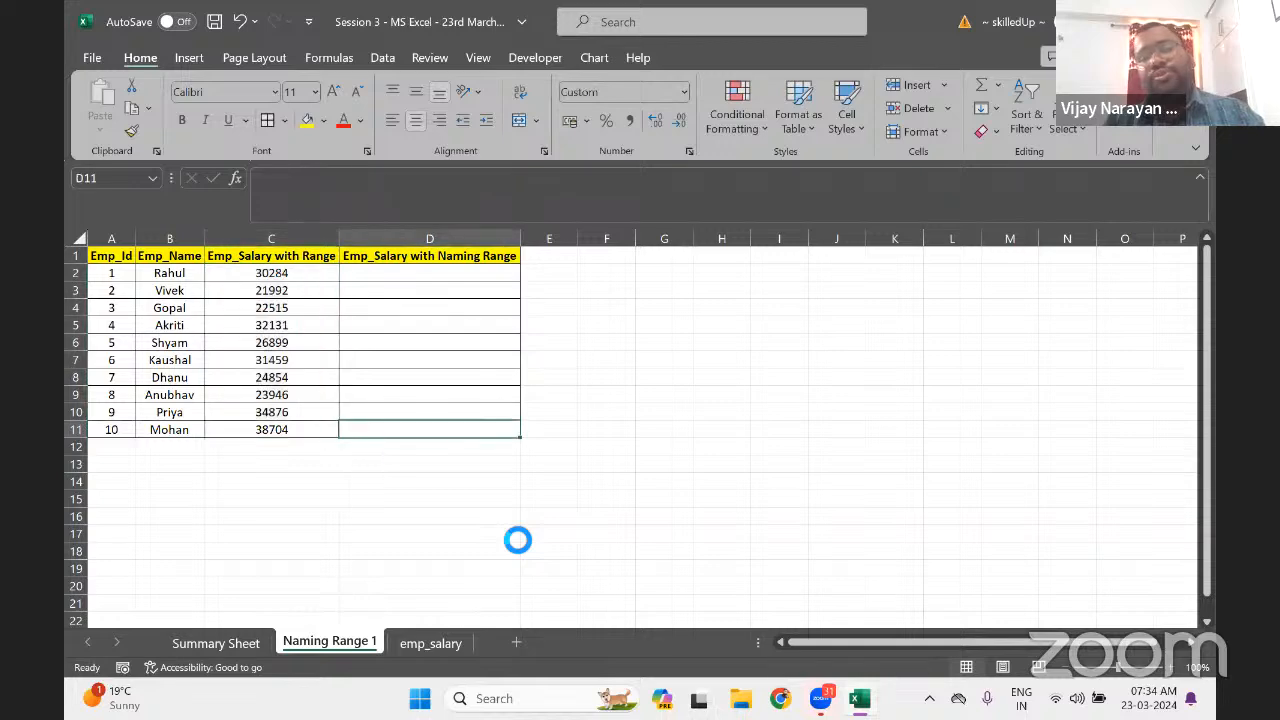
{"action": "key", "text": "ctrl+Up"}
{"action": "key", "text": "Down"}
{"action": "key", "text": "Left"}
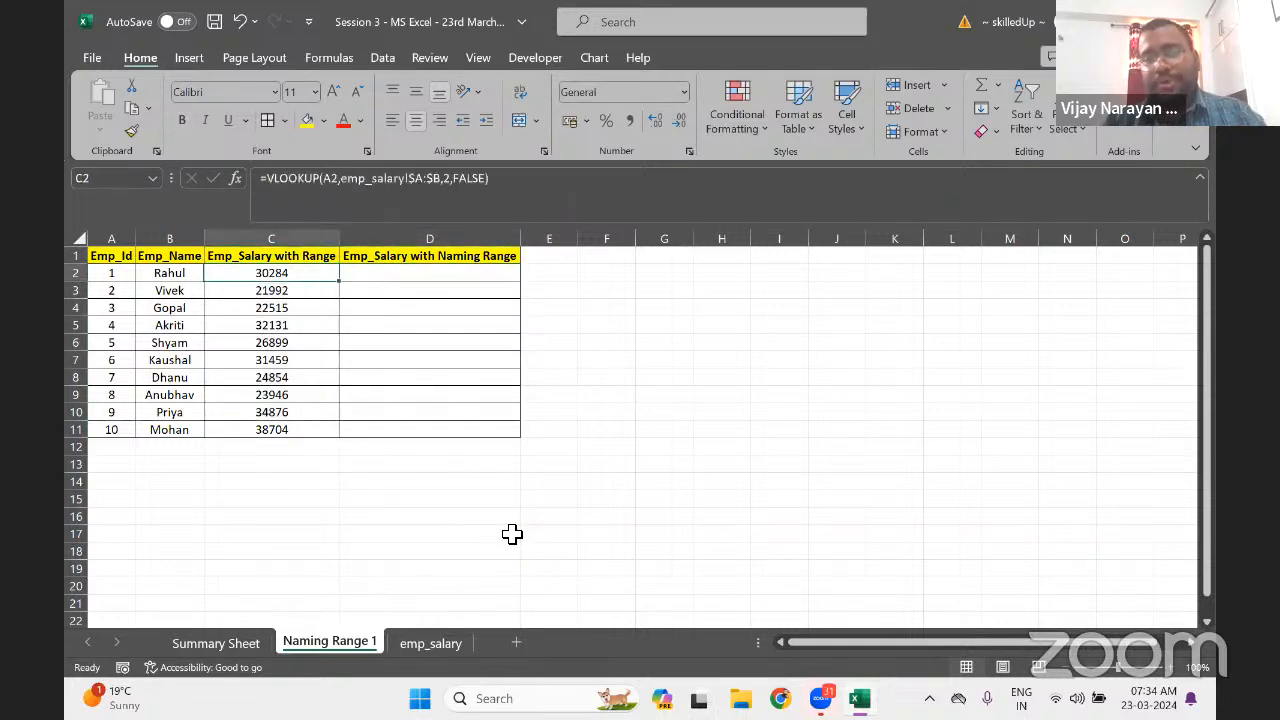
{"action": "key", "text": "ctrl+shift+Down"}
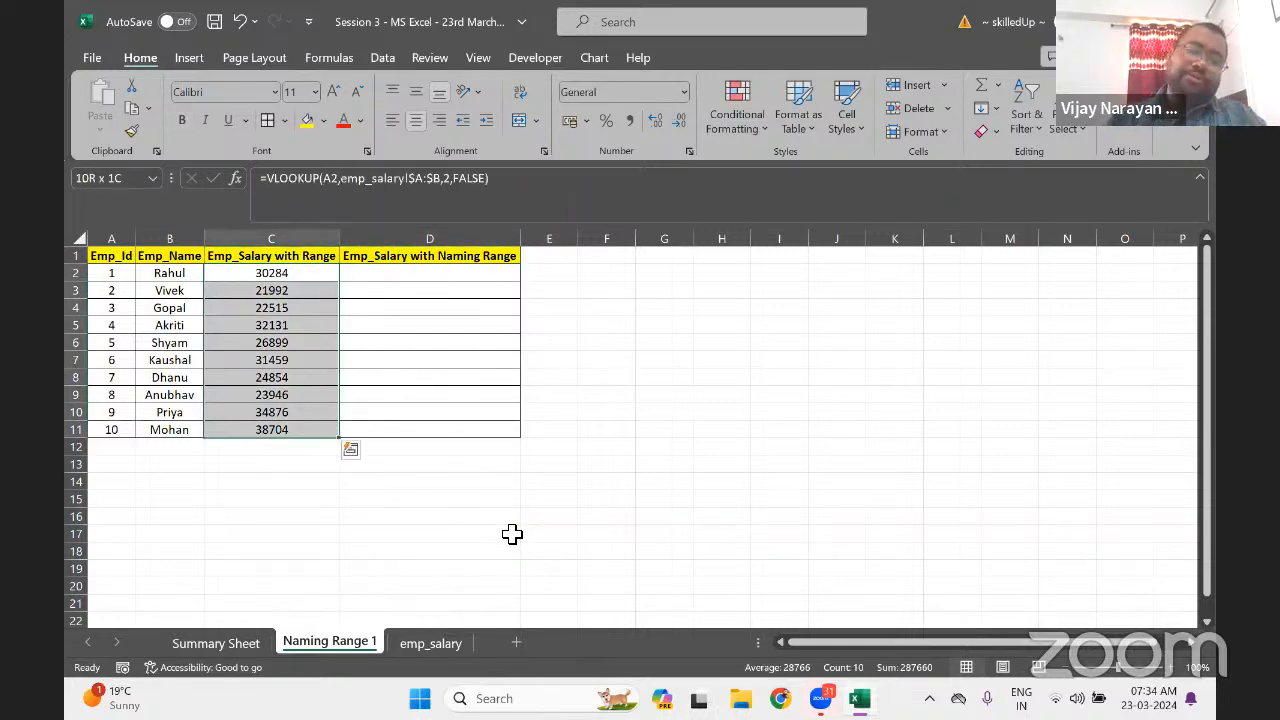
{"action": "key", "text": "Right"}
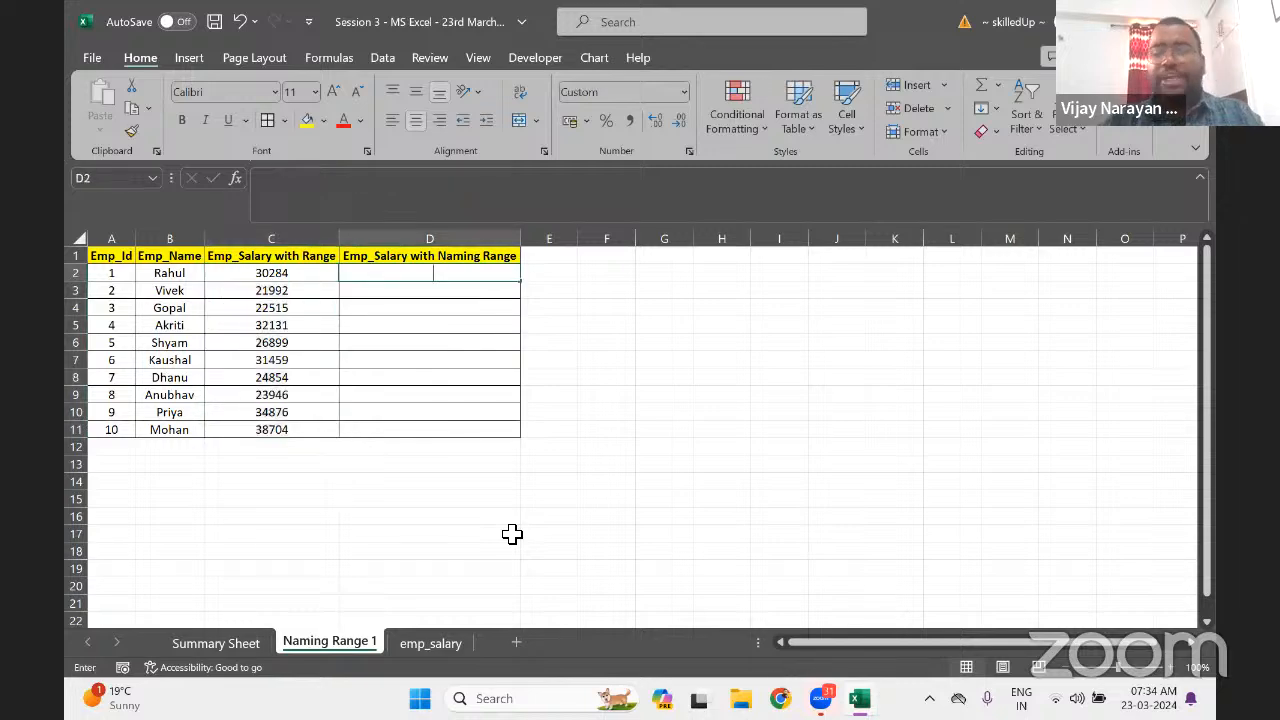
Enter =VLOOKUP(A2,Salary,2,0) in D2 to look up employee 1's salary via the Salary name
{"action": "type", "text": "=vl"}
{"action": "key", "text": "Tab"}
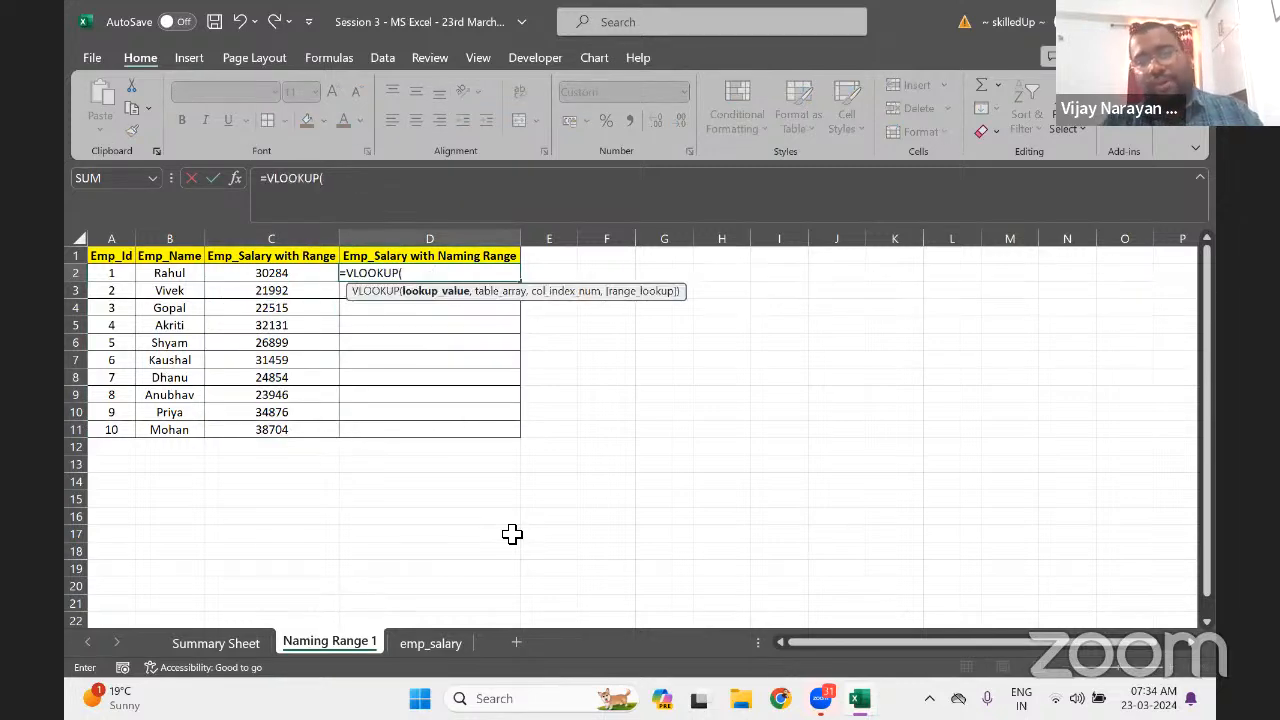
{"action": "key", "text": "Left"}
{"action": "key", "text": "Left"}
{"action": "key", "text": "Left"}
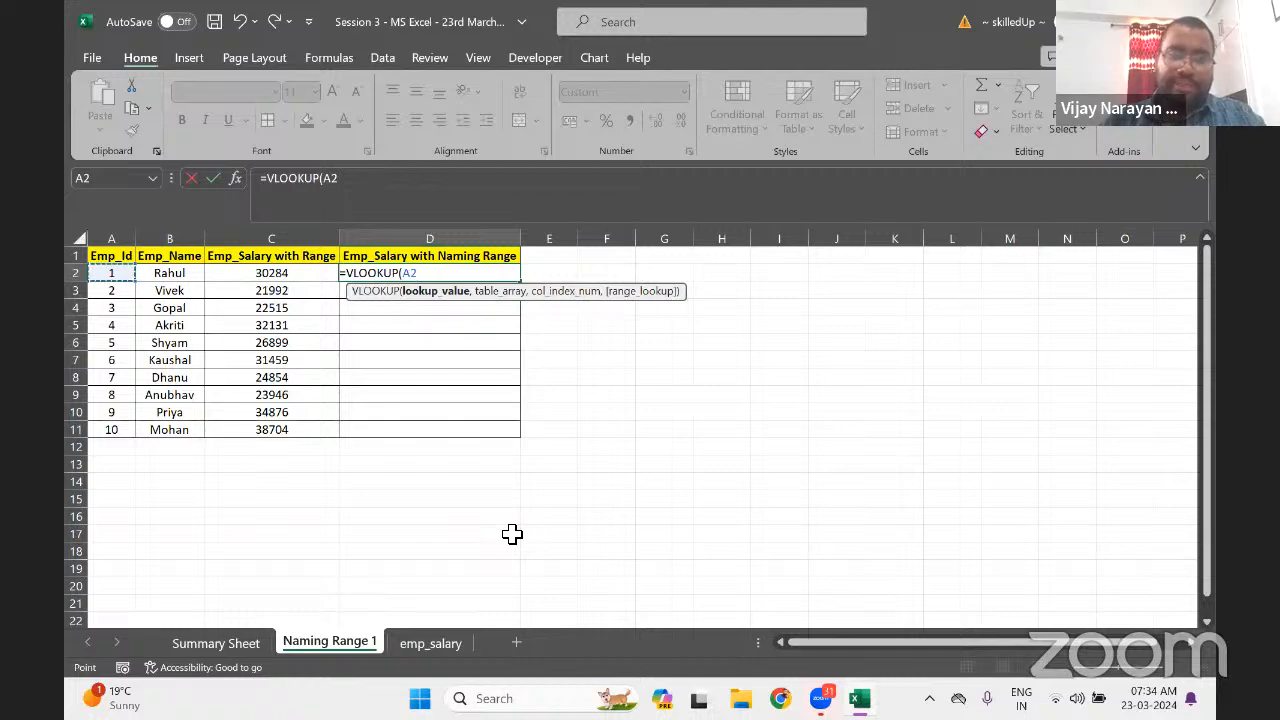
{"action": "type", "text": ","}
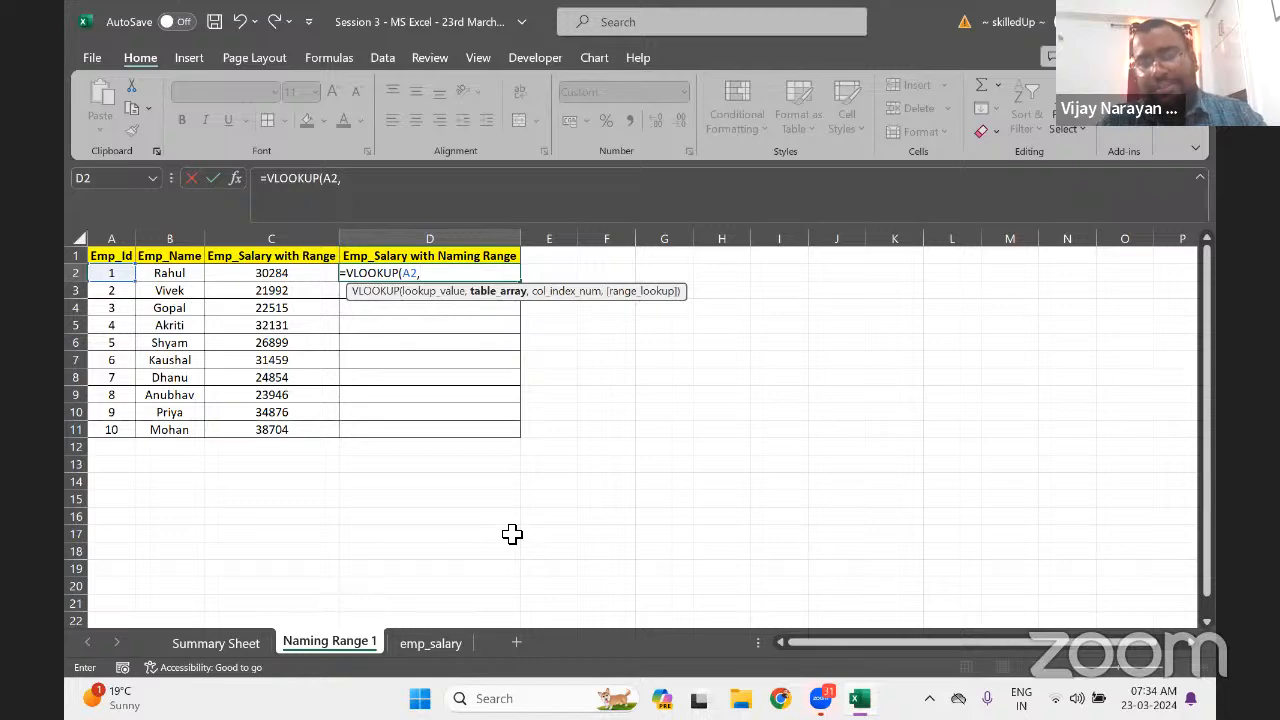
{"action": "type", "text": "Salary"}
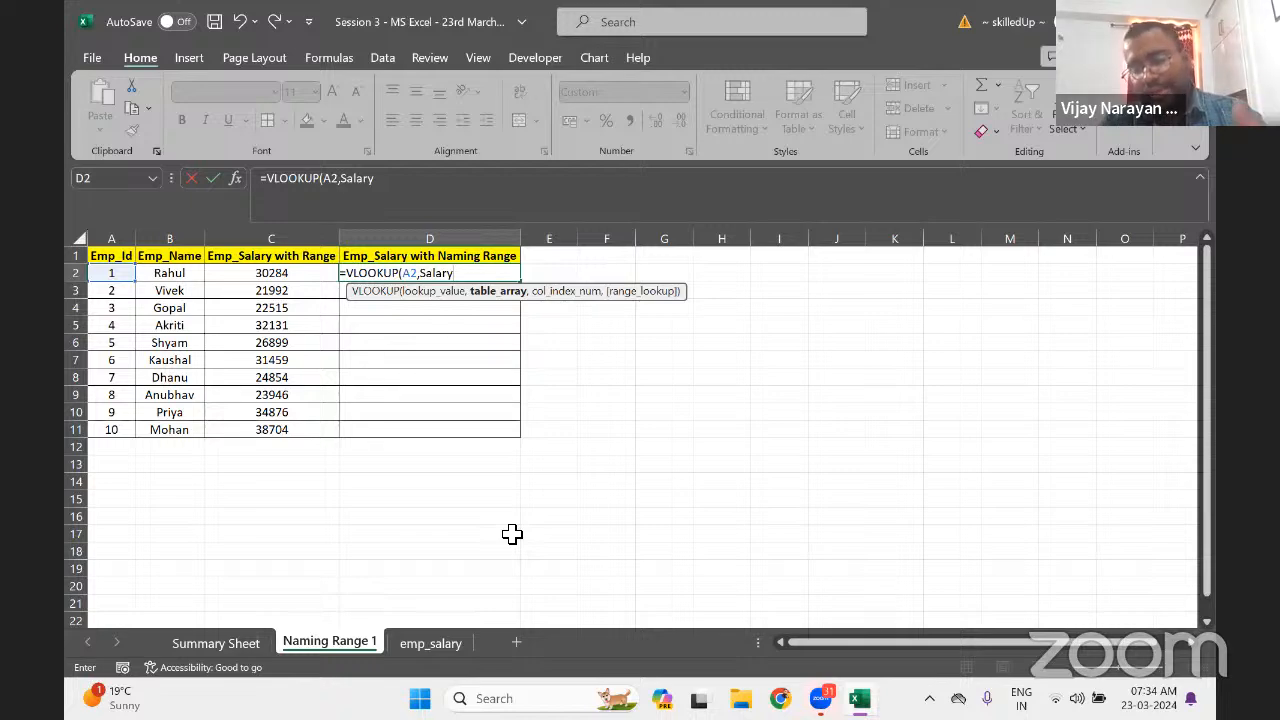
{"action": "type", "text": ","}
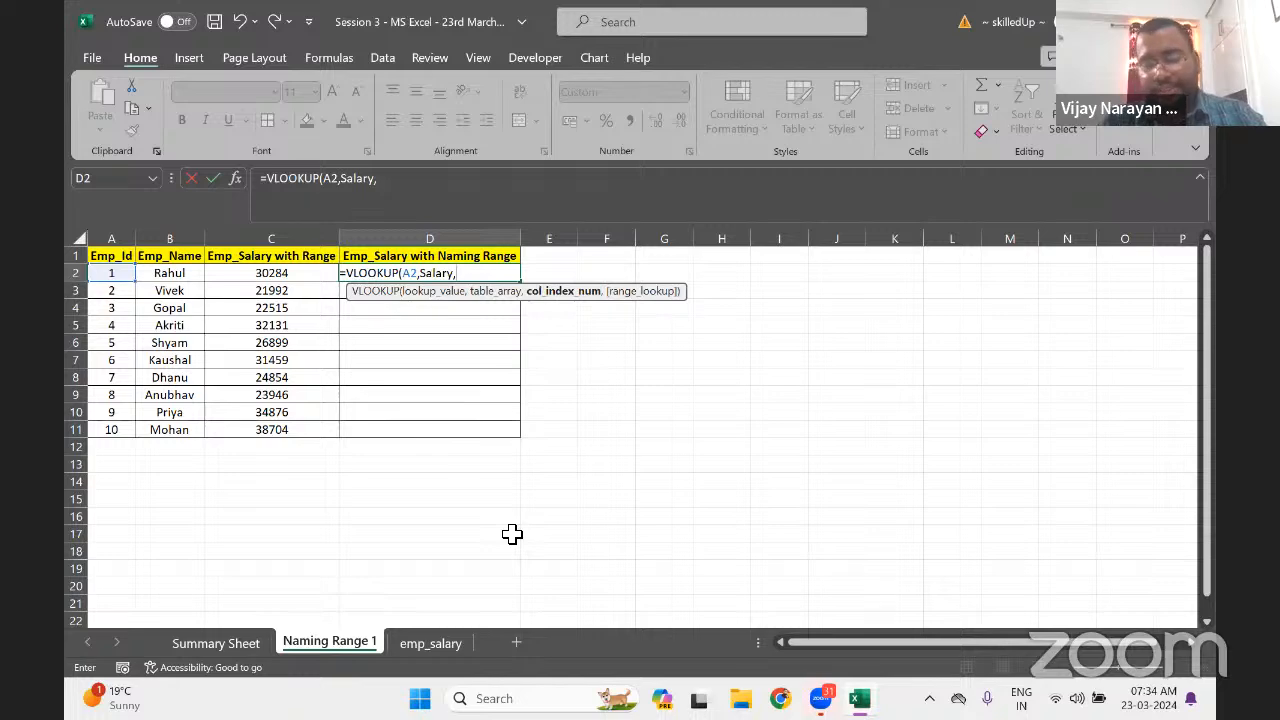
{"action": "type", "text": "2,"}
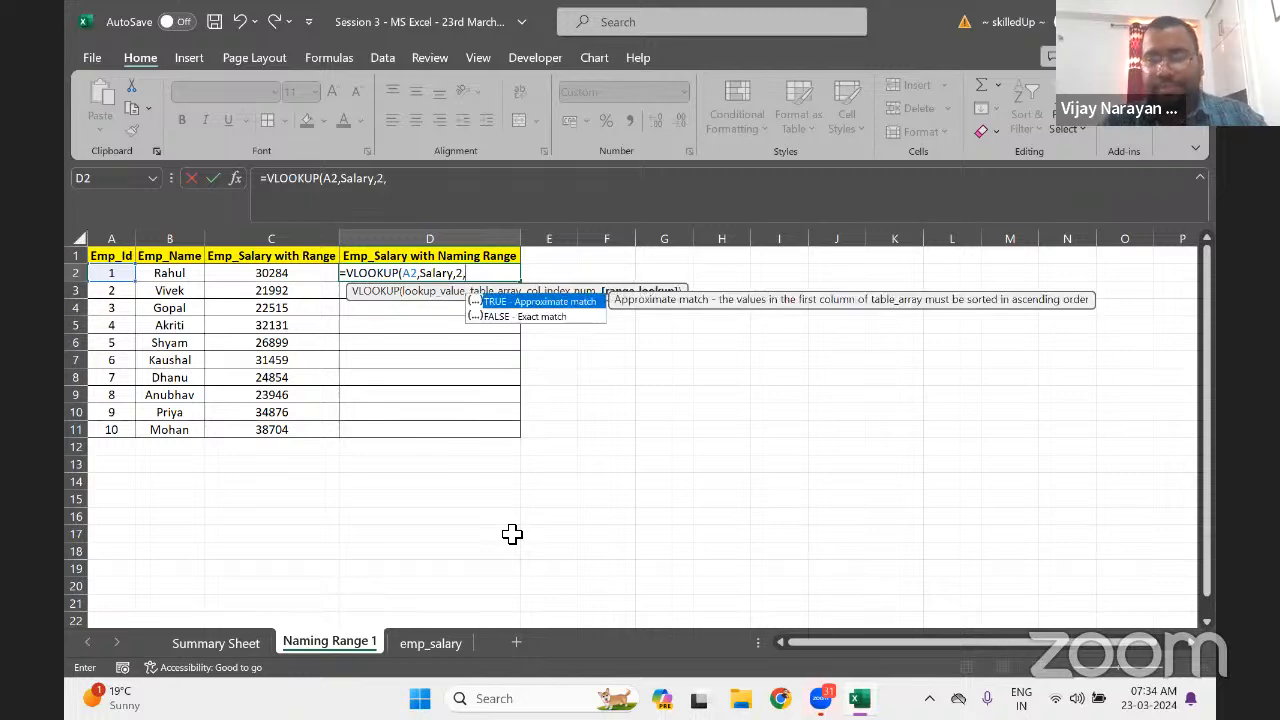
{"action": "type", "text": "0"}
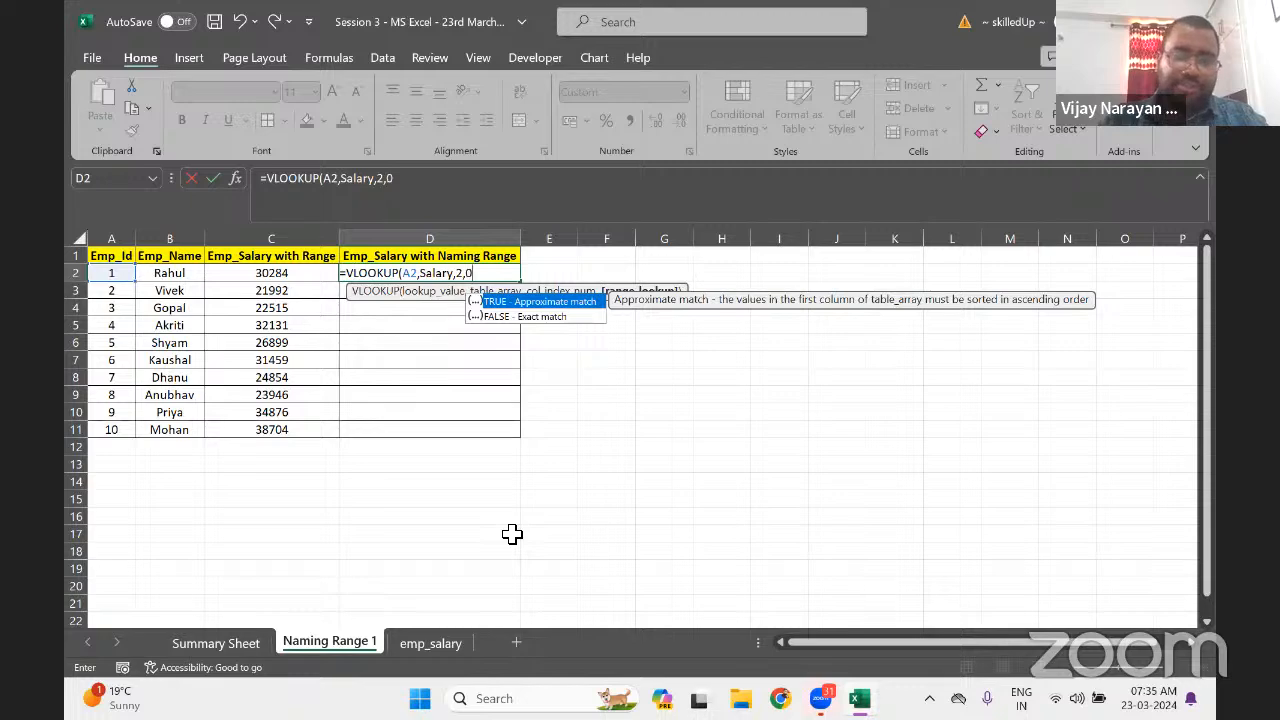
{"action": "type", "text": ")"}
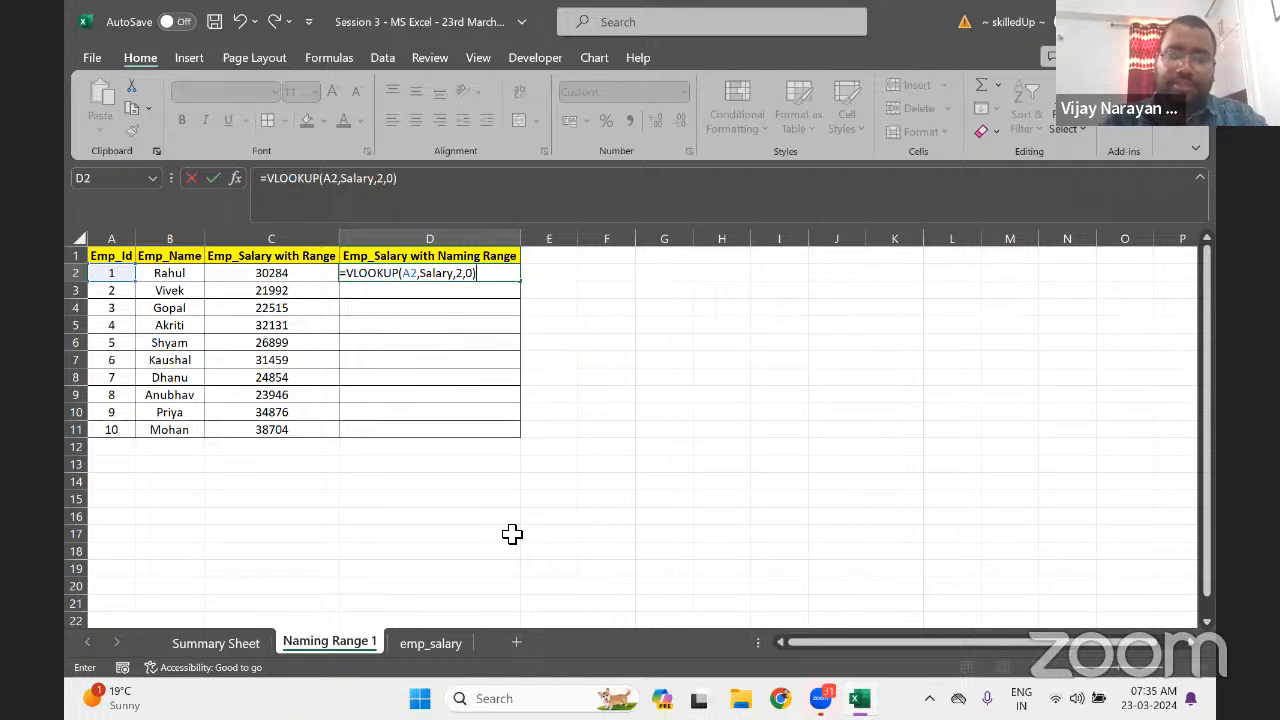
{"action": "key", "text": "Return"}
Select D2:D11 in the named-range lookup column
{"action": "key", "text": "ctrl+Down"}
{"action": "key", "text": "Right"}
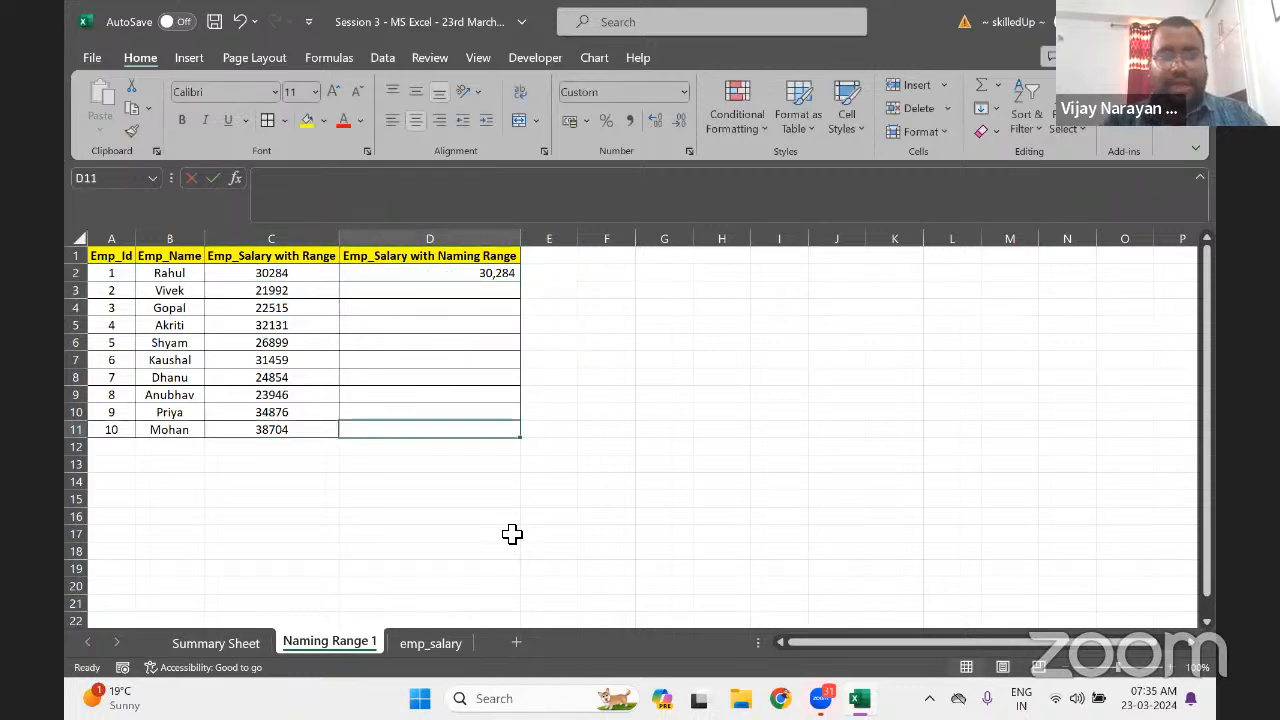
{"action": "key", "text": "ctrl+shift+Up"}
Fill the VLOOKUP formula down D2:D11 so every employee's salary appears
{"action": "key", "text": "ctrl+d"}
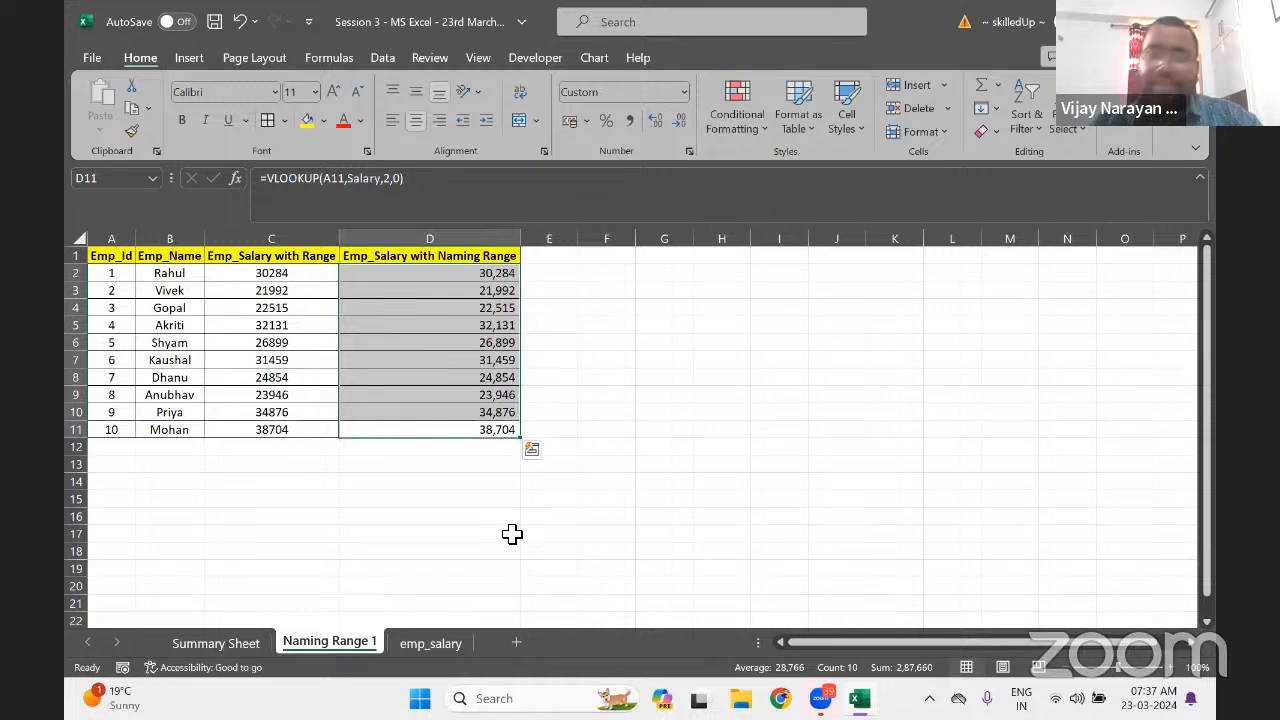
{"action": "left_click", "coordinate": [465, 276]}
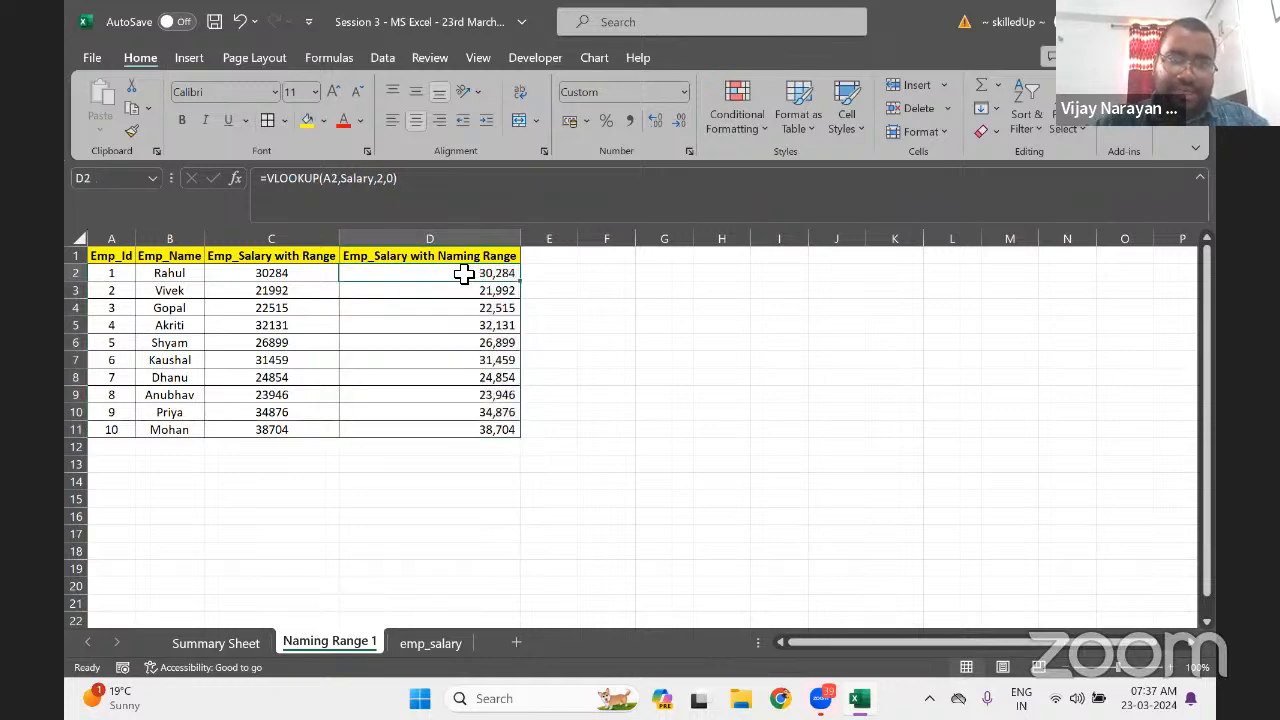
{"action": "left_click", "coordinate": [408, 648]}
{"action": "left_click_drag", "start_coordinate": [118, 279], "coordinate": [206, 429]}
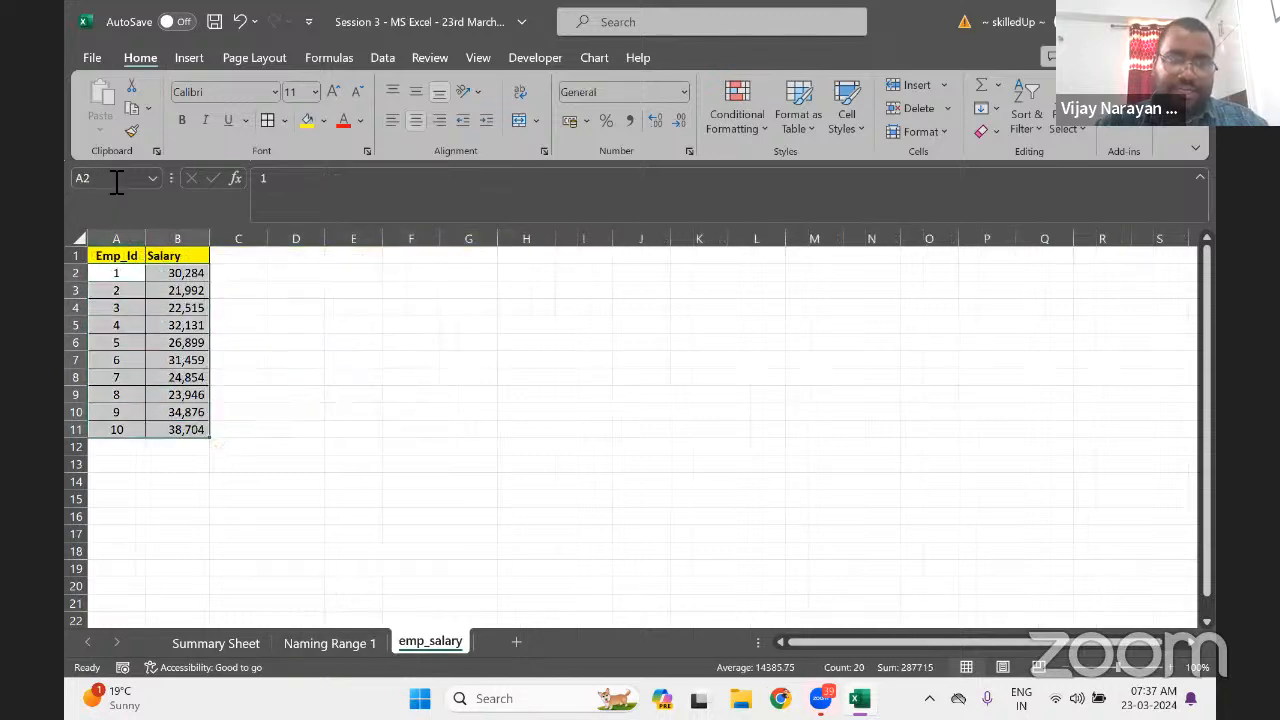
{"action": "left_click", "coordinate": [116, 255]}
{"action": "left_click_drag", "start_coordinate": [116, 253], "coordinate": [204, 430]}
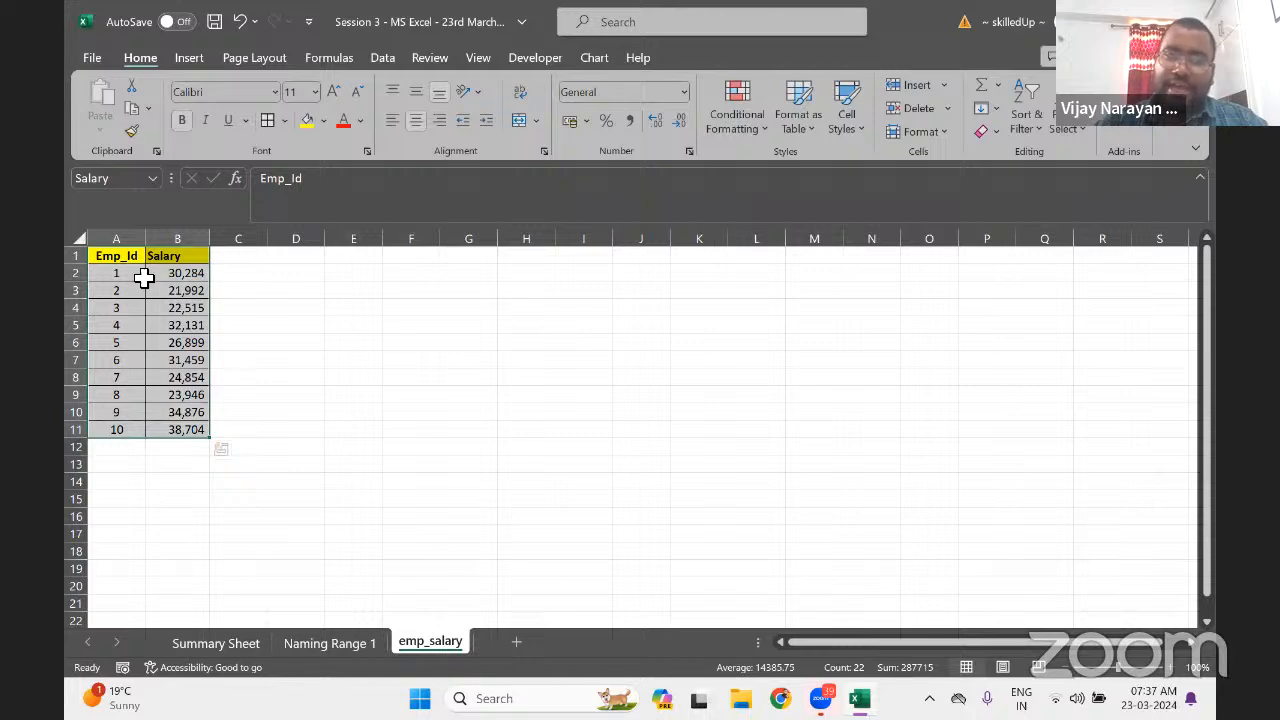
{"action": "left_click_drag", "start_coordinate": [106, 257], "coordinate": [167, 432]}
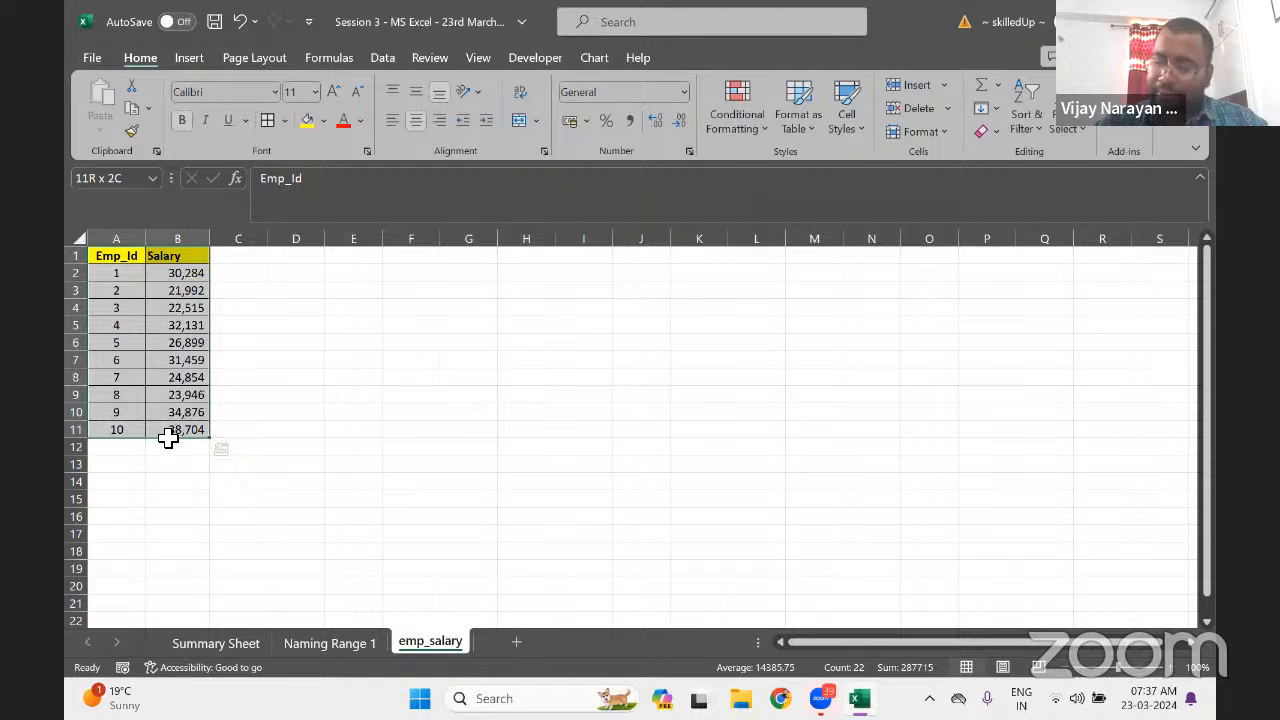
{"action": "left_click_drag", "start_coordinate": [168, 437], "coordinate": [168, 437]}
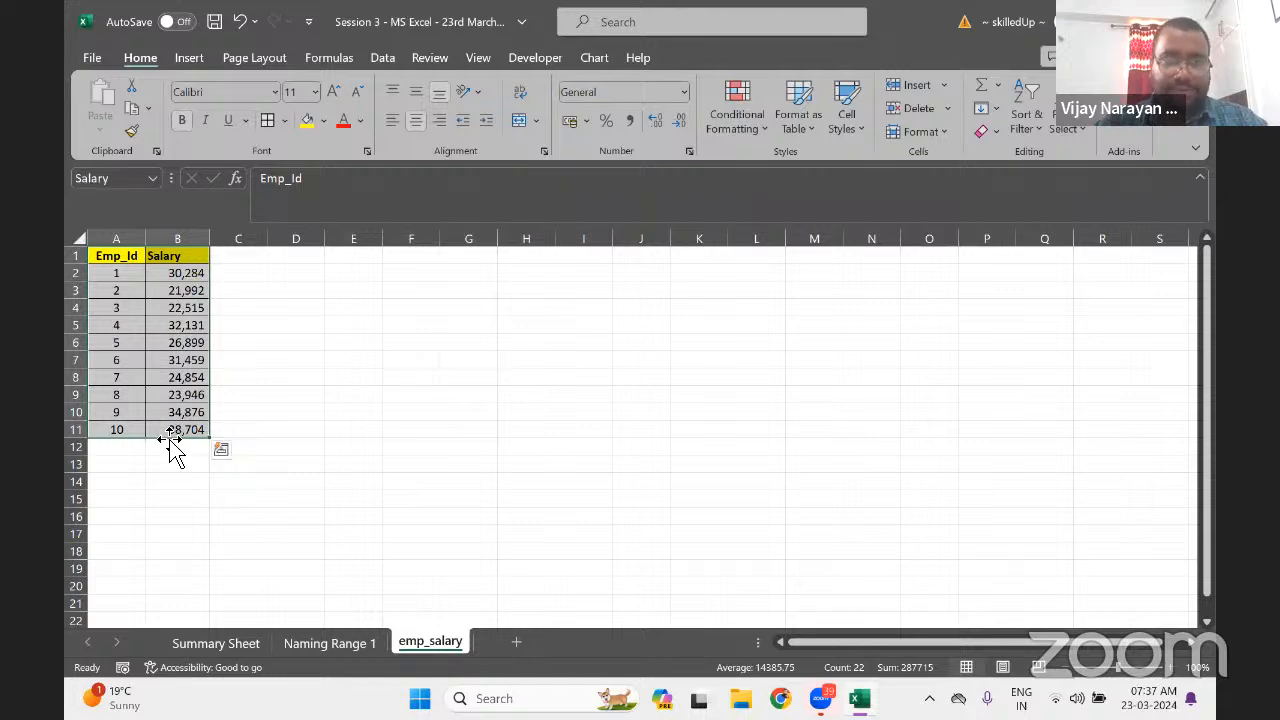
{"action": "key", "text": "ctrl+Page_Up"}
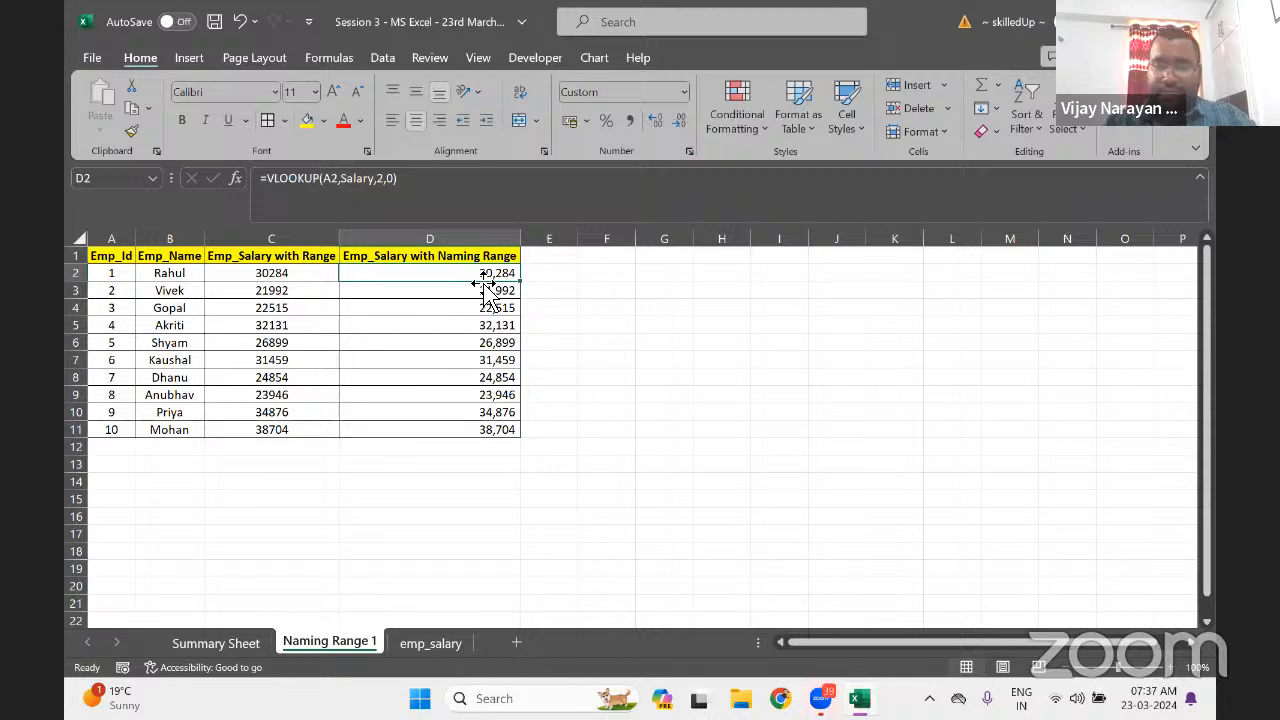
Add a new worksheet and name it 'Naming Range 2'
{"action": "left_click", "coordinate": [517, 642]}
{"action": "double_click", "coordinate": [418, 643]}
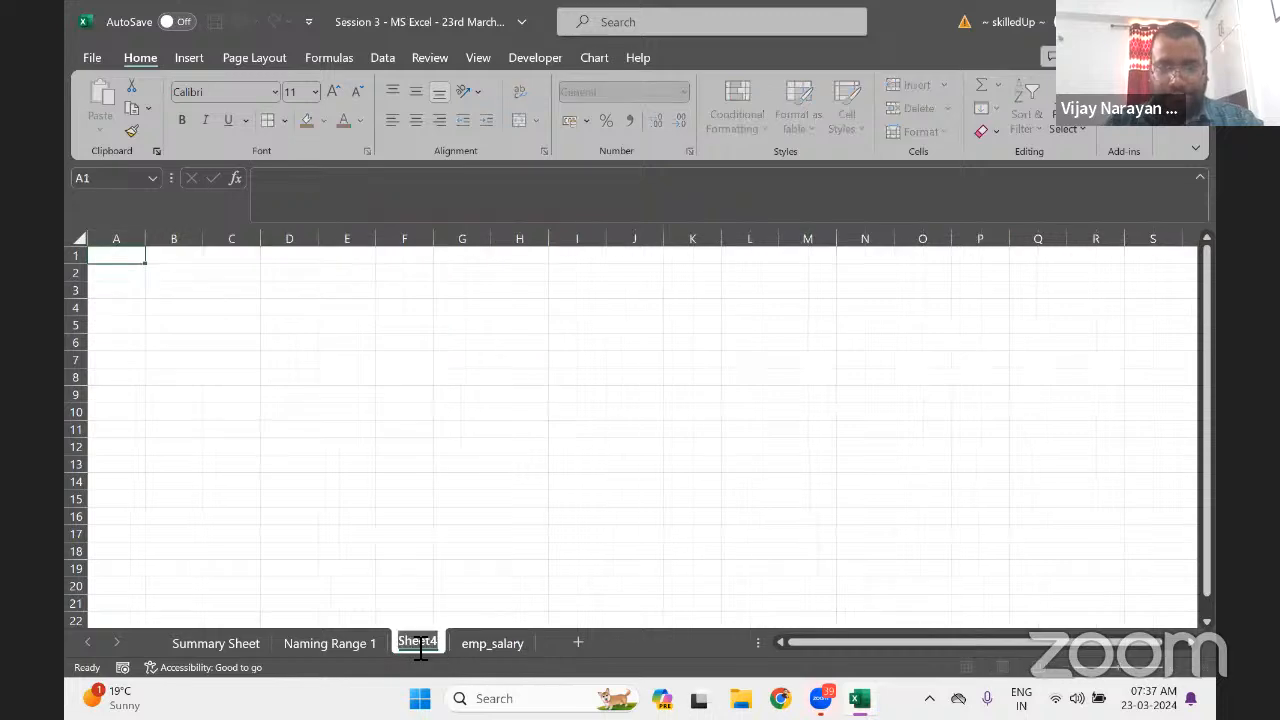
{"action": "type", "text": "Naming"}
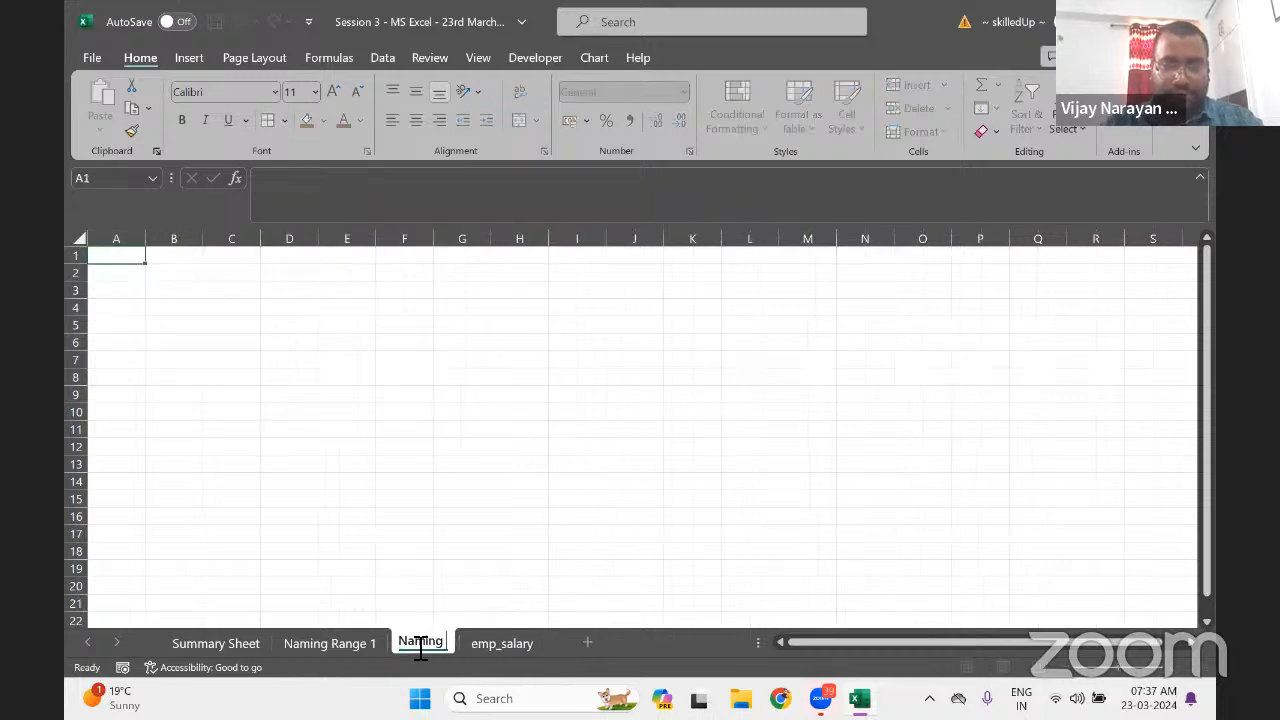
{"action": "type", "text": " Range 2"}
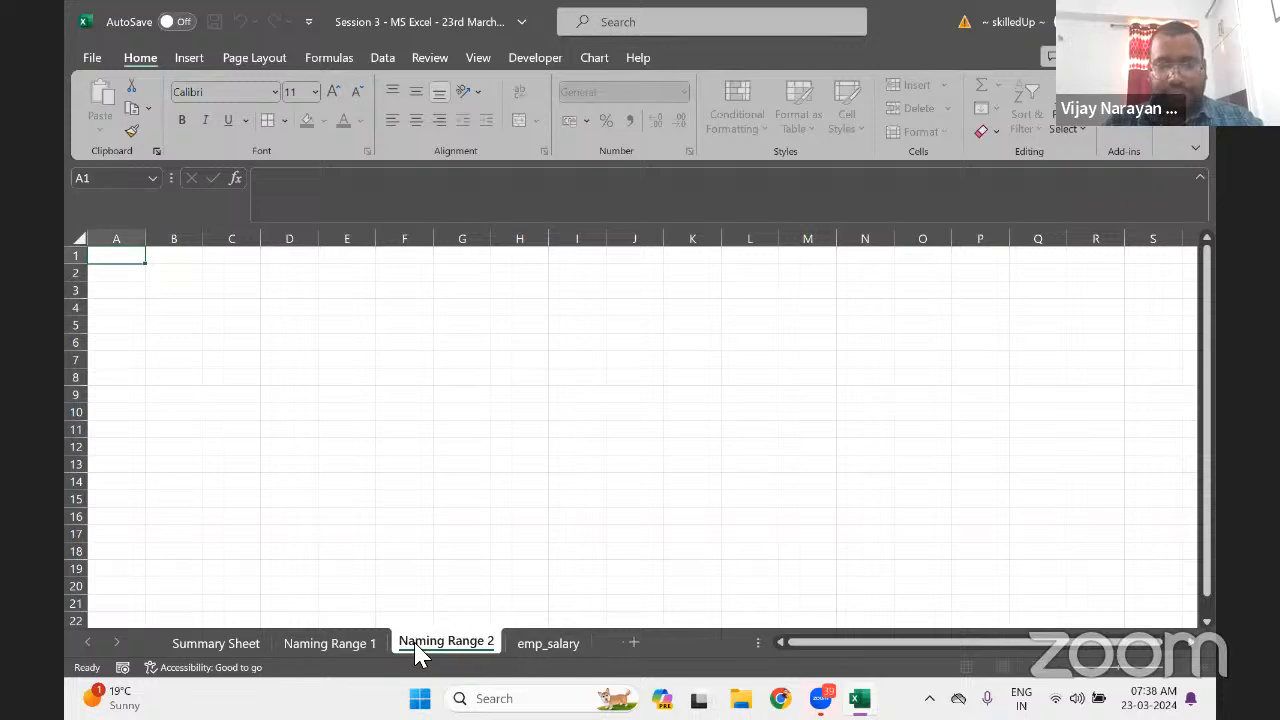
{"action": "key", "text": "Return"}
Enter the city headers Delhi, Lucknow and Mumbai in C3:E3
{"action": "left_click", "coordinate": [300, 308]}
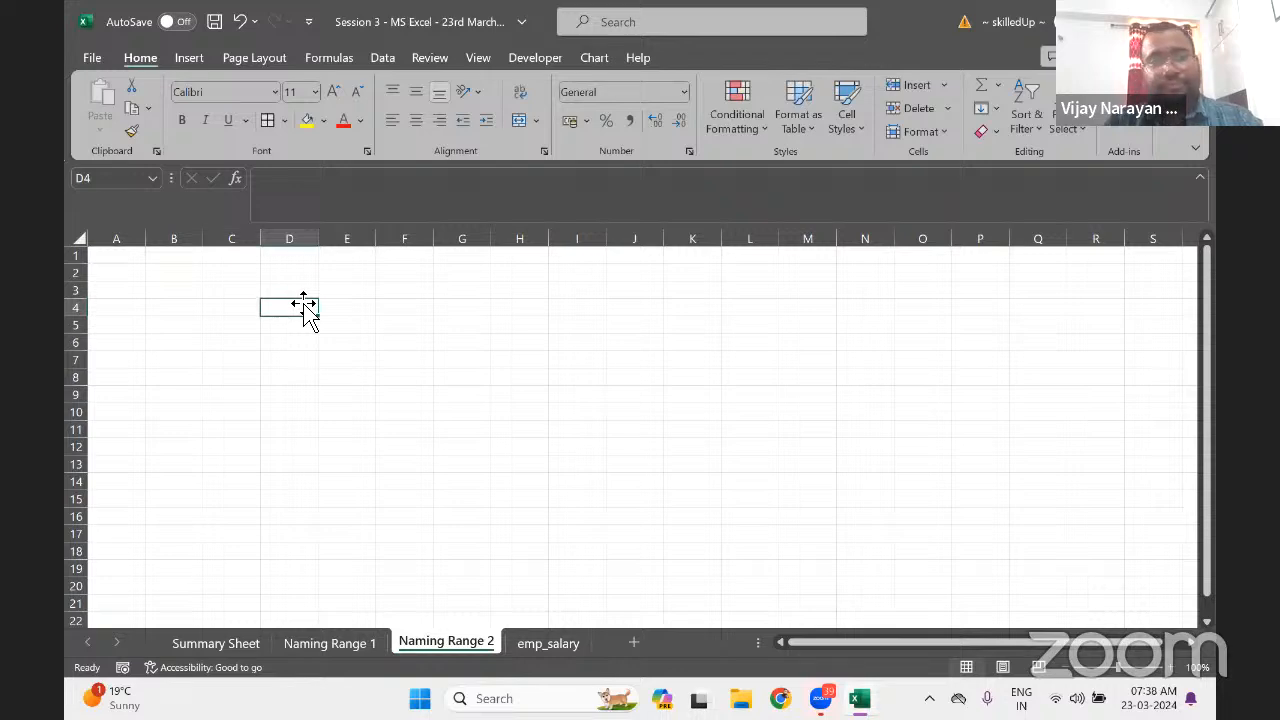
{"action": "key", "text": "Up"}
{"action": "key", "text": "Left"}
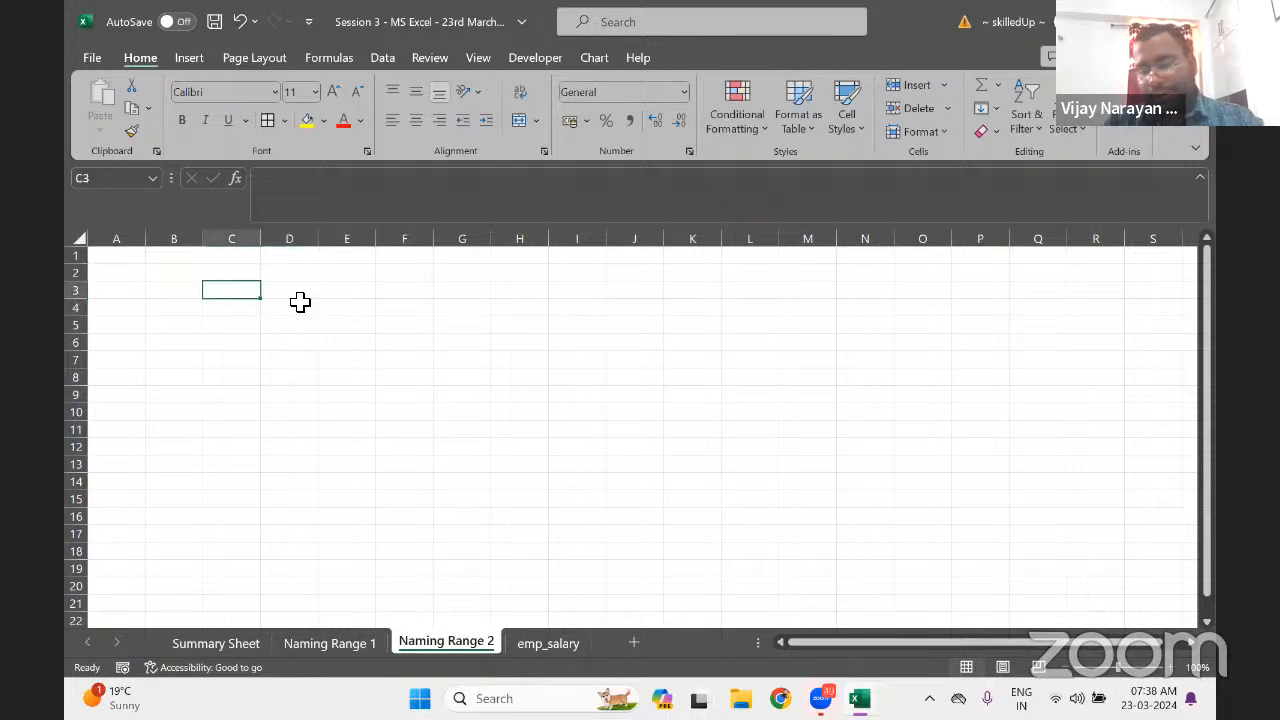
{"action": "type", "text": "Delhi"}
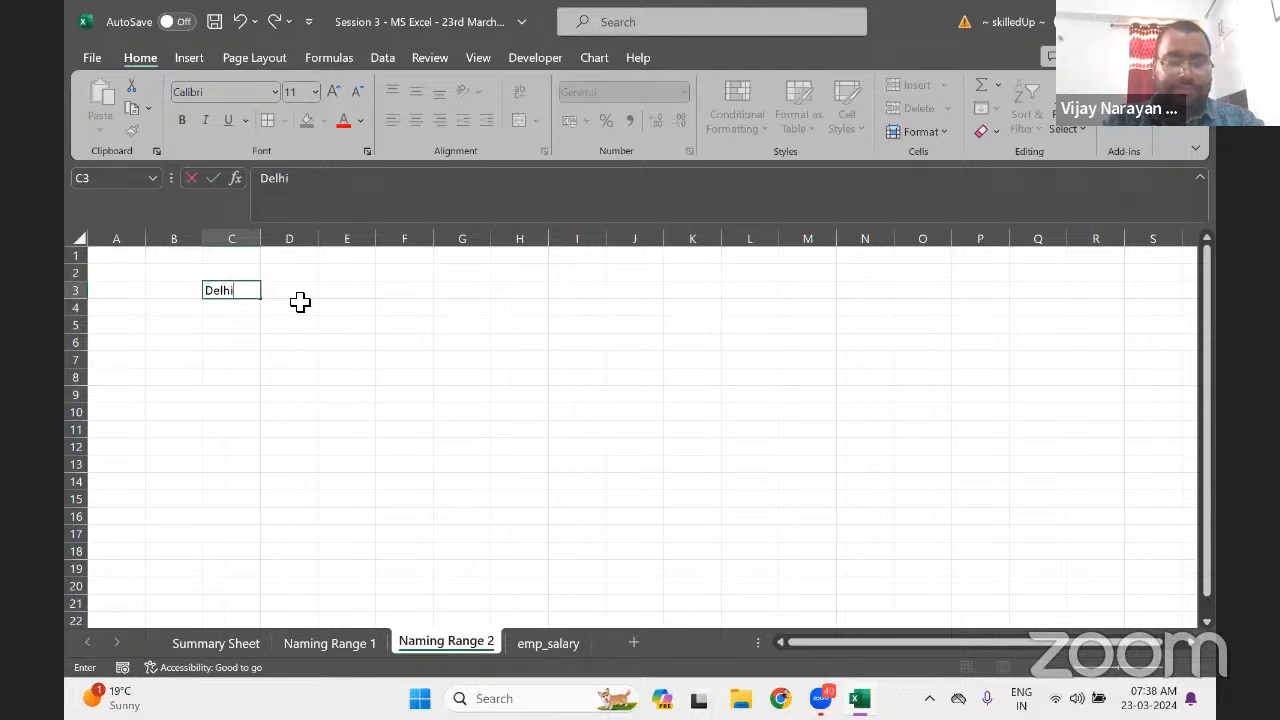
{"action": "key", "text": "Tab"}
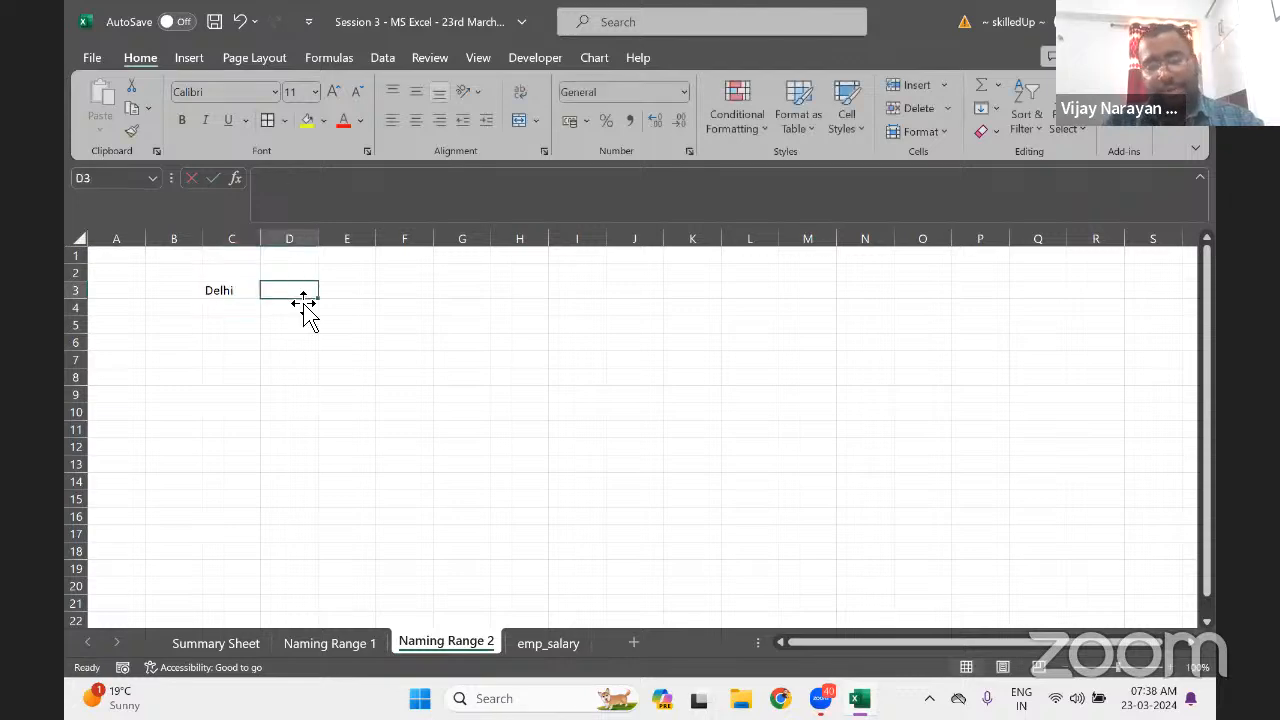
{"action": "type", "text": "Lucknow"}
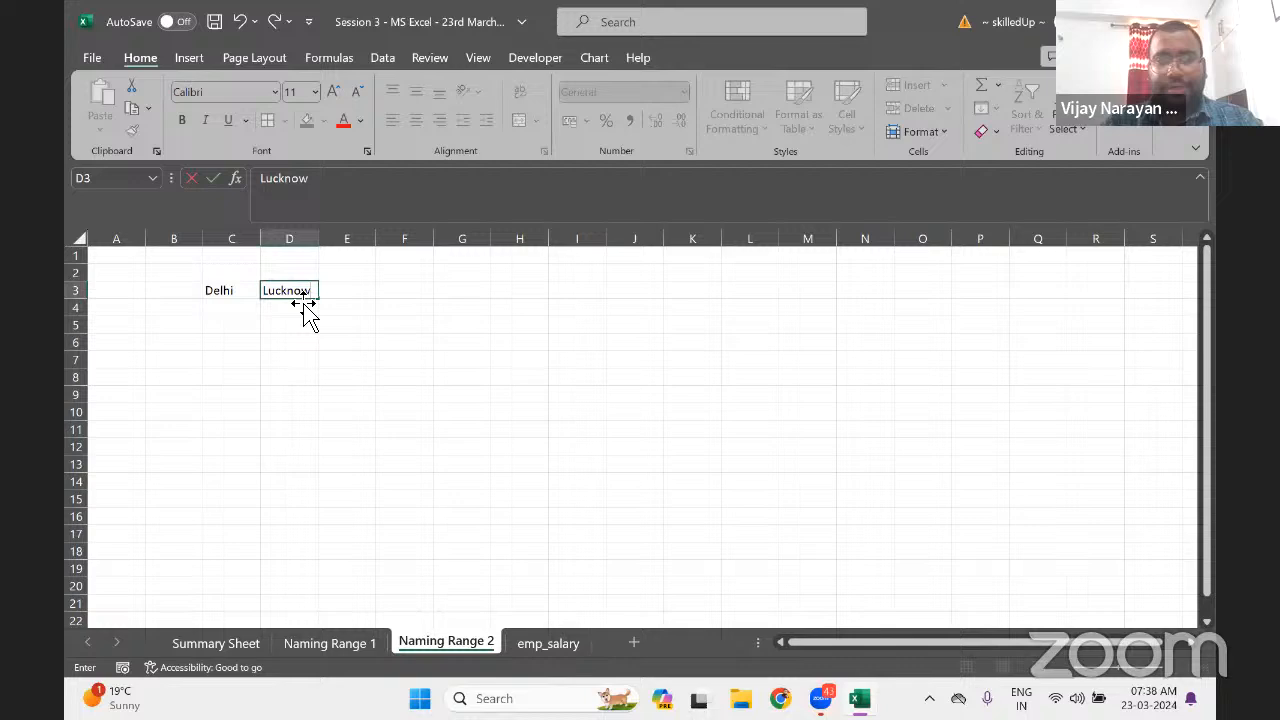
{"action": "key", "text": "Tab"}
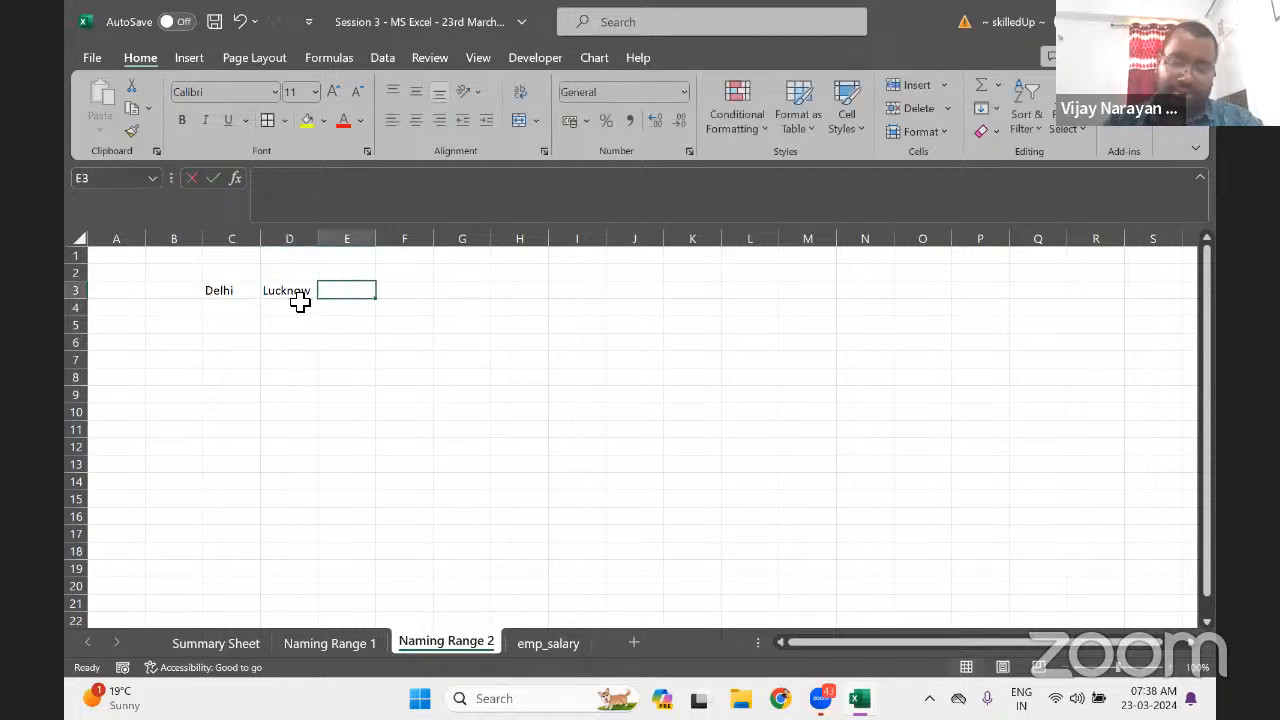
{"action": "type", "text": "Mumbai"}
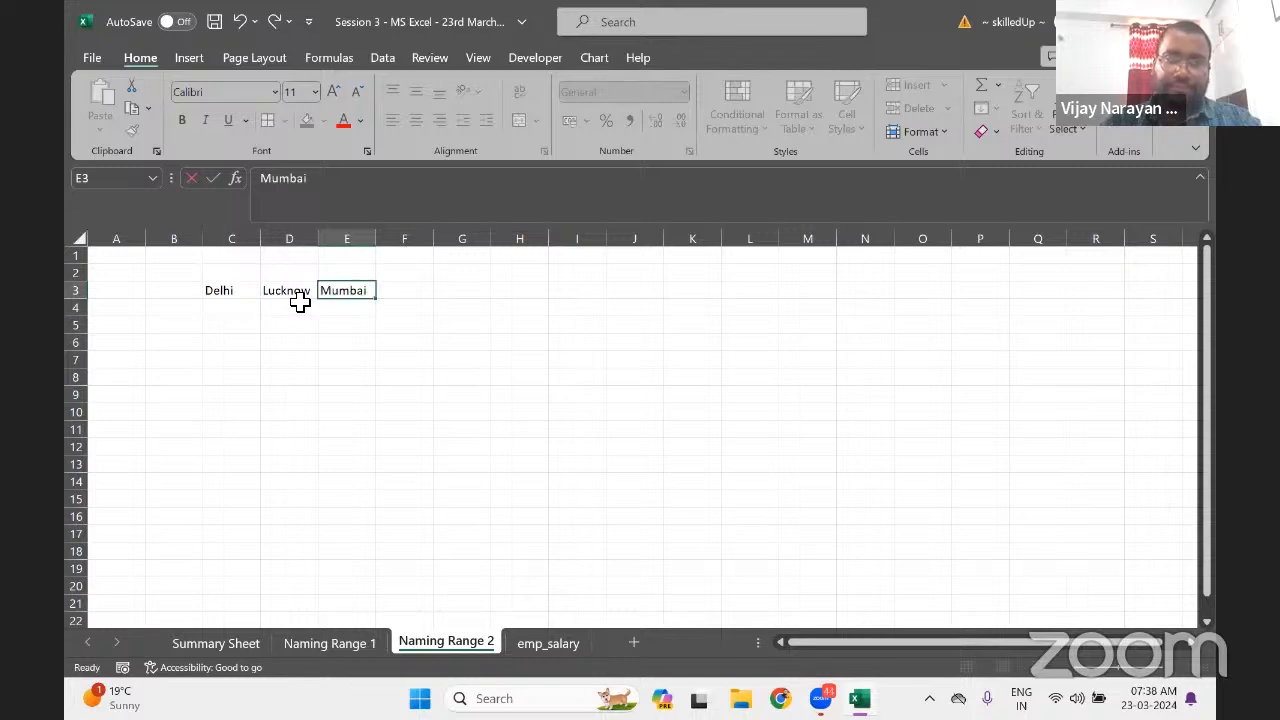
{"action": "key", "text": "Tab"}
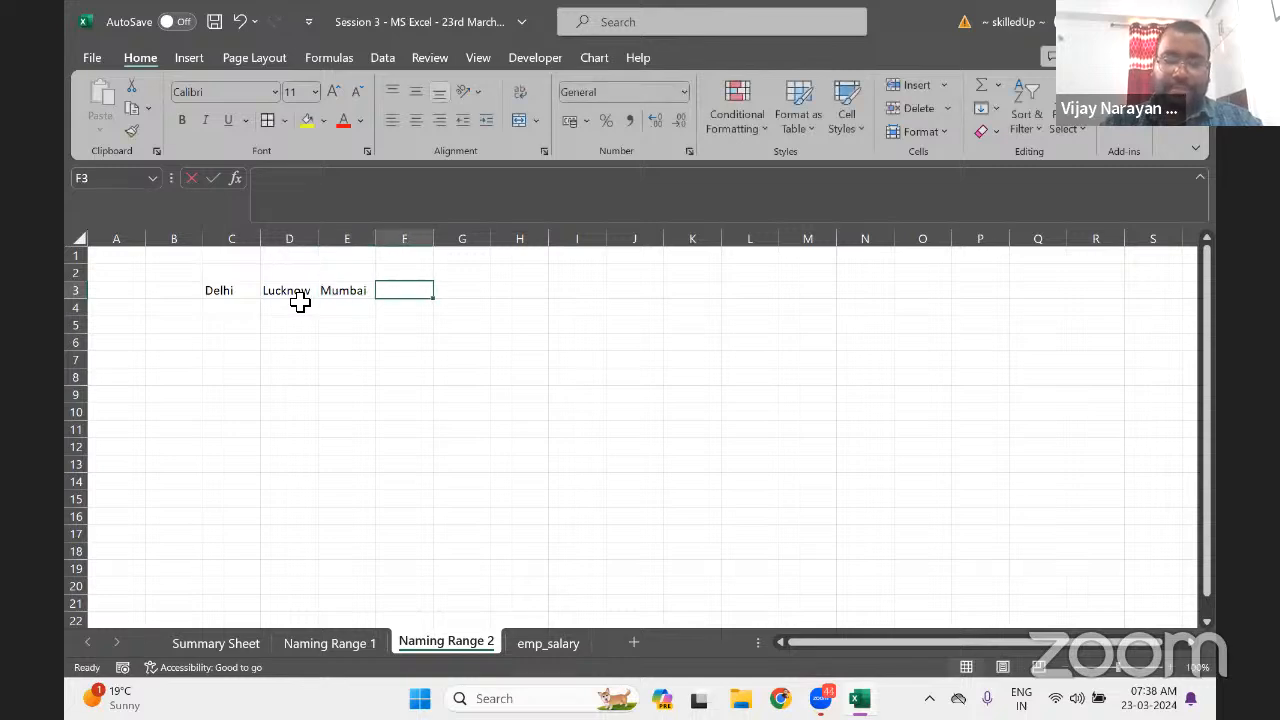
Replace the mistyped entry in F3 with Kanpur
{"action": "type", "text": "P"}
{"action": "key", "text": "BackSpace"}
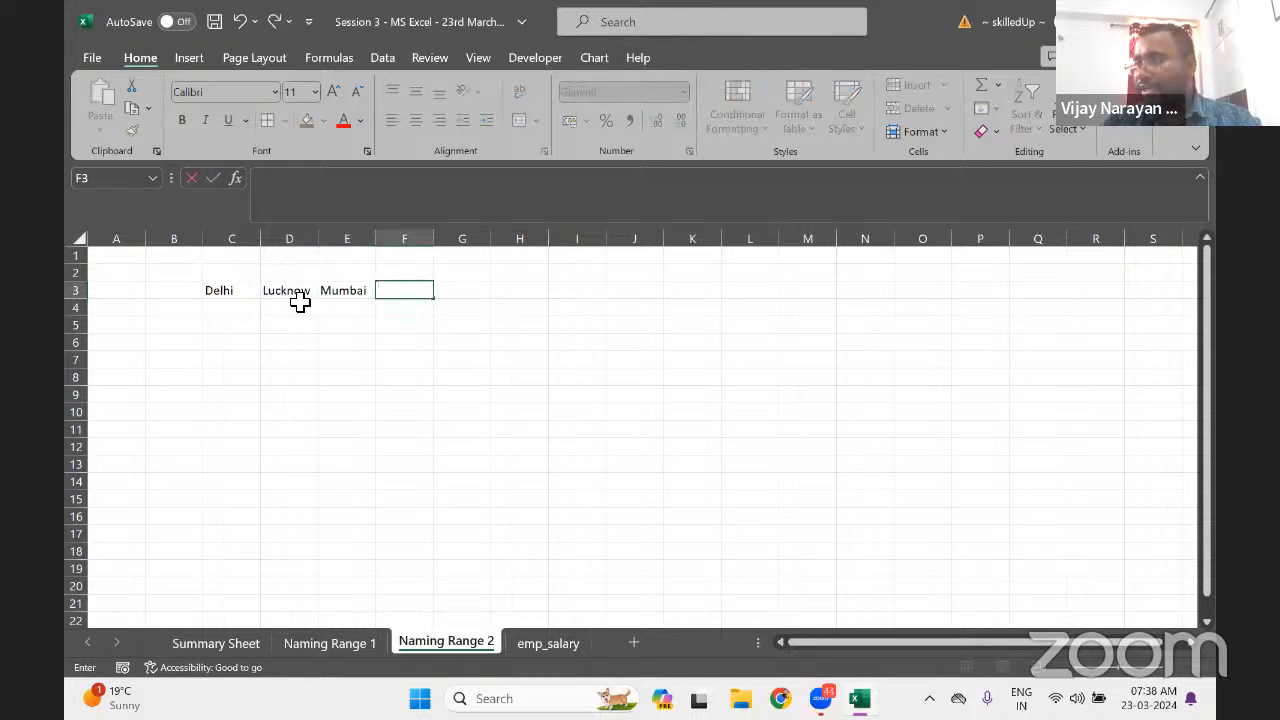
{"action": "type", "text": "B"}
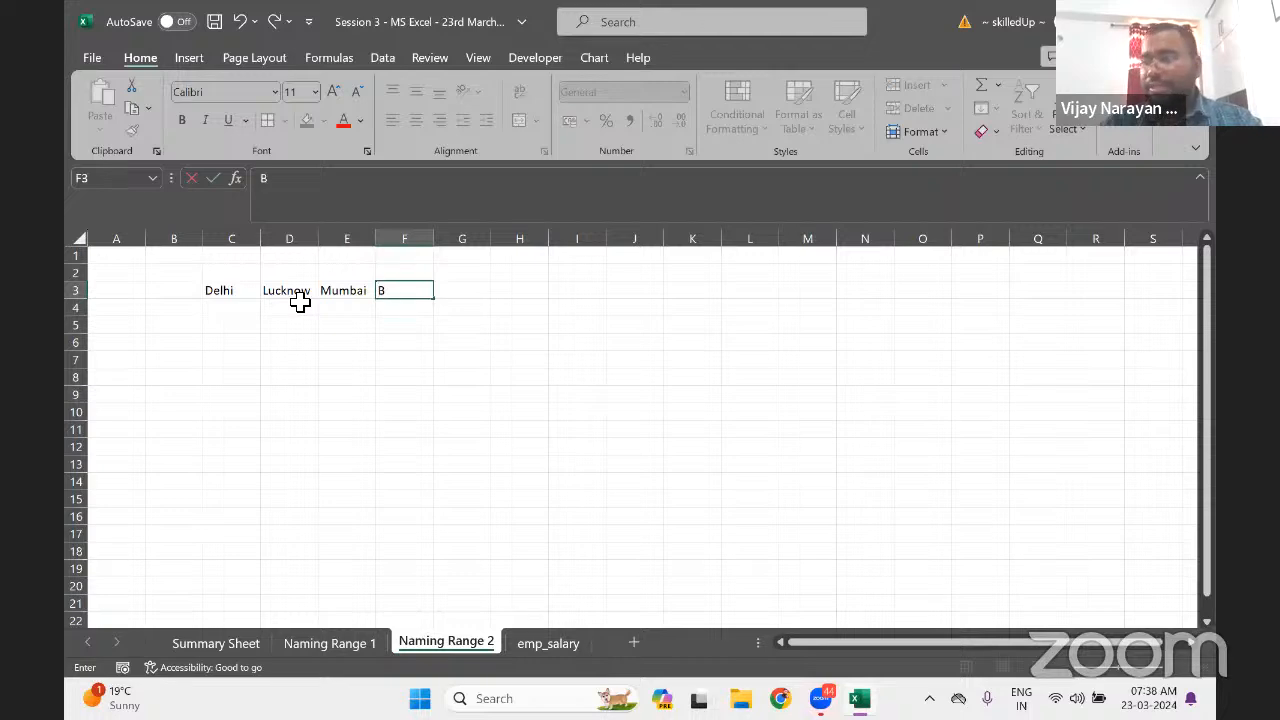
{"action": "type", "text": "alng"}
{"action": "key", "text": "BackSpace"}
{"action": "key", "text": "BackSpace"}
{"action": "key", "text": "BackSpace"}
{"action": "key", "text": "BackSpace"}
{"action": "key", "text": "BackSpace"}
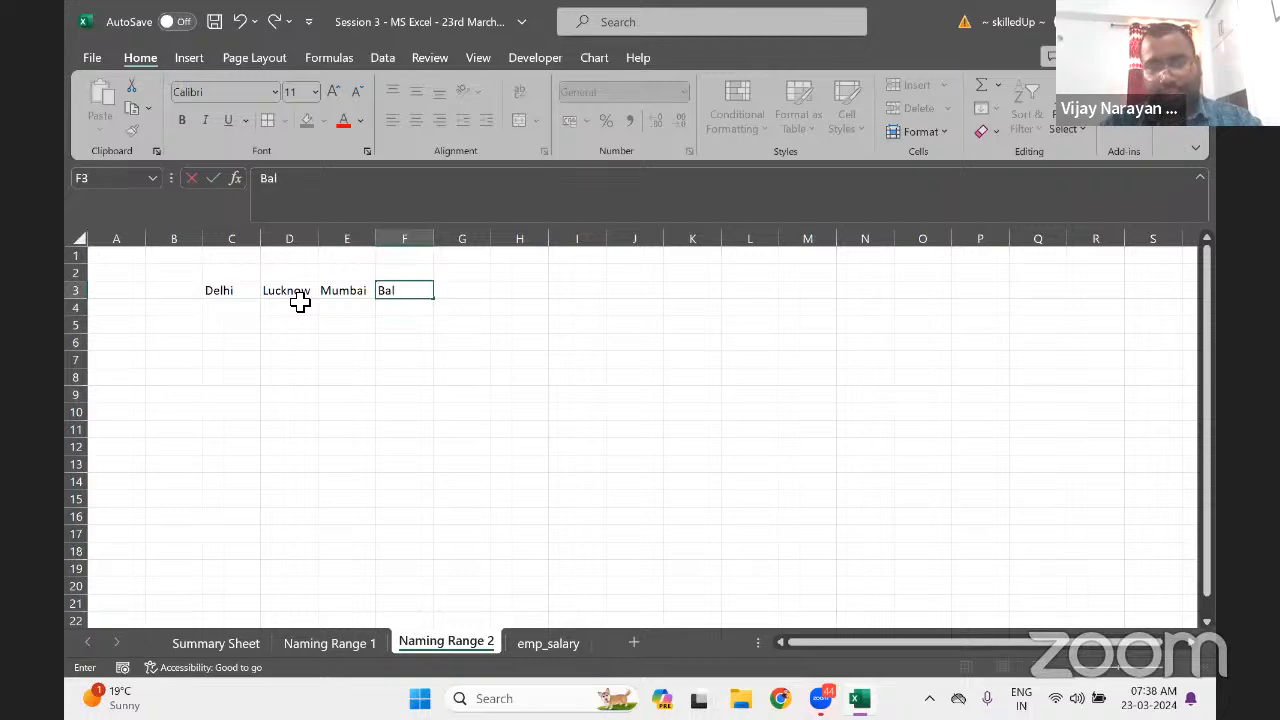
{"action": "type", "text": "Kanpur"}
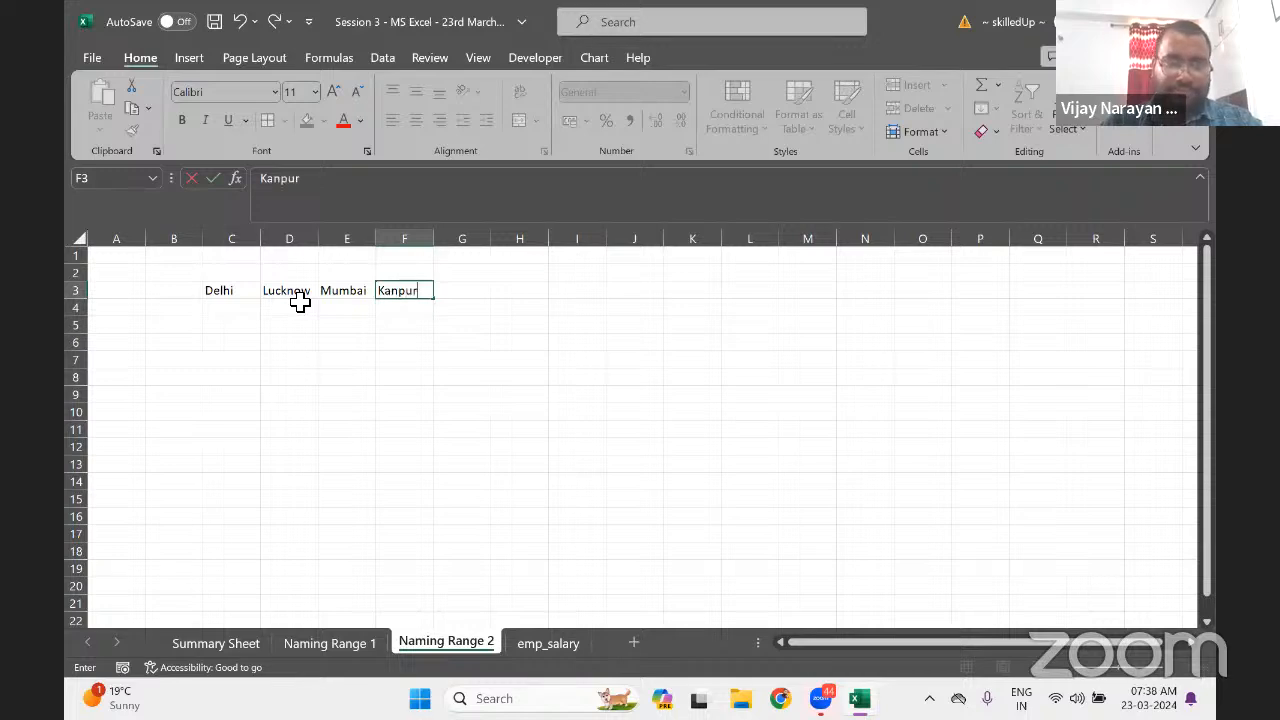
{"action": "key", "text": "Return"}
{"action": "key", "text": "Up"}
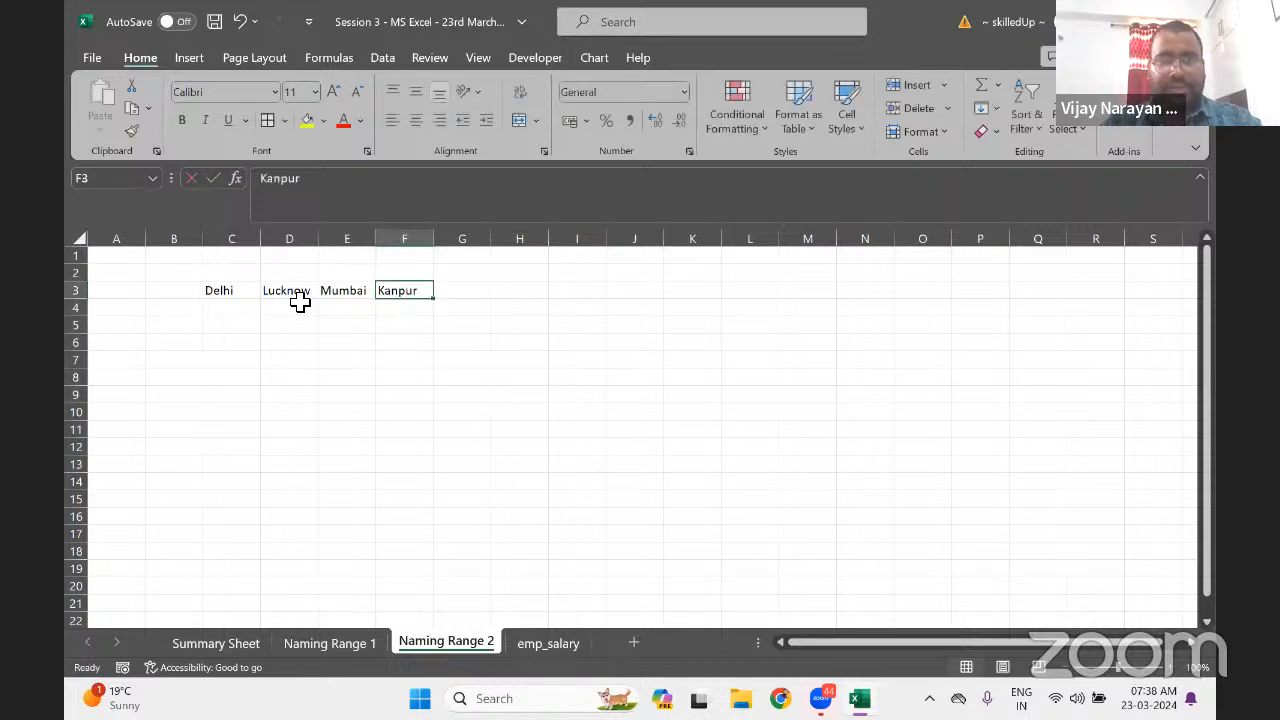
{"action": "key", "text": "Right"}
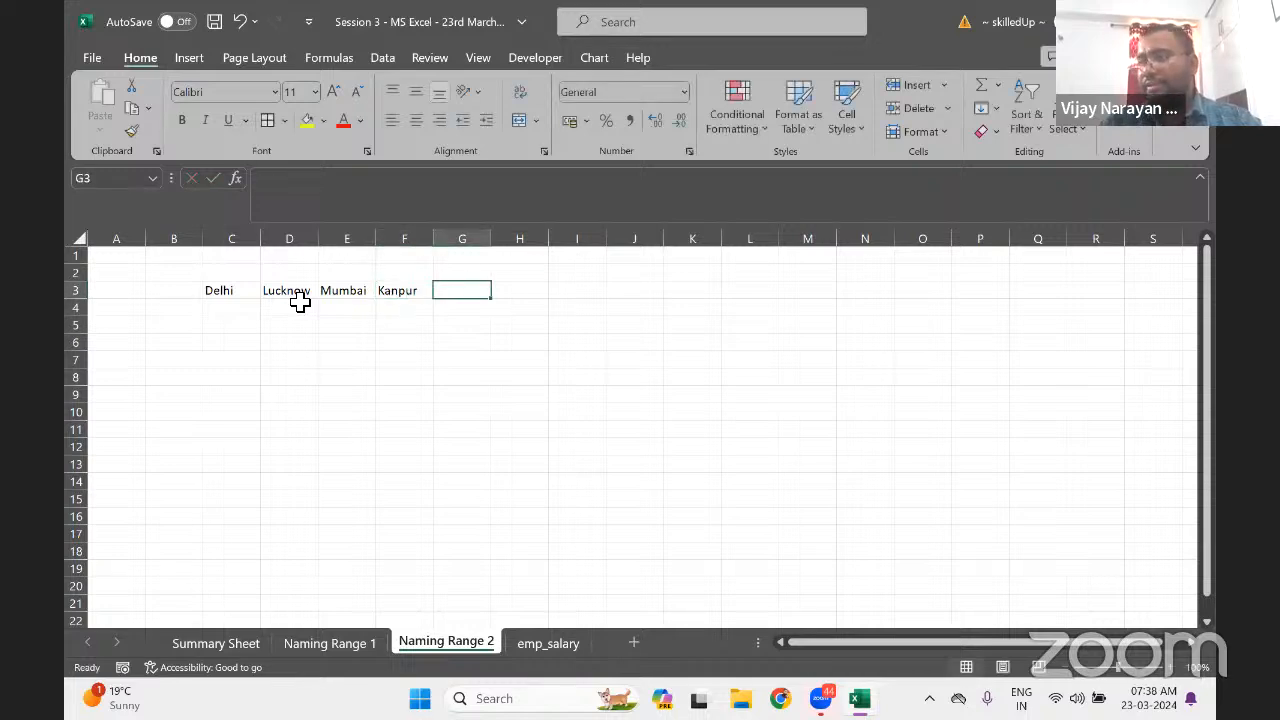
Format the C3:F3 headers Delhi to Kanpur as bold, centred, with a yellow fill
{"action": "key", "text": "Left"}
{"action": "key", "text": "ctrl+Left"}
{"action": "key", "text": "ctrl+shift+Right"}
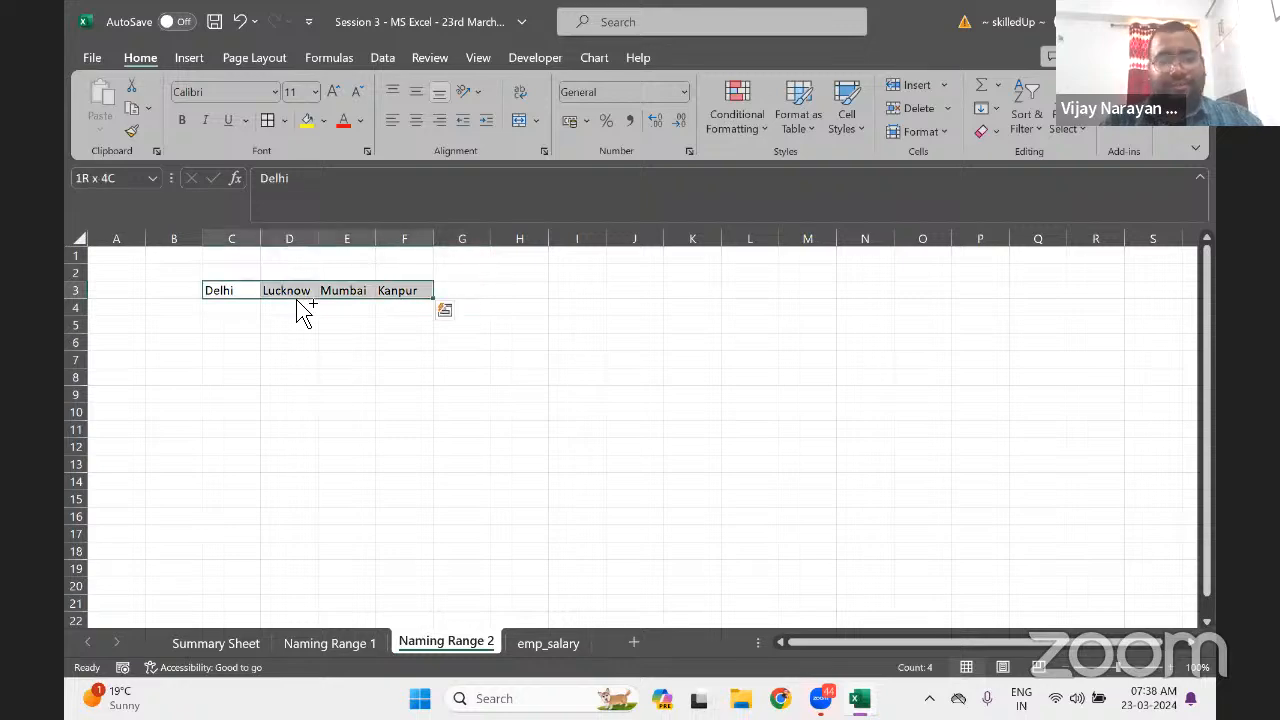
{"action": "key", "text": "ctrl+b"}
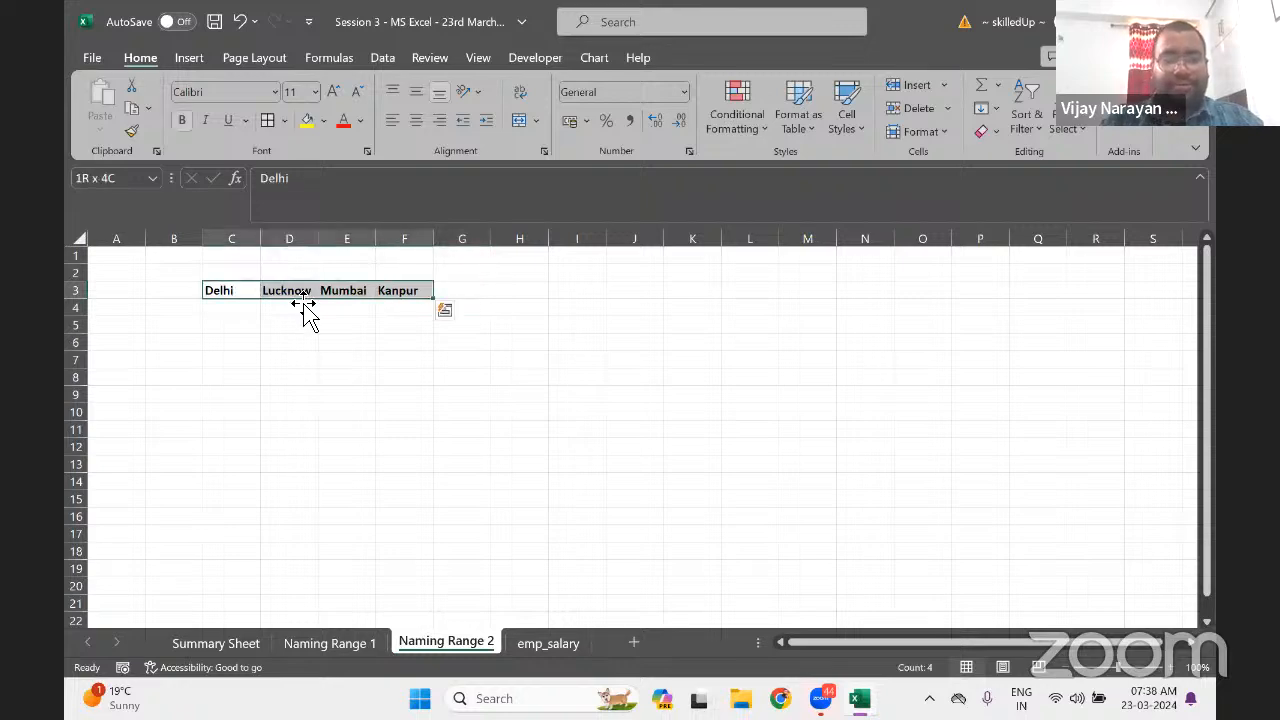
{"action": "left_click", "coordinate": [417, 122]}
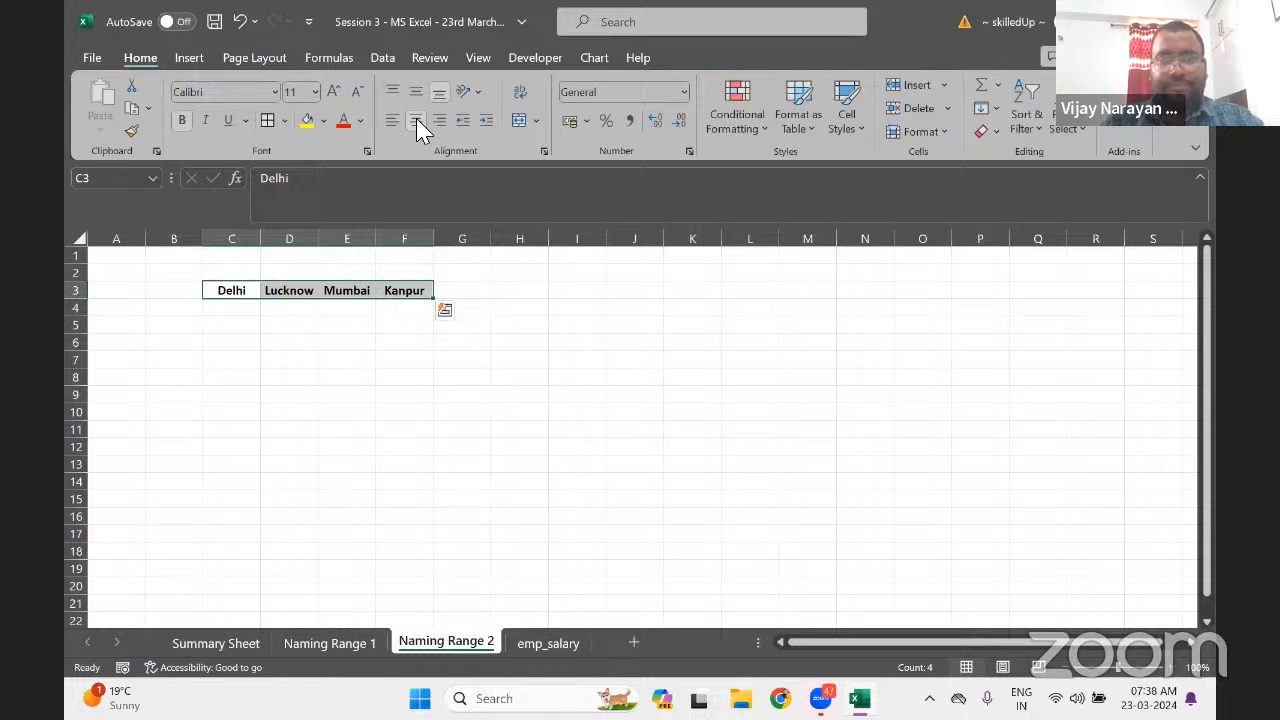
{"action": "left_click", "coordinate": [307, 121]}
{"action": "key", "text": "Down"}
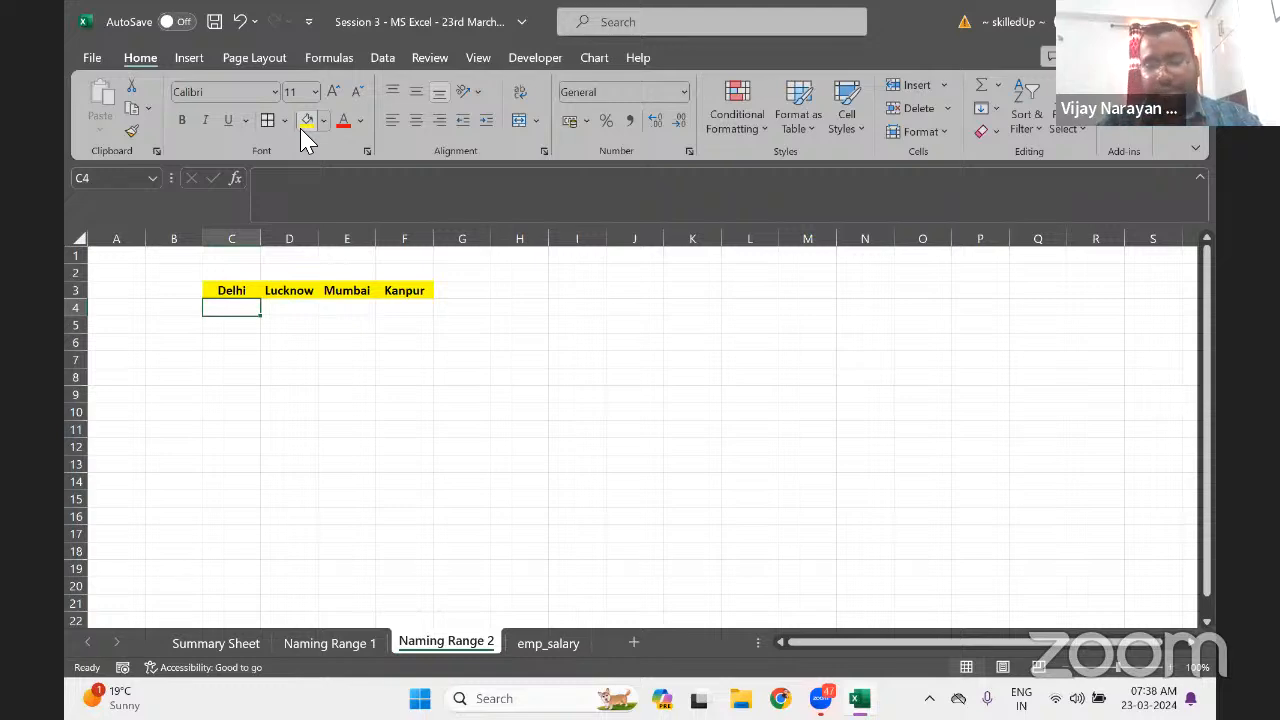
Enter East Delhi, Nehru Place, South Delhi and West Delhi in C4:C7
{"action": "type", "text": "East"}
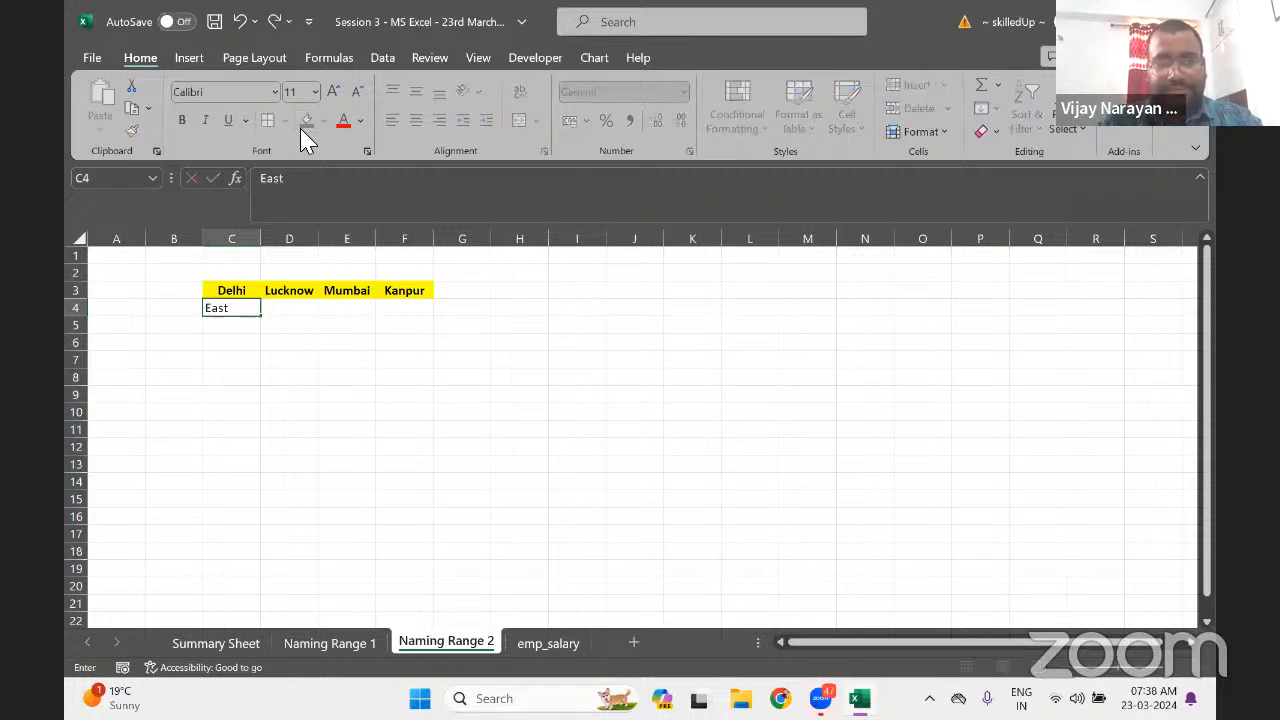
{"action": "type", "text": " Delhi"}
{"action": "key", "text": "Return"}
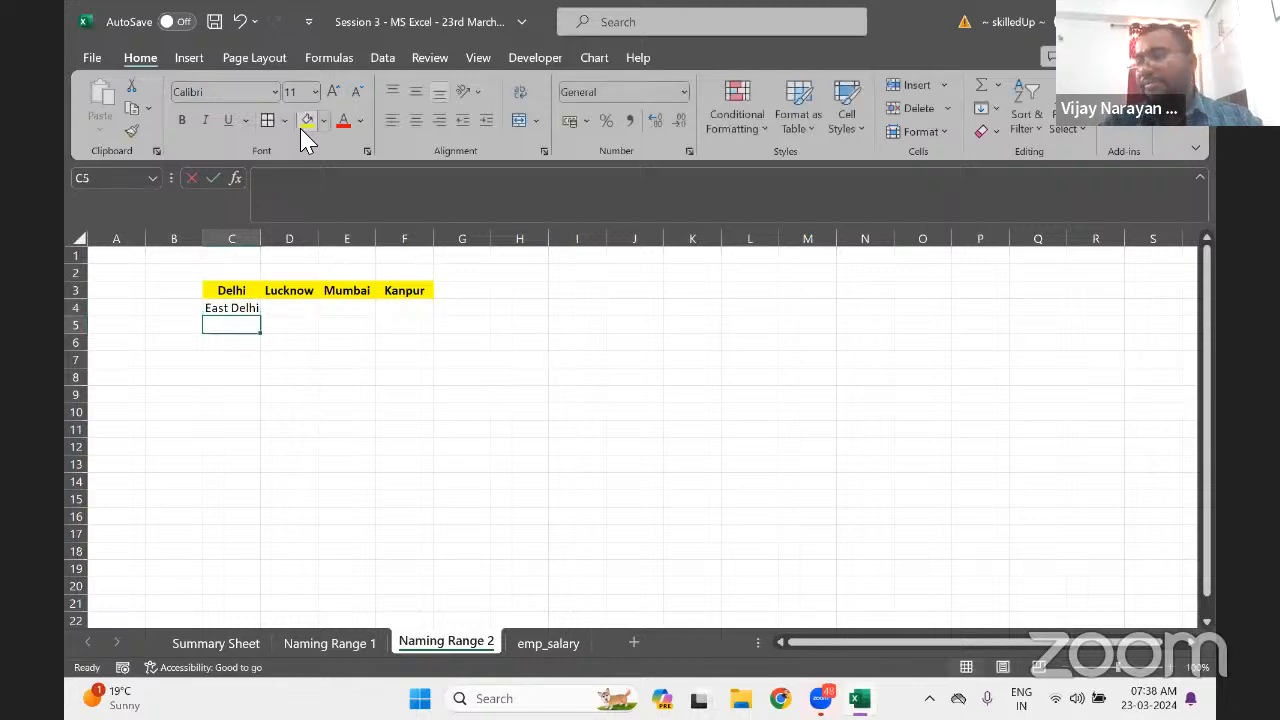
{"action": "type", "text": "Neru"}
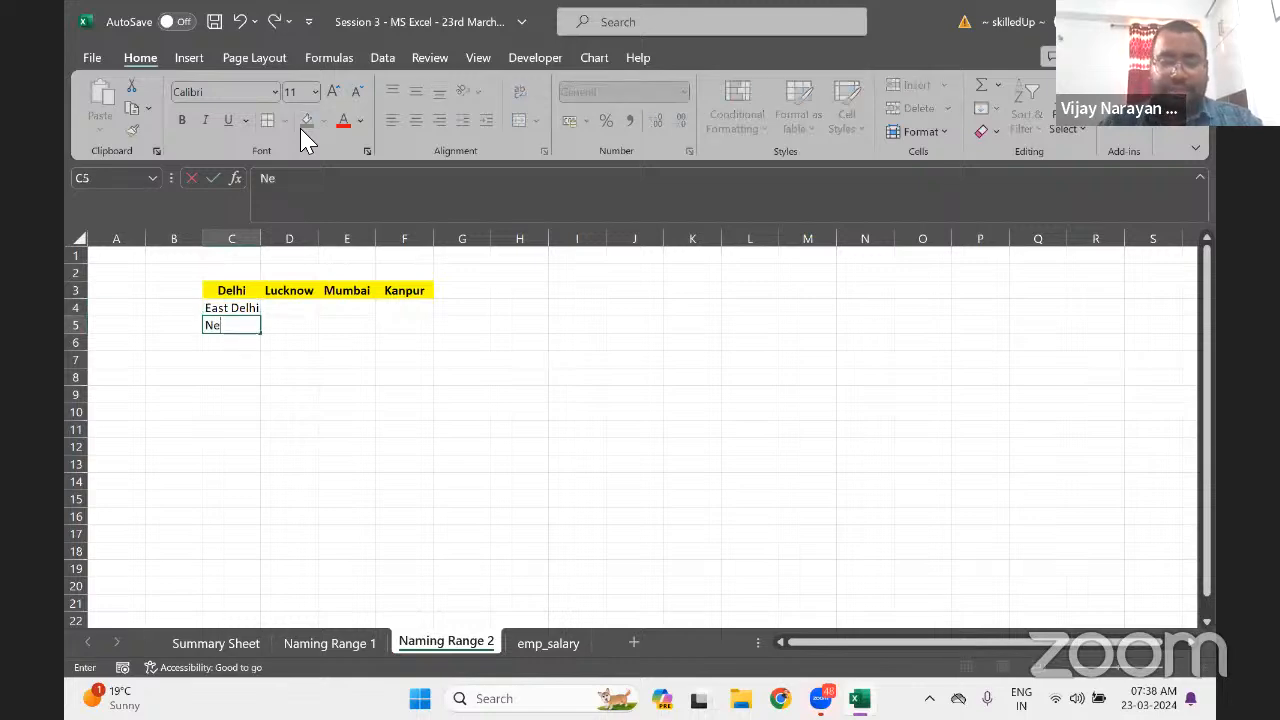
{"action": "key", "text": "BackSpace"}
{"action": "key", "text": "BackSpace"}
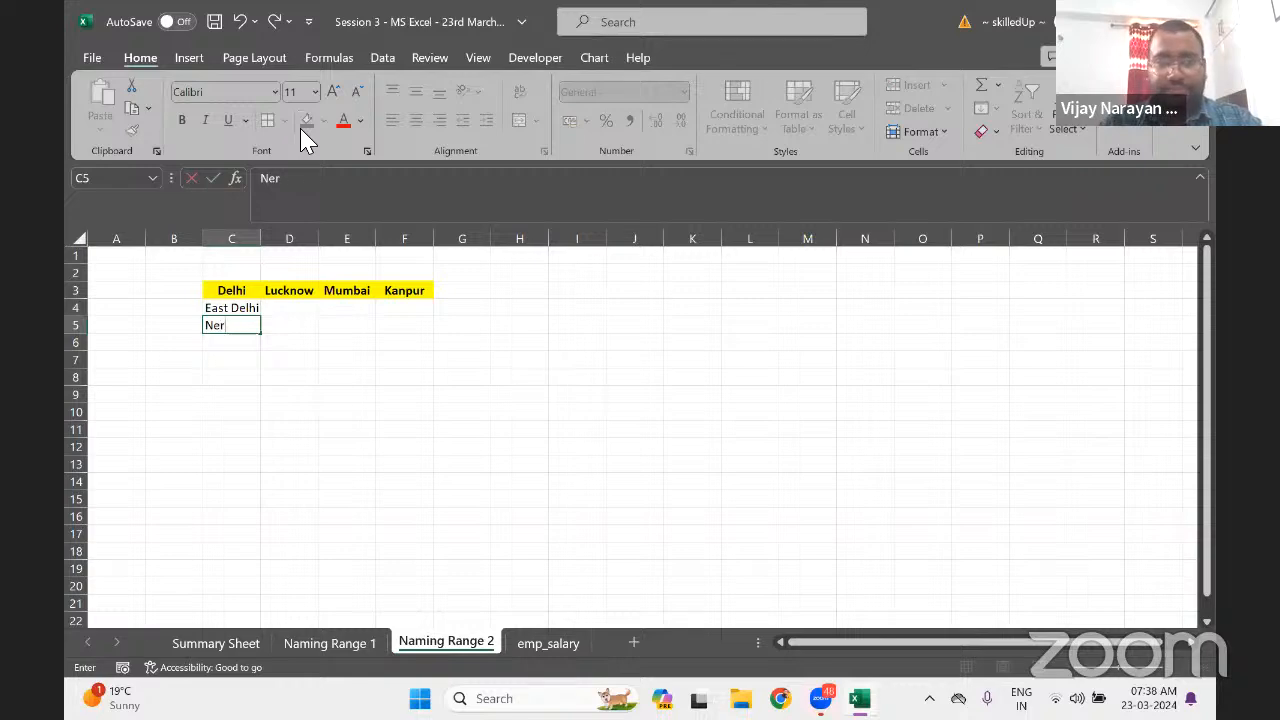
{"action": "type", "text": "hru"}
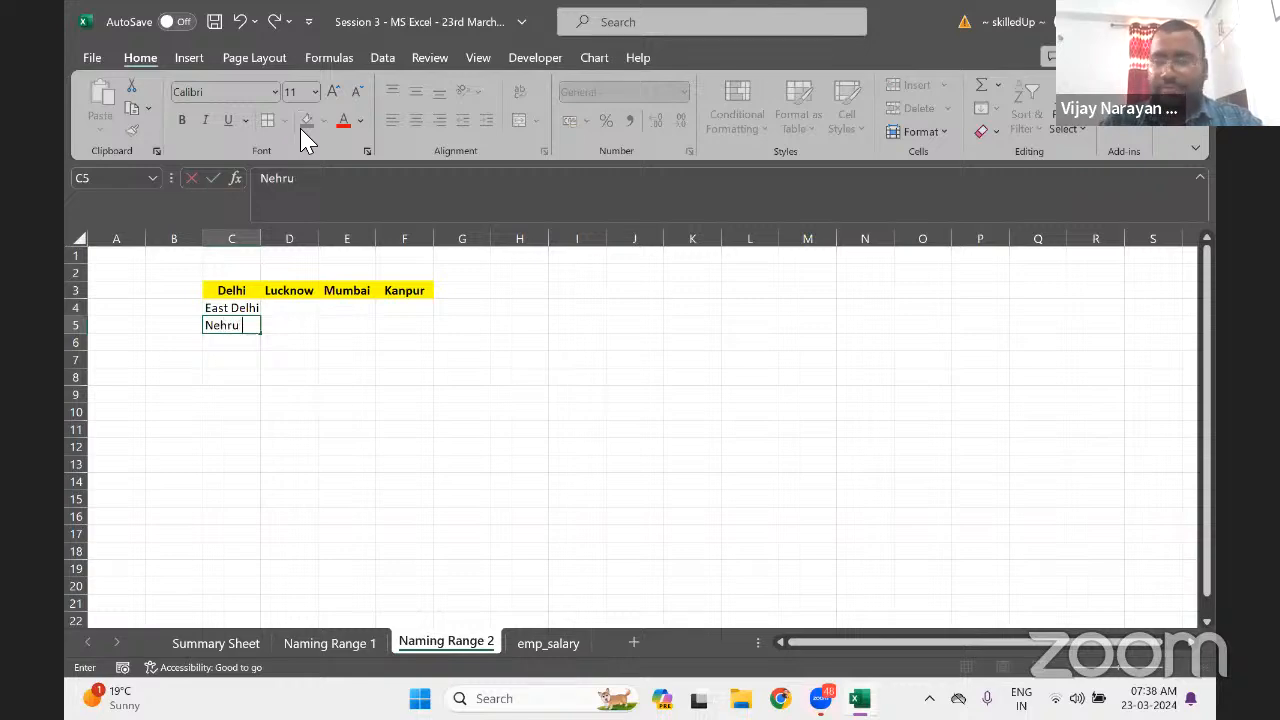
{"action": "type", "text": " Place"}
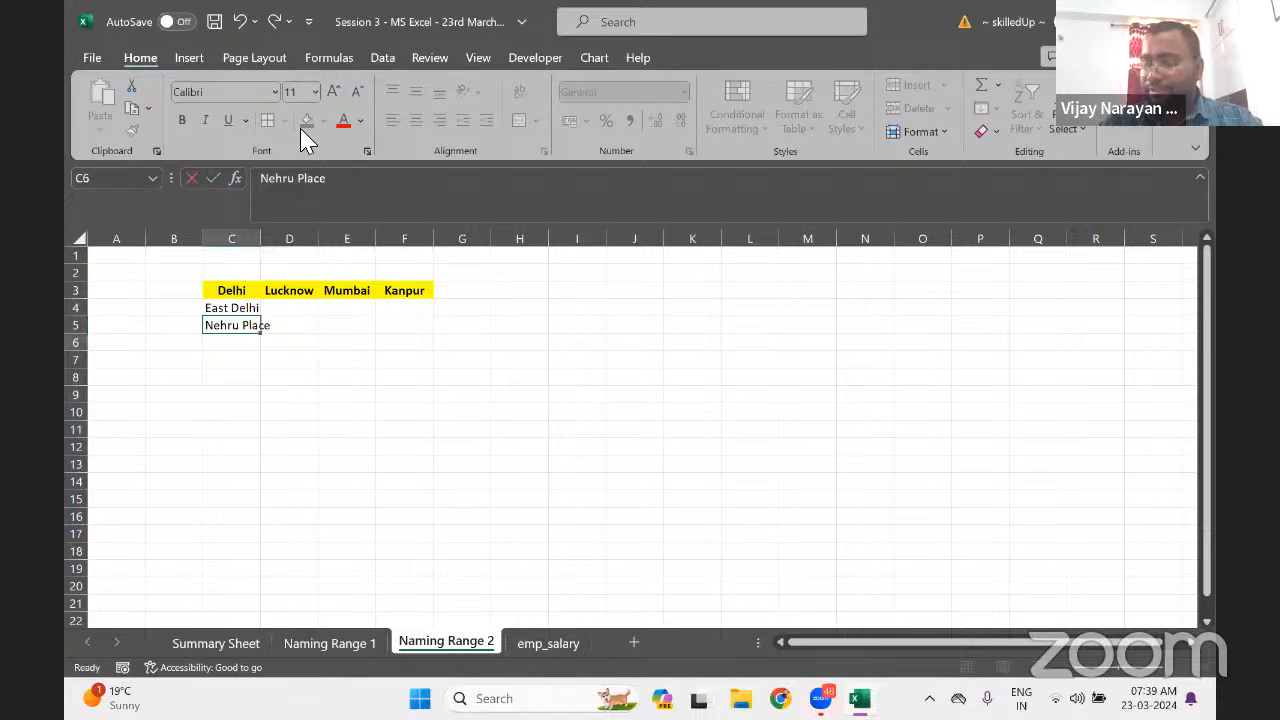
{"action": "key", "text": "Return"}
{"action": "type", "text": "S"}
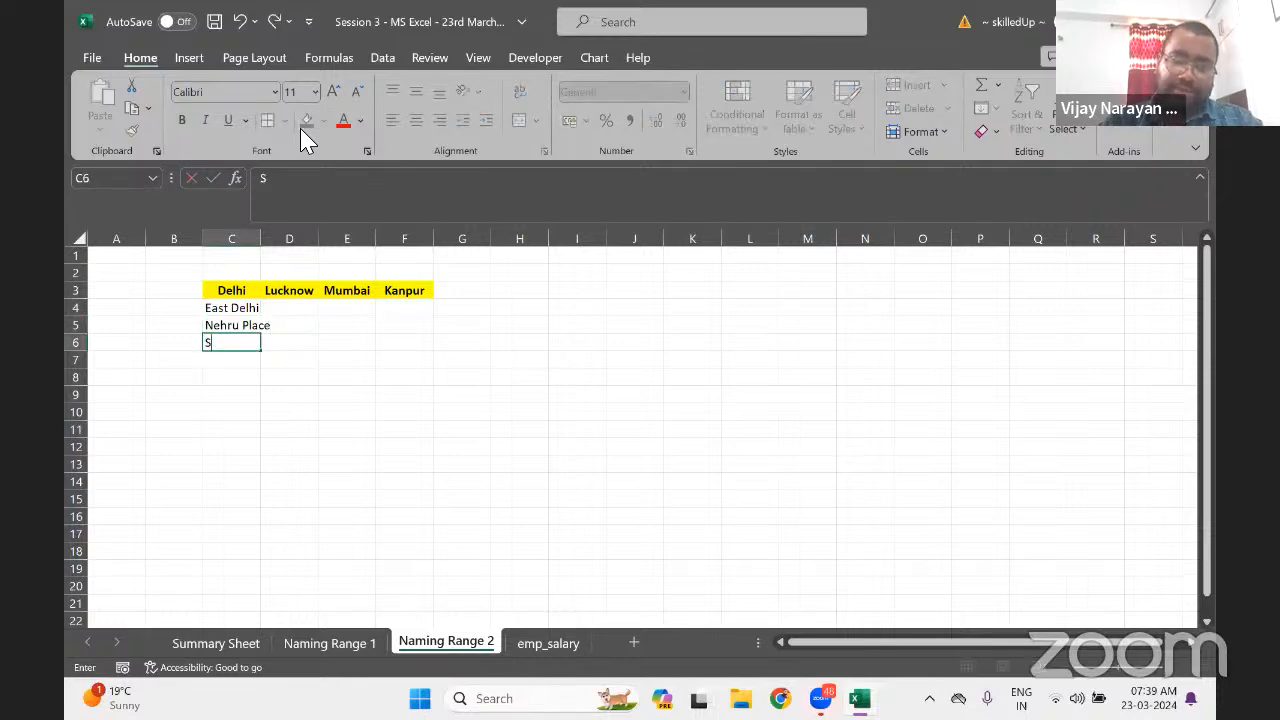
{"action": "type", "text": "outh Delhi"}
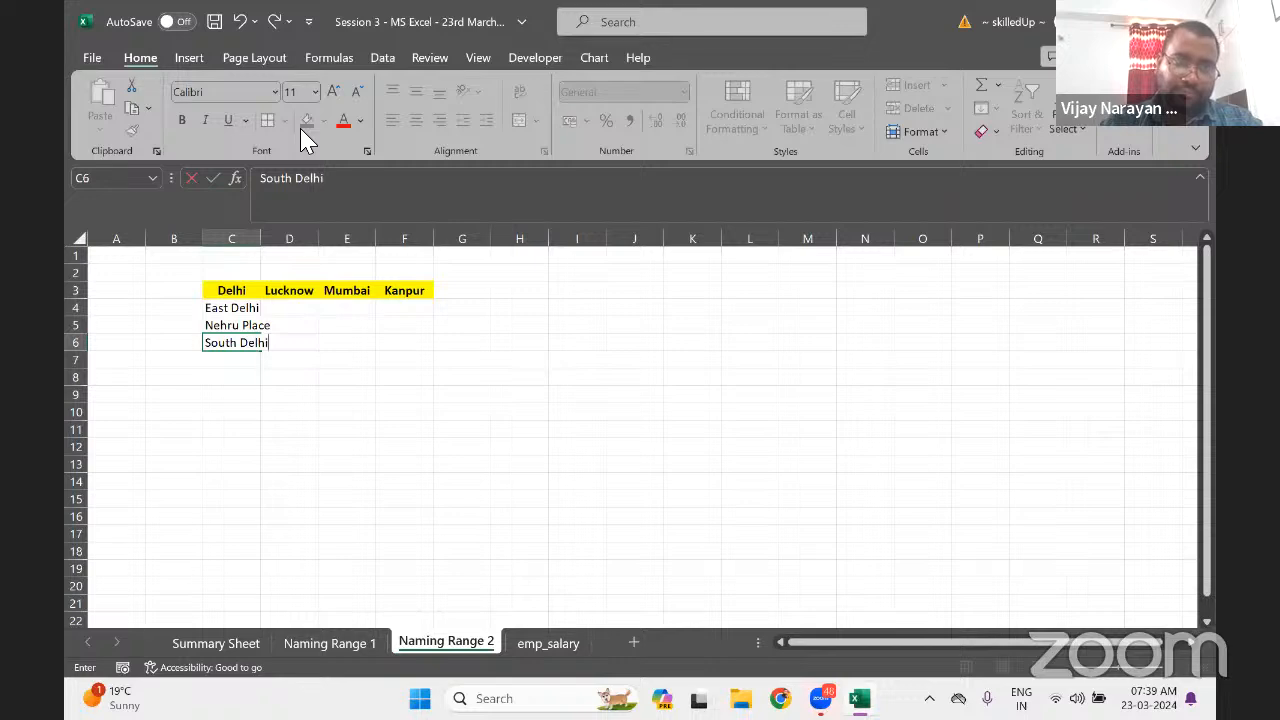
{"action": "key", "text": "Return"}
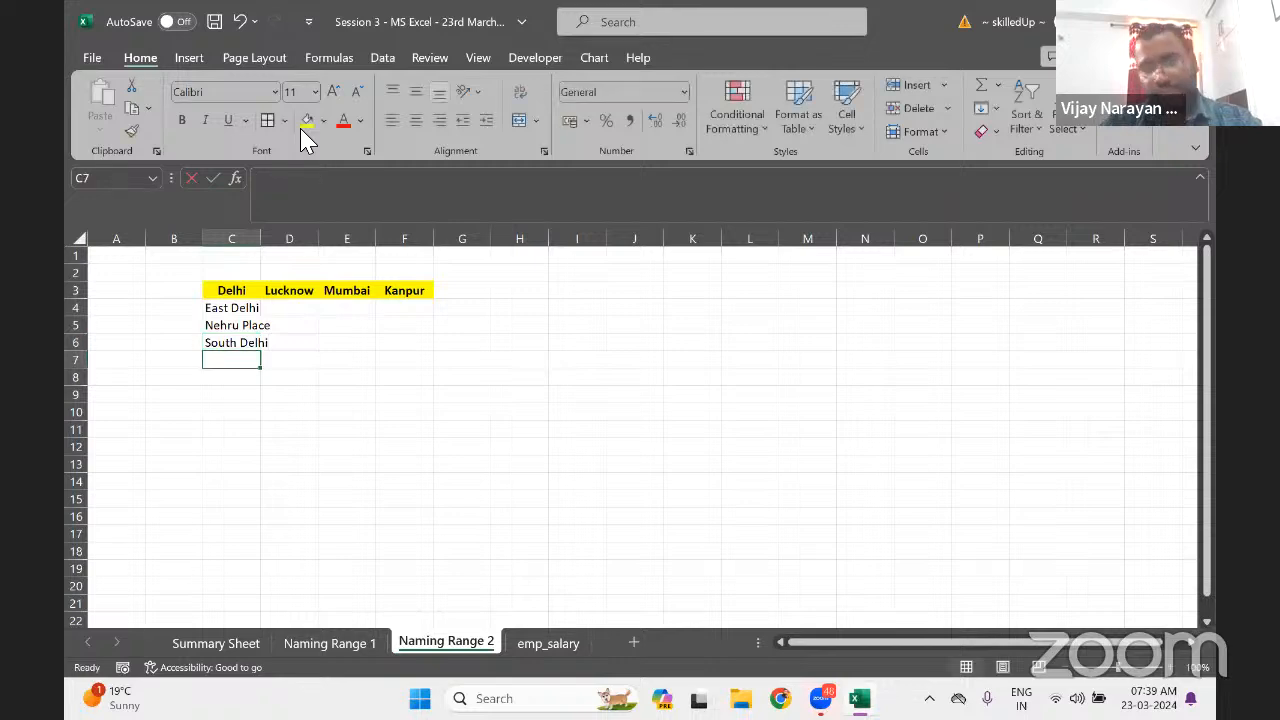
{"action": "type", "text": "West De"}
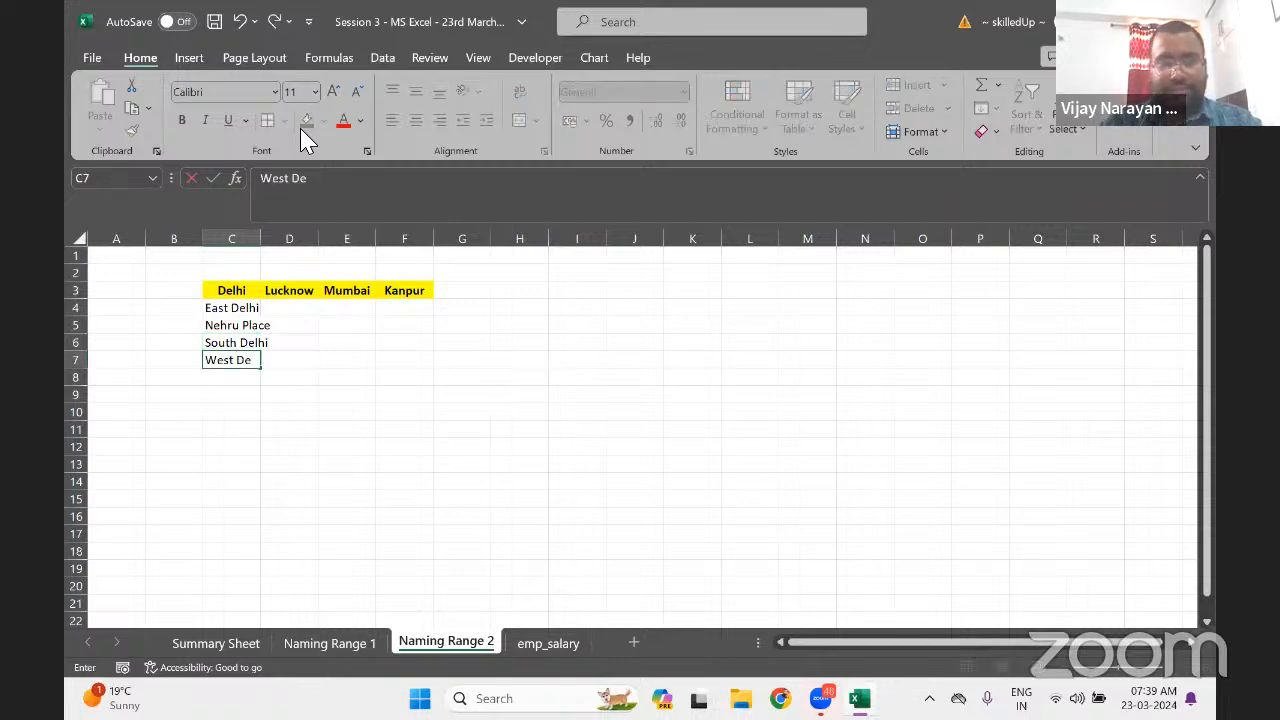
{"action": "type", "text": "lhi"}
{"action": "key", "text": "Return"}
Widen column C so the Delhi area names fit
{"action": "key", "text": "Up"}
{"action": "key", "text": "Up"}
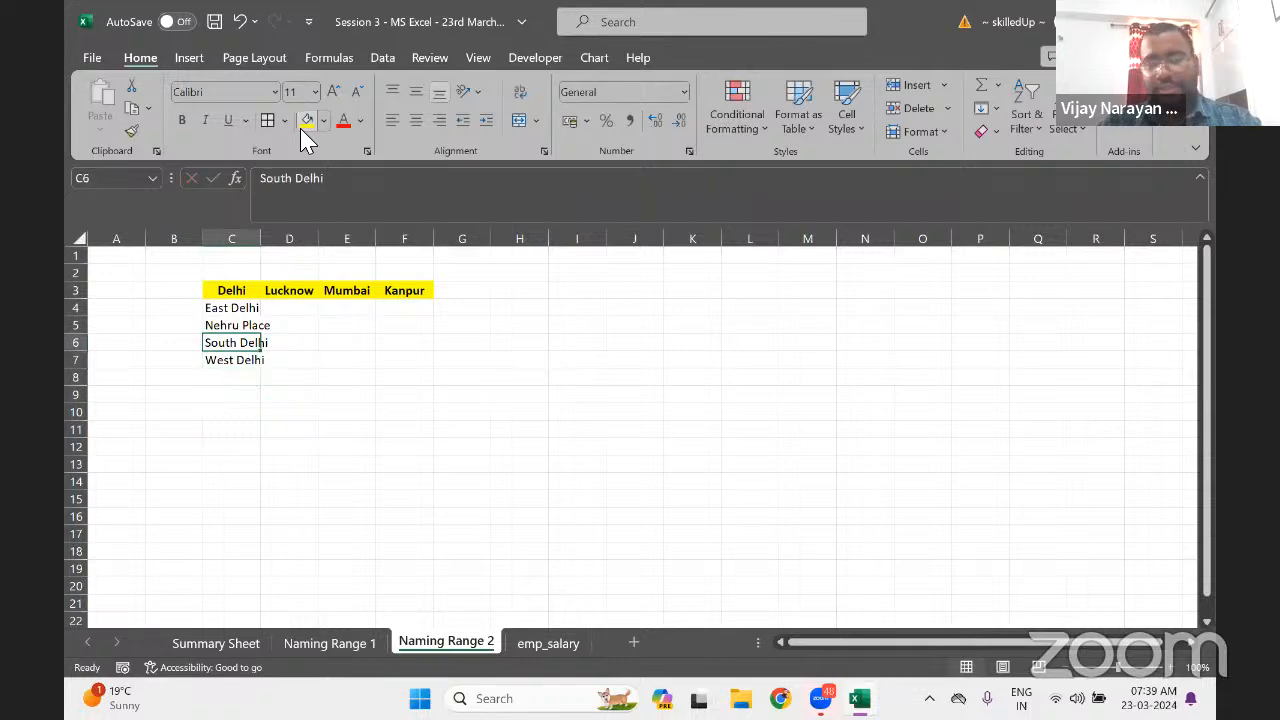
{"action": "key", "text": "Up"}
{"action": "key", "text": "Up"}
{"action": "left_click_drag", "start_coordinate": [266, 244], "coordinate": [271, 243]}
{"action": "key", "text": "Right"}
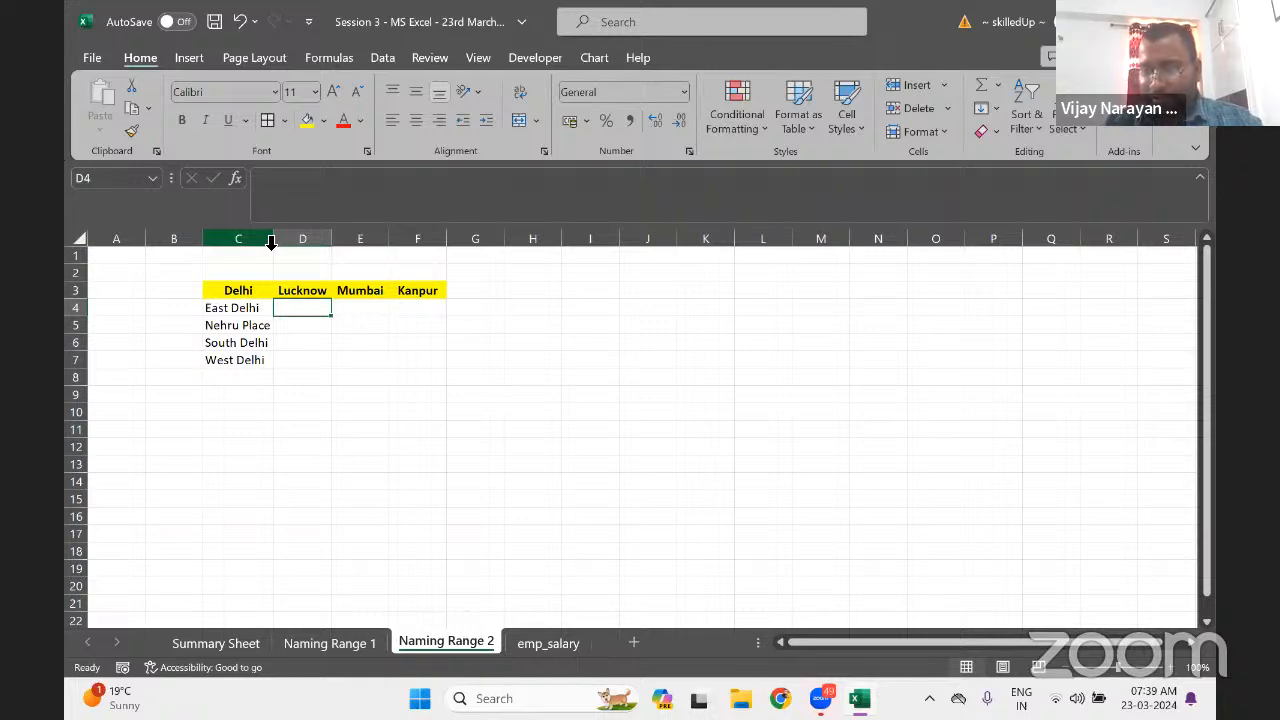
{"action": "key", "text": "Right"}
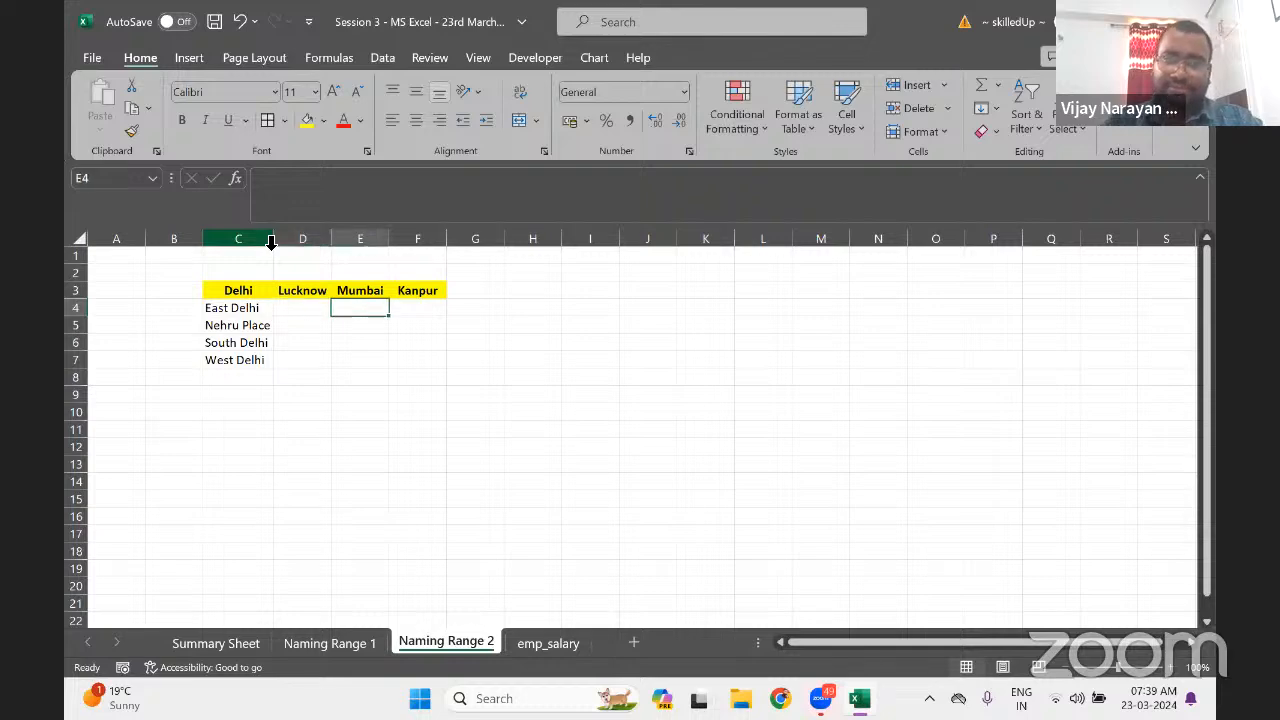
{"action": "key", "text": "Left"}
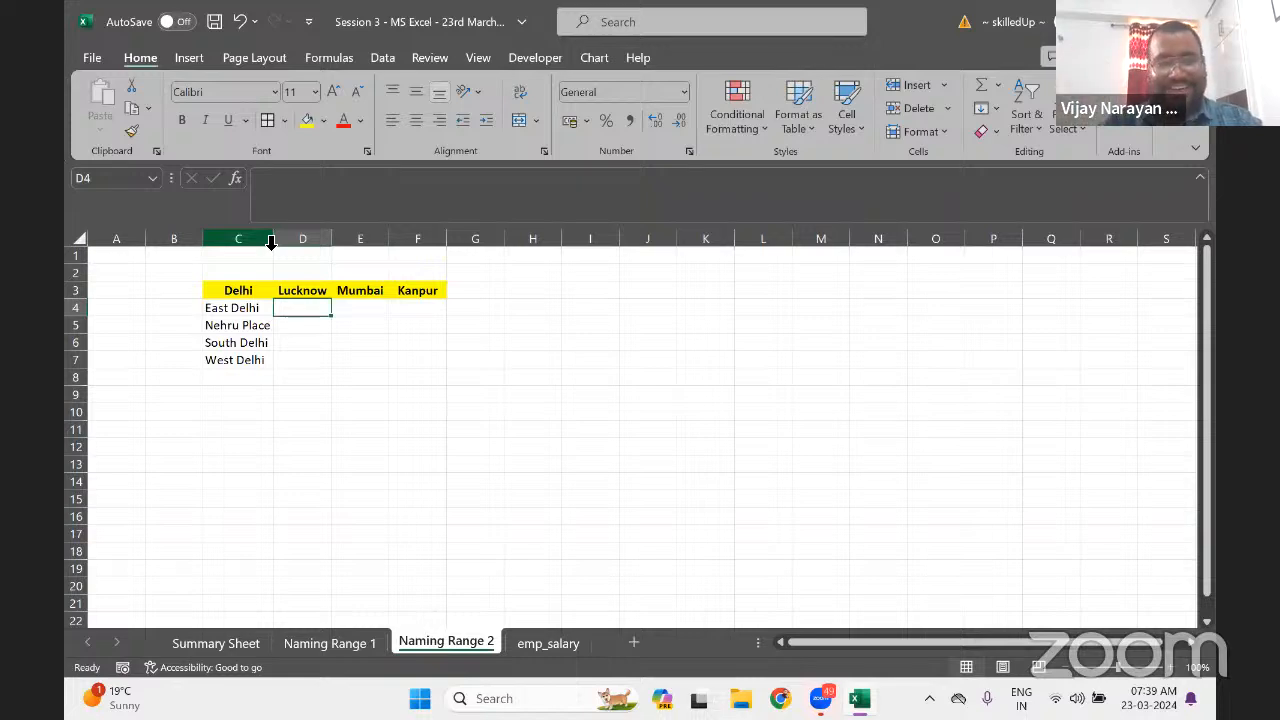
{"action": "key", "text": "Left"}
{"action": "key", "text": "Right"}
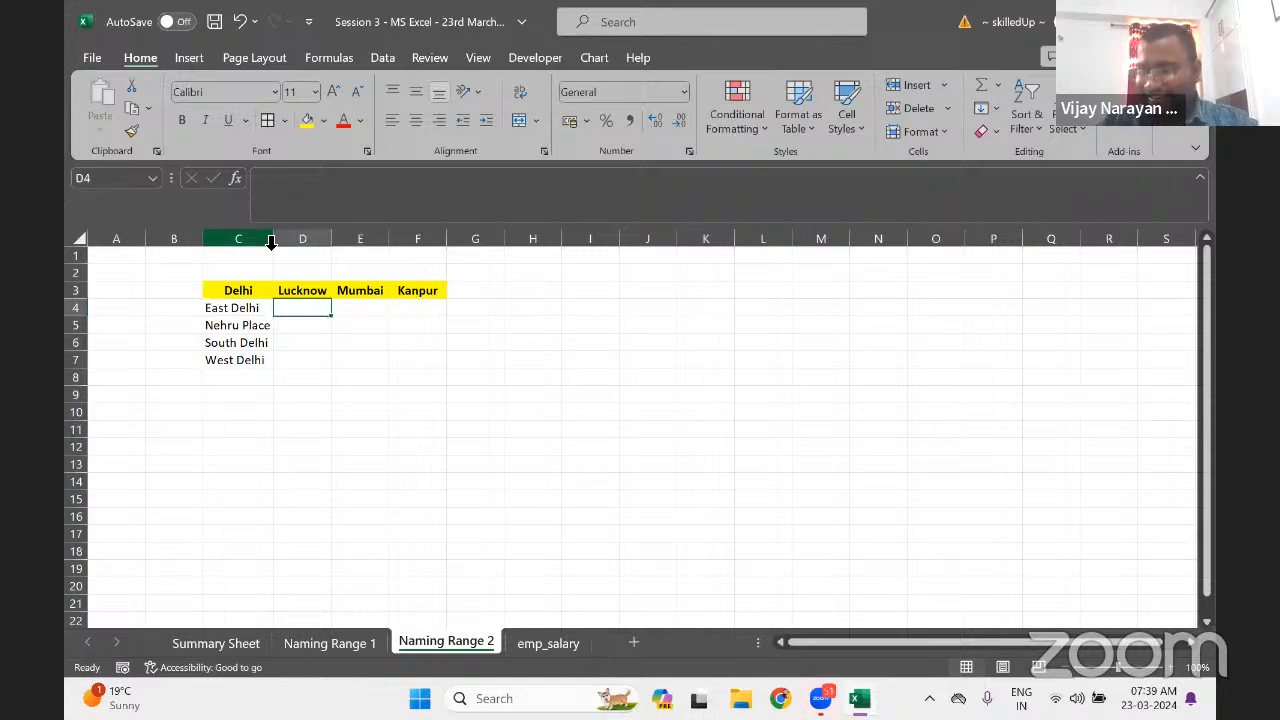
{"action": "key", "text": "Right"}
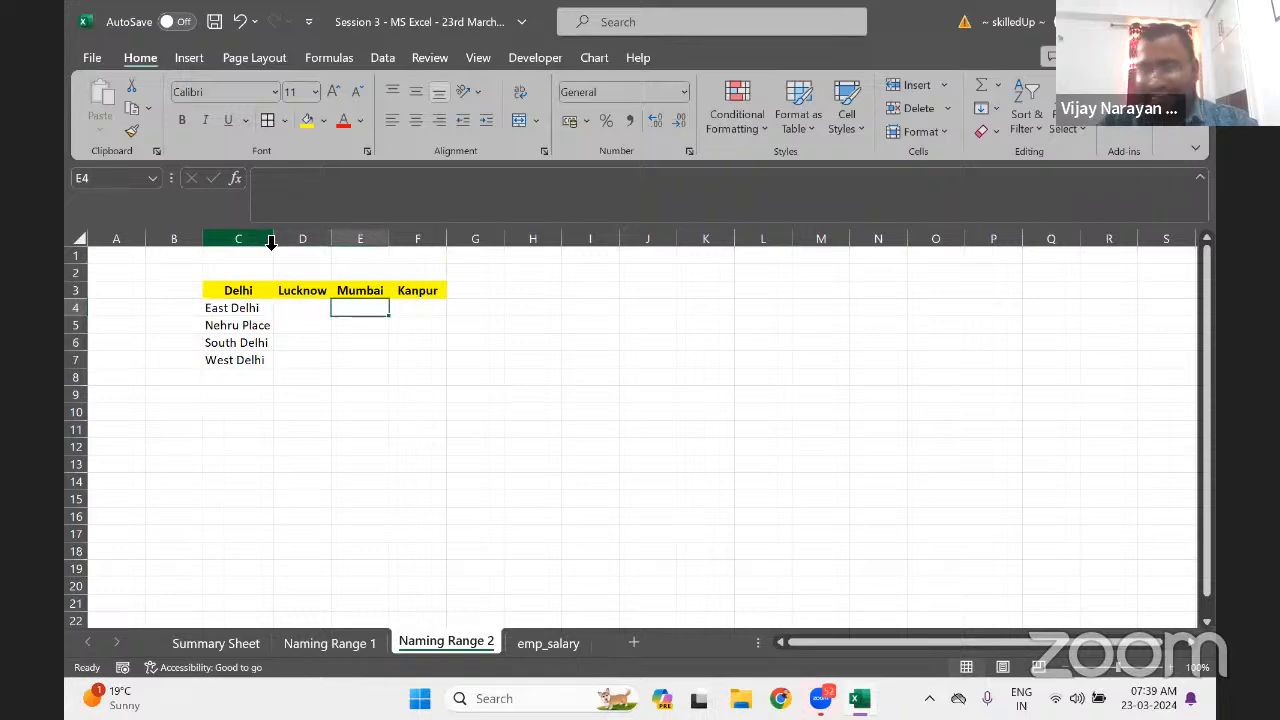
{"action": "key", "text": "Left"}
Enter Charbag and Aminabad in D4:D5 under Lucknow
{"action": "type", "text": "Char"}
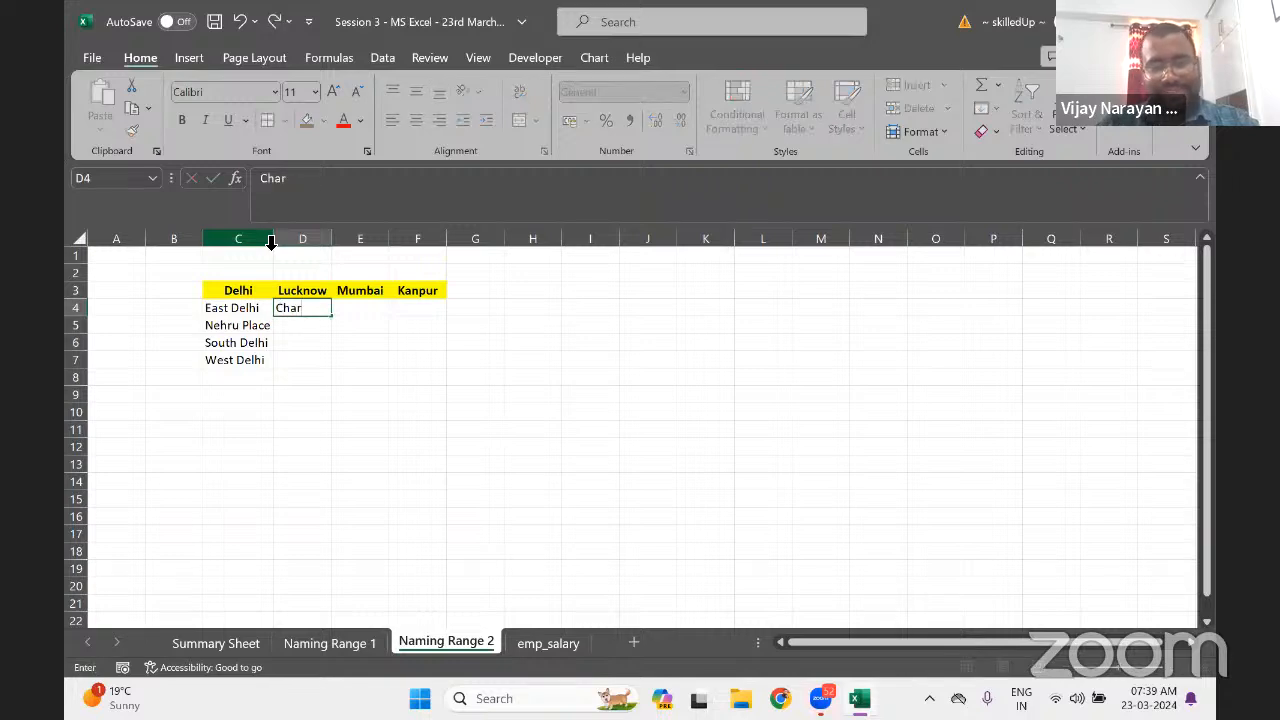
{"action": "type", "text": "ba"}
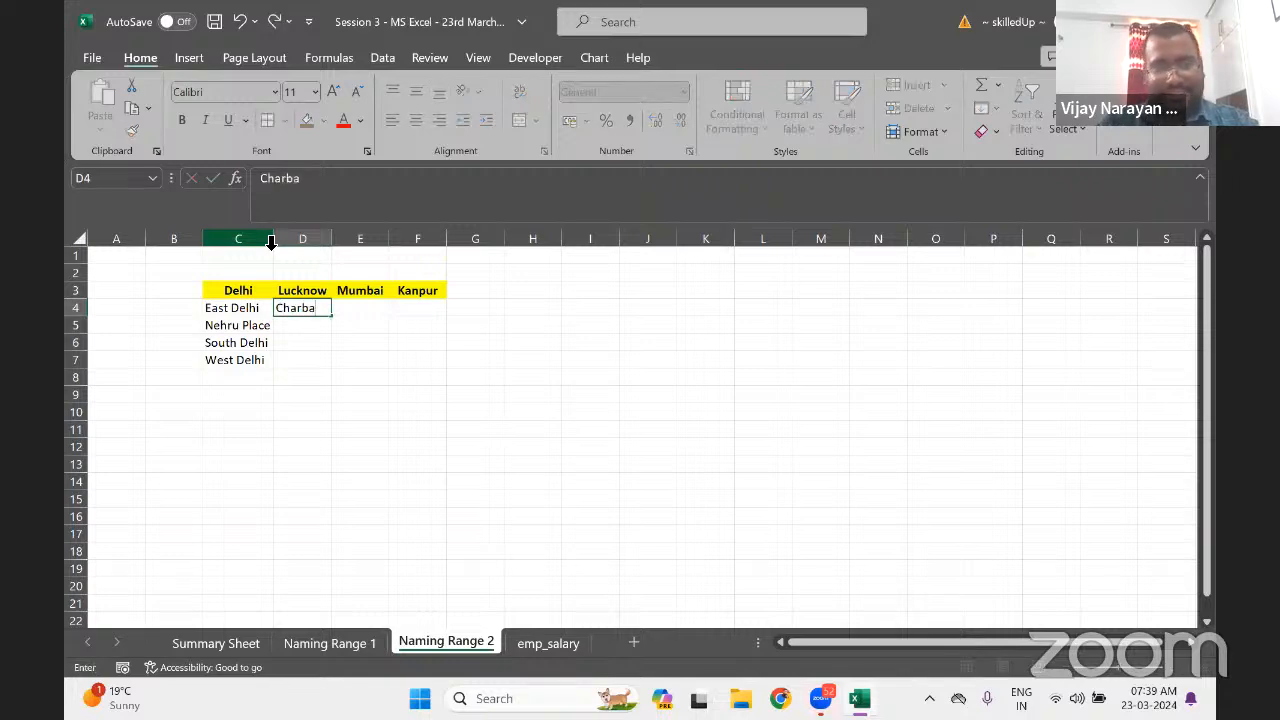
{"action": "type", "text": "g"}
{"action": "key", "text": "Return"}
{"action": "type", "text": "Ara"}
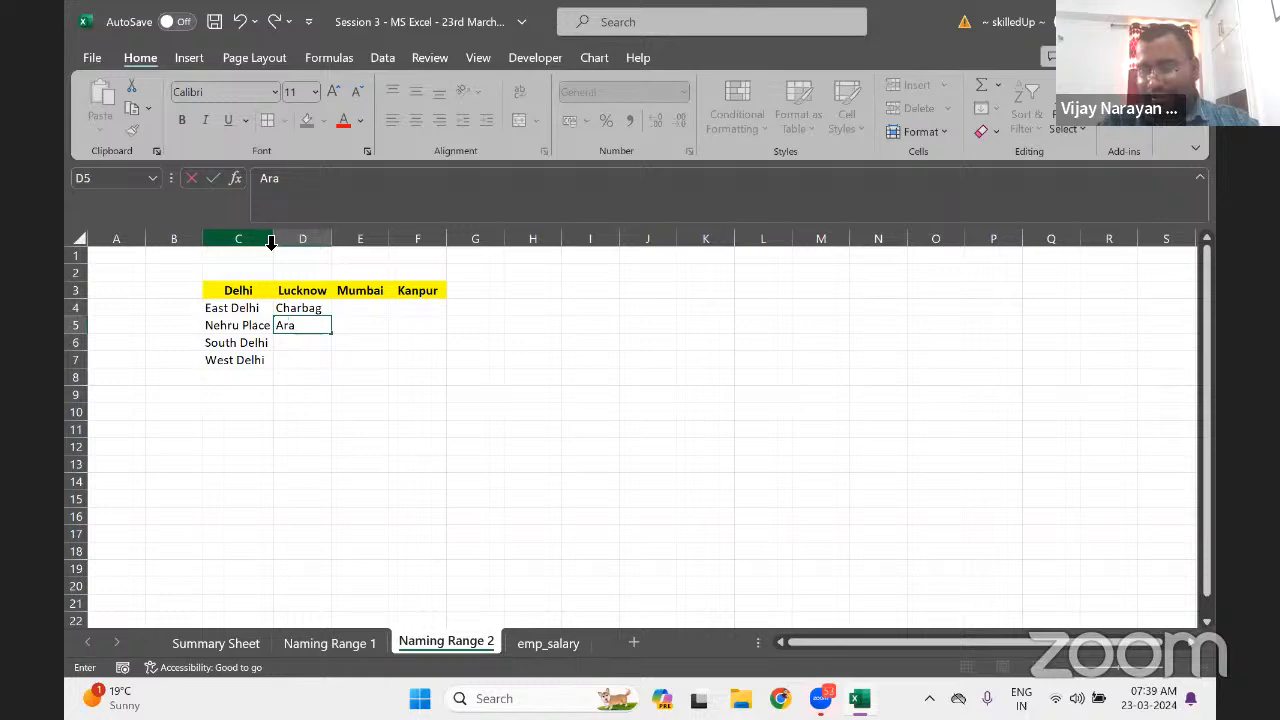
{"action": "type", "text": "z"}
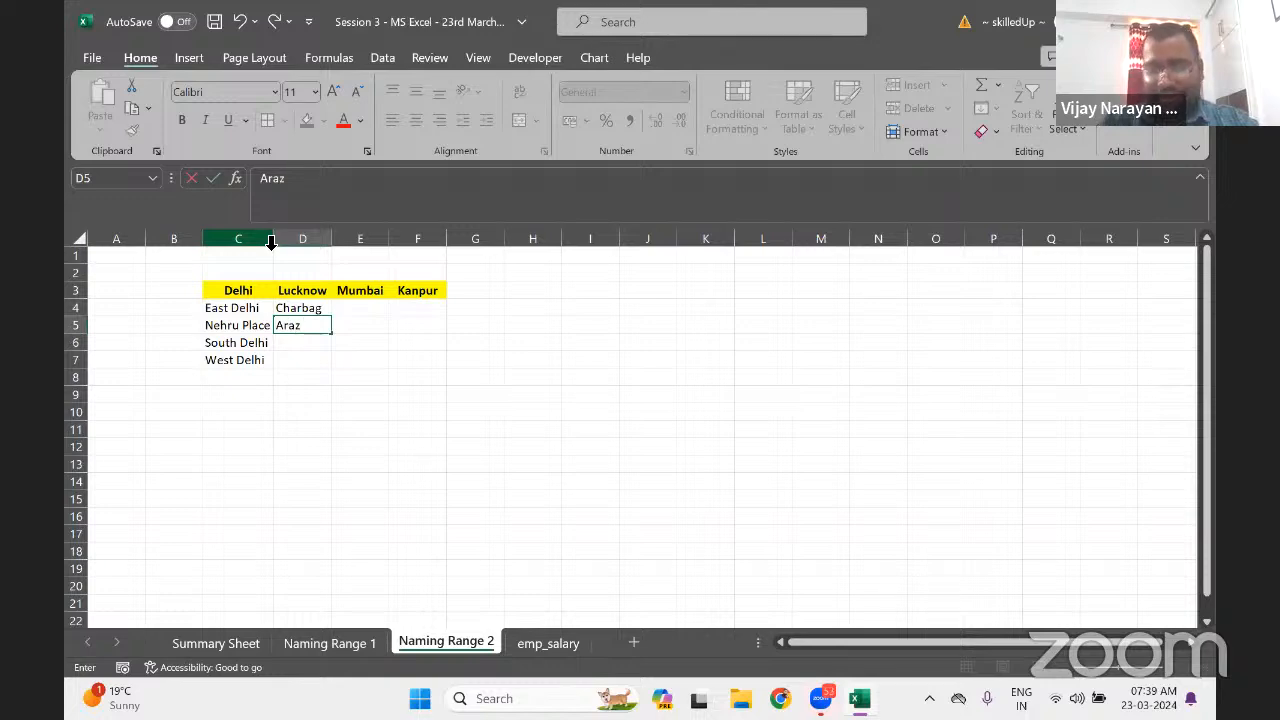
{"action": "type", "text": "]]]"}
{"action": "key", "text": "BackSpace"}
{"action": "key", "text": "BackSpace"}
{"action": "key", "text": "BackSpace"}
{"action": "key", "text": "BackSpace"}
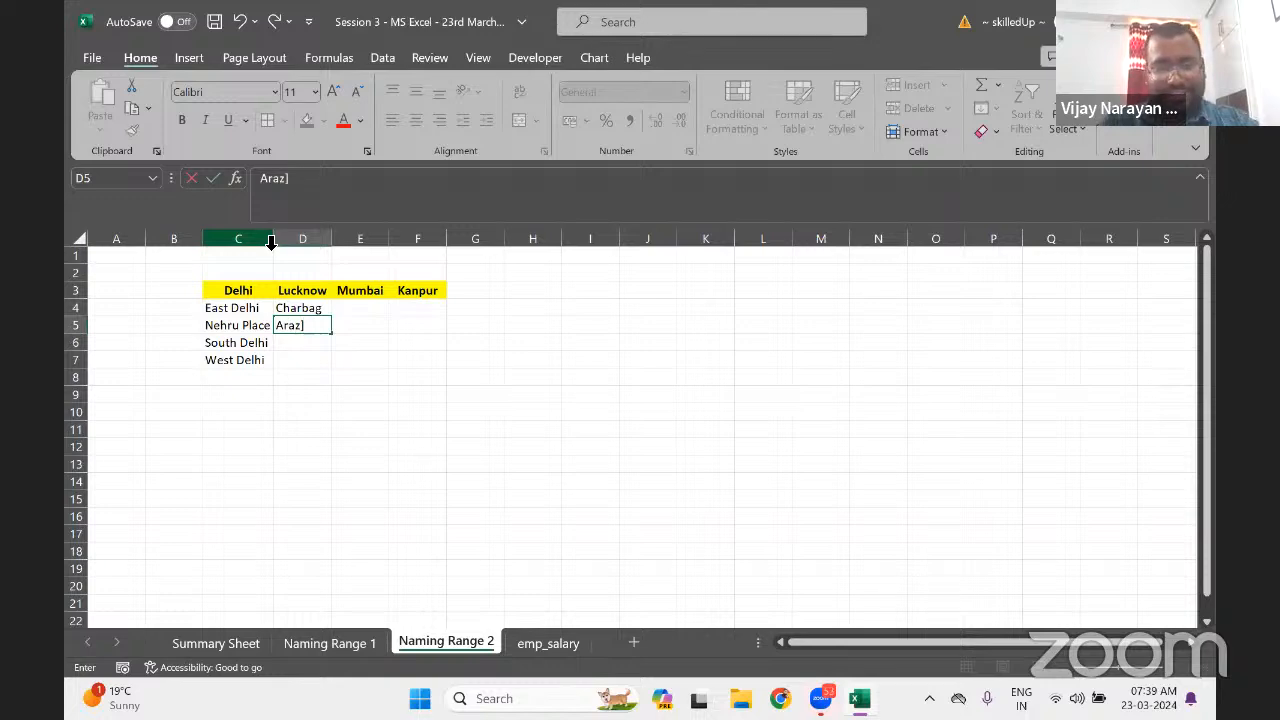
{"action": "key", "text": "BackSpace"}
{"action": "key", "text": "BackSpace"}
{"action": "type", "text": "m"}
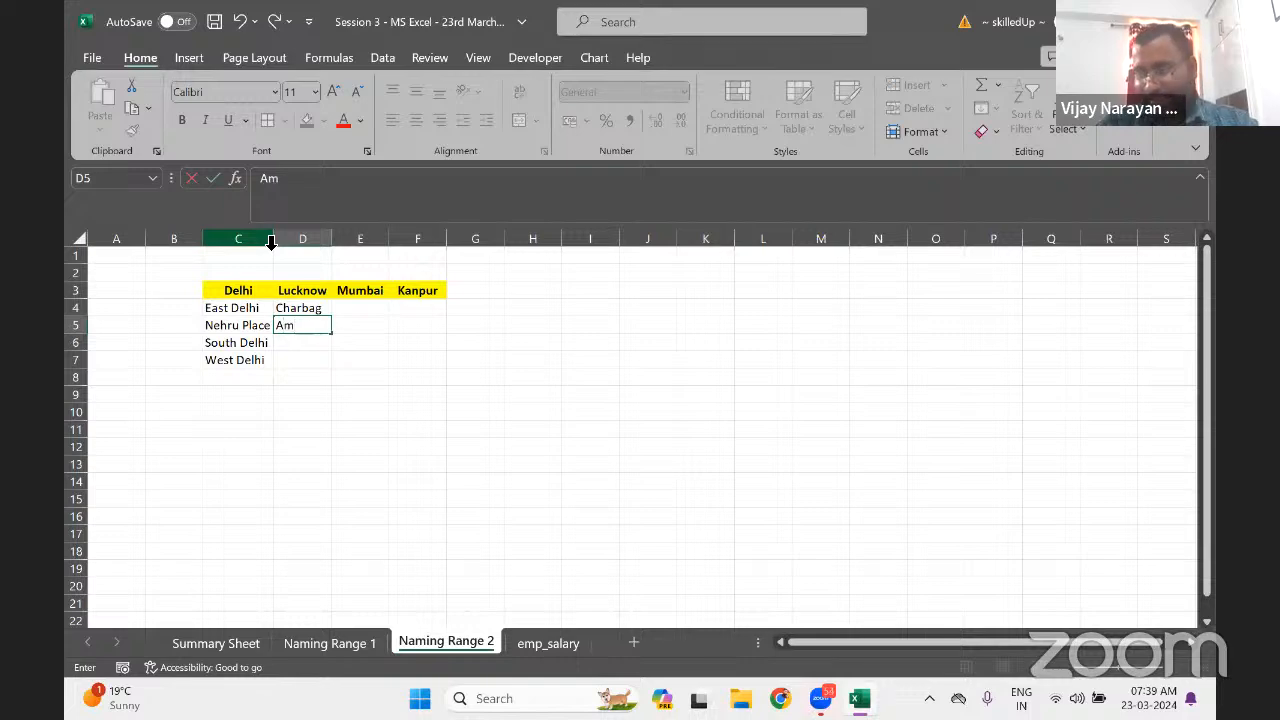
{"action": "type", "text": "inabad"}
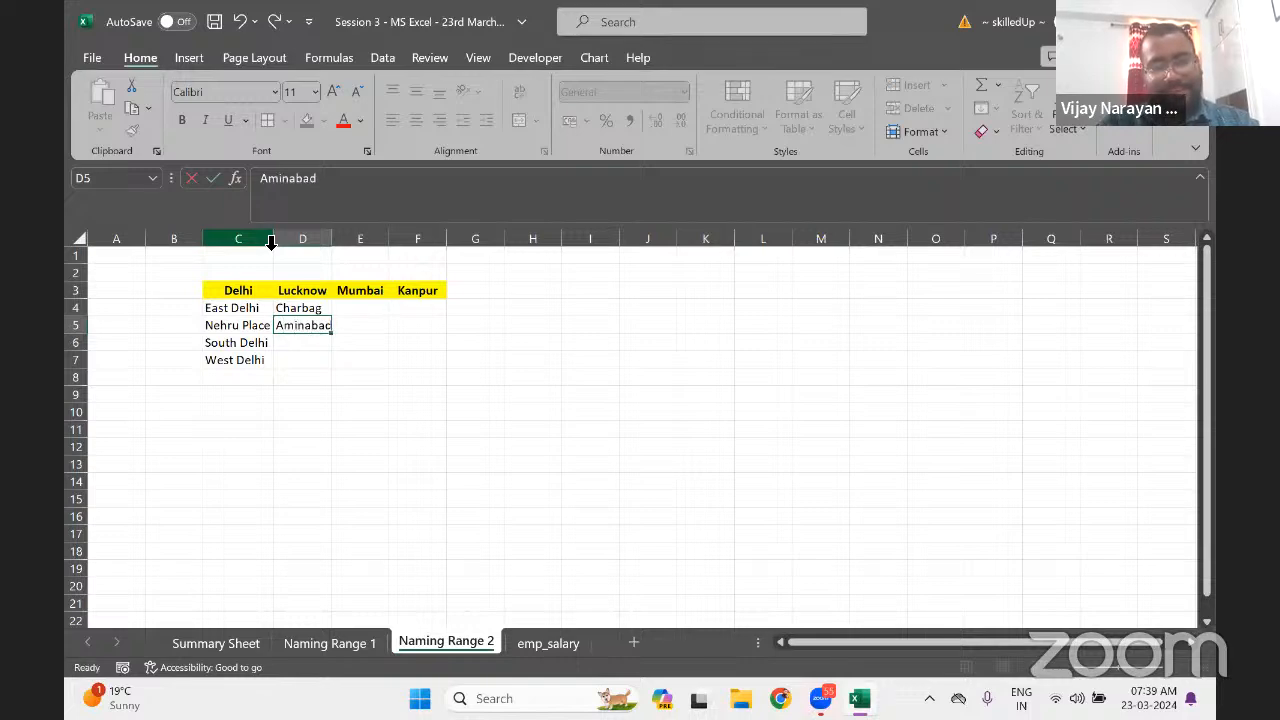
{"action": "key", "text": "Return"}
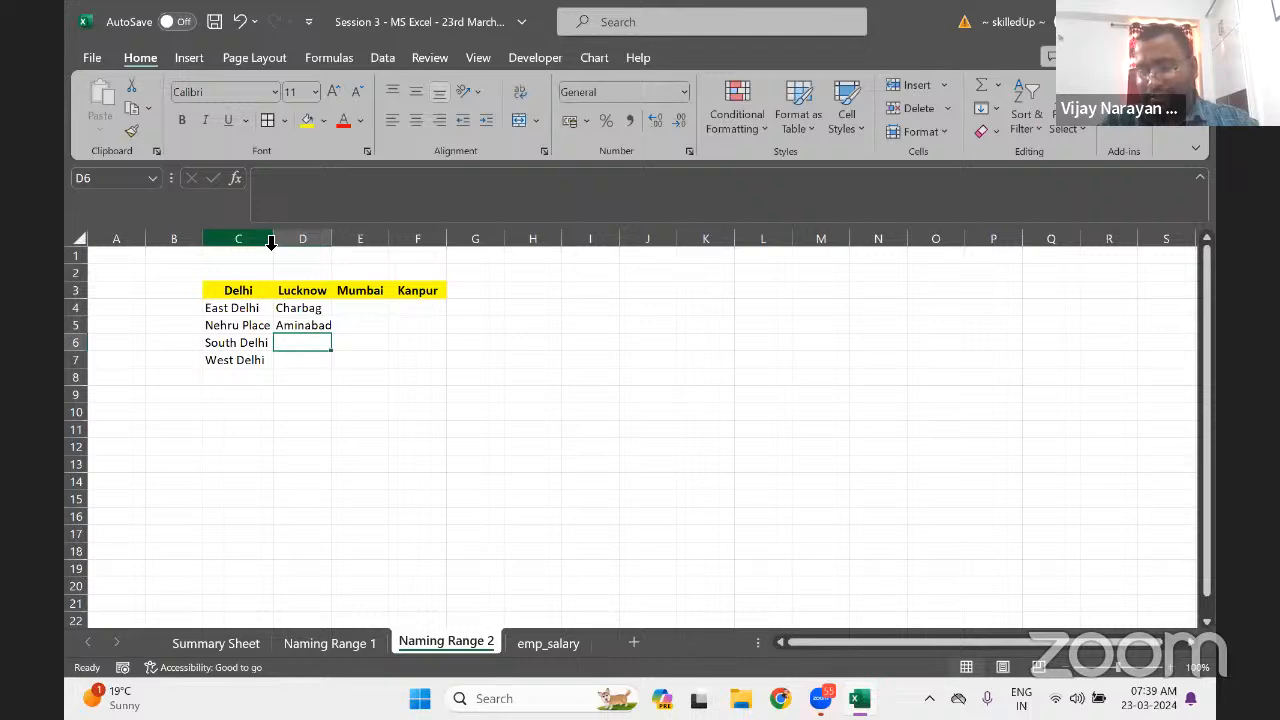
Enter Aliganj and Telibag in D6:D7, correcting the typos
{"action": "type", "text": "Charbad"}
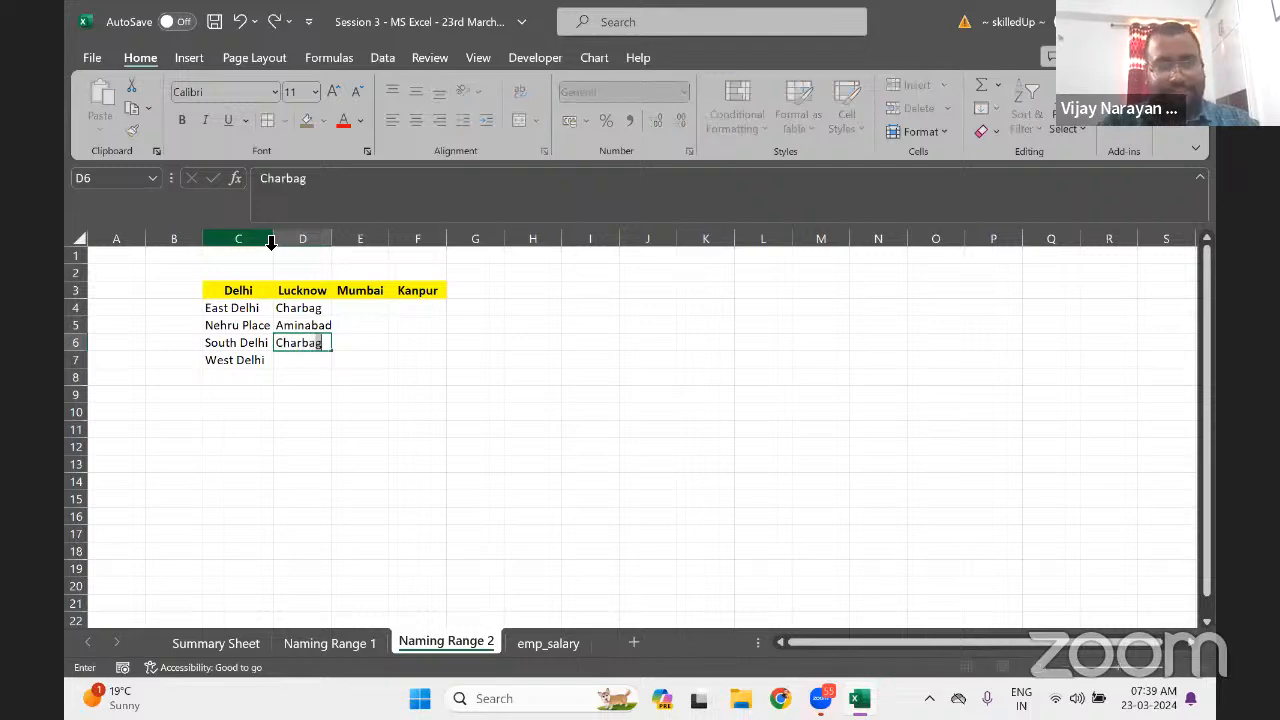
{"action": "key", "text": "BackSpace"}
{"action": "key", "text": "BackSpace"}
{"action": "key", "text": "BackSpace"}
{"action": "key", "text": "BackSpace"}
{"action": "key", "text": "BackSpace"}
{"action": "key", "text": "BackSpace"}
{"action": "key", "text": "BackSpace"}
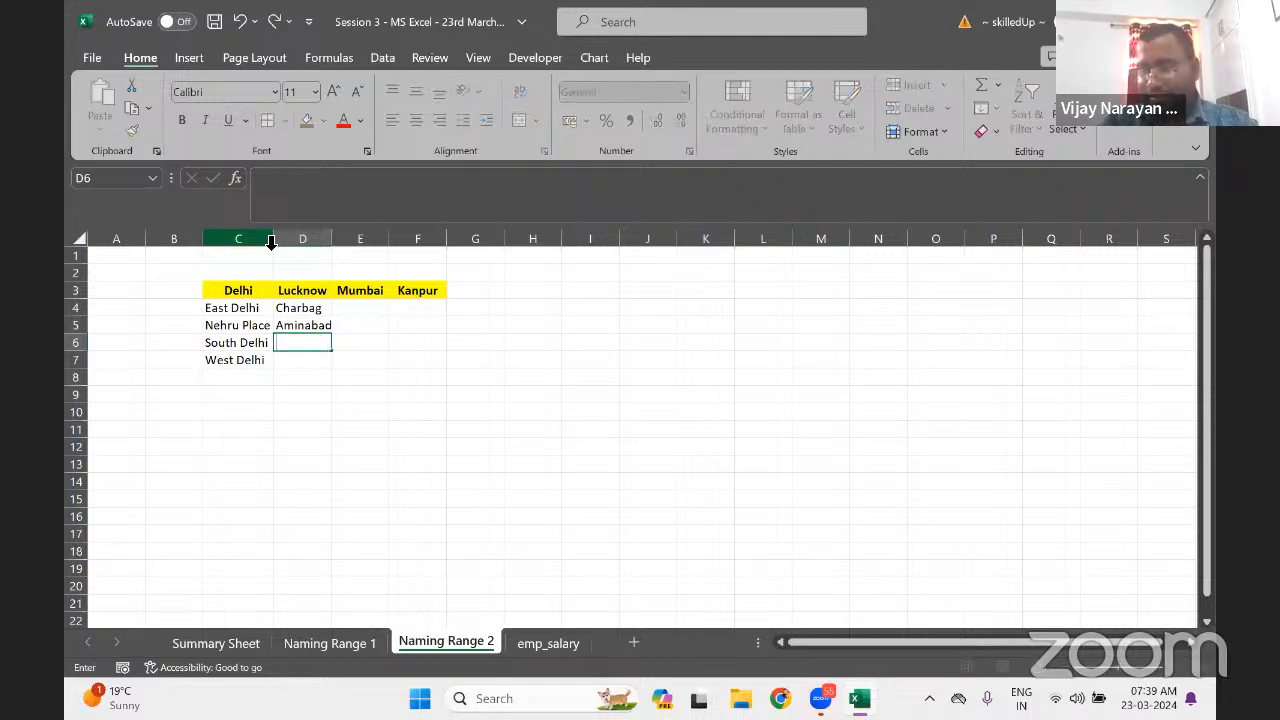
{"action": "type", "text": "Al"}
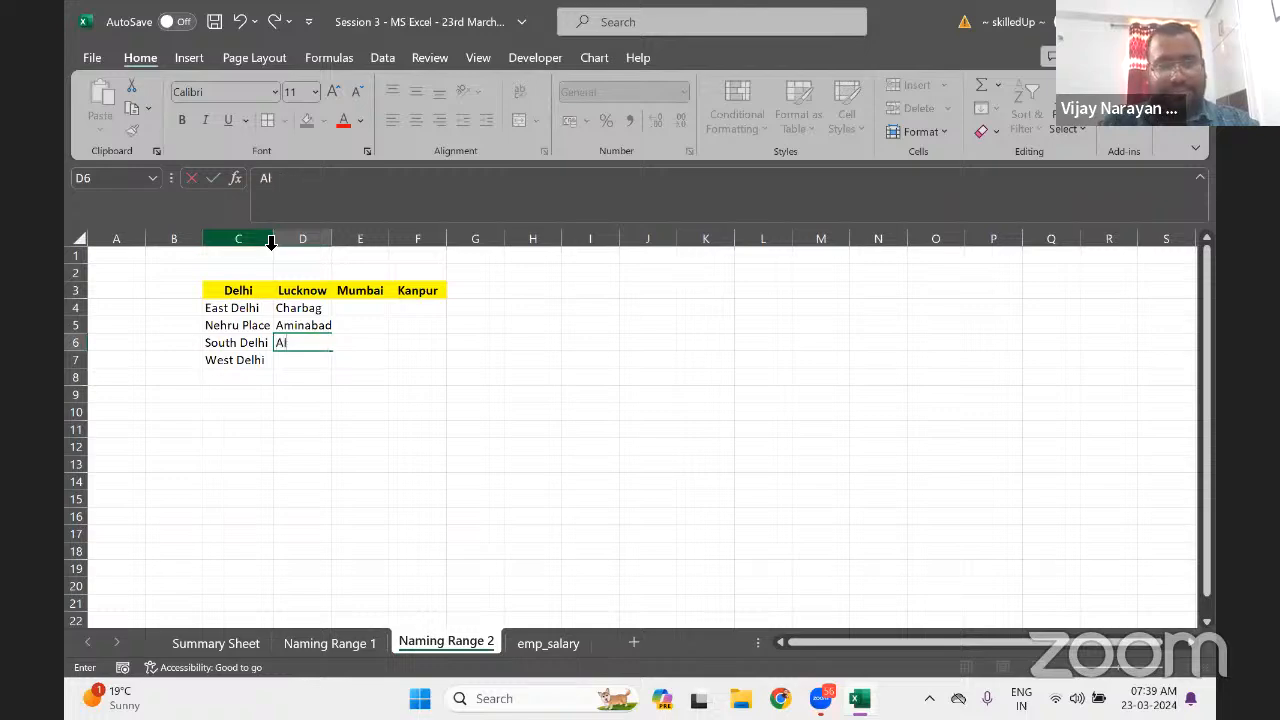
{"action": "type", "text": "igand"}
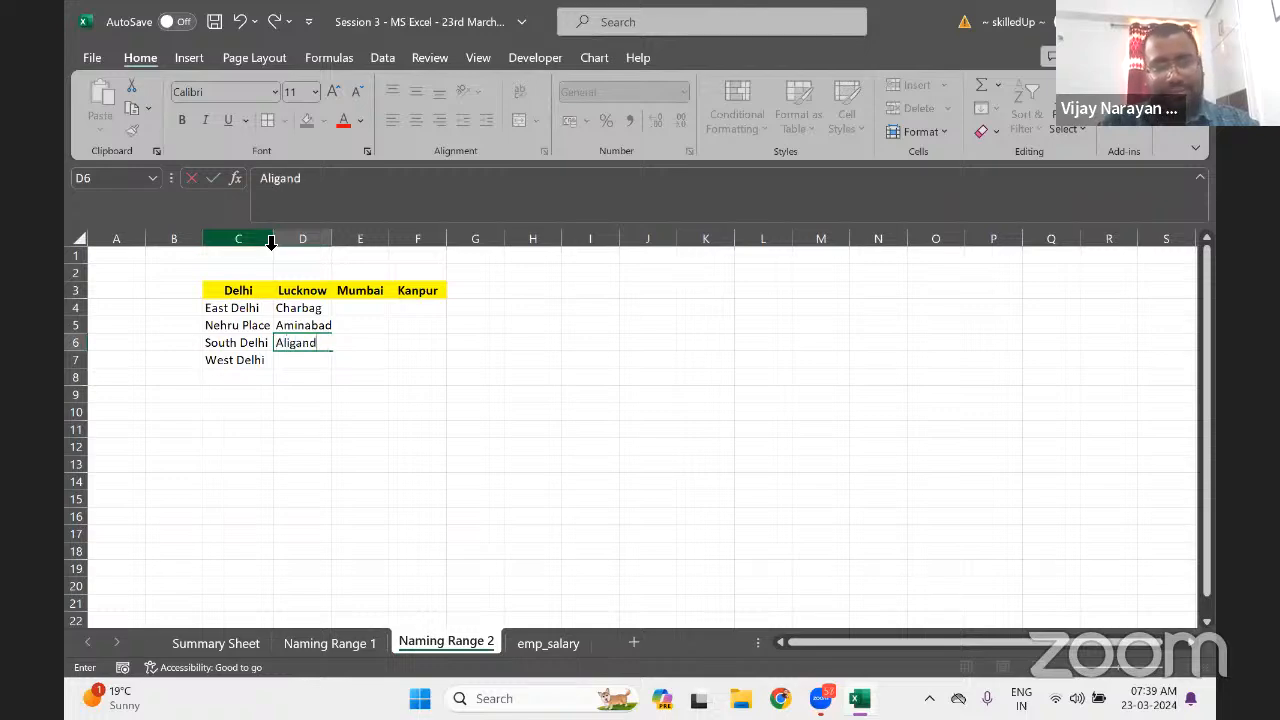
{"action": "key", "text": "BackSpace"}
{"action": "type", "text": "h"}
{"action": "key", "text": "BackSpace"}
{"action": "type", "text": "j"}
{"action": "key", "text": "Return"}
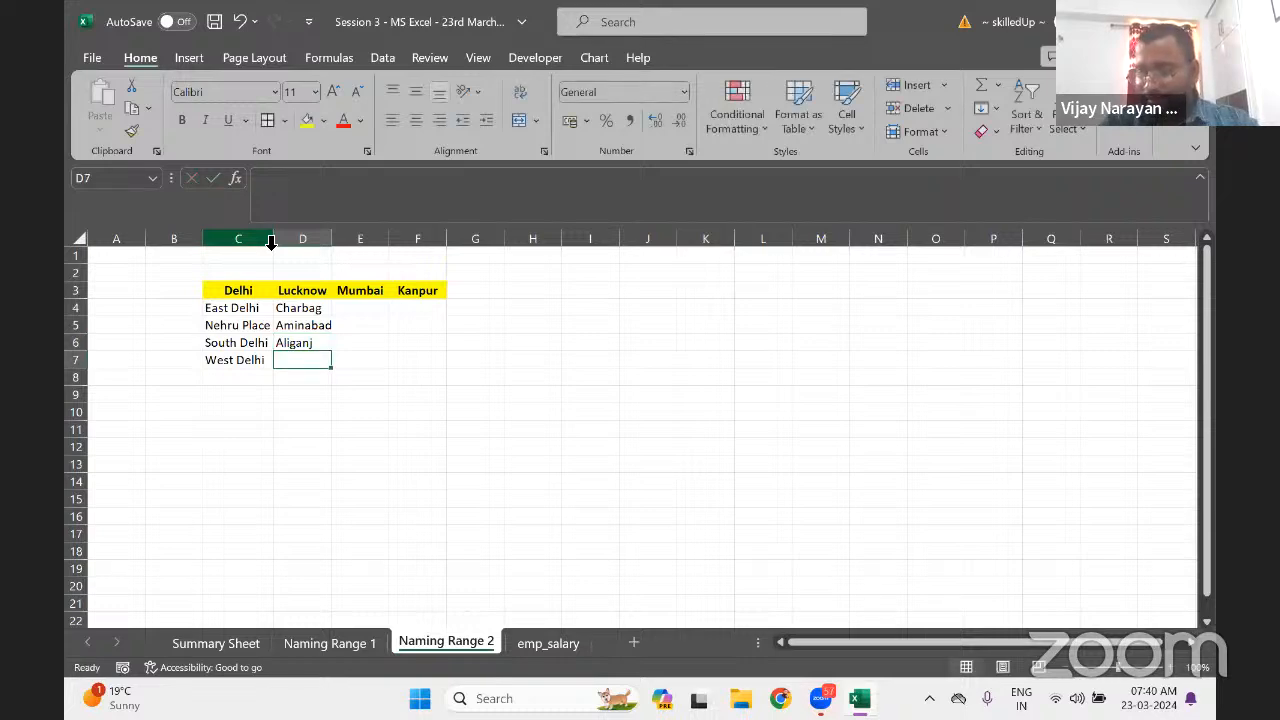
{"action": "type", "text": "Teli"}
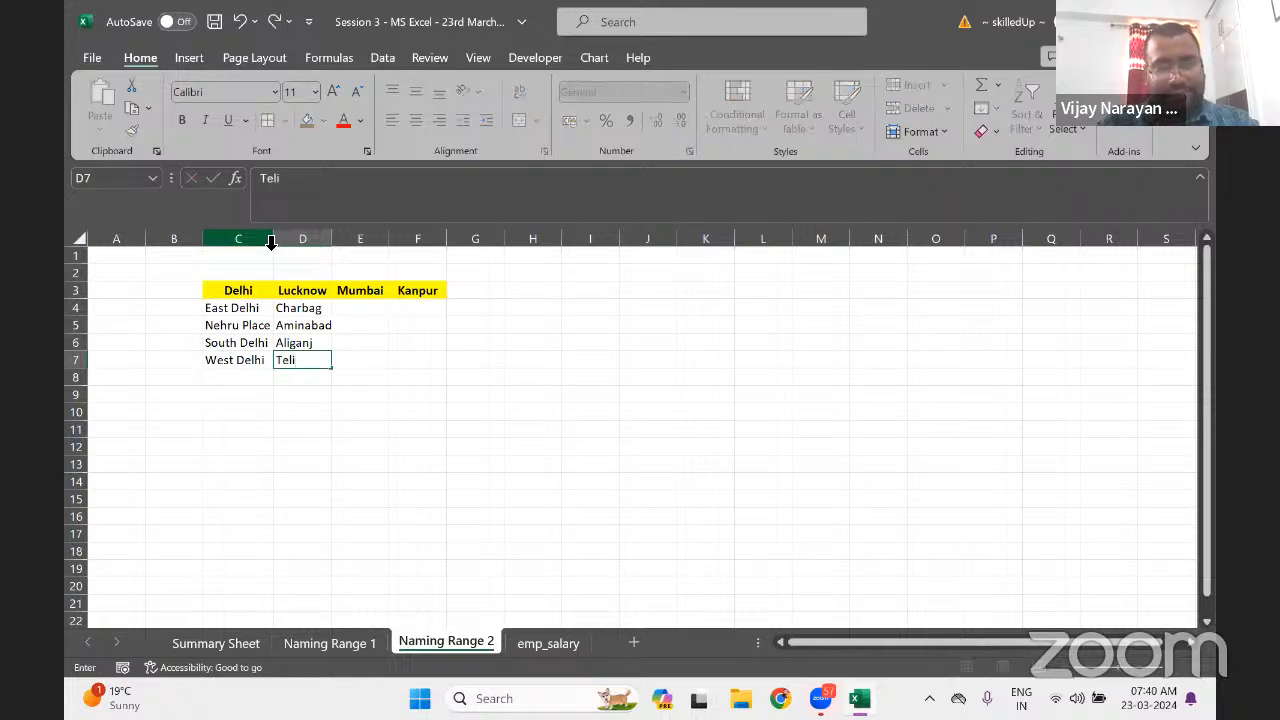
{"action": "type", "text": "bag"}
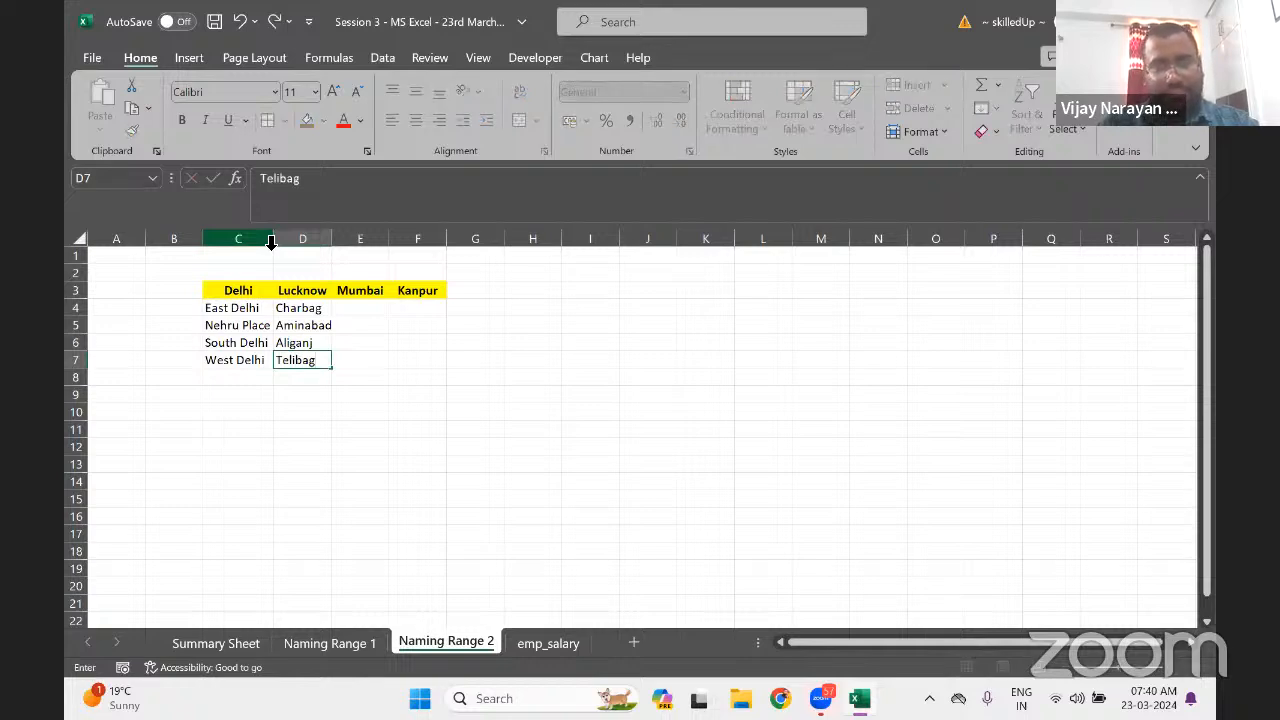
{"action": "key", "text": "Return"}
{"action": "key", "text": "Up"}
{"action": "key", "text": "Up"}
{"action": "key", "text": "Up"}
{"action": "key", "text": "Up"}
{"action": "key", "text": "Right"}
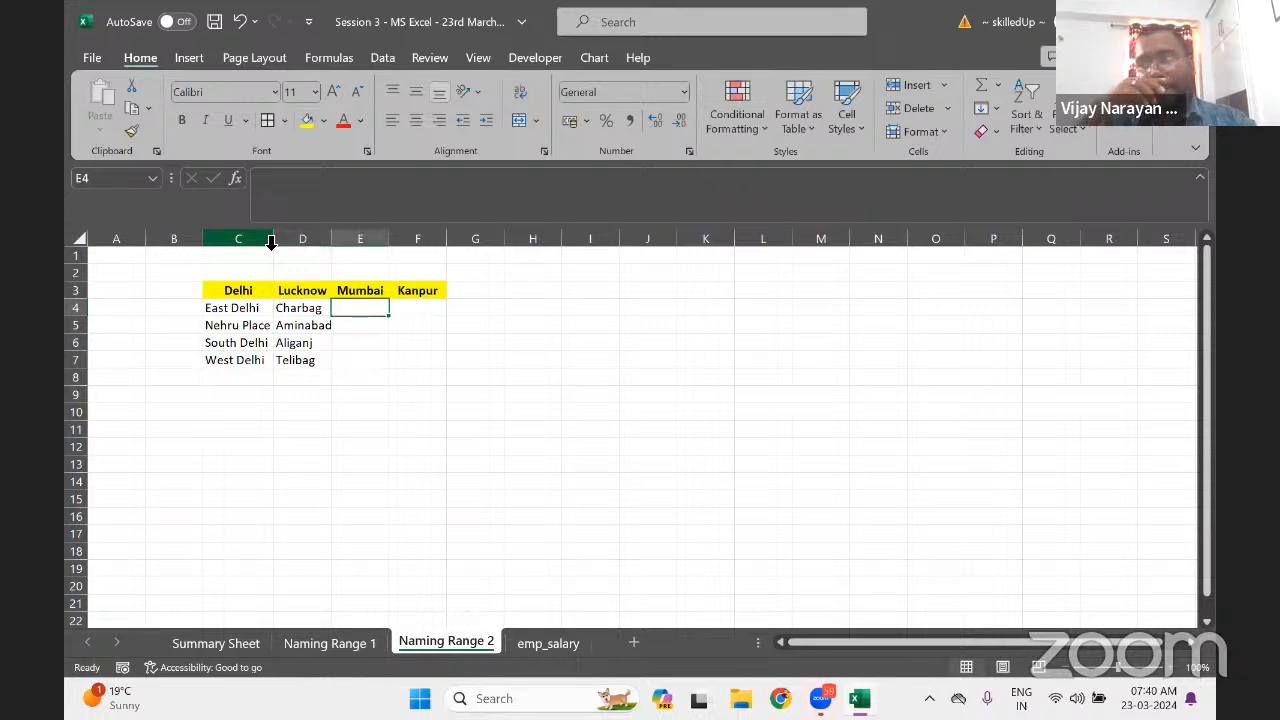
Enter Bandra, Andheri, Kurla and Walad in E4:E7 under Mumbai
{"action": "type", "text": "Bandra"}
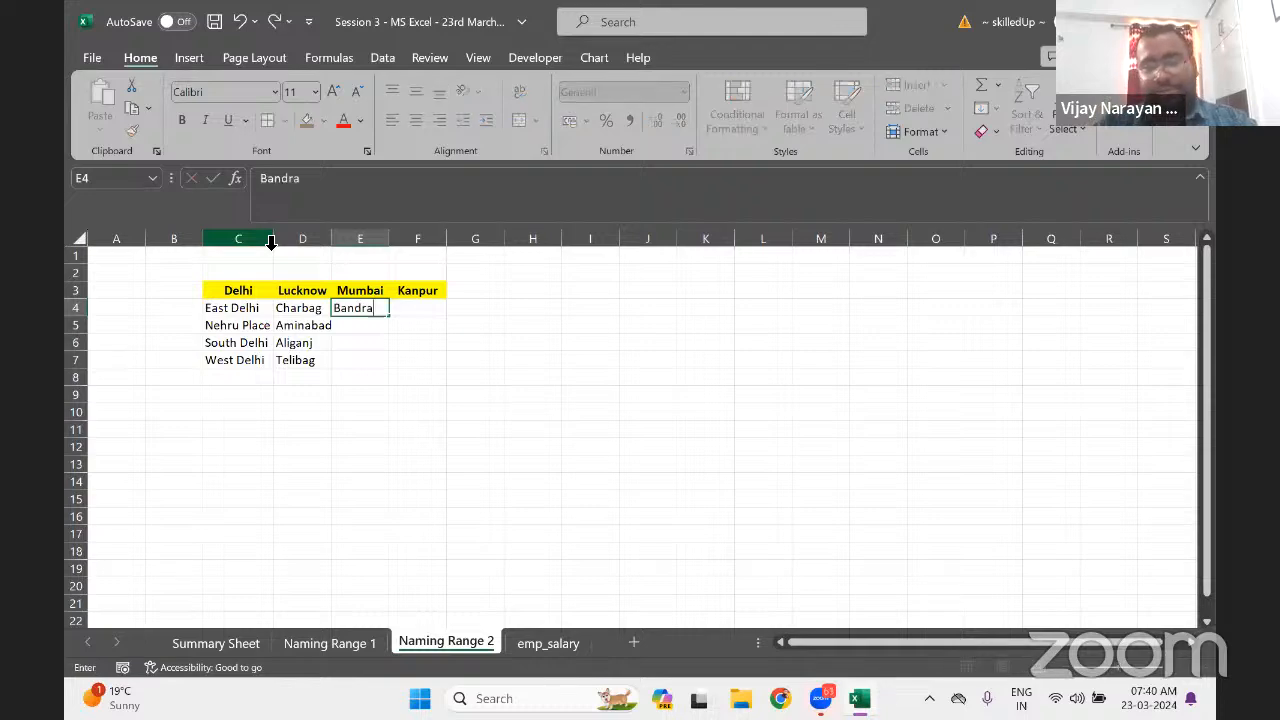
{"action": "key", "text": "Return"}
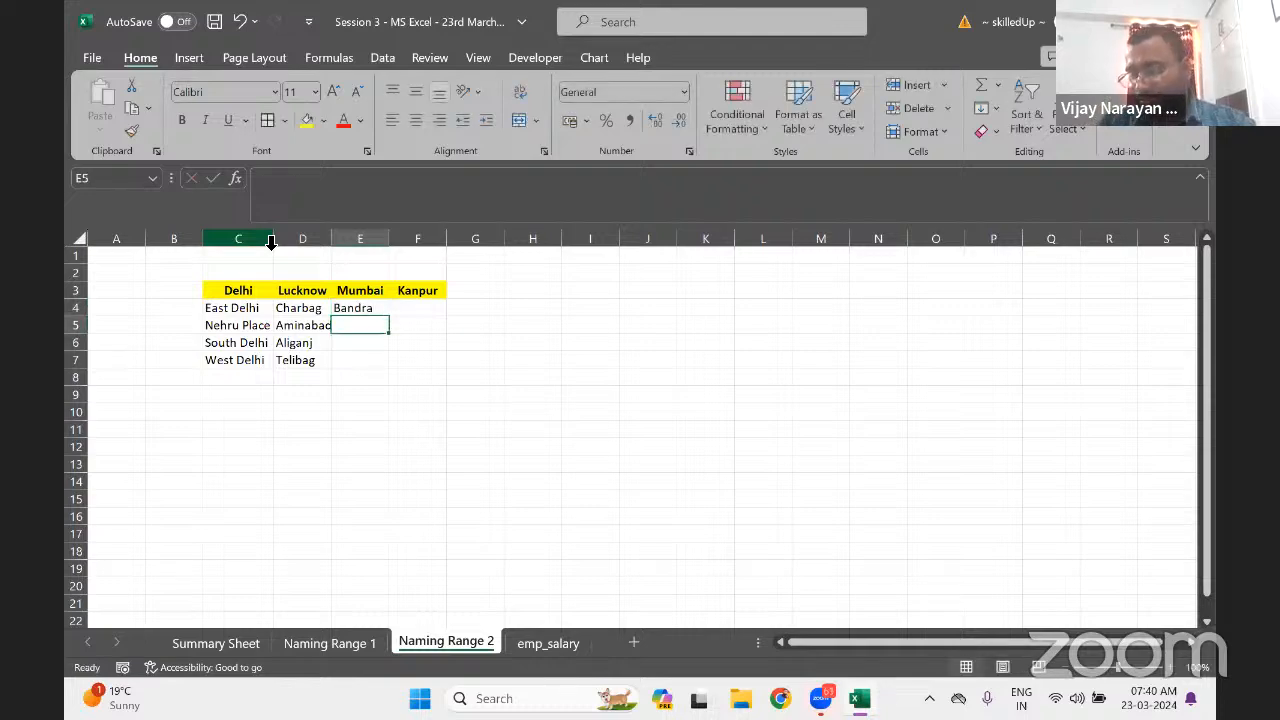
{"action": "type", "text": "A"}
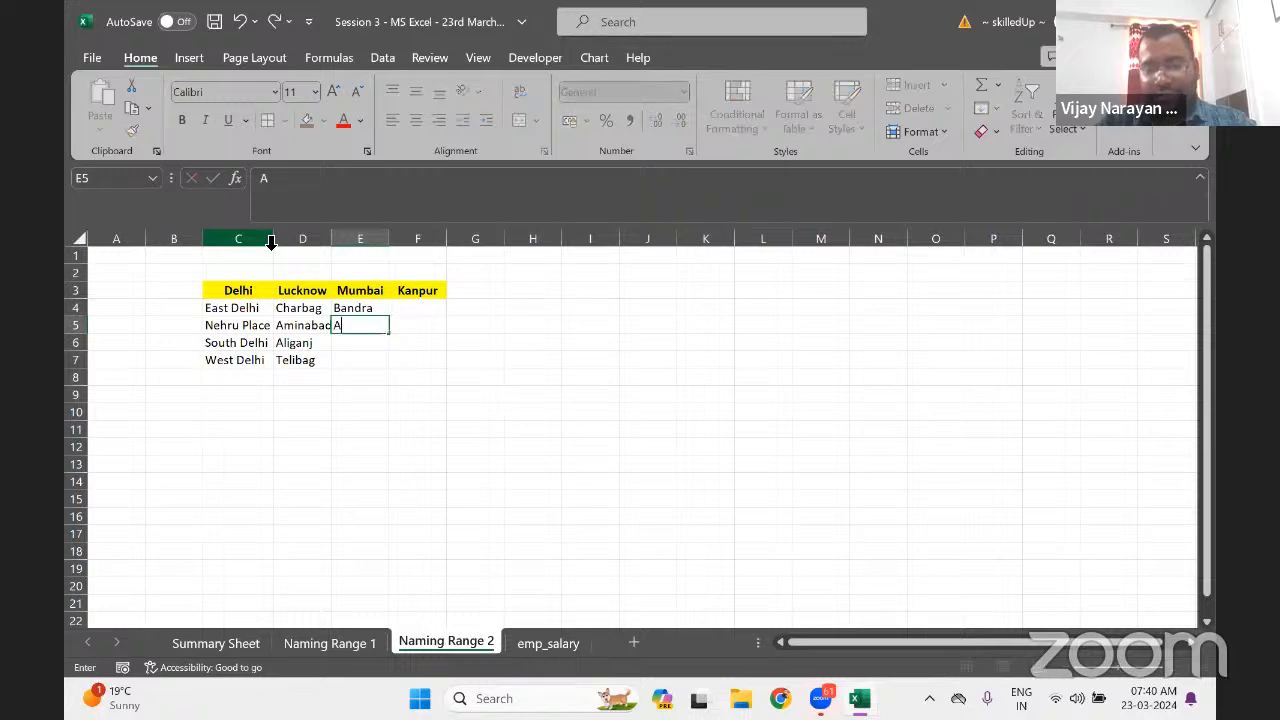
{"action": "type", "text": "ndheri"}
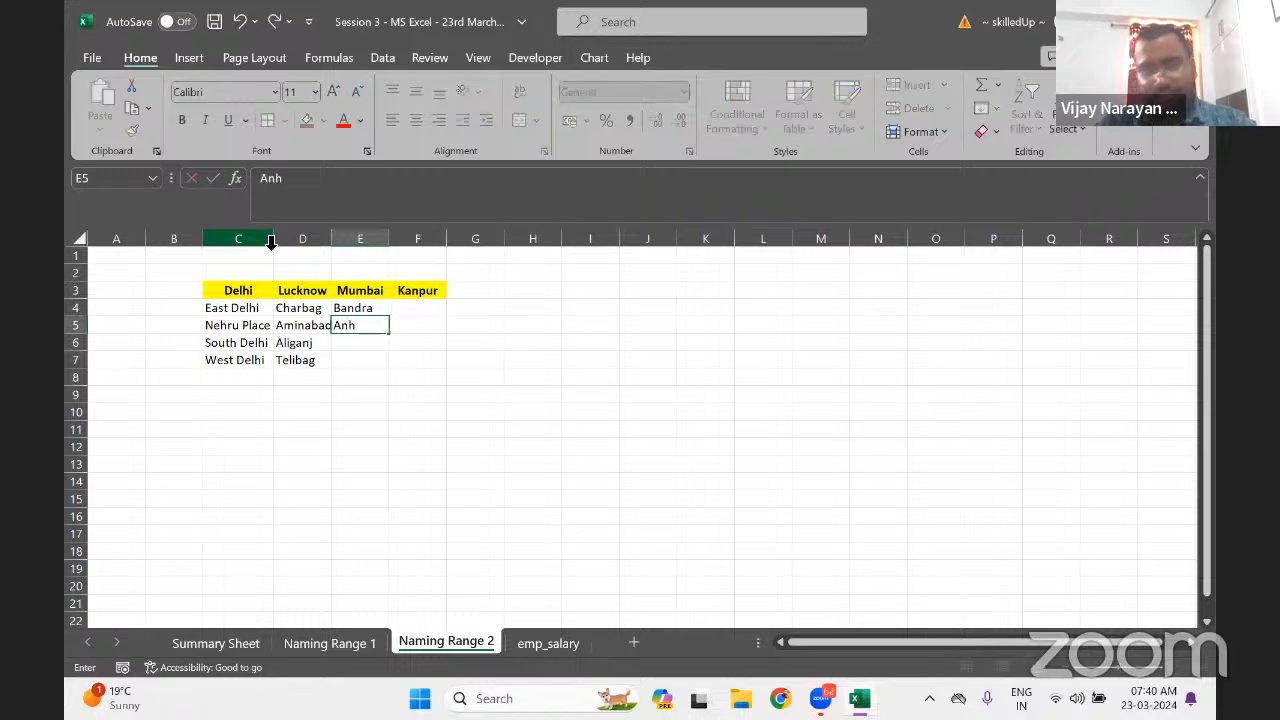
{"action": "key", "text": "Return"}
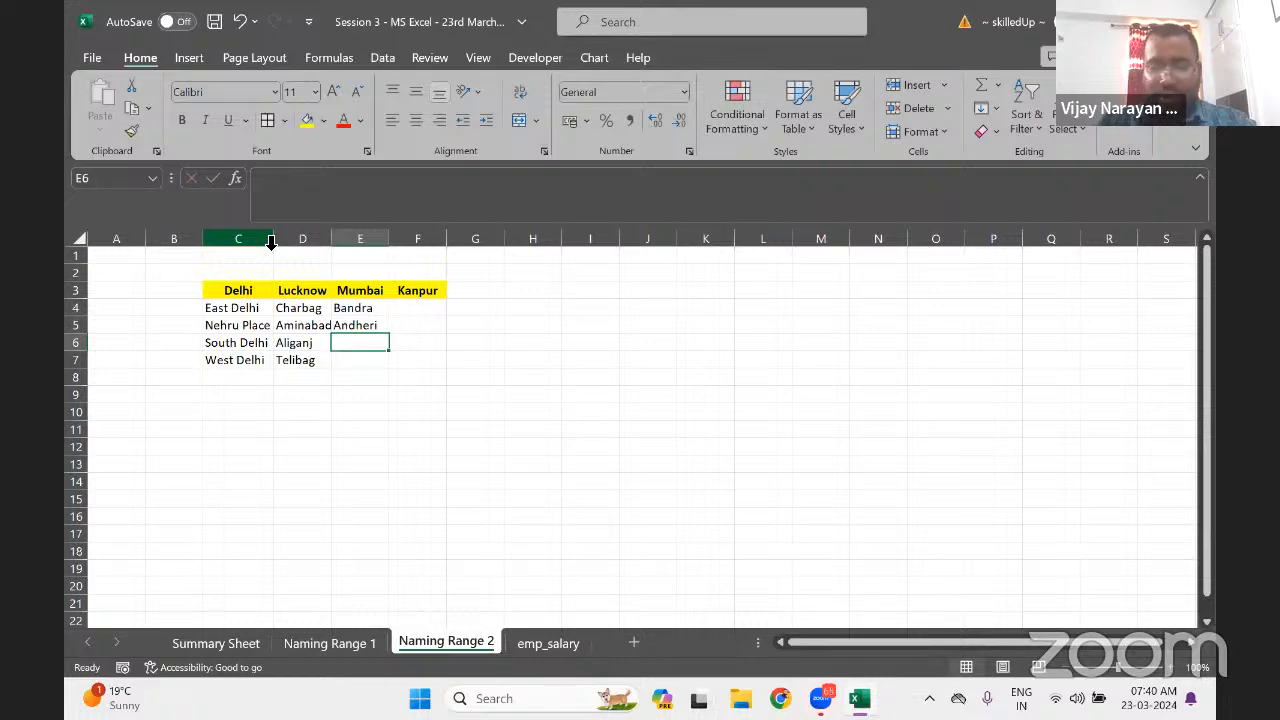
{"action": "type", "text": "Kur"}
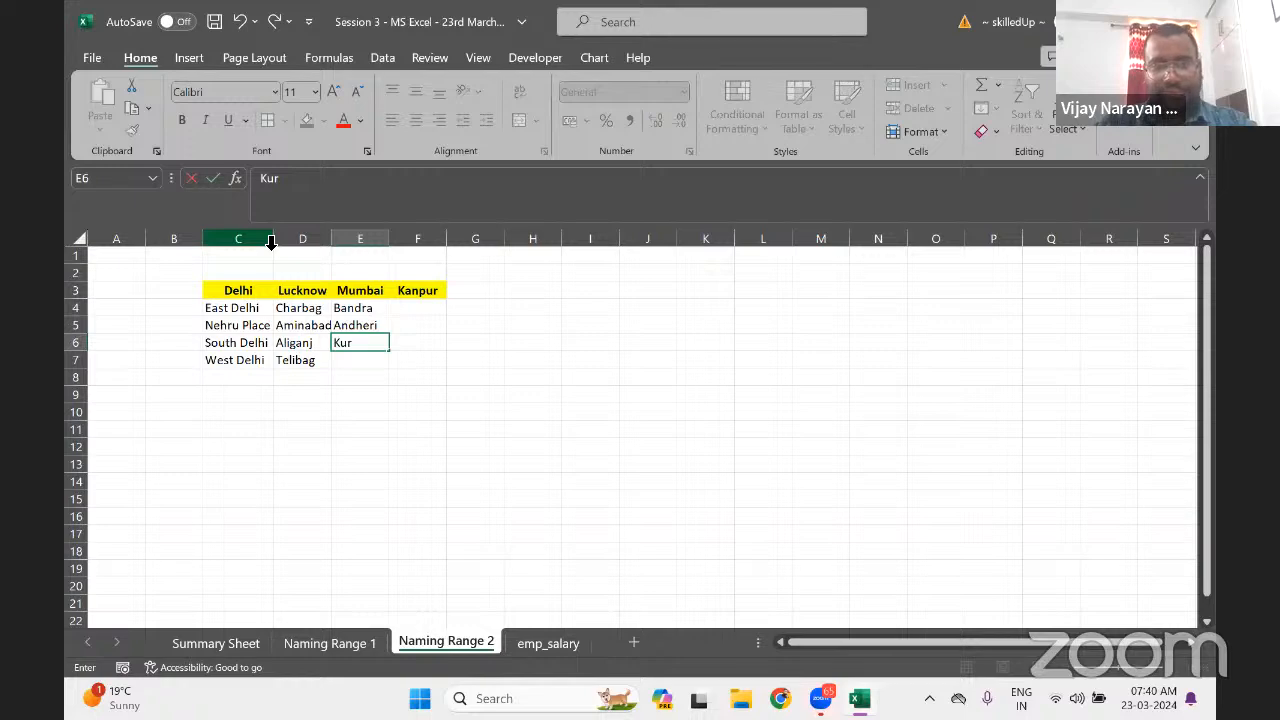
{"action": "type", "text": "la"}
{"action": "key", "text": "Return"}
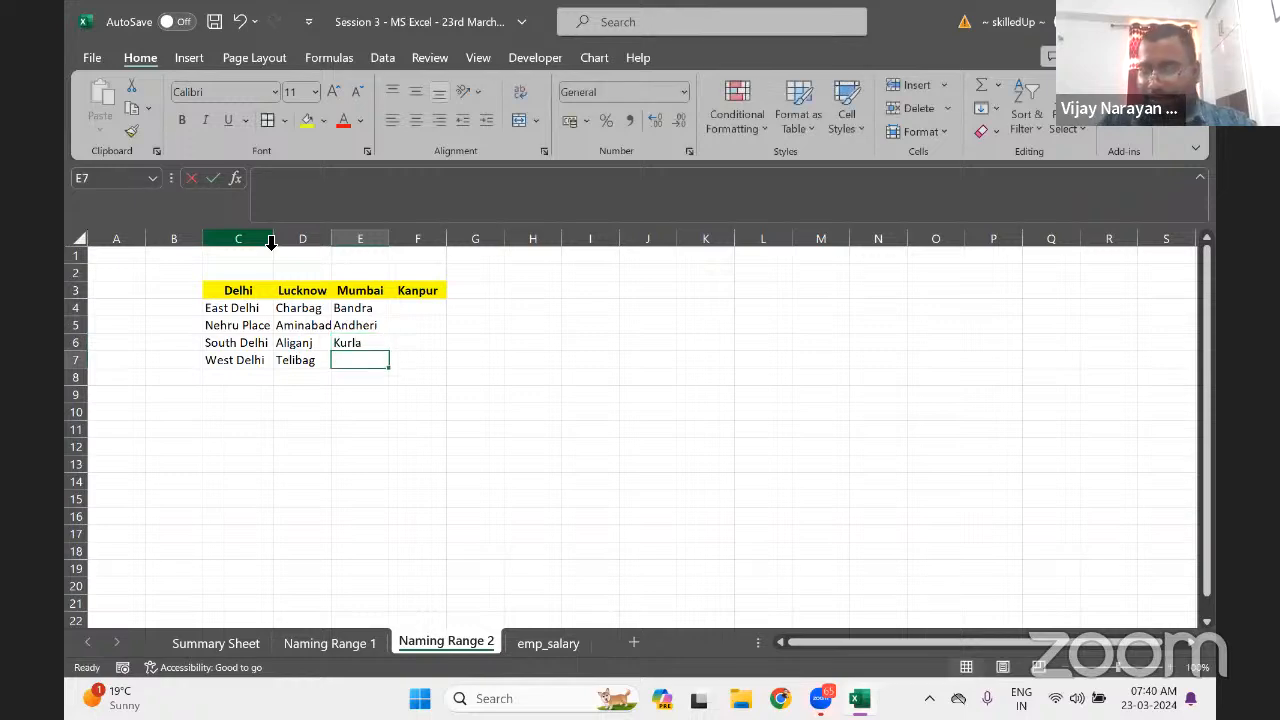
{"action": "type", "text": "Walad"}
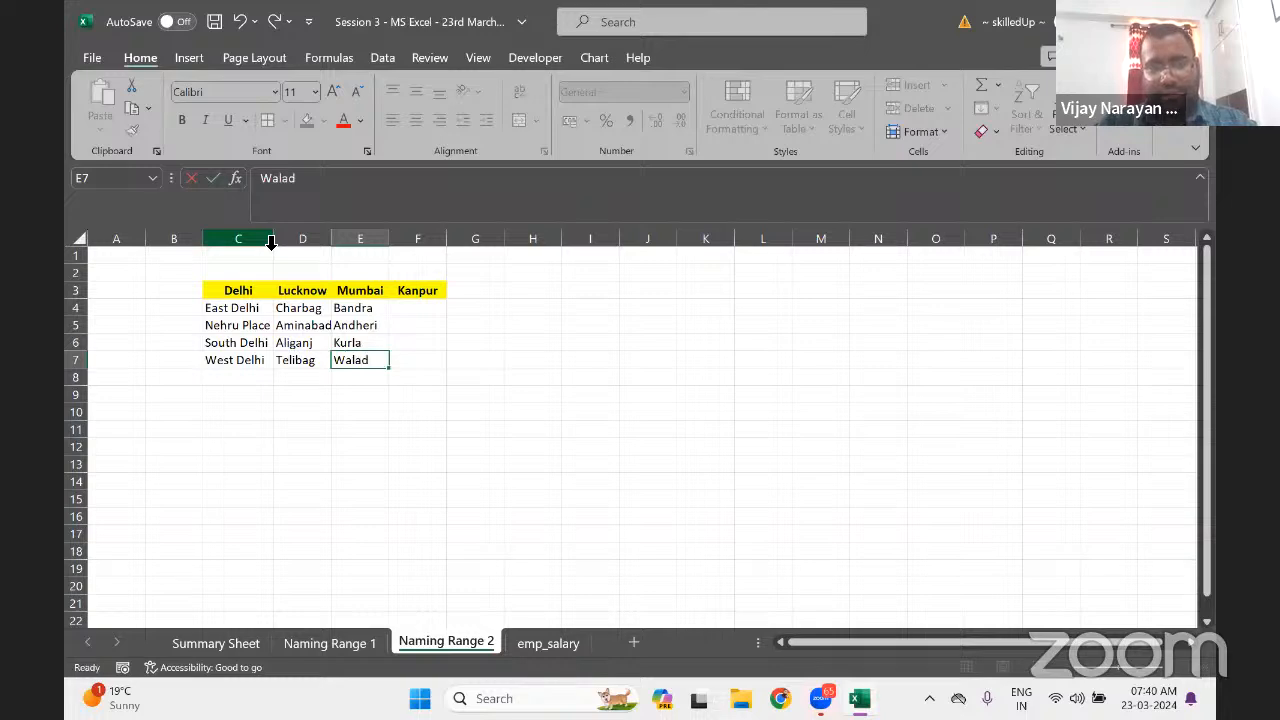
{"action": "key", "text": "Return"}
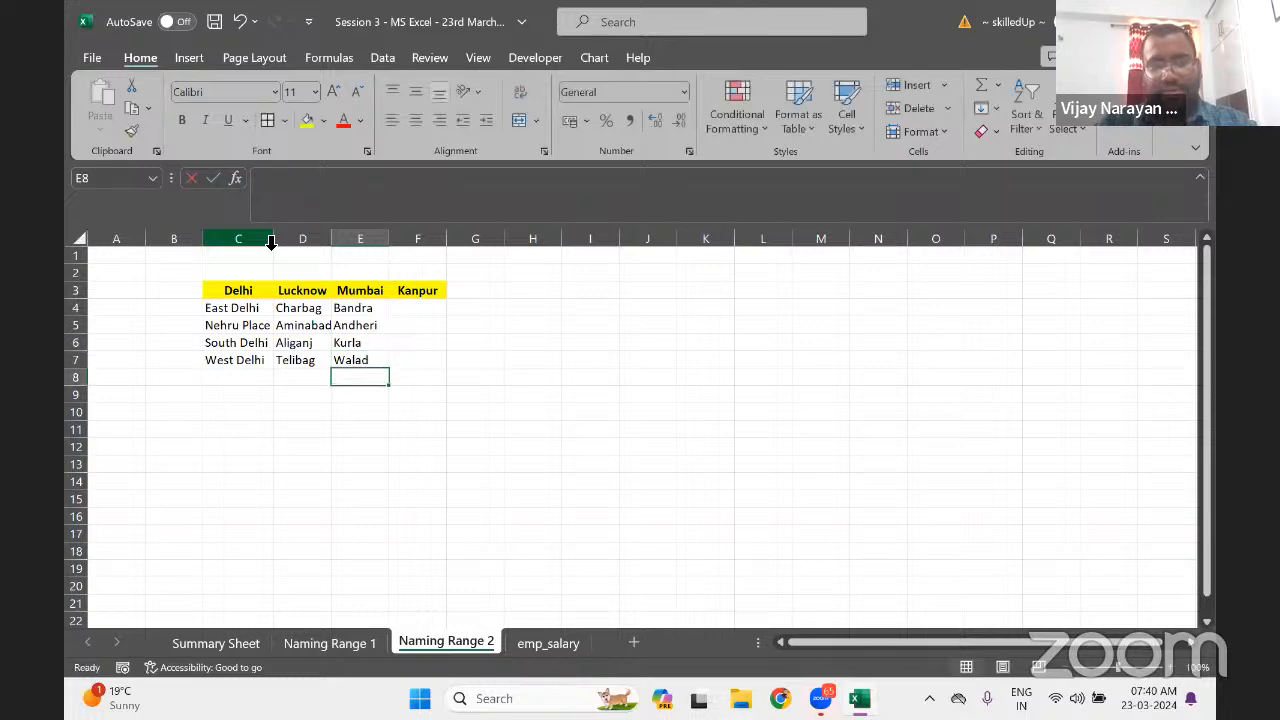
{"action": "key", "text": "Up"}
{"action": "key", "text": "Up"}
{"action": "key", "text": "Up"}
{"action": "key", "text": "Up"}
{"action": "key", "text": "Right"}
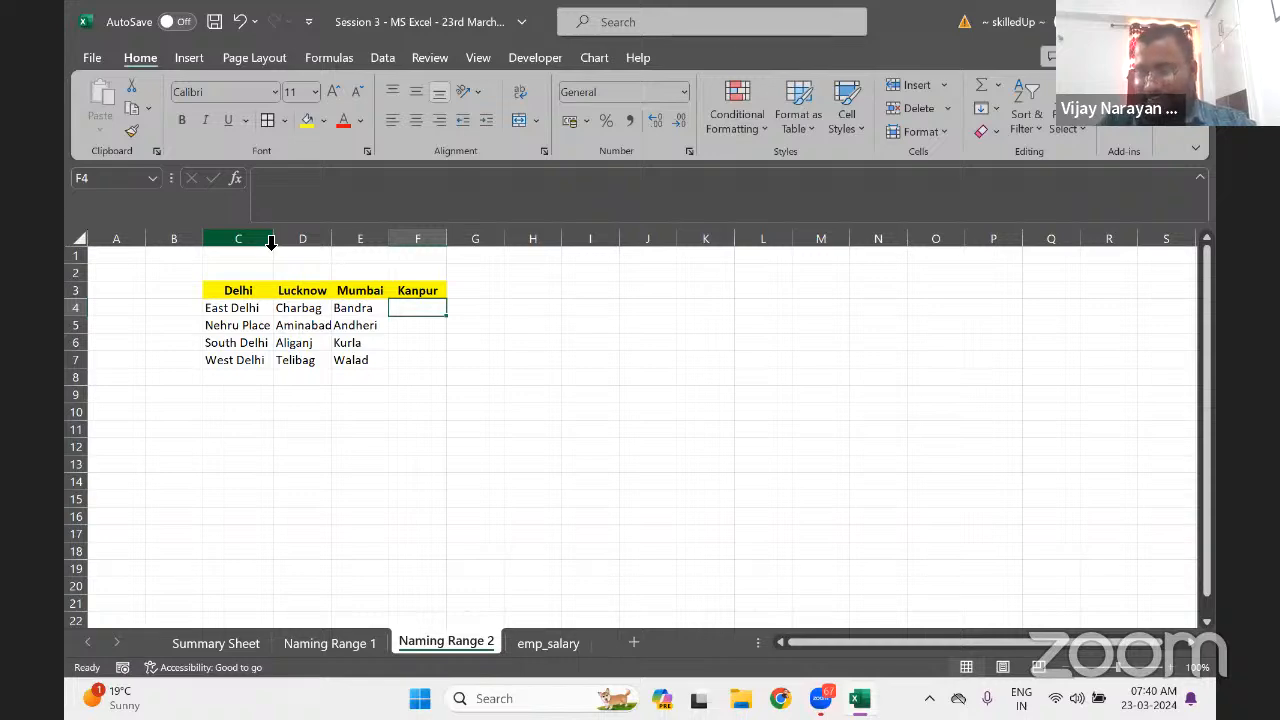
Enter Moden Colony, Motijheel, Khidwainagar and Cort in F4:F7 under Kanpur
{"action": "type", "text": "Mode"}
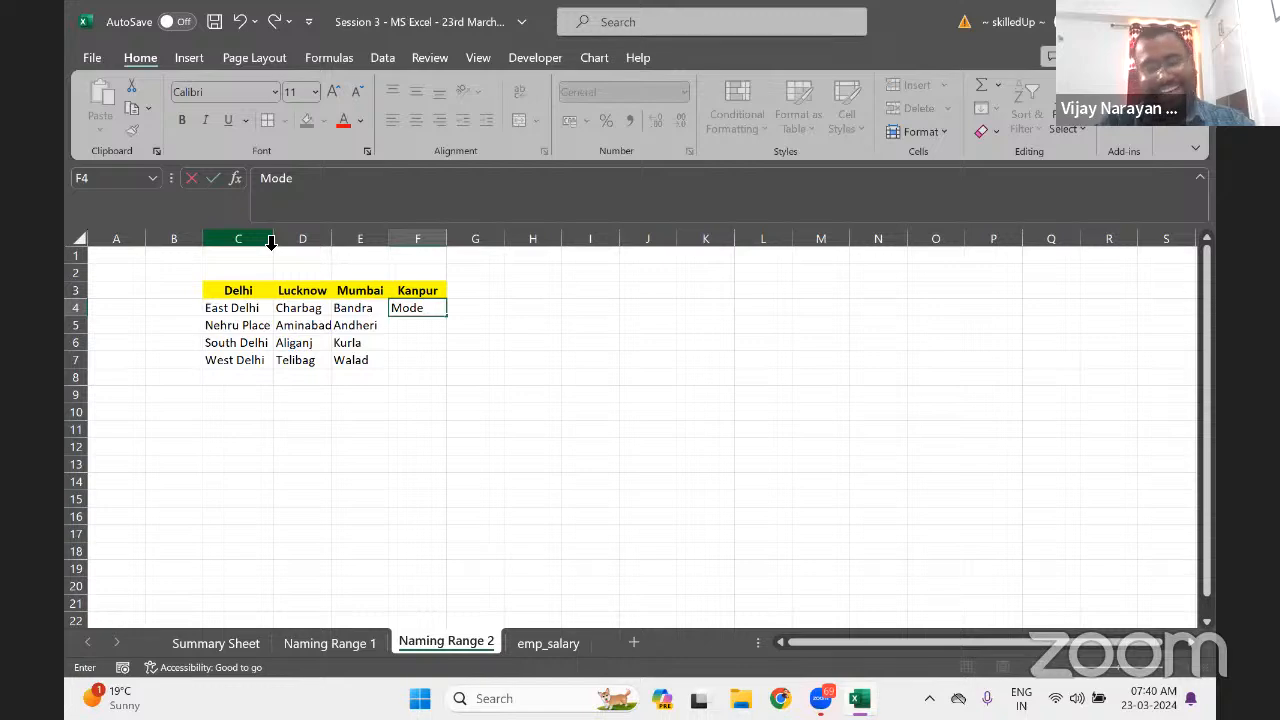
{"action": "type", "text": "n Colo"}
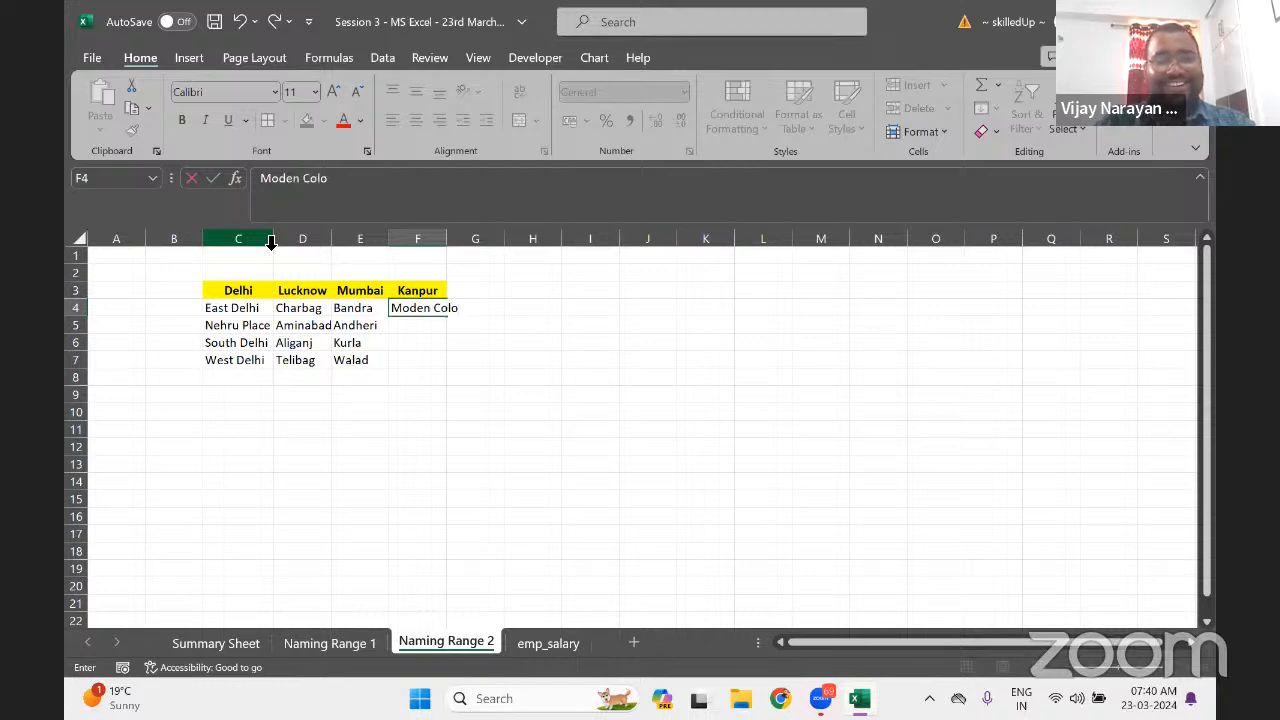
{"action": "type", "text": "ny"}
{"action": "key", "text": "Return"}
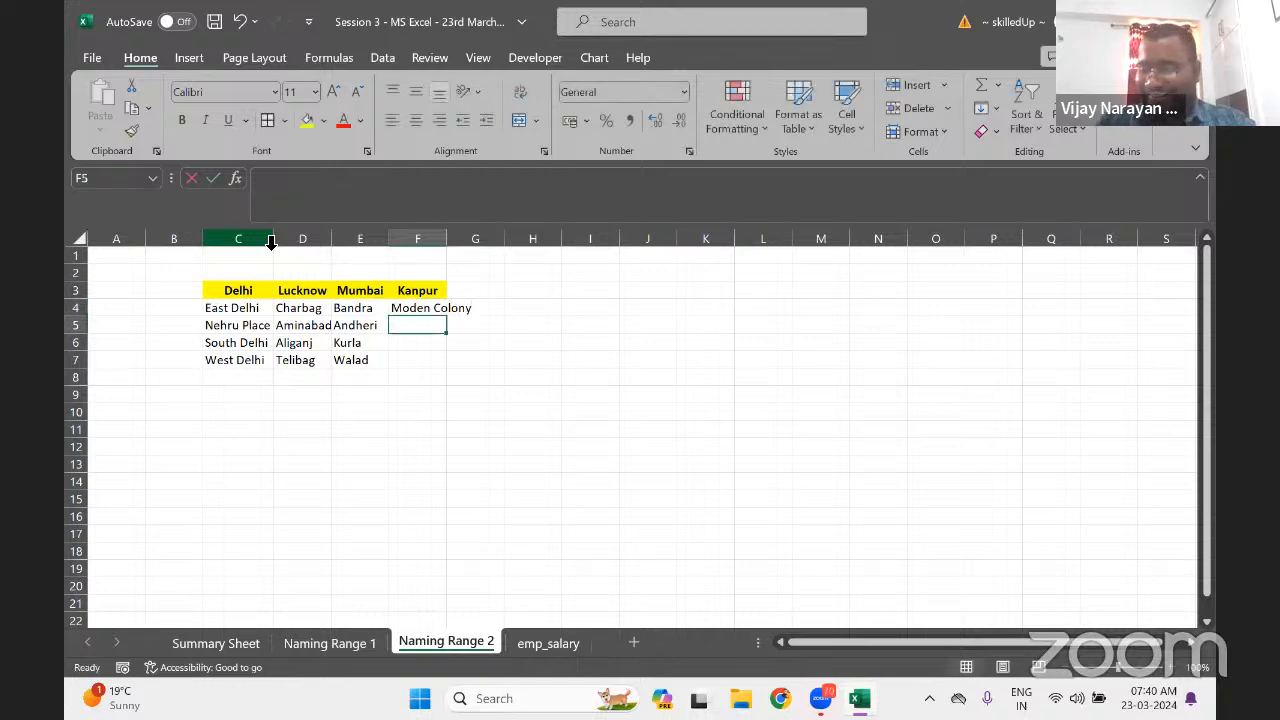
{"action": "type", "text": "Moti"}
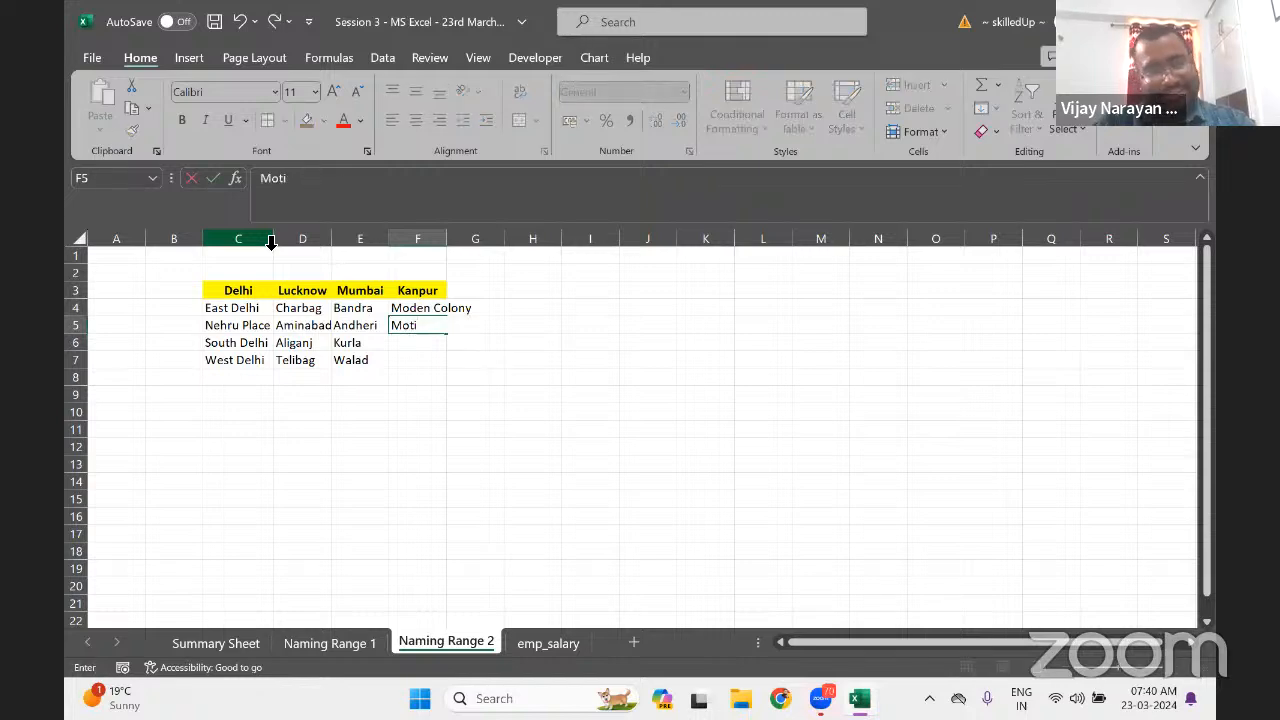
{"action": "type", "text": "j"}
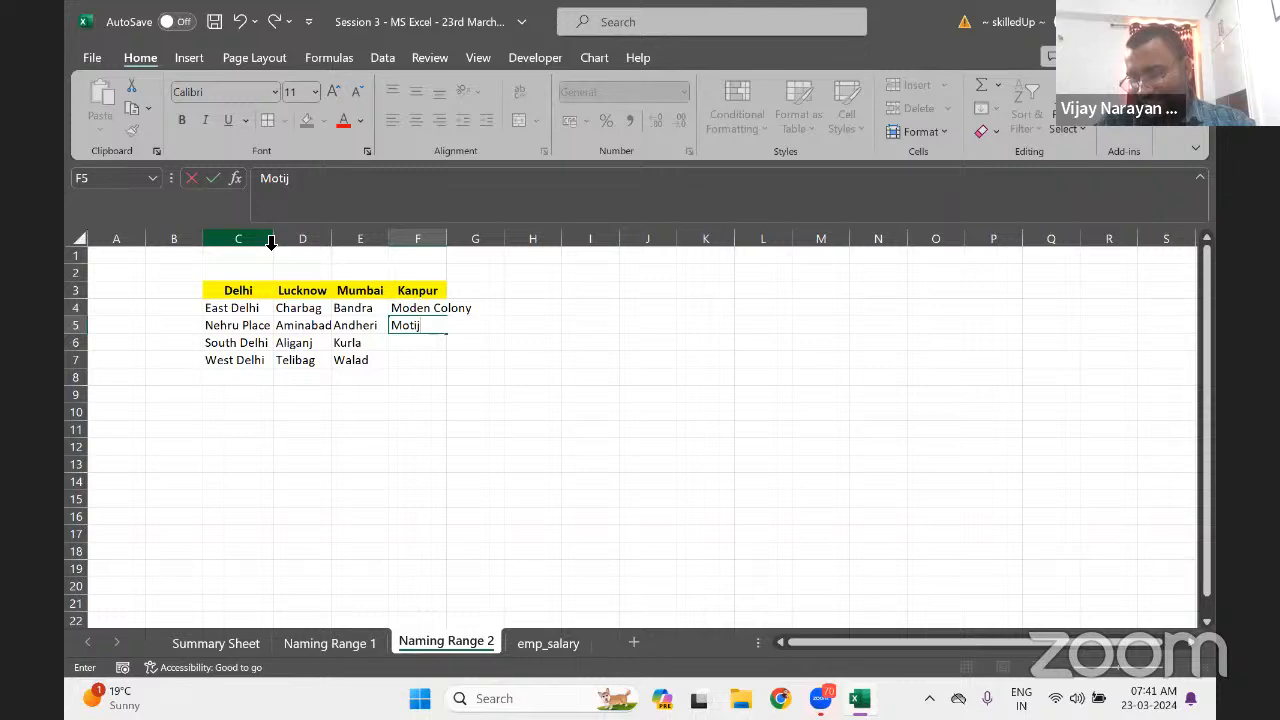
{"action": "type", "text": "heel"}
{"action": "key", "text": "Return"}
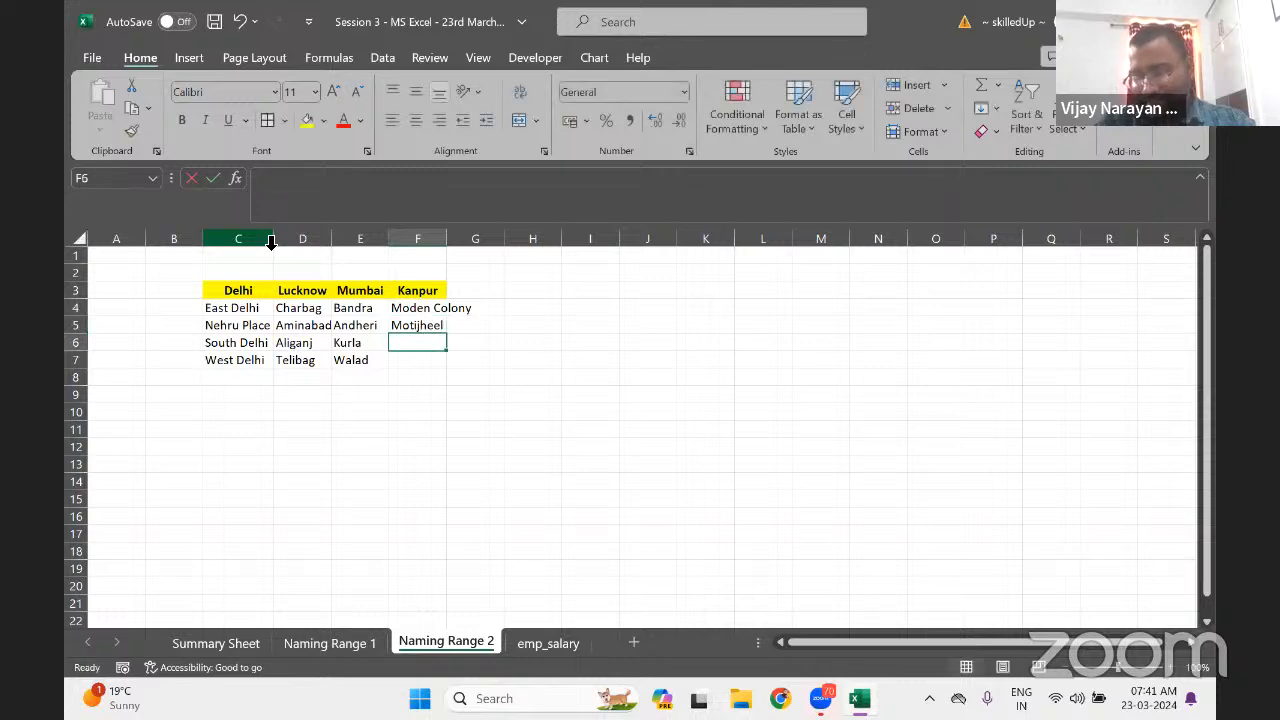
{"action": "type", "text": "K"}
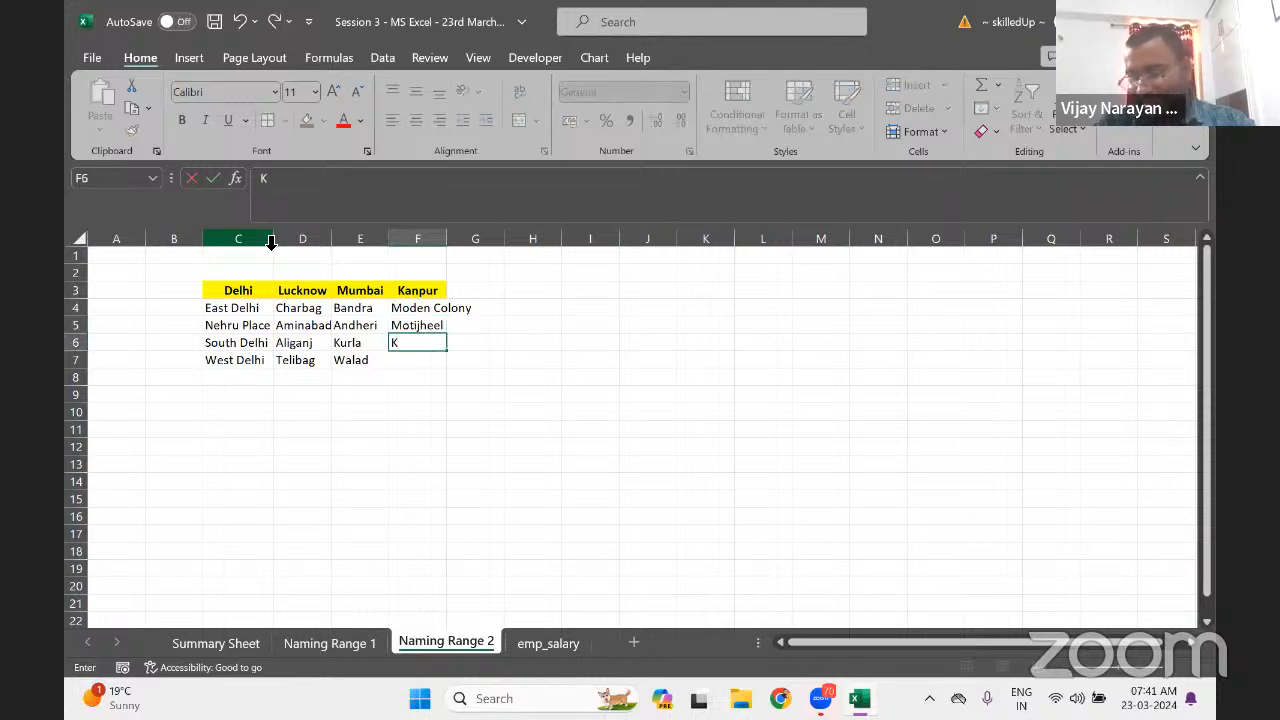
{"action": "type", "text": "hidwa"}
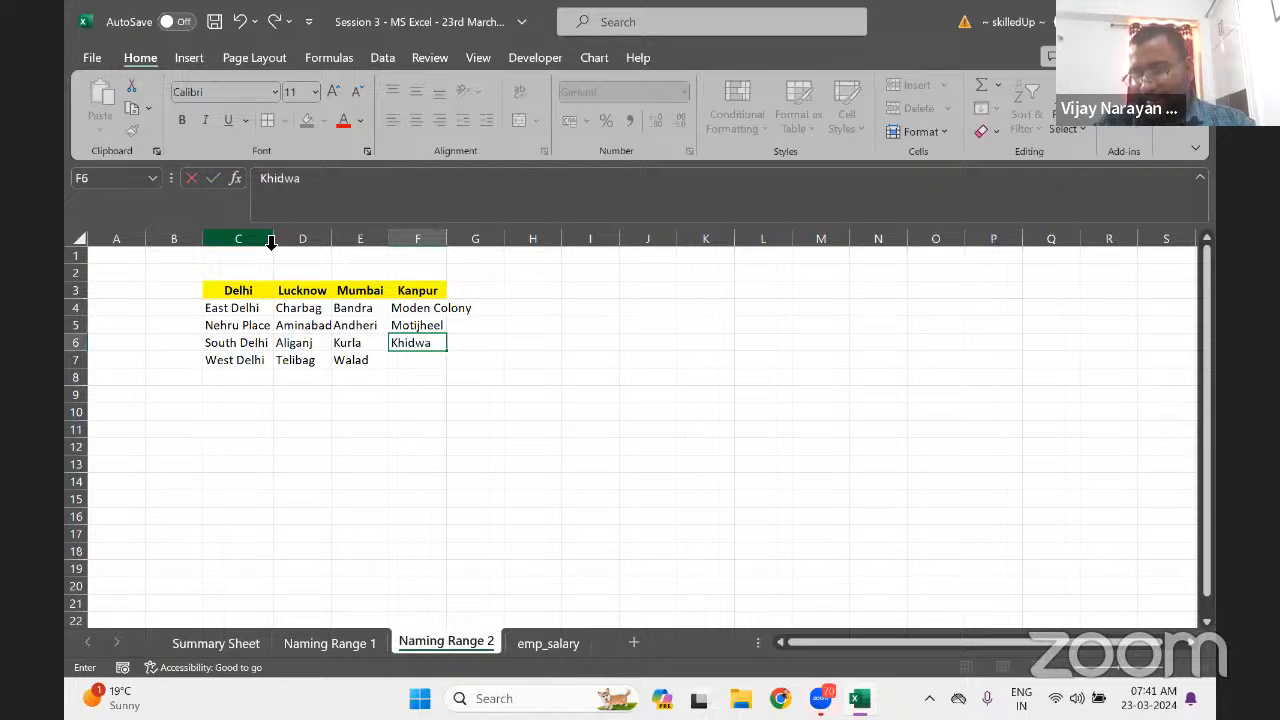
{"action": "type", "text": "inagar"}
{"action": "key", "text": "Return"}
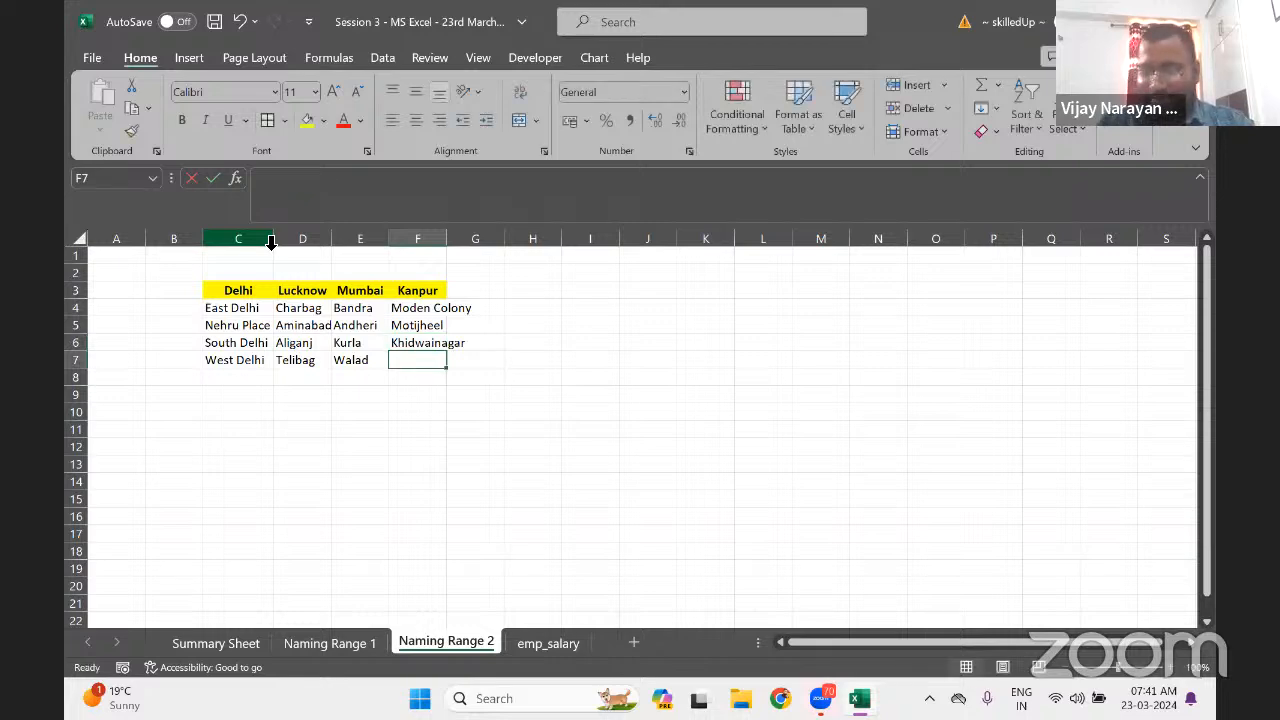
{"action": "type", "text": "Cort"}
{"action": "key", "text": "Return"}
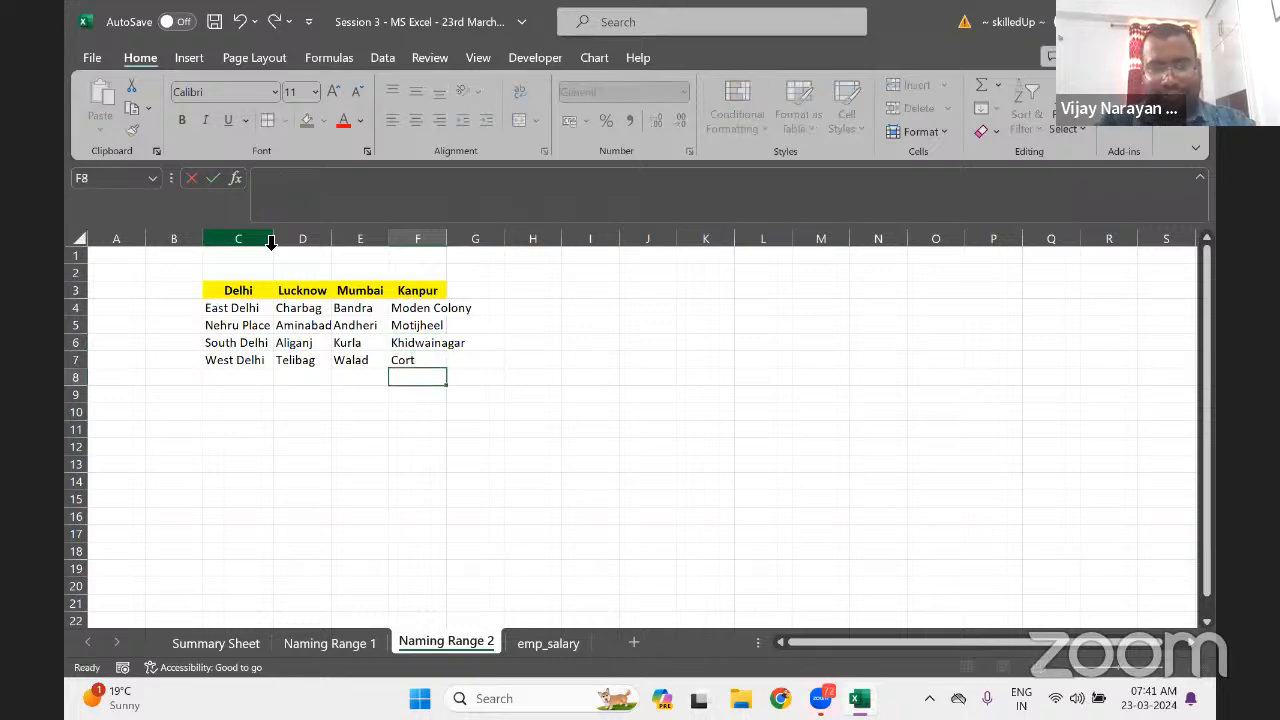
{"action": "key", "text": "Up"}
{"action": "key", "text": "ctrl+a"}
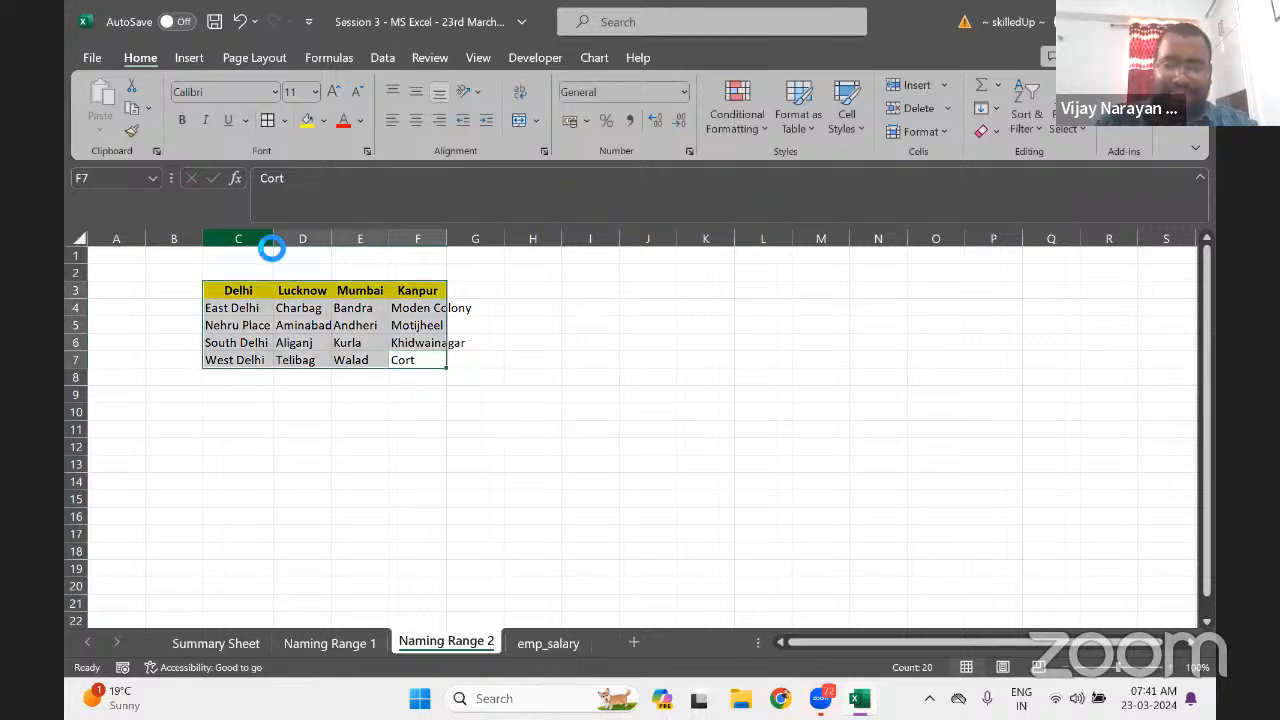
{"action": "key", "text": "alt+o"}
{"action": "key", "text": "c"}
{"action": "key", "text": "a"}
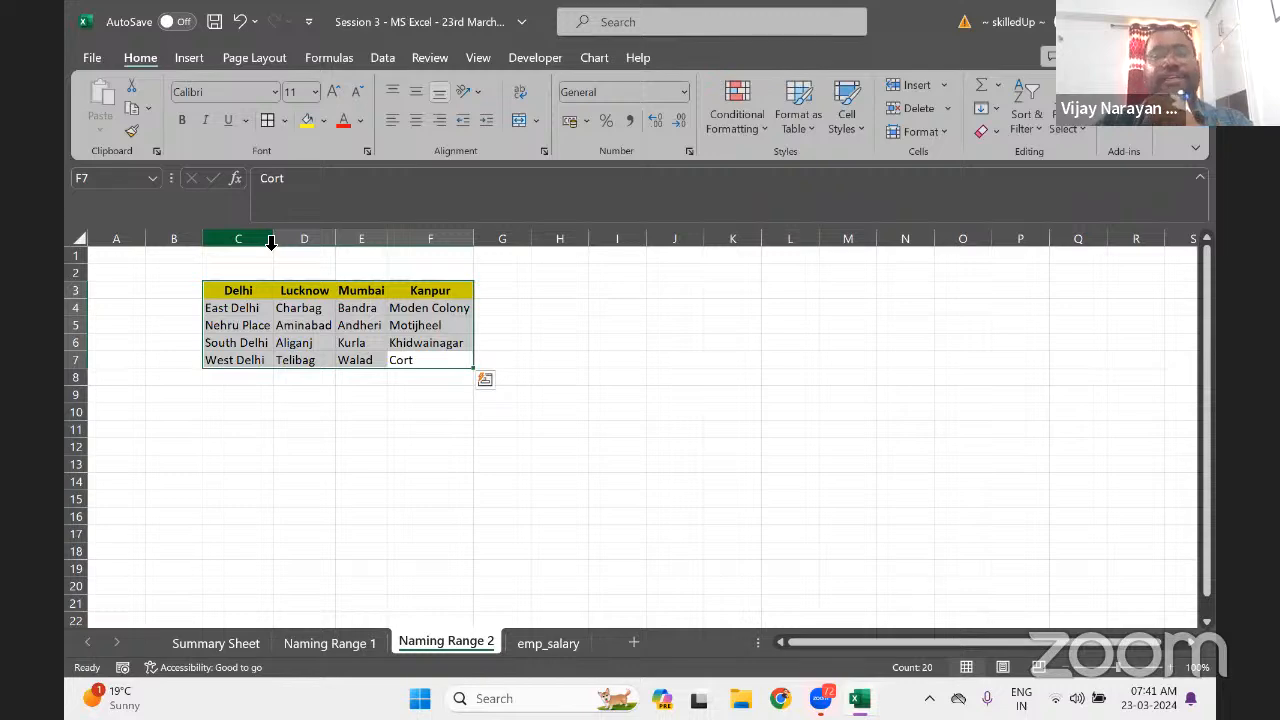
{"action": "key", "text": "Up"}
{"action": "key", "text": "Left"}
{"action": "key", "text": "Left"}
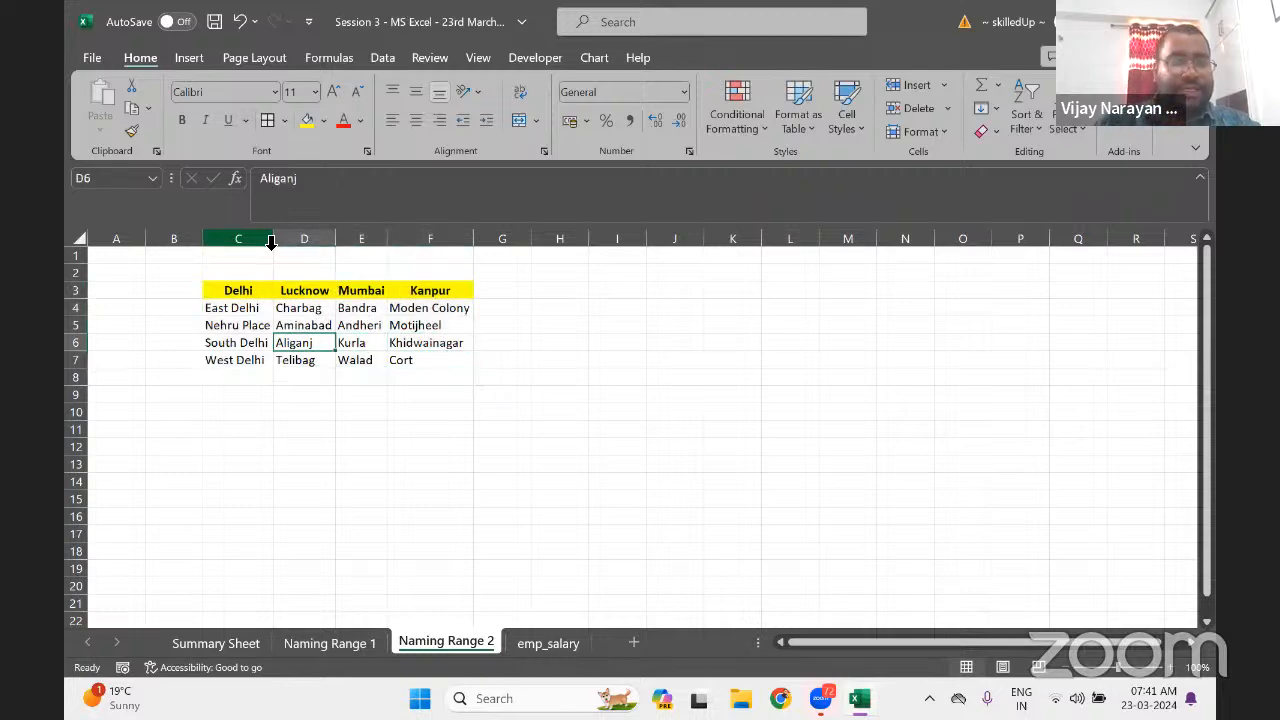
{"action": "key", "text": "Up"}
{"action": "key", "text": "Left"}
{"action": "key", "text": "Up"}
{"action": "key", "text": "Up"}
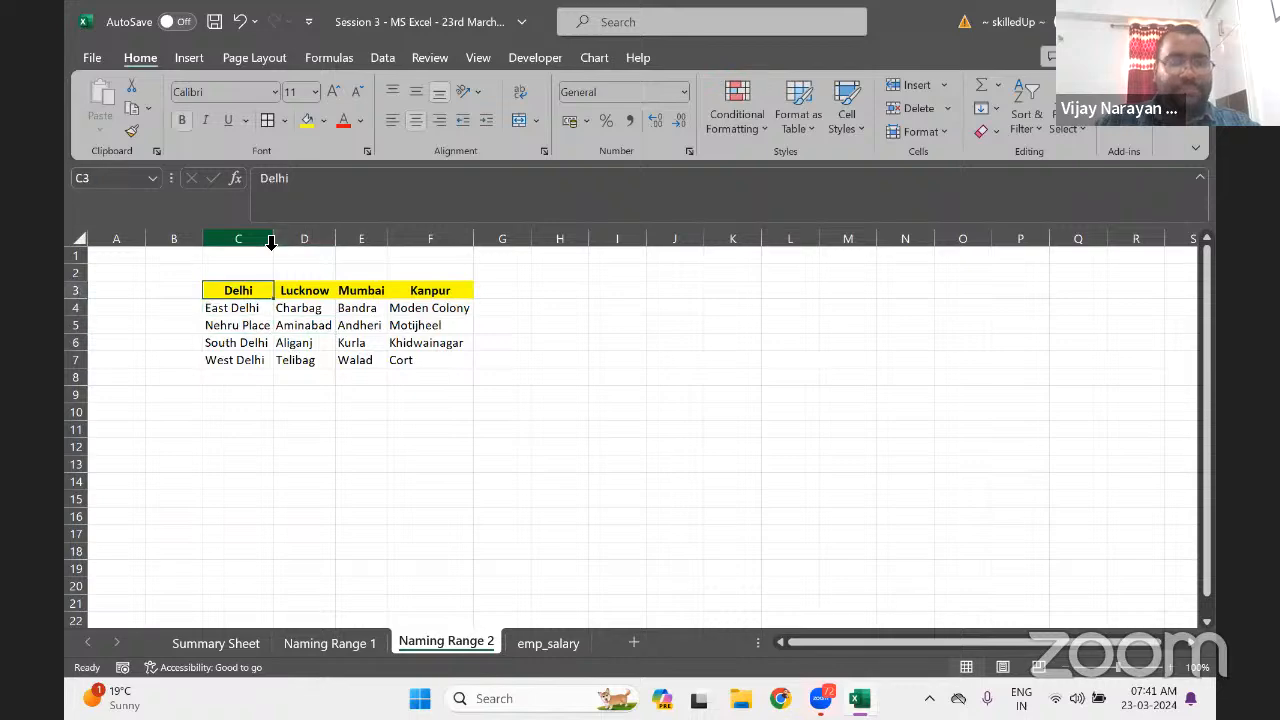
Name the Delhi areas C4:C7 'Delhi' through the Name Box
{"action": "left_click", "coordinate": [279, 187]}
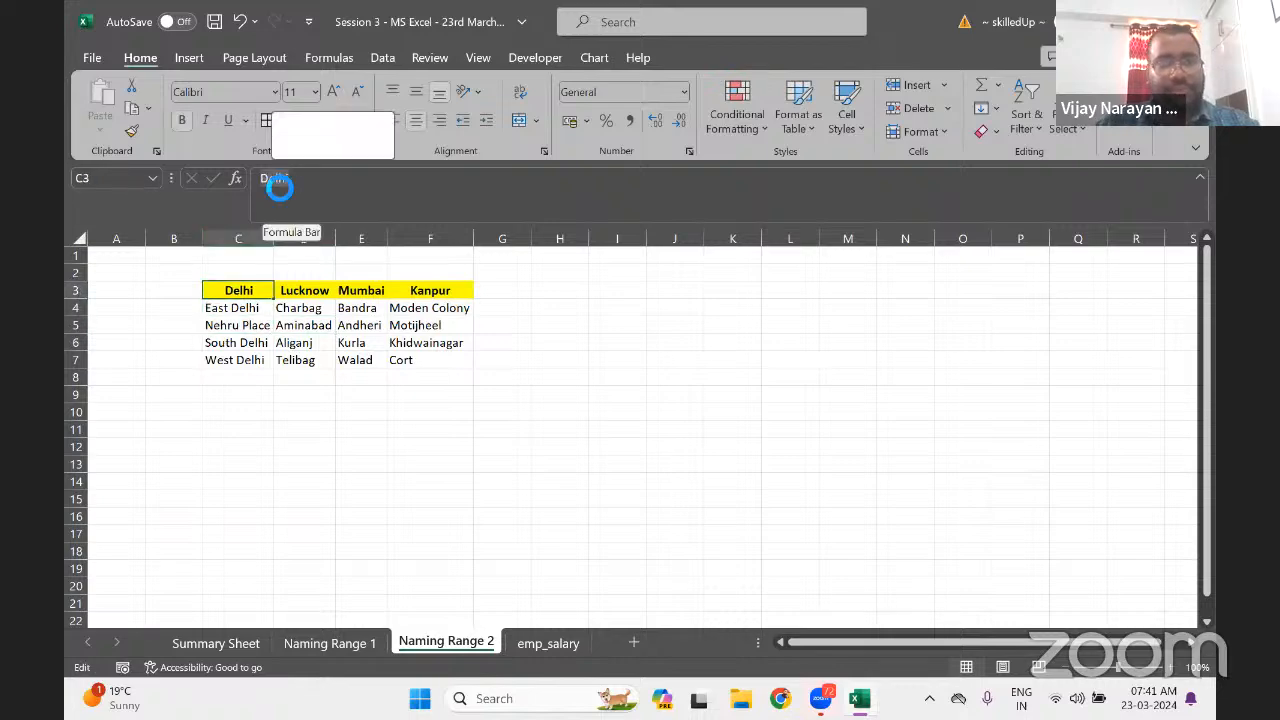
{"action": "left_click", "coordinate": [224, 310]}
{"action": "key", "text": "ctrl+shift+Down"}
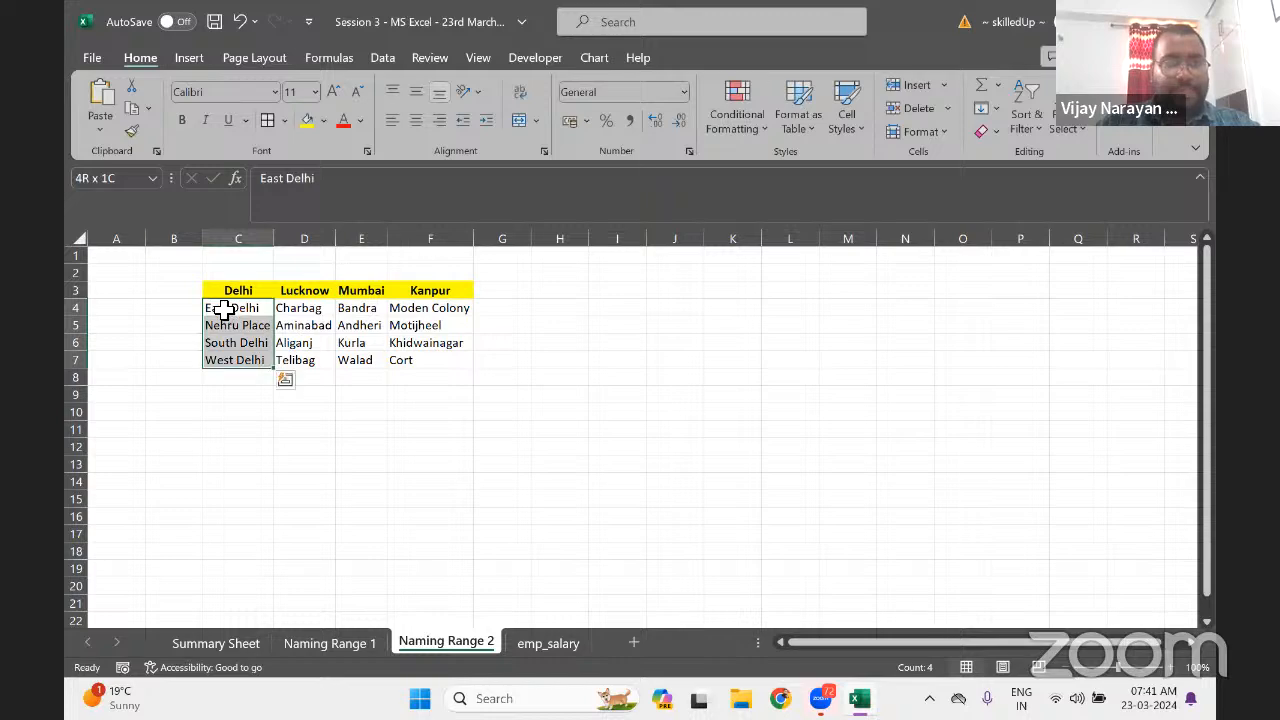
{"action": "left_click", "coordinate": [116, 182]}
{"action": "type", "text": "Delhi"}
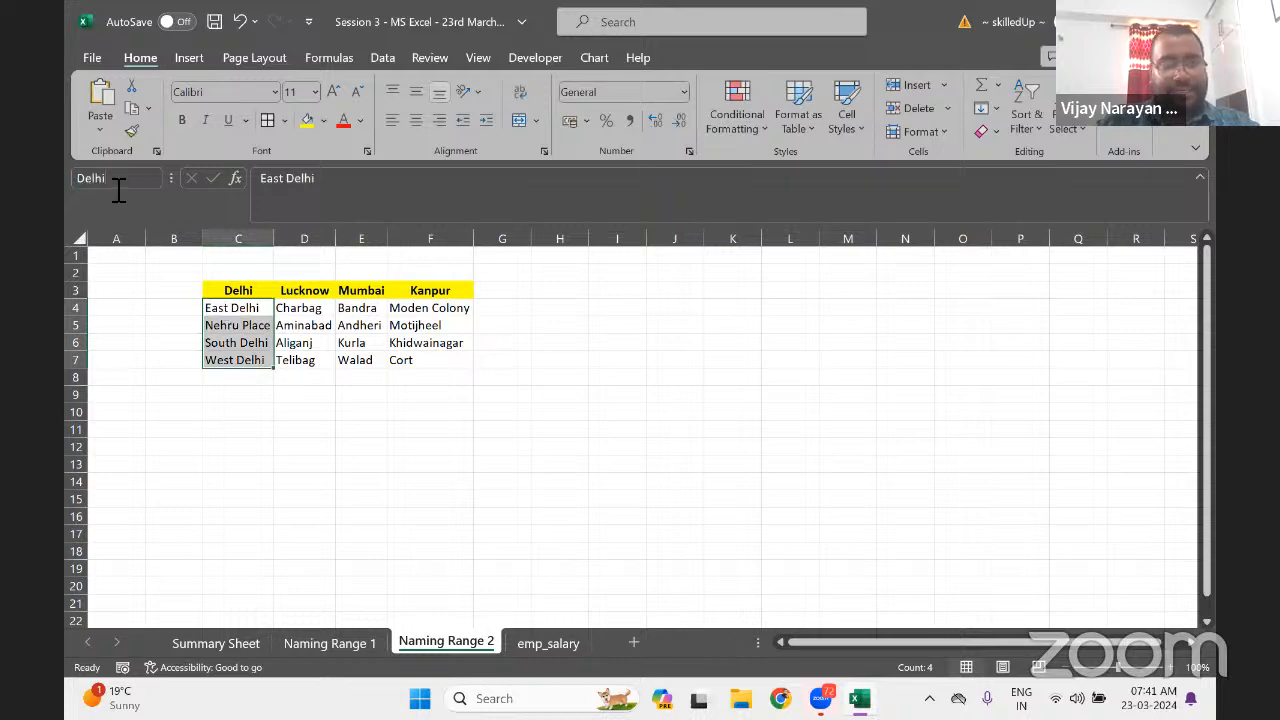
{"action": "key", "text": "Return"}
Name the Lucknow areas D4:D7 'Lucknow'
{"action": "left_click", "coordinate": [296, 300]}
{"action": "key", "text": "Up"}
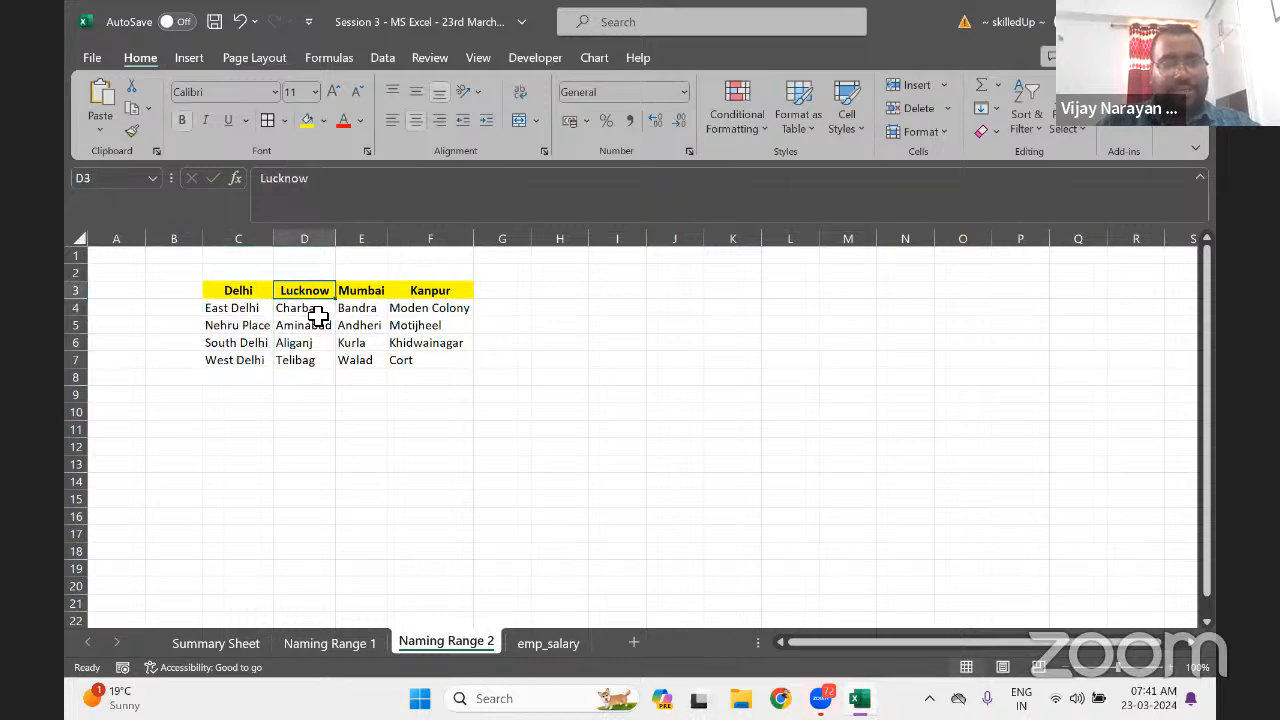
{"action": "key", "text": "F2"}
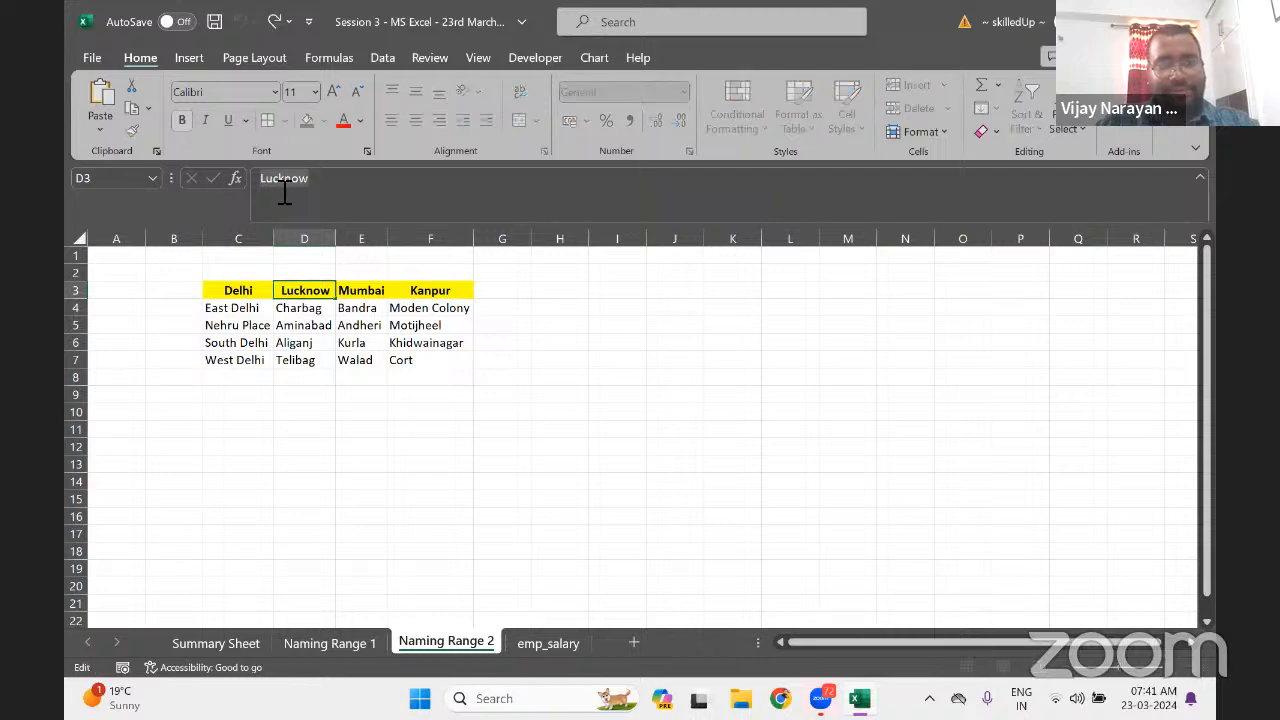
{"action": "left_click", "coordinate": [313, 308]}
{"action": "key", "text": "ctrl+shift+Down"}
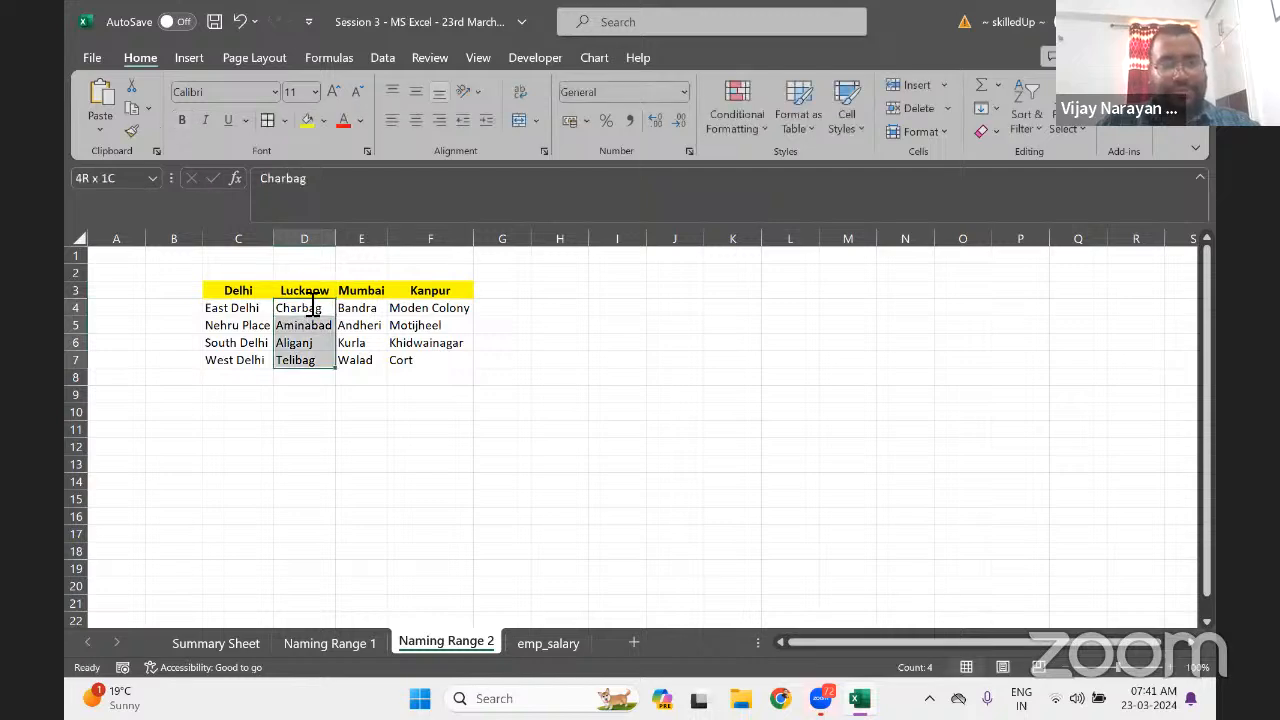
{"action": "left_click", "coordinate": [116, 181]}
{"action": "type", "text": "Lucknow"}
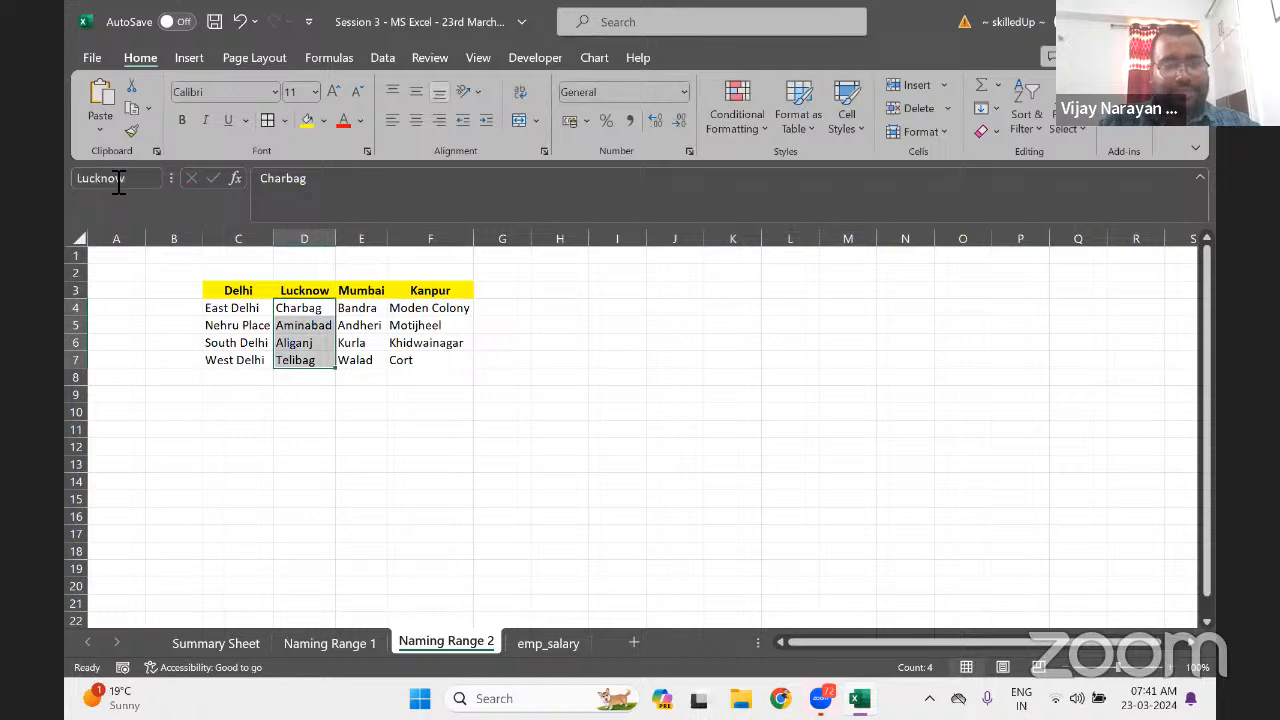
{"action": "key", "text": "Return"}
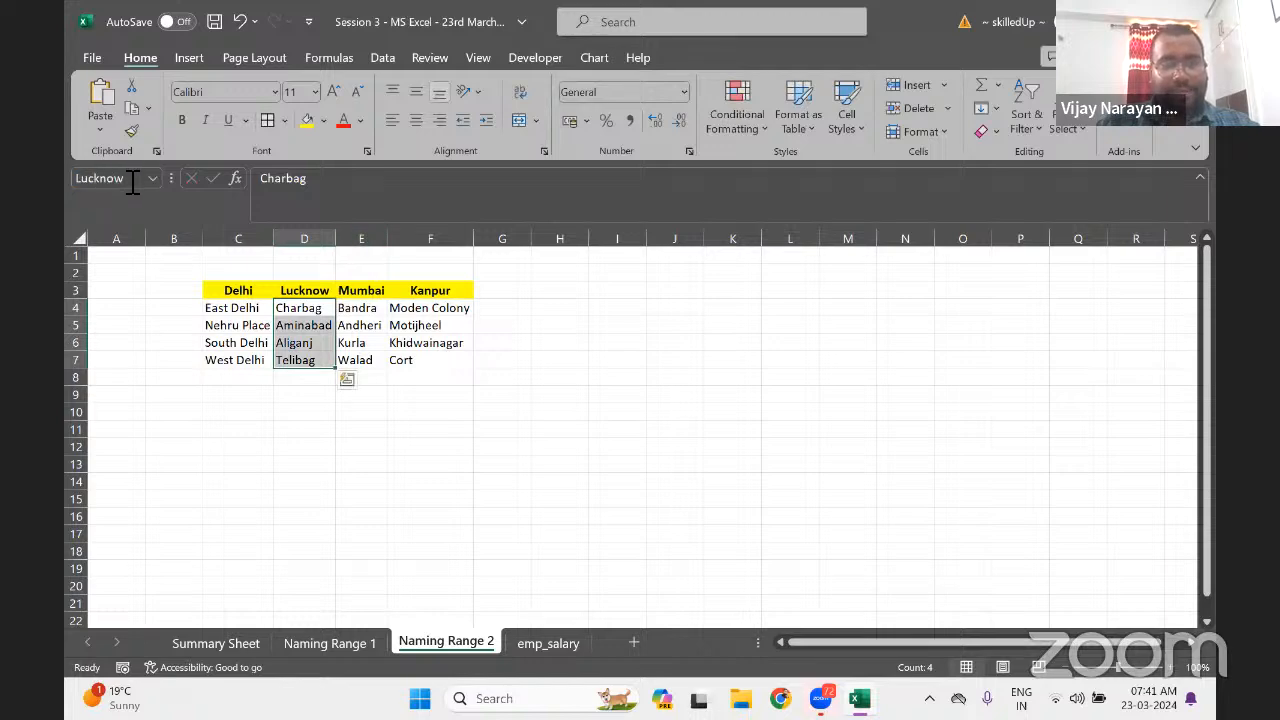
Name the Mumbai areas E4:E7 'Mumbai' using the copied heading text
{"action": "left_click", "coordinate": [360, 292]}
{"action": "left_click", "coordinate": [272, 176]}
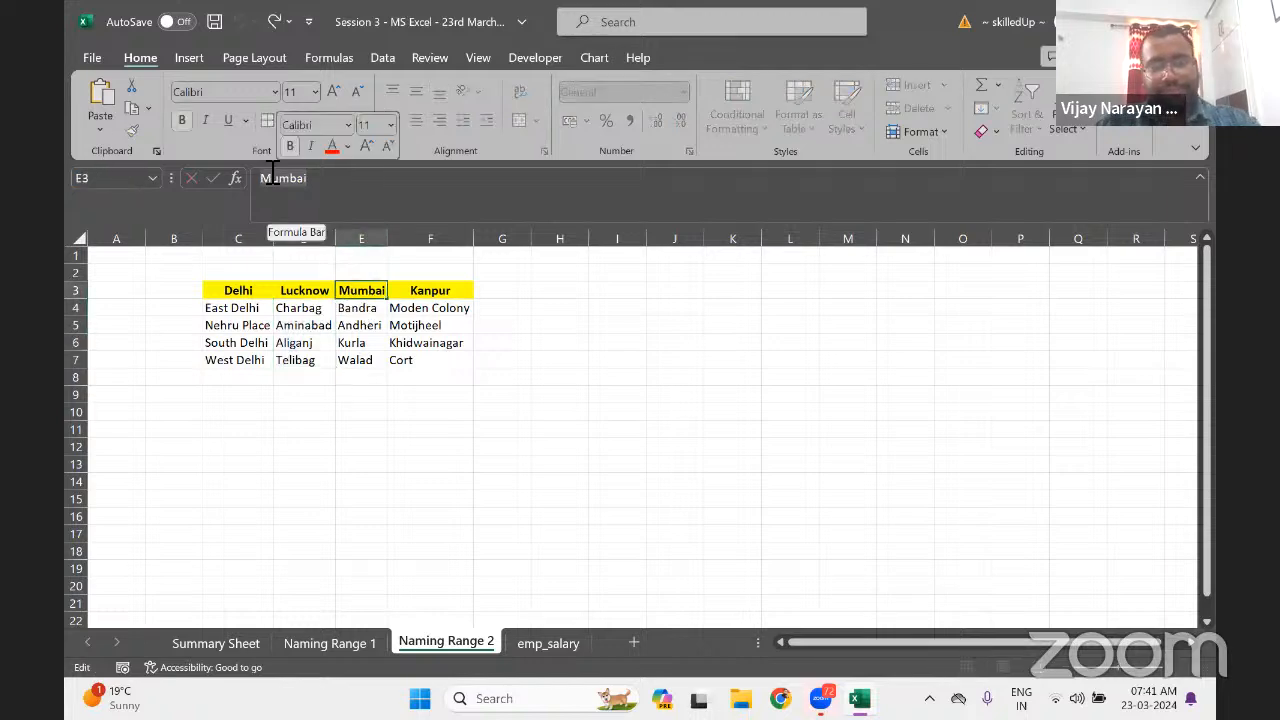
{"action": "key", "text": "ctrl+c"}
{"action": "key", "text": "Return"}
{"action": "key", "text": "Return"}
{"action": "key", "text": "Up"}
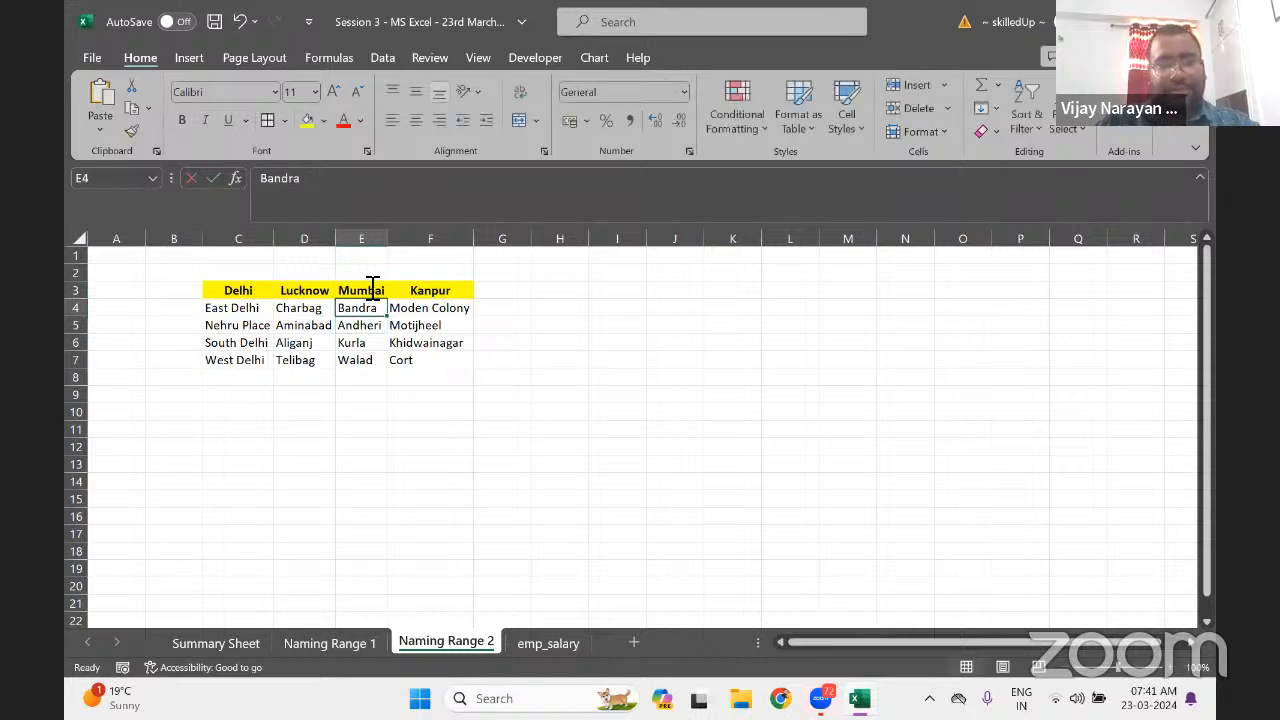
{"action": "key", "text": "ctrl+shift+Down"}
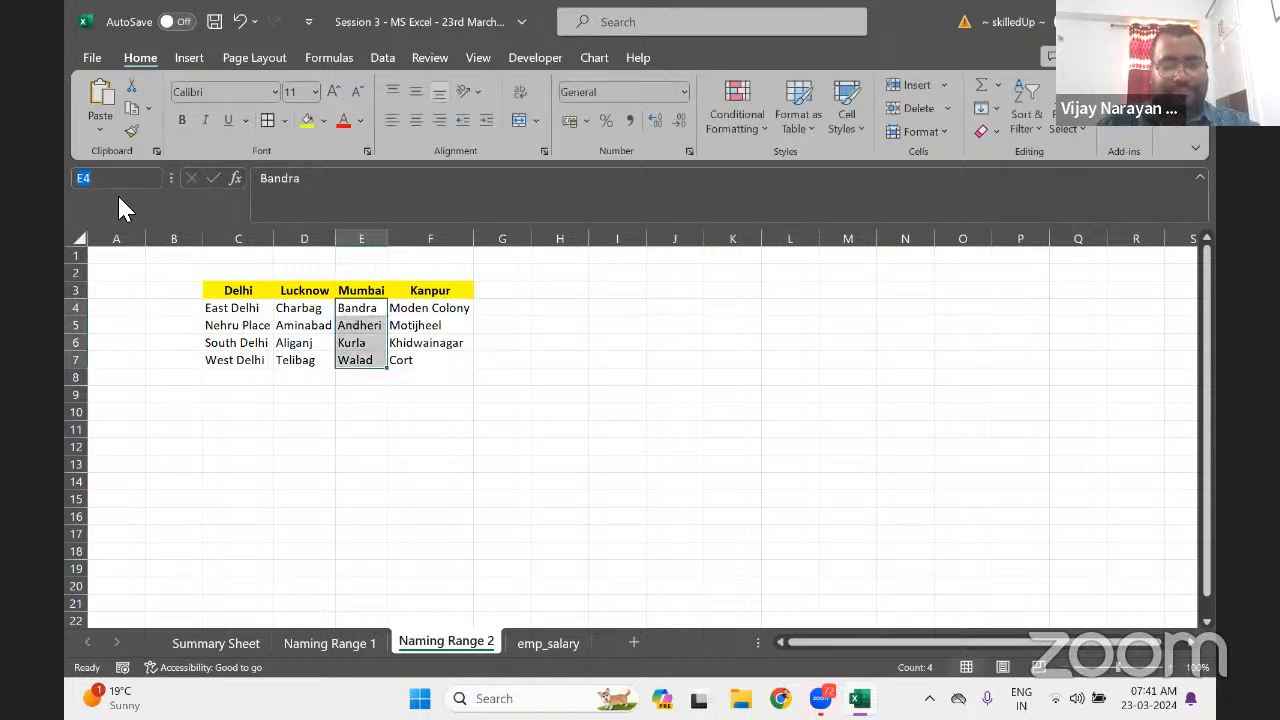
{"action": "key", "text": "ctrl+v"}
{"action": "key", "text": "Return"}
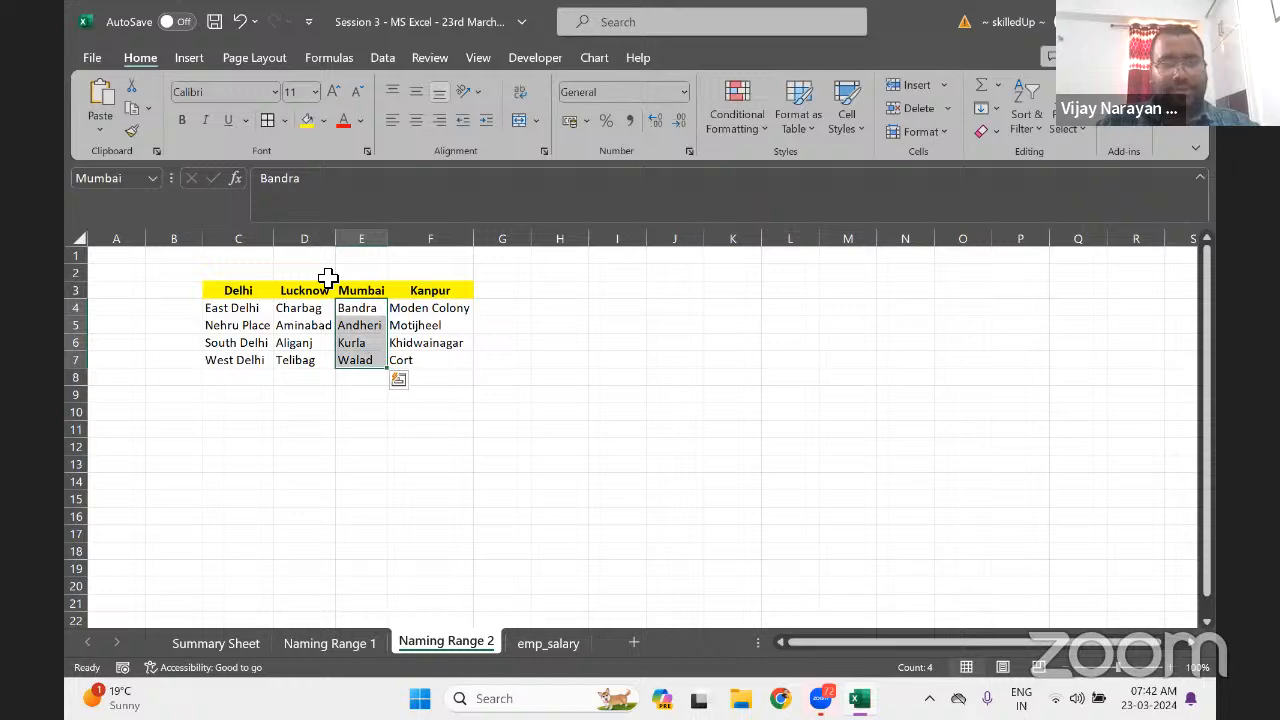
Name the Kanpur areas F4:F7 'Kanpur'
{"action": "key", "text": "Right"}
{"action": "key", "text": "Up"}
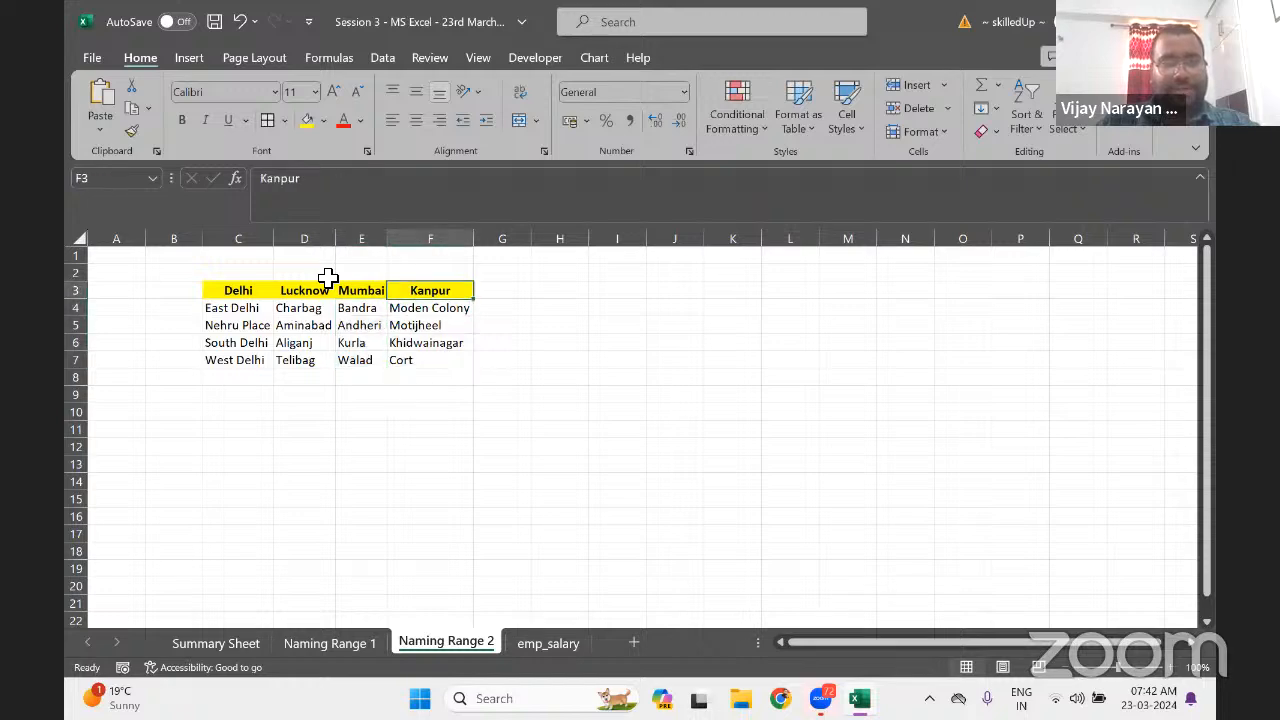
{"action": "left_click", "coordinate": [265, 178]}
{"action": "double_click", "coordinate": [427, 309]}
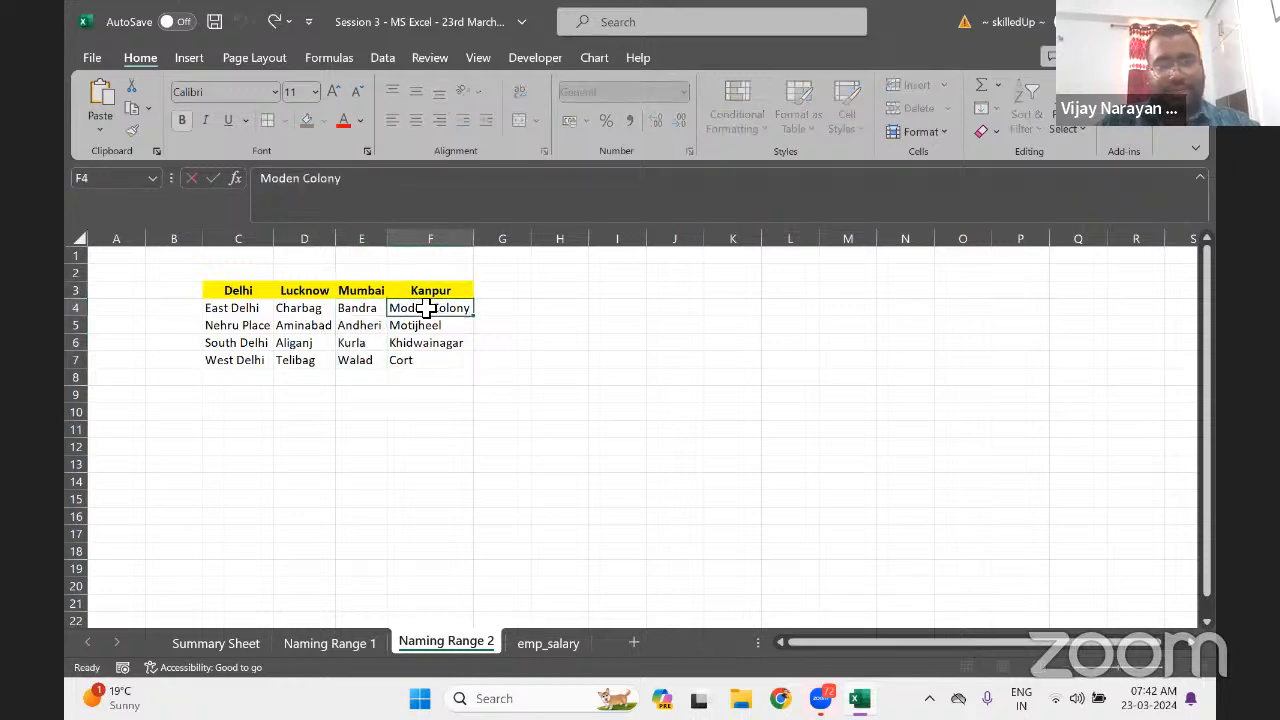
{"action": "key", "text": "Escape"}
{"action": "key", "text": "ctrl+shift+Down"}
{"action": "left_click", "coordinate": [124, 180]}
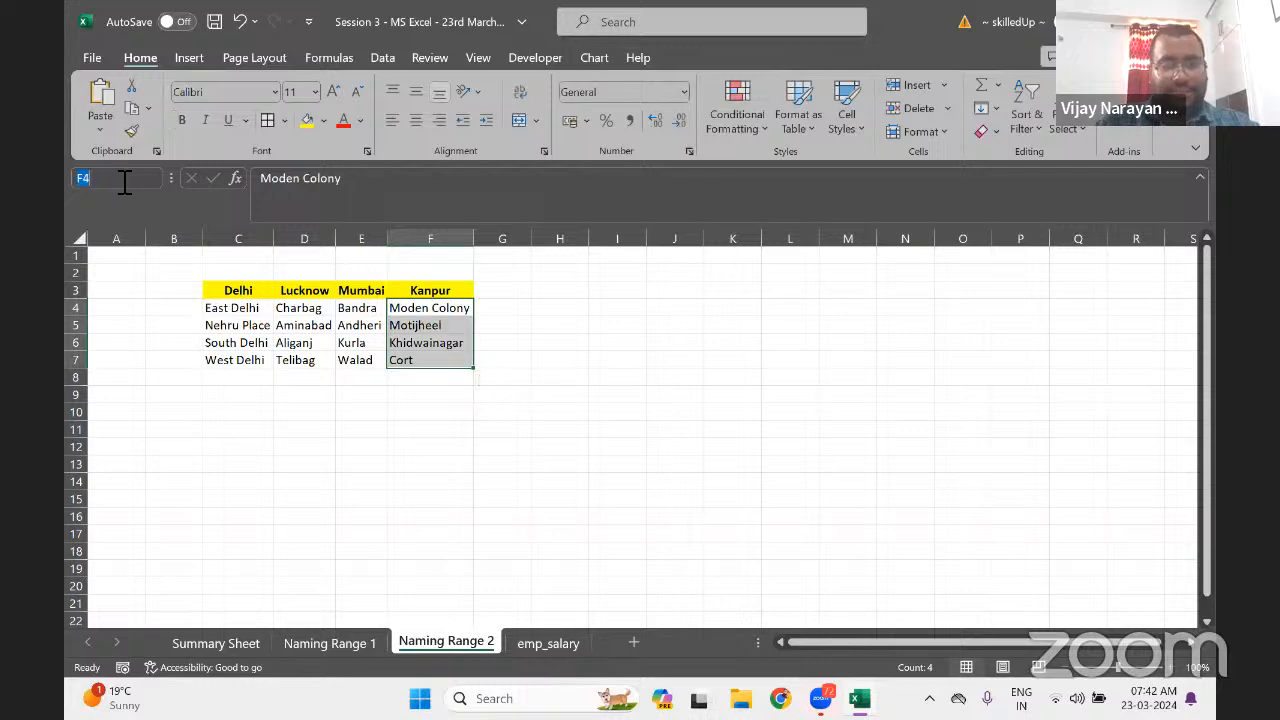
{"action": "type", "text": "Kanpur"}
{"action": "key", "text": "Return"}
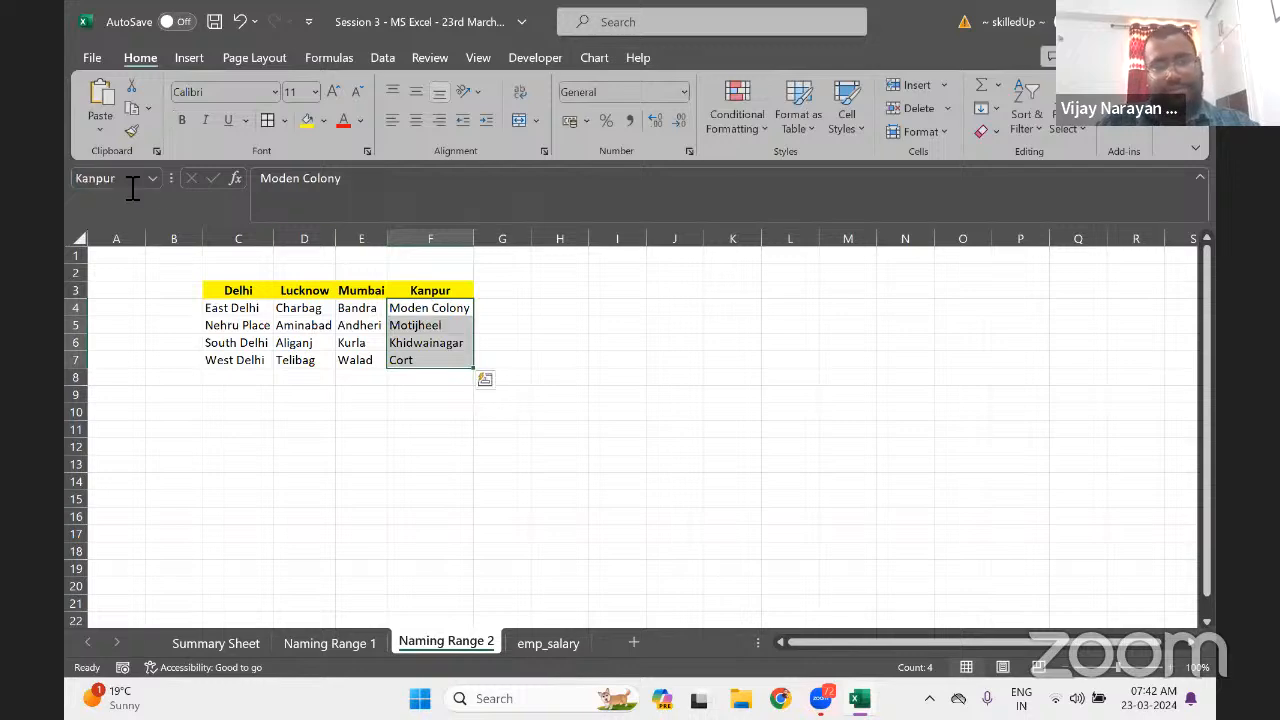
{"action": "left_click", "coordinate": [372, 432]}
{"action": "left_click", "coordinate": [332, 308], "text": "ctrl"}
{"action": "key", "text": "ctrl+a"}
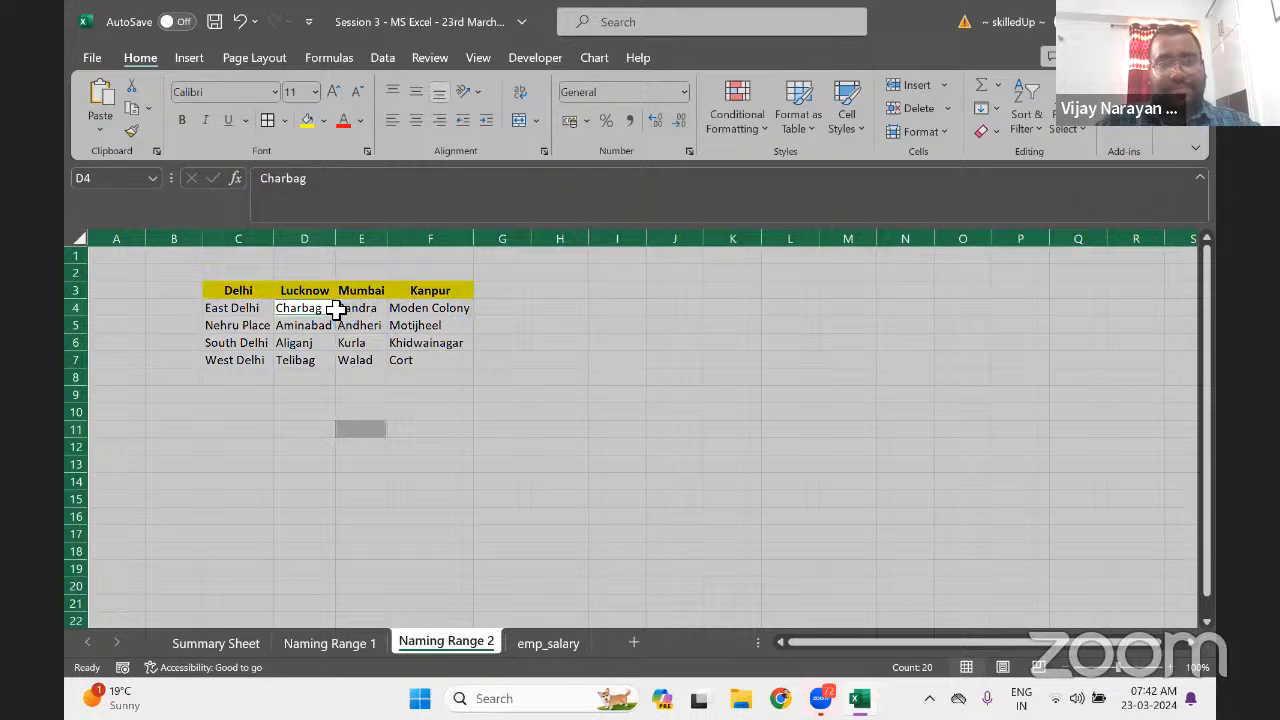
Select the city and area table C3:F7, centre its text and apply All Borders
{"action": "left_click", "coordinate": [318, 325]}
{"action": "key", "text": "ctrl+a"}
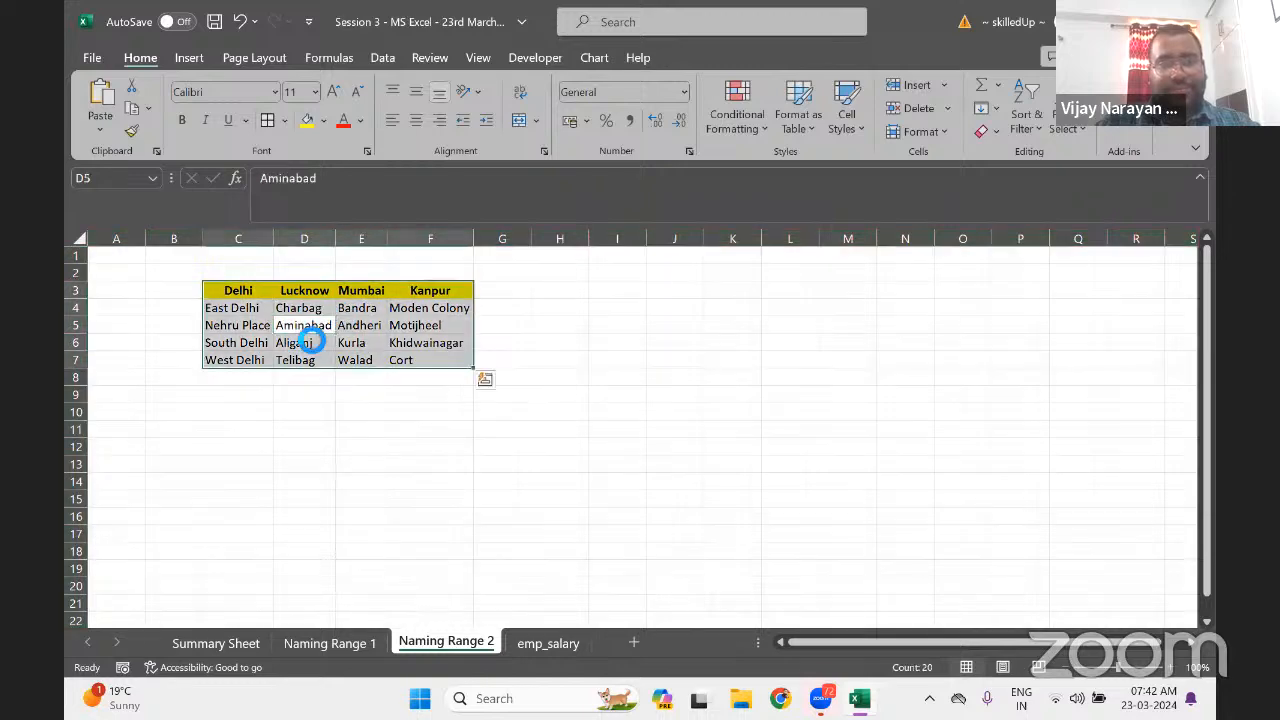
{"action": "left_click", "coordinate": [412, 124]}
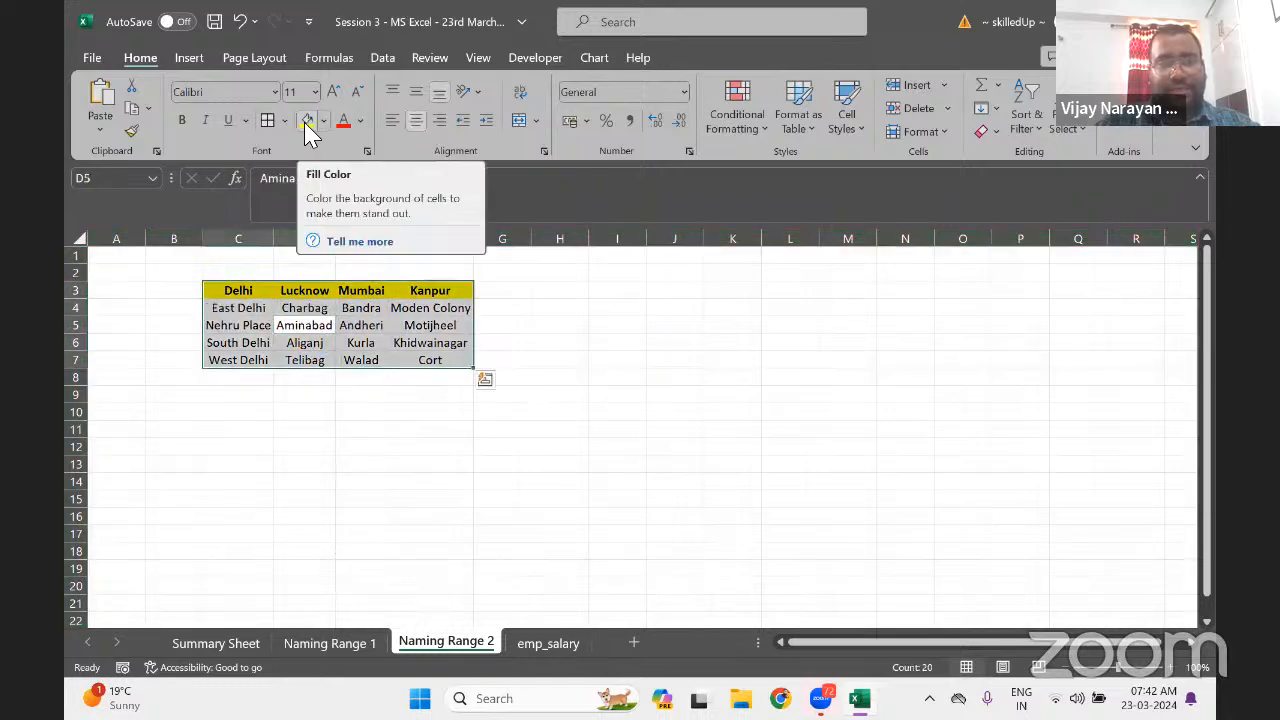
{"action": "left_click", "coordinate": [265, 123]}
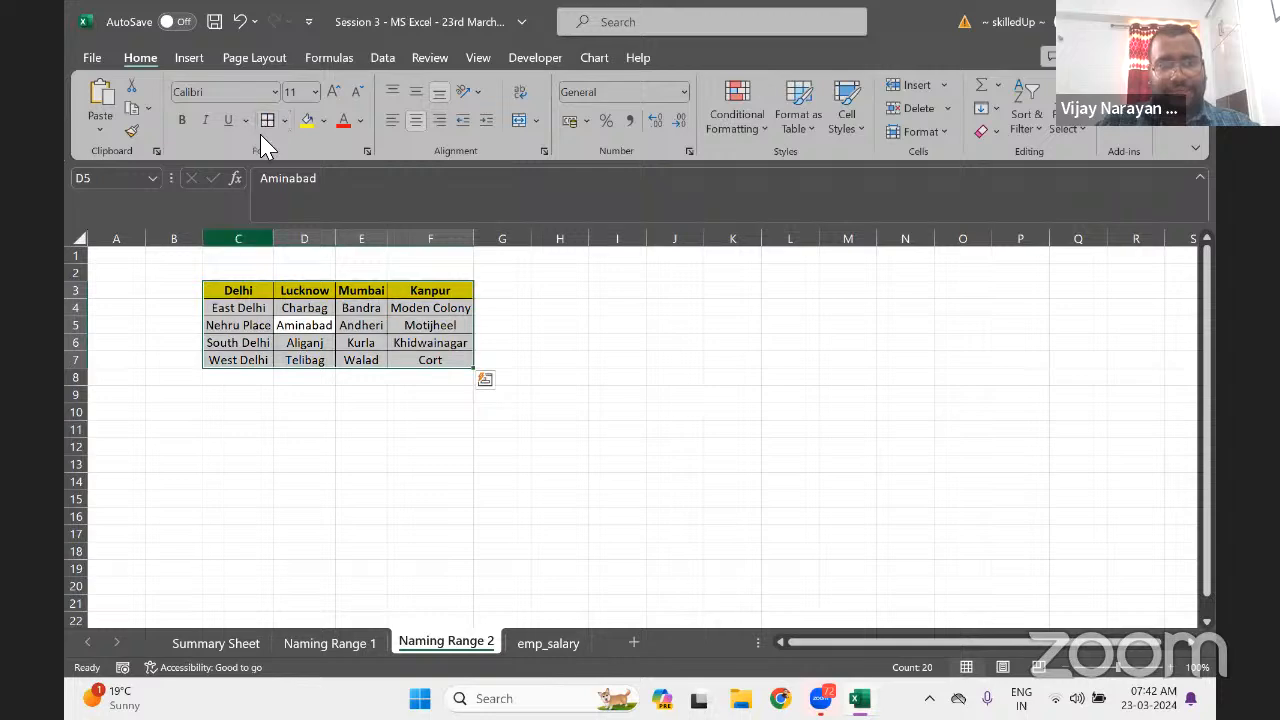
Select each city's area column to confirm the Delhi, Lucknow, Mumbai and Kanpur names
{"action": "left_click", "coordinate": [222, 309]}
{"action": "key", "text": "ctrl+shift+Down"}
{"action": "key", "text": "Right"}
{"action": "key", "text": "ctrl+shift+Down"}
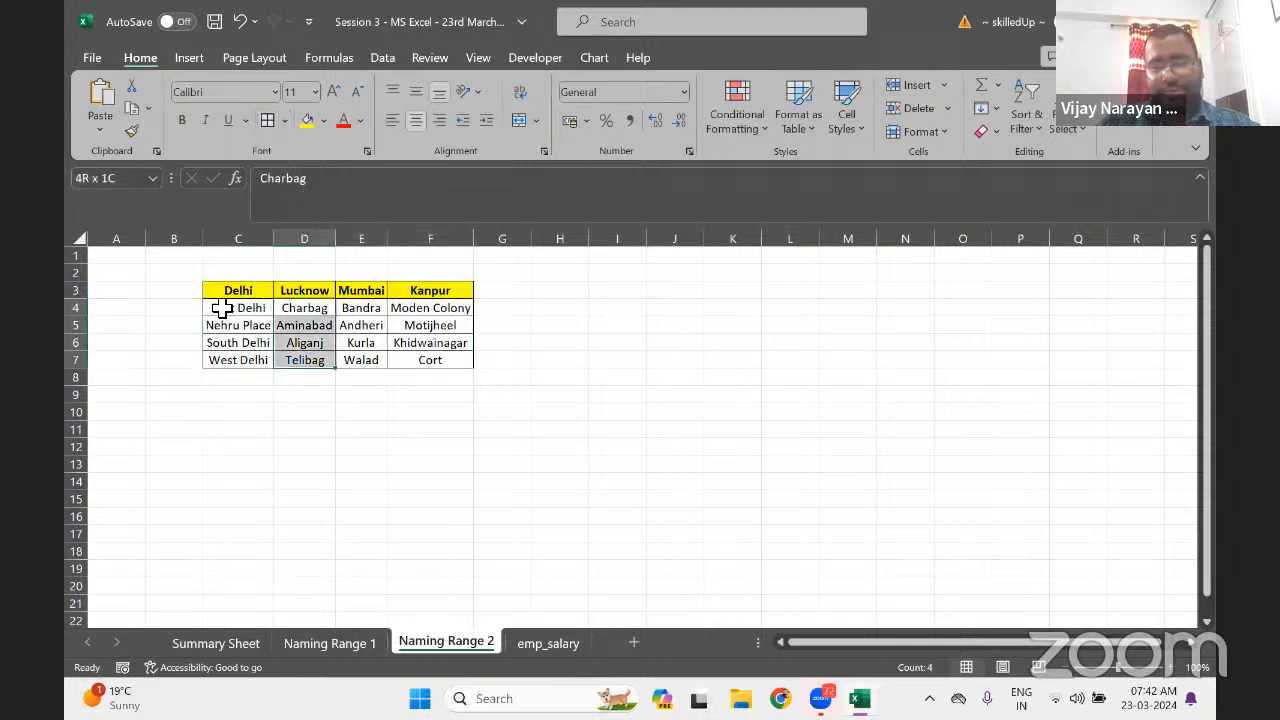
{"action": "key", "text": "Right"}
{"action": "key", "text": "ctrl+shift+Down"}
{"action": "key", "text": "Right"}
{"action": "key", "text": "ctrl+shift+Down"}
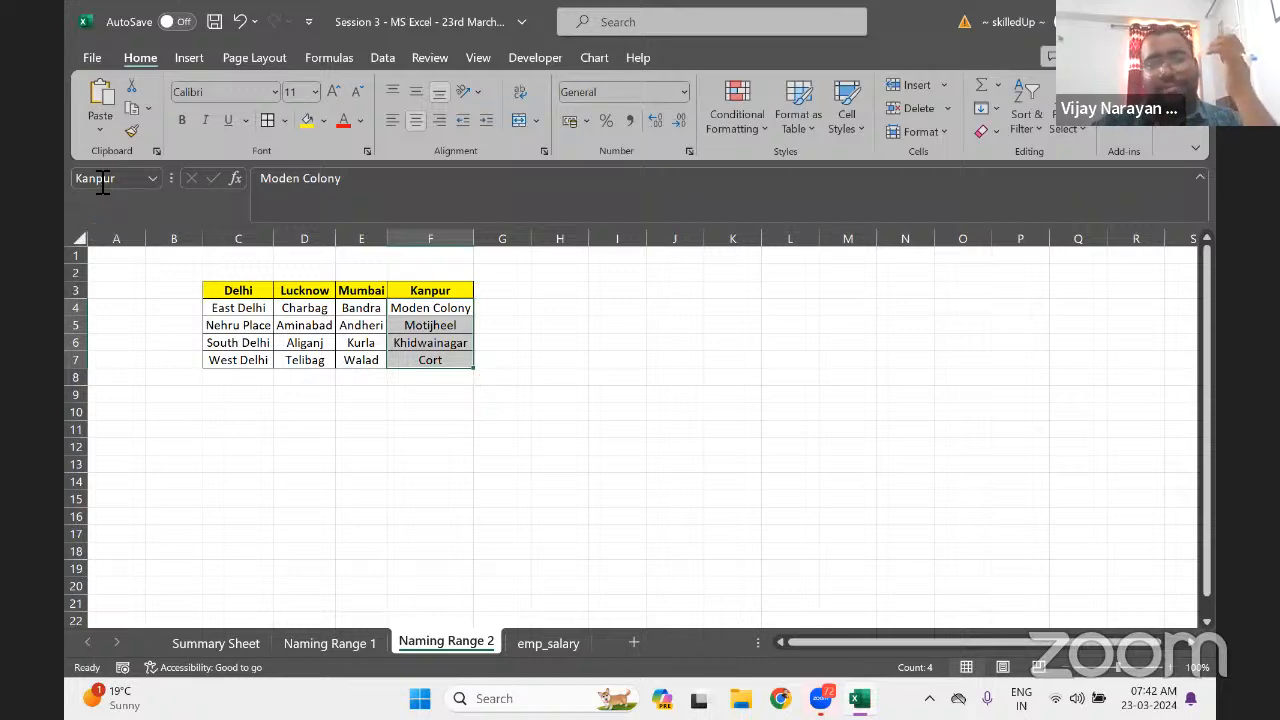
Enter the heading 'Metro City' in cell I3
{"action": "left_click", "coordinate": [587, 293]}
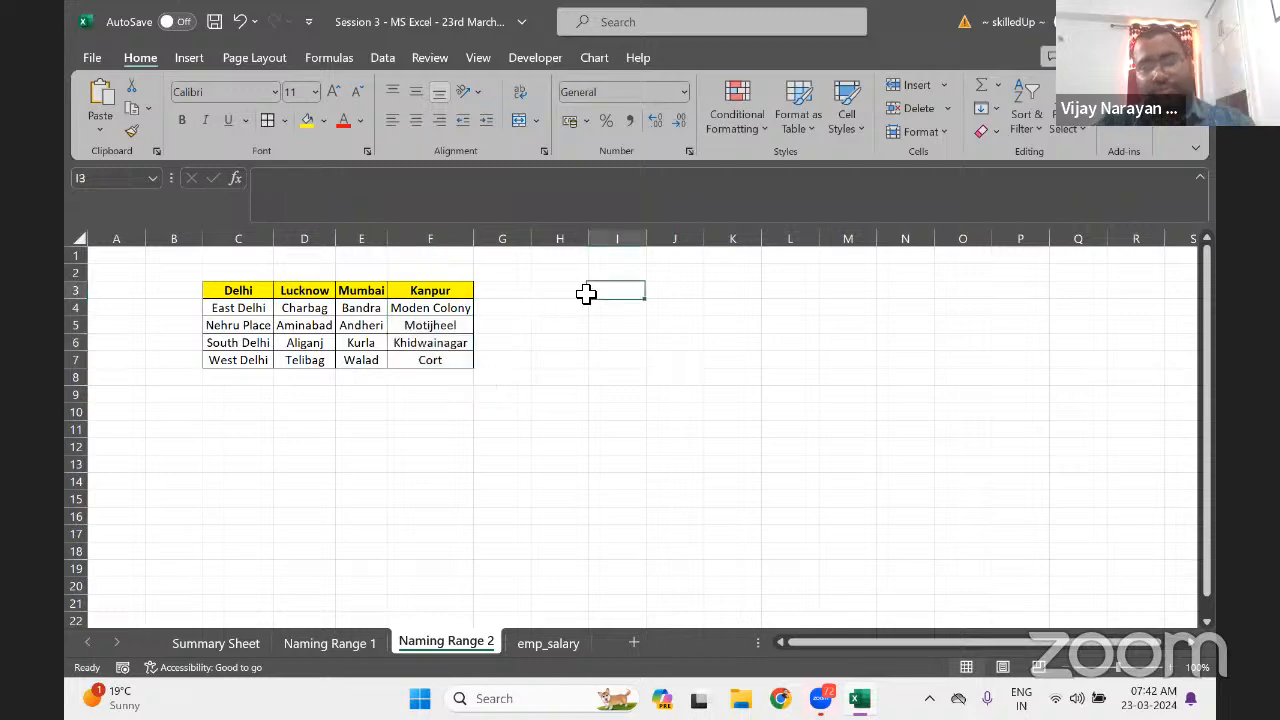
{"action": "type", "text": "Met"}
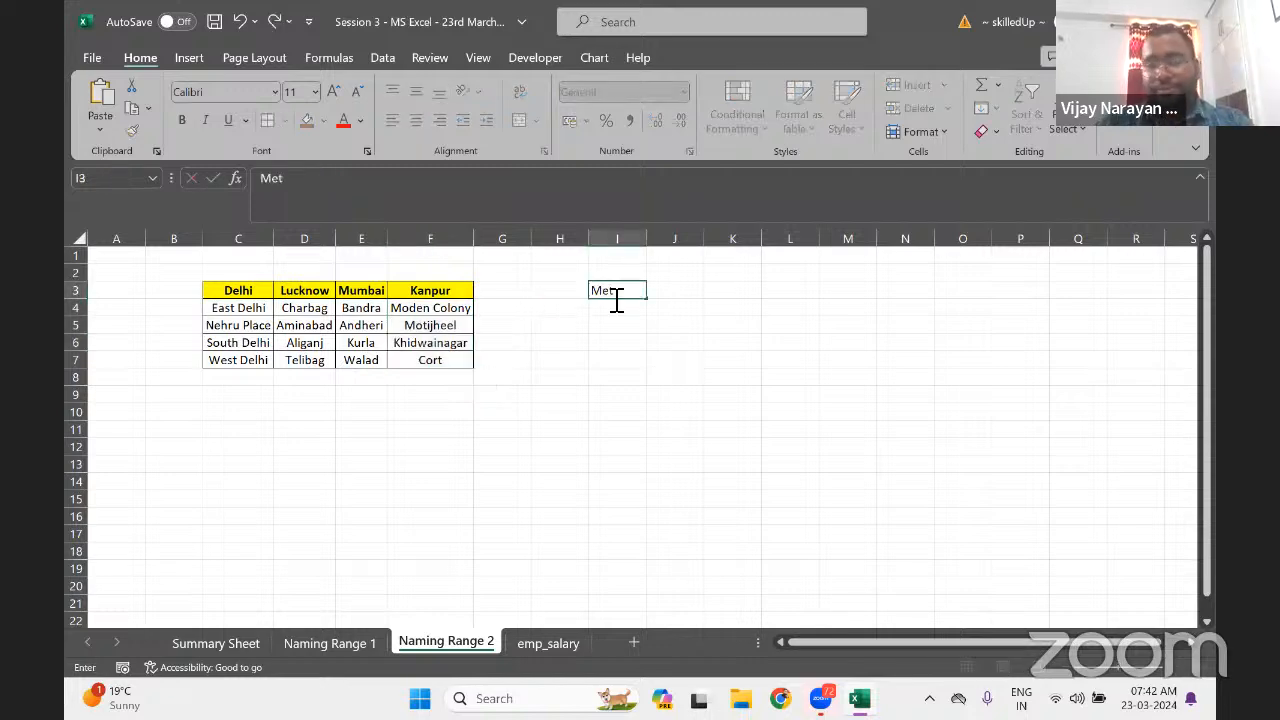
{"action": "type", "text": "ro City"}
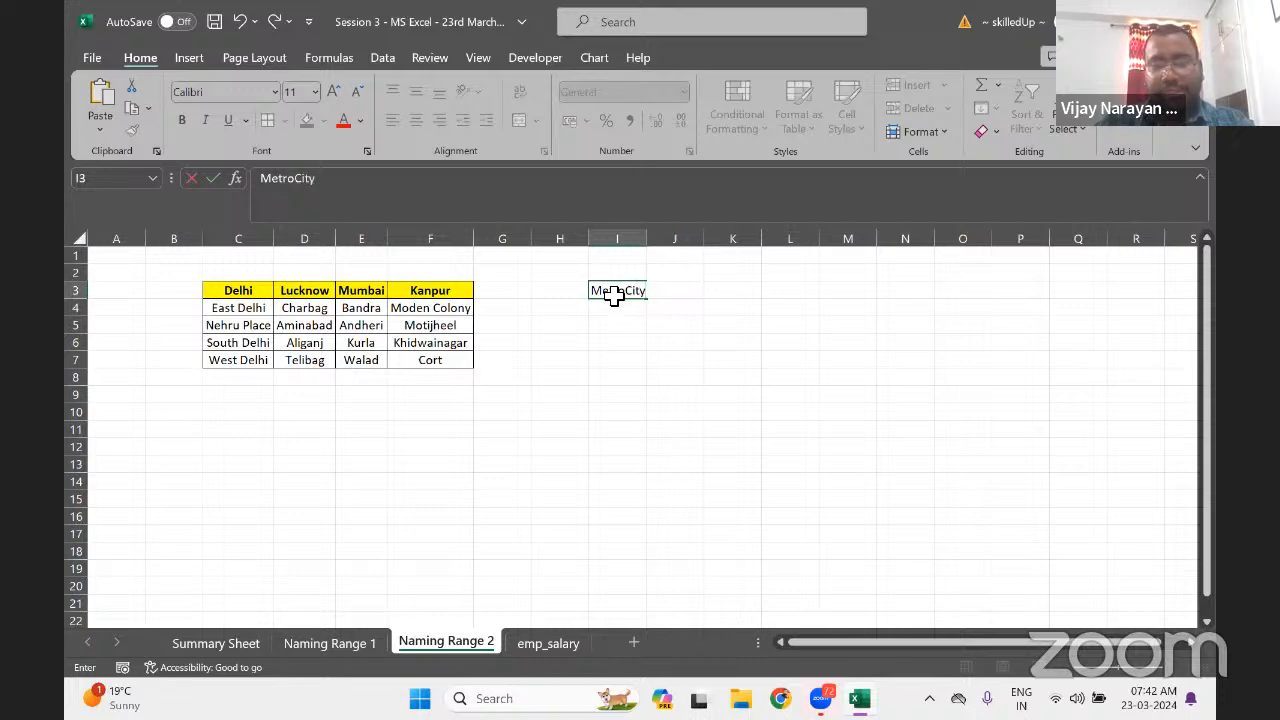
{"action": "key", "text": "Return"}
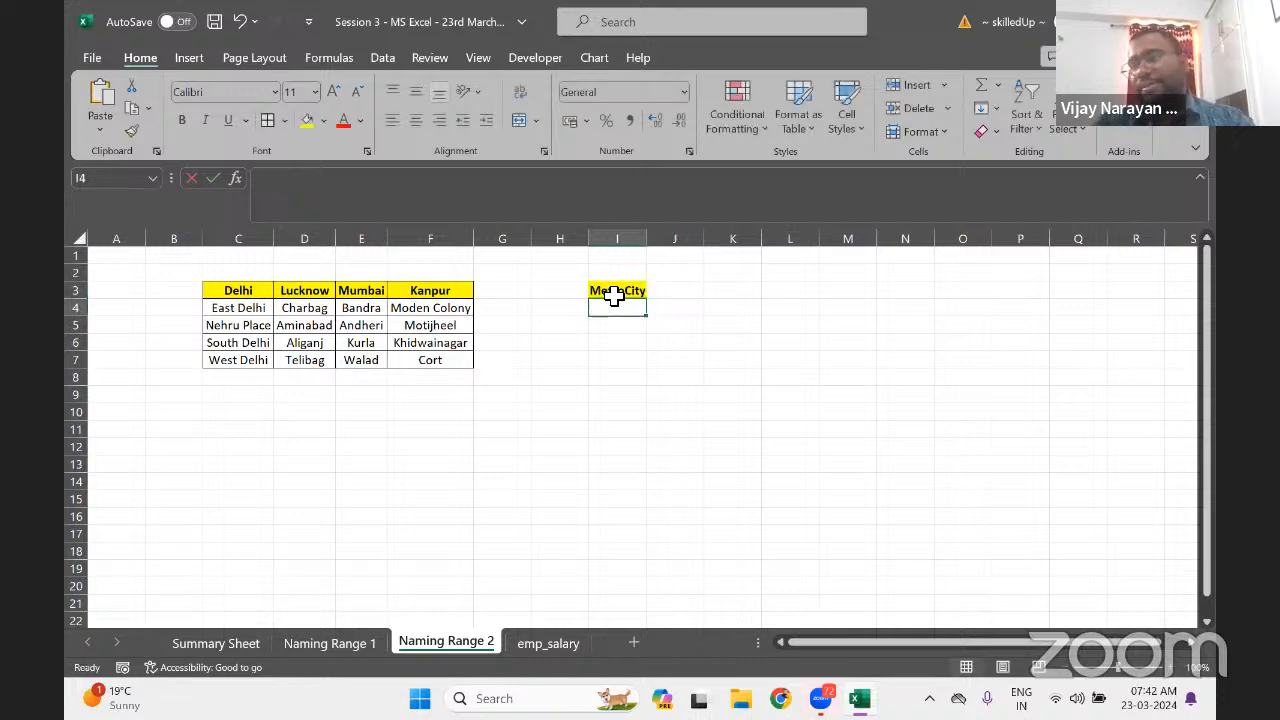
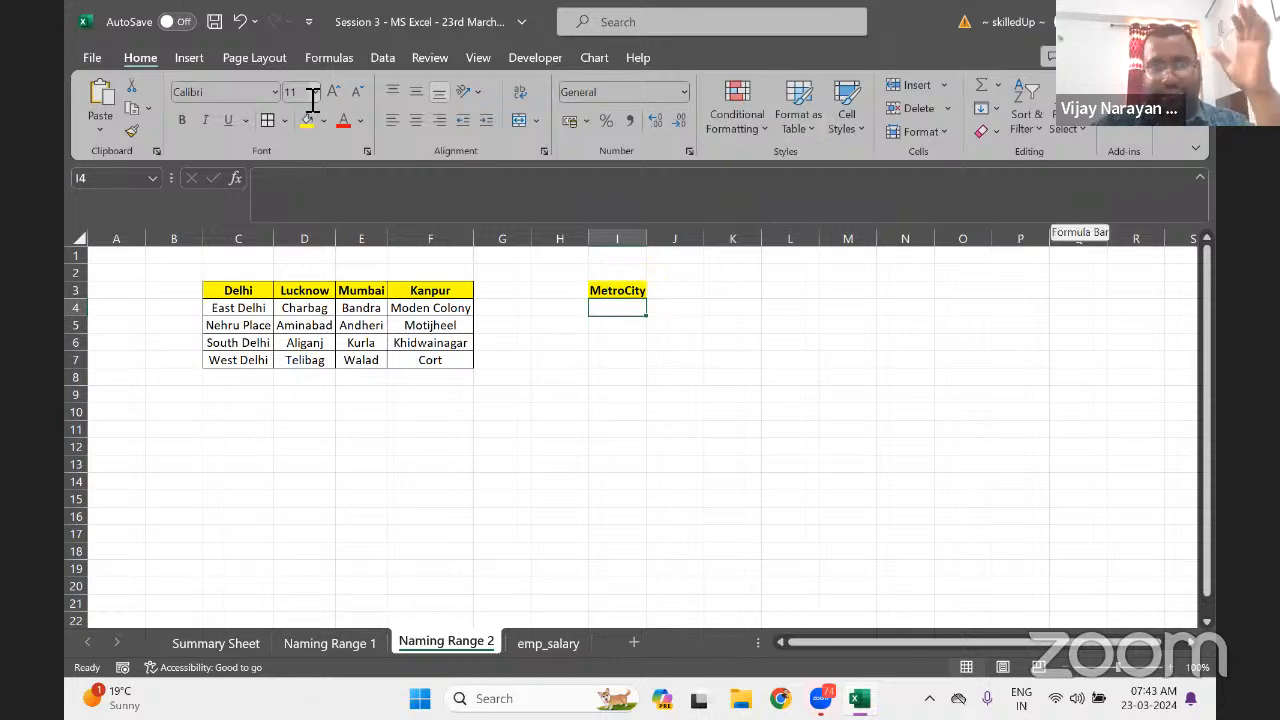
Look through the Data, Review, View and Formulas tabs, checking Define Name and Name Manager
{"action": "left_click", "coordinate": [372, 60]}
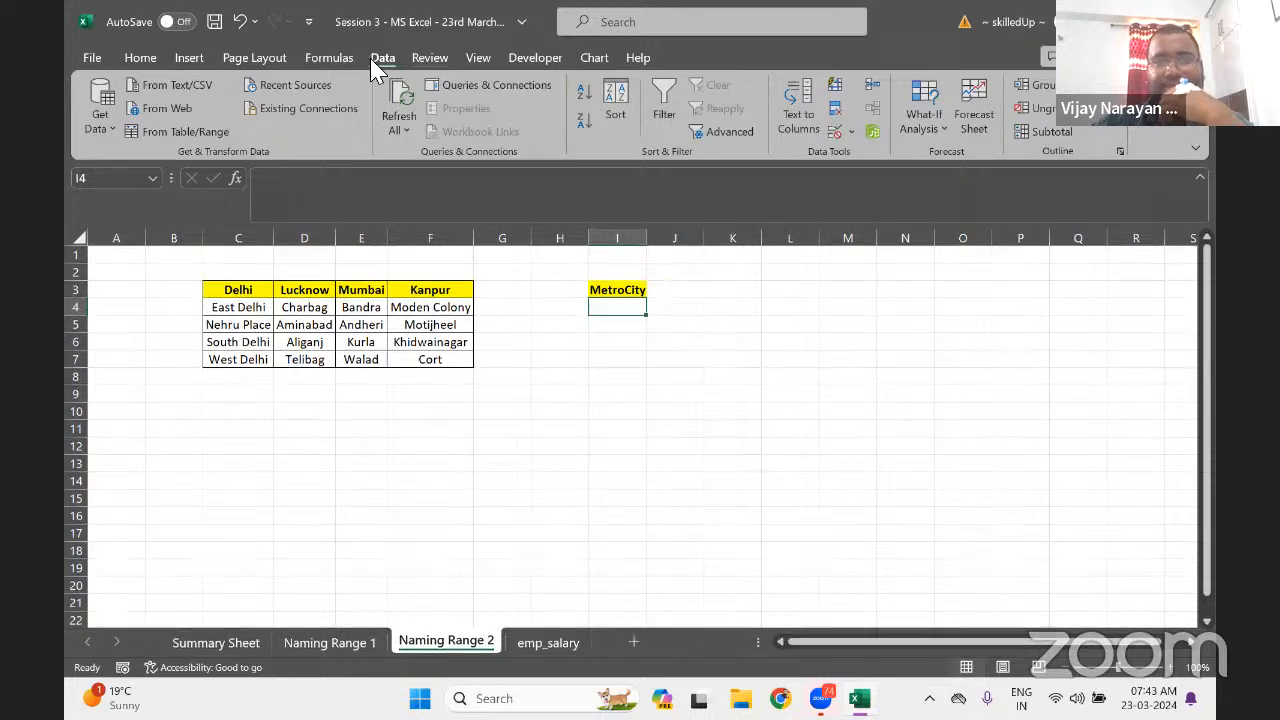
{"action": "left_click", "coordinate": [430, 60]}
{"action": "left_click", "coordinate": [470, 60]}
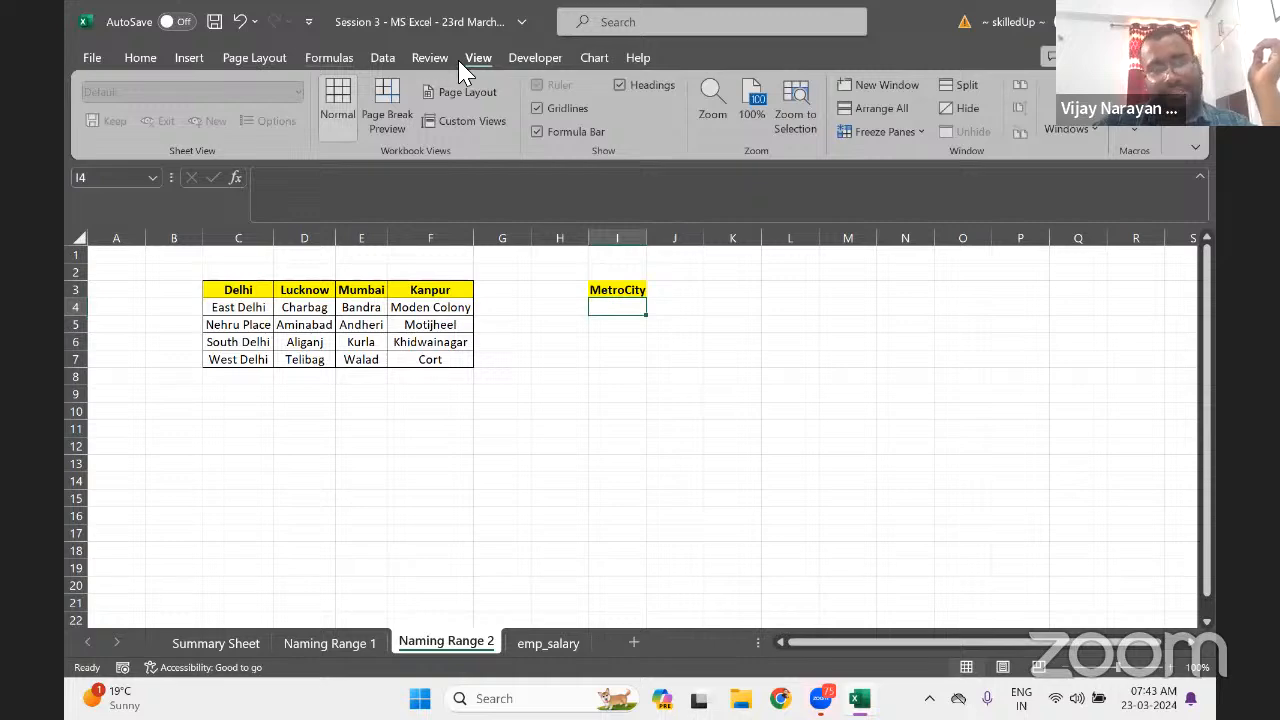
{"action": "left_click", "coordinate": [327, 60]}
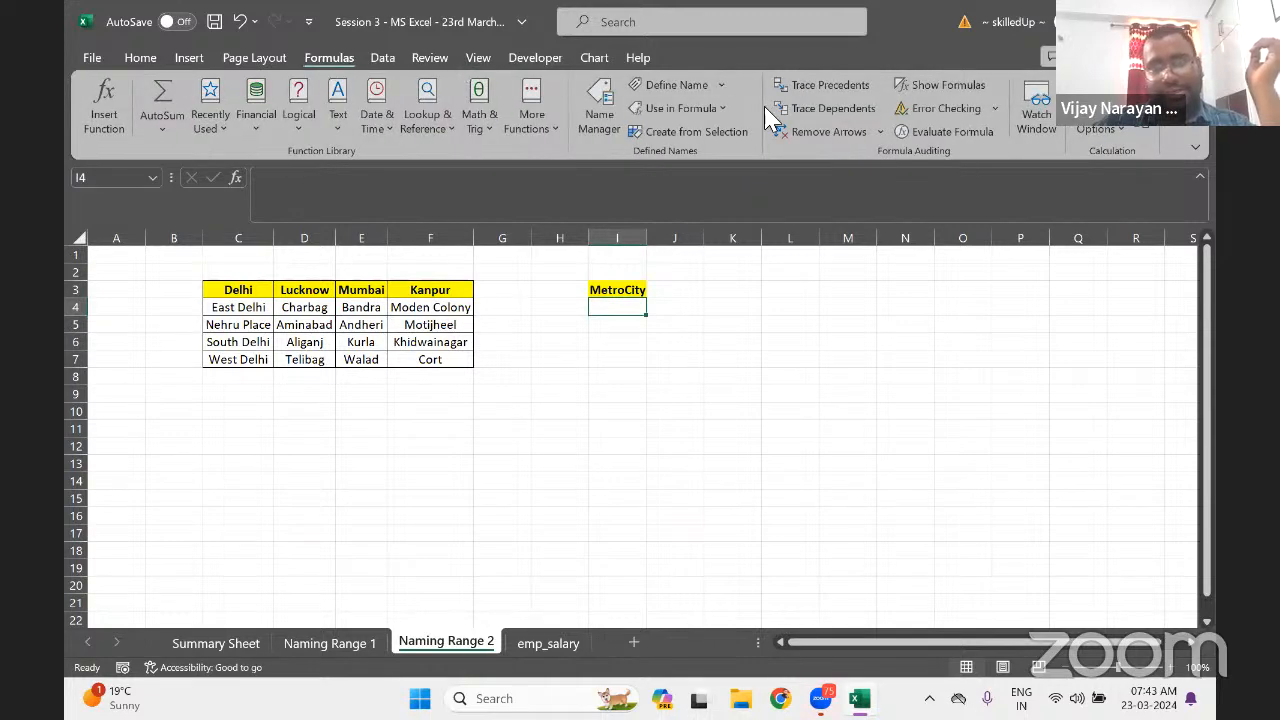
{"action": "left_click", "coordinate": [722, 84]}
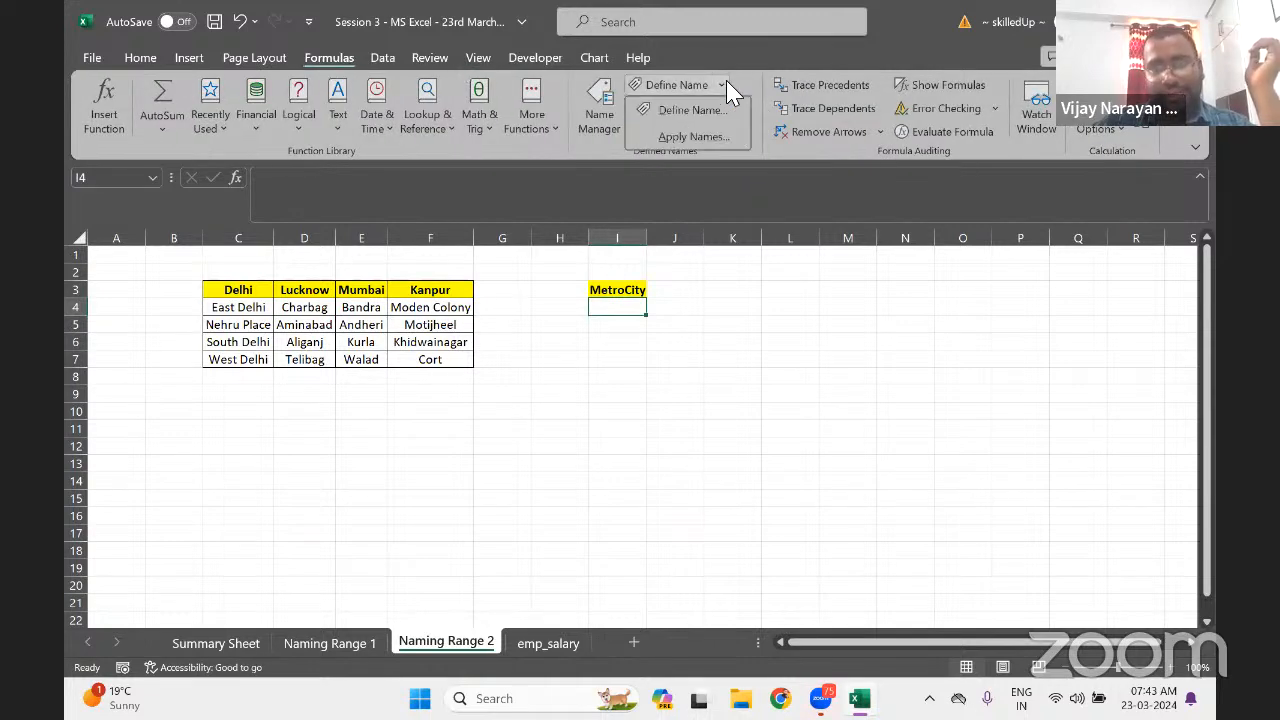
{"action": "left_click", "coordinate": [726, 82]}
{"action": "left_click", "coordinate": [724, 110]}
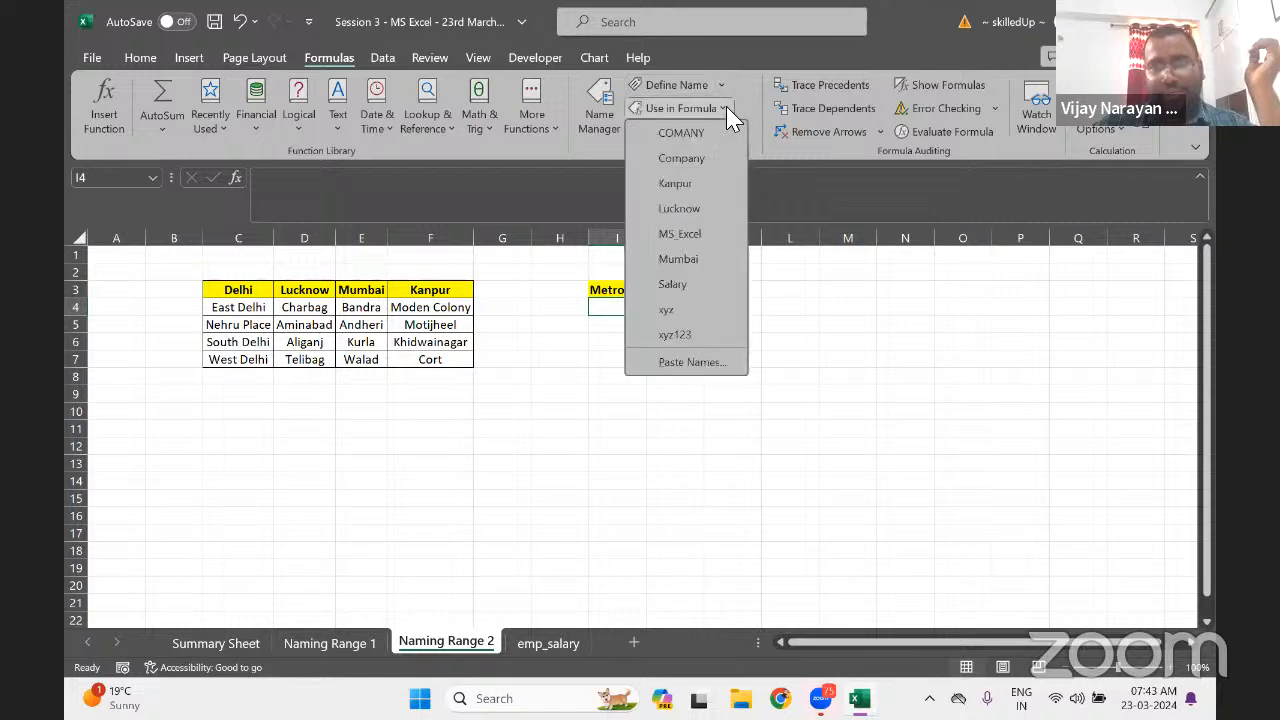
{"action": "left_click", "coordinate": [726, 109]}
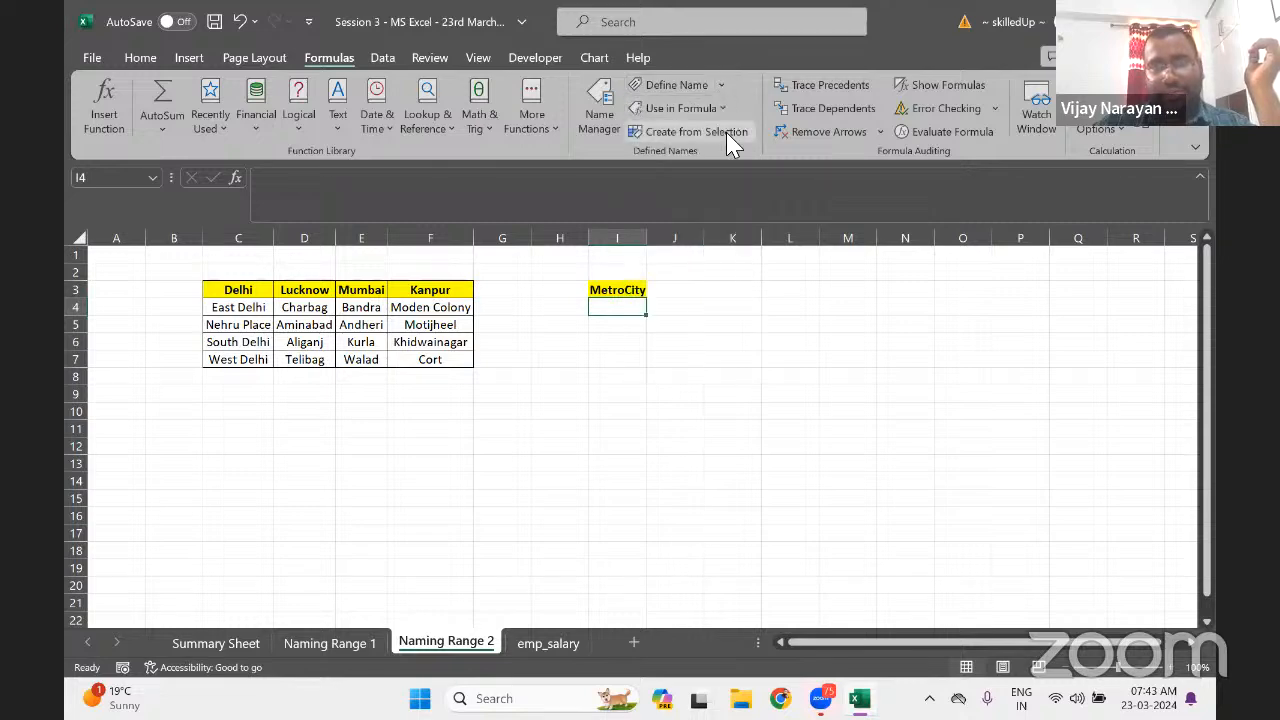
Try Advanced Filter, dismiss its error, then browse Page Layout, Insert and Home formatting options
{"action": "left_click", "coordinate": [372, 60]}
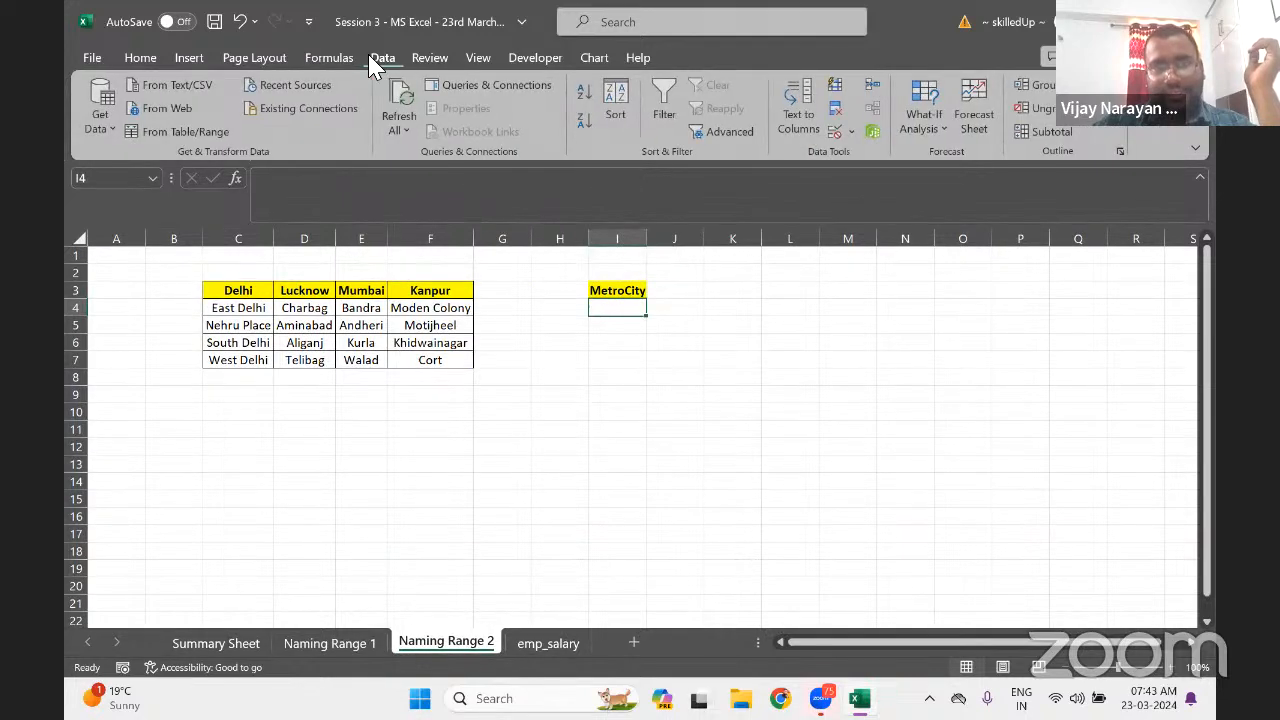
{"action": "left_click", "coordinate": [731, 138]}
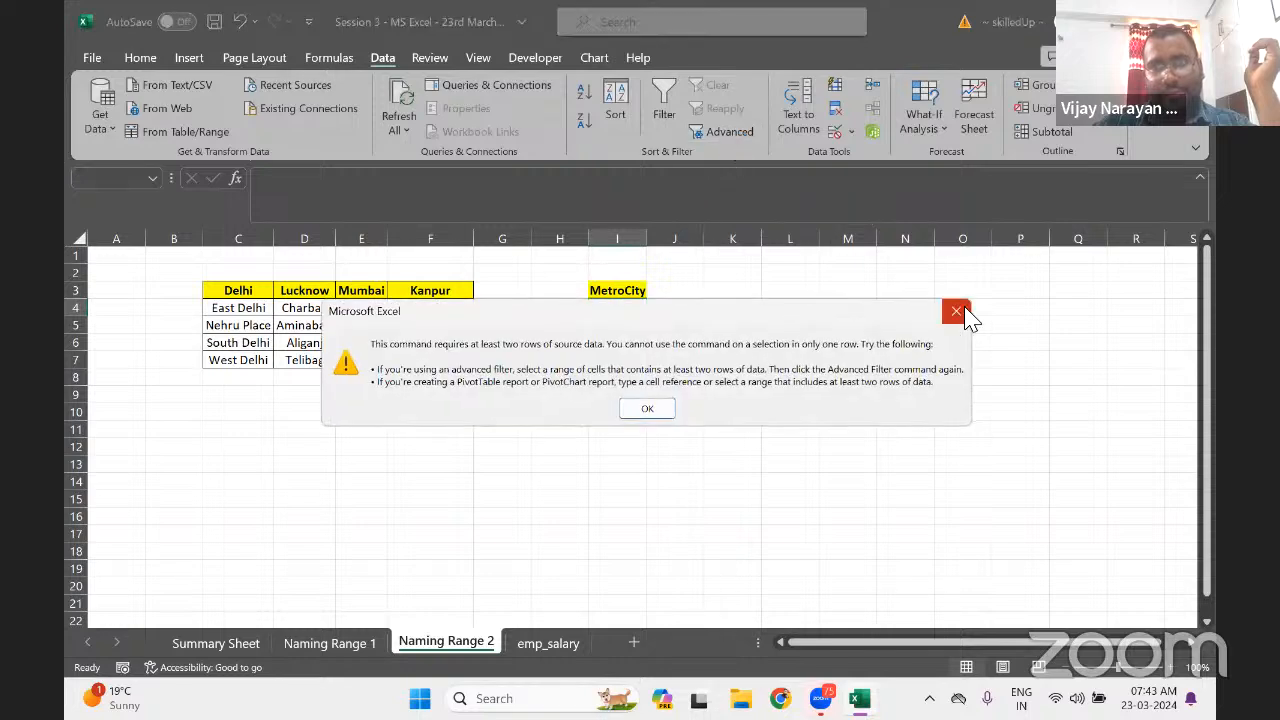
{"action": "left_click", "coordinate": [956, 312]}
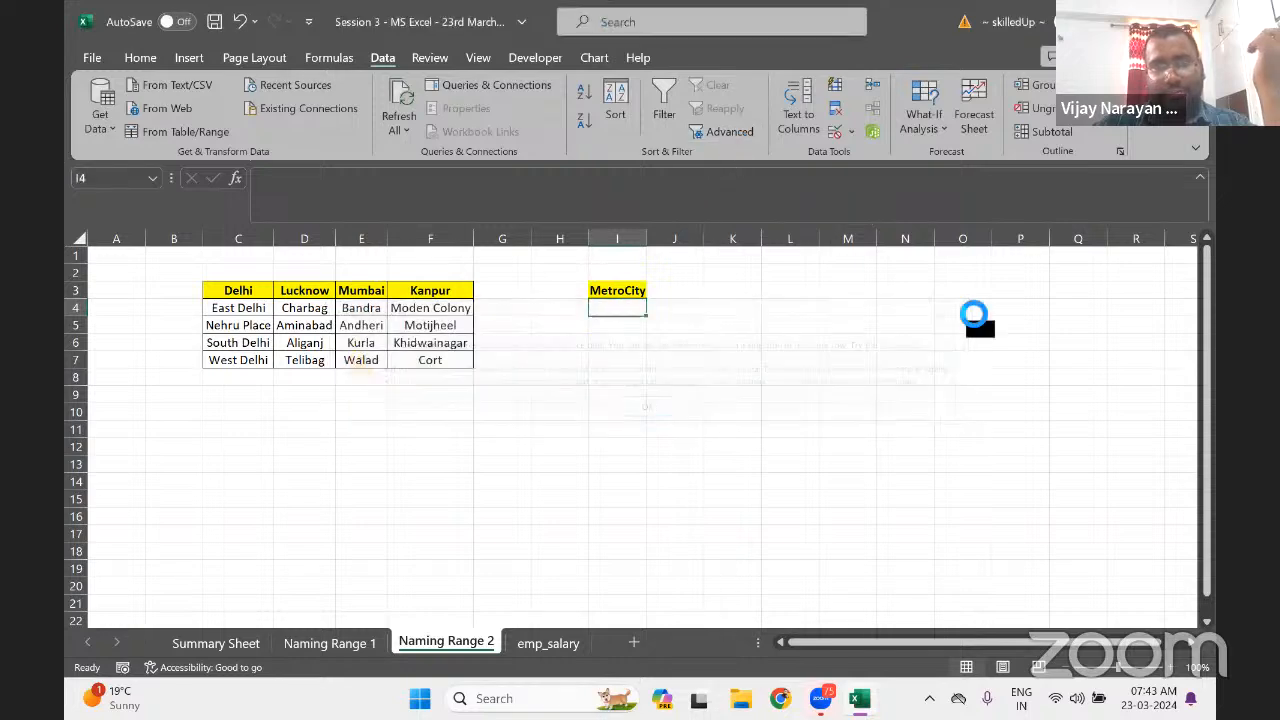
{"action": "left_click", "coordinate": [325, 58]}
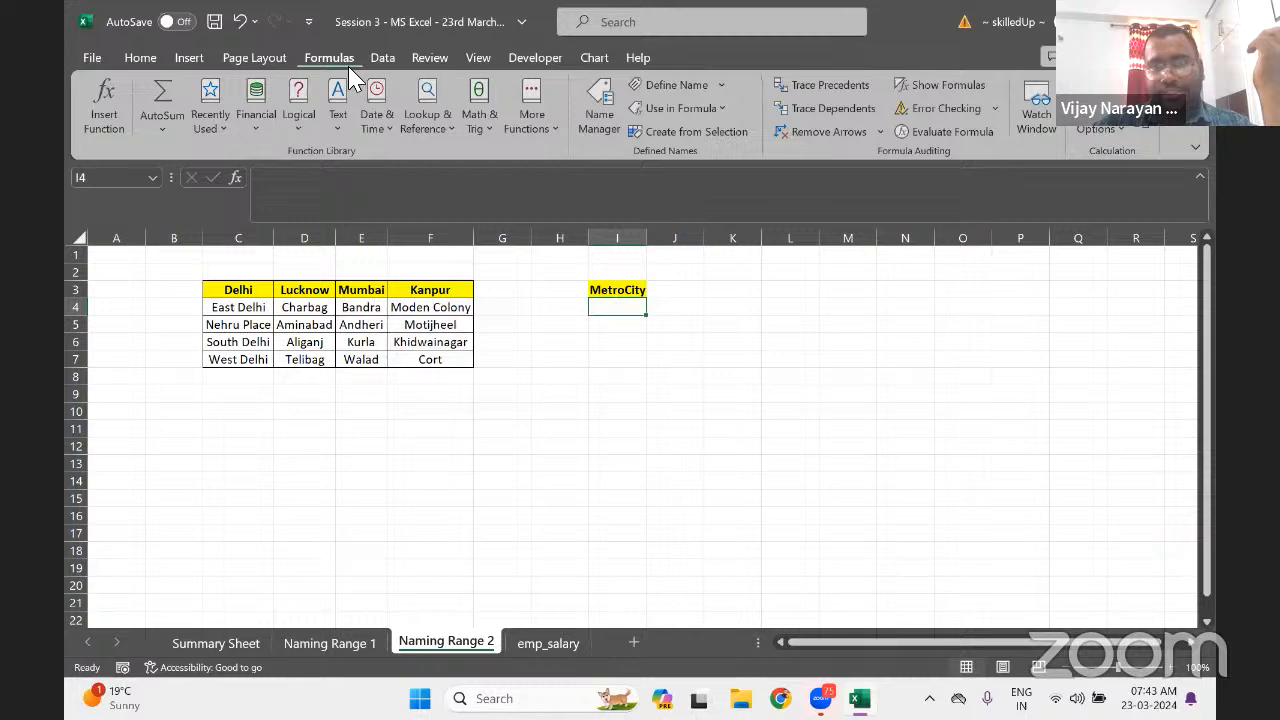
{"action": "left_click", "coordinate": [254, 62]}
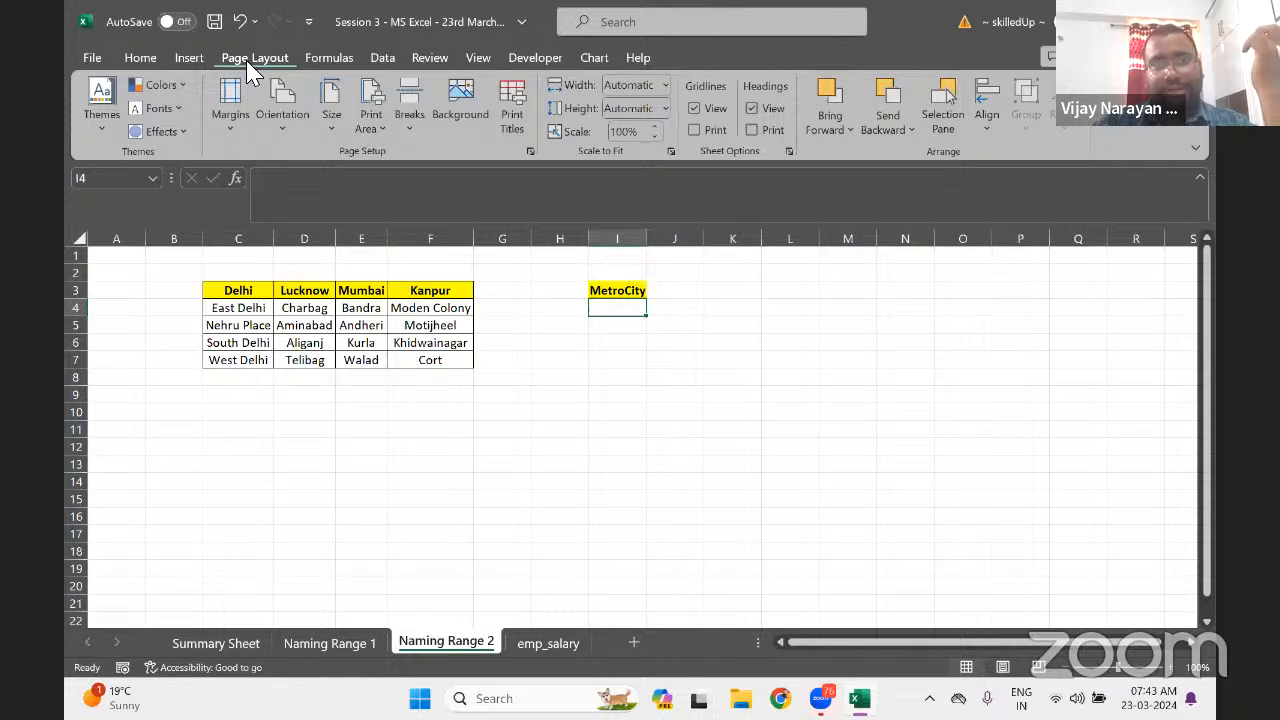
{"action": "left_click", "coordinate": [189, 60]}
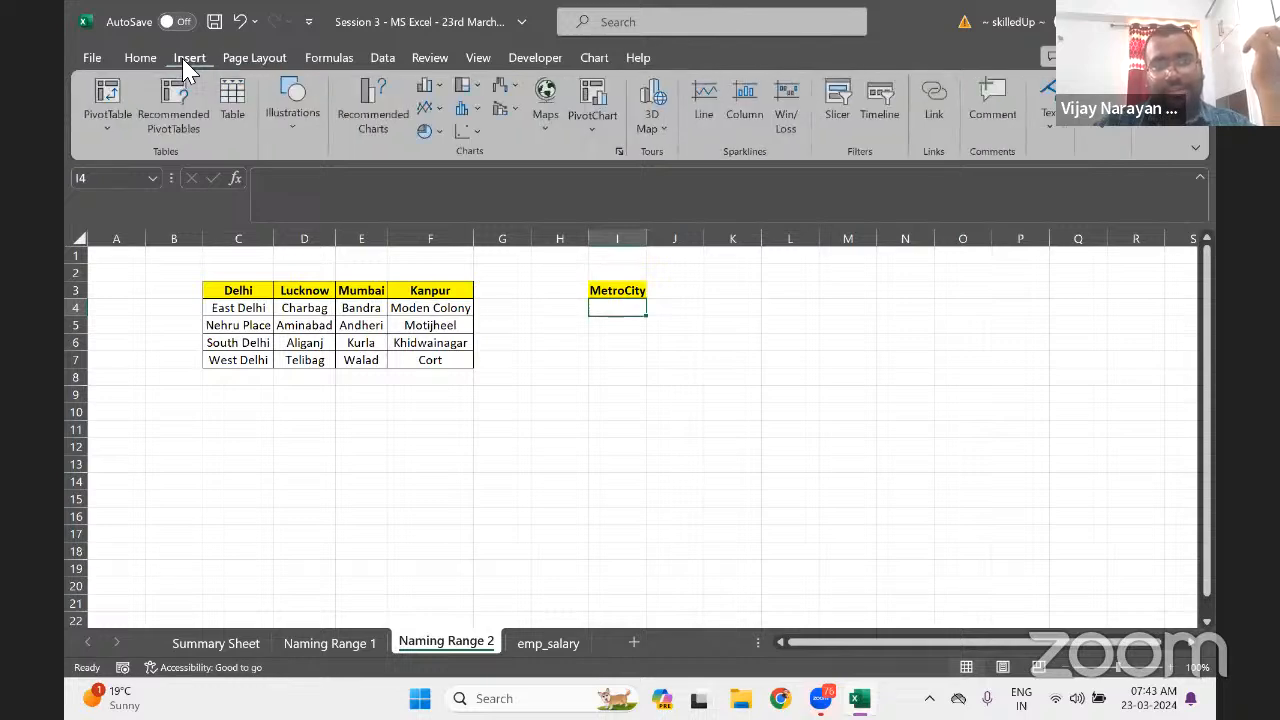
{"action": "left_click", "coordinate": [139, 62]}
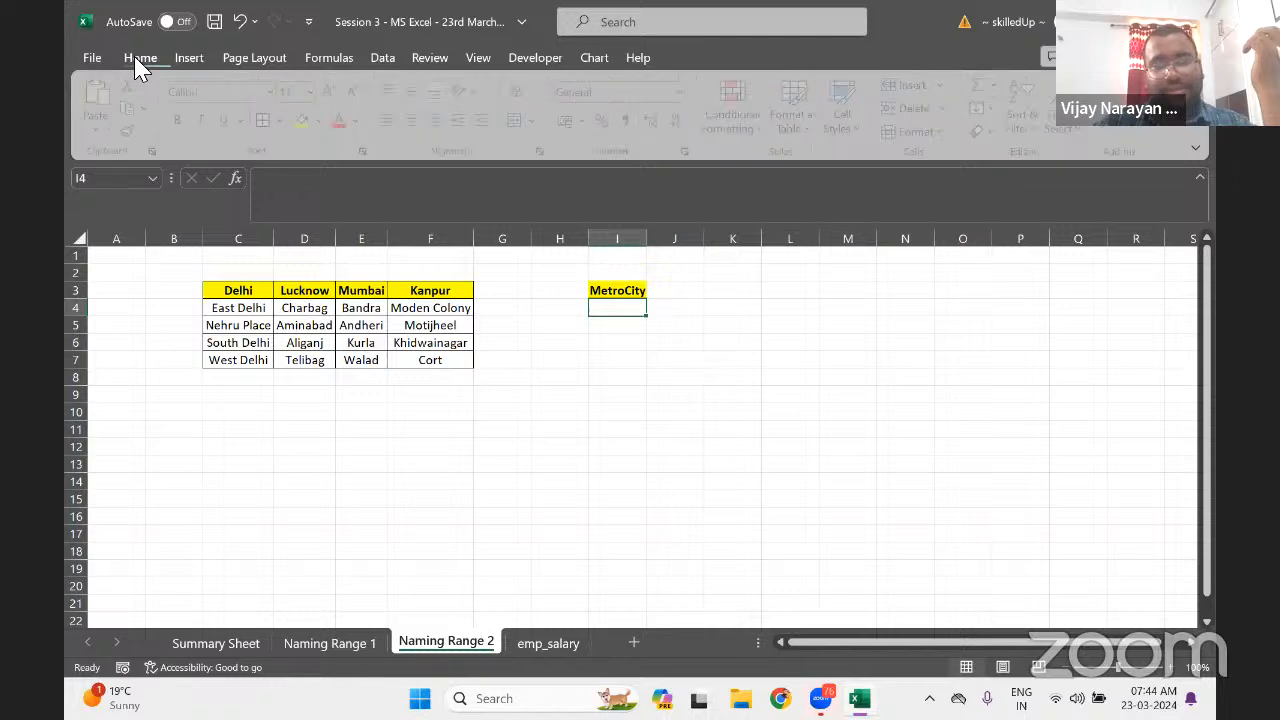
{"action": "left_click", "coordinate": [728, 122]}
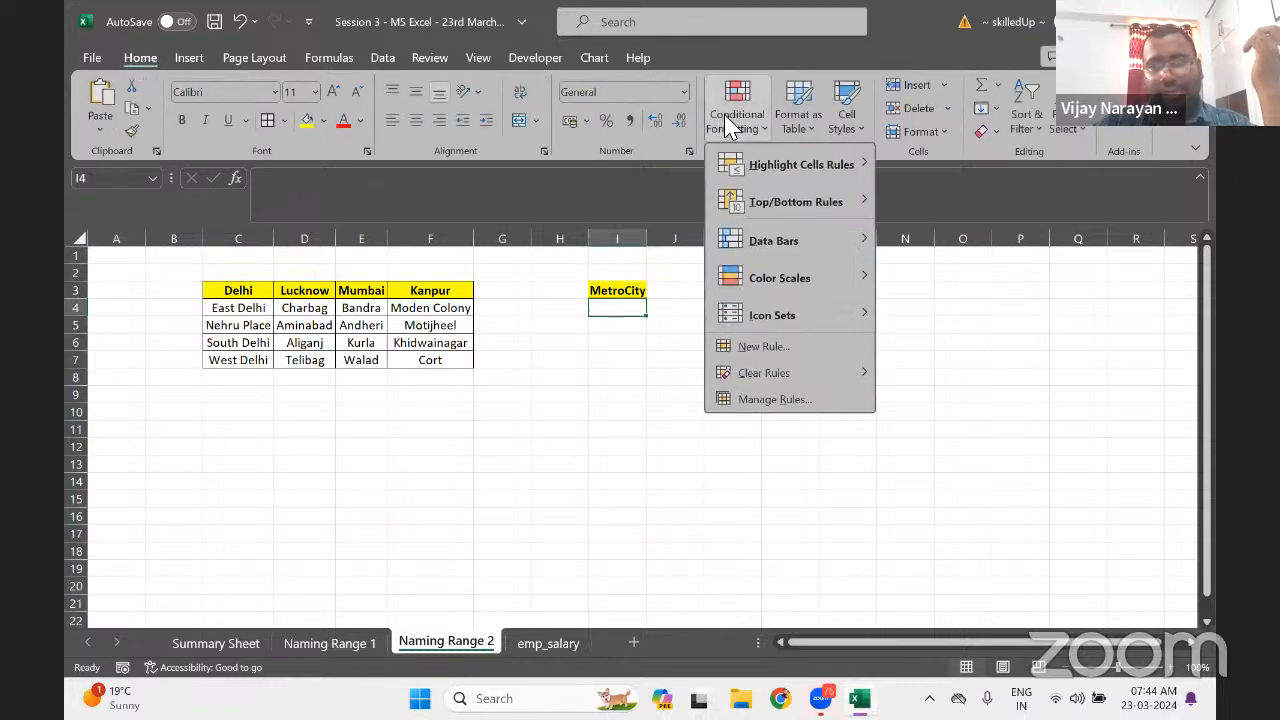
{"action": "left_click", "coordinate": [930, 137]}
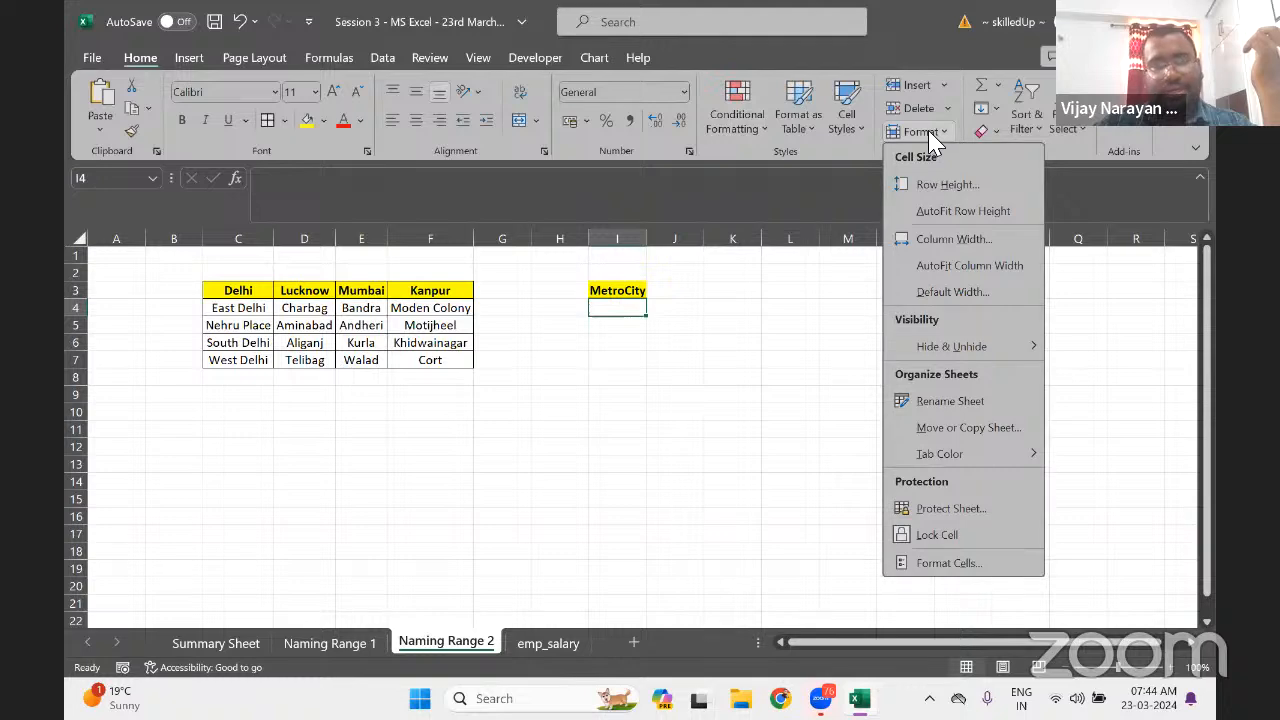
{"action": "left_click", "coordinate": [930, 134]}
{"action": "scroll", "coordinate": [930, 134], "scroll_direction": "down", "scroll_amount": 4}
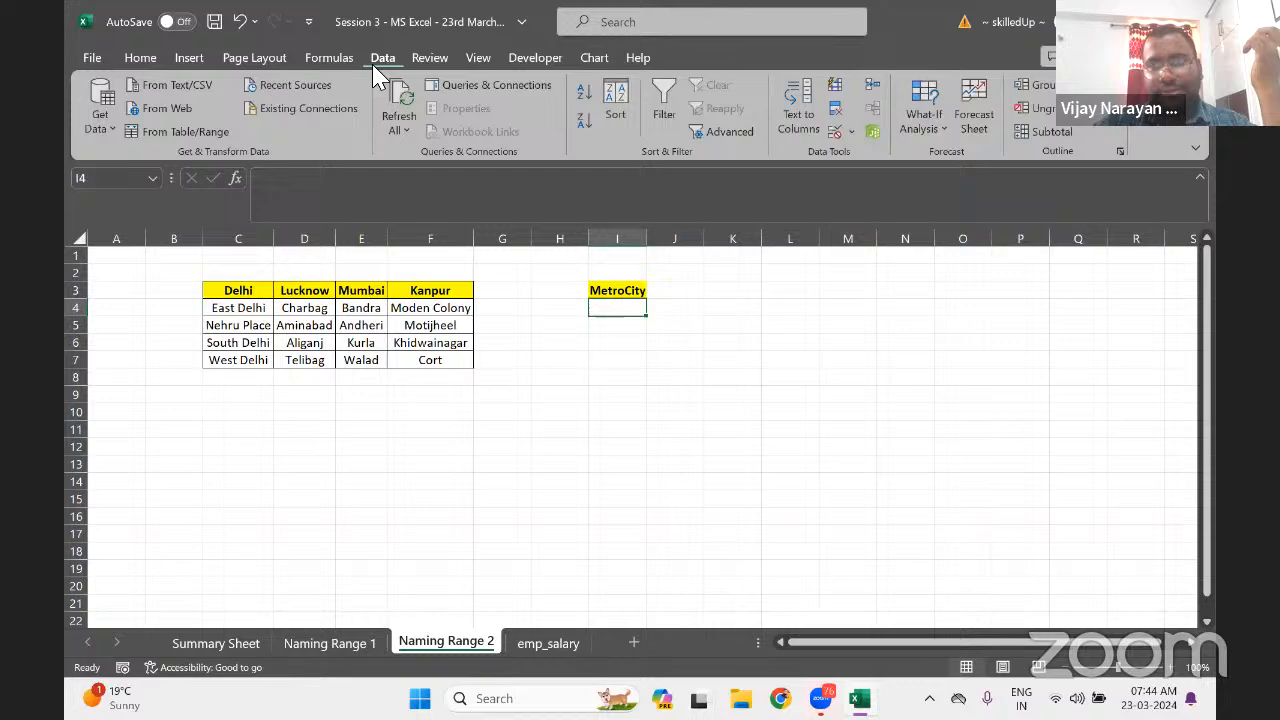
Give I4 a List data validation with source =$C$3:$F$3, the city headers
{"action": "left_click", "coordinate": [847, 131]}
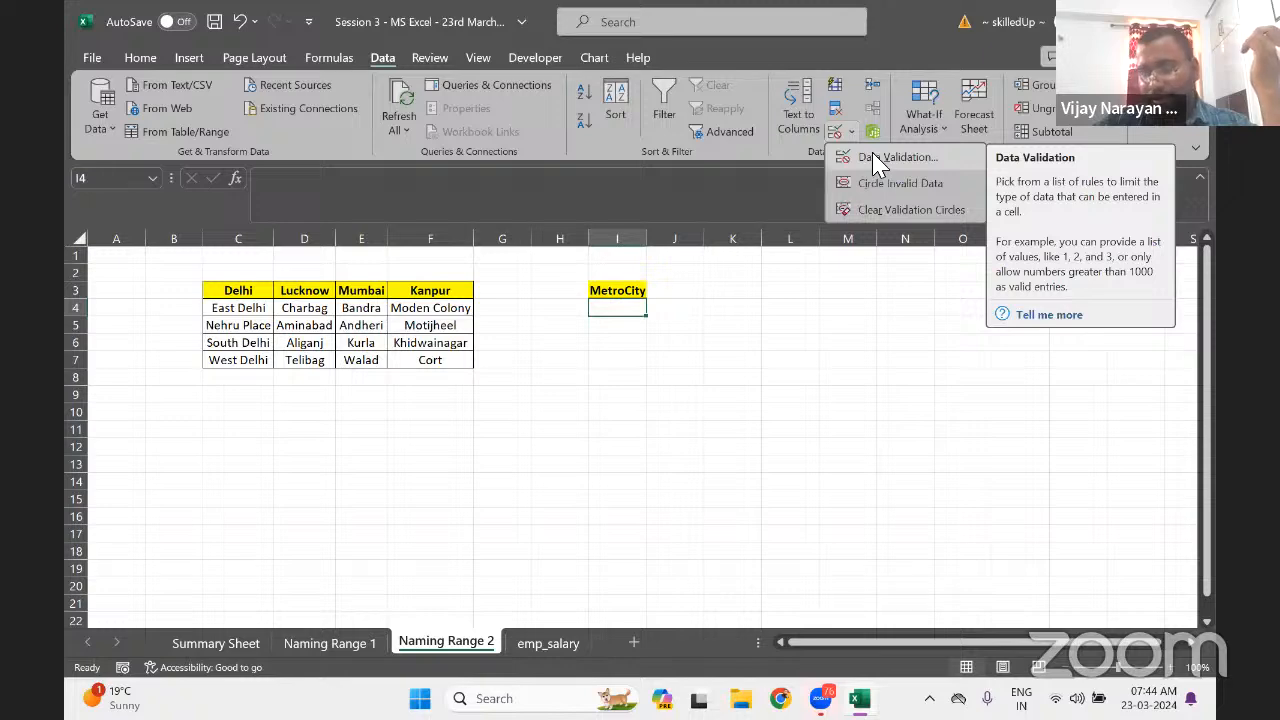
{"action": "left_click", "coordinate": [876, 158]}
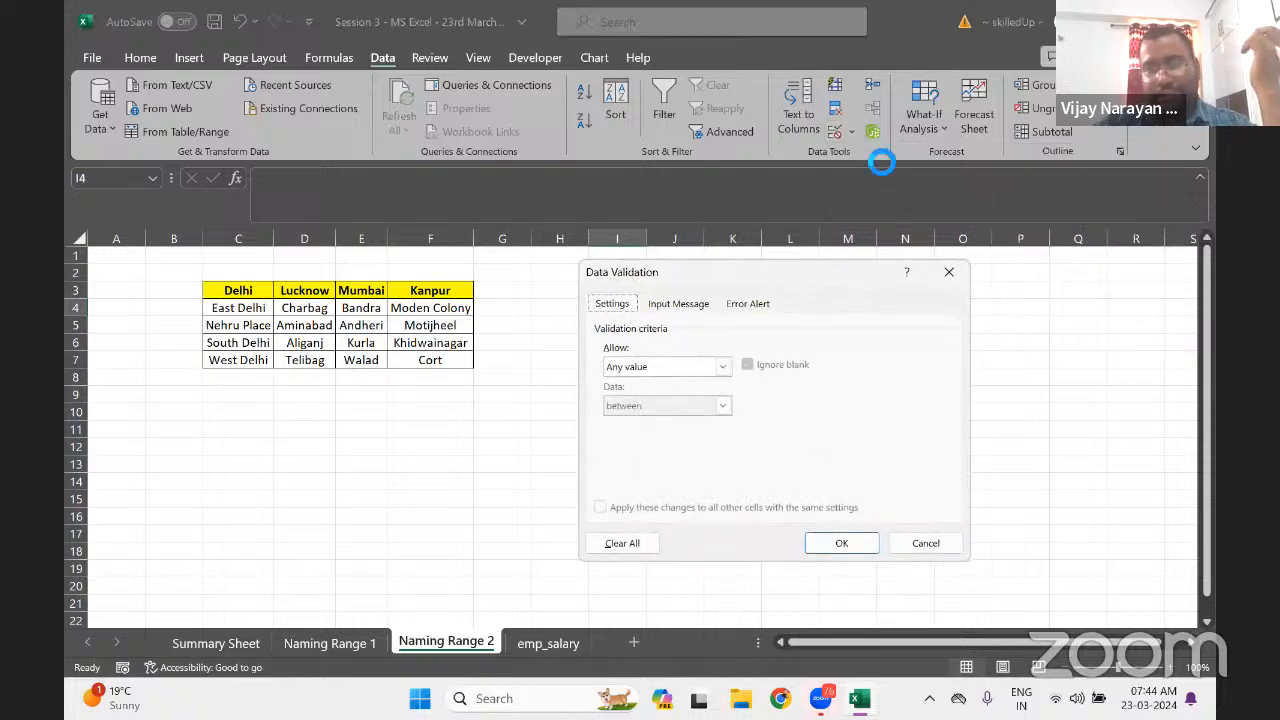
{"action": "left_click", "coordinate": [722, 367]}
{"action": "key", "text": "l"}
{"action": "left_click", "coordinate": [637, 422]}
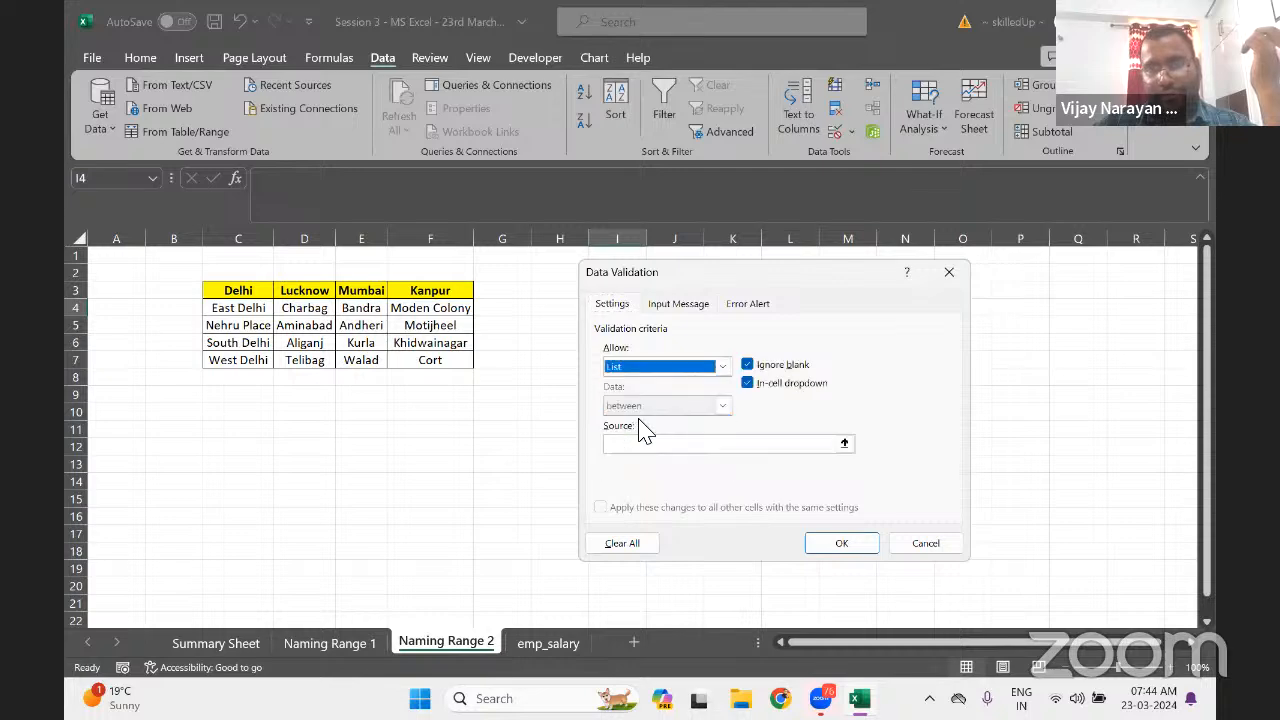
{"action": "left_click_drag", "start_coordinate": [730, 290], "coordinate": [797, 338]}
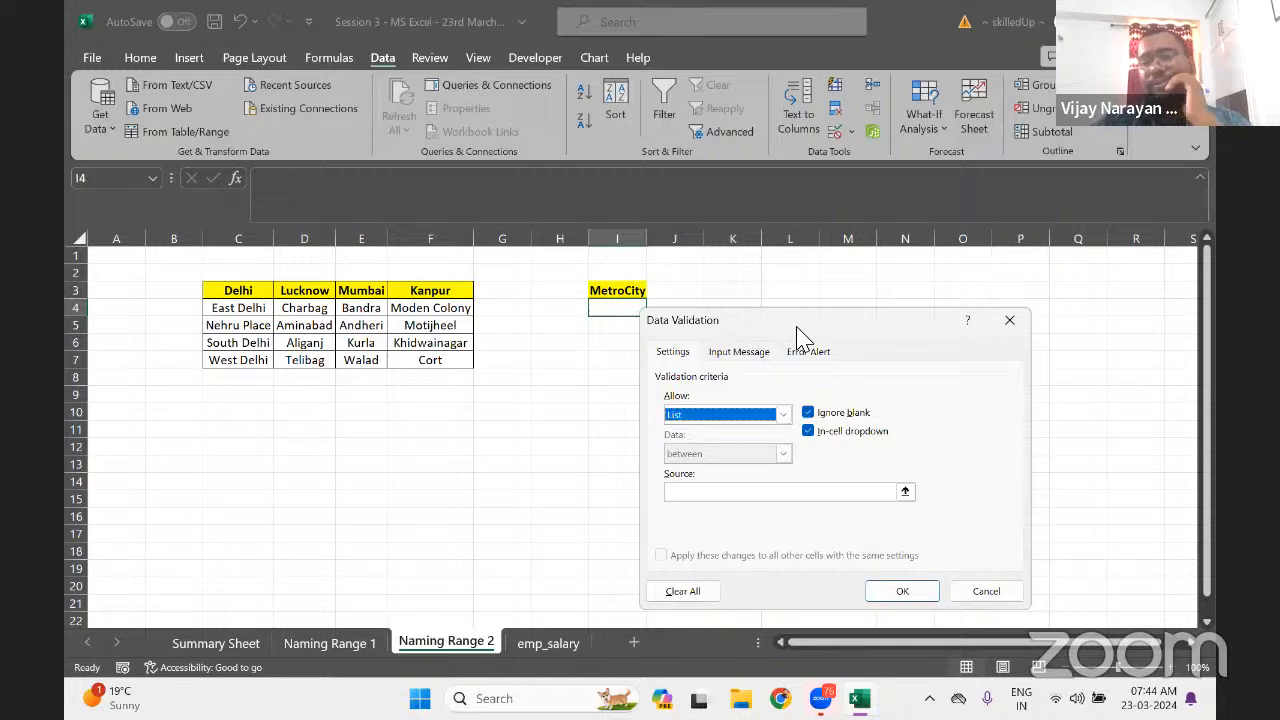
{"action": "left_click", "coordinate": [688, 487]}
{"action": "left_click_drag", "start_coordinate": [229, 288], "coordinate": [486, 288]}
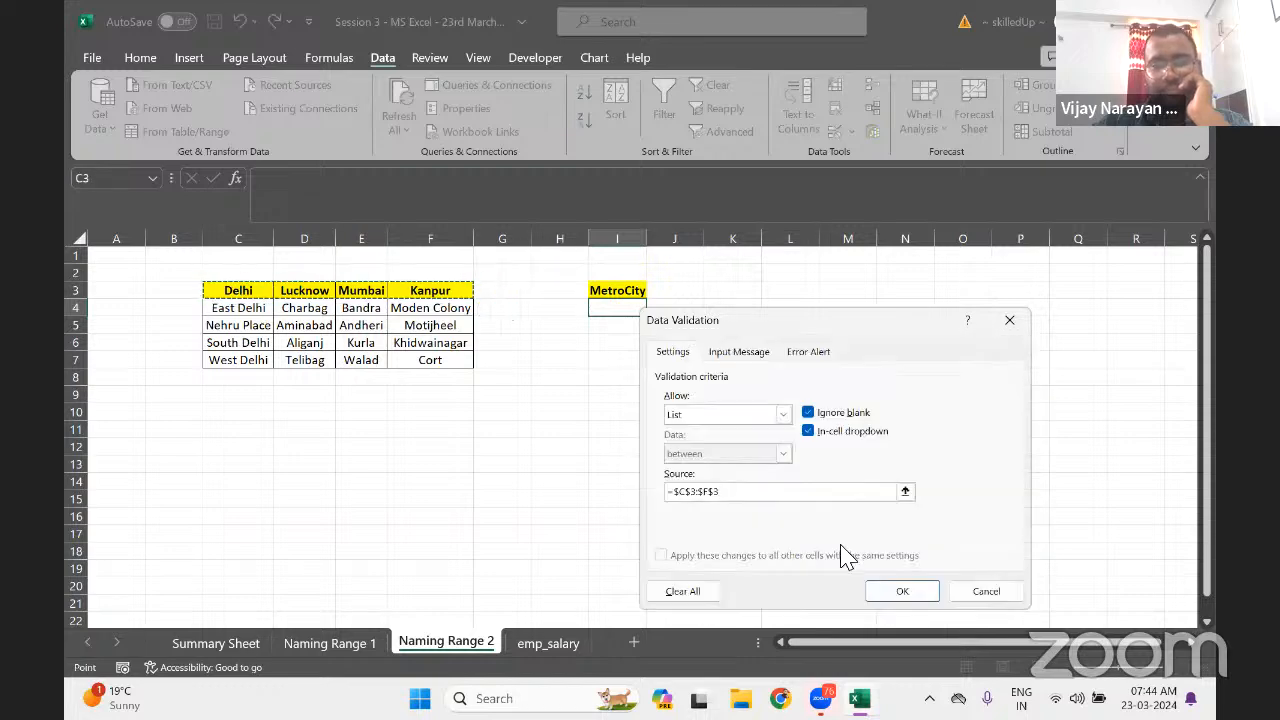
{"action": "left_click", "coordinate": [897, 598]}
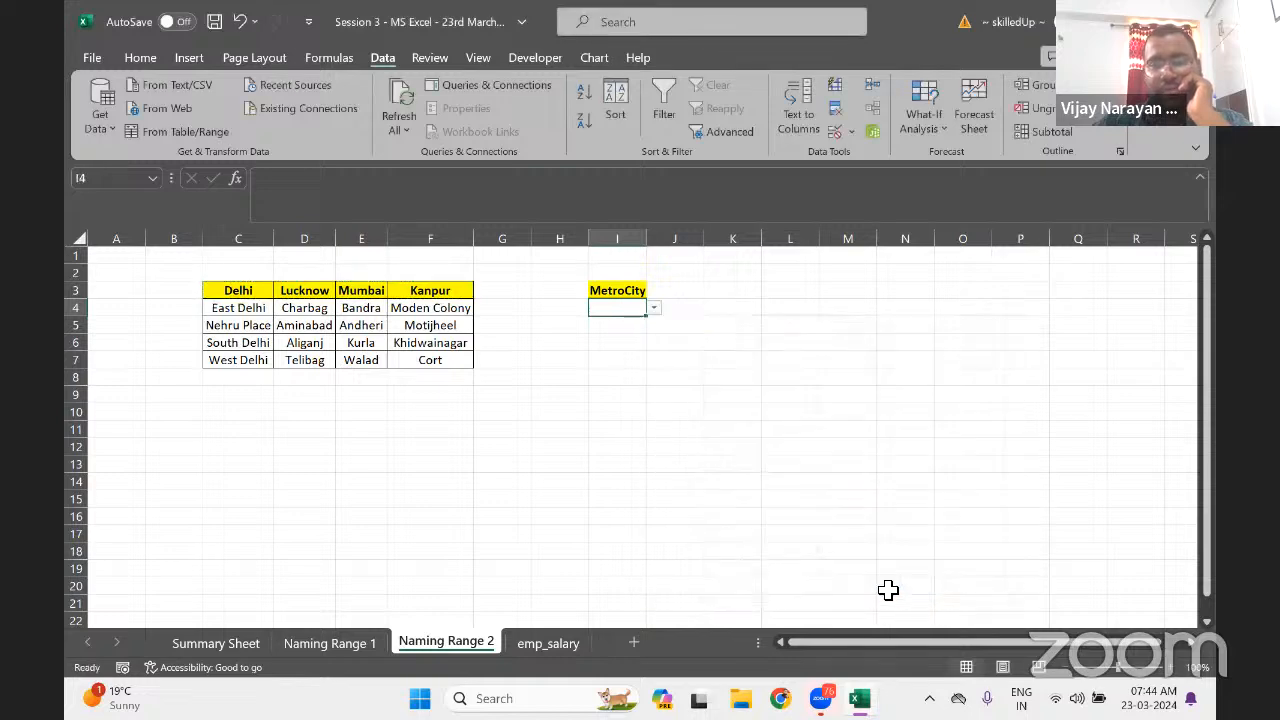
Try Delhi and Lucknow in I4's dropdown, settle on Mumbai, then revisit Data Validation
{"action": "left_click", "coordinate": [652, 310]}
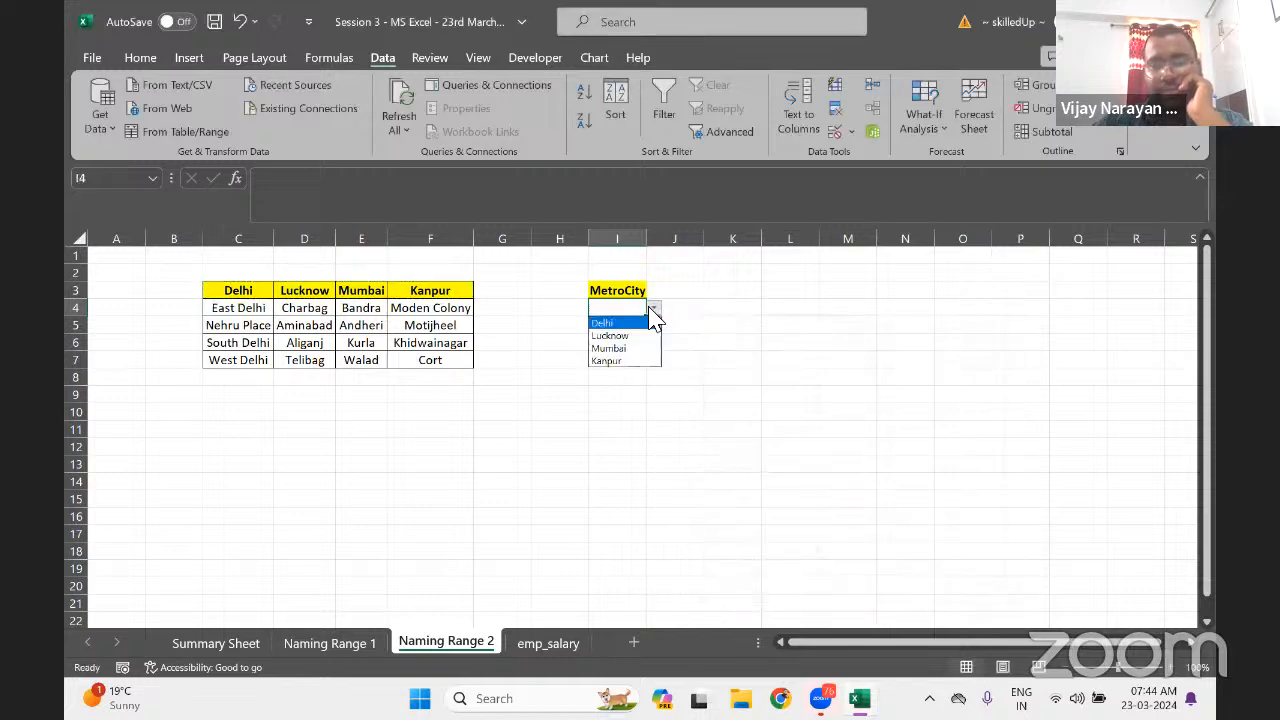
{"action": "left_click", "coordinate": [640, 323]}
{"action": "left_click", "coordinate": [654, 309]}
{"action": "left_click", "coordinate": [622, 336]}
{"action": "left_click", "coordinate": [654, 308]}
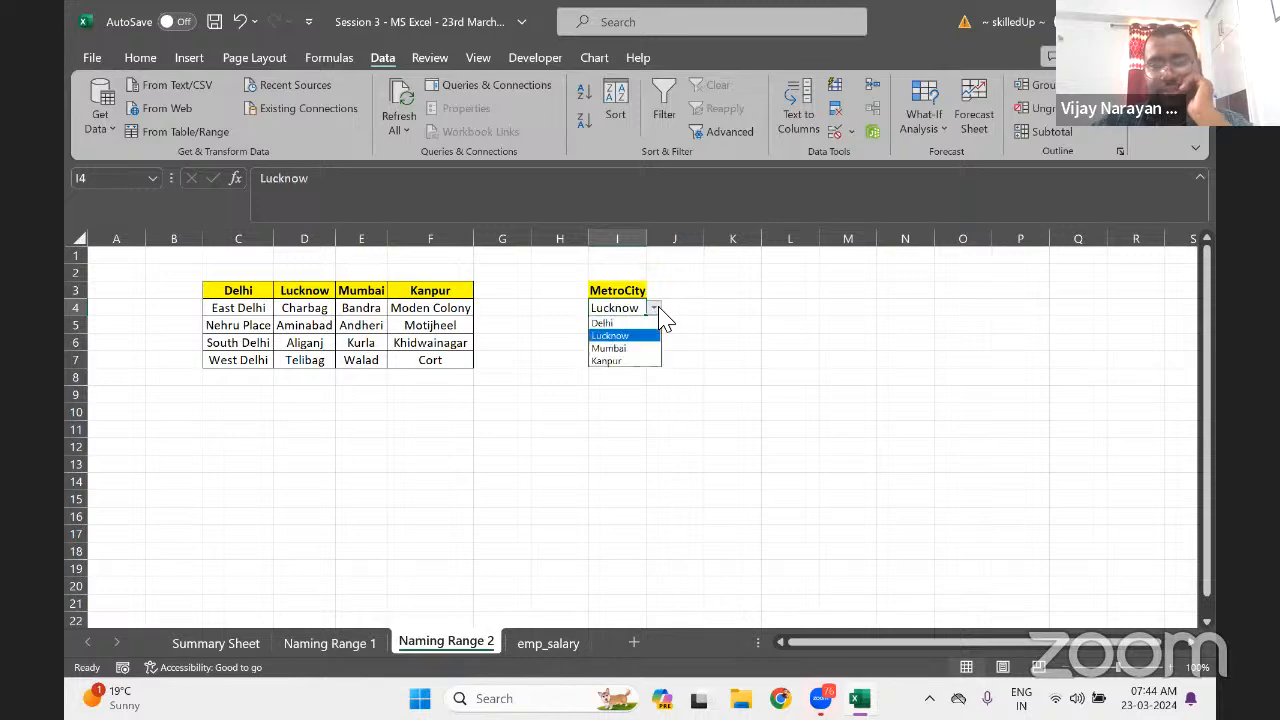
{"action": "left_click", "coordinate": [626, 347]}
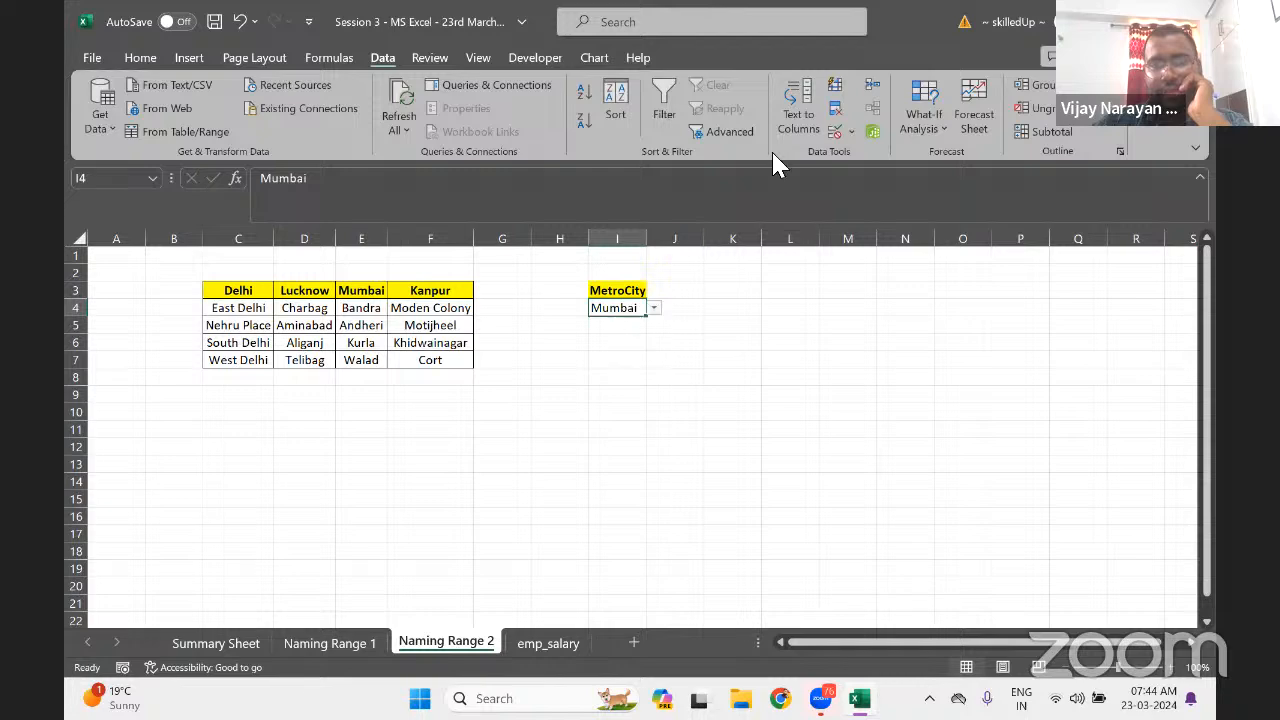
{"action": "left_click", "coordinate": [850, 133]}
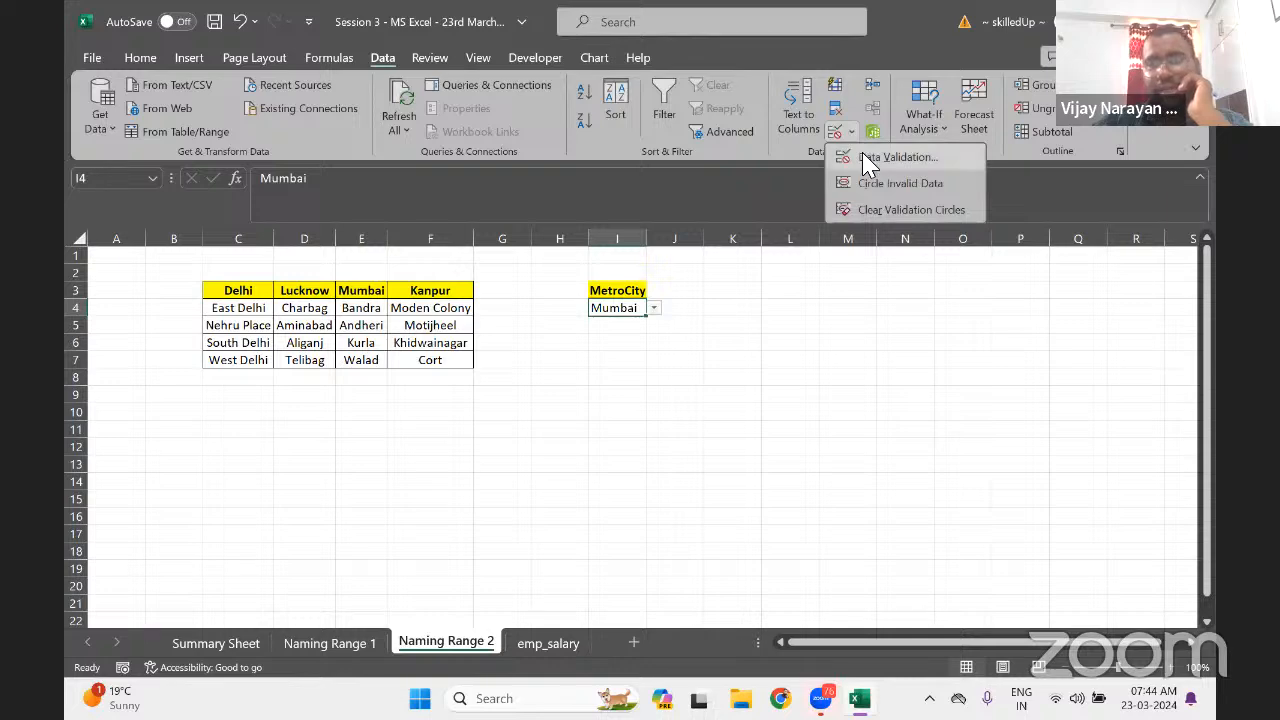
{"action": "left_click", "coordinate": [866, 157]}
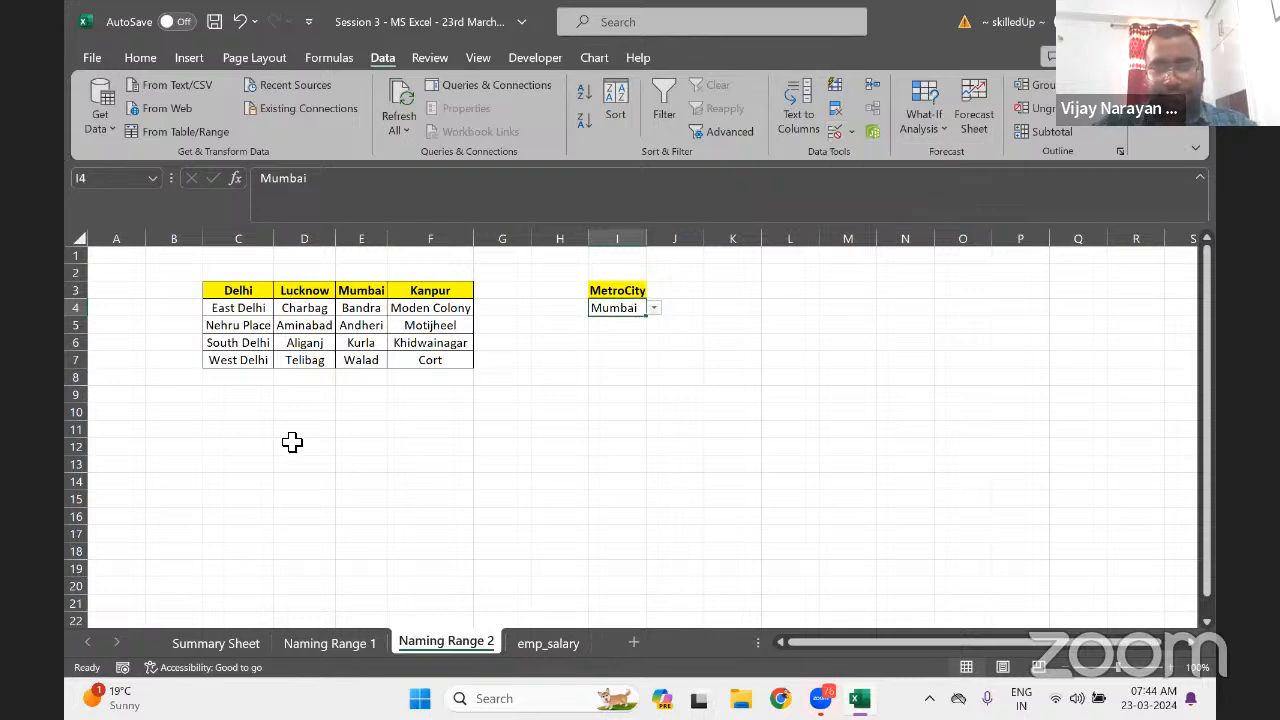
Clear a stray entry in I2 and enter the note 'Data > Data Validation > List' in I6
{"action": "left_click", "coordinate": [594, 273]}
{"action": "type", "text": "Data"}
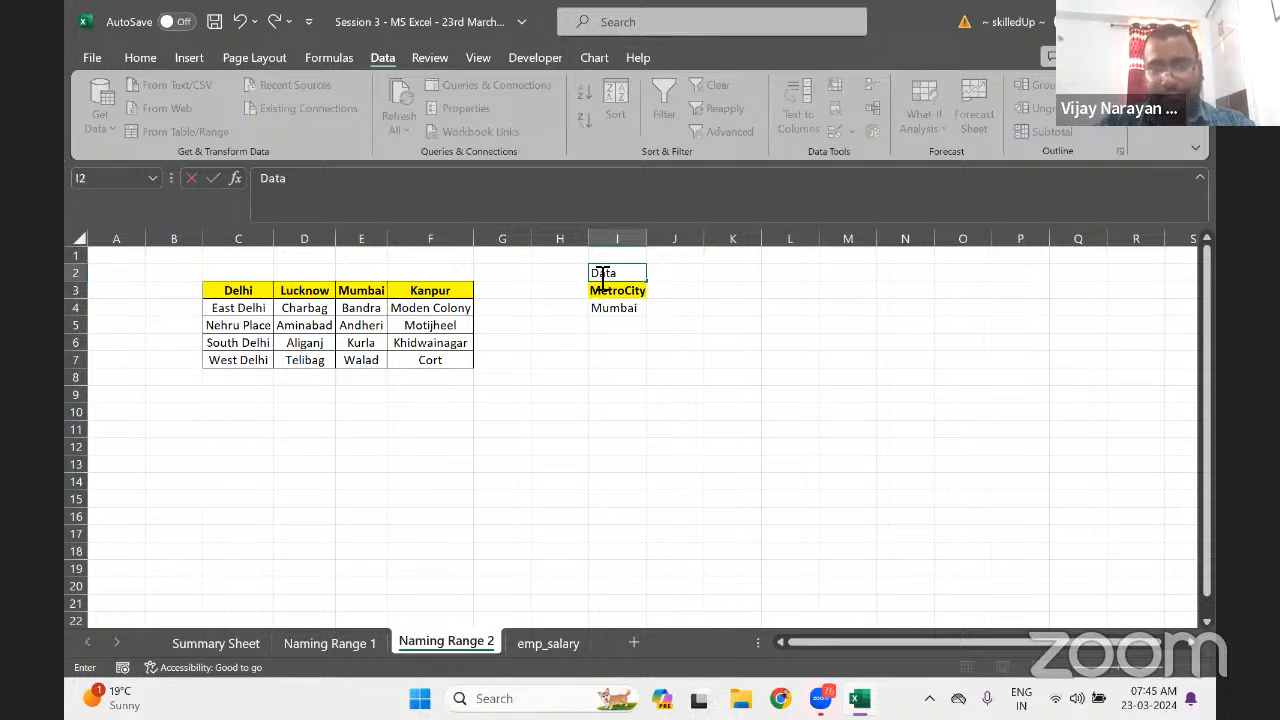
{"action": "key", "text": "Right"}
{"action": "key", "text": "Left"}
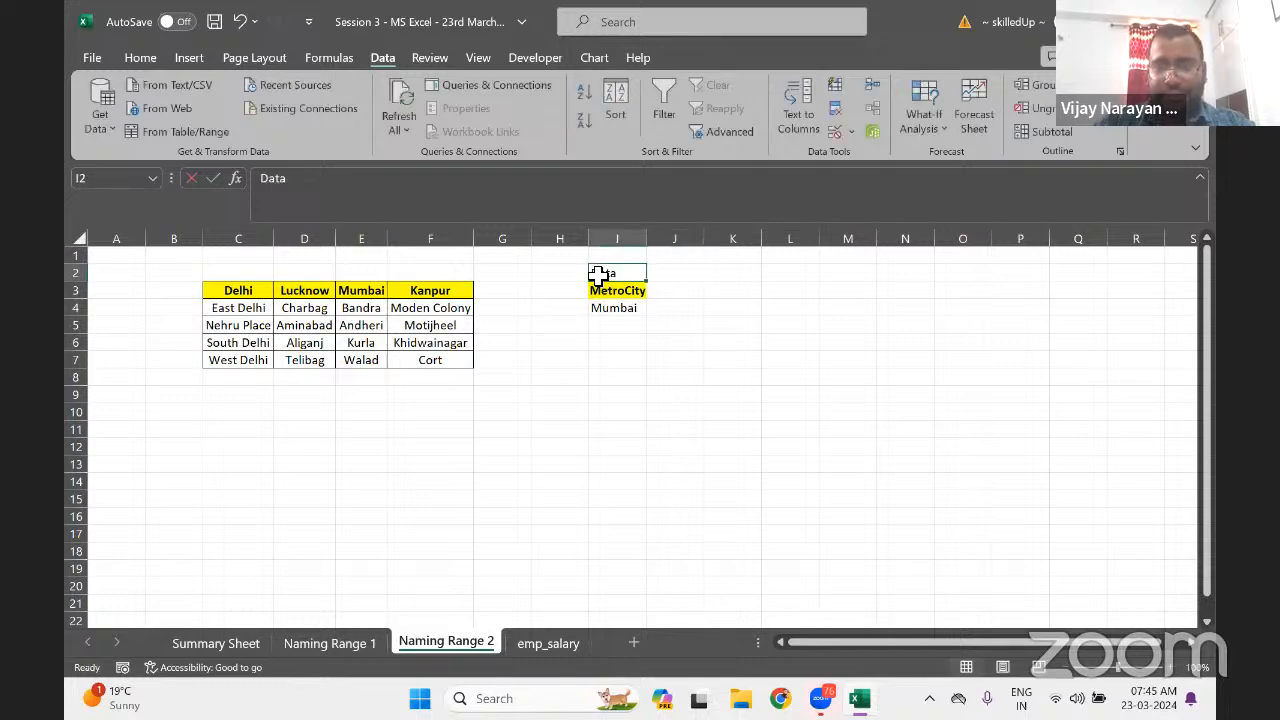
{"action": "key", "text": "Delete"}
{"action": "key", "text": "Down"}
{"action": "key", "text": "Down"}
{"action": "key", "text": "Down"}
{"action": "key", "text": "Down"}
{"action": "type", "text": "Dat"}
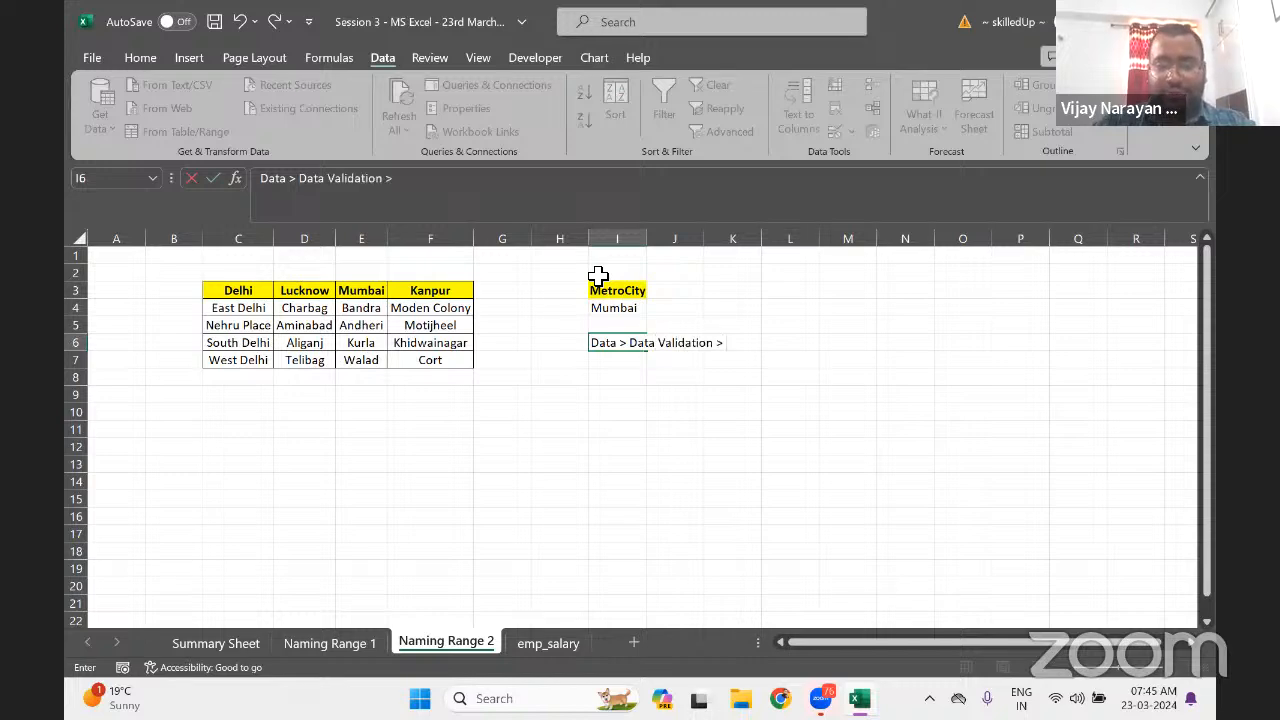
{"action": "key", "text": "Return"}
Left-align the note in I6 and move it to cell B10
{"action": "key", "text": "Up"}
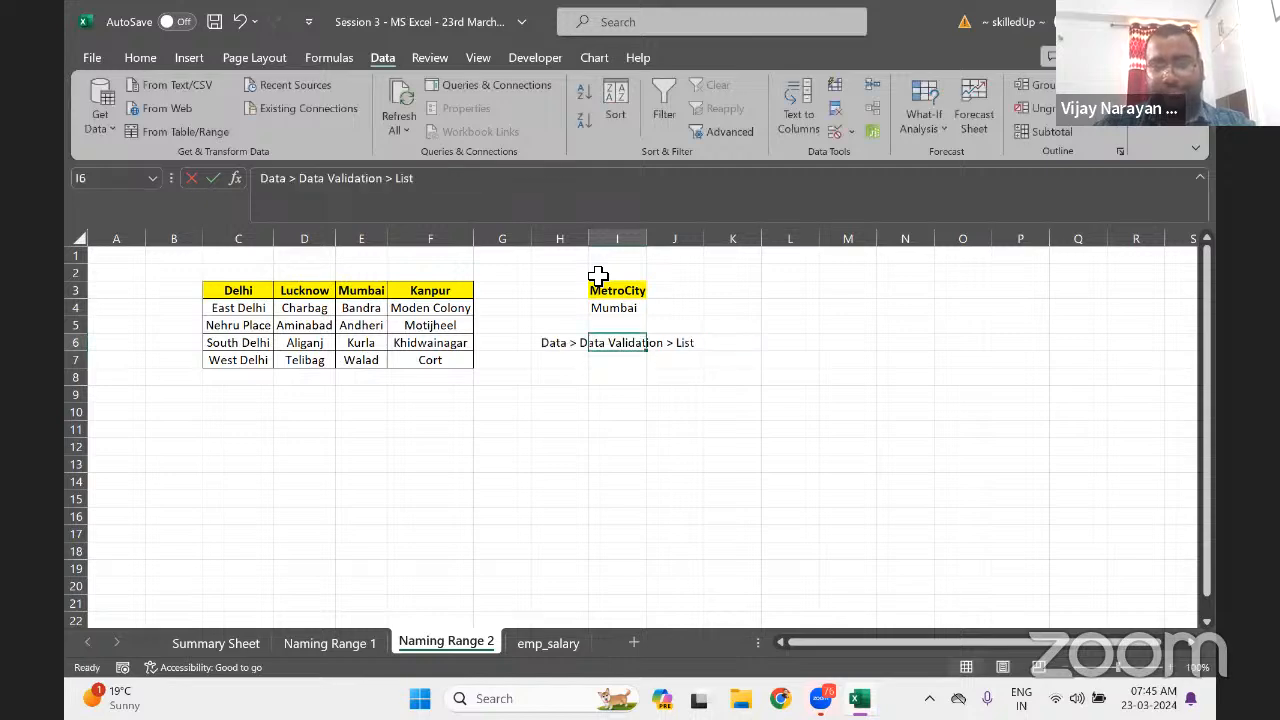
{"action": "key", "text": "Left"}
{"action": "key", "text": "Right"}
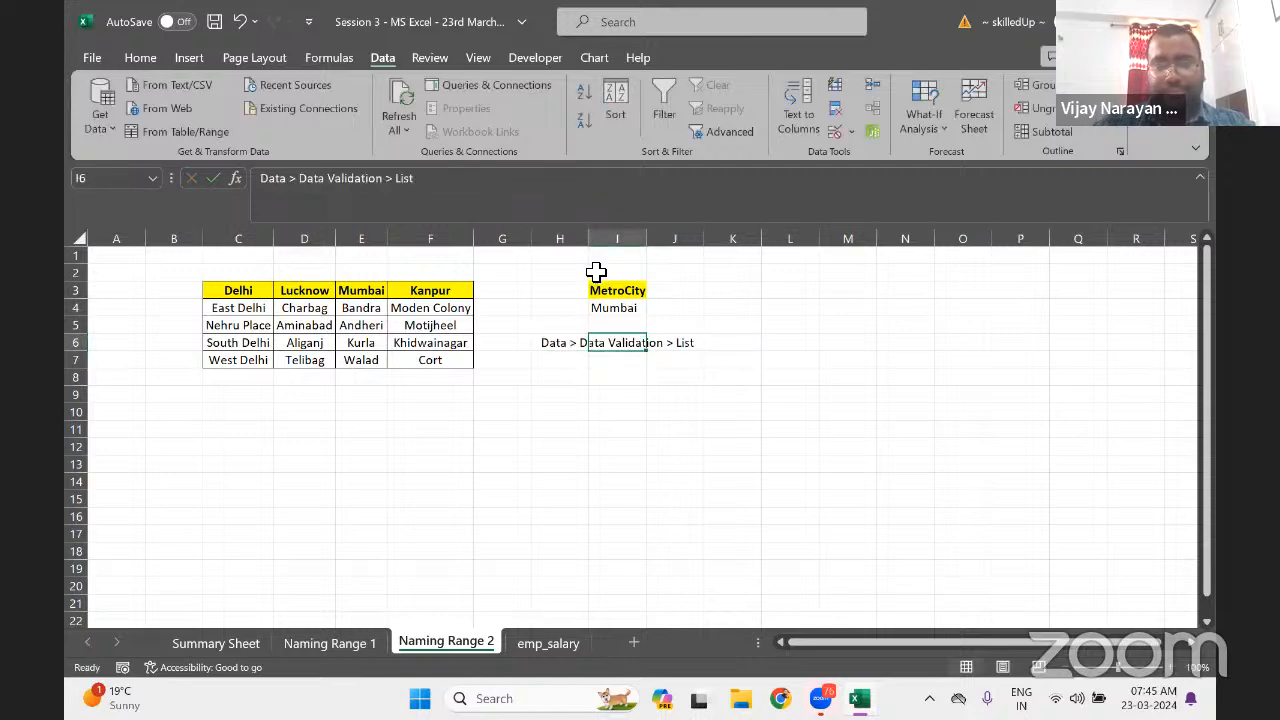
{"action": "left_click", "coordinate": [140, 58]}
{"action": "left_click", "coordinate": [392, 126]}
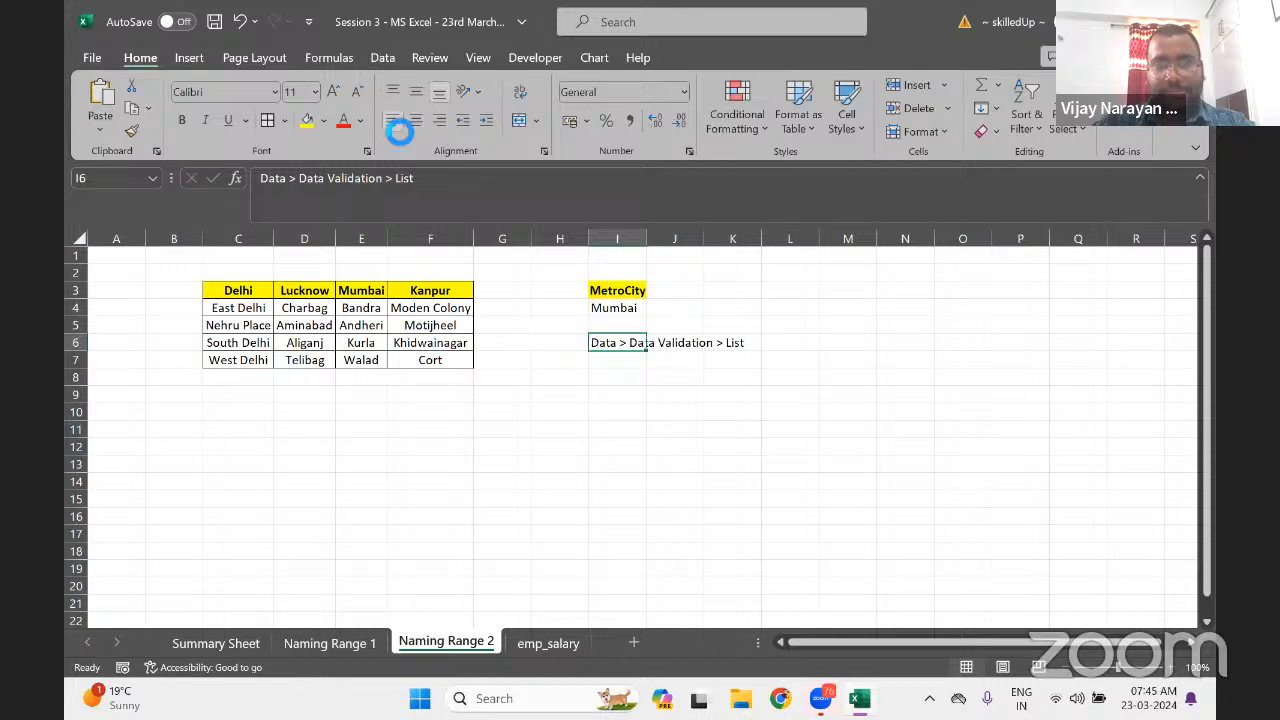
{"action": "left_click", "coordinate": [614, 414]}
{"action": "left_click", "coordinate": [620, 343]}
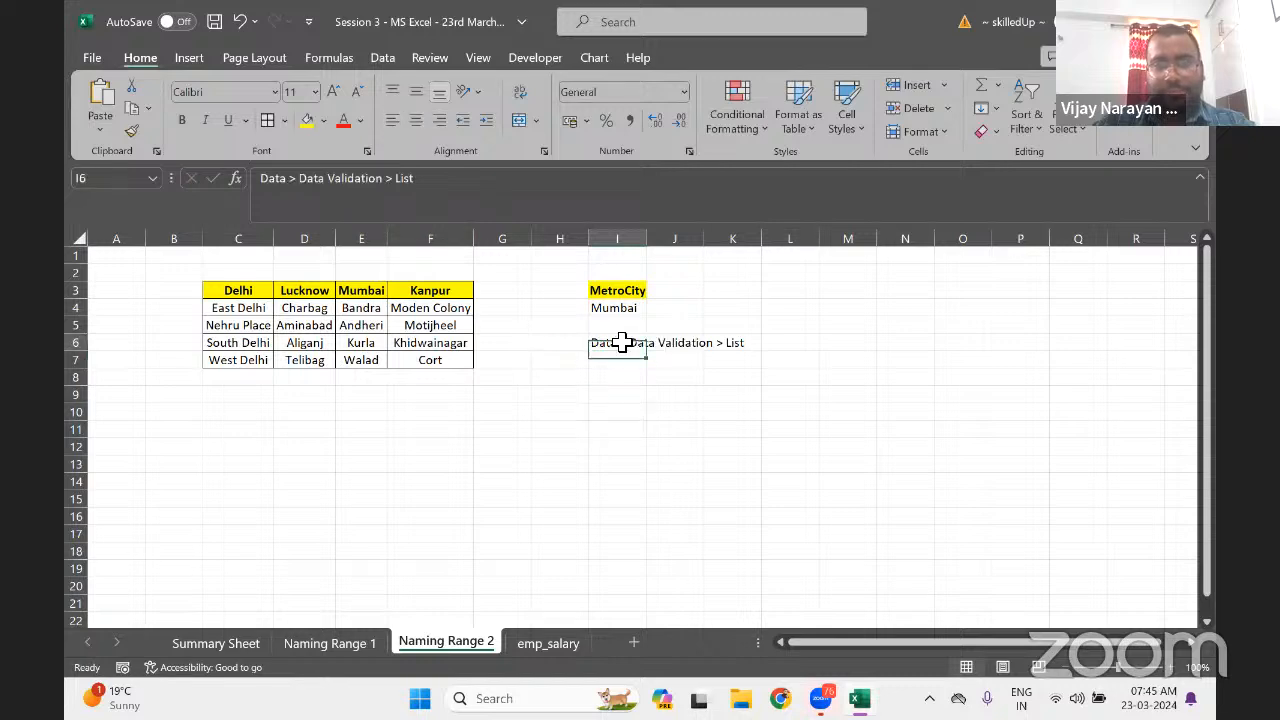
{"action": "key", "text": "ctrl+c"}
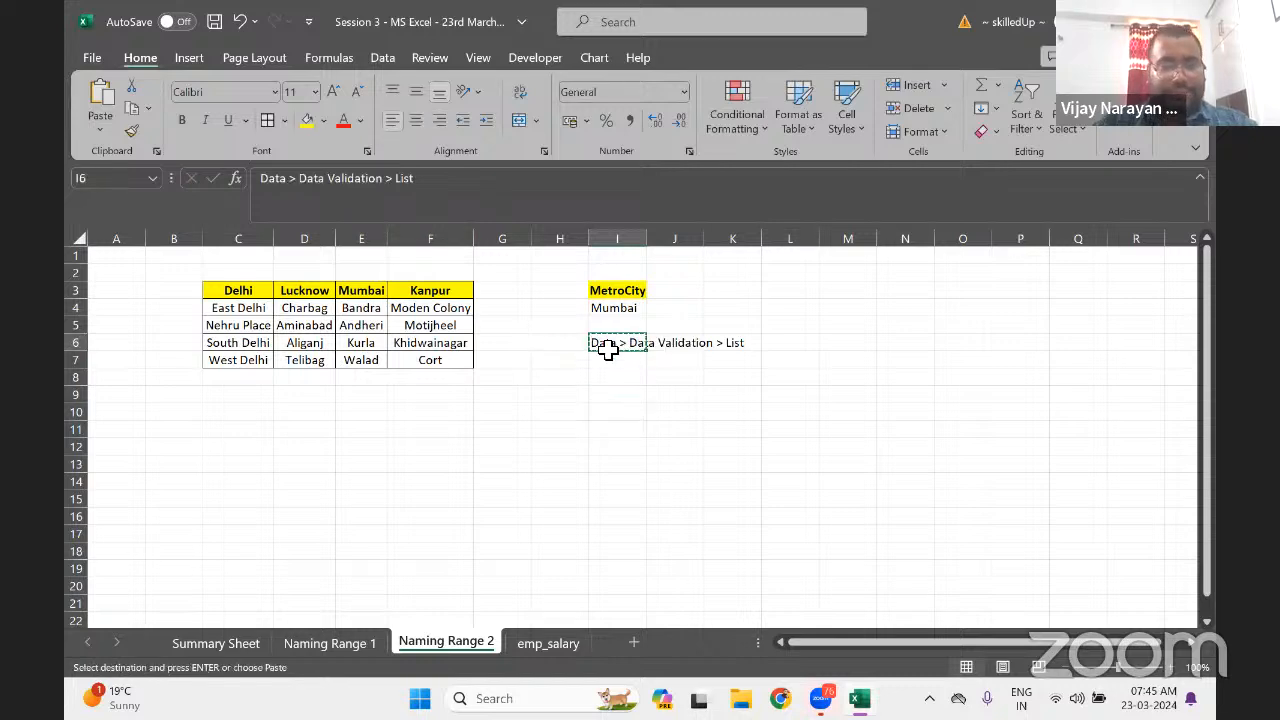
{"action": "left_click", "coordinate": [174, 414]}
{"action": "key", "text": "ctrl+v"}
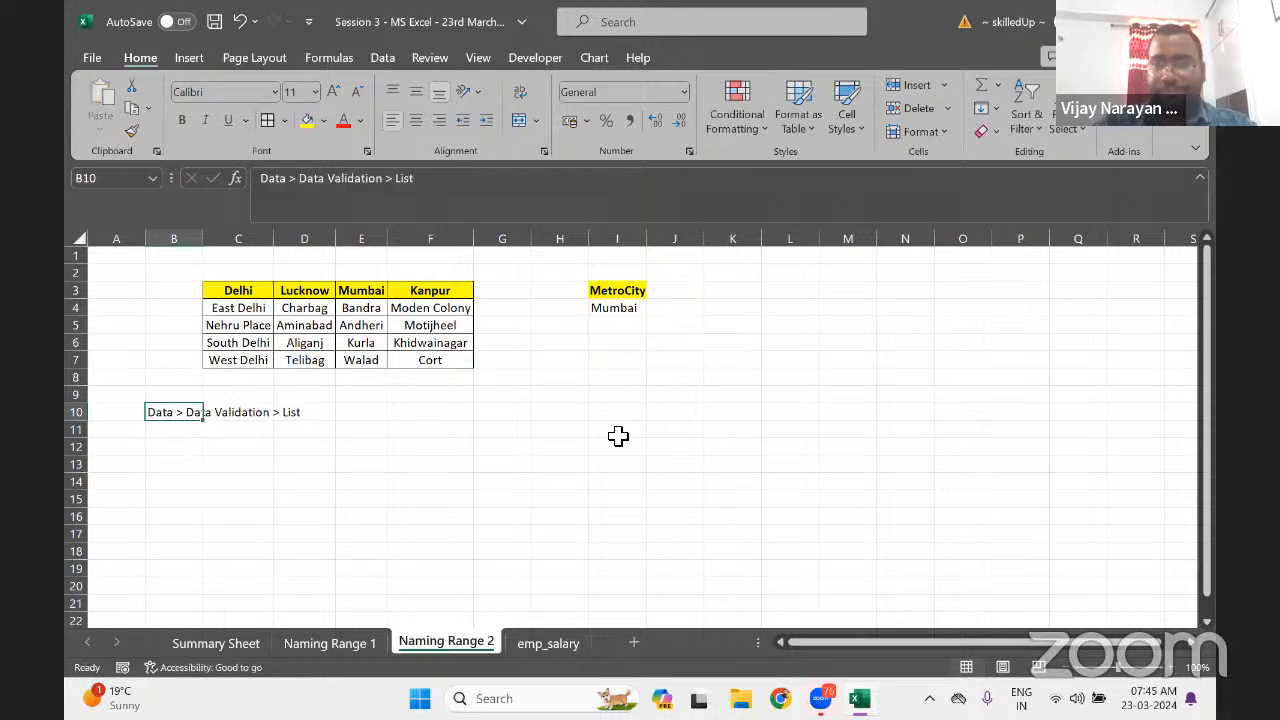
{"action": "left_click", "coordinate": [382, 57]}
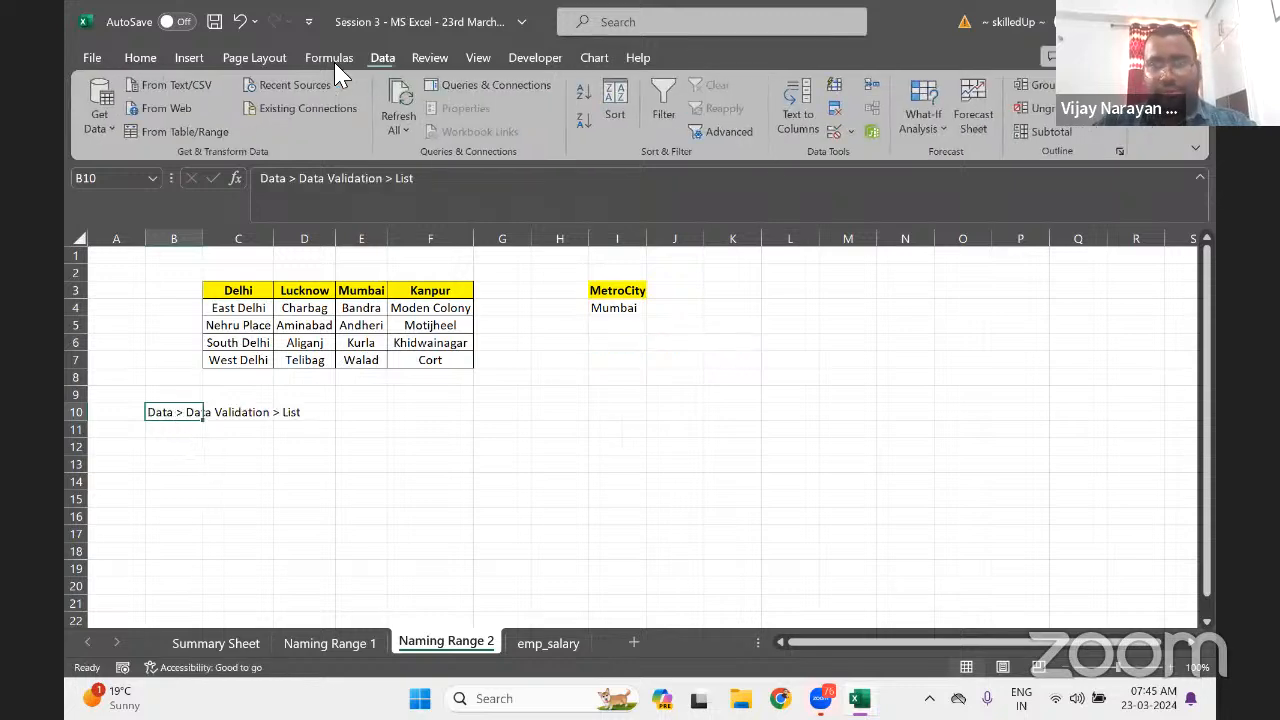
{"action": "left_click", "coordinate": [851, 133]}
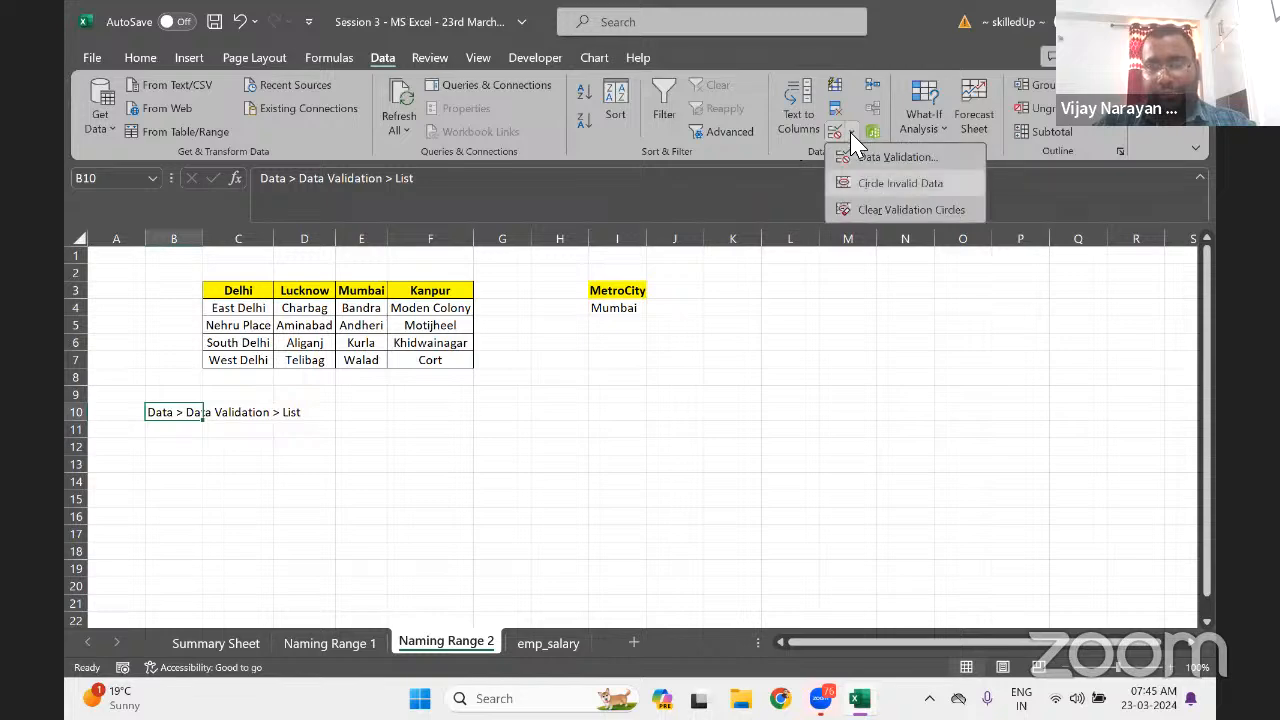
{"action": "left_click", "coordinate": [900, 158]}
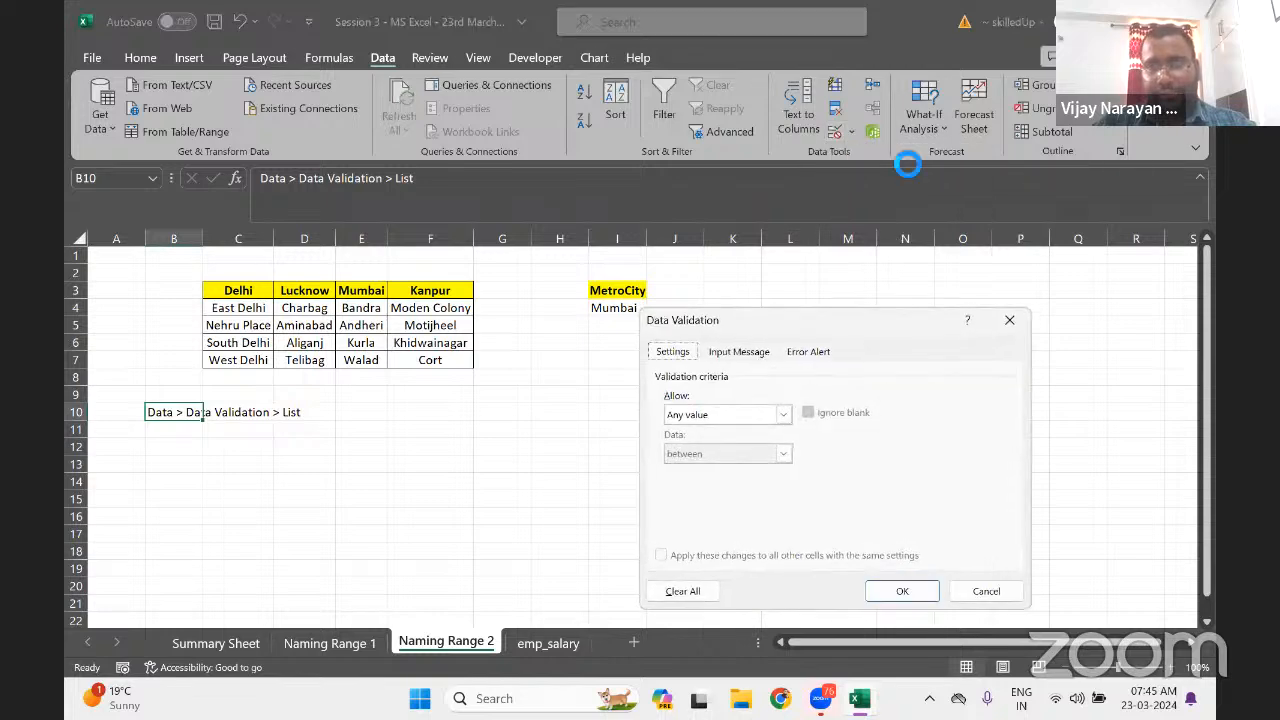
{"action": "left_click", "coordinate": [783, 414]}
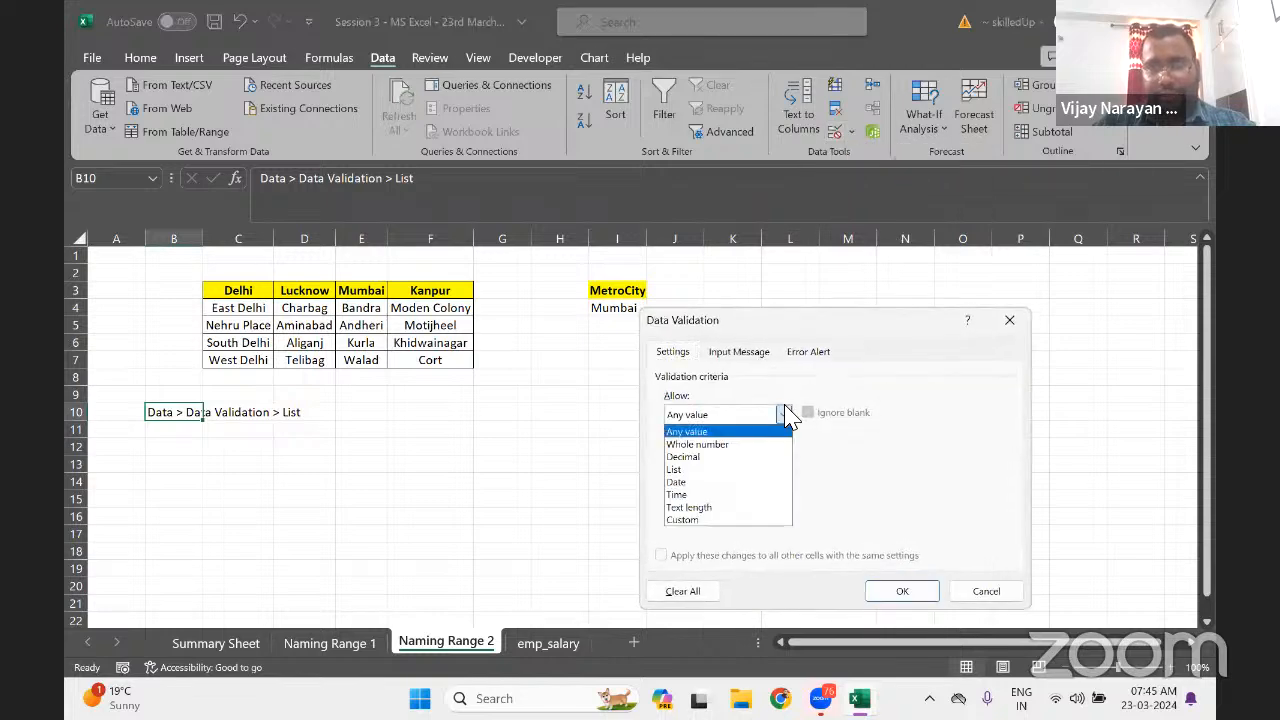
{"action": "left_click", "coordinate": [691, 469]}
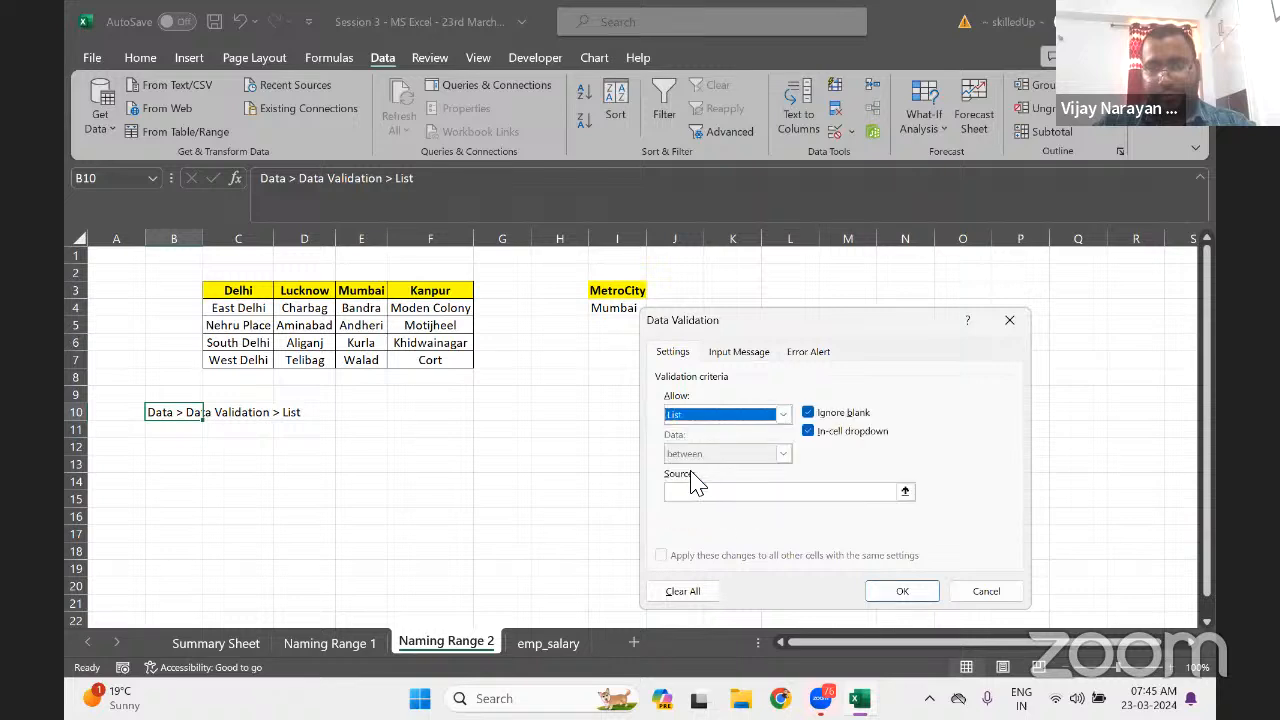
{"action": "left_click", "coordinate": [1010, 320]}
{"action": "left_click", "coordinate": [851, 131]}
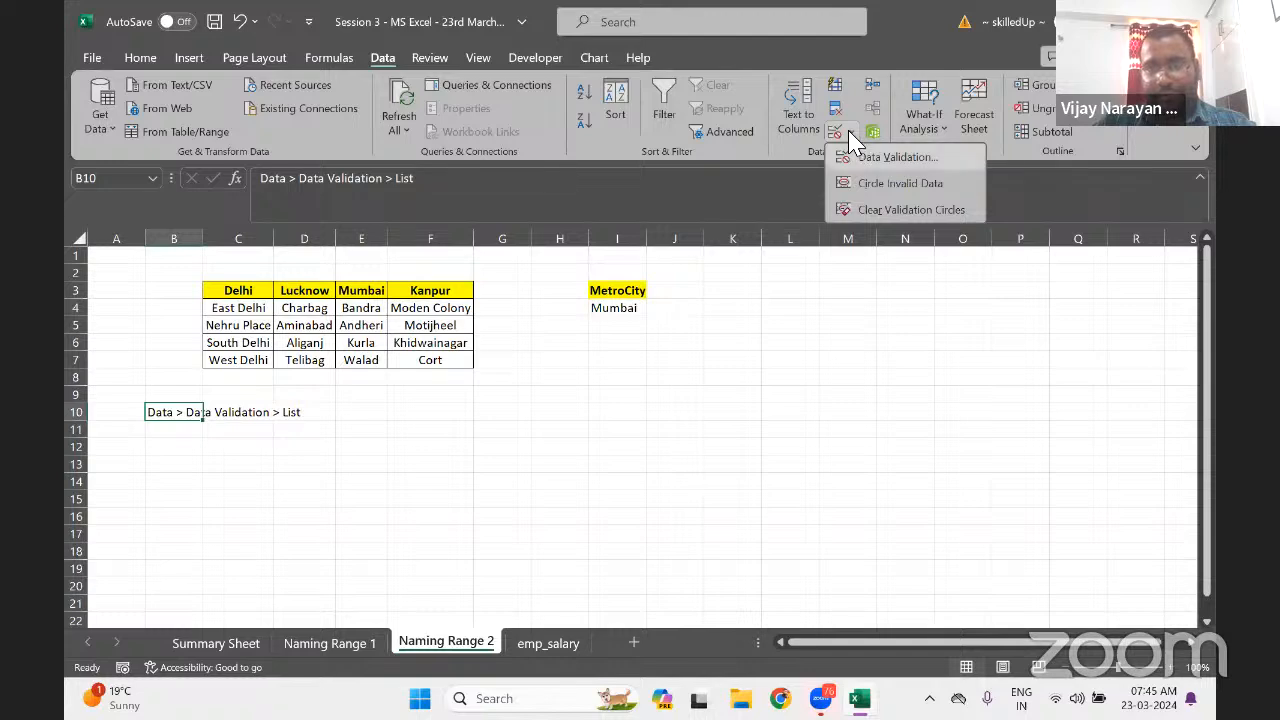
{"action": "left_click", "coordinate": [897, 160]}
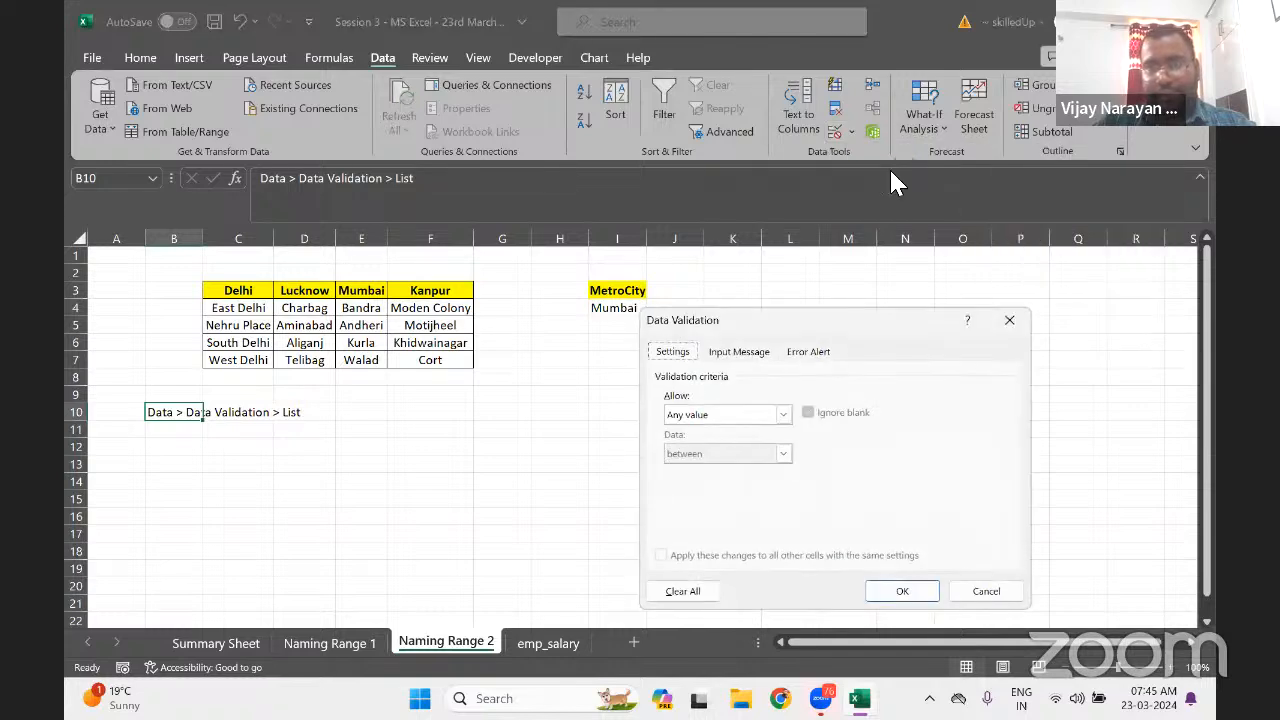
{"action": "left_click", "coordinate": [748, 352]}
{"action": "left_click", "coordinate": [805, 355]}
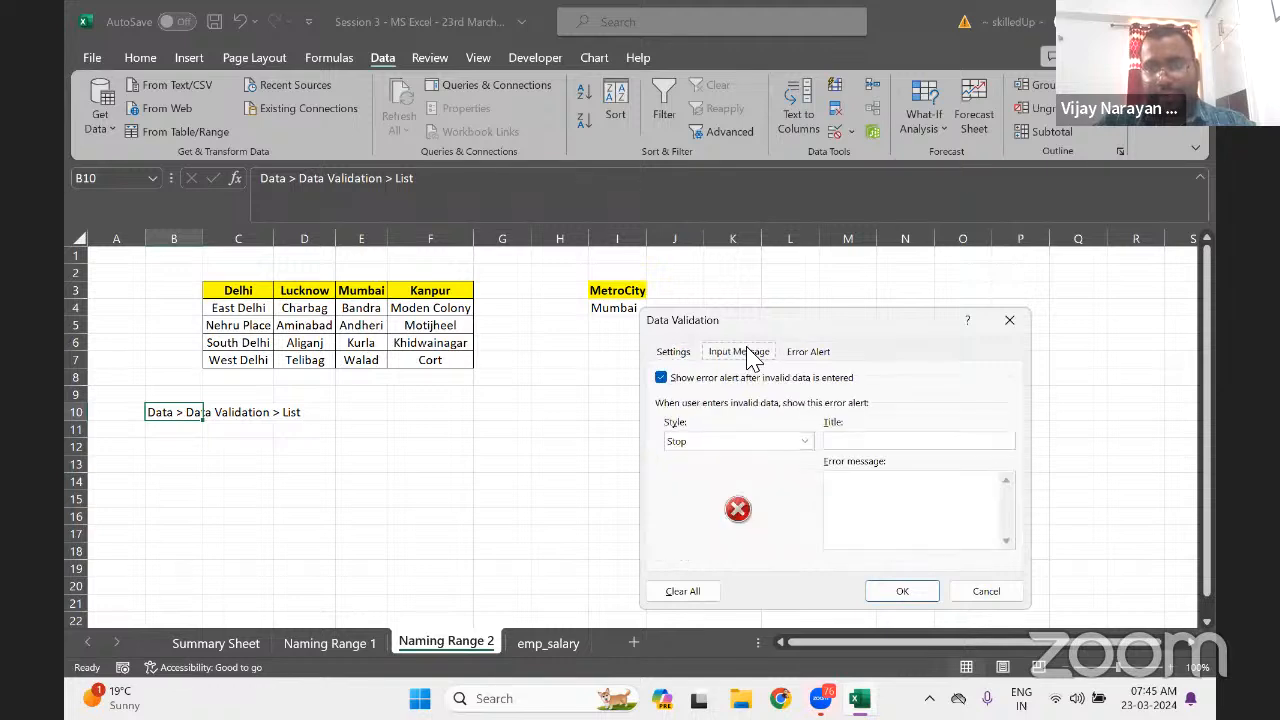
{"action": "left_click", "coordinate": [686, 358]}
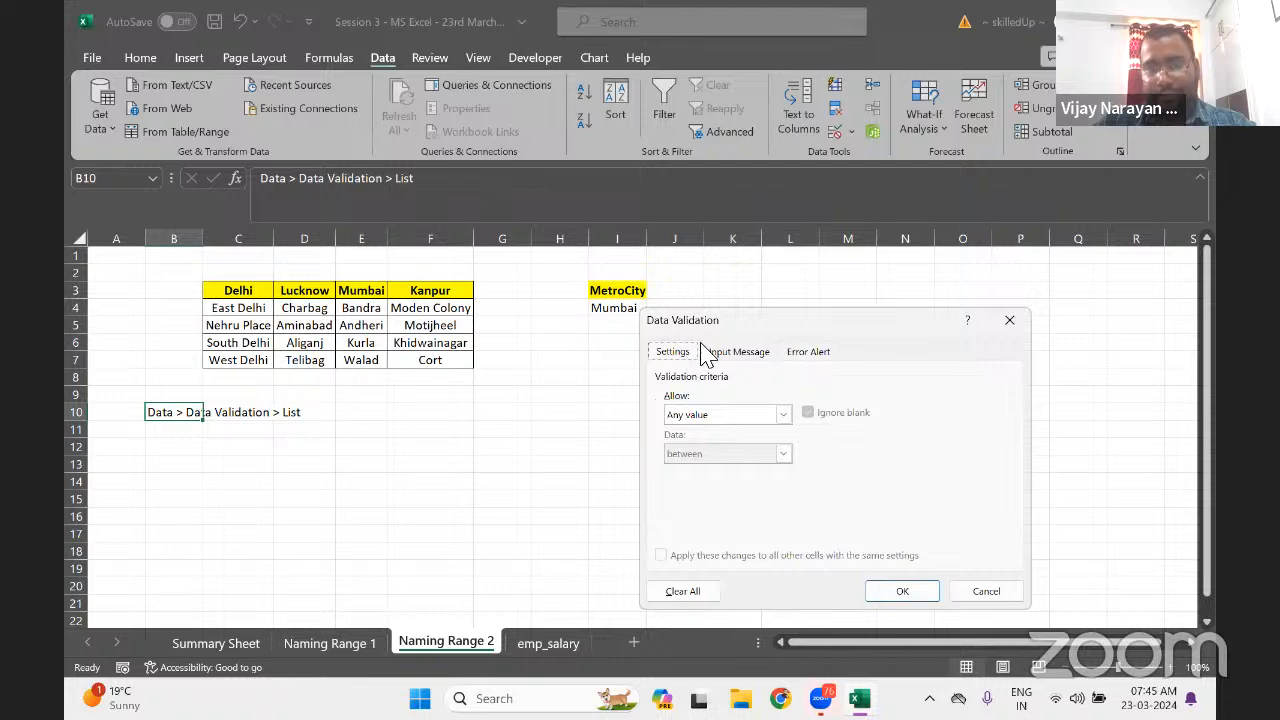
{"action": "left_click_drag", "start_coordinate": [811, 322], "coordinate": [826, 208]}
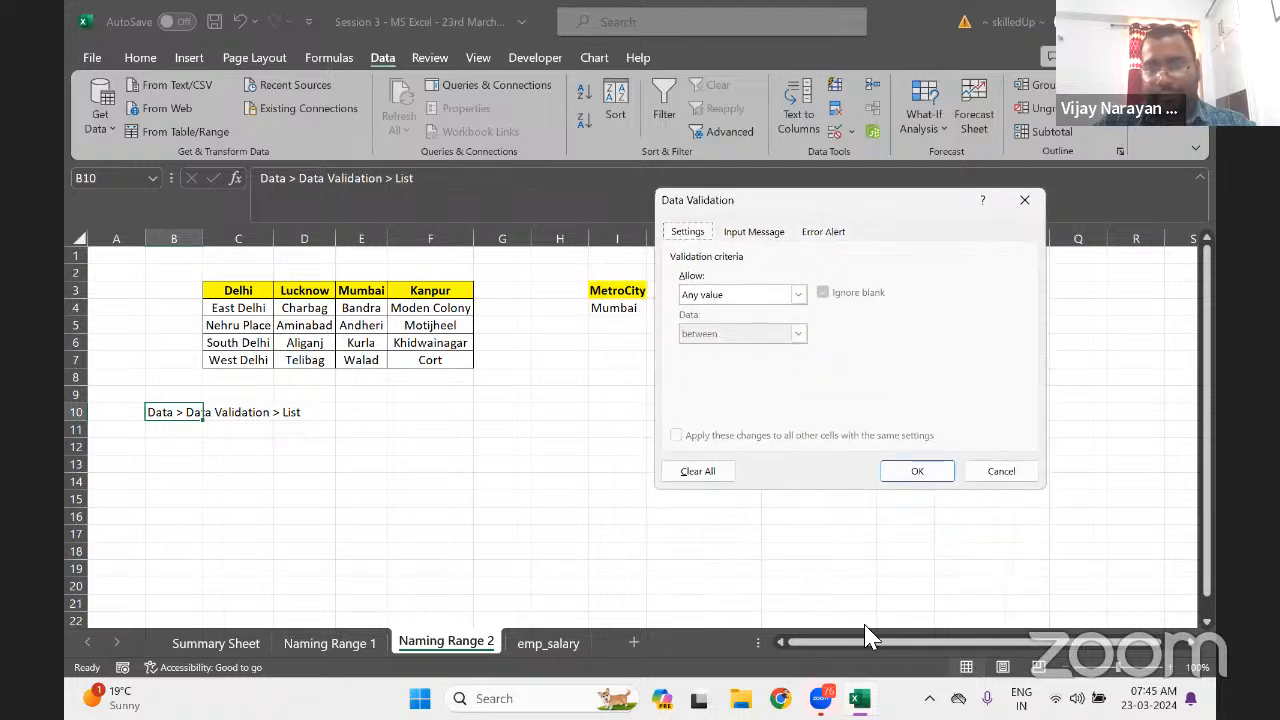
{"action": "left_click", "coordinate": [533, 699]}
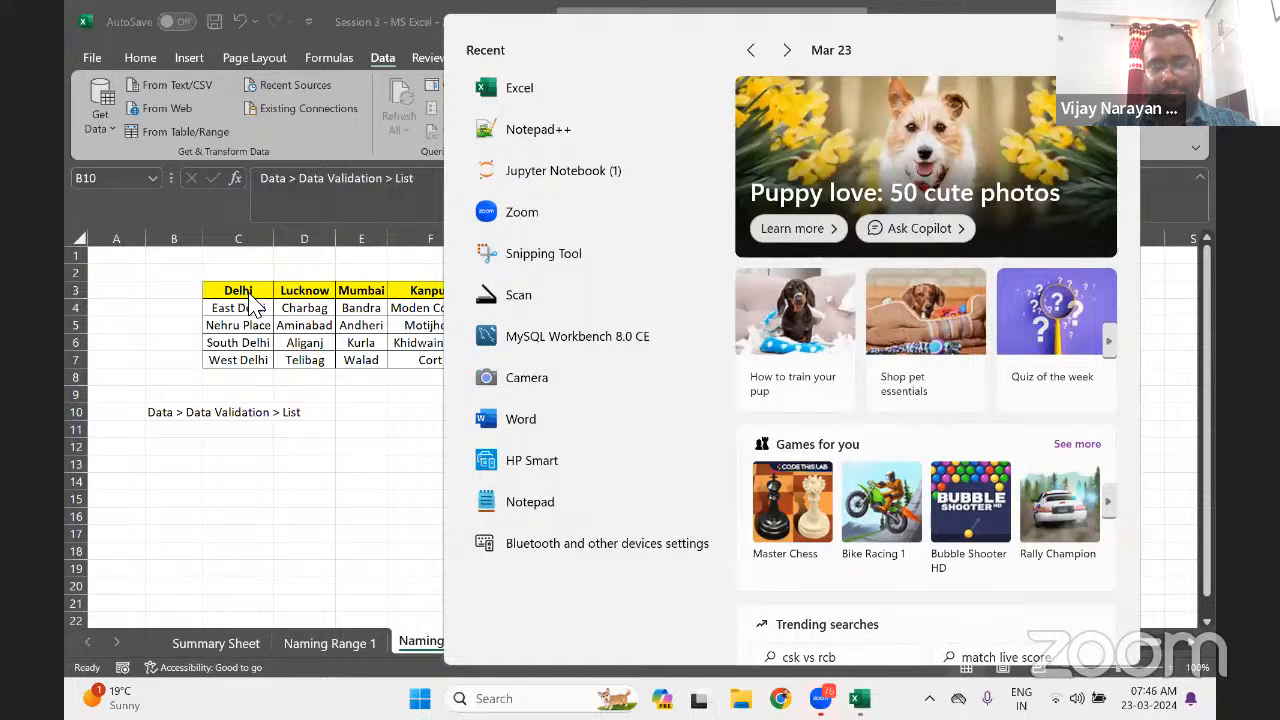
{"action": "mouse_move", "coordinate": [858, 700]}
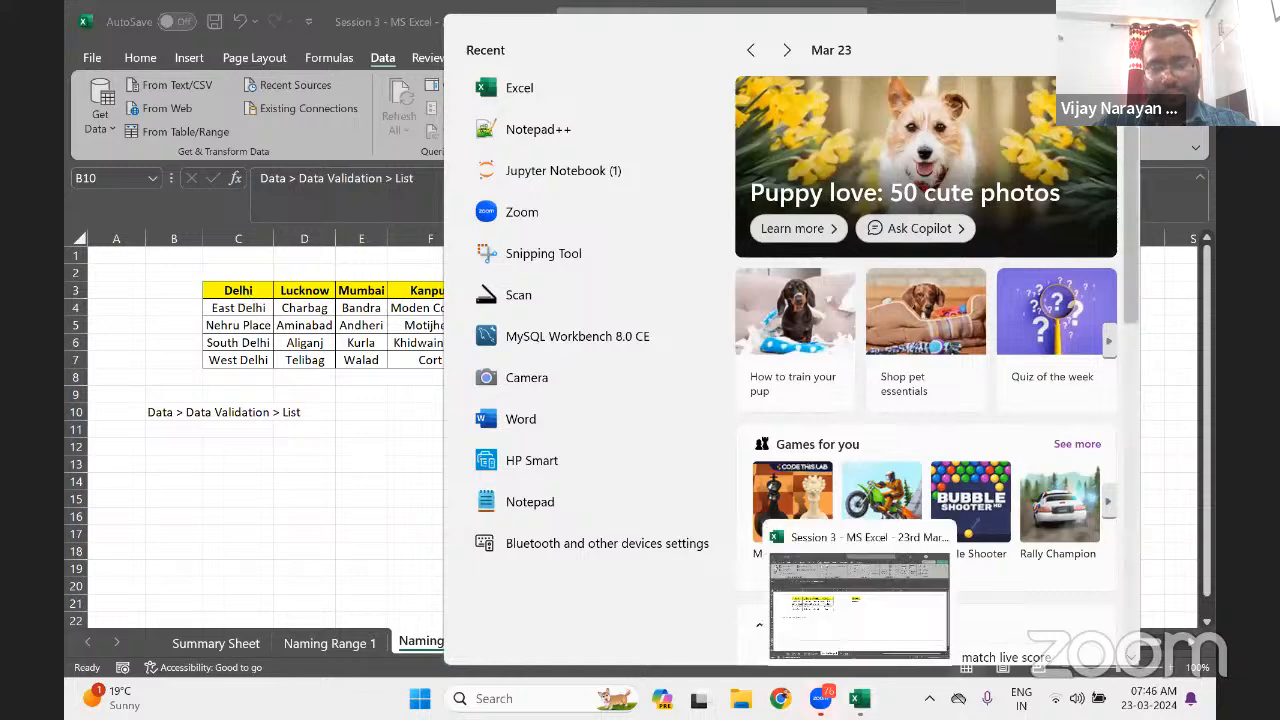
{"action": "left_click", "coordinate": [849, 598]}
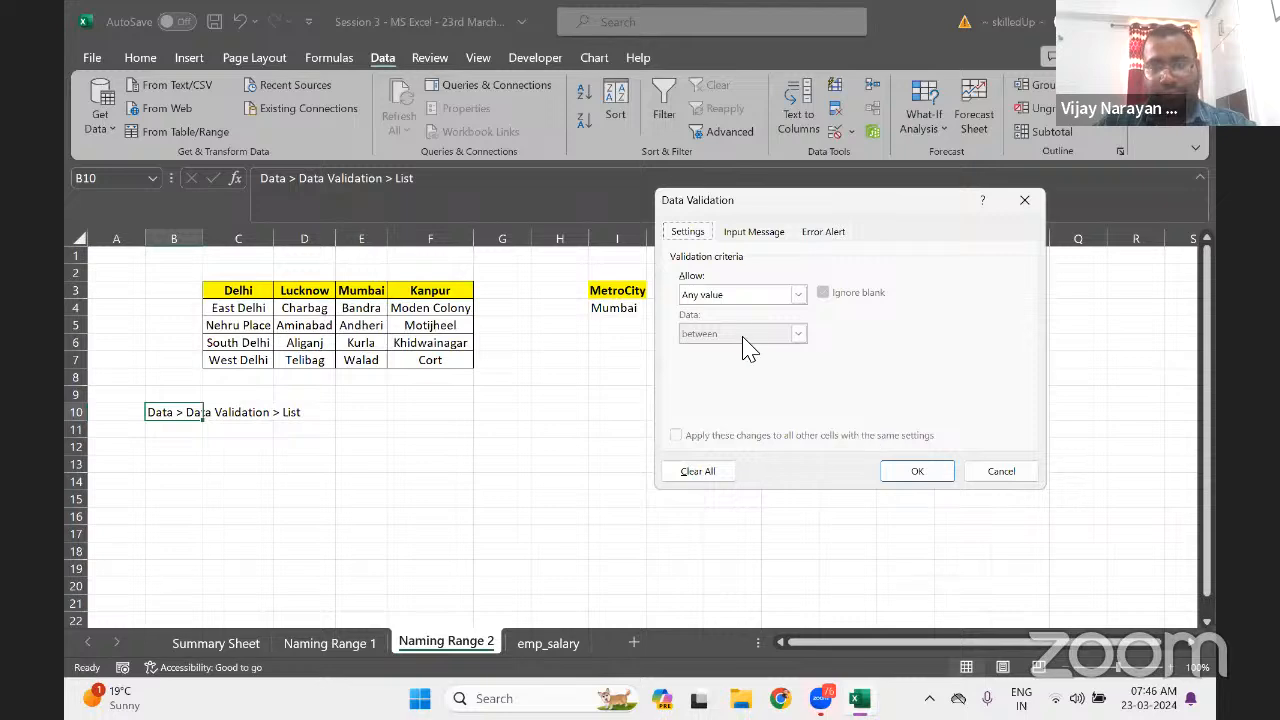
{"action": "left_click", "coordinate": [1000, 472]}
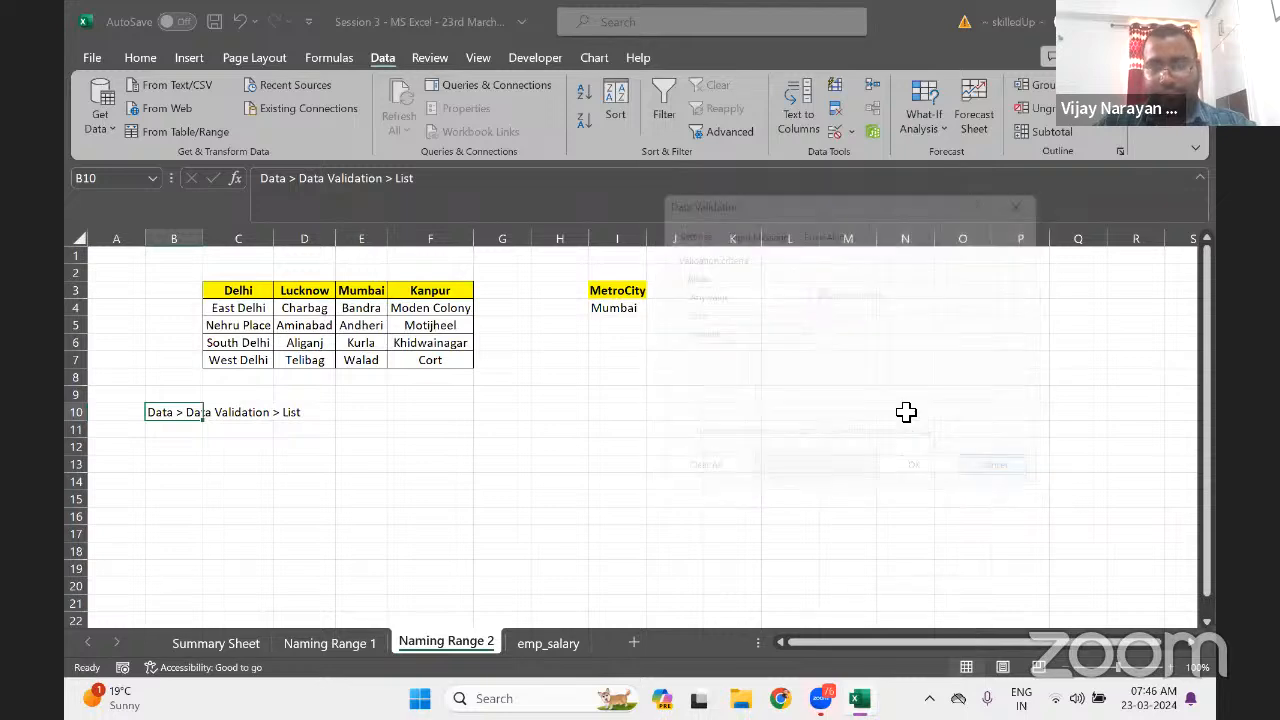
{"action": "left_click", "coordinate": [617, 309]}
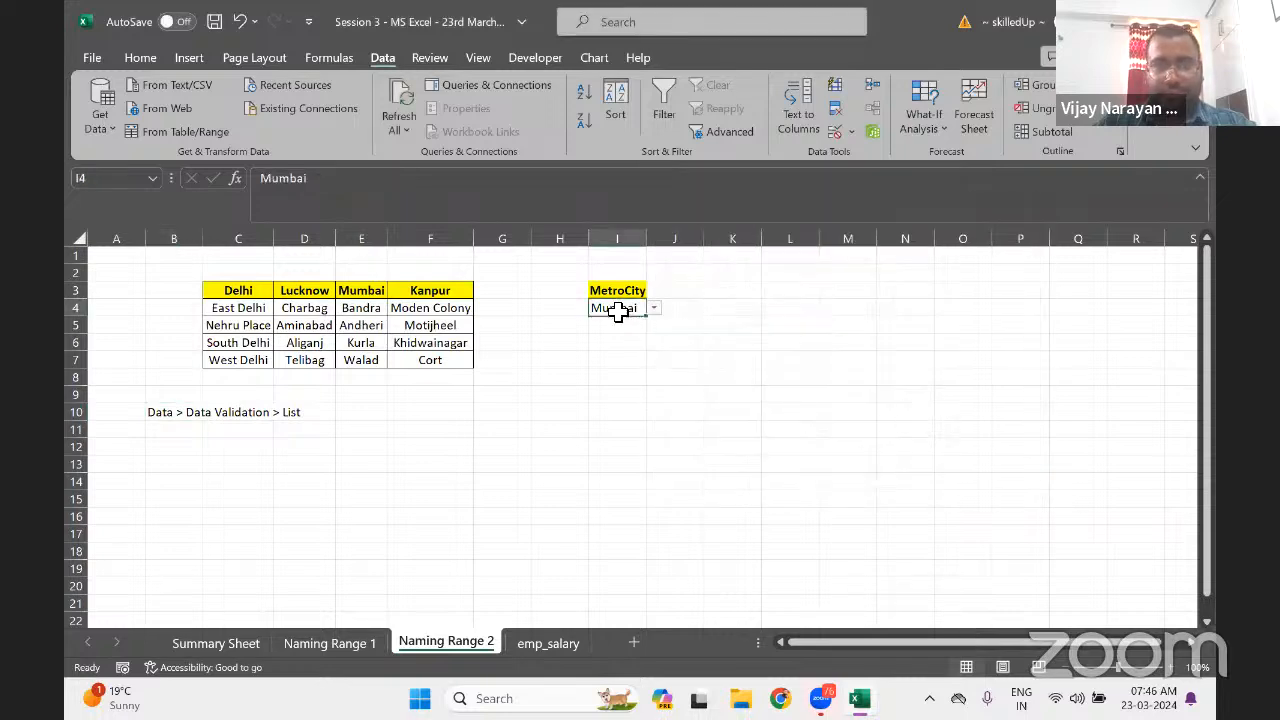
{"action": "key", "text": "Down"}
{"action": "key", "text": "Down"}
{"action": "key", "text": "Left"}
{"action": "key", "text": "Left"}
{"action": "key", "text": "Left"}
{"action": "key", "text": "Left"}
{"action": "key", "text": "Up"}
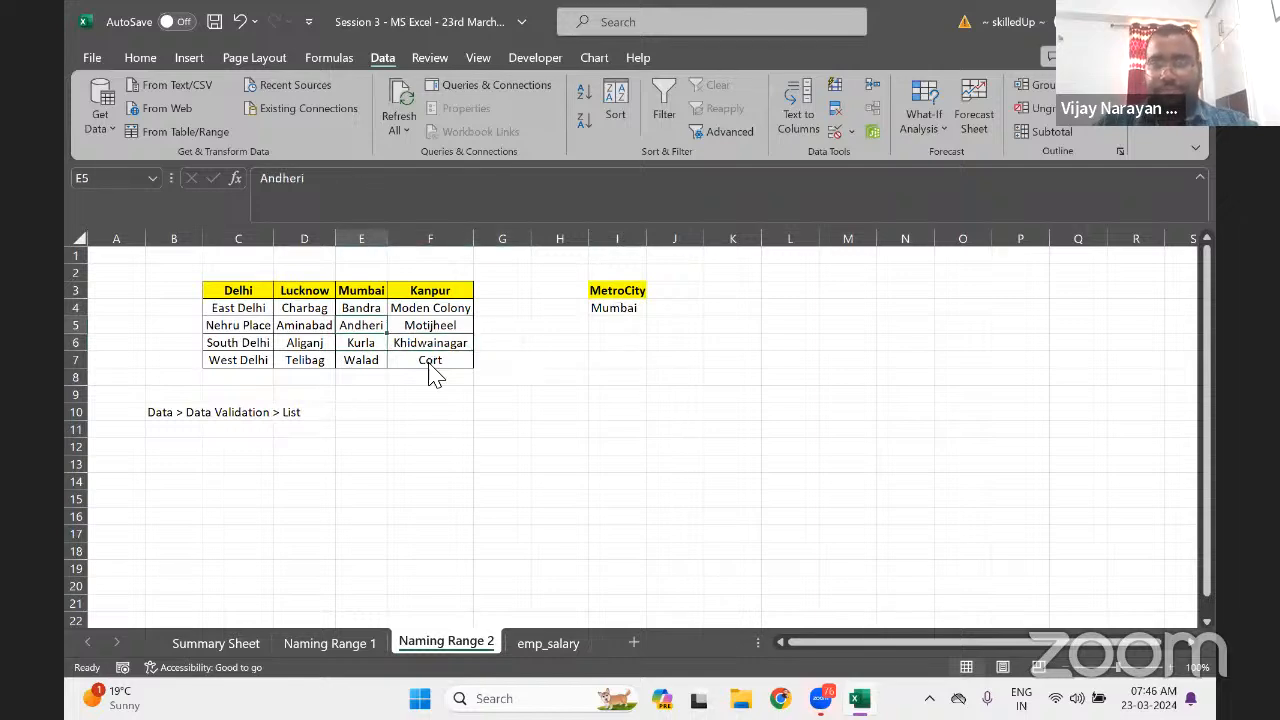
{"action": "left_click", "coordinate": [304, 447]}
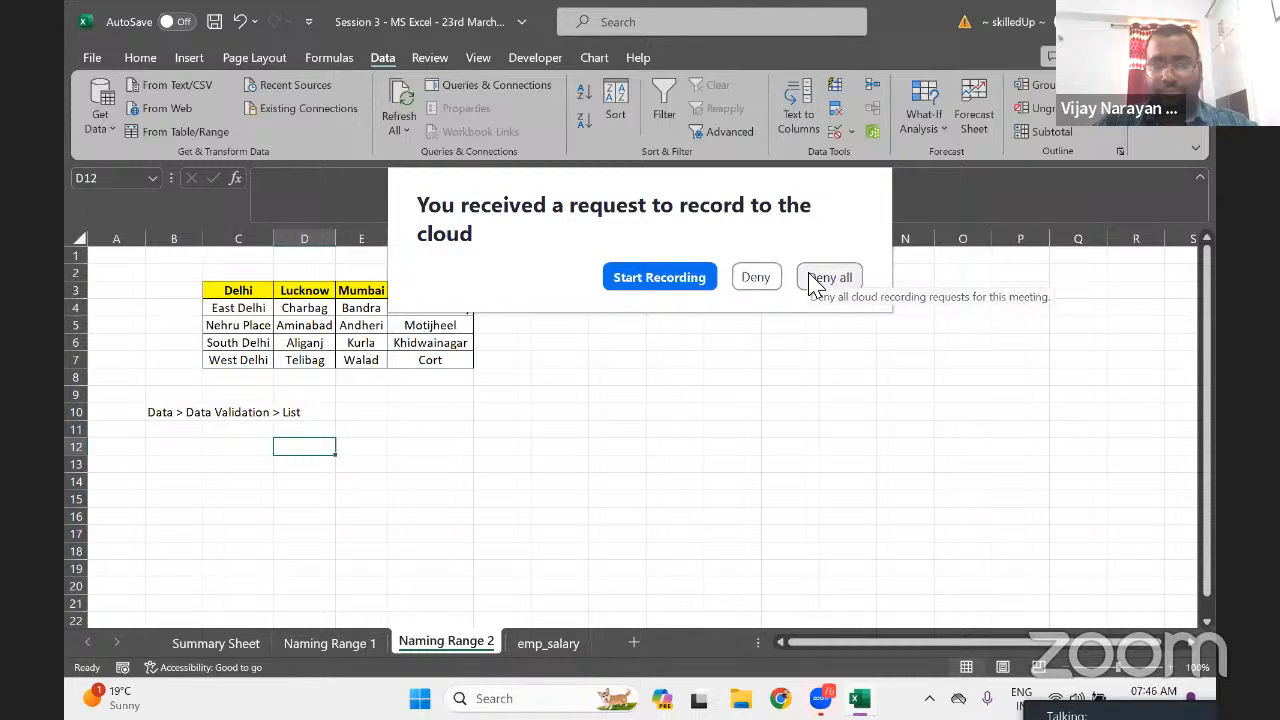
{"action": "left_click", "coordinate": [830, 278]}
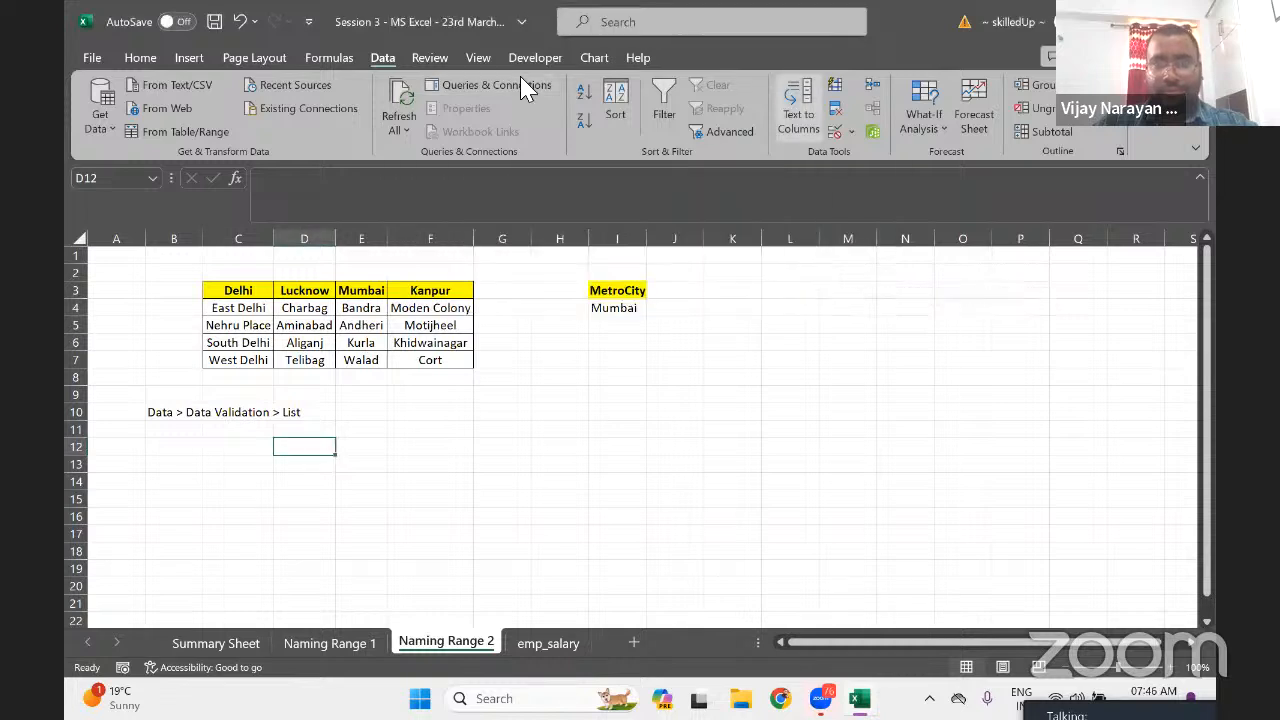
Set up a List validation sourced from C3:F3, then search Windows for 'sni'
{"action": "left_click", "coordinate": [851, 131]}
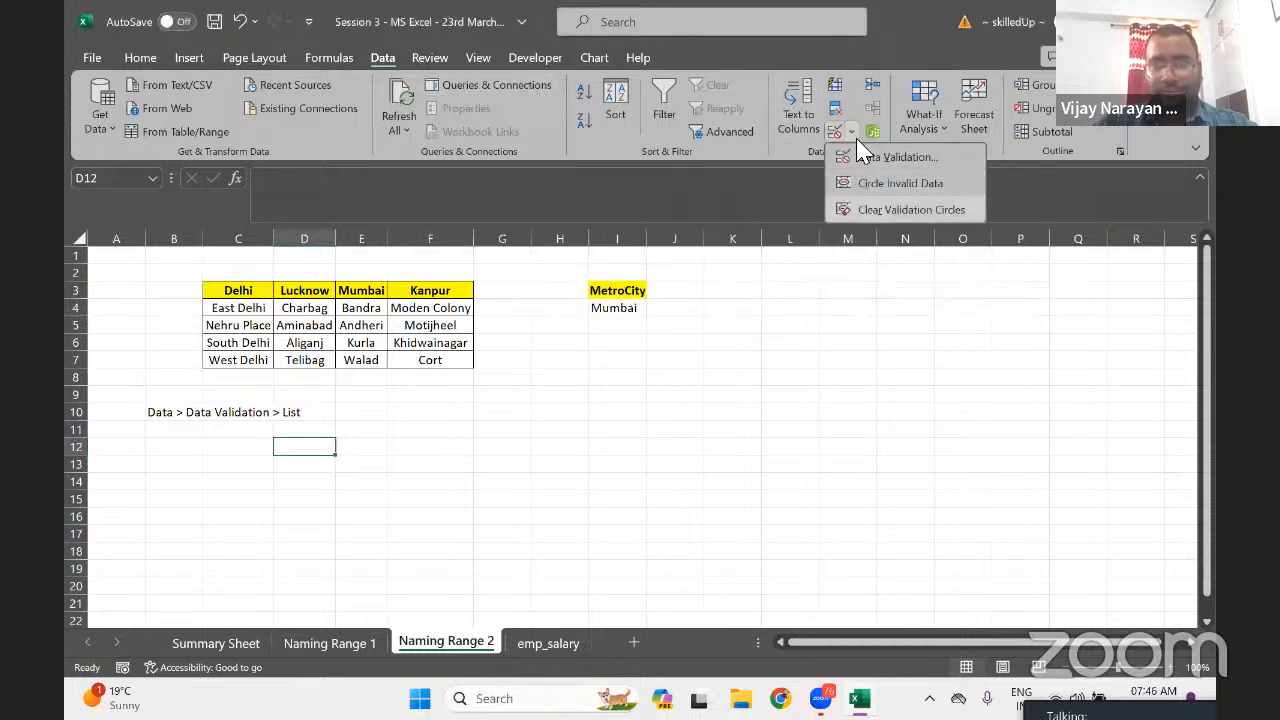
{"action": "left_click", "coordinate": [898, 158]}
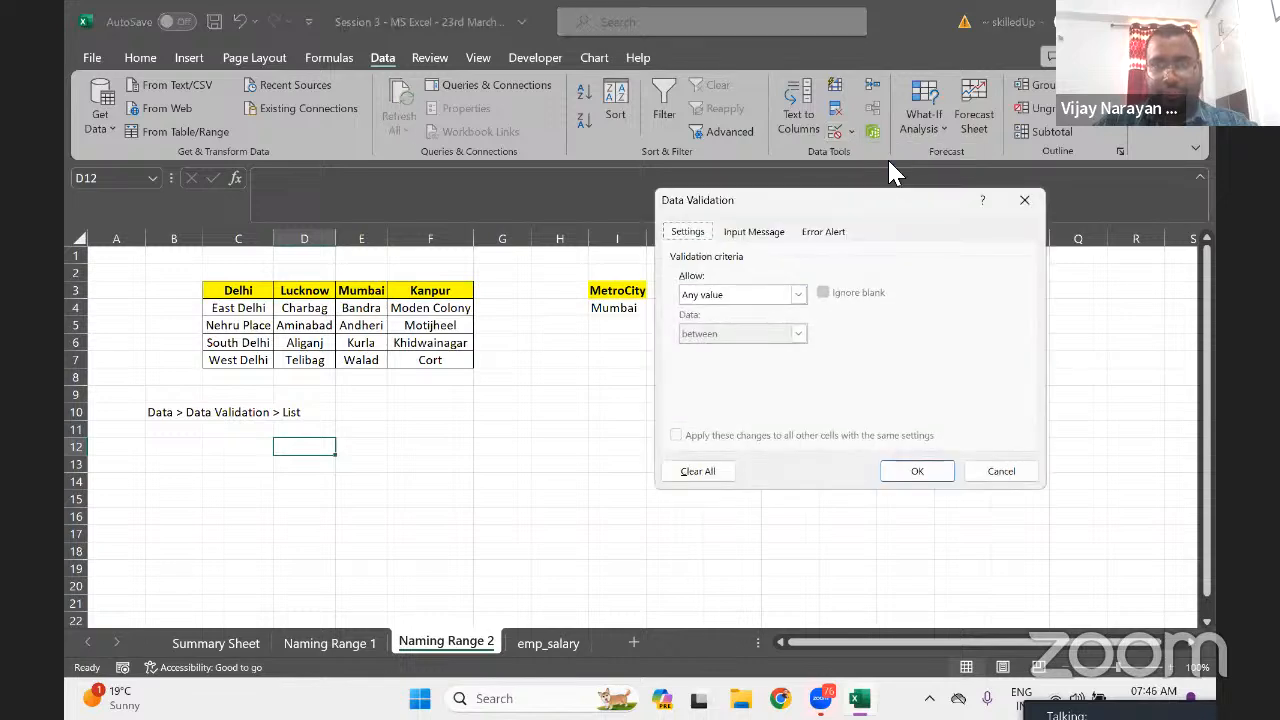
{"action": "left_click", "coordinate": [777, 298]}
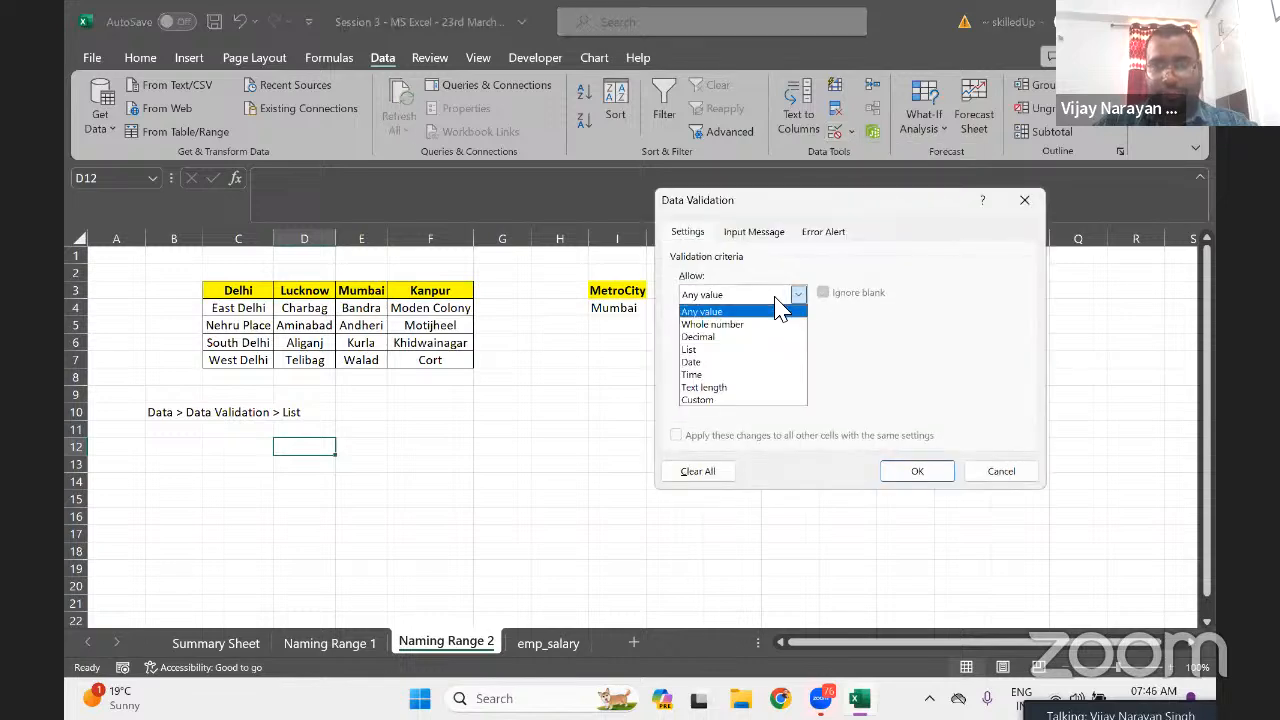
{"action": "left_click", "coordinate": [708, 350]}
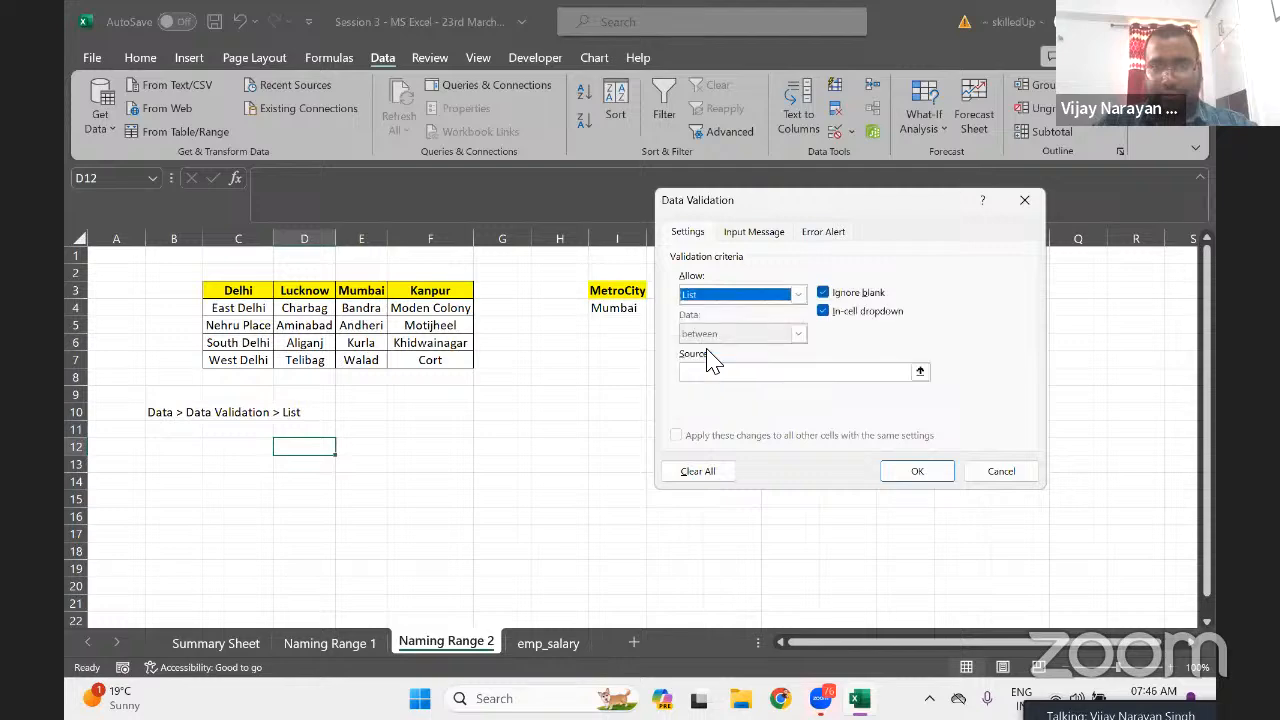
{"action": "left_click", "coordinate": [706, 372]}
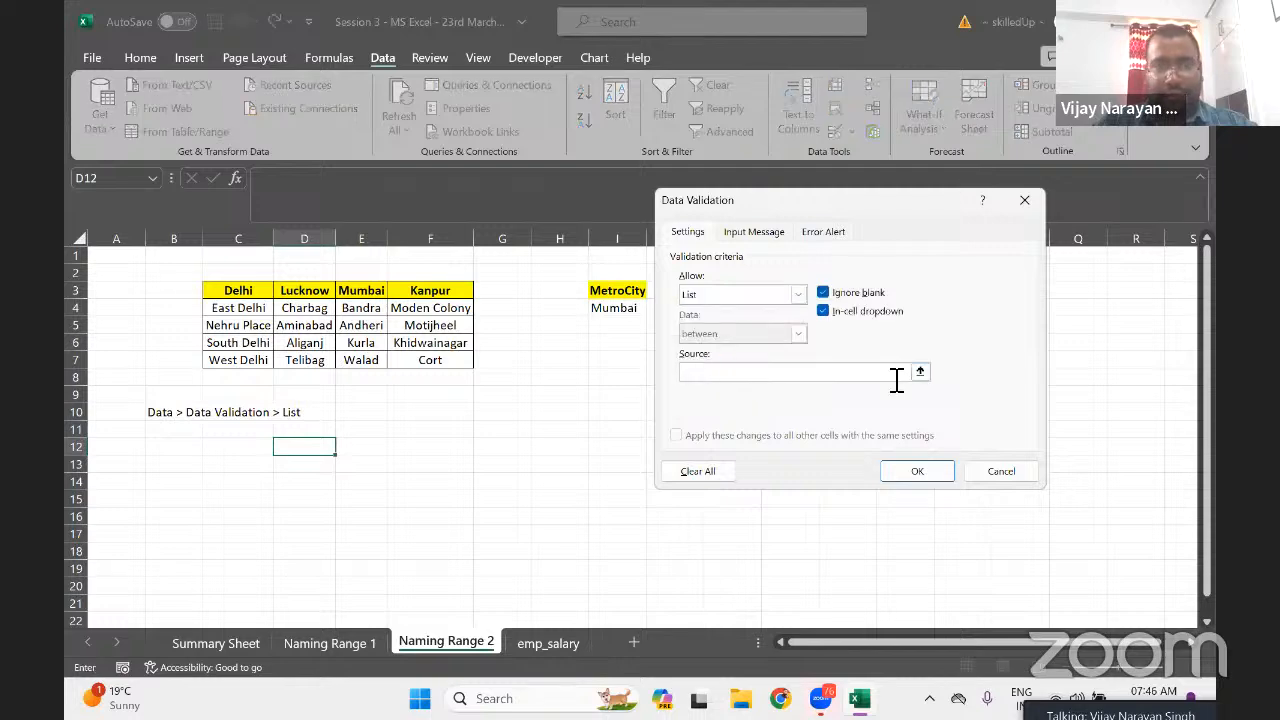
{"action": "left_click_drag", "start_coordinate": [240, 291], "coordinate": [456, 291]}
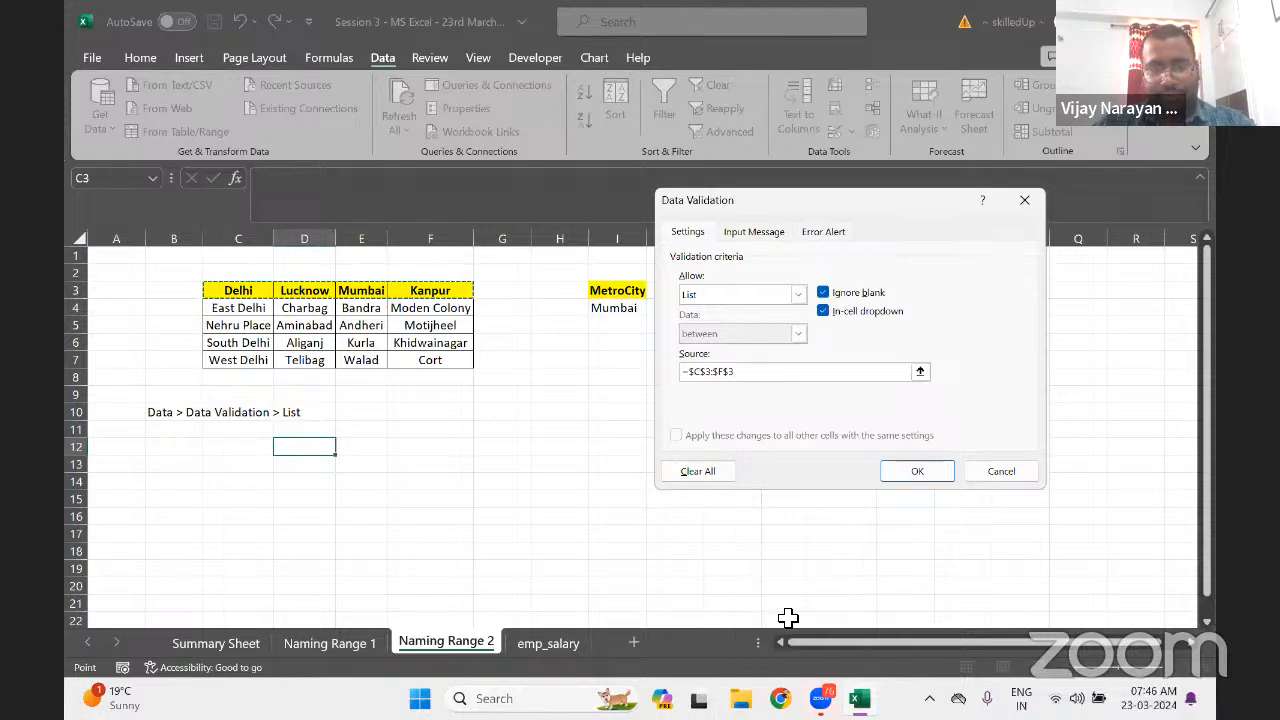
{"action": "left_click", "coordinate": [494, 698]}
{"action": "type", "text": "sni"}
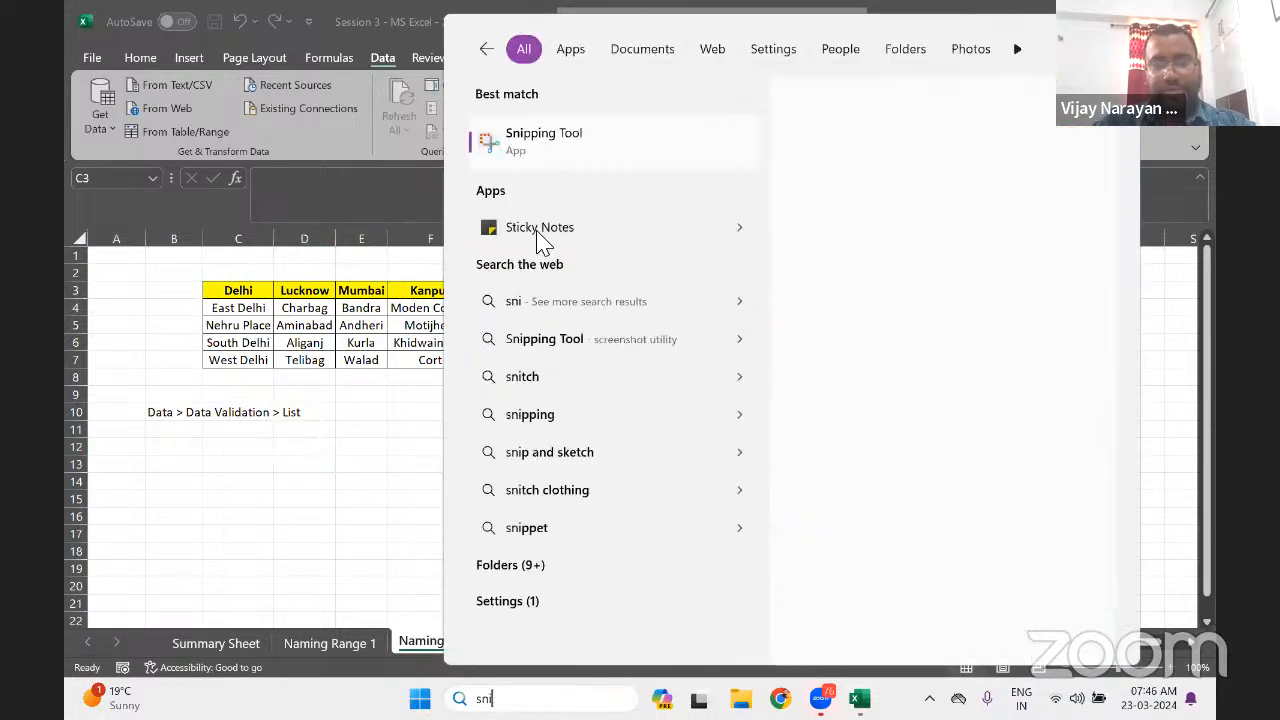
Take a Snipping Tool capture of the Data Validation settings window
{"action": "left_click", "coordinate": [530, 140]}
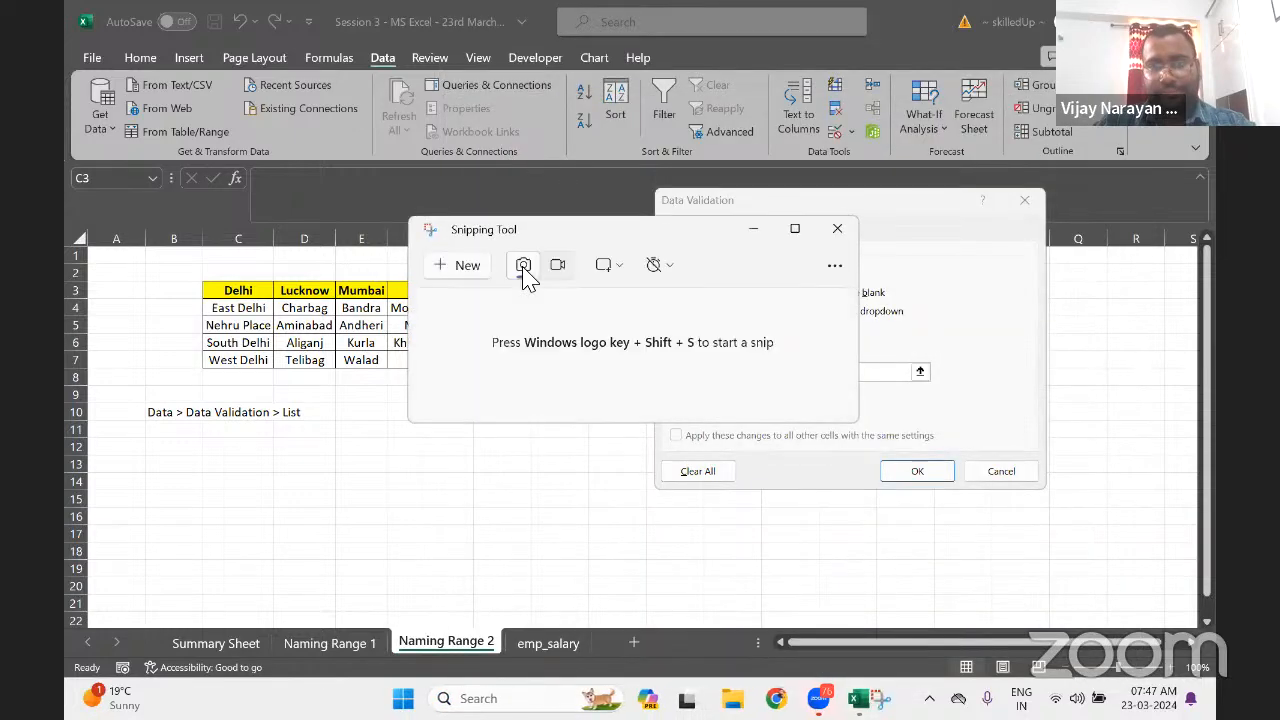
{"action": "left_click", "coordinate": [457, 265]}
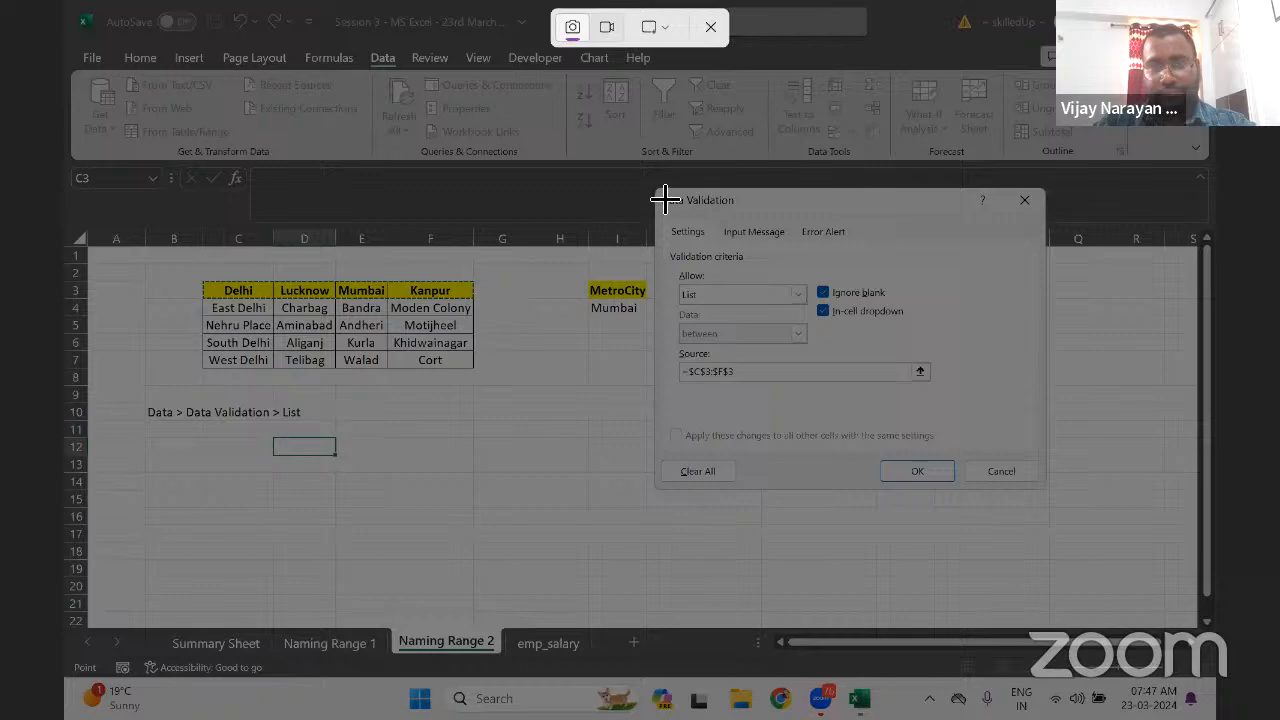
{"action": "left_click_drag", "start_coordinate": [655, 189], "coordinate": [1041, 487]}
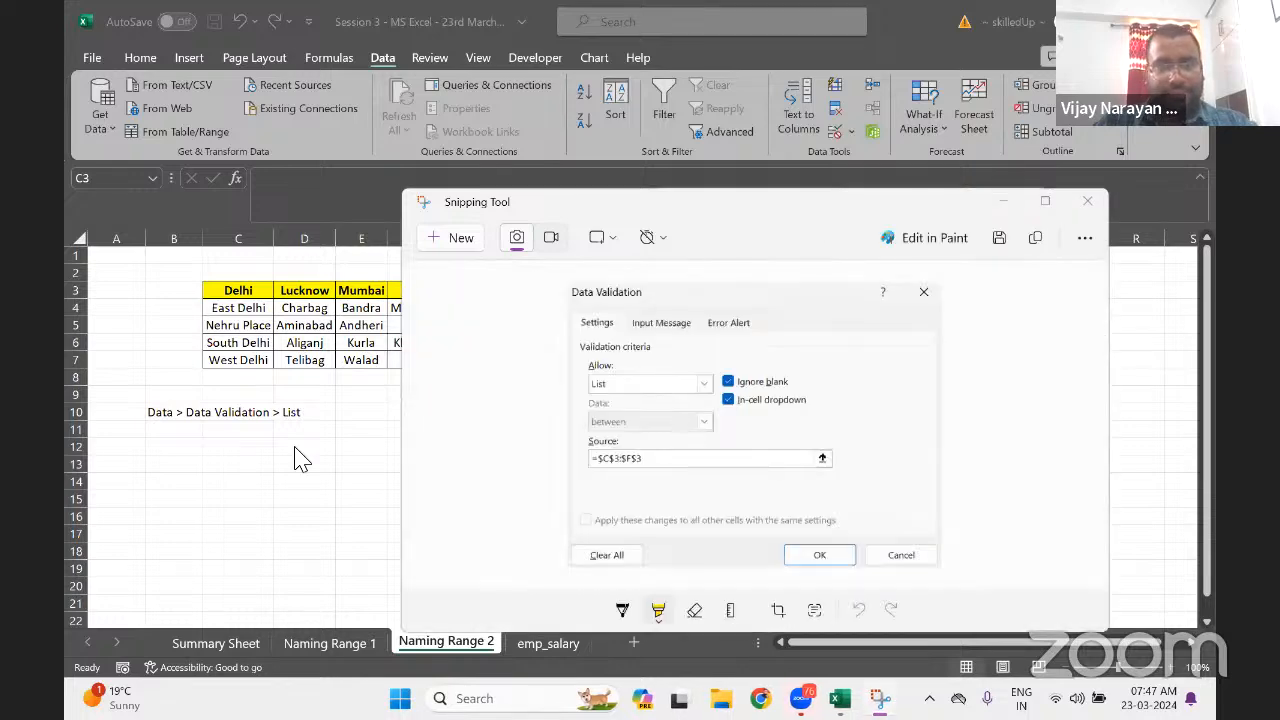
{"action": "left_click", "coordinate": [1004, 202]}
Cancel the validation dialog, paste the snip at E10 and drag it below the row 10 note
{"action": "left_click", "coordinate": [346, 414]}
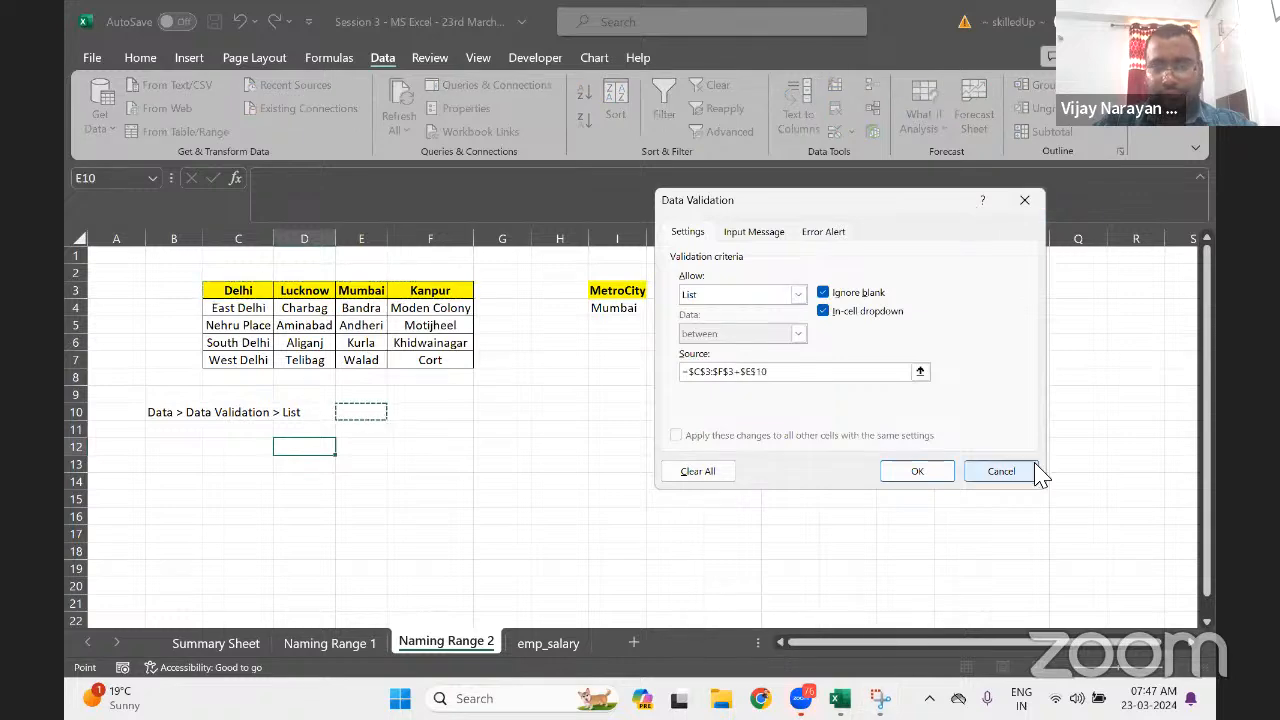
{"action": "left_click", "coordinate": [1003, 472]}
{"action": "left_click", "coordinate": [360, 410]}
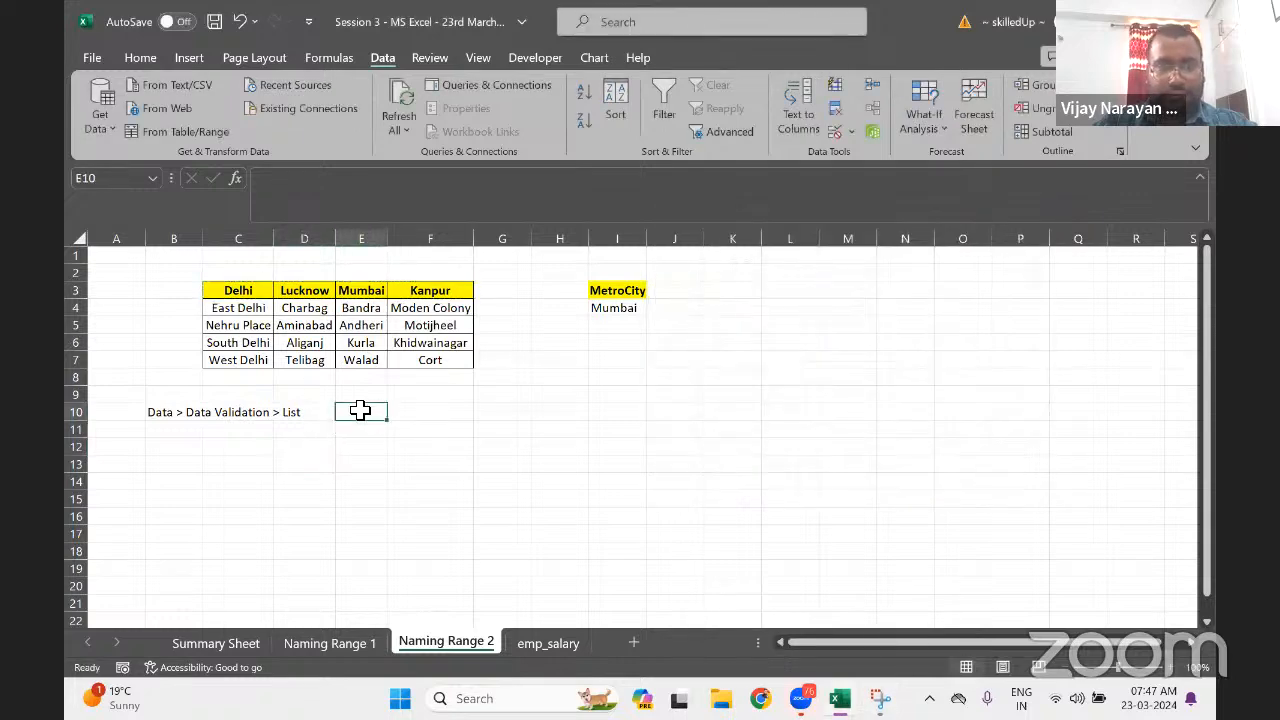
{"action": "key", "text": "ctrl+v"}
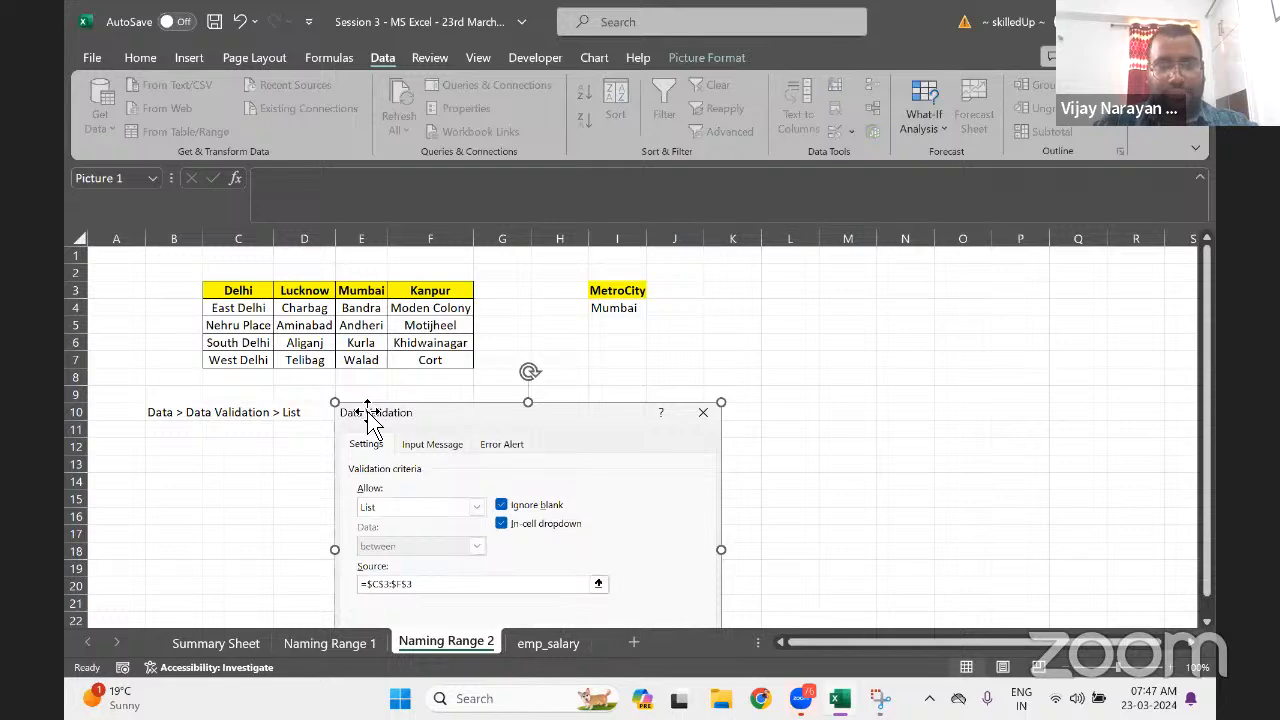
{"action": "left_click_drag", "start_coordinate": [400, 449], "coordinate": [285, 437]}
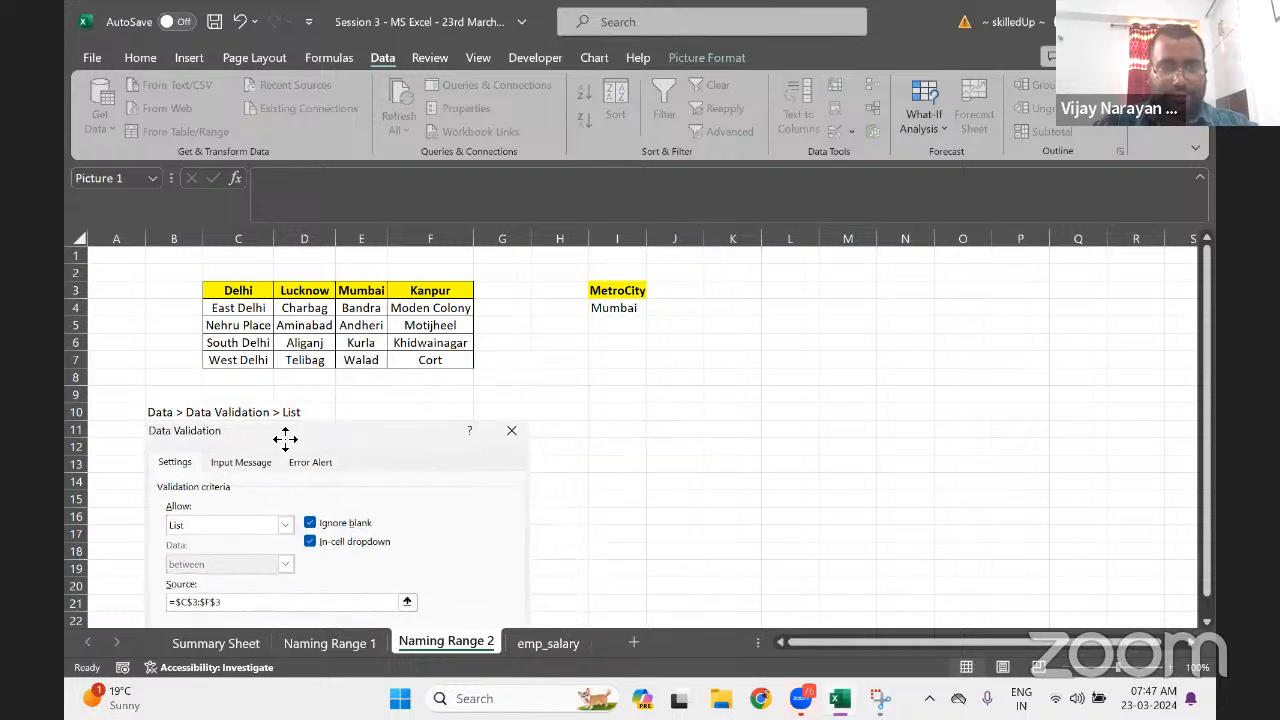
{"action": "left_click", "coordinate": [676, 414]}
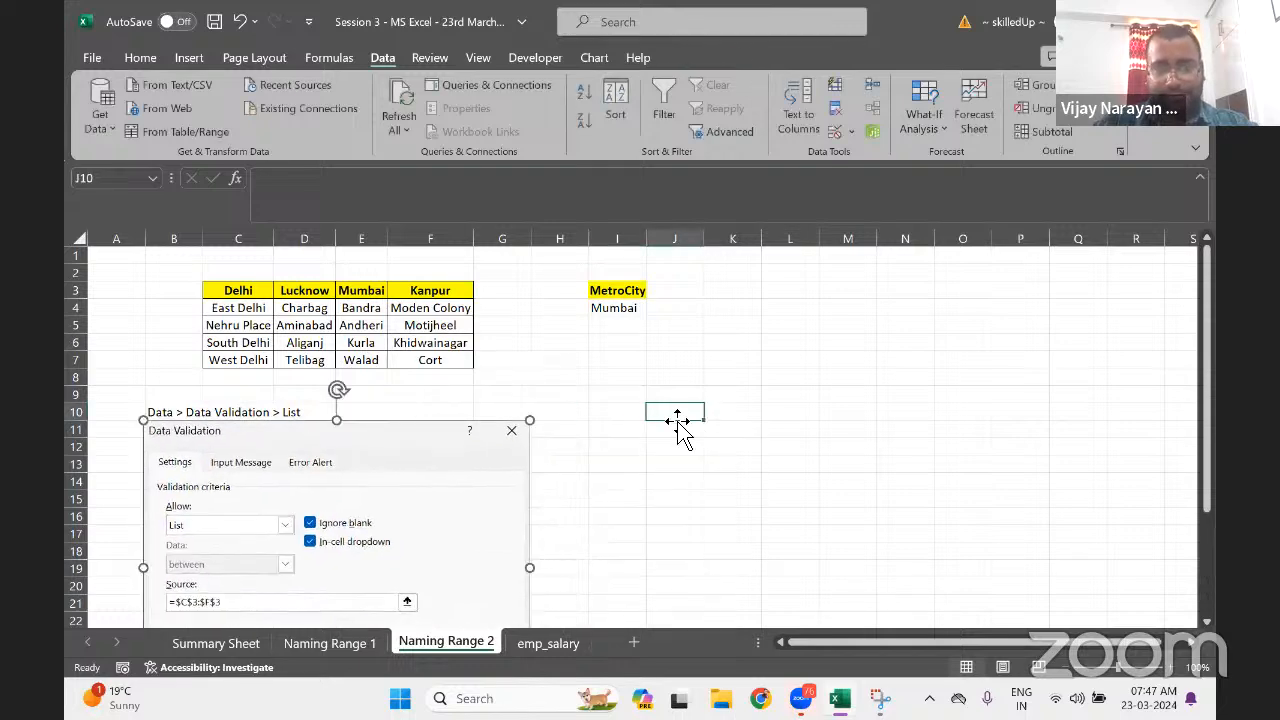
{"action": "left_click", "coordinate": [729, 308]}
{"action": "key", "text": "Left"}
{"action": "key", "text": "Left"}
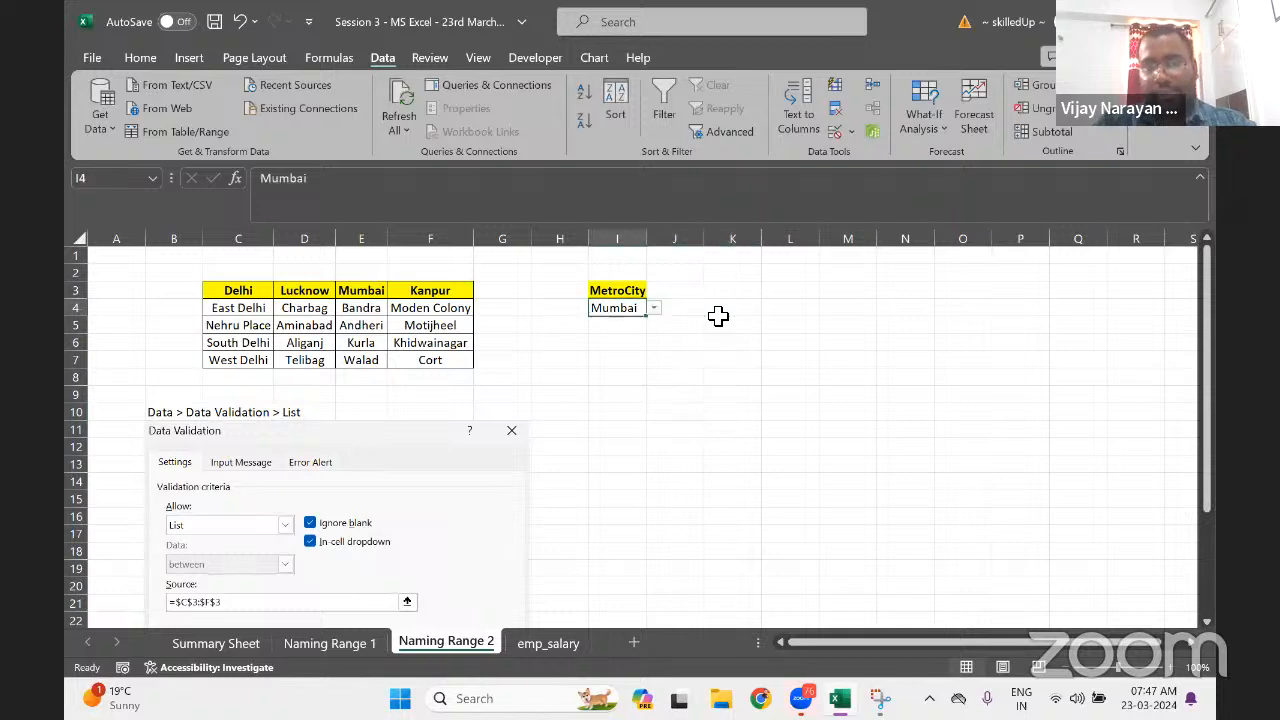
{"action": "key", "text": "Right"}
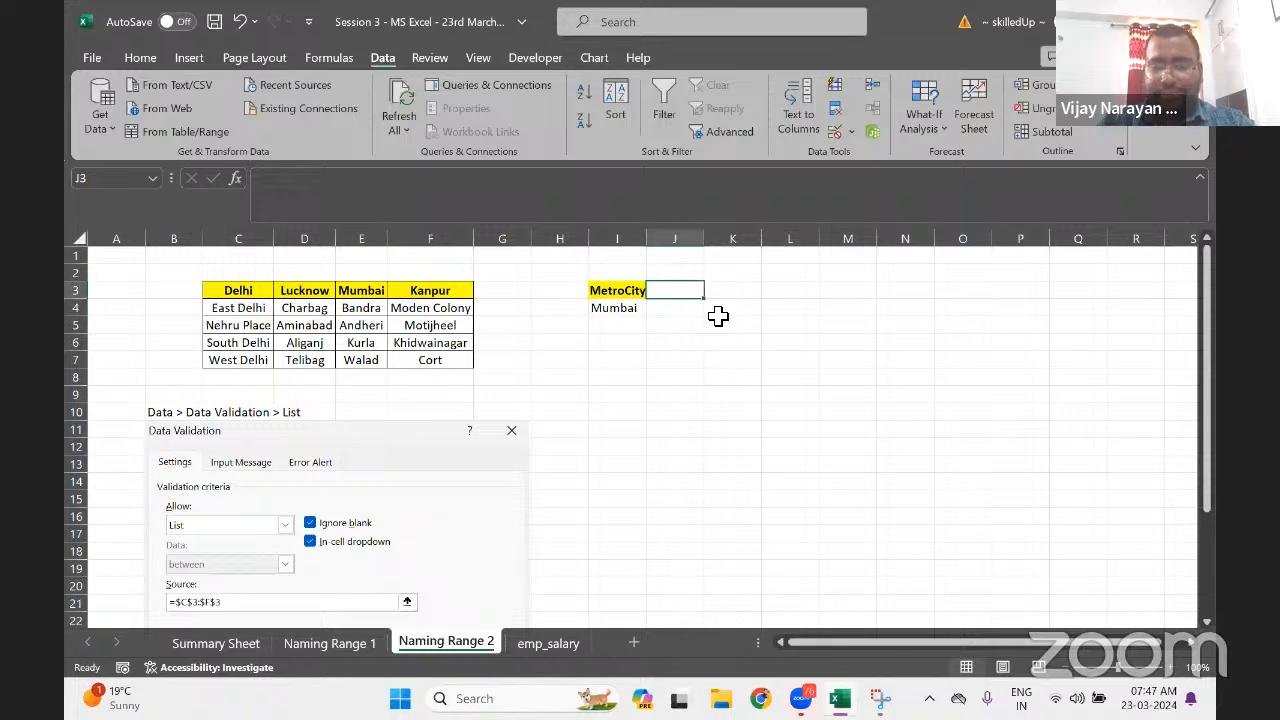
Enter the header 'SubCity' in J3 and bring up Data Validation
{"action": "type", "text": "Sub"}
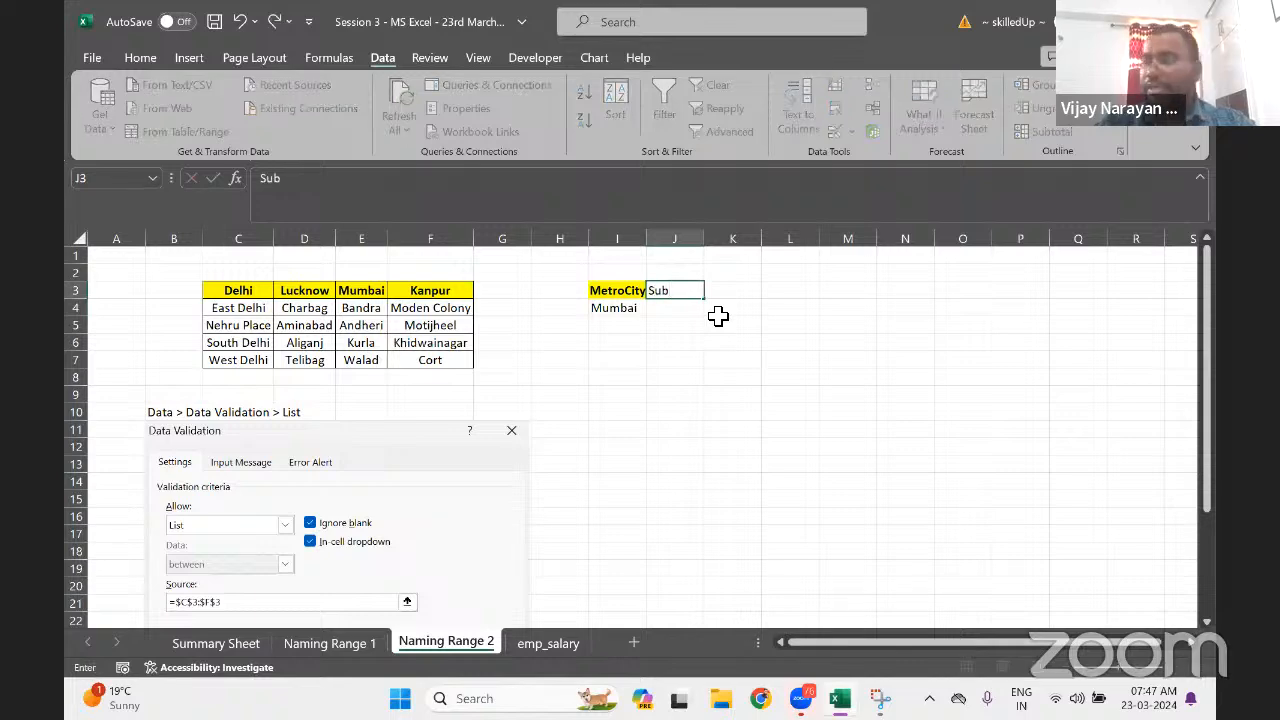
{"action": "type", "text": "City"}
{"action": "key", "text": "Return"}
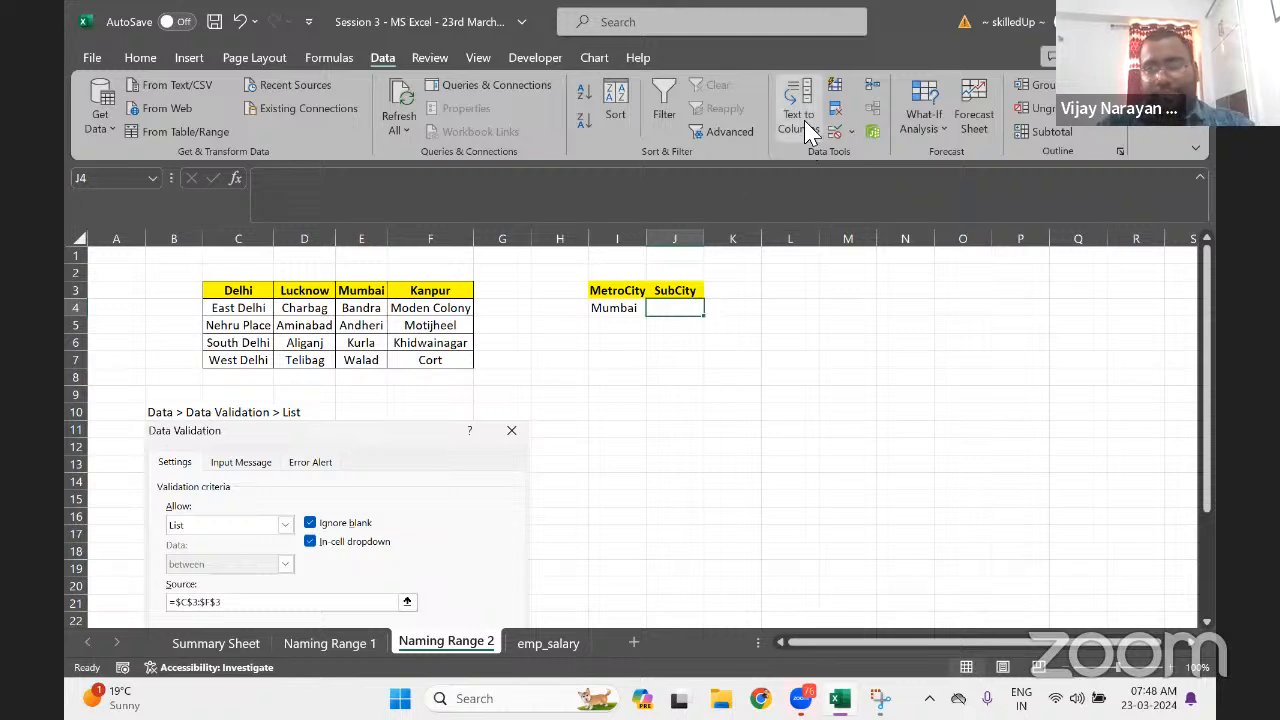
{"action": "left_click", "coordinate": [848, 134]}
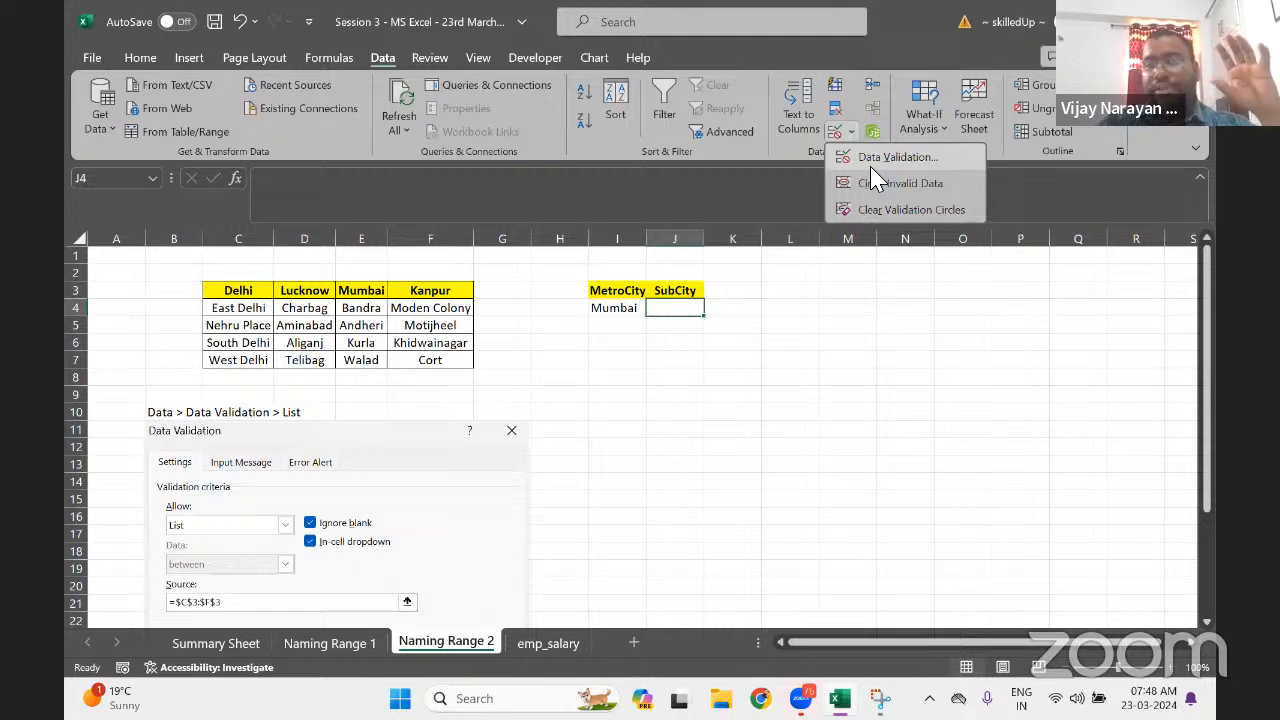
Give J4 a List validation sourced from Delhi's areas =$C$4:$C$7
{"action": "left_click", "coordinate": [880, 158]}
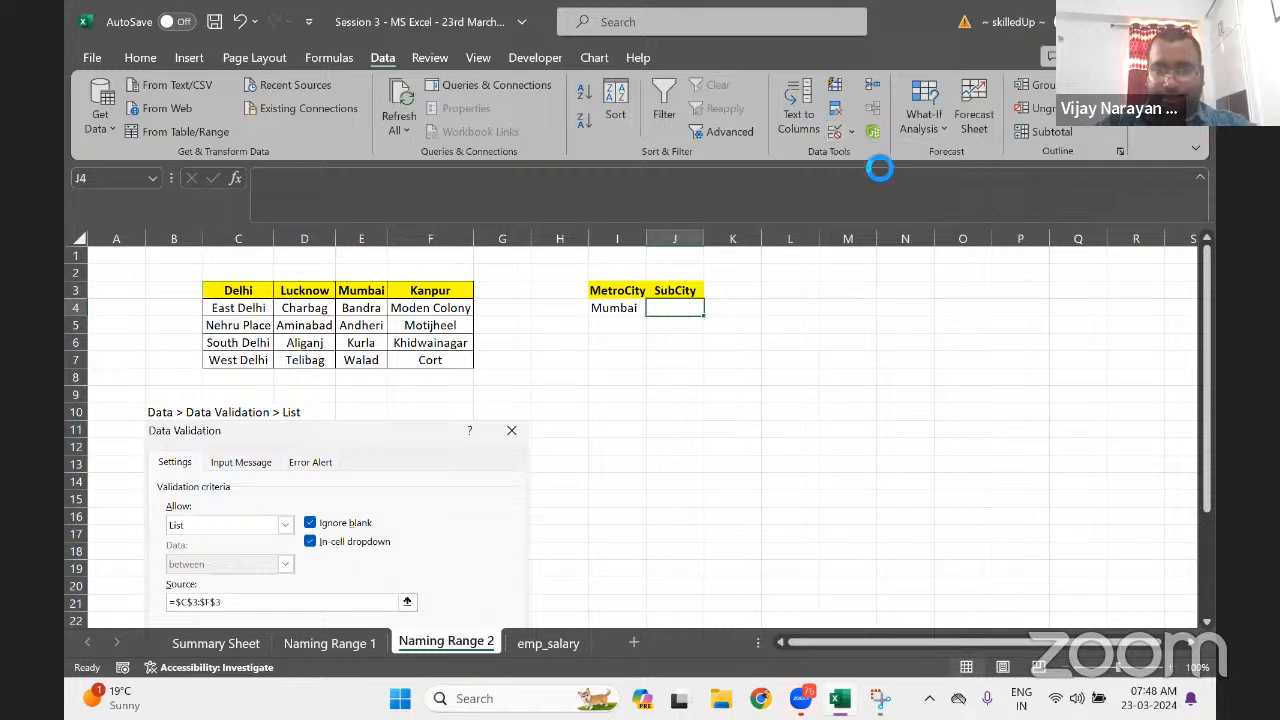
{"action": "left_click", "coordinate": [798, 294]}
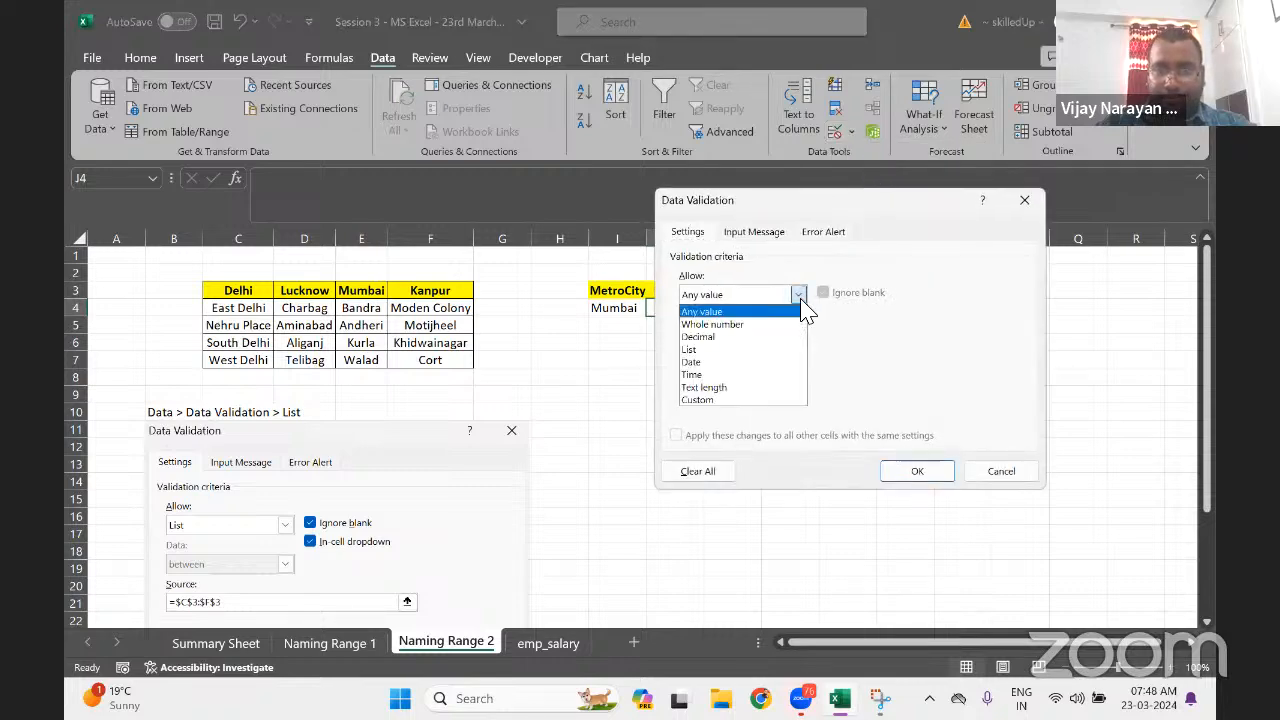
{"action": "left_click", "coordinate": [703, 350]}
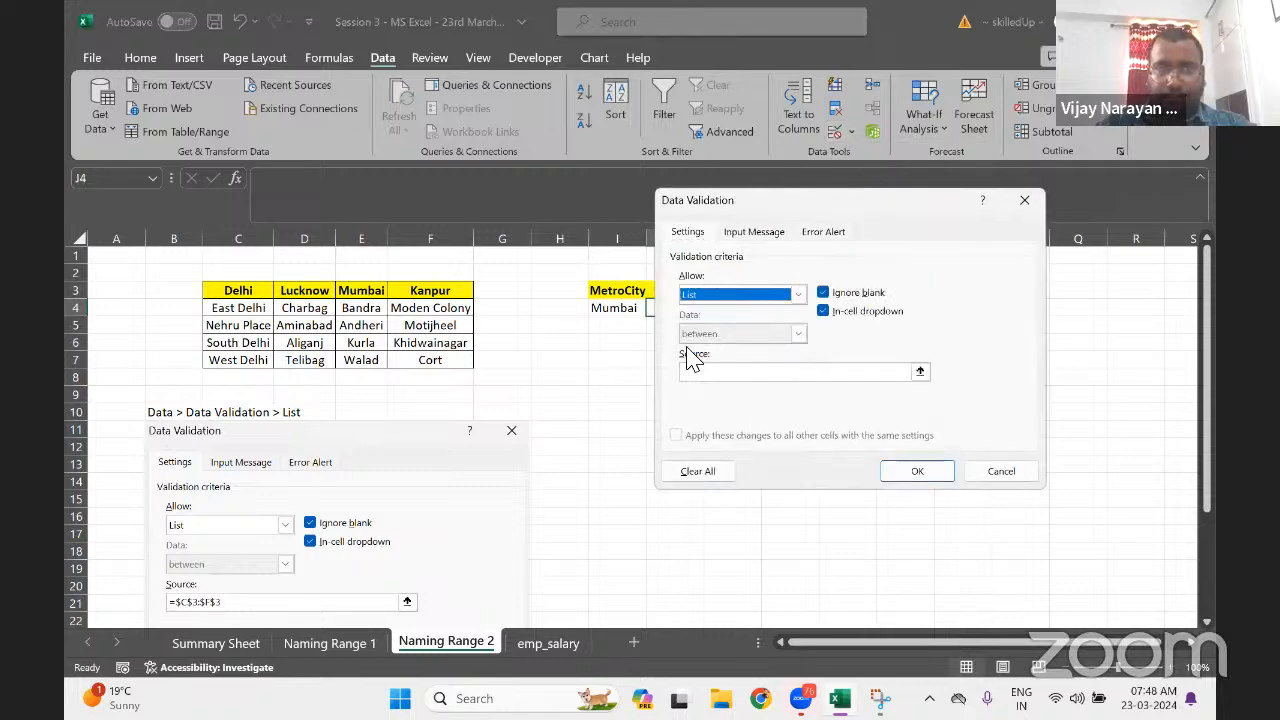
{"action": "left_click", "coordinate": [771, 372]}
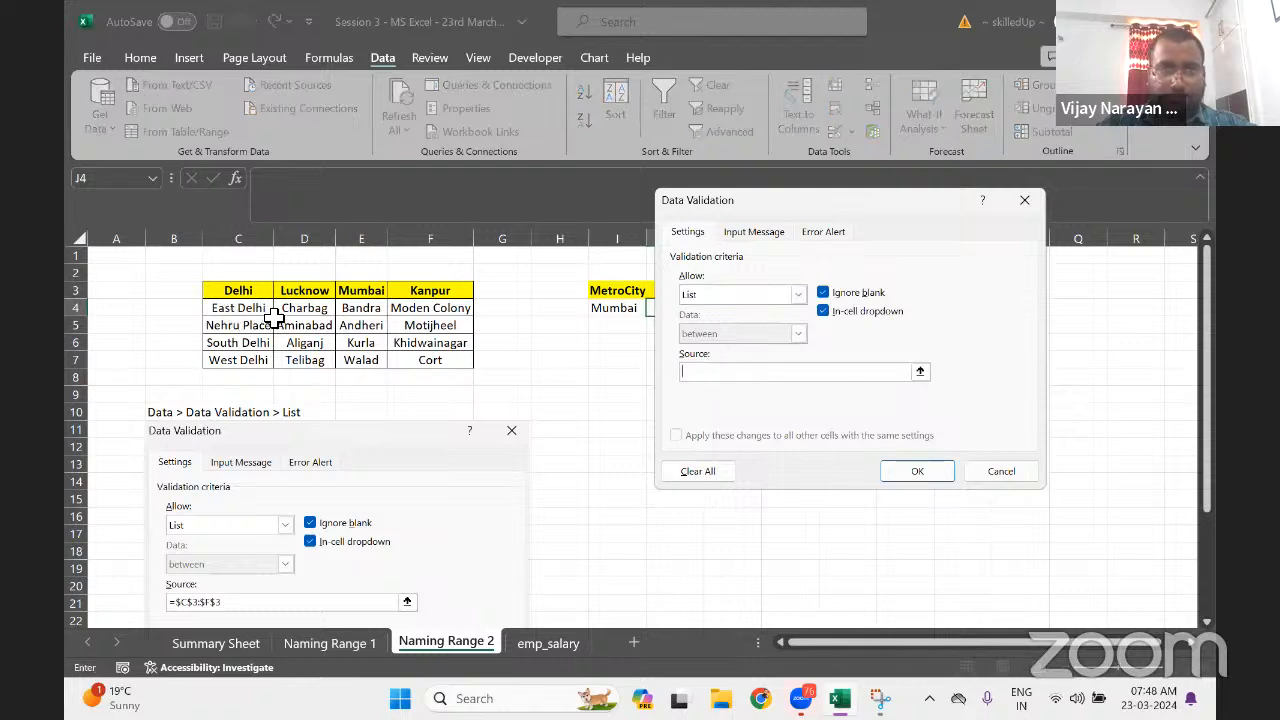
{"action": "left_click_drag", "start_coordinate": [258, 308], "coordinate": [258, 360]}
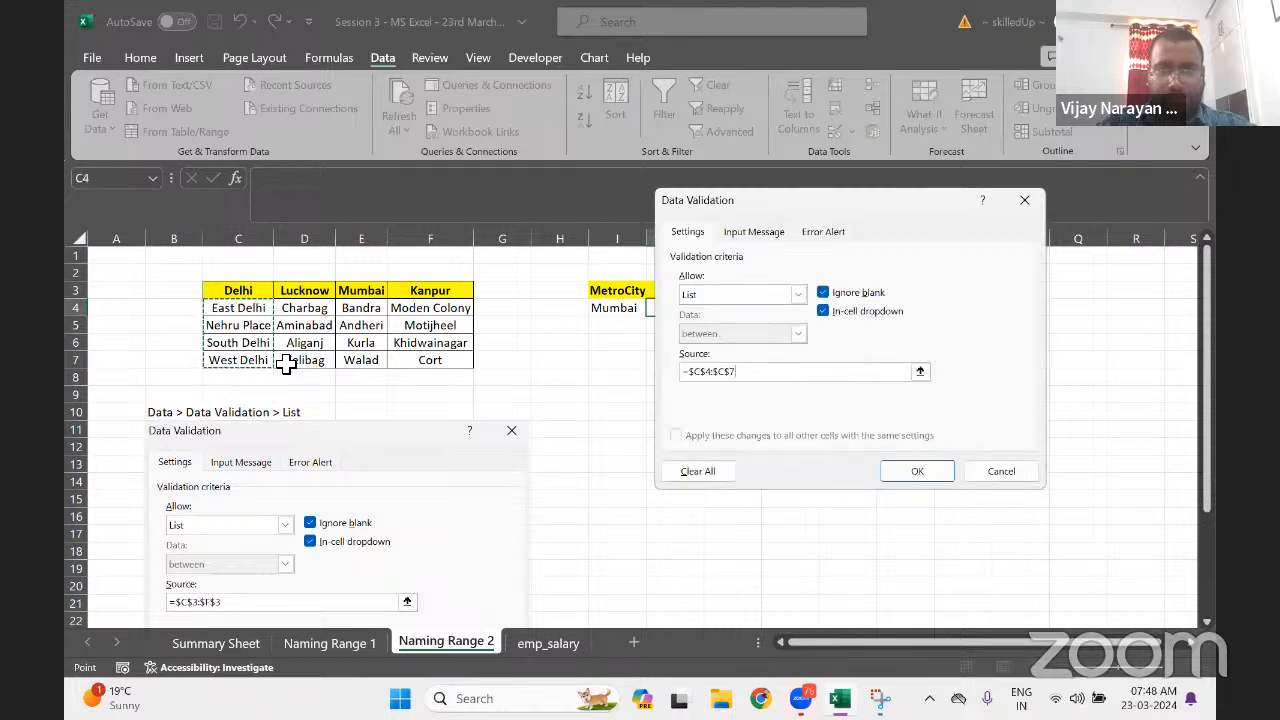
{"action": "left_click", "coordinate": [900, 474]}
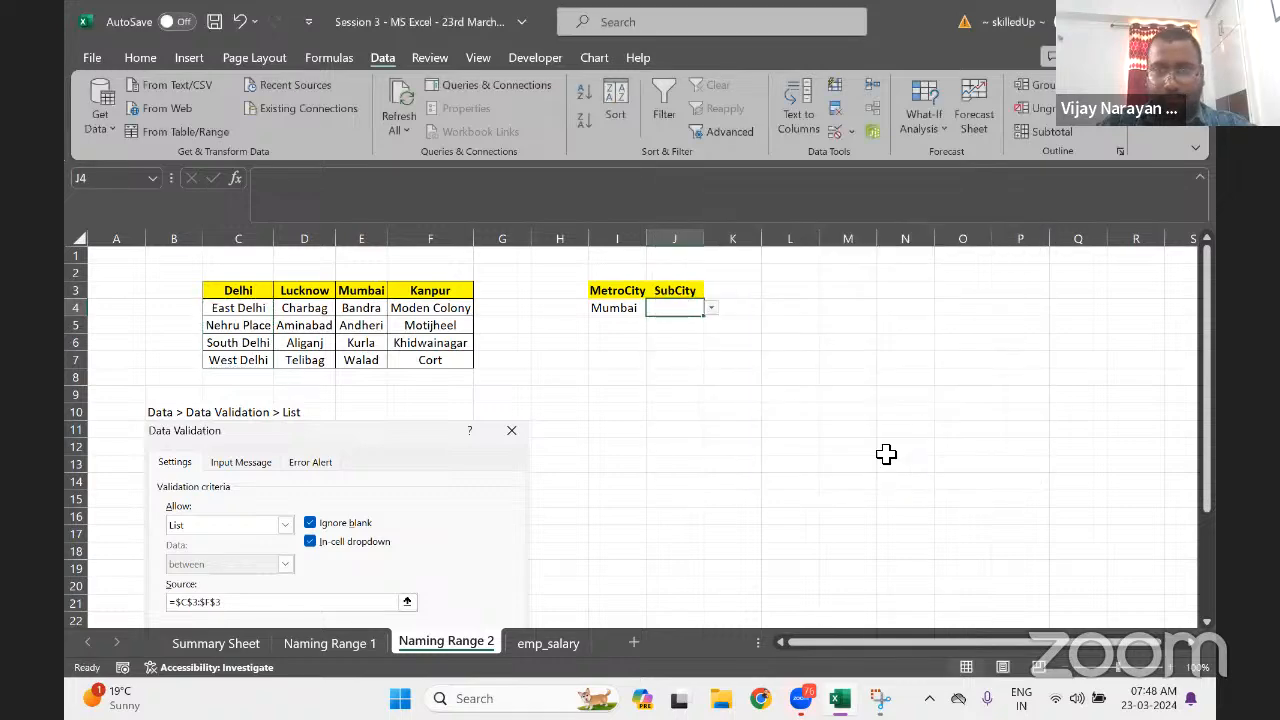
Choose South Delhi in J4, Lucknow in I4, and widen column J
{"action": "left_click", "coordinate": [712, 310]}
{"action": "left_click", "coordinate": [673, 348]}
{"action": "left_click", "coordinate": [630, 313]}
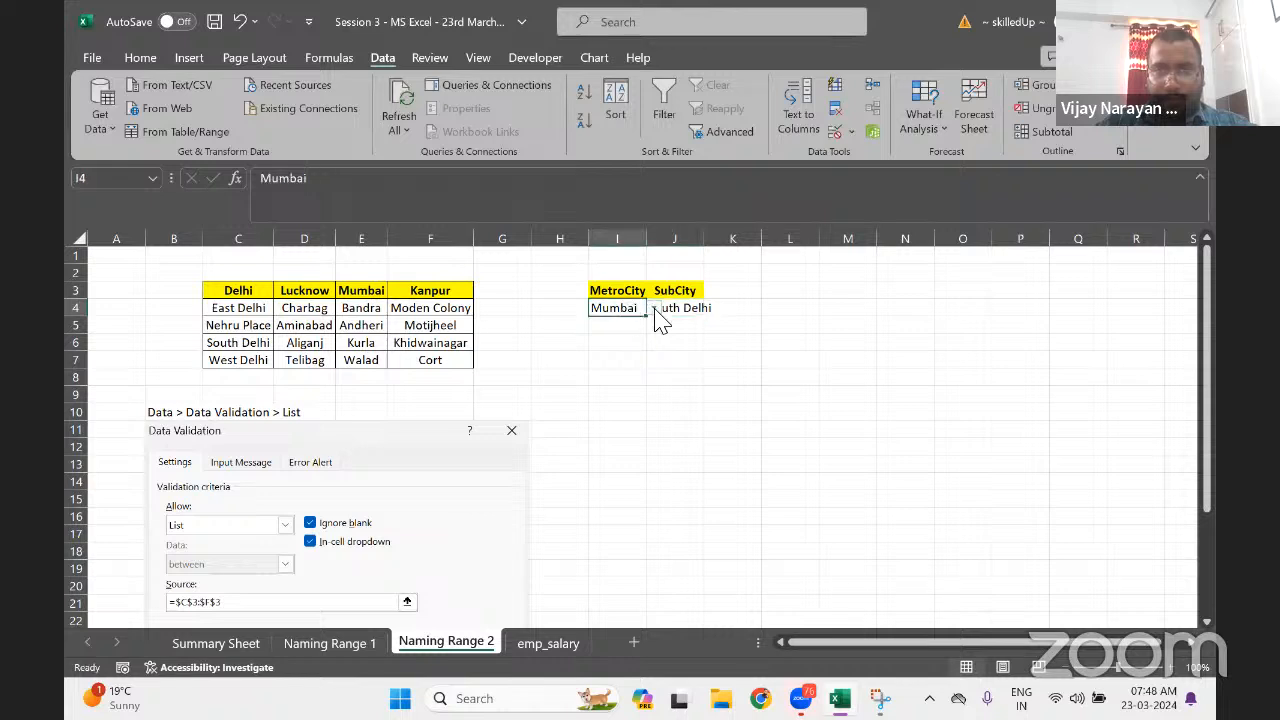
{"action": "left_click", "coordinate": [654, 309]}
{"action": "left_click", "coordinate": [605, 336]}
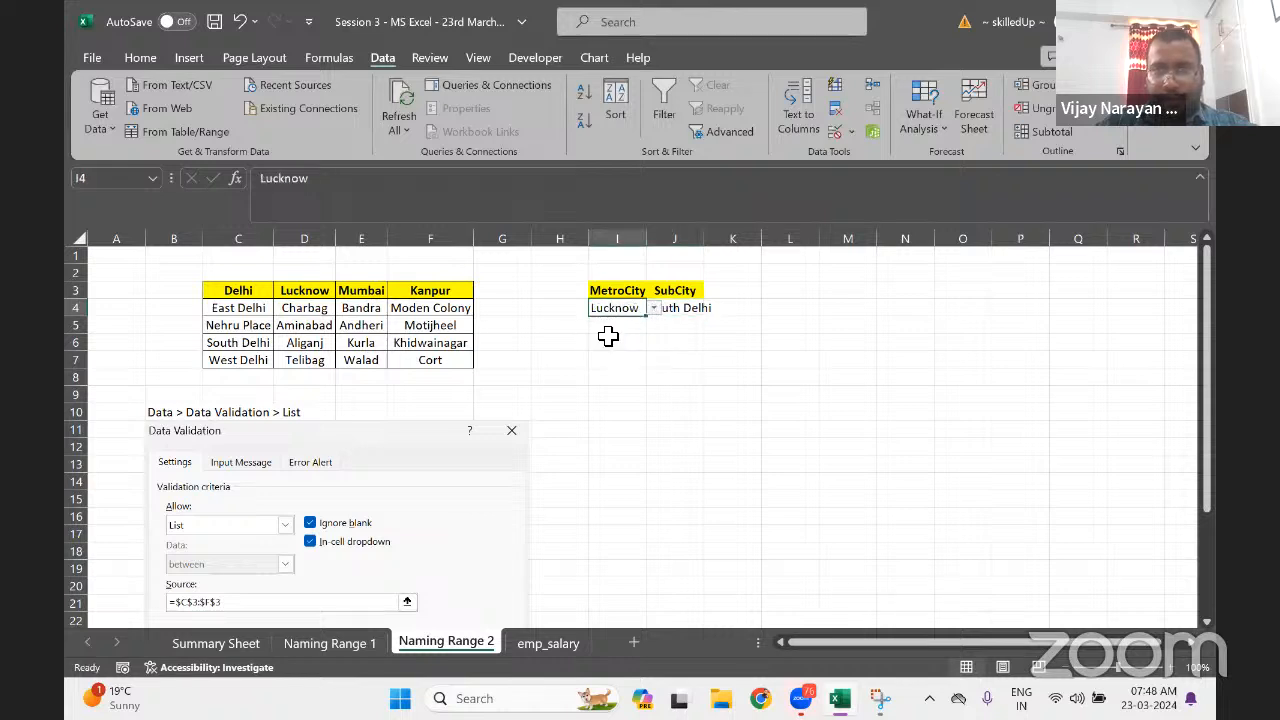
{"action": "left_click", "coordinate": [680, 306]}
{"action": "left_click_drag", "start_coordinate": [708, 240], "coordinate": [742, 245]}
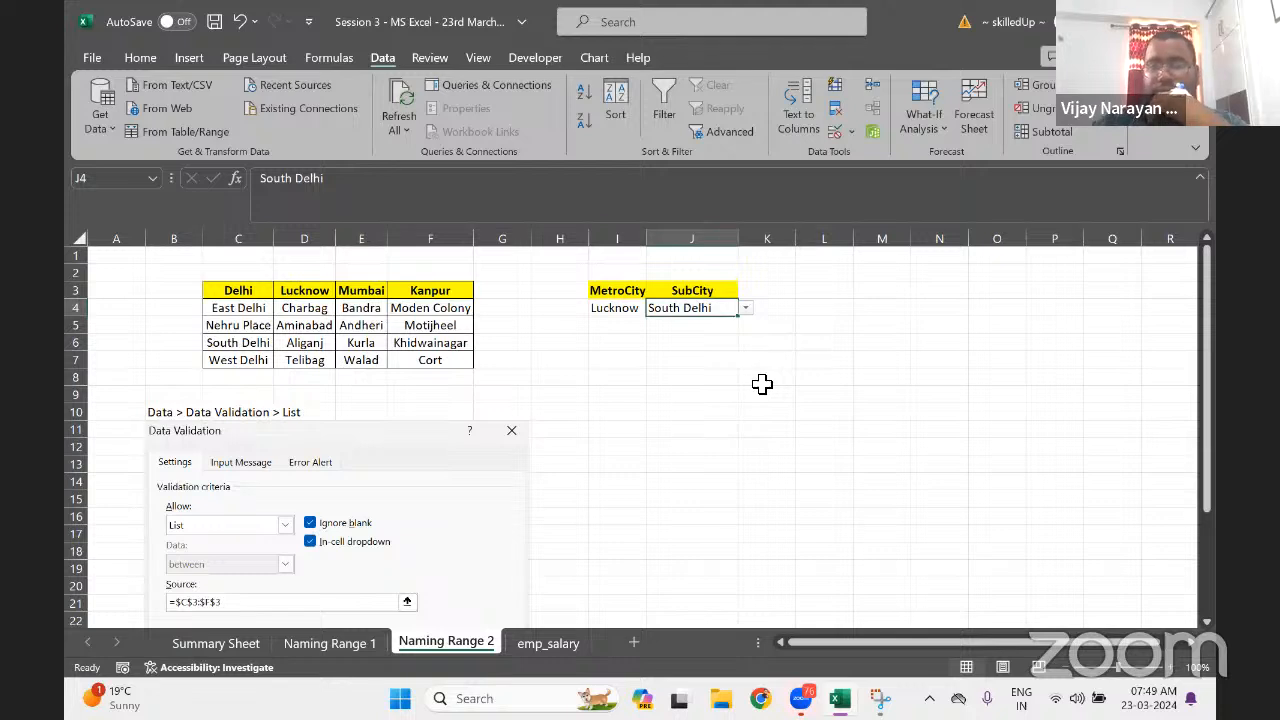
Set the allowed input type of cell I6 to List in Data Validation
{"action": "left_click", "coordinate": [629, 346]}
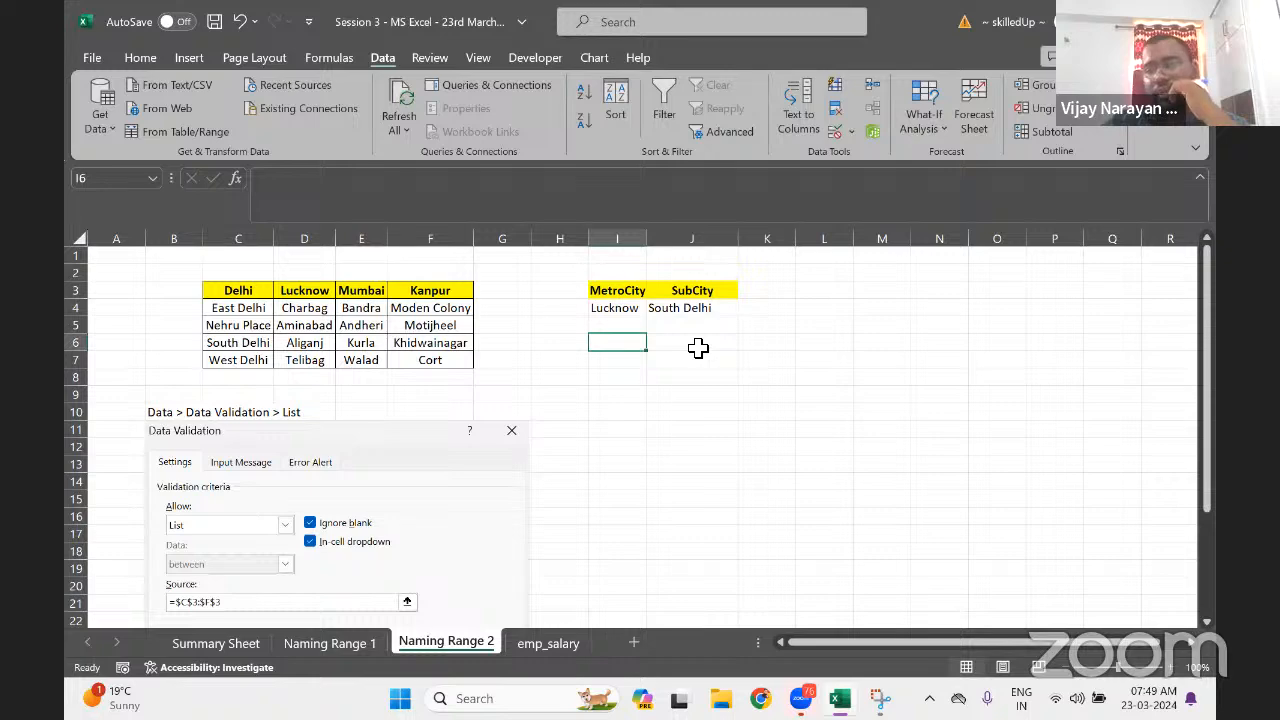
{"action": "left_click", "coordinate": [848, 133]}
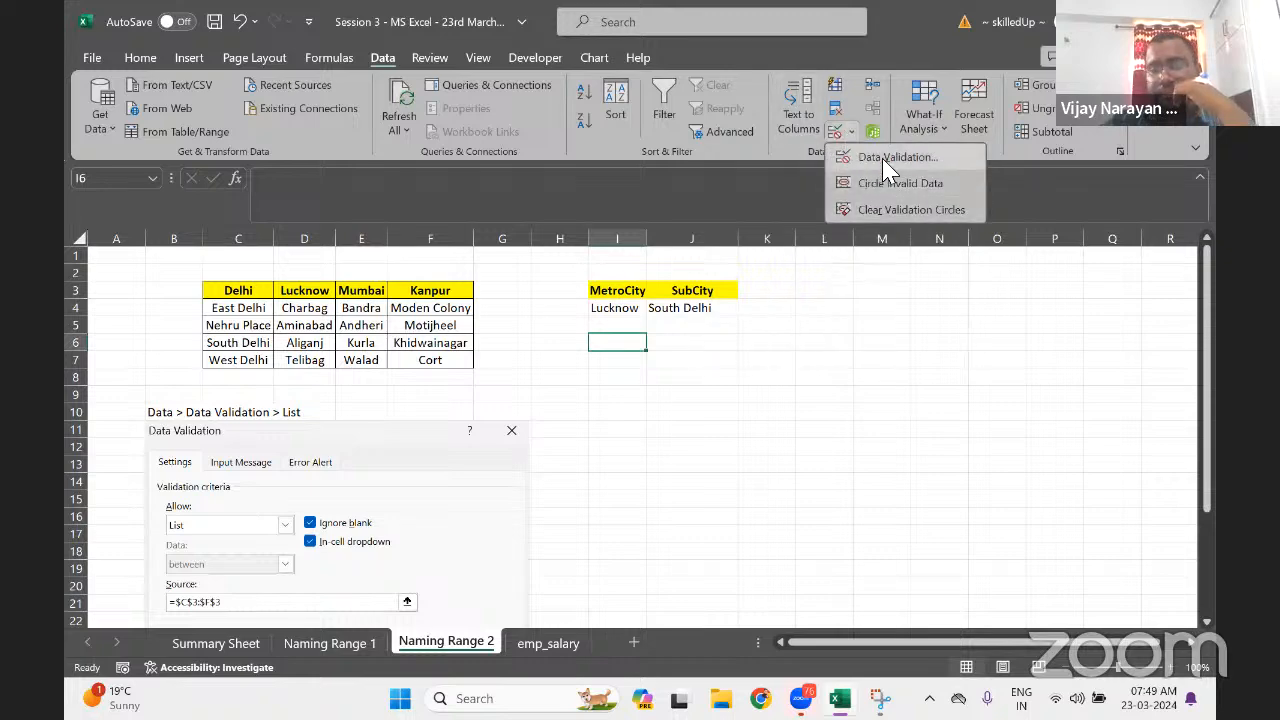
{"action": "left_click", "coordinate": [890, 162]}
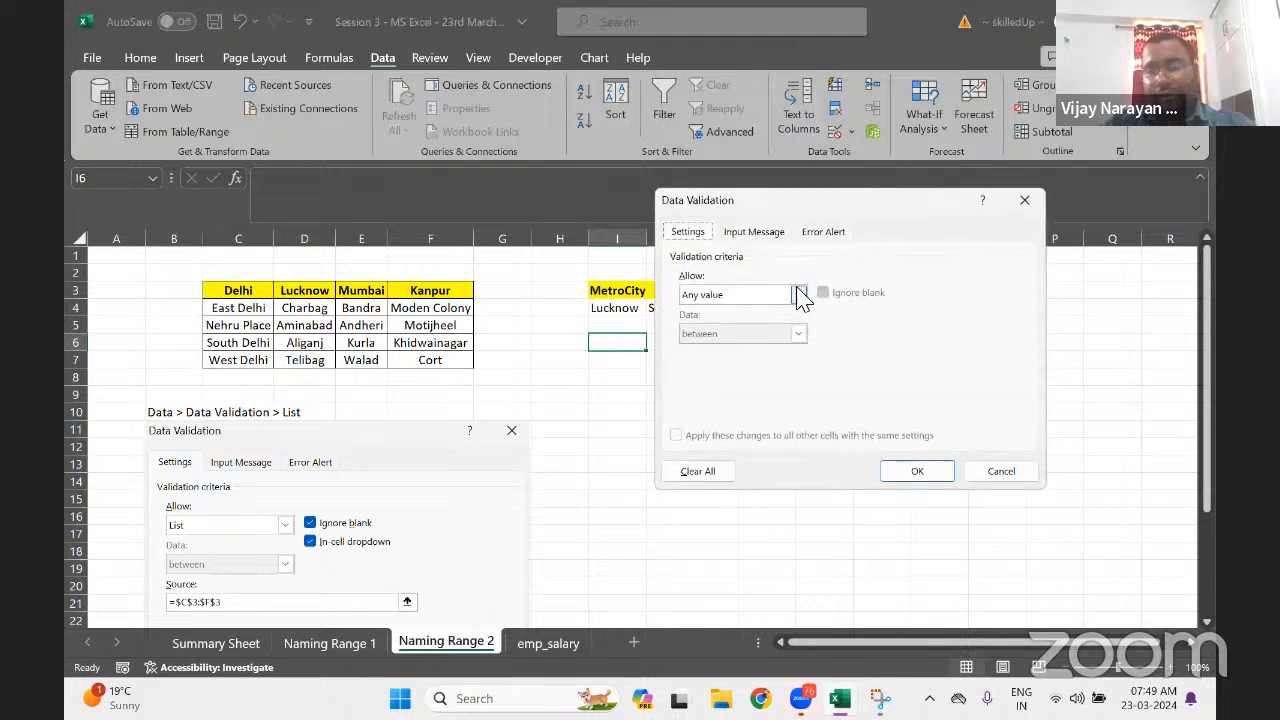
{"action": "left_click", "coordinate": [800, 294]}
{"action": "left_click", "coordinate": [719, 352]}
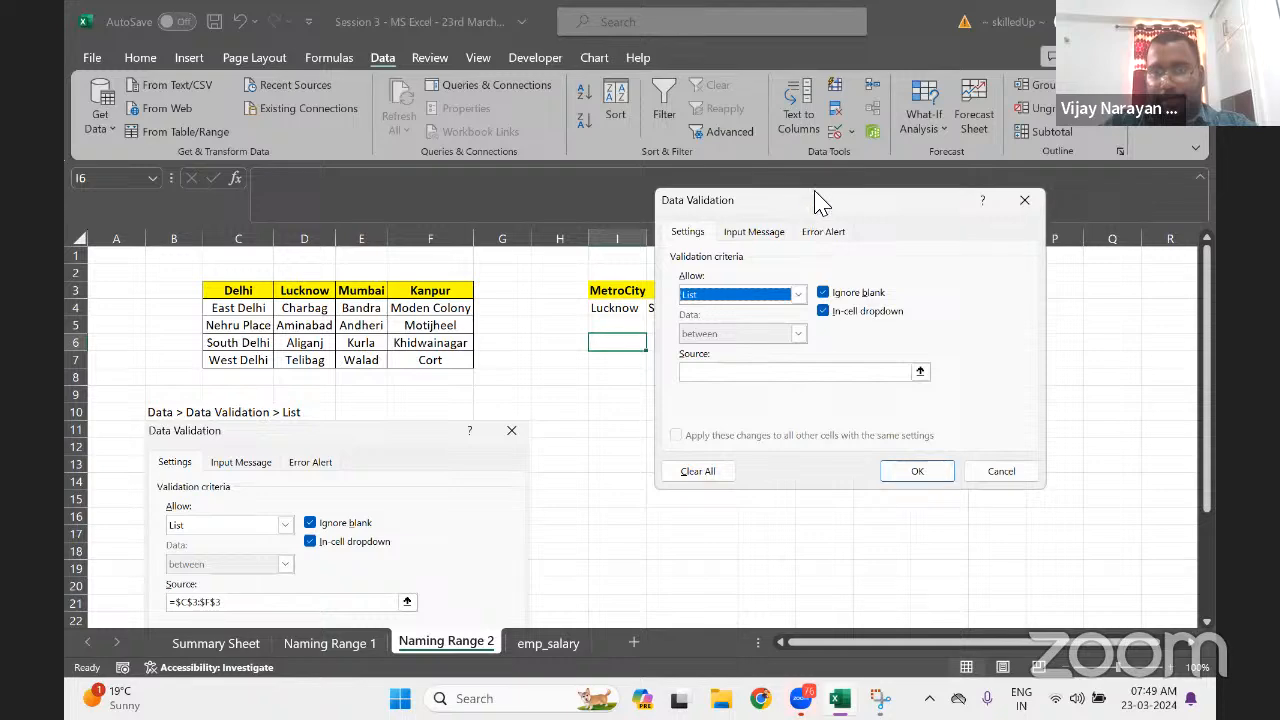
{"action": "left_click_drag", "start_coordinate": [820, 200], "coordinate": [809, 335]}
Enter =Indirect($I$4) as I6's list source and apply the rule
{"action": "left_click", "coordinate": [710, 506]}
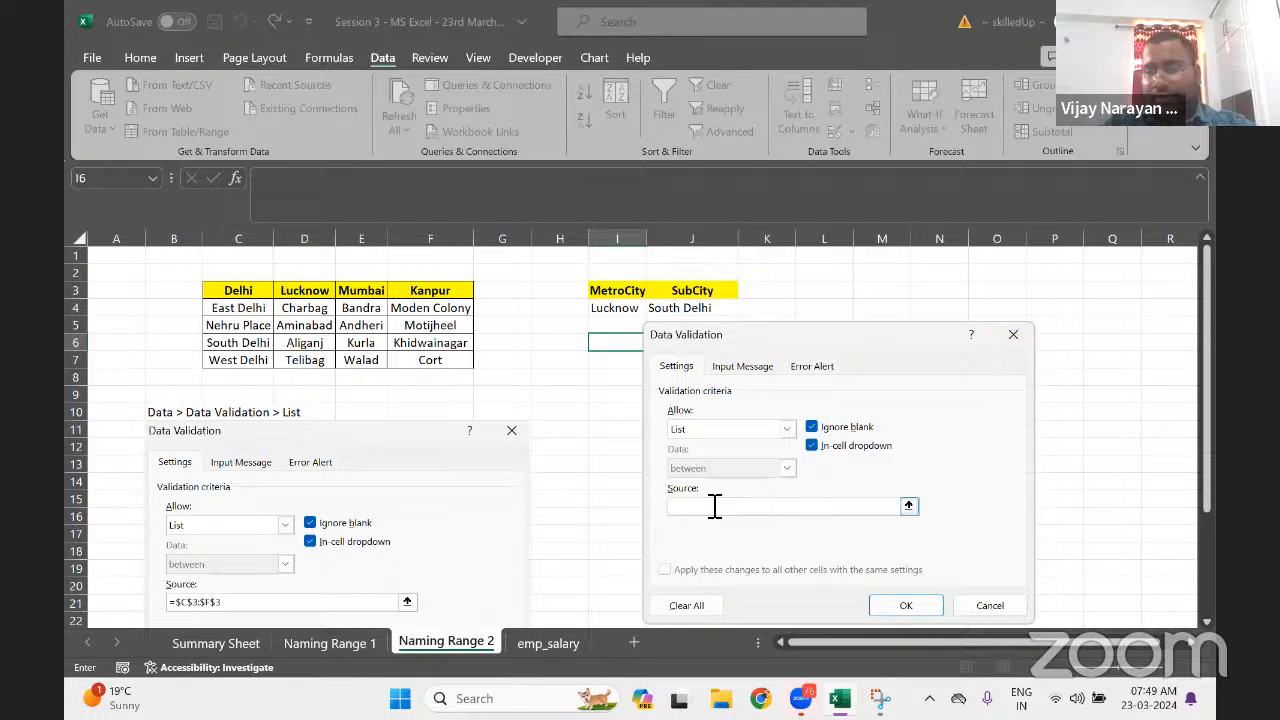
{"action": "type", "text": "="}
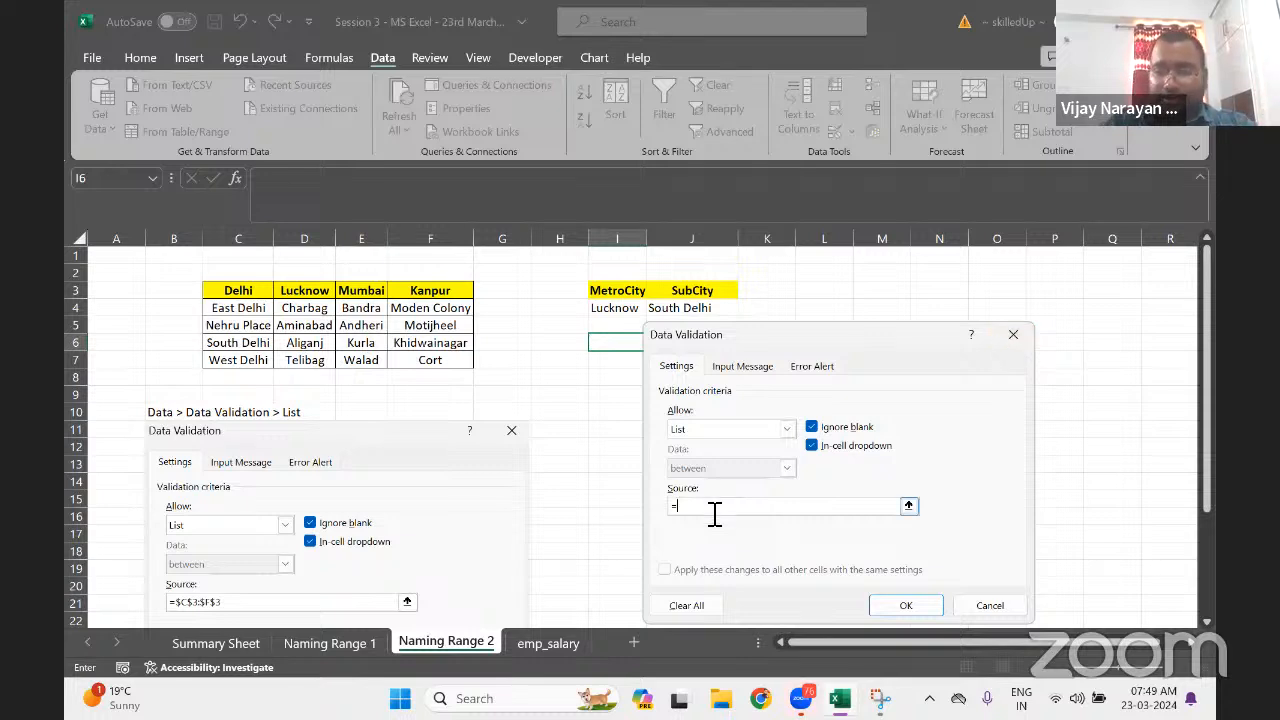
{"action": "type", "text": "In"}
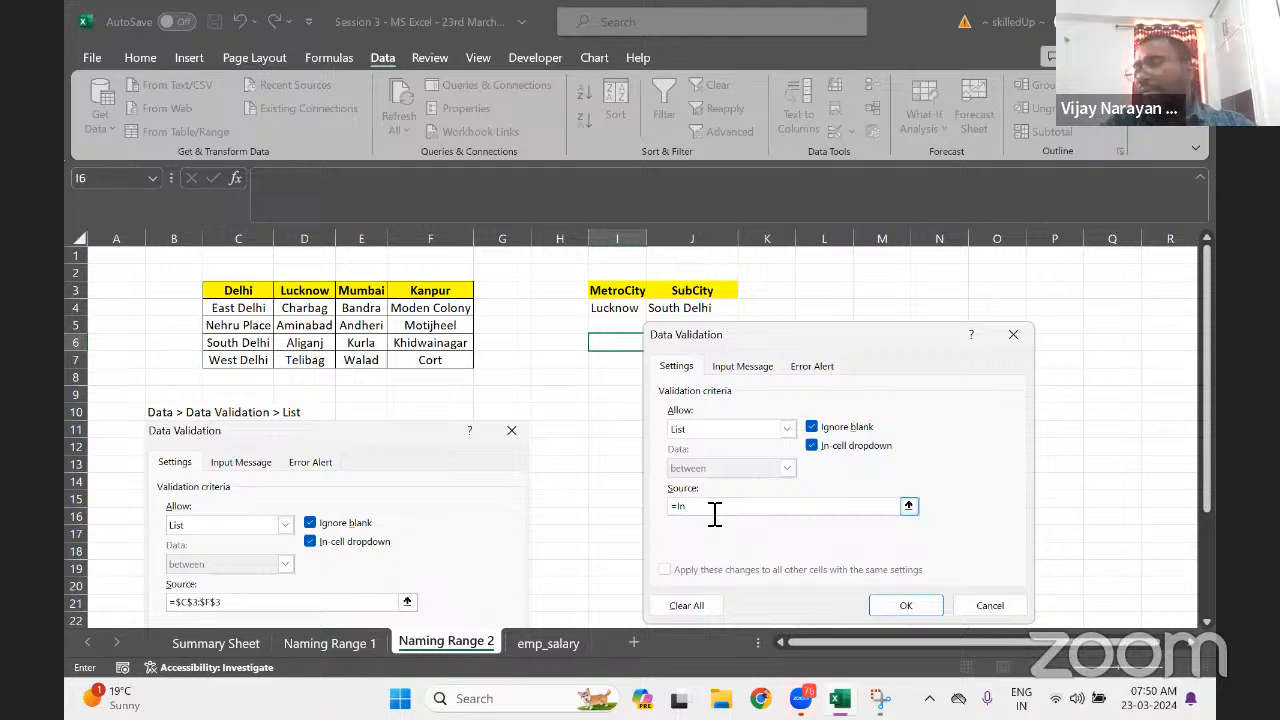
{"action": "type", "text": "irect"}
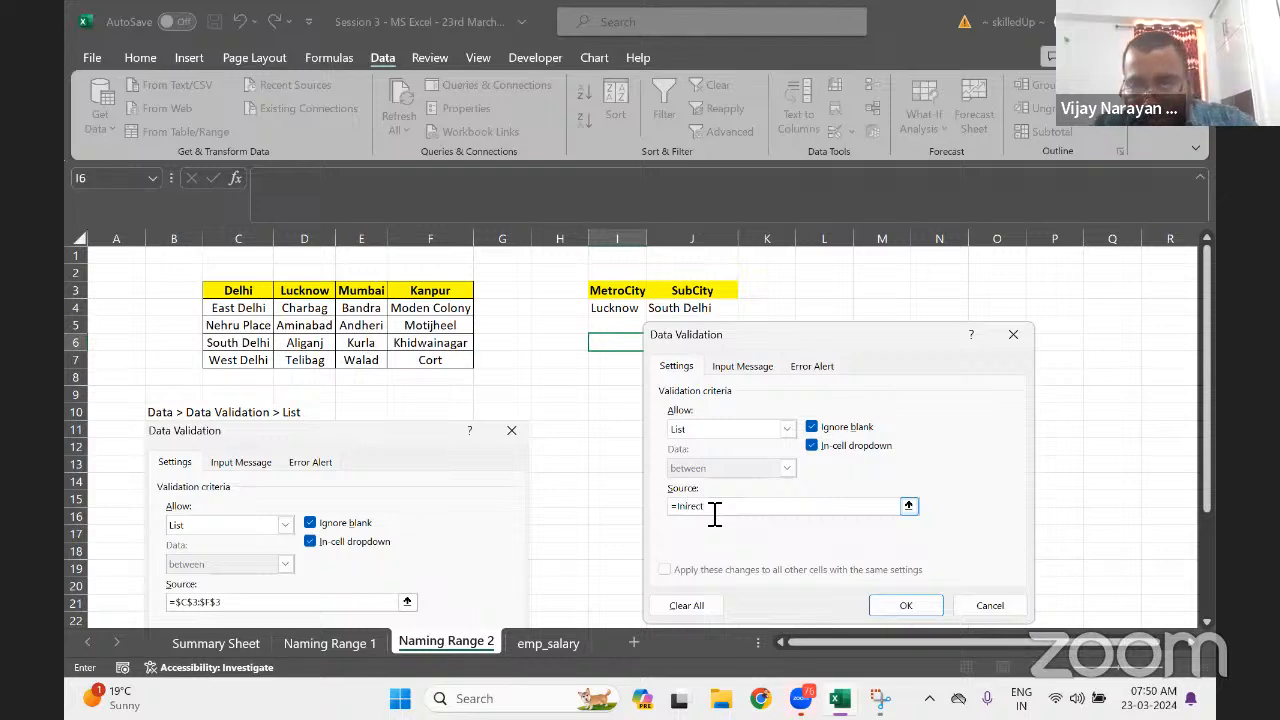
{"action": "type", "text": "($I$6"}
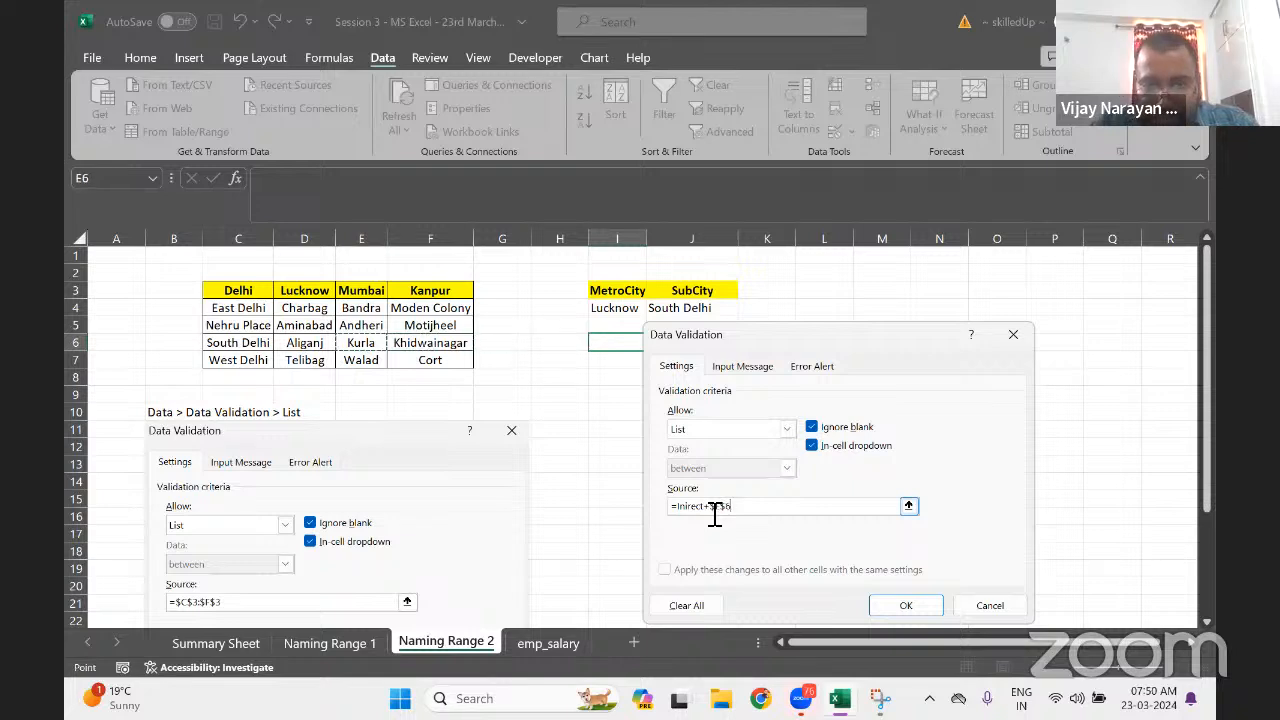
{"action": "key", "text": "BackSpace"}
{"action": "key", "text": "BackSpace"}
{"action": "key", "text": "BackSpace"}
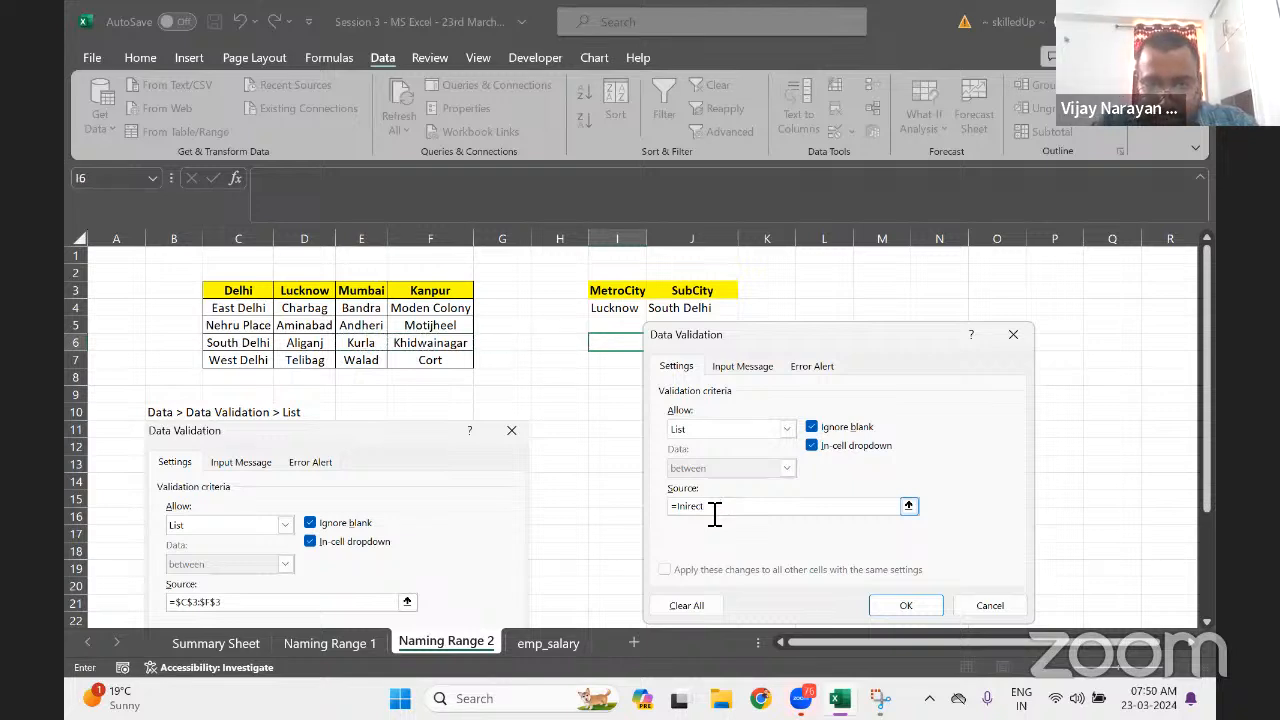
{"action": "key", "text": "BackSpace"}
{"action": "key", "text": "BackSpace"}
{"action": "key", "text": "BackSpace"}
{"action": "key", "text": "BackSpace"}
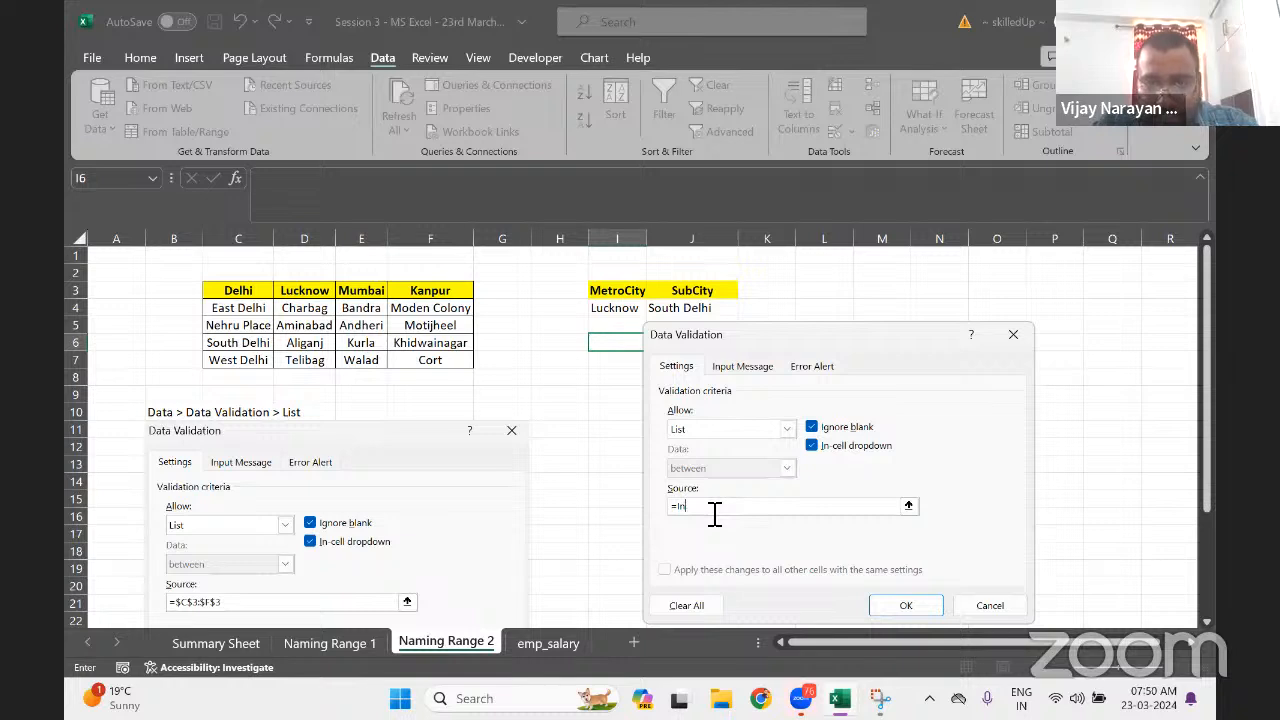
{"action": "type", "text": "direct("}
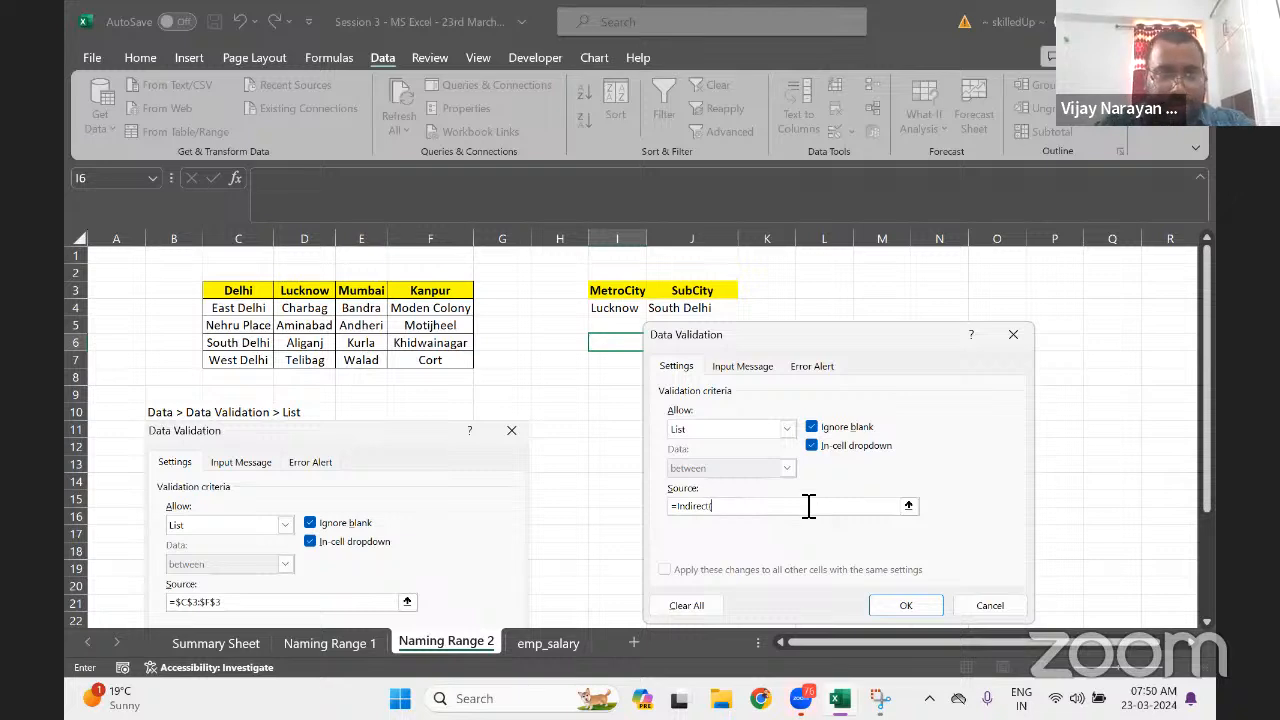
{"action": "left_click", "coordinate": [619, 312]}
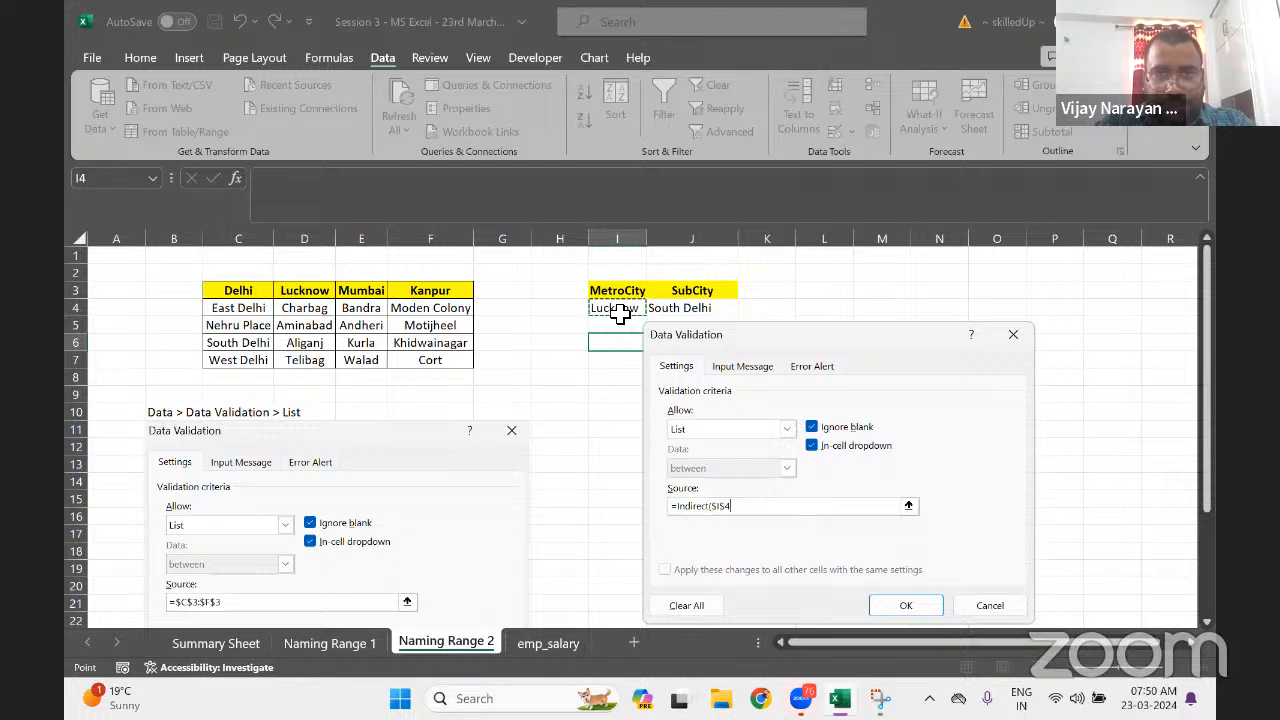
{"action": "type", "text": ")"}
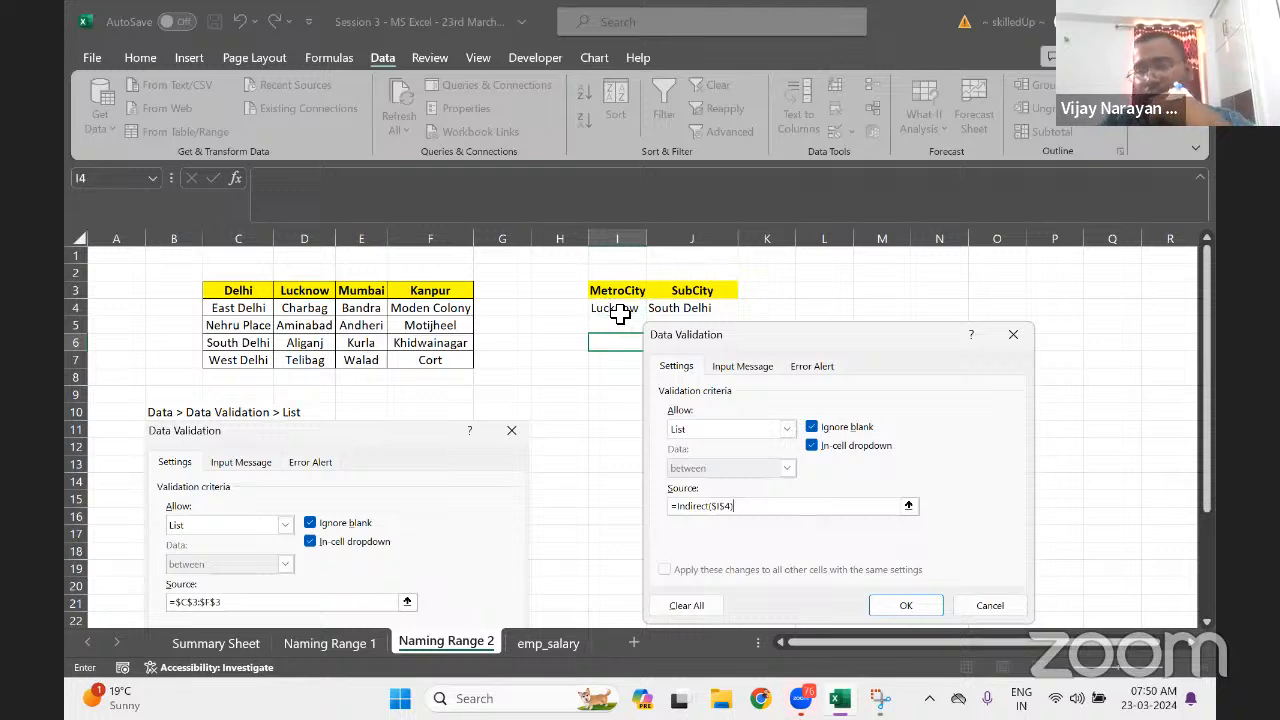
{"action": "left_click", "coordinate": [905, 606]}
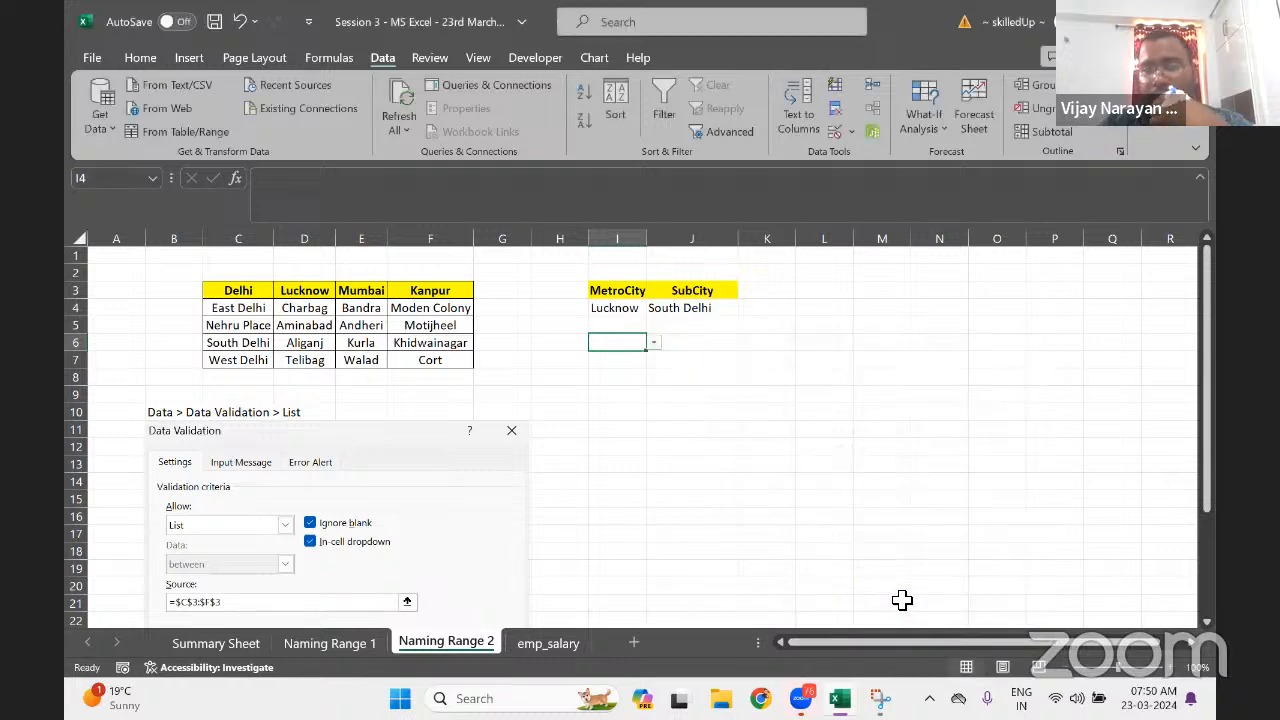
Pick Aminabad, then Aliganj, then Charbag from I6's sub-city dropdown
{"action": "left_click", "coordinate": [657, 345]}
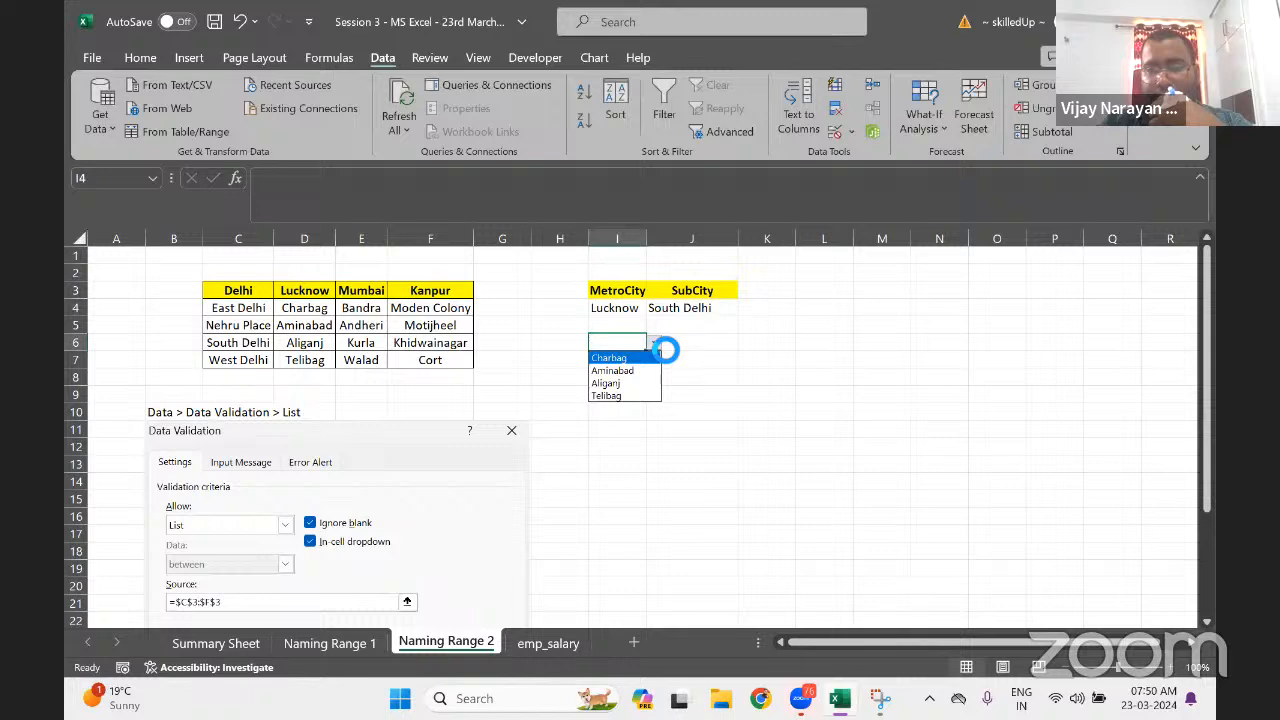
{"action": "left_click", "coordinate": [640, 371]}
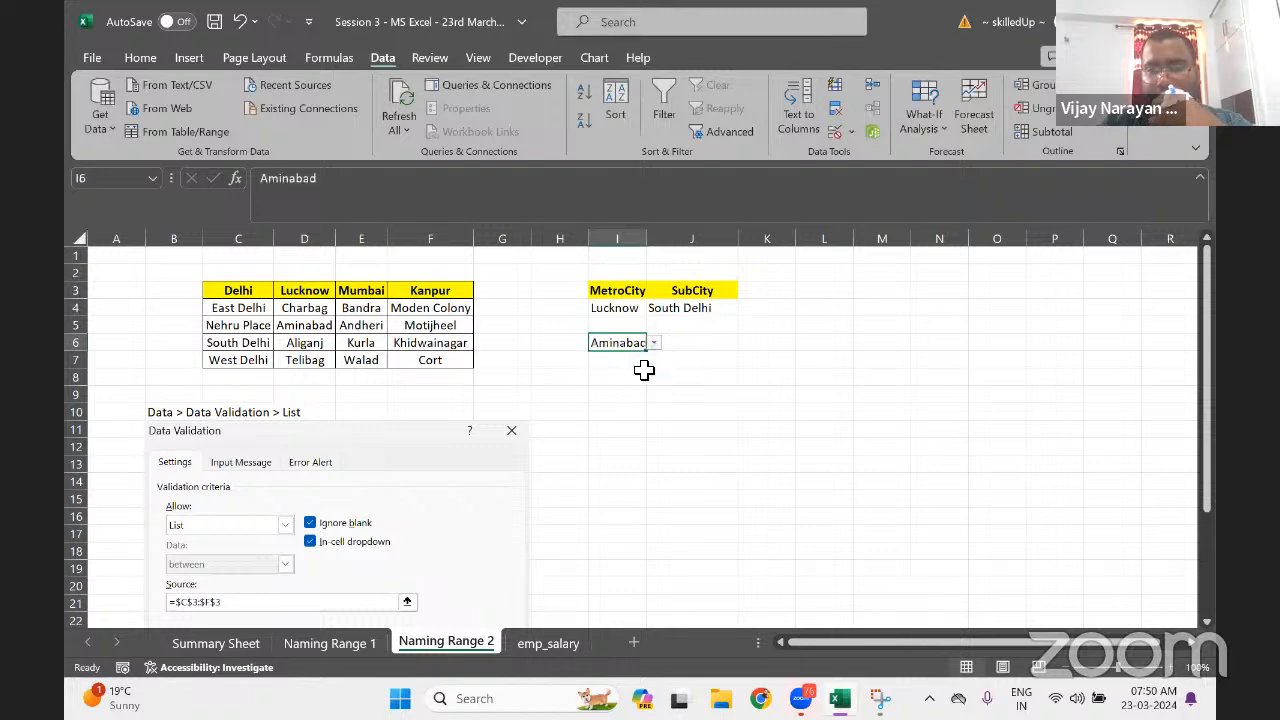
{"action": "left_click", "coordinate": [651, 346]}
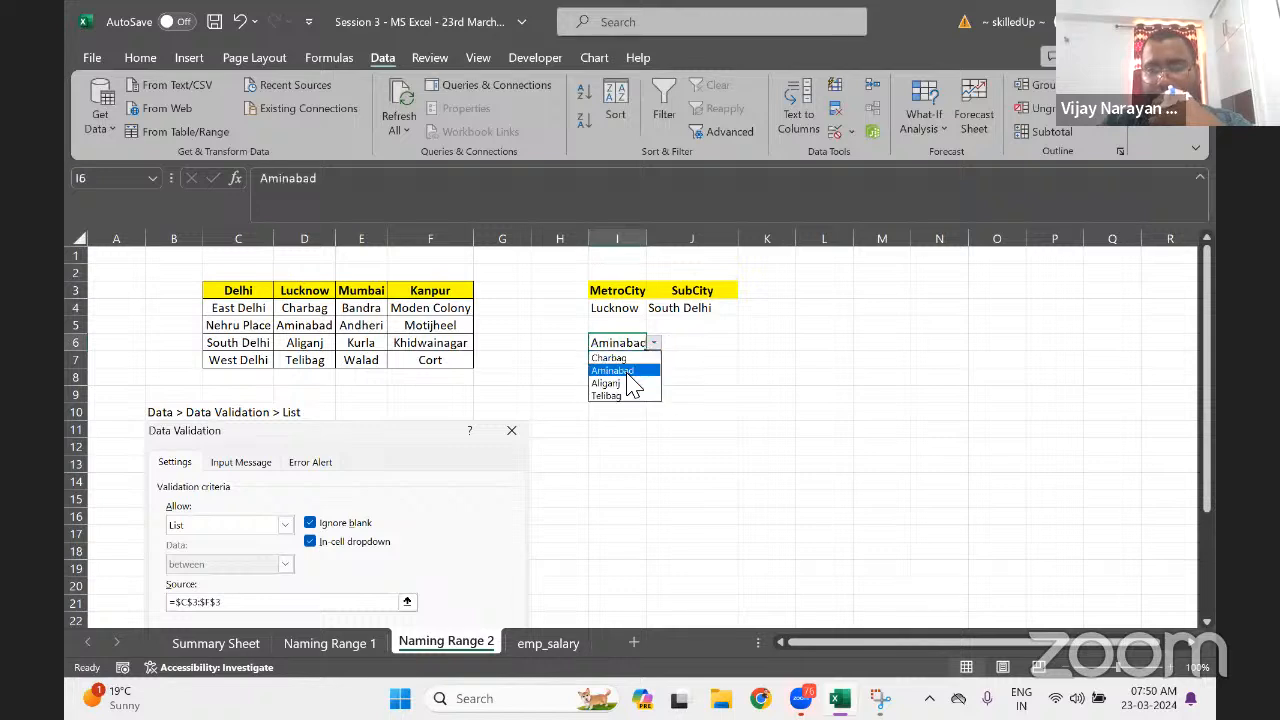
{"action": "left_click", "coordinate": [627, 383]}
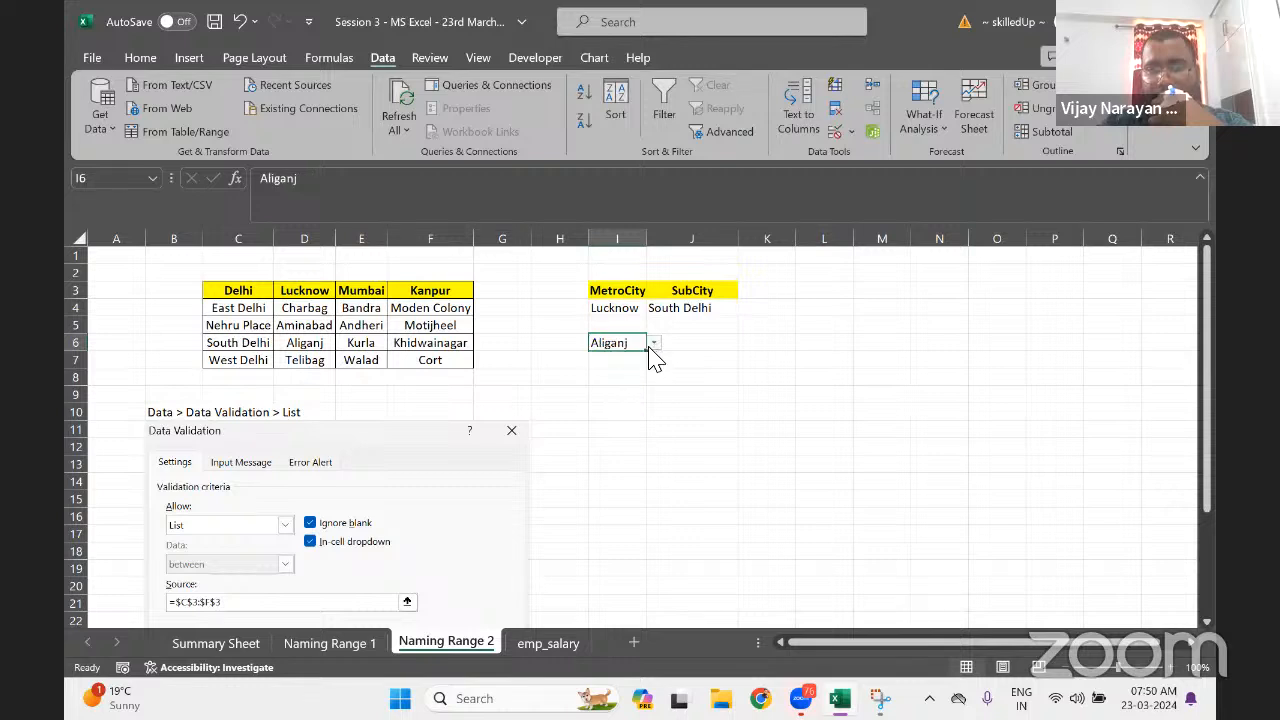
{"action": "left_click", "coordinate": [653, 343]}
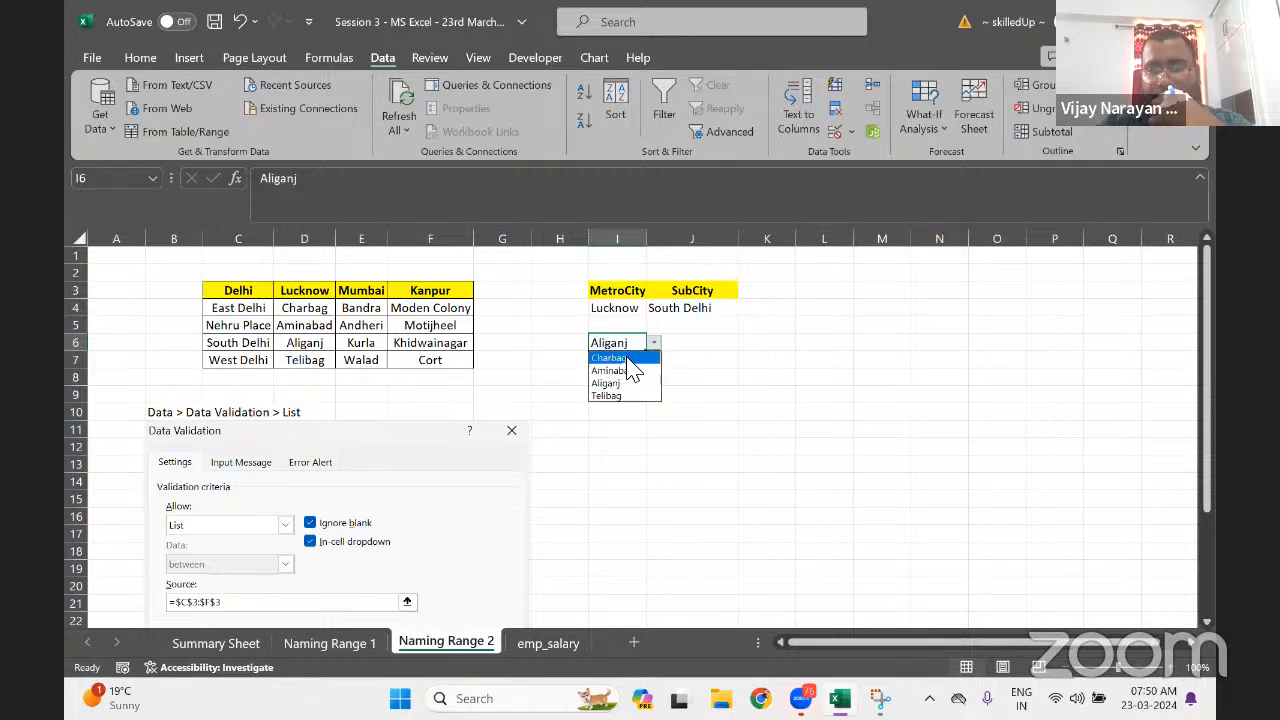
{"action": "left_click", "coordinate": [626, 359]}
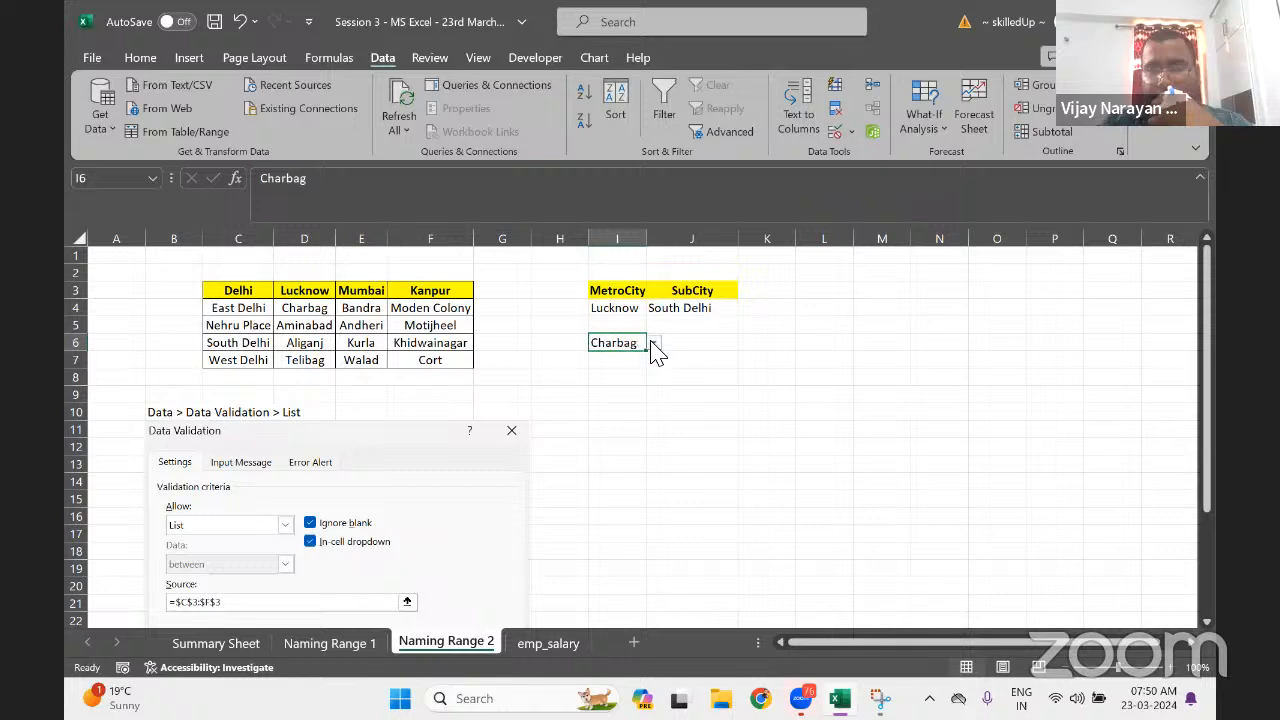
{"action": "left_click", "coordinate": [653, 343]}
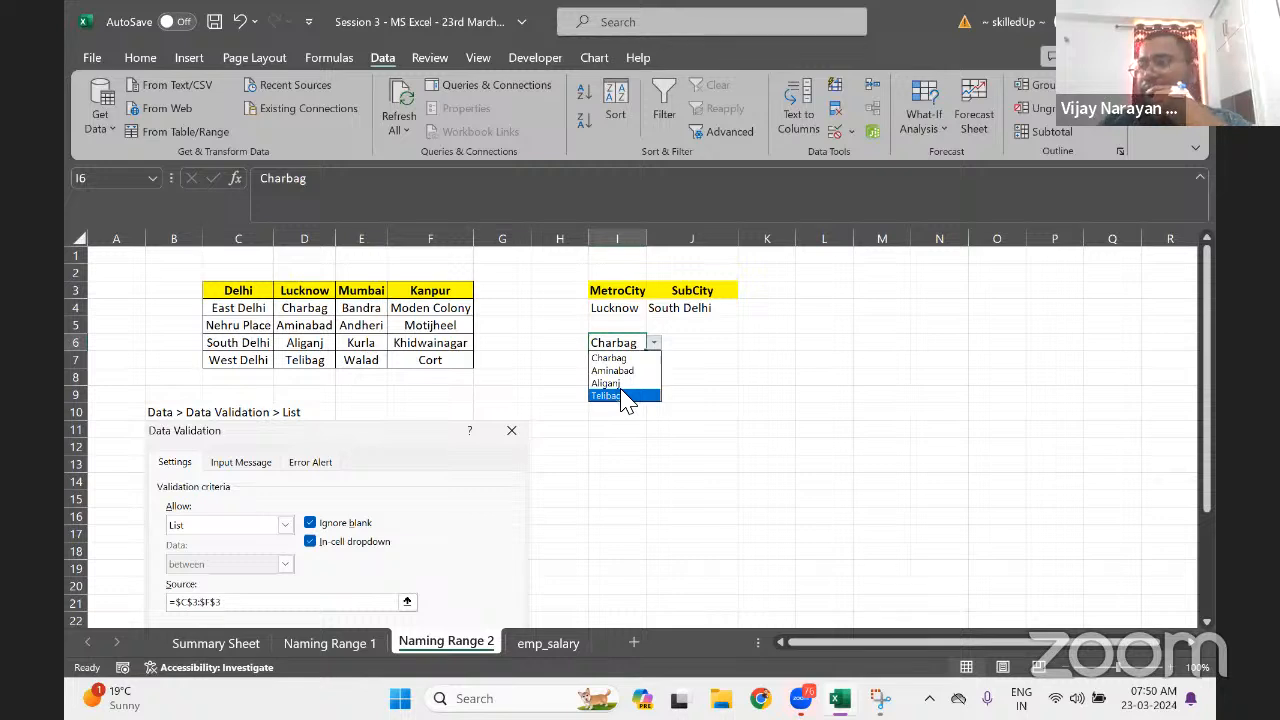
{"action": "left_click", "coordinate": [755, 316]}
Select K4:K7 and enter the formula =INDIRECT(I4)
{"action": "left_click", "coordinate": [752, 308]}
{"action": "left_click_drag", "start_coordinate": [752, 308], "coordinate": [752, 362]}
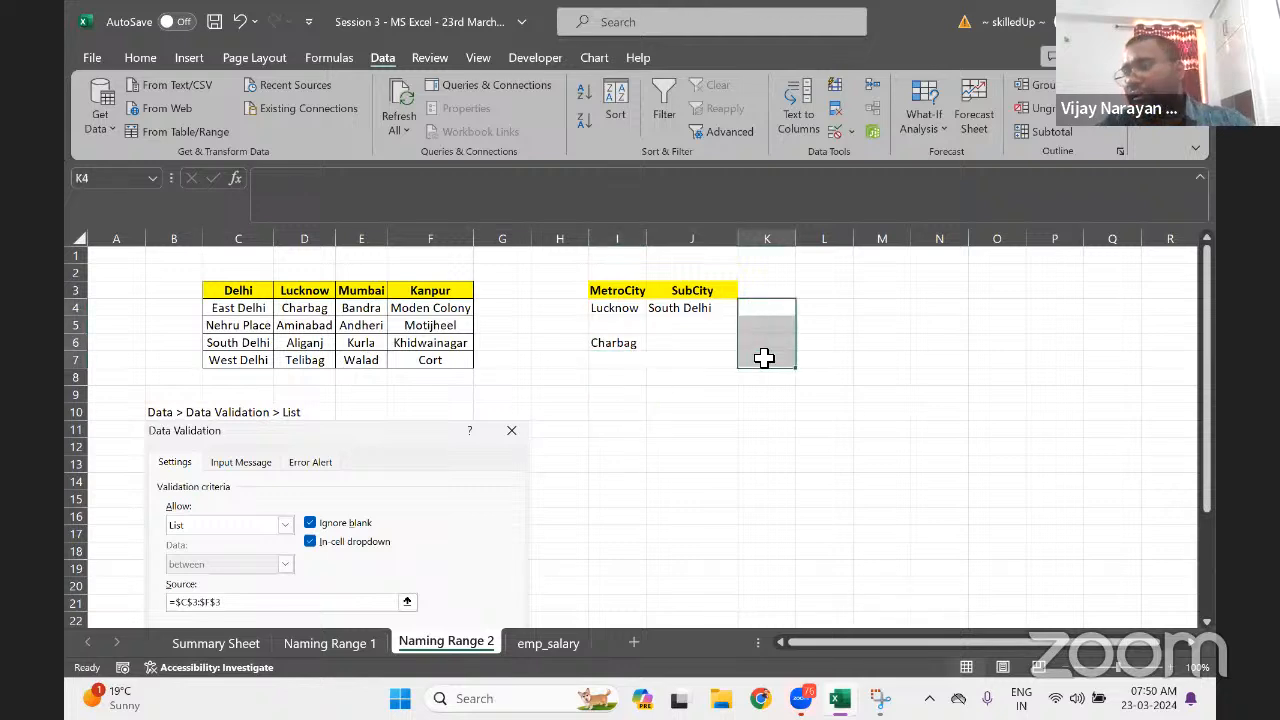
{"action": "type", "text": "=ind"}
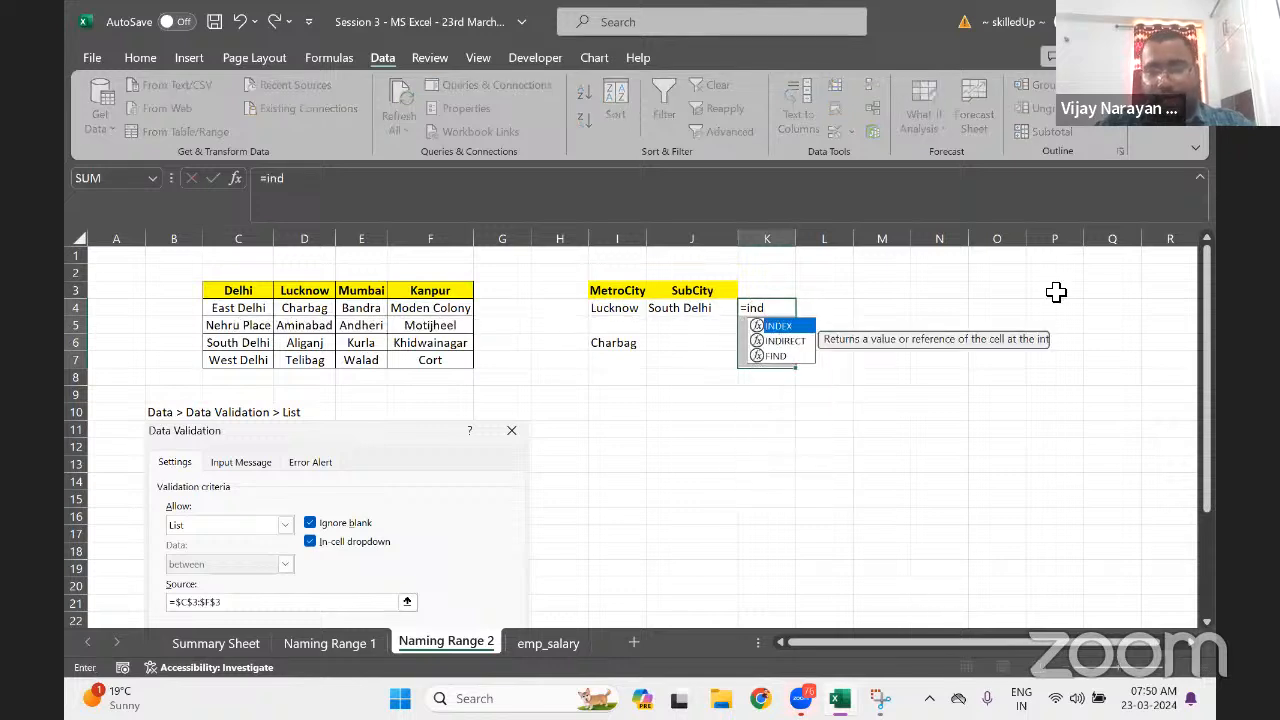
{"action": "key", "text": "Down"}
{"action": "key", "text": "Tab"}
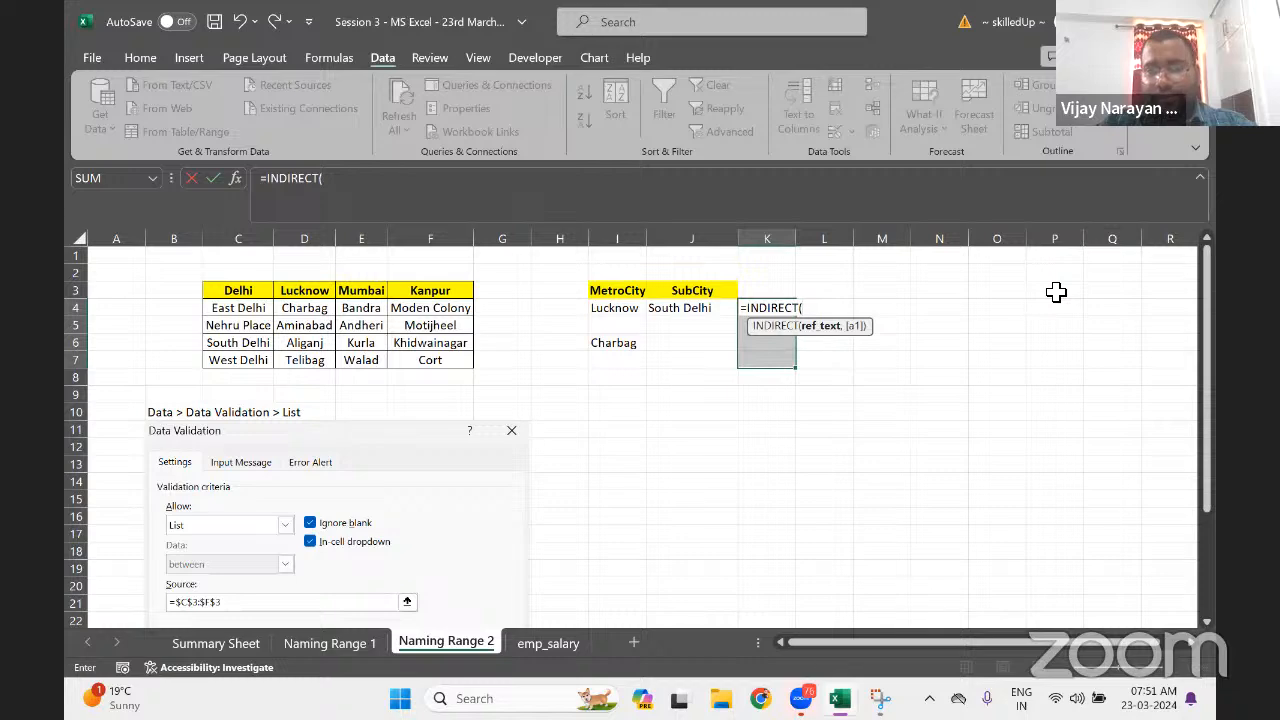
{"action": "key", "text": "Left"}
{"action": "key", "text": "Left"}
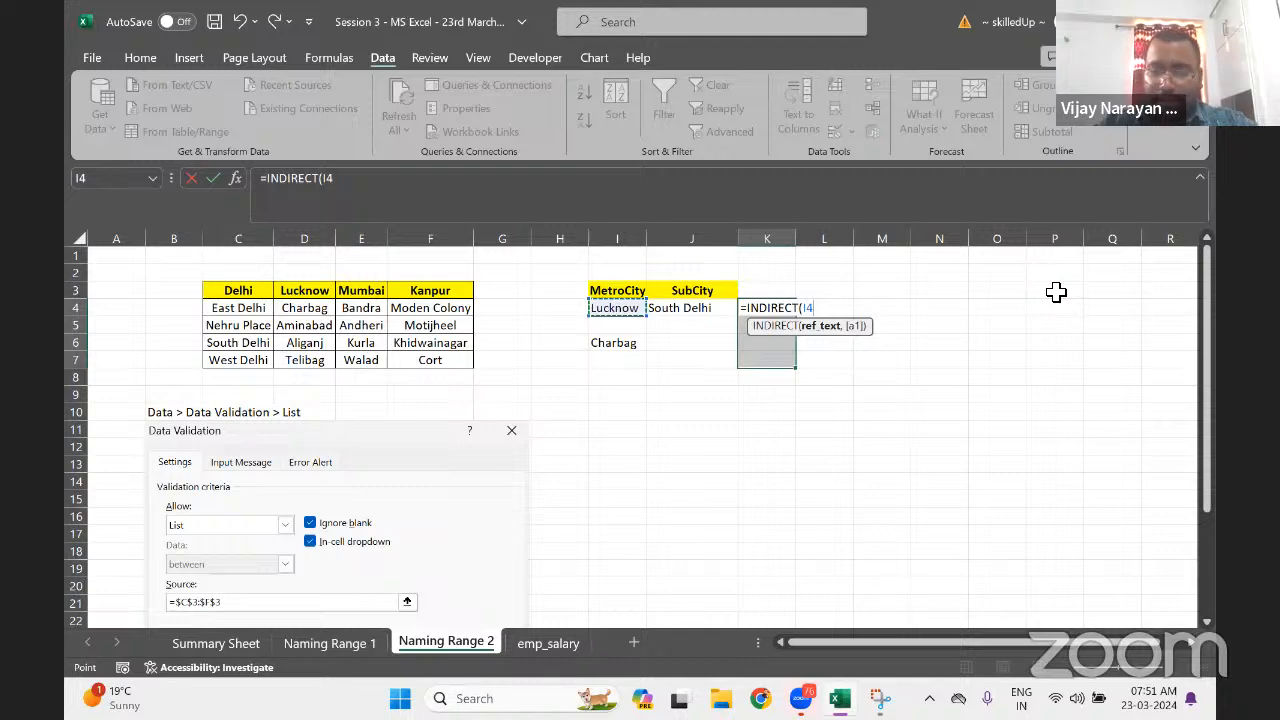
{"action": "type", "text": ")"}
{"action": "key", "text": "Return"}
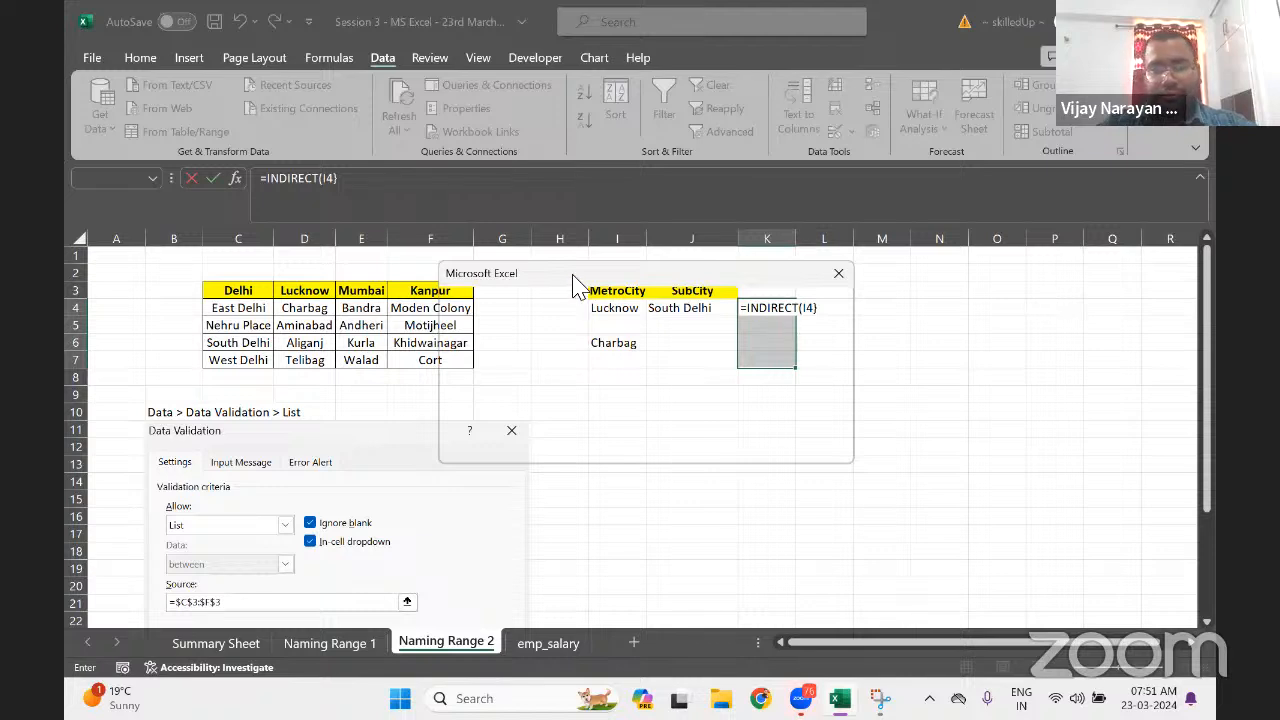
Dismiss the formula error and confirm =INDIRECT(I4) as an array formula across K4:K7
{"action": "left_click_drag", "start_coordinate": [576, 283], "coordinate": [767, 413]}
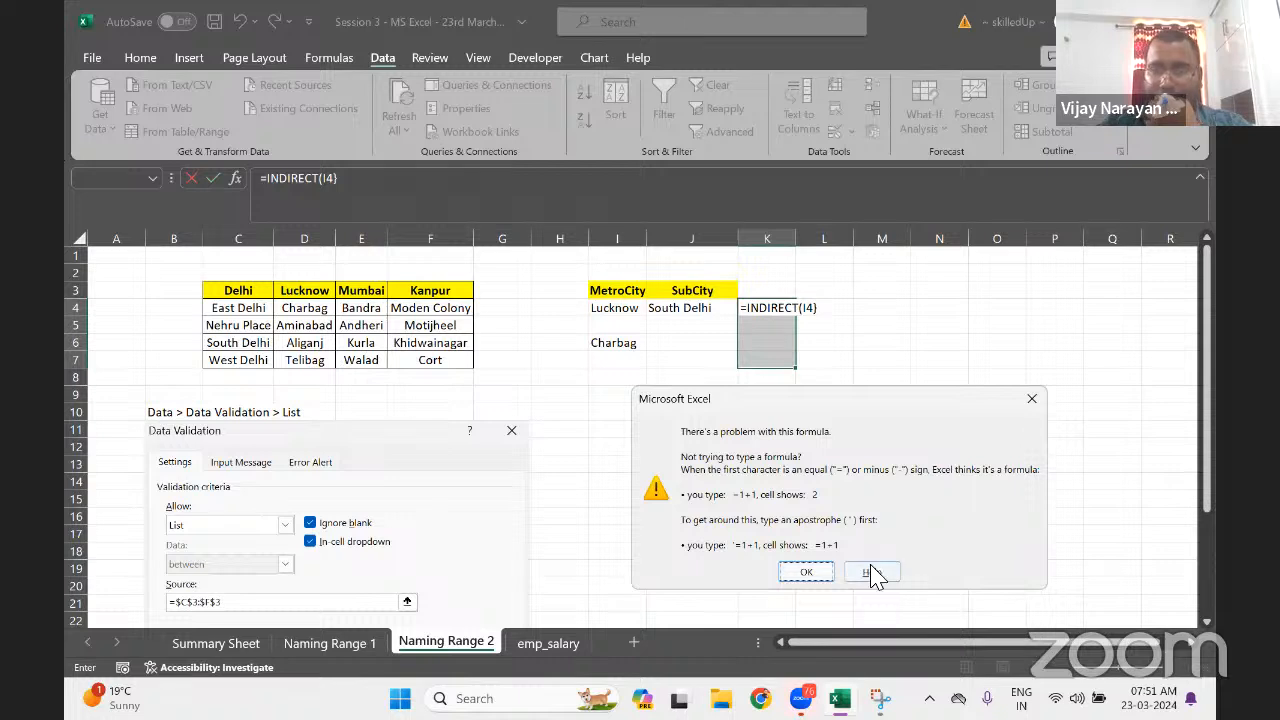
{"action": "left_click", "coordinate": [826, 571]}
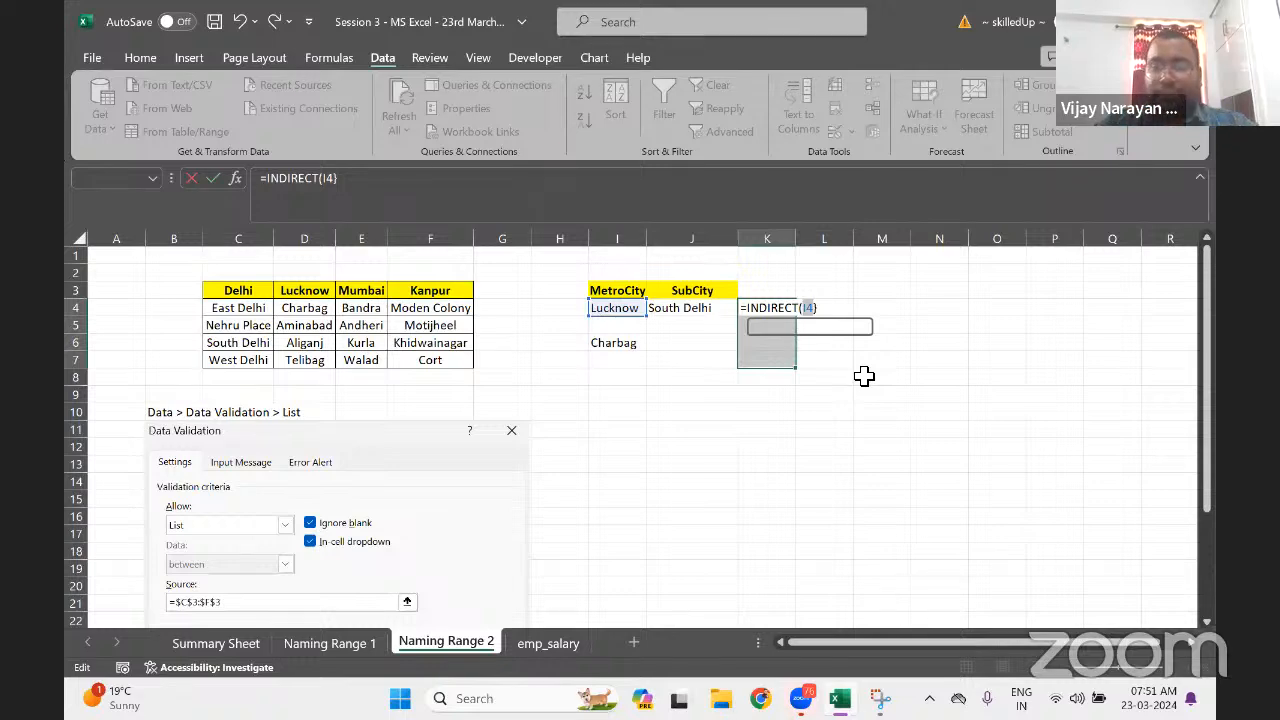
{"action": "key", "text": "Right"}
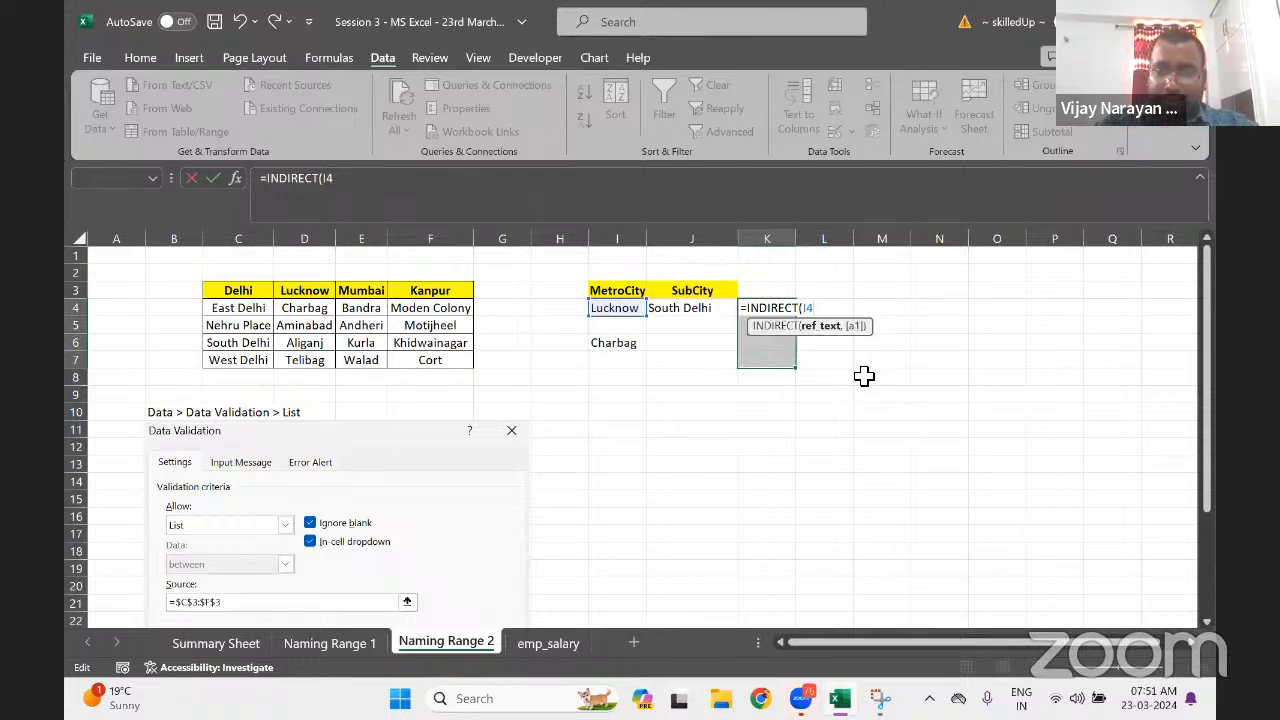
{"action": "key", "text": "Right"}
{"action": "key", "text": "ctrl+shift+Return"}
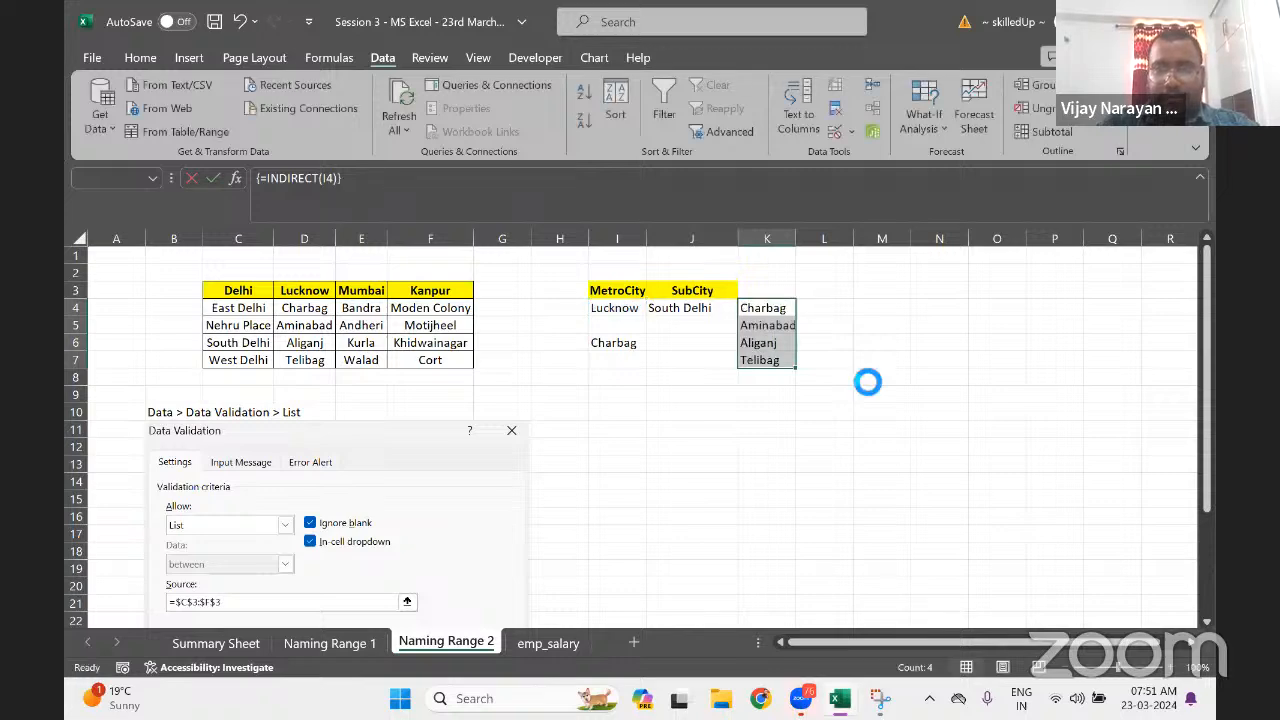
Switch I4 to Delhi, Lucknow, then Delhi again, checking K4:K7's results
{"action": "left_click", "coordinate": [631, 310]}
{"action": "left_click", "coordinate": [654, 310]}
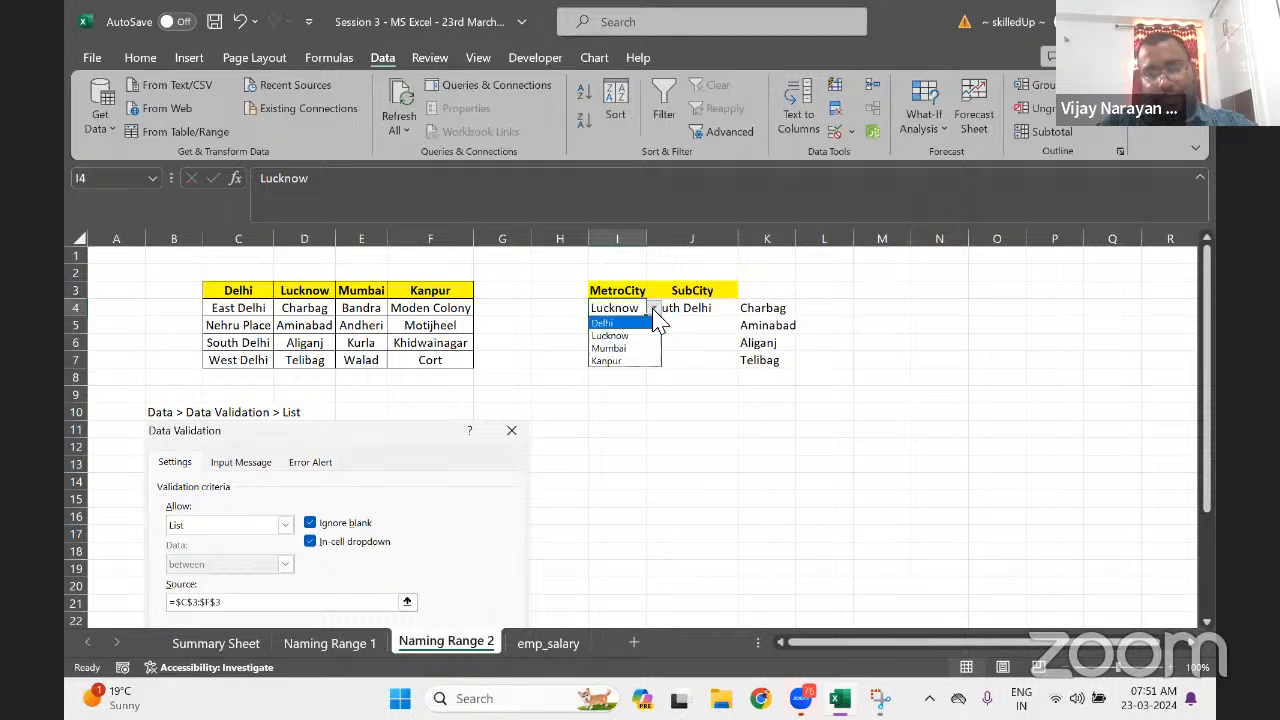
{"action": "left_click", "coordinate": [613, 349]}
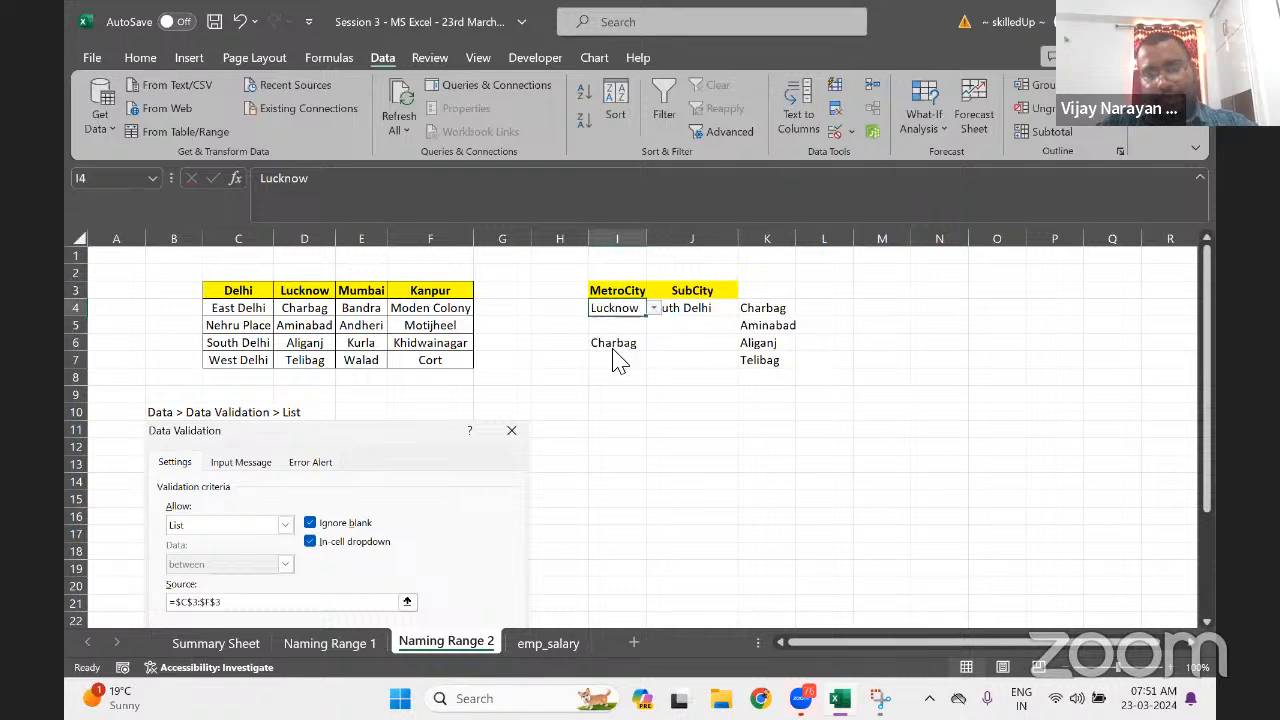
{"action": "left_click", "coordinate": [653, 310]}
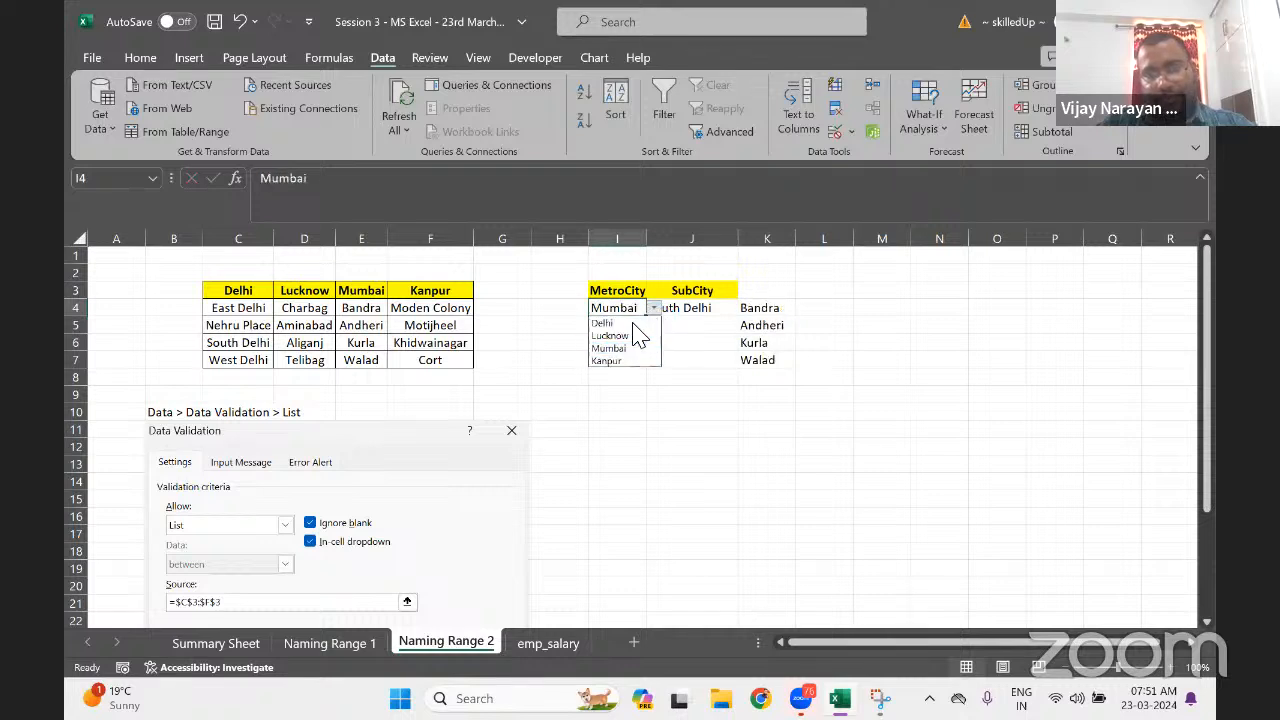
{"action": "left_click", "coordinate": [617, 325]}
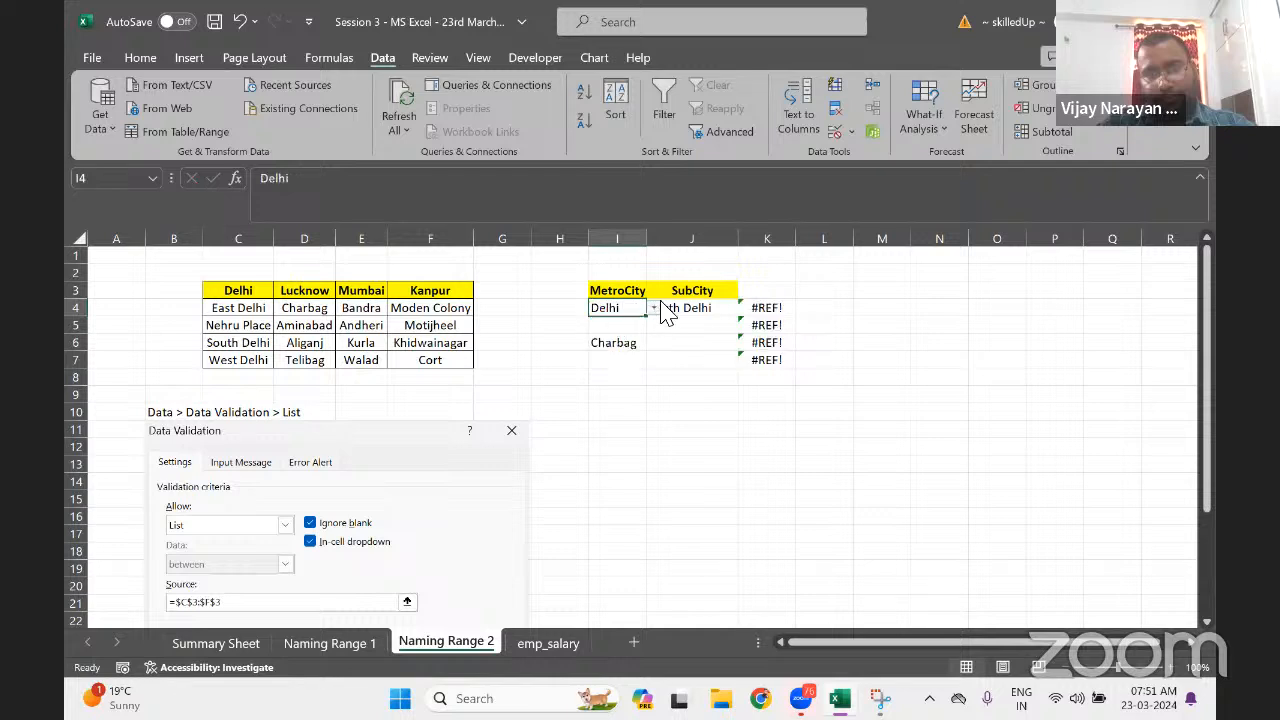
{"action": "left_click", "coordinate": [654, 310]}
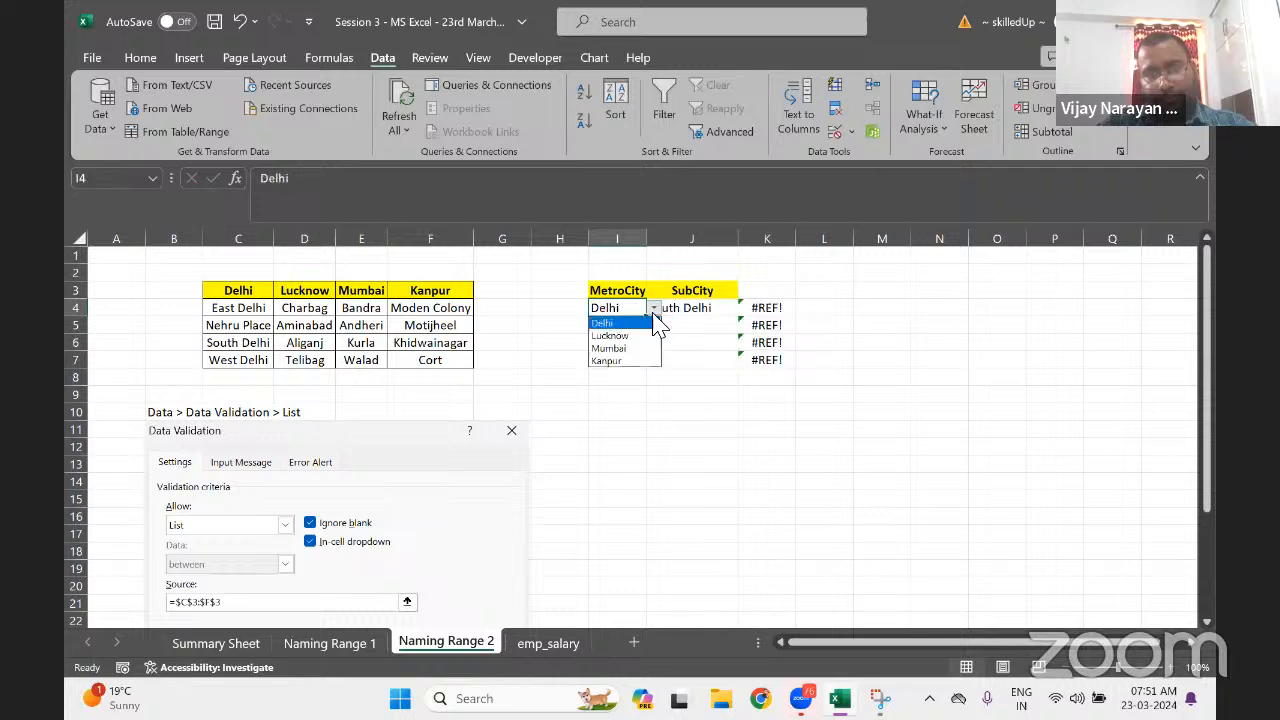
{"action": "left_click", "coordinate": [621, 336]}
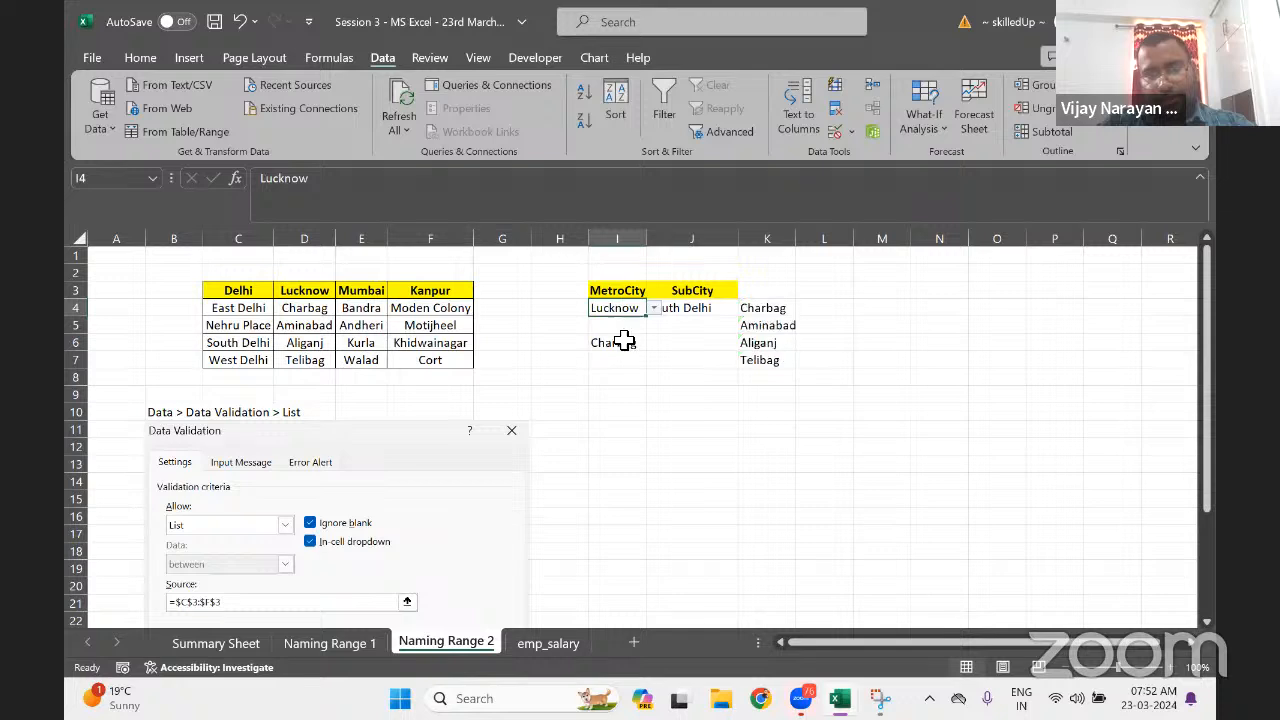
{"action": "left_click", "coordinate": [654, 309]}
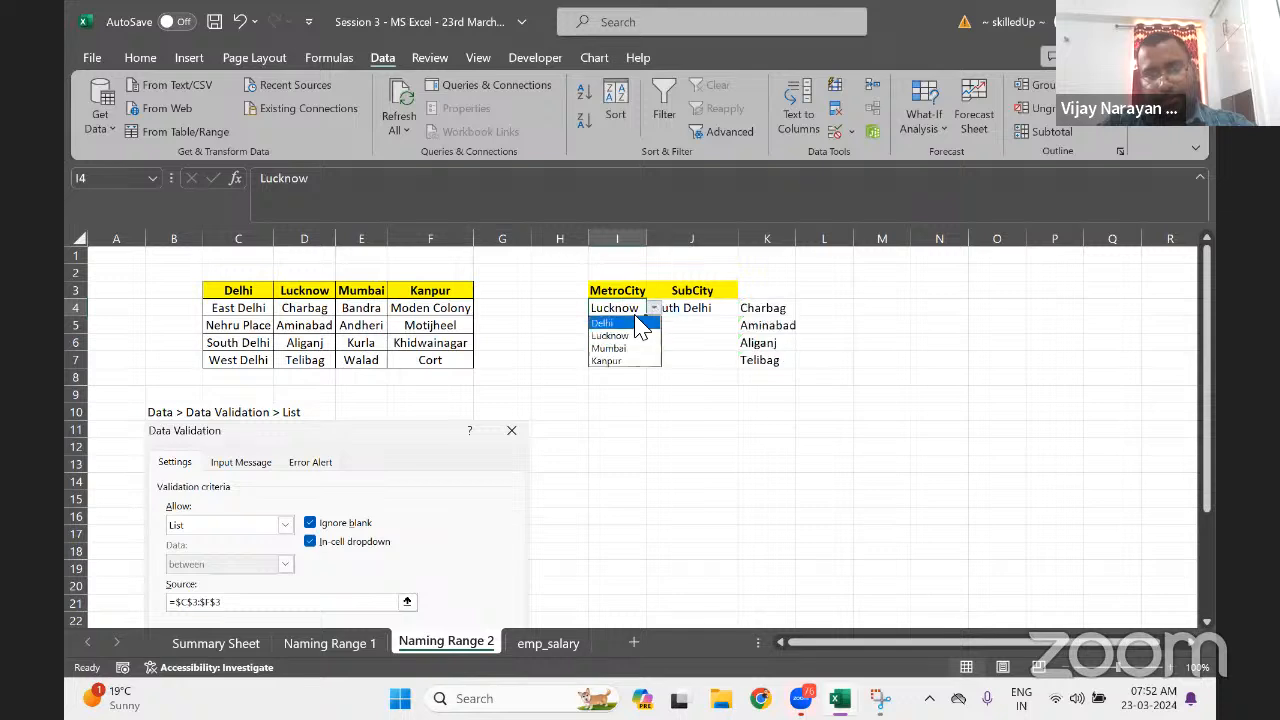
{"action": "left_click", "coordinate": [636, 325]}
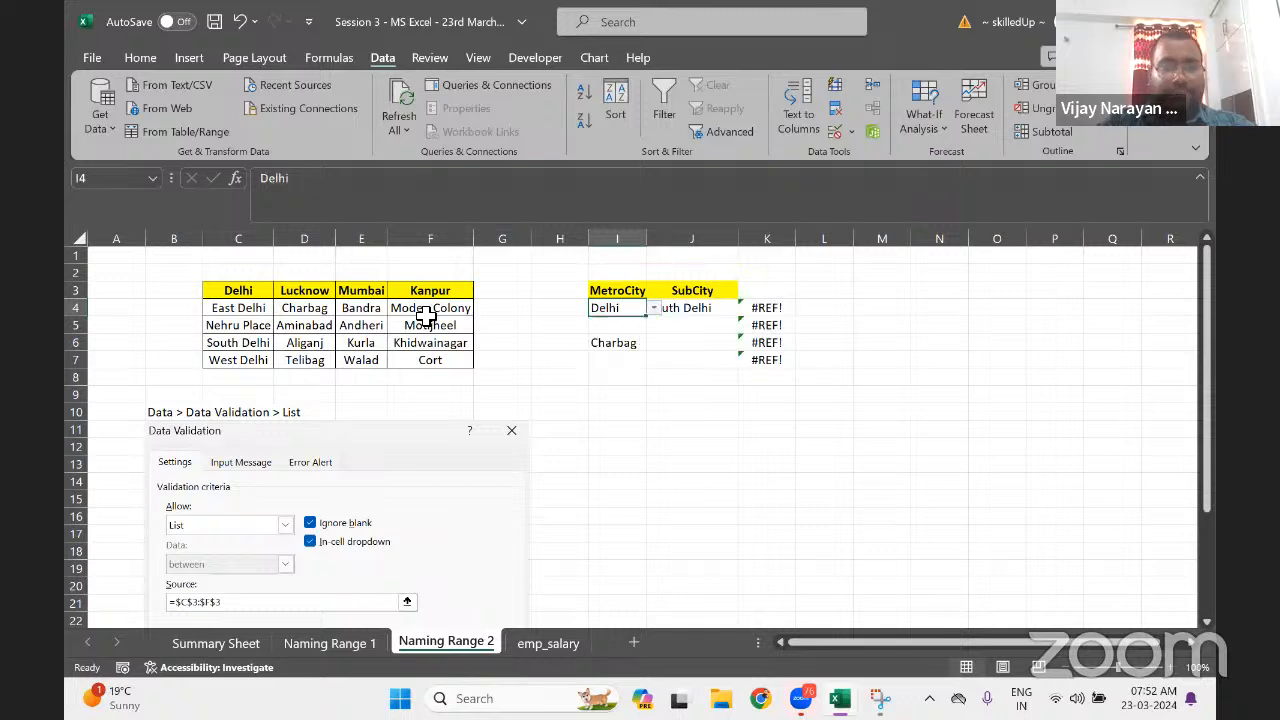
{"action": "left_click", "coordinate": [270, 326]}
{"action": "left_click", "coordinate": [276, 314]}
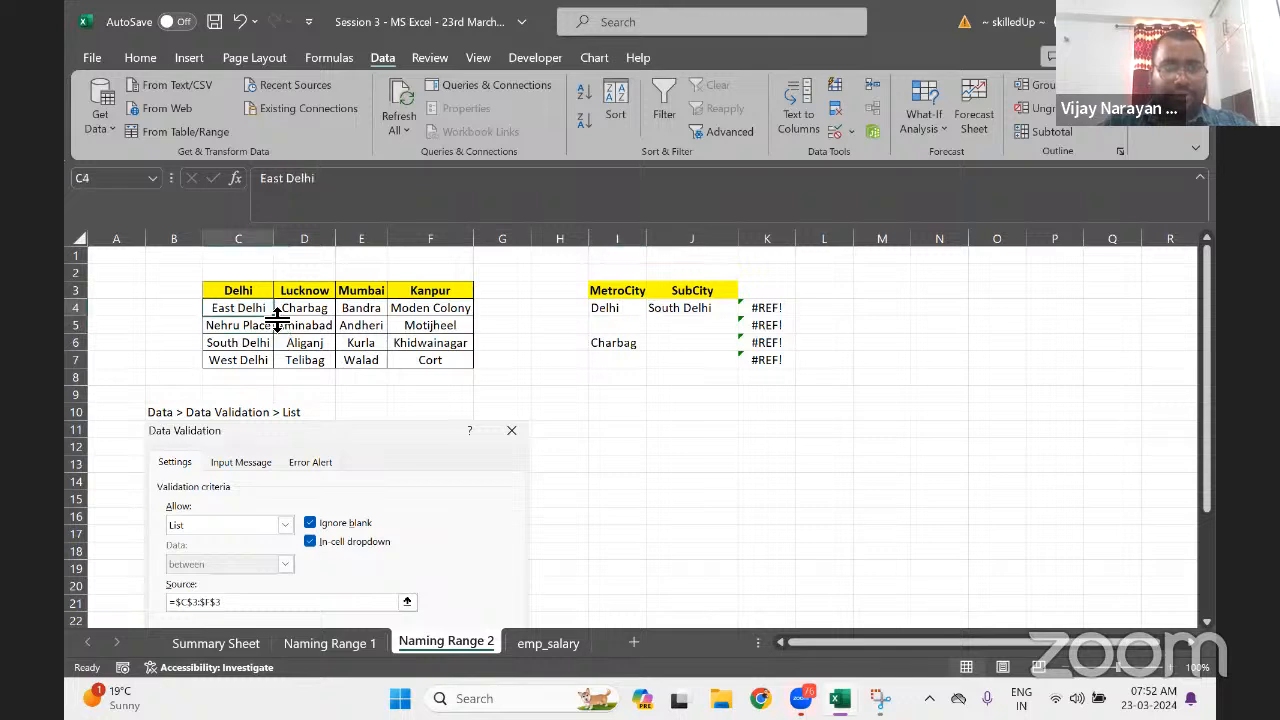
Name the range C4:C7 'Delhi' so K4:K7 lists the Delhi areas
{"action": "key", "text": "ctrl+shift+Down"}
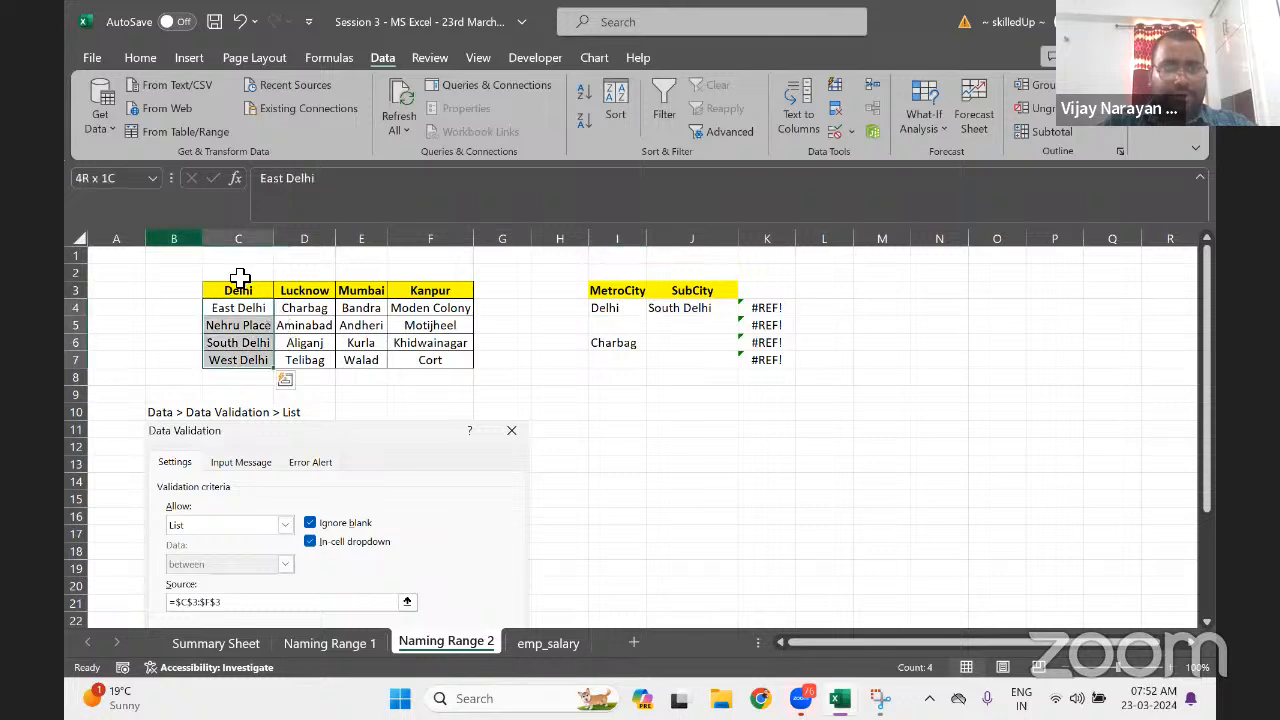
{"action": "left_click", "coordinate": [120, 178]}
{"action": "type", "text": "Delhi"}
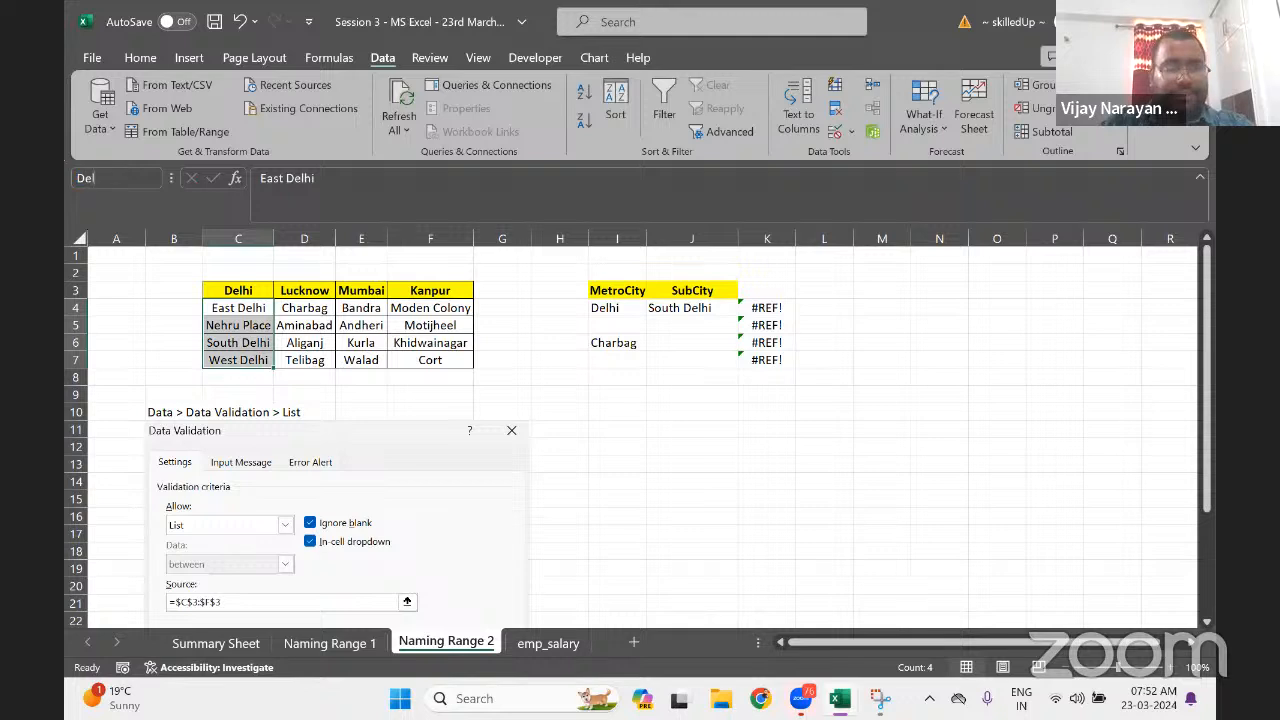
{"action": "key", "text": "Return"}
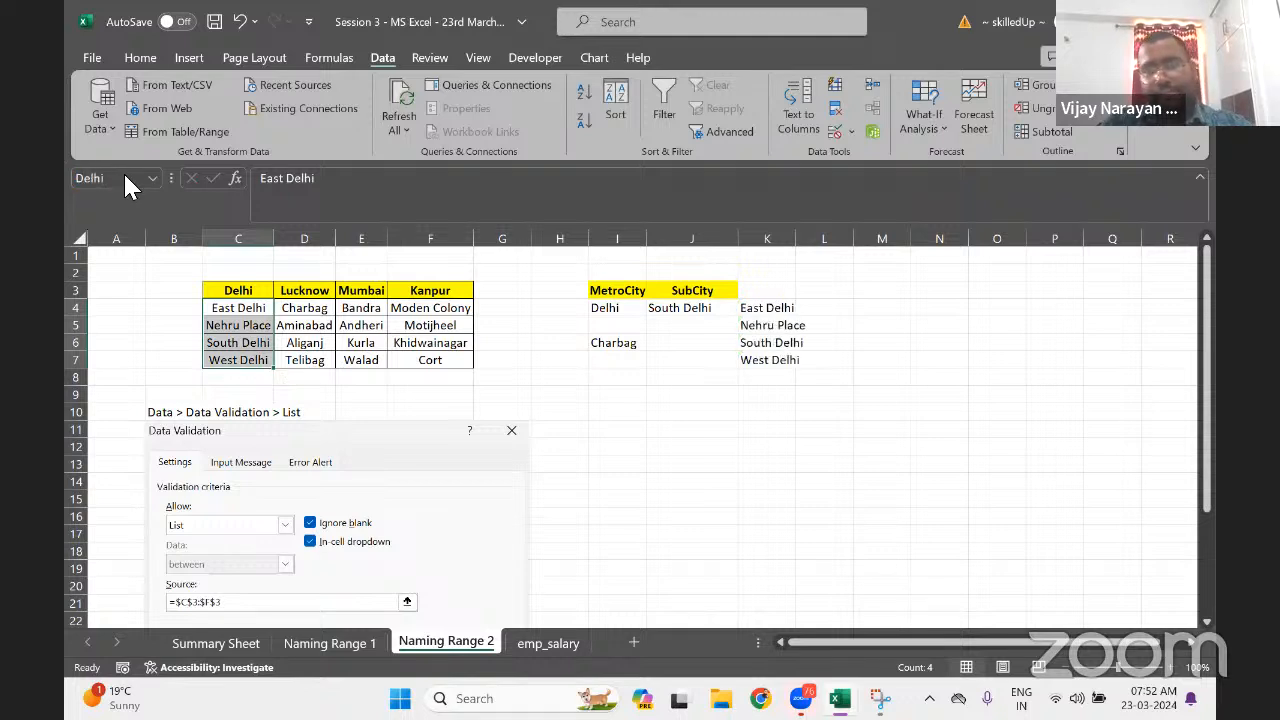
Clear the stray Charbag entry from cells I5:I7
{"action": "left_click", "coordinate": [620, 334]}
{"action": "key", "text": "shift+Down"}
{"action": "key", "text": "shift+Down"}
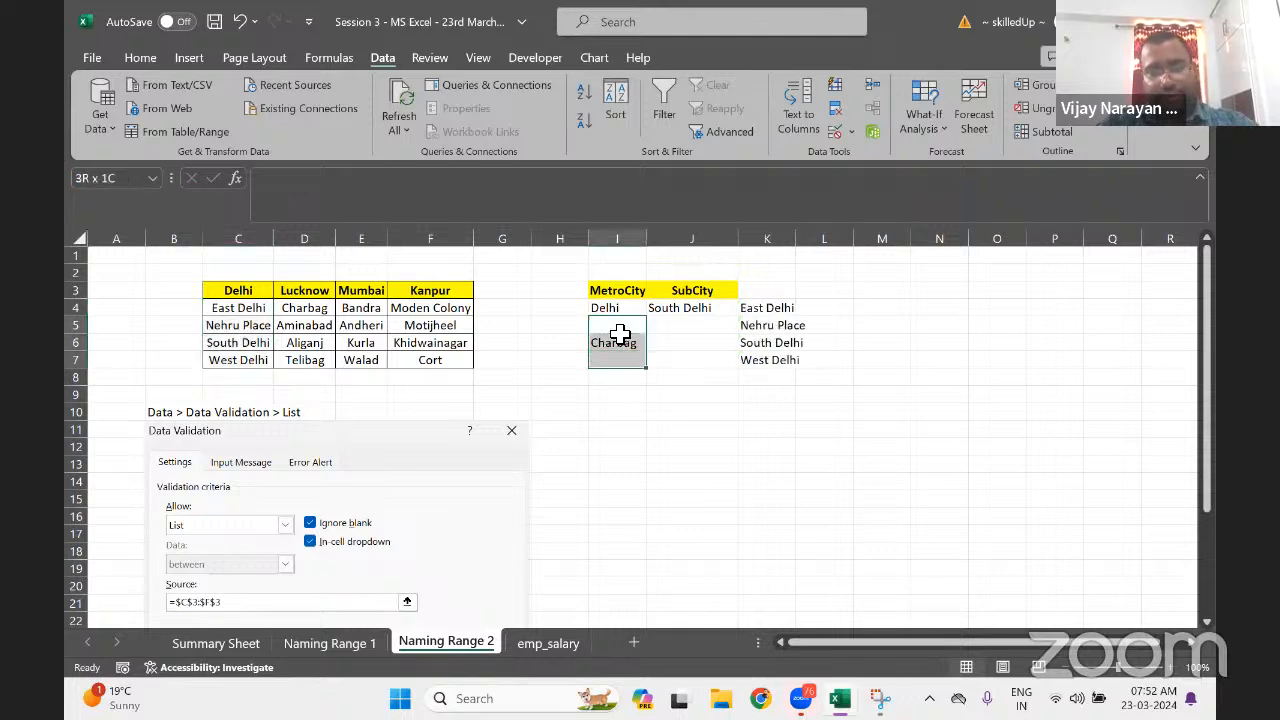
{"action": "key", "text": "Delete"}
{"action": "key", "text": "Down"}
{"action": "key", "text": "Down"}
{"action": "key", "text": "Down"}
{"action": "key", "text": "Down"}
{"action": "key", "text": "Down"}
{"action": "key", "text": "Down"}
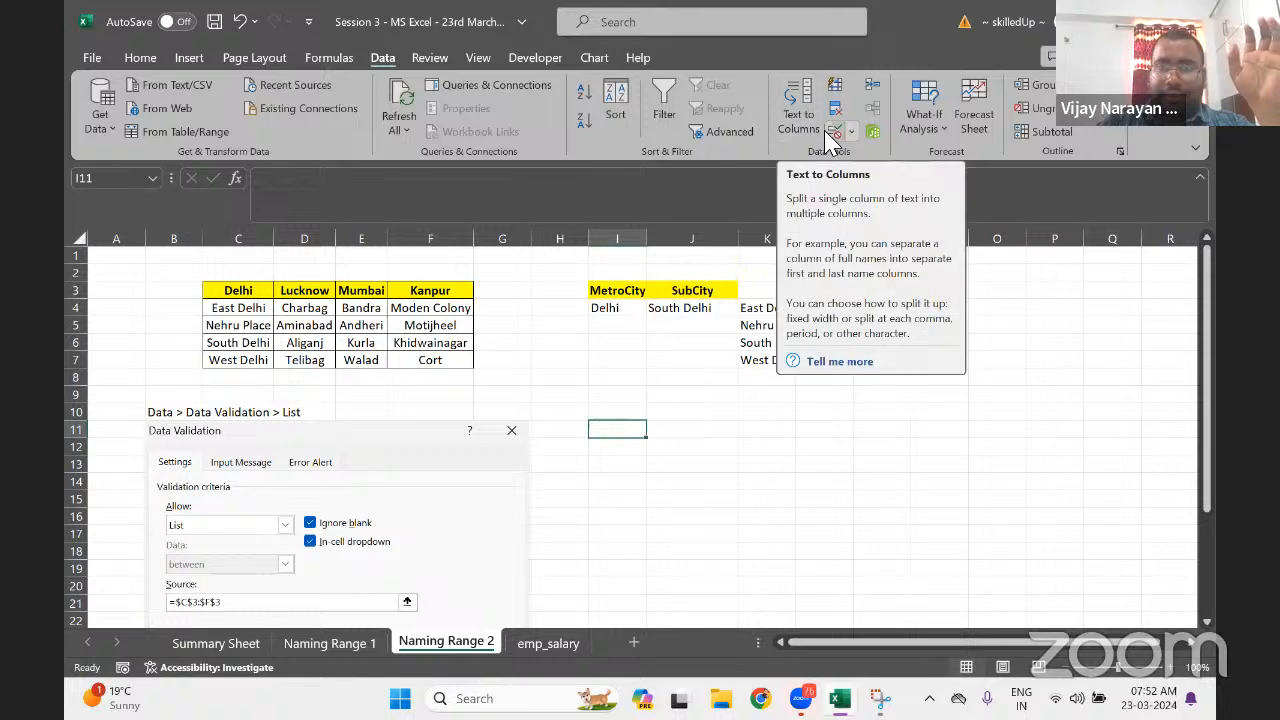
{"action": "left_click", "coordinate": [851, 131]}
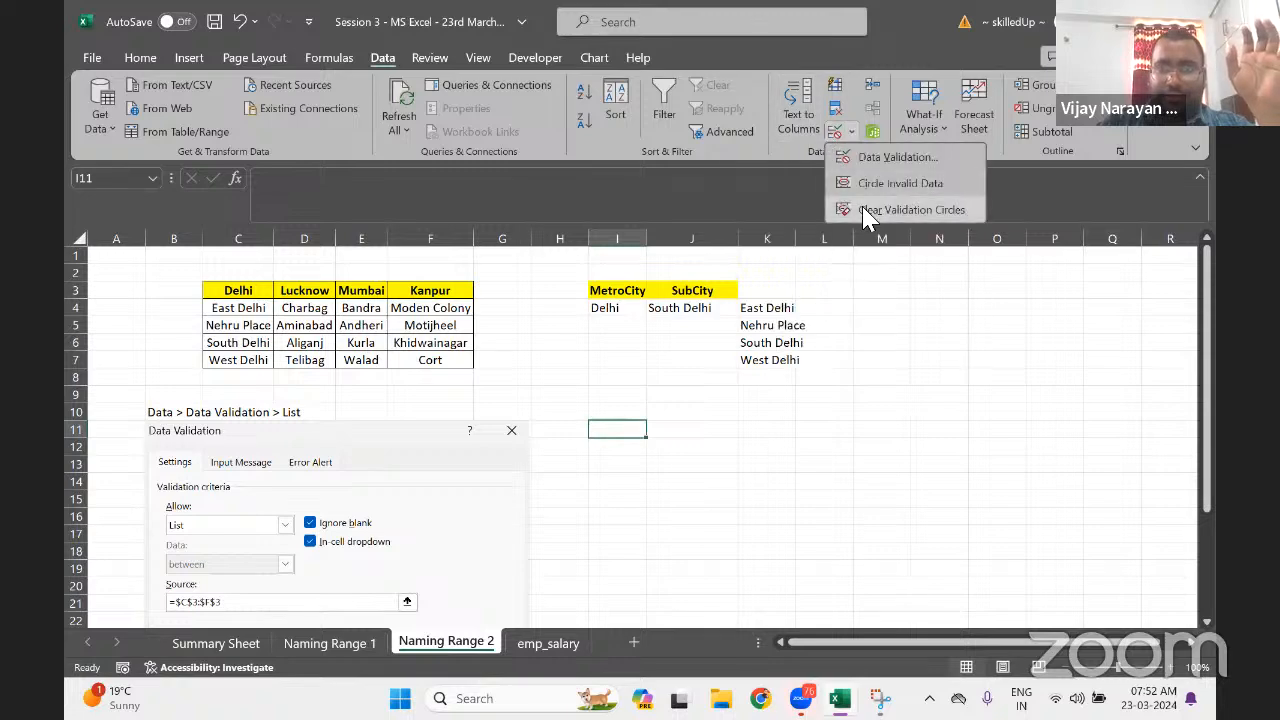
{"action": "left_click", "coordinate": [886, 158]}
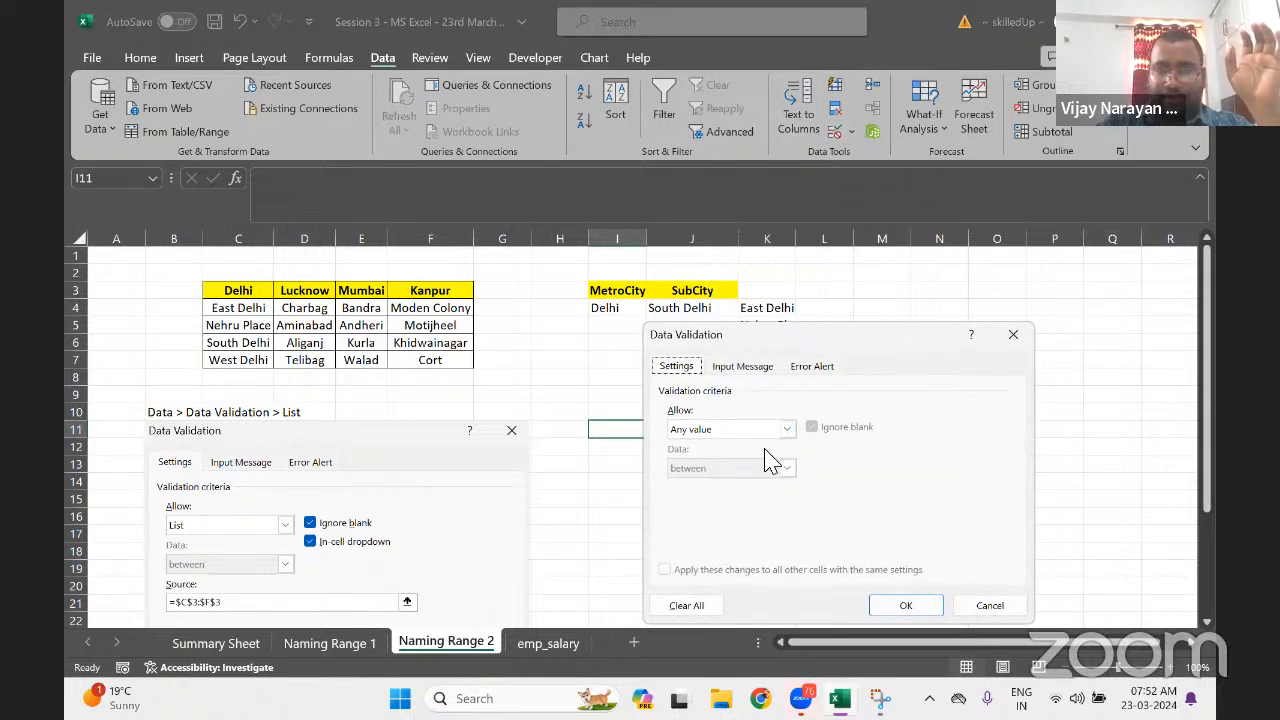
{"action": "left_click", "coordinate": [787, 429]}
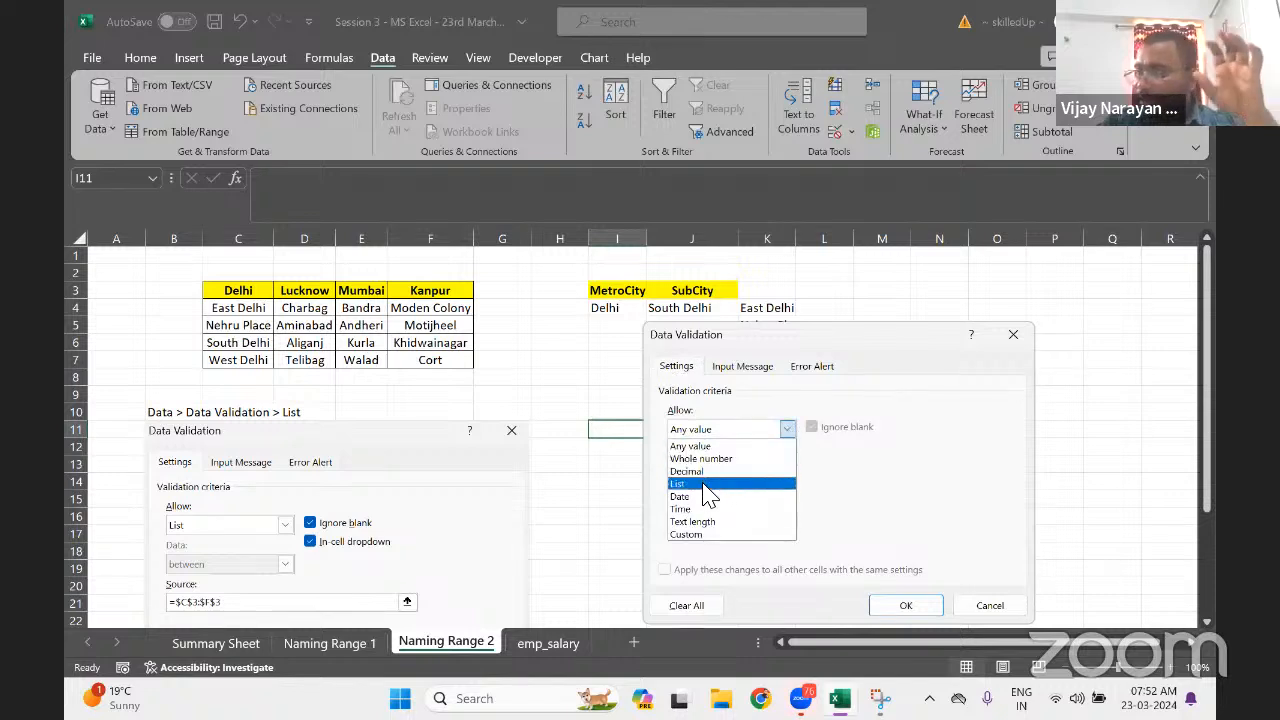
{"action": "left_click", "coordinate": [704, 484]}
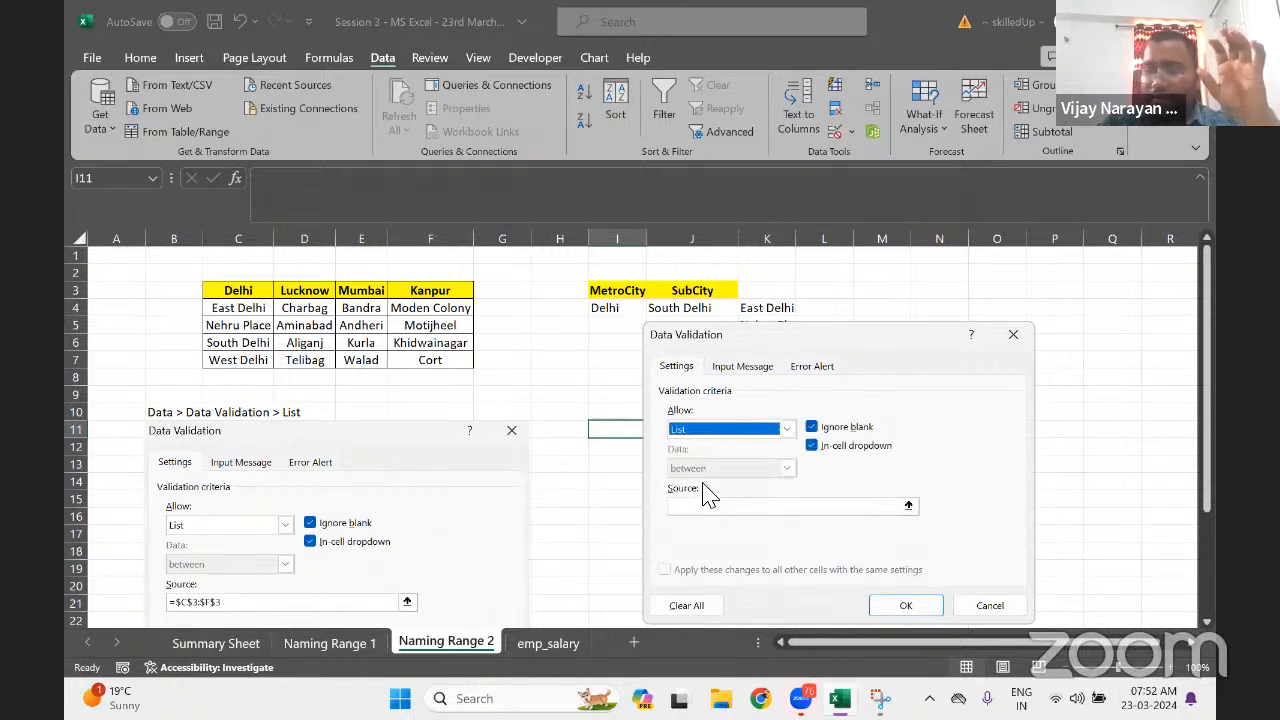
{"action": "left_click", "coordinate": [774, 512]}
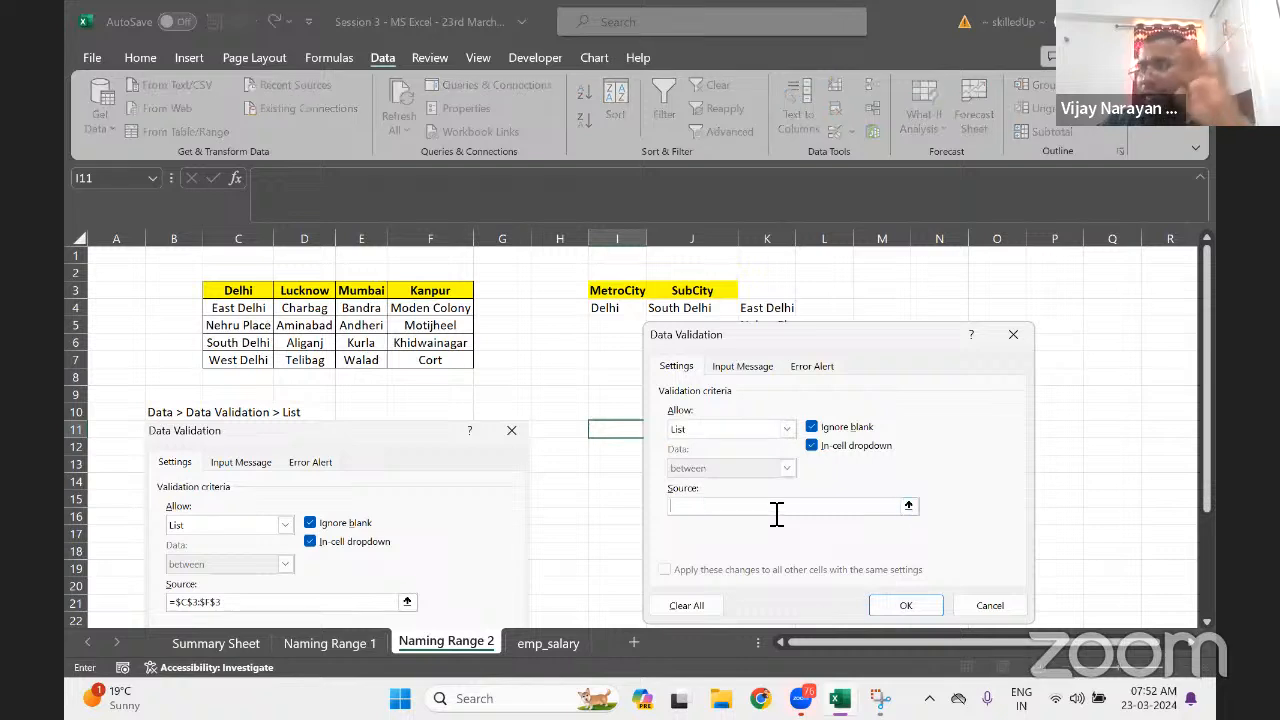
Cancel the validation setup, then inspect the K4:K7 results and the Delhi-named range C4:C7
{"action": "left_click", "coordinate": [1015, 338]}
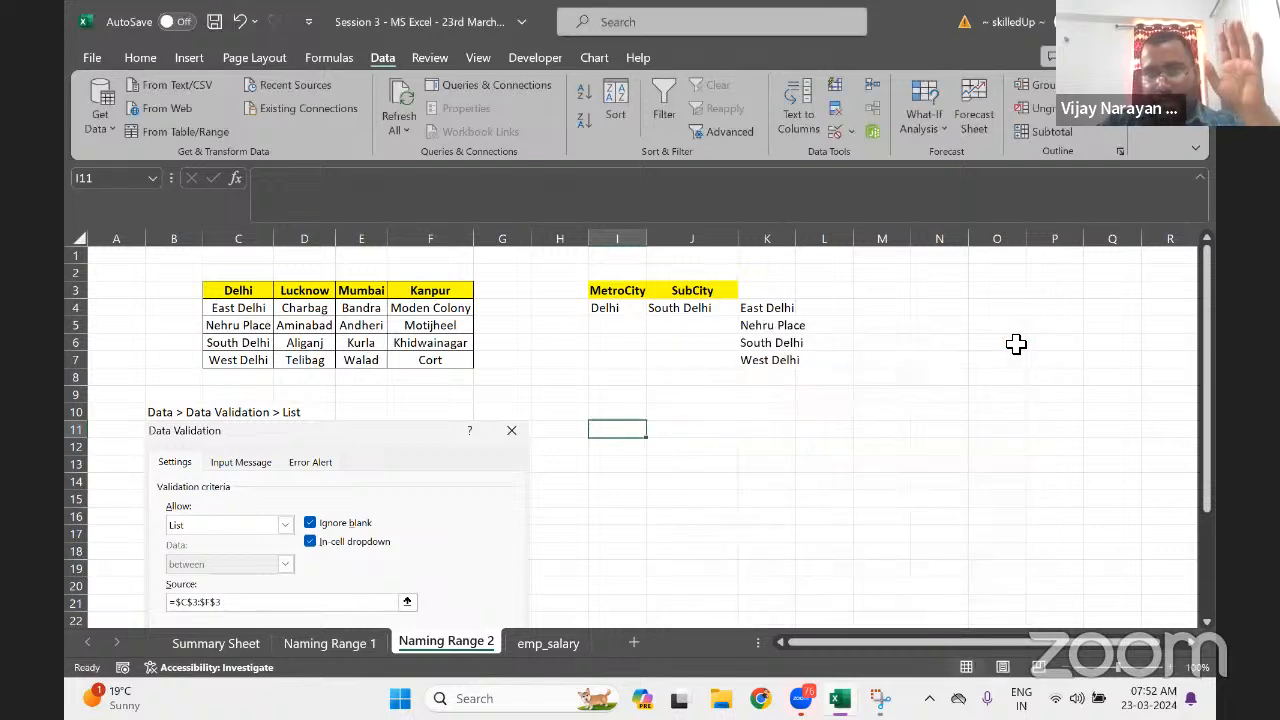
{"action": "left_click_drag", "start_coordinate": [754, 309], "coordinate": [752, 358]}
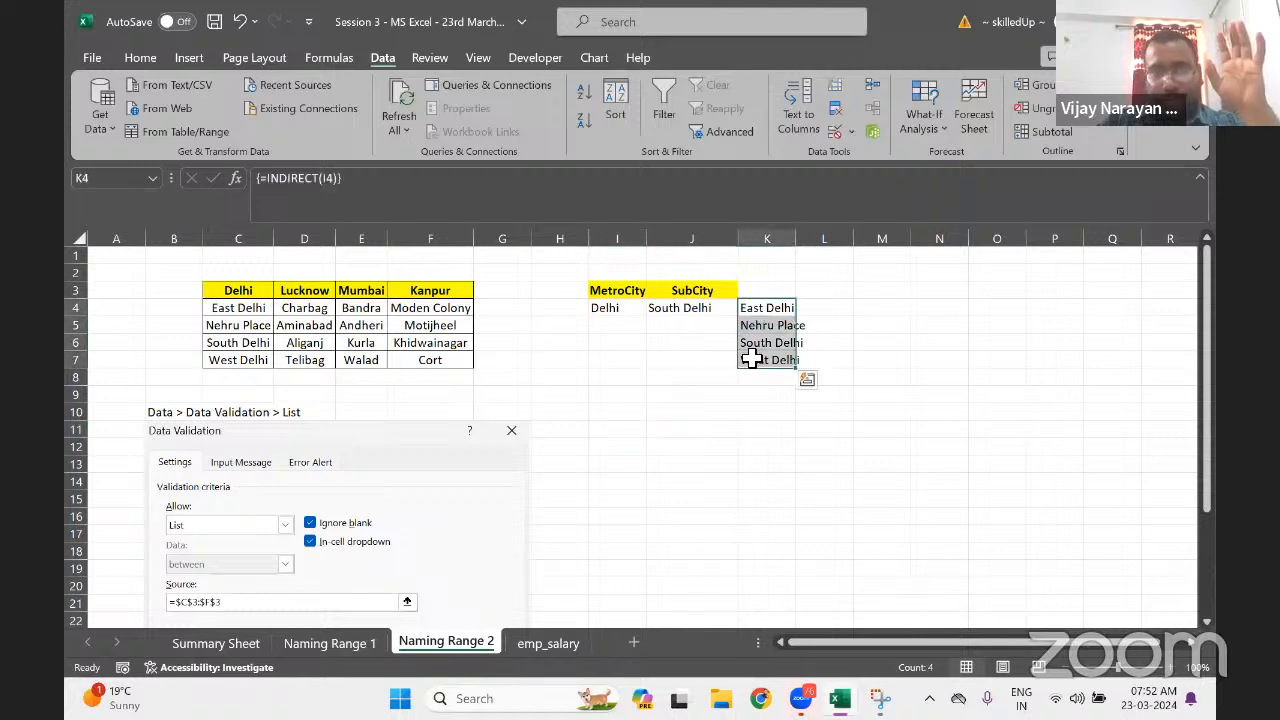
{"action": "left_click", "coordinate": [630, 312]}
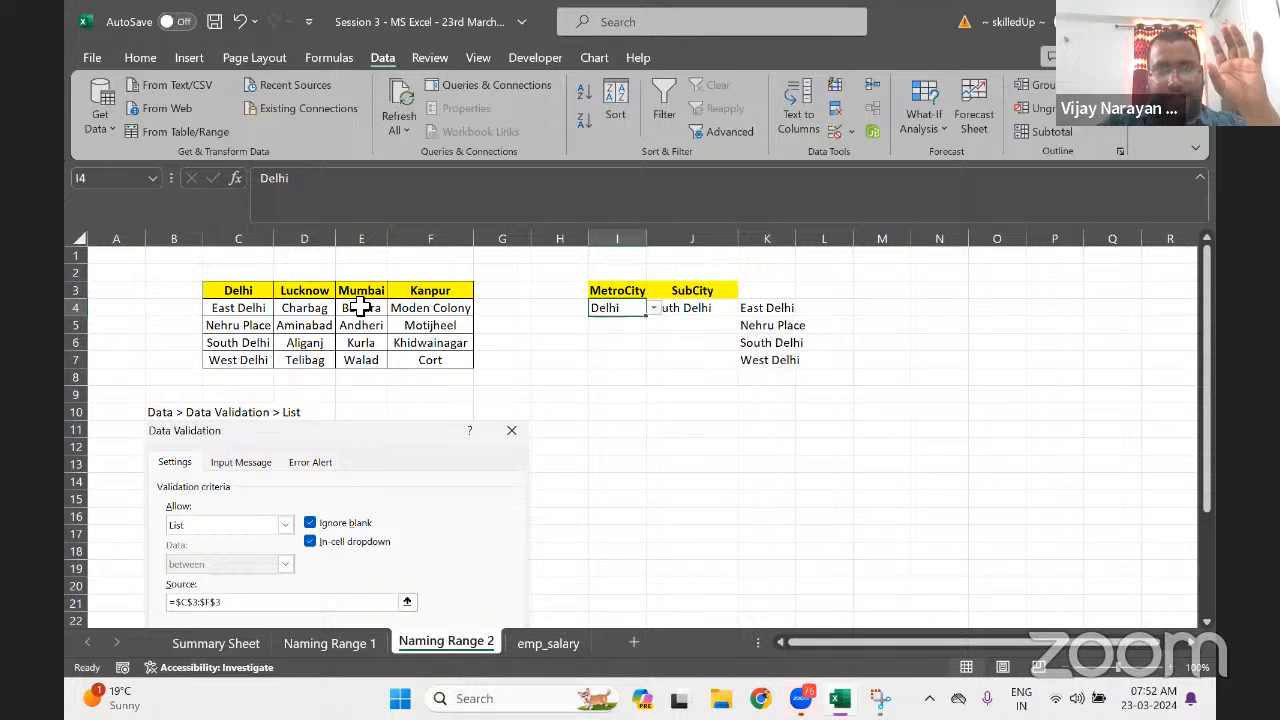
{"action": "left_click", "coordinate": [247, 291]}
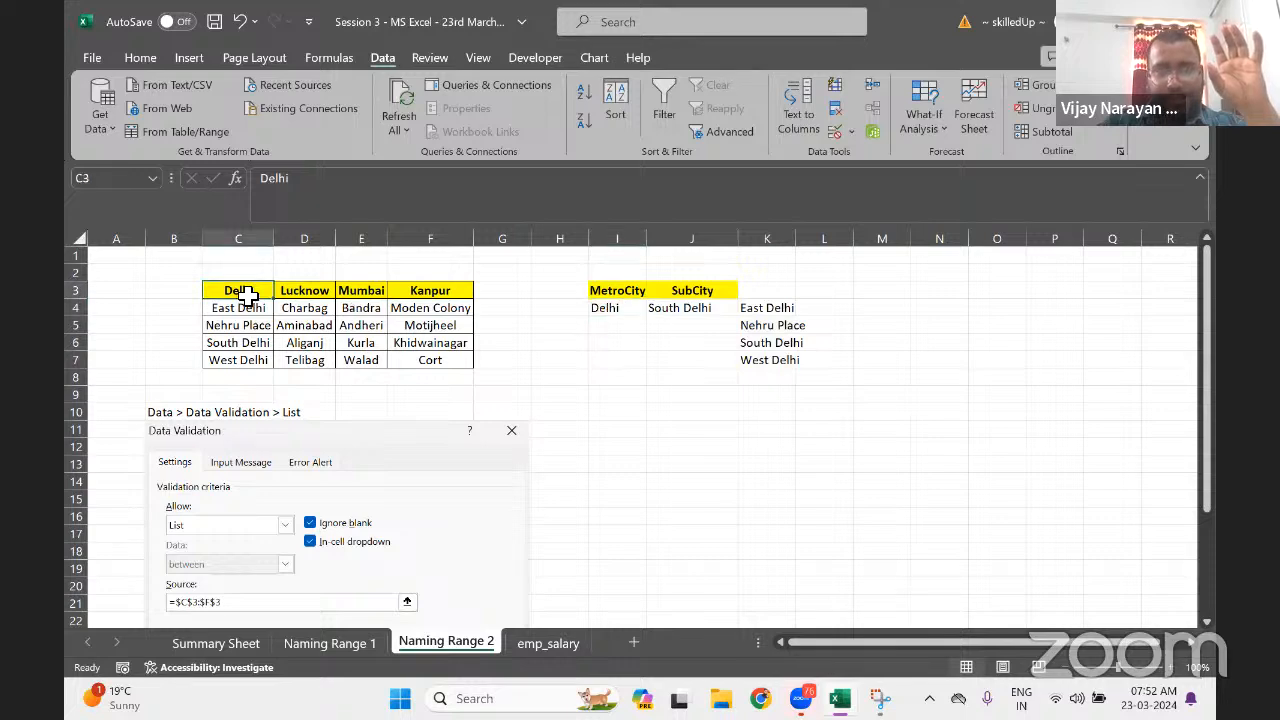
{"action": "left_click_drag", "start_coordinate": [248, 308], "coordinate": [249, 364]}
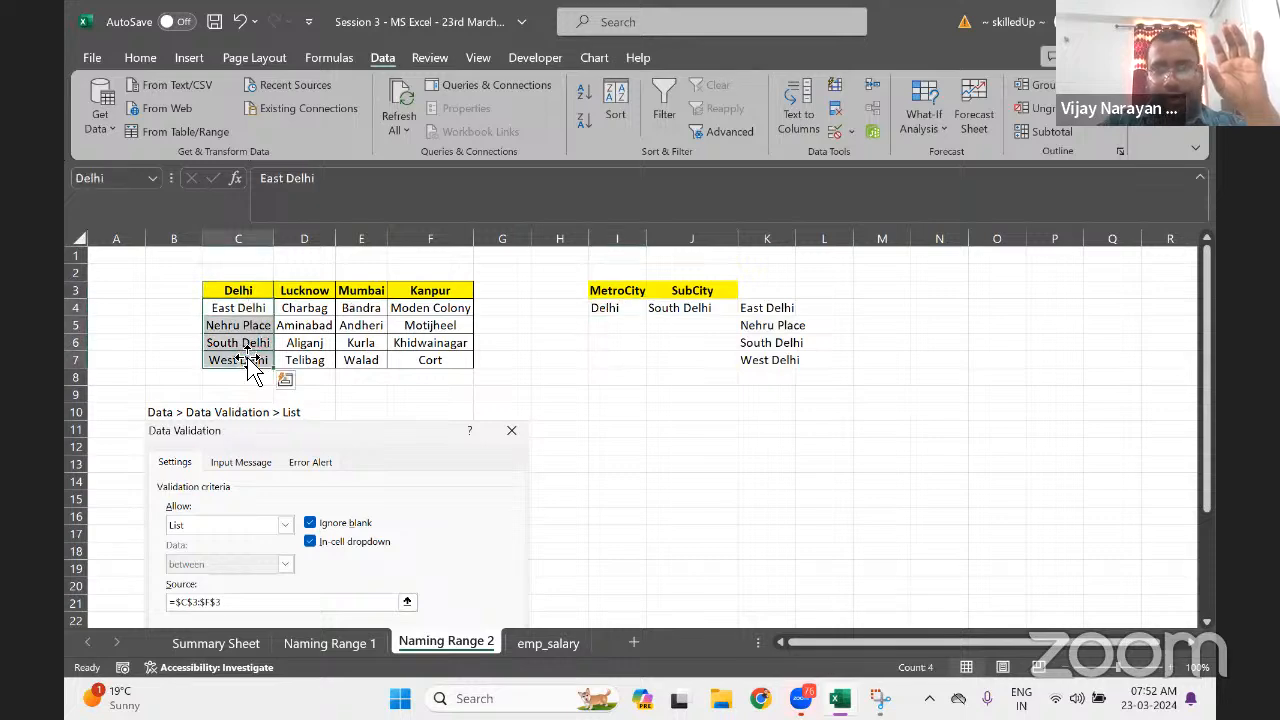
{"action": "left_click", "coordinate": [616, 311]}
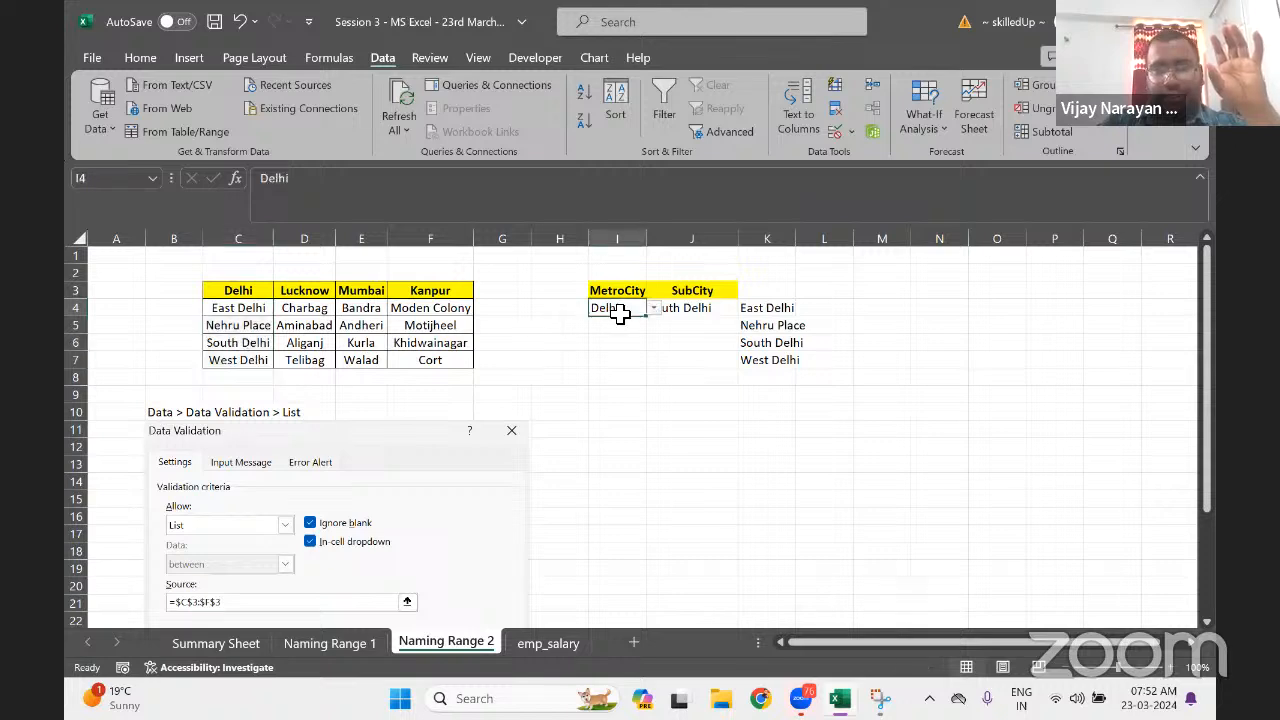
Switch MetroCity I4 to Lucknow, then Mumbai, checking the areas shown in K4:K7 each time
{"action": "left_click", "coordinate": [655, 309]}
{"action": "left_click", "coordinate": [638, 332]}
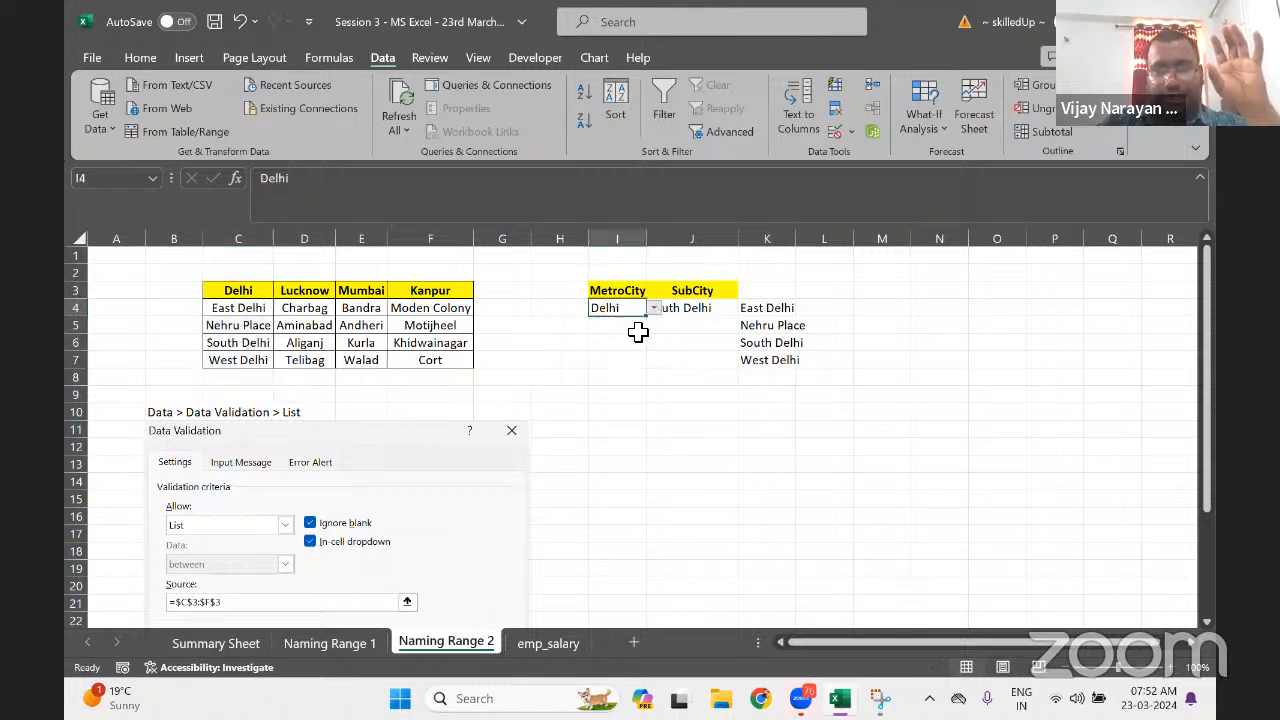
{"action": "left_click_drag", "start_coordinate": [767, 310], "coordinate": [767, 362]}
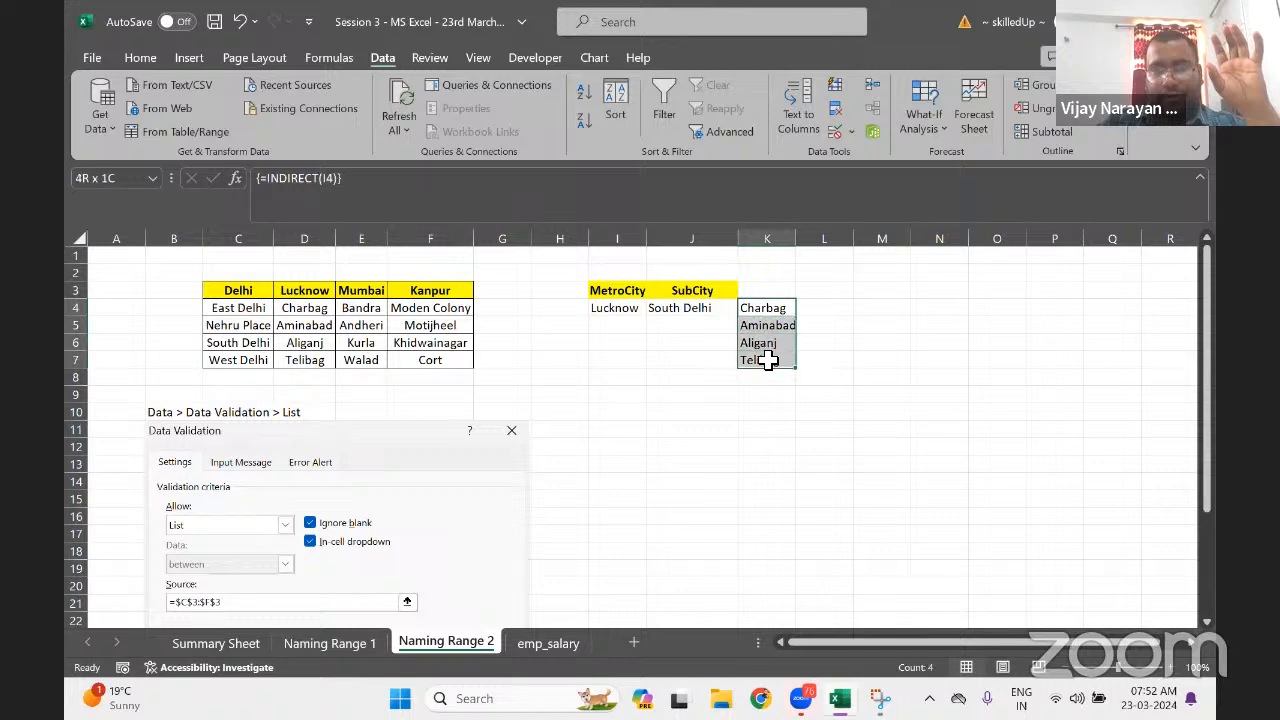
{"action": "left_click", "coordinate": [630, 311]}
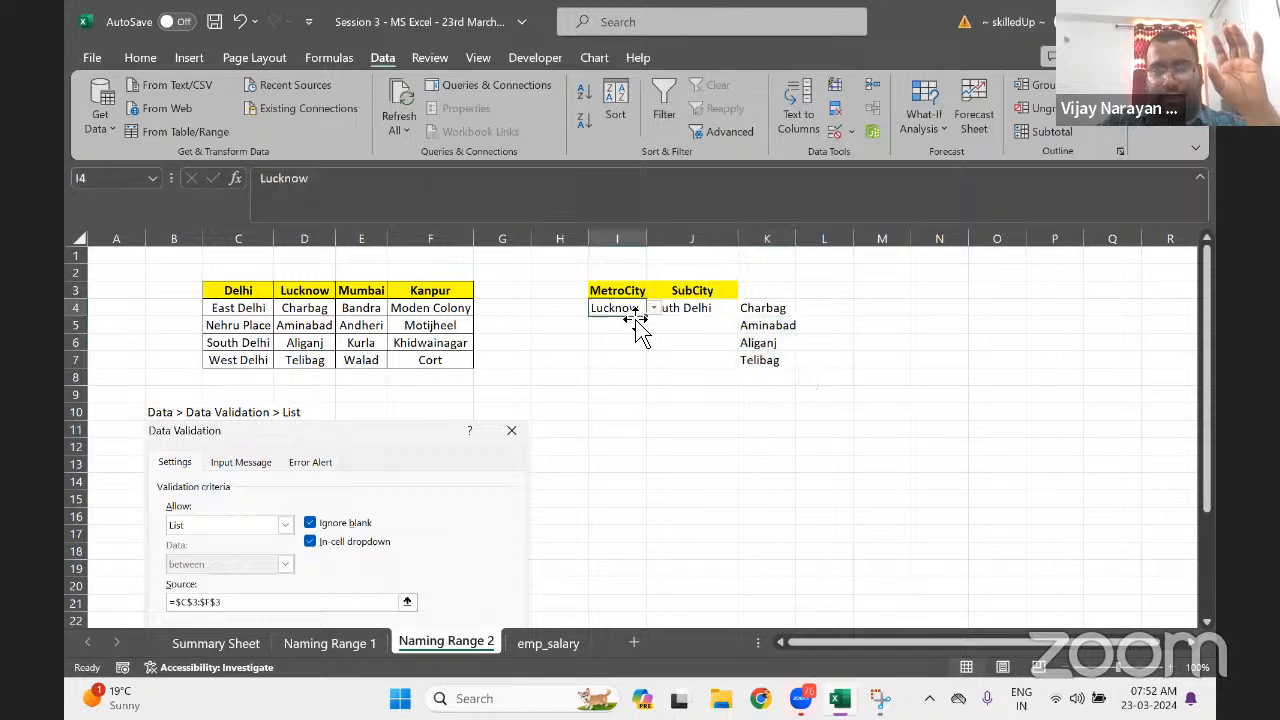
{"action": "left_click", "coordinate": [653, 309]}
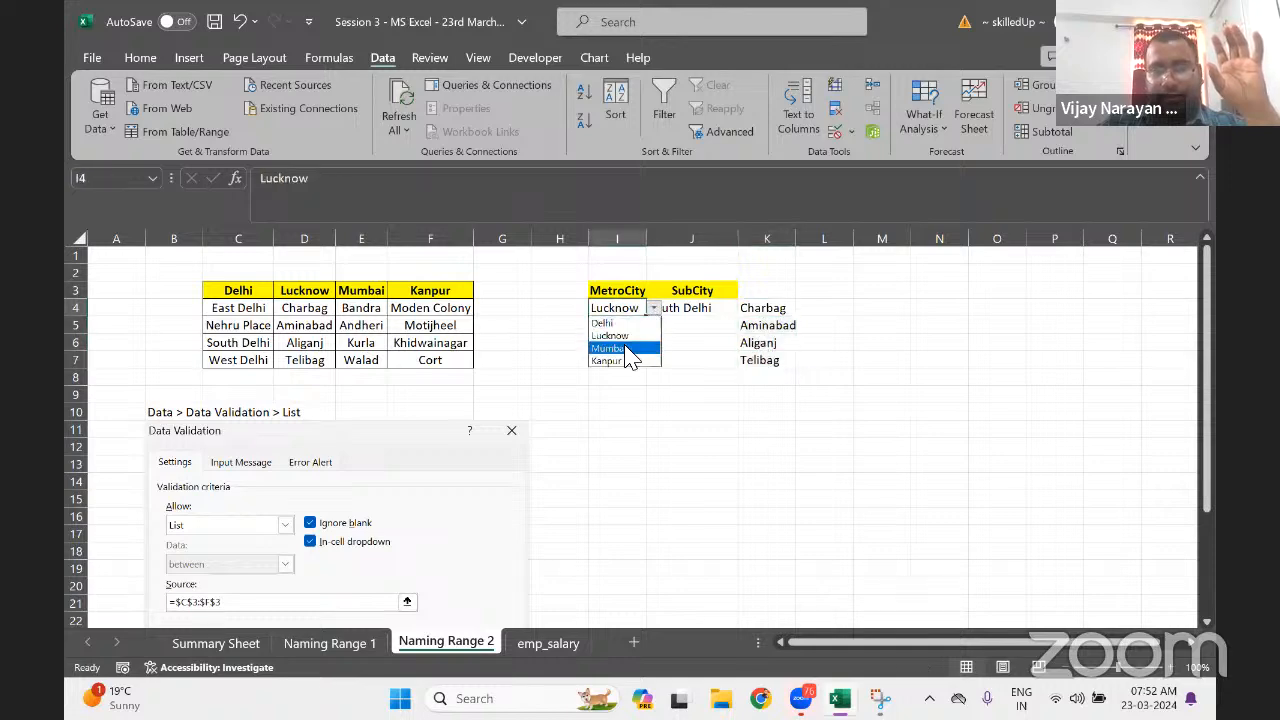
{"action": "left_click", "coordinate": [628, 349]}
{"action": "left_click_drag", "start_coordinate": [766, 314], "coordinate": [766, 364]}
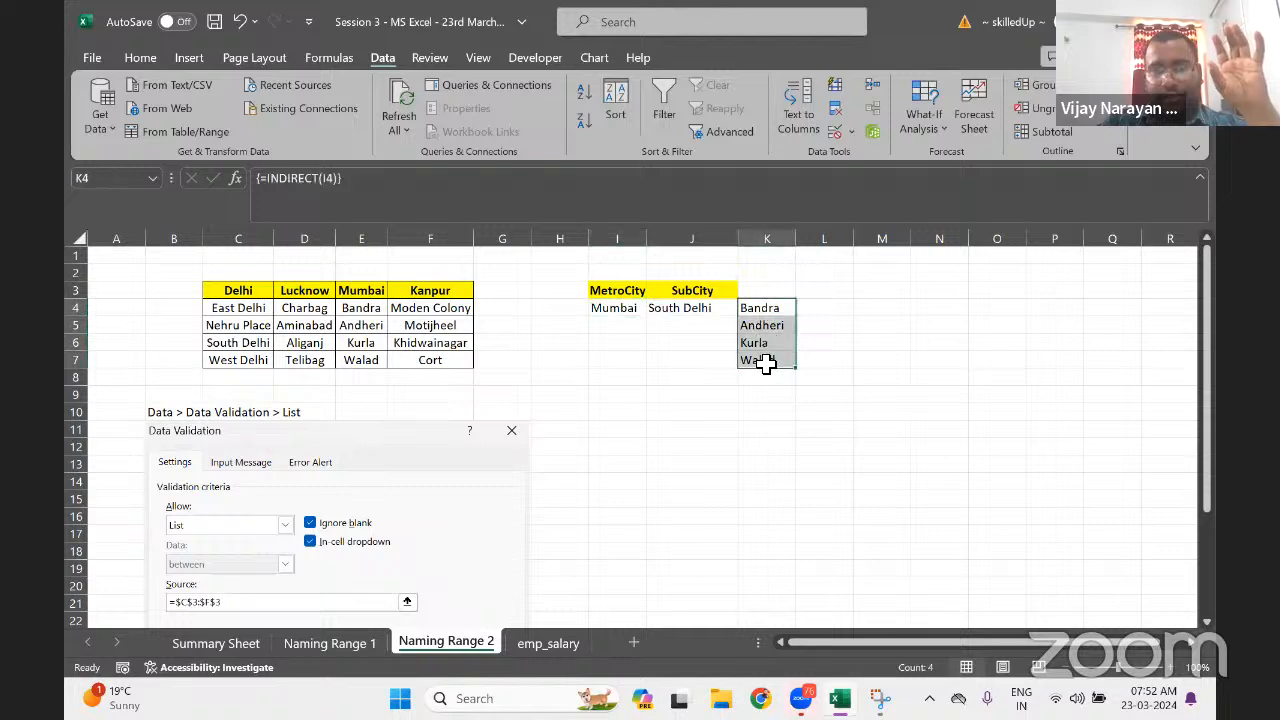
Choose Kanpur as the MetroCity in I4
{"action": "left_click", "coordinate": [634, 312]}
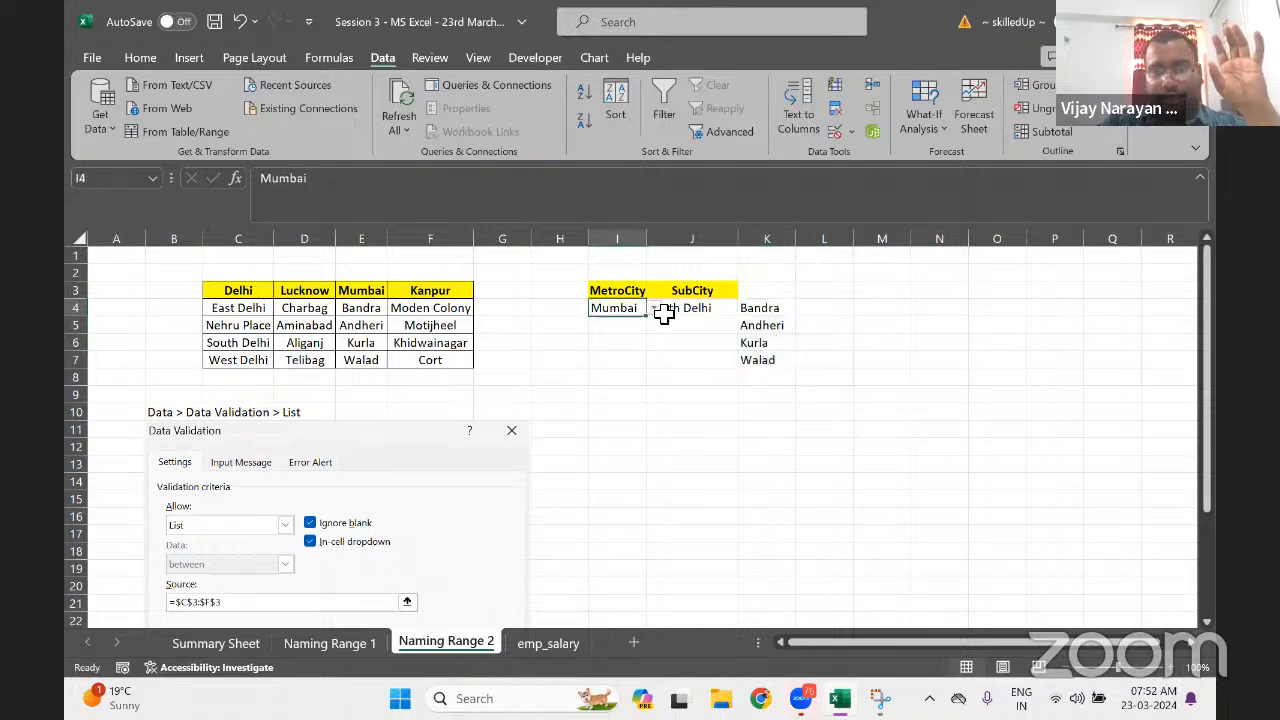
{"action": "left_click", "coordinate": [655, 310]}
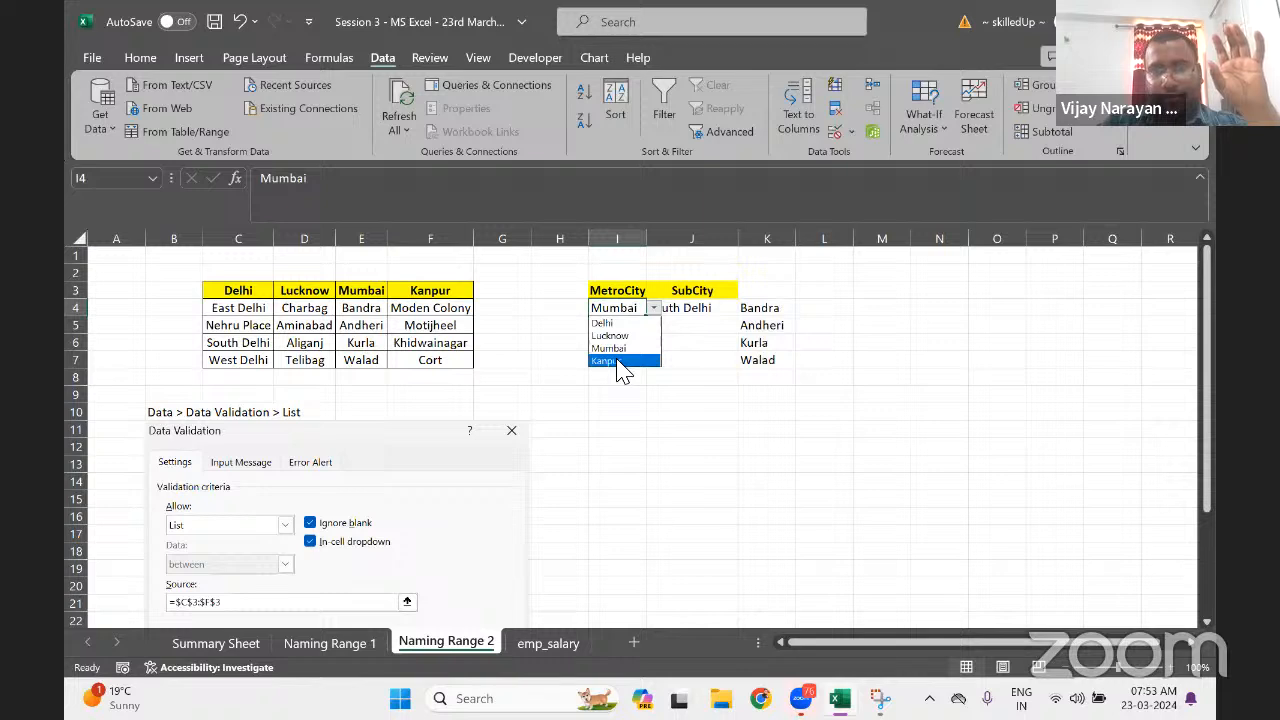
{"action": "left_click", "coordinate": [620, 361]}
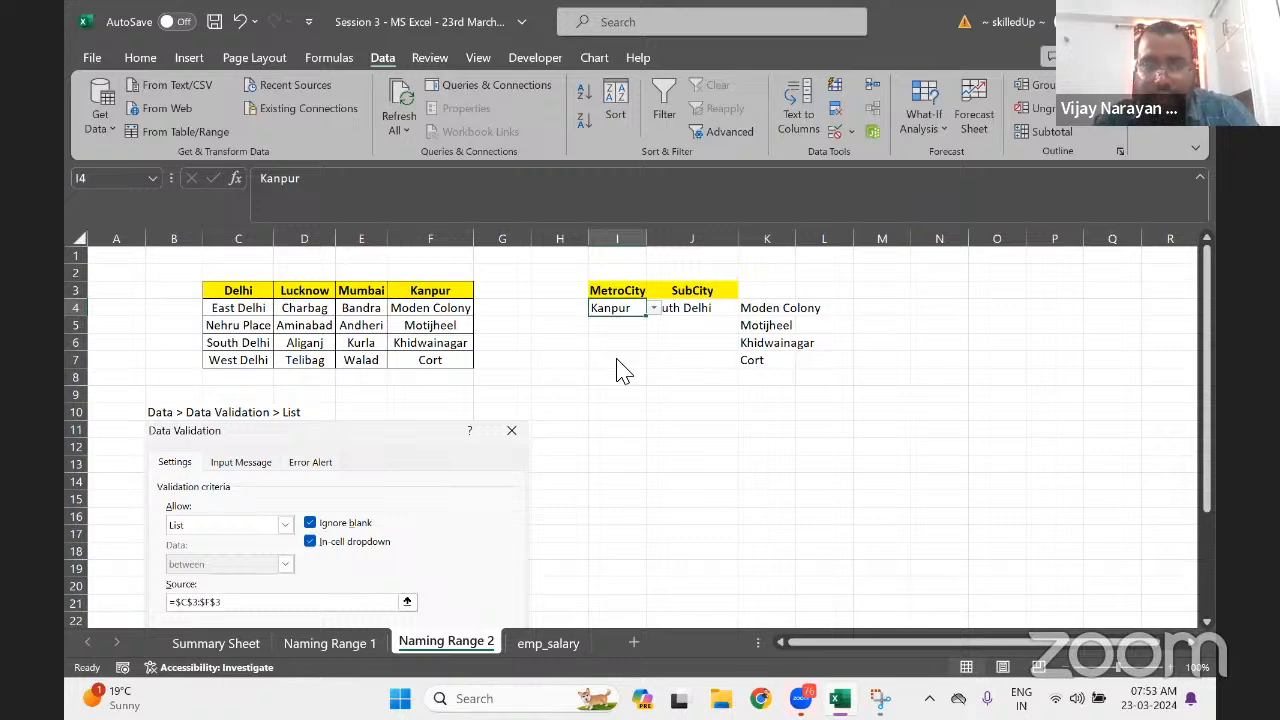
Save the workbook with Ctrl+S
{"action": "key", "text": "ctrl+s"}
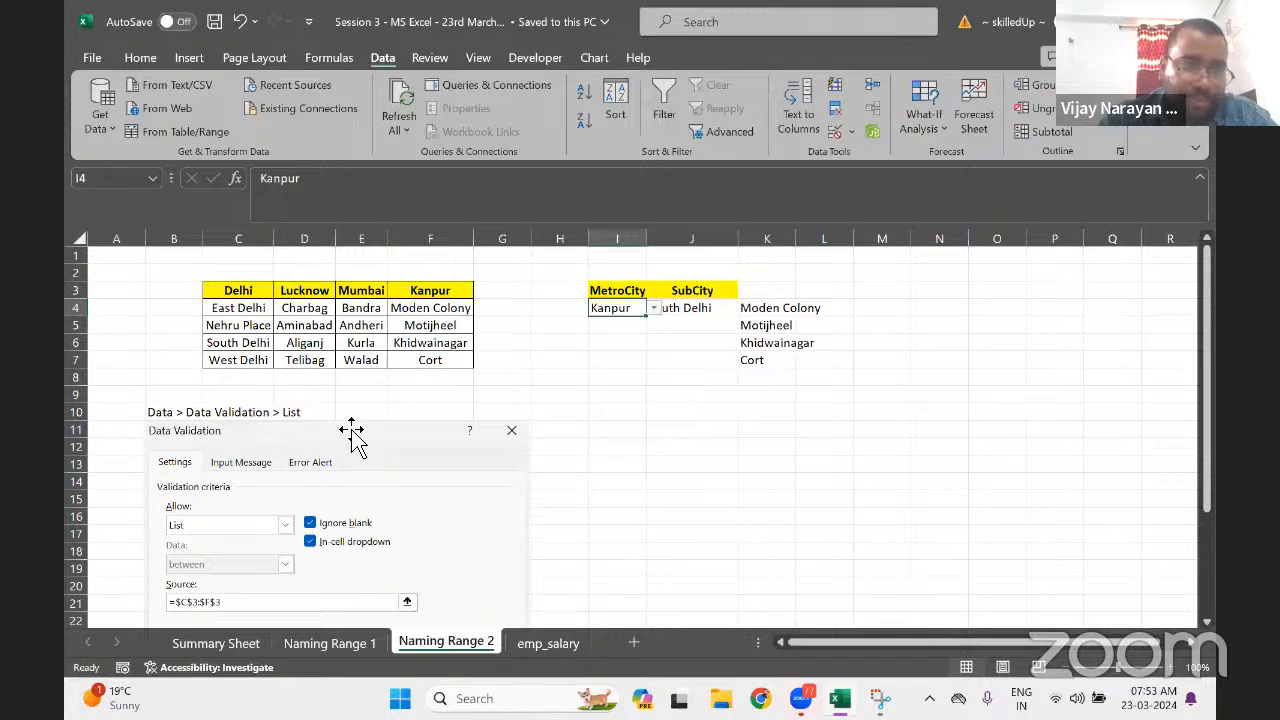
{"action": "left_click", "coordinate": [269, 341]}
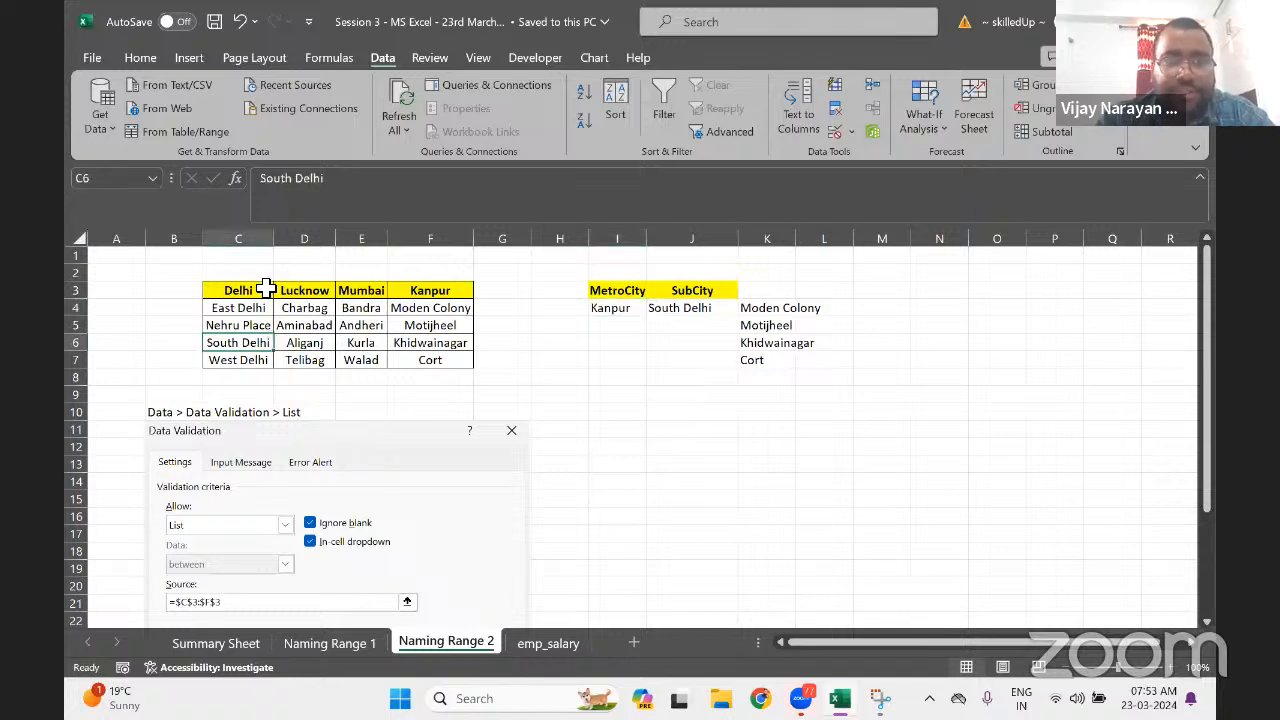
{"action": "left_click", "coordinate": [266, 289]}
{"action": "left_click_drag", "start_coordinate": [266, 289], "coordinate": [440, 360]}
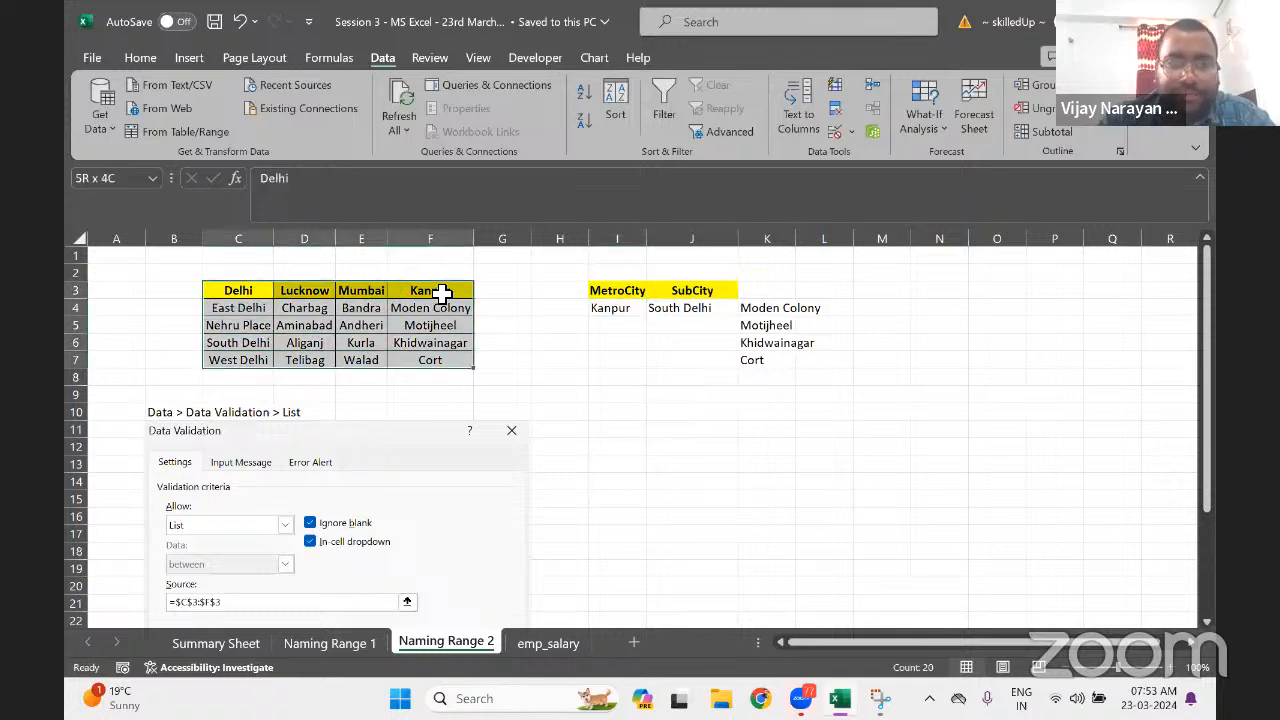
{"action": "left_click", "coordinate": [241, 290]}
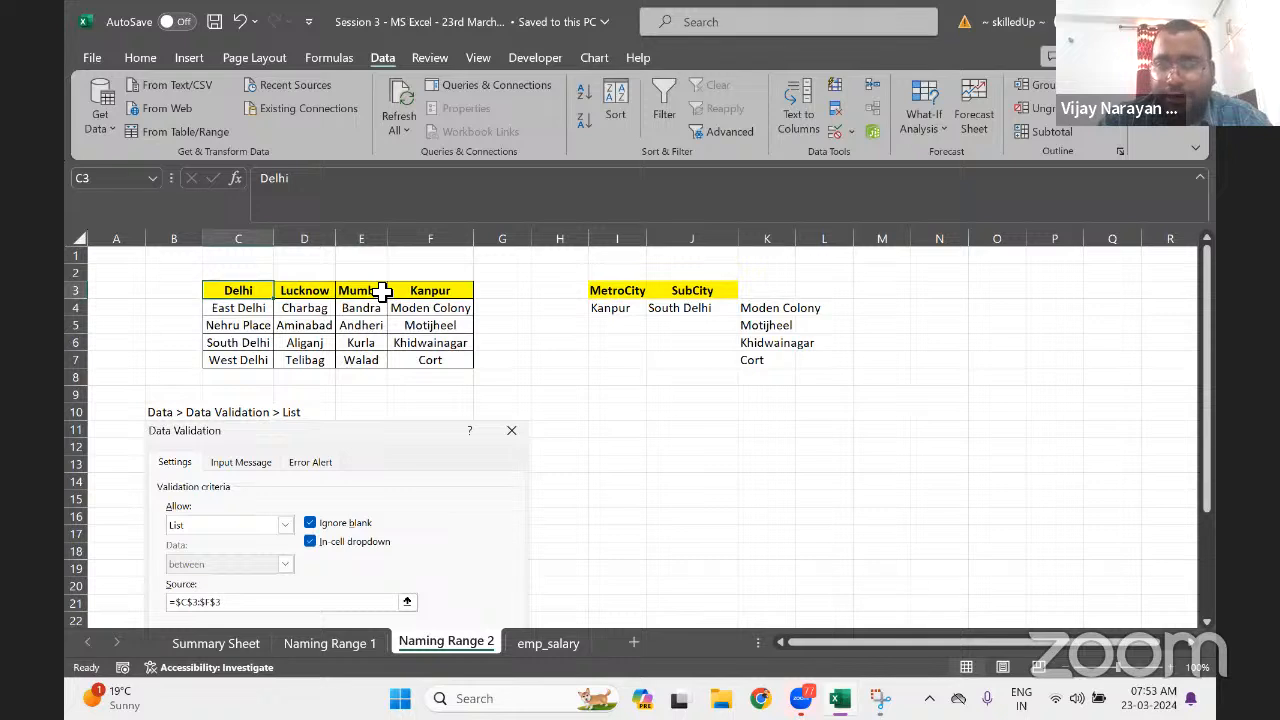
{"action": "left_click_drag", "start_coordinate": [240, 308], "coordinate": [245, 353]}
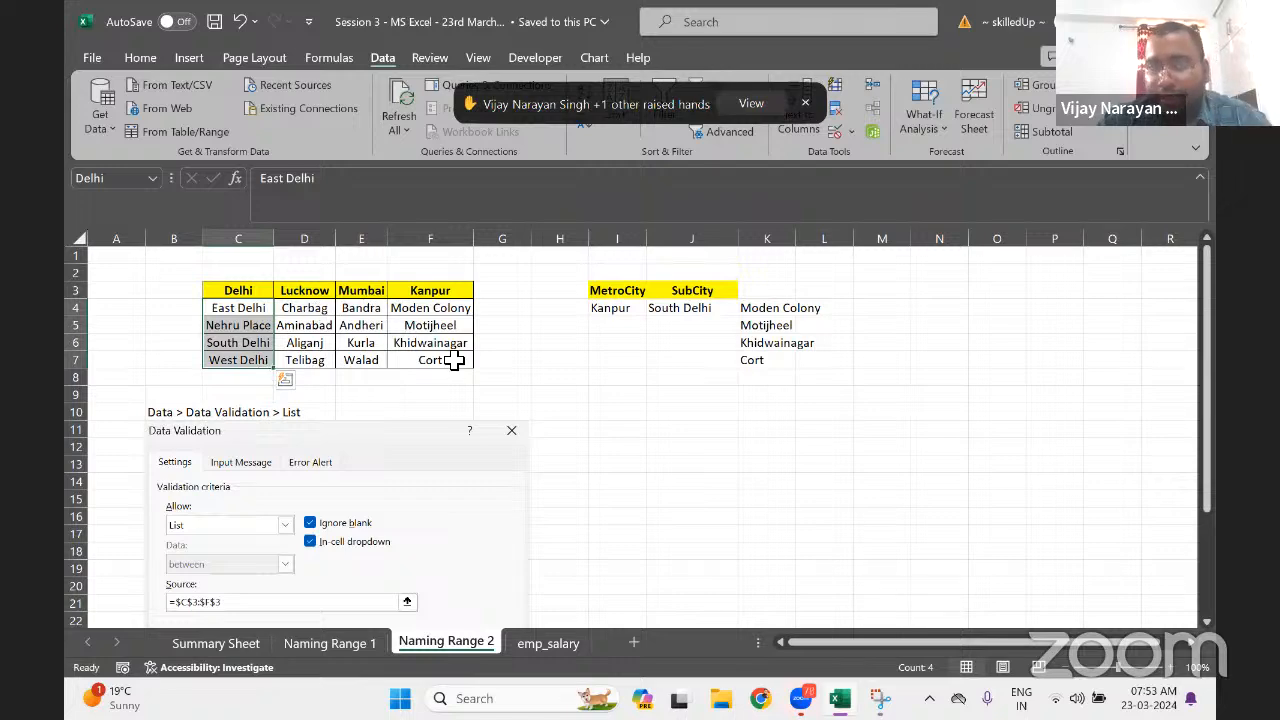
{"action": "left_click", "coordinate": [806, 104]}
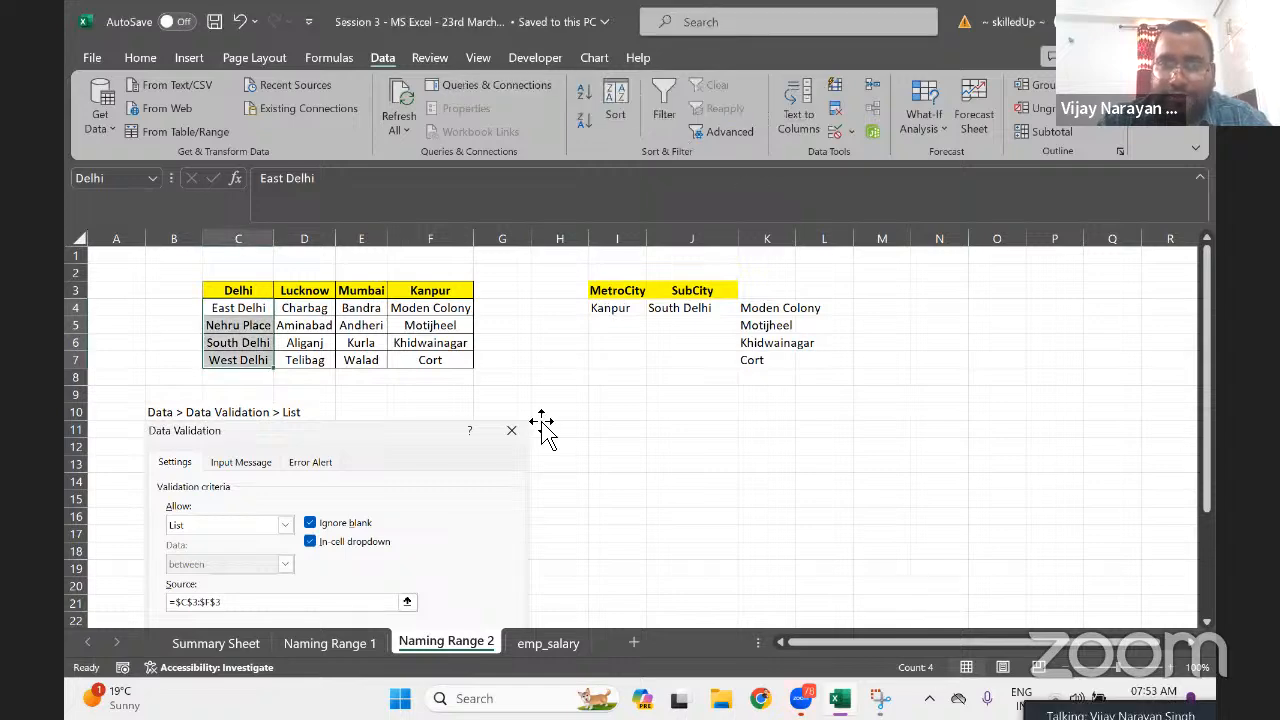
{"action": "left_click", "coordinate": [247, 311]}
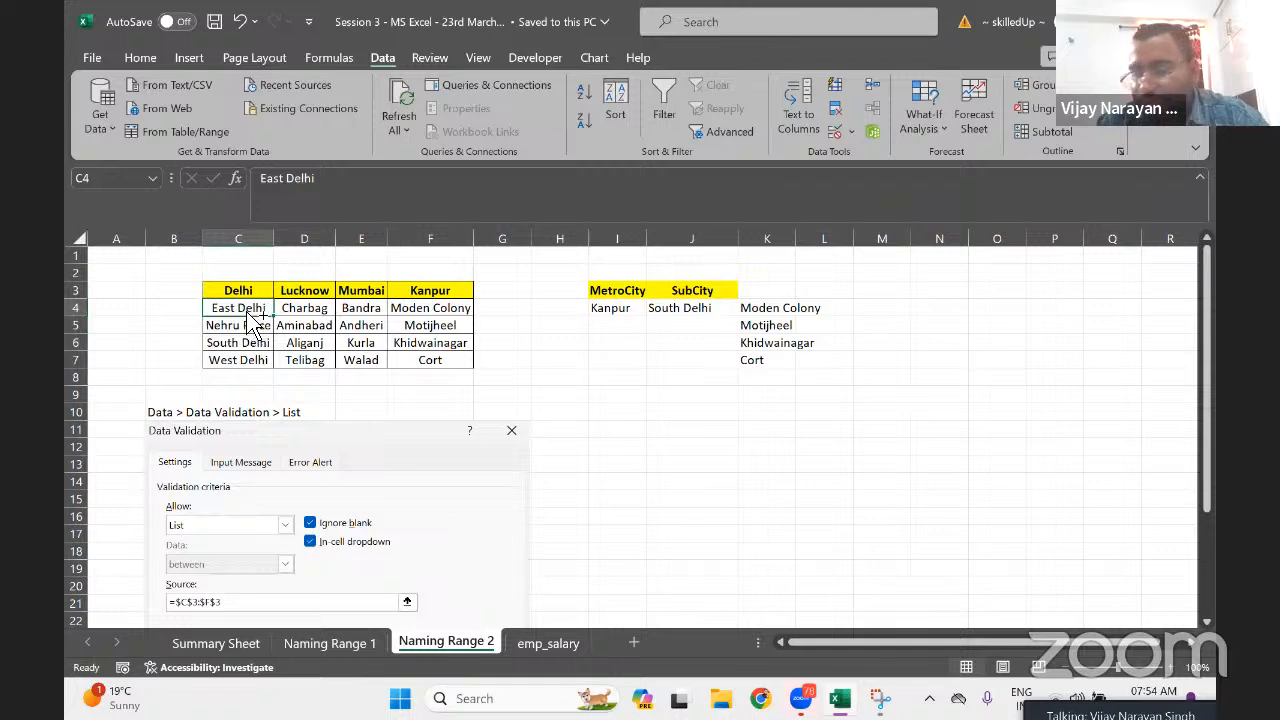
{"action": "key", "text": "ctrl+shift+Down"}
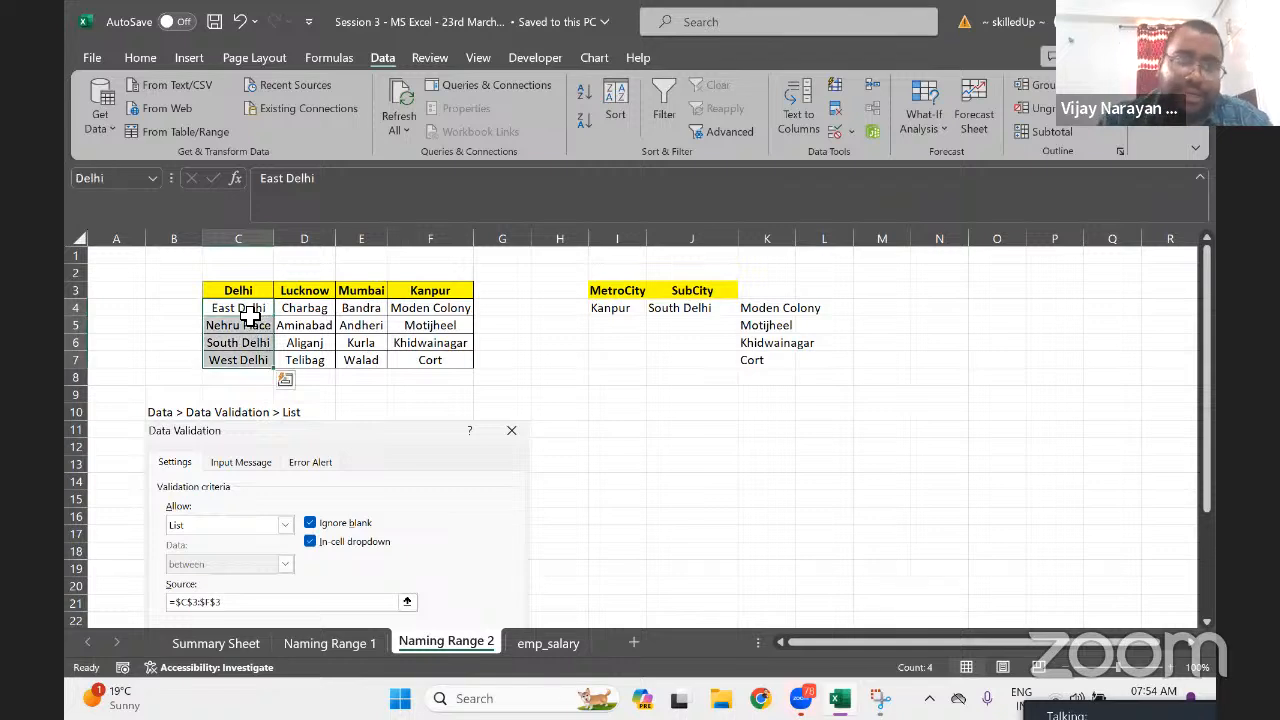
{"action": "left_click", "coordinate": [305, 312]}
{"action": "key", "text": "ctrl+shift+Down"}
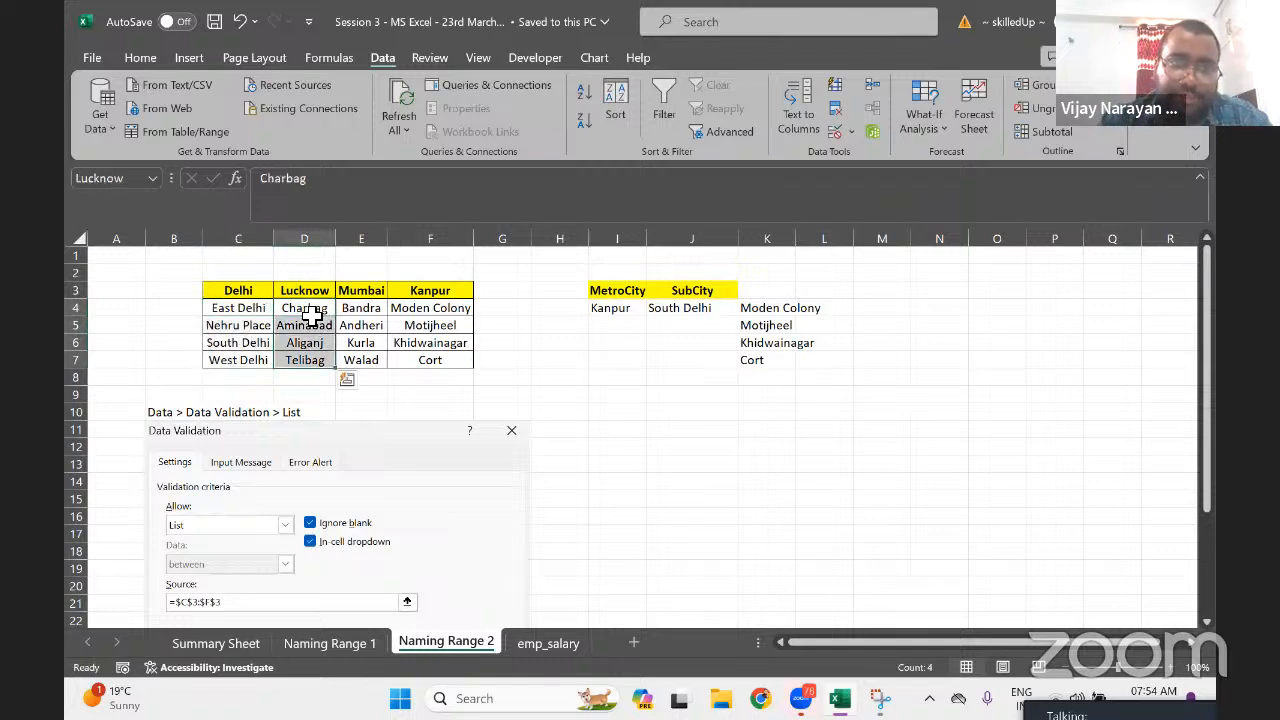
{"action": "key", "text": "Right"}
{"action": "key", "text": "ctrl+shift+Down"}
{"action": "key", "text": "Right"}
{"action": "key", "text": "ctrl+shift+Down"}
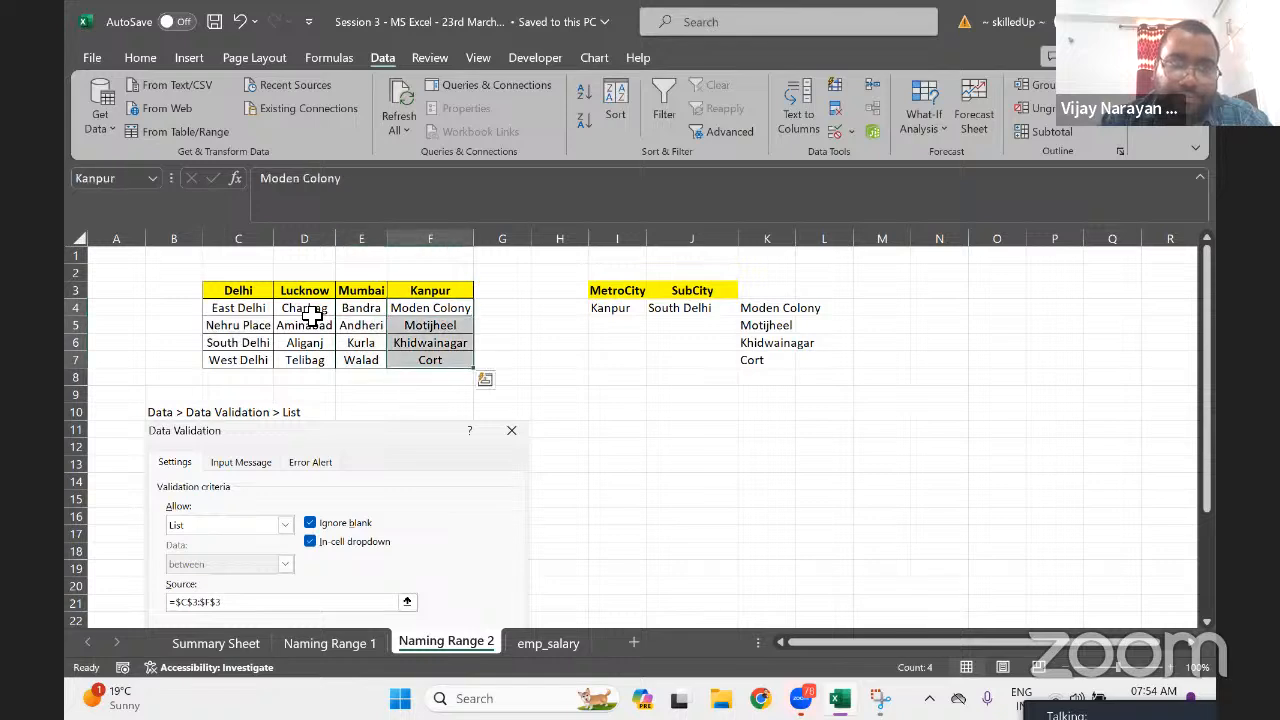
{"action": "key", "text": "Left"}
{"action": "key", "text": "ctrl+shift+Down"}
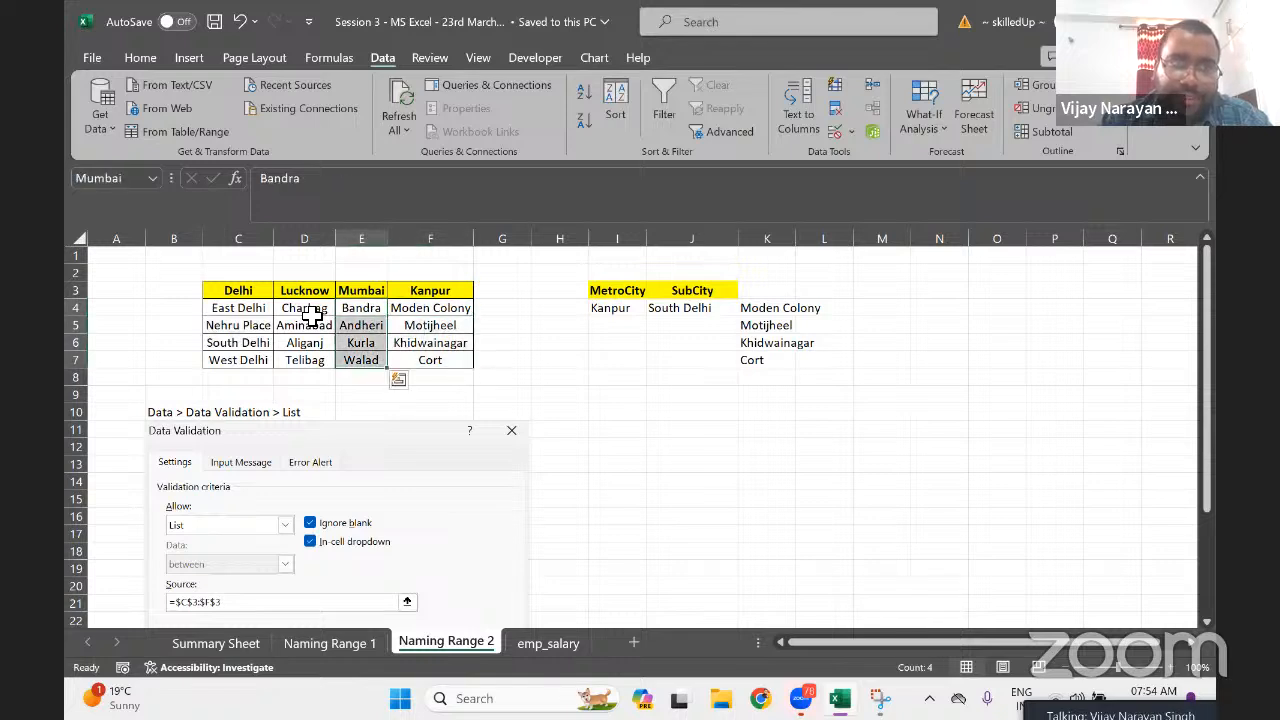
{"action": "key", "text": "ctrl+shift+Down"}
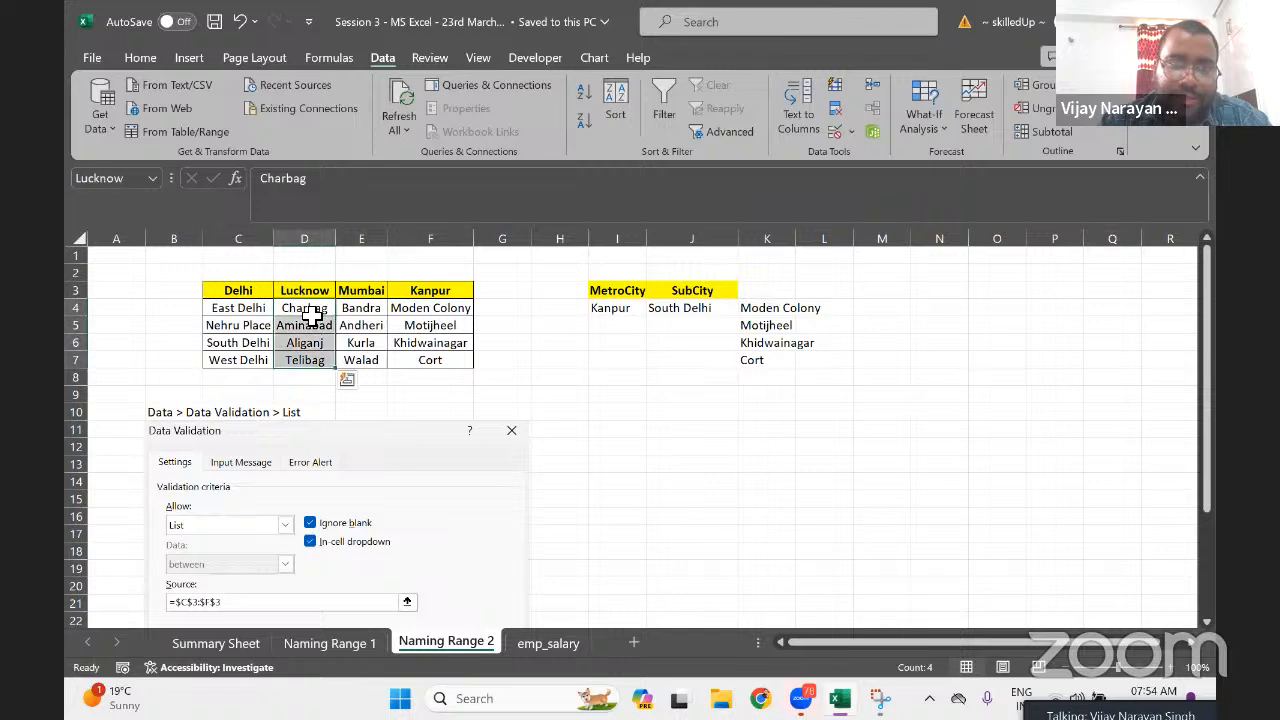
{"action": "key", "text": "Left"}
{"action": "key", "text": "ctrl+shift+Down"}
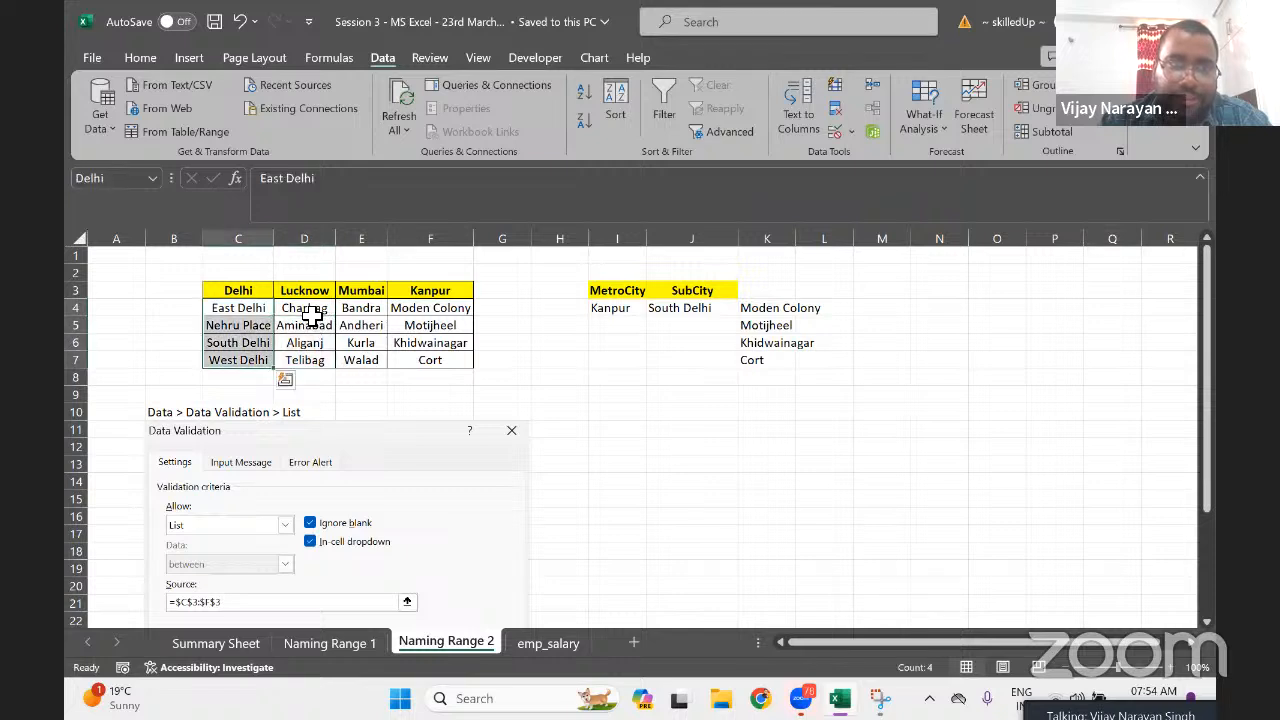
{"action": "key", "text": "Right"}
{"action": "key", "text": "Right"}
{"action": "key", "text": "Right"}
{"action": "key", "text": "ctrl+shift+Down"}
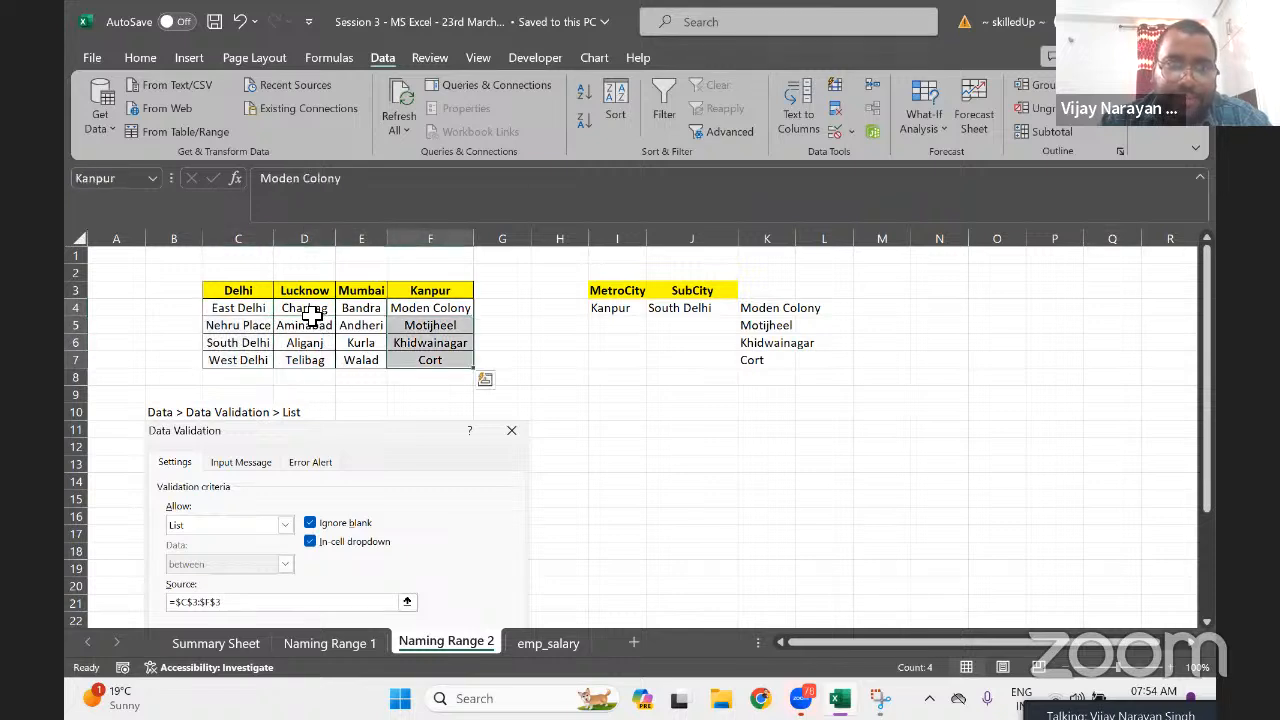
{"action": "key", "text": "Right"}
{"action": "key", "text": "Right"}
{"action": "key", "text": "Right"}
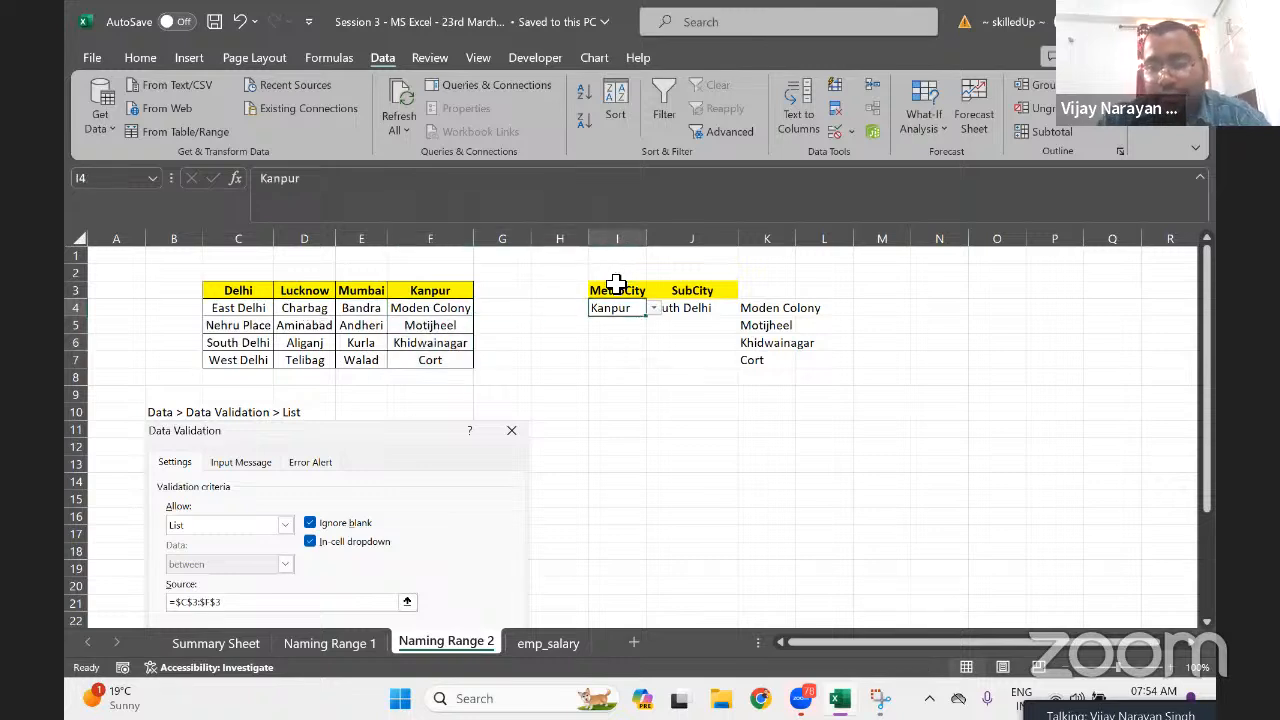
Inspect the MetroCity and SubCity cells and the INDIRECT formula in K4
{"action": "left_click", "coordinate": [624, 290]}
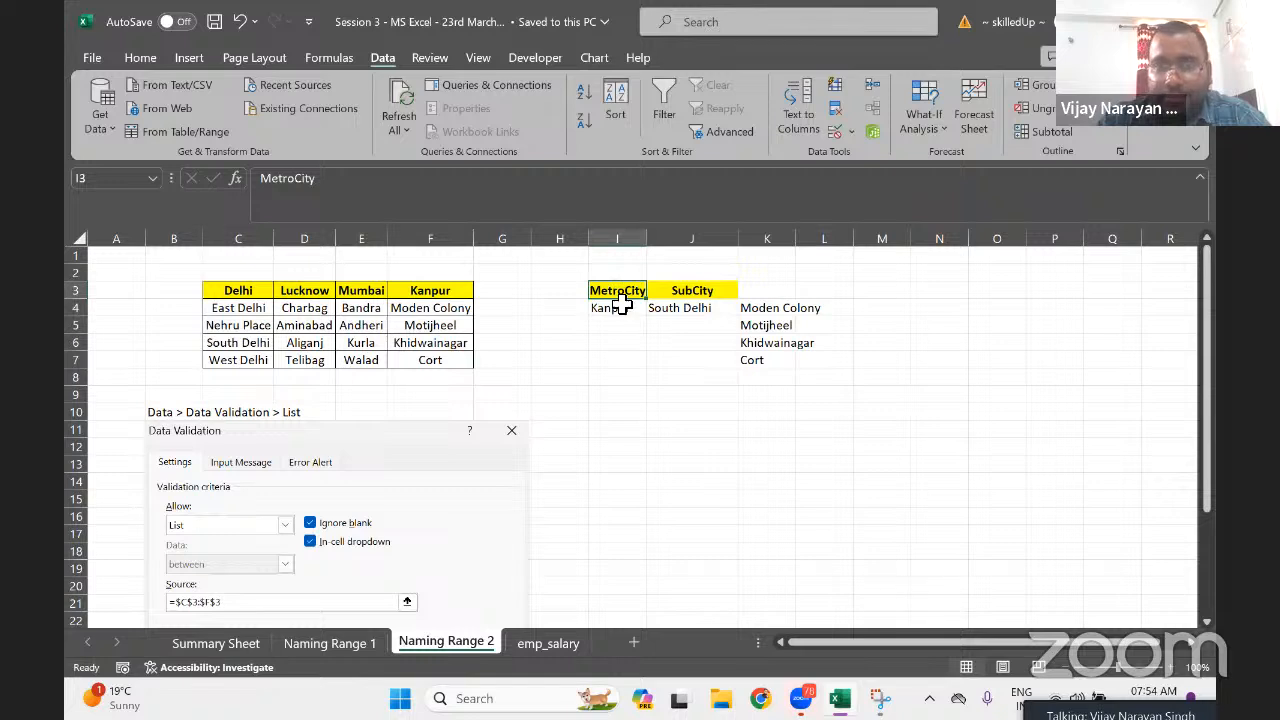
{"action": "left_click", "coordinate": [620, 310]}
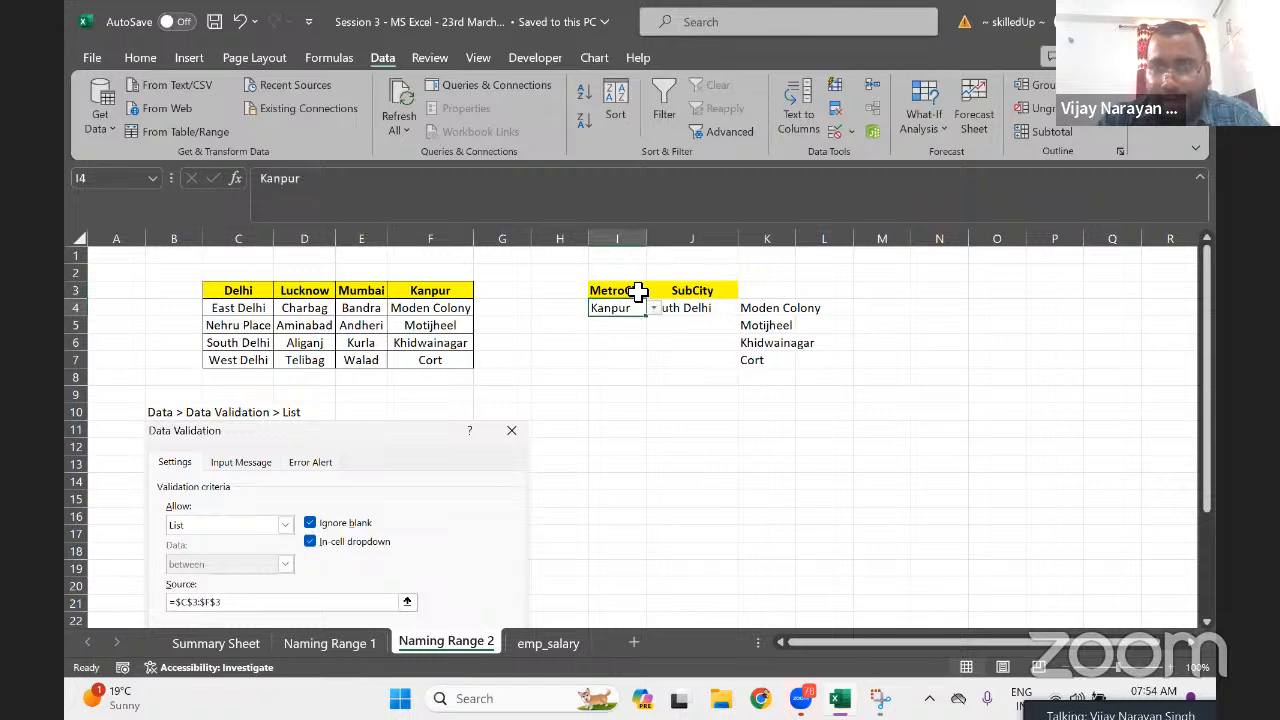
{"action": "left_click", "coordinate": [636, 290]}
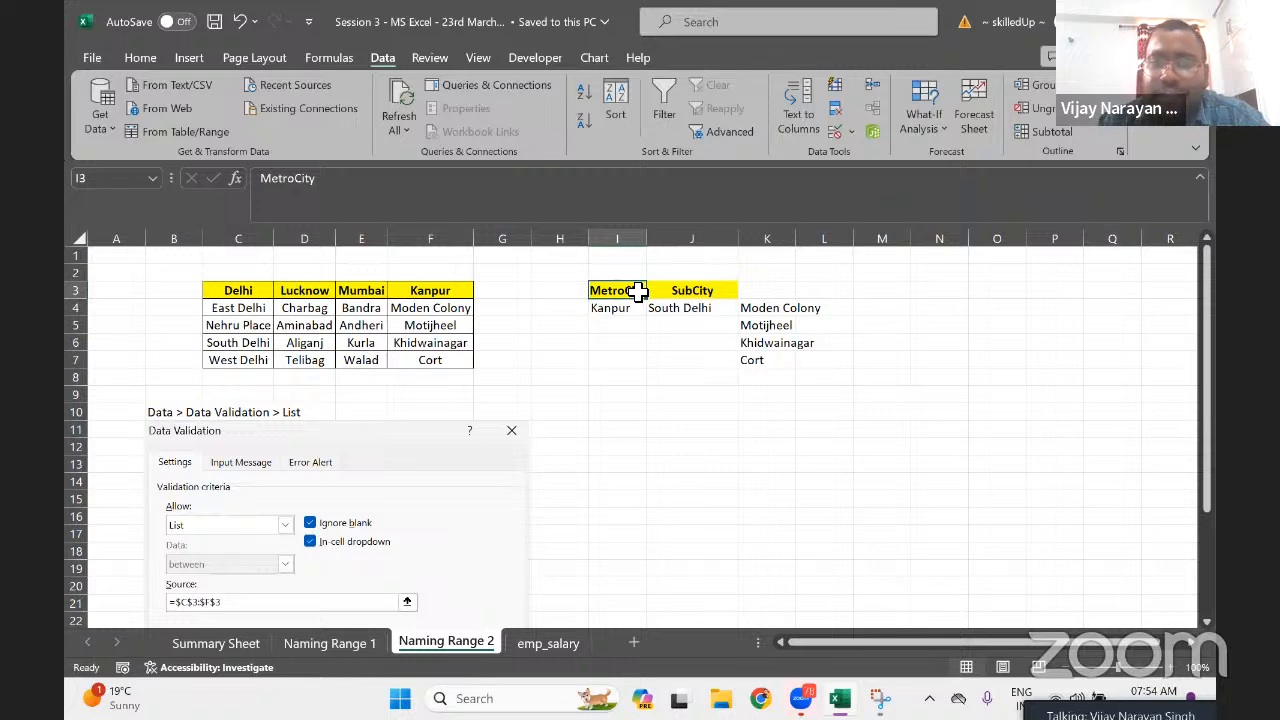
{"action": "key", "text": "Right"}
{"action": "key", "text": "Down"}
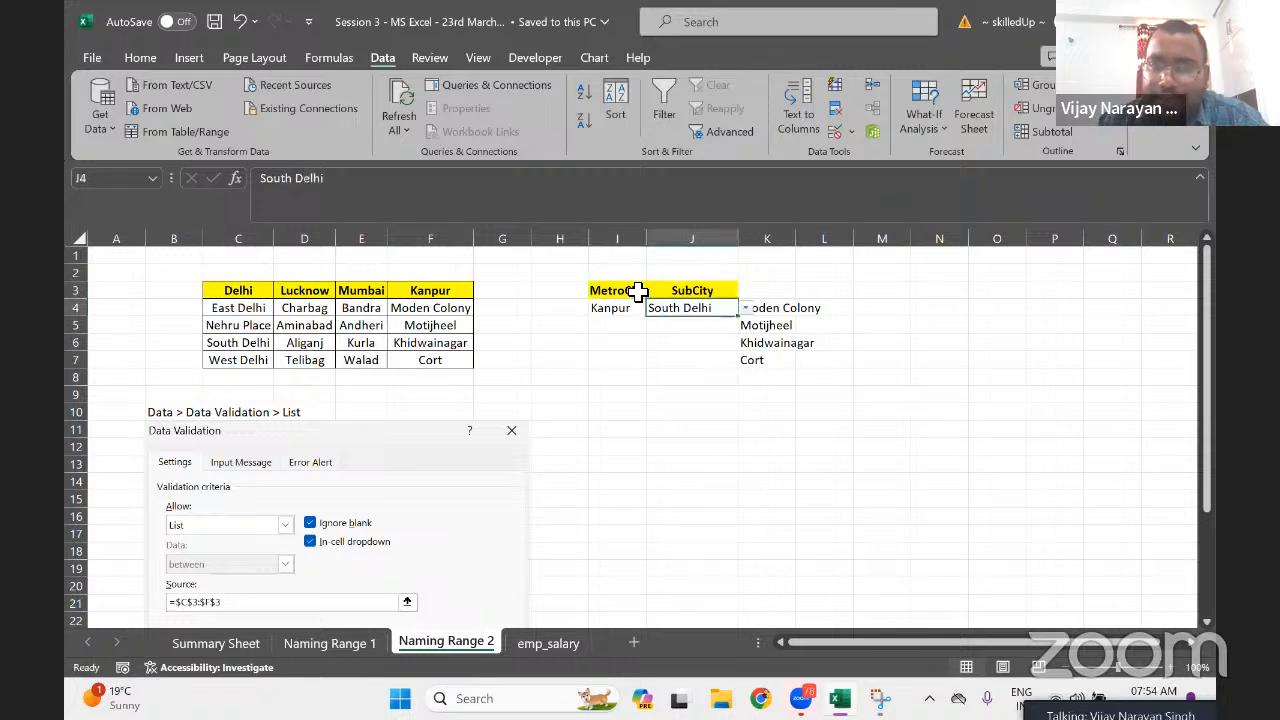
{"action": "left_click", "coordinate": [782, 314]}
{"action": "left_click", "coordinate": [704, 311]}
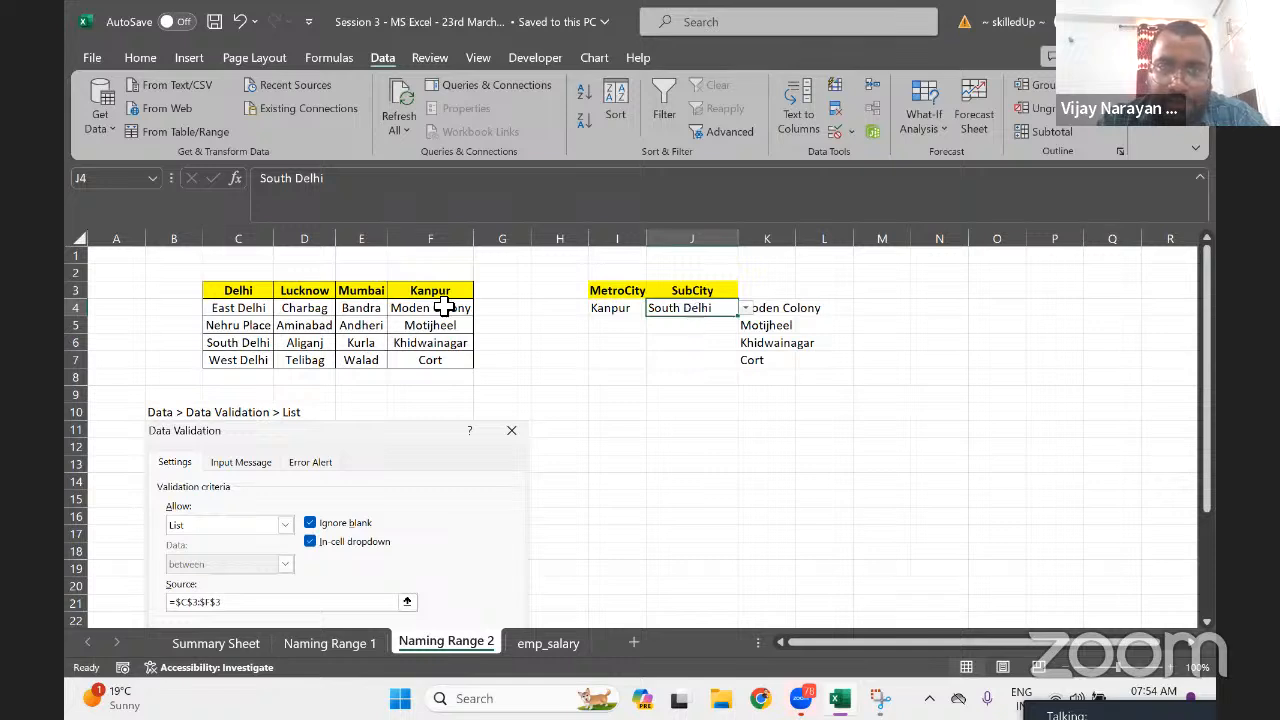
{"action": "left_click", "coordinate": [606, 309]}
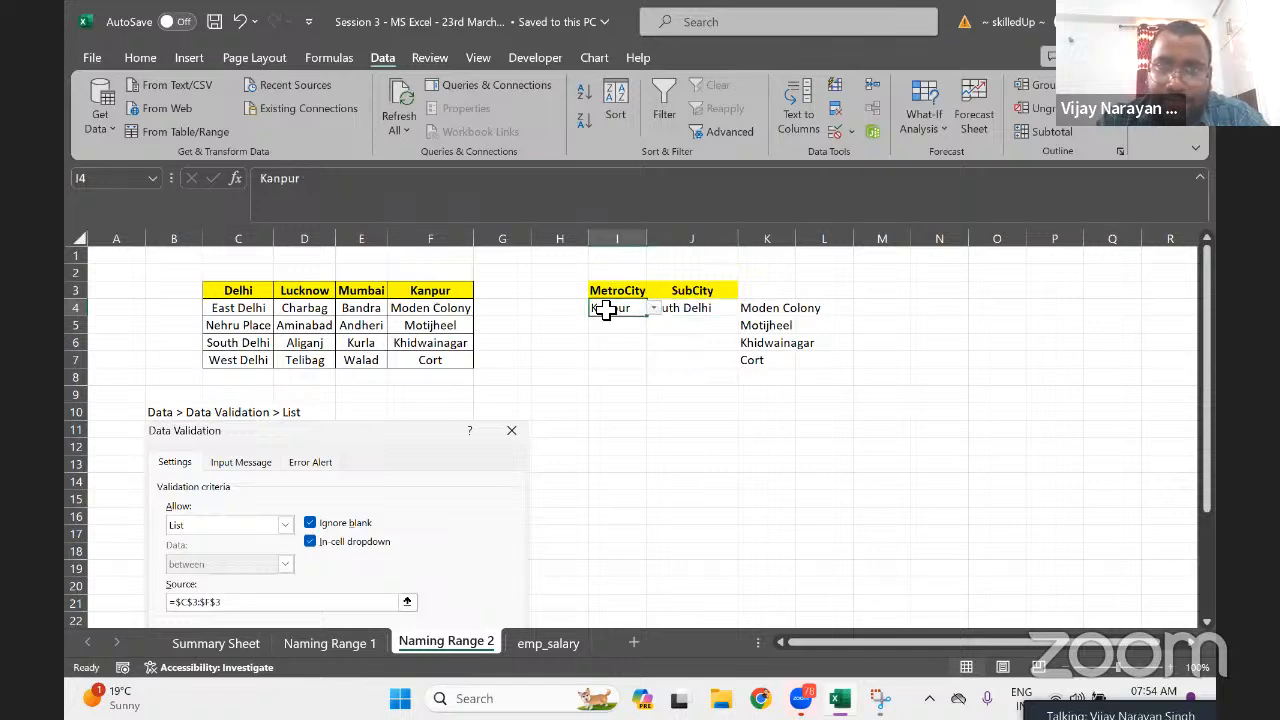
Set MetroCity to Lucknow, highlight the Delhi localities, and pick East Delhi as the SubCity
{"action": "left_click", "coordinate": [654, 310]}
{"action": "left_click", "coordinate": [622, 340]}
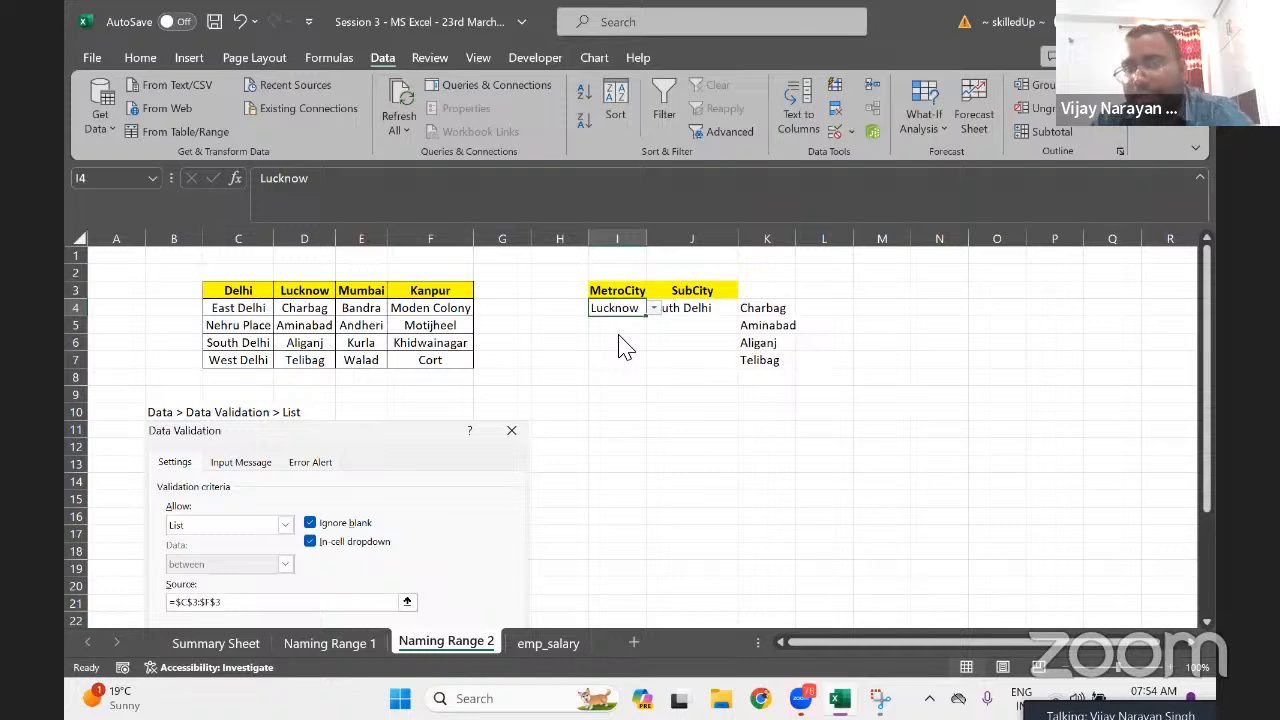
{"action": "left_click_drag", "start_coordinate": [244, 309], "coordinate": [245, 360]}
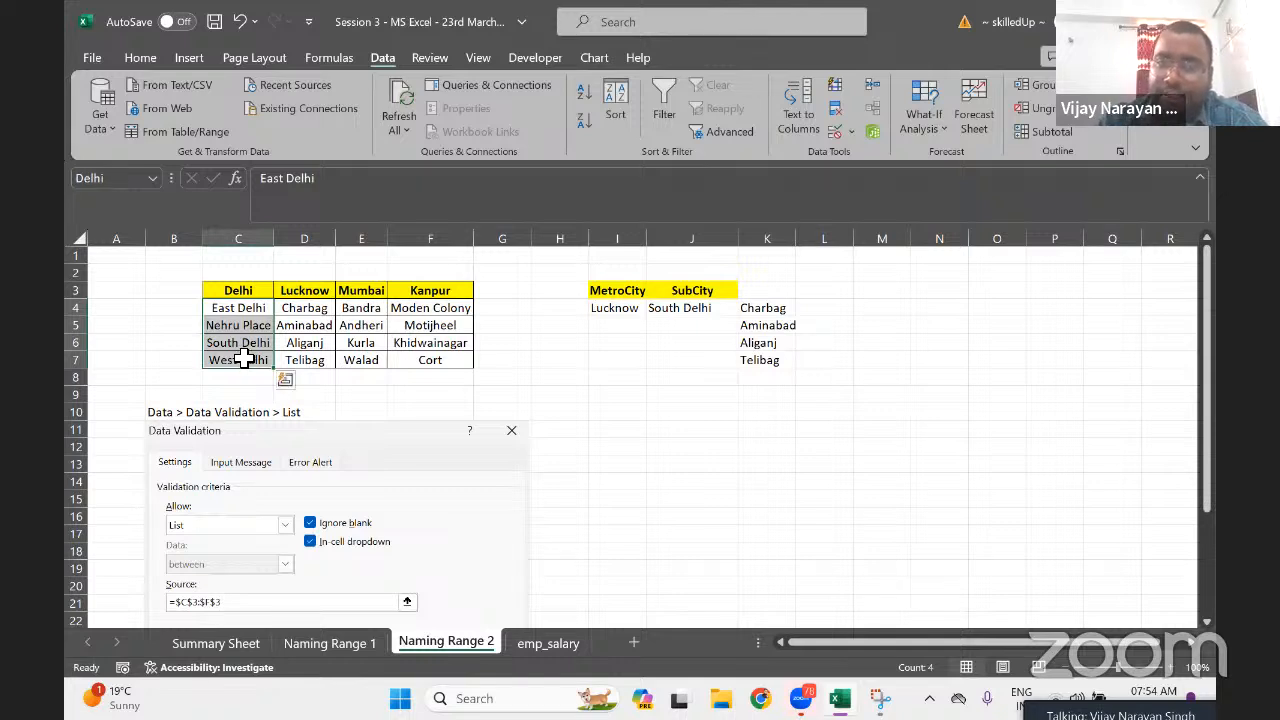
{"action": "left_click", "coordinate": [644, 308]}
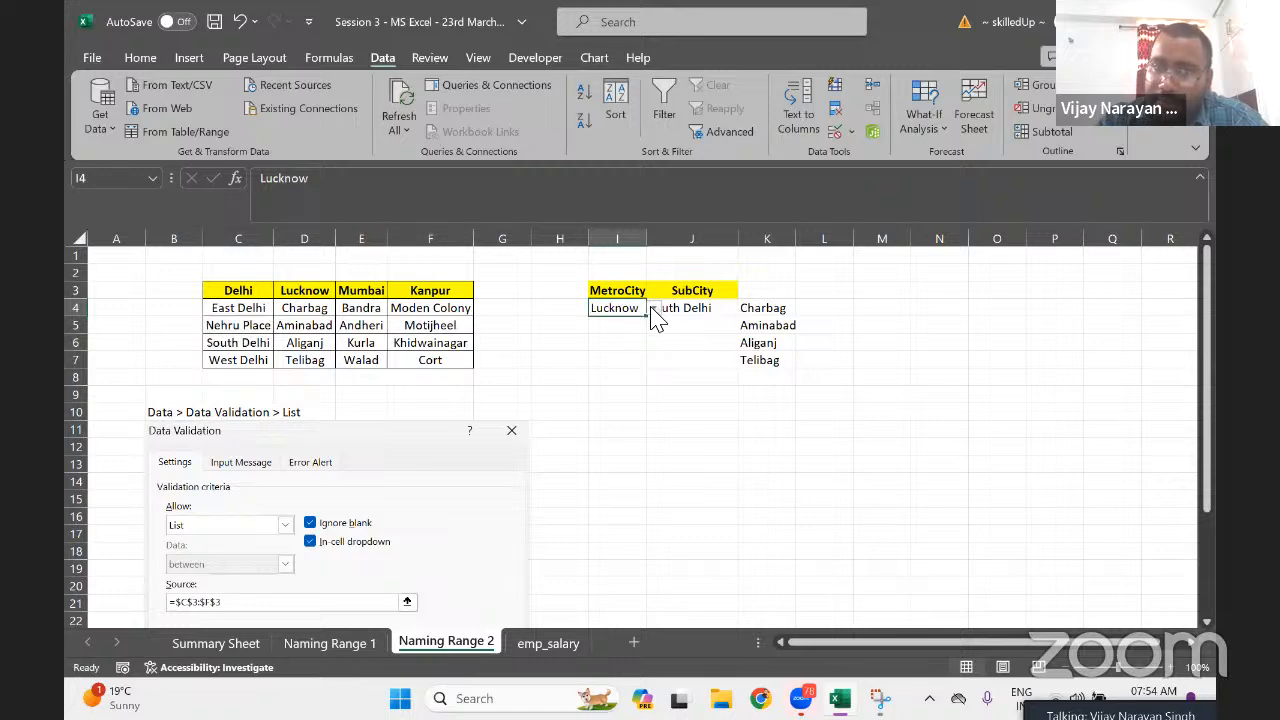
{"action": "left_click", "coordinate": [696, 310]}
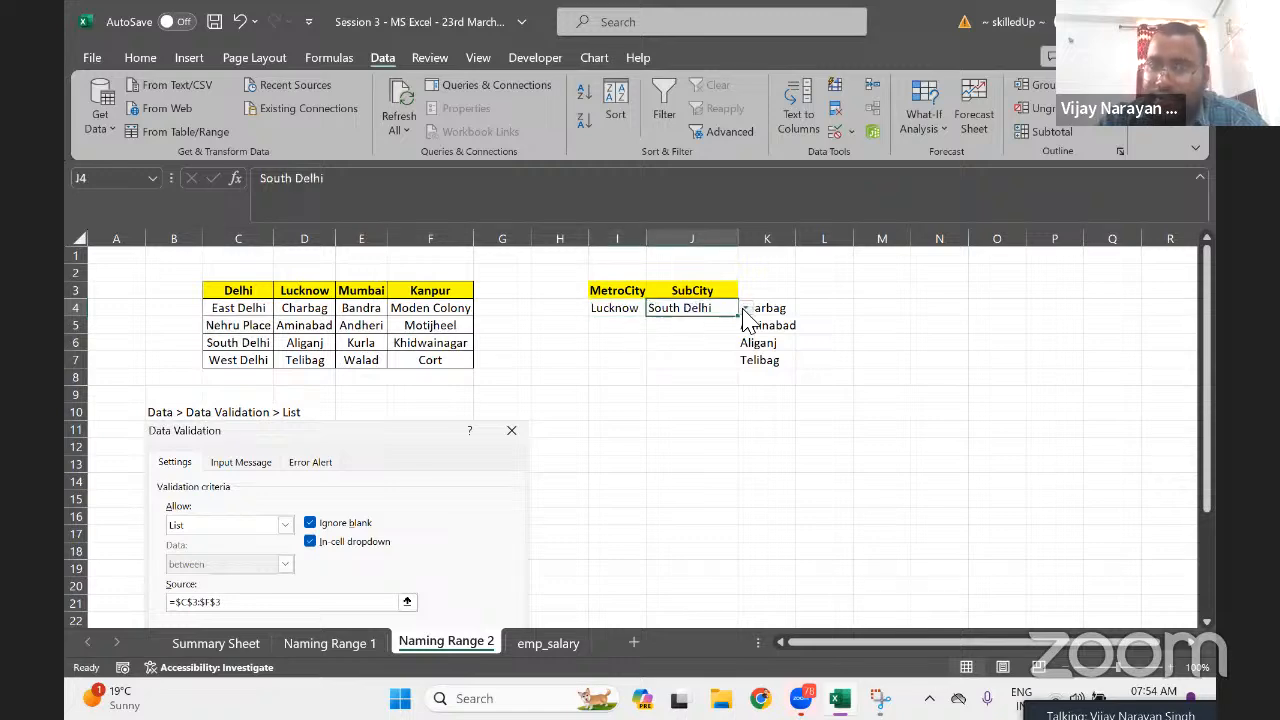
{"action": "left_click", "coordinate": [744, 309]}
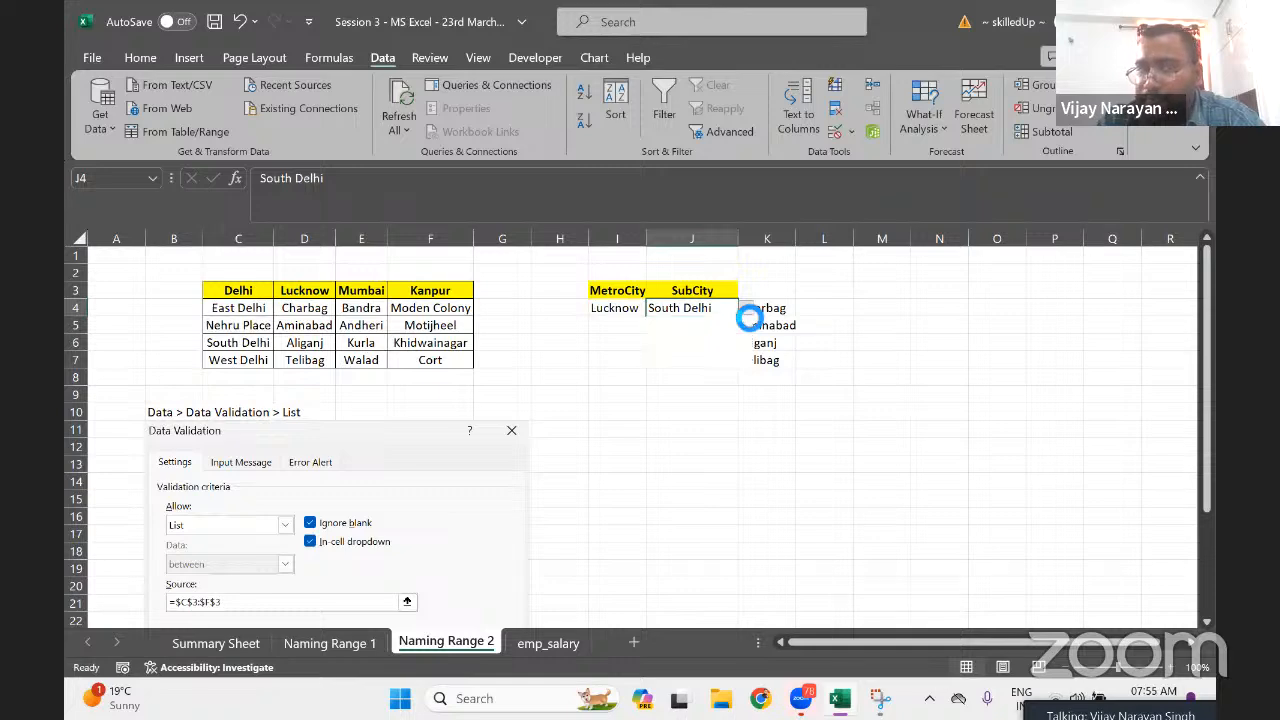
{"action": "left_click", "coordinate": [683, 324]}
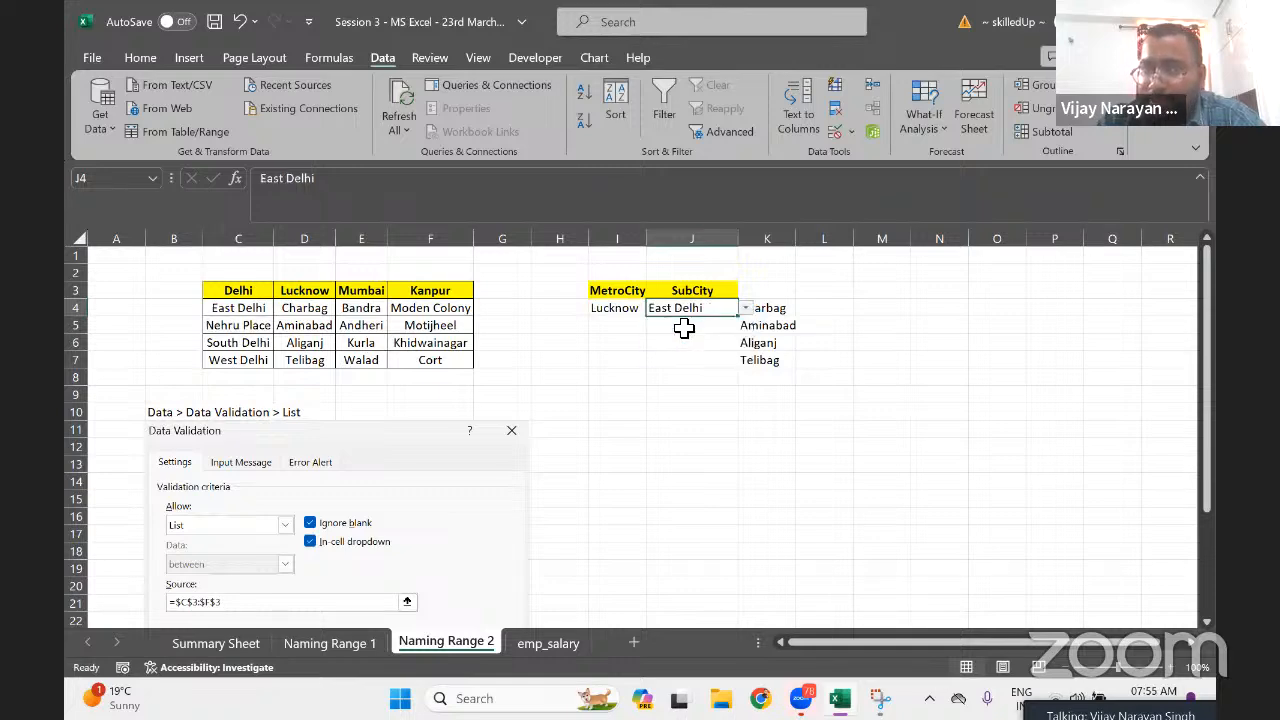
Choose Mumbai in I4 and select the four Mumbai sub-cities in K4:K7
{"action": "left_click", "coordinate": [634, 311]}
{"action": "left_click", "coordinate": [654, 309]}
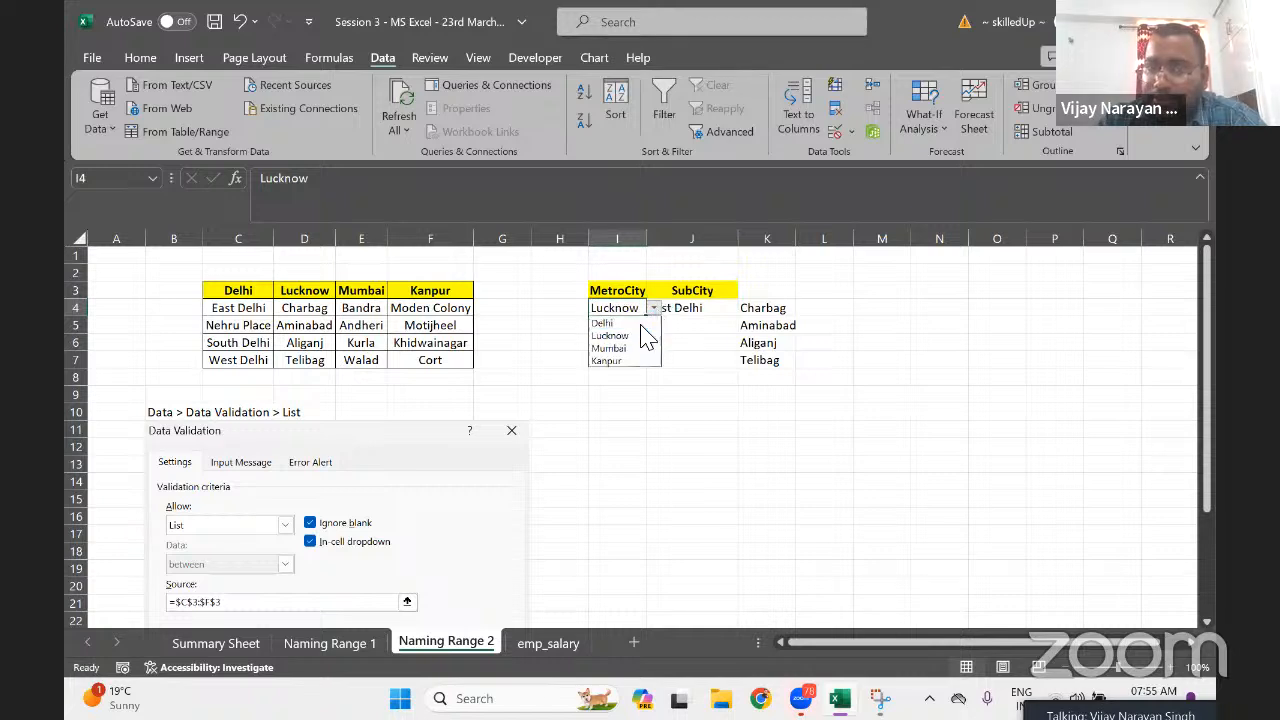
{"action": "left_click", "coordinate": [620, 350]}
{"action": "left_click", "coordinate": [800, 307]}
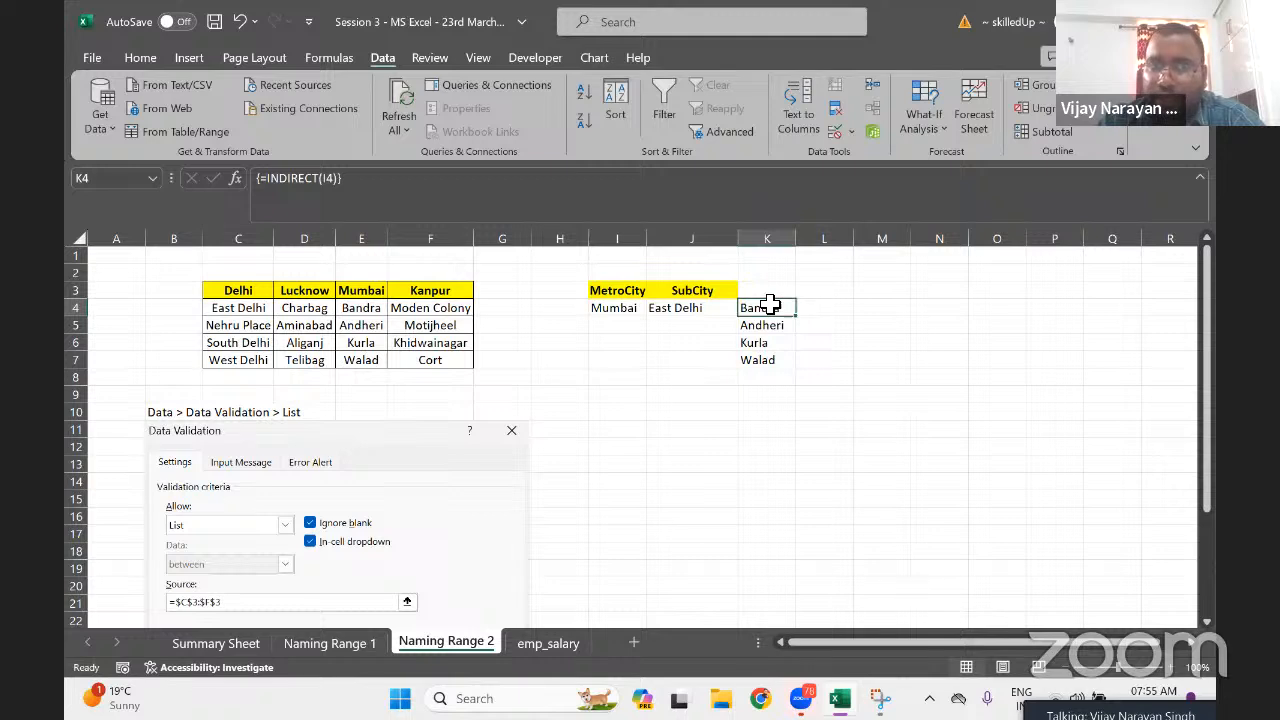
{"action": "left_click_drag", "start_coordinate": [770, 305], "coordinate": [765, 360]}
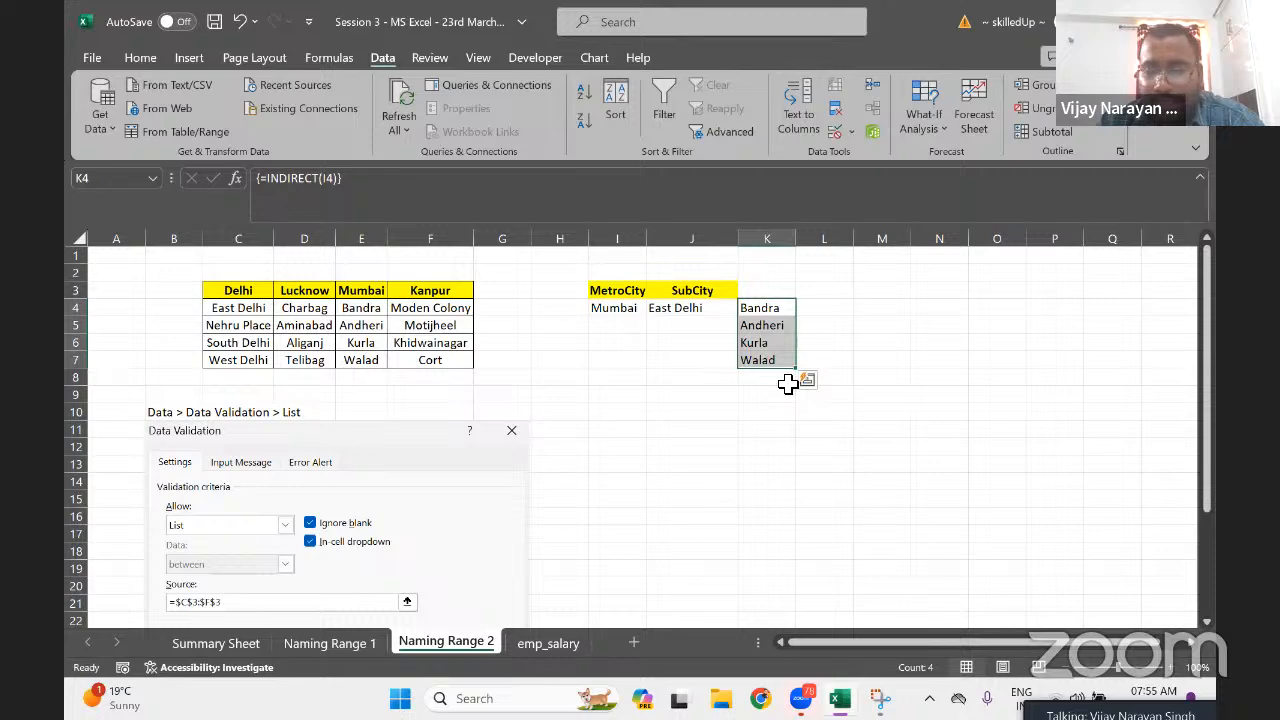
Enter the header 'Ctrl,Shift+Enter' in K3 and widen column K to fit it
{"action": "left_click", "coordinate": [765, 292]}
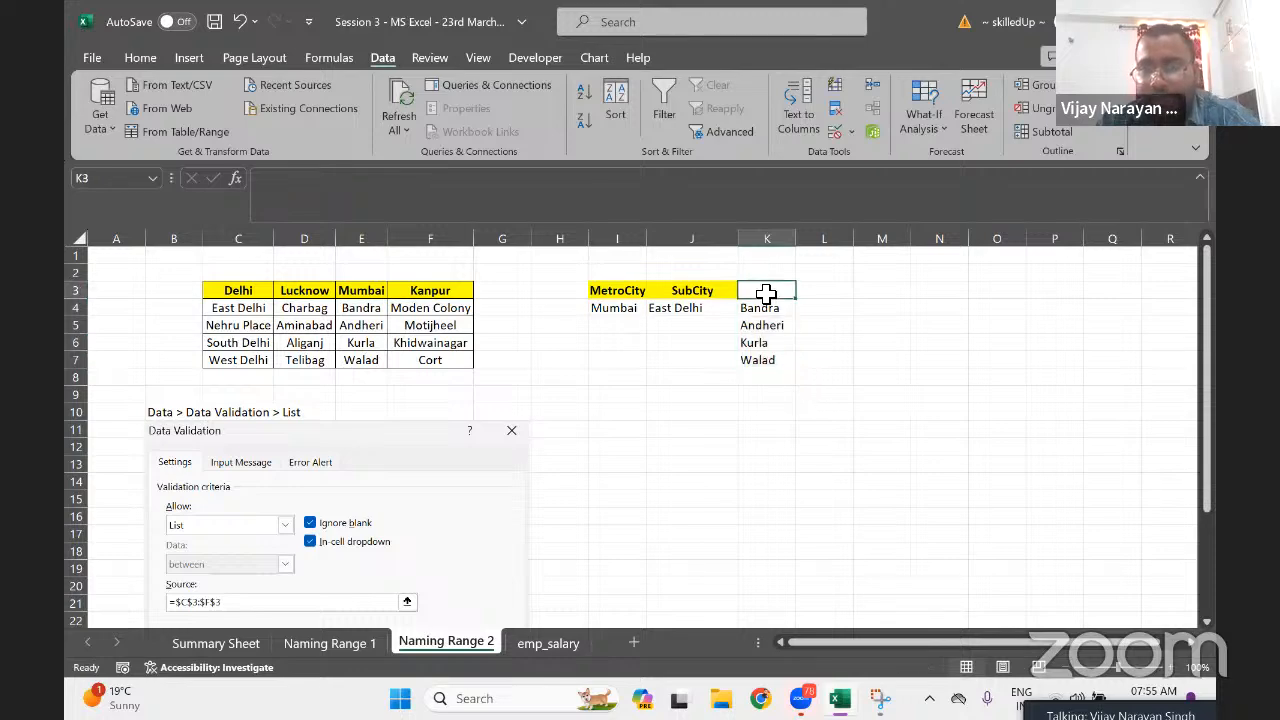
{"action": "type", "text": "C"}
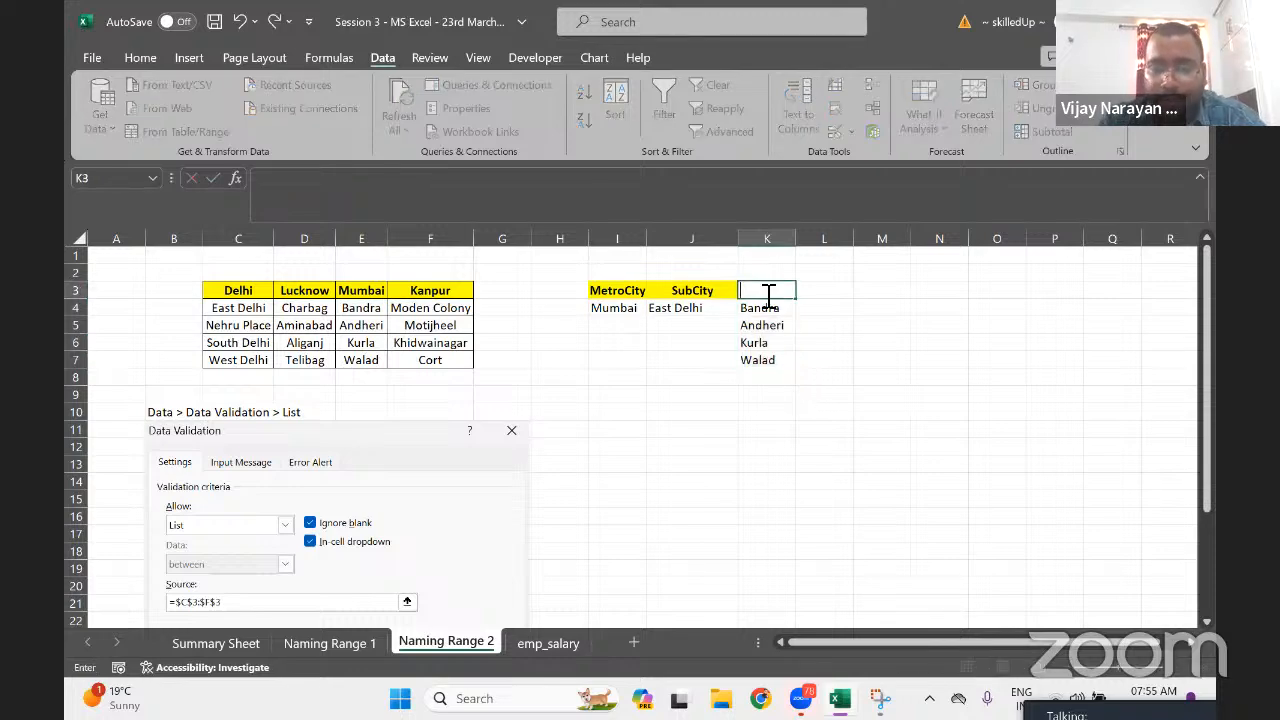
{"action": "type", "text": "trl"}
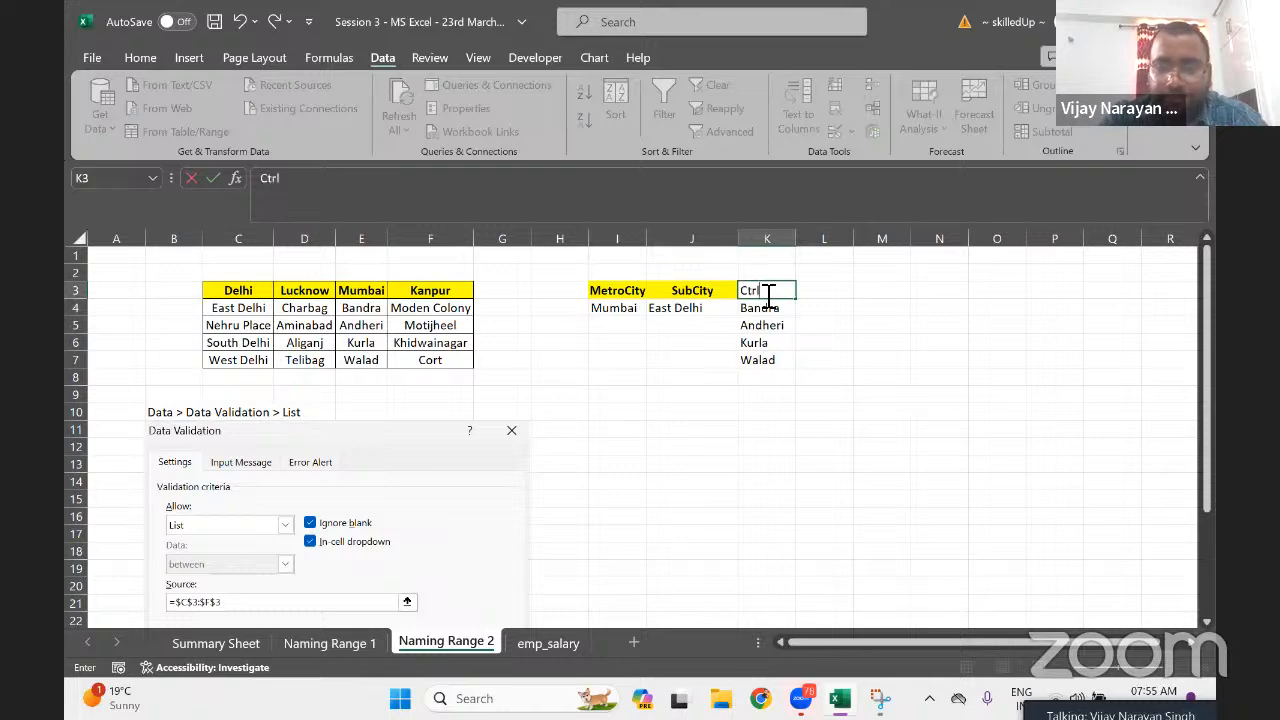
{"action": "type", "text": "+"}
{"action": "key", "text": "BackSpace"}
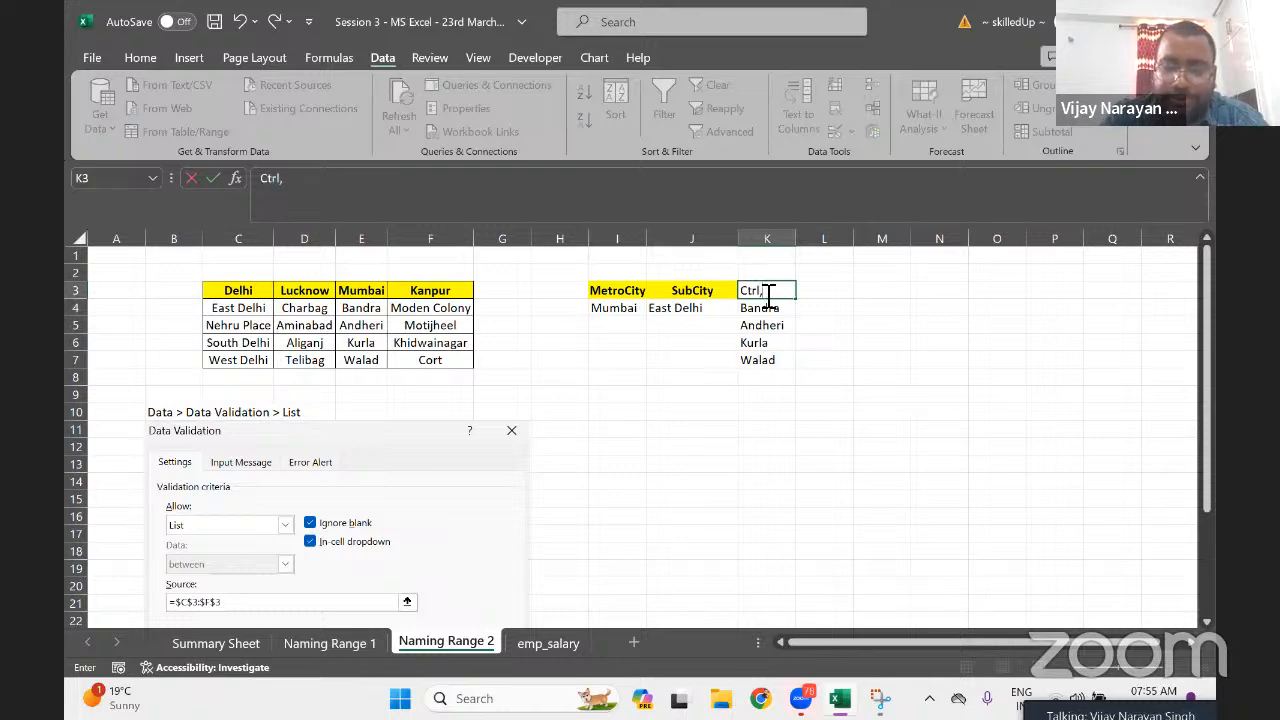
{"action": "type", "text": ",Shift"}
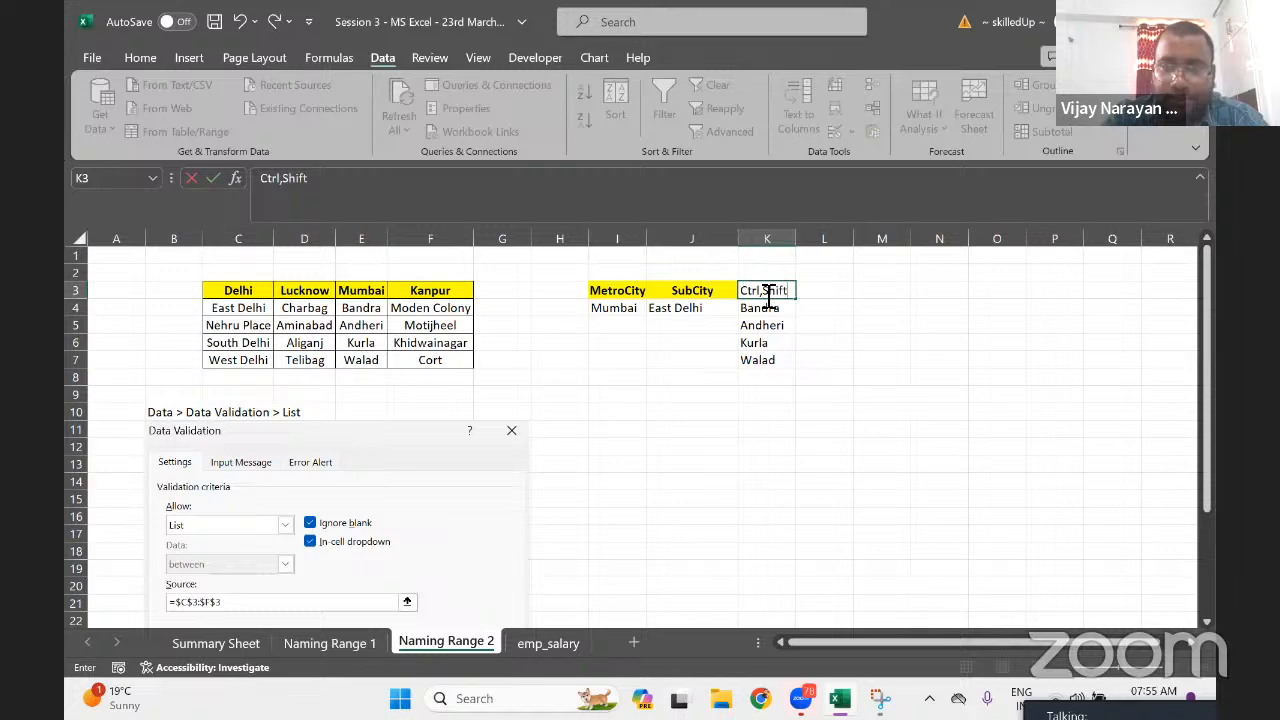
{"action": "type", "text": "+Enter"}
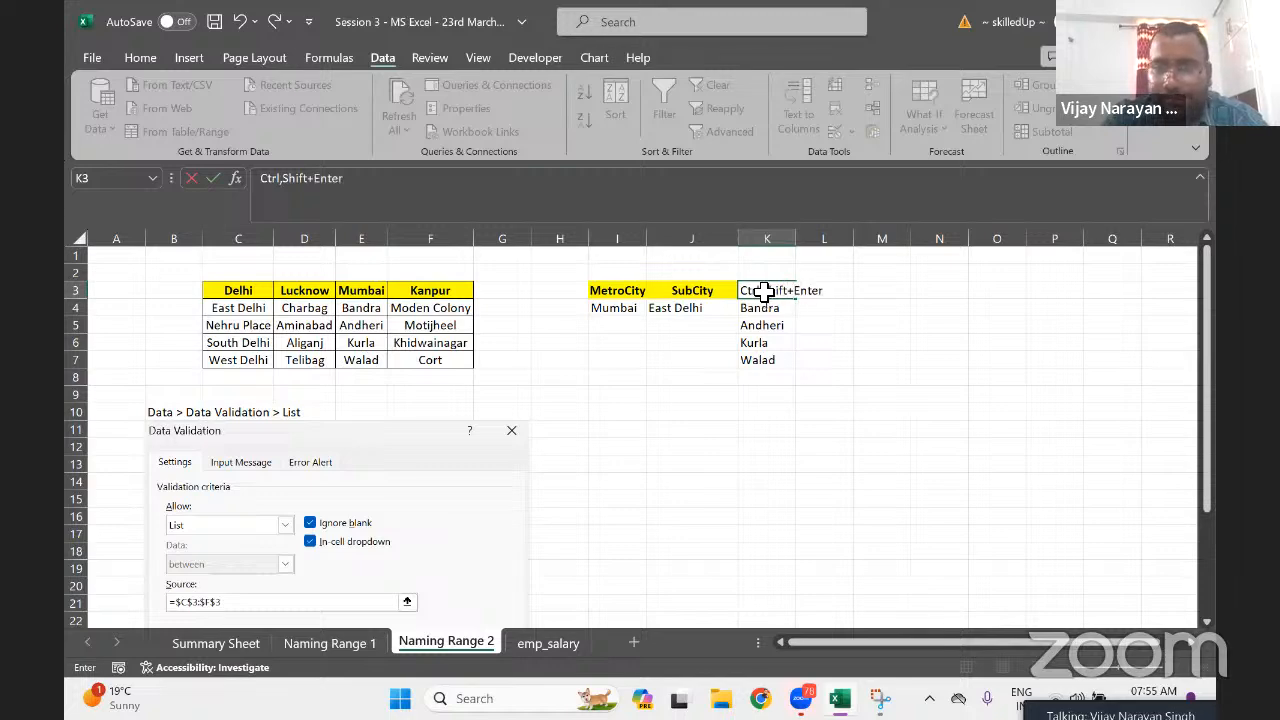
{"action": "key", "text": "Return"}
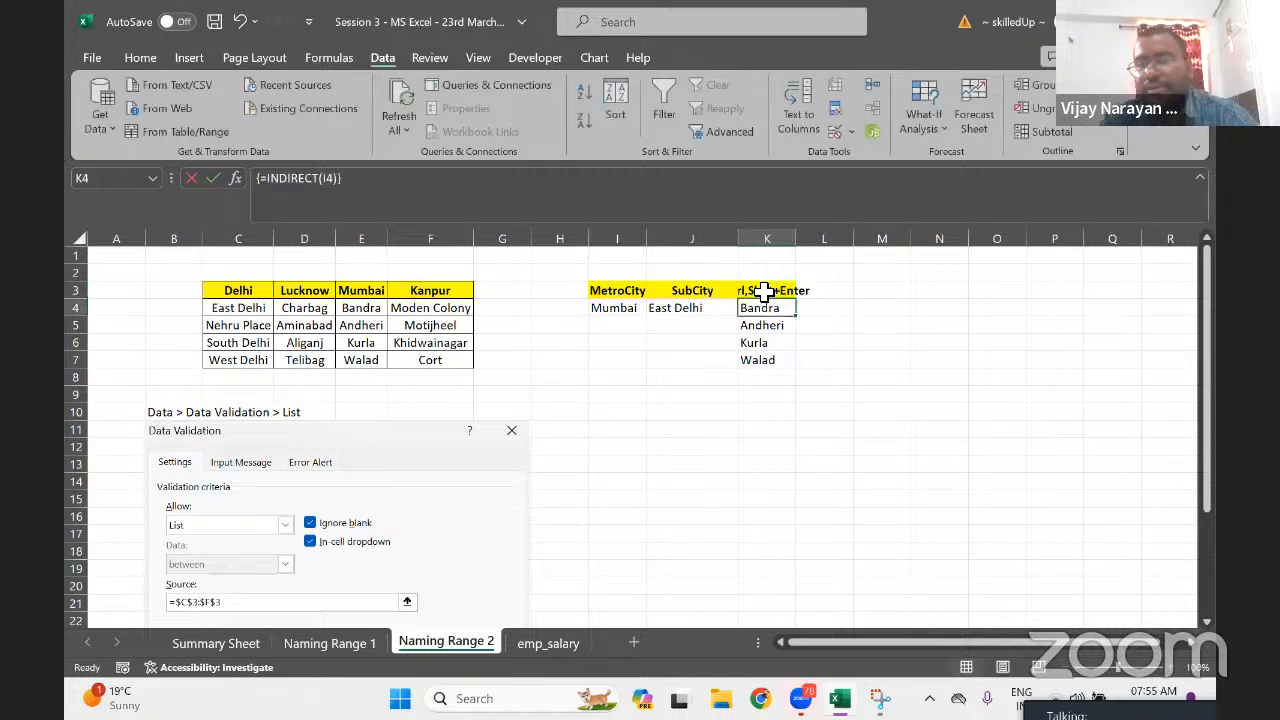
{"action": "left_click", "coordinate": [764, 290]}
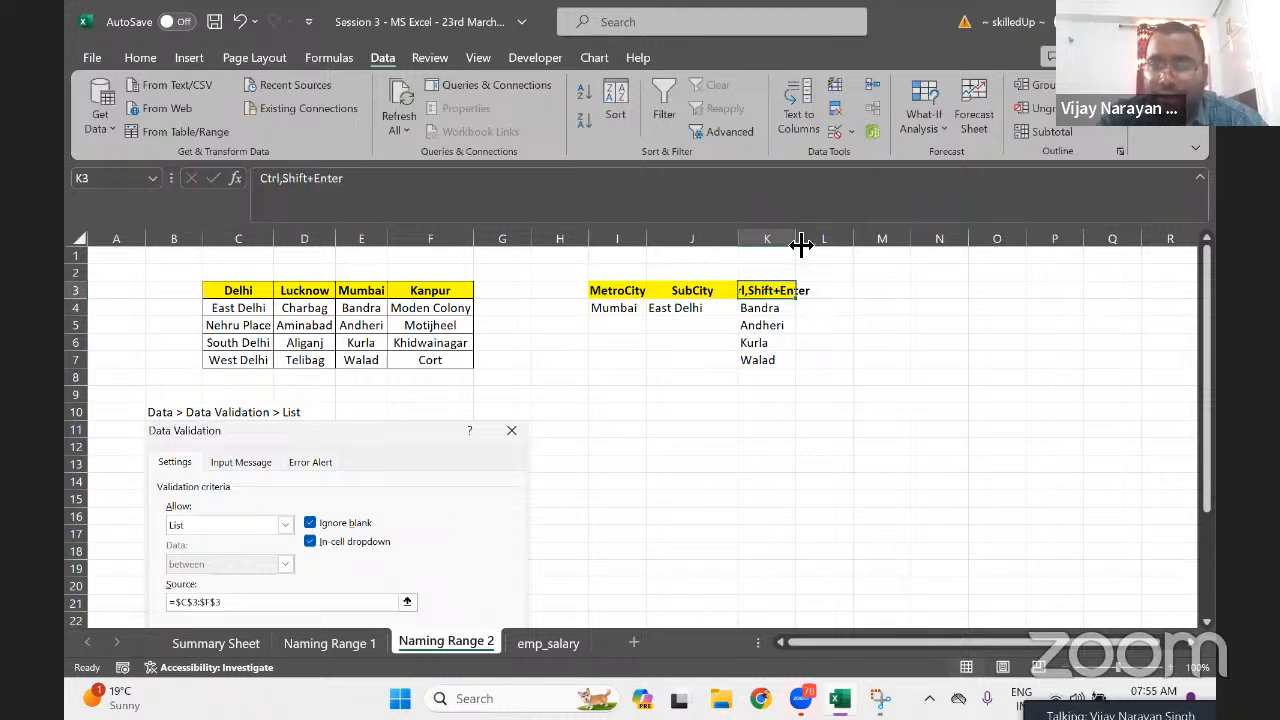
{"action": "left_click_drag", "start_coordinate": [797, 243], "coordinate": [831, 247]}
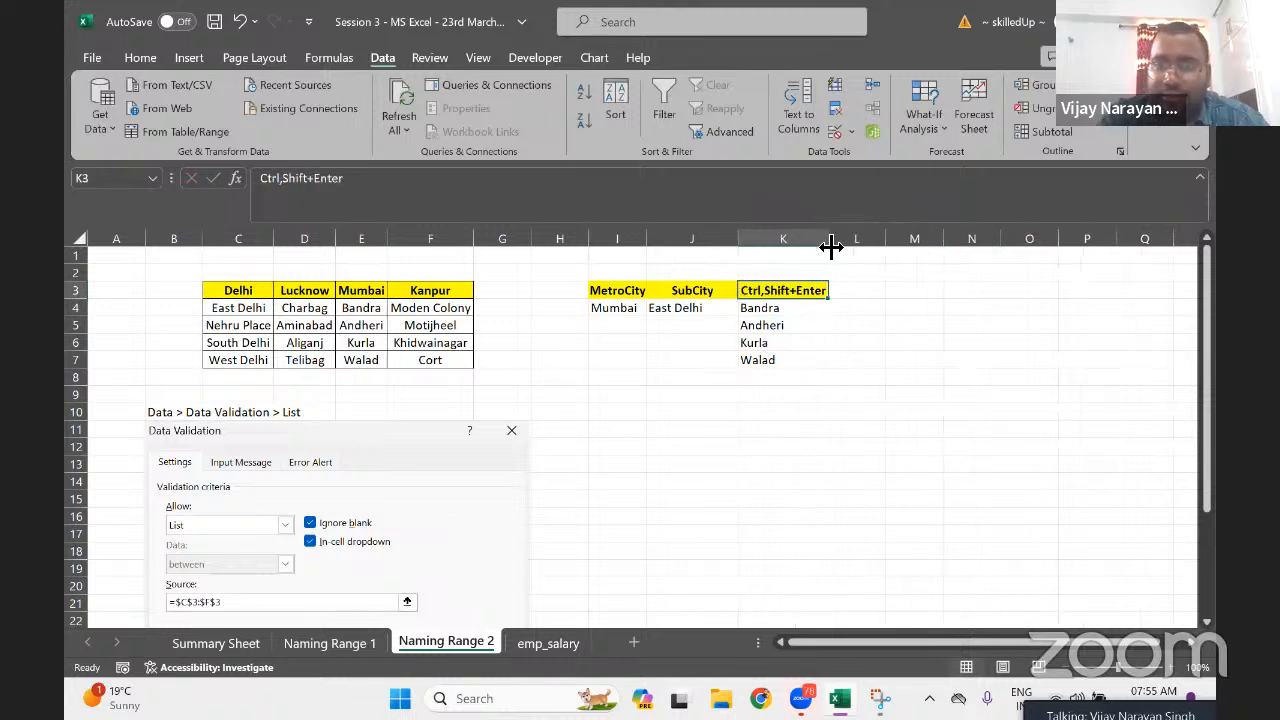
Try editing the K4 array formula, then cancel at the can't-change-part-of-an-array warning
{"action": "left_click", "coordinate": [765, 328]}
{"action": "double_click", "coordinate": [755, 309]}
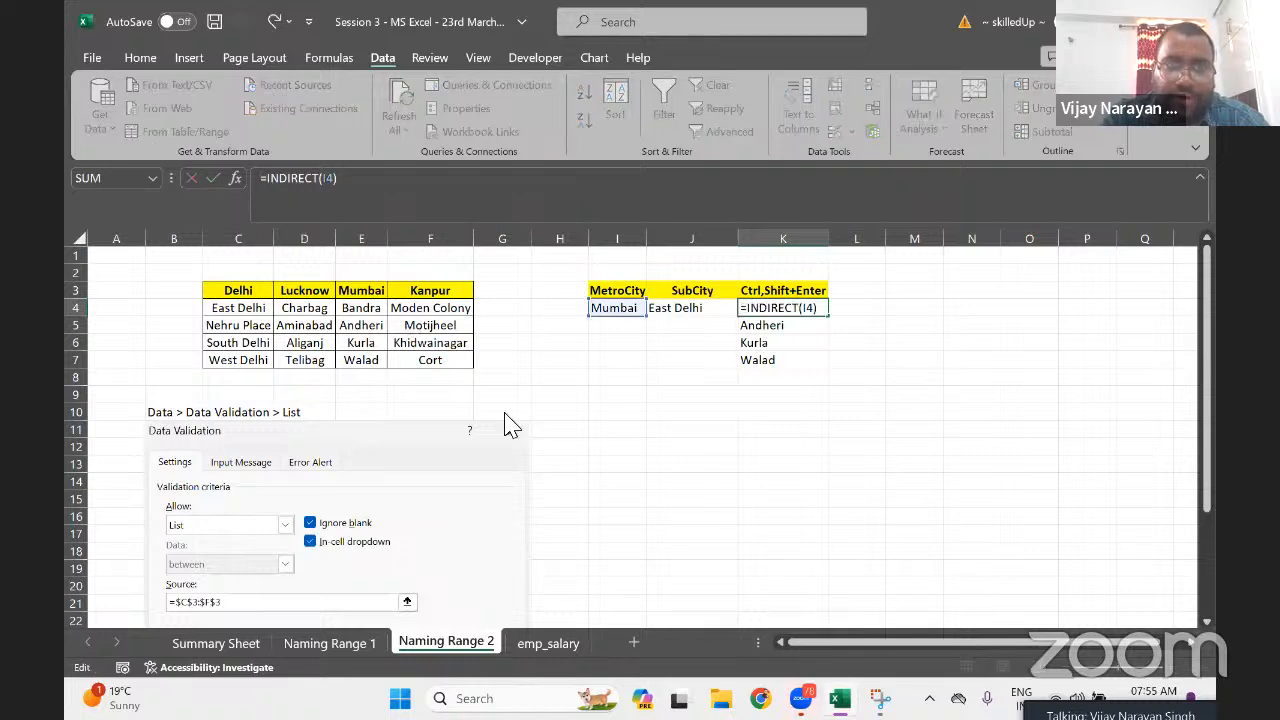
{"action": "key", "text": "Return"}
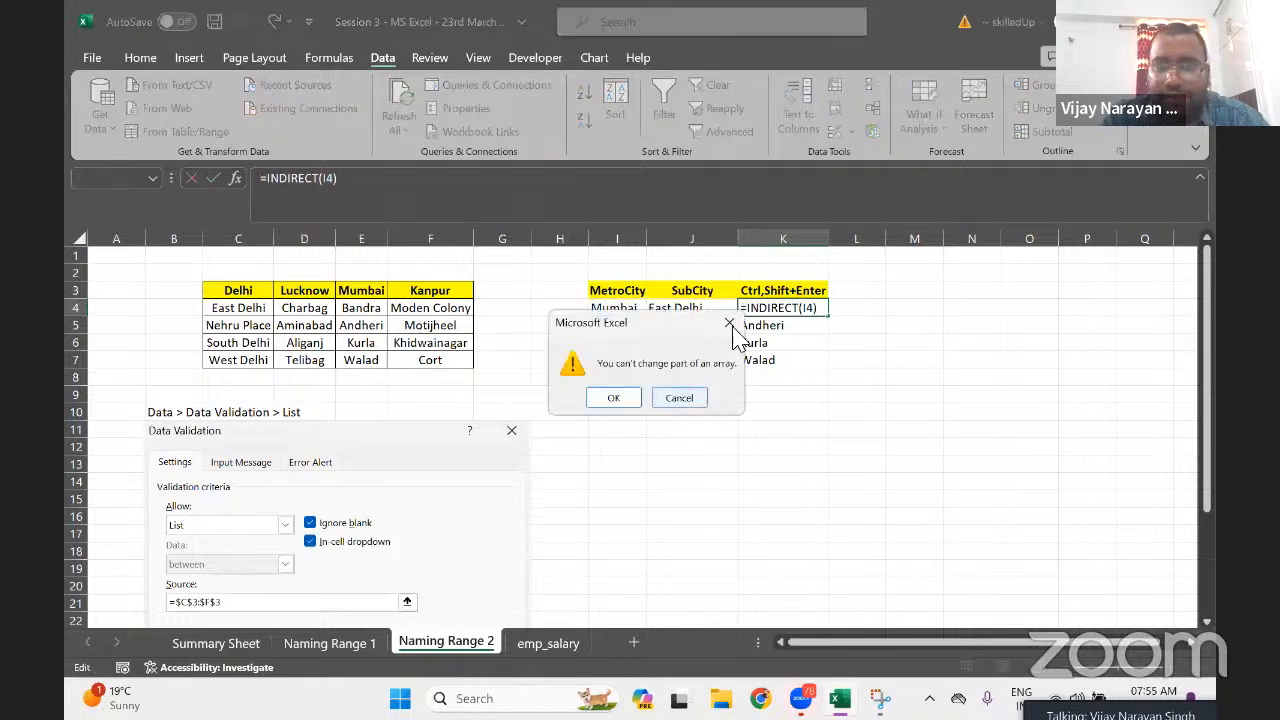
{"action": "left_click", "coordinate": [730, 323]}
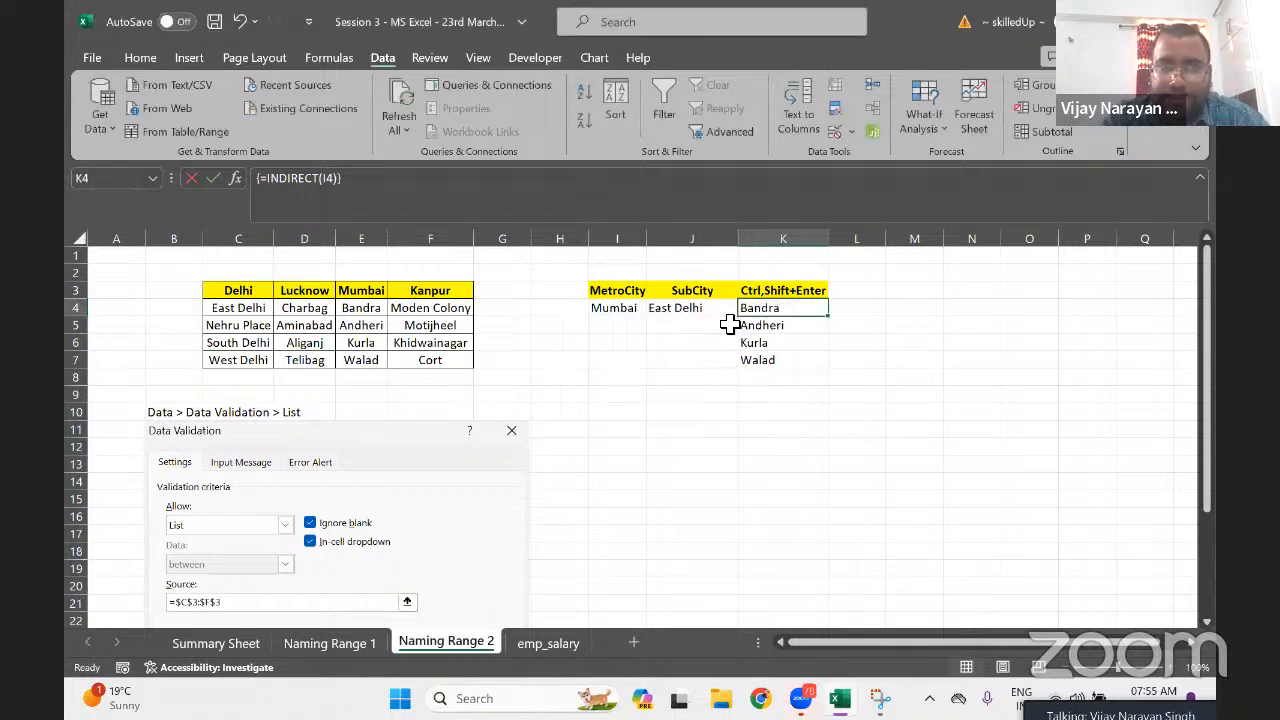
{"action": "left_click", "coordinate": [395, 204]}
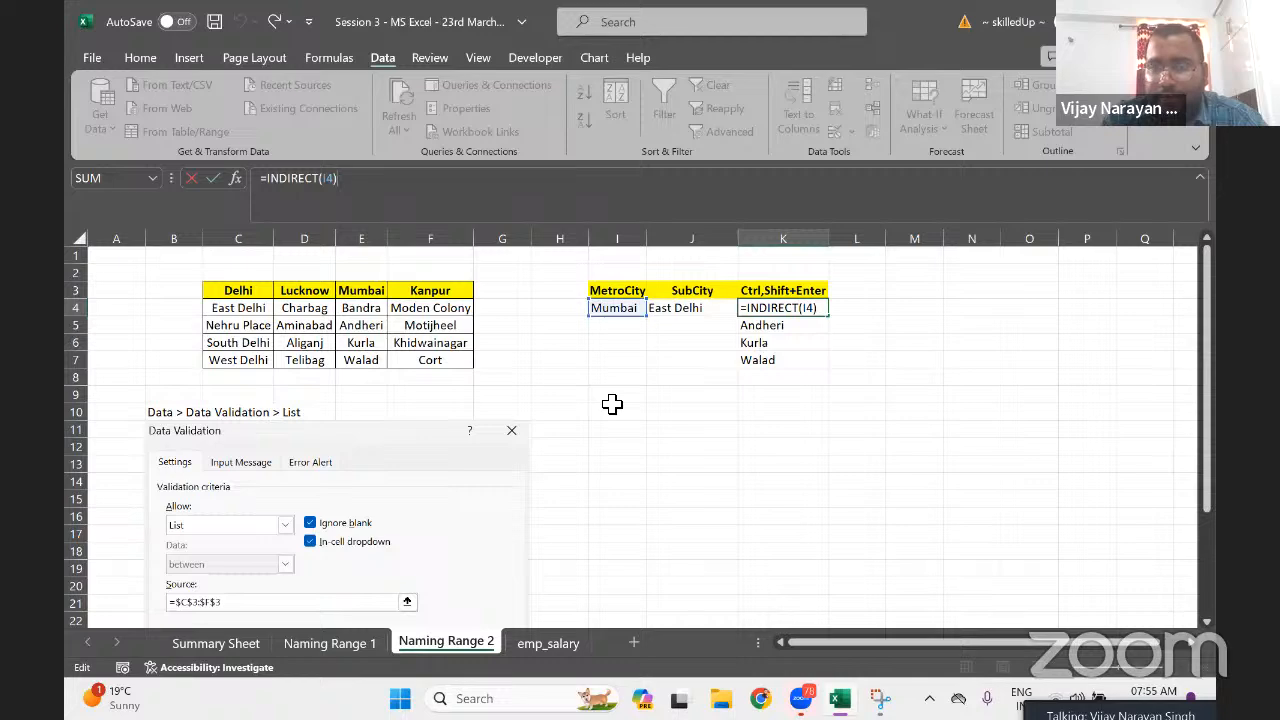
{"action": "left_click", "coordinate": [685, 449]}
{"action": "key", "text": "Escape"}
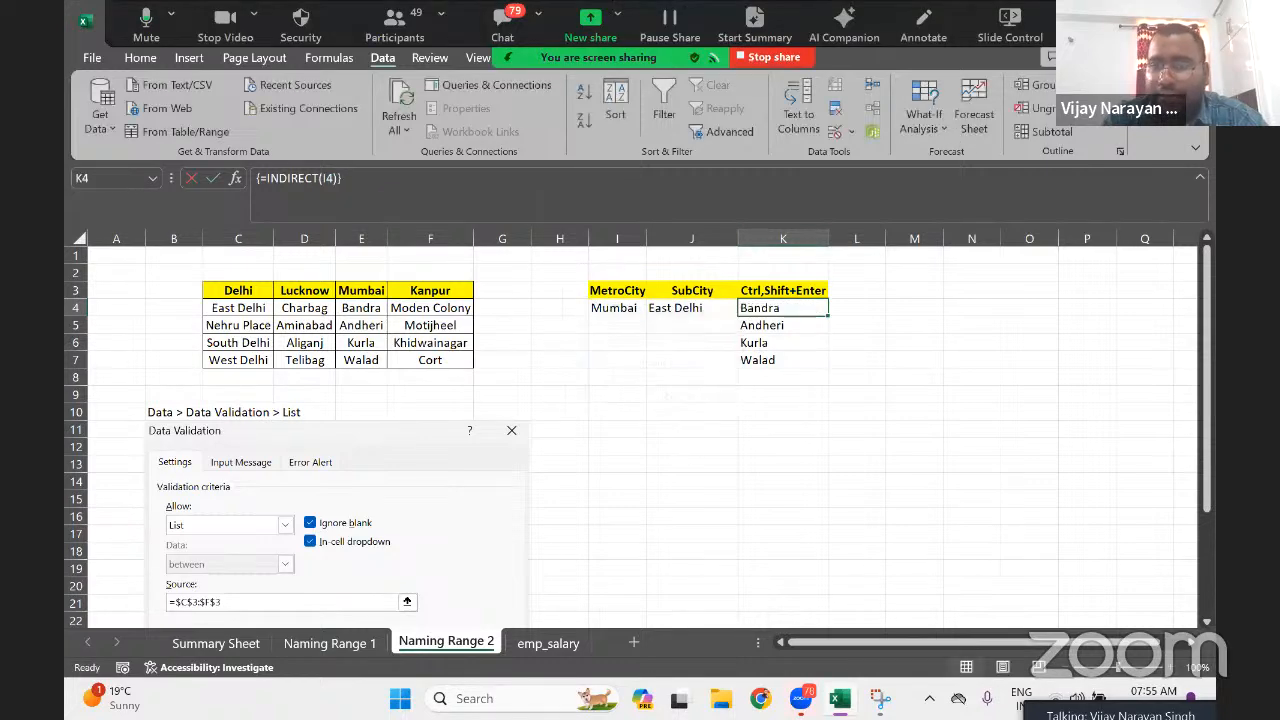
Select the spilled sub-city range K4:K7
{"action": "left_click", "coordinate": [1083, 25]}
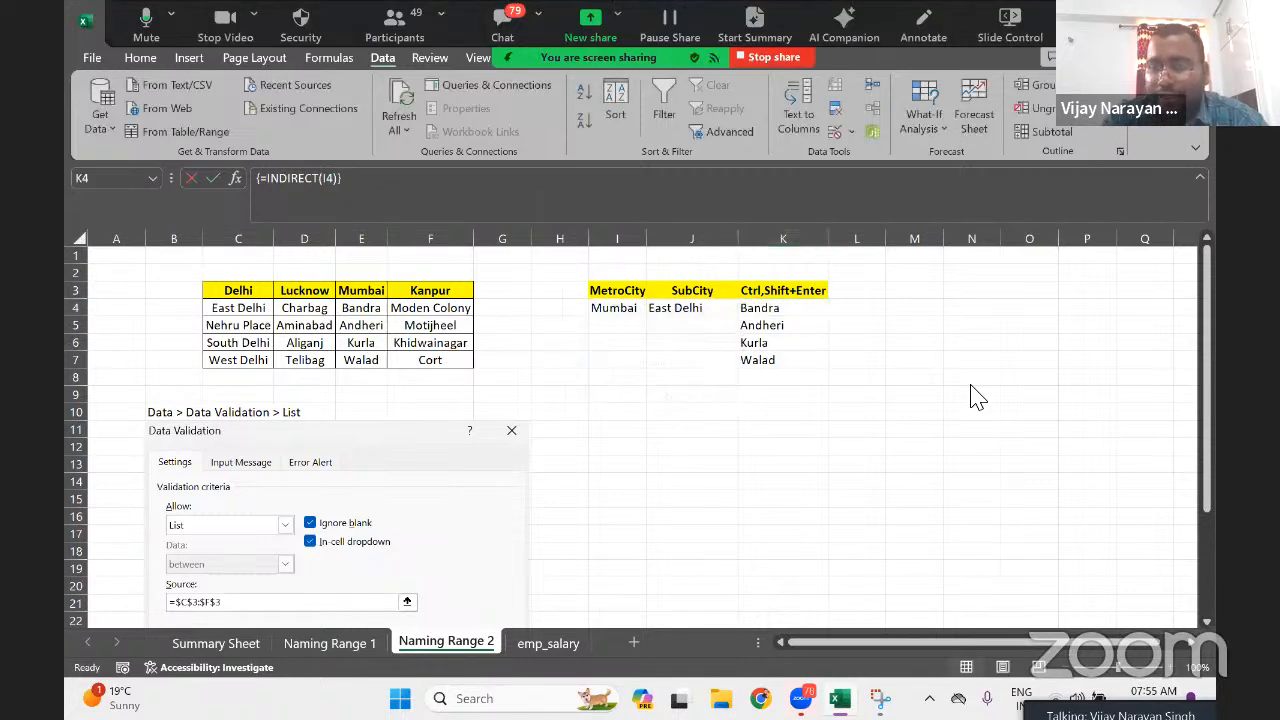
{"action": "left_click", "coordinate": [947, 418]}
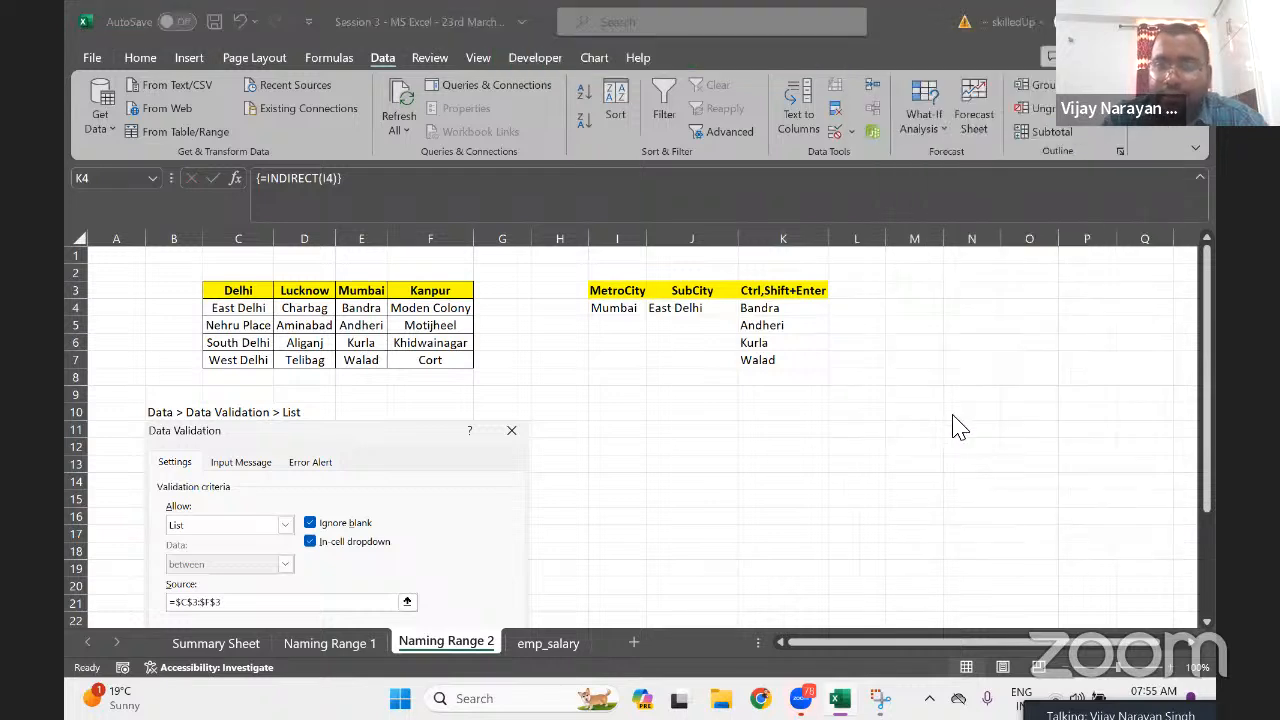
{"action": "left_click", "coordinate": [777, 311]}
{"action": "left_click_drag", "start_coordinate": [777, 311], "coordinate": [771, 363]}
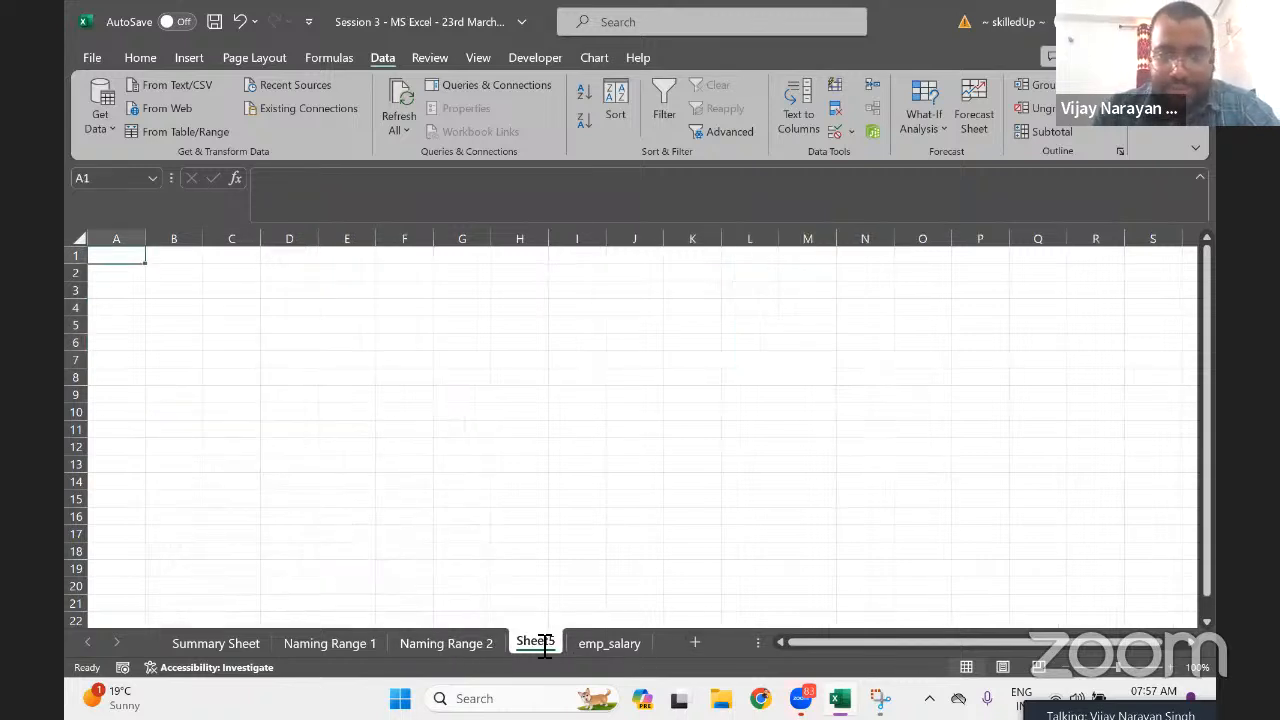
Add a new worksheet named 'Naming Range 3'
{"action": "double_click", "coordinate": [540, 643]}
{"action": "type", "text": "Naming"}
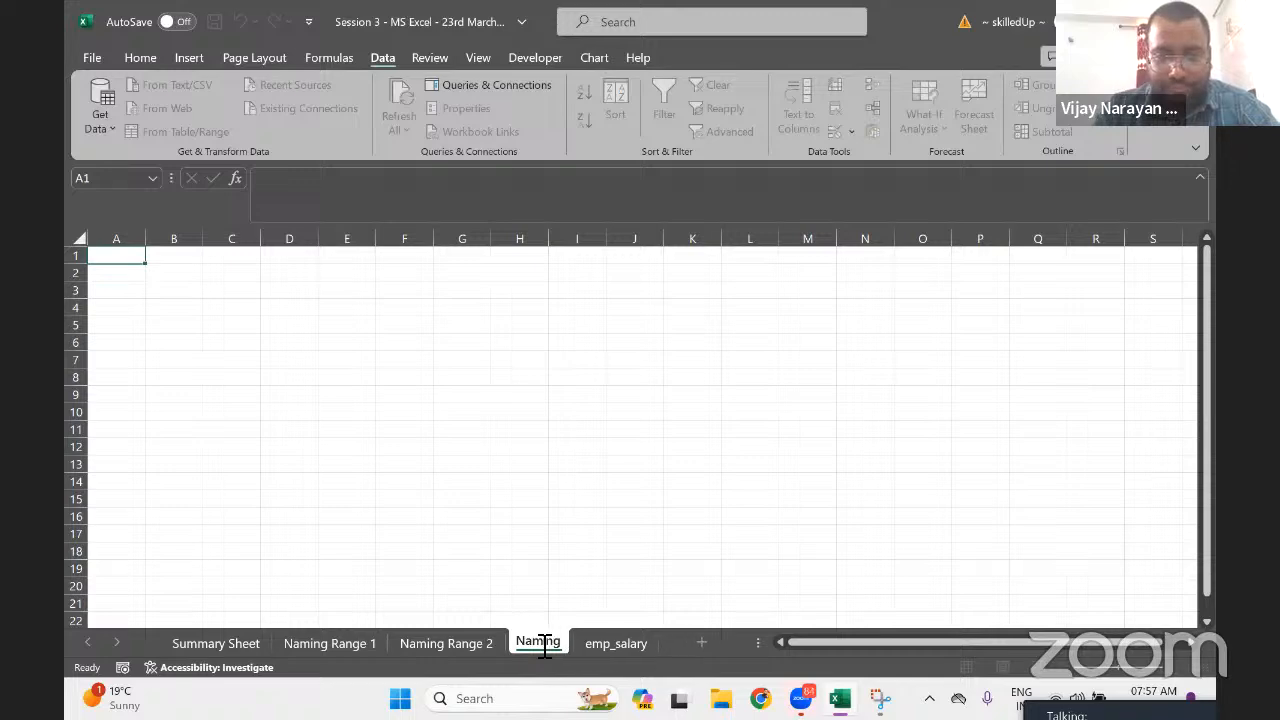
{"action": "type", "text": " R"}
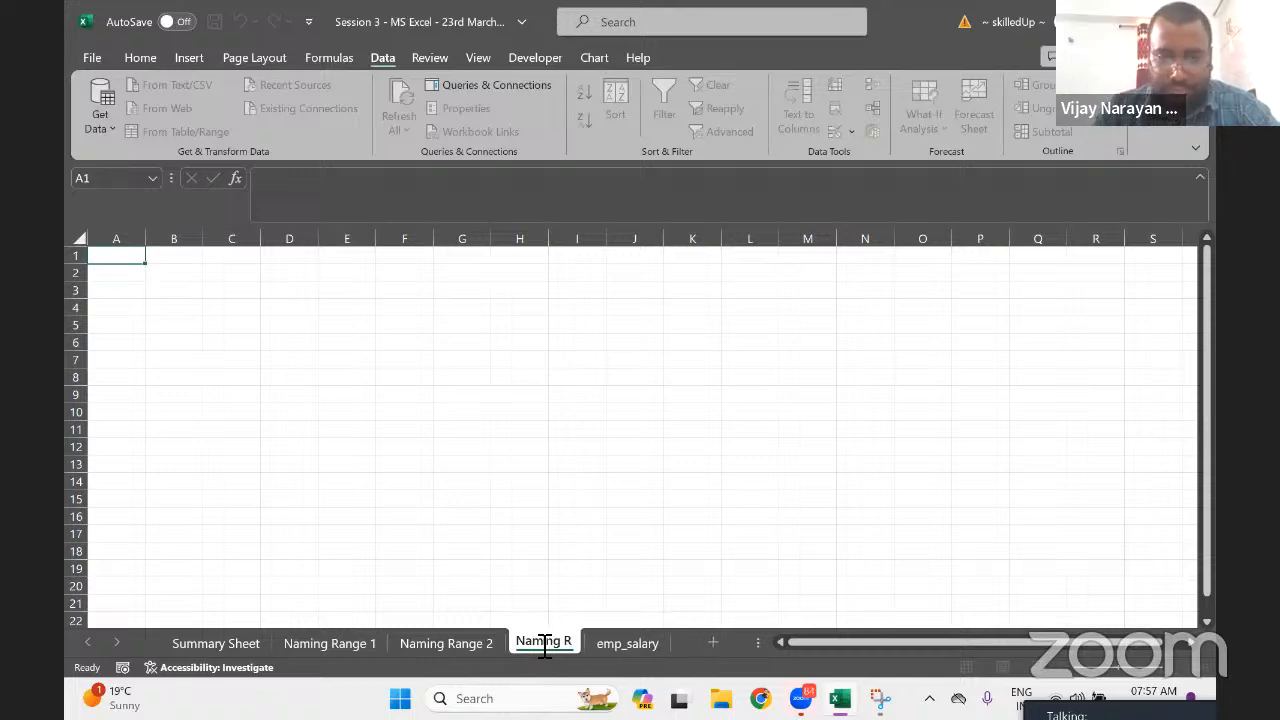
{"action": "type", "text": "ange 3"}
{"action": "key", "text": "Return"}
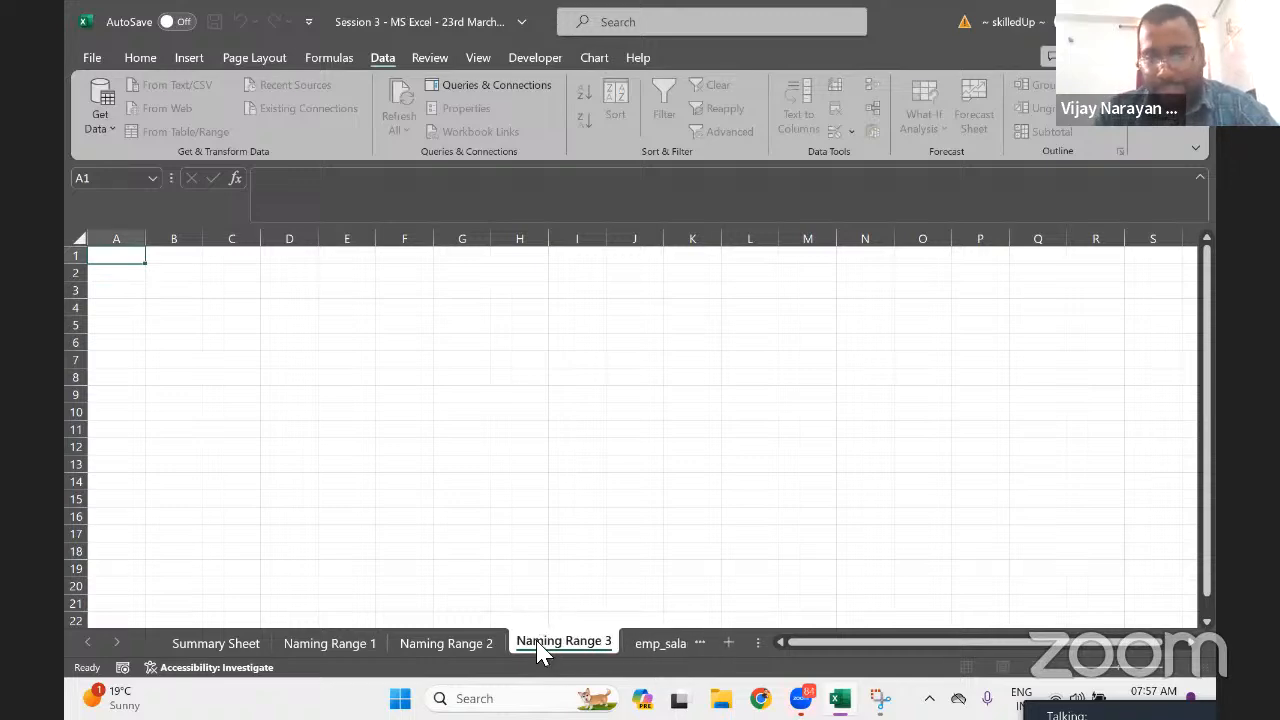
Enter the heading 'Month' in cell C2
{"action": "left_click", "coordinate": [418, 404]}
{"action": "key", "text": "Up"}
{"action": "key", "text": "Up"}
{"action": "key", "text": "Up"}
{"action": "key", "text": "Up"}
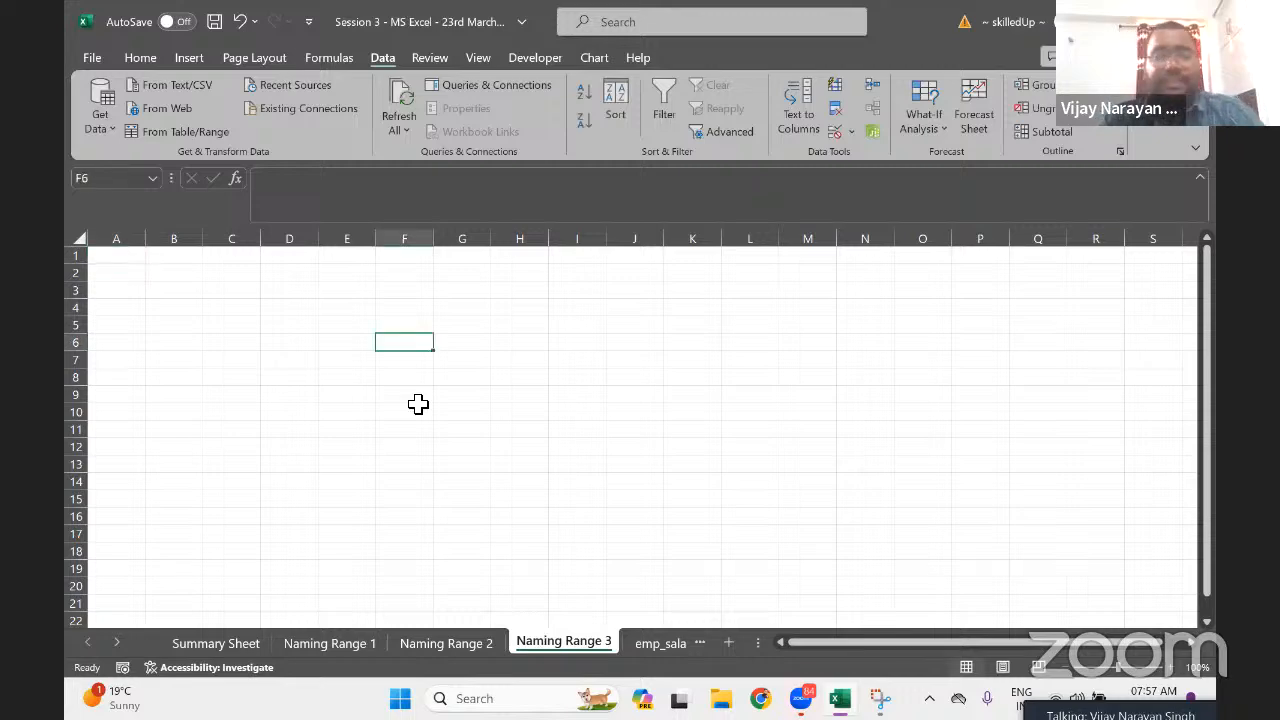
{"action": "key", "text": "Left"}
{"action": "key", "text": "Left"}
{"action": "key", "text": "Up"}
{"action": "key", "text": "Up"}
{"action": "key", "text": "Up"}
{"action": "key", "text": "Left"}
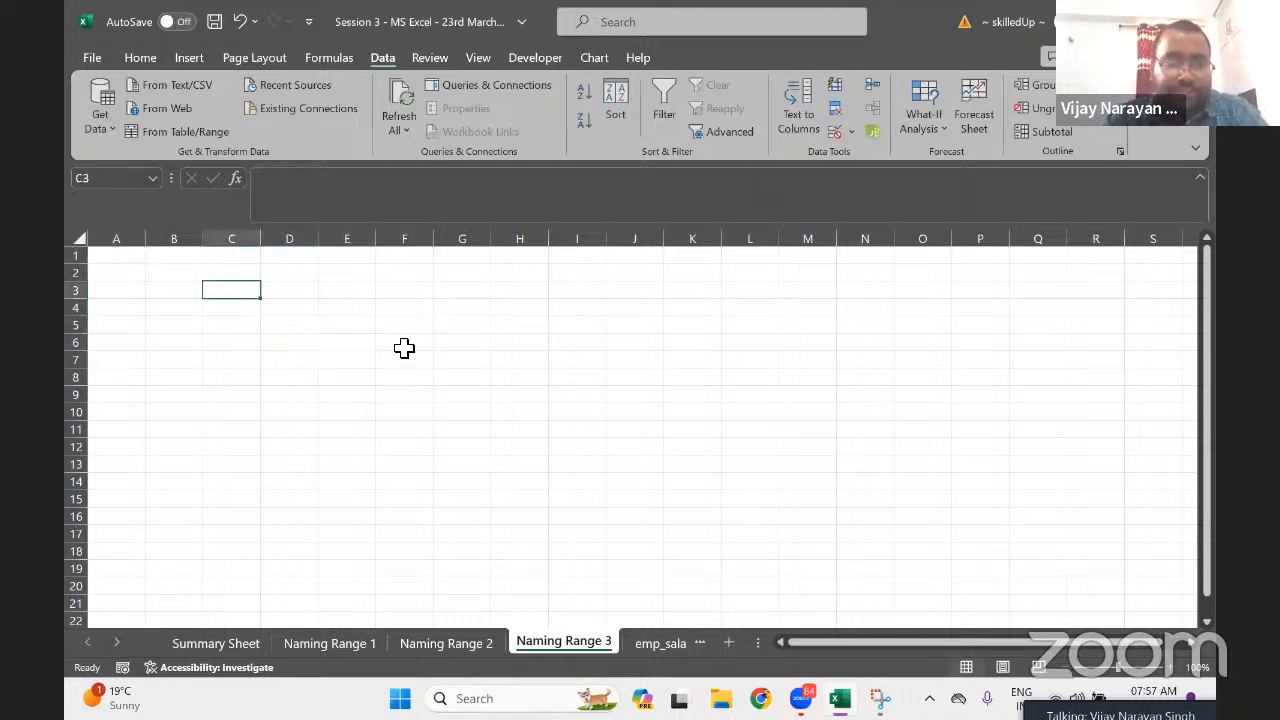
{"action": "key", "text": "Up"}
{"action": "type", "text": "onth"}
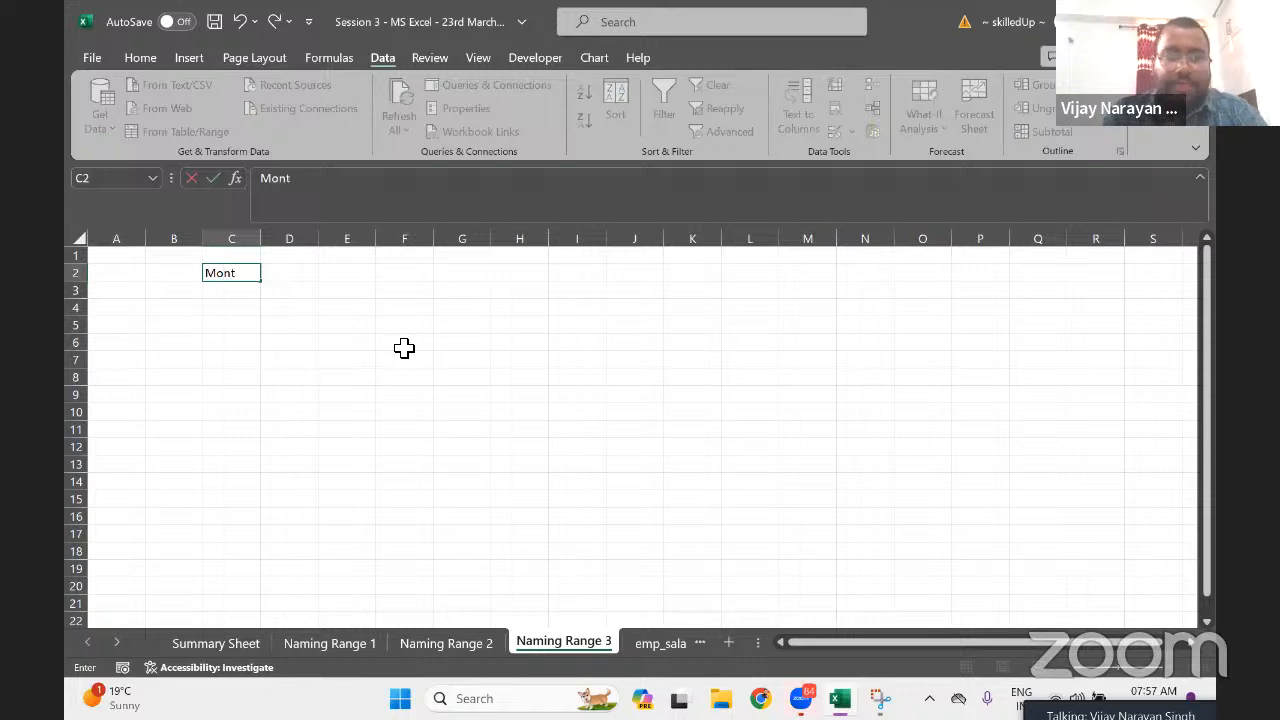
{"action": "key", "text": "Return"}
Enter players Dhoni, Kohli, Rahul and Sachin in C3:C6
{"action": "key", "text": "Up"}
{"action": "key", "text": "Right"}
{"action": "key", "text": "Left"}
{"action": "key", "text": "Left"}
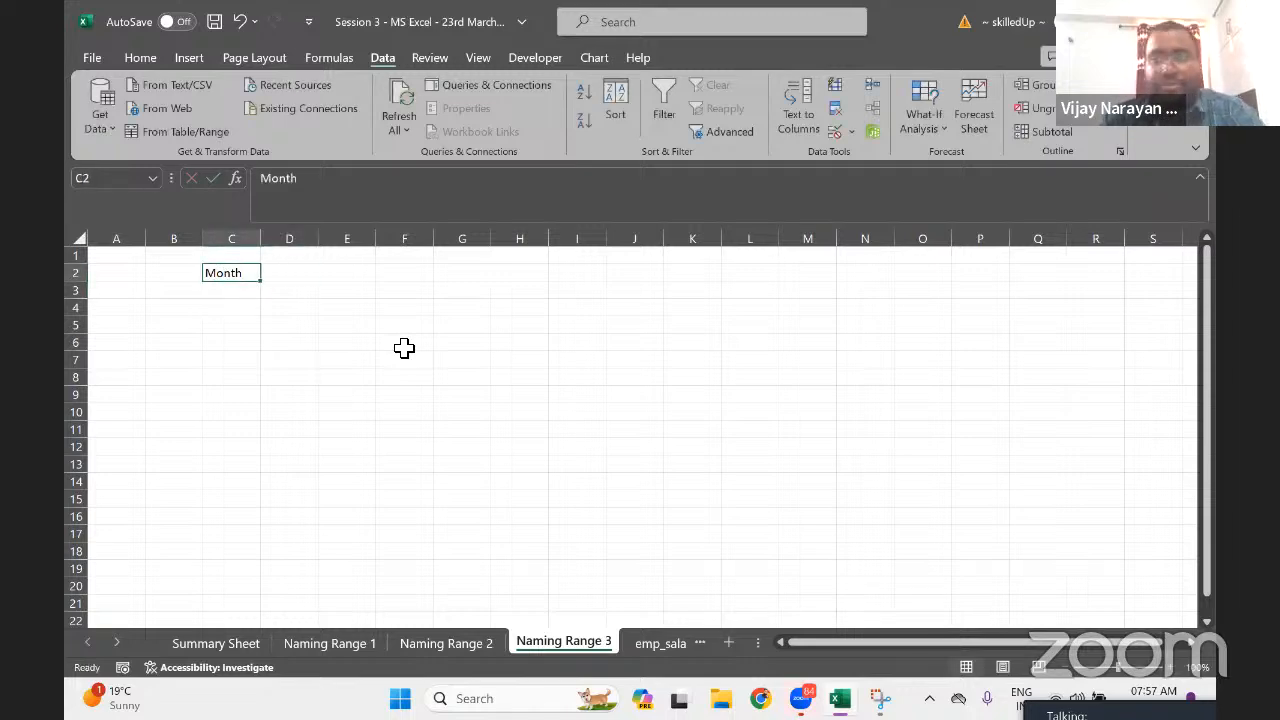
{"action": "key", "text": "Down"}
{"action": "key", "text": "Right"}
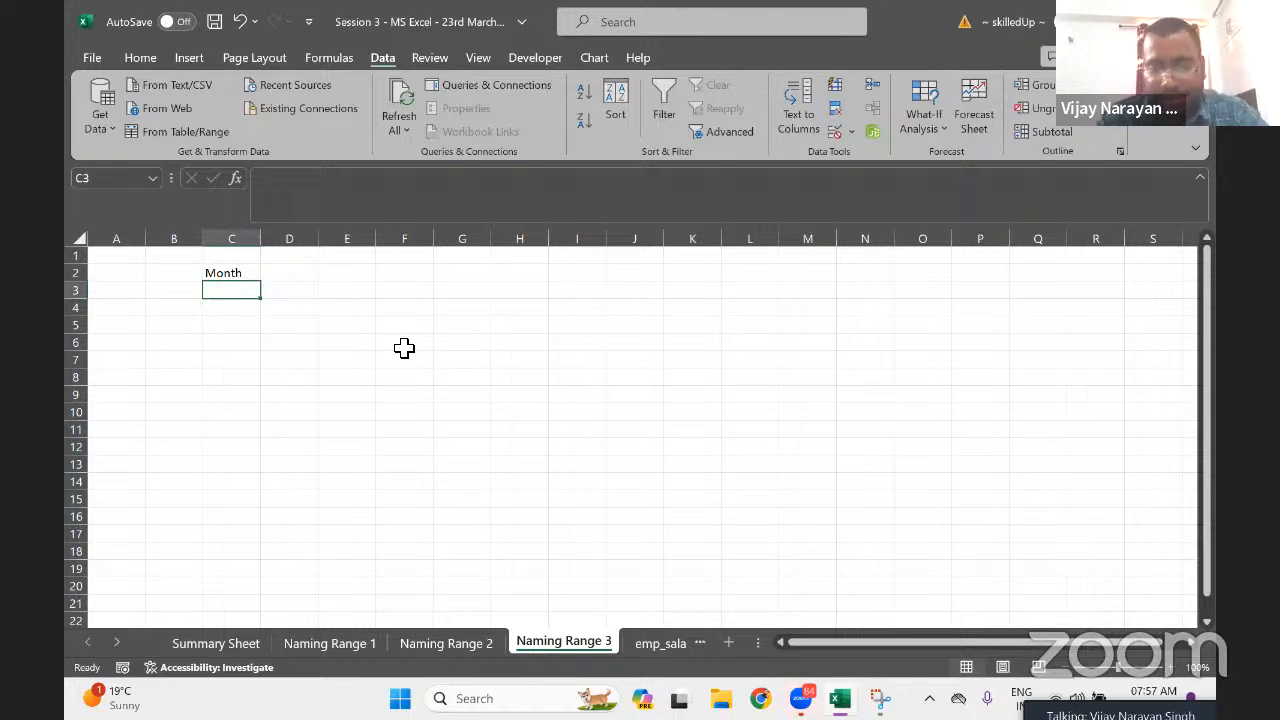
{"action": "type", "text": "Dhoni"}
{"action": "key", "text": "Return"}
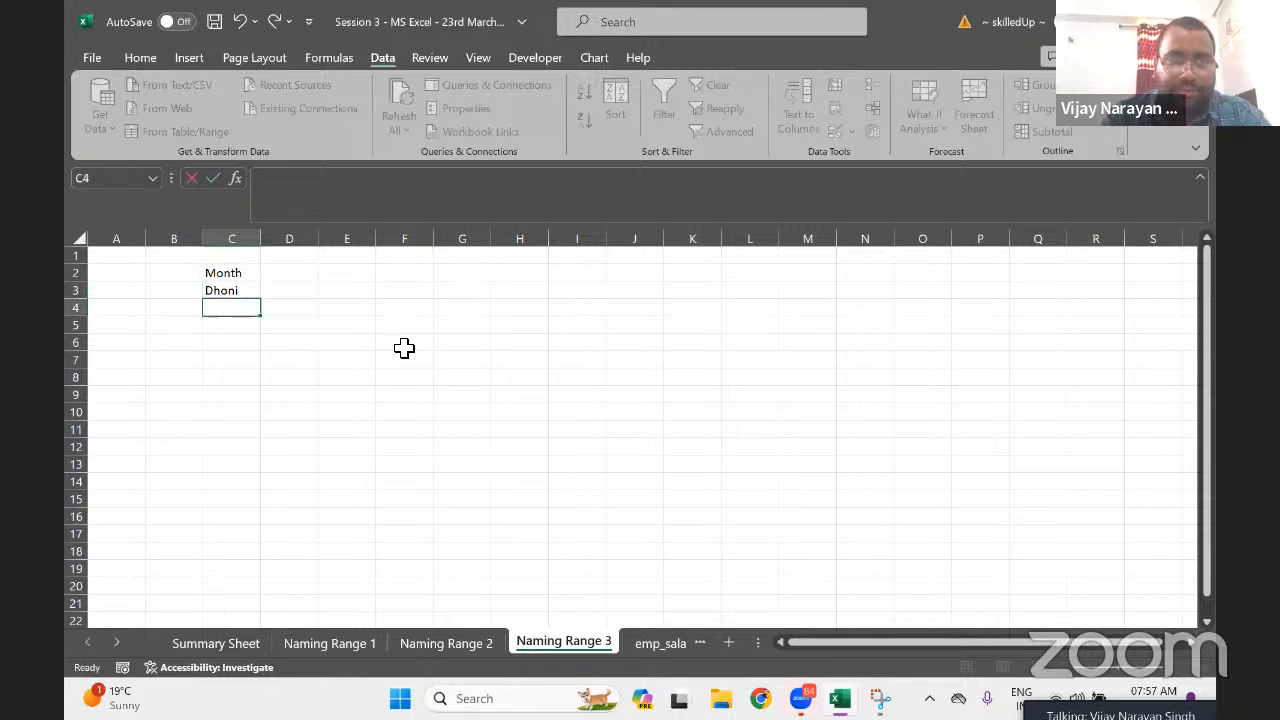
{"action": "type", "text": "Lo"}
{"action": "key", "text": "BackSpace"}
{"action": "key", "text": "BackSpace"}
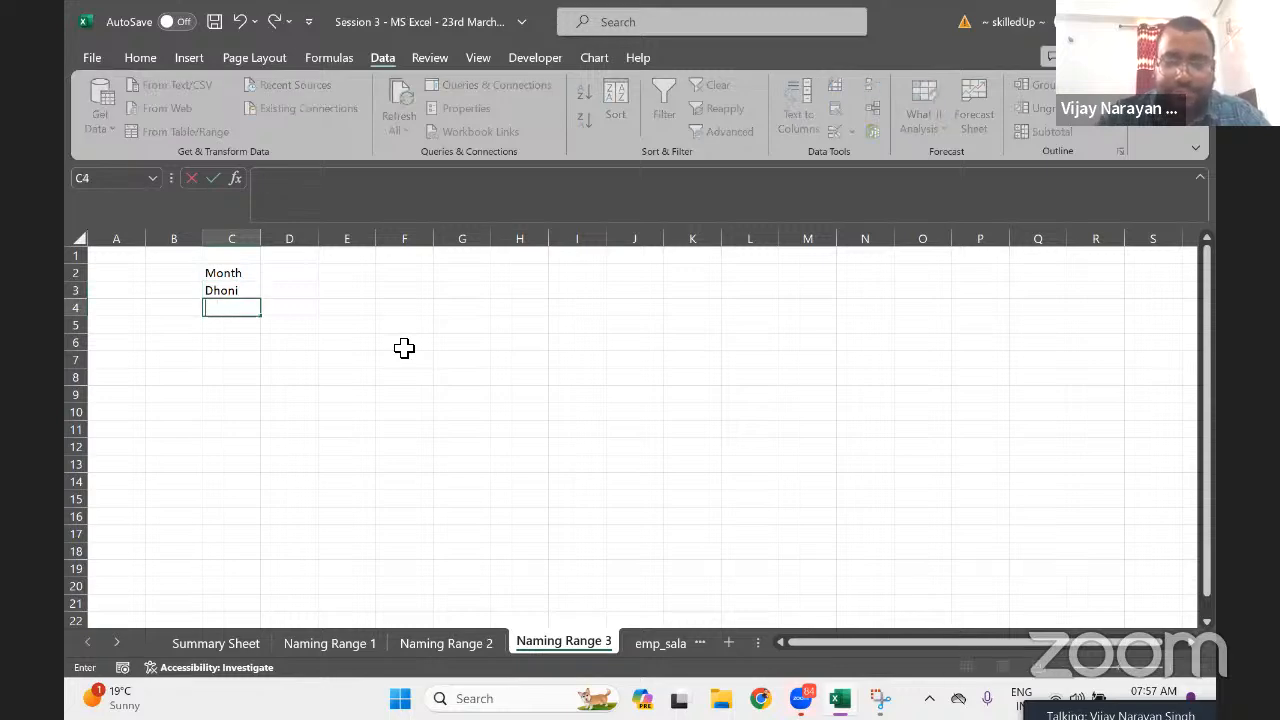
{"action": "type", "text": "Kohli"}
{"action": "key", "text": "Return"}
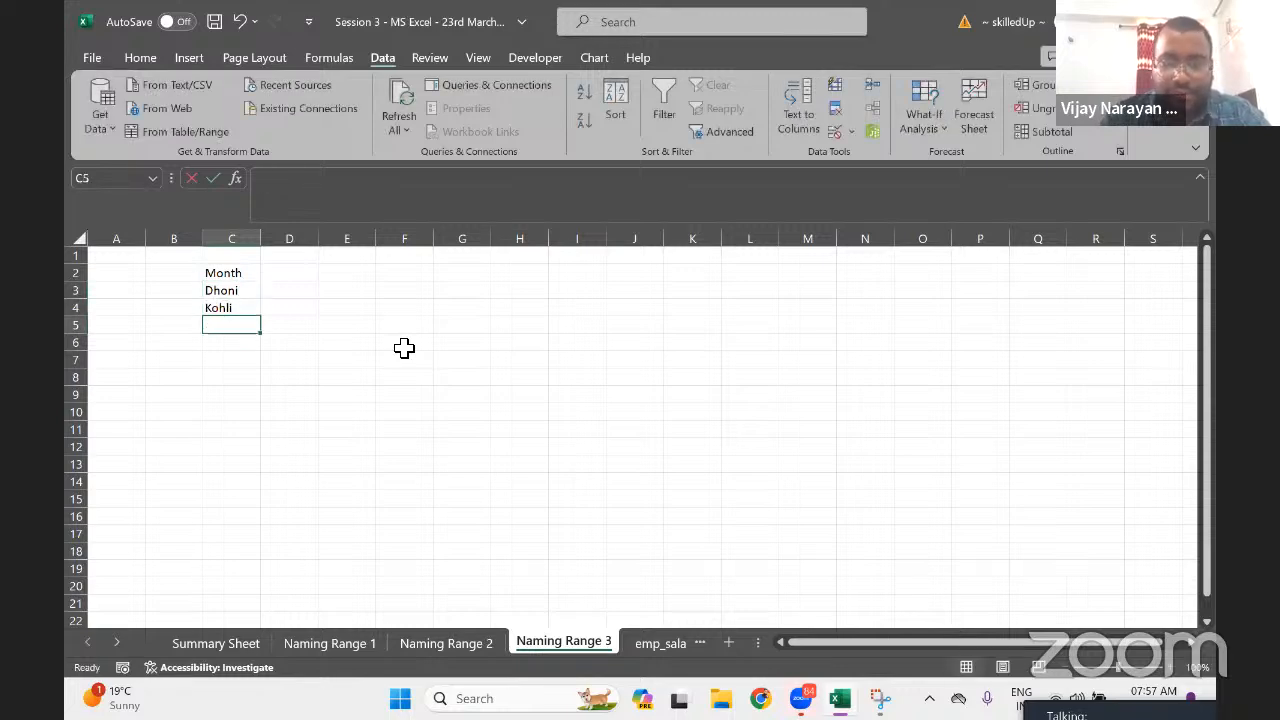
{"action": "type", "text": "Rahul"}
{"action": "key", "text": "Return"}
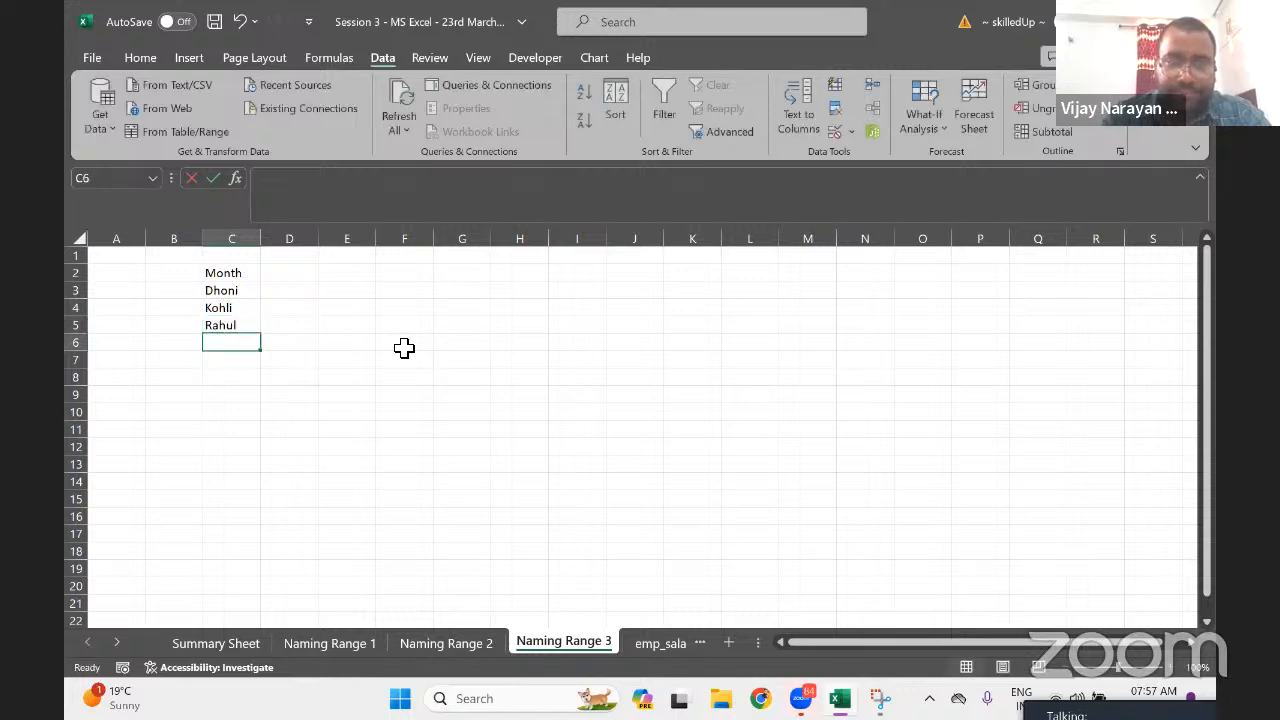
{"action": "type", "text": "Sachi"}
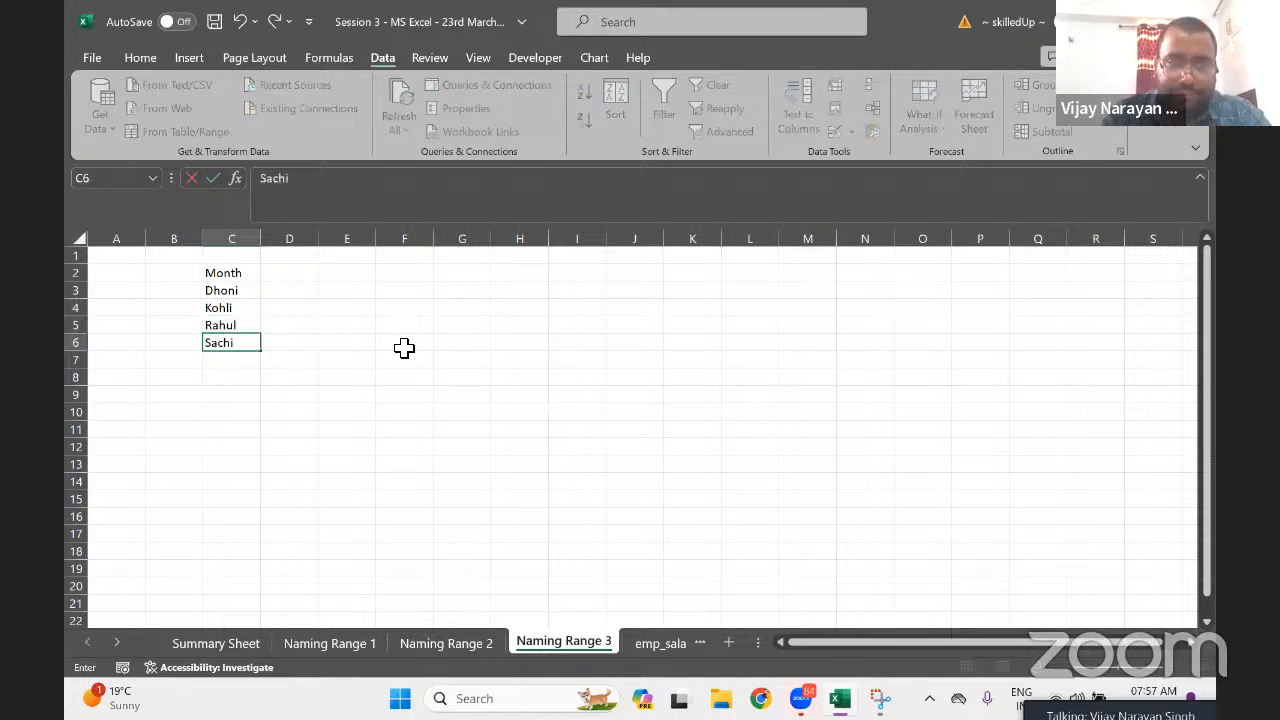
{"action": "type", "text": "n"}
{"action": "key", "text": "Return"}
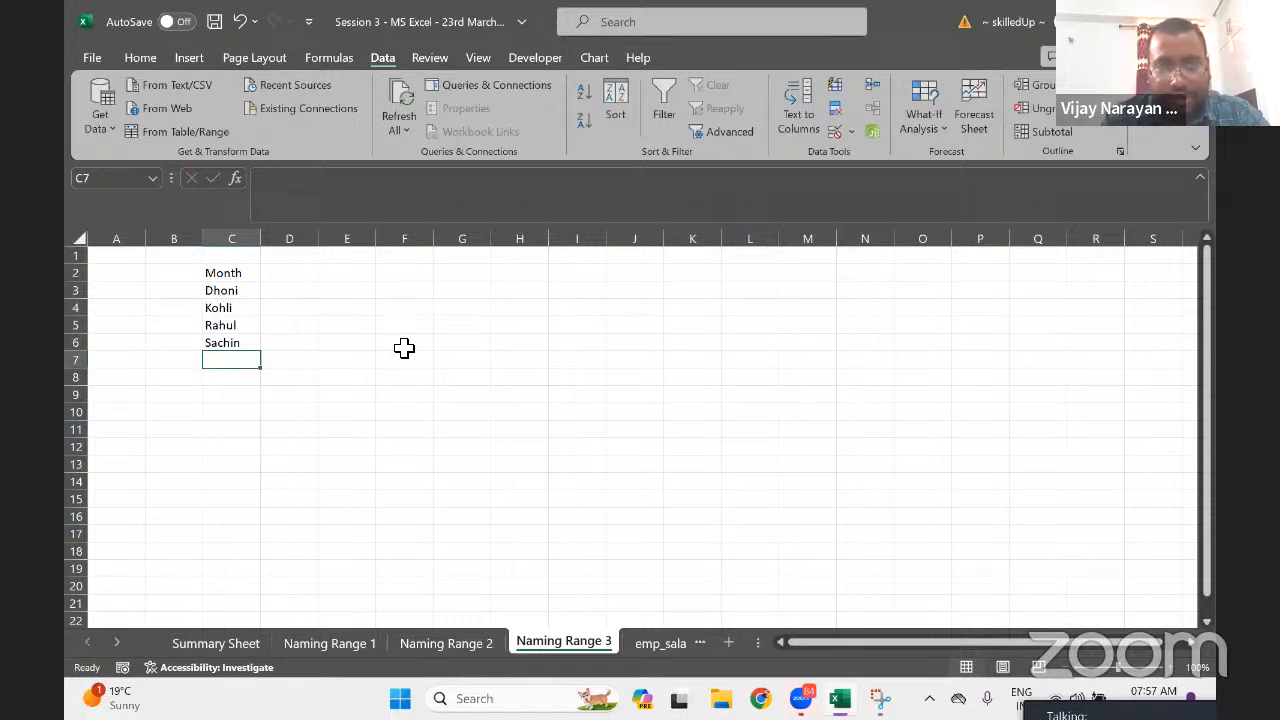
Enter players Dravid, Rohit, Hardik and Jadeja in C7:C10
{"action": "key", "text": "Return"}
{"action": "type", "text": "d"}
{"action": "key", "text": "BackSpace"}
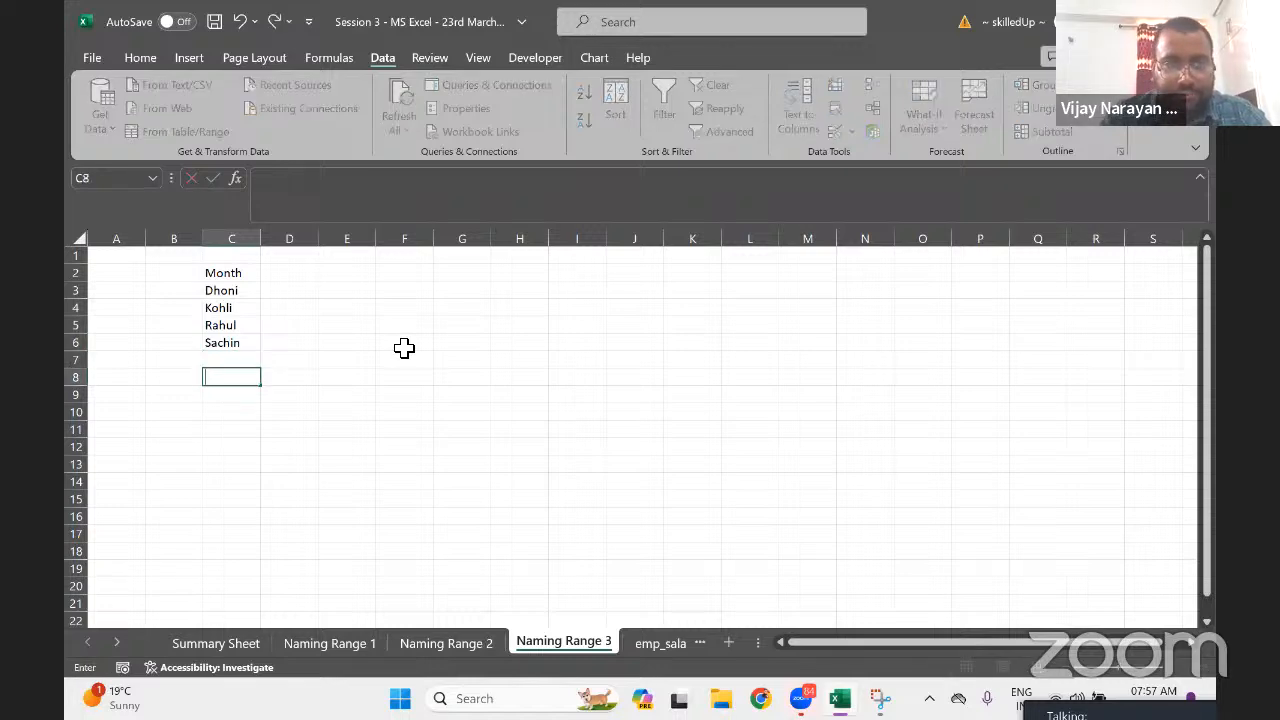
{"action": "key", "text": "Up"}
{"action": "type", "text": "Dr"}
{"action": "key", "text": "BackSpace"}
{"action": "key", "text": "BackSpace"}
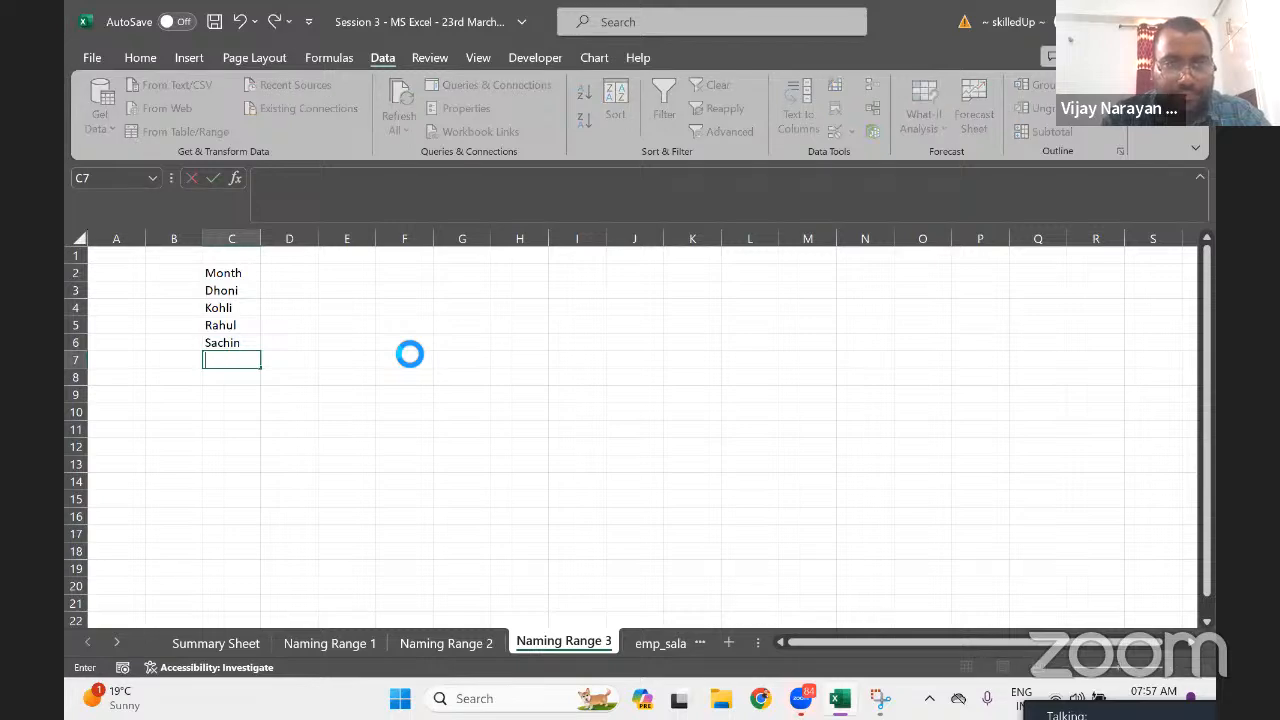
{"action": "type", "text": "Dravid"}
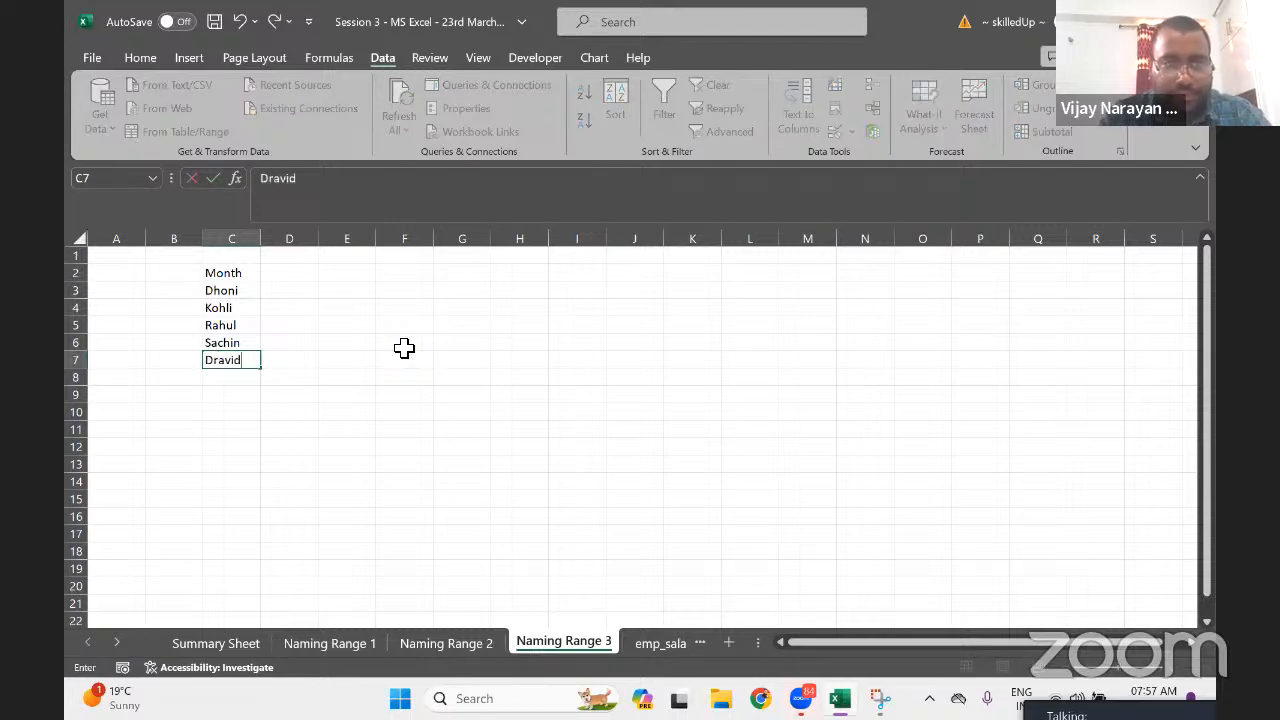
{"action": "key", "text": "Return"}
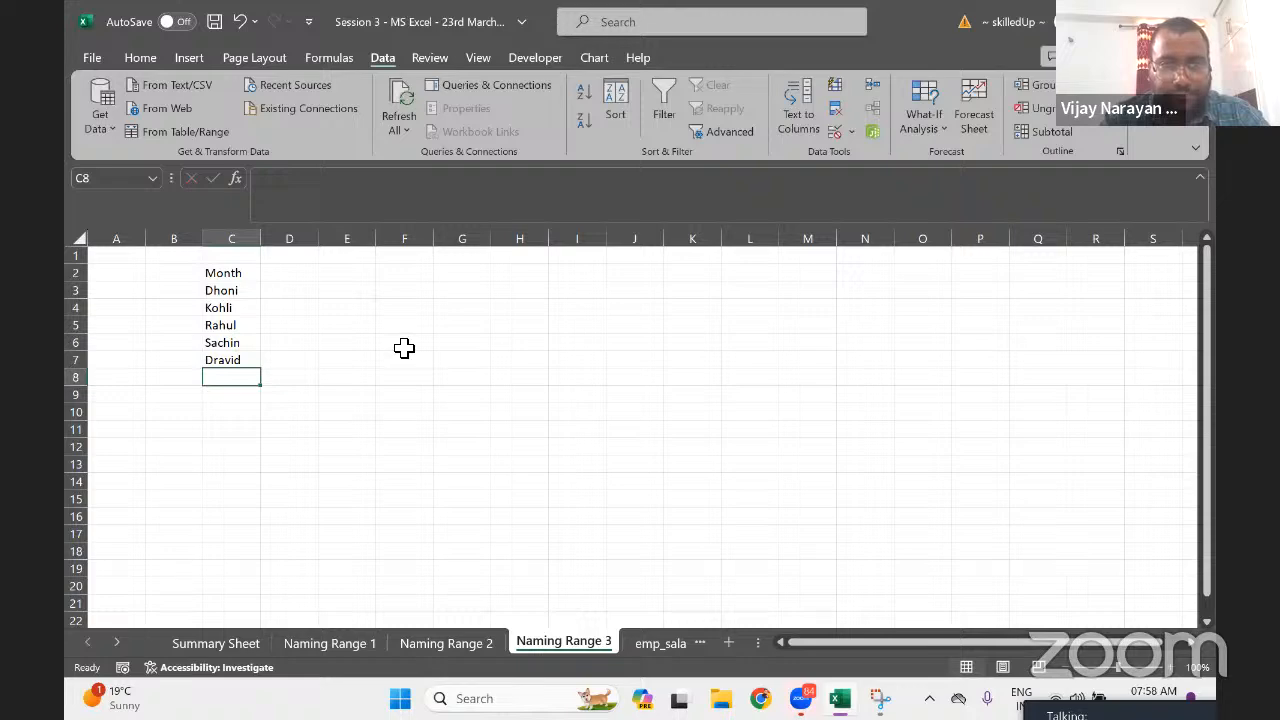
{"action": "type", "text": "Rohit"}
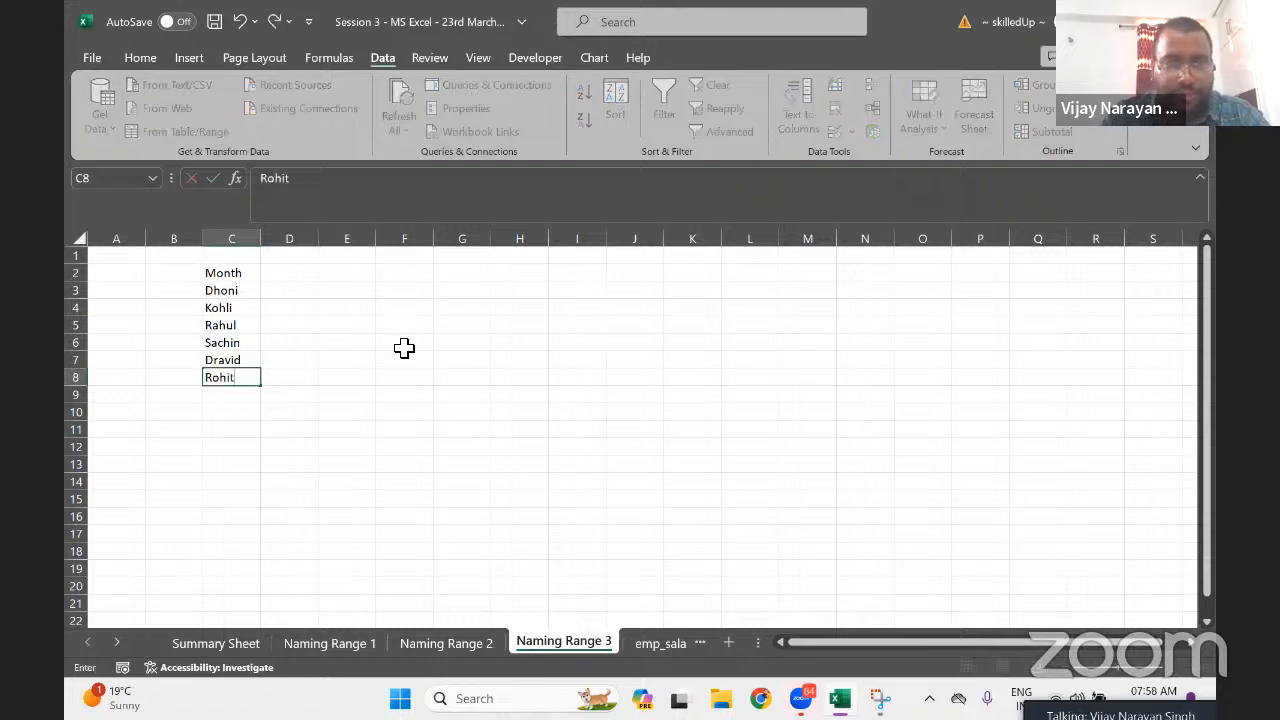
{"action": "key", "text": "Return"}
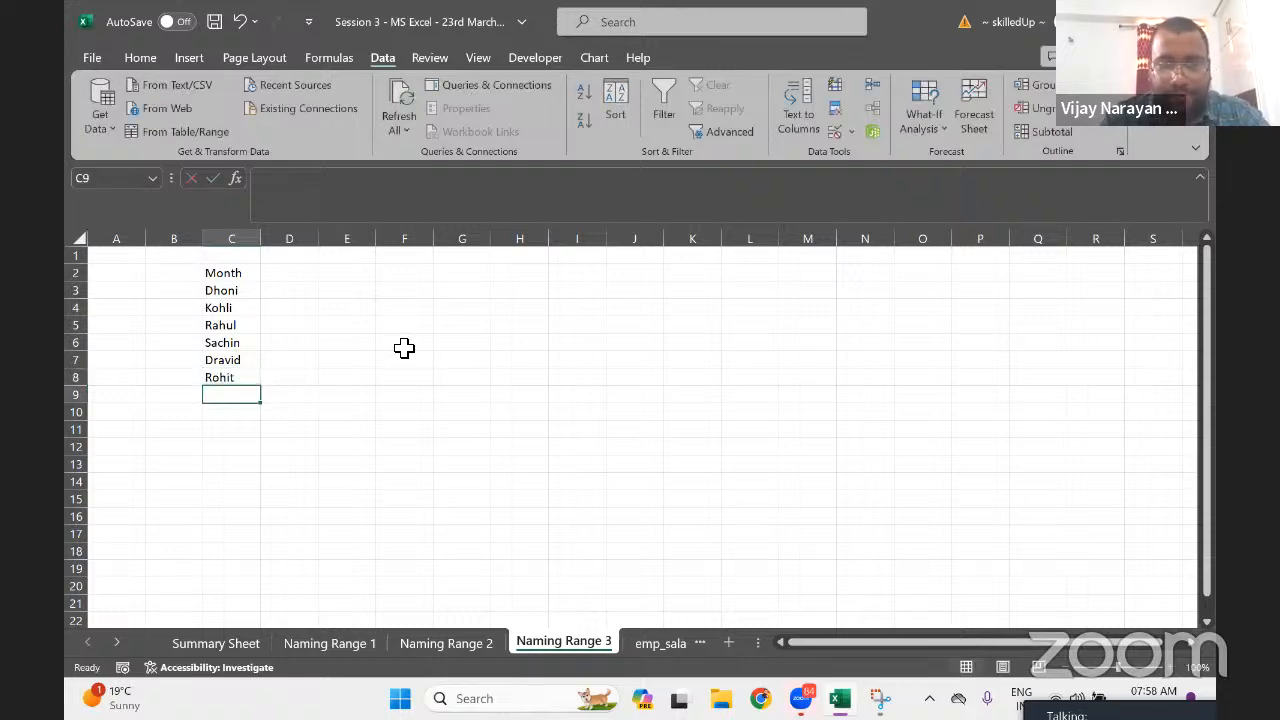
{"action": "type", "text": "Hardik"}
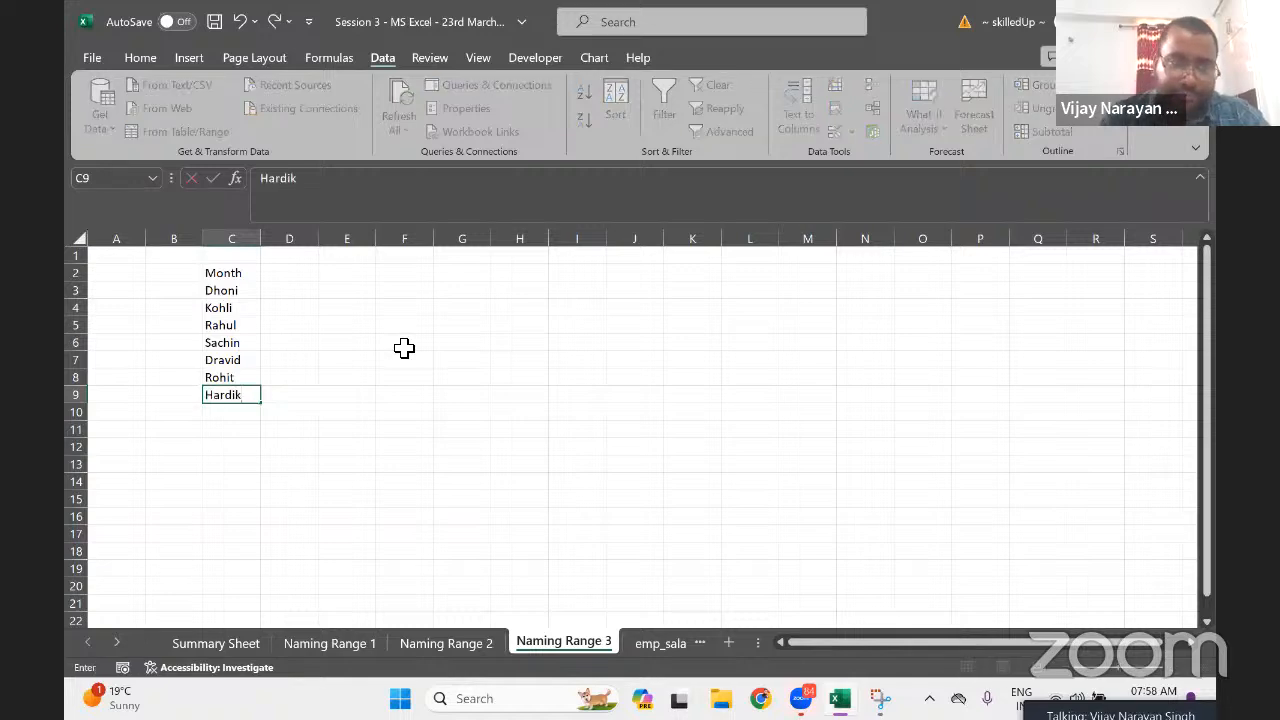
{"action": "key", "text": "Return"}
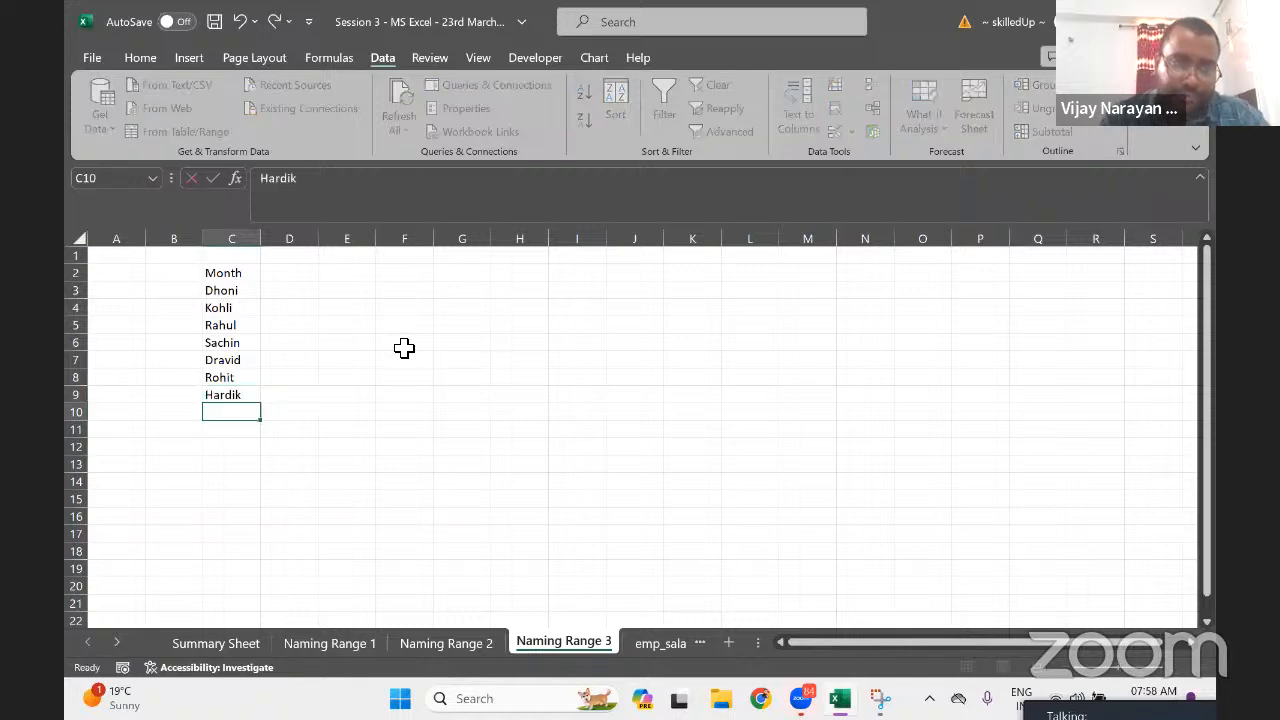
{"action": "key", "text": "Right"}
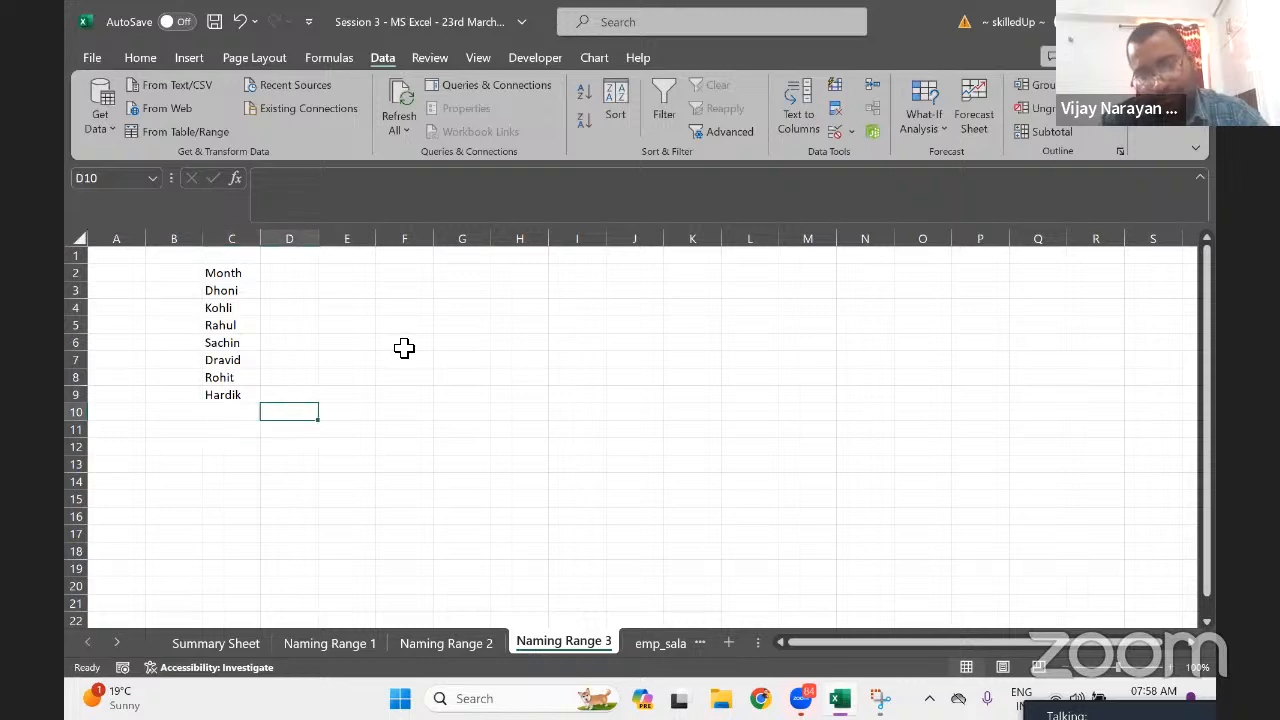
{"action": "key", "text": "Left"}
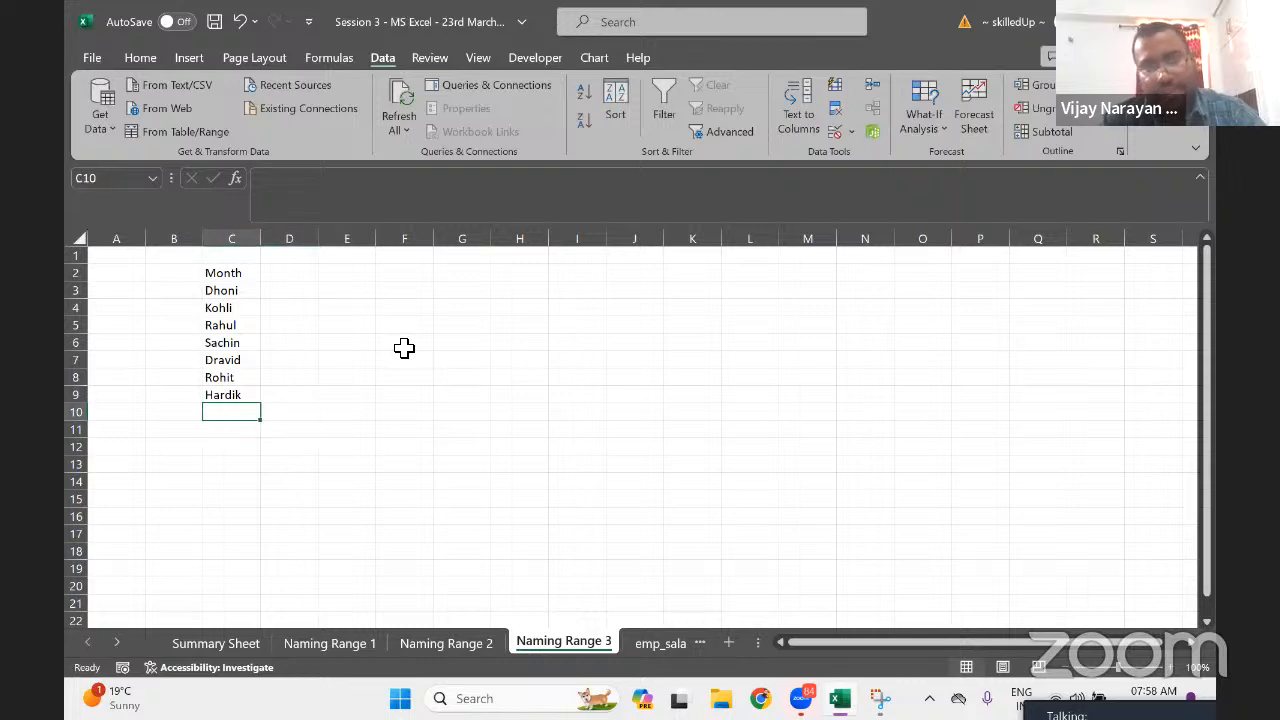
{"action": "key", "text": "Up"}
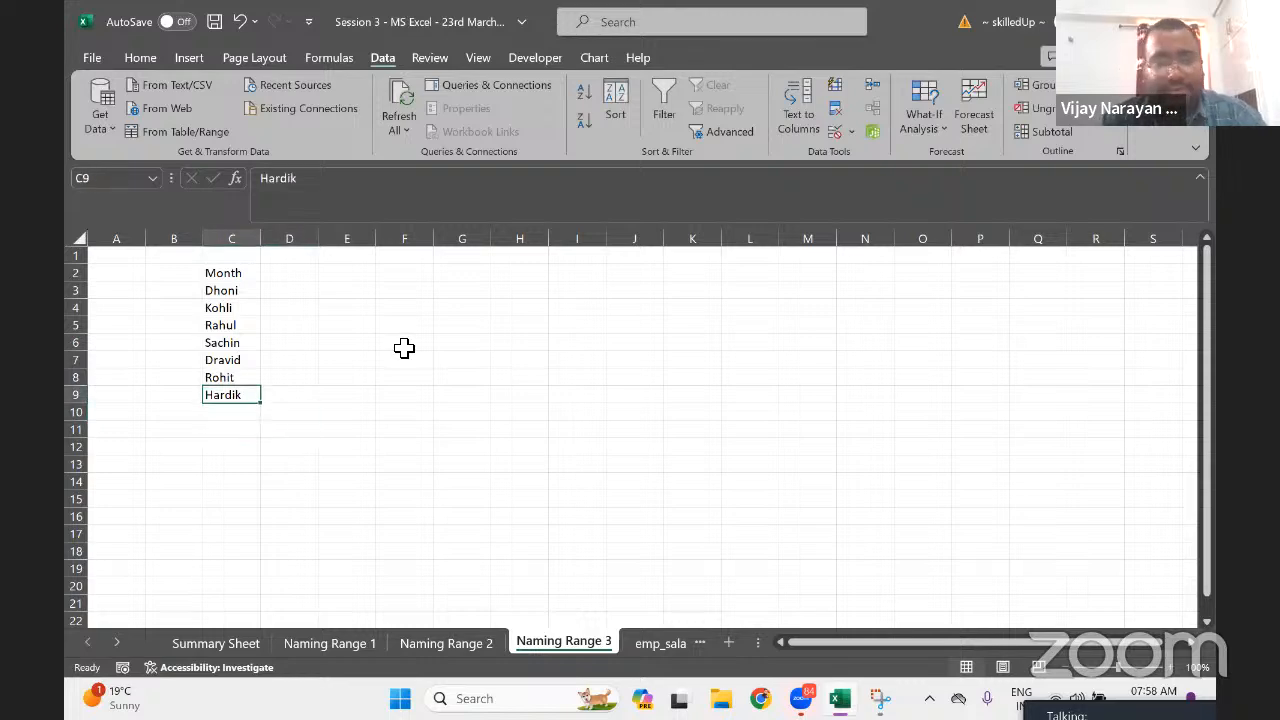
{"action": "key", "text": "Down"}
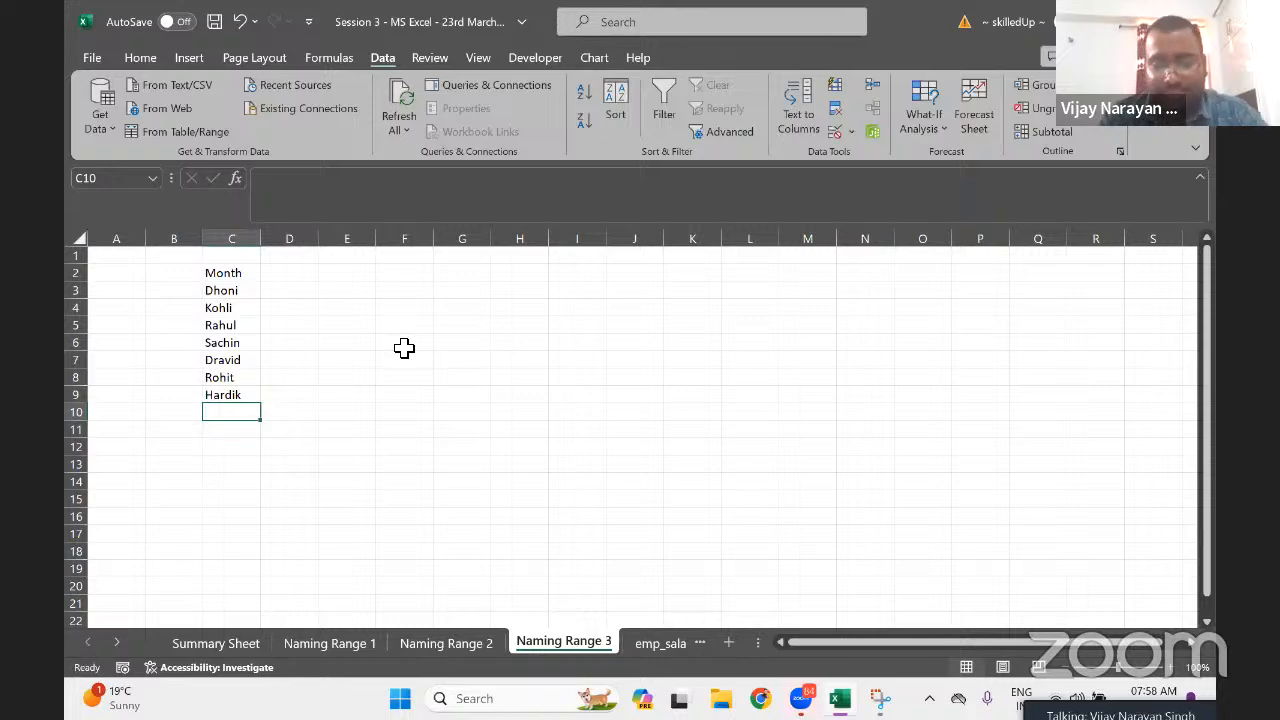
{"action": "type", "text": "Jadega"}
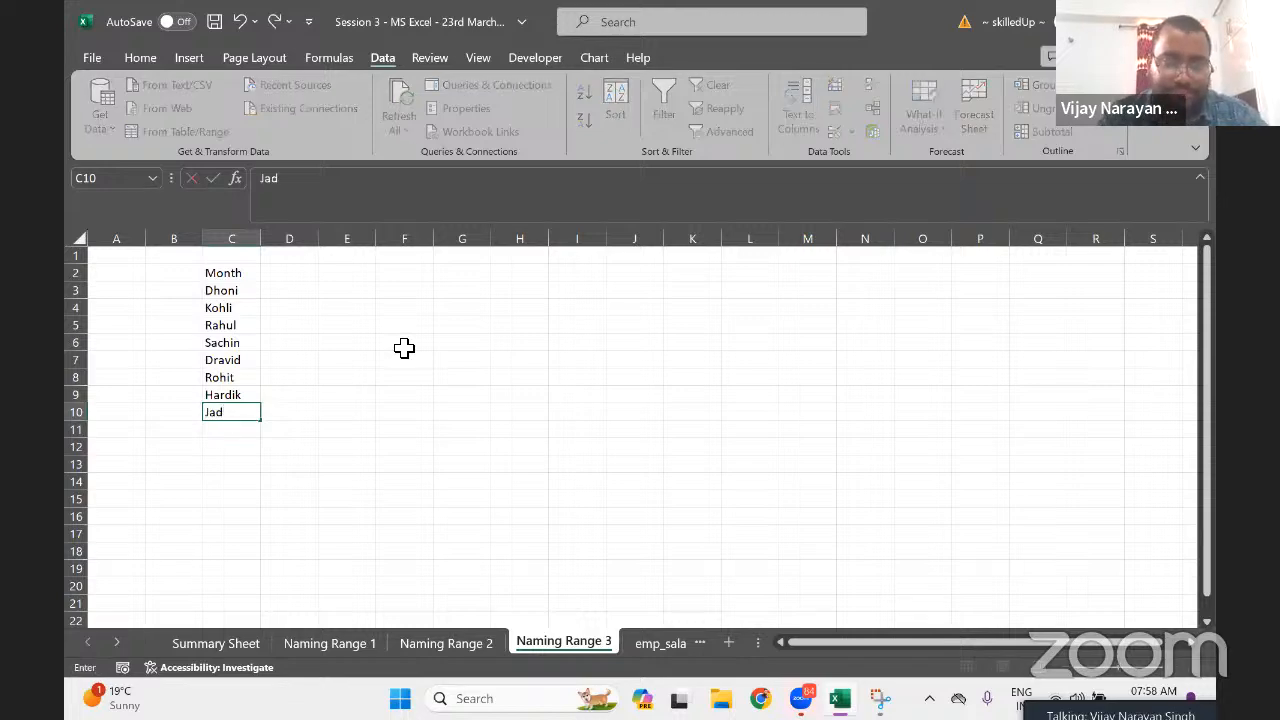
{"action": "key", "text": "BackSpace"}
{"action": "key", "text": "BackSpace"}
{"action": "type", "text": "ja"}
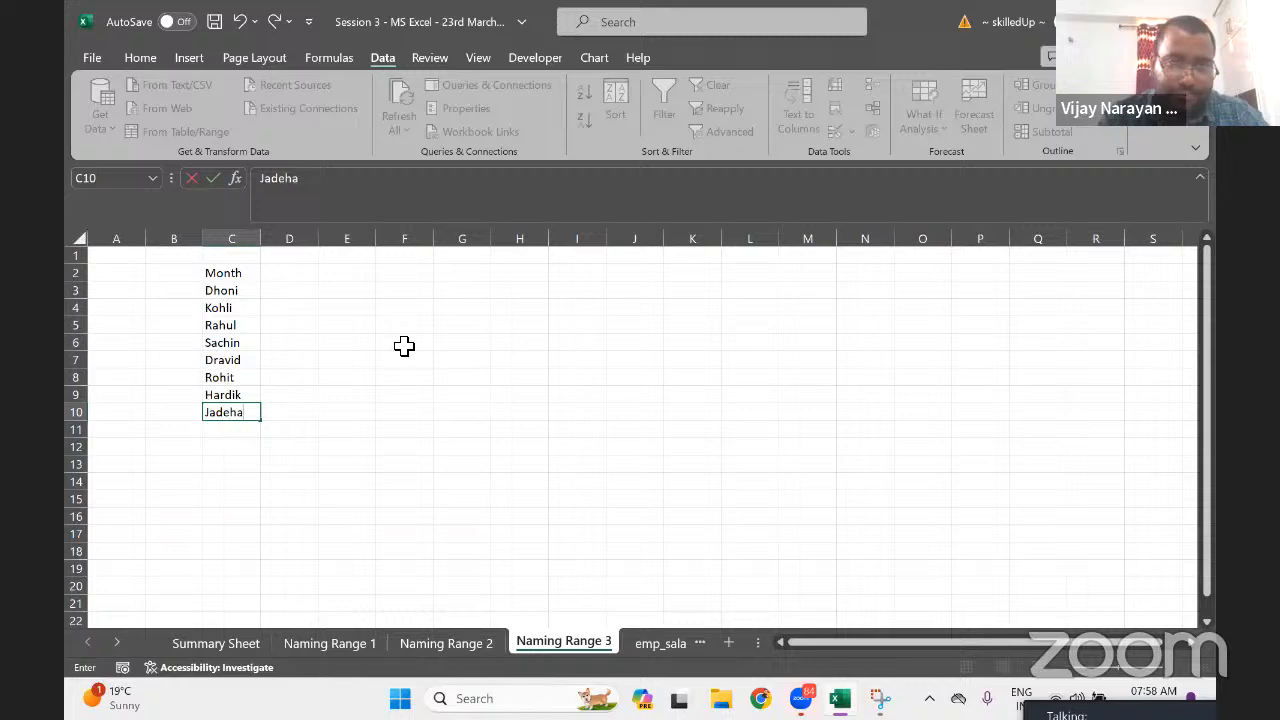
{"action": "key", "text": "BackSpace"}
{"action": "type", "text": "a"}
{"action": "key", "text": "Return"}
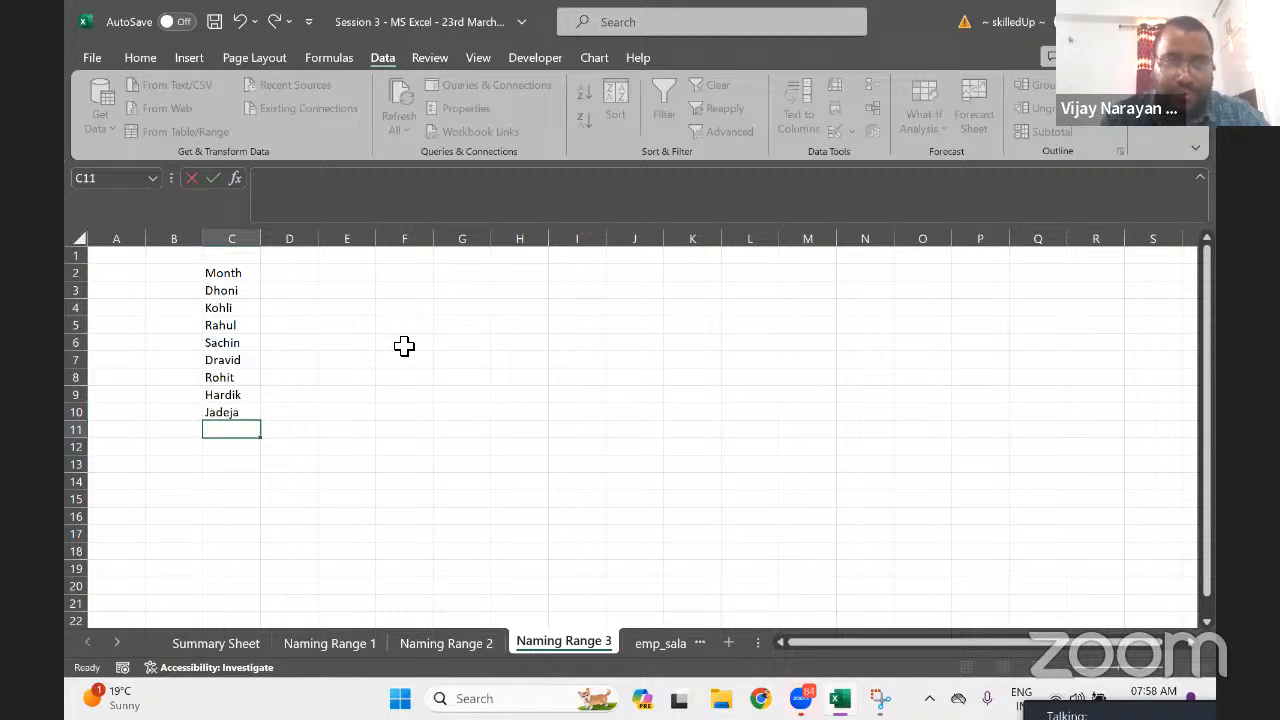
{"action": "key", "text": "Up"}
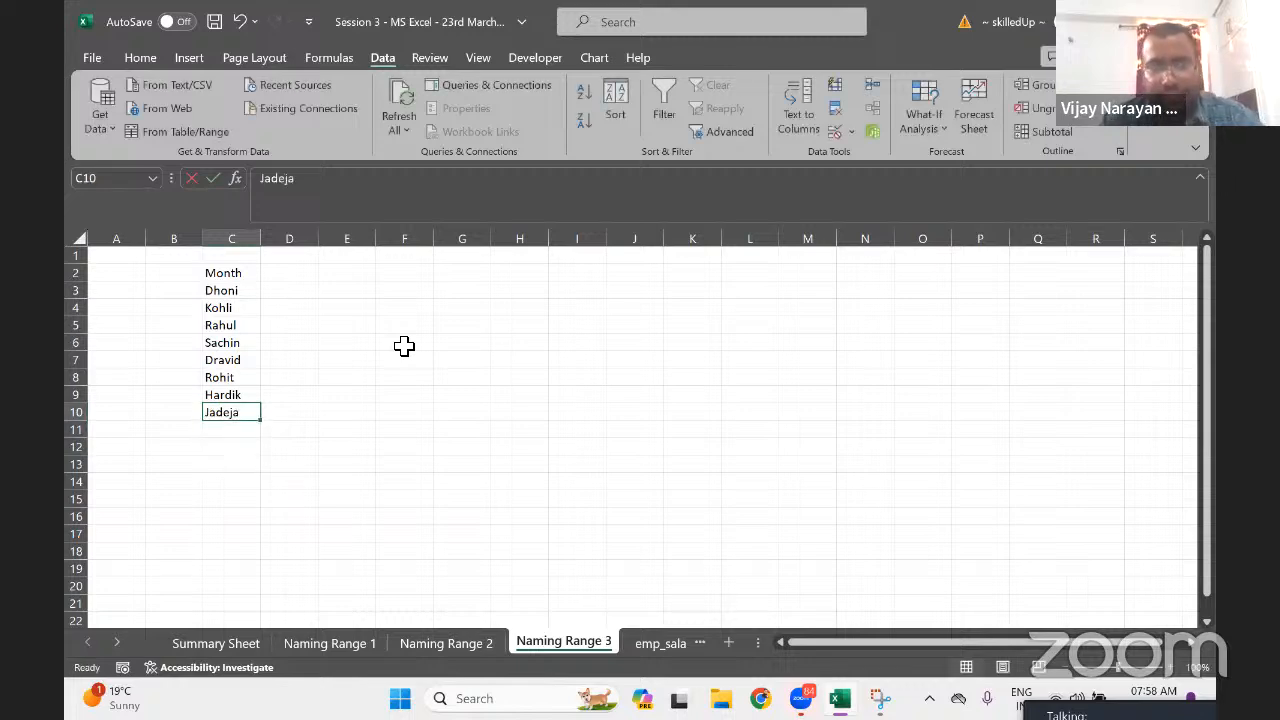
{"action": "key", "text": "ctrl+Up"}
{"action": "key", "text": "Right"}
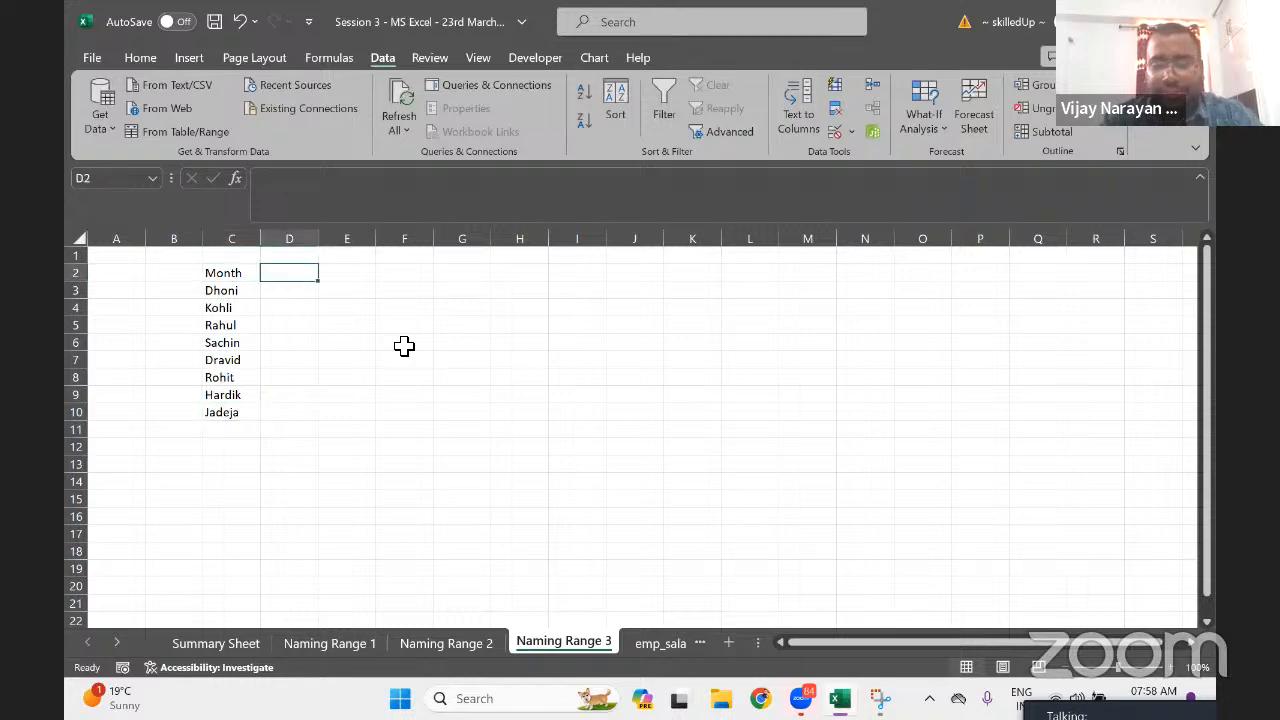
Fill month headings Jan through Dec across D2:O2
{"action": "key", "text": "Left"}
{"action": "key", "text": "Right"}
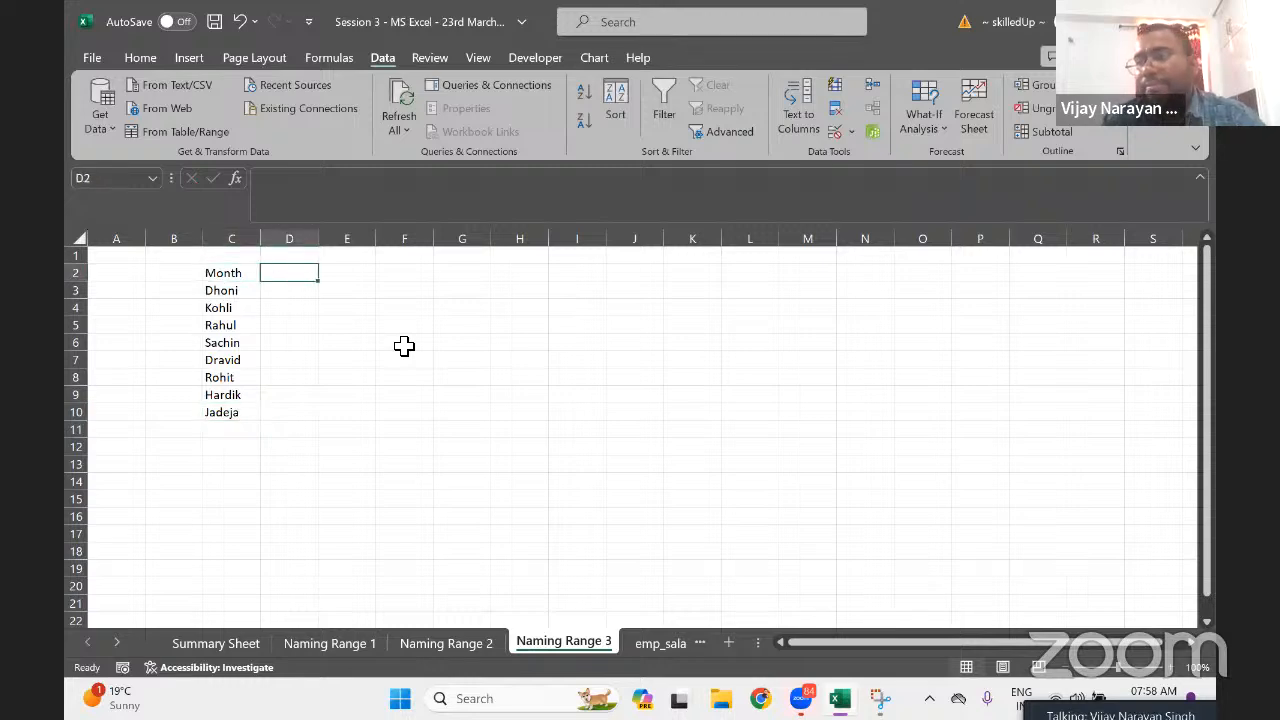
{"action": "type", "text": "Jan"}
{"action": "key", "text": "Return"}
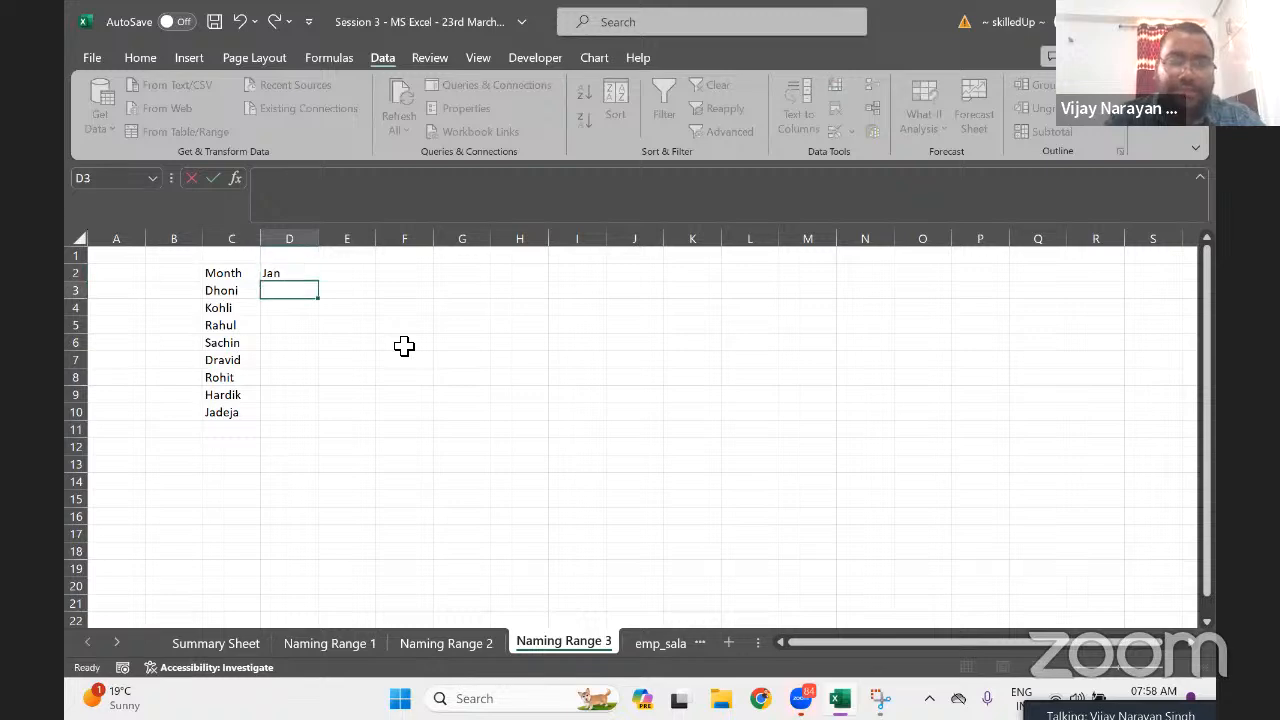
{"action": "key", "text": "Up"}
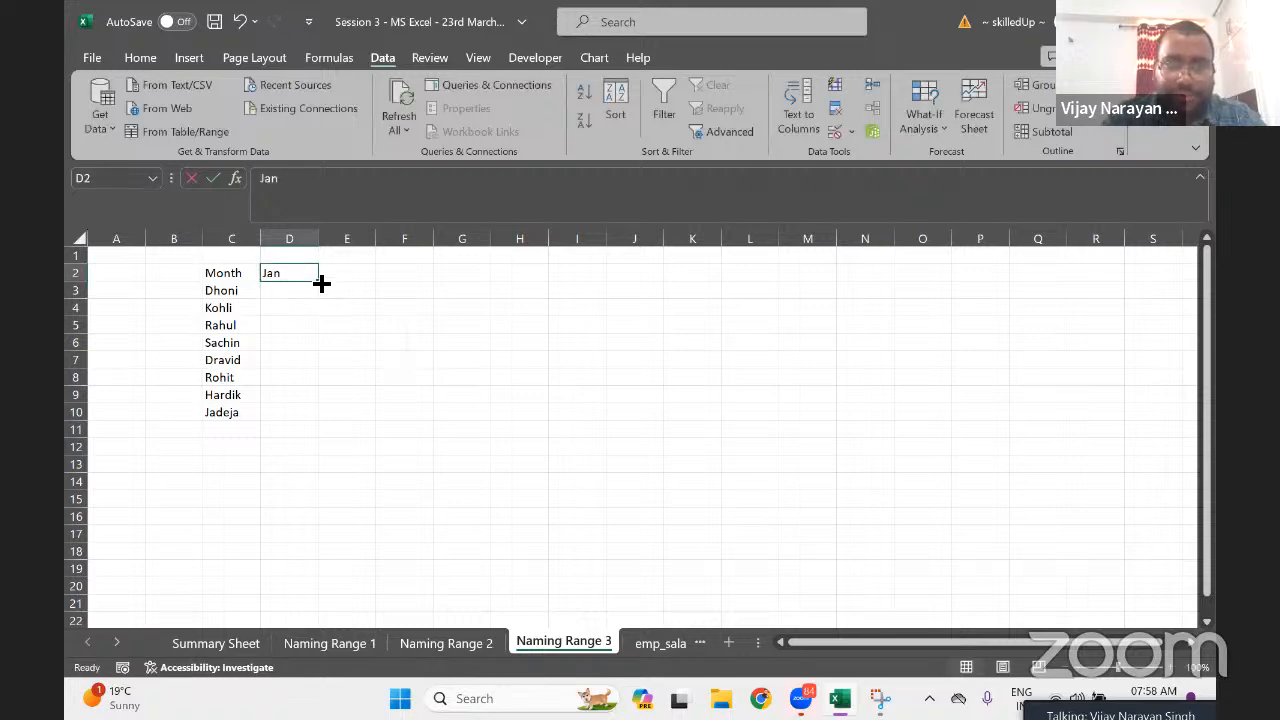
{"action": "left_click_drag", "start_coordinate": [327, 284], "coordinate": [1011, 280]}
Fit the table's column widths to their contents
{"action": "key", "text": "Left"}
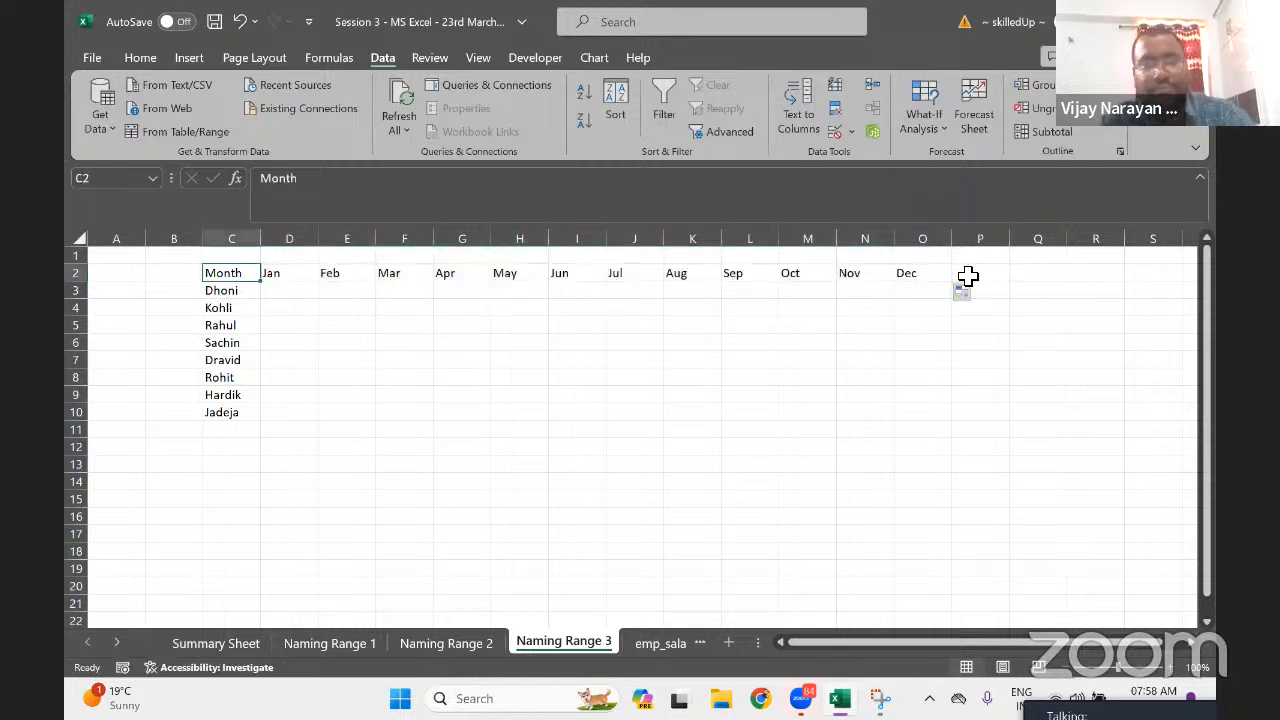
{"action": "key", "text": "ctrl+a"}
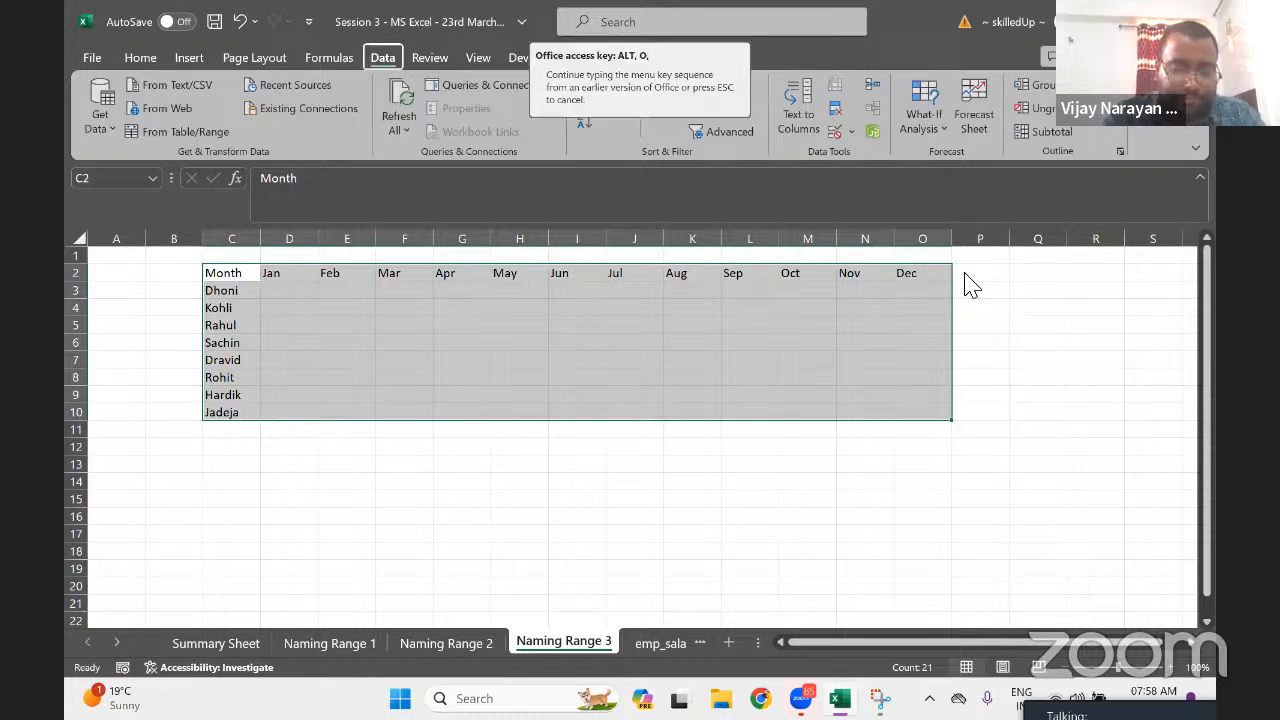
{"action": "key", "text": "Left"}
{"action": "key", "text": "Right"}
Apply All Borders to the table C2:O10
{"action": "key", "text": "ctrl+shift+Down"}
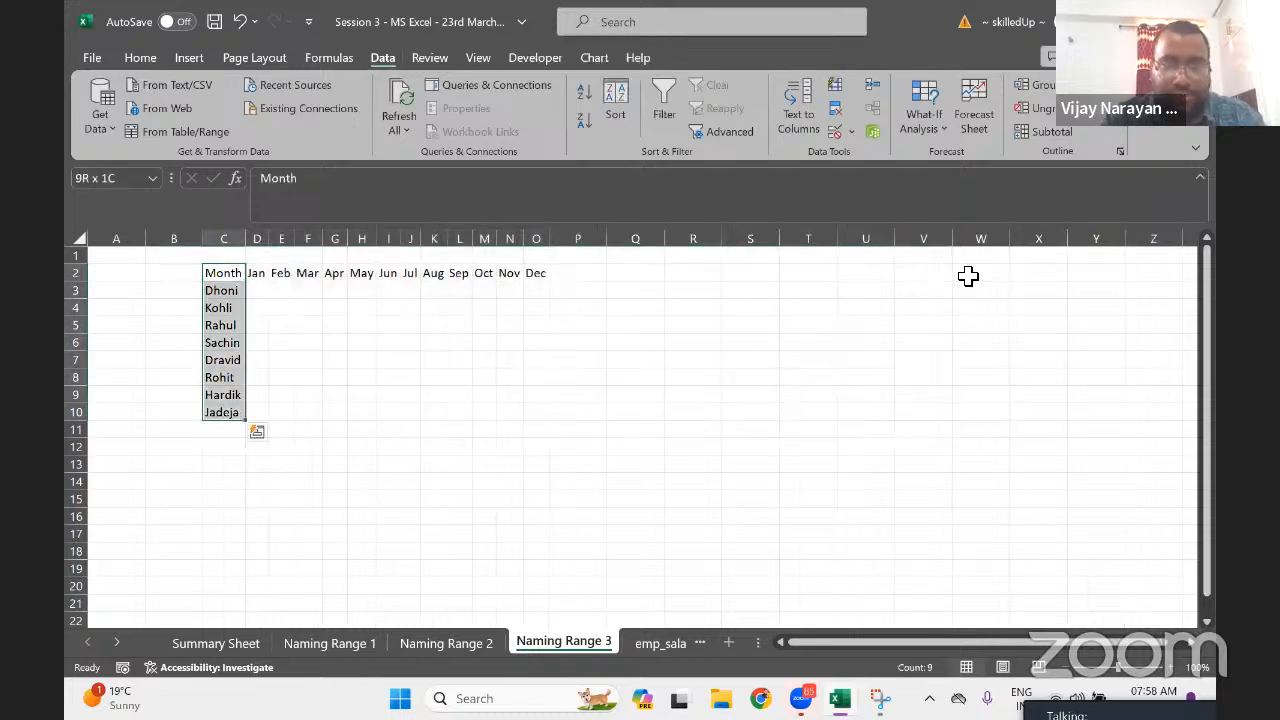
{"action": "key", "text": "ctrl+shift+Right"}
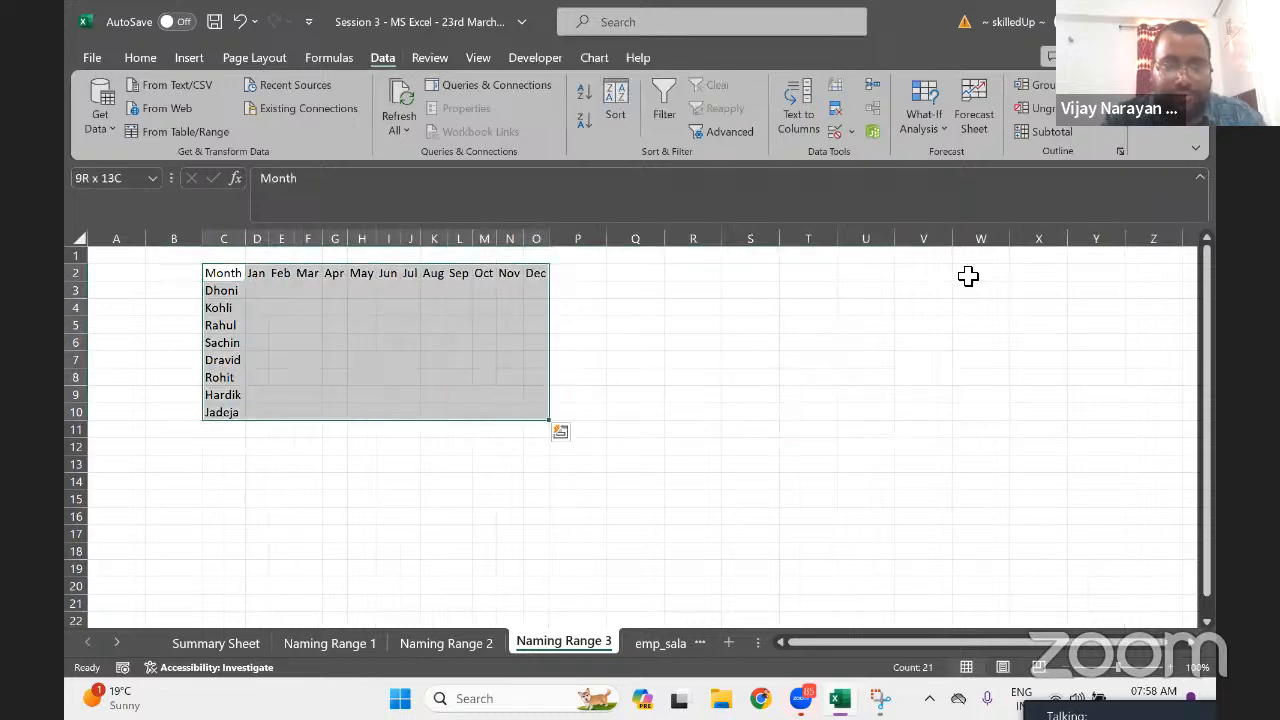
{"action": "left_click", "coordinate": [140, 57]}
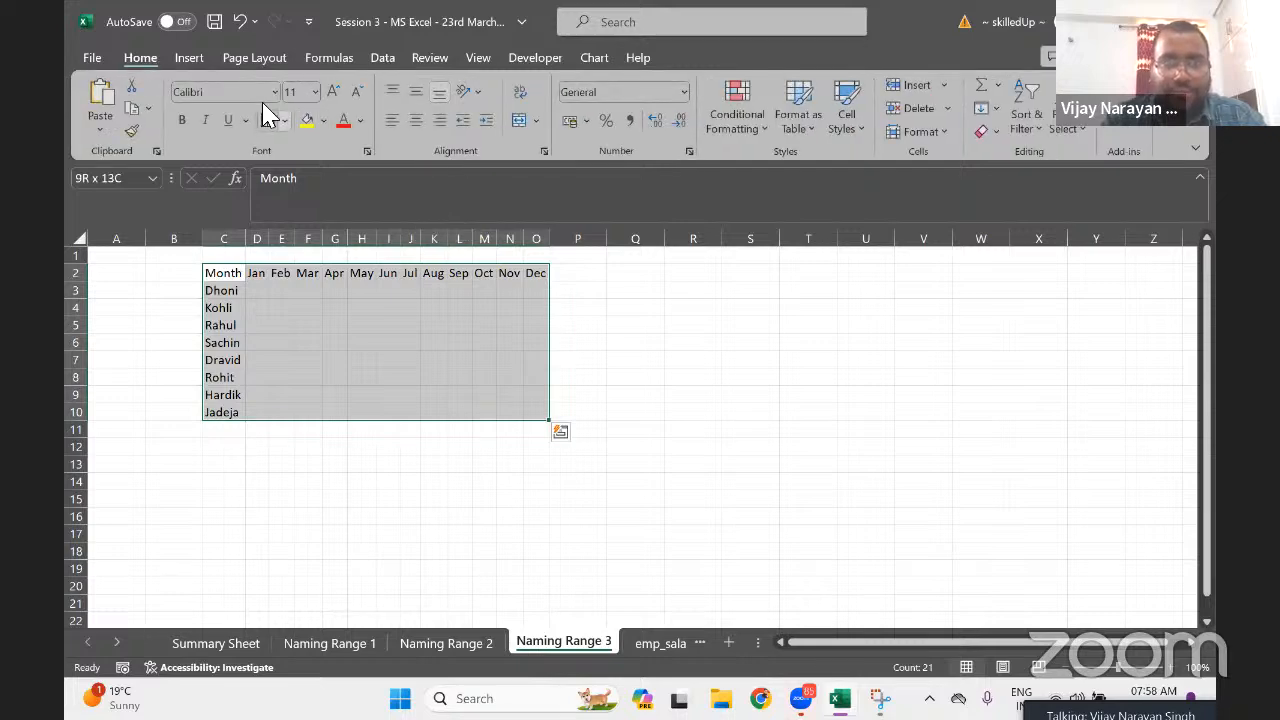
{"action": "left_click", "coordinate": [268, 120]}
{"action": "key", "text": "Down"}
{"action": "key", "text": "Right"}
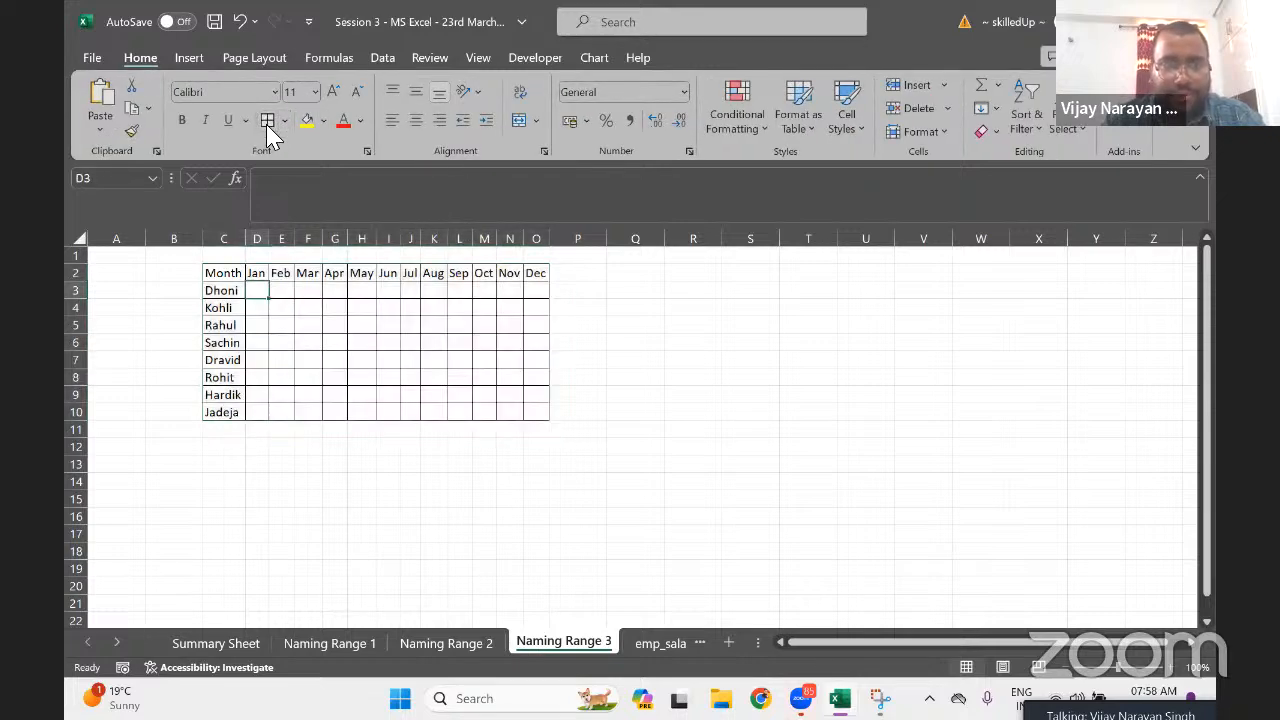
Enter =RANDBETWEEN(100,1000) in D3
{"action": "type", "text": "=ran"}
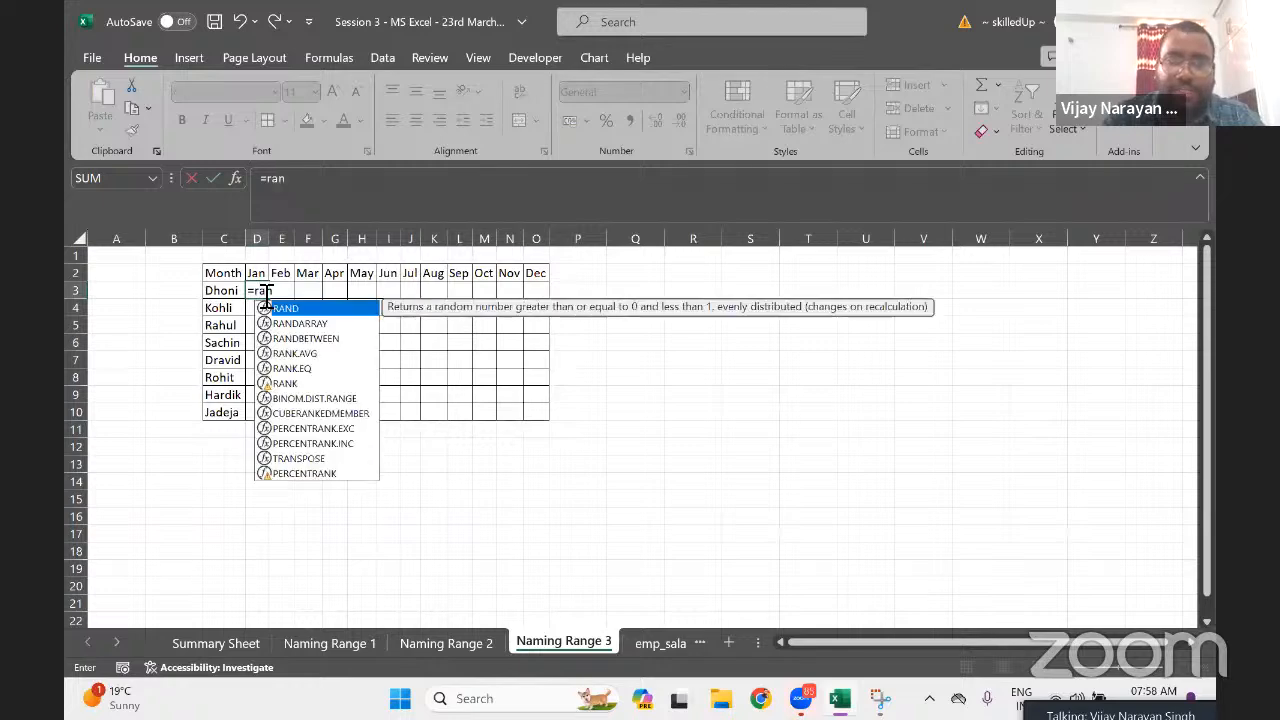
{"action": "key", "text": "Down"}
{"action": "key", "text": "Down"}
{"action": "key", "text": "Tab"}
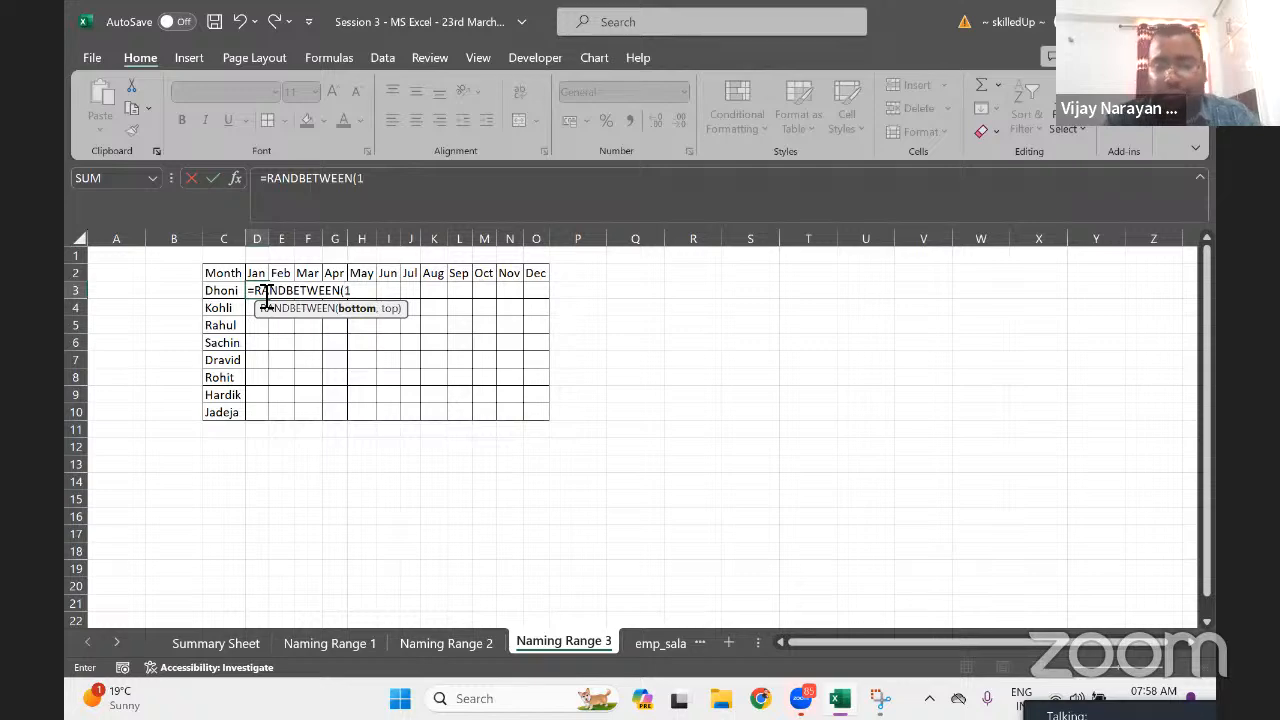
{"action": "type", "text": "100"}
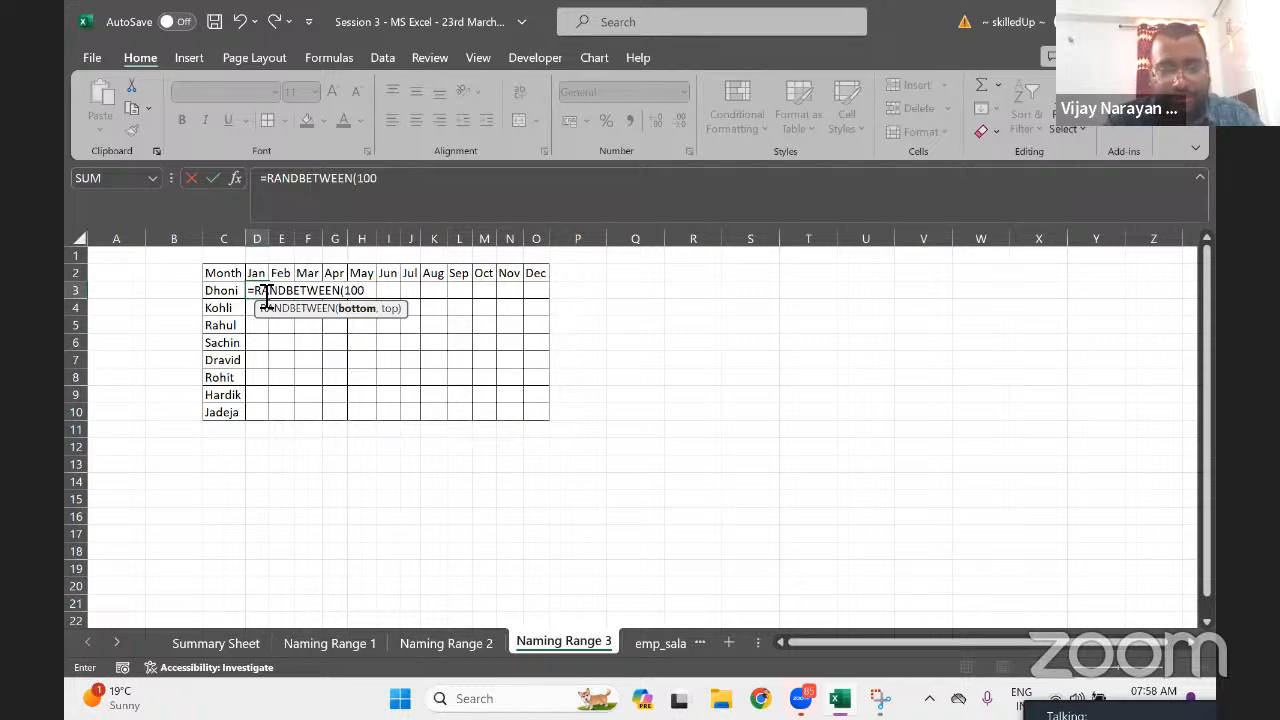
{"action": "type", "text": ",2000"}
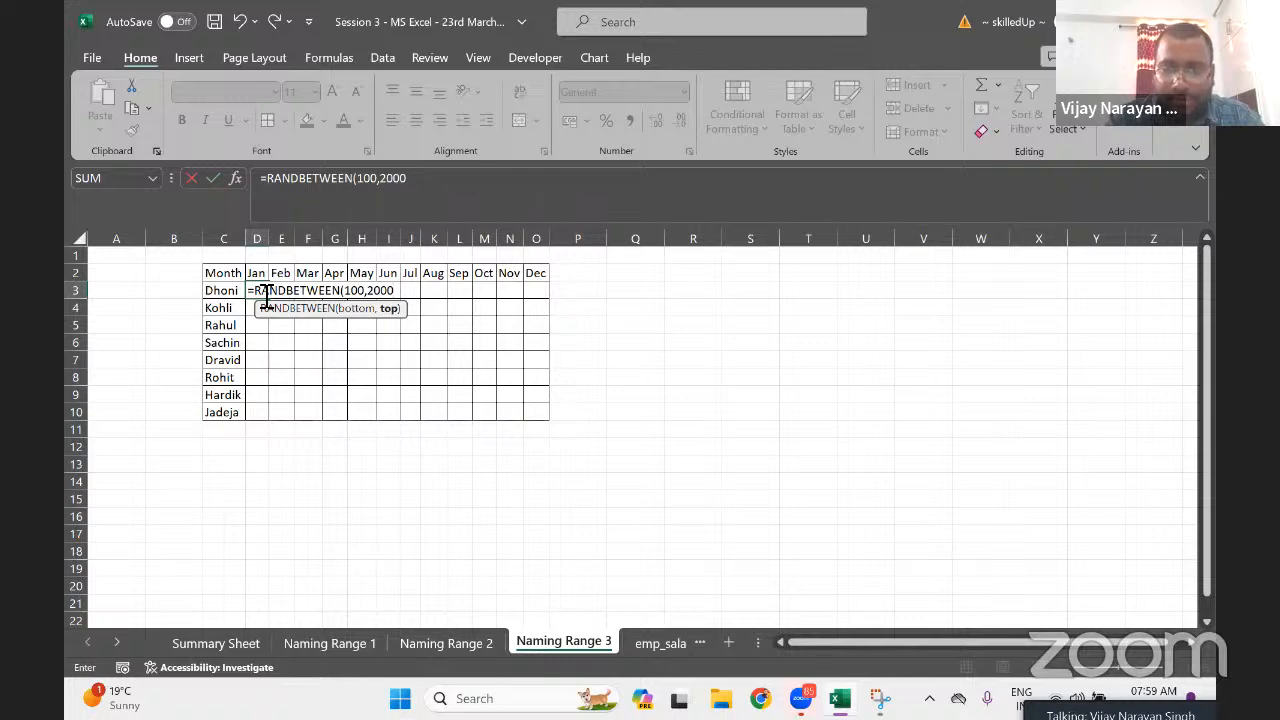
{"action": "key", "text": "BackSpace"}
{"action": "key", "text": "BackSpace"}
{"action": "key", "text": "BackSpace"}
{"action": "key", "text": "BackSpace"}
{"action": "type", "text": "100"}
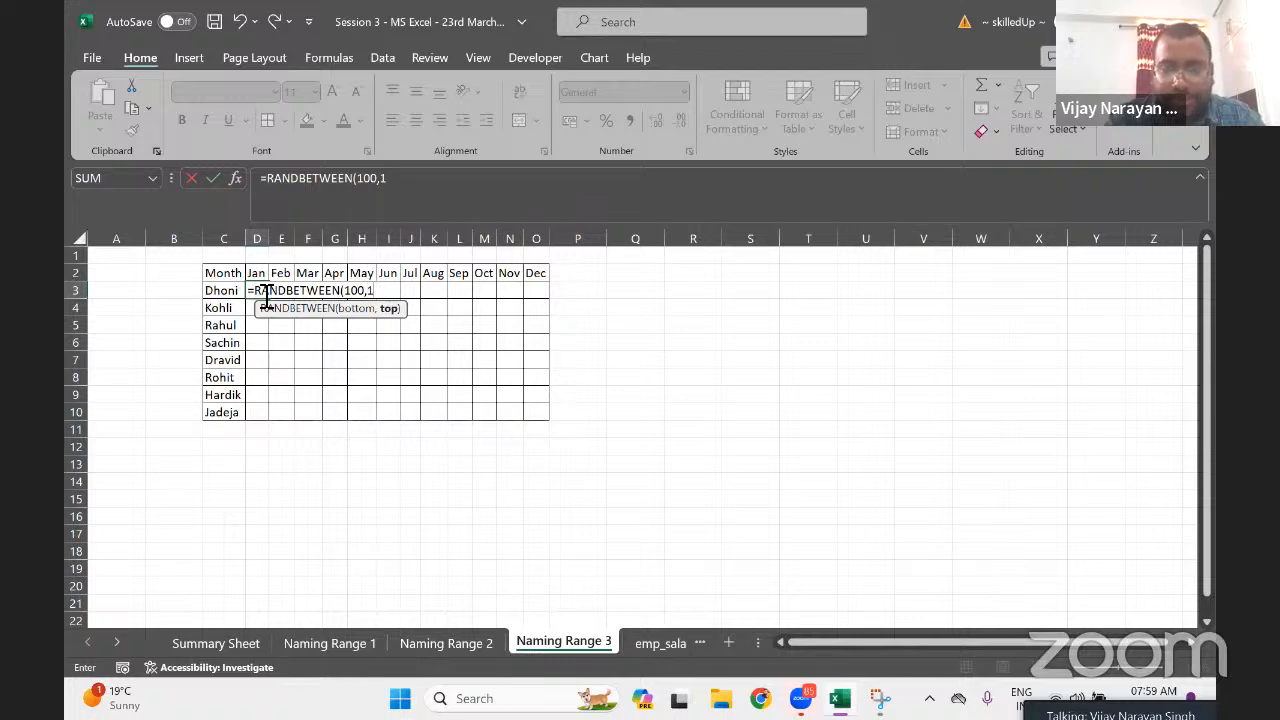
{"action": "type", "text": "0)"}
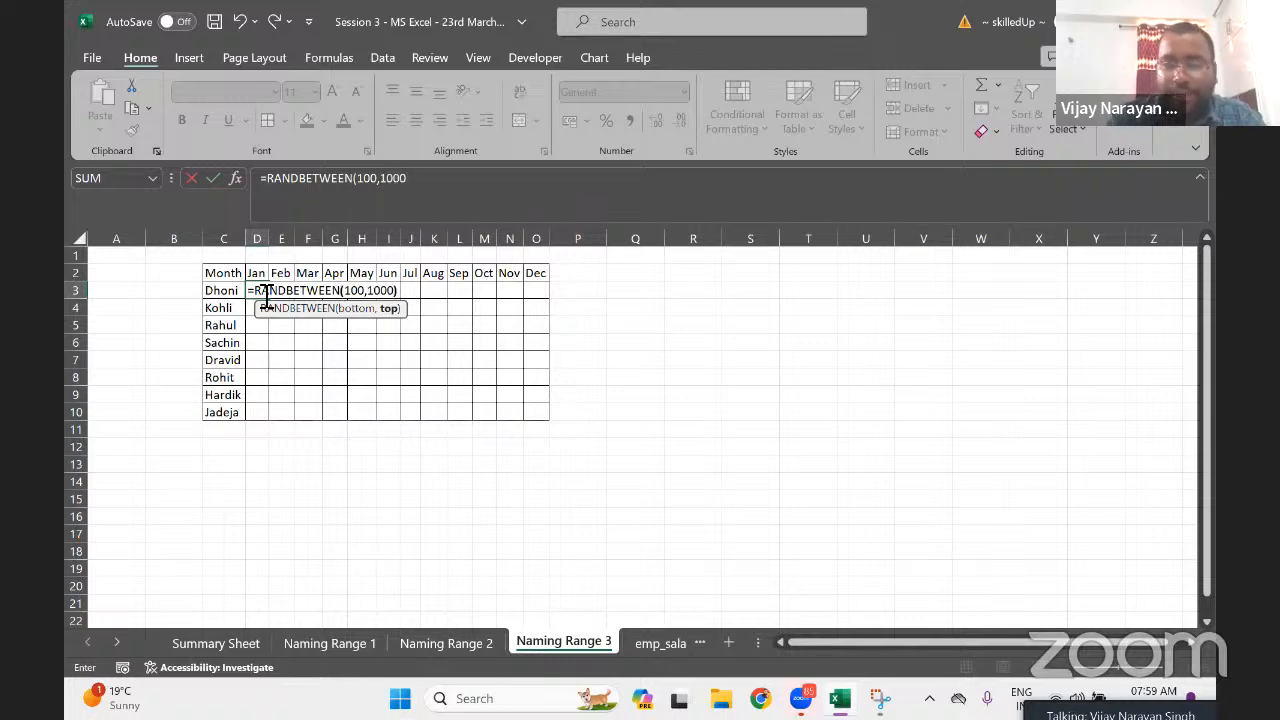
{"action": "key", "text": "Return"}
Fill the random-score formula down to row 10 and across Jan–Dec, covering D3:O10
{"action": "key", "text": "Left"}
{"action": "key", "text": "ctrl+Down"}
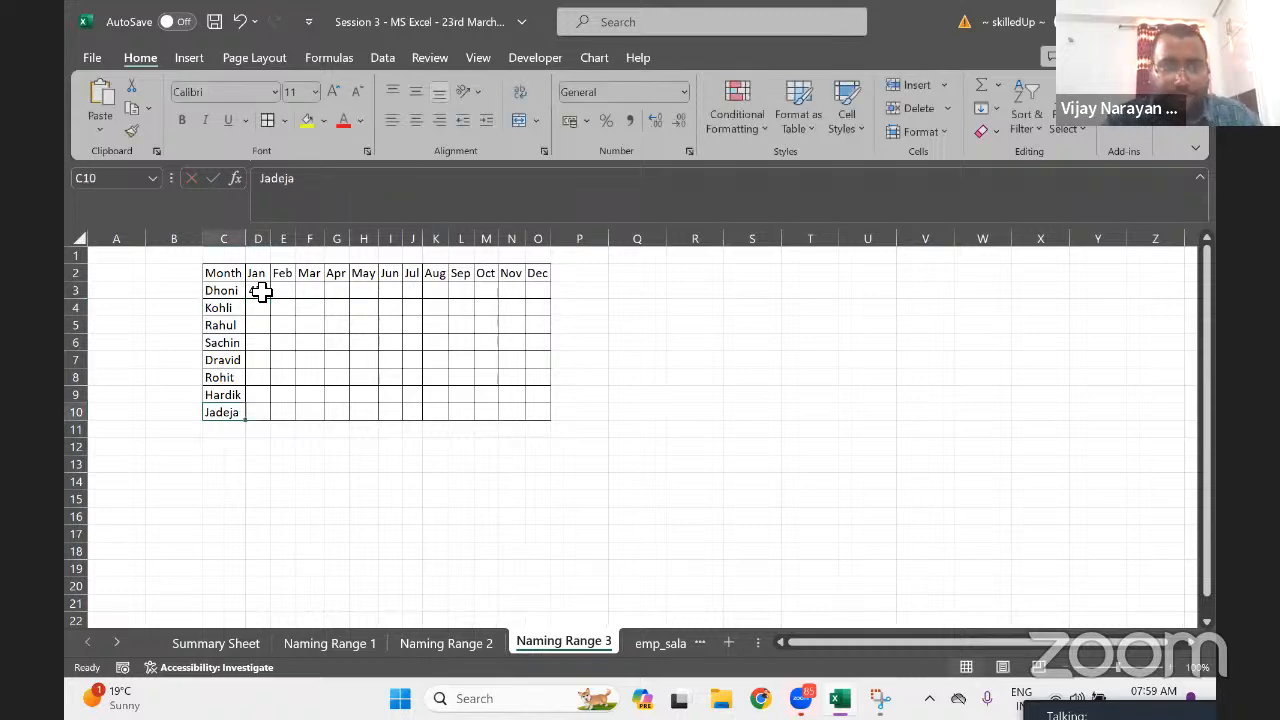
{"action": "key", "text": "Right"}
{"action": "key", "text": "ctrl+shift+Up"}
{"action": "key", "text": "ctrl+d"}
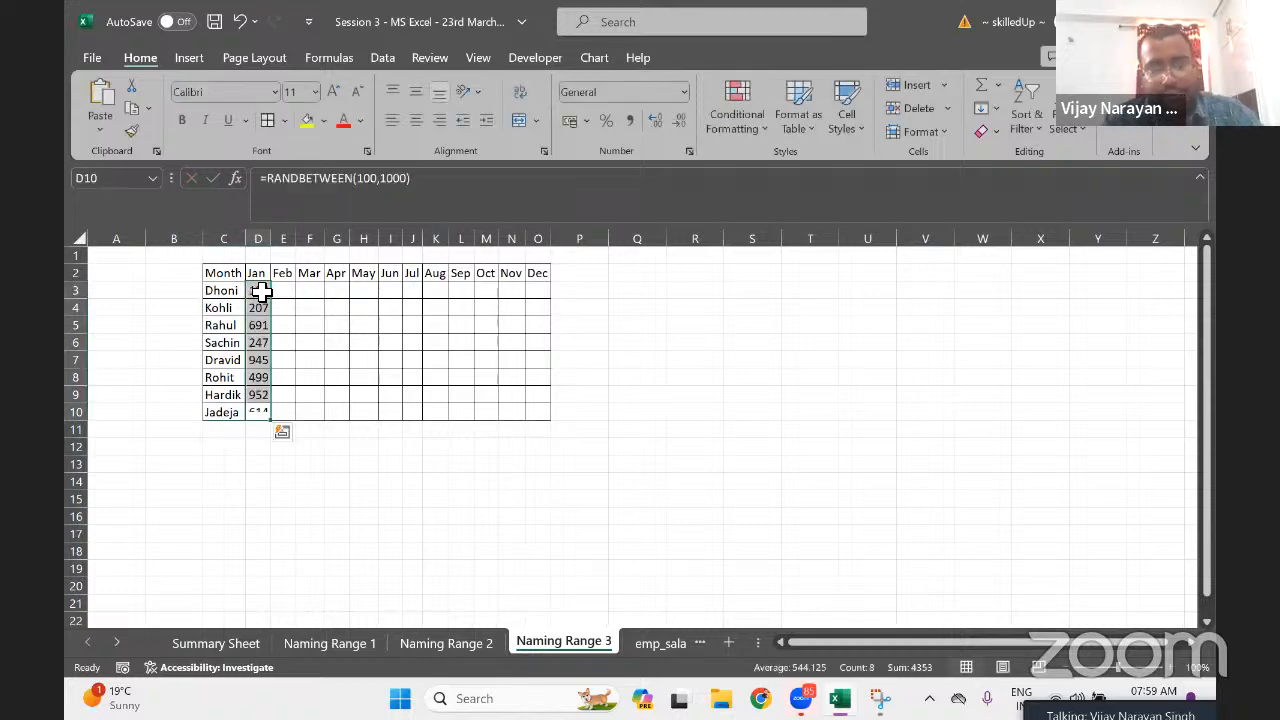
{"action": "key", "text": "shift+Right"}
{"action": "key", "text": "shift+Right"}
{"action": "key", "text": "shift+Right"}
{"action": "key", "text": "shift+Right"}
{"action": "key", "text": "shift+Right"}
{"action": "key", "text": "shift+Right"}
{"action": "key", "text": "shift+Right"}
{"action": "key", "text": "shift+Right"}
{"action": "key", "text": "shift+Right"}
{"action": "key", "text": "shift+Right"}
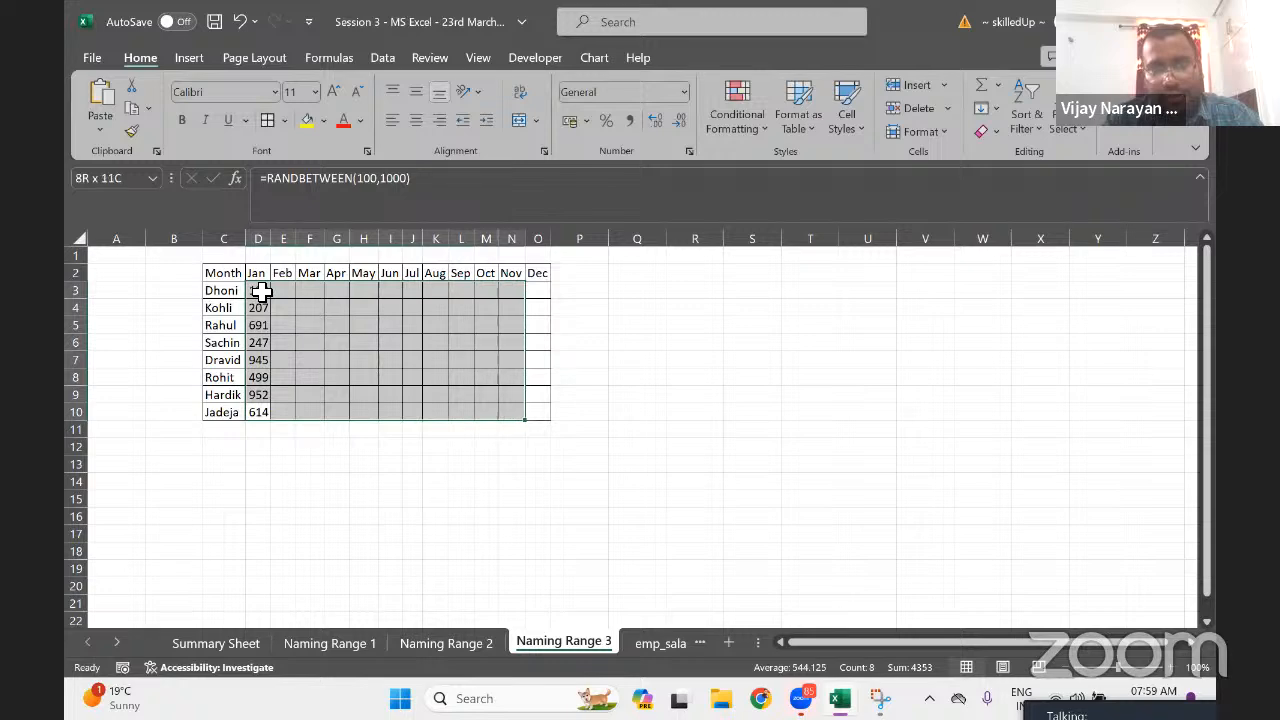
{"action": "key", "text": "ctrl+r"}
{"action": "key", "text": "shift+Right"}
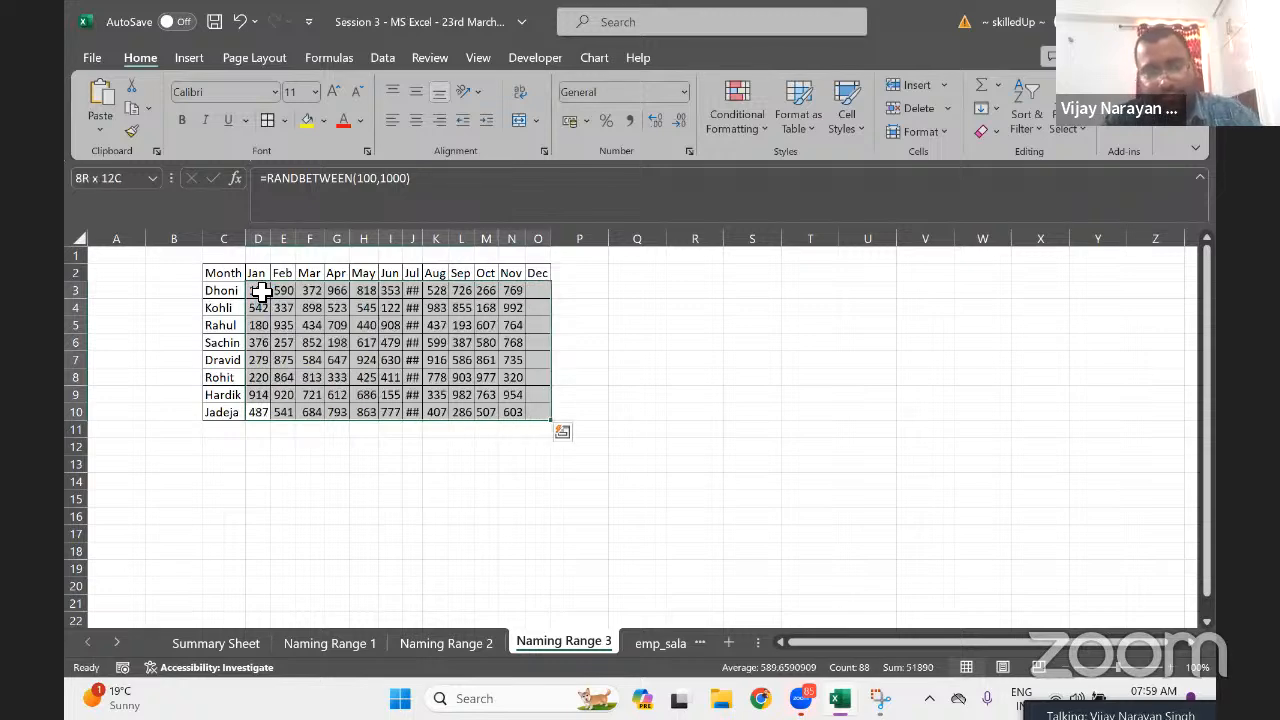
{"action": "key", "text": "ctrl+r"}
Autofit the column widths of the whole table C2:O10
{"action": "key", "text": "Right"}
{"action": "key", "text": "ctrl+a"}
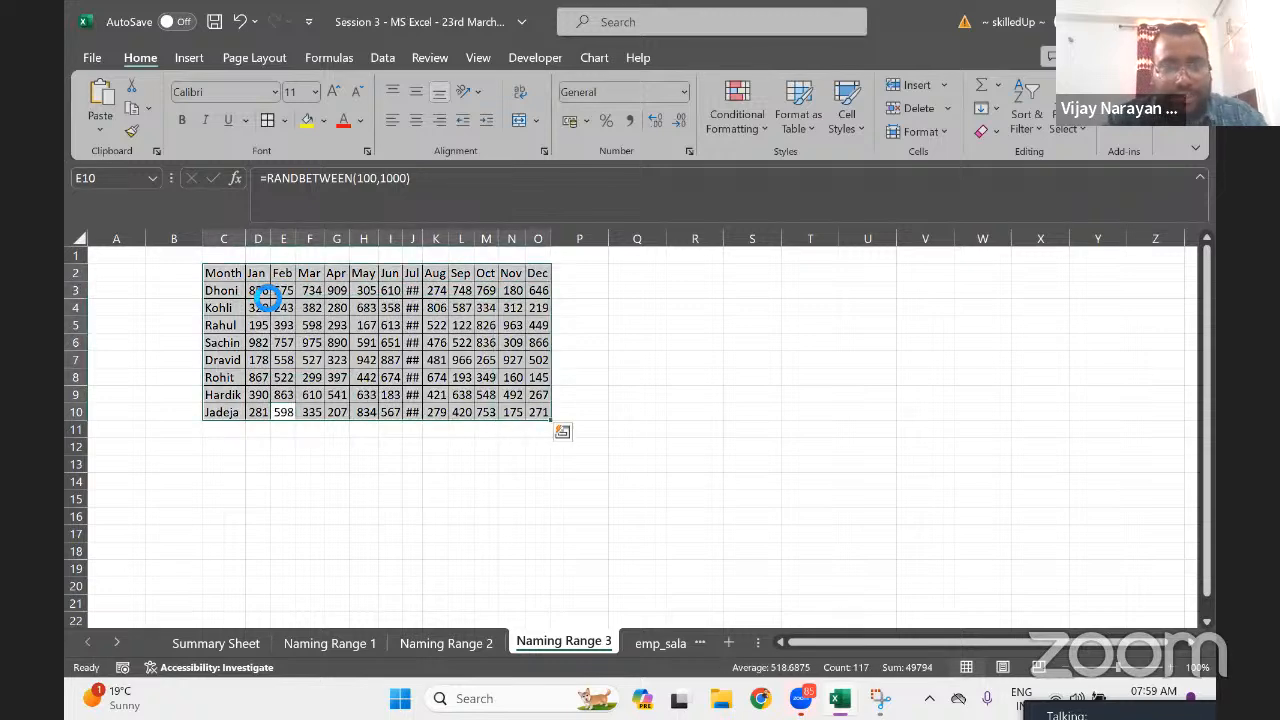
{"action": "key", "text": "alt+o"}
{"action": "key", "text": "c"}
{"action": "key", "text": "a"}
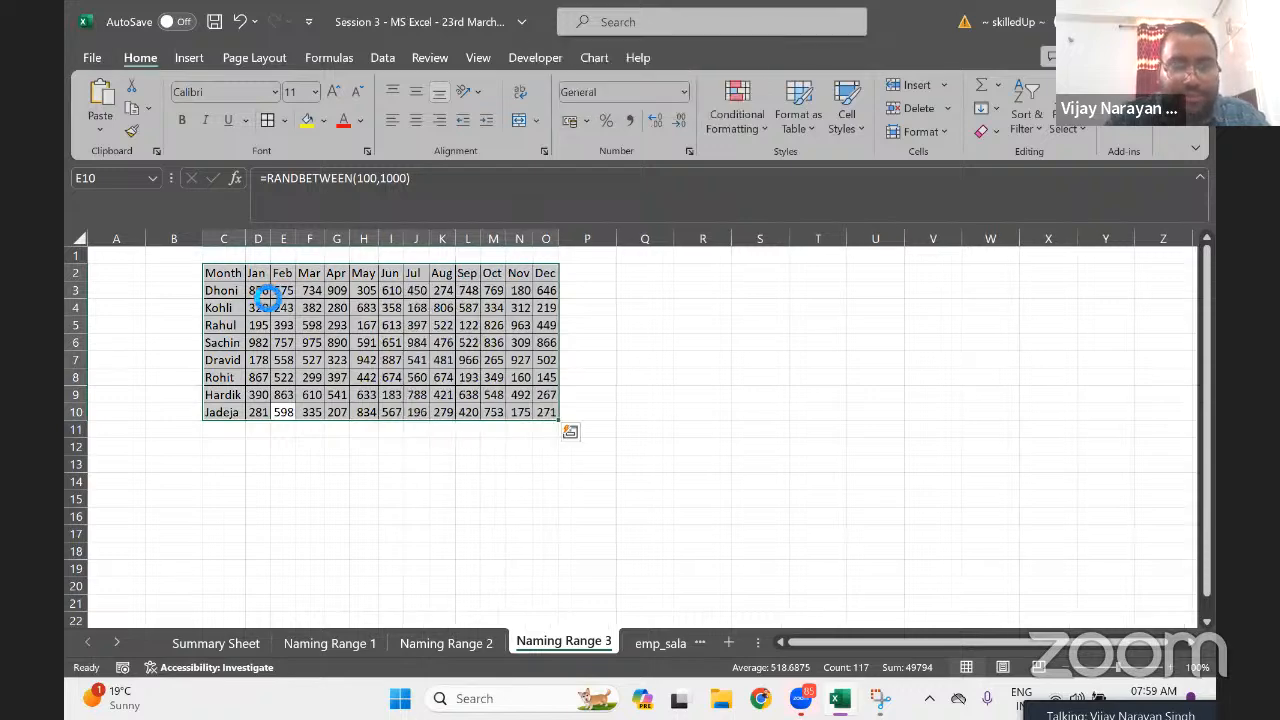
Copy the score table and paste it back as fixed values
{"action": "key", "text": "ctrl+c"}
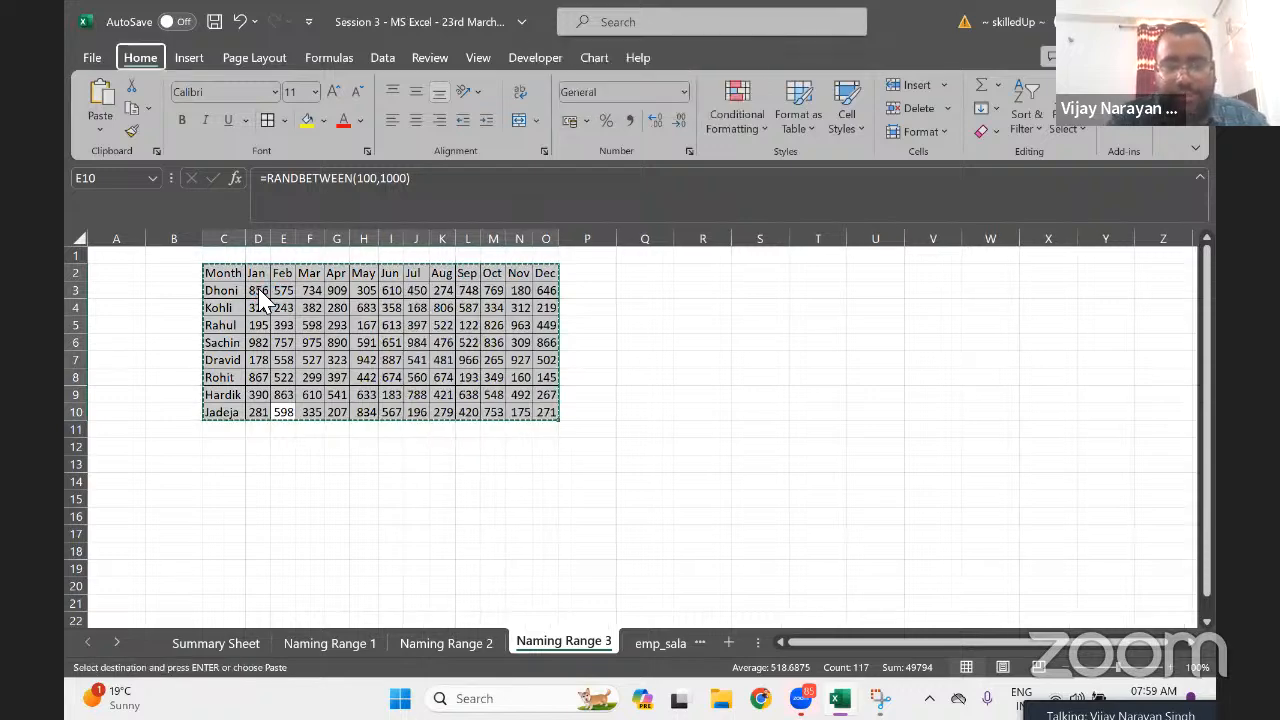
{"action": "key", "text": "alt+h"}
{"action": "key", "text": "v"}
{"action": "key", "text": "v"}
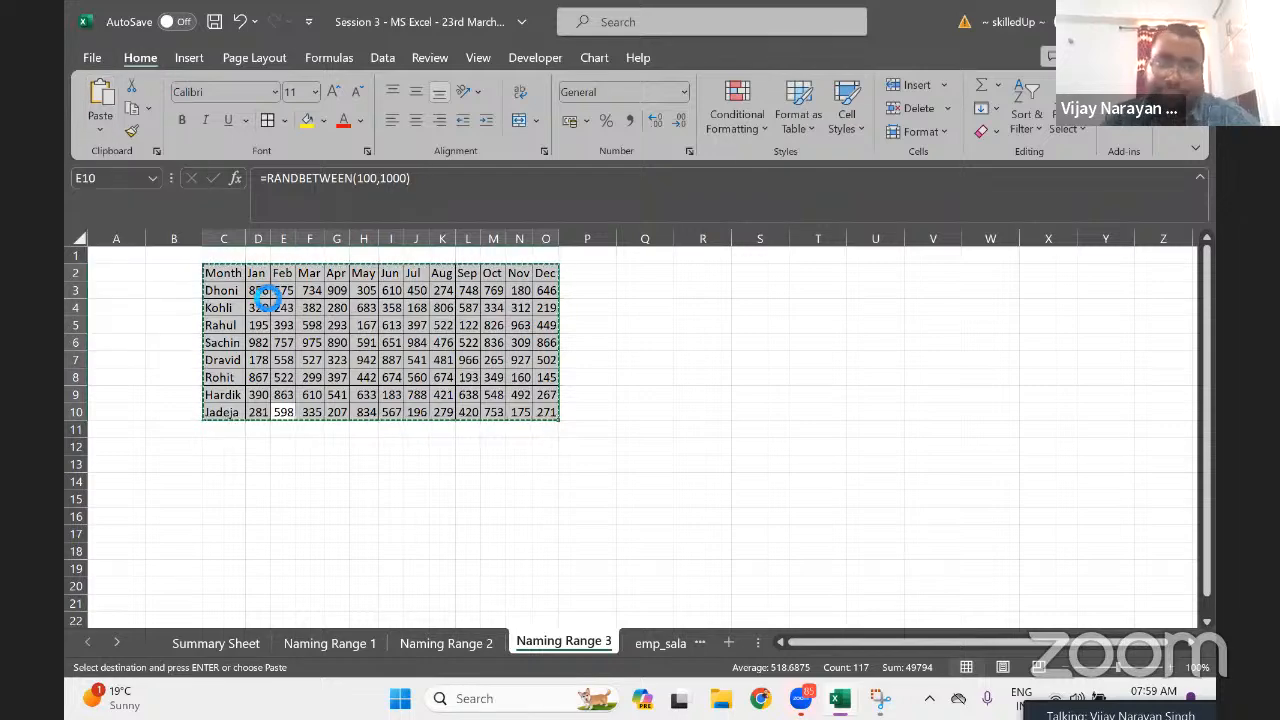
{"action": "key", "text": "Right"}
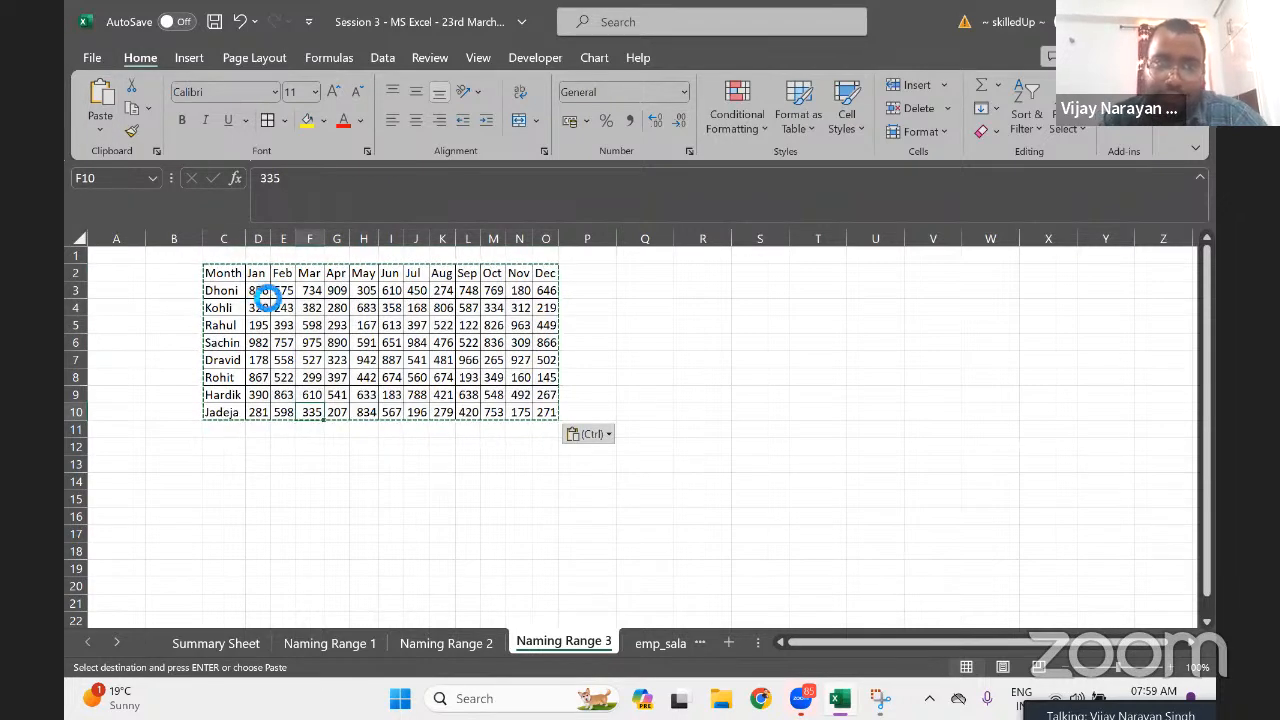
Make the header row C2:O2 bold with a yellow fill
{"action": "key", "text": "ctrl+a"}
{"action": "key", "text": "ctrl+Up"}
{"action": "key", "text": "ctrl+Left"}
{"action": "key", "text": "ctrl+shift+Right"}
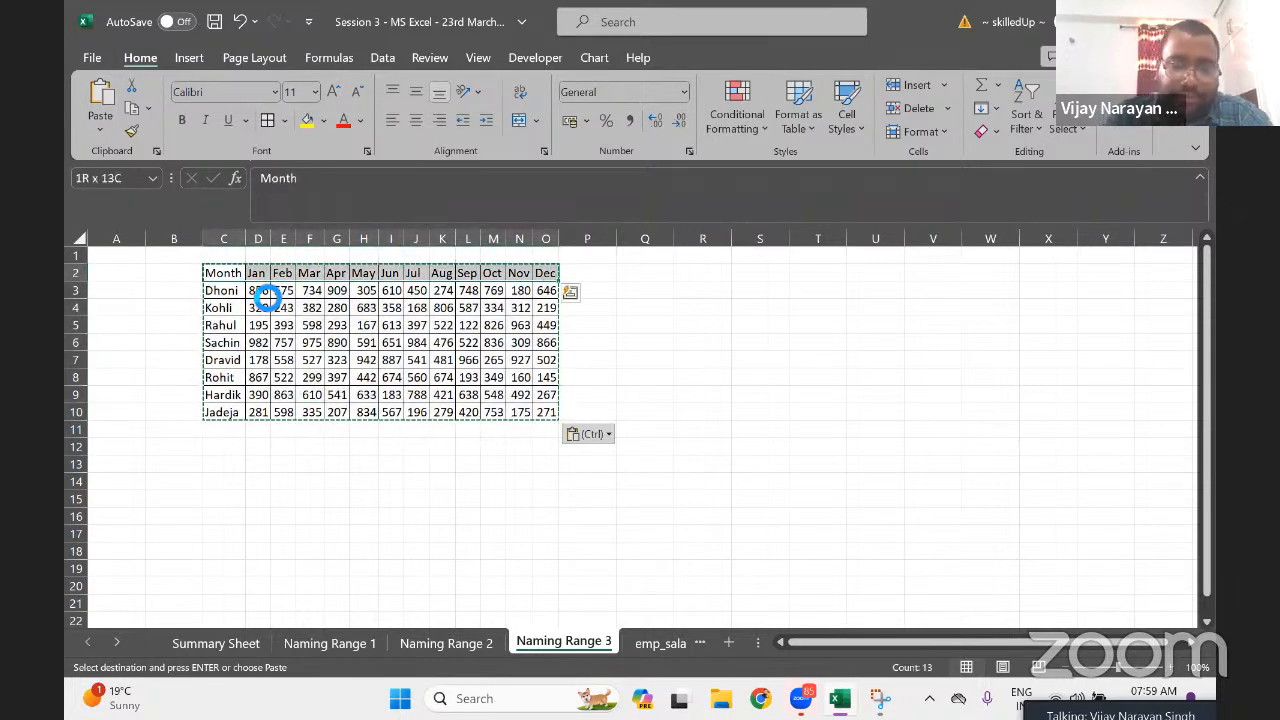
{"action": "key", "text": "ctrl+b"}
{"action": "left_click", "coordinate": [310, 122]}
Make the player names in C3:C10 bold
{"action": "key", "text": "Down"}
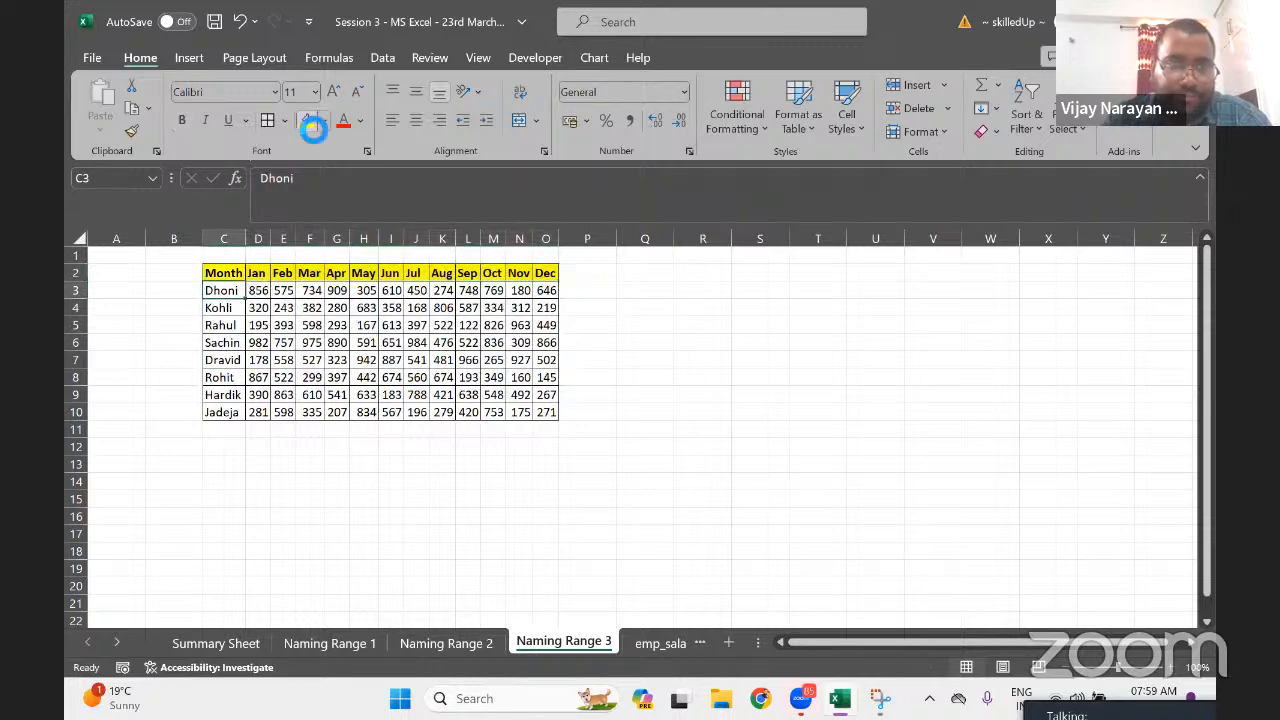
{"action": "key", "text": "ctrl+shift+Down"}
{"action": "key", "text": "ctrl+b"}
{"action": "key", "text": "Right"}
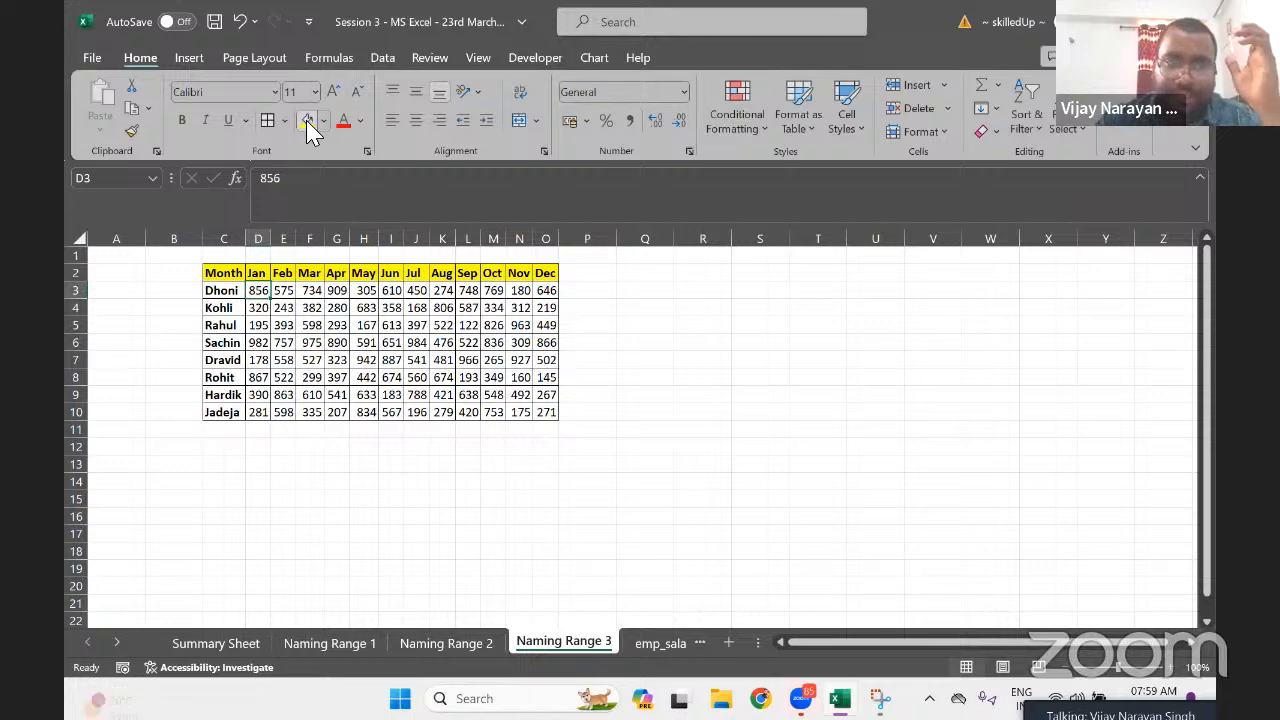
Type the headings Player, Month and Score into Q2:S2
{"action": "left_click", "coordinate": [672, 289]}
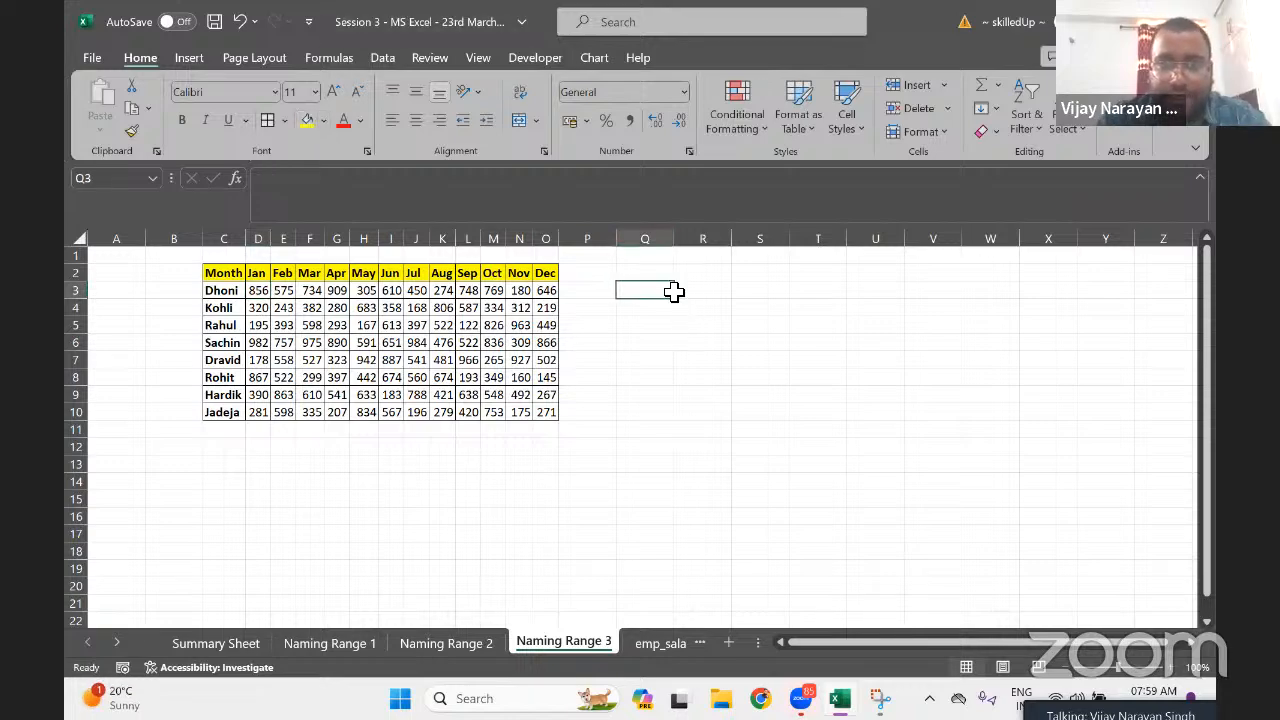
{"action": "key", "text": "Up"}
{"action": "type", "text": "Player"}
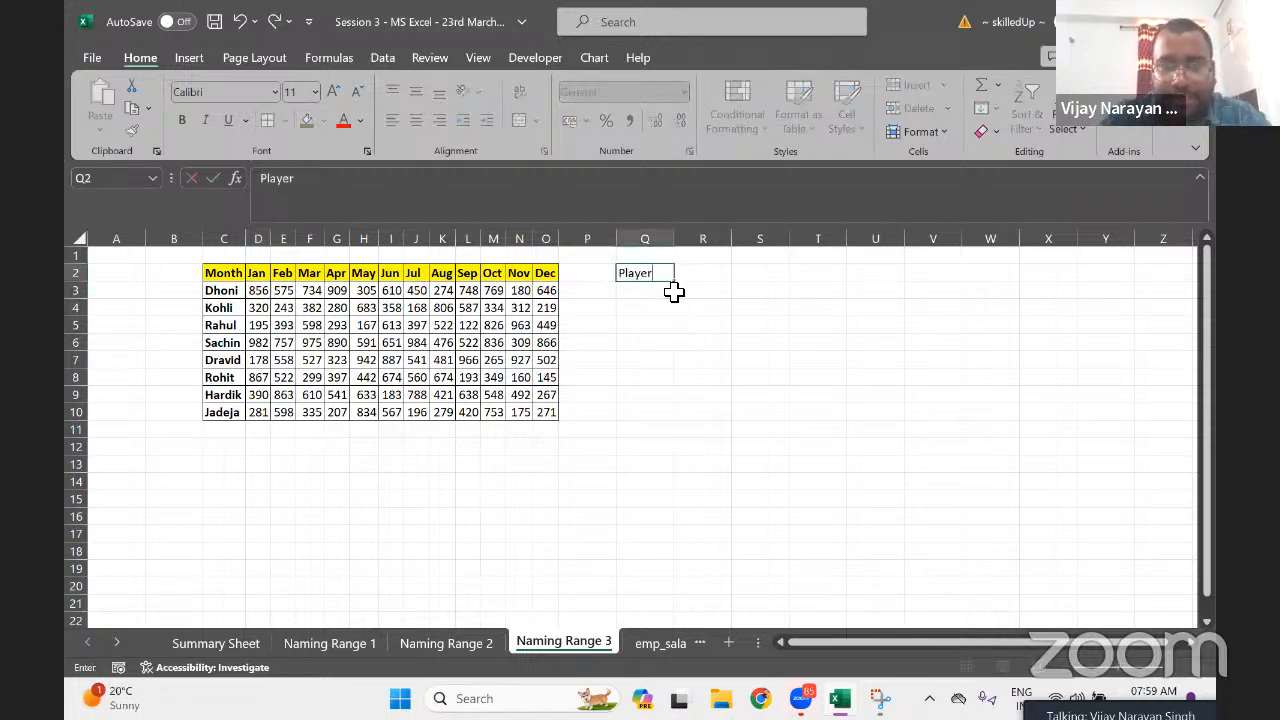
{"action": "key", "text": "Tab"}
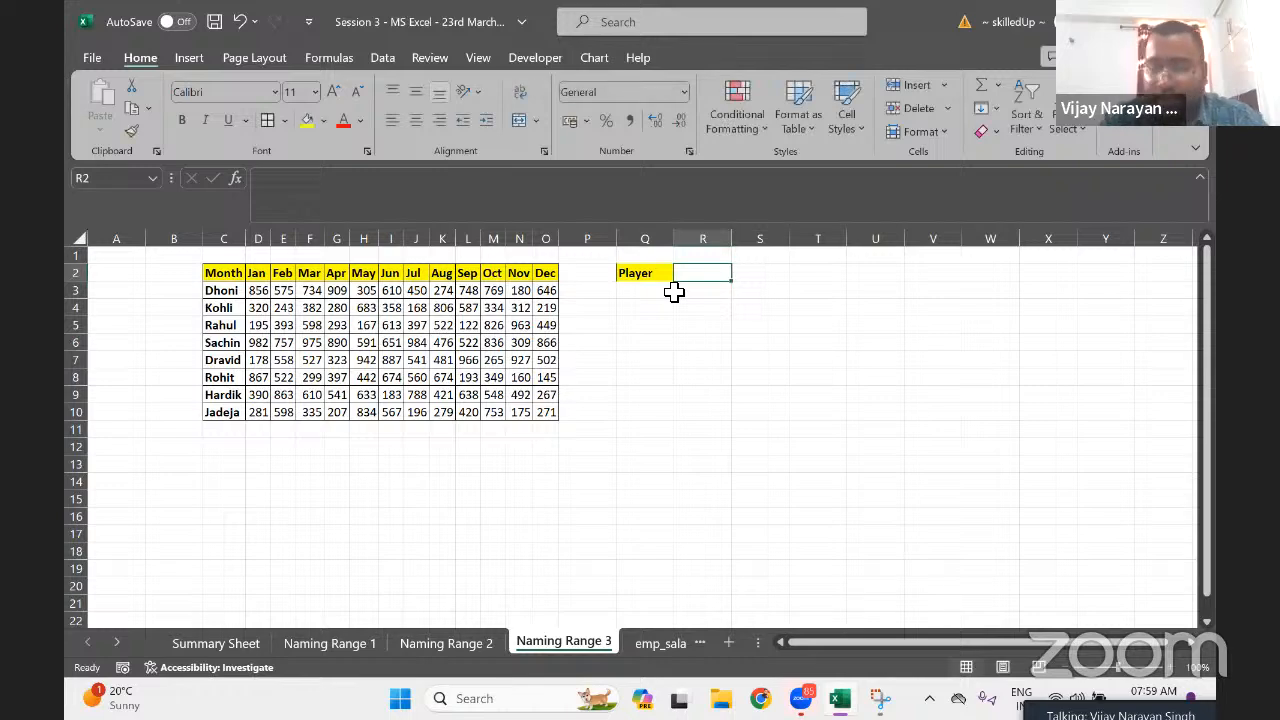
{"action": "type", "text": "Month"}
{"action": "key", "text": "Tab"}
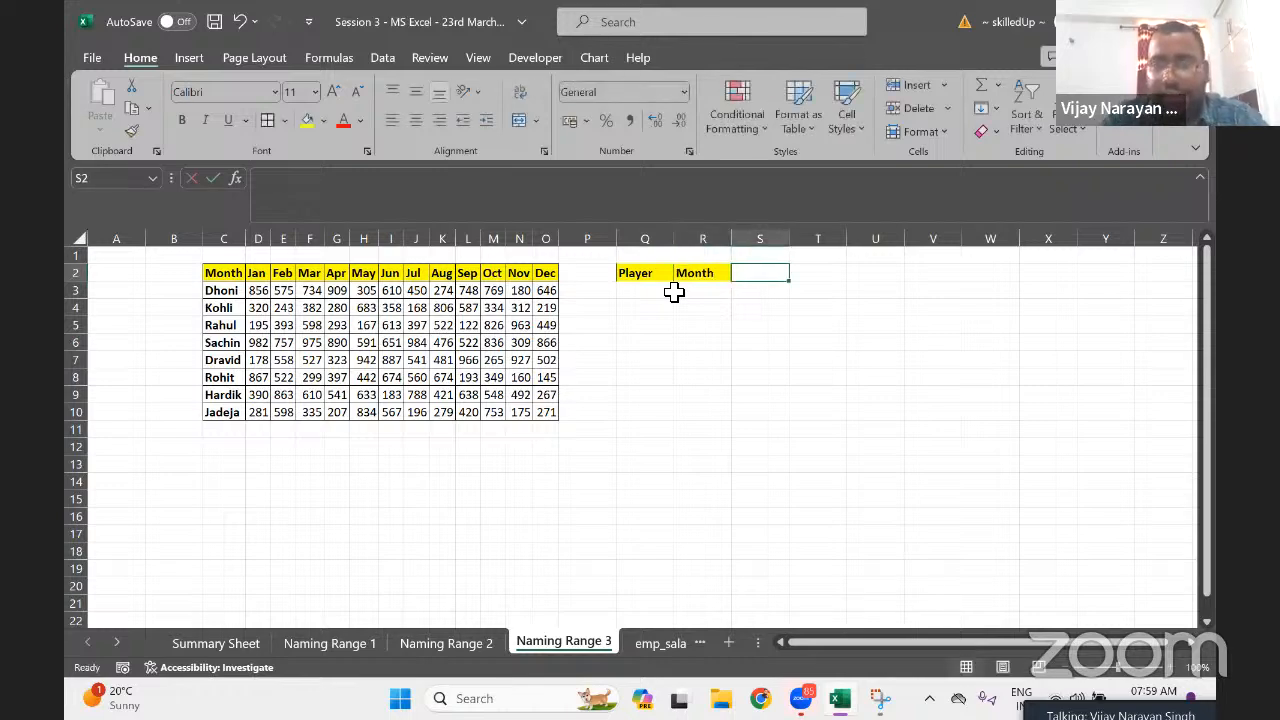
{"action": "type", "text": "Score"}
{"action": "key", "text": "Return"}
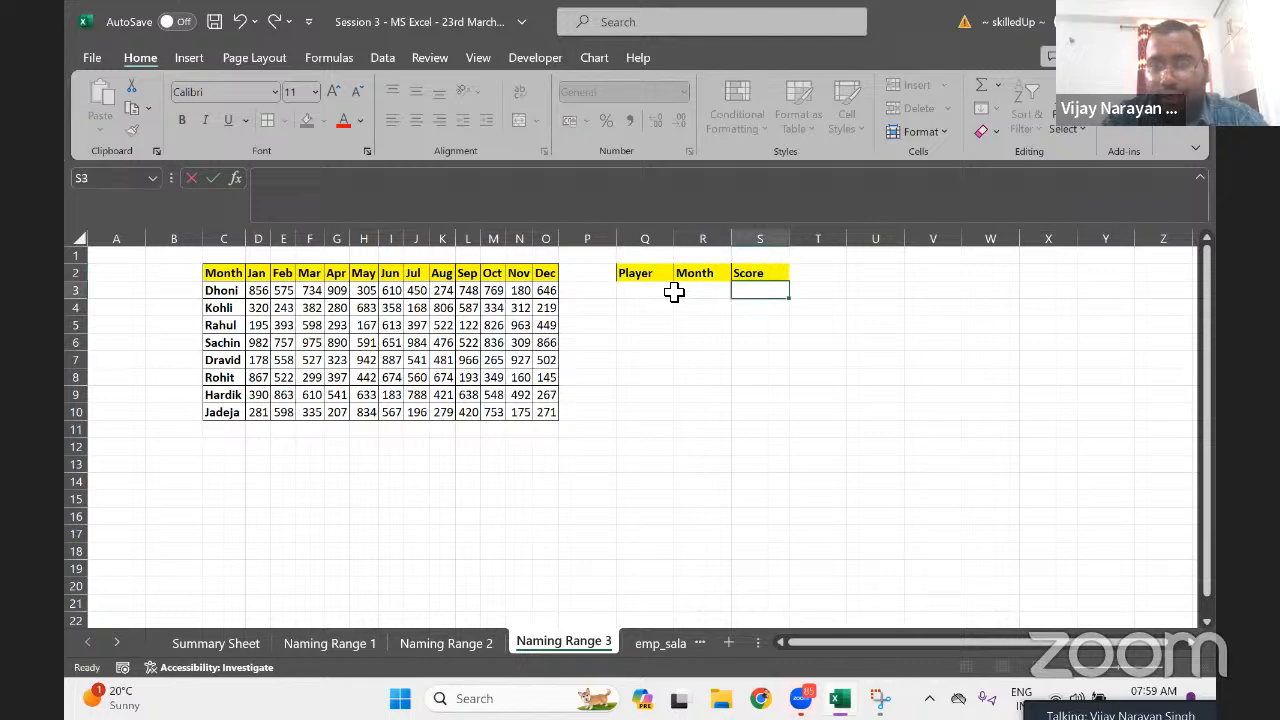
Give the lookup block Q2:S3 all borders and centre its headings
{"action": "key", "text": "Up"}
{"action": "key", "text": "Left"}
{"action": "key", "text": "Left"}
{"action": "key", "text": "shift+Down"}
{"action": "key", "text": "shift+Right"}
{"action": "key", "text": "shift+Right"}
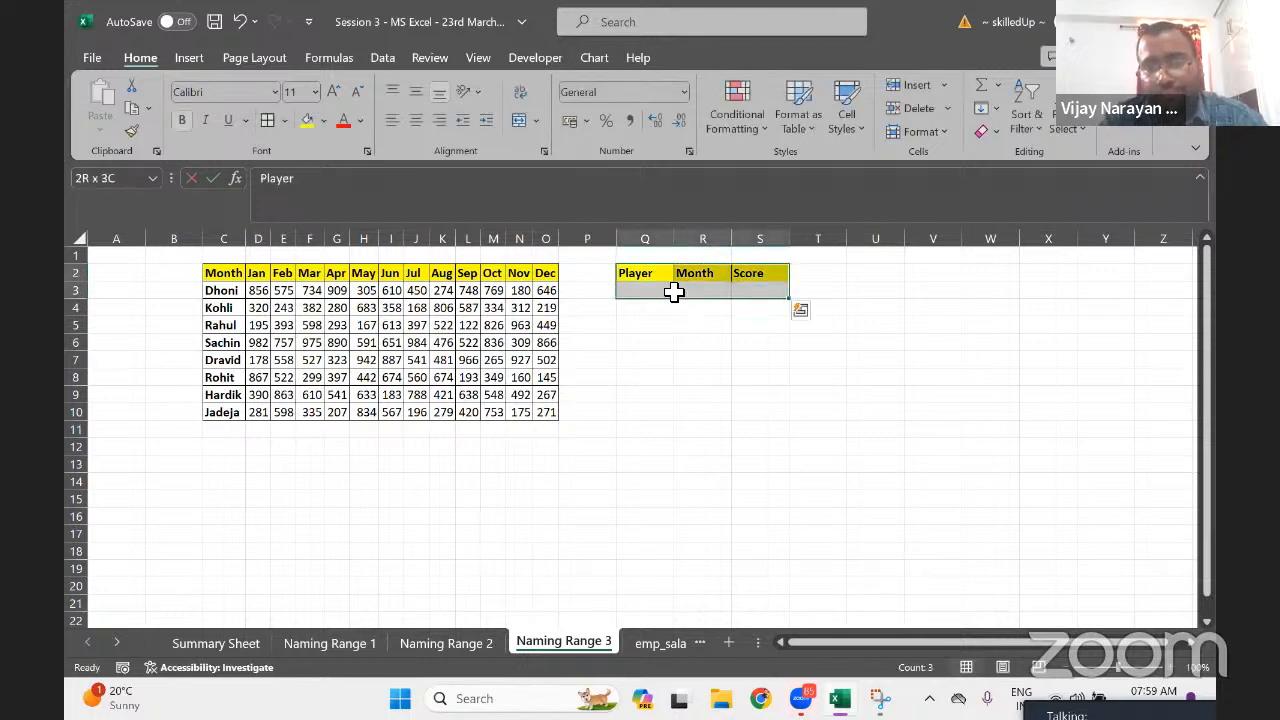
{"action": "left_click", "coordinate": [269, 121]}
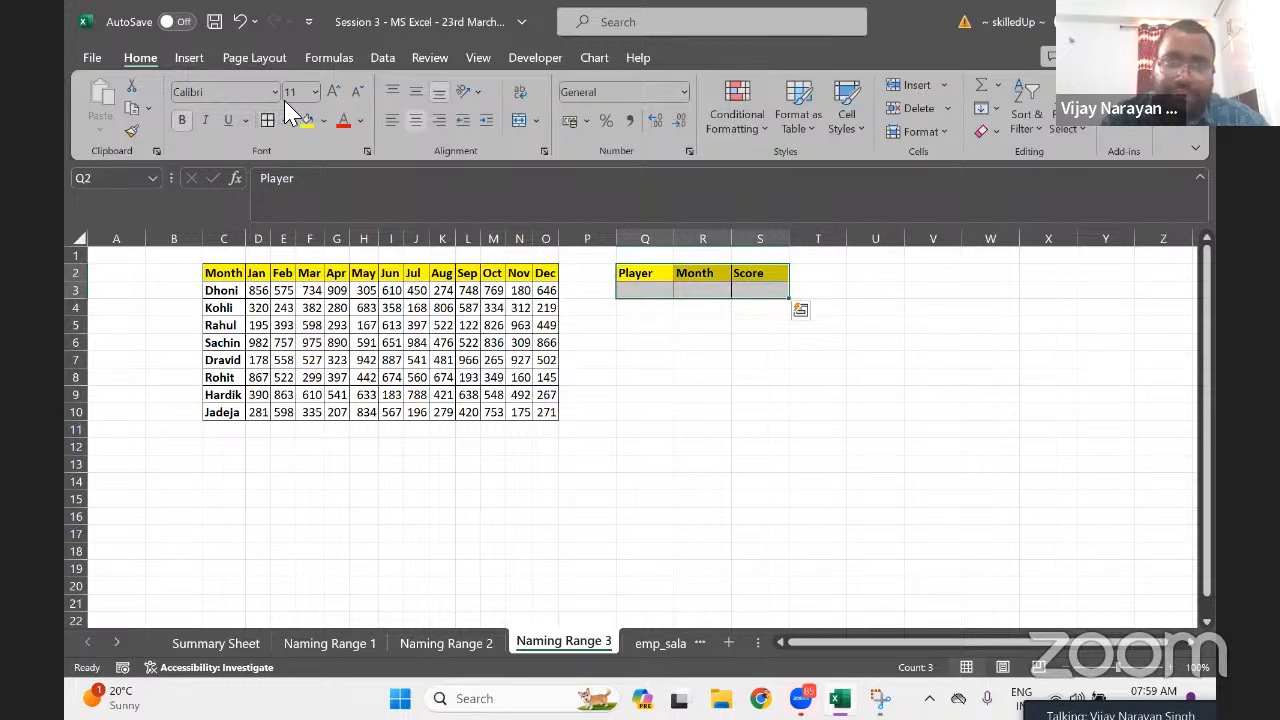
{"action": "left_click", "coordinate": [417, 122]}
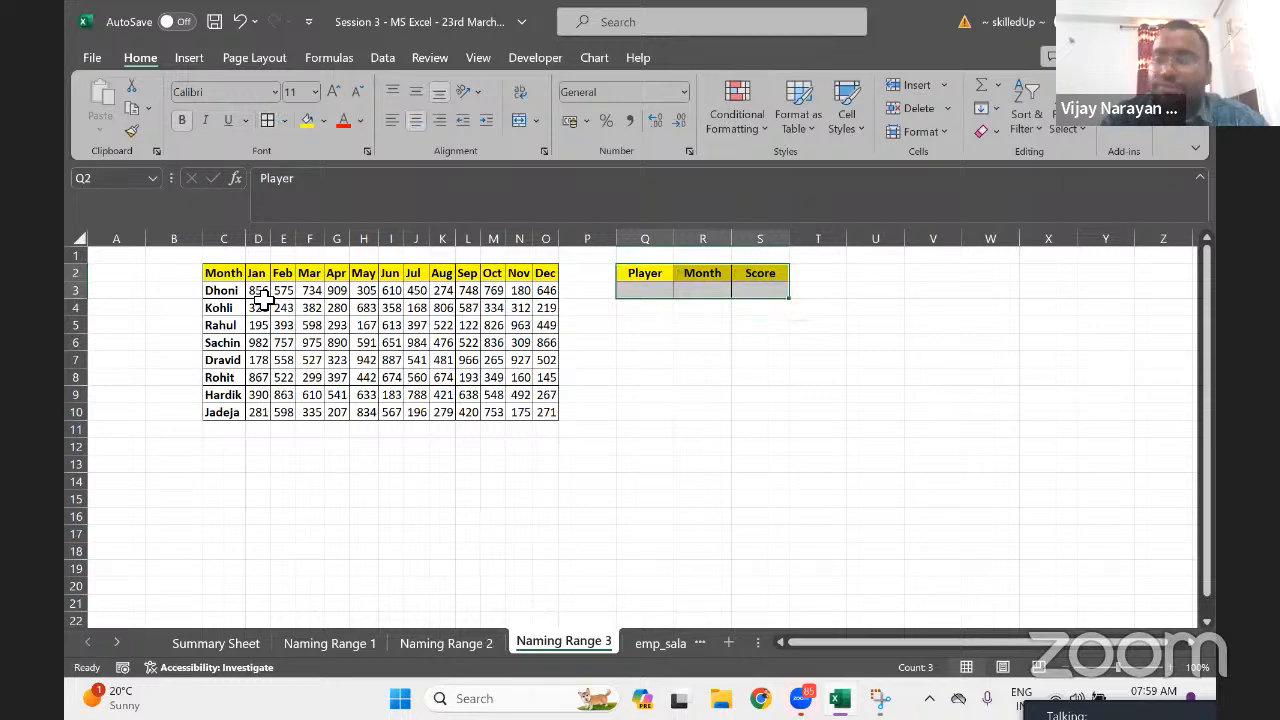
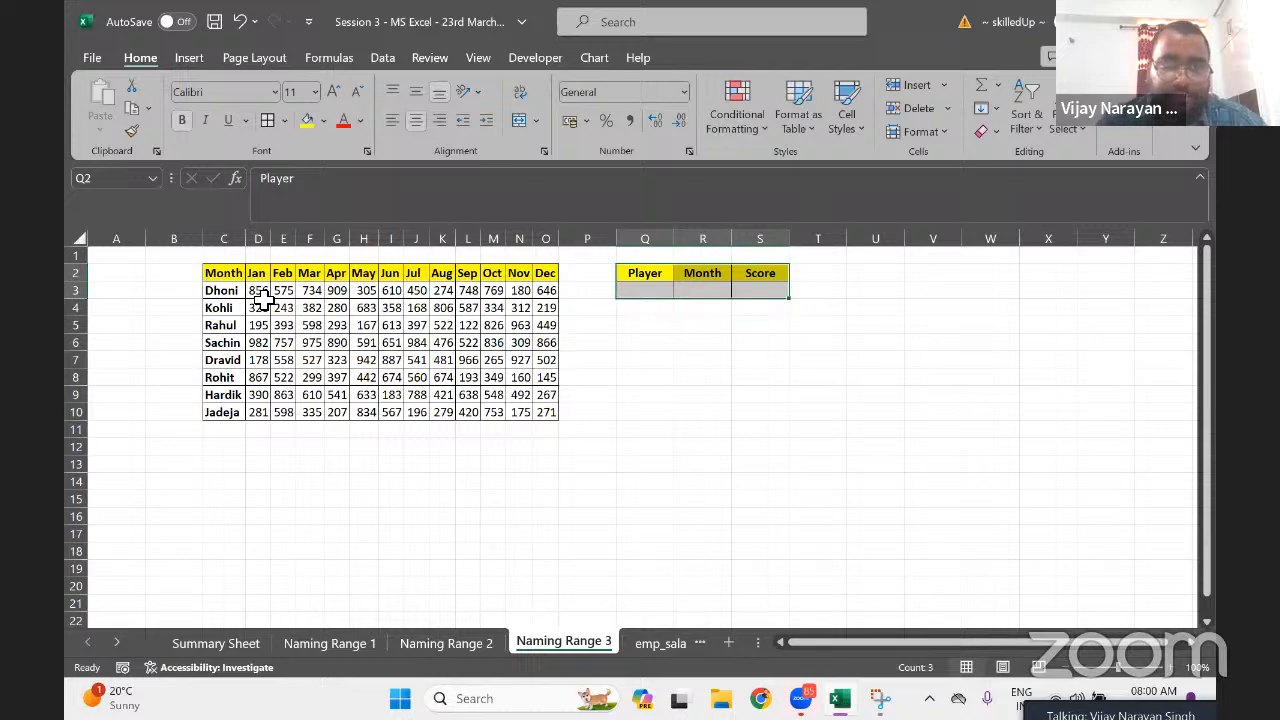
Select the score block D3:O10 and name it 'Month' in the Name Box
{"action": "left_click", "coordinate": [258, 292]}
{"action": "left_click", "coordinate": [222, 276]}
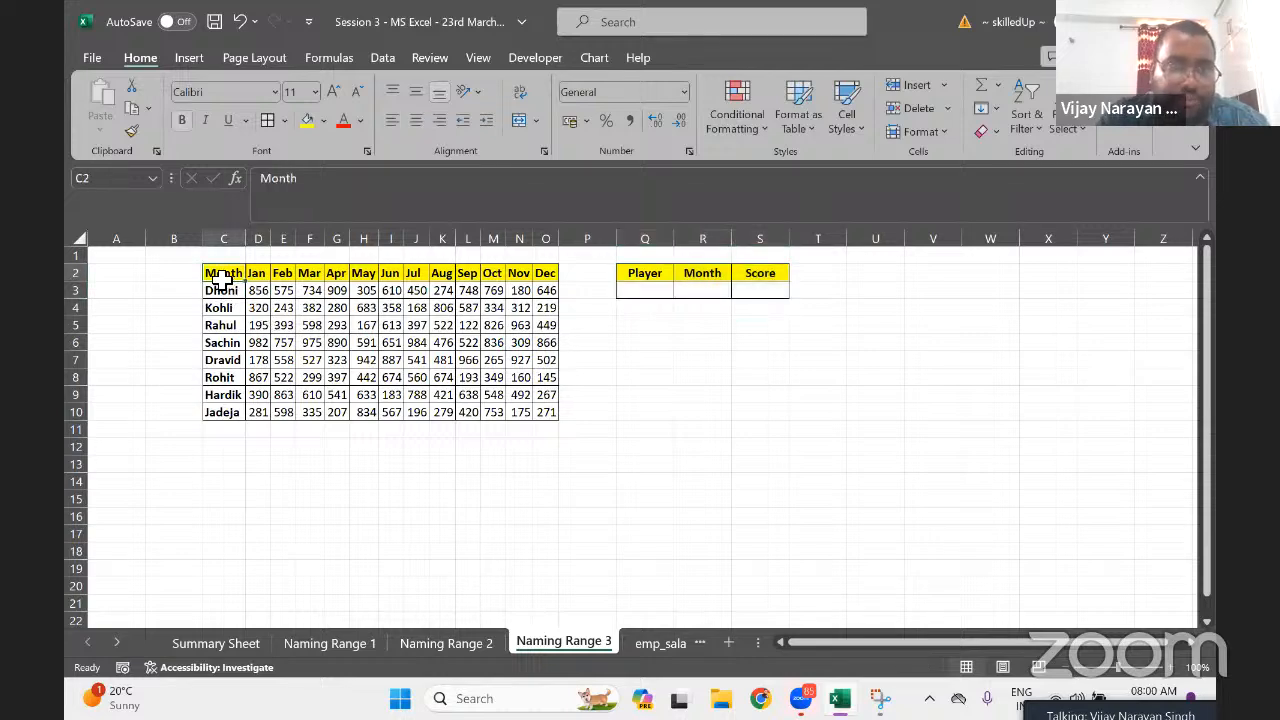
{"action": "double_click", "coordinate": [285, 178]}
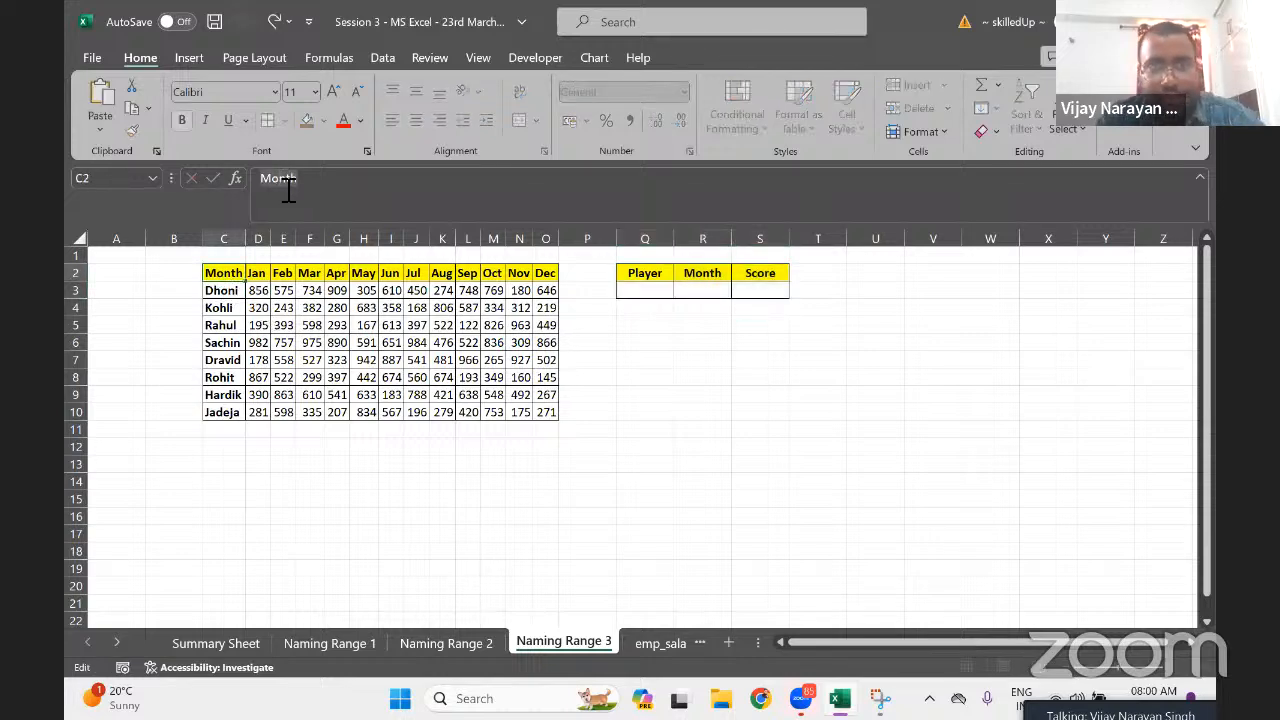
{"action": "left_click", "coordinate": [258, 292]}
{"action": "key", "text": "ctrl+shift+Down"}
{"action": "key", "text": "ctrl+shift+Right"}
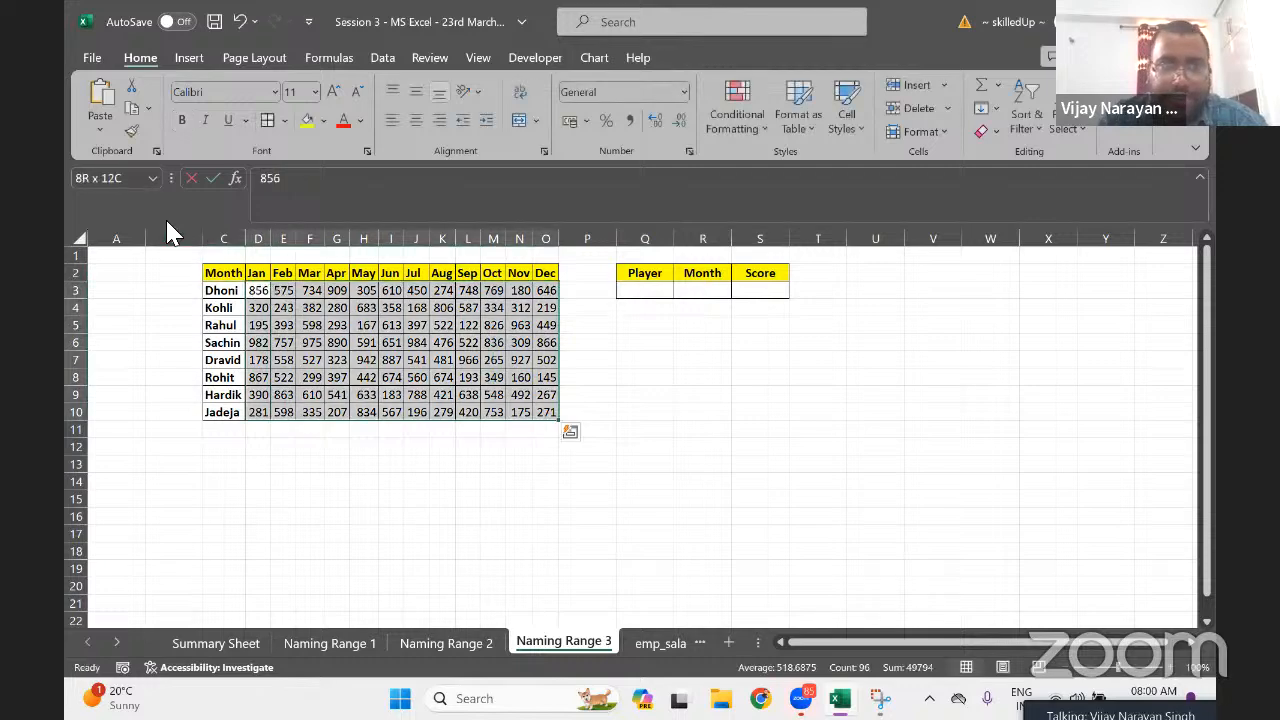
{"action": "left_click", "coordinate": [122, 179]}
{"action": "type", "text": "Month"}
{"action": "key", "text": "Return"}
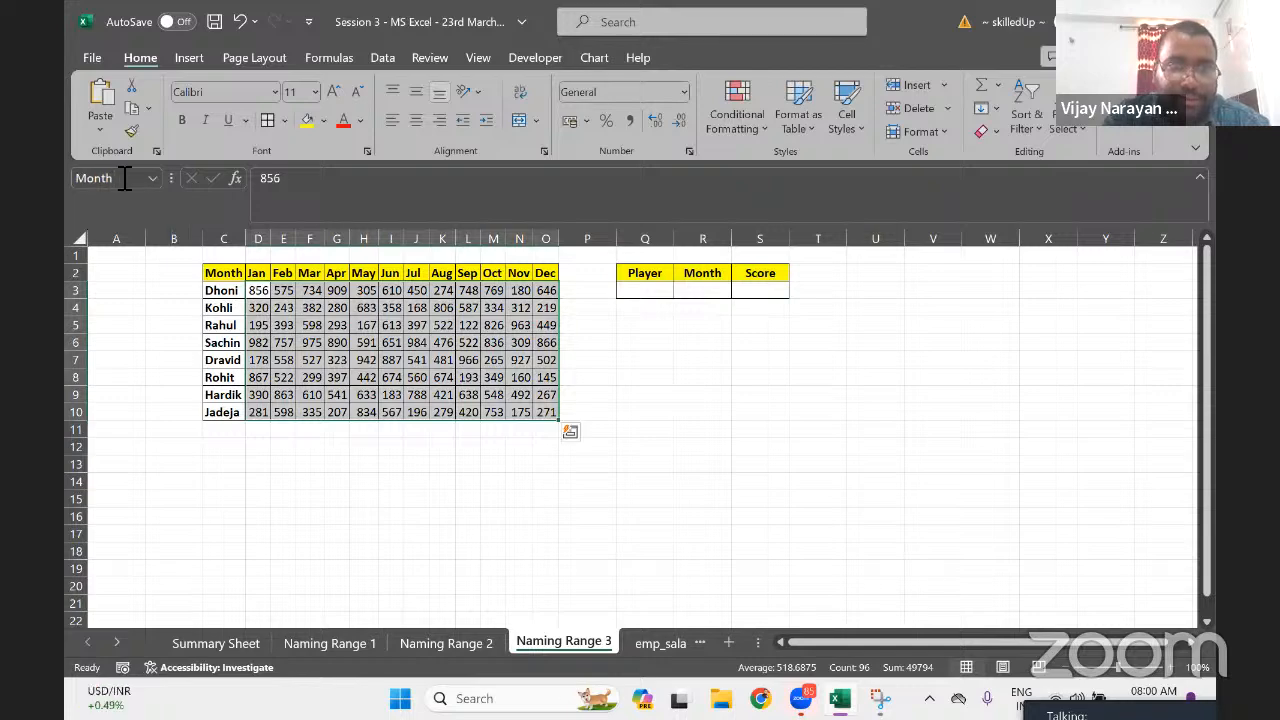
Reselect D3:O10 to confirm the Month range name, then select Q3 under Player
{"action": "left_click", "coordinate": [400, 312]}
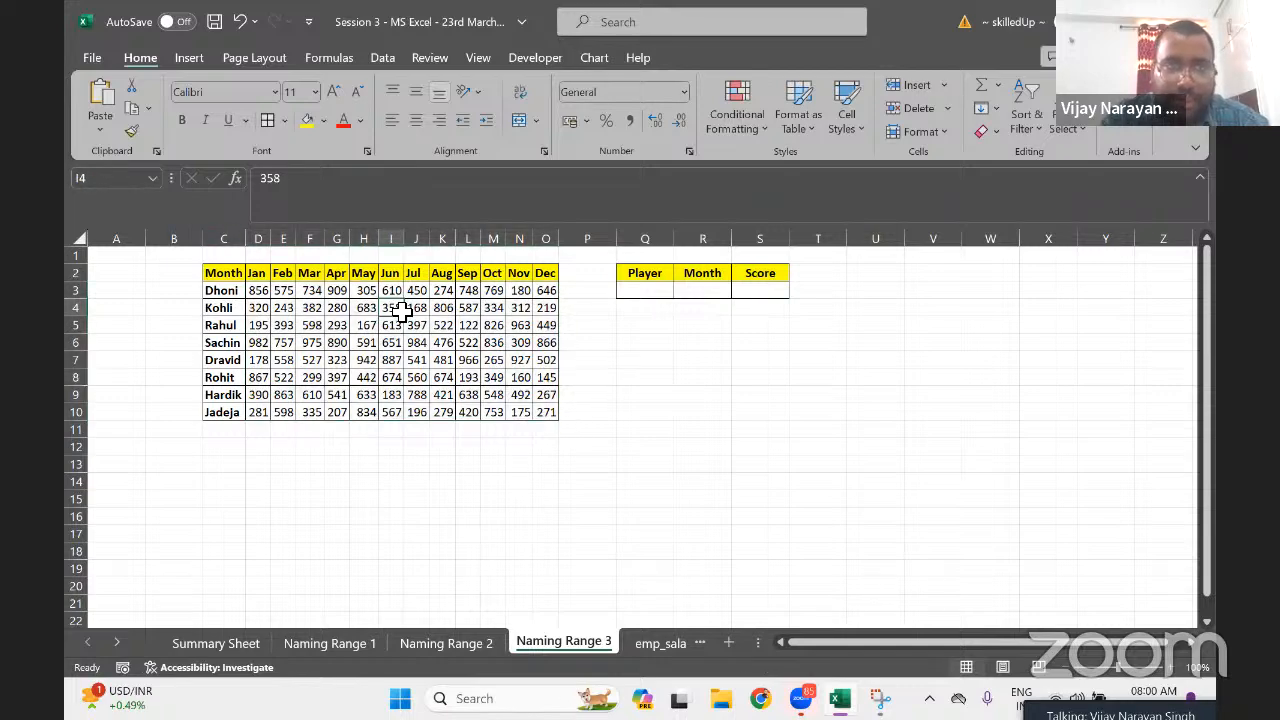
{"action": "key", "text": "Up"}
{"action": "key", "text": "ctrl+Left"}
{"action": "key", "text": "Right"}
{"action": "key", "text": "shift+Down"}
{"action": "key", "text": "shift+Down"}
{"action": "key", "text": "ctrl+shift+Right"}
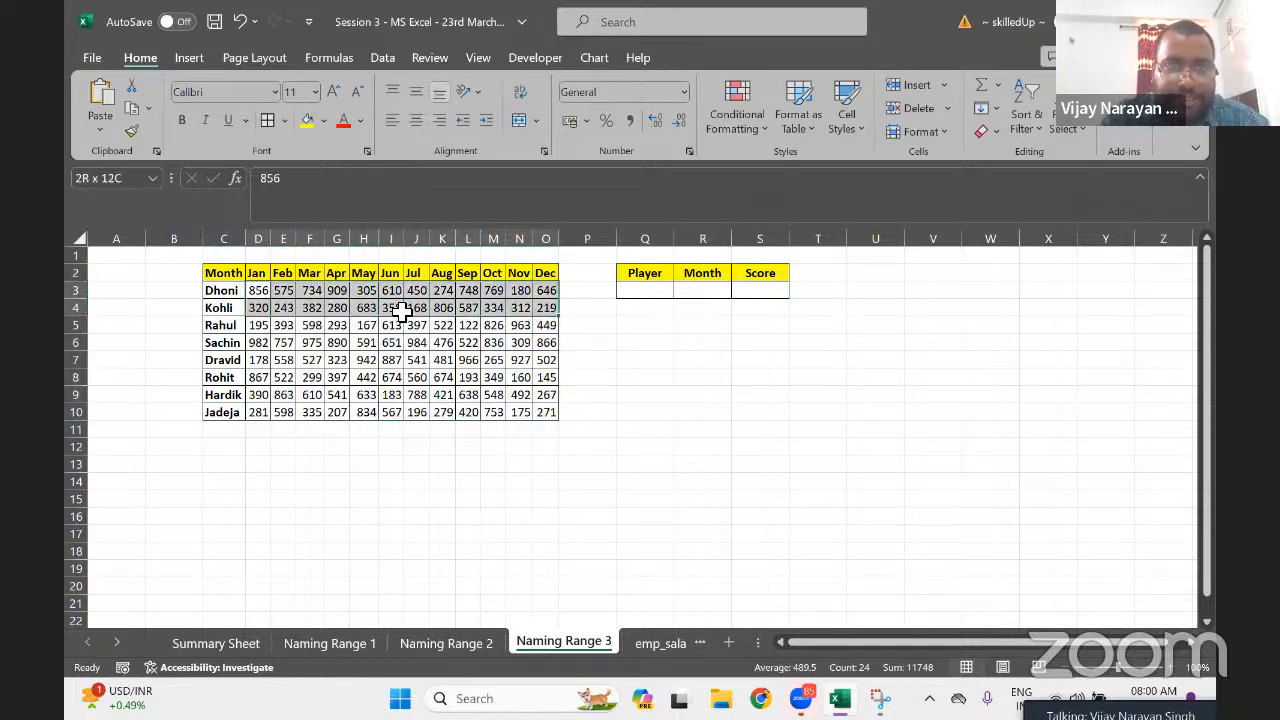
{"action": "key", "text": "ctrl+shift+Down"}
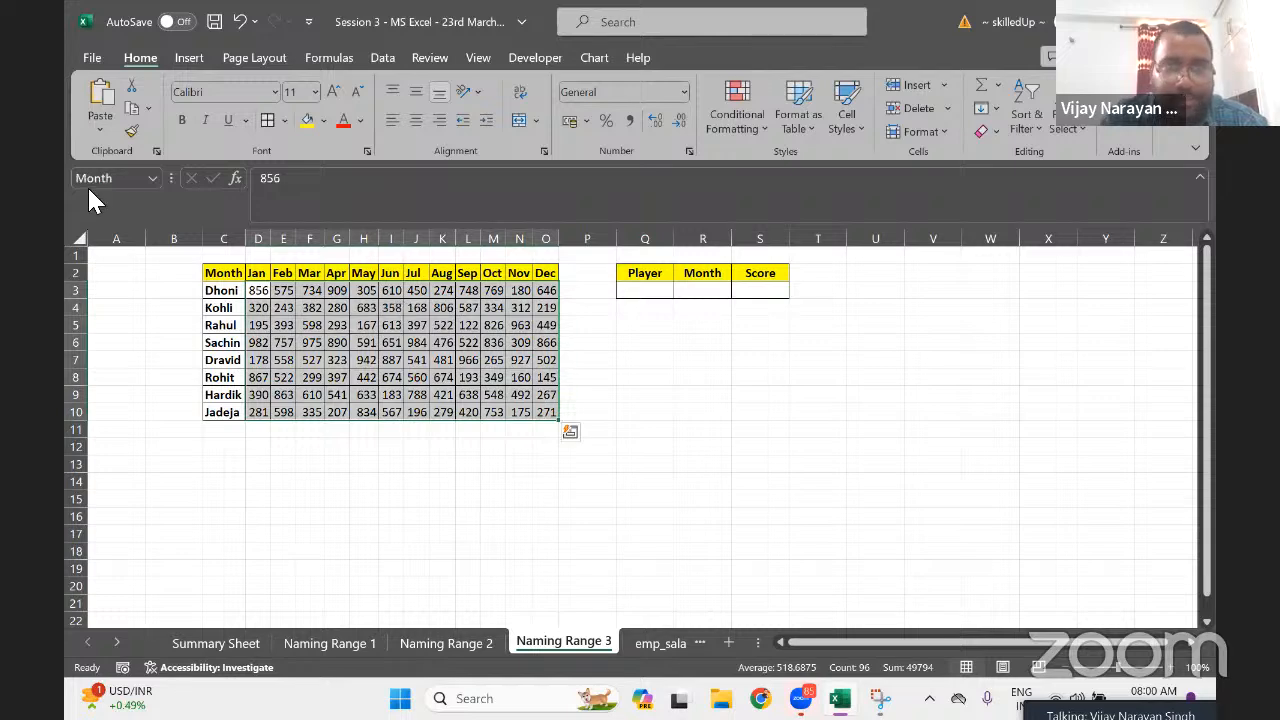
{"action": "left_click", "coordinate": [657, 288]}
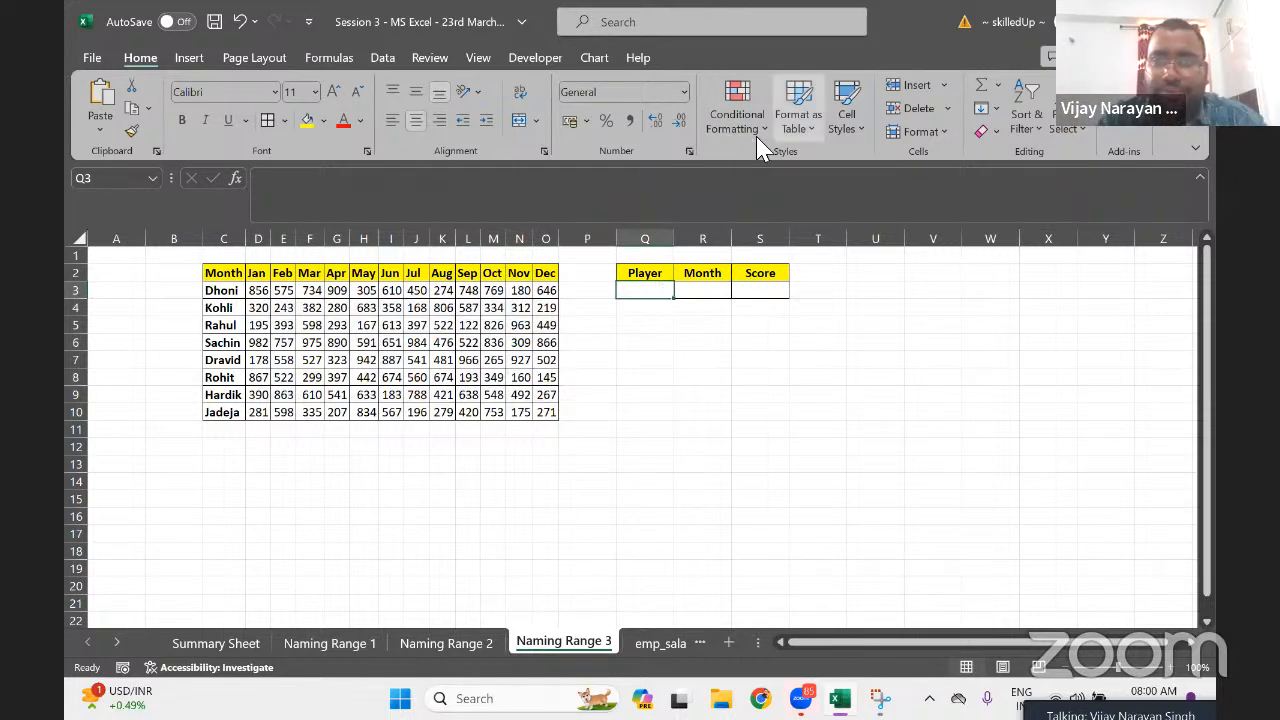
Give Q3 a List data validation sourced from C3:C10 and pick Rahul from its dropdown
{"action": "left_click", "coordinate": [382, 60]}
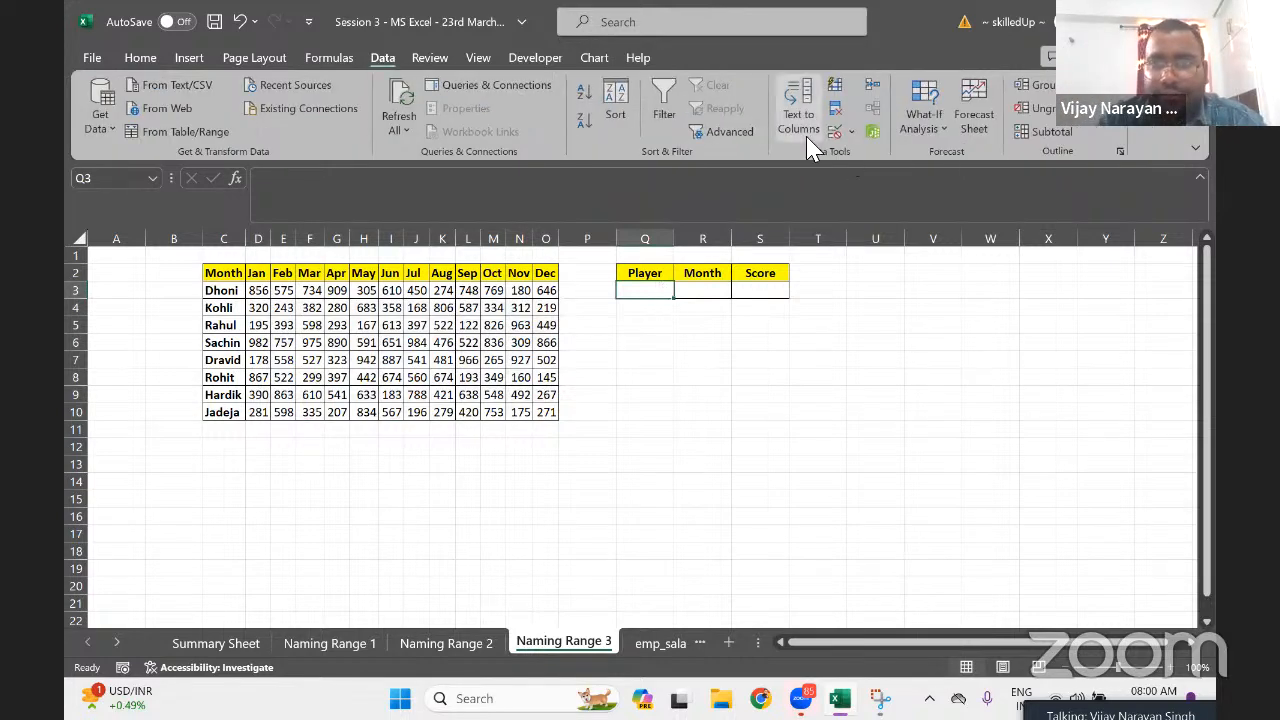
{"action": "left_click", "coordinate": [851, 131]}
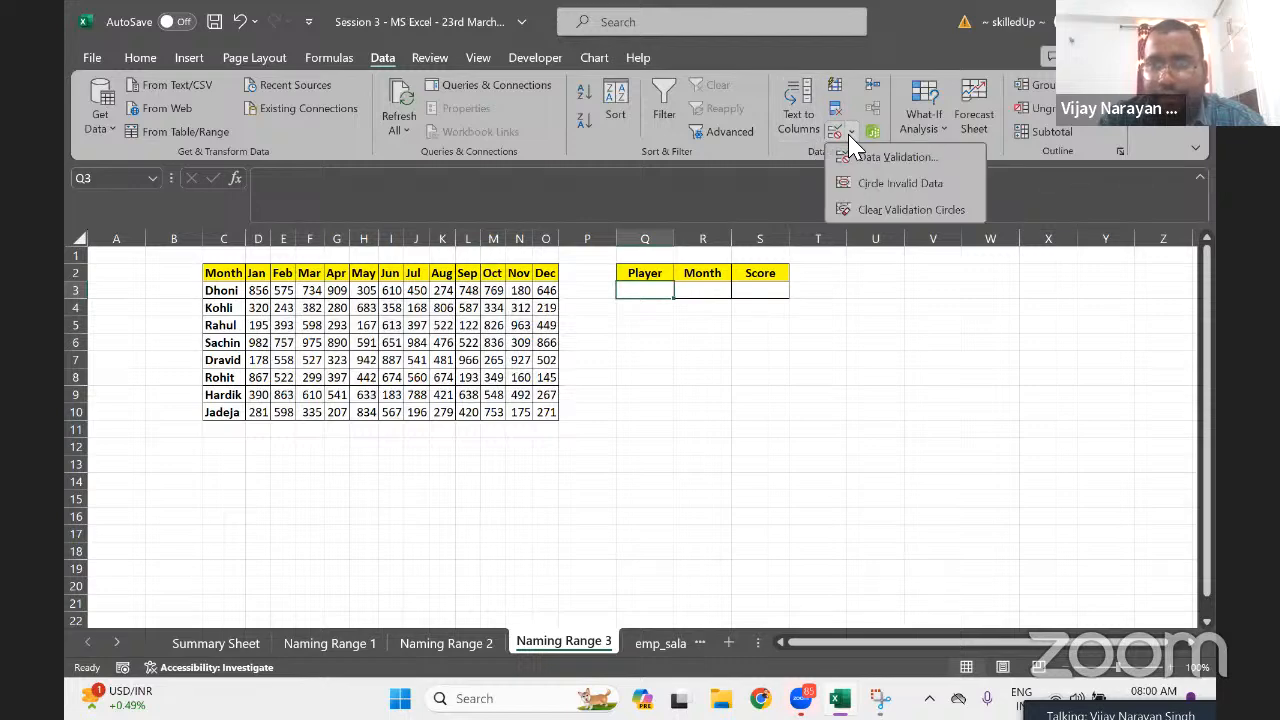
{"action": "left_click", "coordinate": [898, 158]}
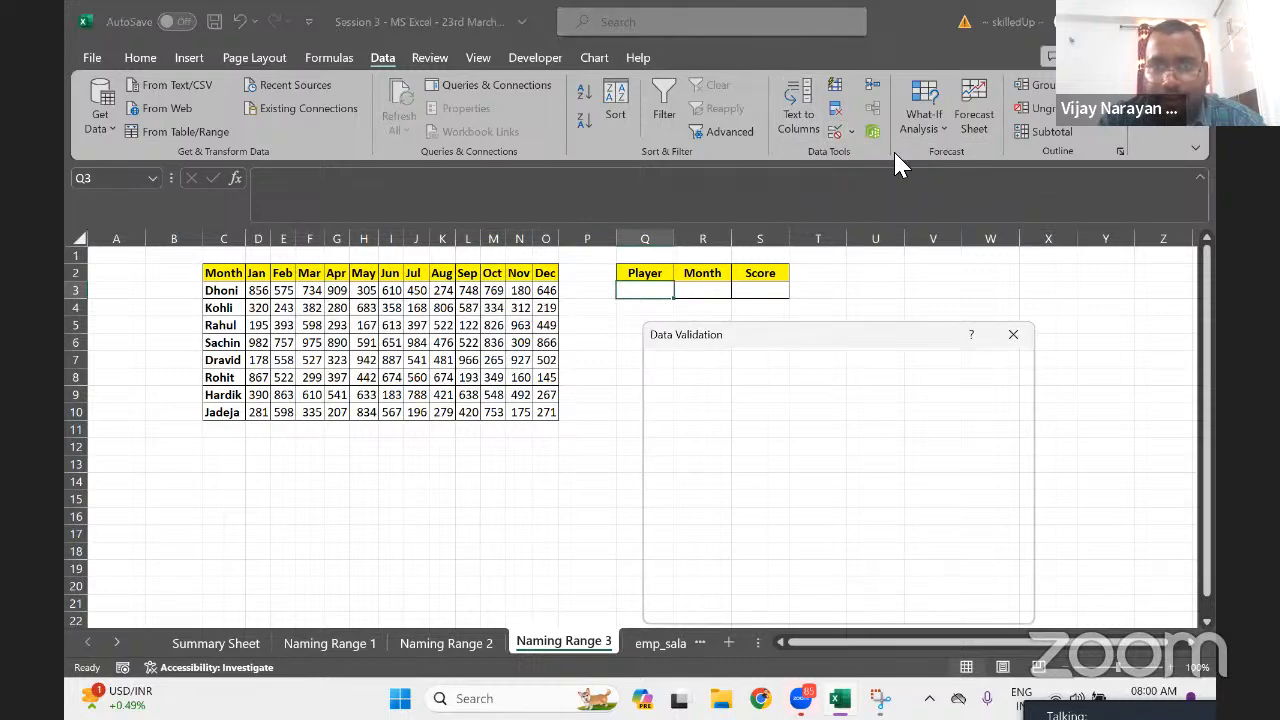
{"action": "left_click", "coordinate": [787, 428]}
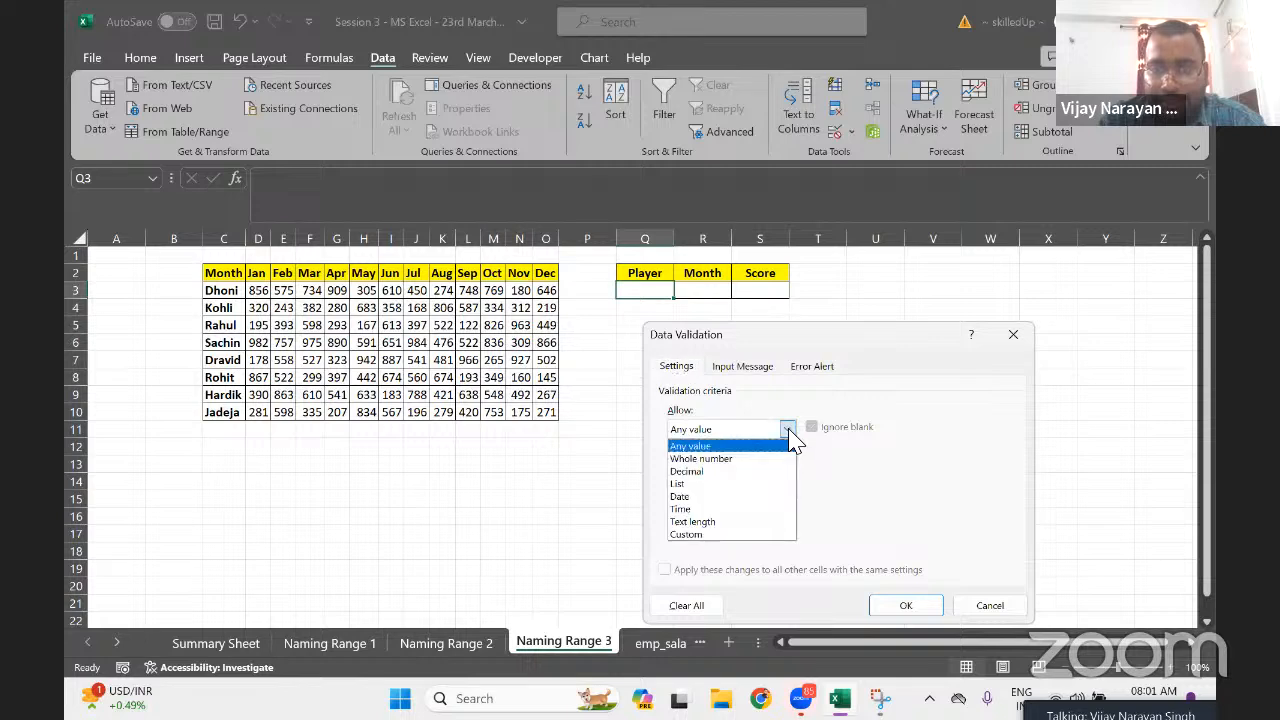
{"action": "key", "text": "Down"}
{"action": "key", "text": "Down"}
{"action": "key", "text": "Down"}
{"action": "key", "text": "Return"}
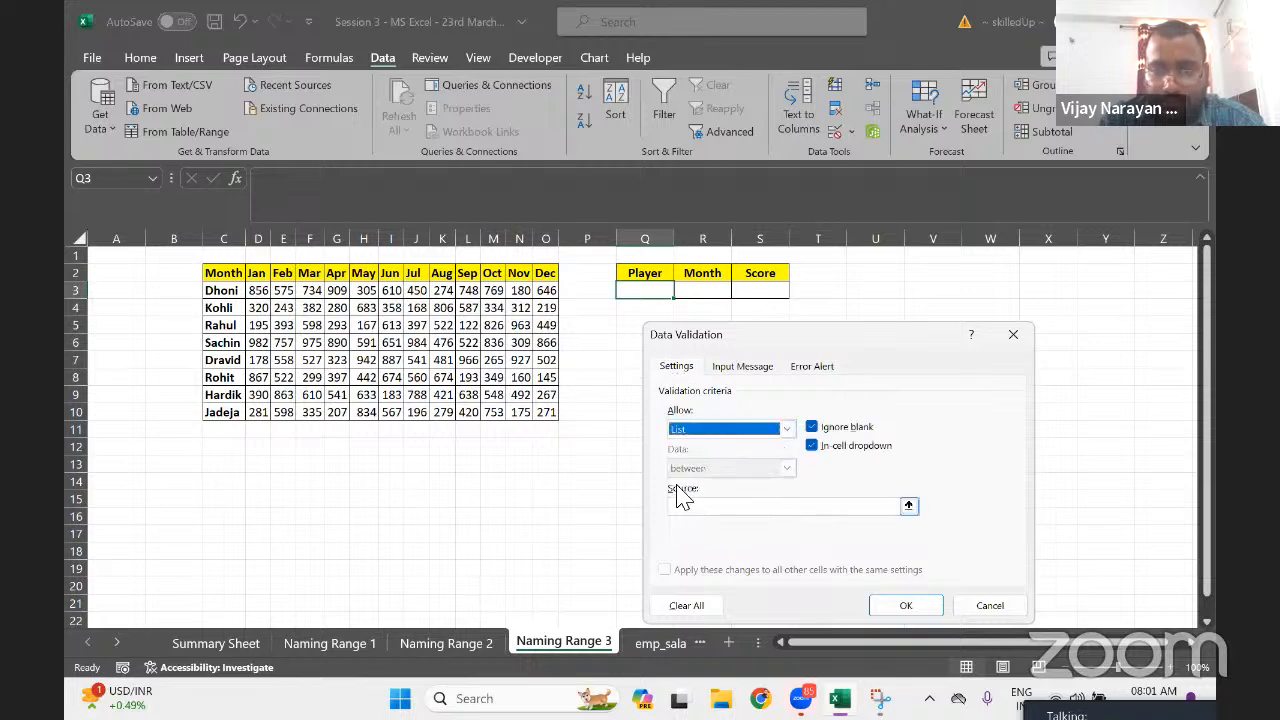
{"action": "left_click", "coordinate": [706, 506]}
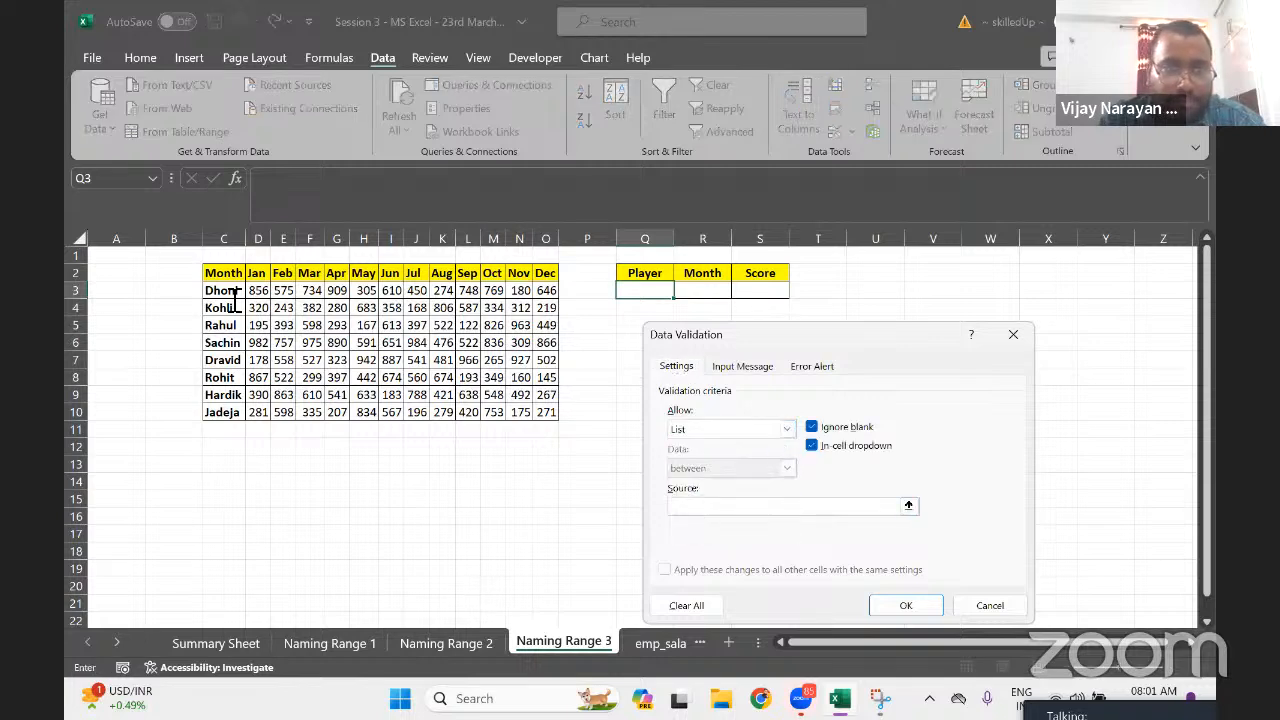
{"action": "left_click_drag", "start_coordinate": [223, 290], "coordinate": [229, 402]}
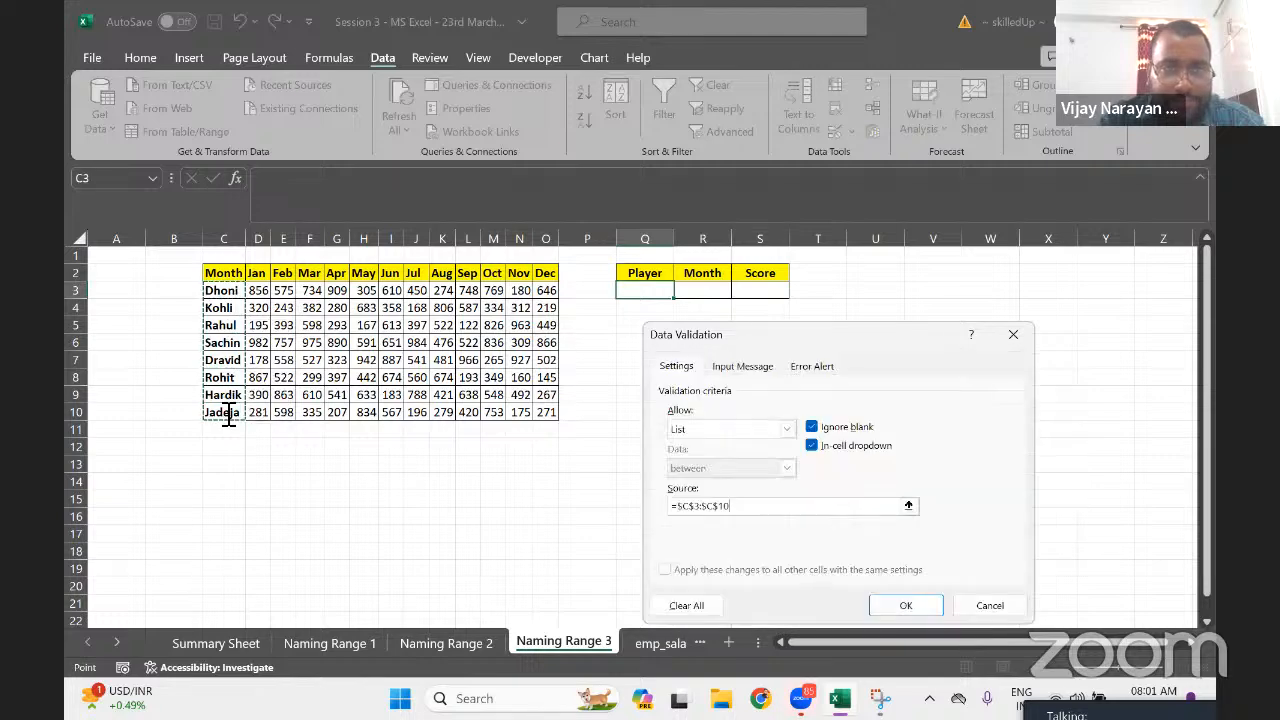
{"action": "left_click", "coordinate": [927, 607]}
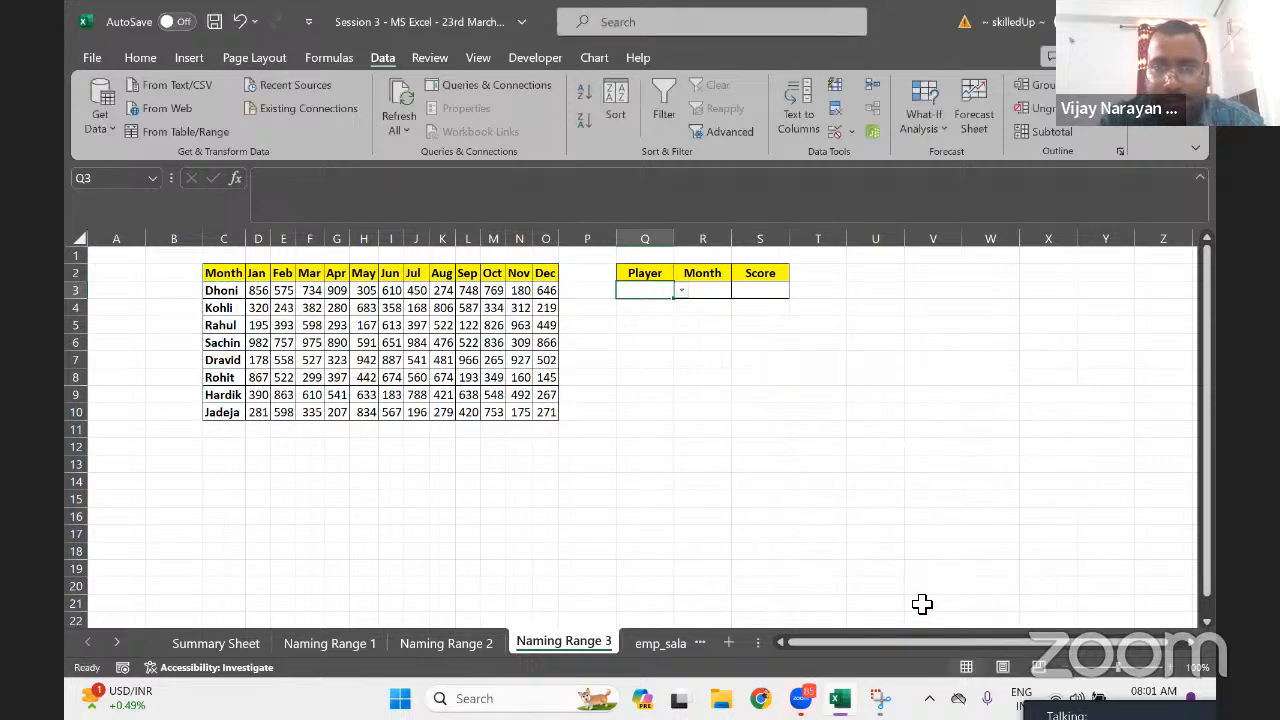
{"action": "left_click", "coordinate": [680, 292]}
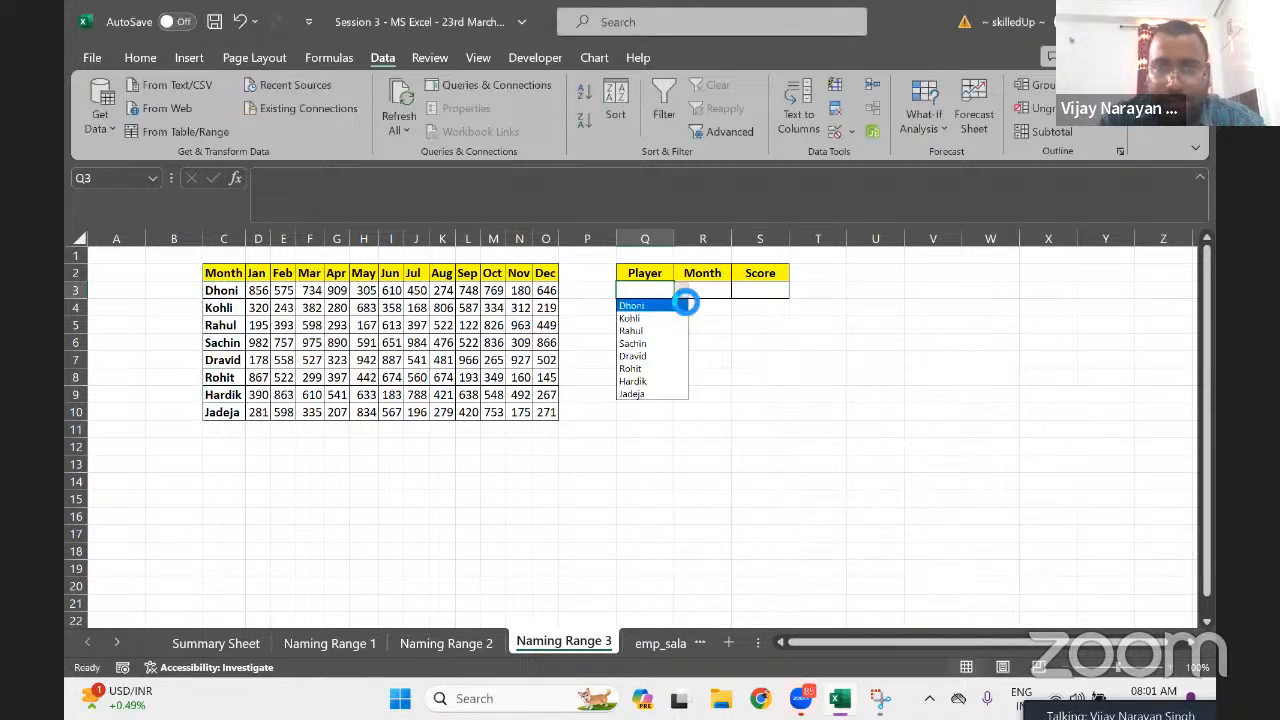
{"action": "left_click", "coordinate": [634, 330]}
Select the January score column D3:D10
{"action": "left_click", "coordinate": [310, 292]}
{"action": "key", "text": "Left"}
{"action": "key", "text": "Left"}
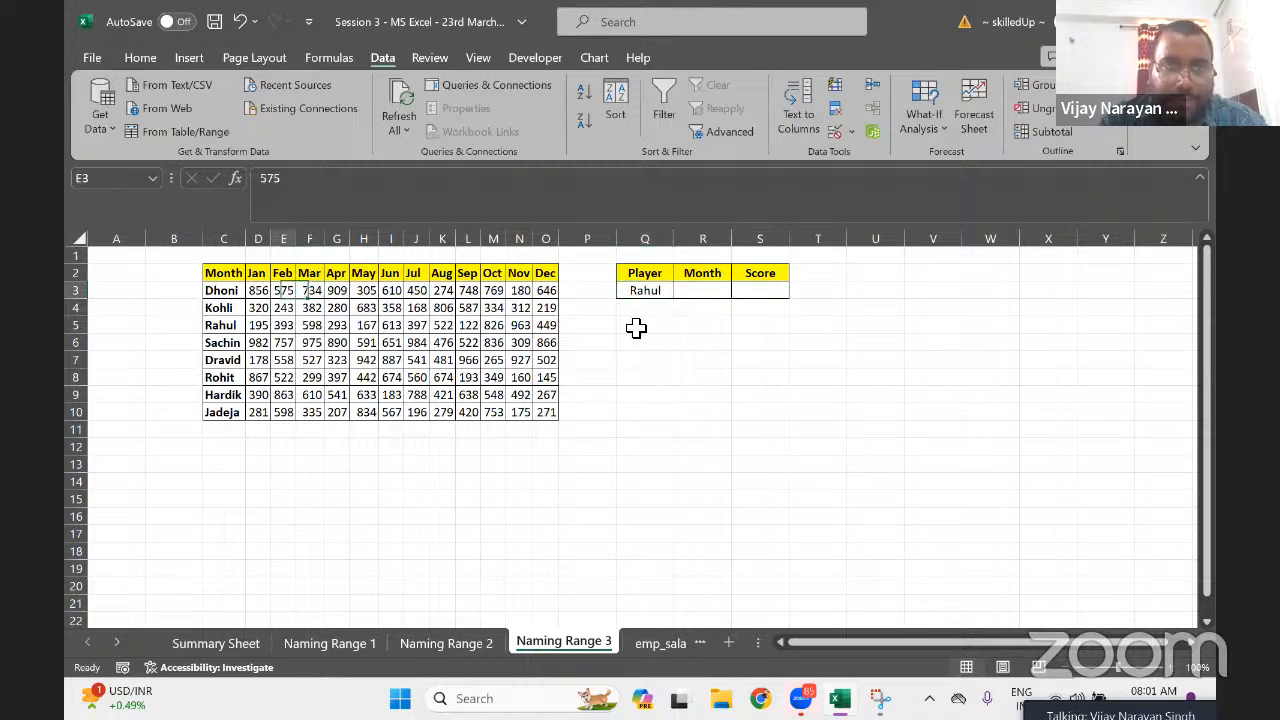
{"action": "key", "text": "ctrl+shift+Down"}
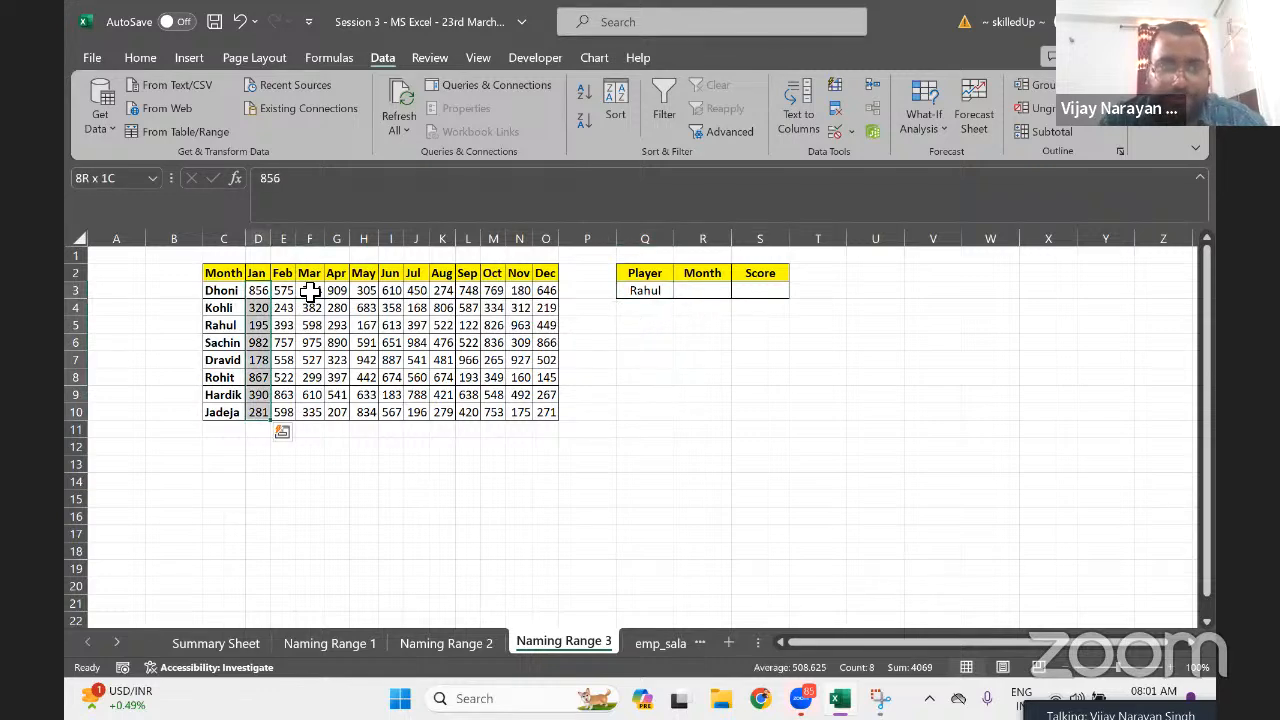
{"action": "key", "text": "Left"}
{"action": "key", "text": "Right"}
{"action": "key", "text": "ctrl+shift+Right"}
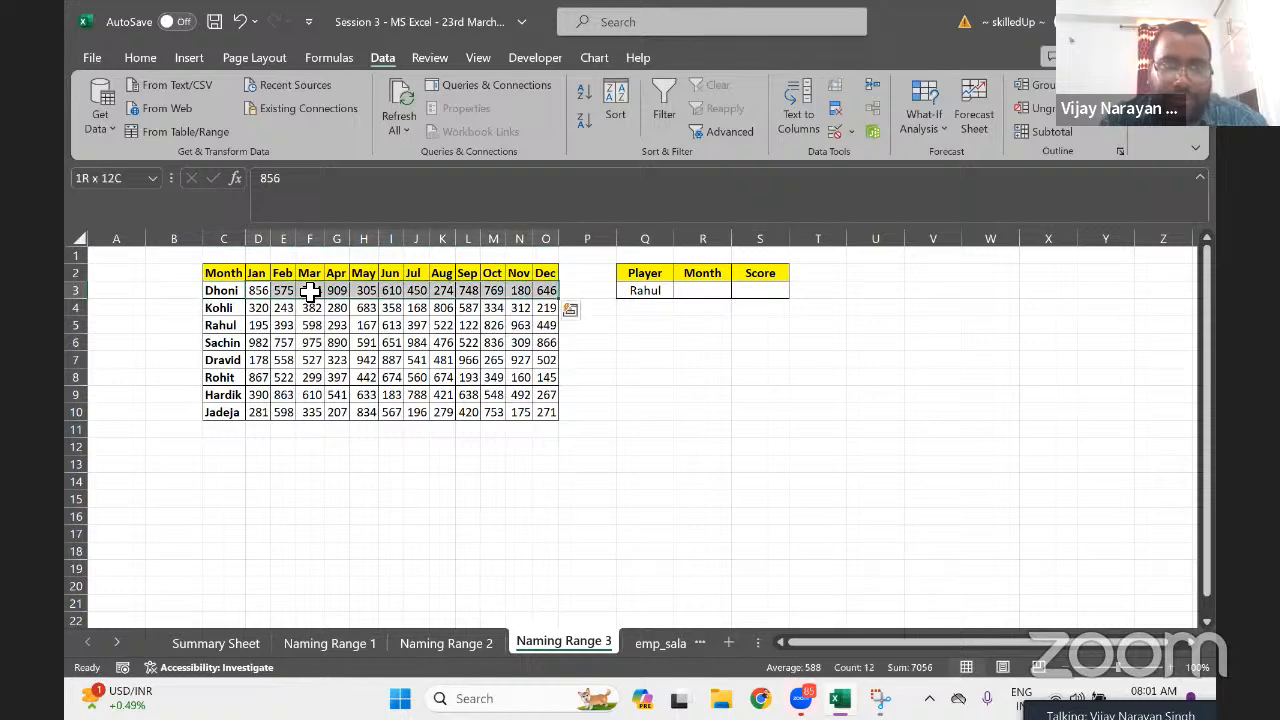
{"action": "key", "text": "Down"}
{"action": "key", "text": "Up"}
{"action": "key", "text": "ctrl+shift+Down"}
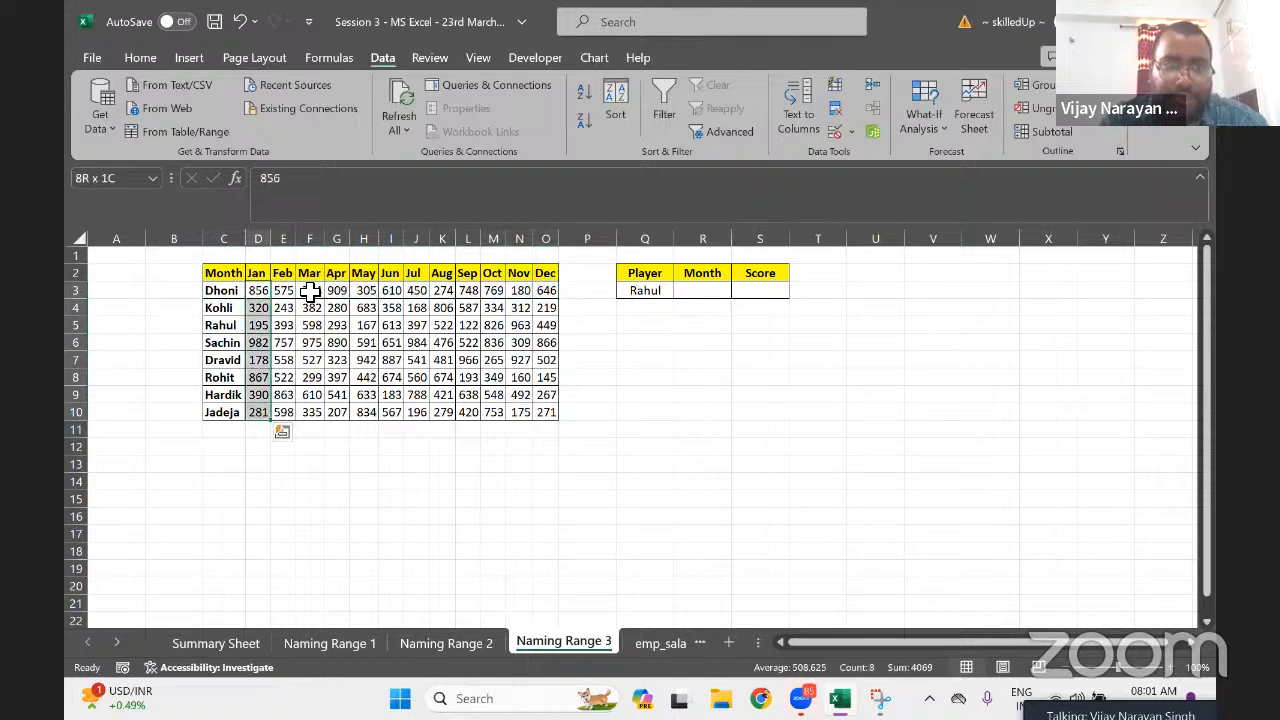
{"action": "key", "text": "Up"}
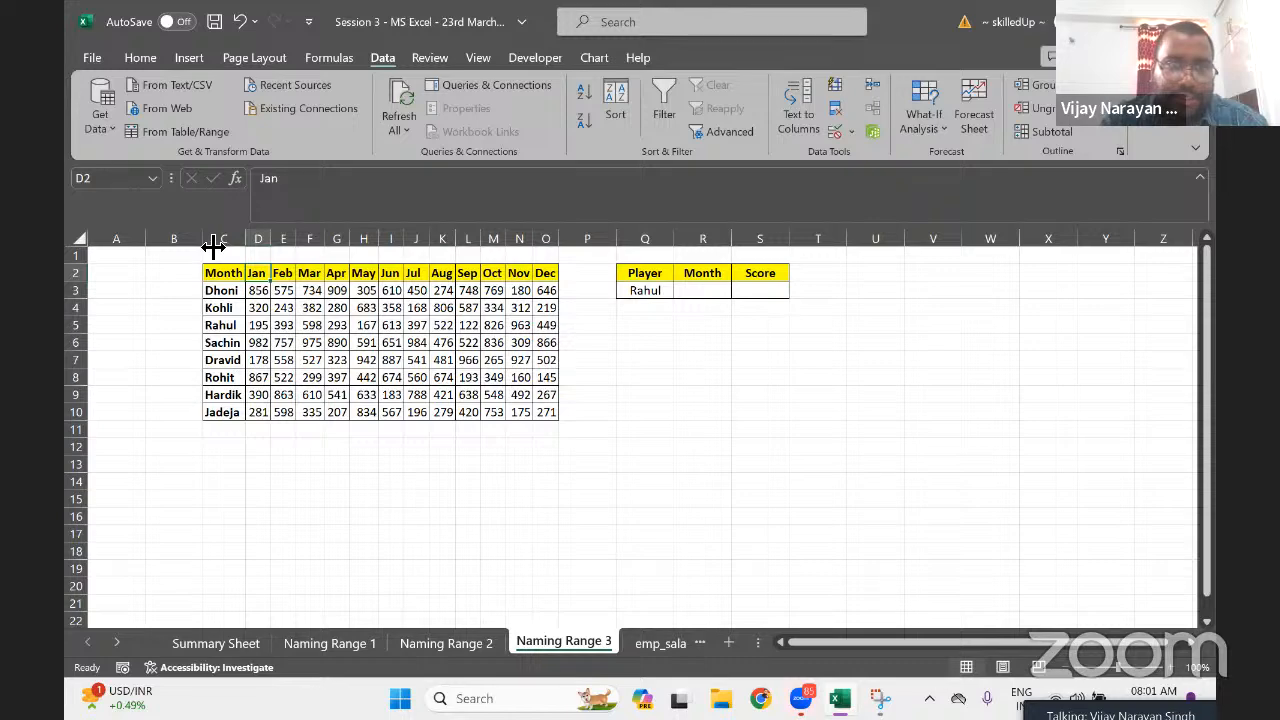
{"action": "key", "text": "Down"}
{"action": "key", "text": "ctrl+shift+Down"}
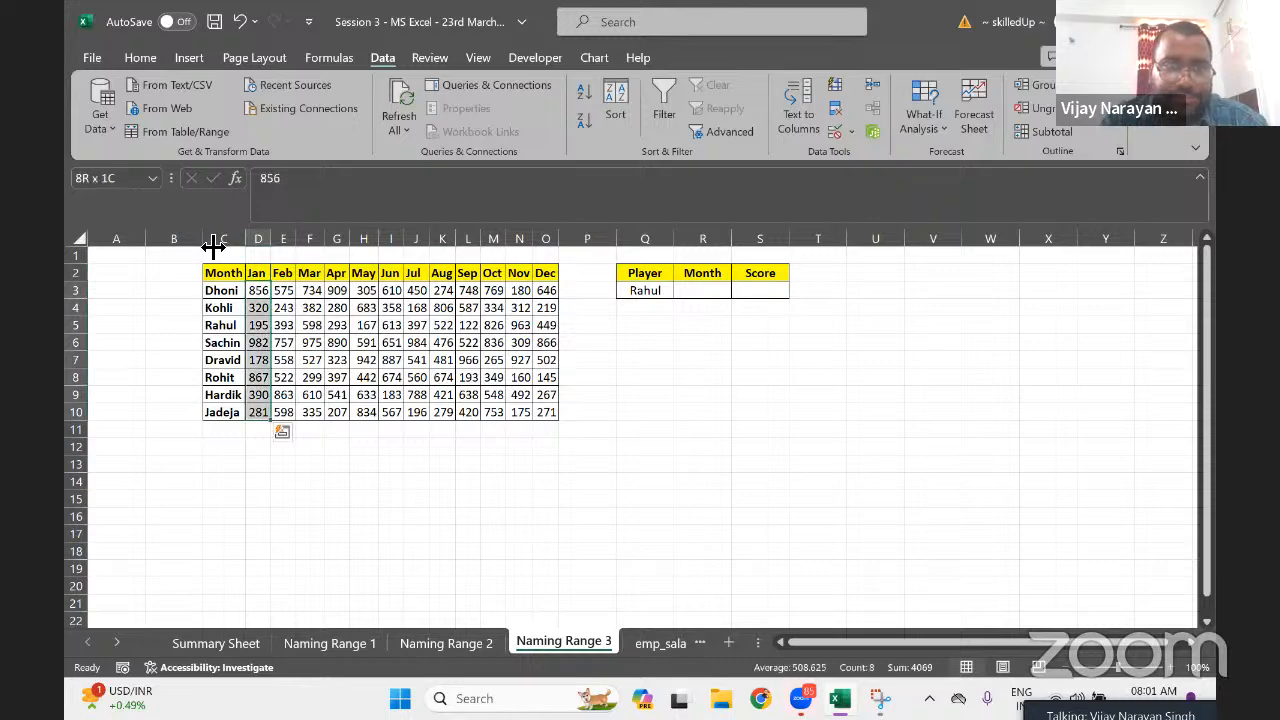
Name D3:D10 'Jan' and E3:E10 'Feb'
{"action": "left_click", "coordinate": [130, 178]}
{"action": "type", "text": "Jsn"}
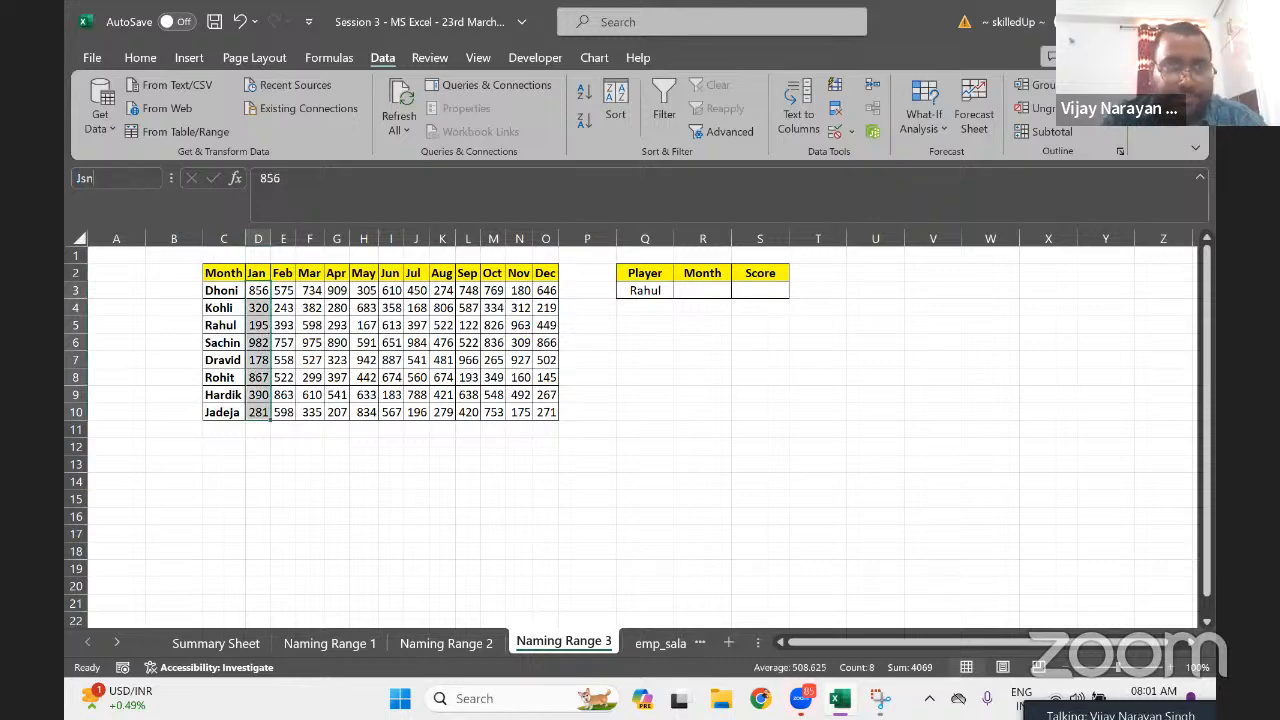
{"action": "key", "text": "BackSpace"}
{"action": "key", "text": "BackSpace"}
{"action": "key", "text": "Return"}
{"action": "key", "text": "Right"}
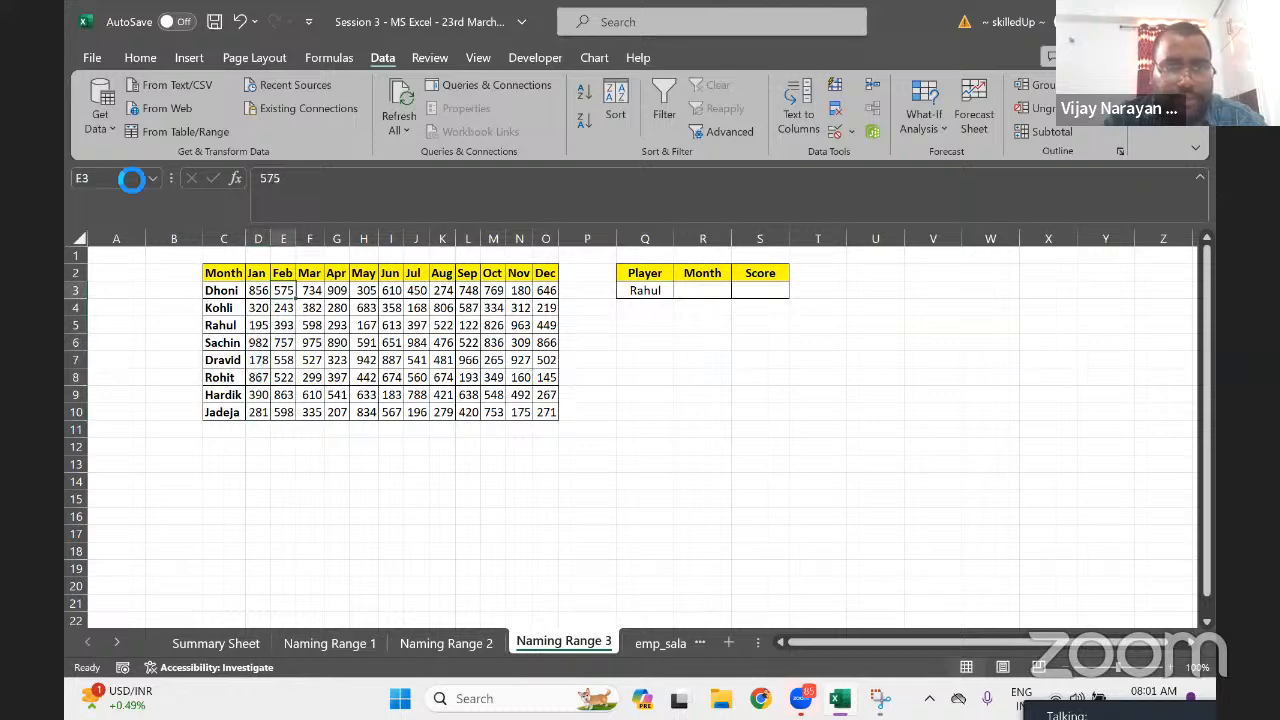
{"action": "key", "text": "ctrl+shift+Down"}
{"action": "left_click", "coordinate": [130, 178]}
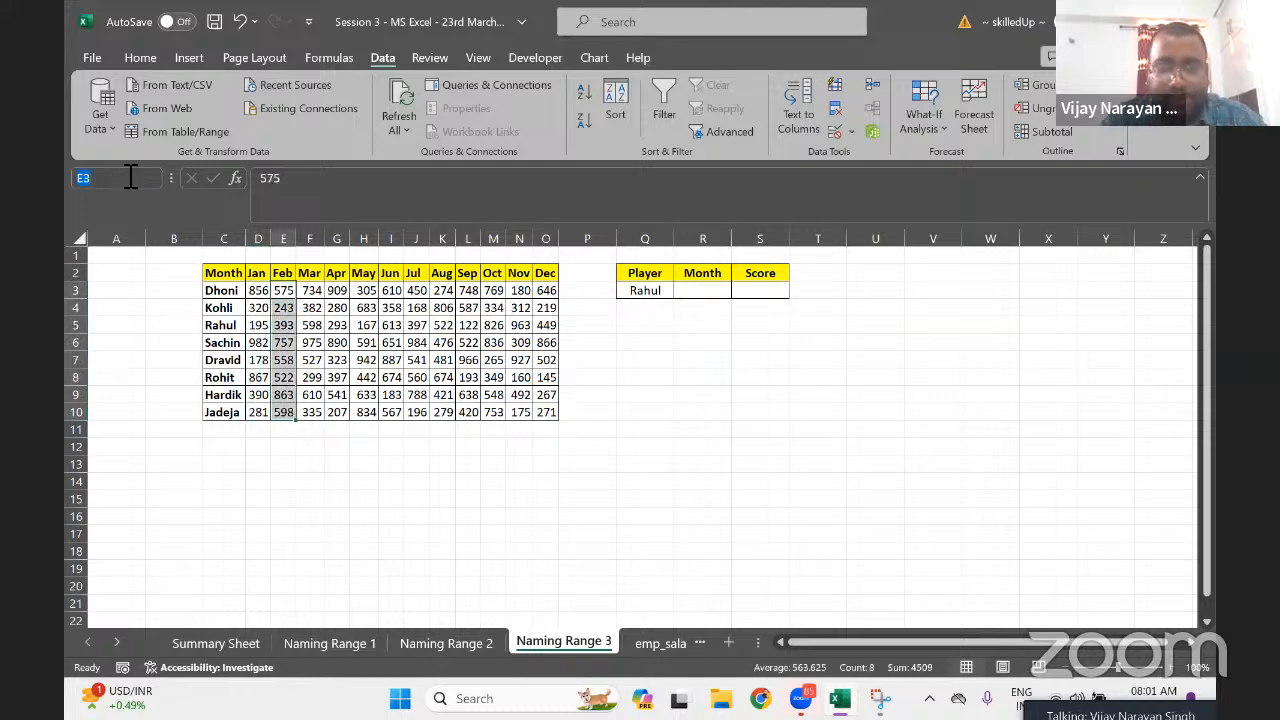
{"action": "type", "text": "Feb"}
{"action": "key", "text": "Return"}
Name the March, April and May score columns Mar, Apr and May
{"action": "key", "text": "Right"}
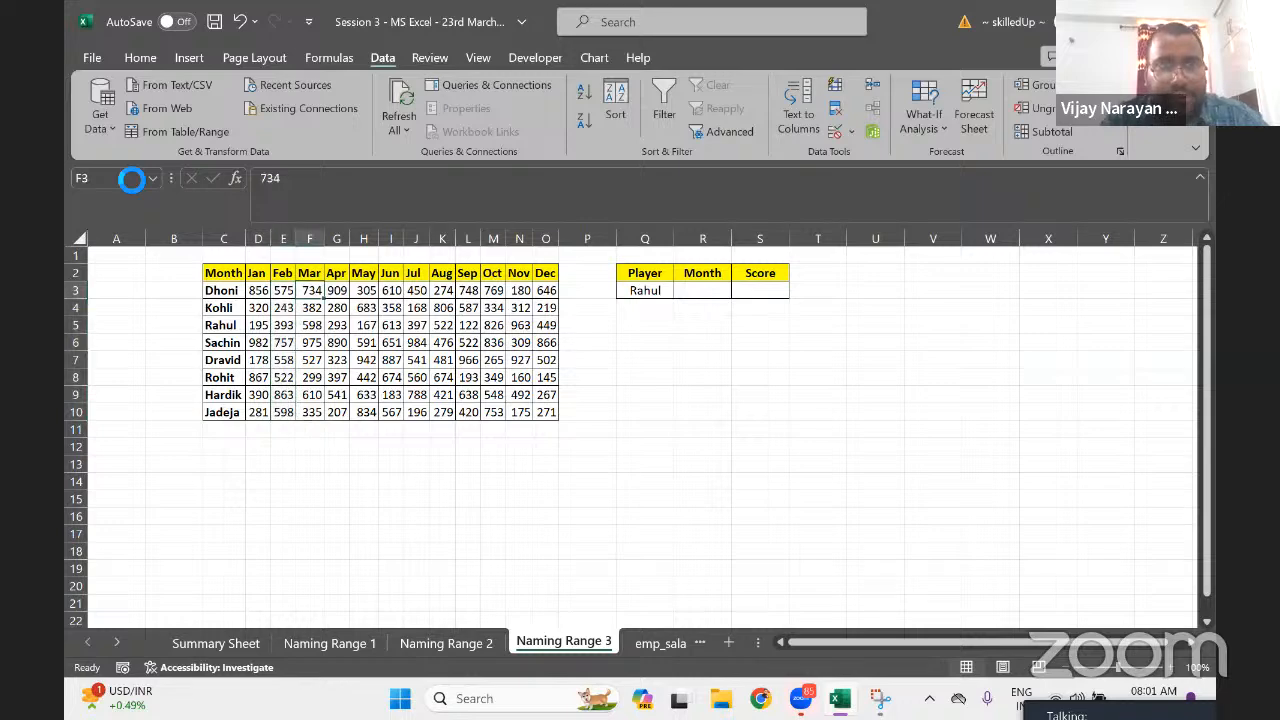
{"action": "key", "text": "ctrl+shift+Down"}
{"action": "left_click", "coordinate": [130, 177]}
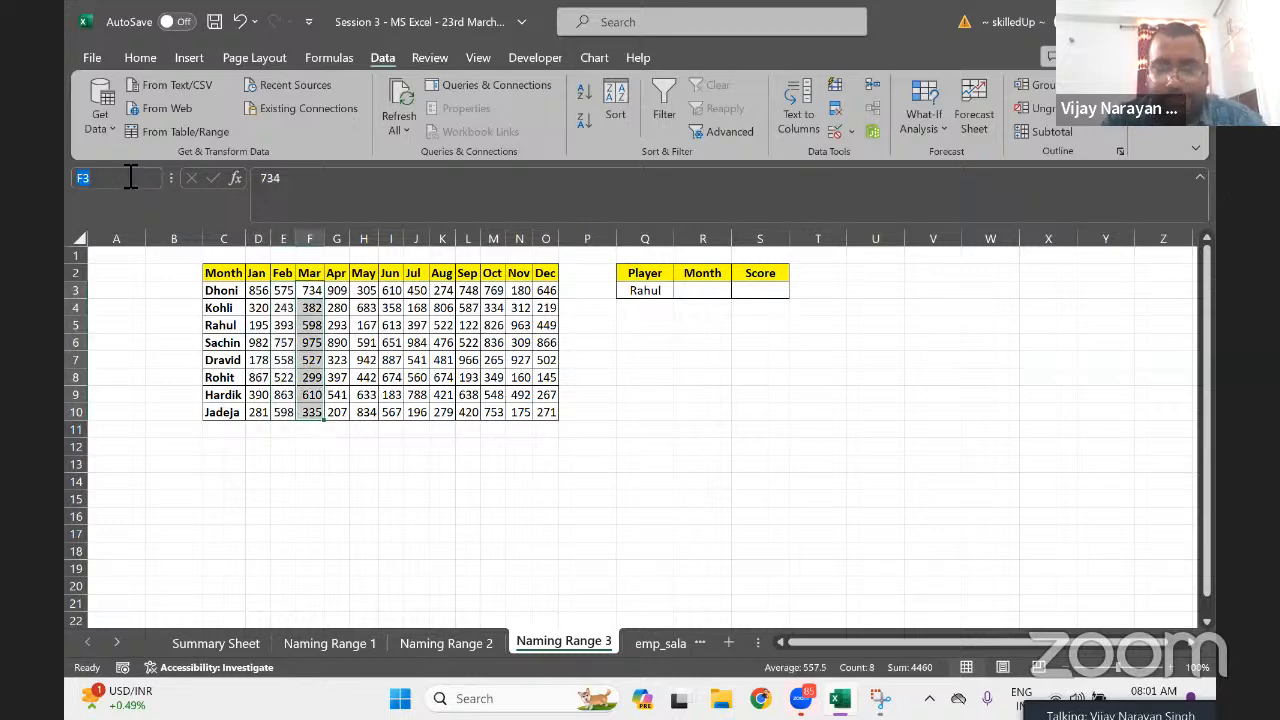
{"action": "type", "text": "Mar"}
{"action": "key", "text": "Return"}
{"action": "key", "text": "Right"}
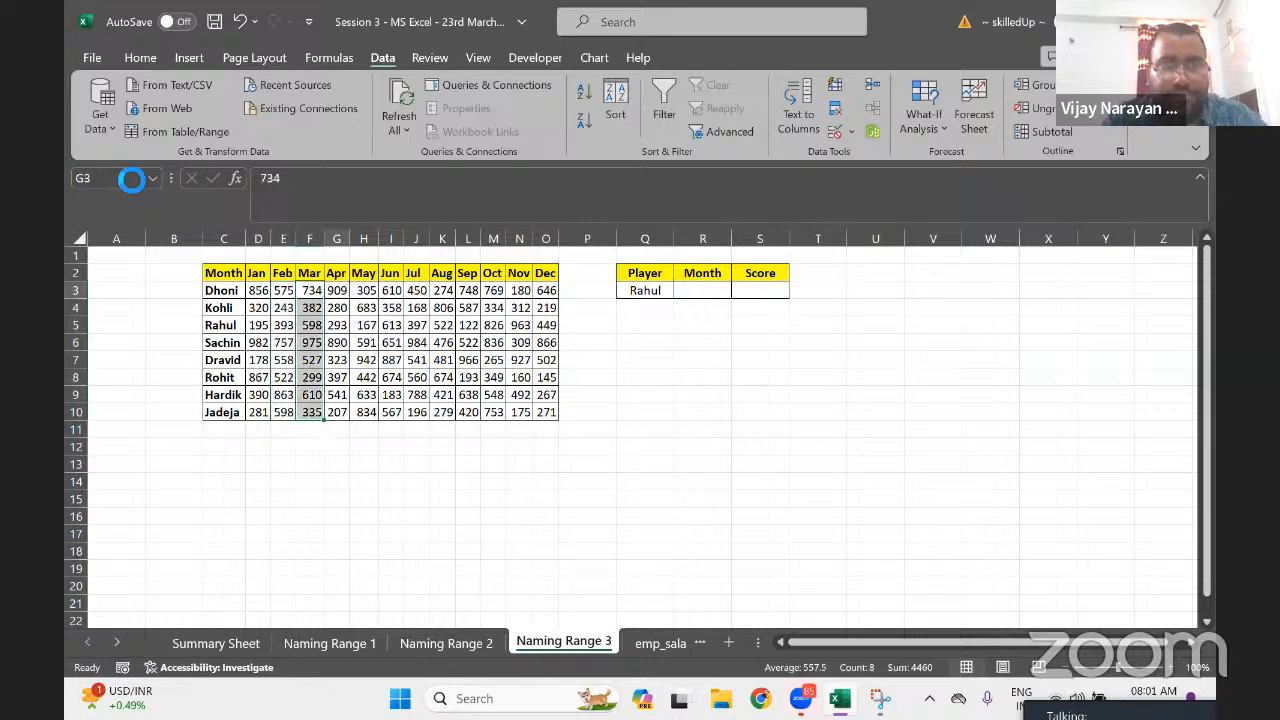
{"action": "key", "text": "ctrl+shift+Down"}
{"action": "left_click", "coordinate": [130, 177]}
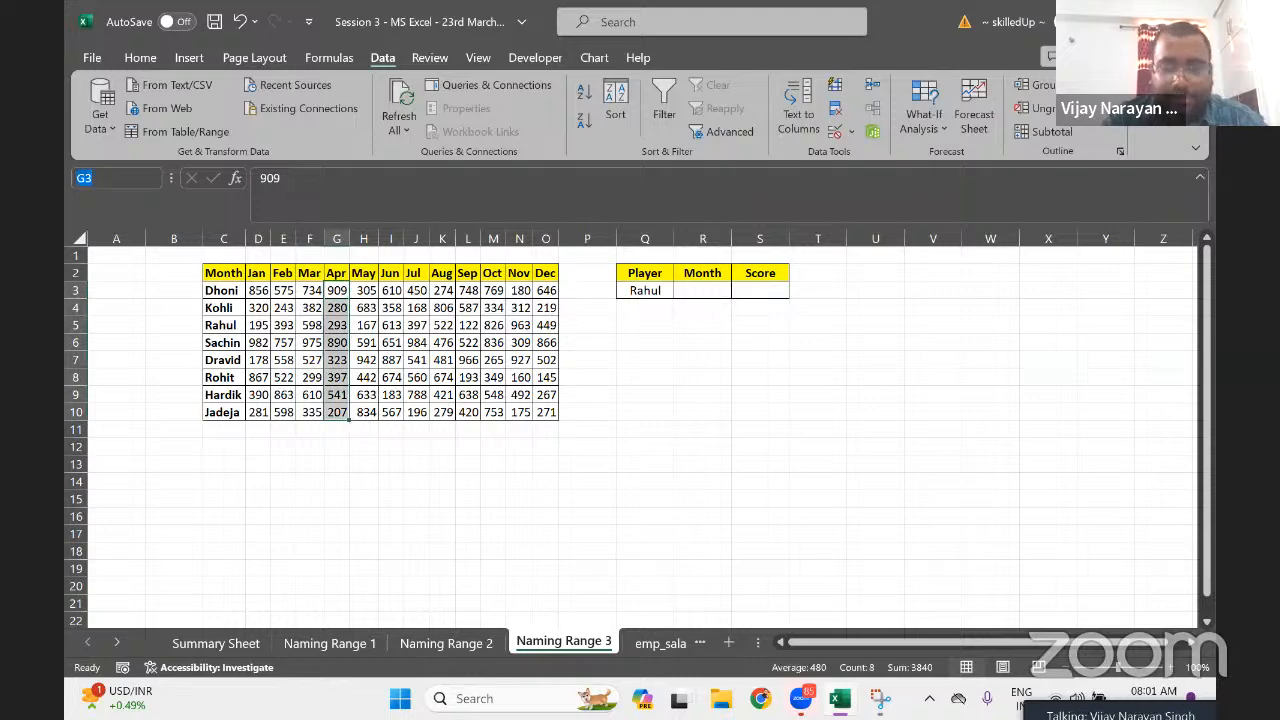
{"action": "key", "text": "Return"}
{"action": "key", "text": "Right"}
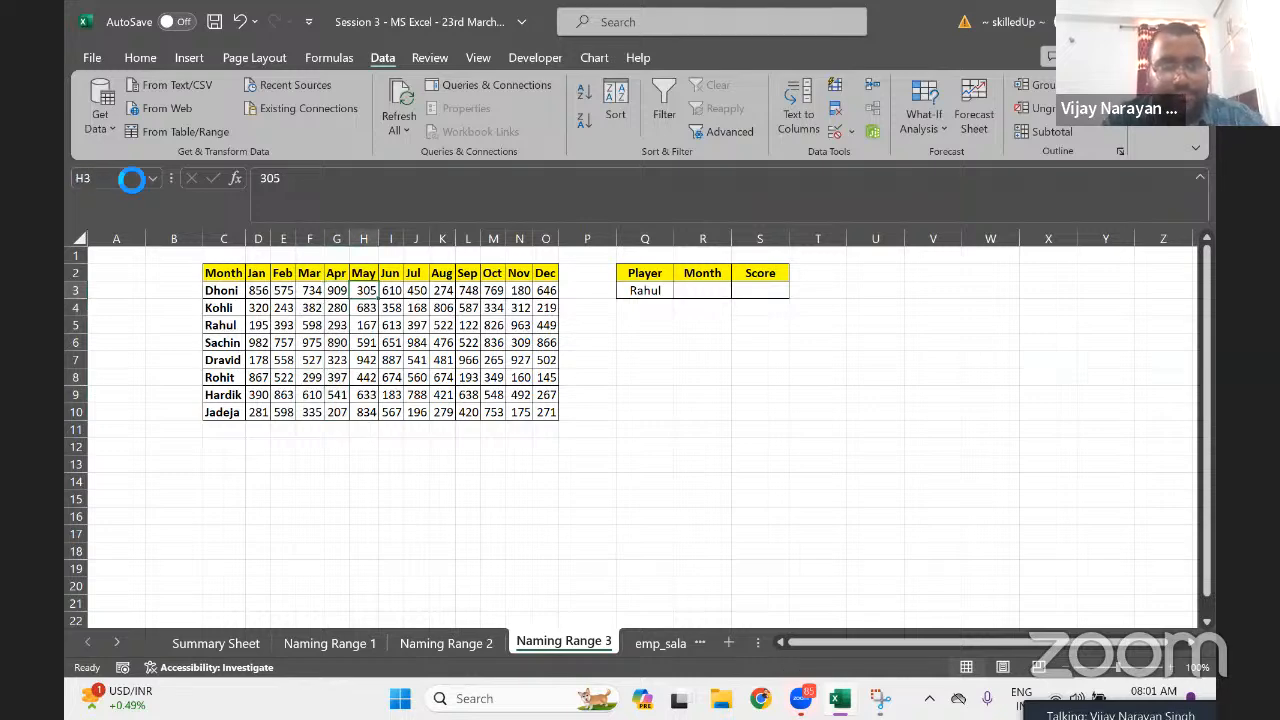
{"action": "key", "text": "ctrl+shift+Down"}
{"action": "left_click", "coordinate": [130, 177]}
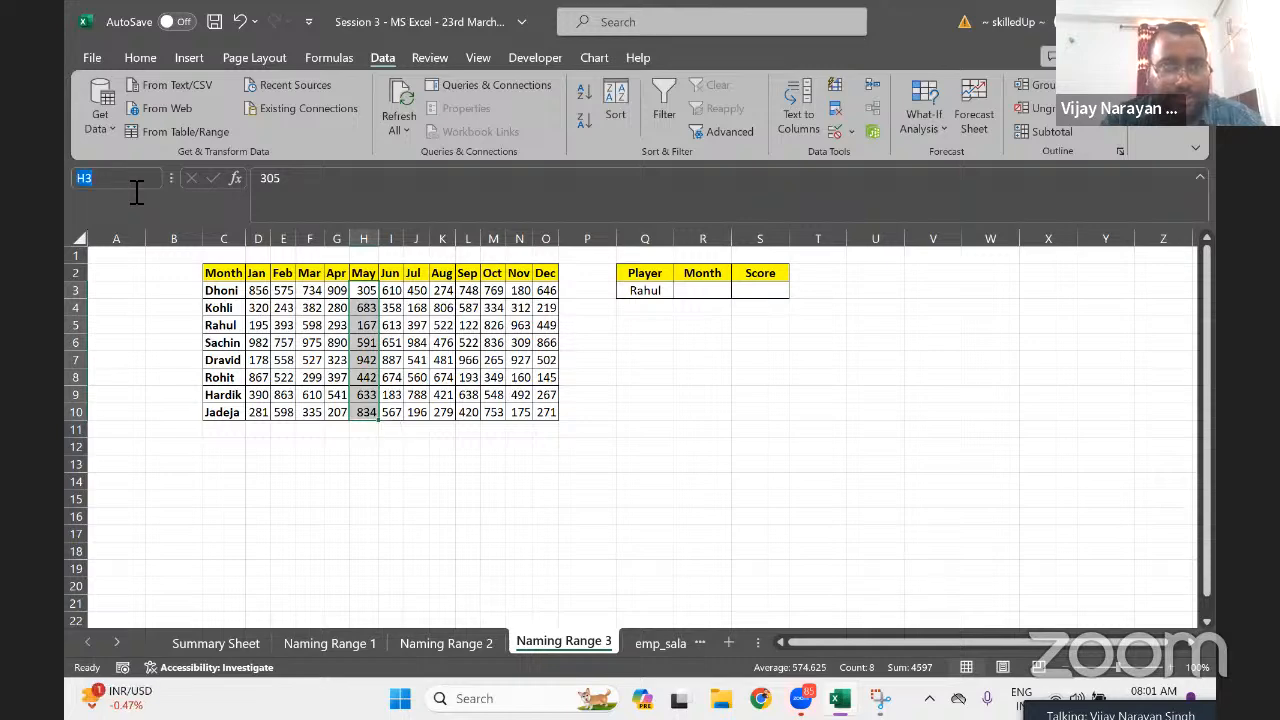
{"action": "type", "text": "May"}
{"action": "key", "text": "Return"}
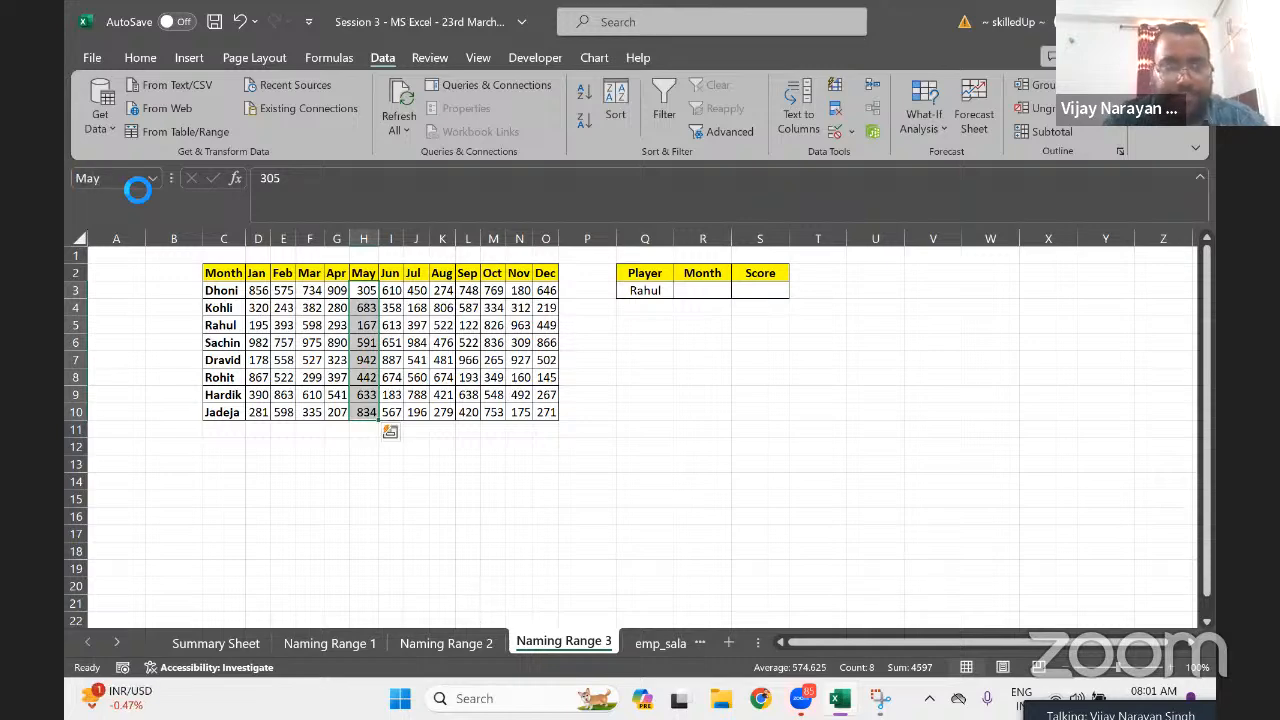
Name the June, July and August score columns Jun, Jul and Aug
{"action": "key", "text": "Right"}
{"action": "key", "text": "ctrl+shift+Down"}
{"action": "left_click", "coordinate": [137, 184]}
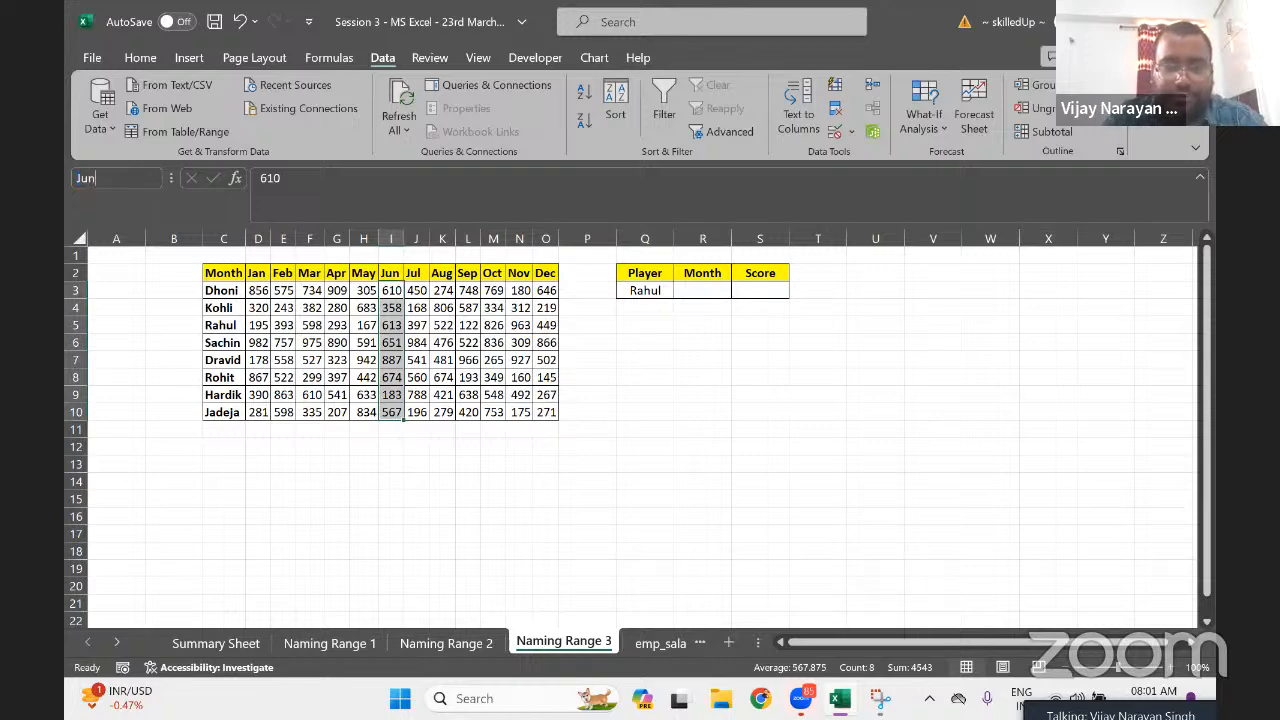
{"action": "key", "text": "Return"}
{"action": "key", "text": "Right"}
{"action": "key", "text": "ctrl+shift+Down"}
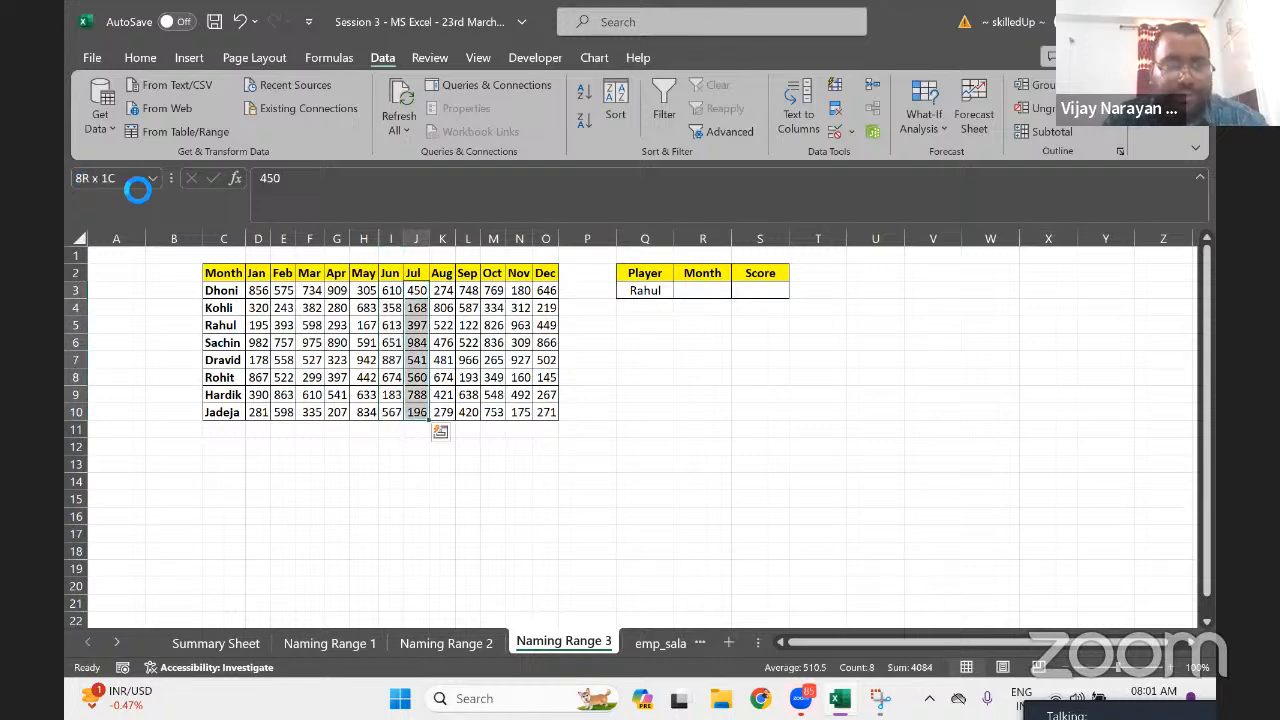
{"action": "left_click", "coordinate": [137, 187]}
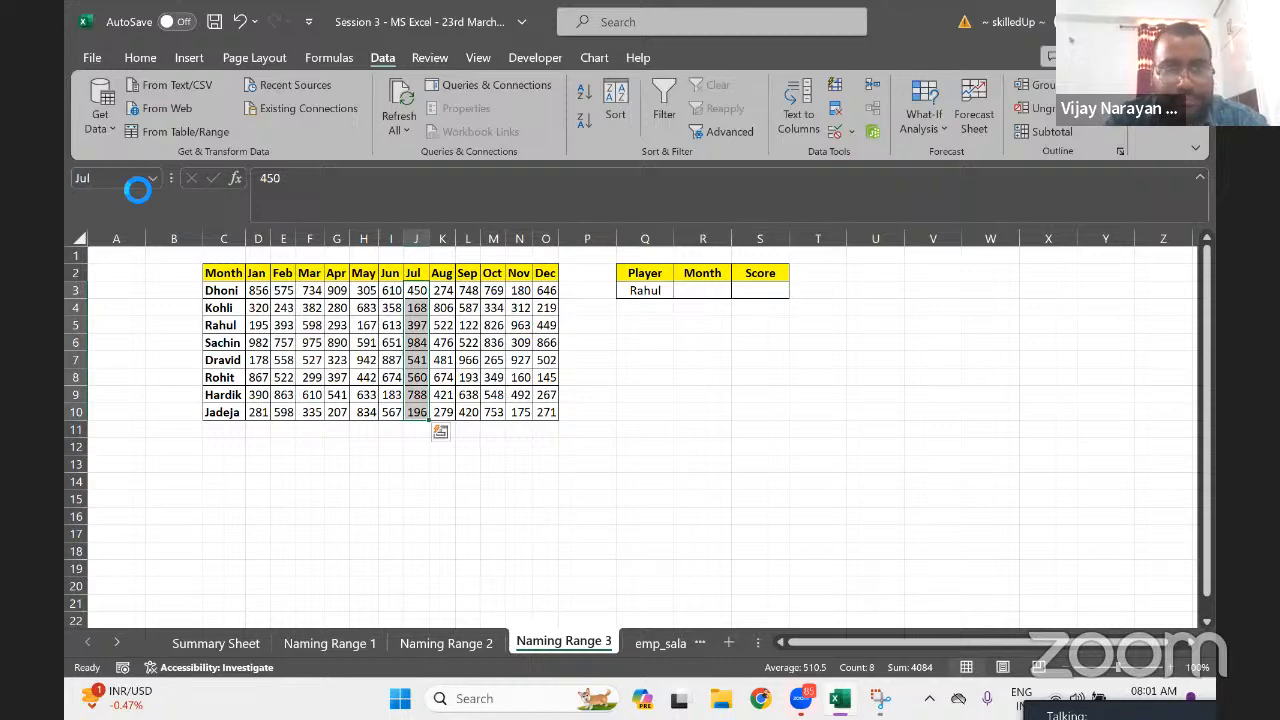
{"action": "key", "text": "Right"}
{"action": "key", "text": "ctrl+shift+Down"}
{"action": "left_click", "coordinate": [137, 188]}
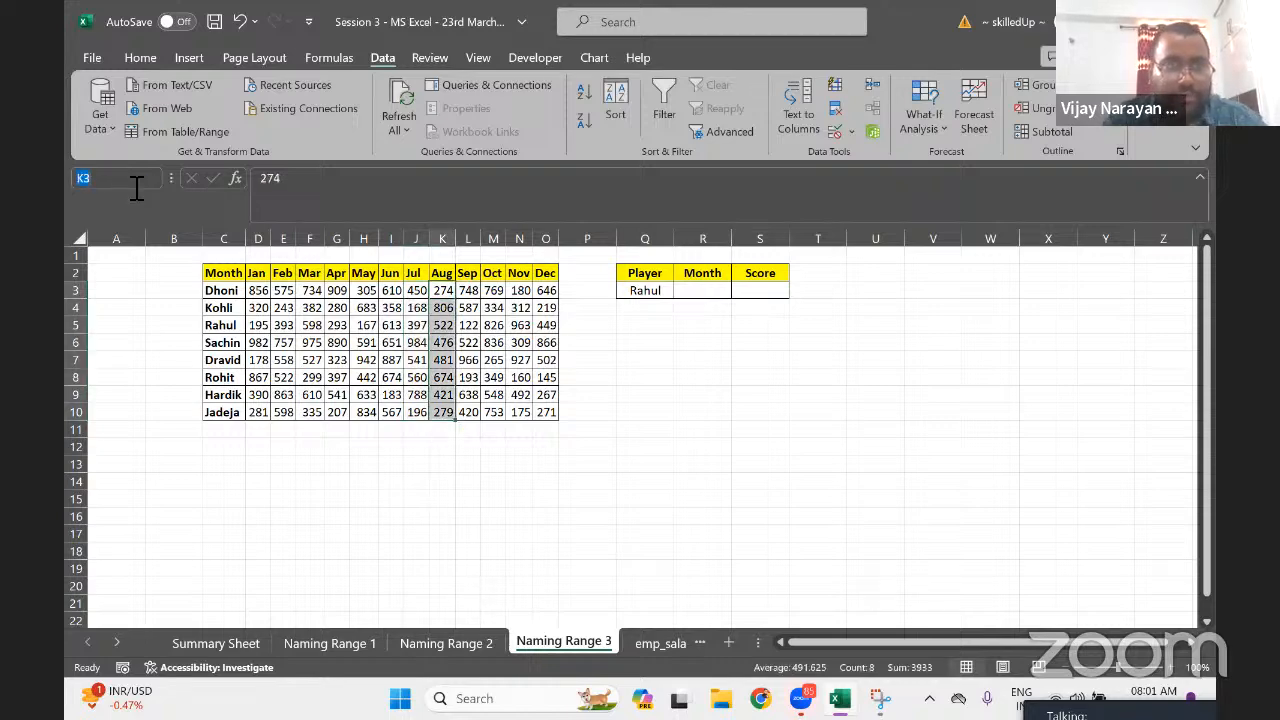
{"action": "type", "text": "Aug"}
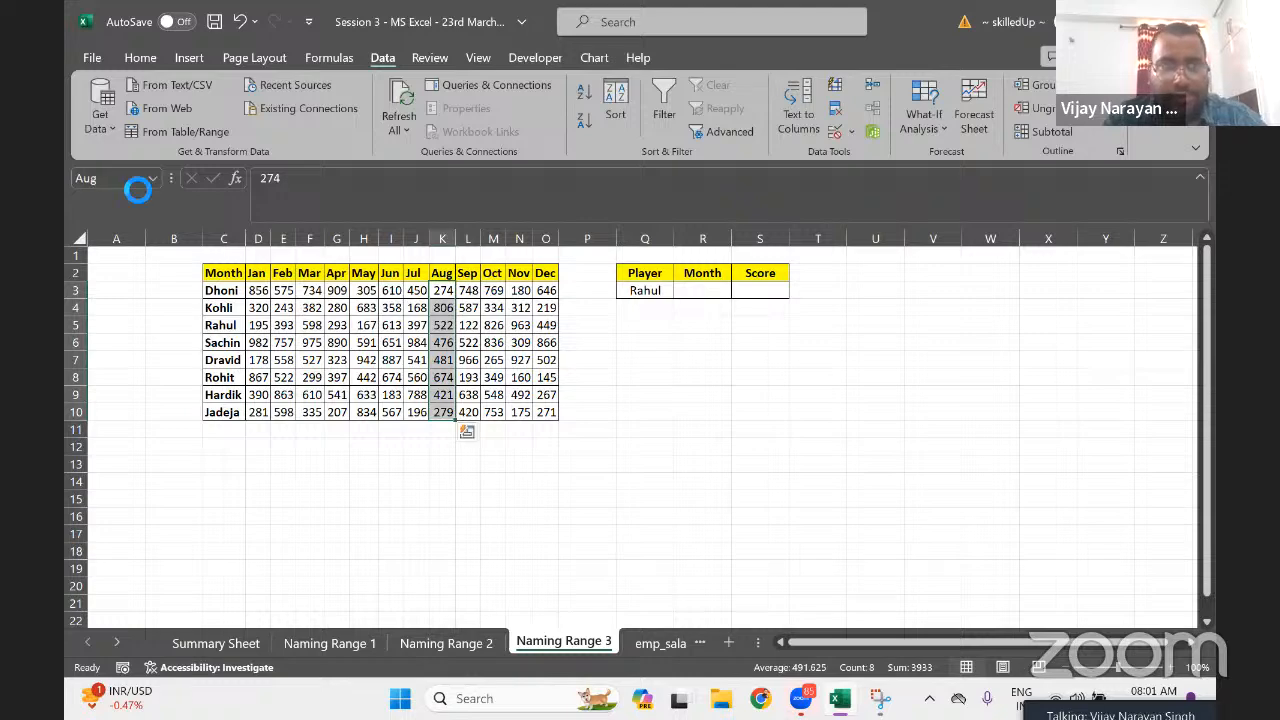
Name the September, October and November columns Sep, Oct, Nov, then select December's scores
{"action": "key", "text": "Right"}
{"action": "key", "text": "ctrl+shift+Down"}
{"action": "left_click", "coordinate": [137, 188]}
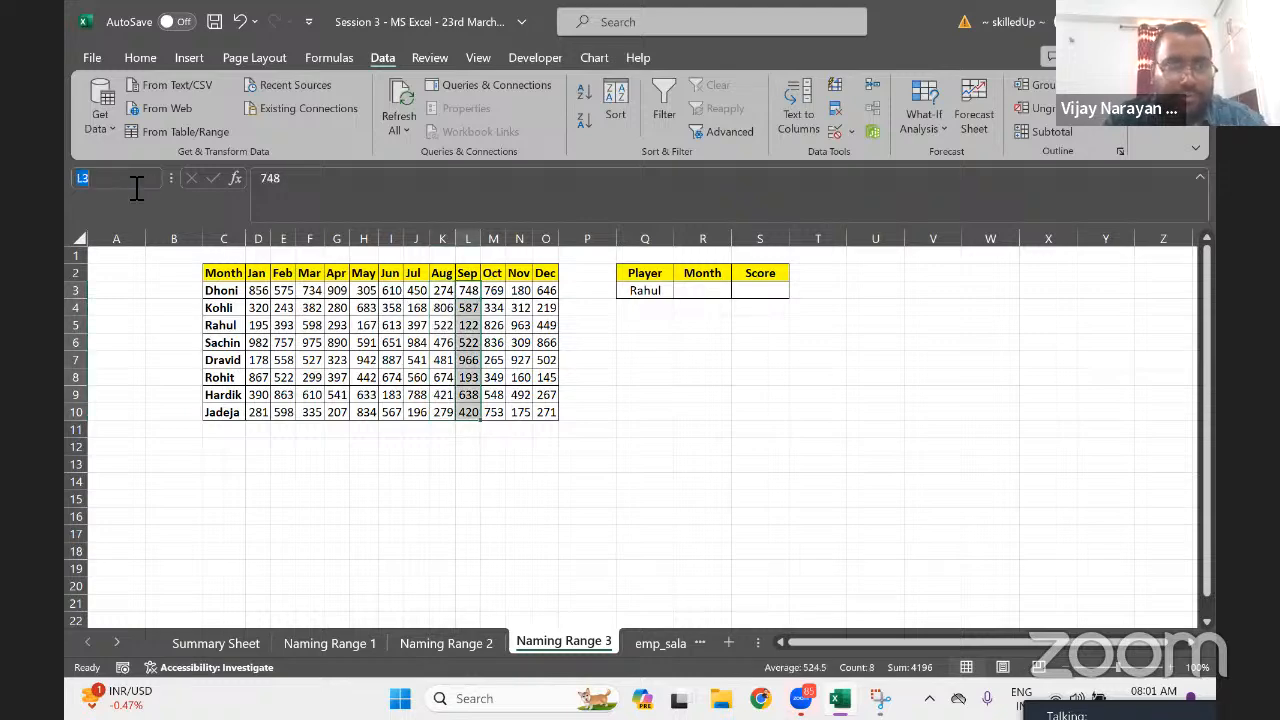
{"action": "type", "text": "Sep"}
{"action": "key", "text": "Return"}
{"action": "key", "text": "Right"}
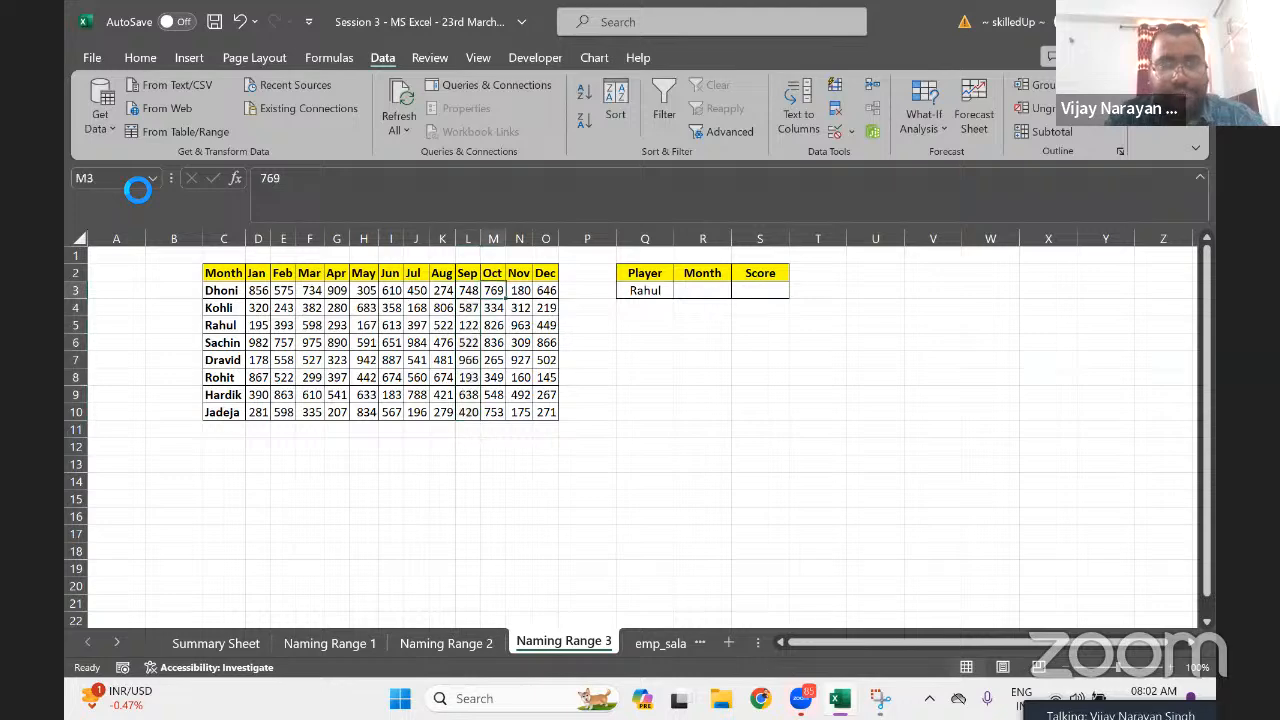
{"action": "key", "text": "ctrl+shift+Down"}
{"action": "left_click", "coordinate": [137, 188]}
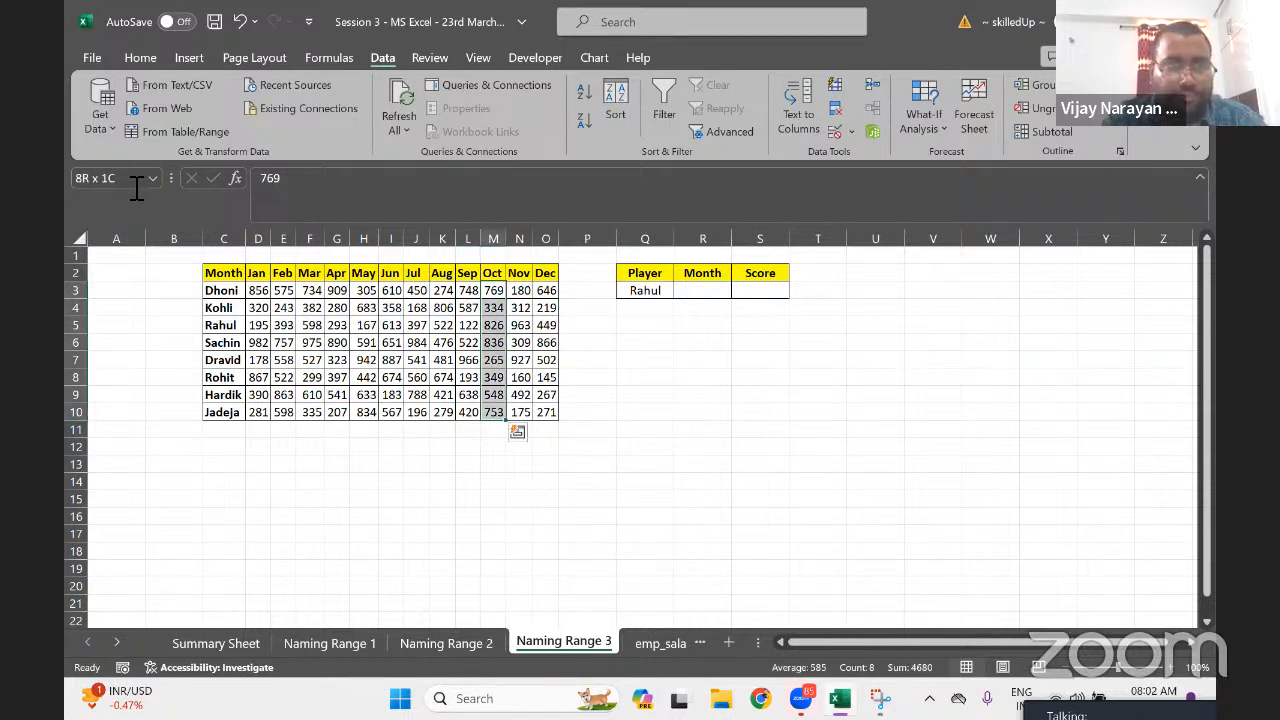
{"action": "type", "text": "Oct"}
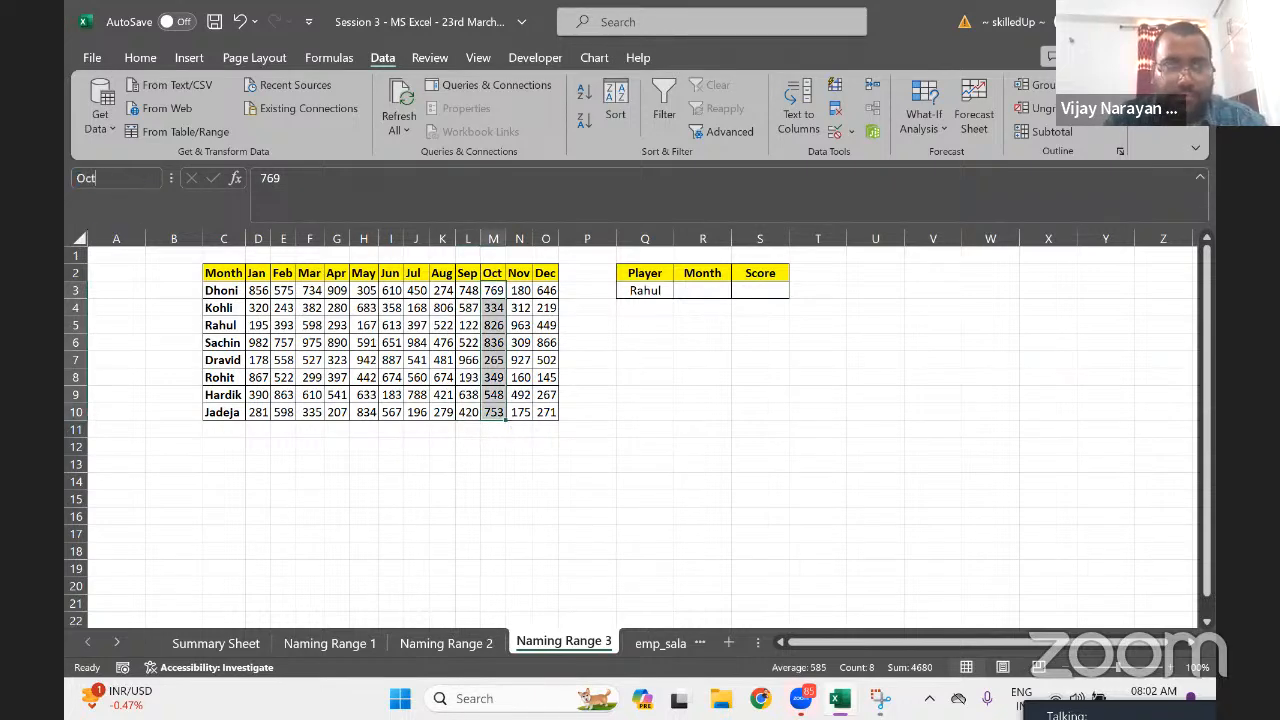
{"action": "key", "text": "Return"}
{"action": "key", "text": "Right"}
{"action": "key", "text": "ctrl+shift+Down"}
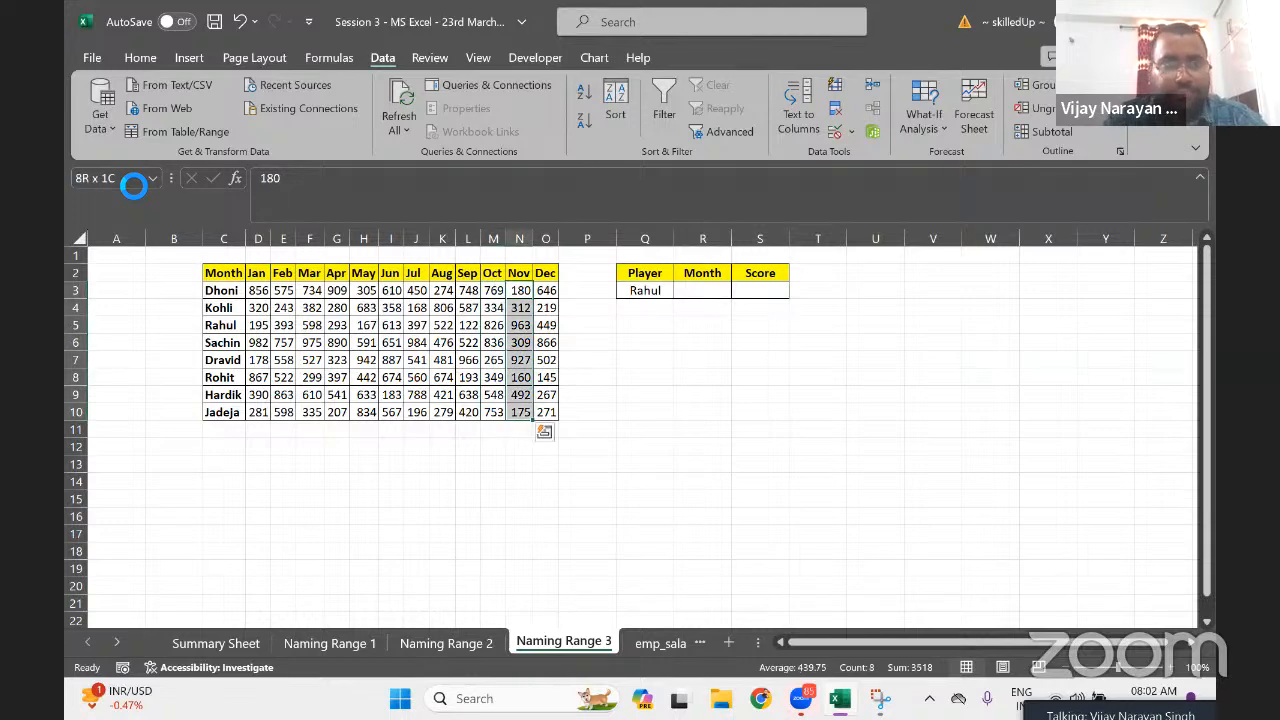
{"action": "left_click", "coordinate": [133, 186]}
{"action": "type", "text": "Nov"}
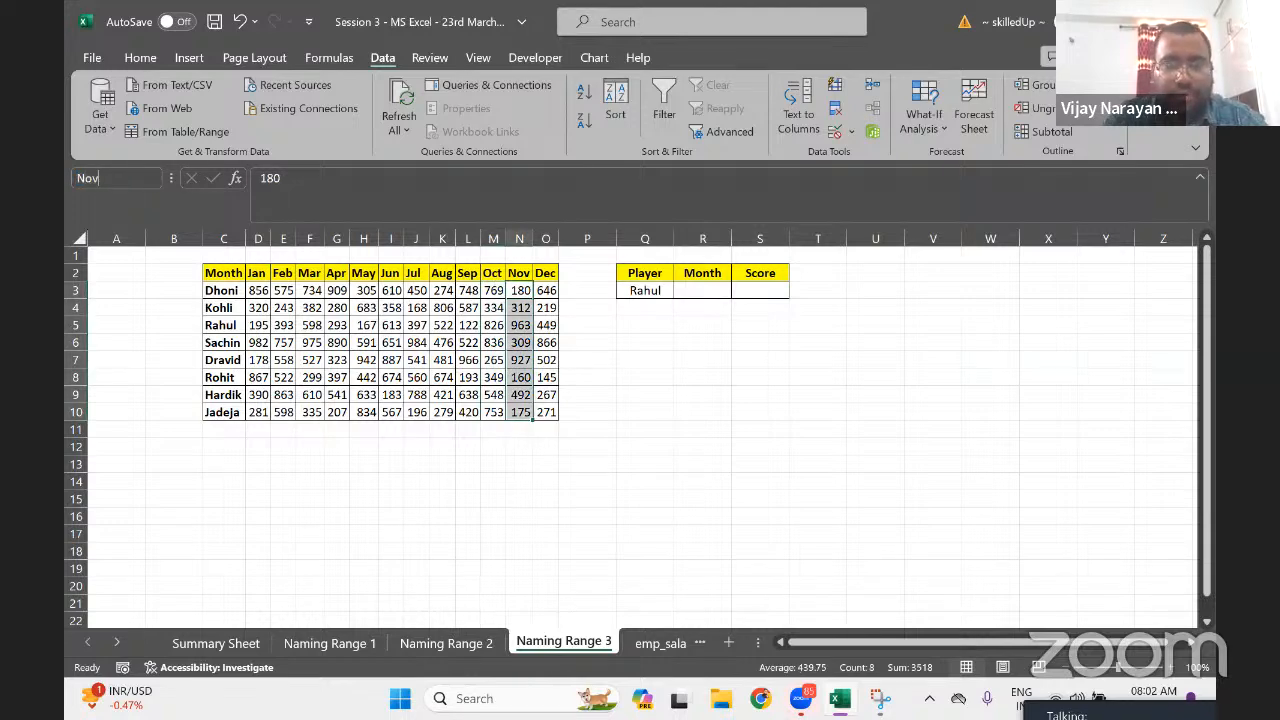
{"action": "key", "text": "Return"}
{"action": "key", "text": "Right"}
{"action": "key", "text": "ctrl+shift+Down"}
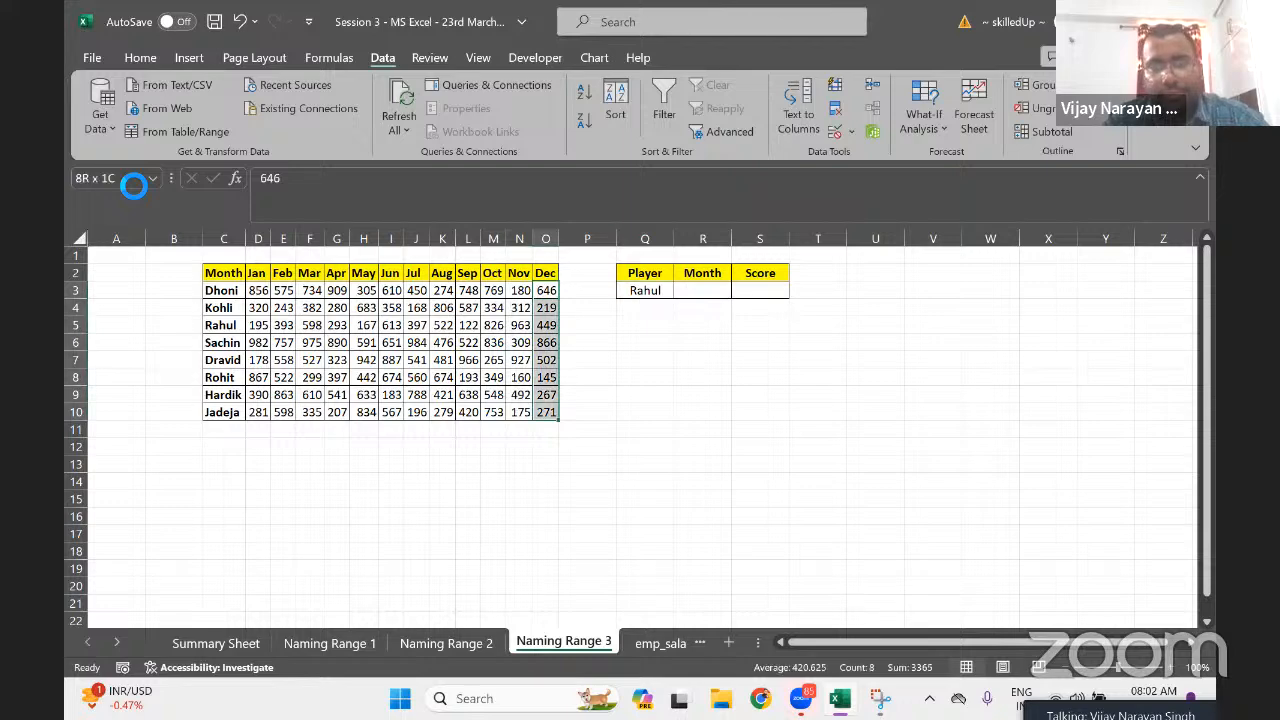
Name the December scores 'Dec' and Dhoni's score row D3:O3 'Dhoni'
{"action": "left_click", "coordinate": [133, 186]}
{"action": "type", "text": "Dec"}
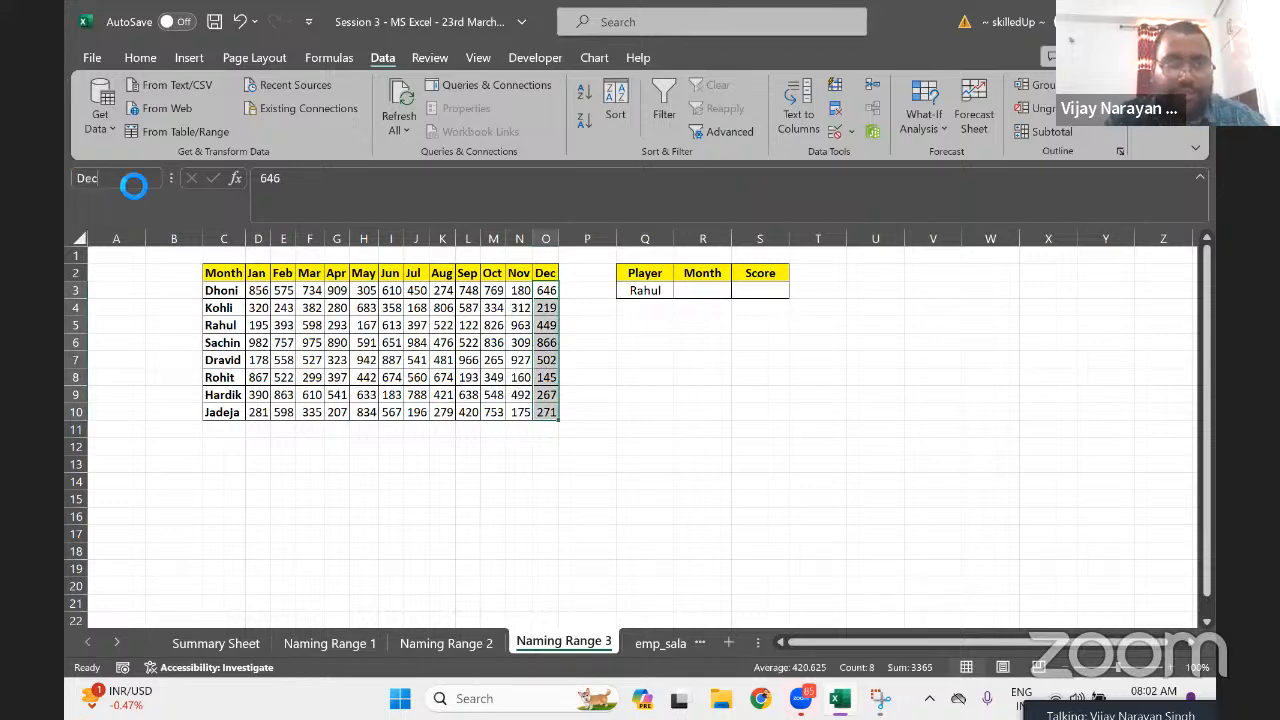
{"action": "key", "text": "Return"}
{"action": "key", "text": "Left"}
{"action": "key", "text": "ctrl+Left"}
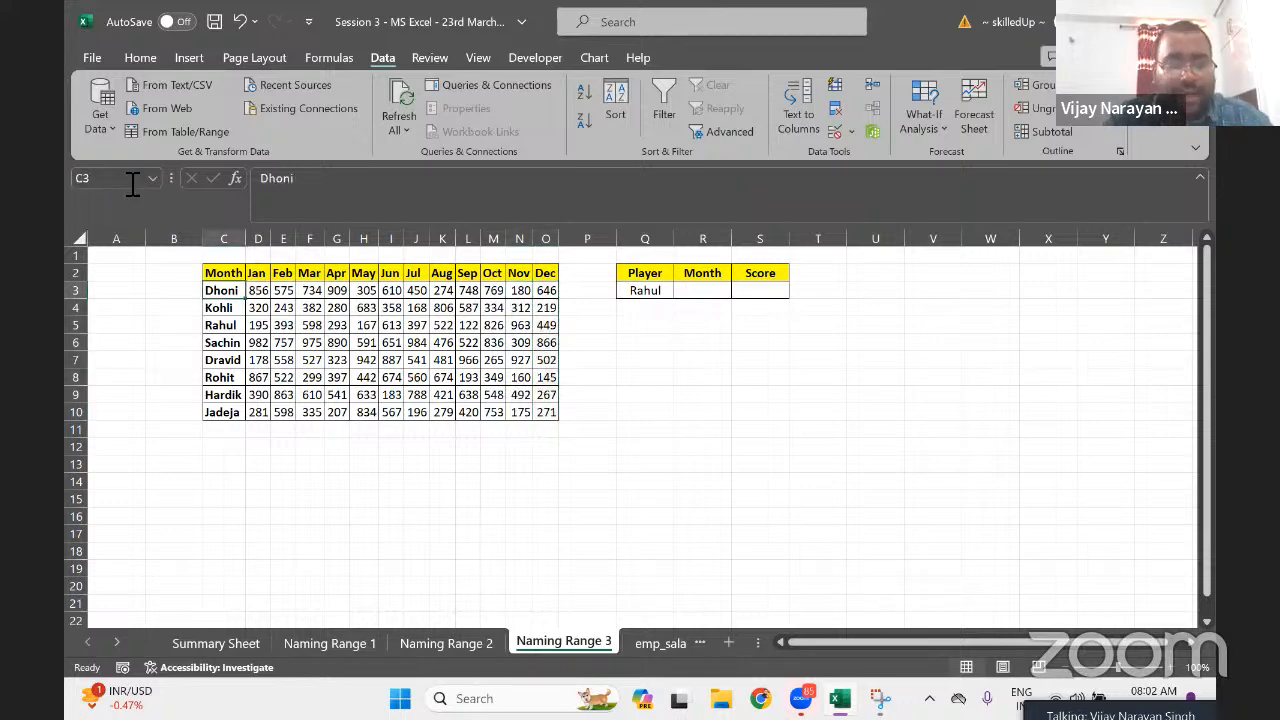
{"action": "key", "text": "Right"}
{"action": "key", "text": "ctrl+shift+Right"}
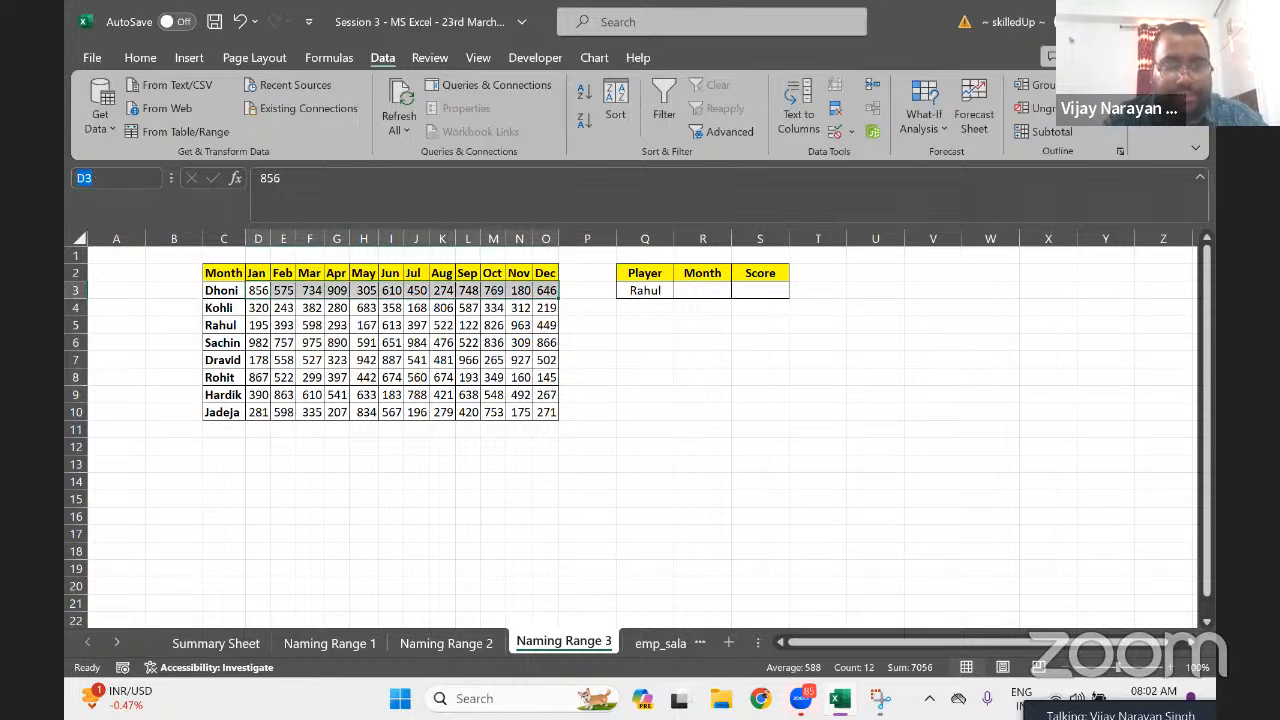
{"action": "type", "text": "D"}
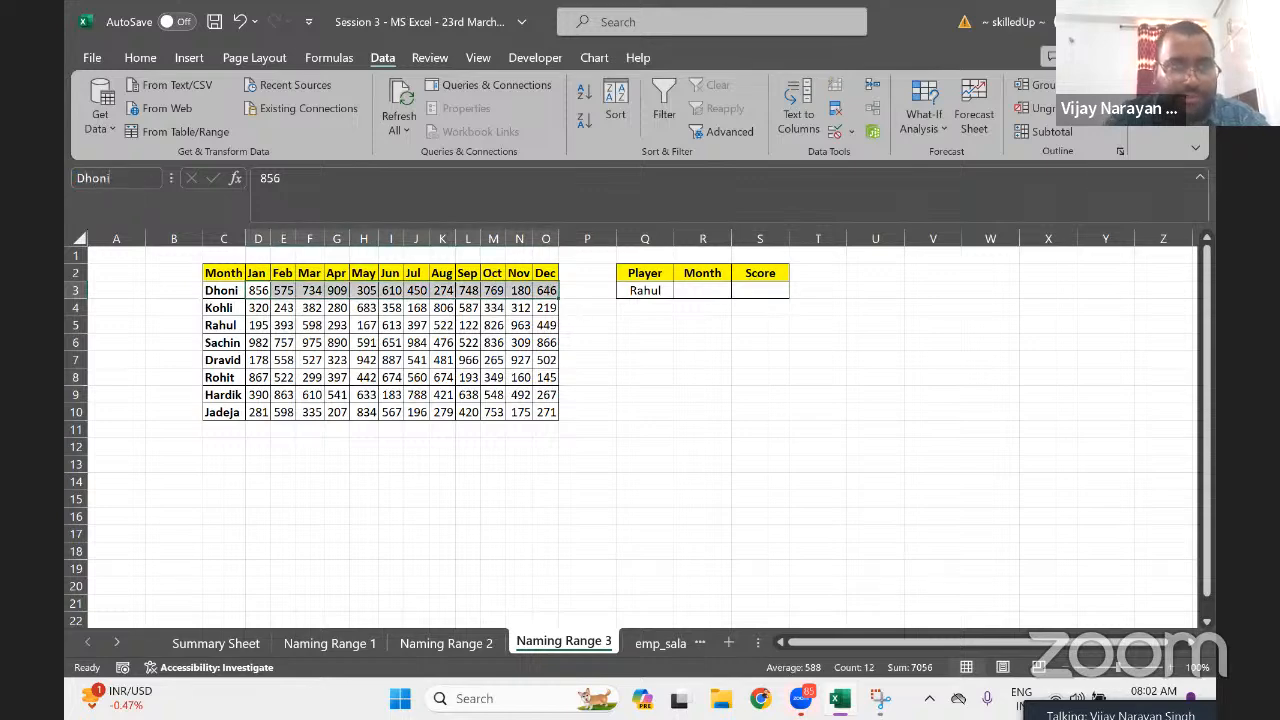
{"action": "key", "text": "Down"}
Name Kohli's and Rahul's monthly score rows 'Kohli' and 'Rahul'
{"action": "key", "text": "ctrl+shift+Right"}
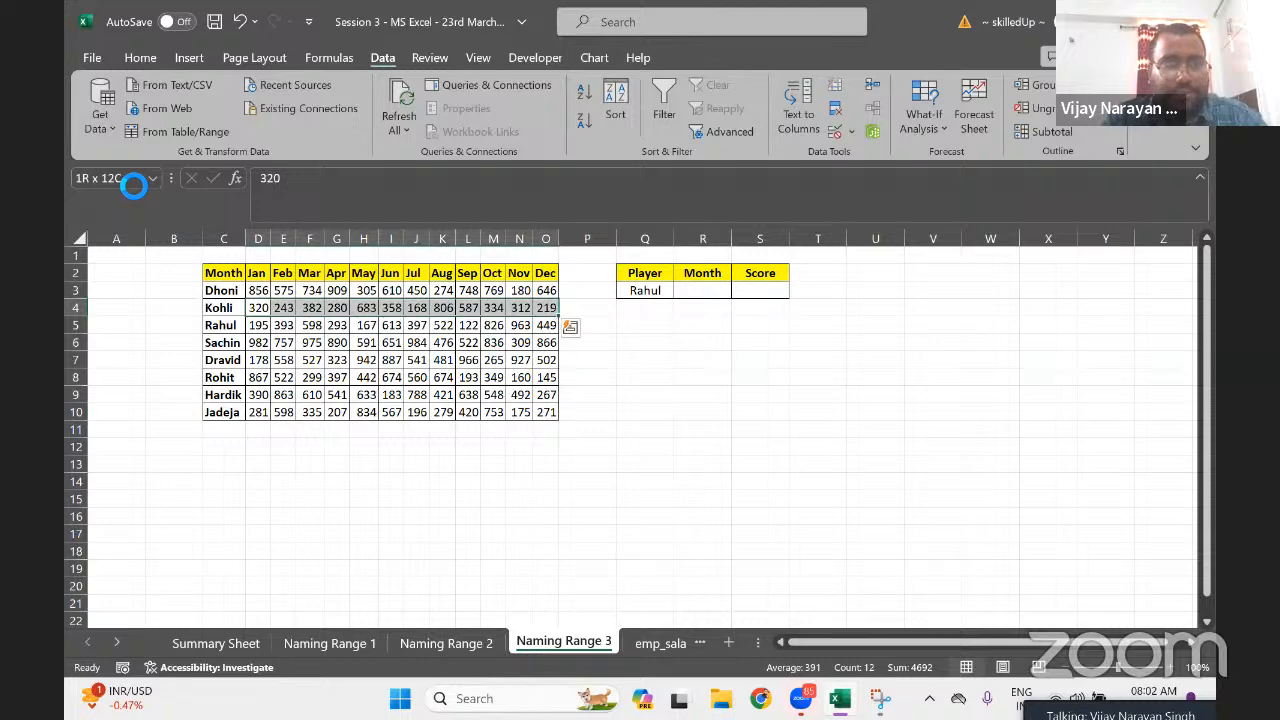
{"action": "left_click", "coordinate": [133, 182]}
{"action": "type", "text": "Kohli"}
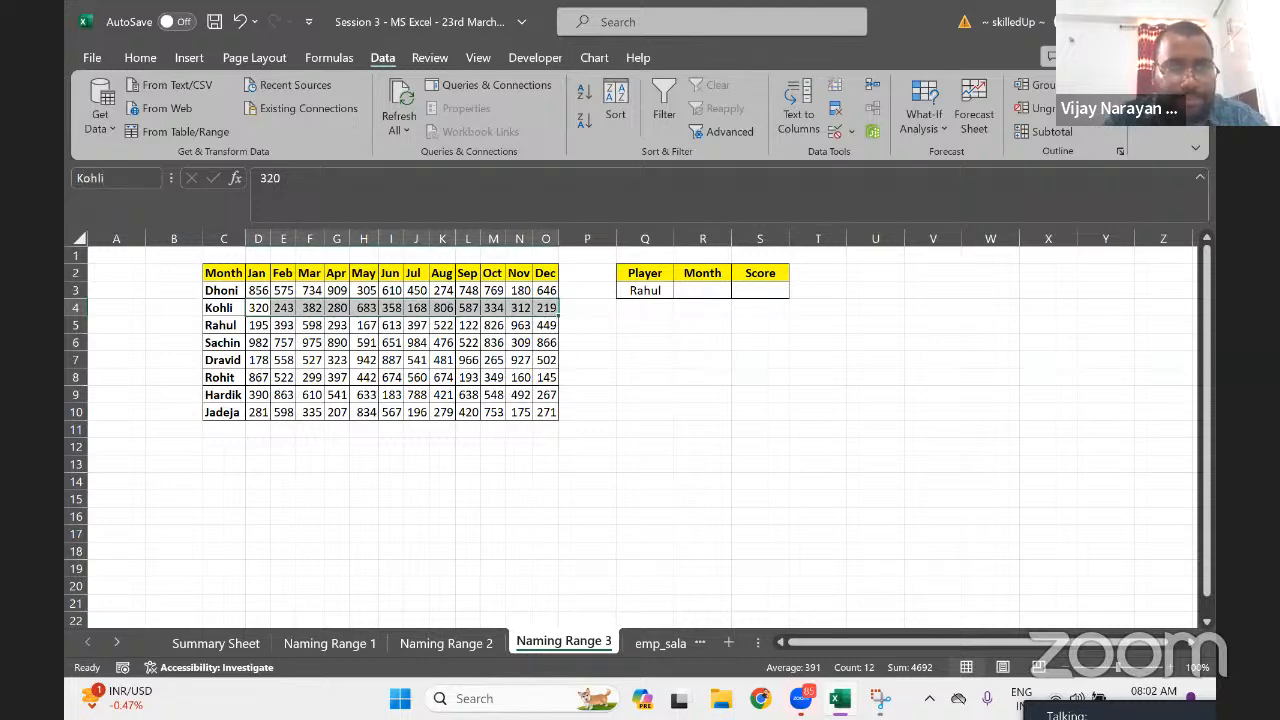
{"action": "key", "text": "Down"}
{"action": "key", "text": "ctrl+shift+Right"}
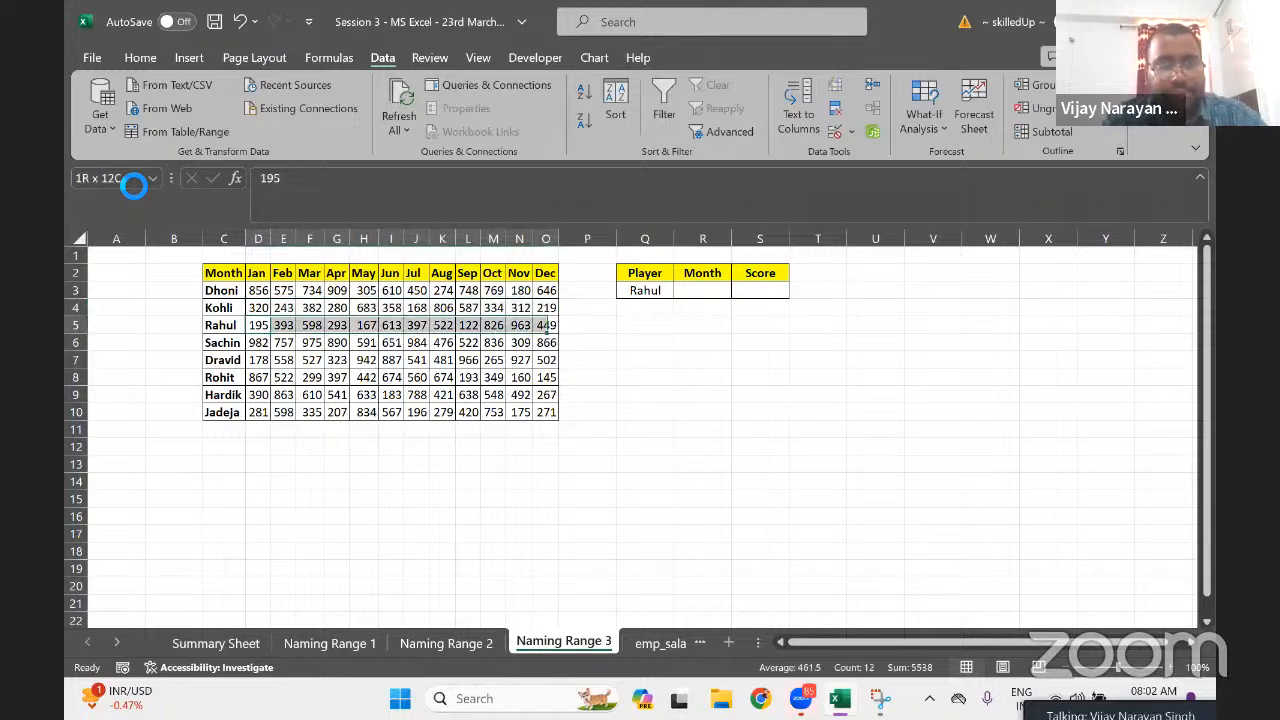
{"action": "left_click", "coordinate": [133, 182]}
{"action": "type", "text": "Ra"}
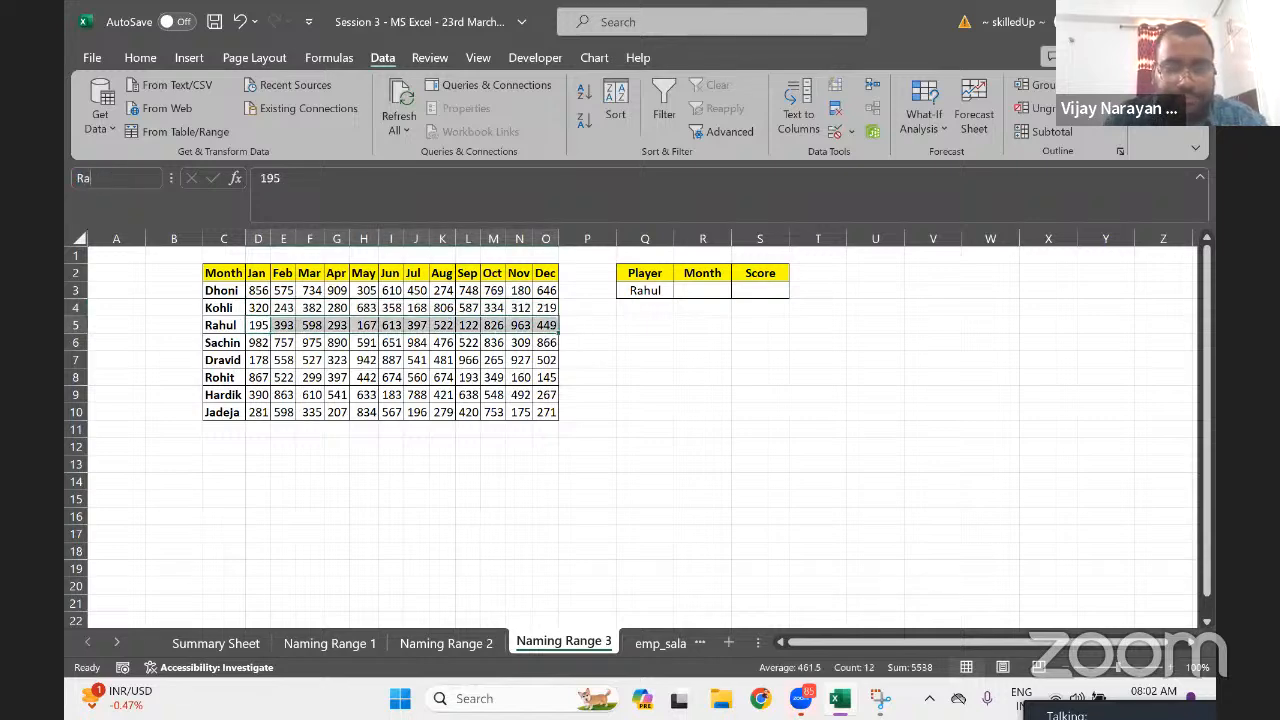
{"action": "type", "text": "hul"}
{"action": "key", "text": "Return"}
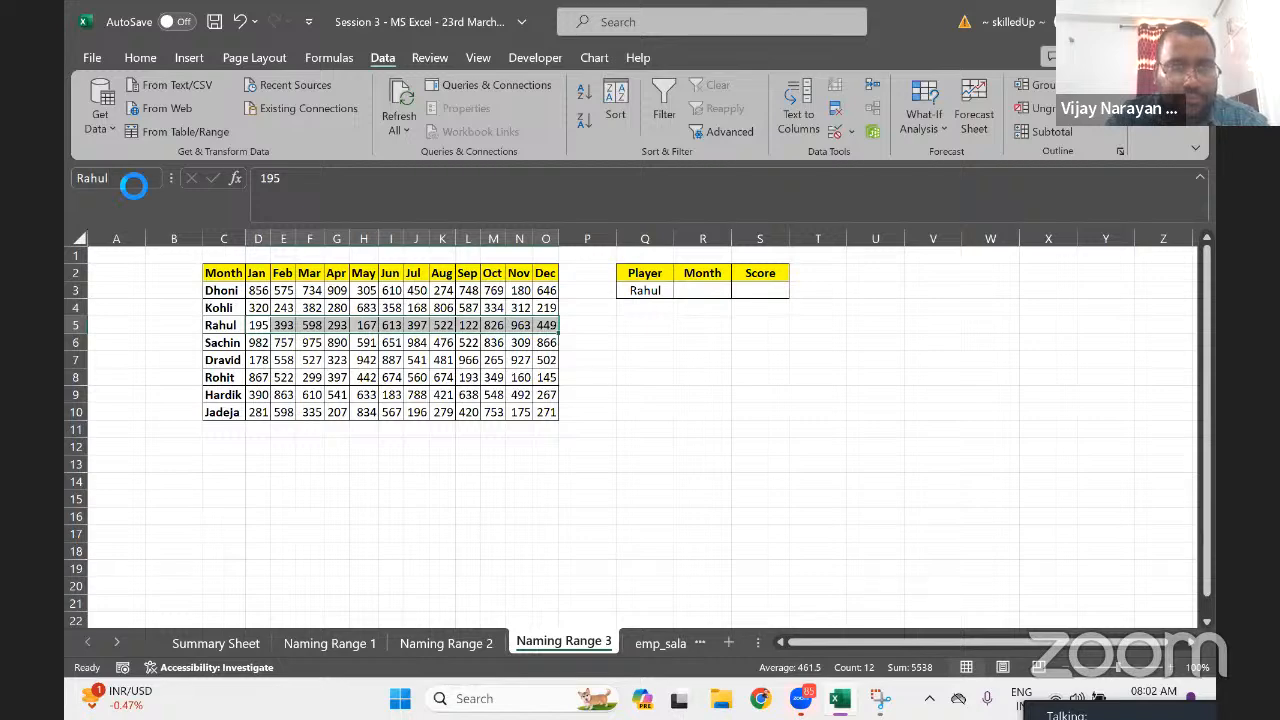
Name Sachin's and Dravid's monthly score rows 'Sachin' and 'Dravid'
{"action": "key", "text": "Down"}
{"action": "key", "text": "ctrl+shift+Right"}
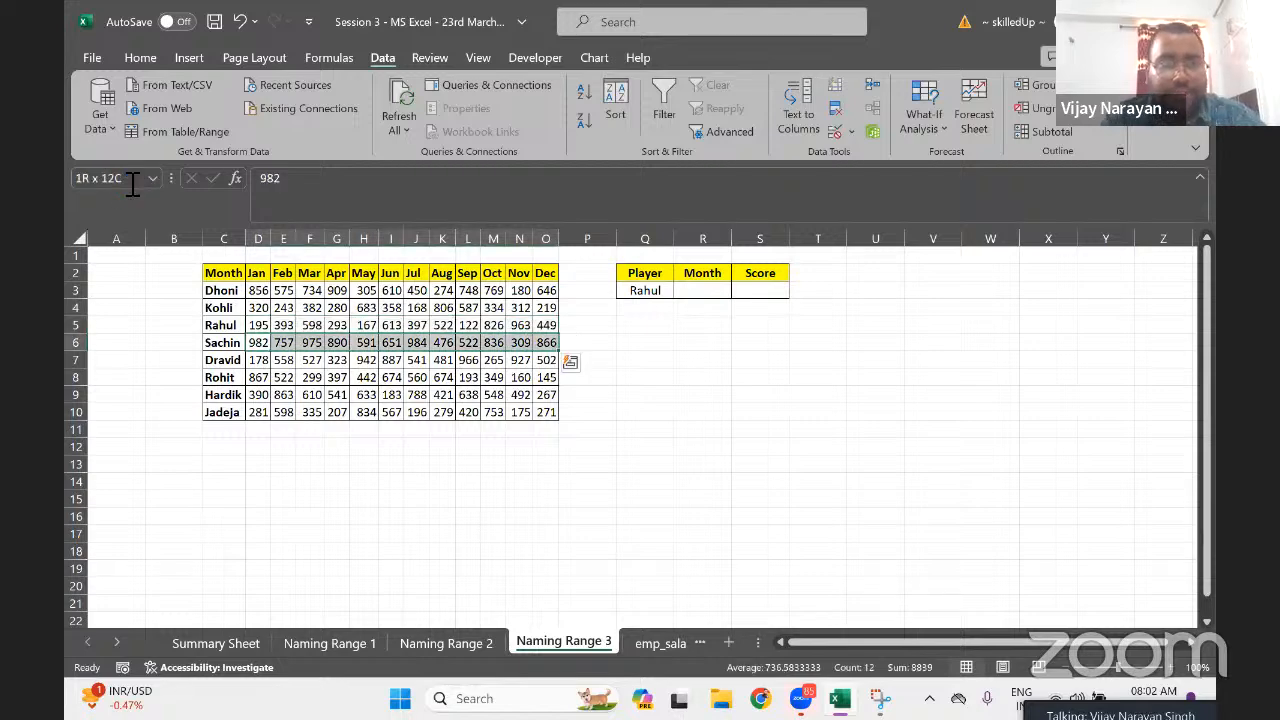
{"action": "left_click", "coordinate": [132, 182]}
{"action": "type", "text": "S"}
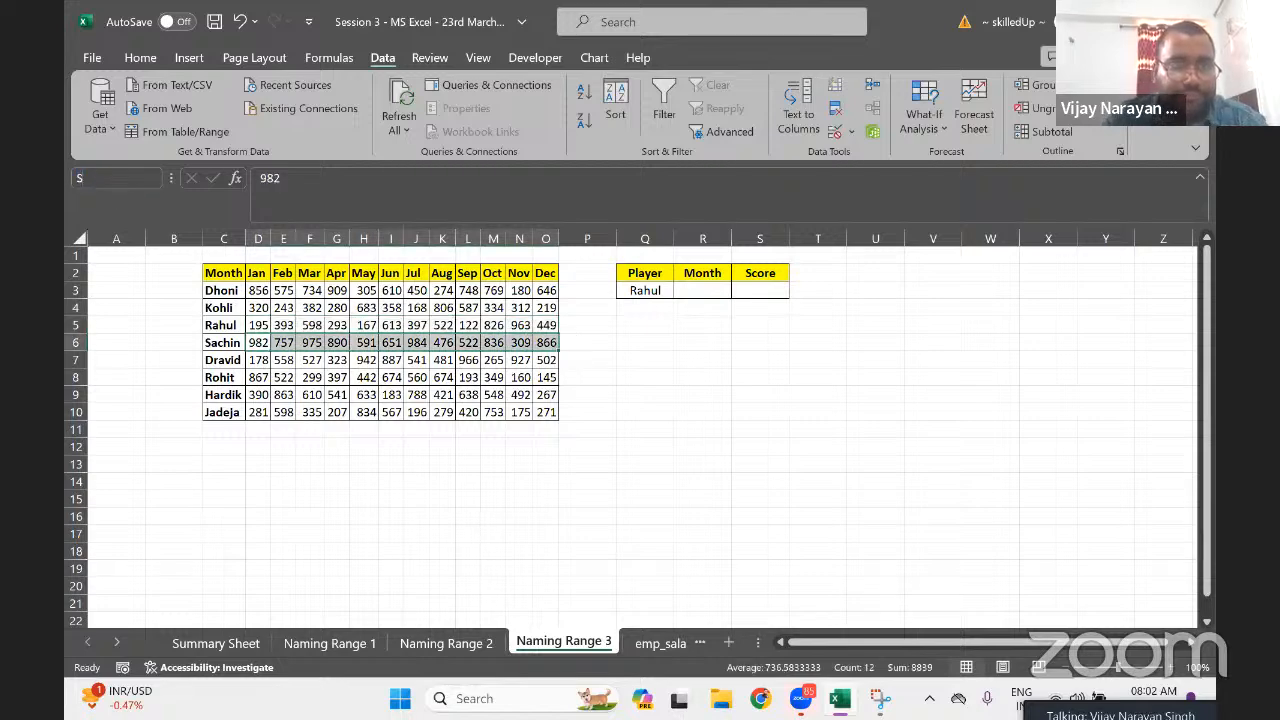
{"action": "type", "text": "achin"}
{"action": "key", "text": "Return"}
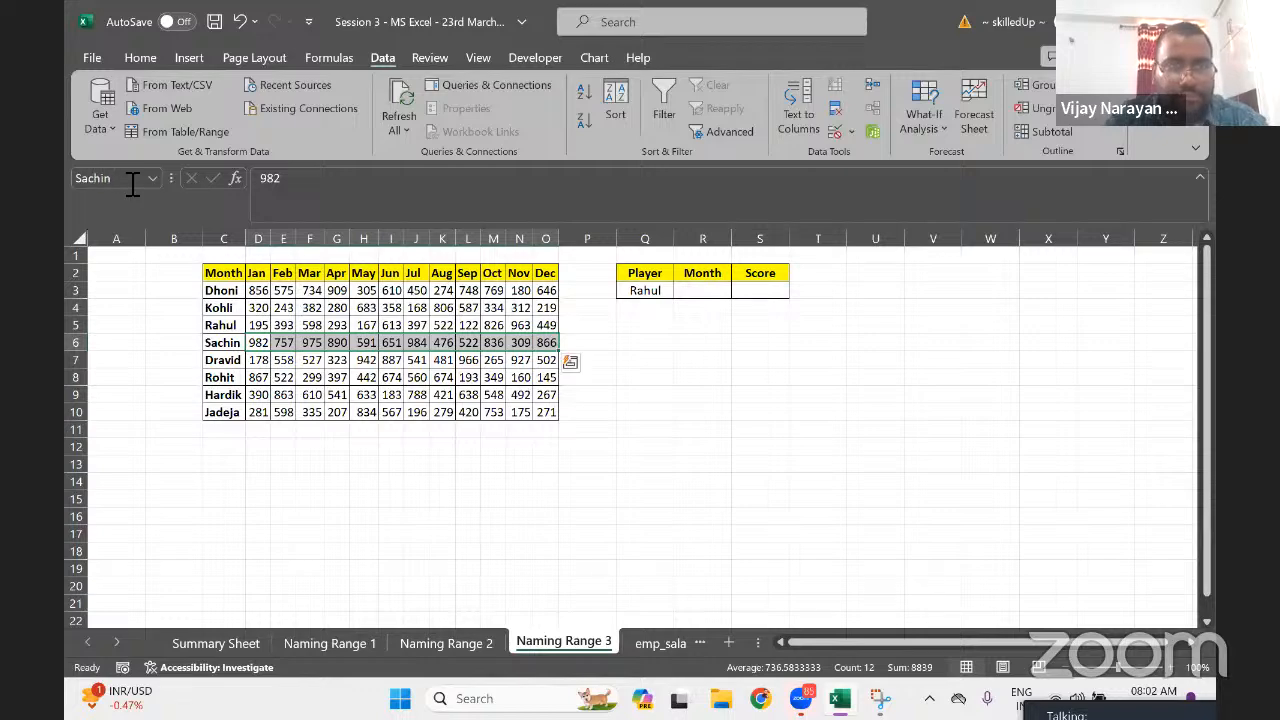
{"action": "key", "text": "Down"}
{"action": "key", "text": "ctrl+shift+Right"}
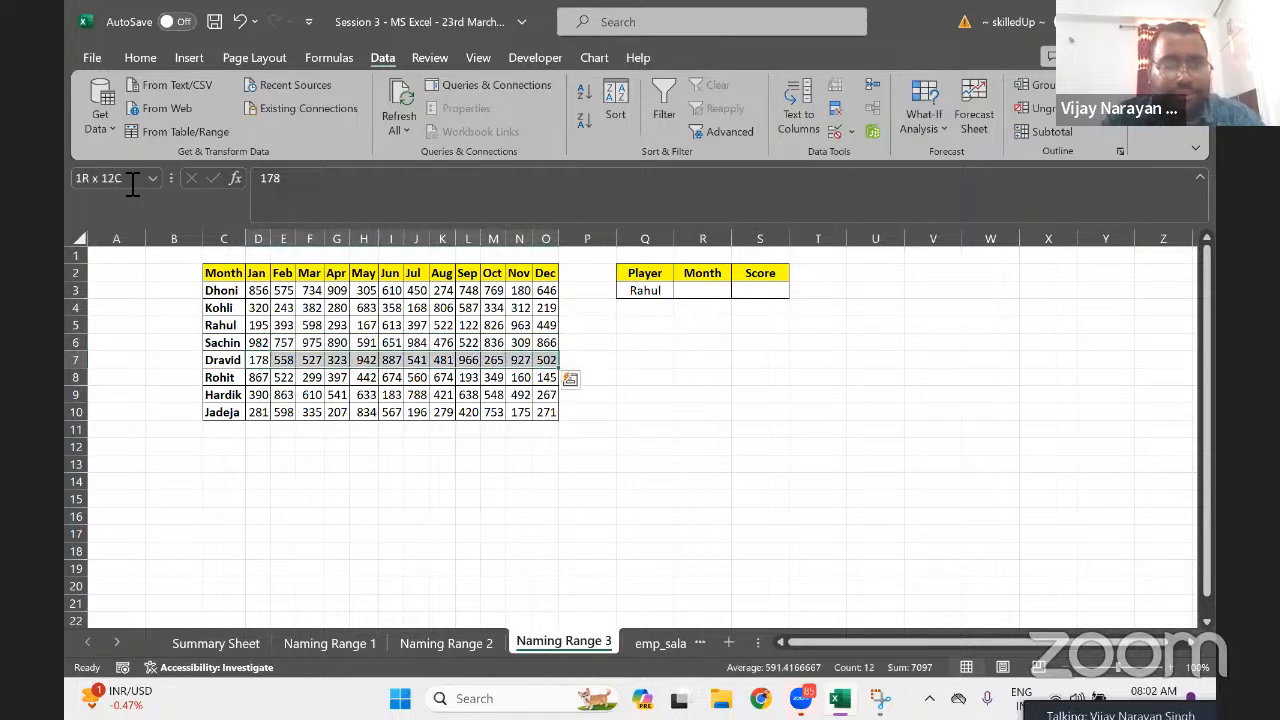
{"action": "left_click", "coordinate": [131, 180]}
{"action": "type", "text": "Dravid"}
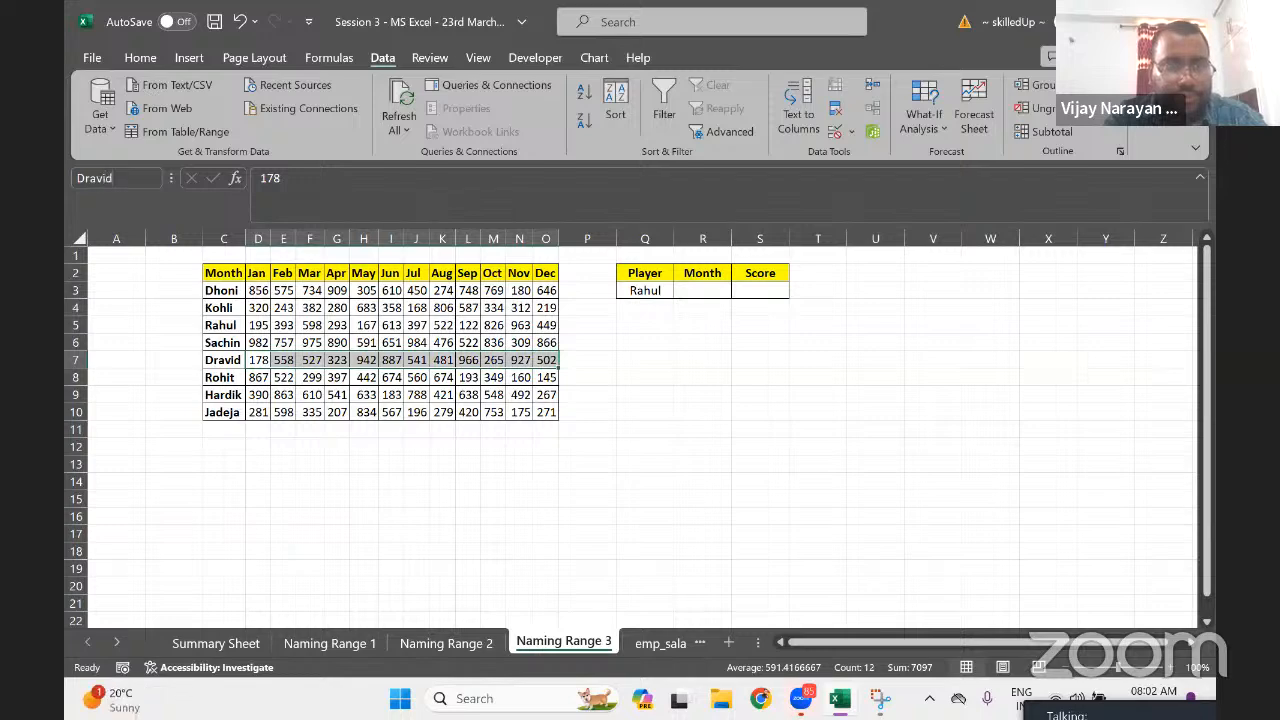
{"action": "key", "text": "Return"}
Name Rohit's and Hardik's monthly score rows 'Rohit' and 'Hardik'
{"action": "key", "text": "Down"}
{"action": "key", "text": "ctrl+shift+Right"}
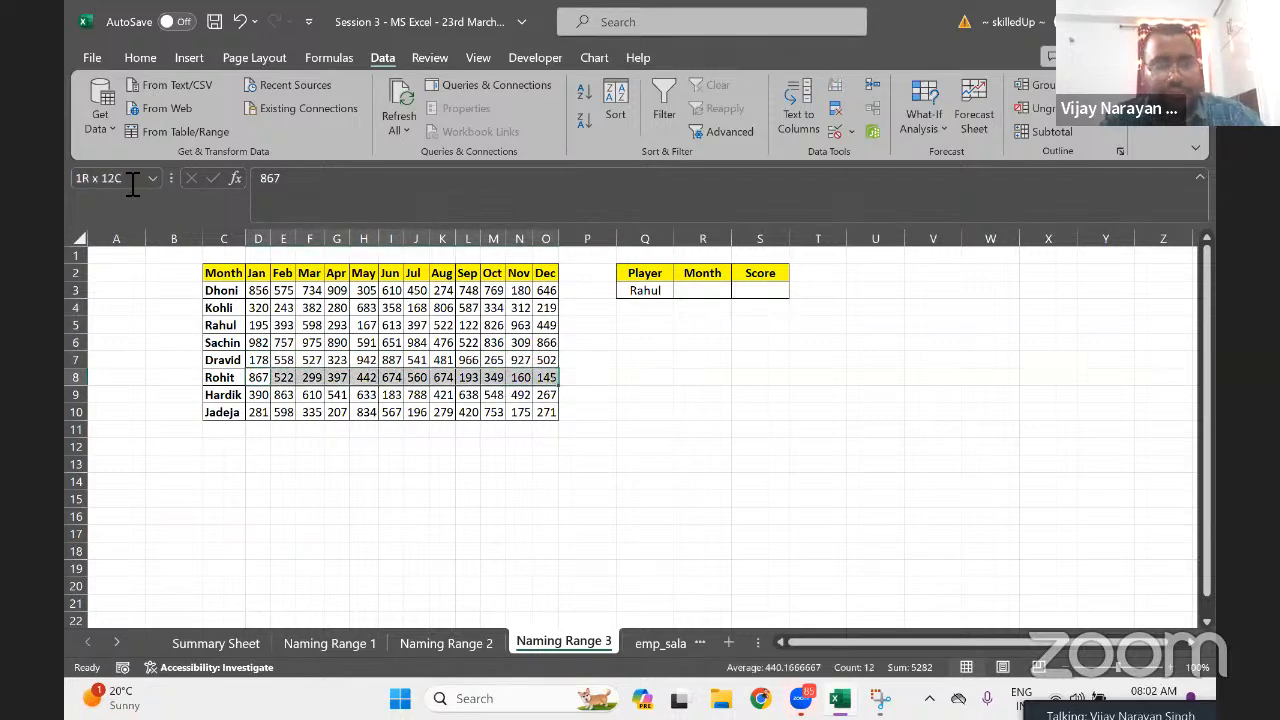
{"action": "left_click", "coordinate": [132, 182]}
{"action": "type", "text": "Roh"}
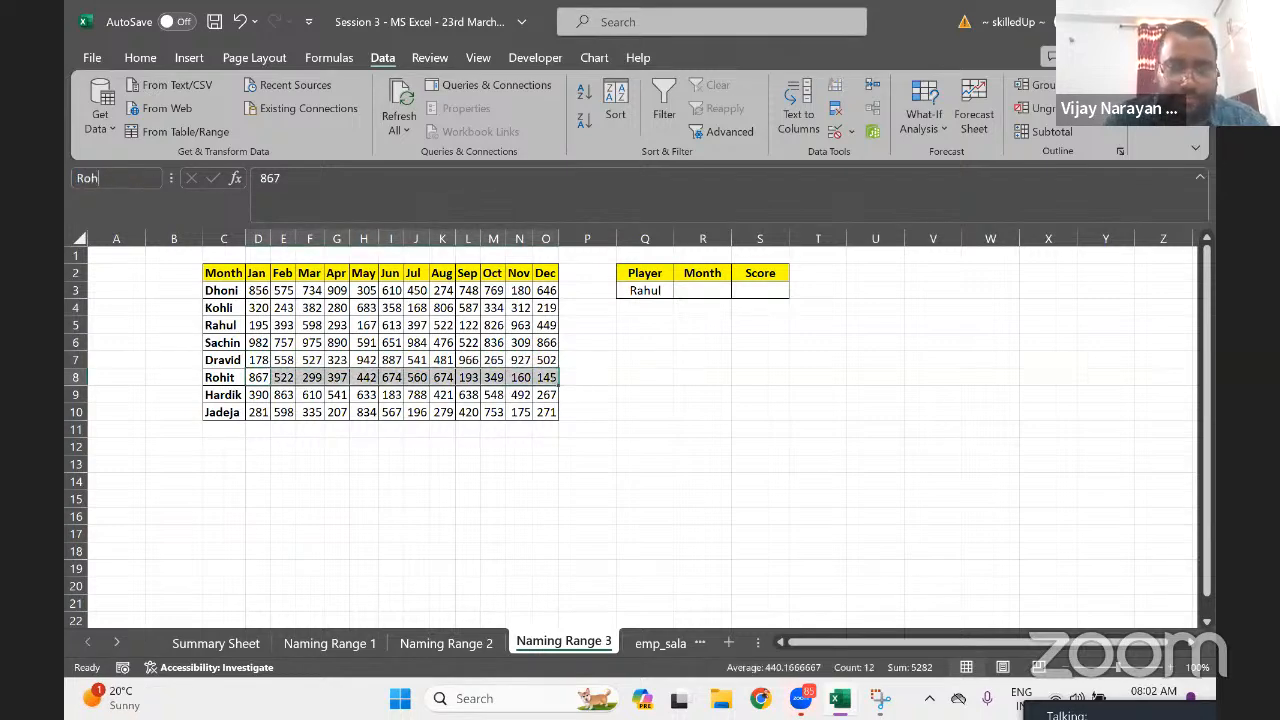
{"action": "type", "text": "it"}
{"action": "key", "text": "Return"}
{"action": "key", "text": "Down"}
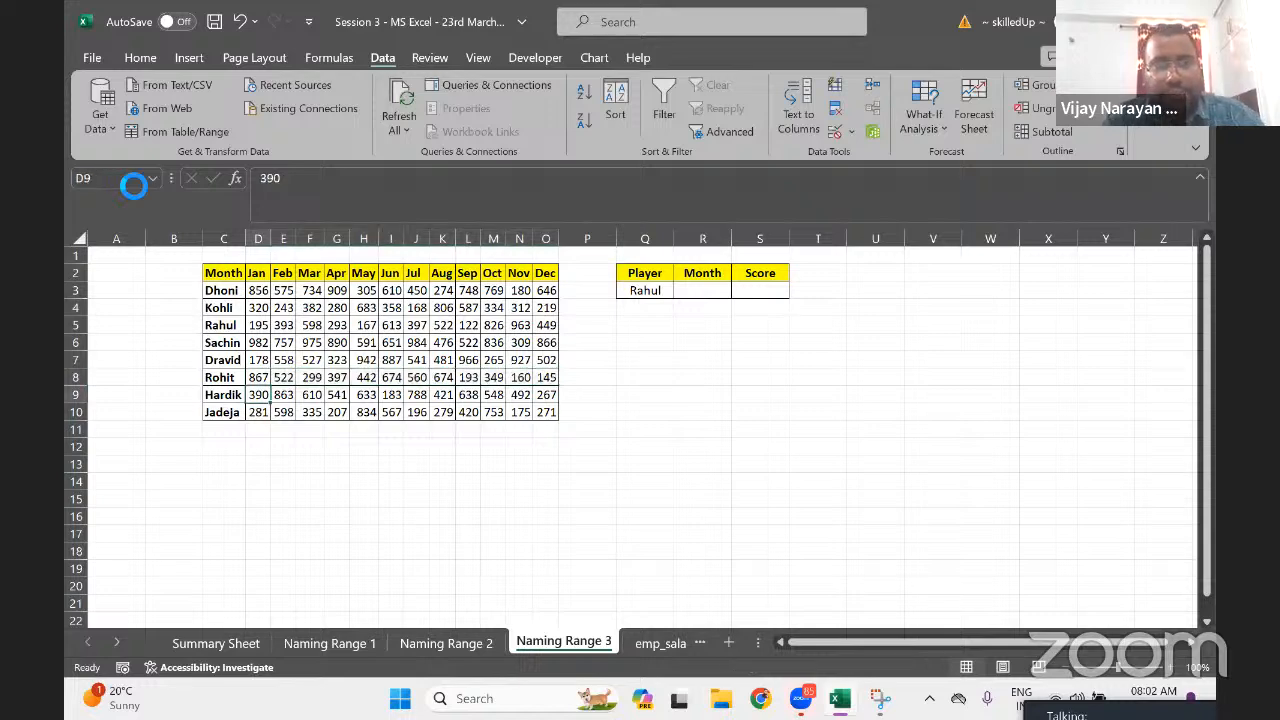
{"action": "key", "text": "ctrl+shift+Right"}
{"action": "left_click", "coordinate": [132, 182]}
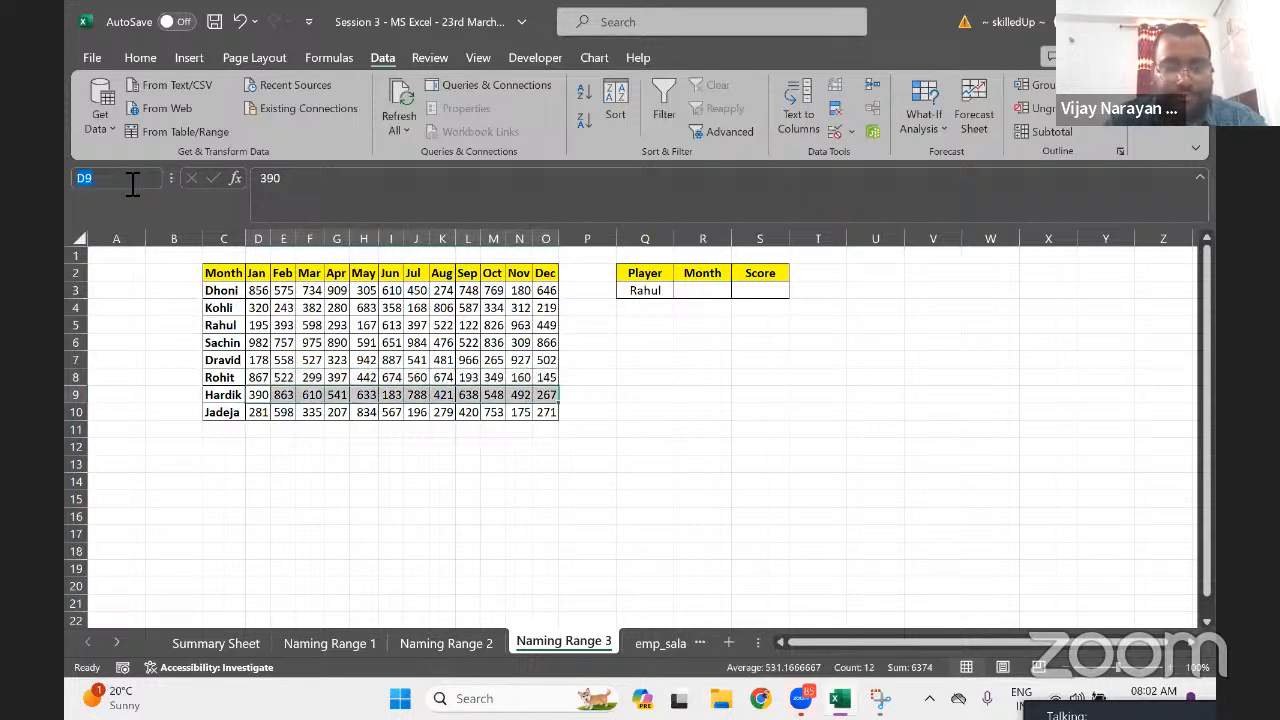
{"action": "type", "text": "Hardik"}
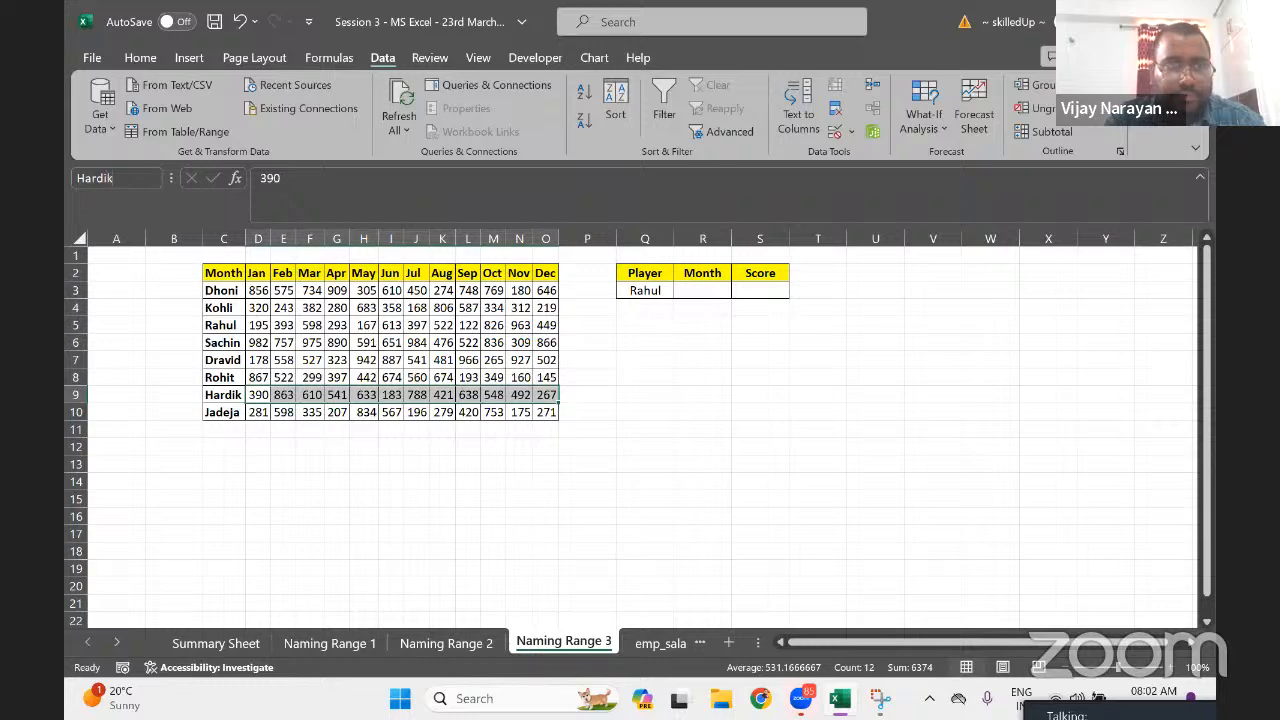
{"action": "key", "text": "Return"}
Select Jadeja's score row and begin entering the name 'Jadeja' in the Name Box
{"action": "key", "text": "Down"}
{"action": "key", "text": "ctrl+shift+Right"}
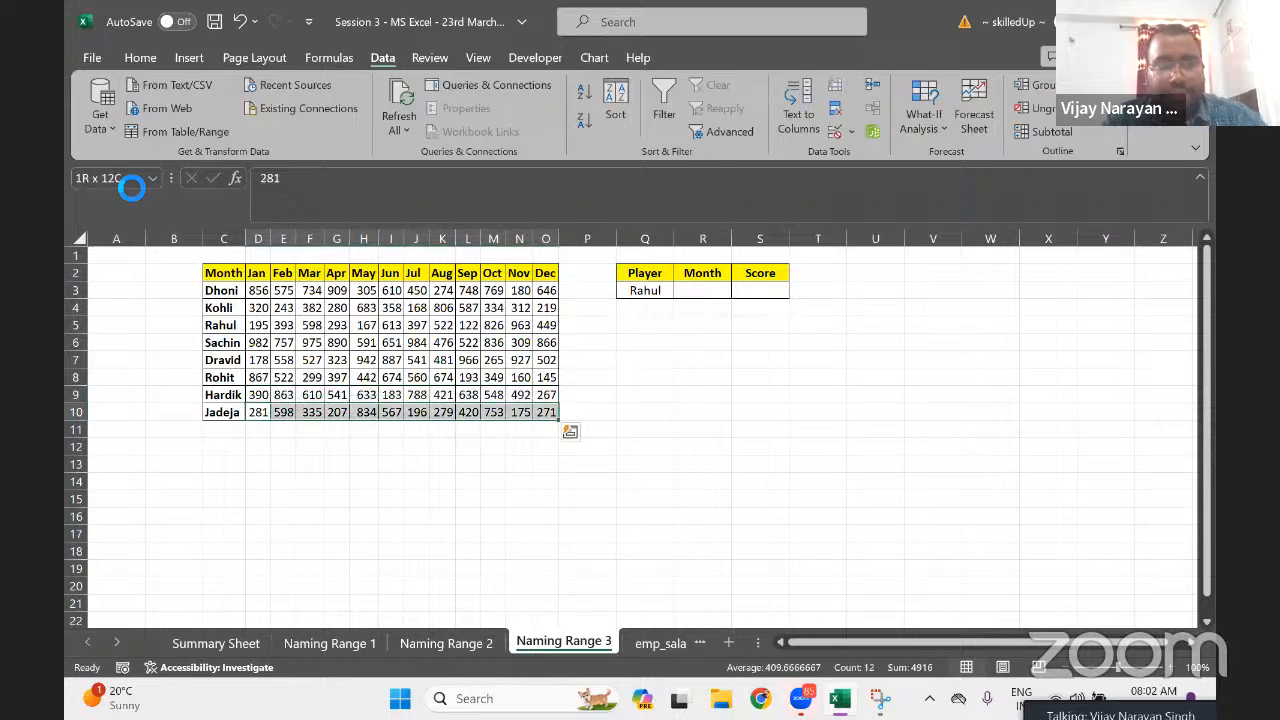
{"action": "left_click", "coordinate": [130, 184]}
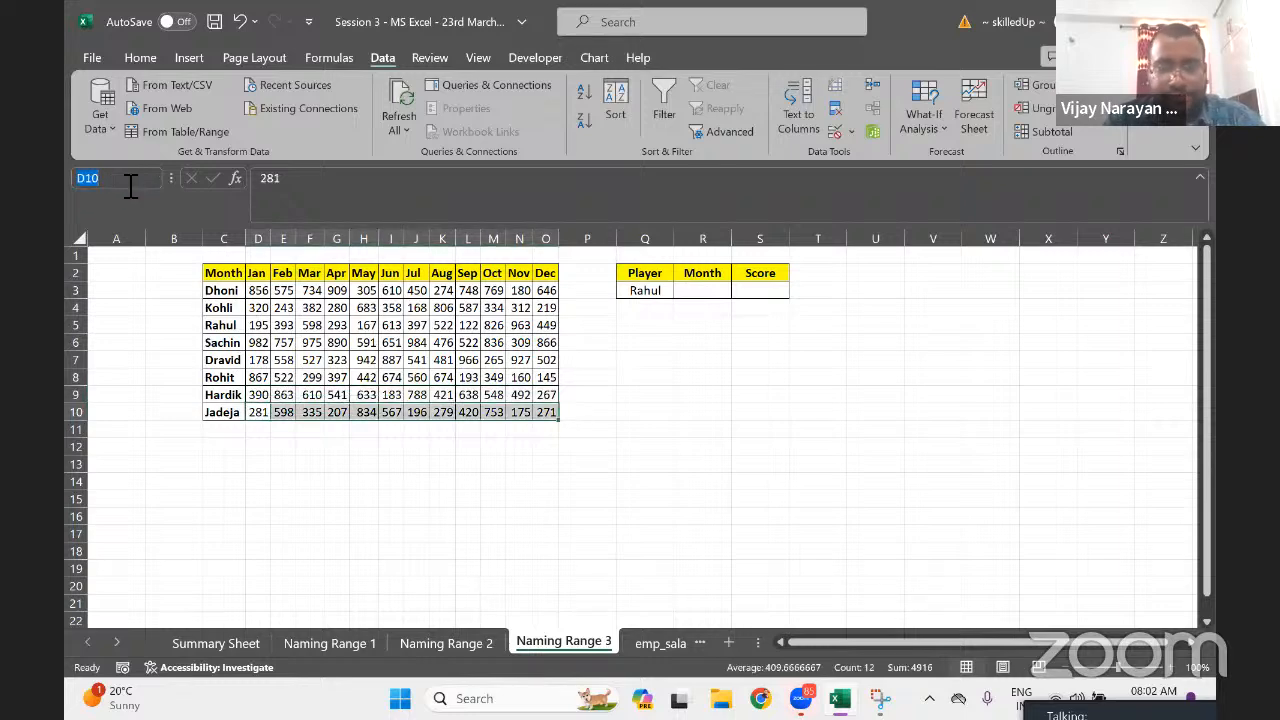
{"action": "type", "text": "Jadeja"}
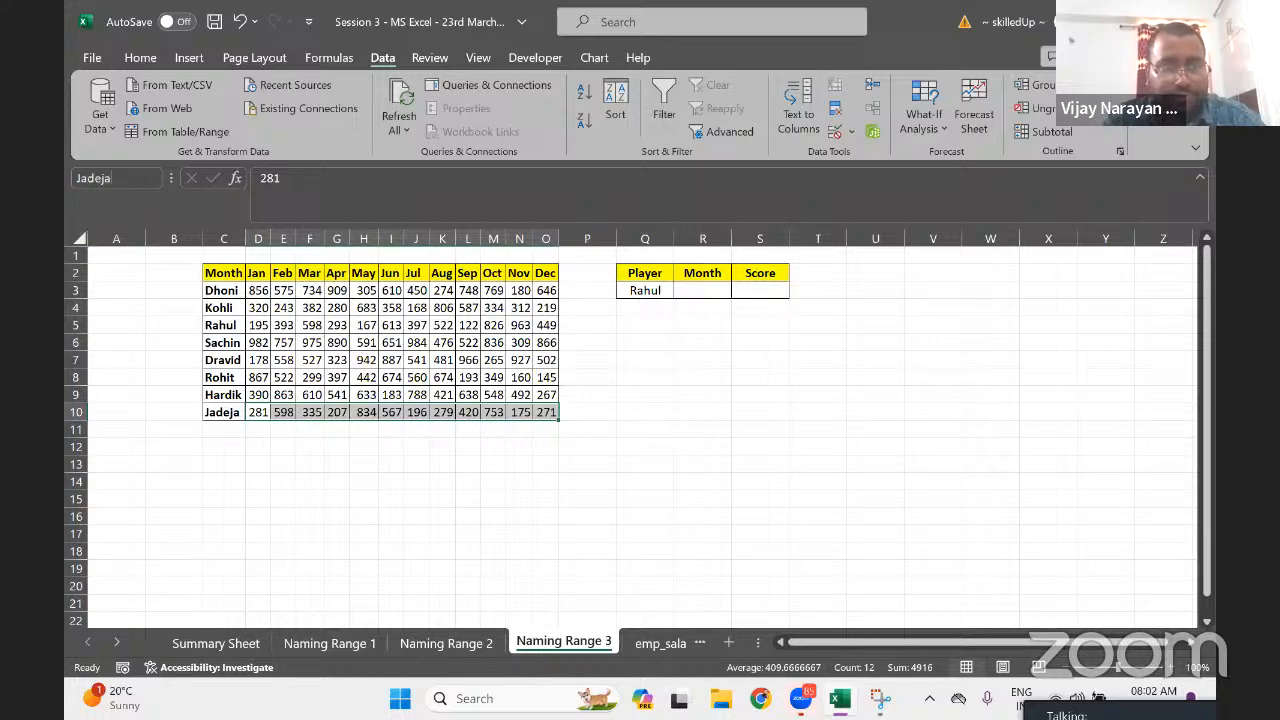
{"action": "key", "text": "Return"}
{"action": "key", "text": "Up"}
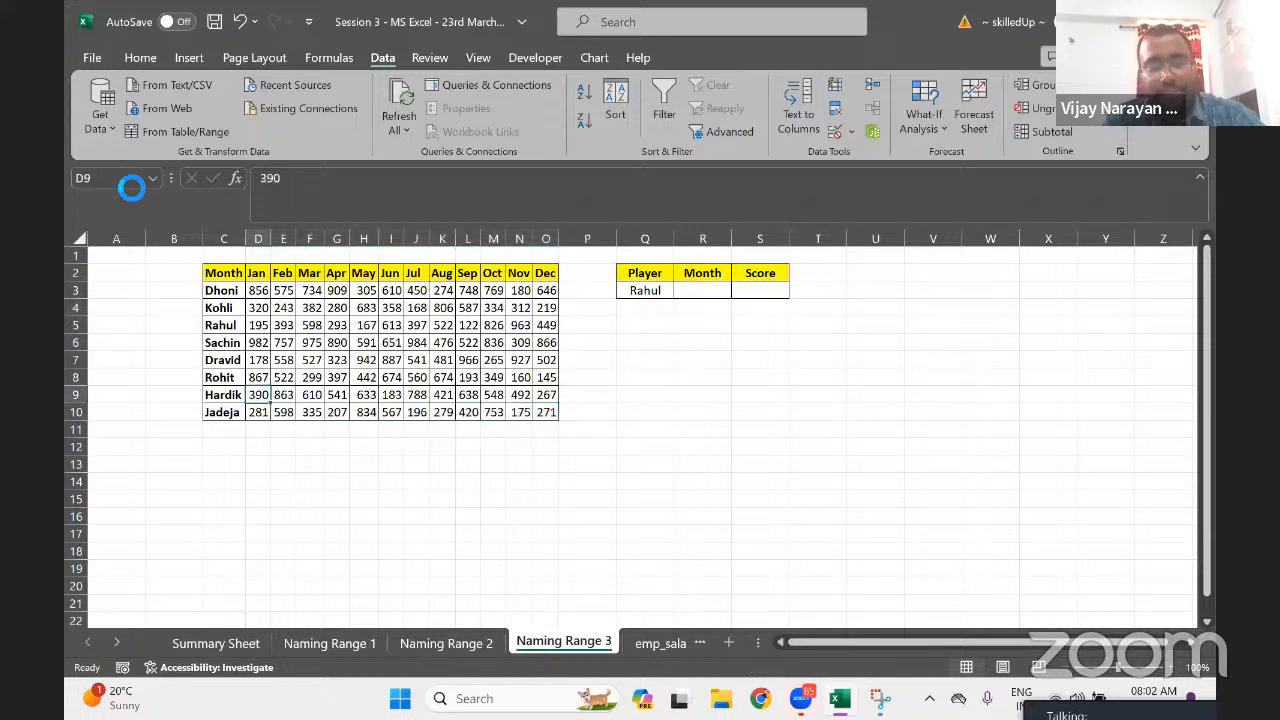
{"action": "key", "text": "ctrl+Up"}
{"action": "key", "text": "Down"}
{"action": "key", "text": "ctrl+shift+Down"}
{"action": "key", "text": "Right"}
{"action": "key", "text": "ctrl+shift+Down"}
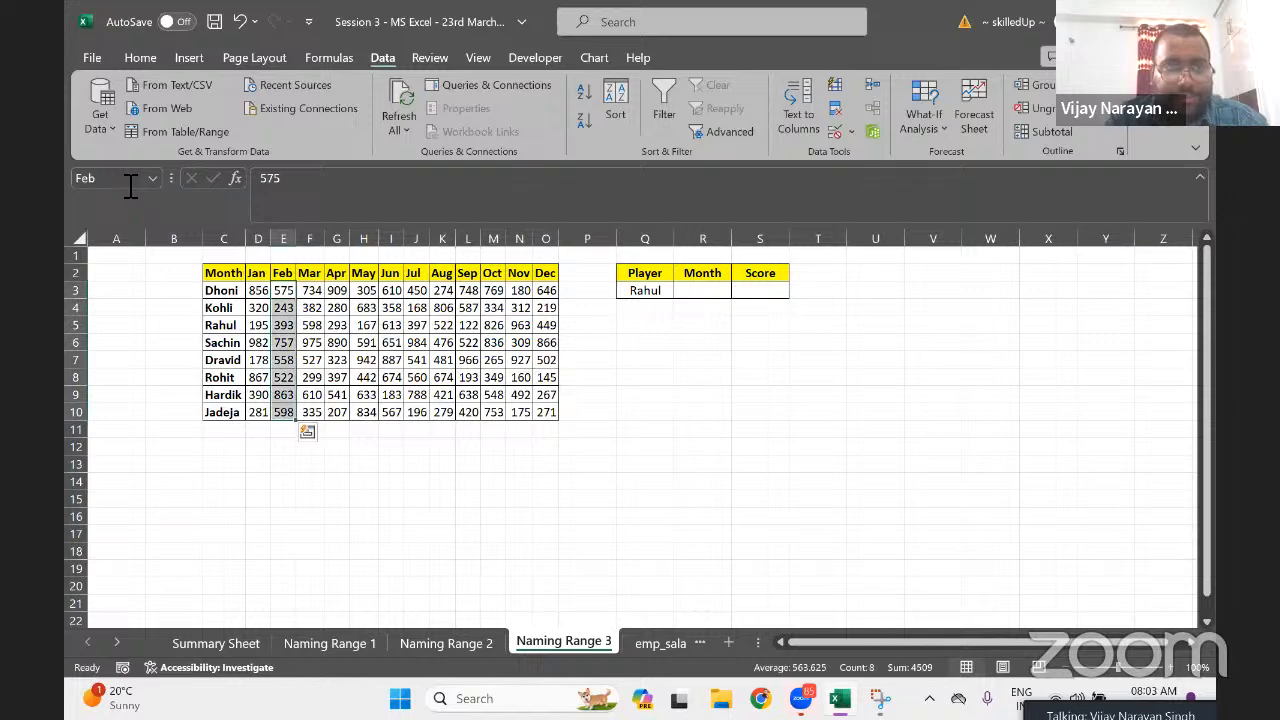
{"action": "key", "text": "Right"}
{"action": "key", "text": "ctrl+shift+Down"}
{"action": "key", "text": "Right"}
{"action": "key", "text": "ctrl+shift+Down"}
{"action": "key", "text": "Right"}
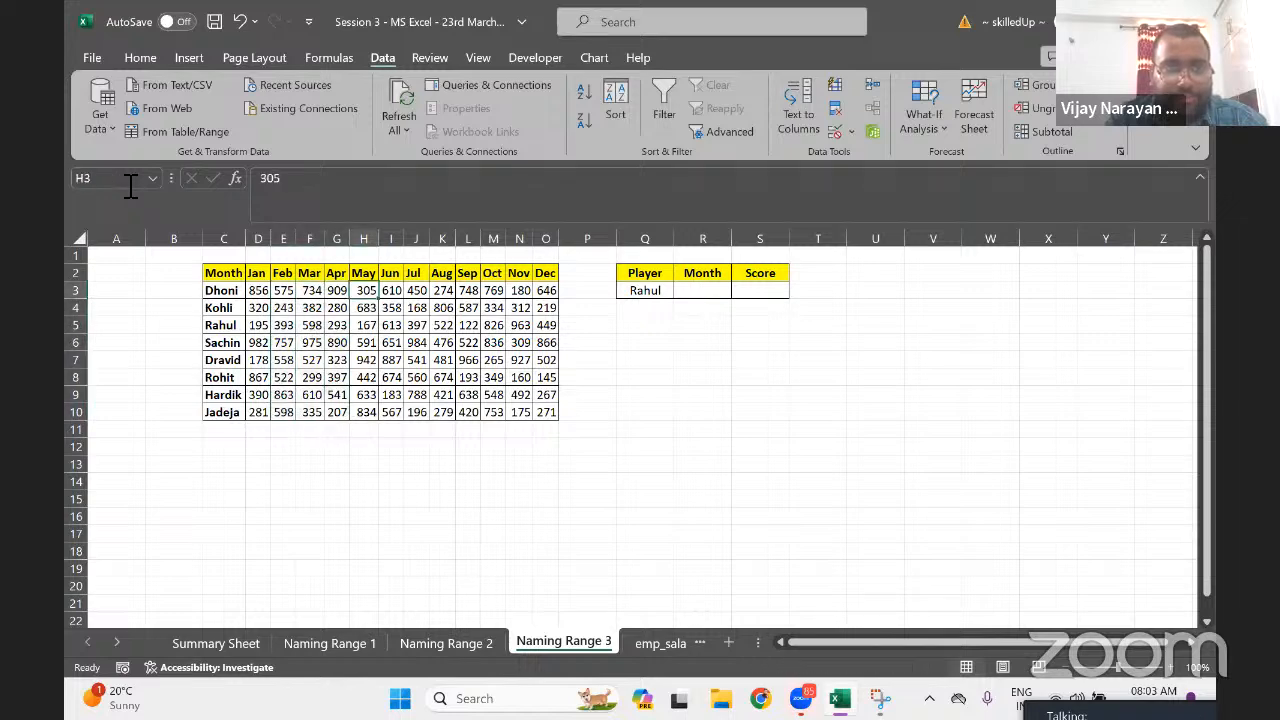
{"action": "key", "text": "ctrl+shift+Down"}
{"action": "key", "text": "Right"}
{"action": "key", "text": "ctrl+shift+Down"}
{"action": "key", "text": "Right"}
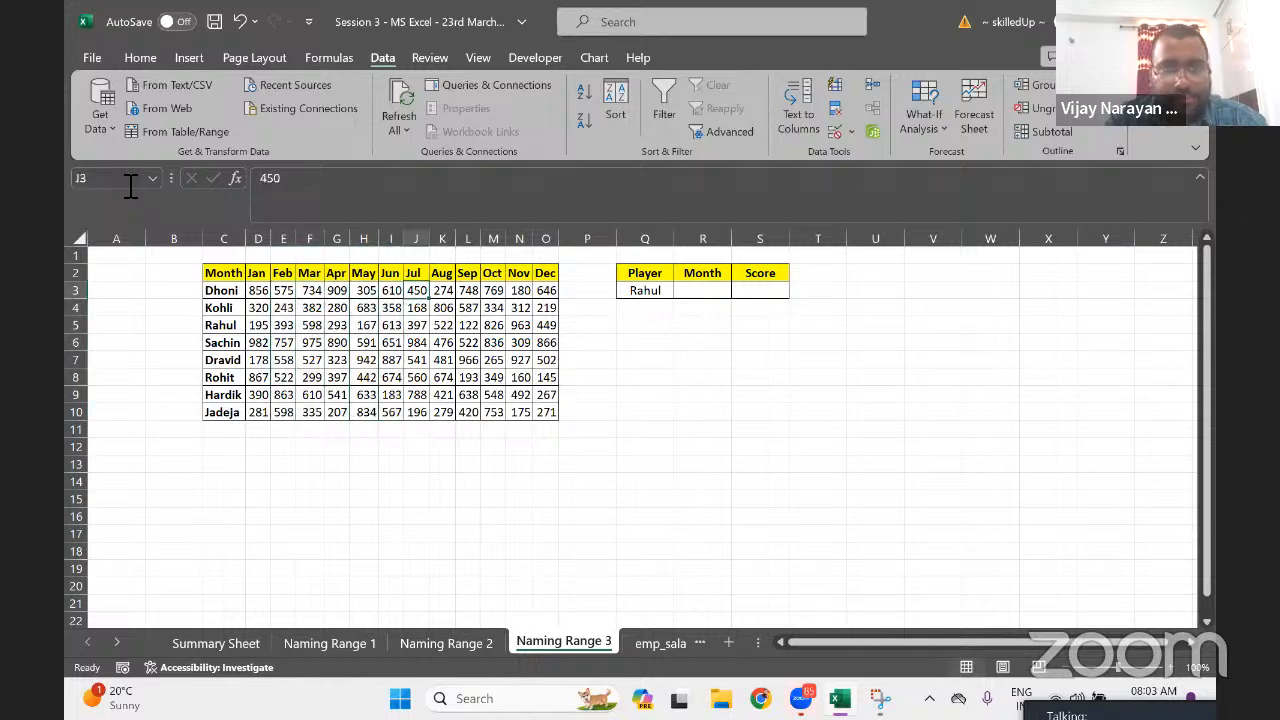
{"action": "key", "text": "ctrl+shift+Down"}
{"action": "key", "text": "Right"}
{"action": "key", "text": "ctrl+shift+Down"}
{"action": "key", "text": "Right"}
{"action": "key", "text": "ctrl+shift+Down"}
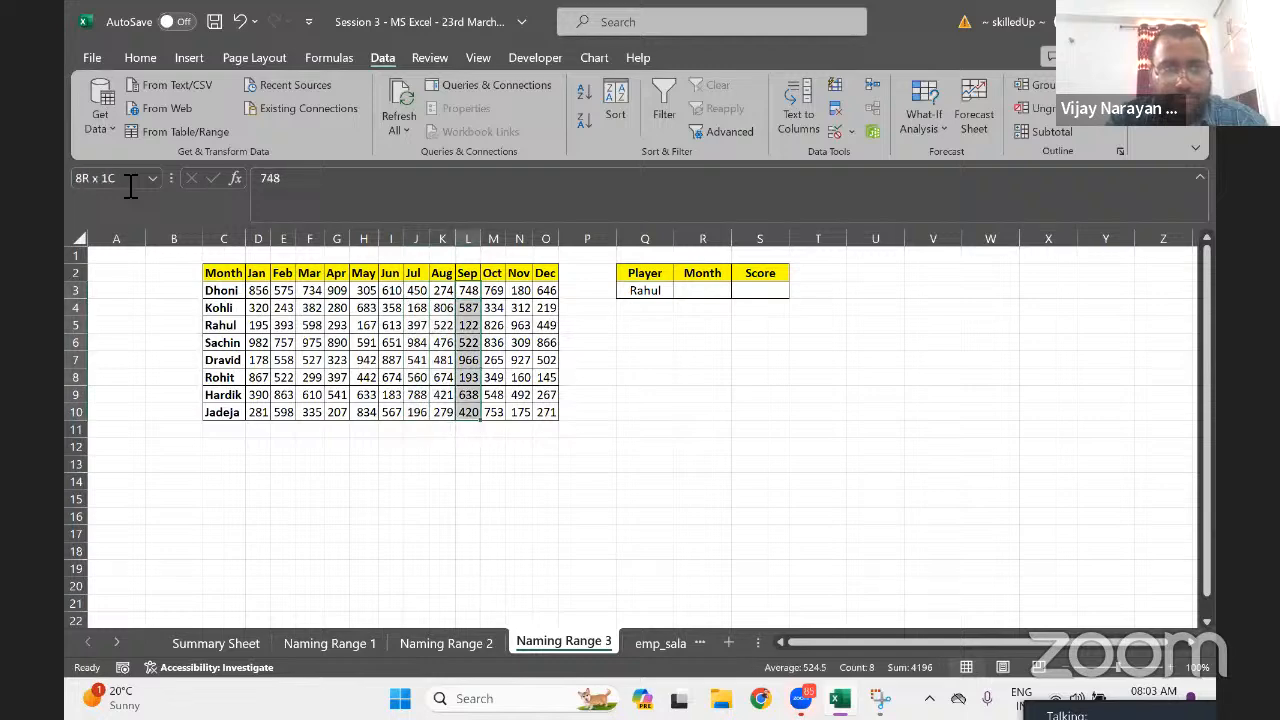
{"action": "key", "text": "Right"}
{"action": "key", "text": "ctrl+shift+Down"}
{"action": "key", "text": "Left"}
{"action": "key", "text": "Left"}
{"action": "key", "text": "Left"}
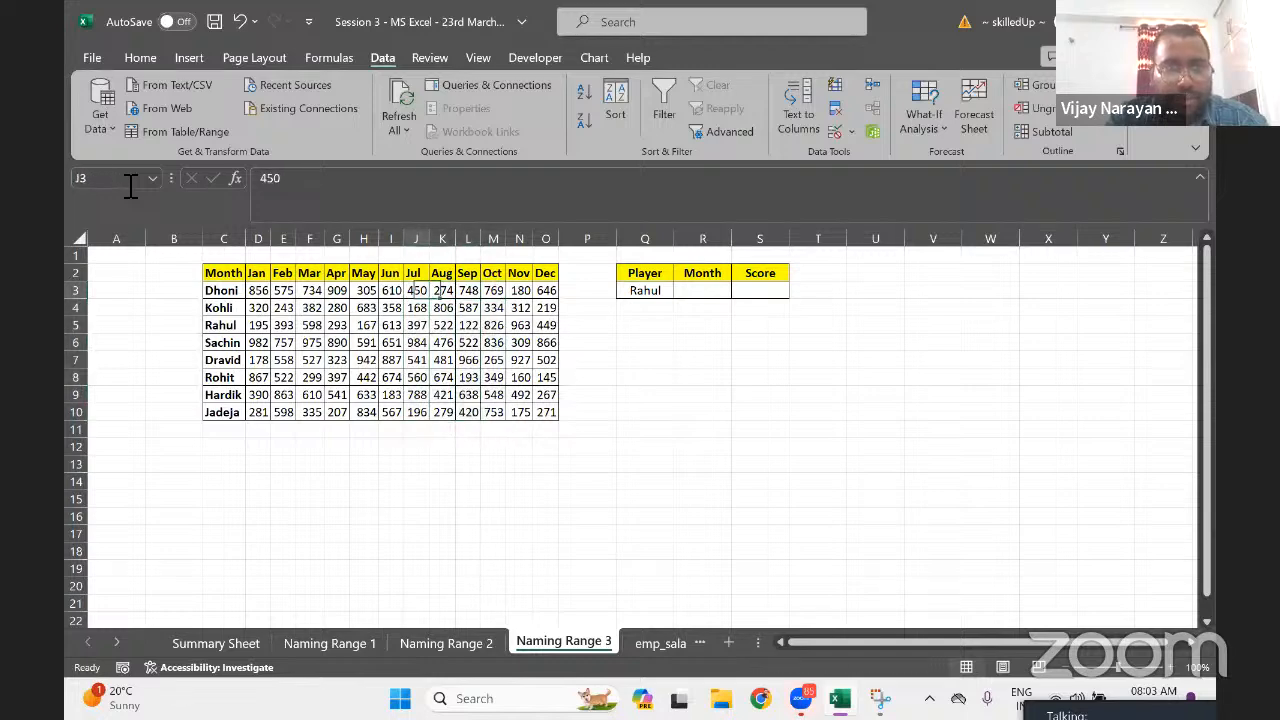
{"action": "key", "text": "Left"}
{"action": "key", "text": "Left"}
{"action": "key", "text": "Left"}
{"action": "key", "text": "Left"}
{"action": "key", "text": "Left"}
{"action": "key", "text": "Left"}
{"action": "key", "text": "ctrl+shift+Down"}
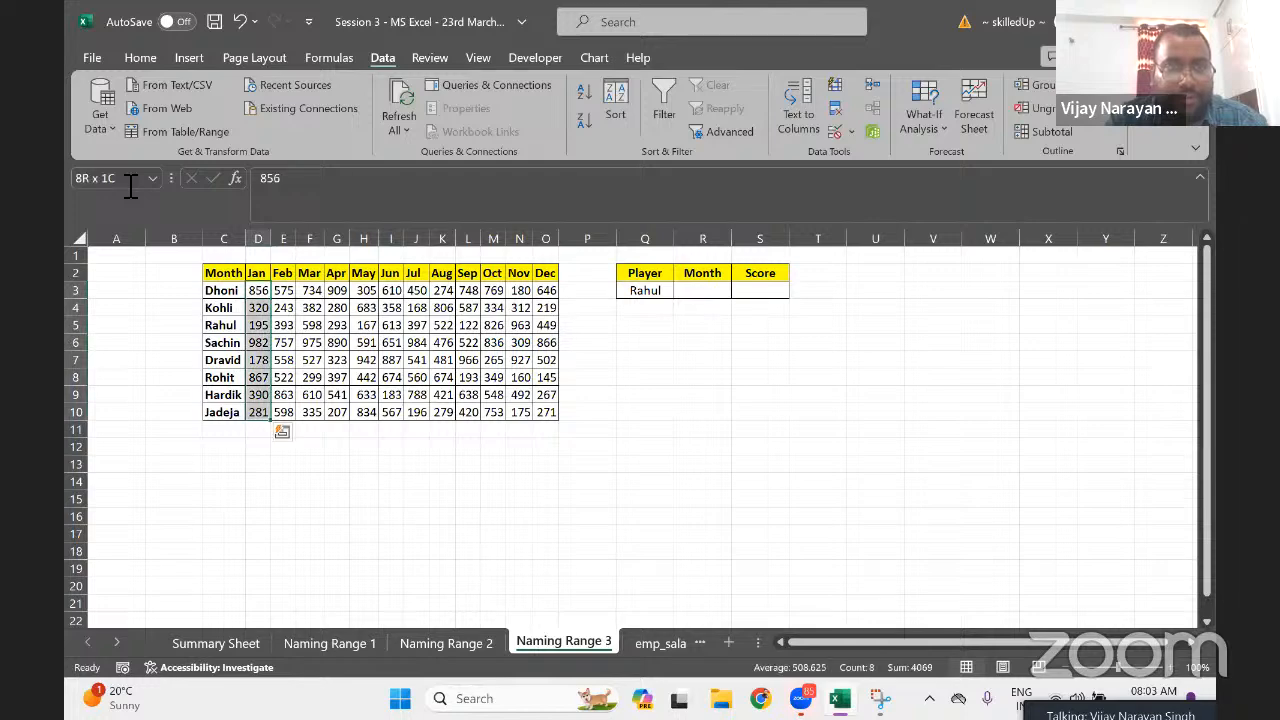
{"action": "key", "text": "ctrl+shift+Right"}
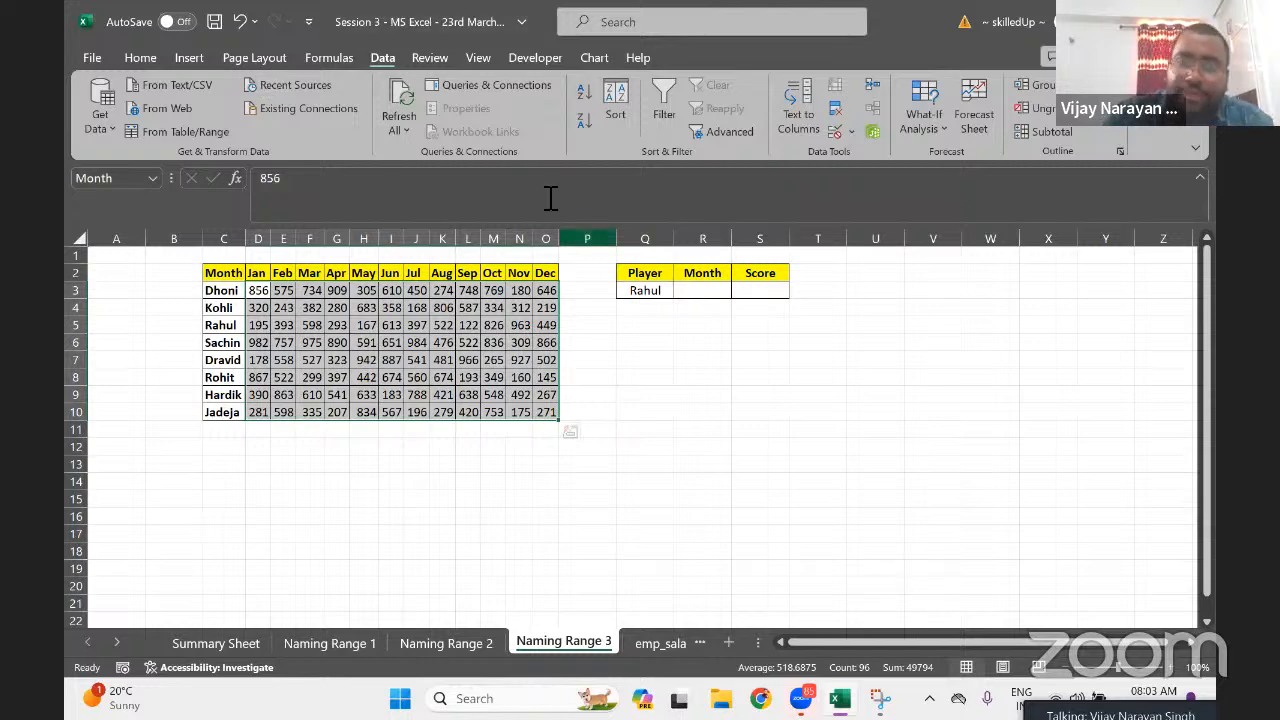
Select the Month cell R3 of the lookup box, dismissing the no-data warning
{"action": "left_click", "coordinate": [716, 290]}
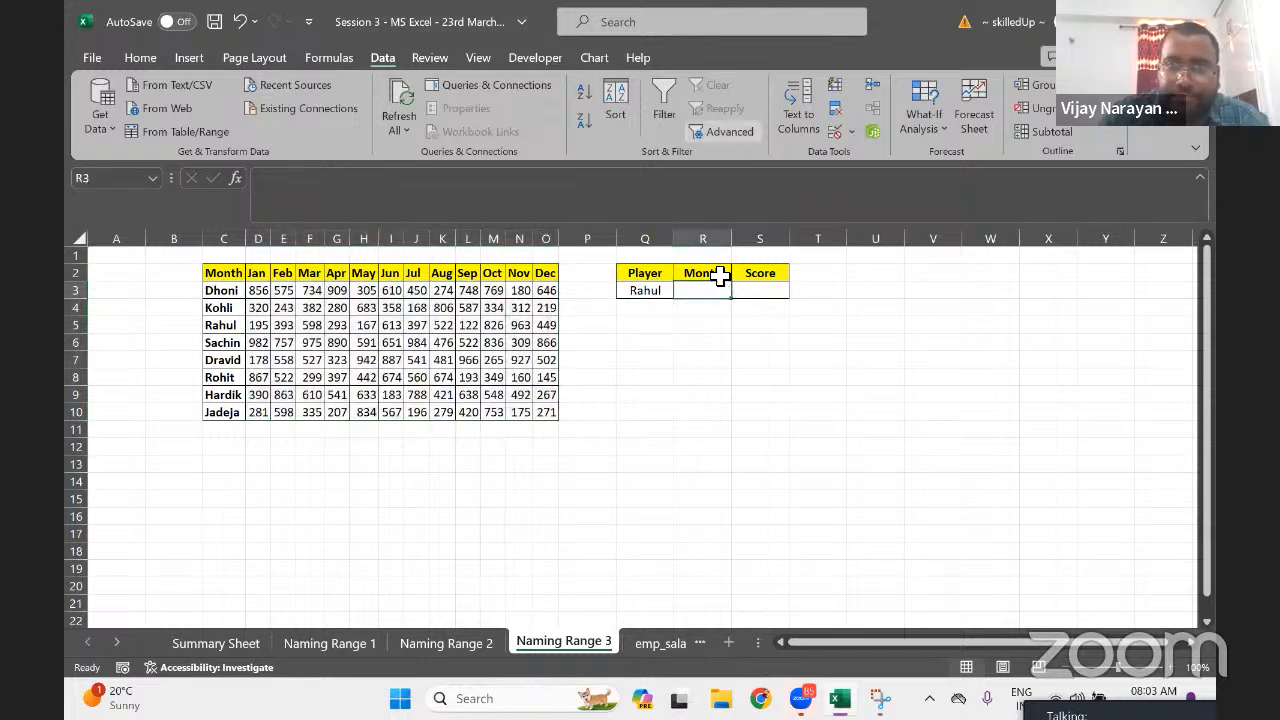
{"action": "left_click", "coordinate": [806, 122]}
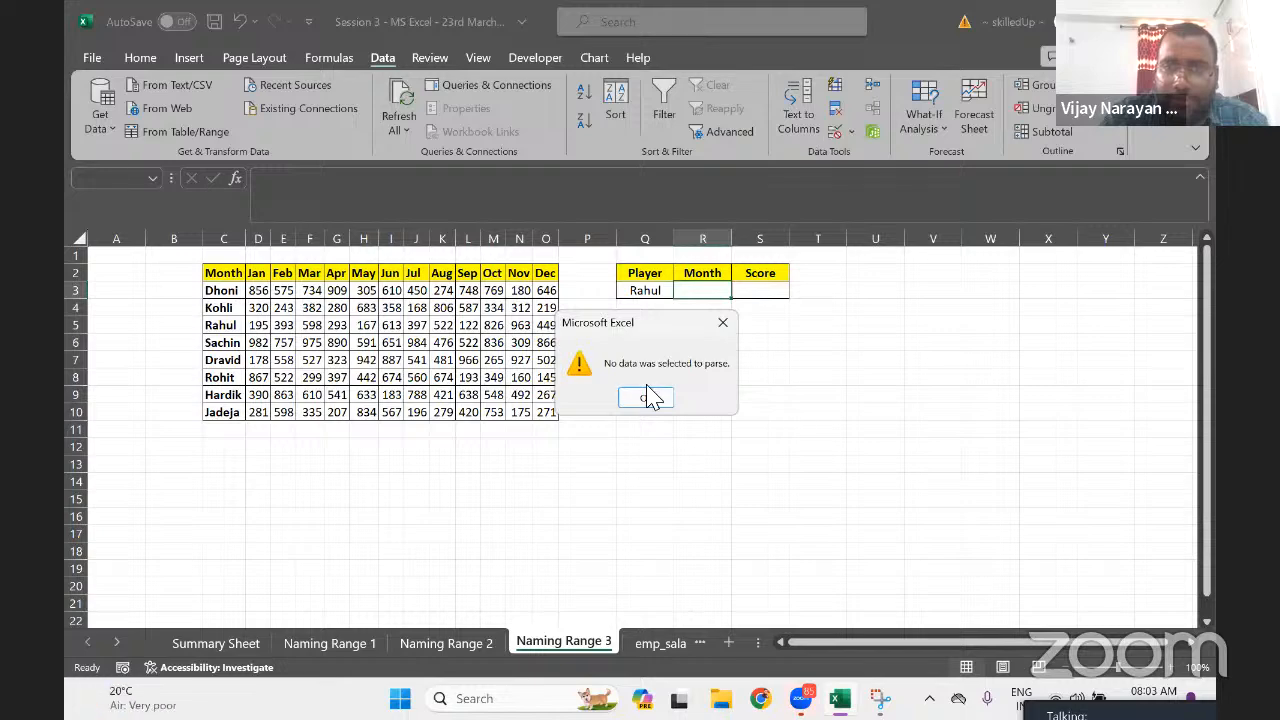
{"action": "left_click", "coordinate": [725, 330]}
{"action": "left_click", "coordinate": [836, 380]}
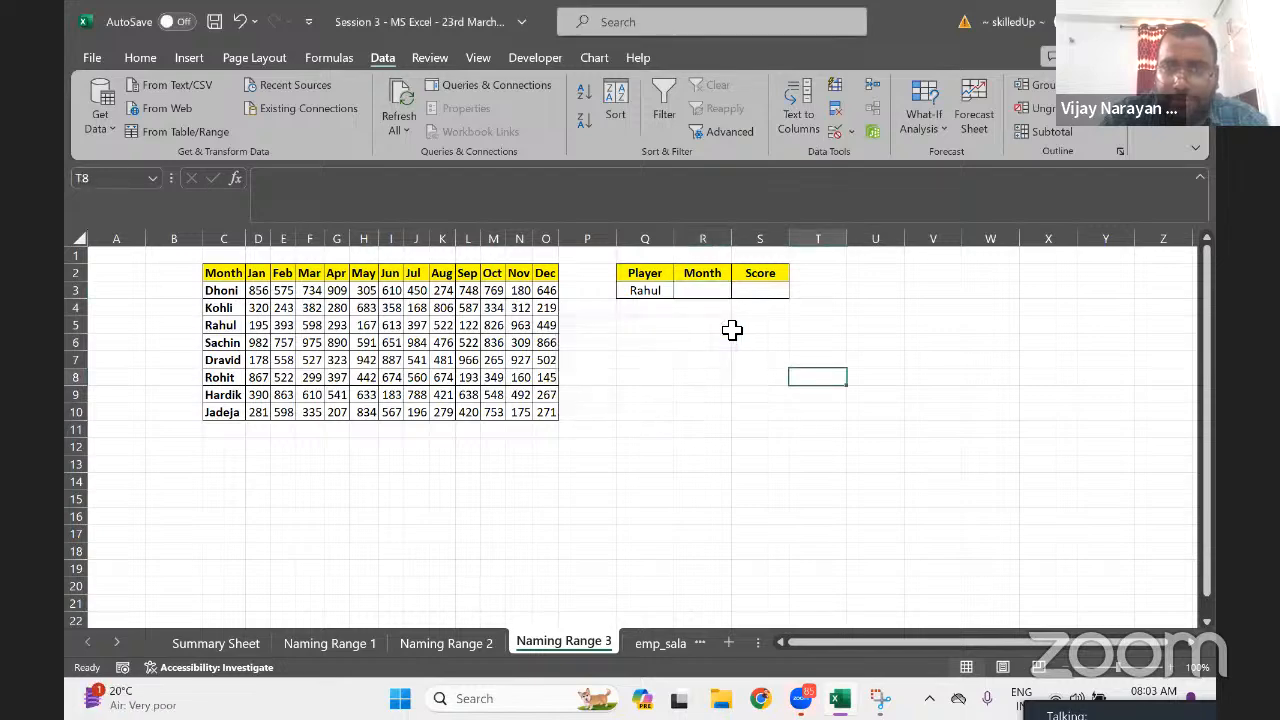
{"action": "left_click", "coordinate": [700, 293]}
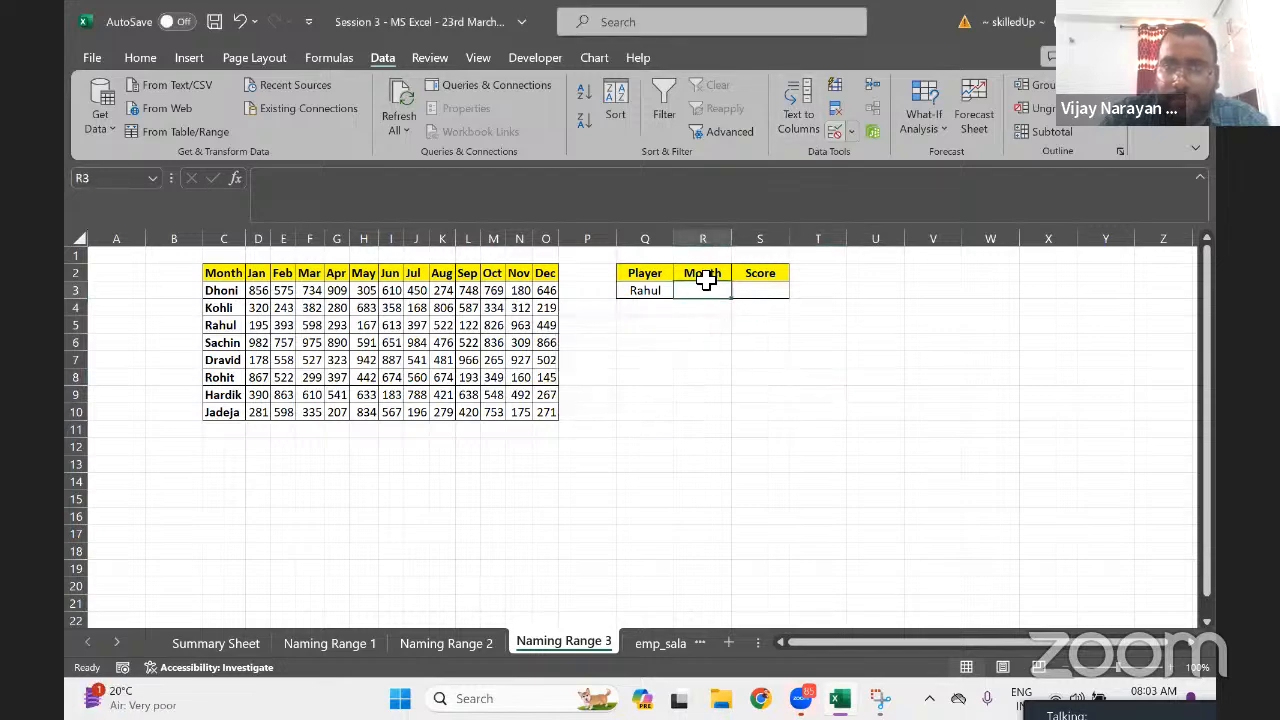
Give R3 List validation sourced from the month headers $D$2:$O$2, then open its dropdown
{"action": "left_click", "coordinate": [852, 132]}
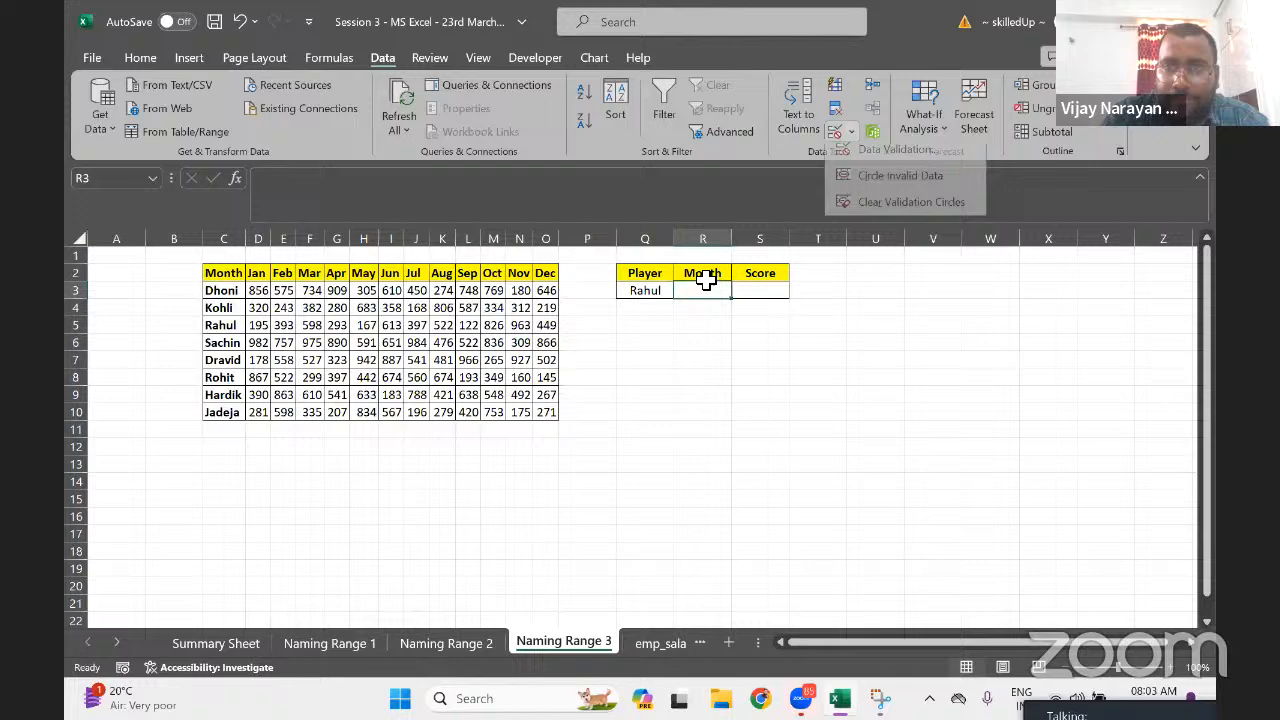
{"action": "left_click", "coordinate": [895, 152]}
{"action": "left_click", "coordinate": [787, 428]}
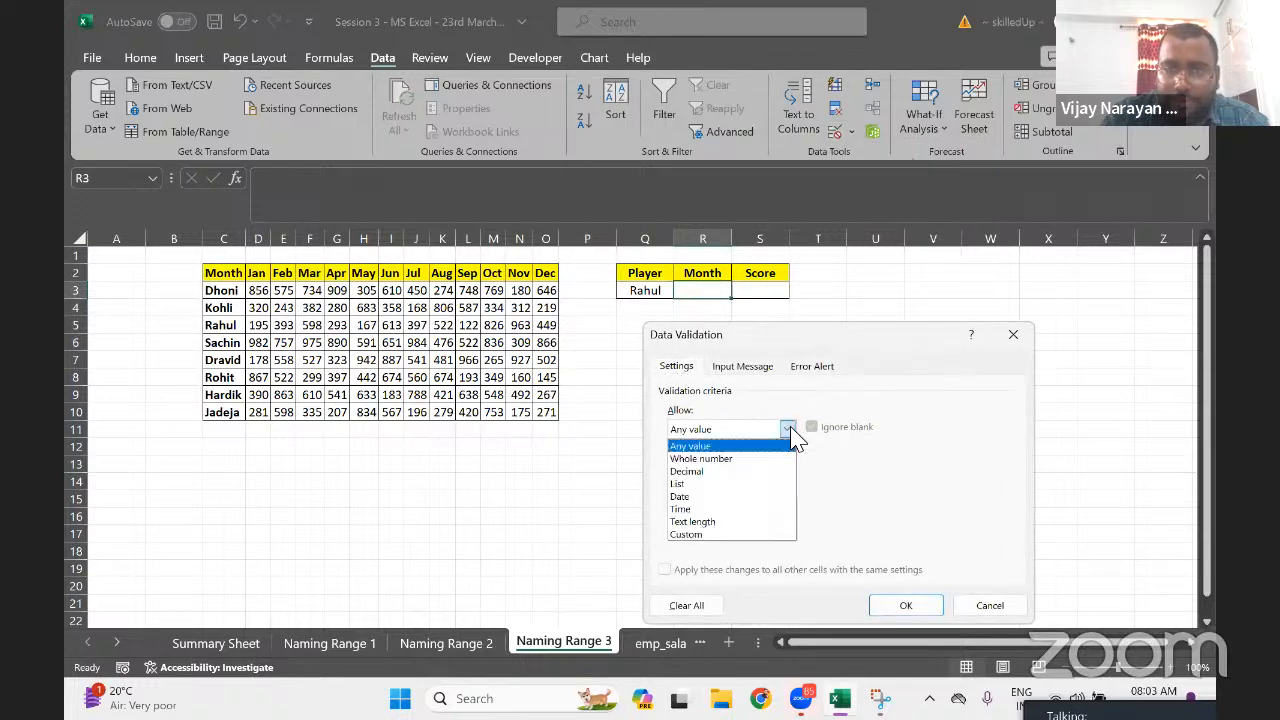
{"action": "left_click", "coordinate": [705, 485]}
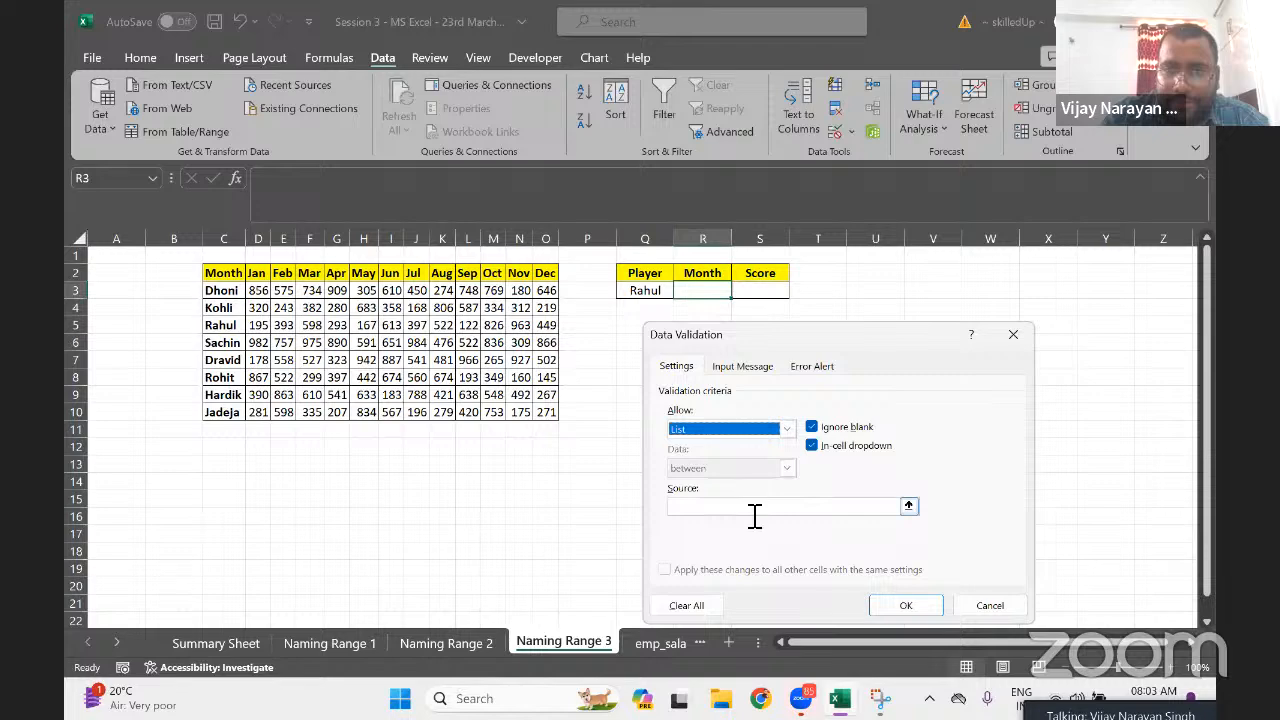
{"action": "left_click", "coordinate": [754, 507]}
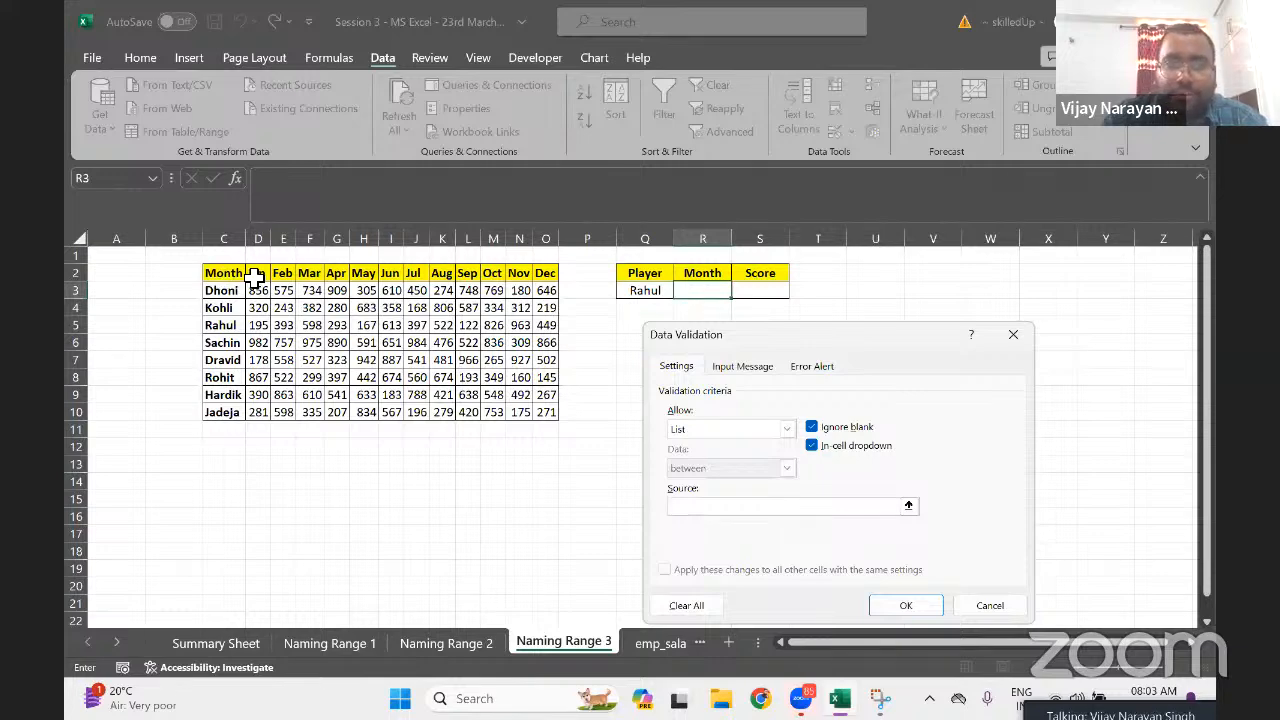
{"action": "left_click_drag", "start_coordinate": [262, 274], "coordinate": [543, 279]}
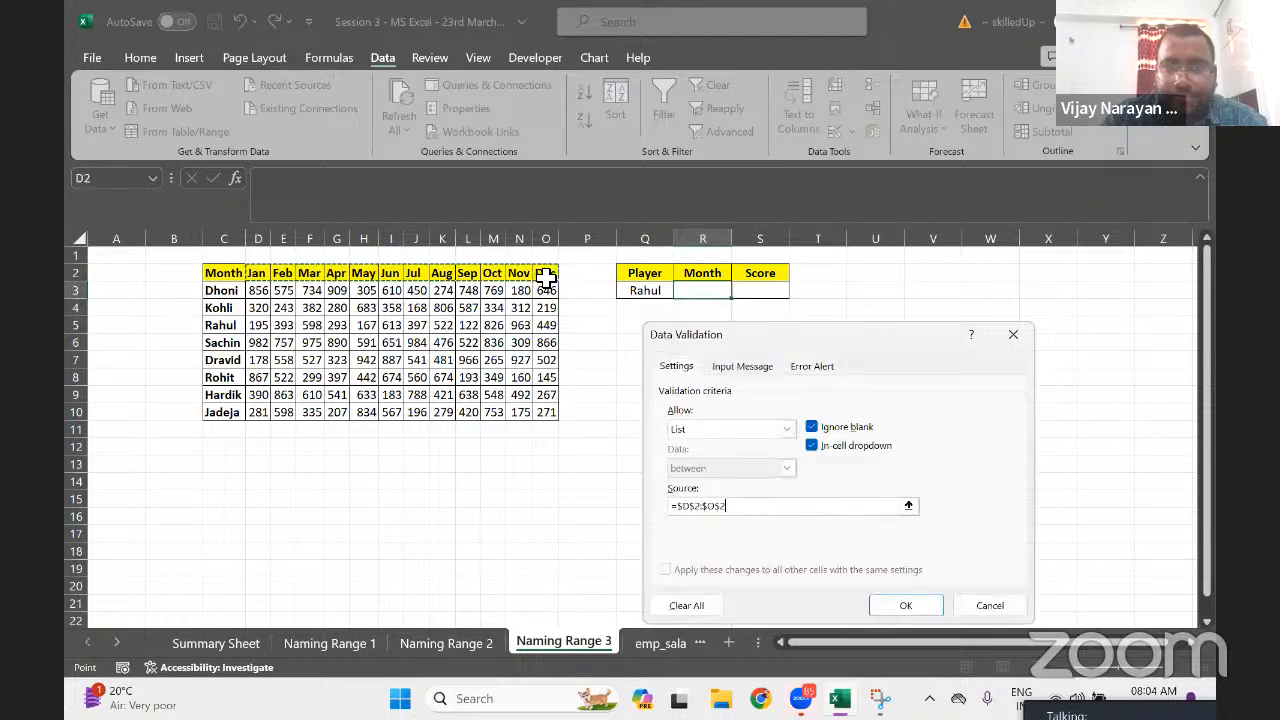
{"action": "left_click", "coordinate": [903, 605]}
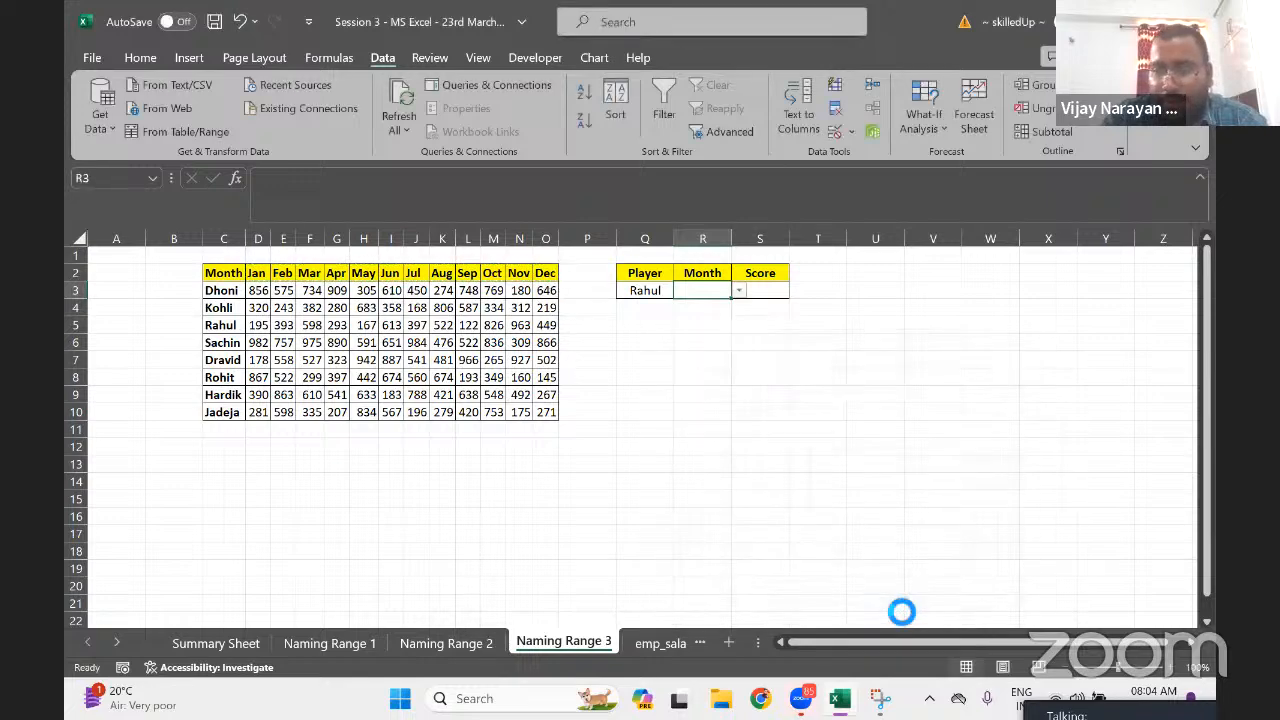
{"action": "left_click", "coordinate": [739, 291]}
Choose Feb as the month and begin S3's formula with =INDIRECT(Q3
{"action": "left_click", "coordinate": [697, 318]}
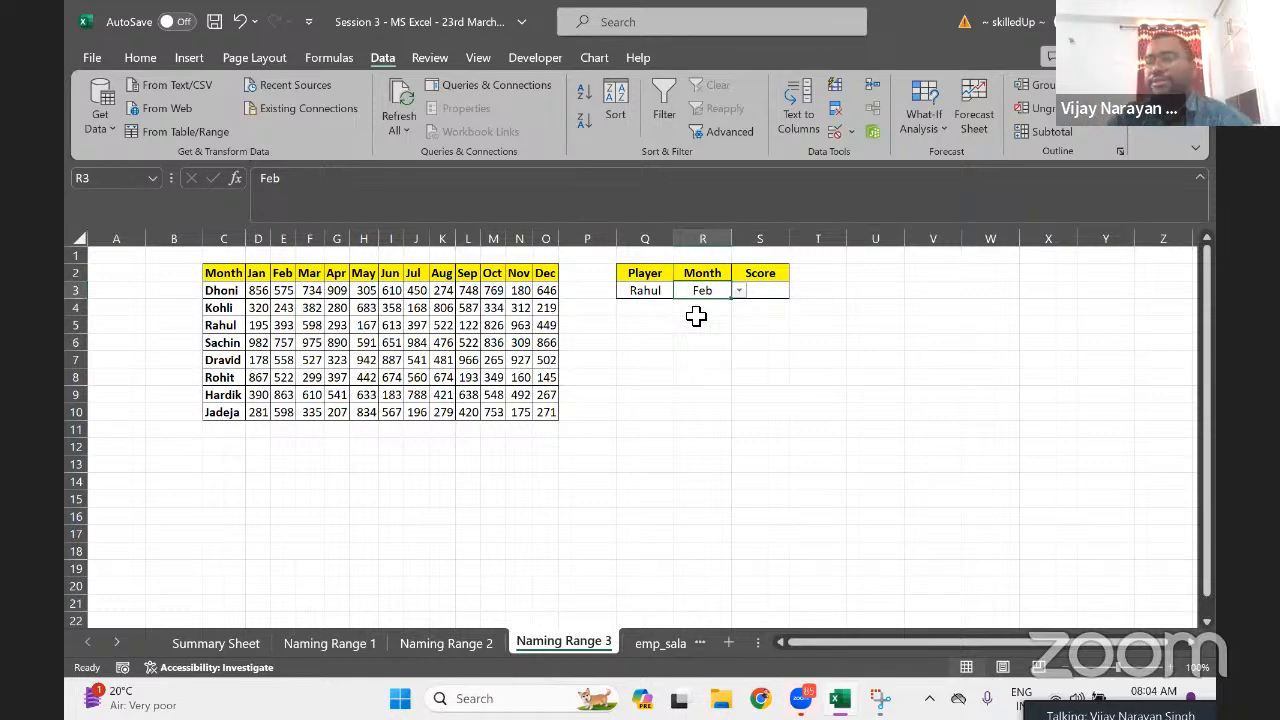
{"action": "key", "text": "Right"}
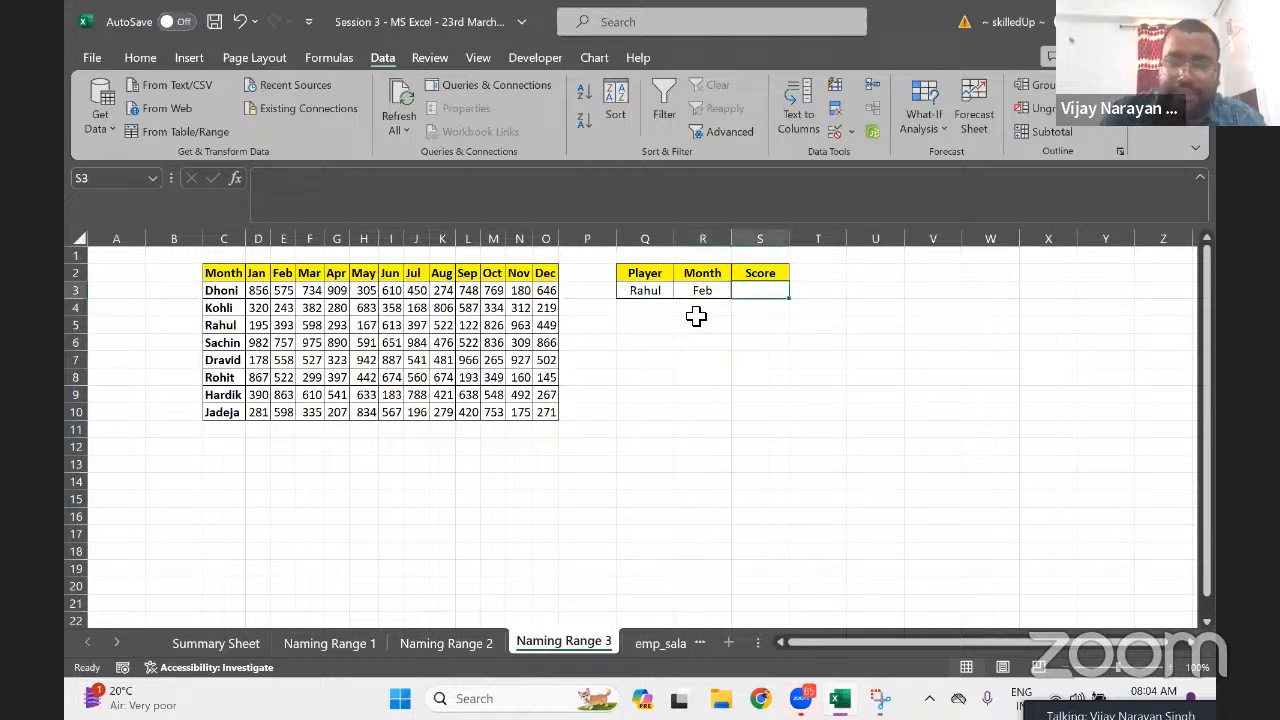
{"action": "type", "text": "=ind"}
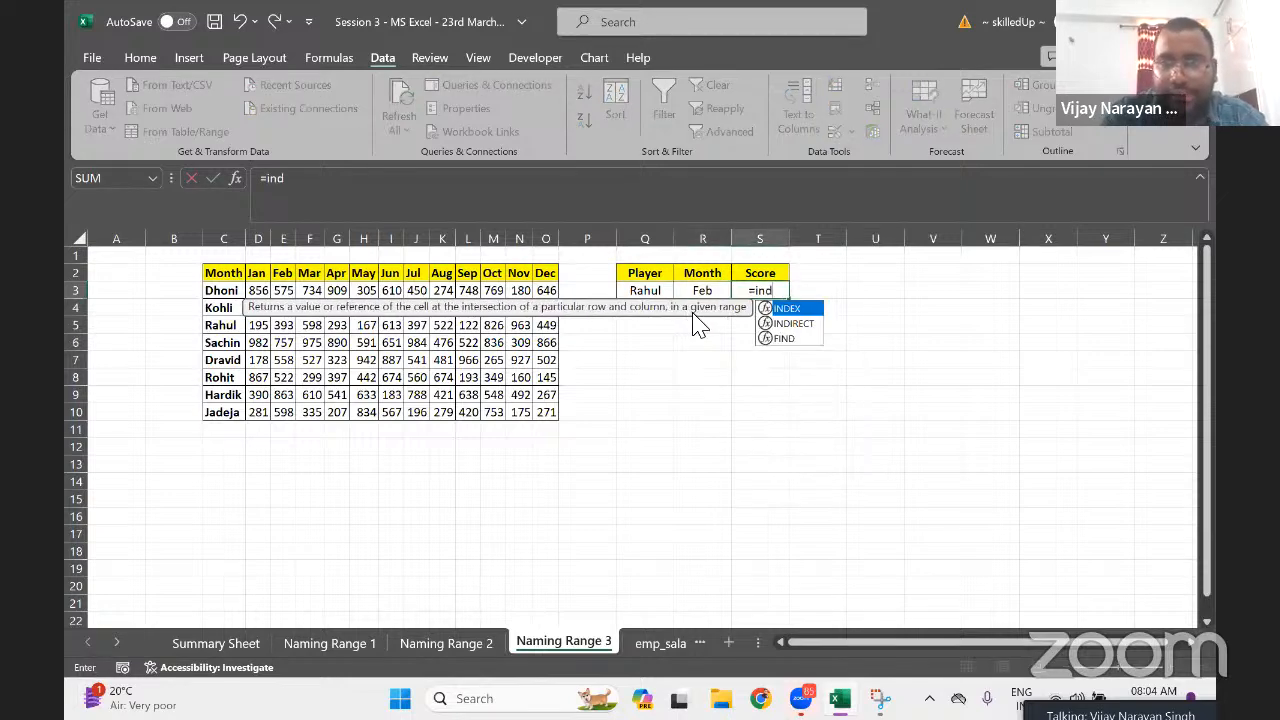
{"action": "key", "text": "Down"}
{"action": "key", "text": "Tab"}
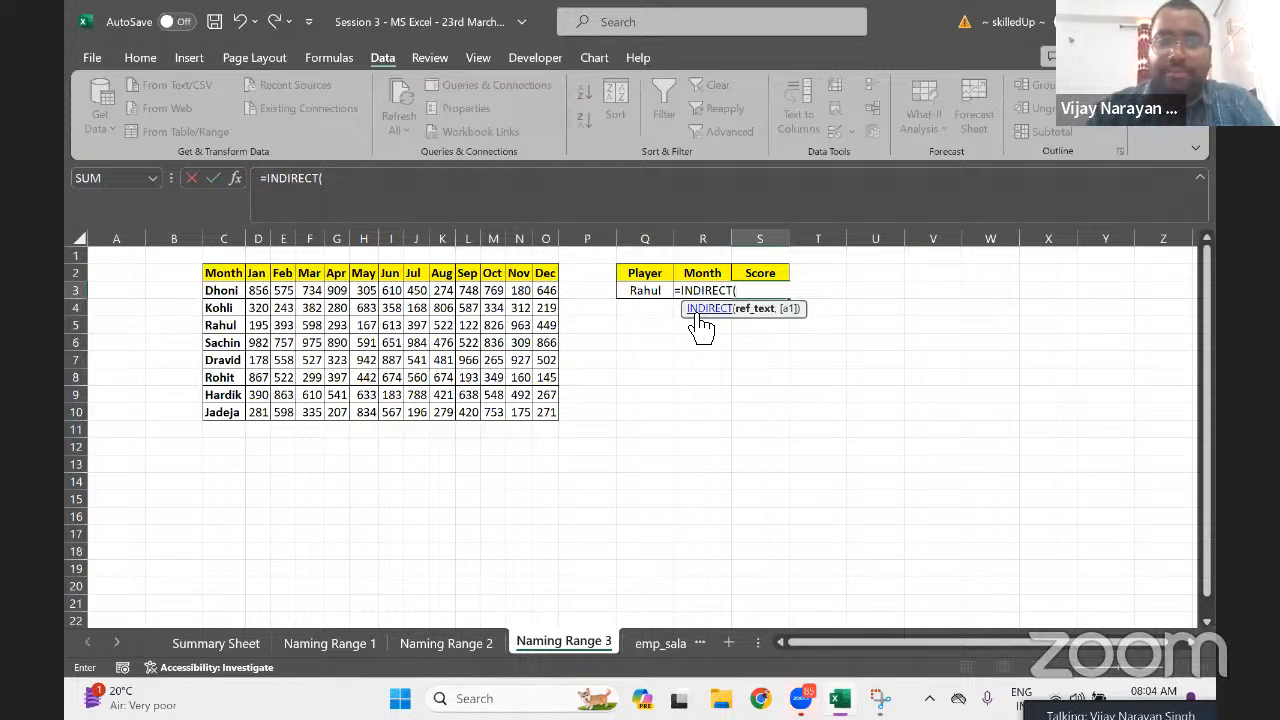
{"action": "left_click", "coordinate": [648, 287]}
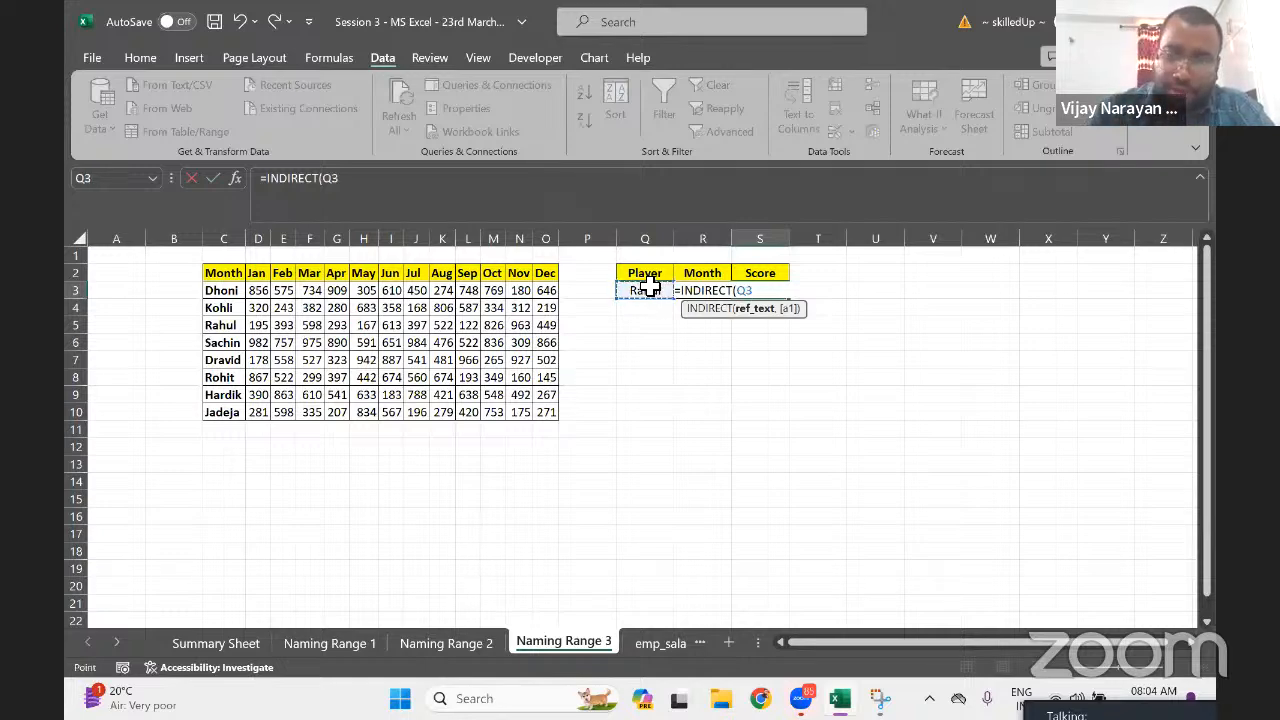
Complete S3 as =INDIRECT(Q3),INDIRECT(R3) and commit it
{"action": "type", "text": "),"}
{"action": "type", "text": "ind"}
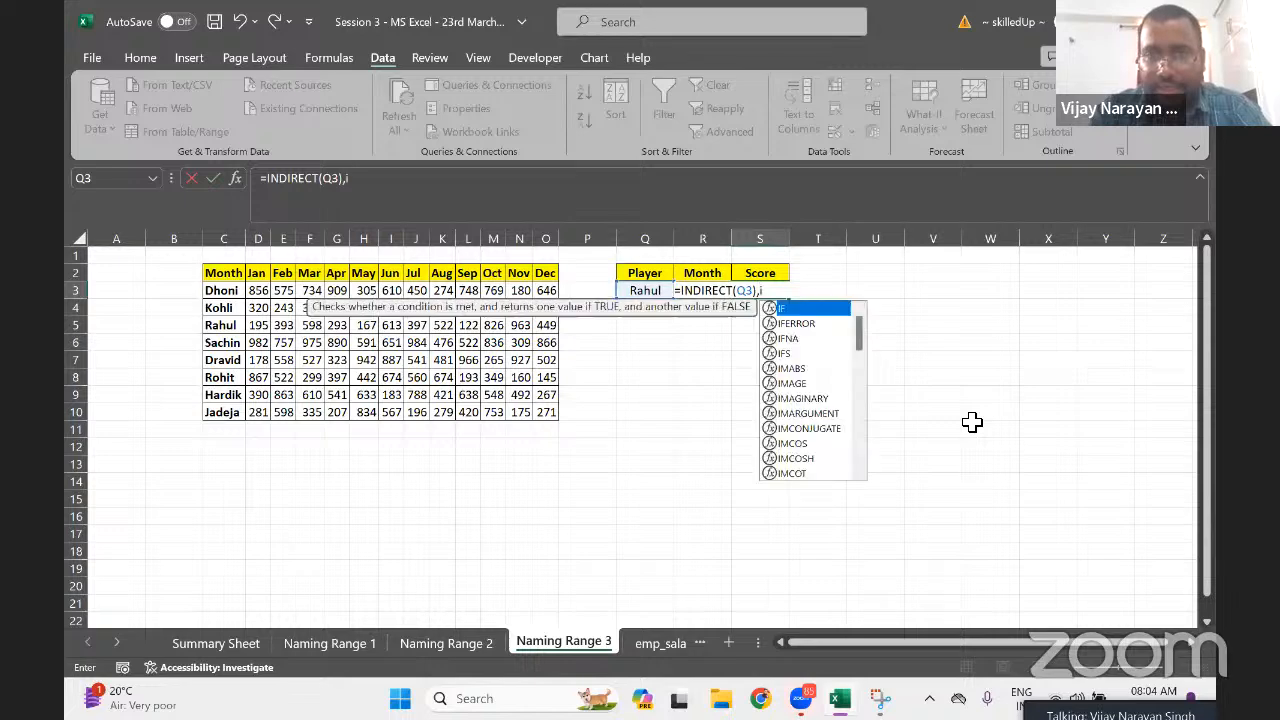
{"action": "key", "text": "Down"}
{"action": "key", "text": "Tab"}
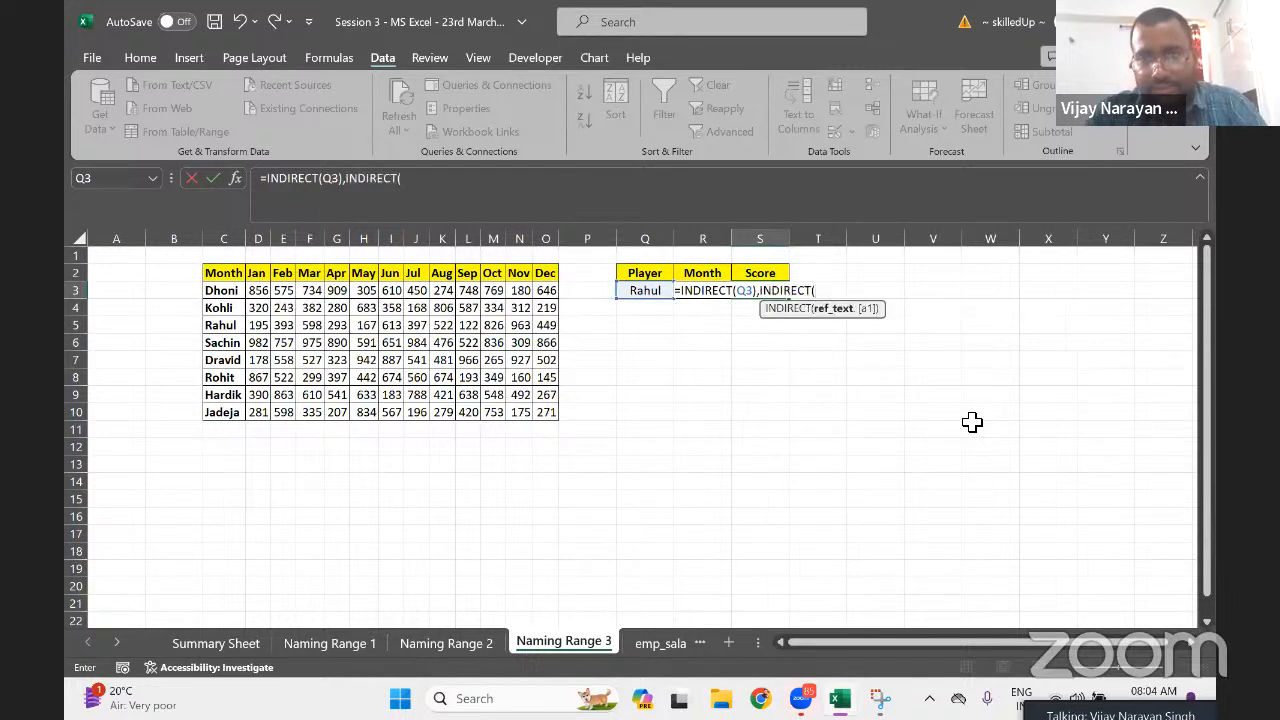
{"action": "key", "text": "Left"}
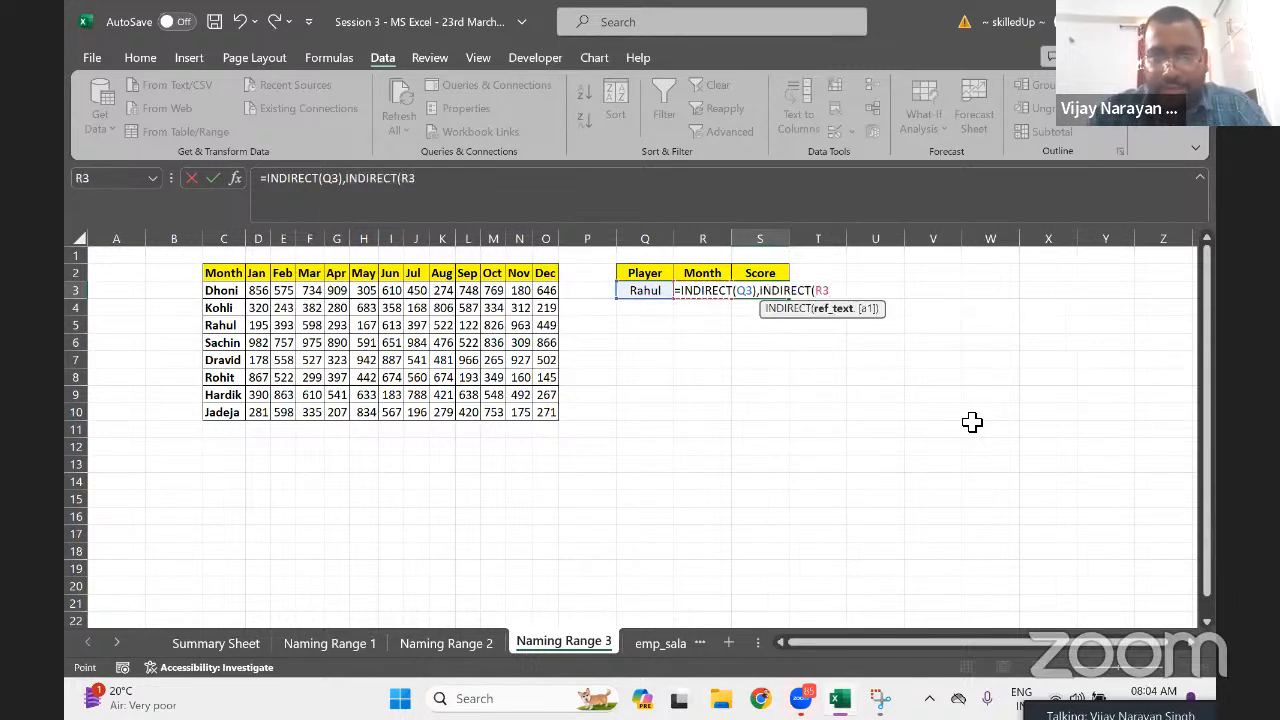
{"action": "type", "text": ")"}
{"action": "key", "text": "Return"}
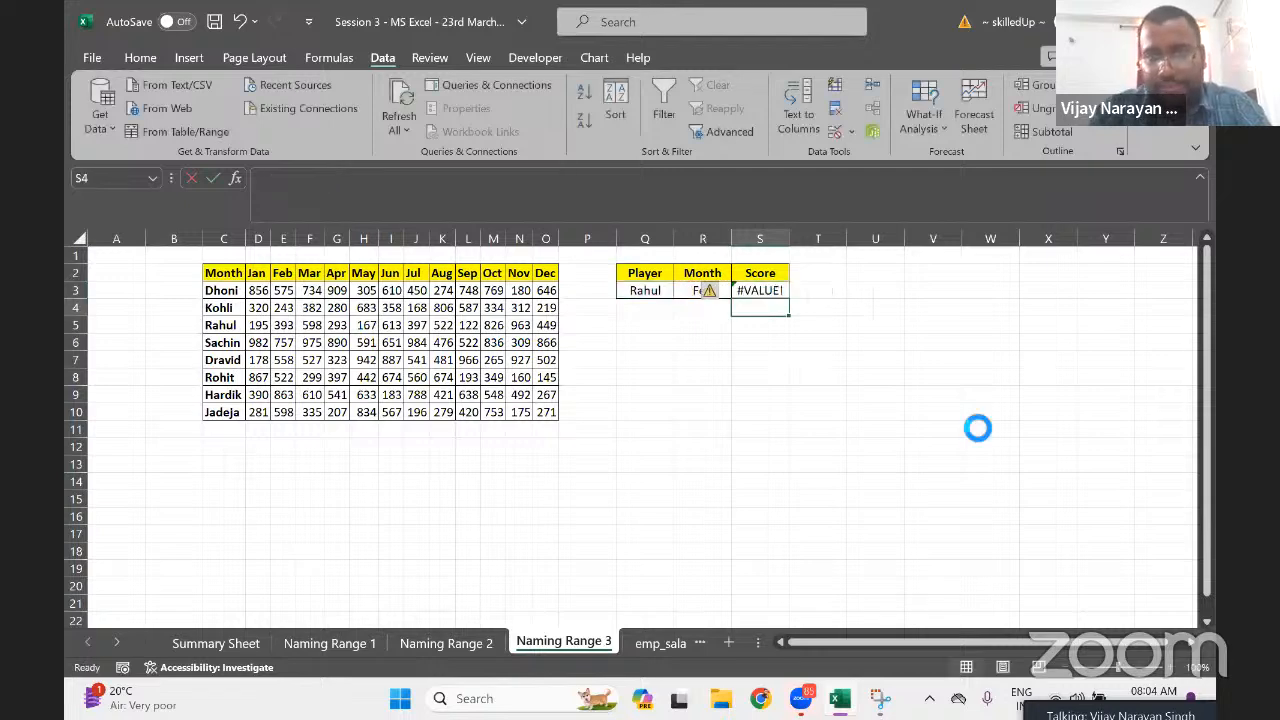
{"action": "key", "text": "Up"}
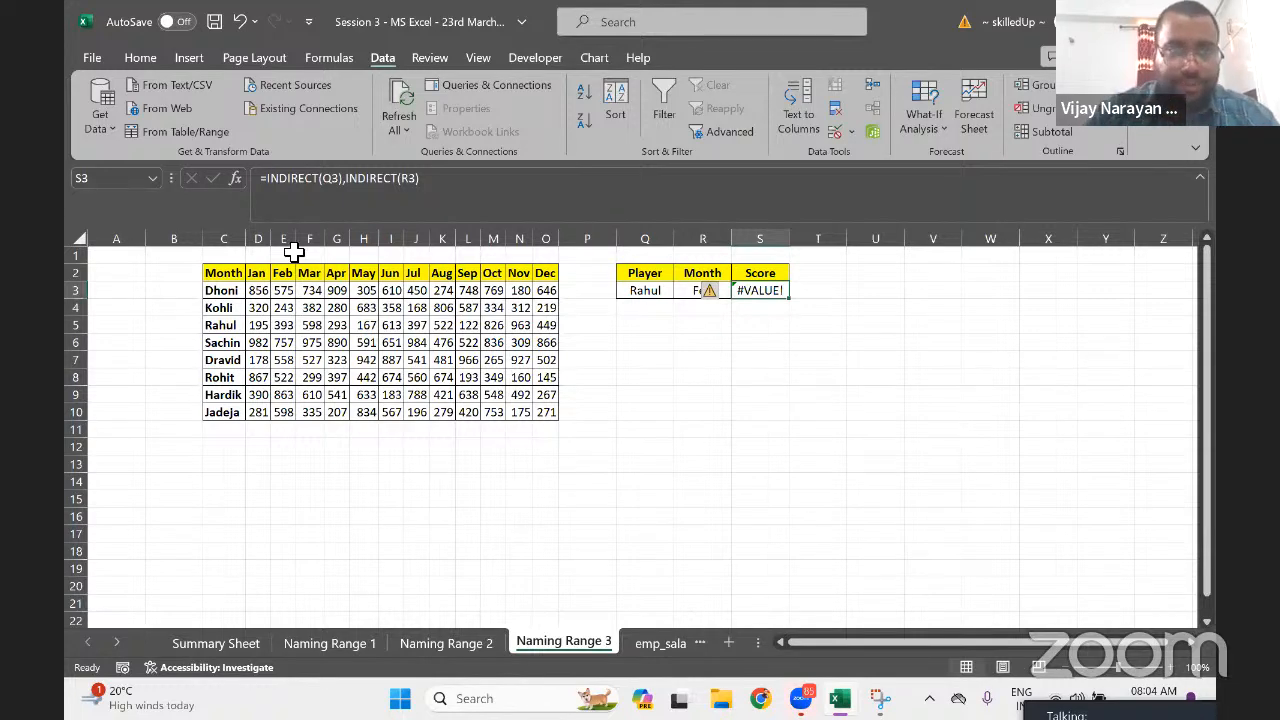
{"action": "left_click", "coordinate": [263, 180]}
{"action": "type", "text": "'"}
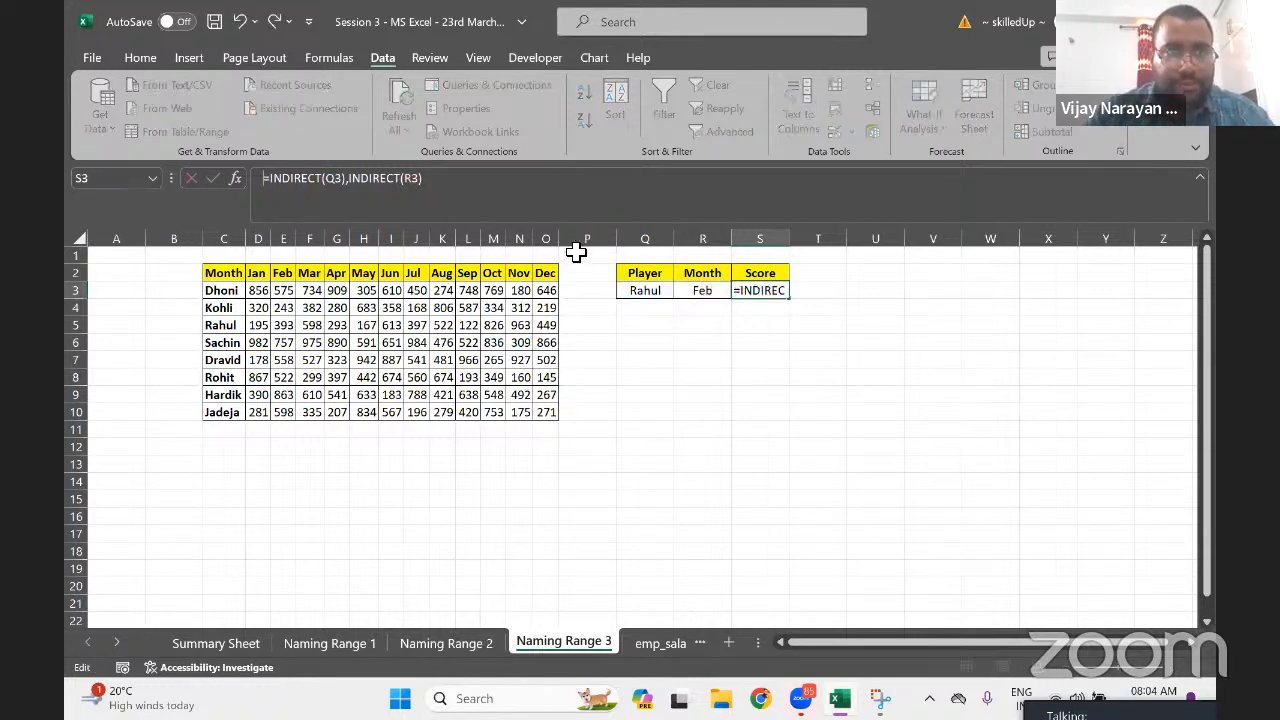
{"action": "key", "text": "ctrl+shift+Right"}
{"action": "key", "text": "ctrl+shift+Right"}
{"action": "key", "text": "ctrl+shift+Right"}
{"action": "key", "text": "ctrl+shift+Right"}
{"action": "key", "text": "ctrl+shift+Right"}
{"action": "key", "text": "ctrl+shift+Right"}
{"action": "key", "text": "ctrl+shift+Right"}
{"action": "key", "text": "ctrl+shift+Right"}
{"action": "key", "text": "ctrl+shift+Right"}
{"action": "key", "text": "ctrl+c"}
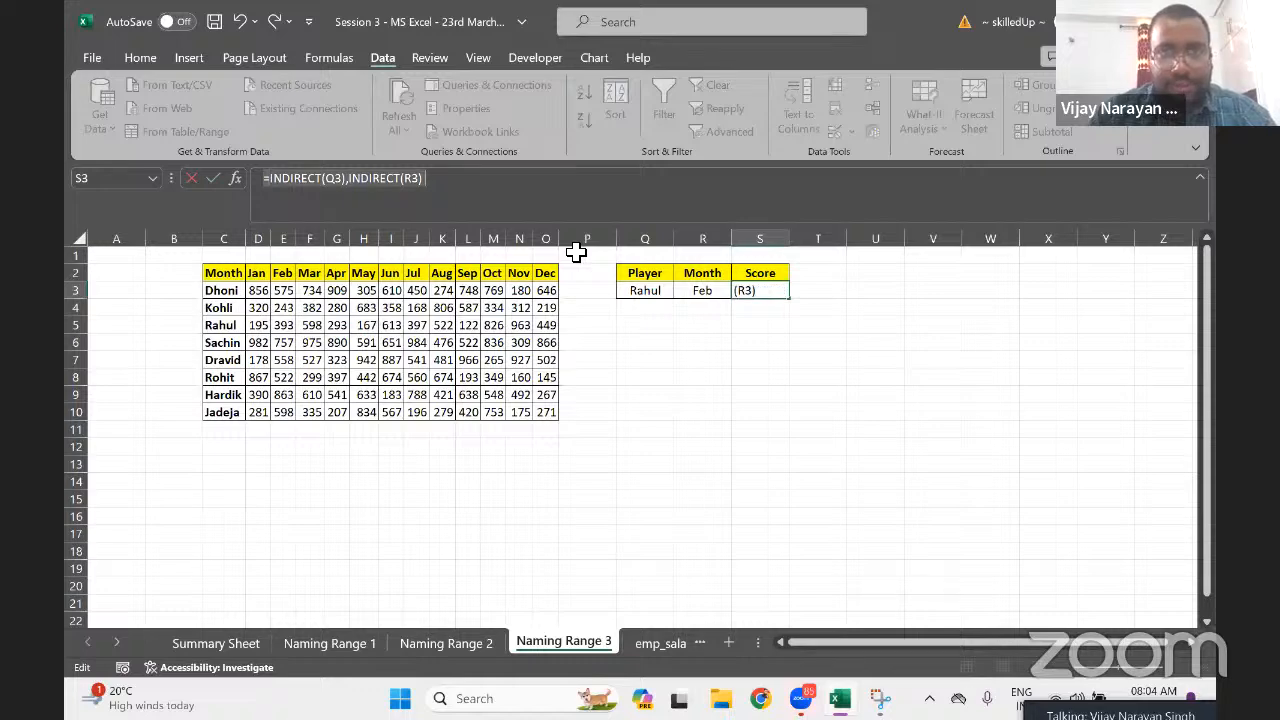
{"action": "left_click", "coordinate": [776, 377]}
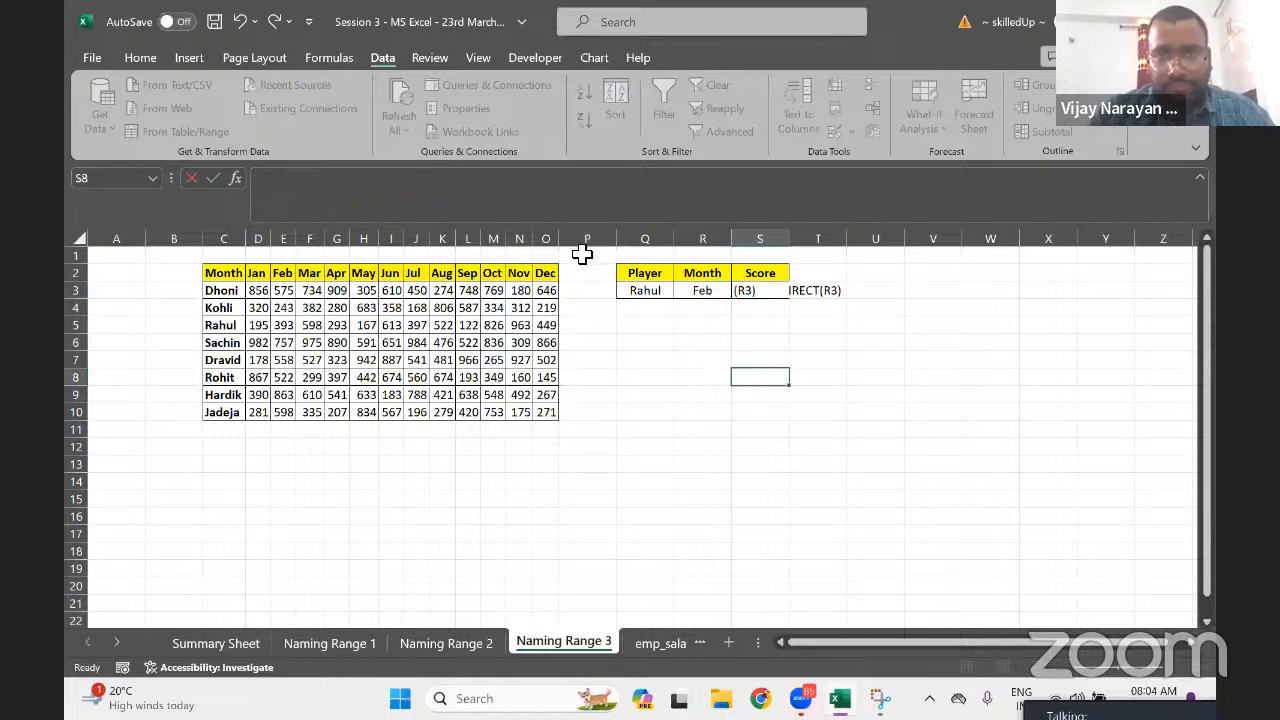
{"action": "left_click", "coordinate": [758, 289]}
{"action": "left_click", "coordinate": [292, 181]}
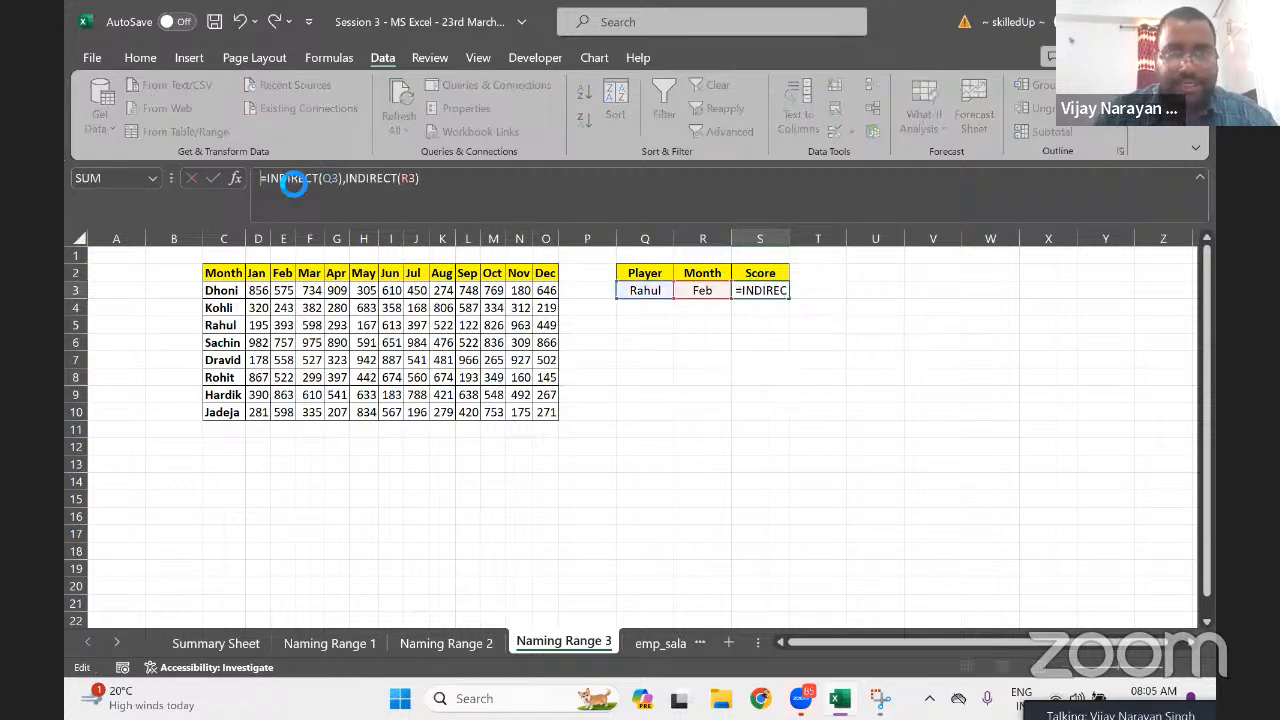
{"action": "key", "text": "Return"}
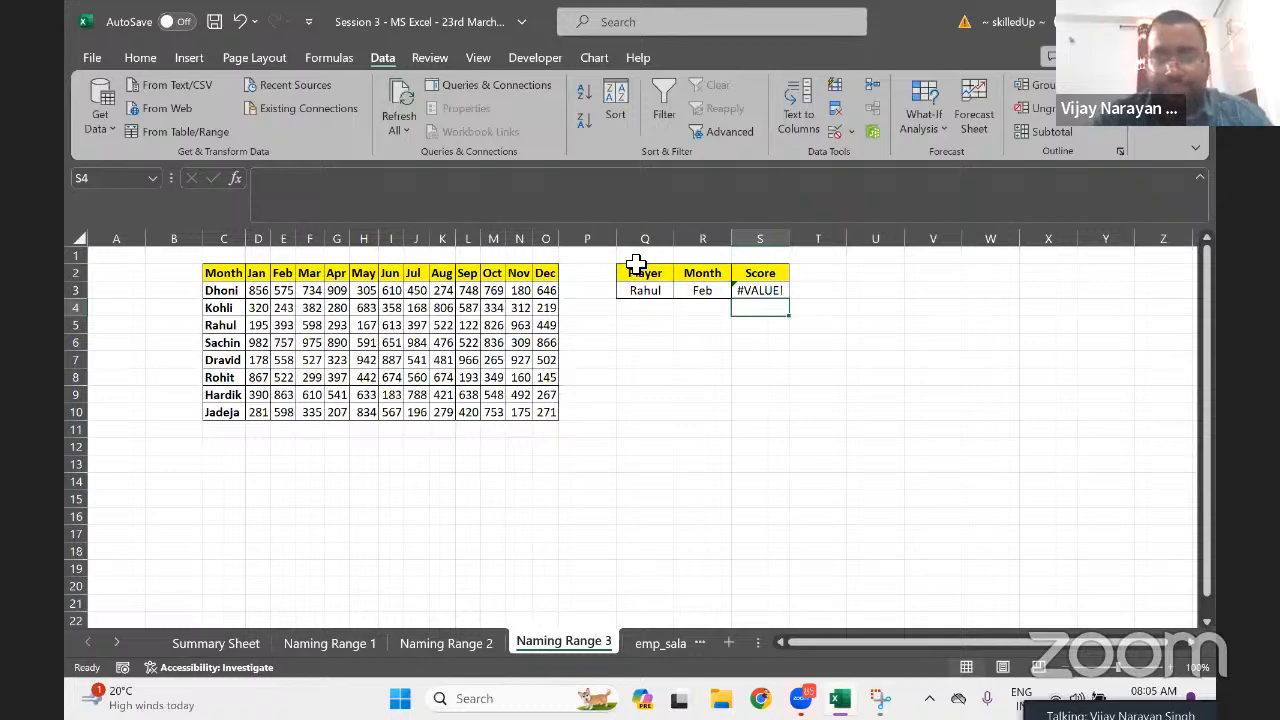
Give V1 List validation with the pasted INDIRECT(Q3),INDIRECT(R3) source, dismissing the error
{"action": "left_click", "coordinate": [940, 254]}
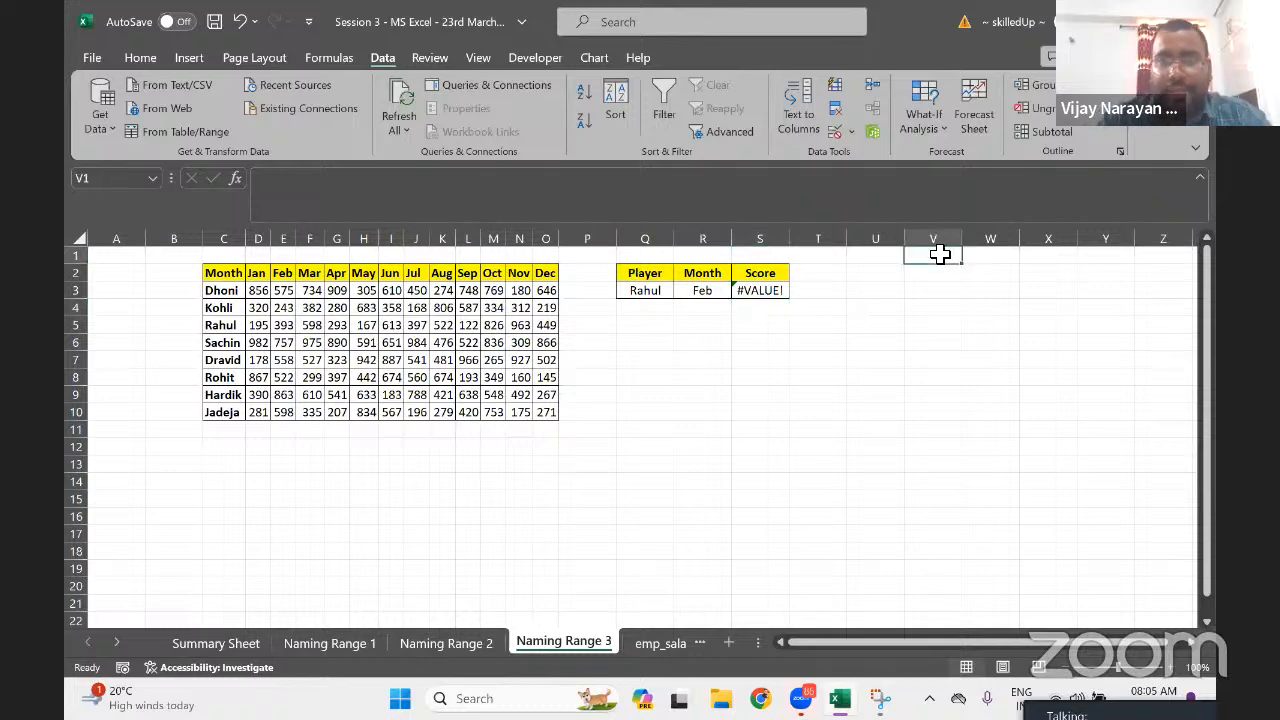
{"action": "left_click", "coordinate": [836, 132]}
{"action": "left_click", "coordinate": [737, 430]}
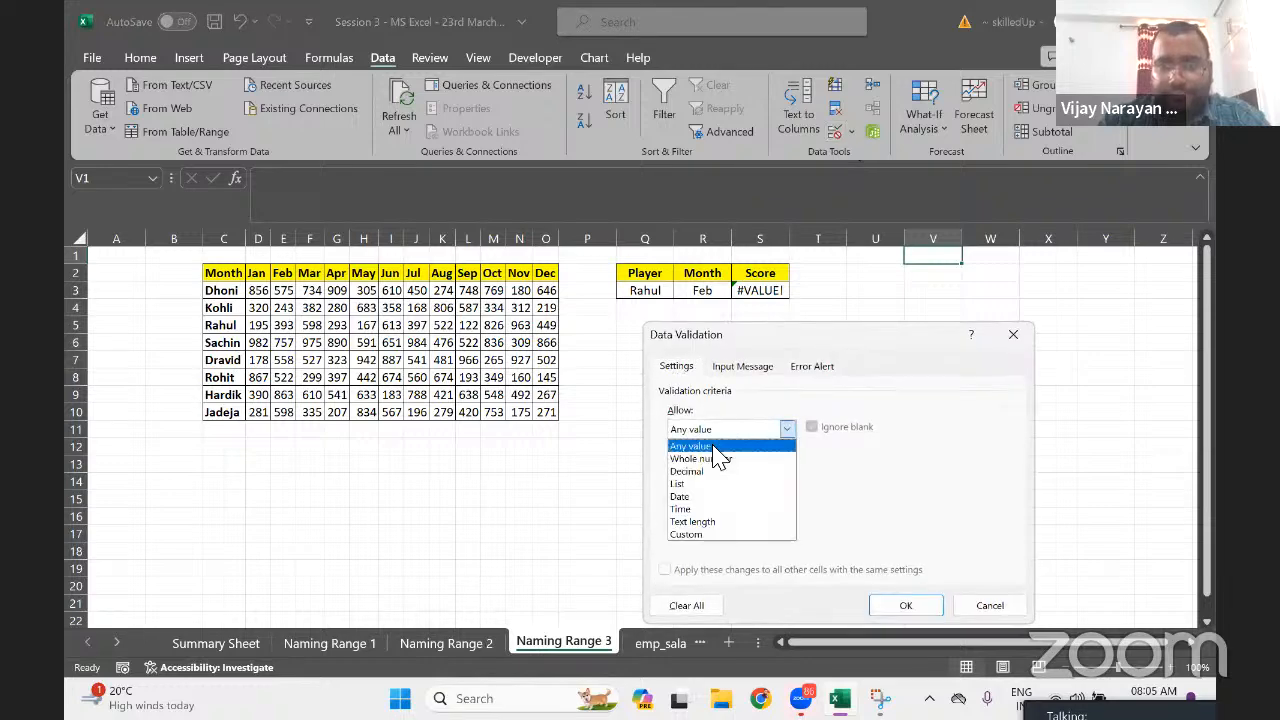
{"action": "left_click", "coordinate": [705, 483]}
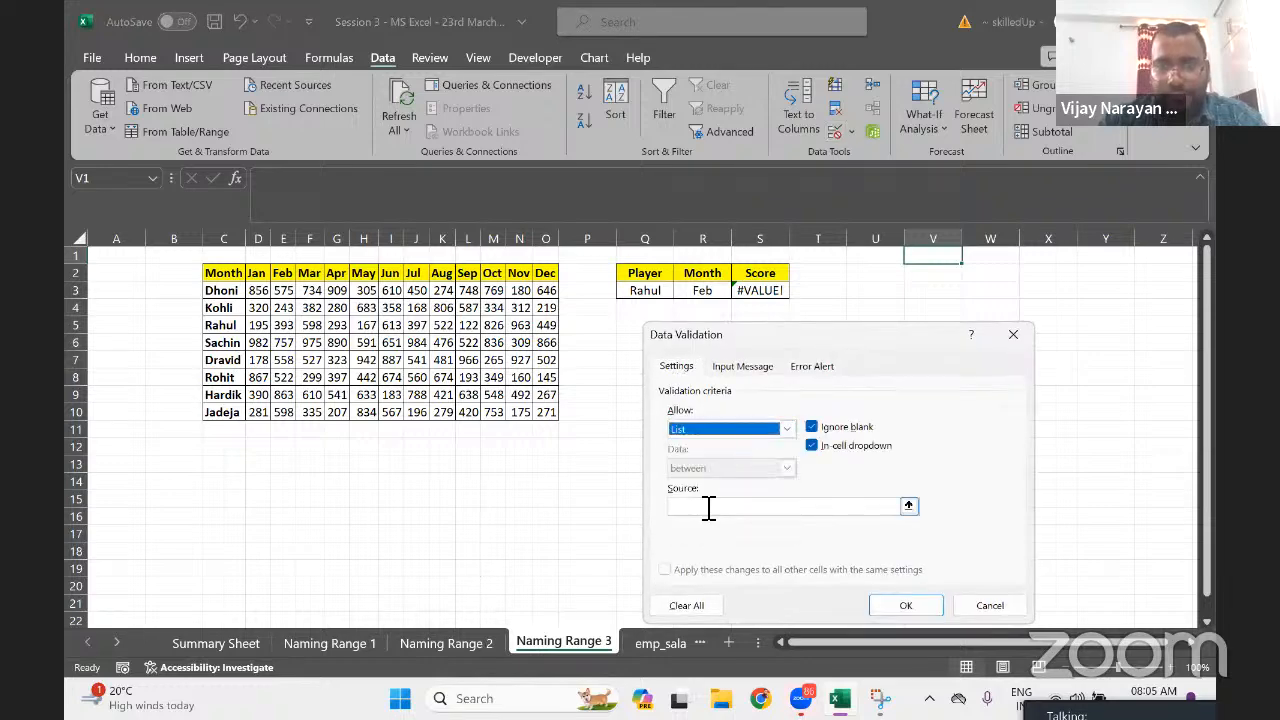
{"action": "left_click", "coordinate": [709, 511]}
{"action": "key", "text": "ctrl+v"}
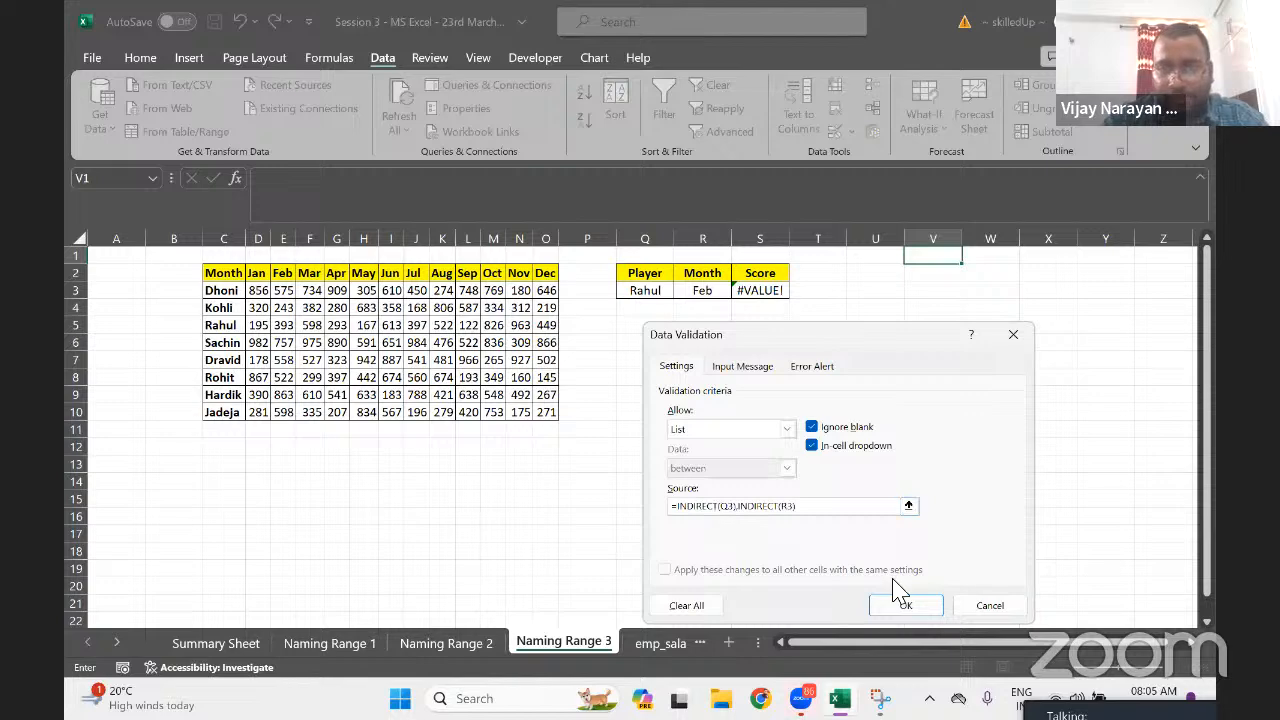
{"action": "left_click", "coordinate": [905, 605]}
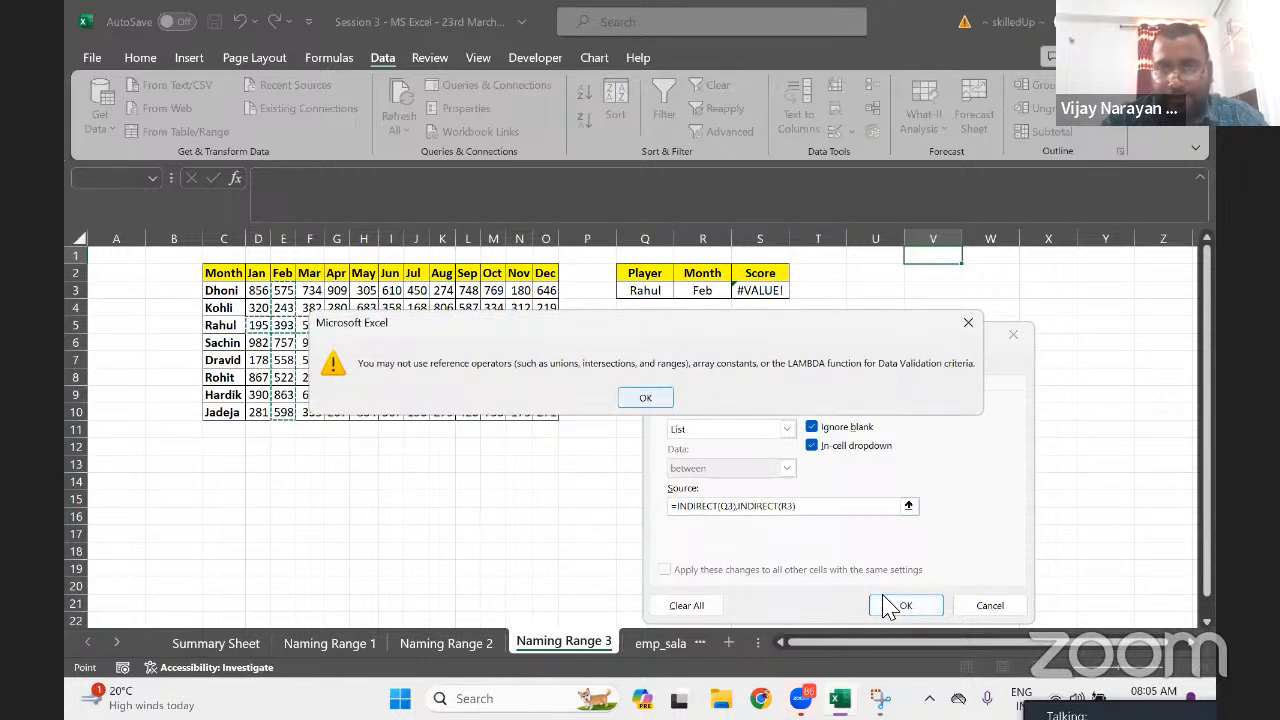
{"action": "key", "text": "Return"}
Strip the stray U1 reference and leading equals sign from the source, then save
{"action": "left_click", "coordinate": [731, 506]}
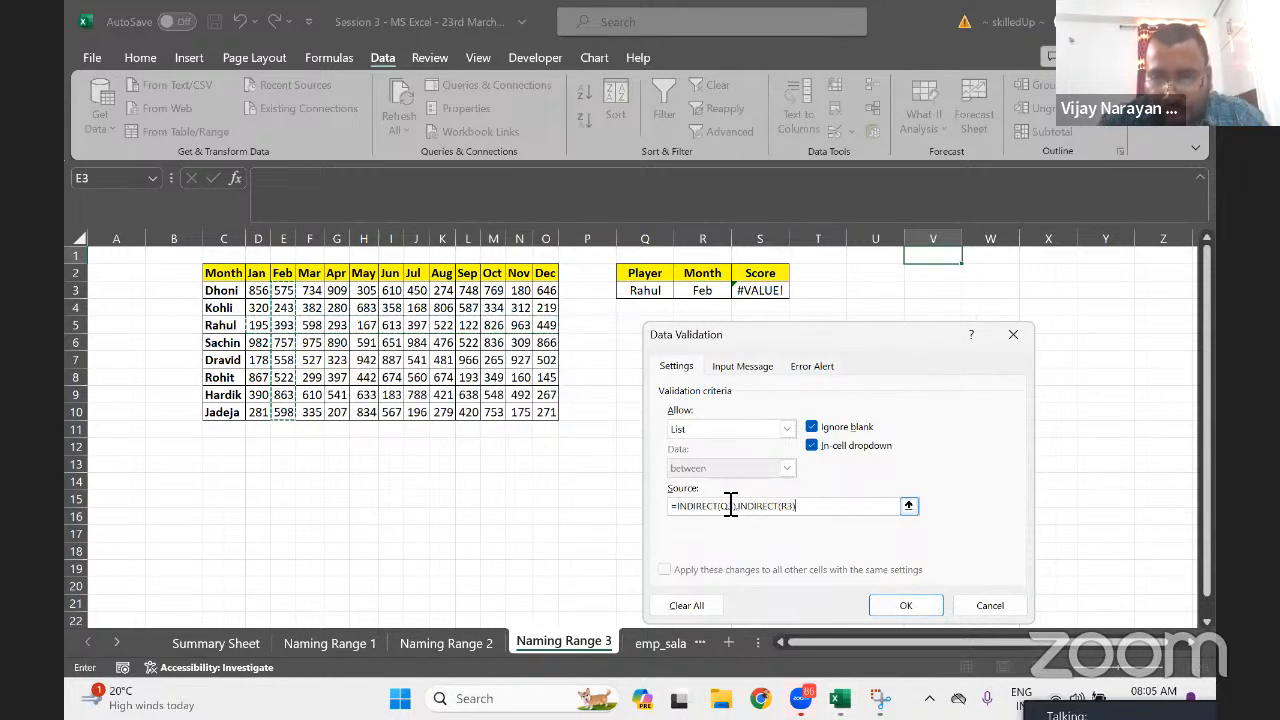
{"action": "key", "text": "Home"}
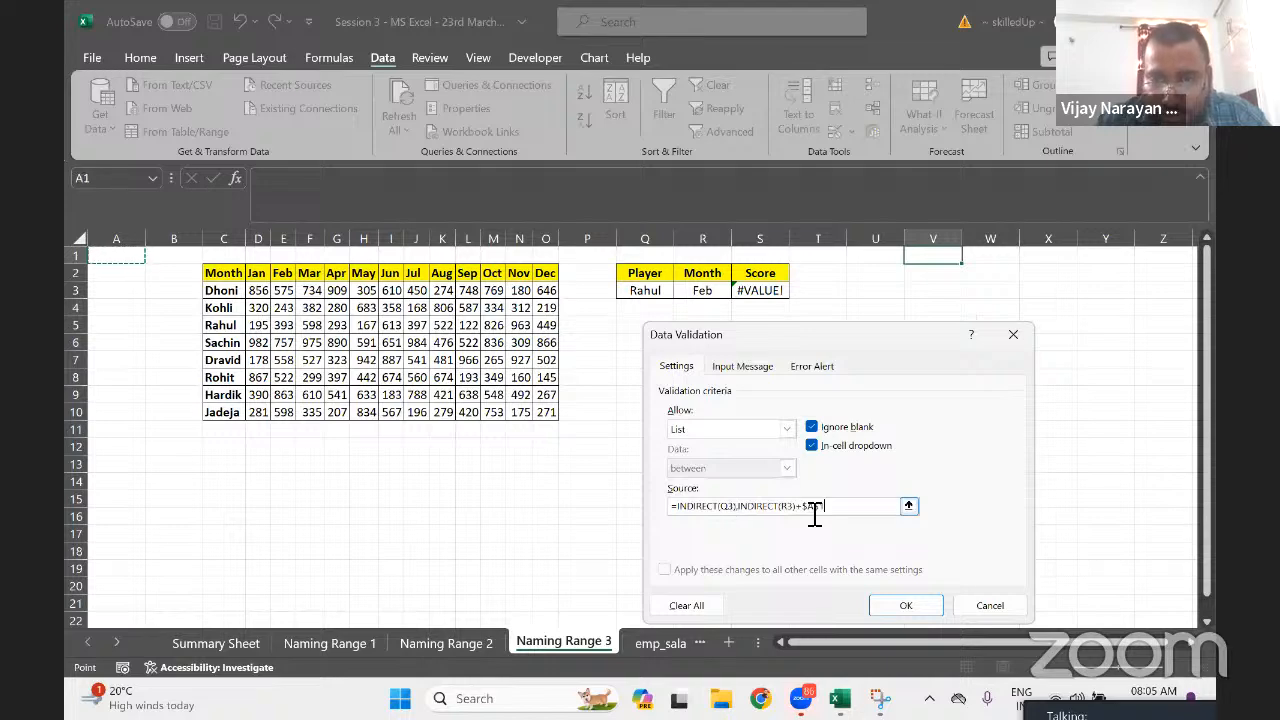
{"action": "key", "text": "BackSpace"}
{"action": "key", "text": "BackSpace"}
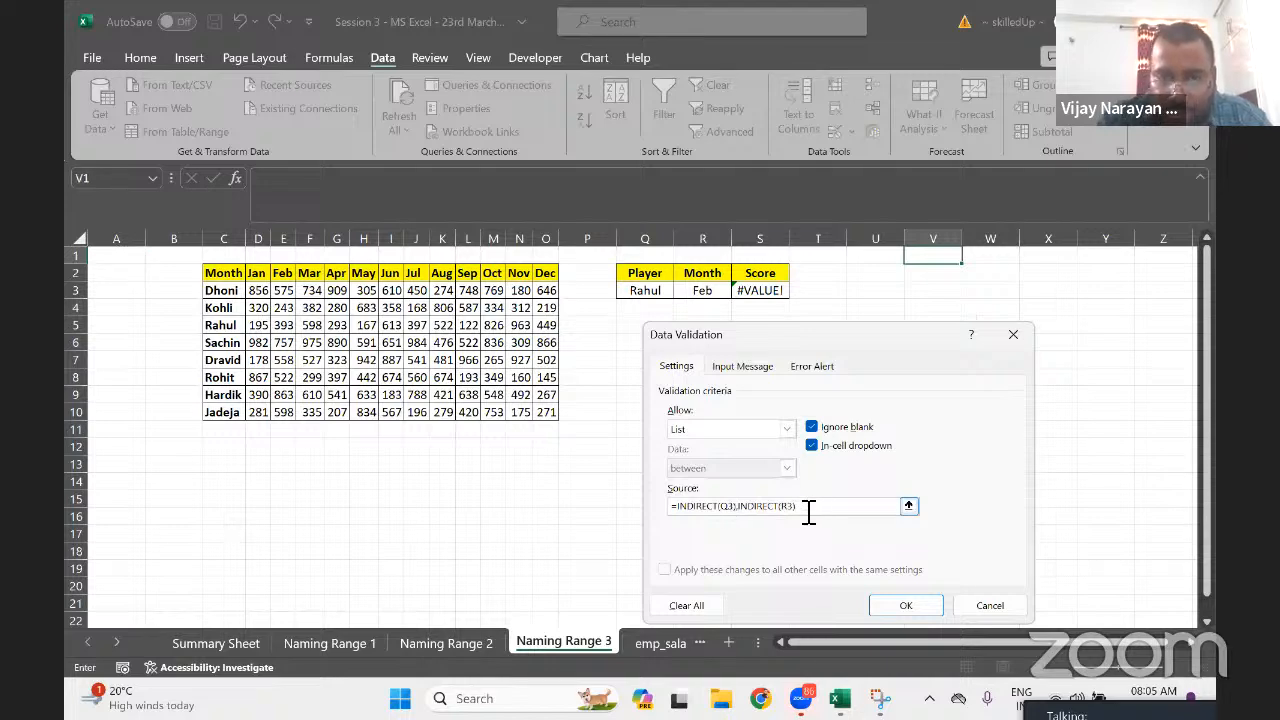
{"action": "key", "text": "Left"}
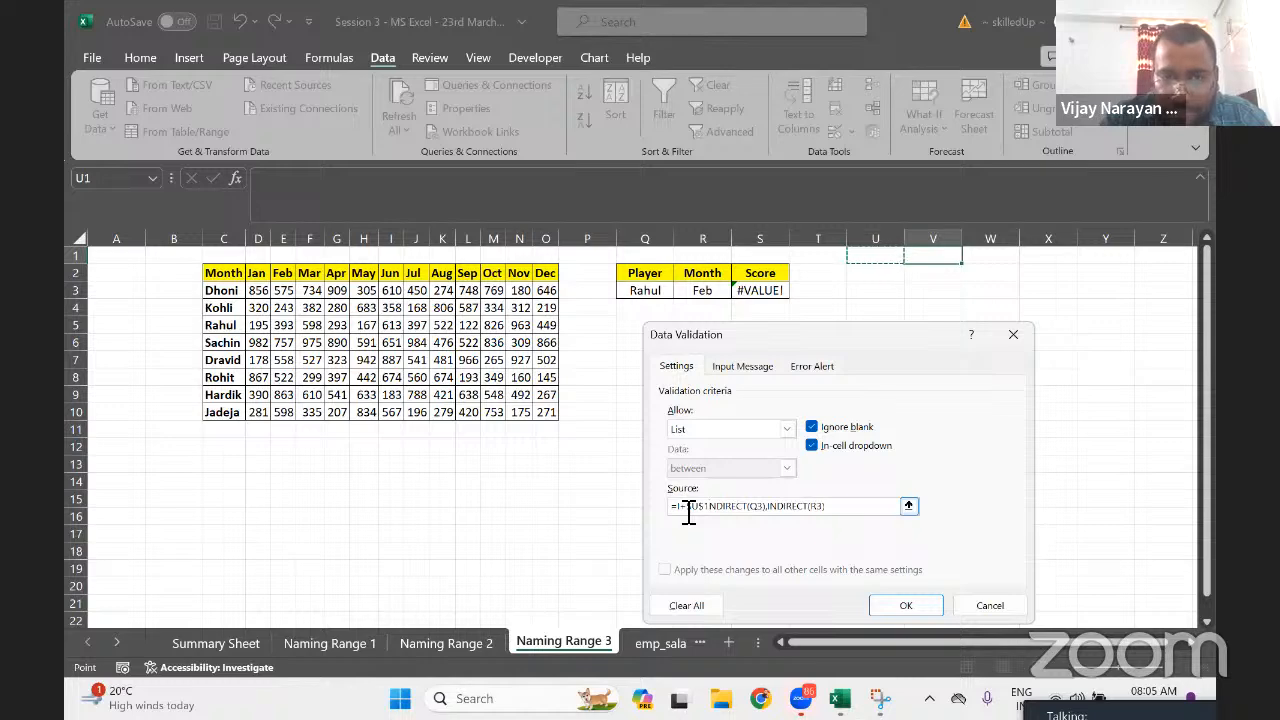
{"action": "left_click", "coordinate": [688, 513]}
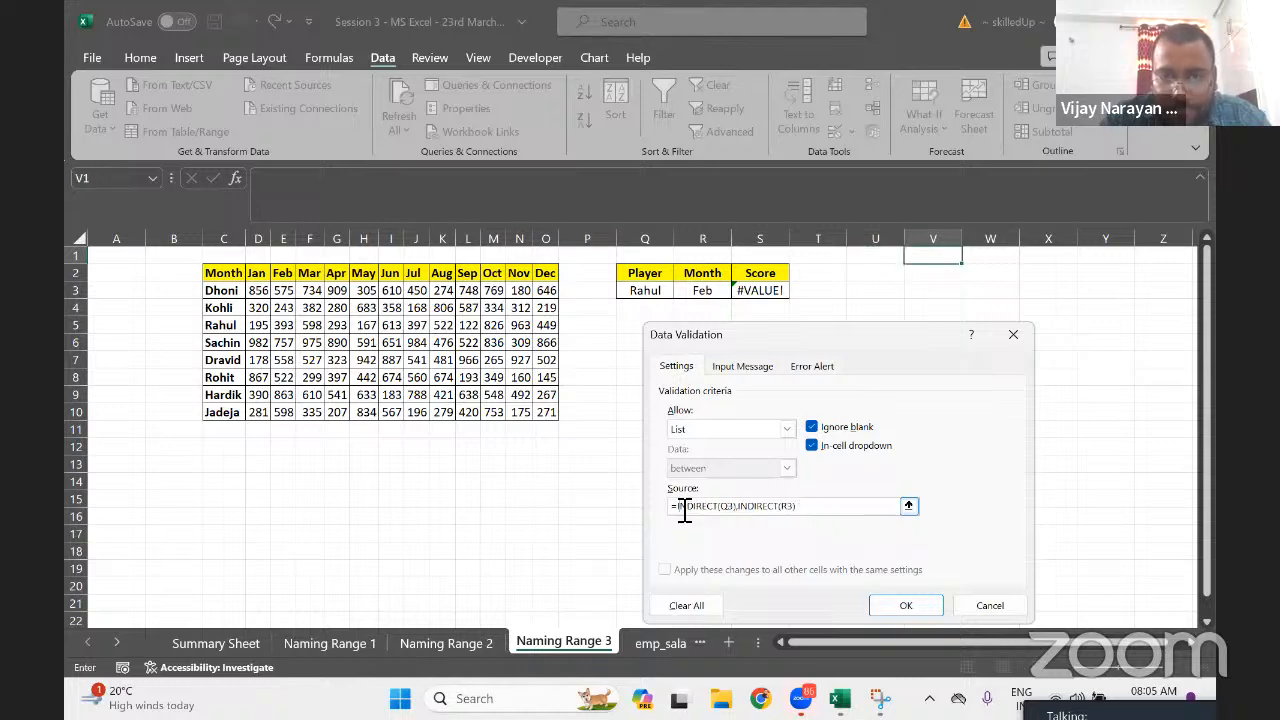
{"action": "key", "text": "BackSpace"}
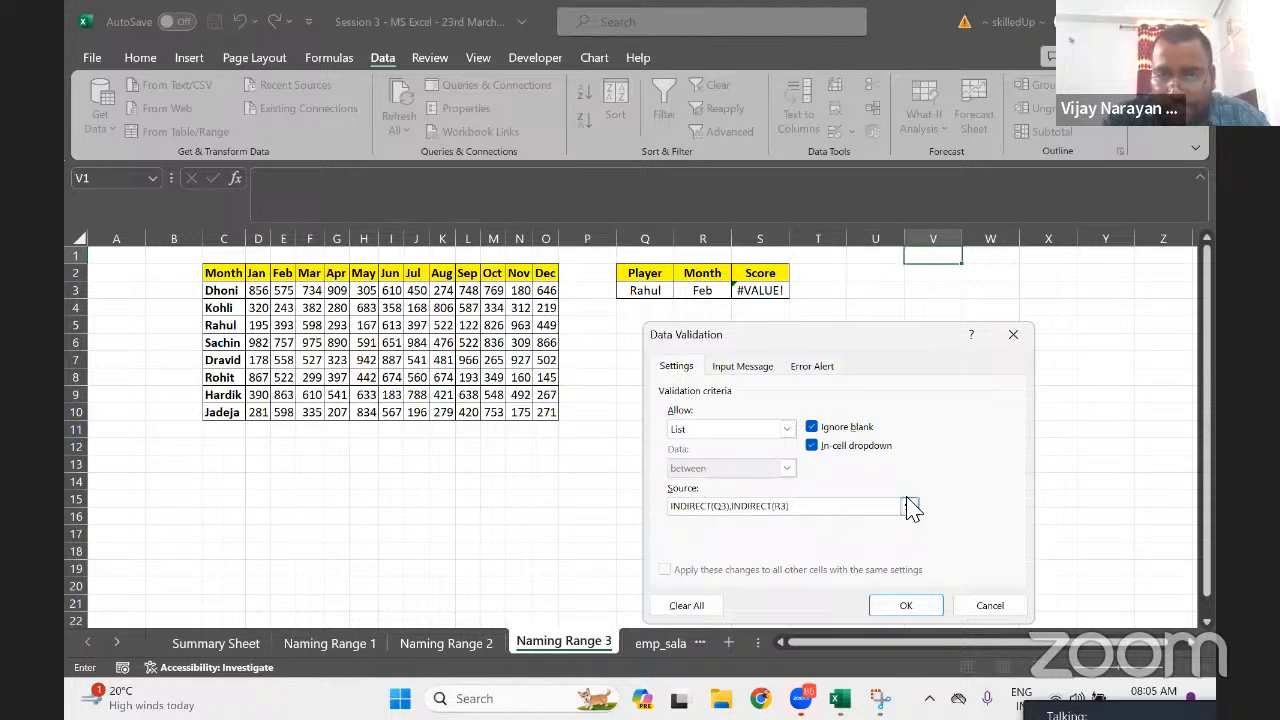
{"action": "left_click", "coordinate": [896, 605]}
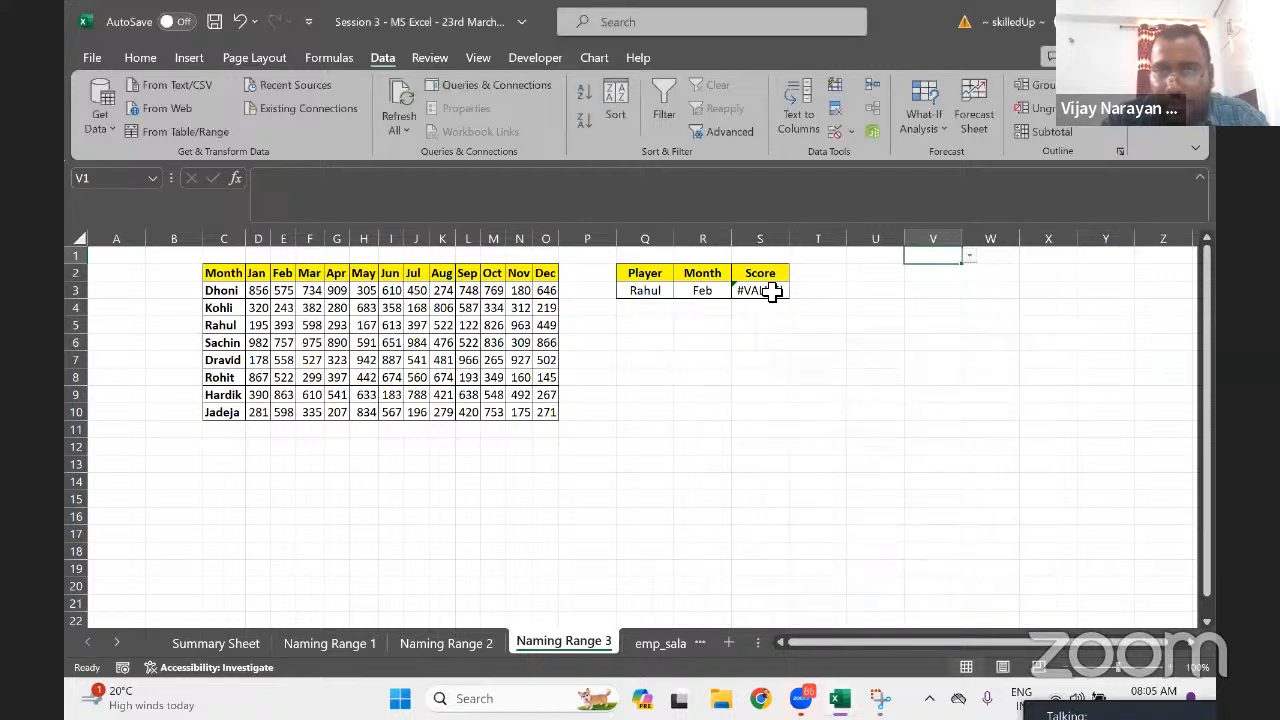
Trim the Score formula in S3 back to =INDIRECT(Q3)
{"action": "left_click", "coordinate": [766, 290]}
{"action": "left_click", "coordinate": [465, 188]}
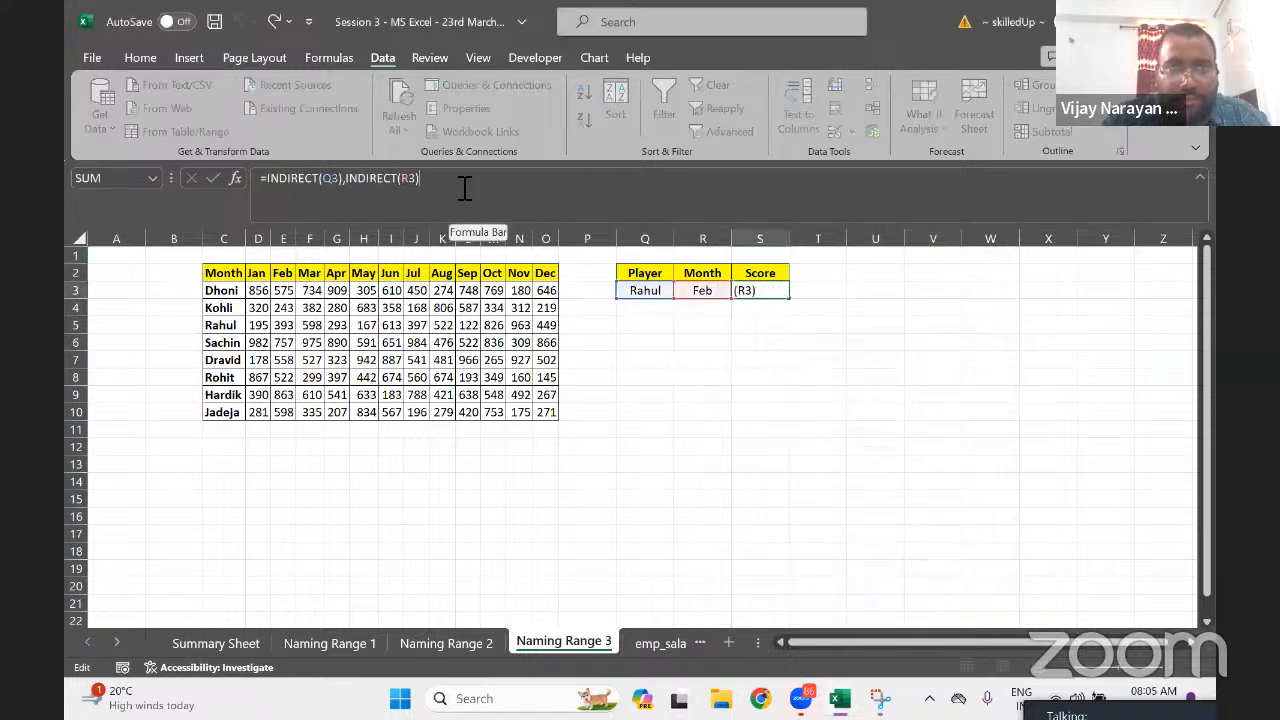
{"action": "key", "text": "BackSpace"}
{"action": "key", "text": "BackSpace"}
{"action": "key", "text": "BackSpace"}
{"action": "key", "text": "BackSpace"}
{"action": "key", "text": "BackSpace"}
{"action": "key", "text": "BackSpace"}
{"action": "key", "text": "BackSpace"}
{"action": "key", "text": "BackSpace"}
{"action": "key", "text": "BackSpace"}
{"action": "key", "text": "BackSpace"}
{"action": "key", "text": "BackSpace"}
{"action": "key", "text": "BackSpace"}
{"action": "key", "text": "BackSpace"}
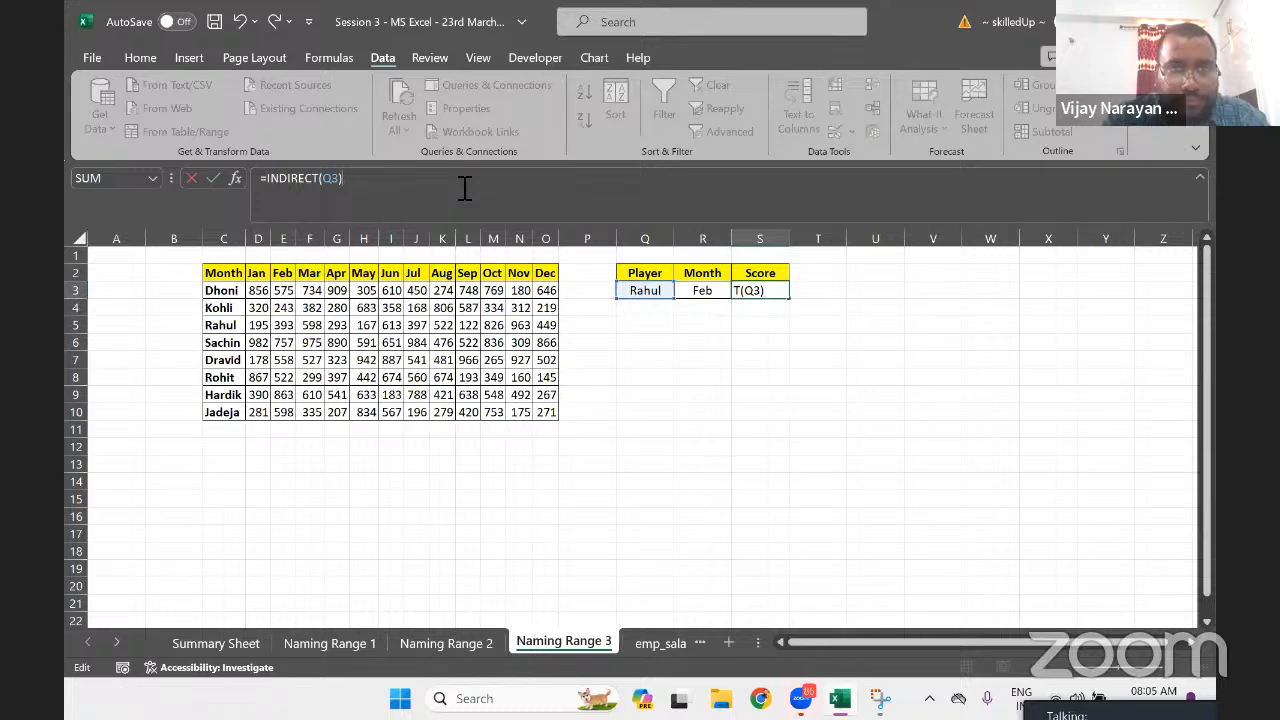
{"action": "key", "text": "ctrl+Return"}
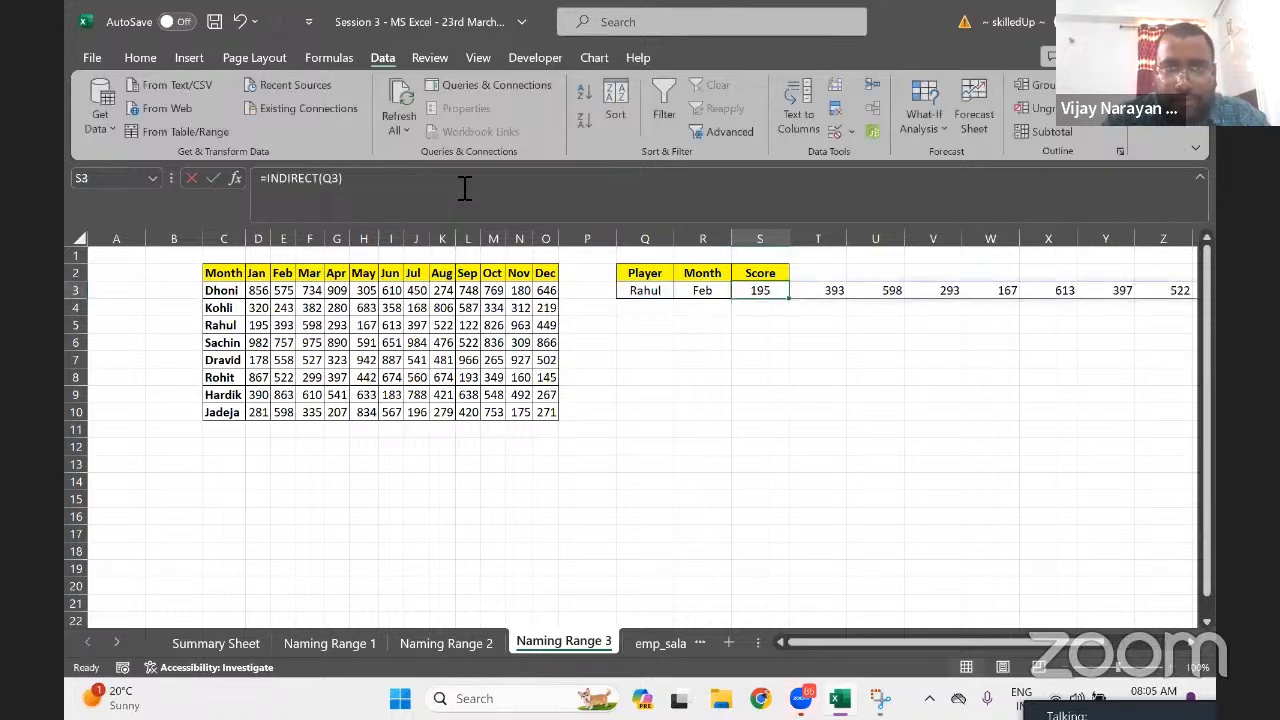
Append ,INDIRECT(R3) so S3 reads =INDIRECT(Q3),INDIRECT(R3)
{"action": "left_click", "coordinate": [465, 188]}
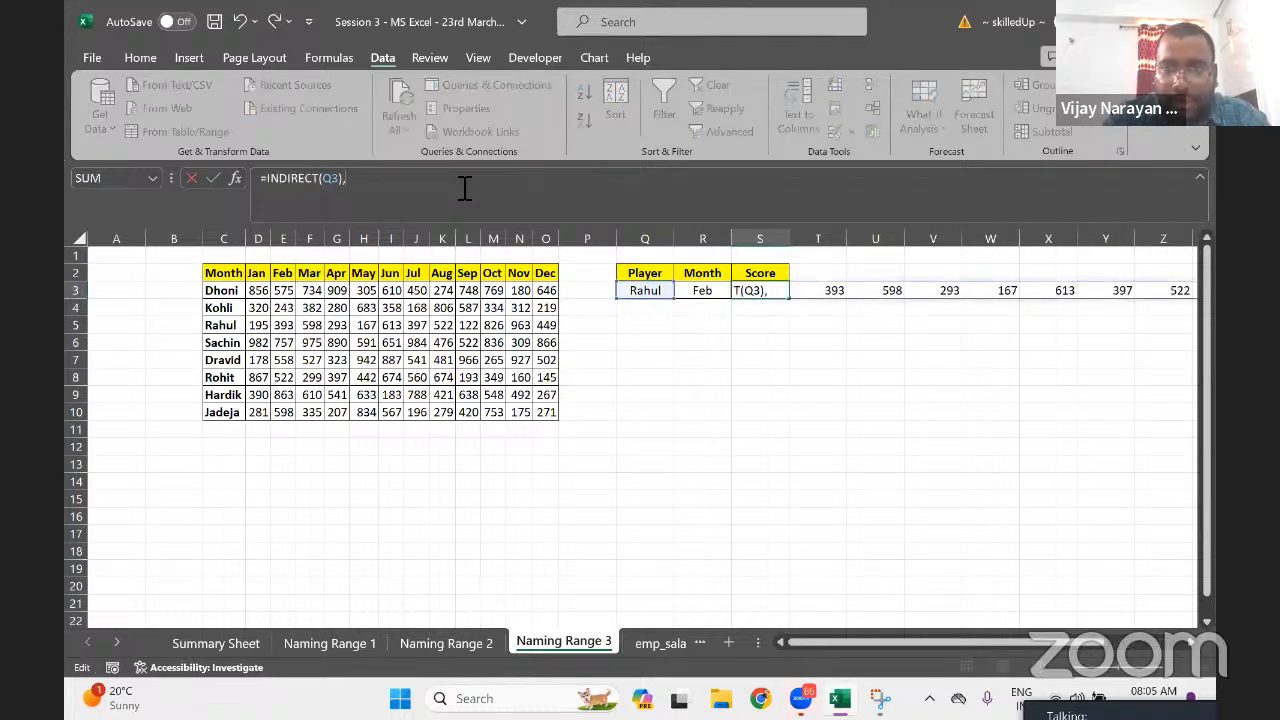
{"action": "type", "text": ","}
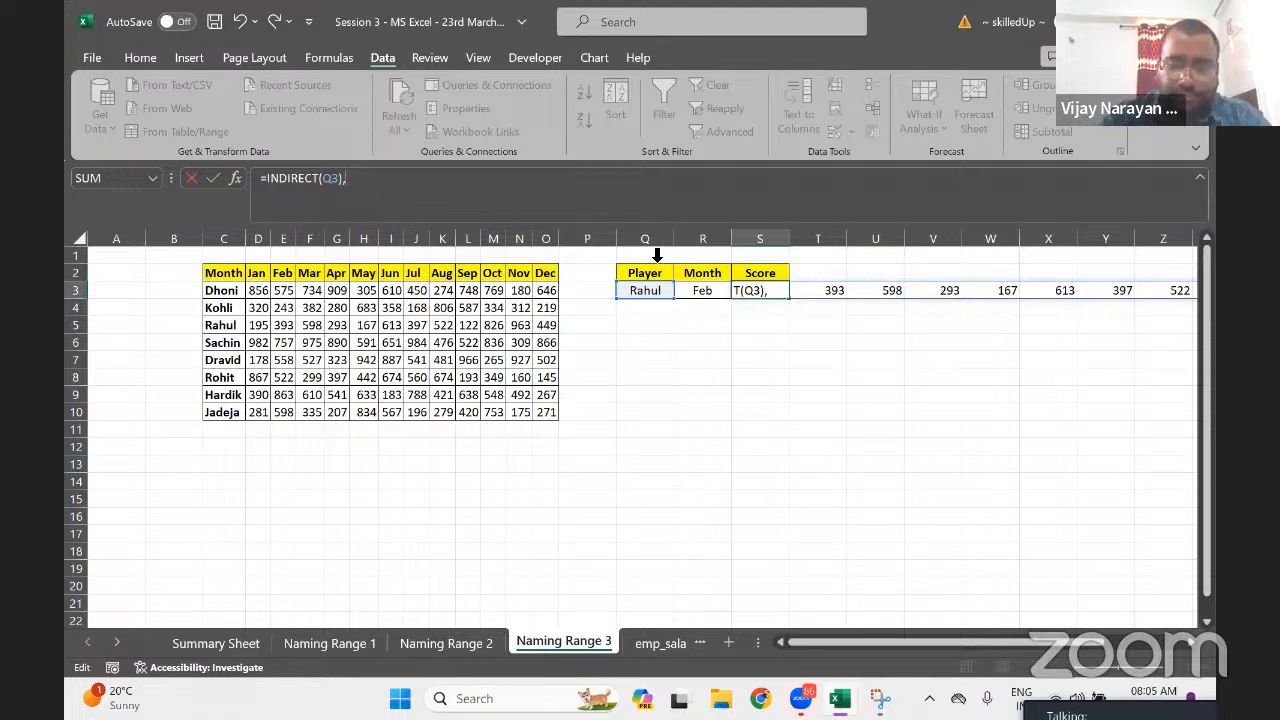
{"action": "type", "text": "In"}
{"action": "key", "text": "Down"}
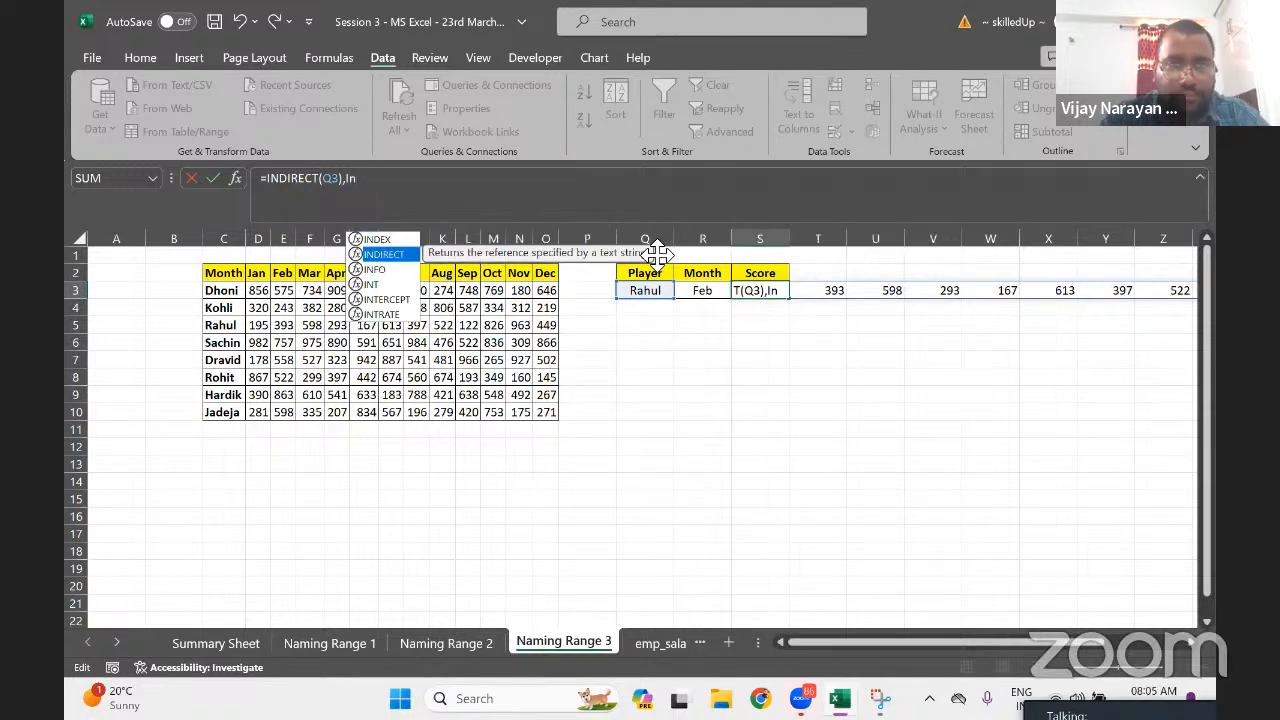
{"action": "key", "text": "Tab"}
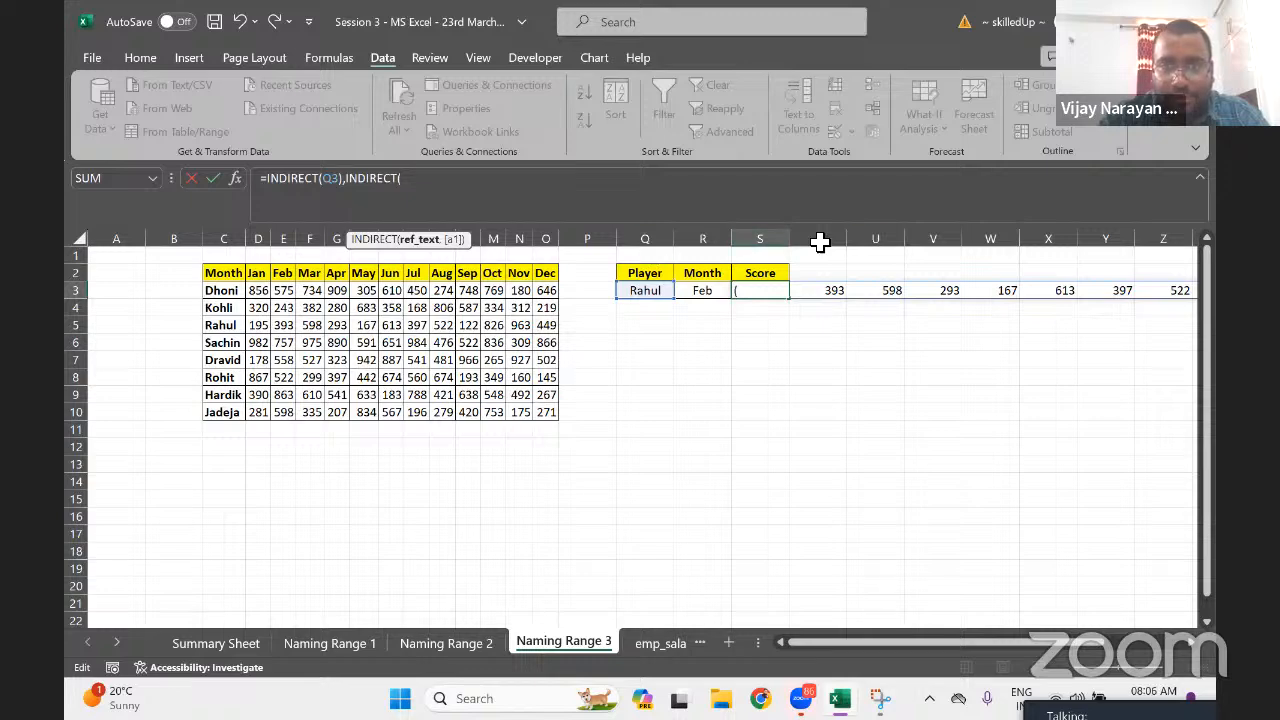
{"action": "left_click", "coordinate": [704, 292]}
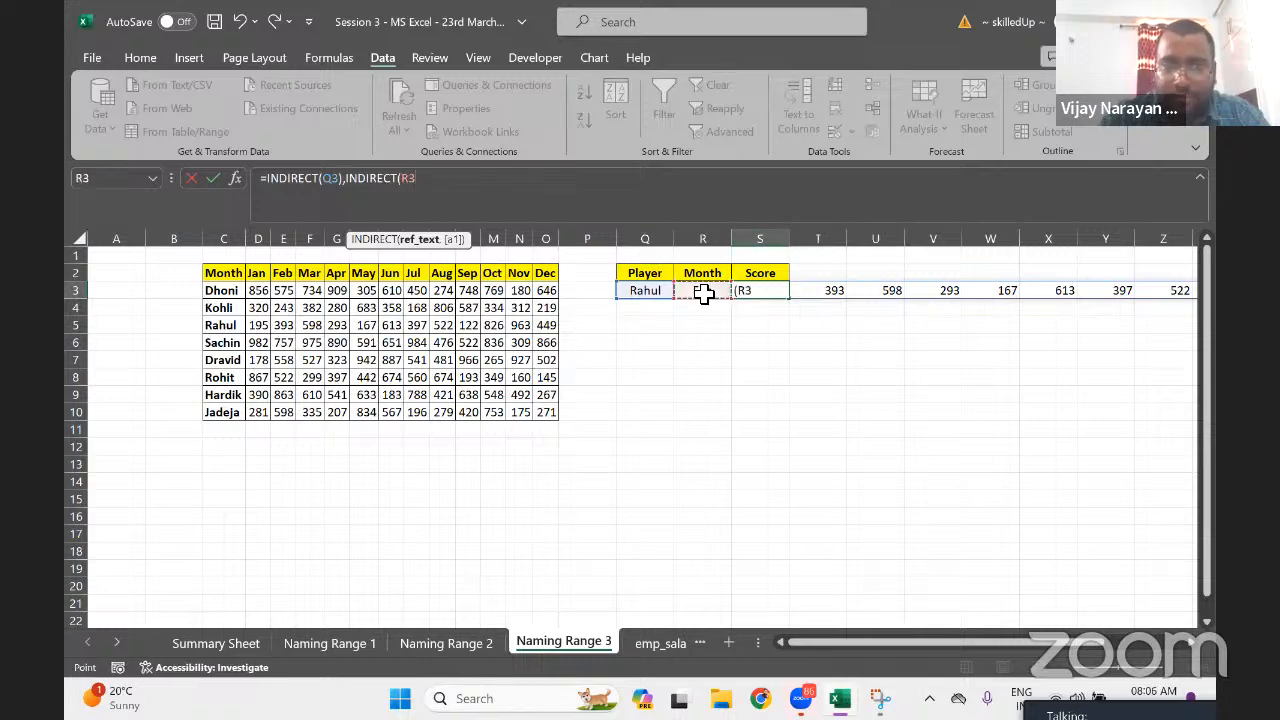
{"action": "type", "text": ")"}
{"action": "key", "text": "Return"}
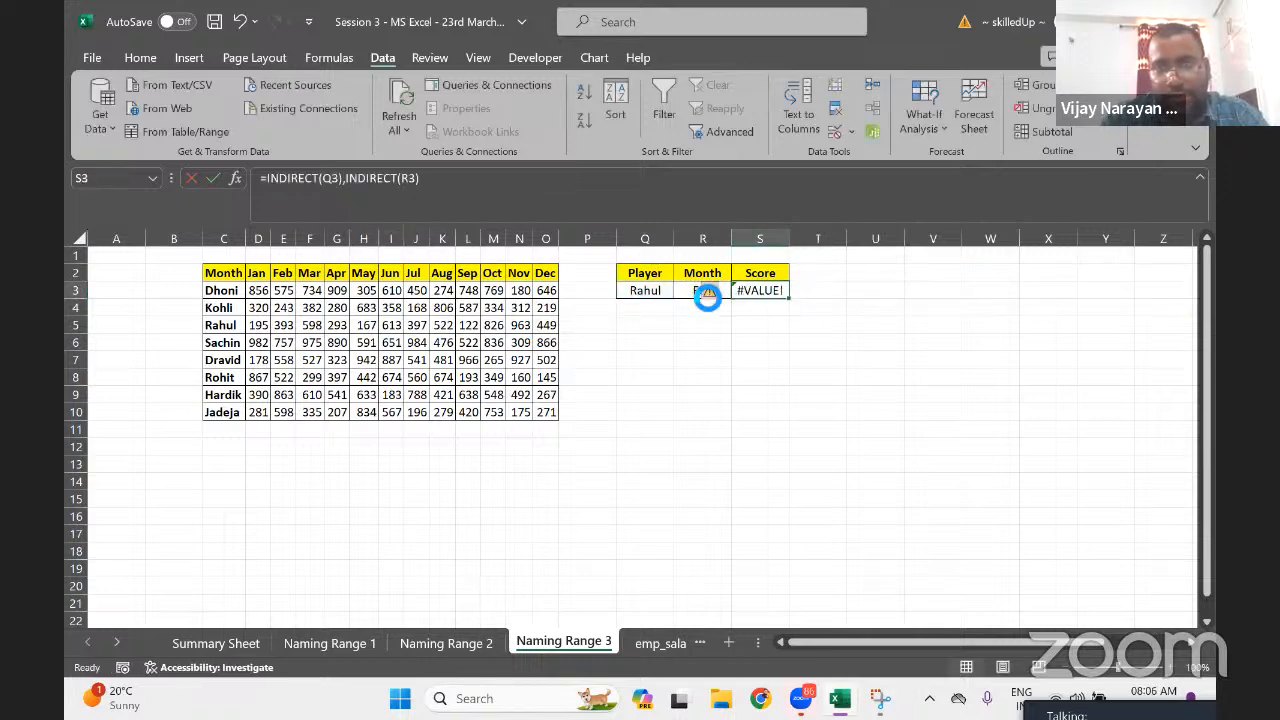
{"action": "left_click", "coordinate": [463, 189]}
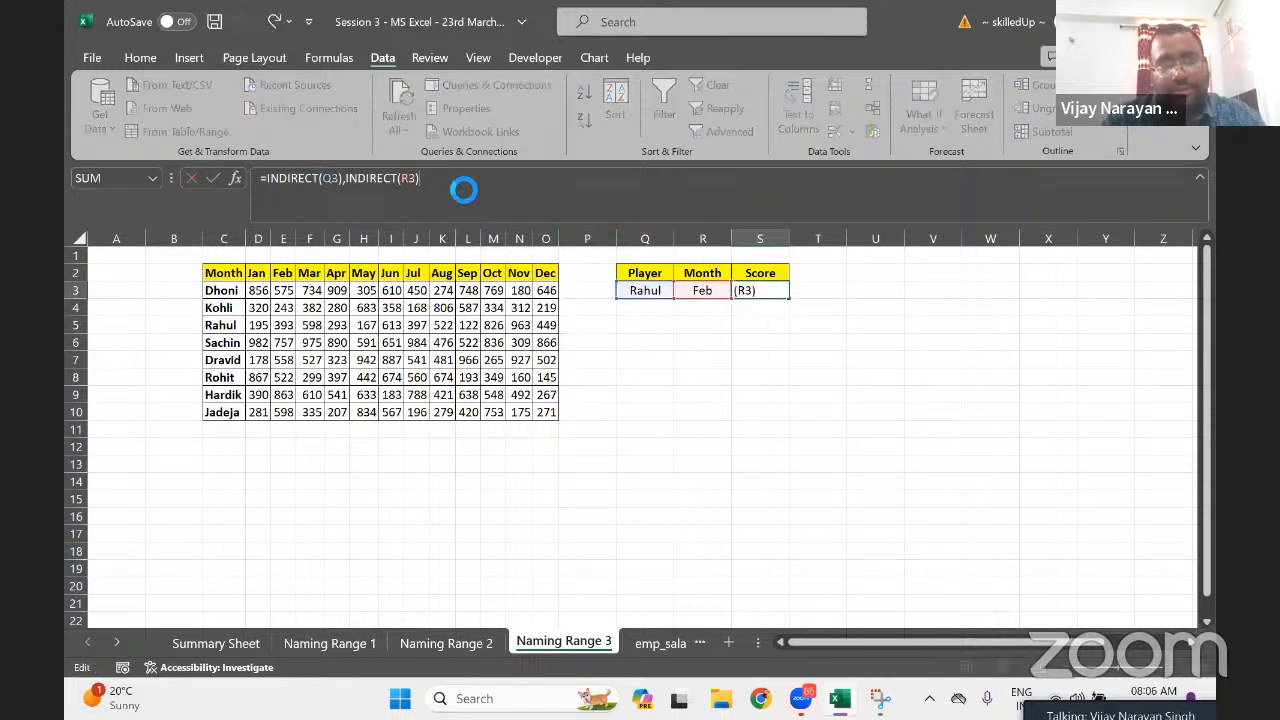
{"action": "key", "text": "Escape"}
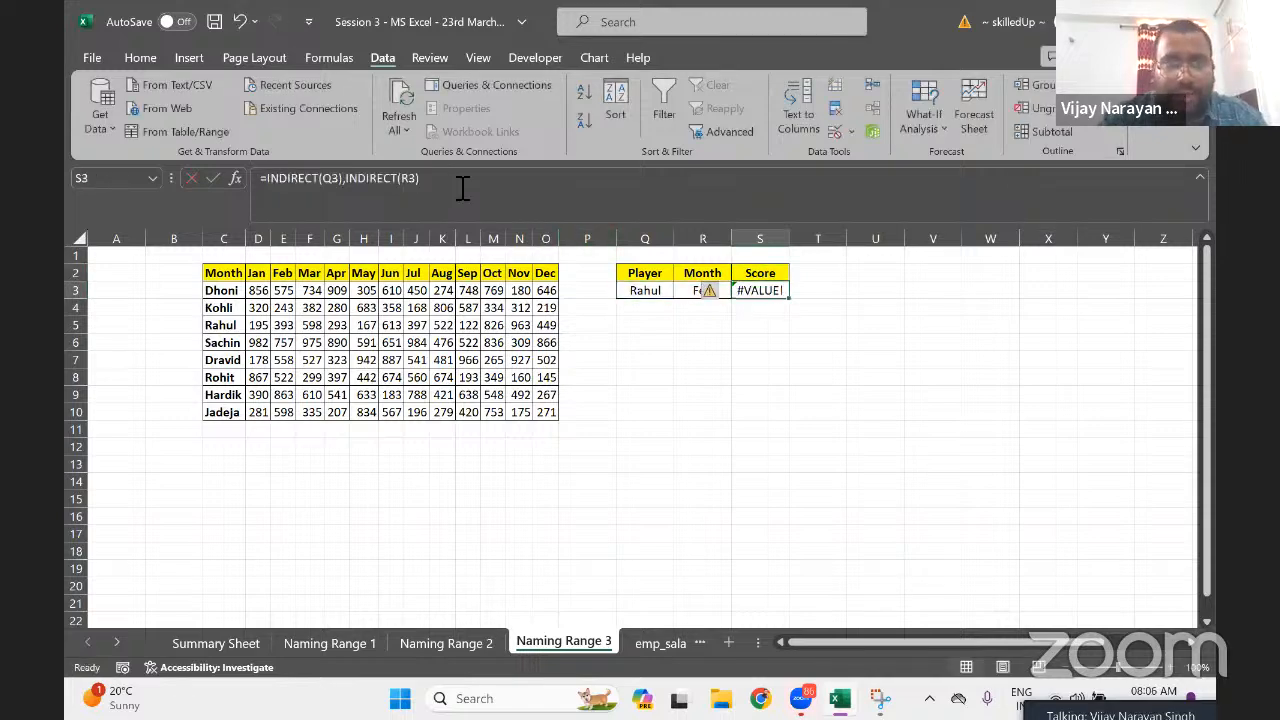
{"action": "key", "text": "Left"}
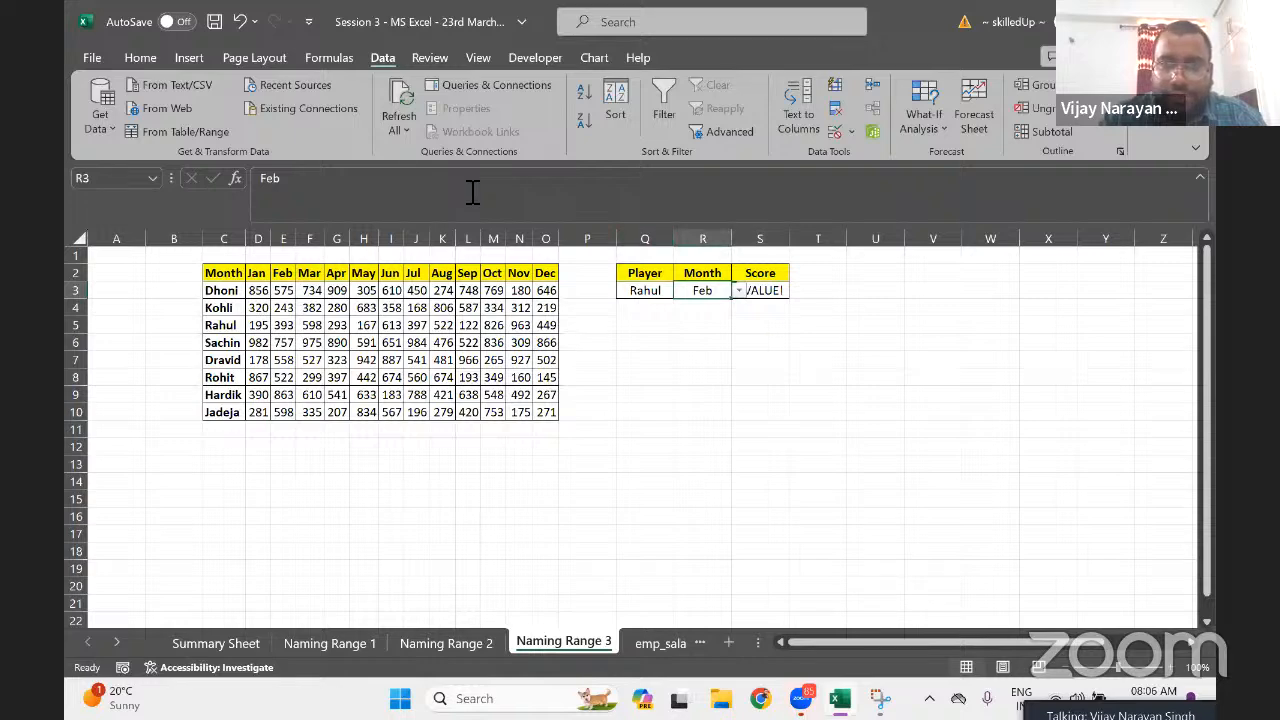
Pick May, then Oct, from R3's month dropdown
{"action": "left_click", "coordinate": [740, 291]}
{"action": "left_click", "coordinate": [700, 355]}
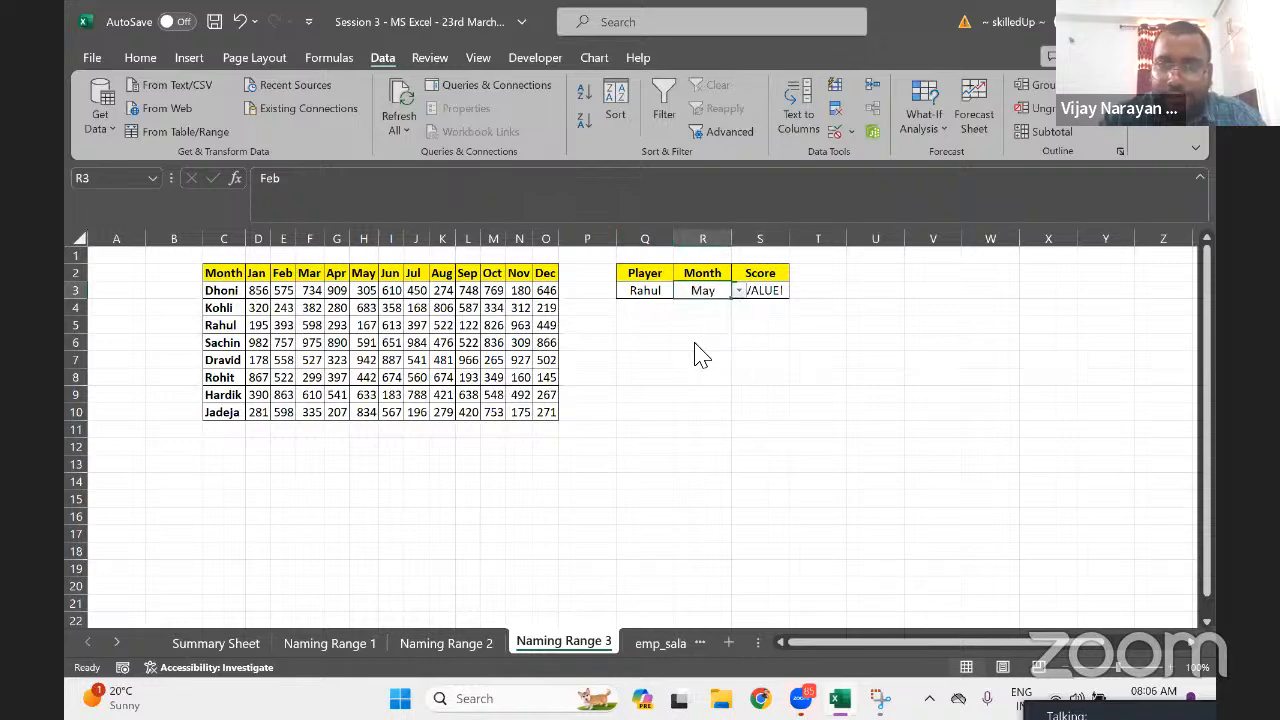
{"action": "left_click", "coordinate": [739, 291]}
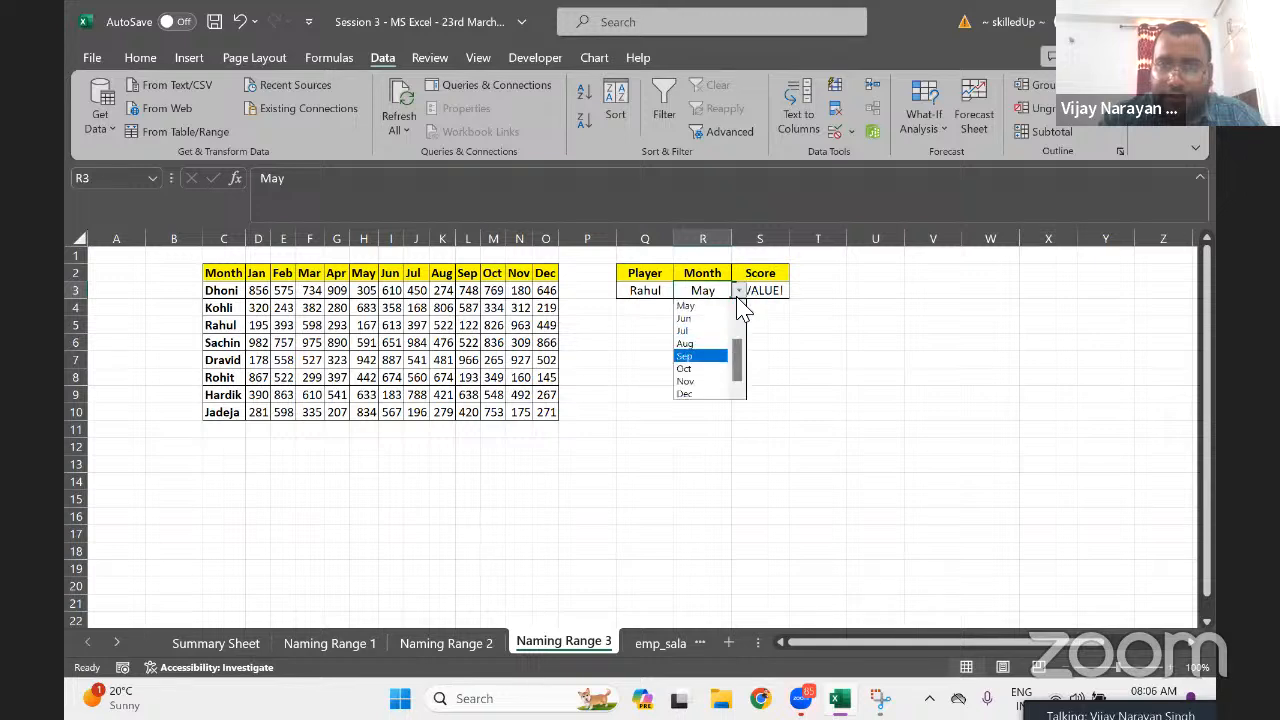
{"action": "left_click", "coordinate": [690, 369]}
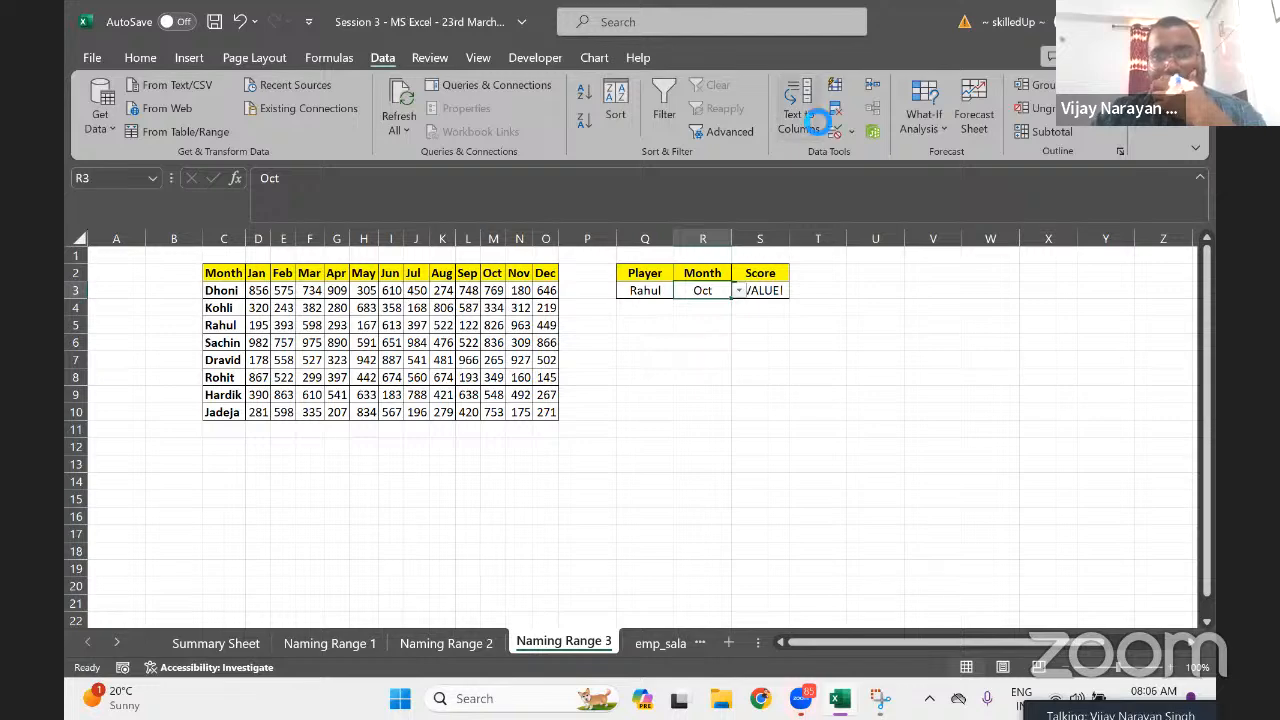
{"action": "left_click", "coordinate": [812, 120]}
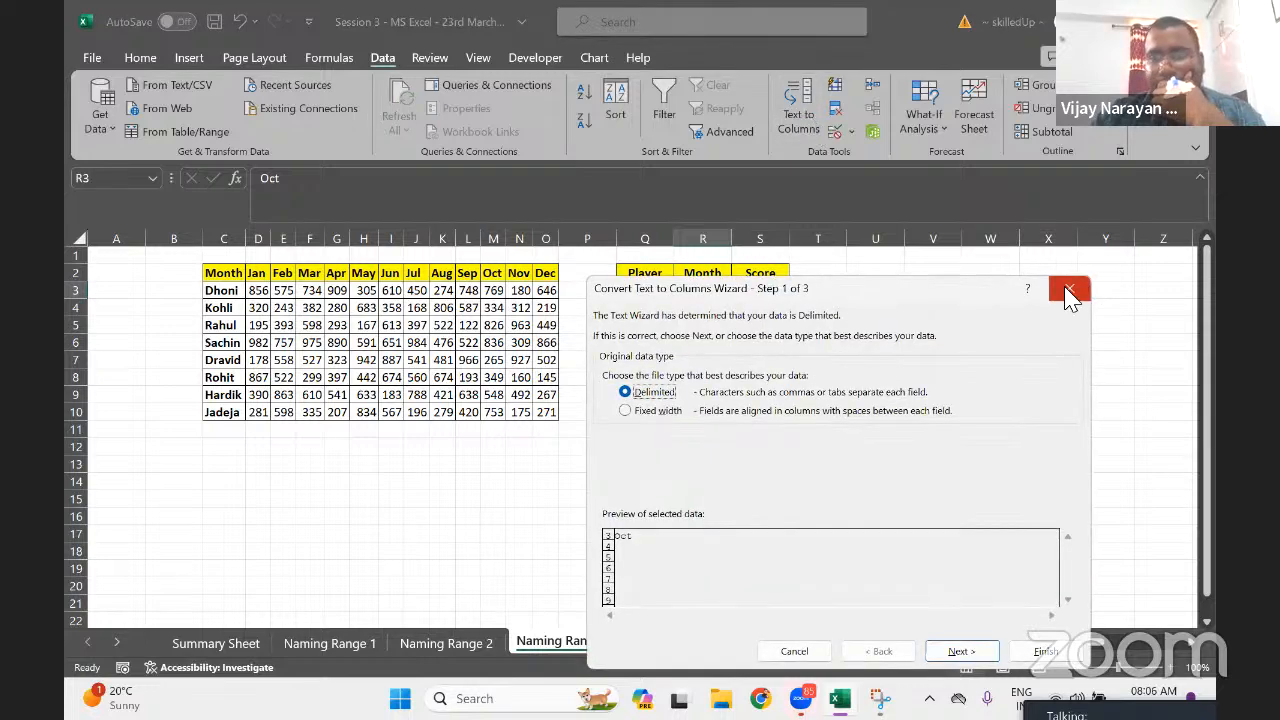
{"action": "left_click", "coordinate": [1062, 287]}
{"action": "left_click", "coordinate": [850, 132]}
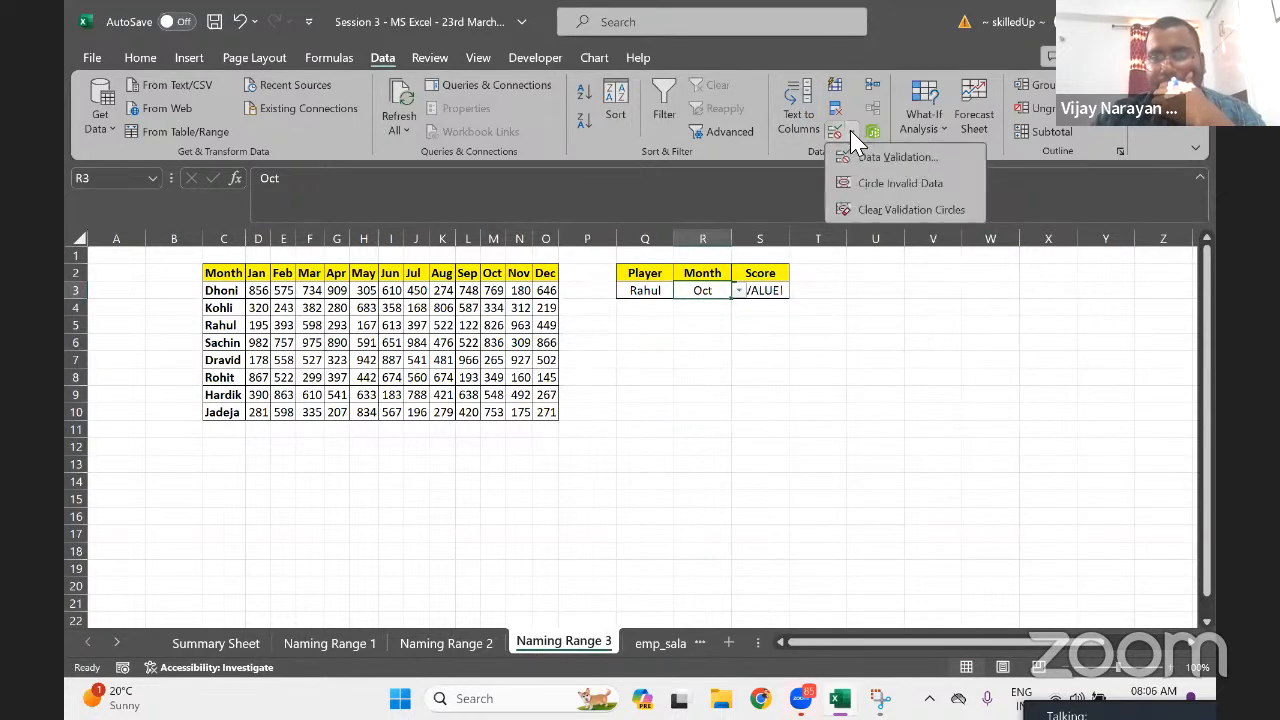
{"action": "left_click", "coordinate": [893, 158]}
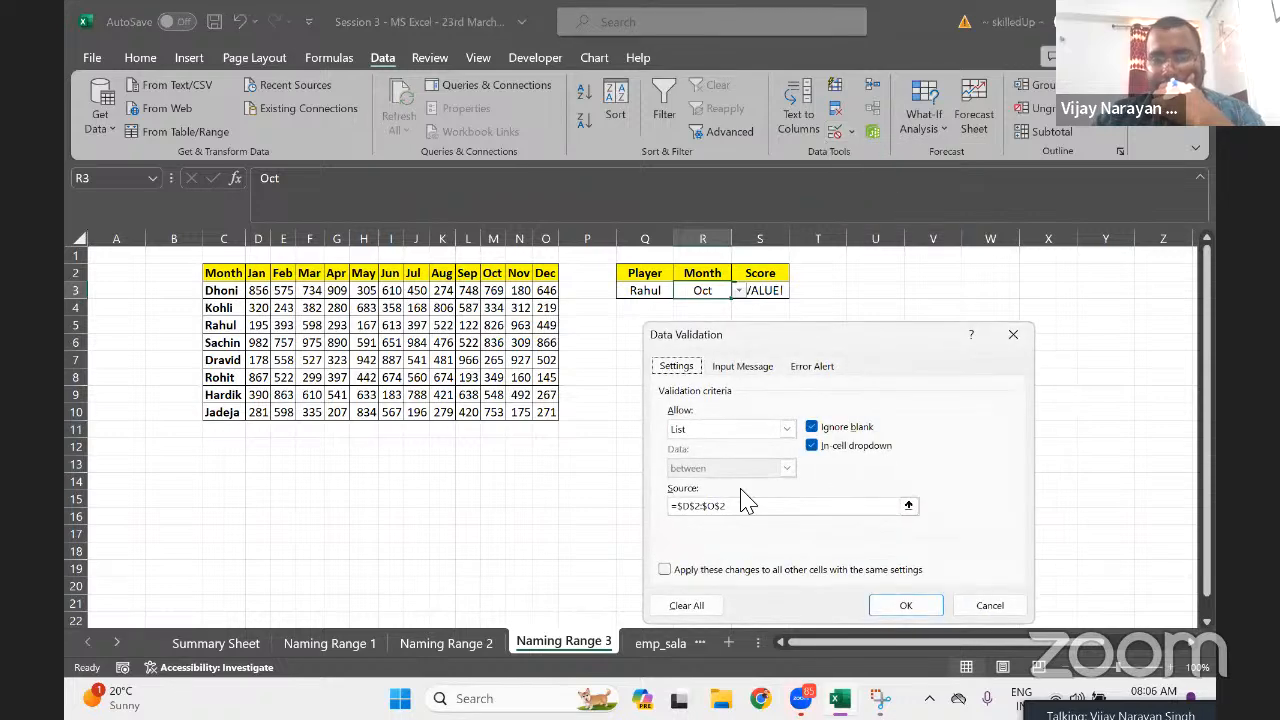
{"action": "left_click", "coordinate": [786, 429]}
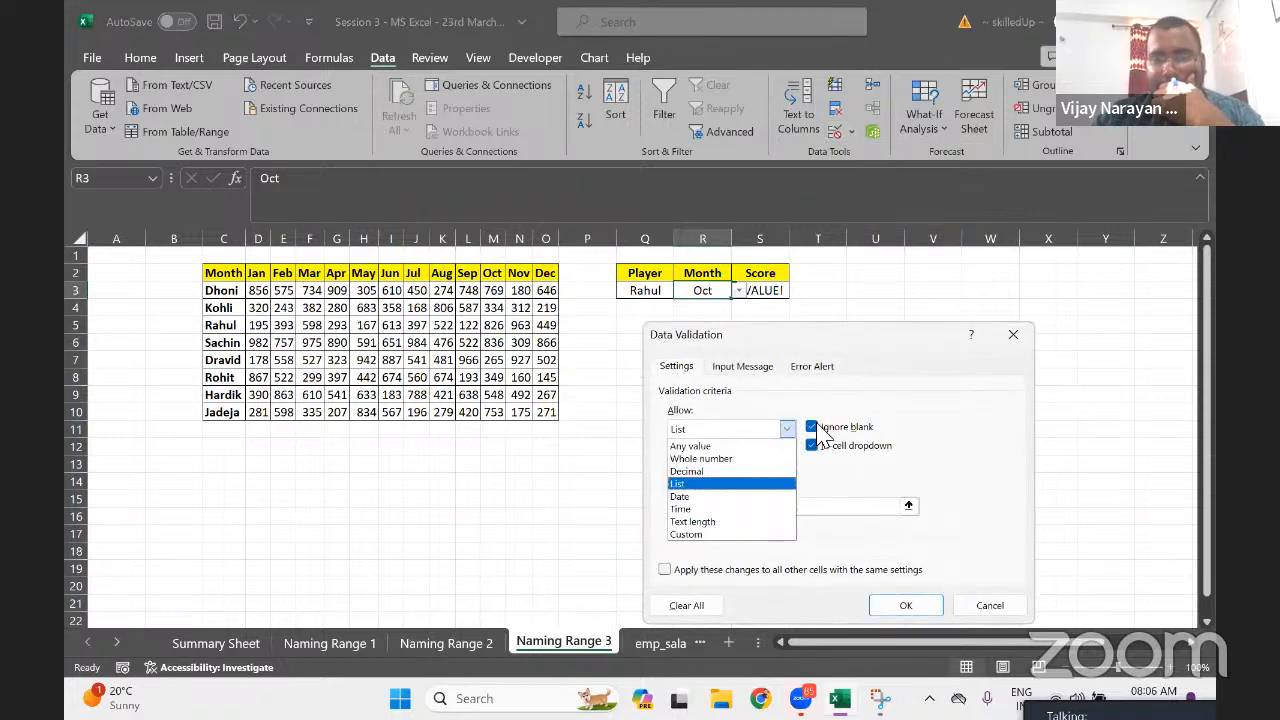
{"action": "left_click", "coordinate": [1020, 338]}
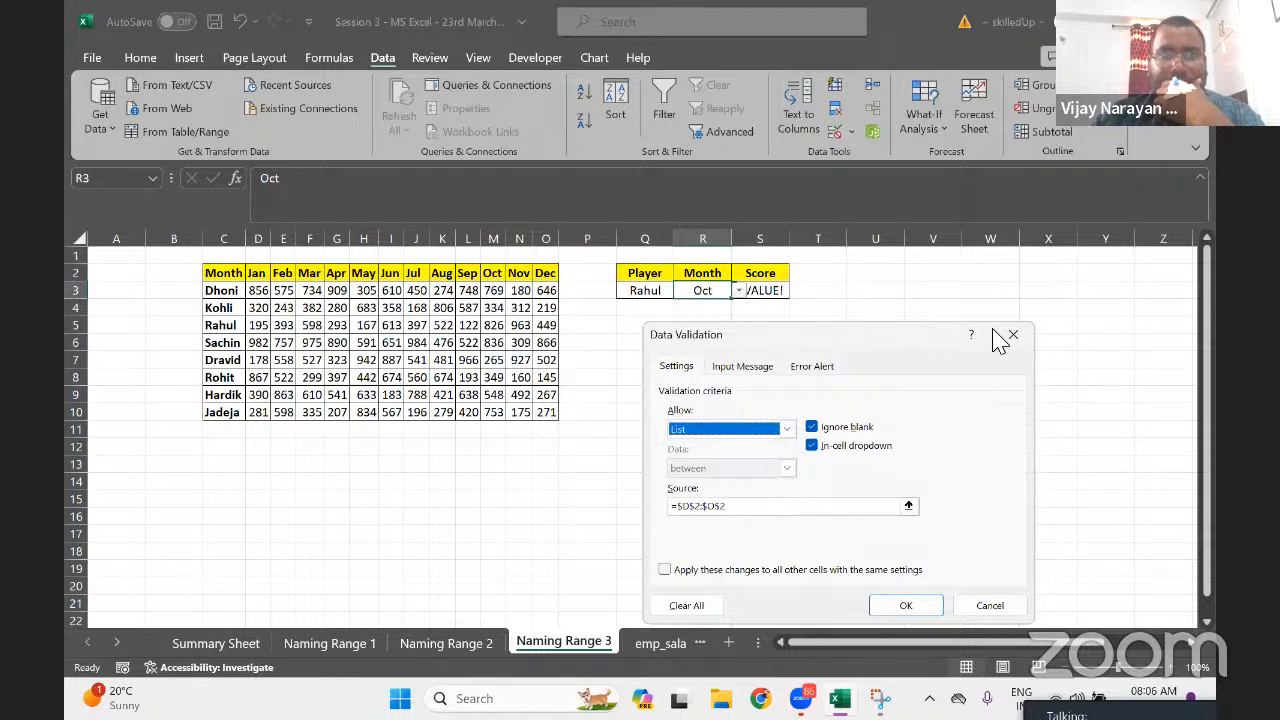
{"action": "left_click", "coordinate": [1013, 337]}
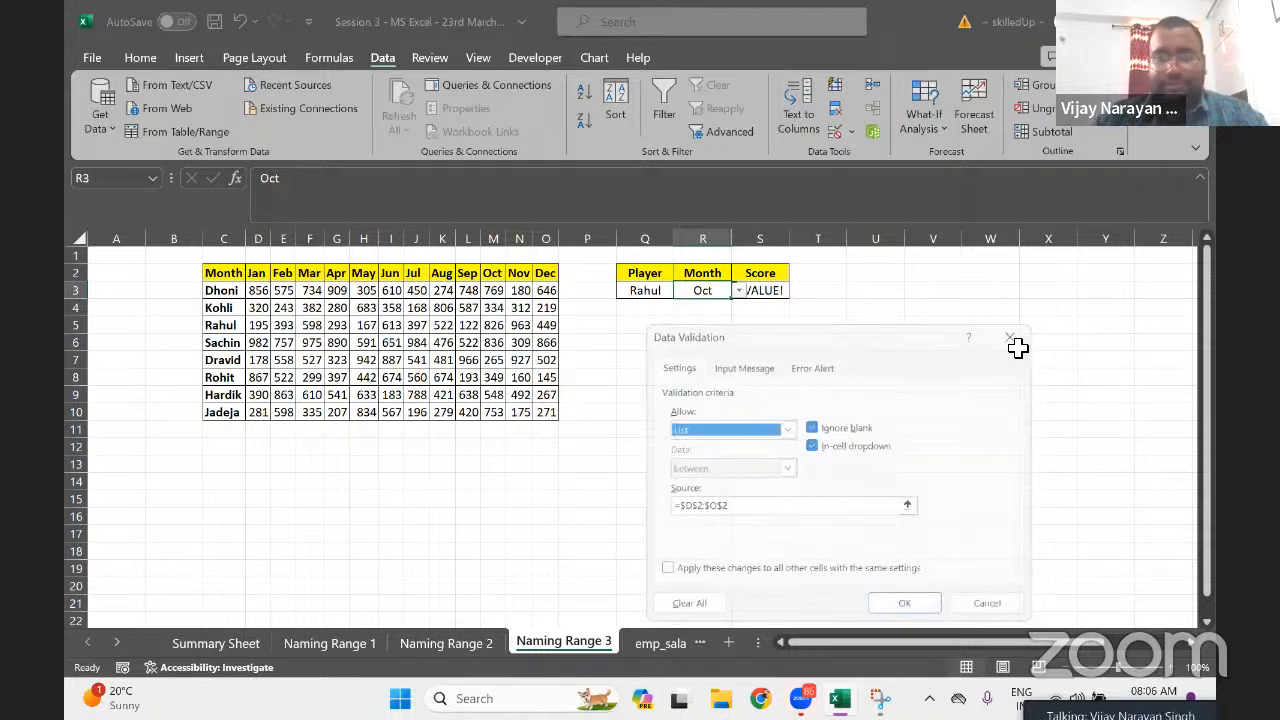
{"action": "left_click", "coordinate": [141, 58]}
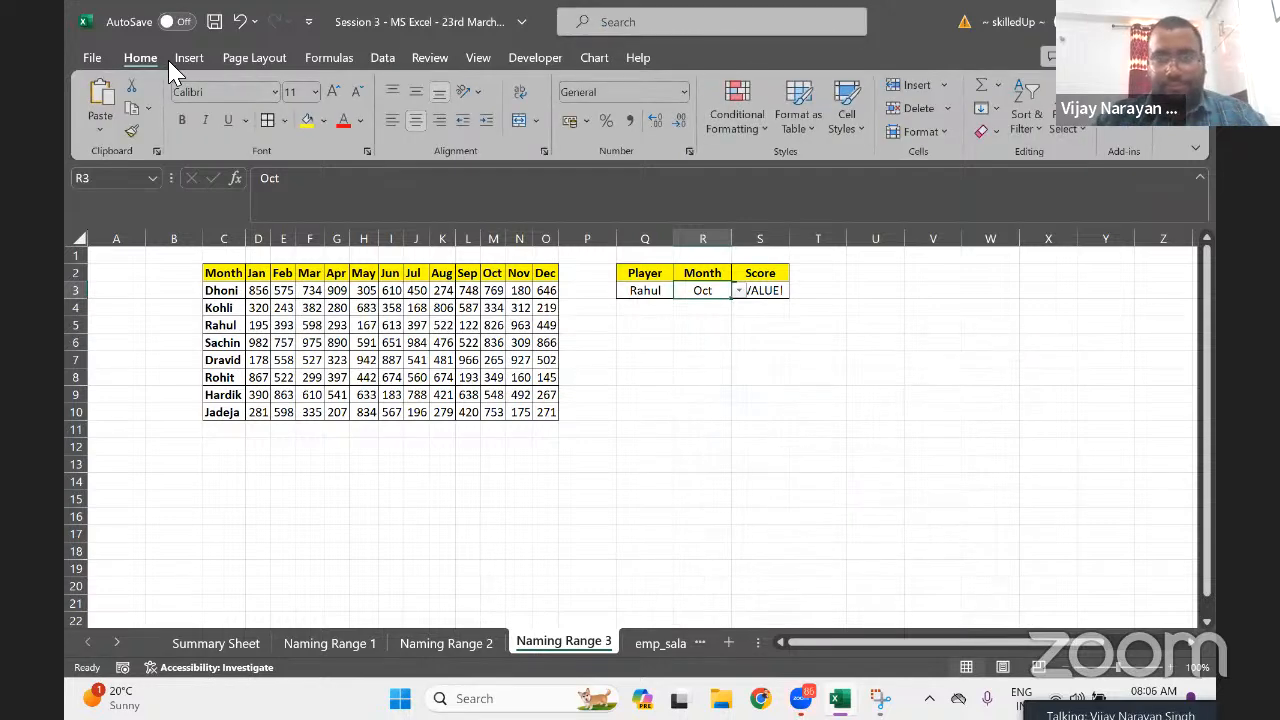
Start a new formula-based conditional formatting rule comparing Q3 with R3
{"action": "left_click", "coordinate": [737, 115]}
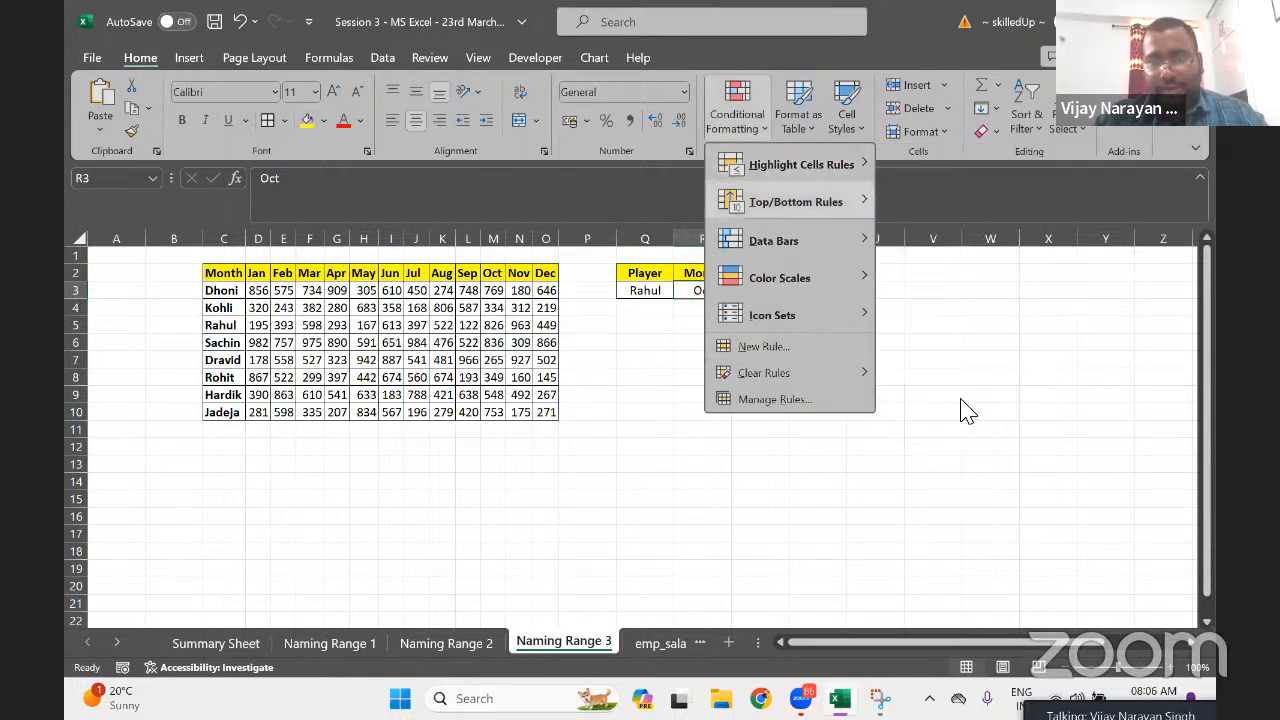
{"action": "mouse_move", "coordinate": [795, 325]}
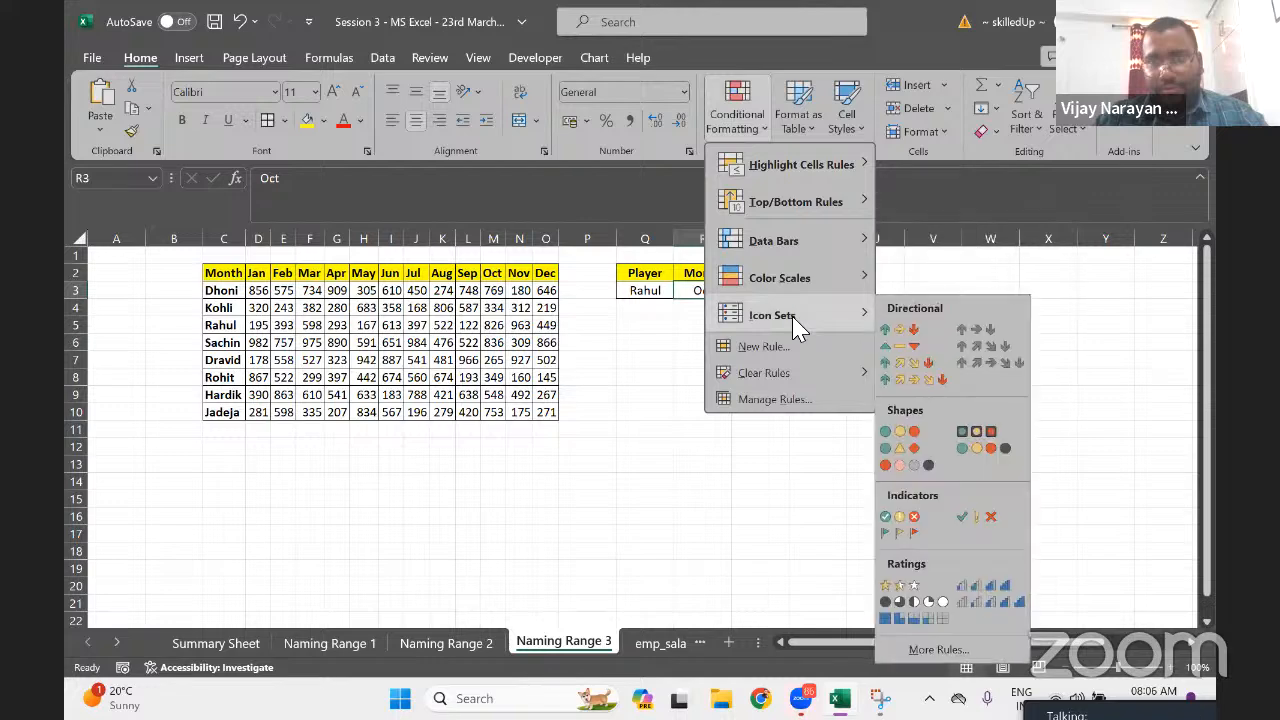
{"action": "mouse_move", "coordinate": [800, 378]}
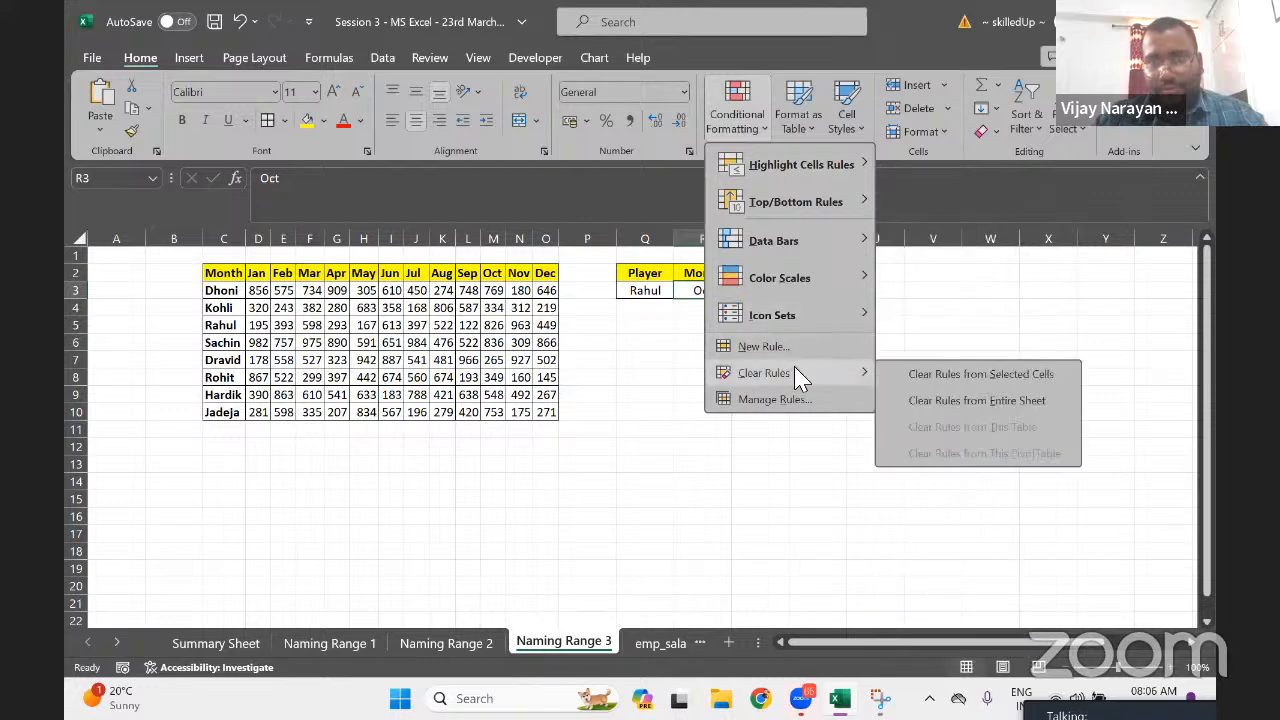
{"action": "left_click", "coordinate": [790, 347]}
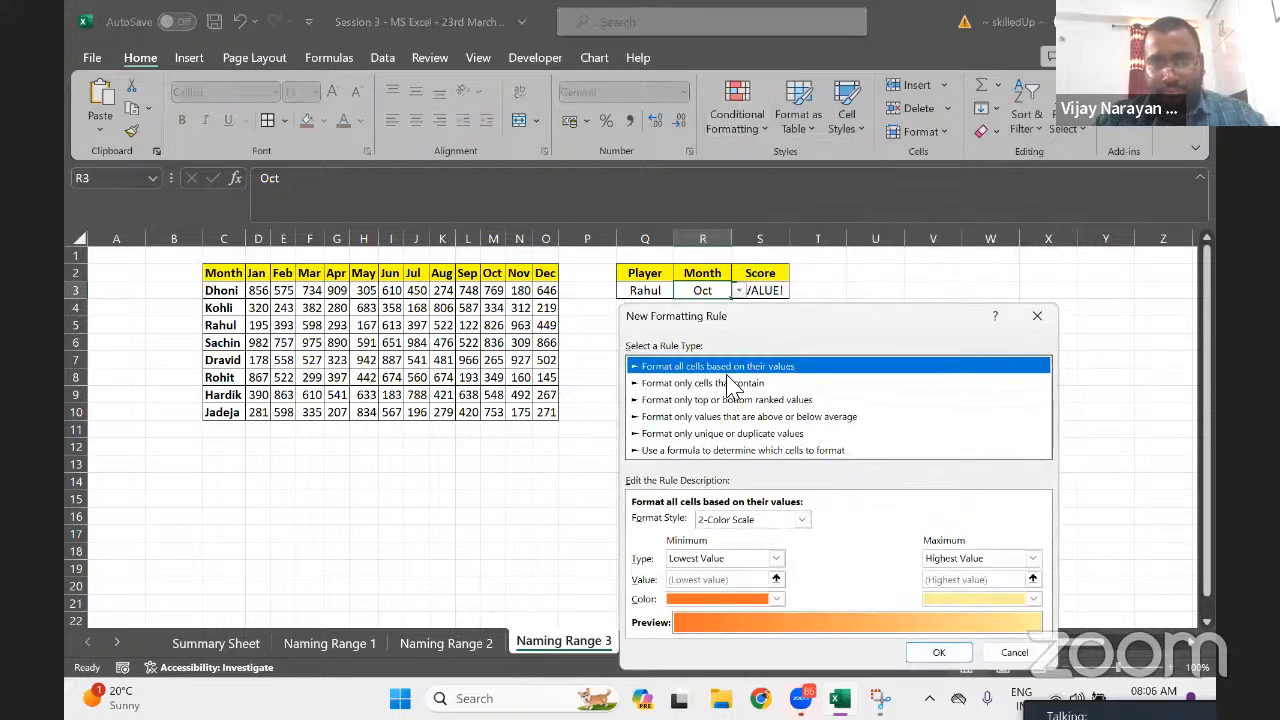
{"action": "left_click", "coordinate": [702, 450]}
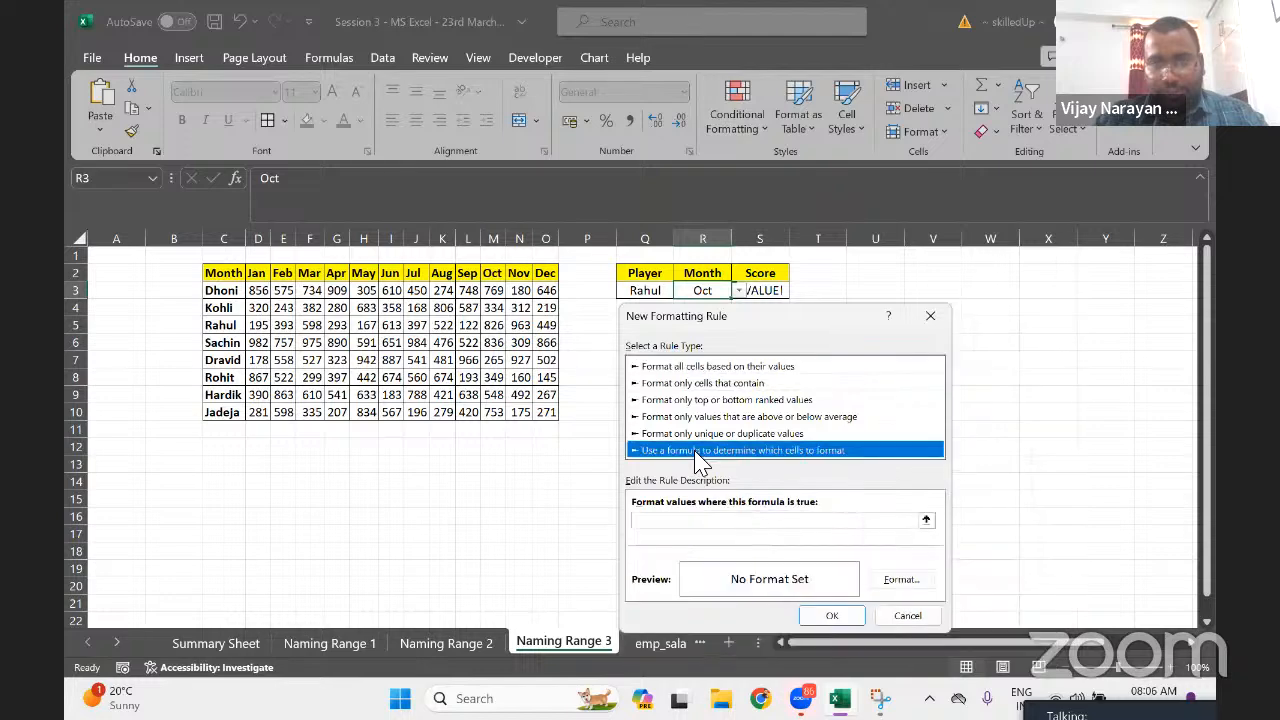
{"action": "left_click", "coordinate": [666, 523]}
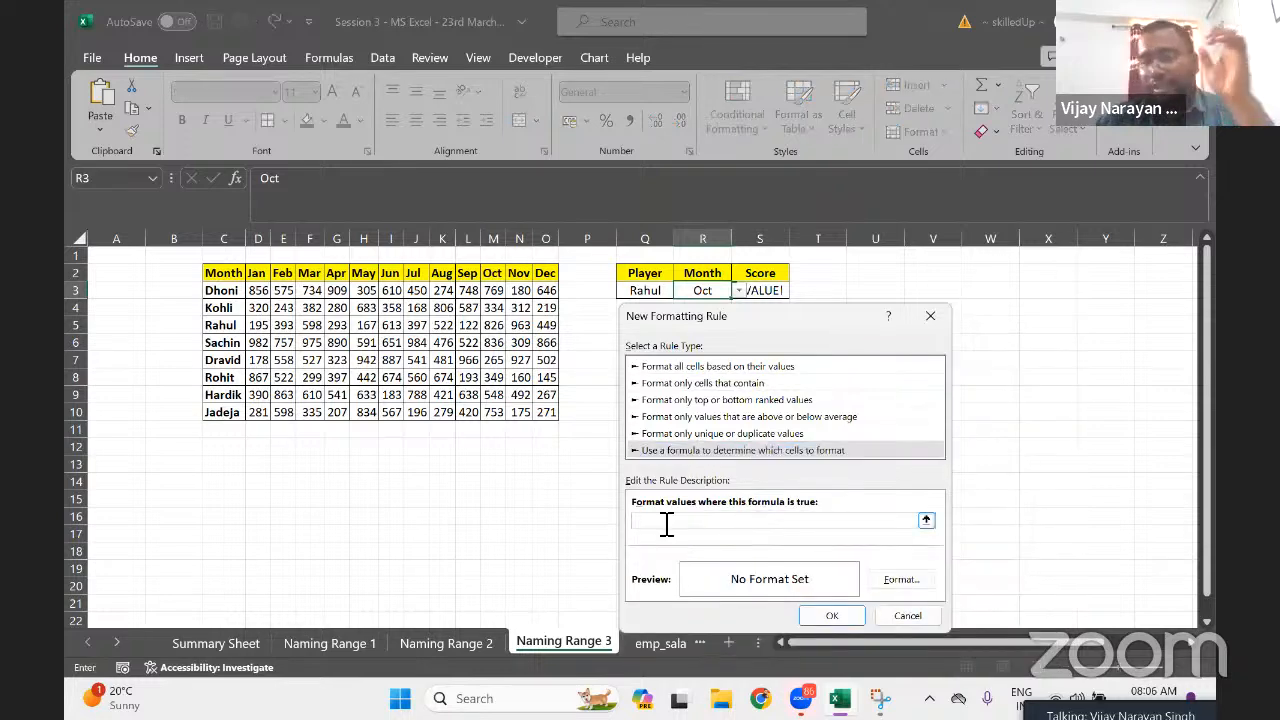
{"action": "type", "text": "="}
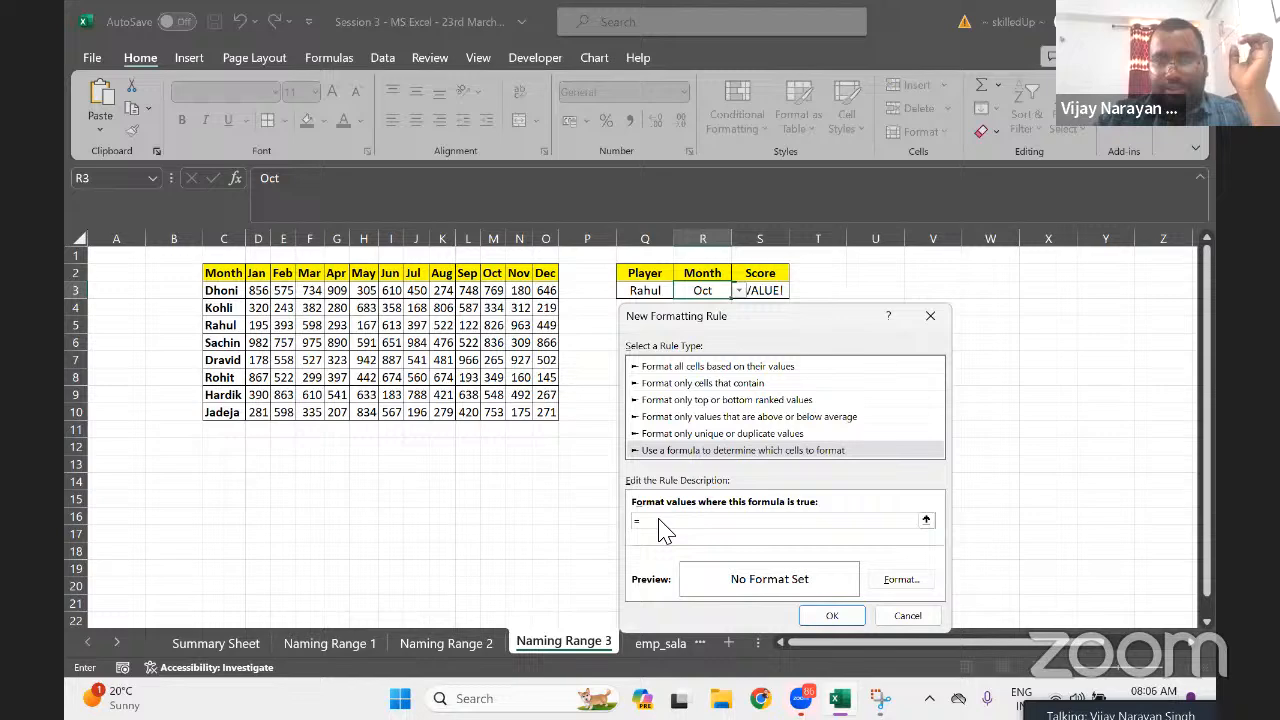
{"action": "left_click", "coordinate": [640, 292]}
{"action": "type", "text": "="}
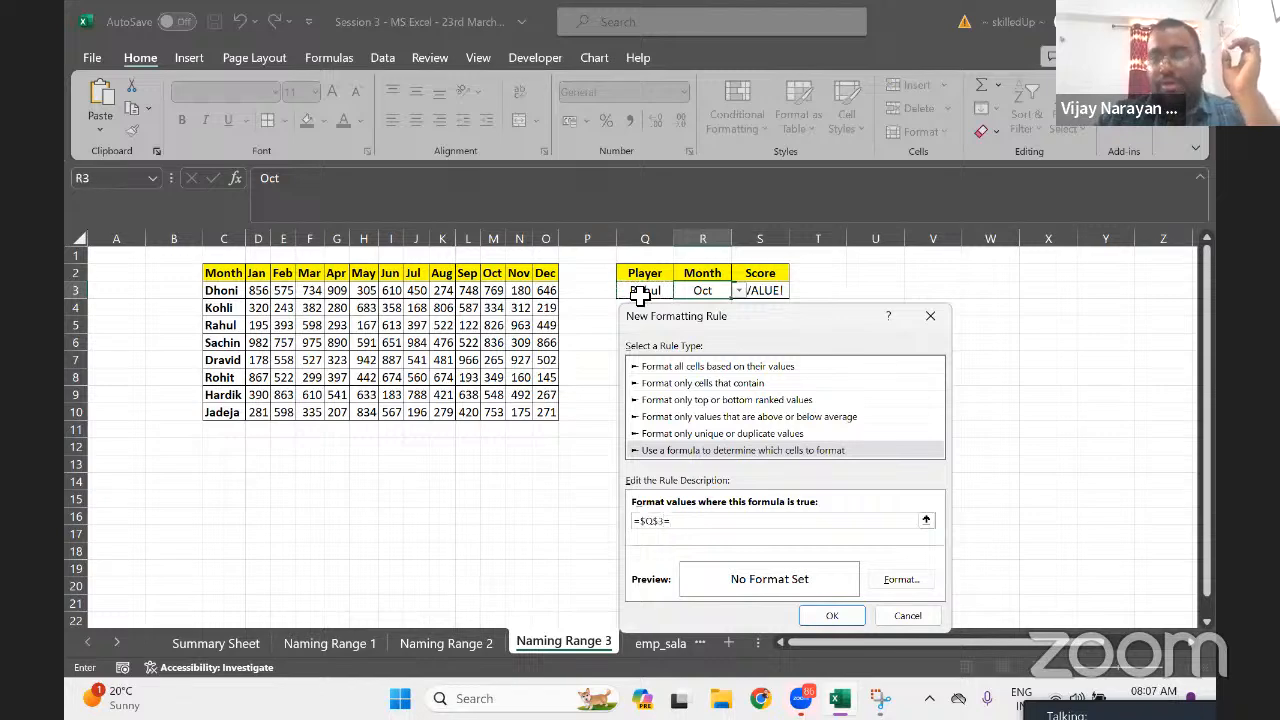
{"action": "left_click", "coordinate": [697, 290]}
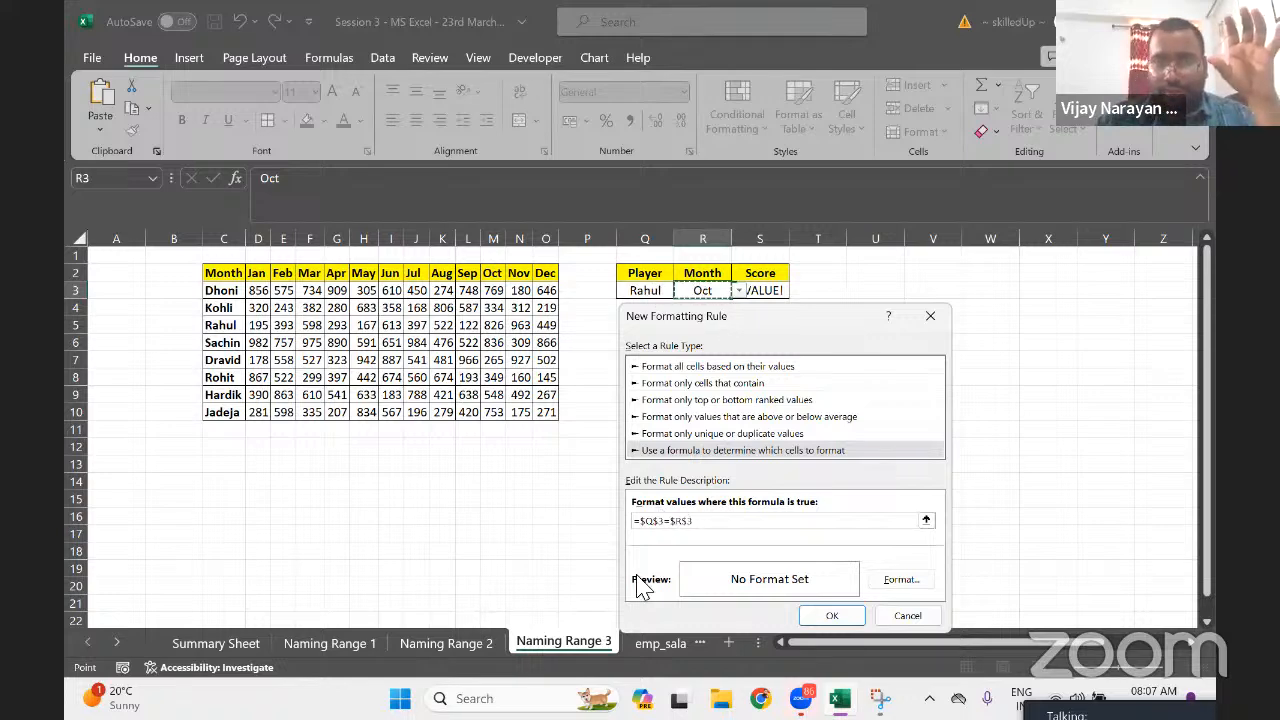
Rework the rule formula's references, then erase the formula entirely
{"action": "left_click", "coordinate": [651, 522]}
{"action": "key", "text": "BackSpace"}
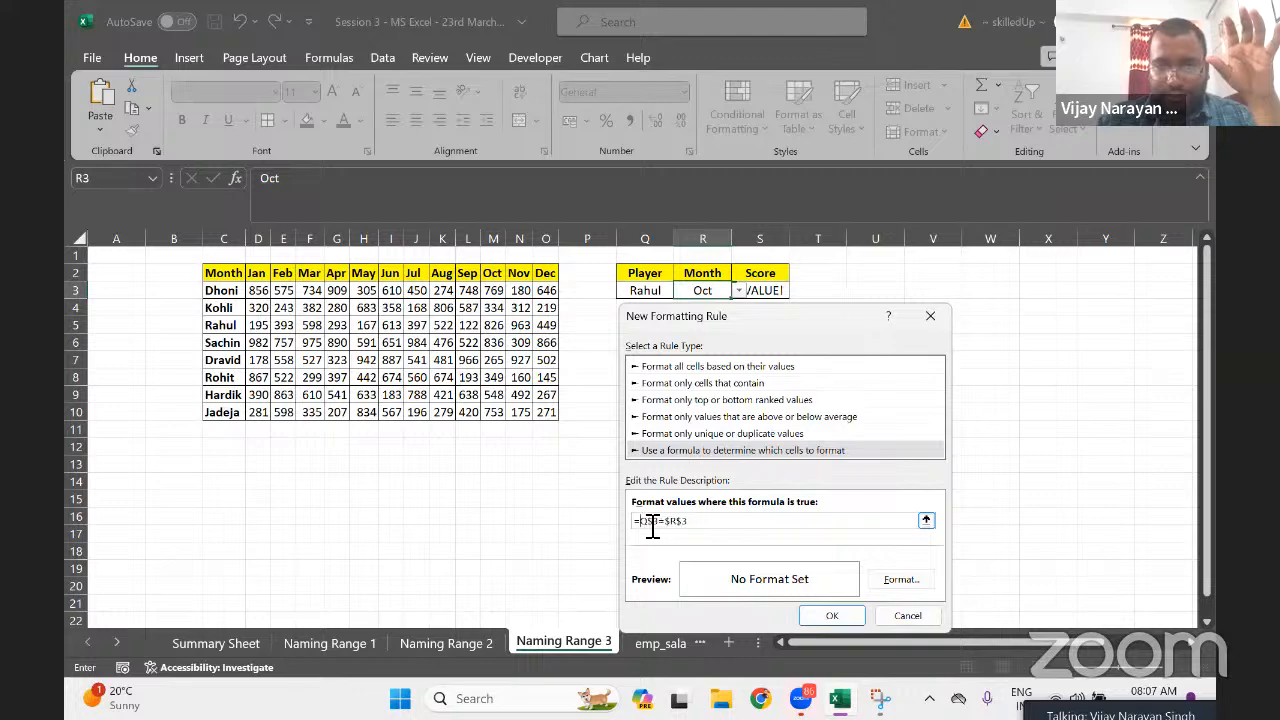
{"action": "key", "text": "Right"}
{"action": "key", "text": "Right"}
{"action": "key", "text": "Left"}
{"action": "key", "text": "Left"}
{"action": "key", "text": "Left"}
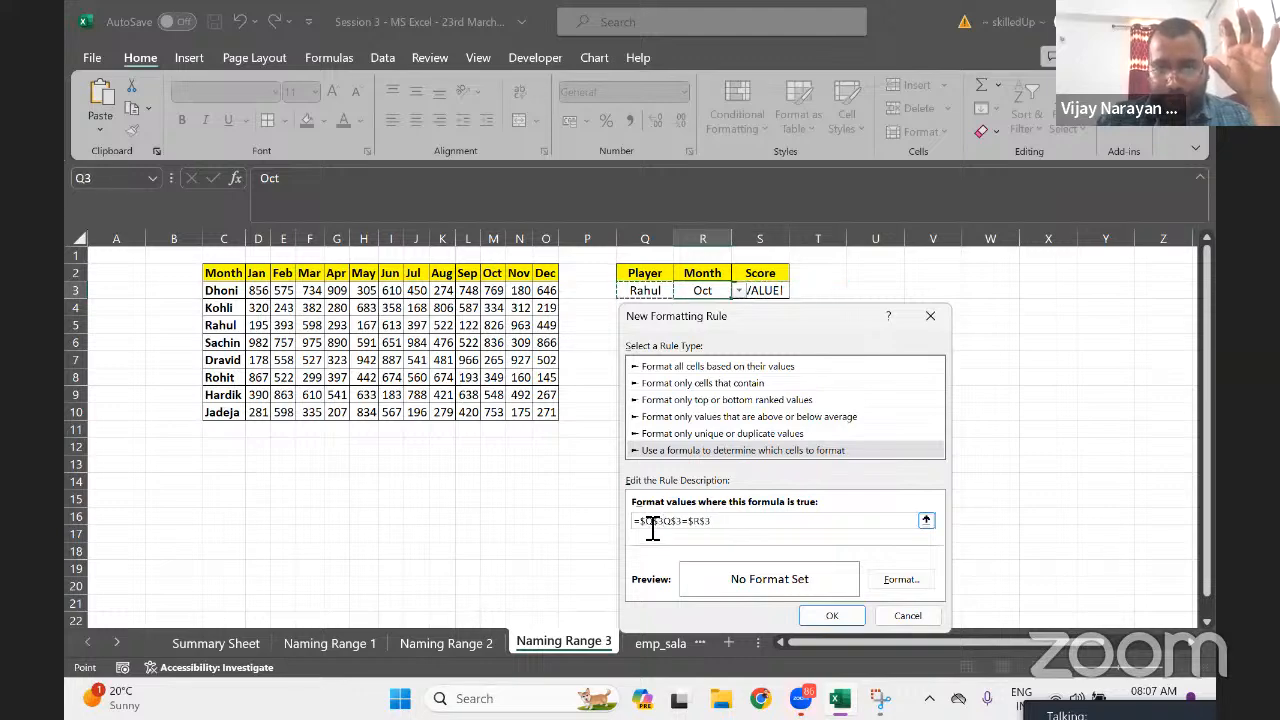
{"action": "left_click", "coordinate": [659, 528]}
{"action": "key", "text": "BackSpace"}
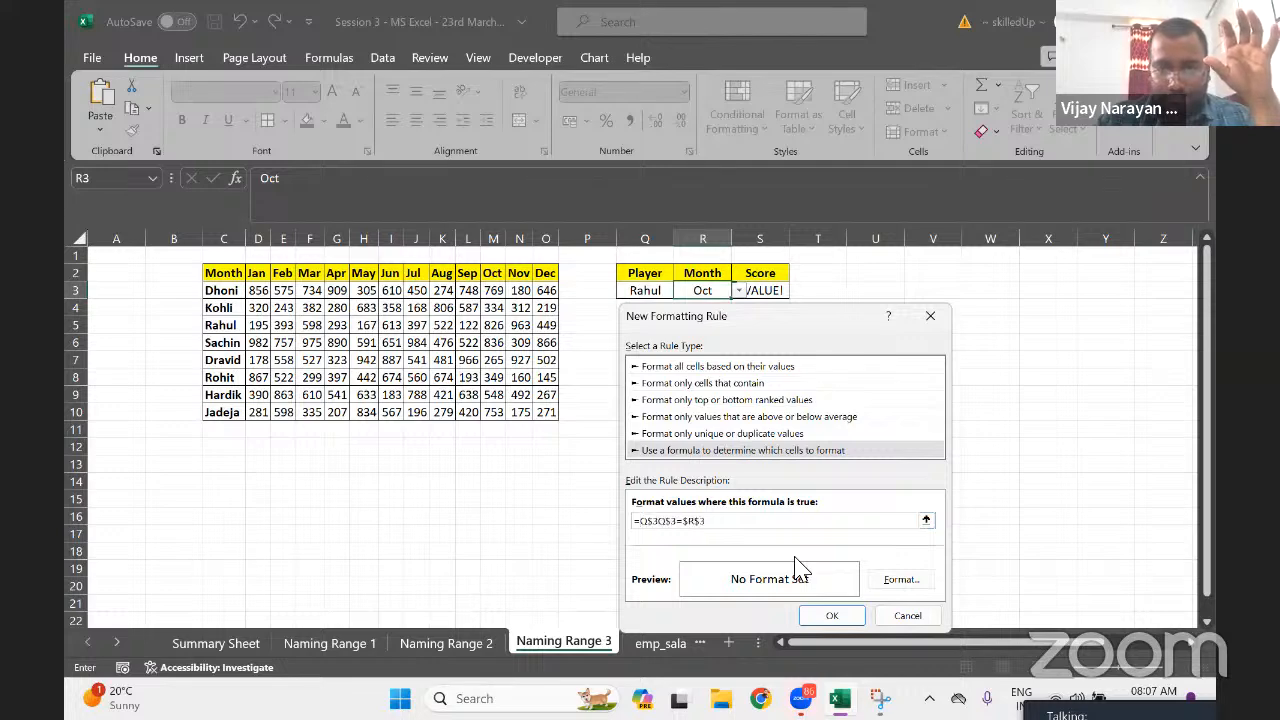
{"action": "key", "text": "Left"}
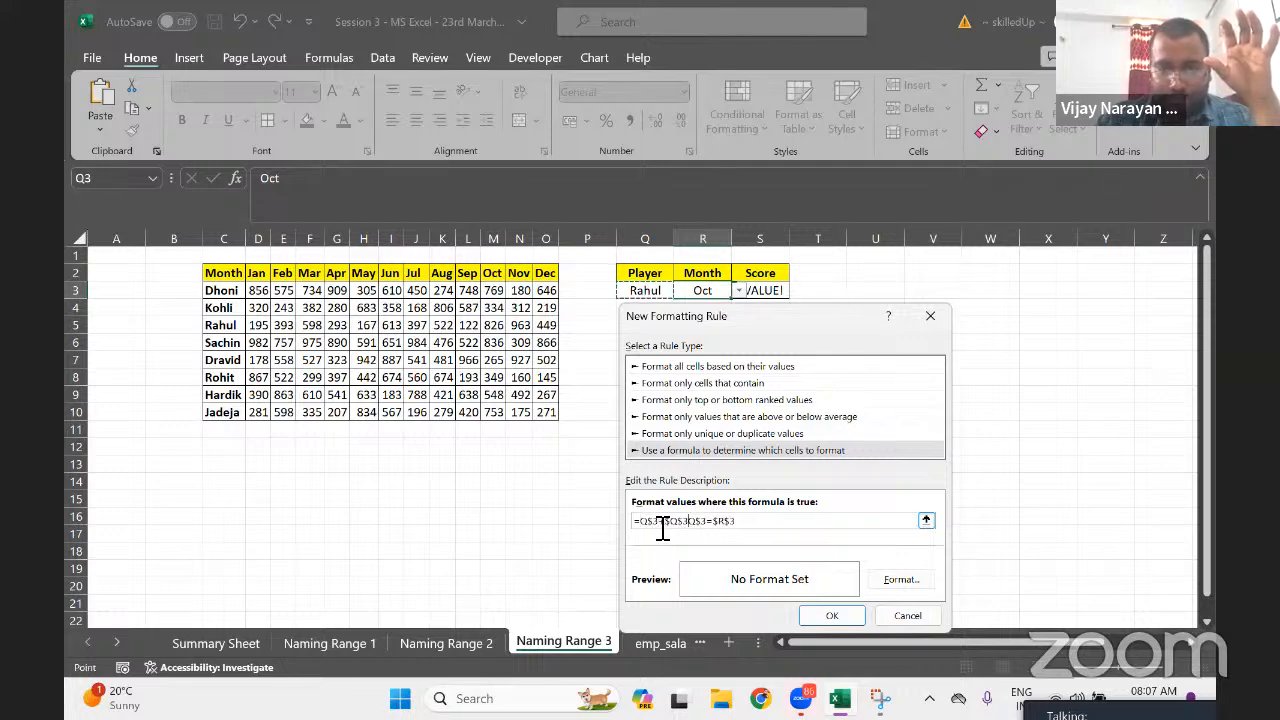
{"action": "key", "text": "ctrl+a"}
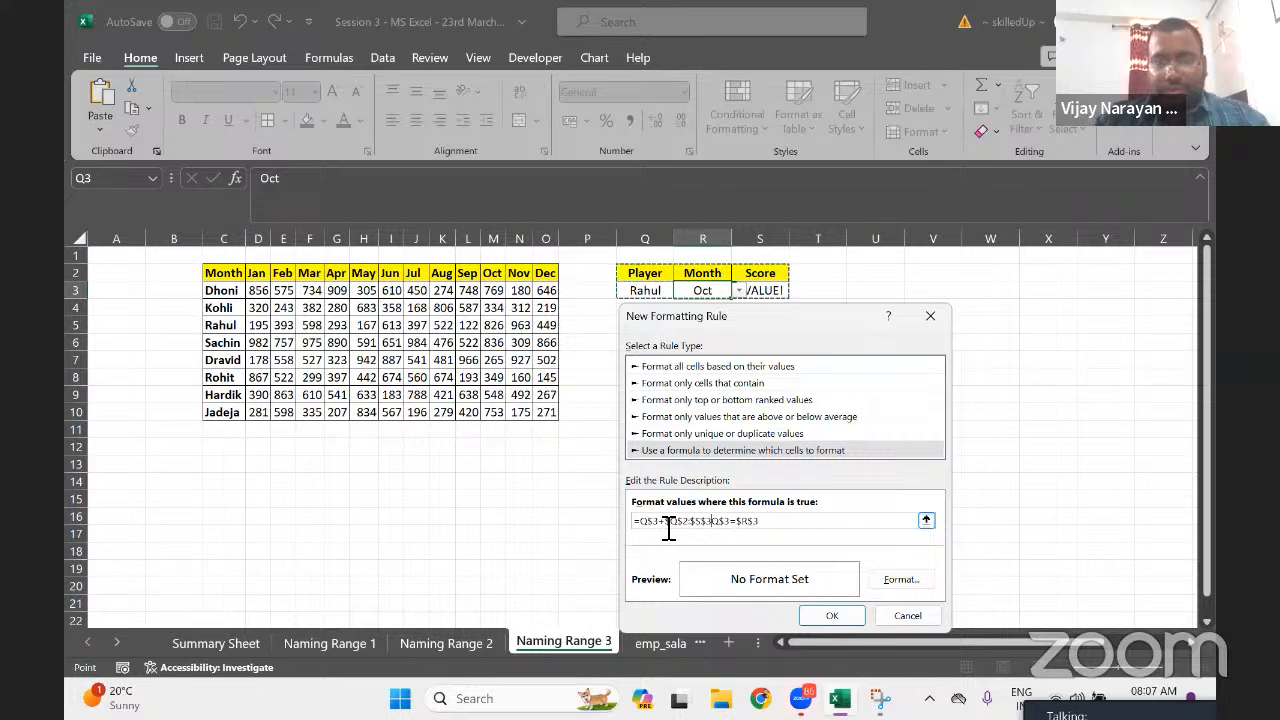
{"action": "key", "text": "BackSpace"}
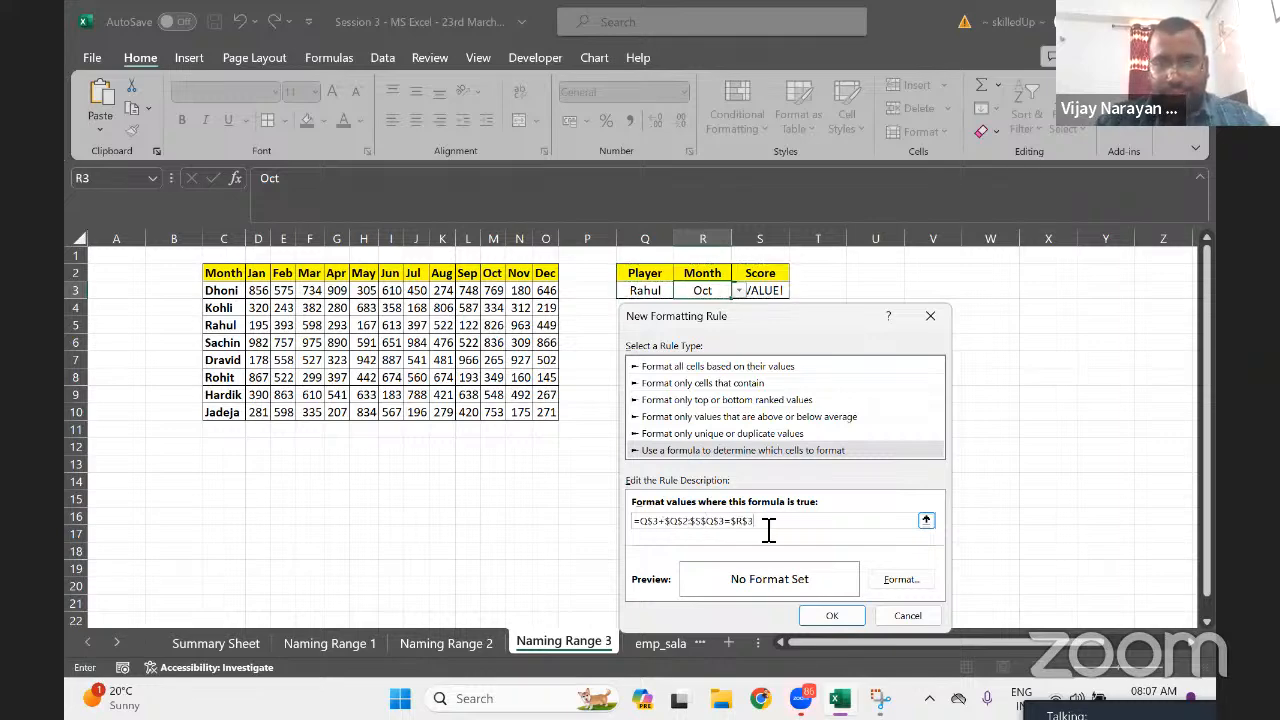
{"action": "key", "text": "BackSpace"}
{"action": "key", "text": "BackSpace"}
{"action": "key", "text": "BackSpace"}
{"action": "key", "text": "BackSpace"}
{"action": "key", "text": "BackSpace"}
{"action": "key", "text": "BackSpace"}
{"action": "key", "text": "BackSpace"}
{"action": "key", "text": "BackSpace"}
{"action": "key", "text": "BackSpace"}
{"action": "key", "text": "BackSpace"}
{"action": "key", "text": "BackSpace"}
{"action": "key", "text": "BackSpace"}
{"action": "key", "text": "BackSpace"}
{"action": "key", "text": "BackSpace"}
{"action": "key", "text": "BackSpace"}
{"action": "key", "text": "BackSpace"}
{"action": "key", "text": "BackSpace"}
{"action": "key", "text": "BackSpace"}
{"action": "key", "text": "BackSpace"}
{"action": "key", "text": "BackSpace"}
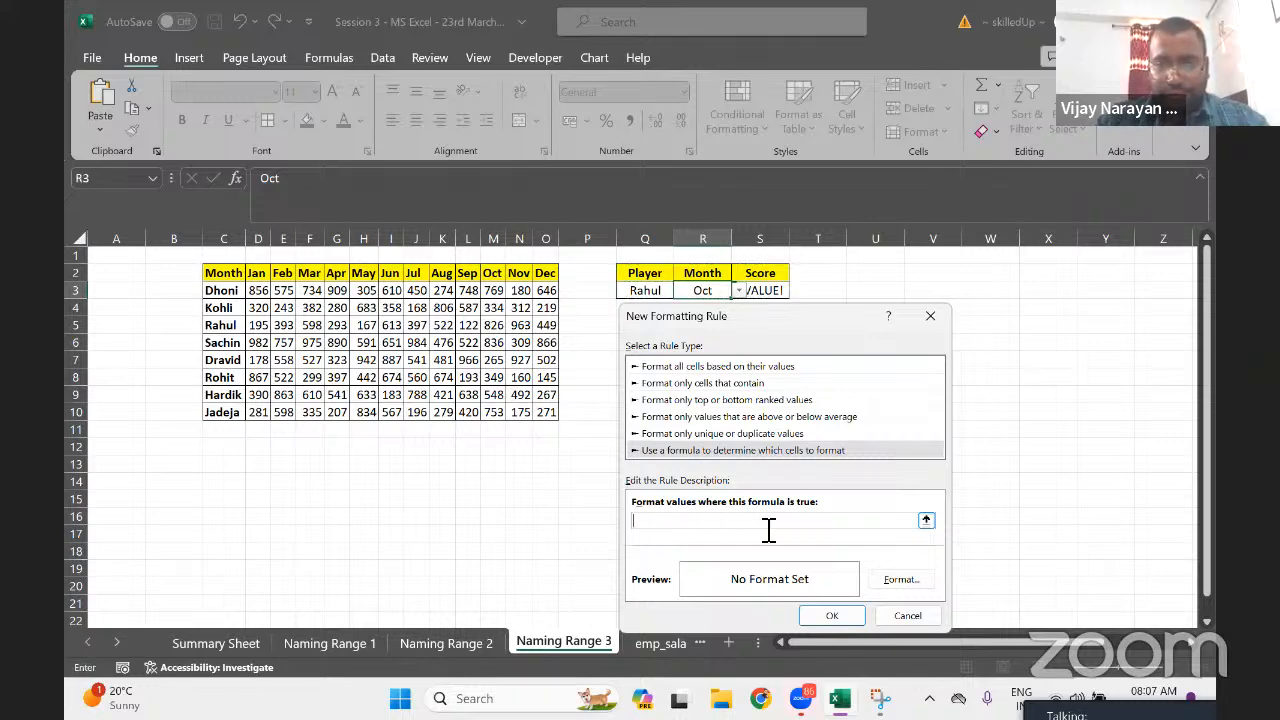
Enter =Q3=$R$3 as the conditional formatting rule formula
{"action": "left_click", "coordinate": [644, 291]}
{"action": "left_click", "coordinate": [669, 526]}
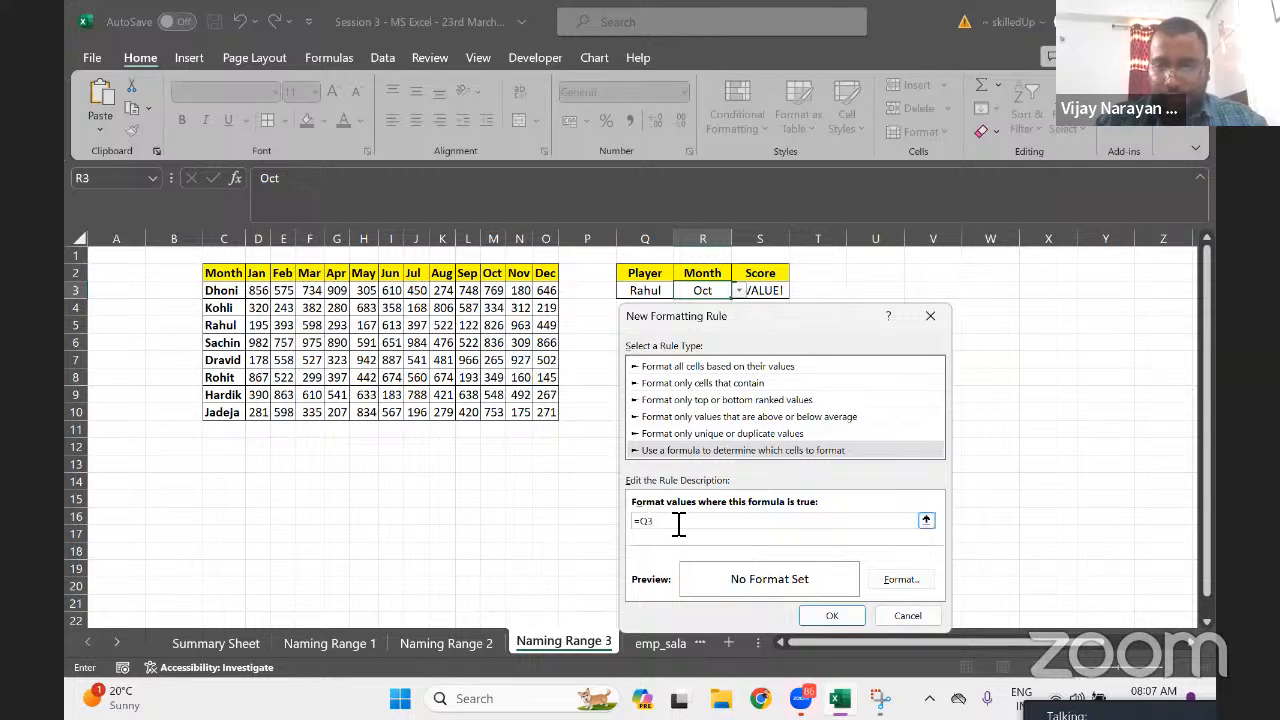
{"action": "type", "text": "="}
{"action": "left_click", "coordinate": [698, 290]}
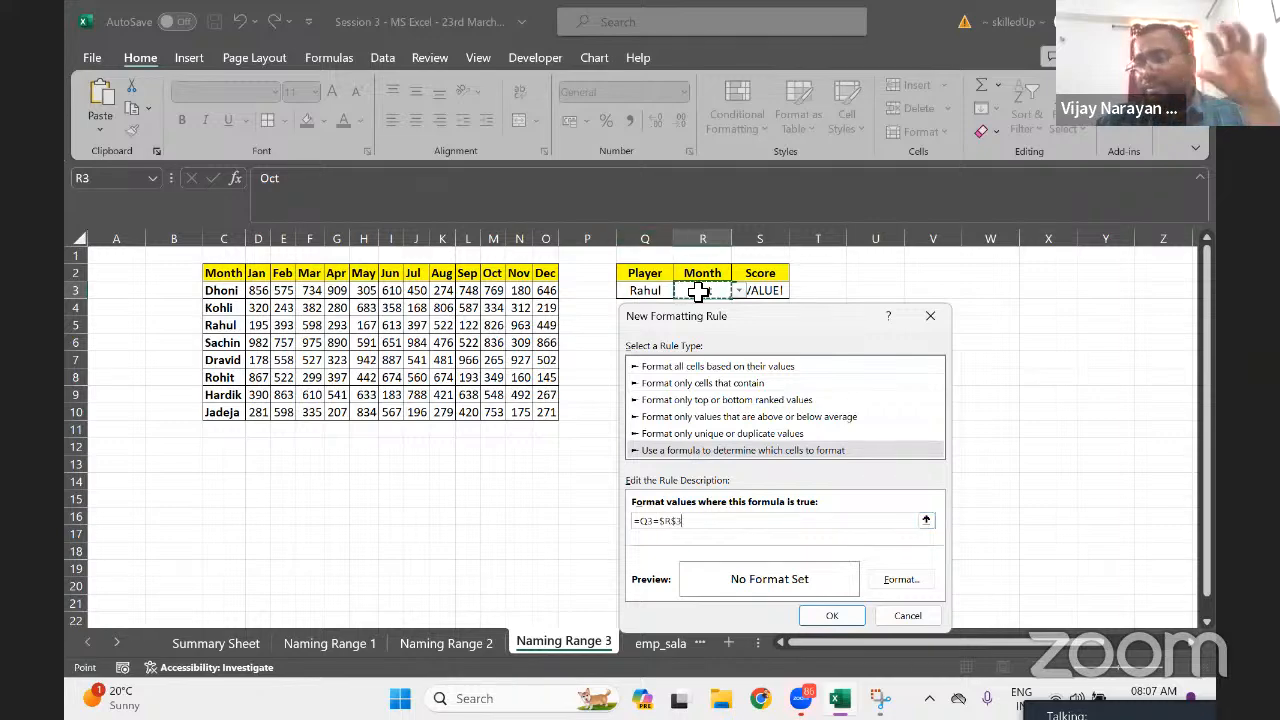
Give the rule a black fill and apply it
{"action": "left_click", "coordinate": [903, 583]}
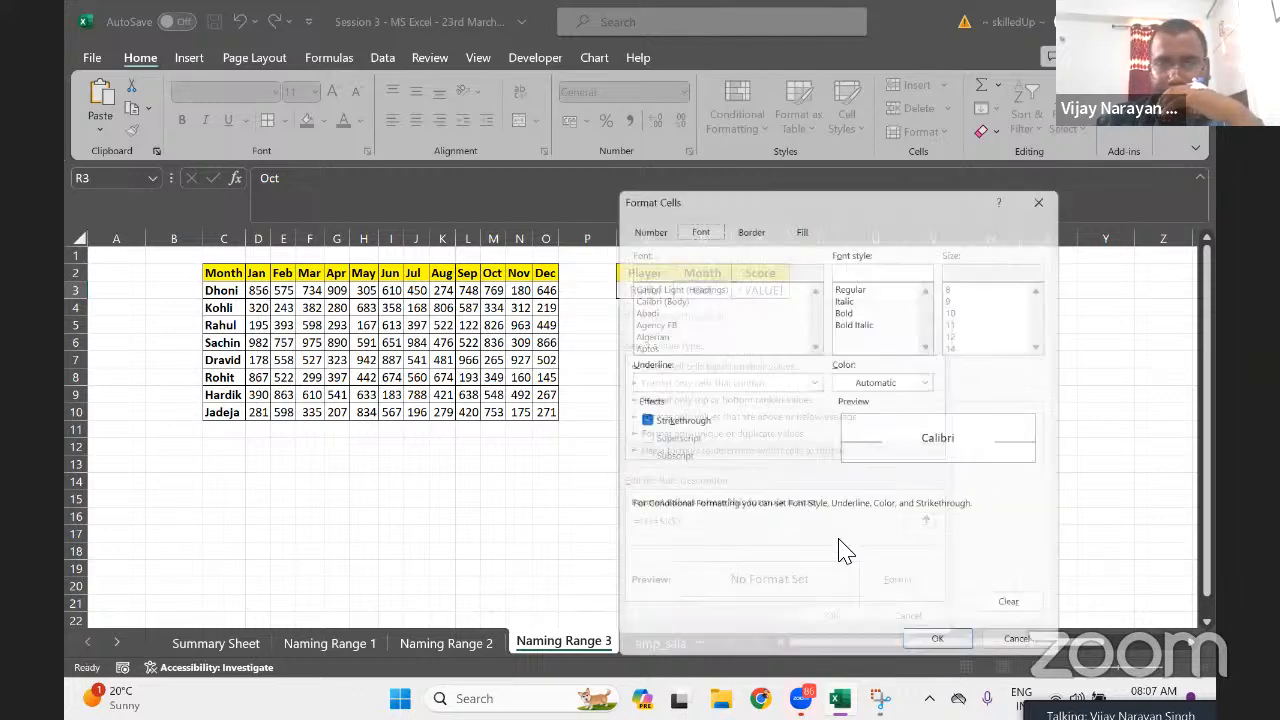
{"action": "left_click", "coordinate": [799, 221]}
{"action": "left_click", "coordinate": [653, 285]}
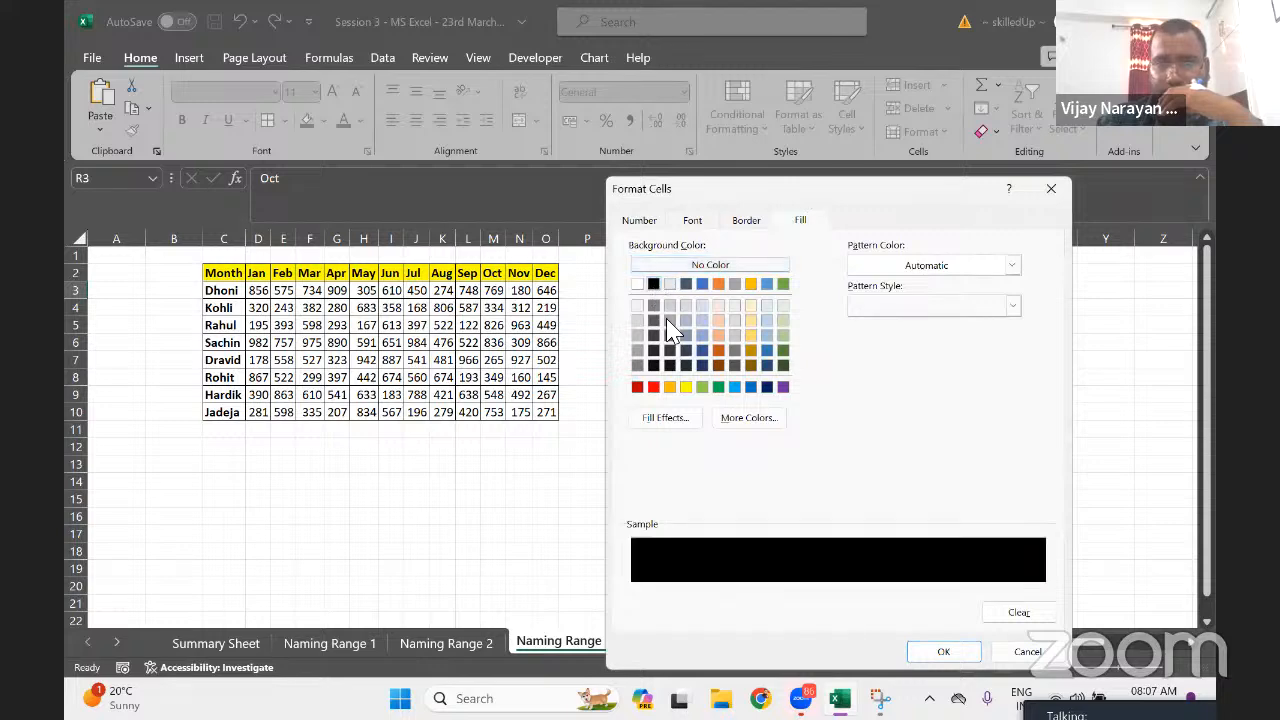
{"action": "left_click", "coordinate": [943, 651]}
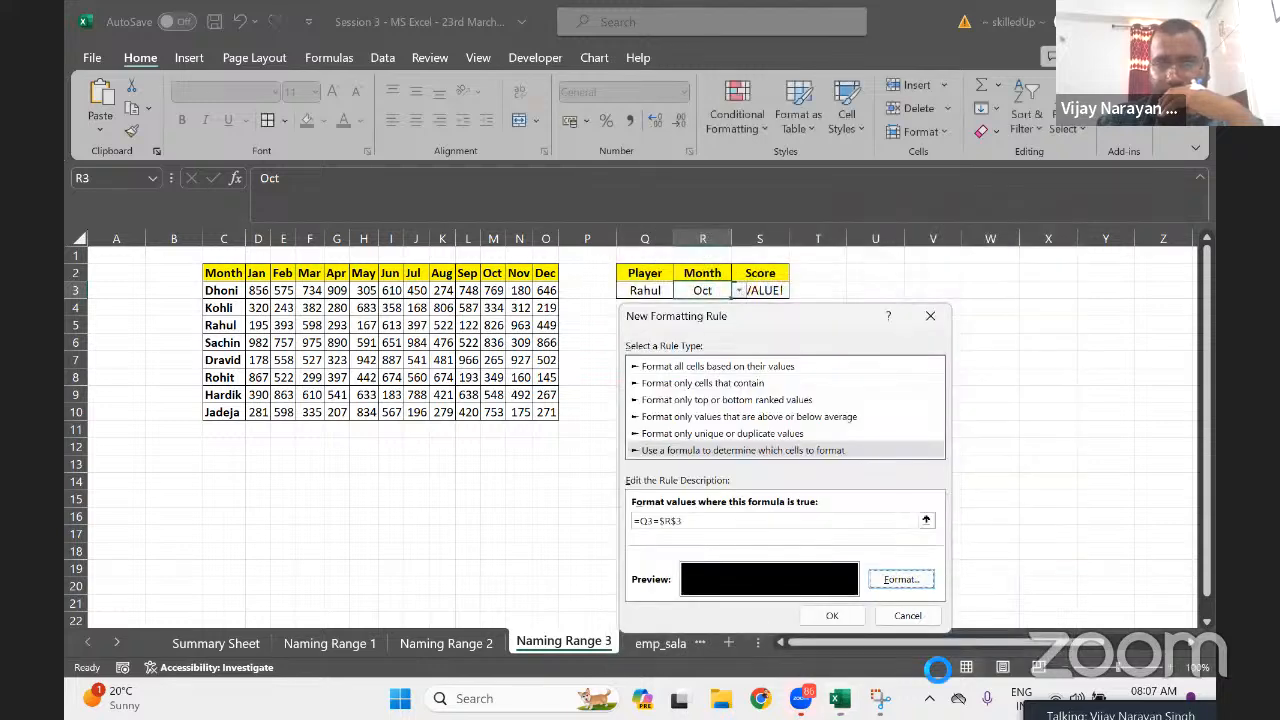
{"action": "left_click", "coordinate": [831, 614]}
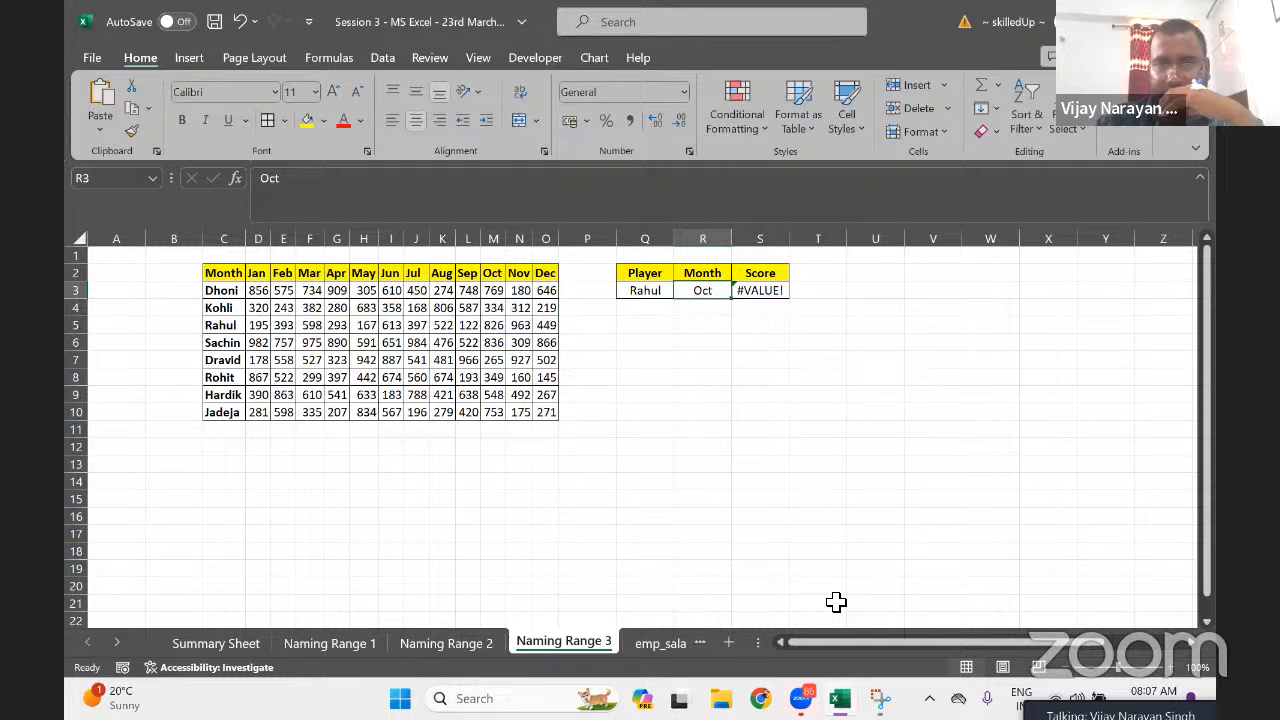
Shorten S3's formula to =INDIRECT(Q3) by deleting ',INDIRECT(R3)'
{"action": "left_click", "coordinate": [760, 291]}
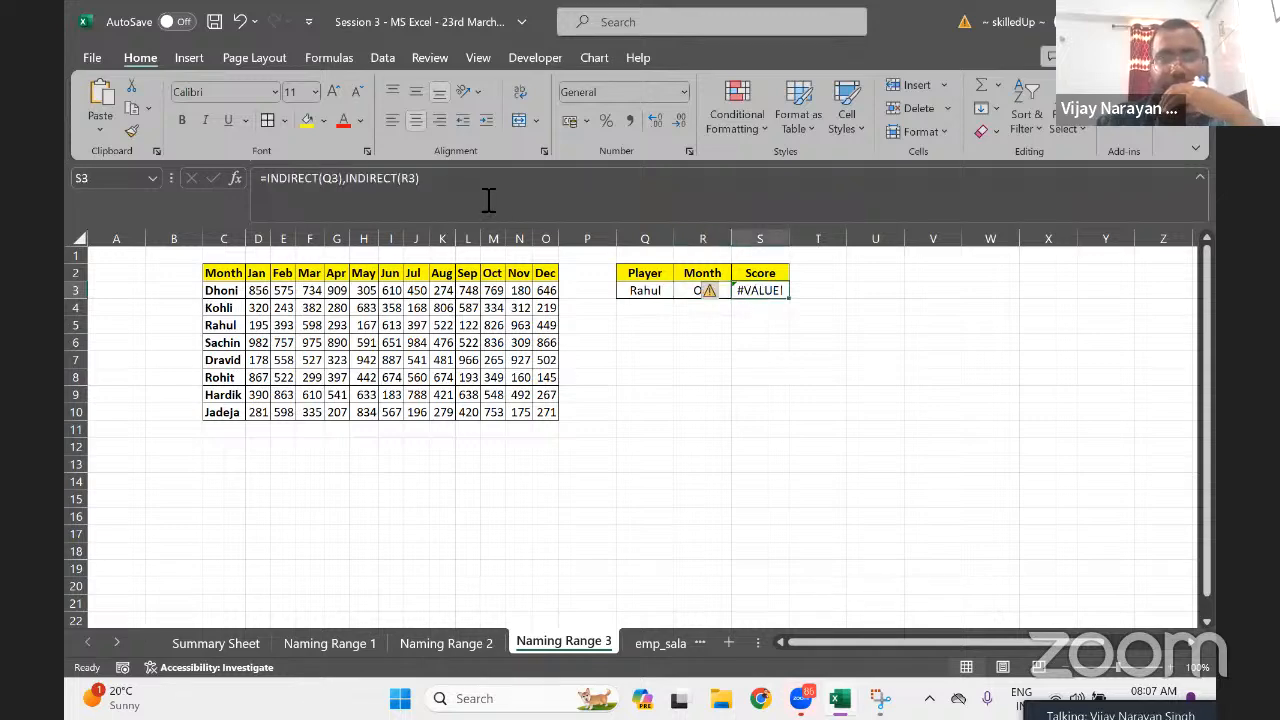
{"action": "left_click", "coordinate": [362, 180]}
{"action": "key", "text": "BackSpace"}
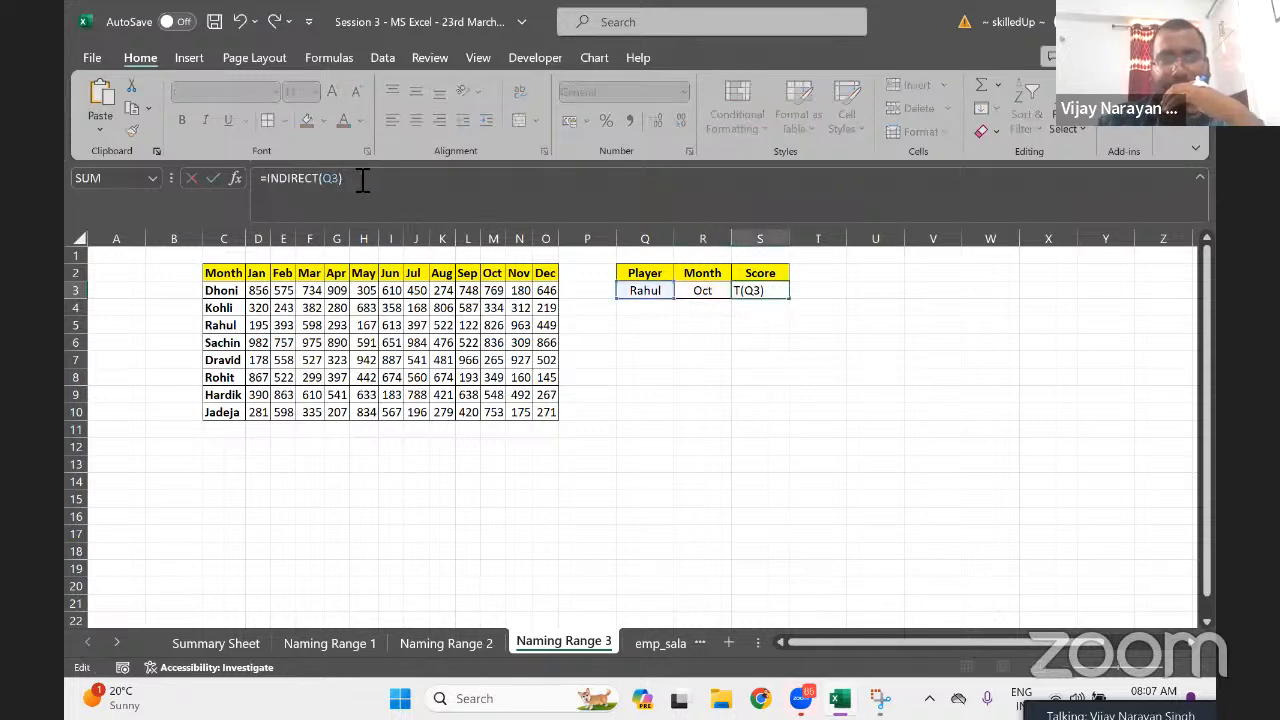
{"action": "key", "text": "Return"}
Step along row 3 to review Rahul's spilled scores, 195 through 449
{"action": "key", "text": "Up"}
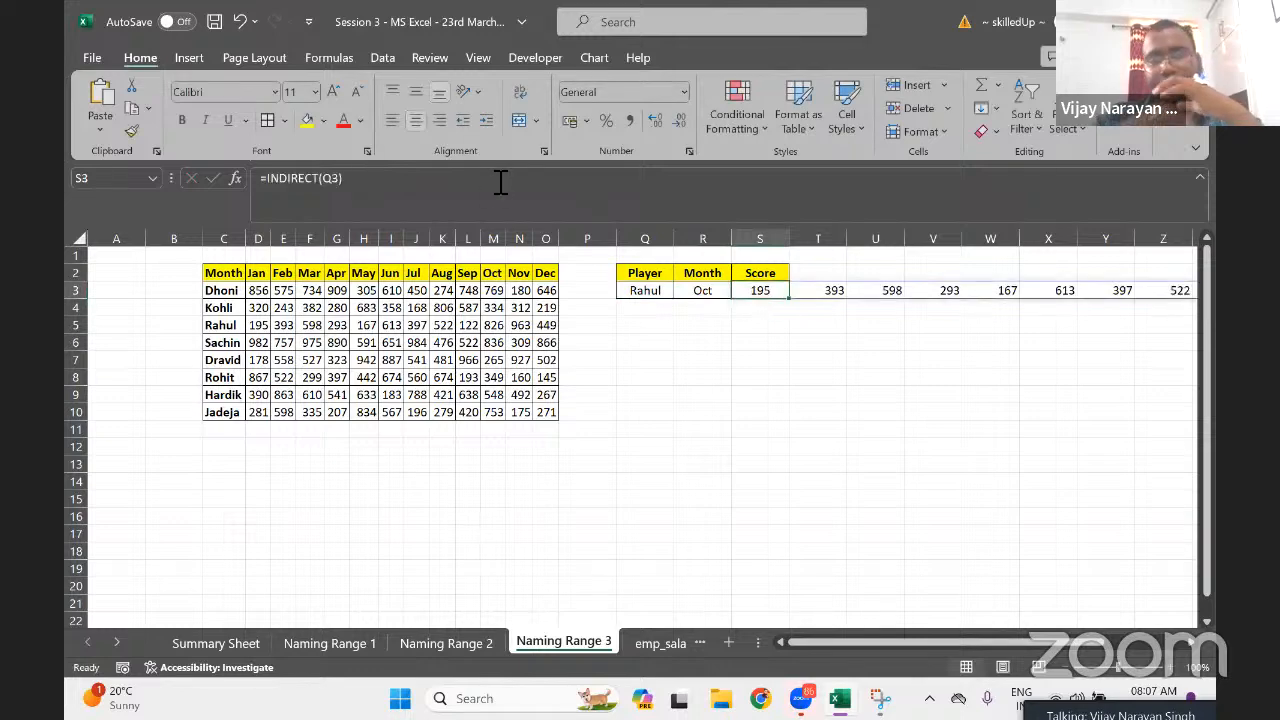
{"action": "key", "text": "Right"}
{"action": "key", "text": "Right"}
{"action": "key", "text": "Right"}
{"action": "key", "text": "Right"}
{"action": "key", "text": "Right"}
{"action": "key", "text": "Right"}
{"action": "key", "text": "Right"}
{"action": "key", "text": "Right"}
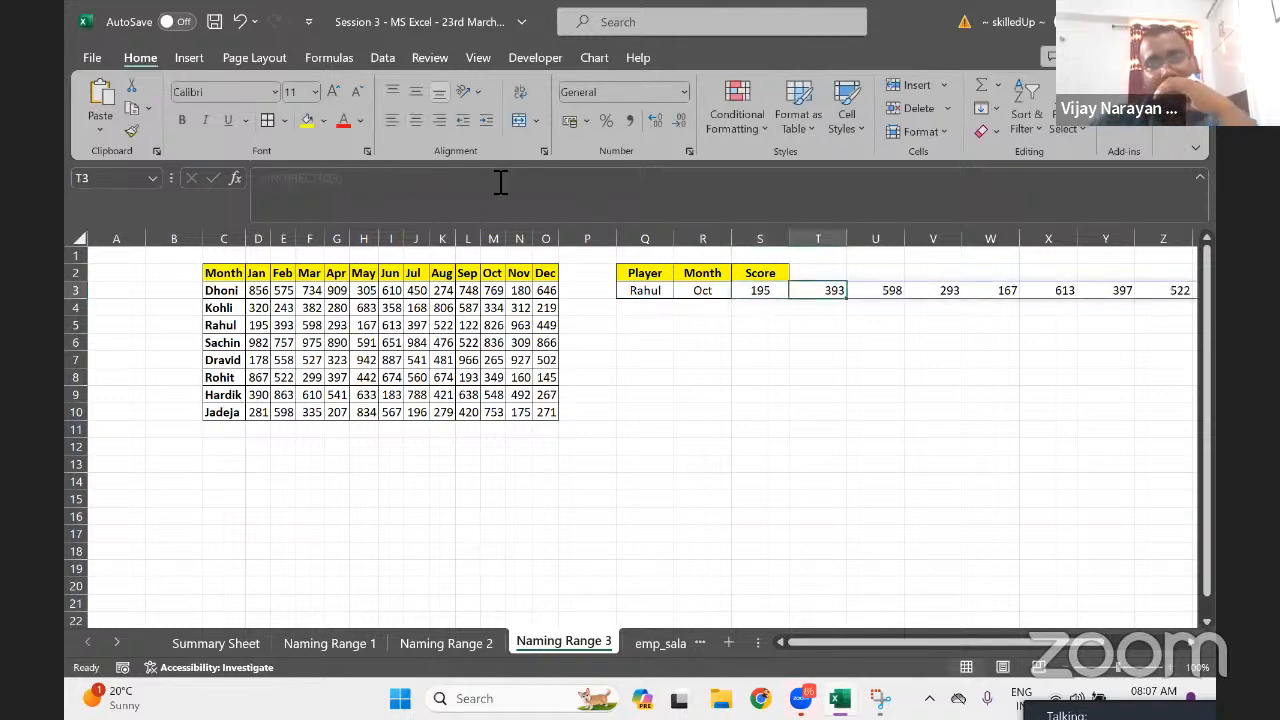
{"action": "key", "text": "Right"}
{"action": "key", "text": "Right"}
{"action": "key", "text": "Right"}
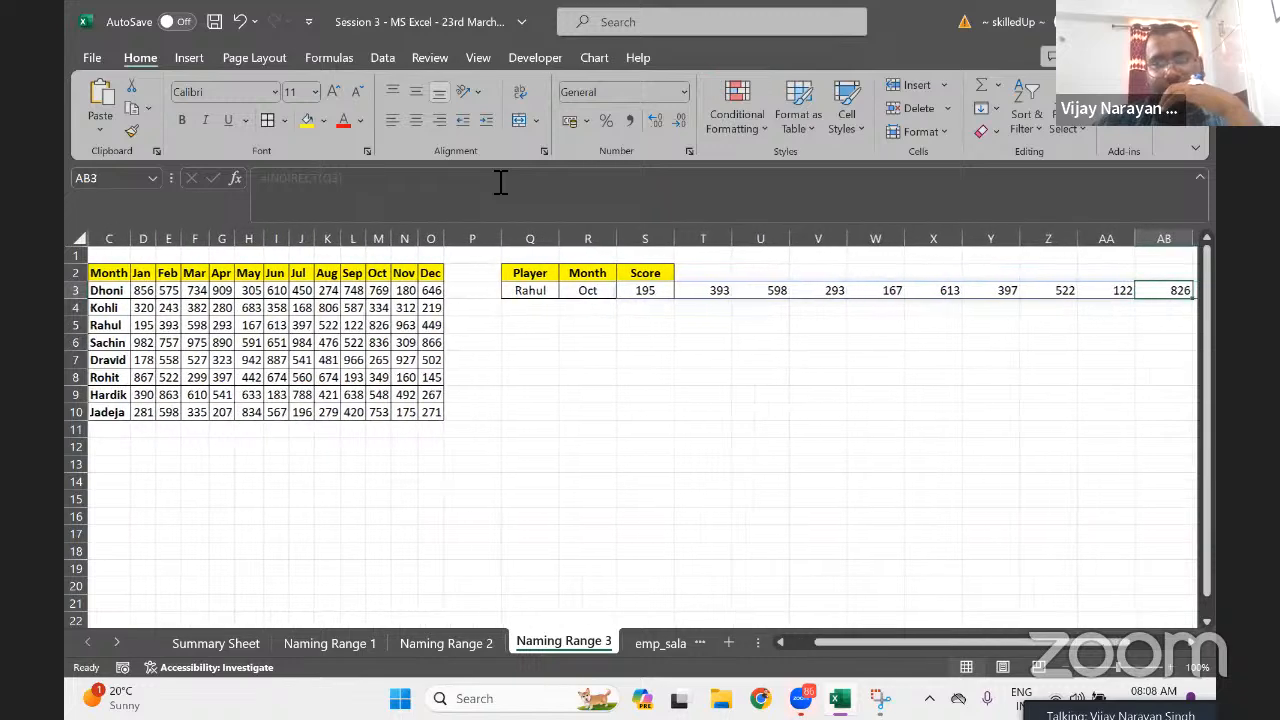
{"action": "key", "text": "Right"}
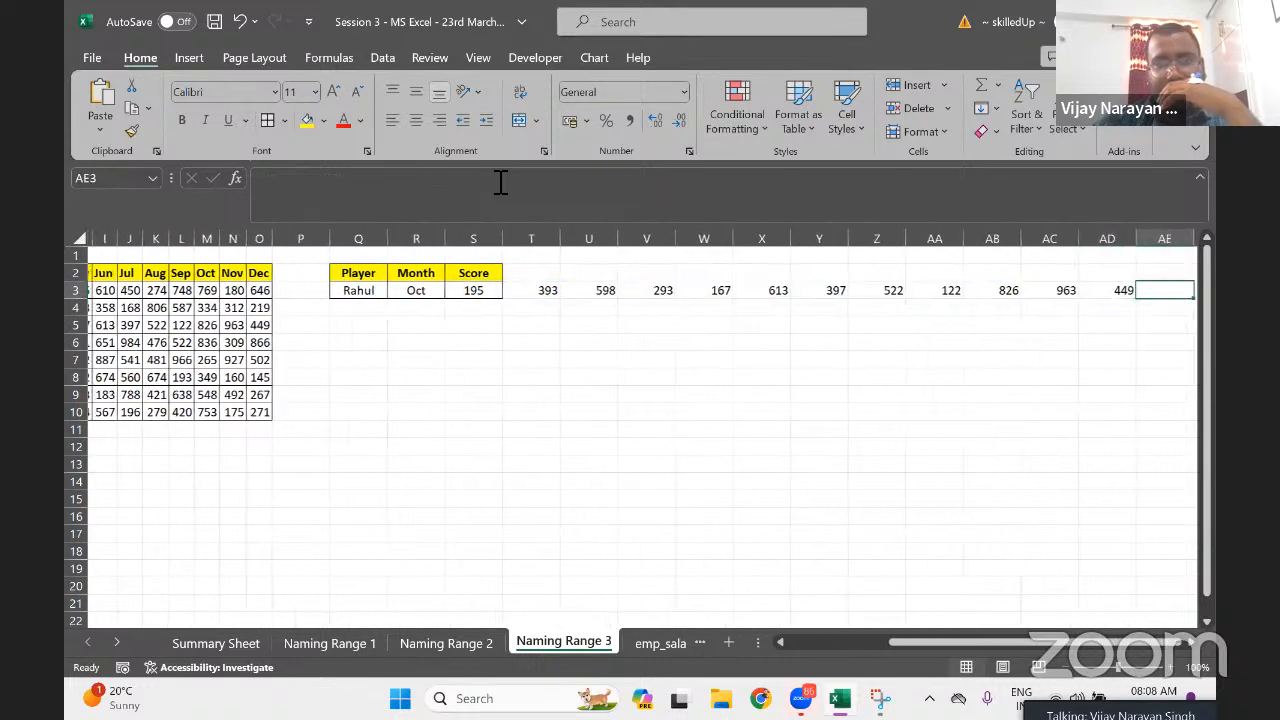
{"action": "key", "text": "Right"}
{"action": "key", "text": "Left"}
{"action": "key", "text": "Left"}
{"action": "key", "text": "Left"}
{"action": "key", "text": "Left"}
{"action": "key", "text": "Left"}
{"action": "key", "text": "Left"}
{"action": "key", "text": "Left"}
{"action": "key", "text": "Left"}
{"action": "key", "text": "Left"}
{"action": "key", "text": "Left"}
{"action": "key", "text": "Left"}
{"action": "key", "text": "Left"}
{"action": "key", "text": "Left"}
{"action": "key", "text": "Left"}
{"action": "key", "text": "Left"}
{"action": "key", "text": "Left"}
{"action": "key", "text": "Left"}
{"action": "key", "text": "Left"}
{"action": "key", "text": "Left"}
{"action": "key", "text": "Left"}
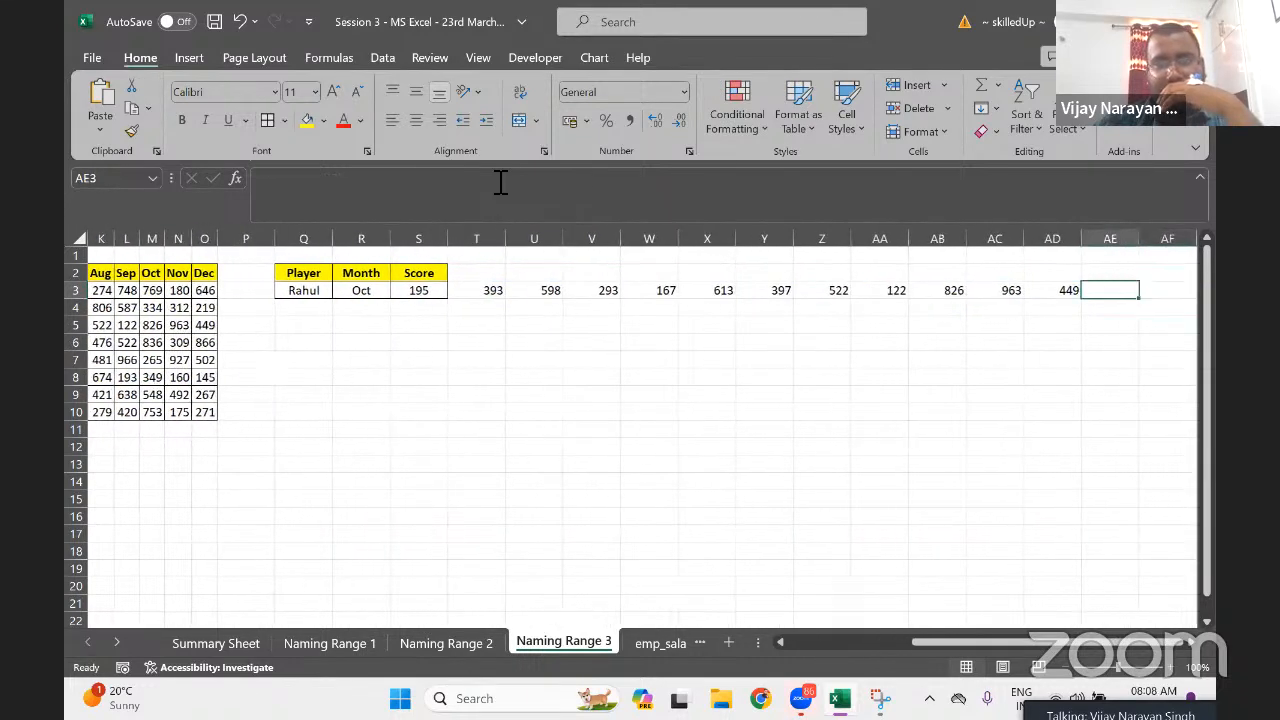
{"action": "key", "text": "Left"}
{"action": "key", "text": "Left"}
{"action": "key", "text": "Left"}
{"action": "key", "text": "Left"}
{"action": "key", "text": "Left"}
{"action": "key", "text": "Left"}
{"action": "key", "text": "Left"}
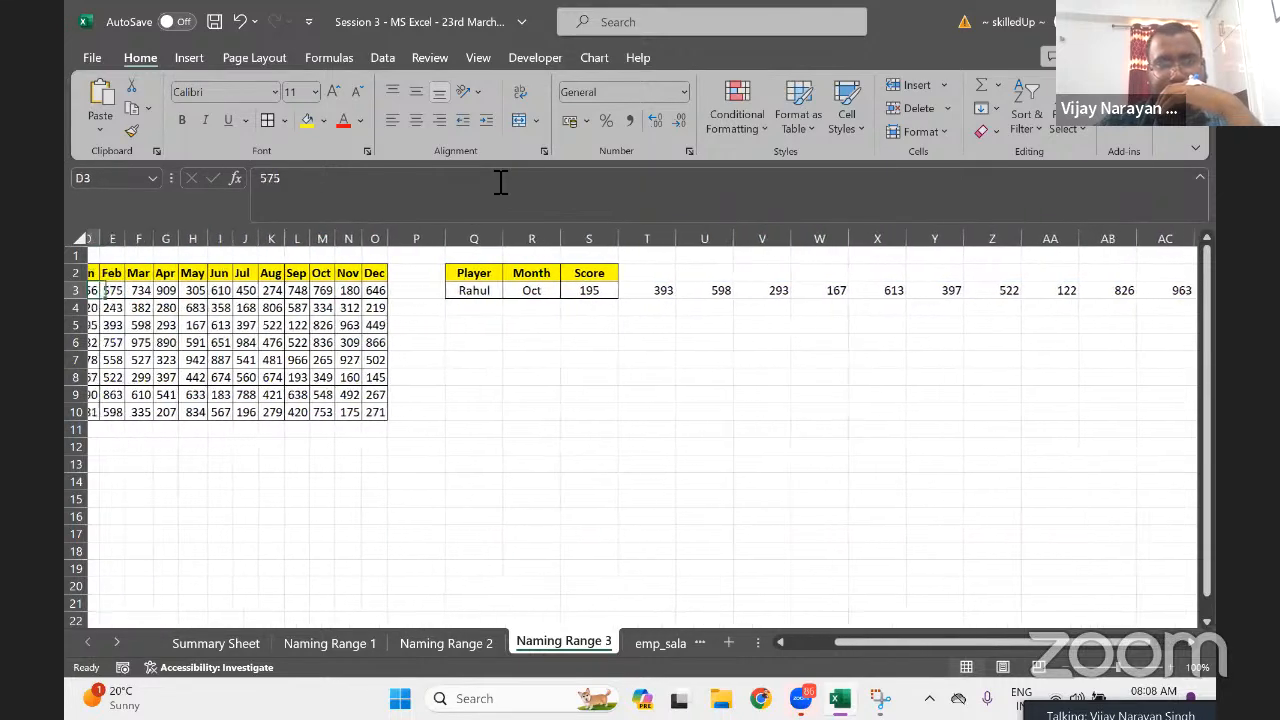
{"action": "key", "text": "Right"}
{"action": "key", "text": "Right"}
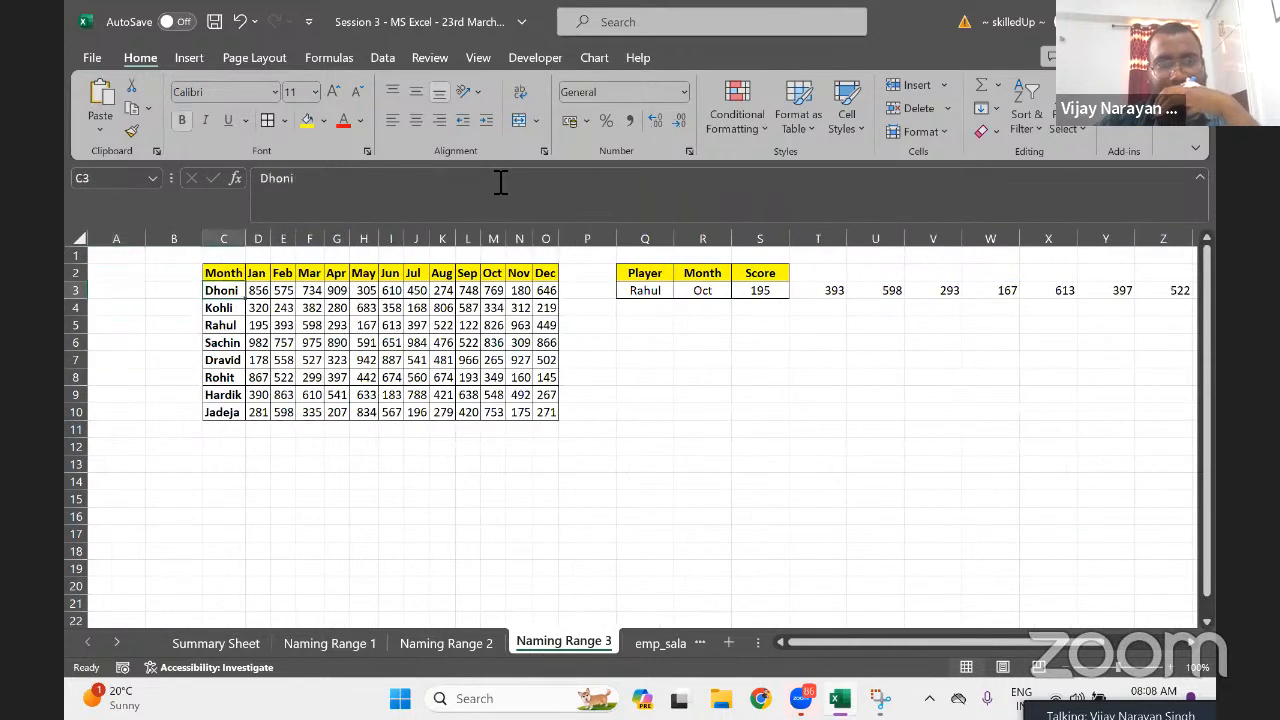
{"action": "key", "text": "Down"}
{"action": "key", "text": "Down"}
{"action": "key", "text": "Right"}
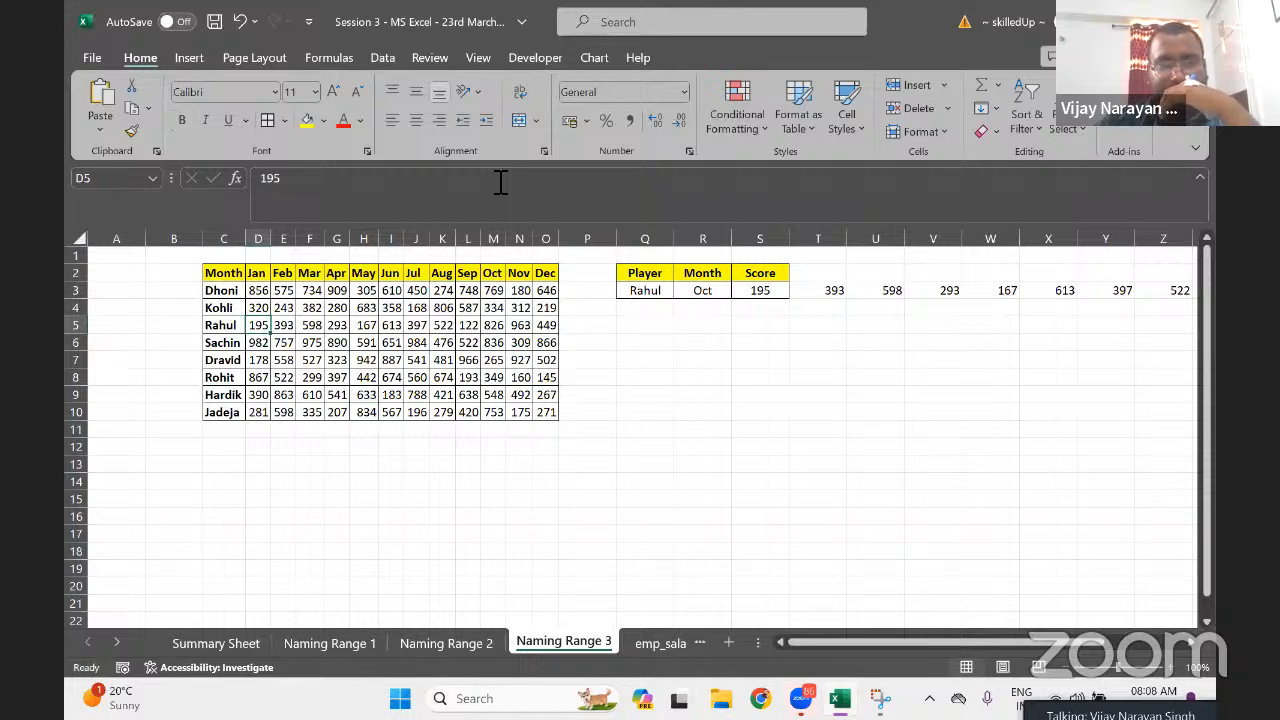
{"action": "key", "text": "Up"}
{"action": "key", "text": "Up"}
{"action": "key", "text": "Down"}
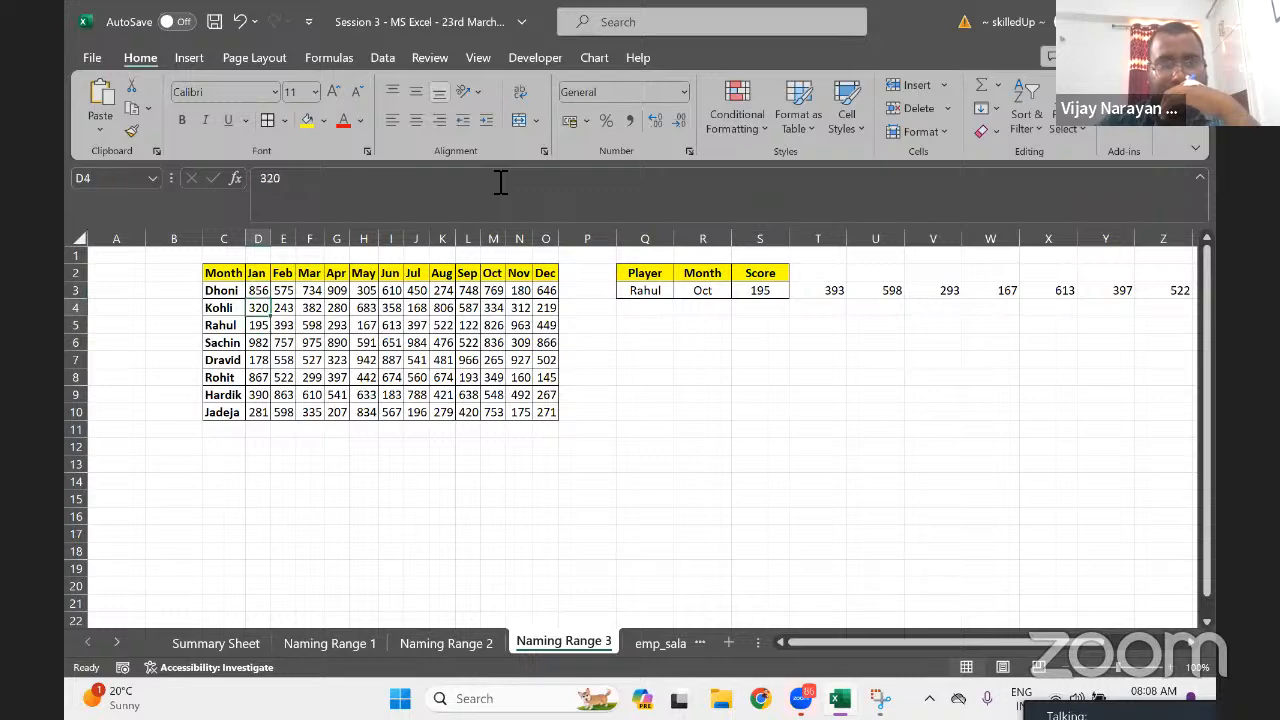
{"action": "key", "text": "Down"}
{"action": "key", "text": "Down"}
{"action": "key", "text": "Down"}
{"action": "key", "text": "Down"}
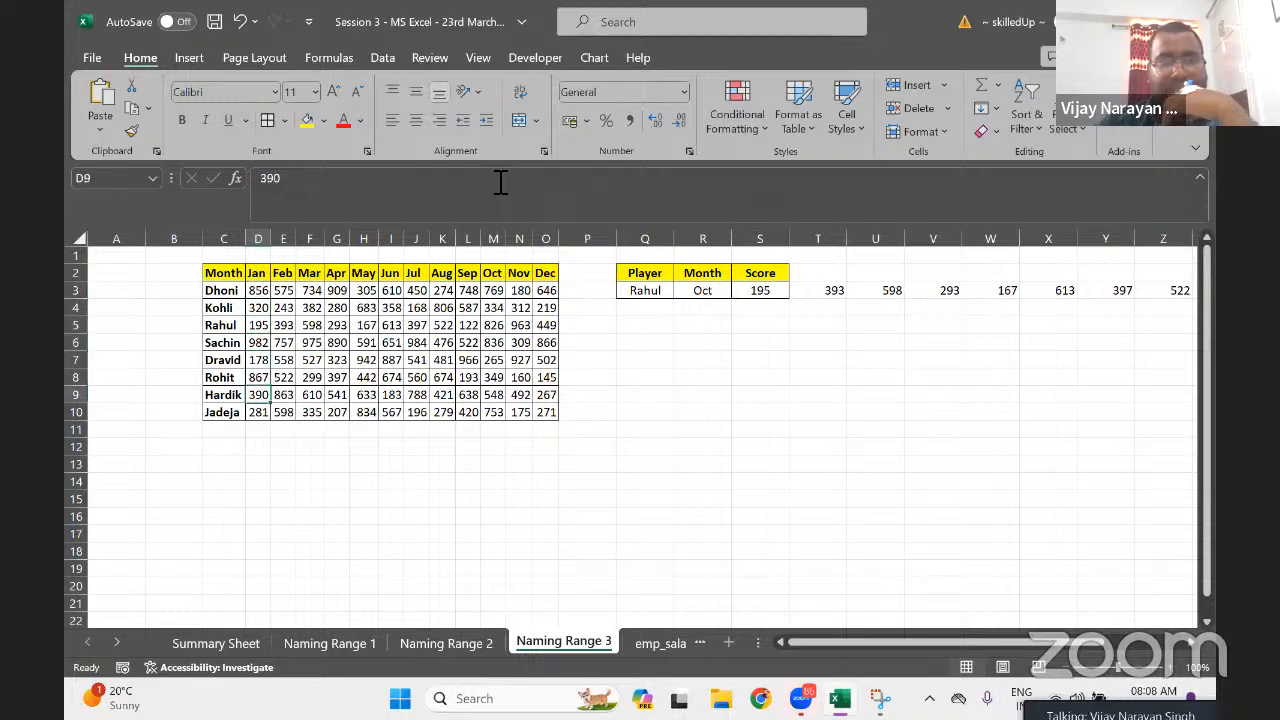
{"action": "key", "text": "Up"}
{"action": "key", "text": "Up"}
{"action": "key", "text": "Up"}
{"action": "key", "text": "Up"}
{"action": "key", "text": "Up"}
{"action": "key", "text": "Up"}
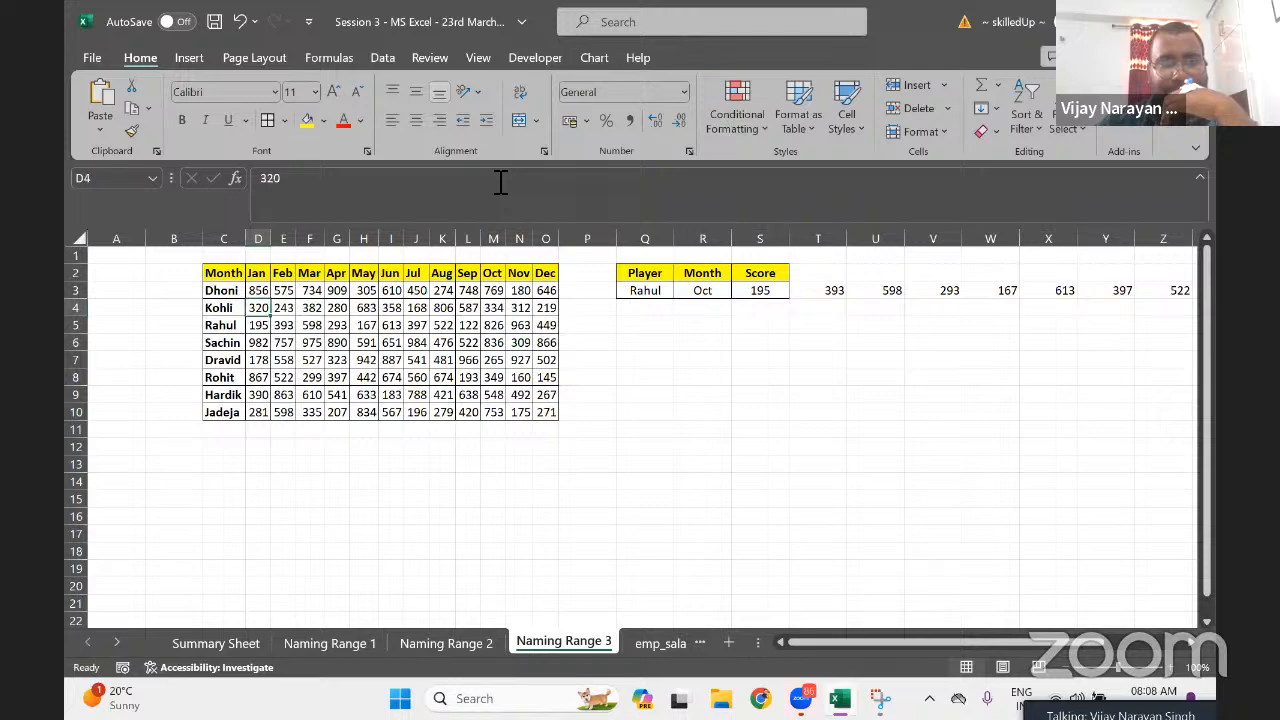
{"action": "key", "text": "Right"}
{"action": "key", "text": "Right"}
{"action": "key", "text": "Right"}
{"action": "key", "text": "Right"}
{"action": "key", "text": "Right"}
{"action": "key", "text": "Right"}
{"action": "key", "text": "Right"}
{"action": "key", "text": "Right"}
{"action": "key", "text": "Right"}
{"action": "key", "text": "Right"}
{"action": "key", "text": "Right"}
{"action": "key", "text": "Right"}
{"action": "key", "text": "Right"}
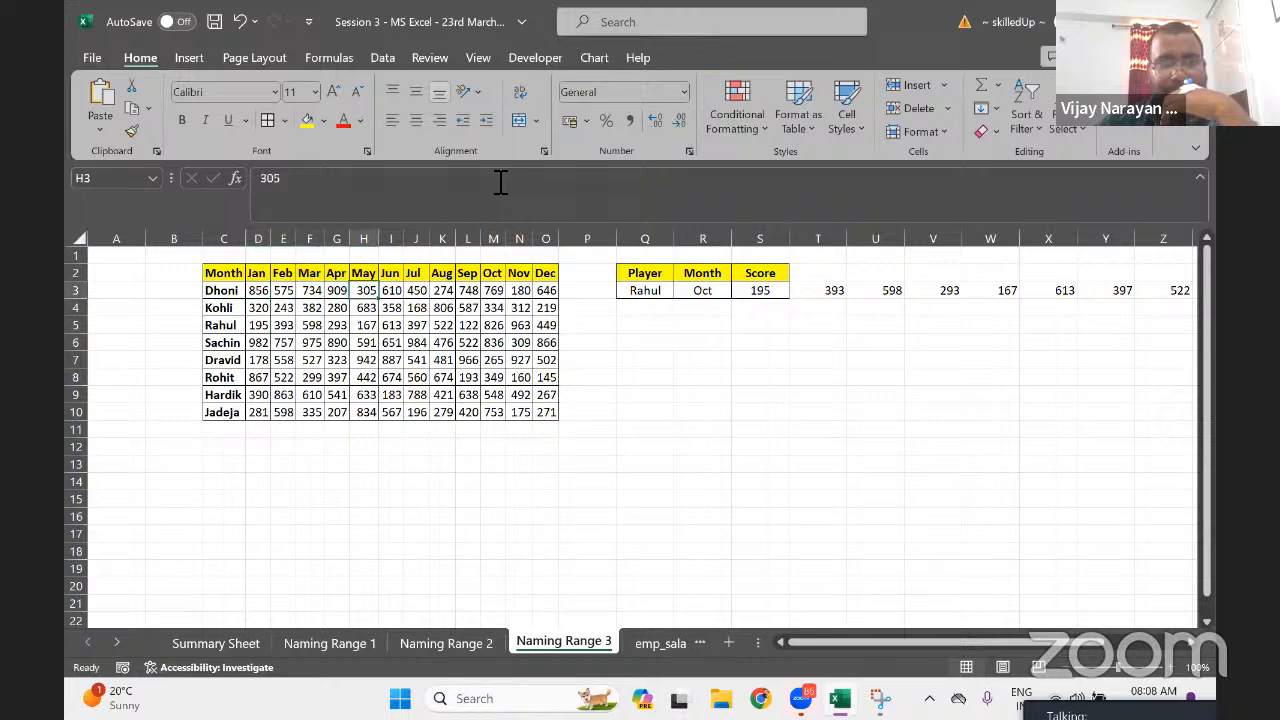
{"action": "key", "text": "Right"}
{"action": "key", "text": "Right"}
{"action": "key", "text": "Right"}
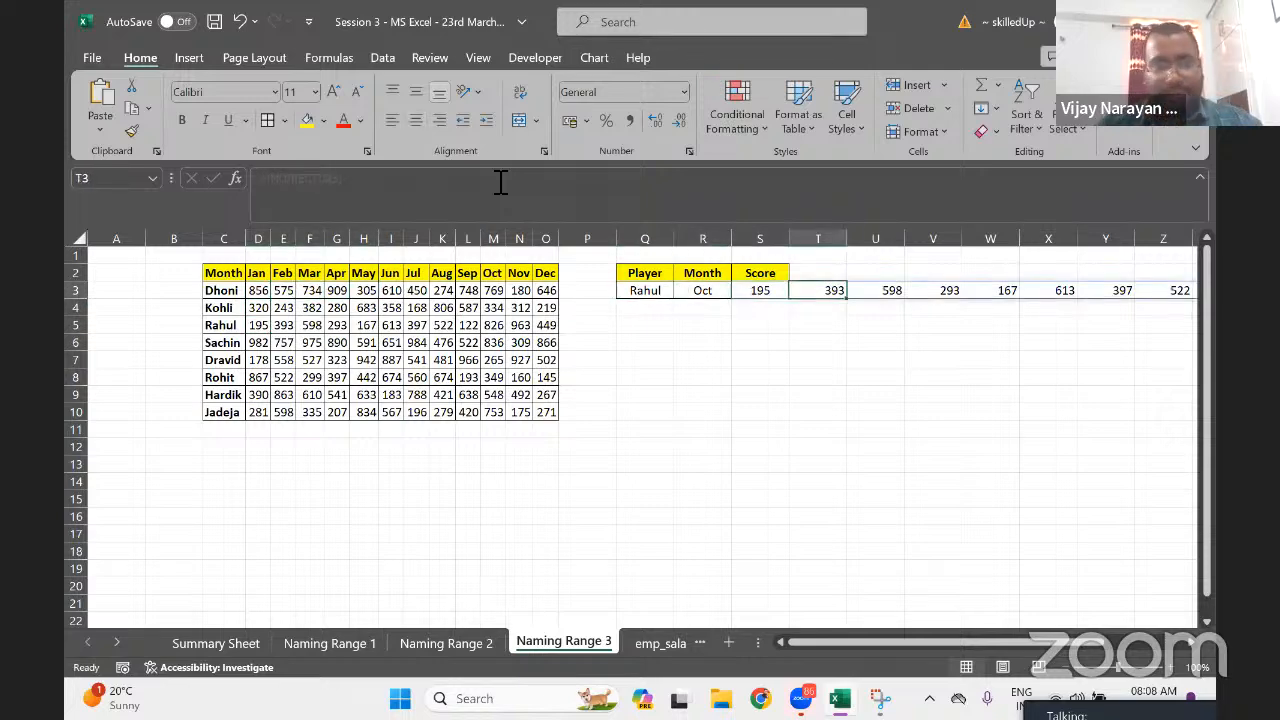
{"action": "key", "text": "Left"}
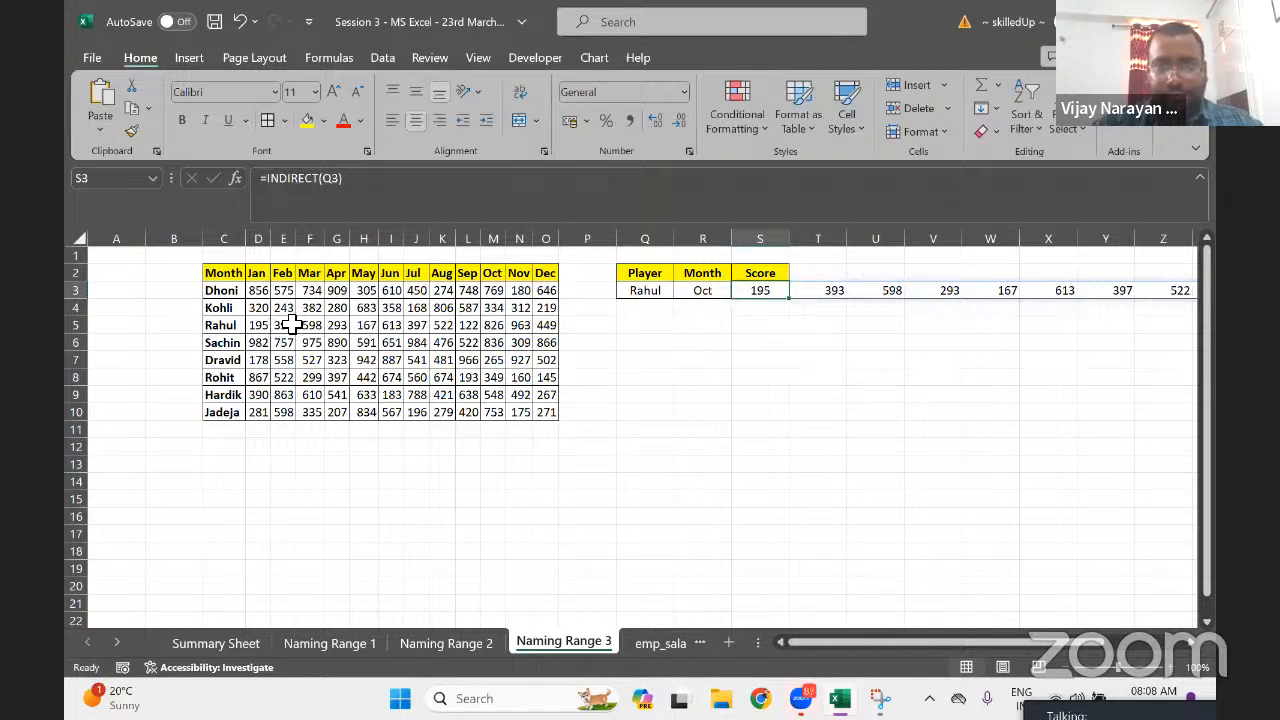
Copy the Jan–Dec headers D2:O2 and paste them starting at S2
{"action": "left_click", "coordinate": [770, 280]}
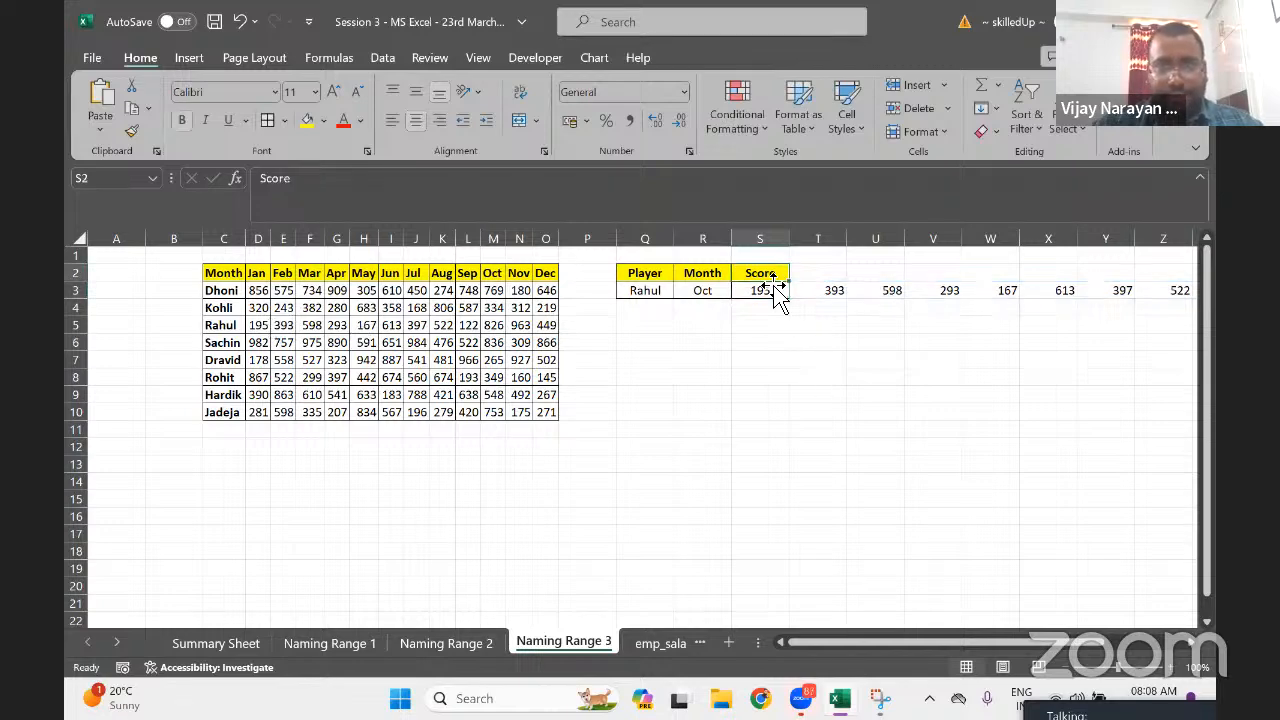
{"action": "left_click", "coordinate": [262, 274]}
{"action": "key", "text": "ctrl+shift+Right"}
{"action": "key", "text": "ctrl+c"}
{"action": "key", "text": "Right"}
{"action": "key", "text": "Right"}
{"action": "key", "text": "Right"}
{"action": "key", "text": "Right"}
{"action": "key", "text": "Right"}
{"action": "key", "text": "Right"}
{"action": "key", "text": "Right"}
{"action": "key", "text": "Right"}
{"action": "key", "text": "Right"}
{"action": "key", "text": "Right"}
{"action": "key", "text": "Right"}
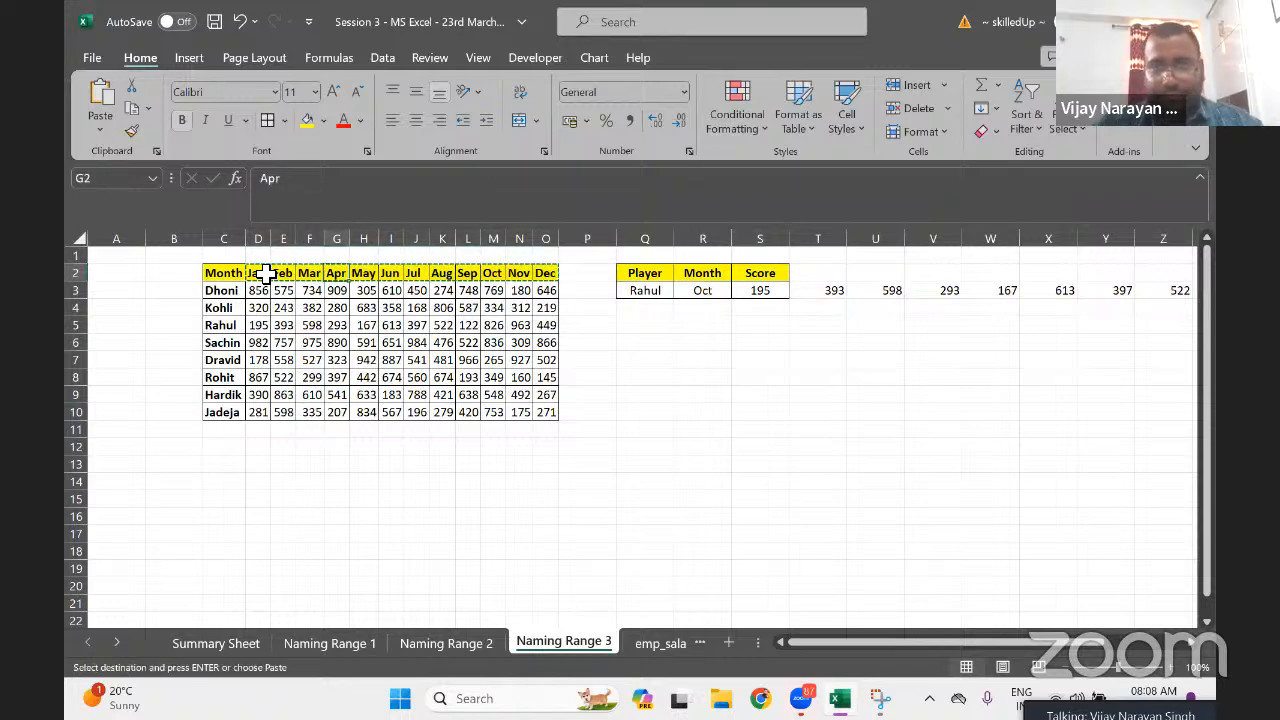
{"action": "key", "text": "Right"}
{"action": "key", "text": "Right"}
{"action": "key", "text": "Right"}
{"action": "key", "text": "Right"}
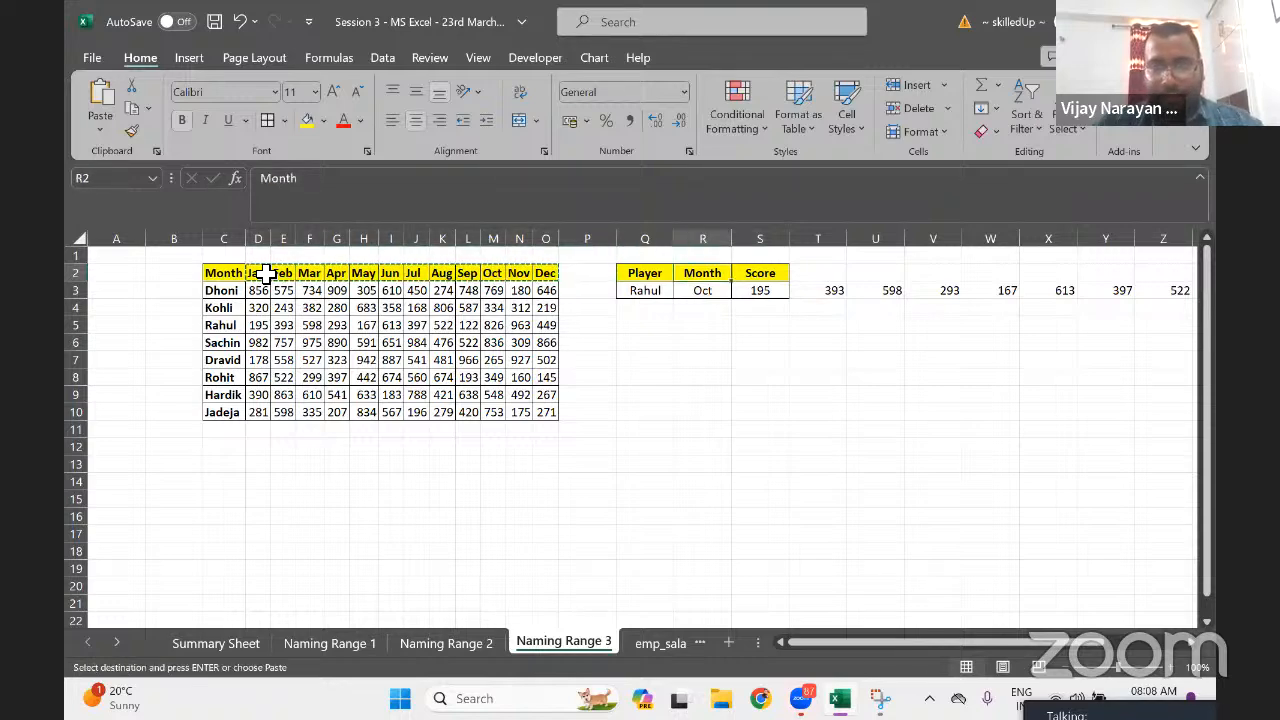
{"action": "key", "text": "ctrl+v"}
Apply All Borders to the whole lookup block
{"action": "key", "text": "Right"}
{"action": "key", "text": "Right"}
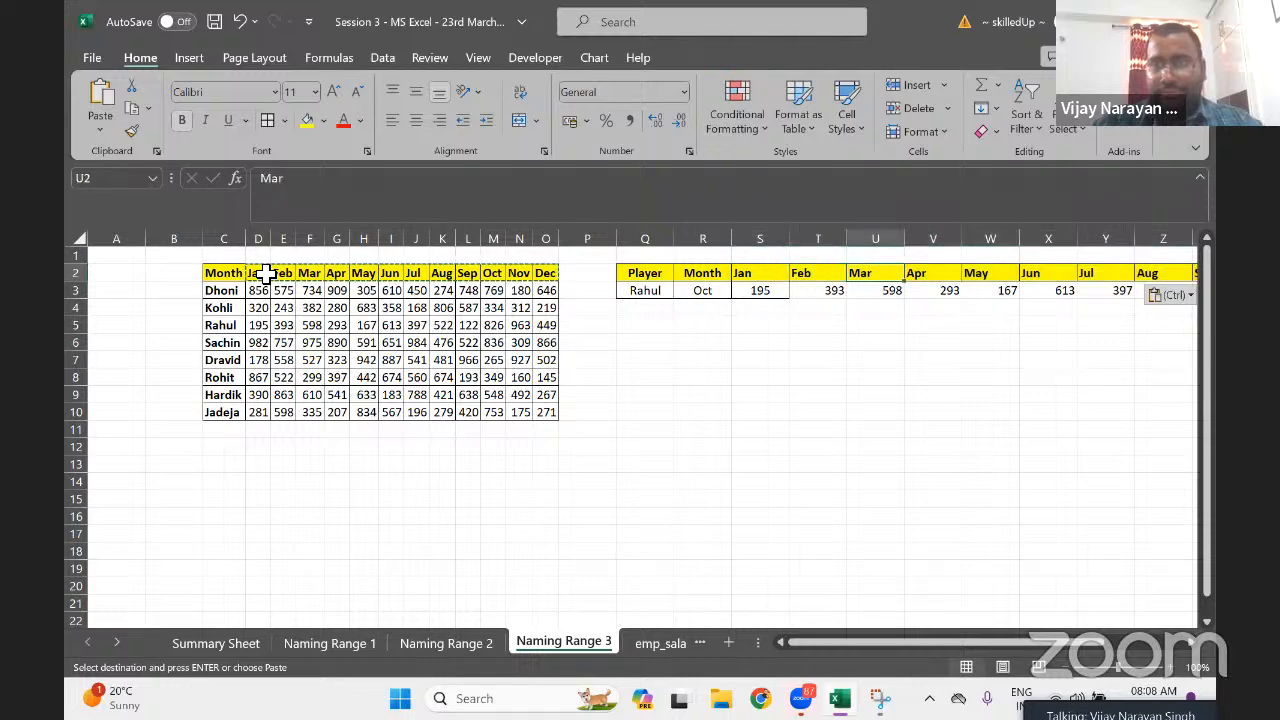
{"action": "key", "text": "ctrl+a"}
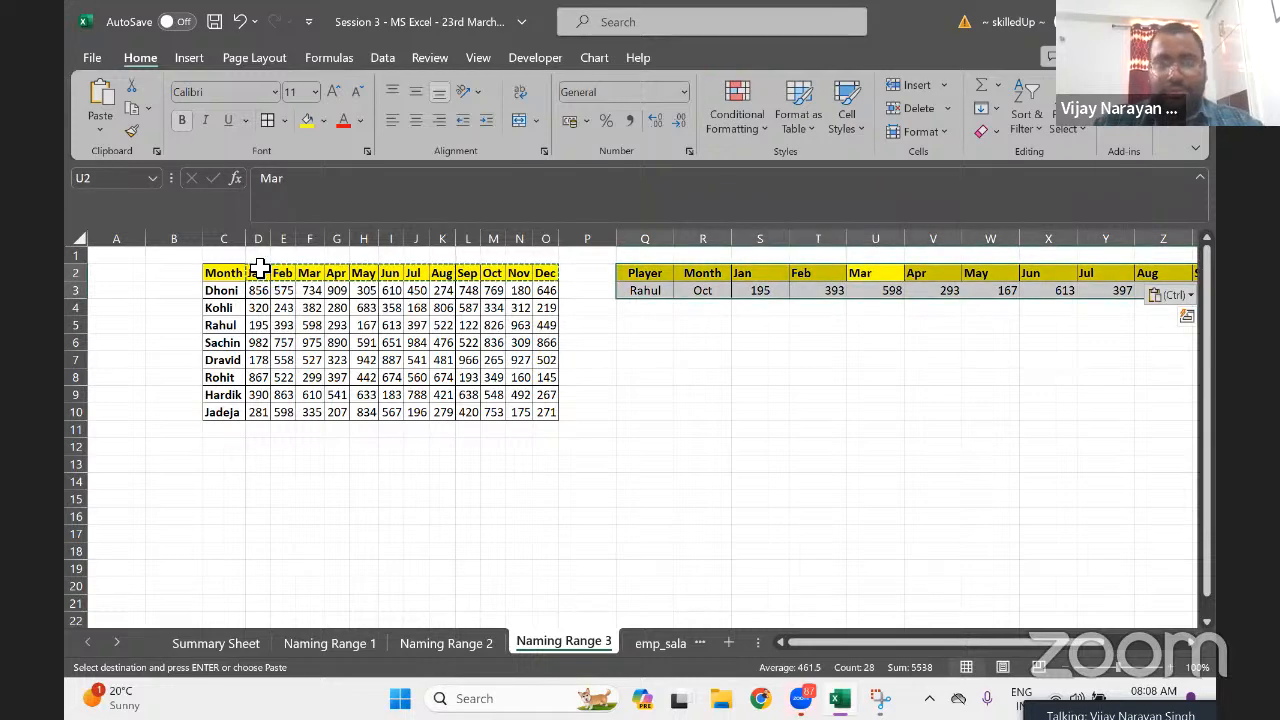
{"action": "left_click", "coordinate": [267, 120]}
{"action": "left_click", "coordinate": [700, 377]}
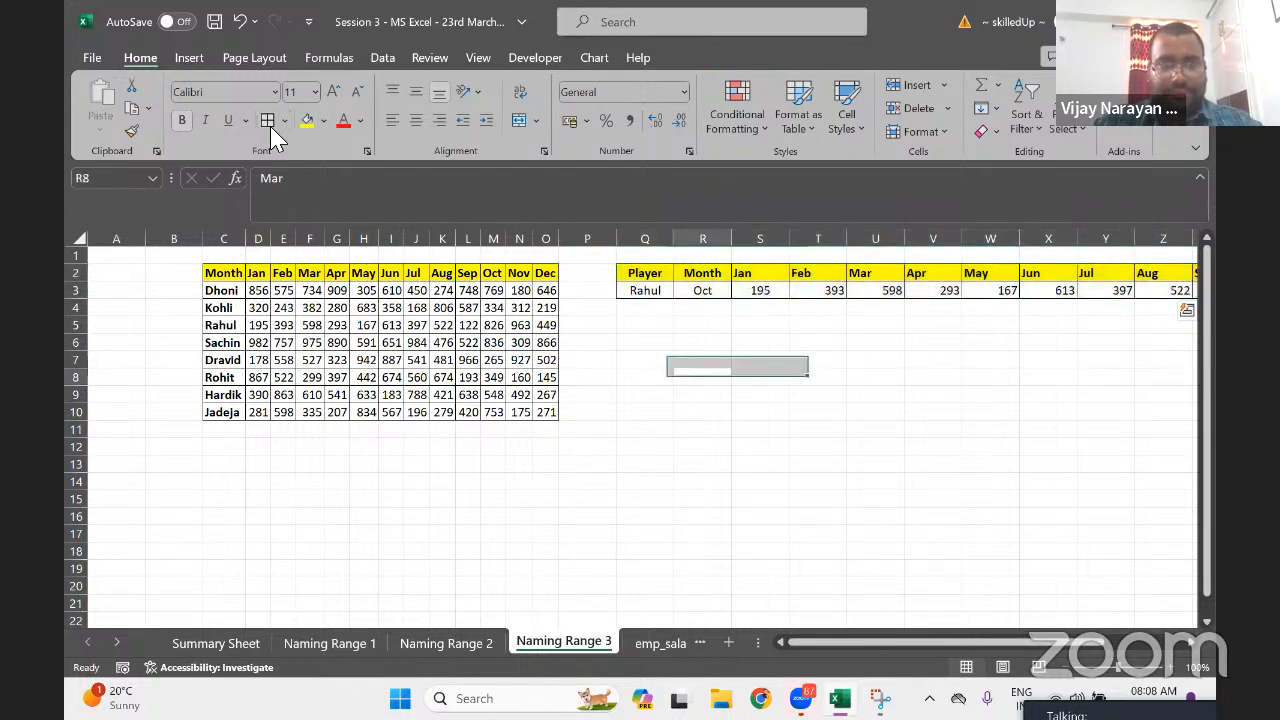
Delete the Month column R from the lookup box
{"action": "left_click", "coordinate": [698, 281]}
{"action": "key", "text": "Up"}
{"action": "key", "text": "ctrl+space"}
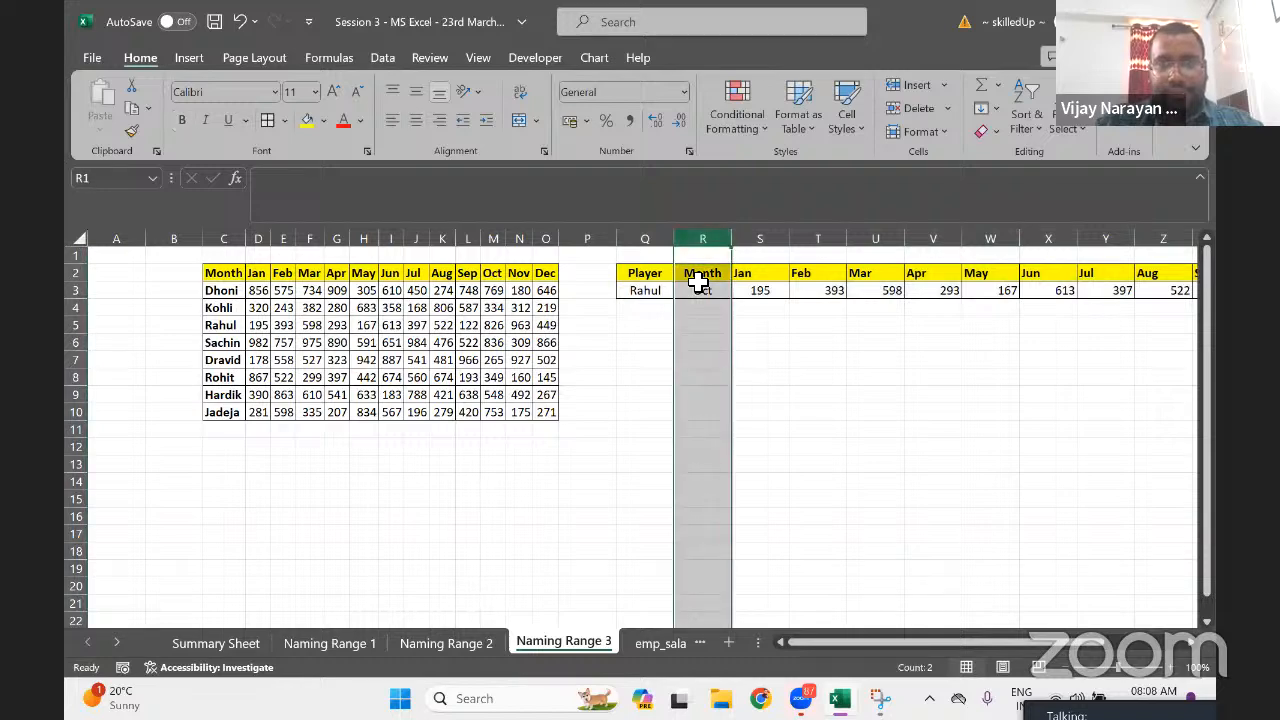
{"action": "key", "text": "ctrl+minus"}
Centre the contents of the lookup block Q2:AC3
{"action": "left_click", "coordinate": [698, 276]}
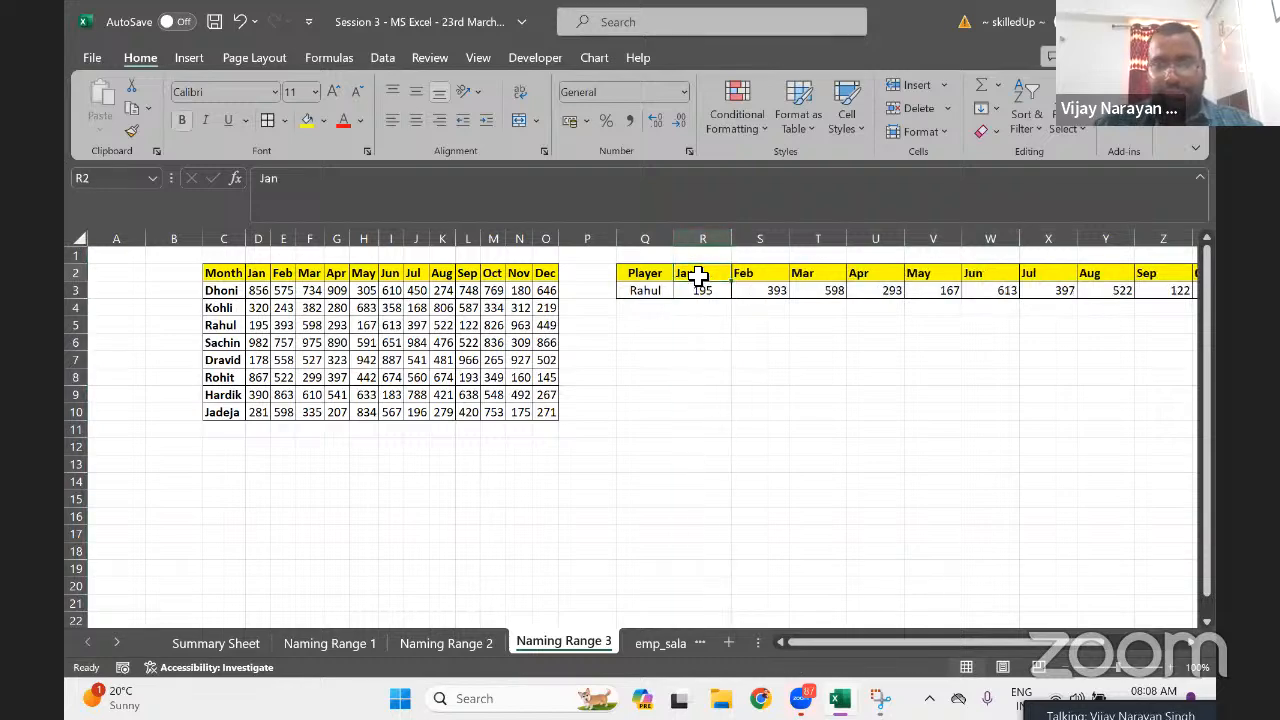
{"action": "key", "text": "ctrl+Right"}
{"action": "key", "text": "ctrl+a"}
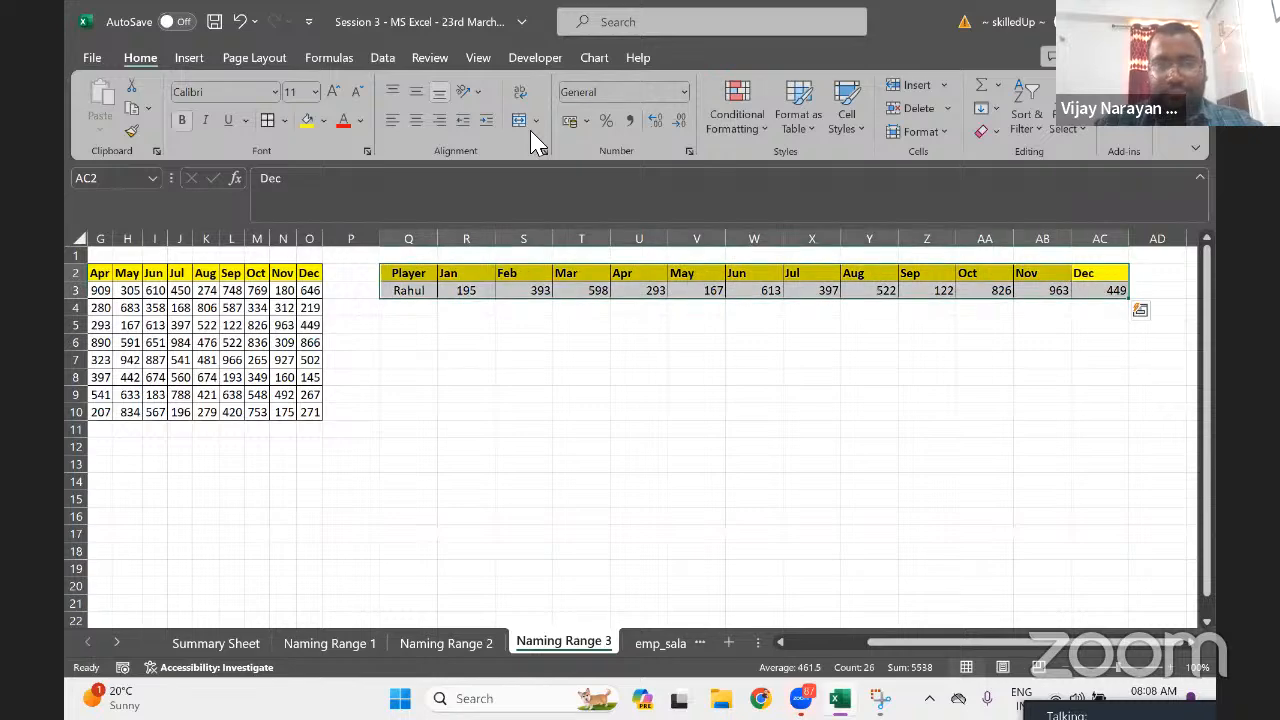
{"action": "left_click", "coordinate": [415, 120]}
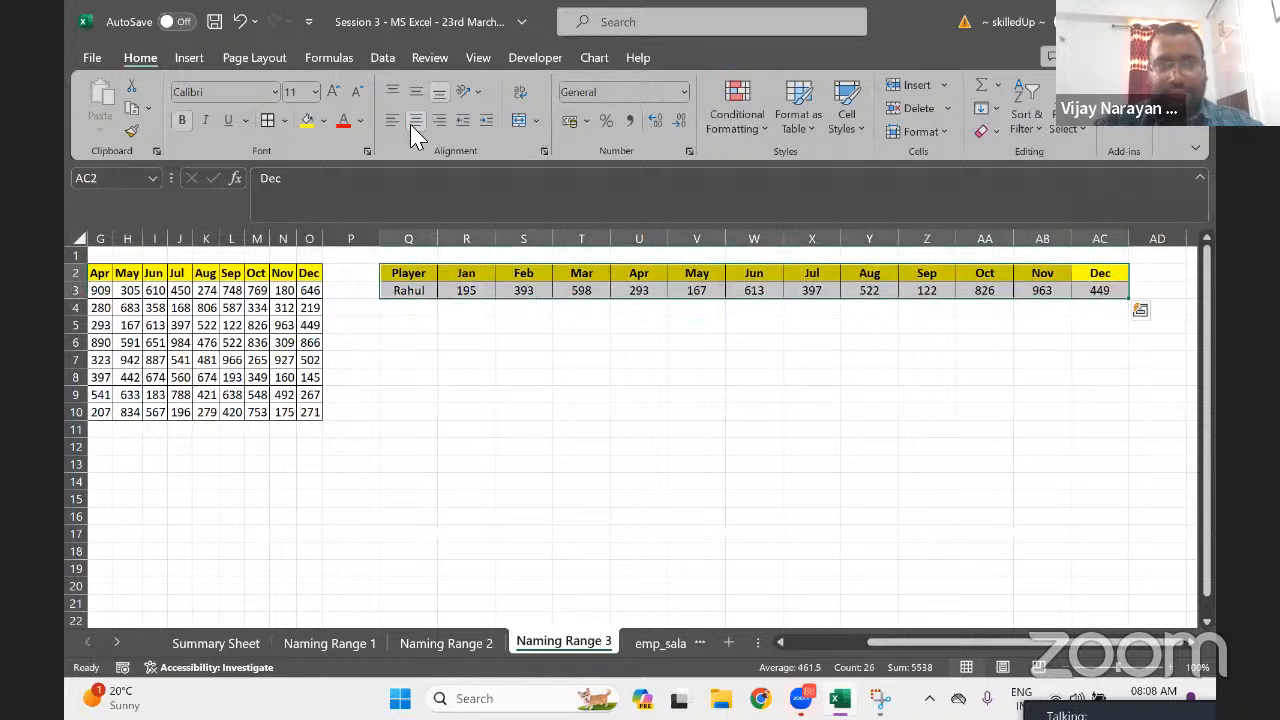
{"action": "left_click", "coordinate": [468, 290]}
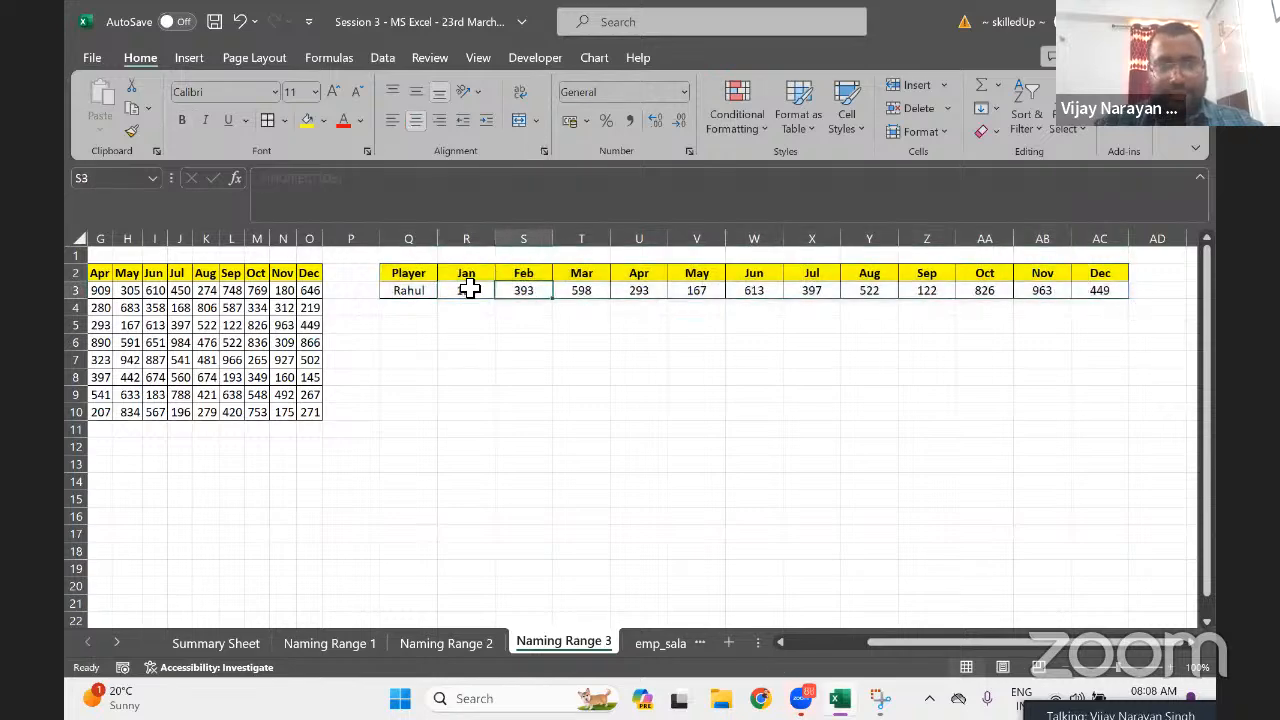
Switch the Q3 player via Dravid and Hardik to Jadeja, showing scores 281 through 271
{"action": "left_click", "coordinate": [411, 290]}
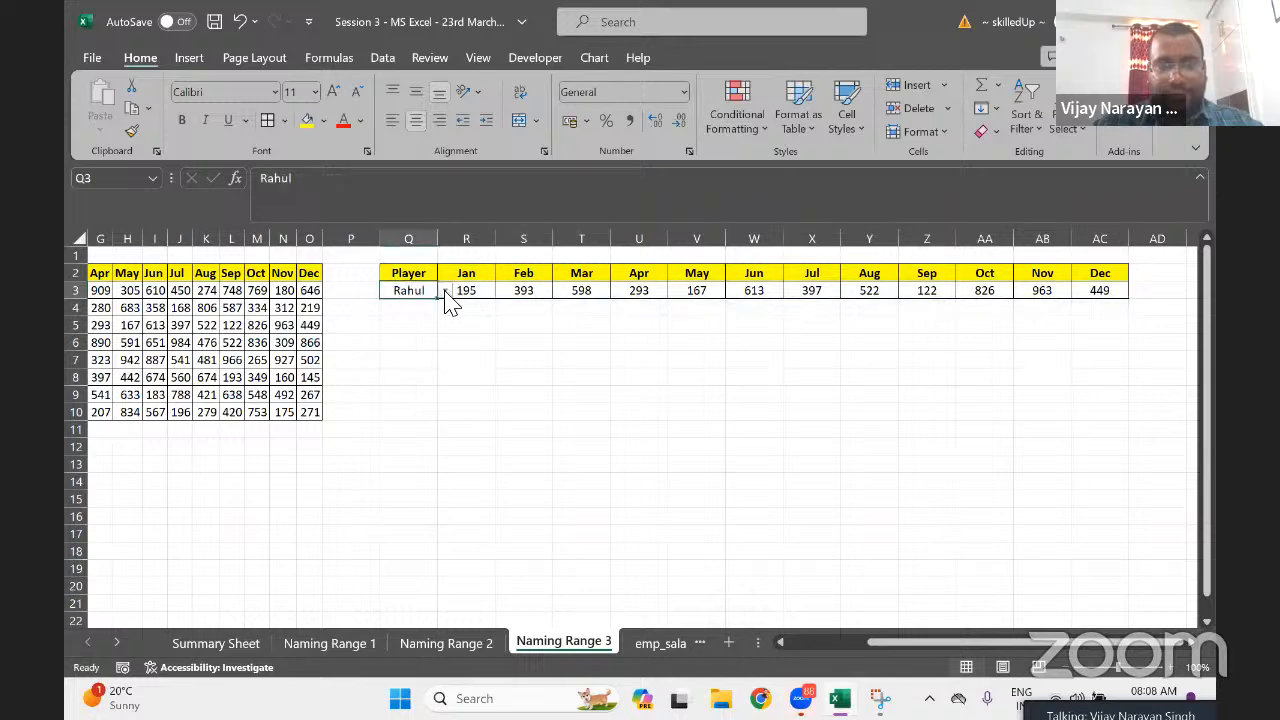
{"action": "left_click", "coordinate": [444, 290]}
{"action": "left_click", "coordinate": [410, 357]}
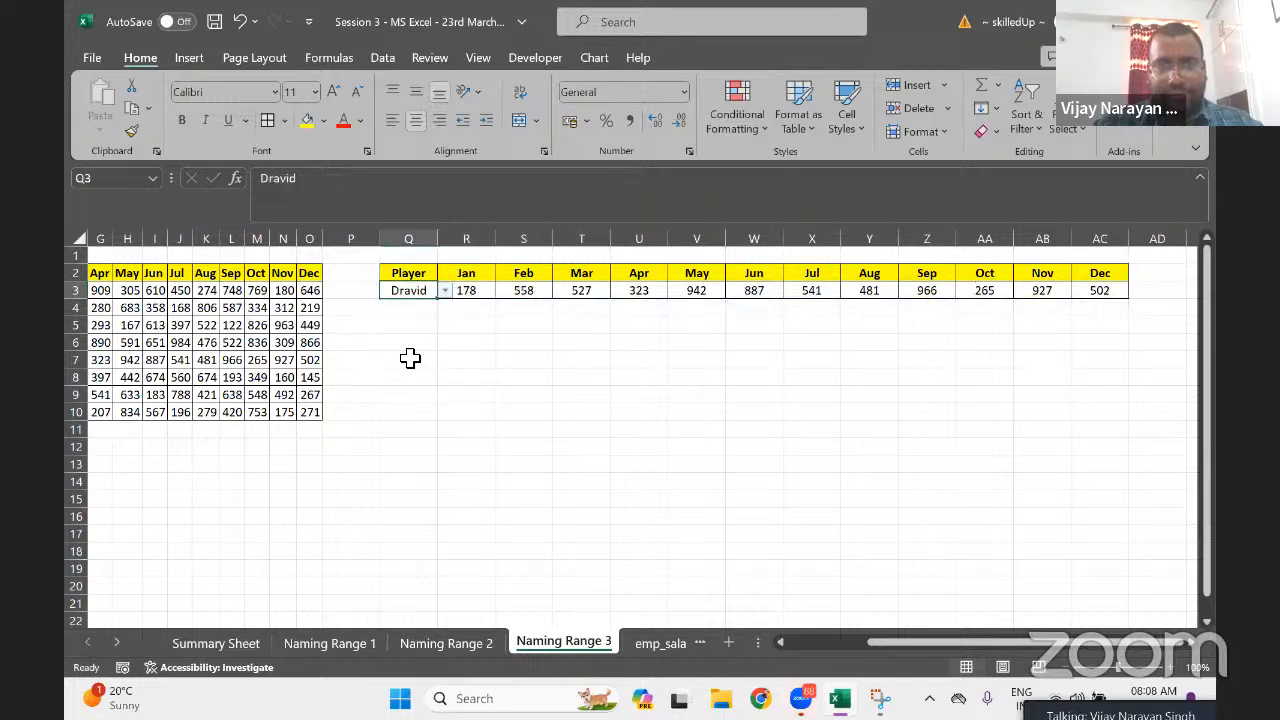
{"action": "left_click", "coordinate": [444, 290]}
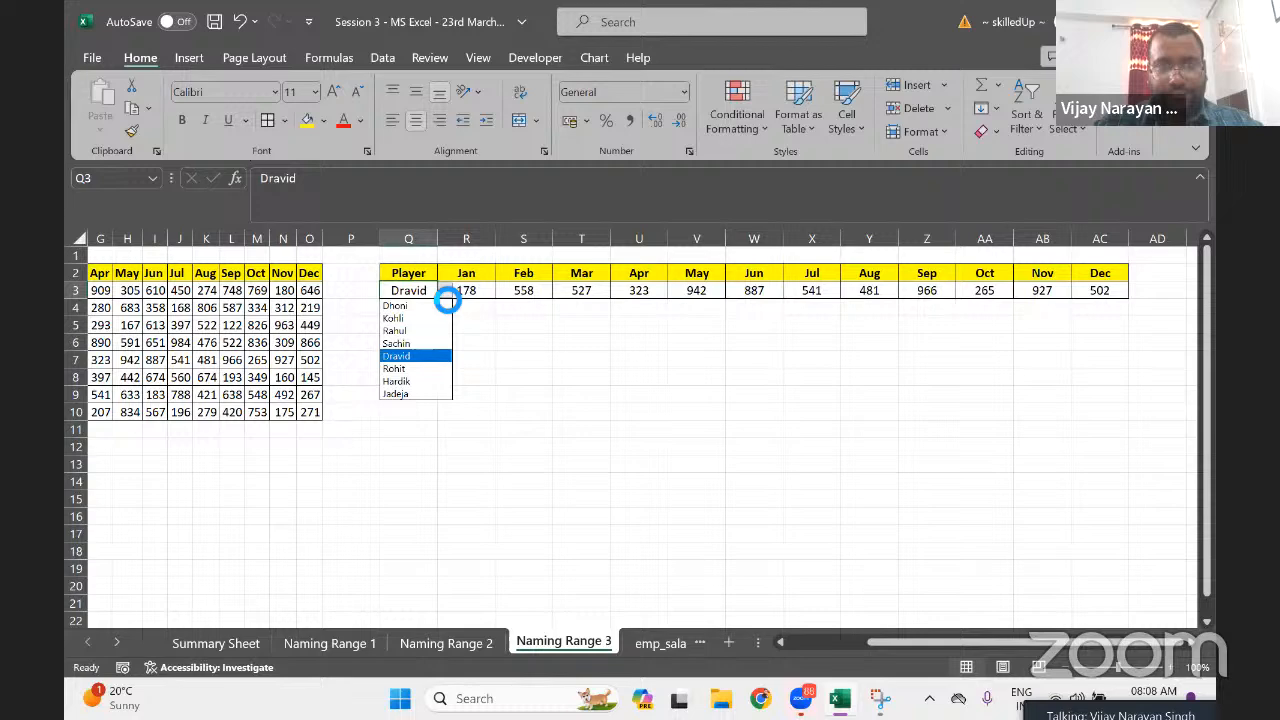
{"action": "left_click", "coordinate": [410, 364]}
{"action": "left_click", "coordinate": [444, 290]}
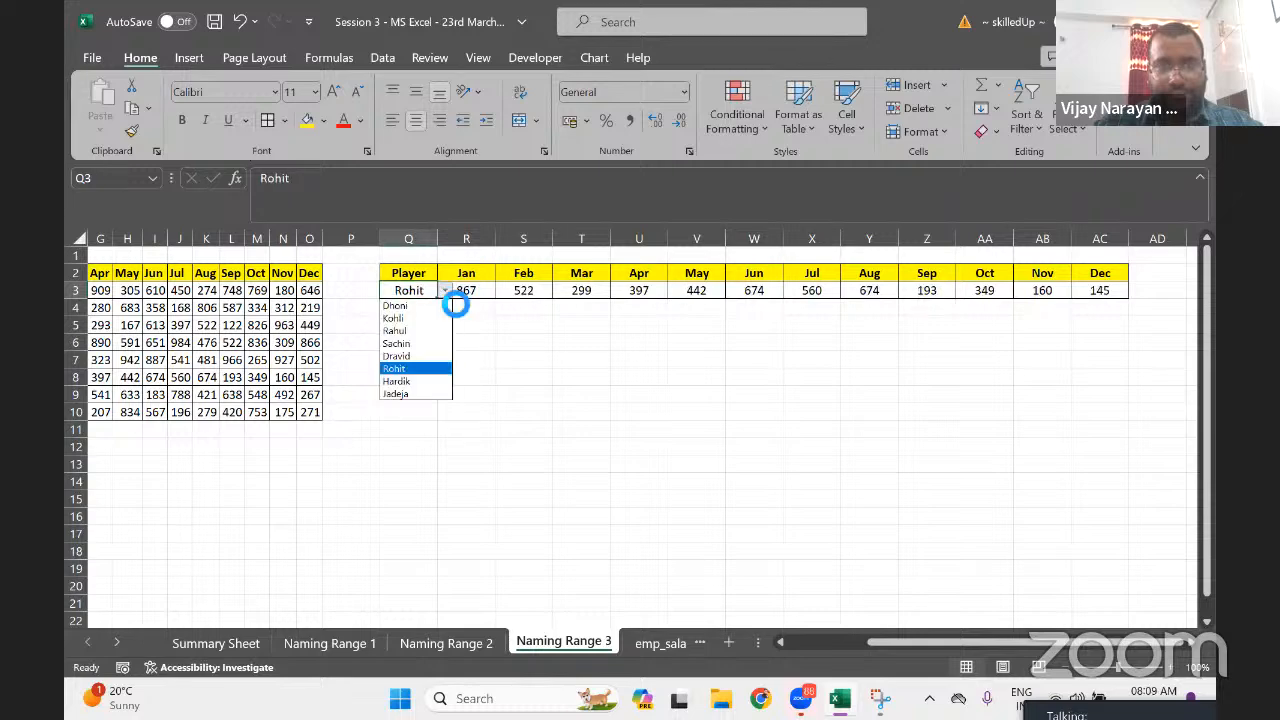
{"action": "left_click", "coordinate": [410, 391]}
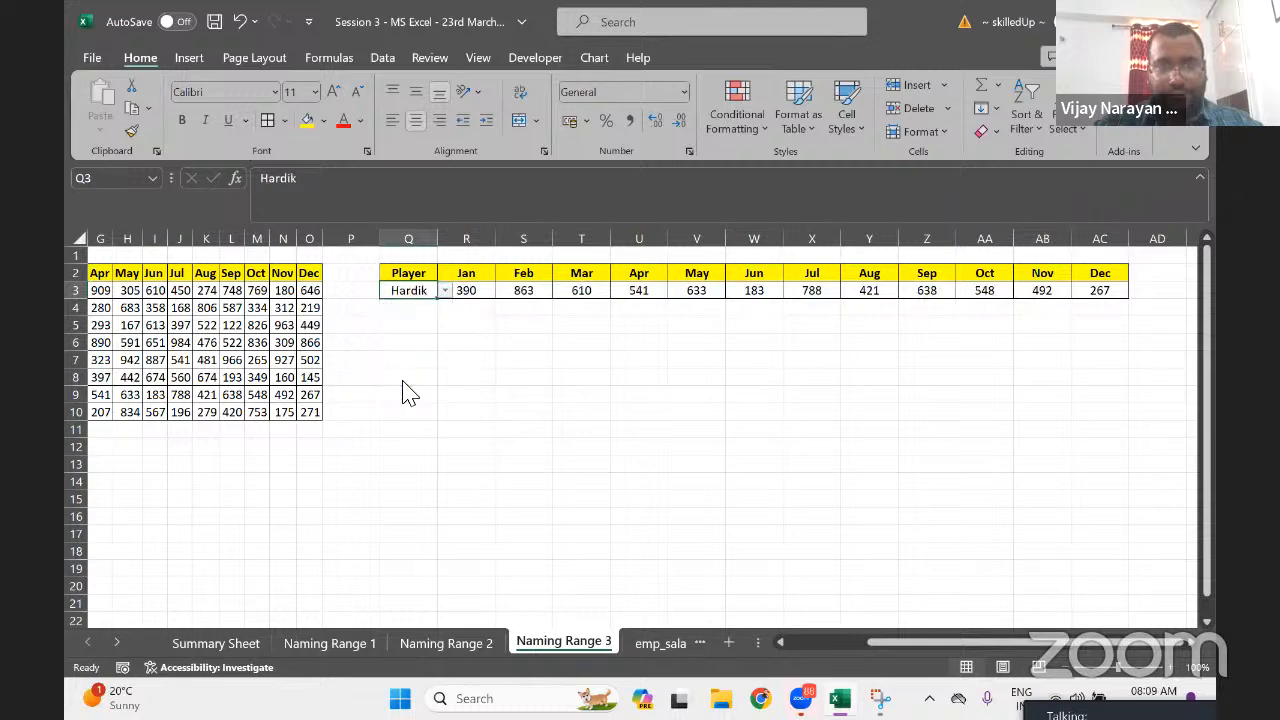
{"action": "left_click", "coordinate": [444, 290]}
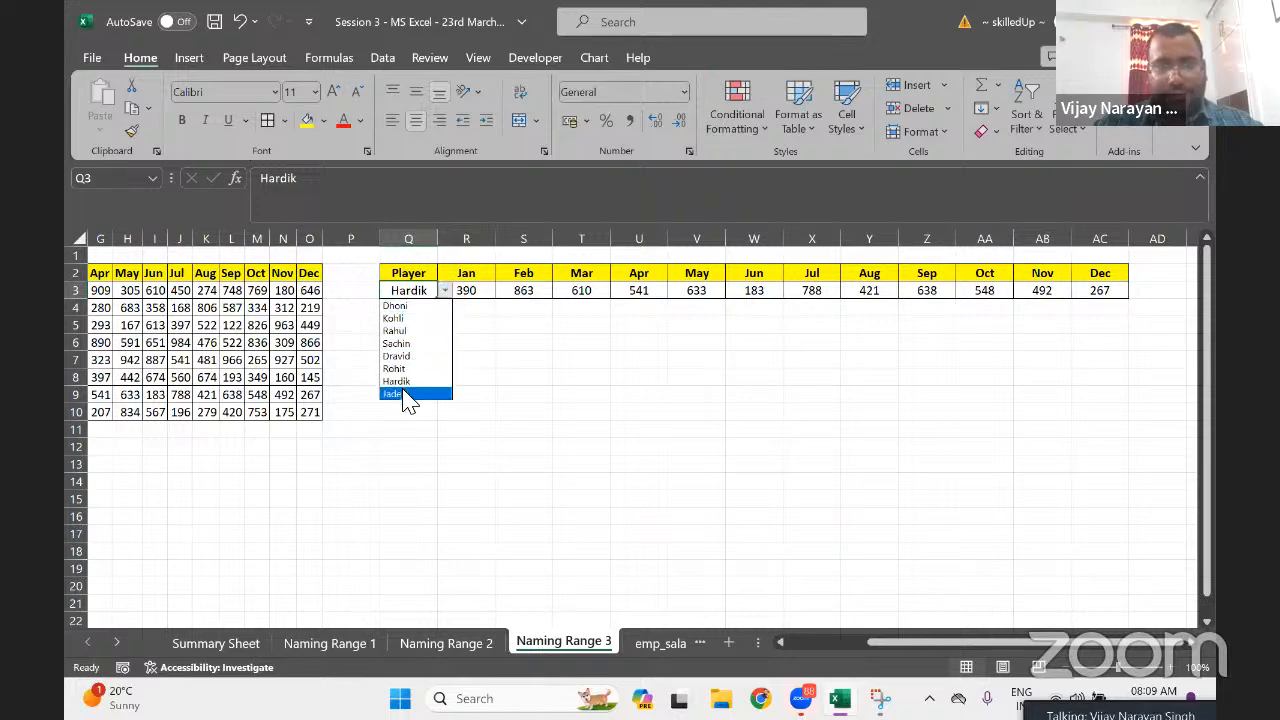
{"action": "left_click", "coordinate": [407, 395]}
{"action": "left_click", "coordinate": [407, 394]}
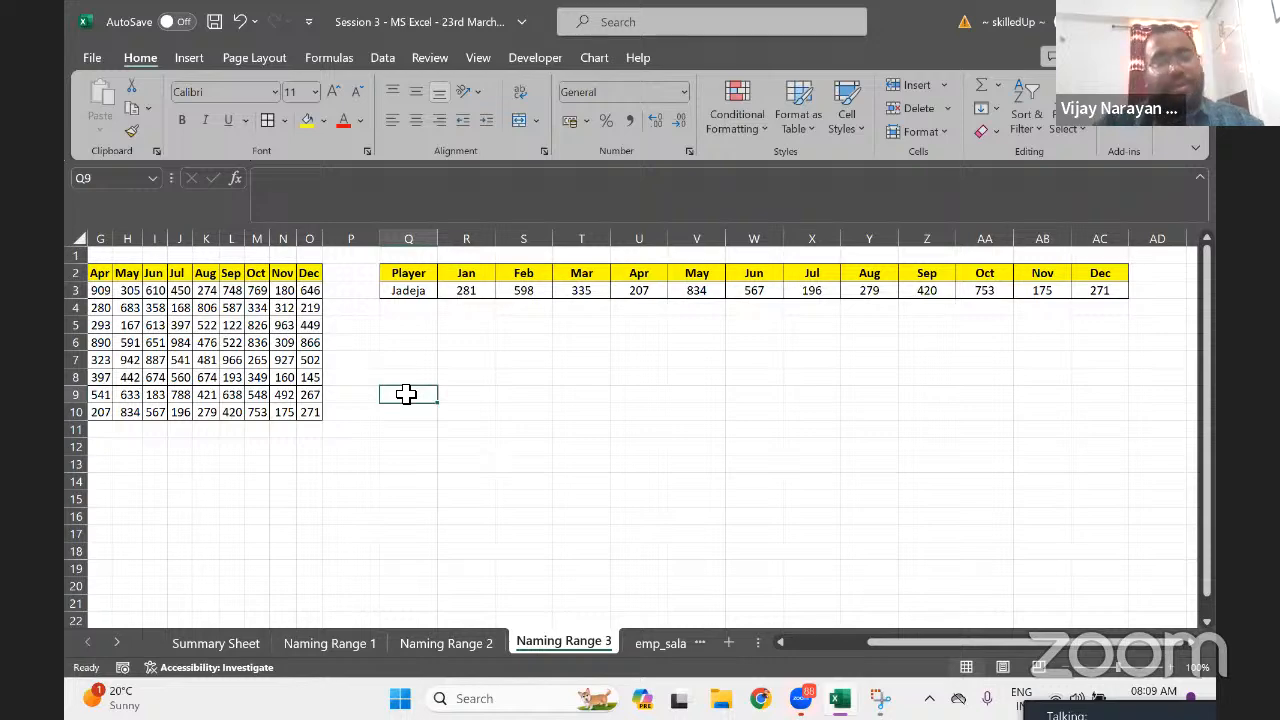
Look over the player names in C3:C10, then go to empty cell Q5 for the new box
{"action": "key", "text": "Left"}
{"action": "key", "text": "Left"}
{"action": "key", "text": "ctrl+Left"}
{"action": "key", "text": "Left"}
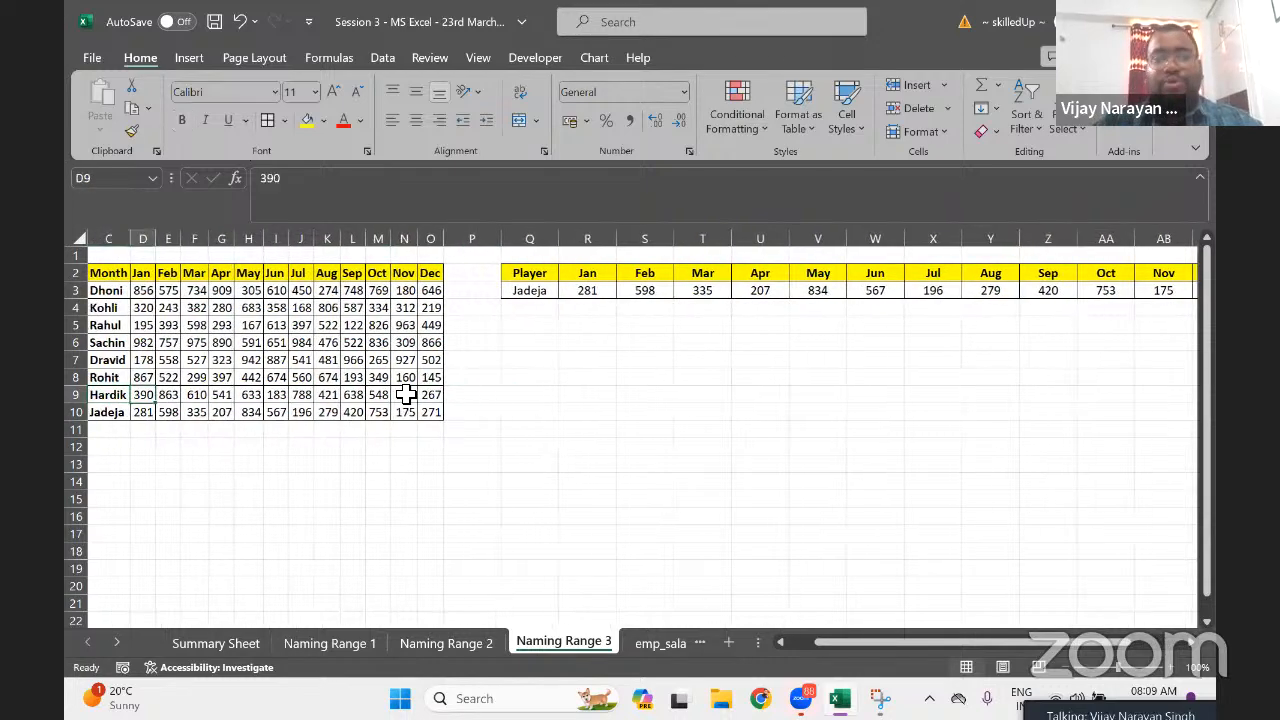
{"action": "key", "text": "Right"}
{"action": "key", "text": "Down"}
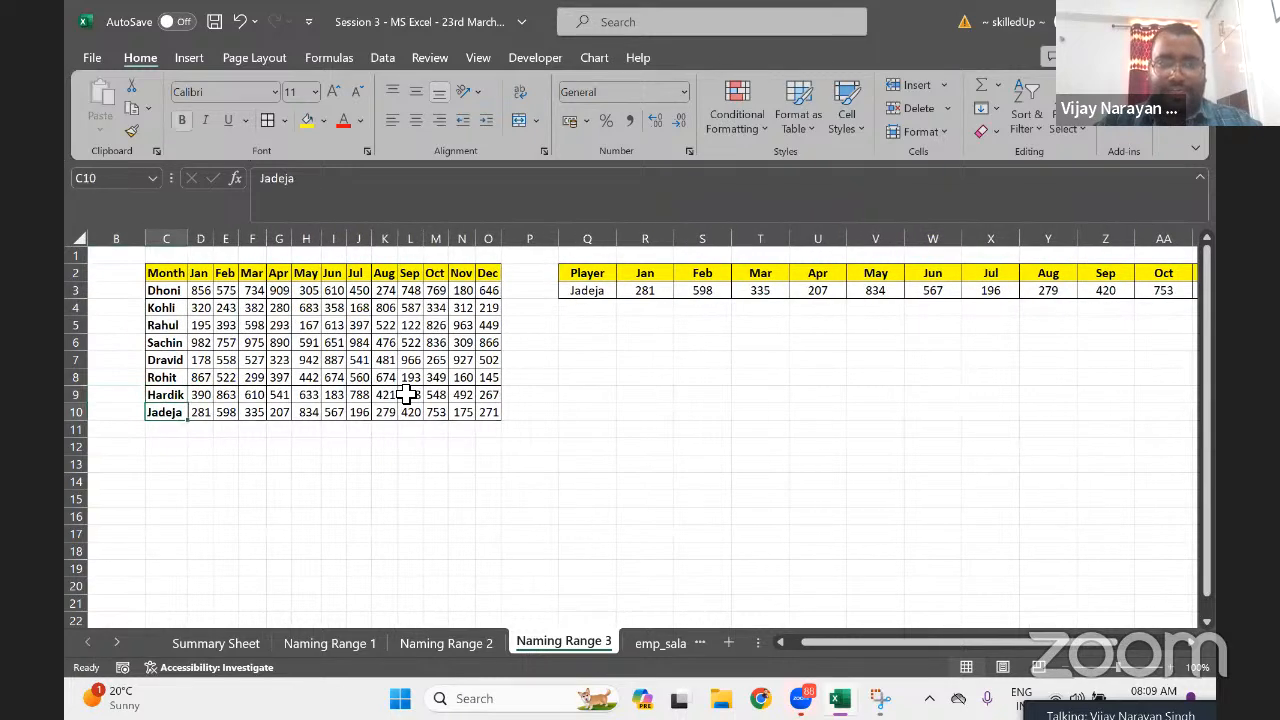
{"action": "key", "text": "shift+Up"}
{"action": "key", "text": "shift+Up"}
{"action": "key", "text": "shift+Up"}
{"action": "key", "text": "shift+Up"}
{"action": "key", "text": "shift+Up"}
{"action": "key", "text": "shift+Up"}
{"action": "key", "text": "shift+Up"}
{"action": "key", "text": "ctrl+shift+Right"}
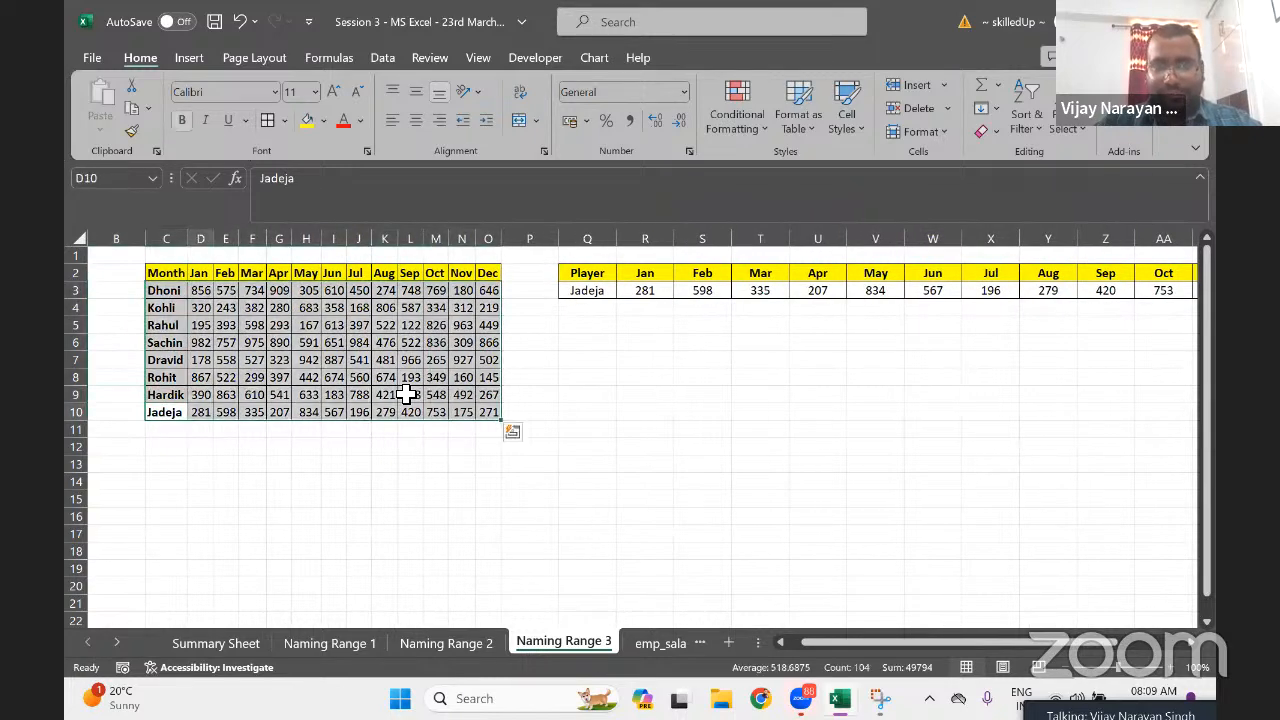
{"action": "key", "text": "Right"}
{"action": "key", "text": "Right"}
{"action": "key", "text": "Right"}
{"action": "key", "text": "Right"}
{"action": "key", "text": "Right"}
{"action": "key", "text": "Right"}
{"action": "key", "text": "Right"}
{"action": "key", "text": "Right"}
{"action": "key", "text": "Right"}
{"action": "key", "text": "Right"}
{"action": "key", "text": "Right"}
{"action": "key", "text": "Right"}
{"action": "key", "text": "Right"}
{"action": "key", "text": "Right"}
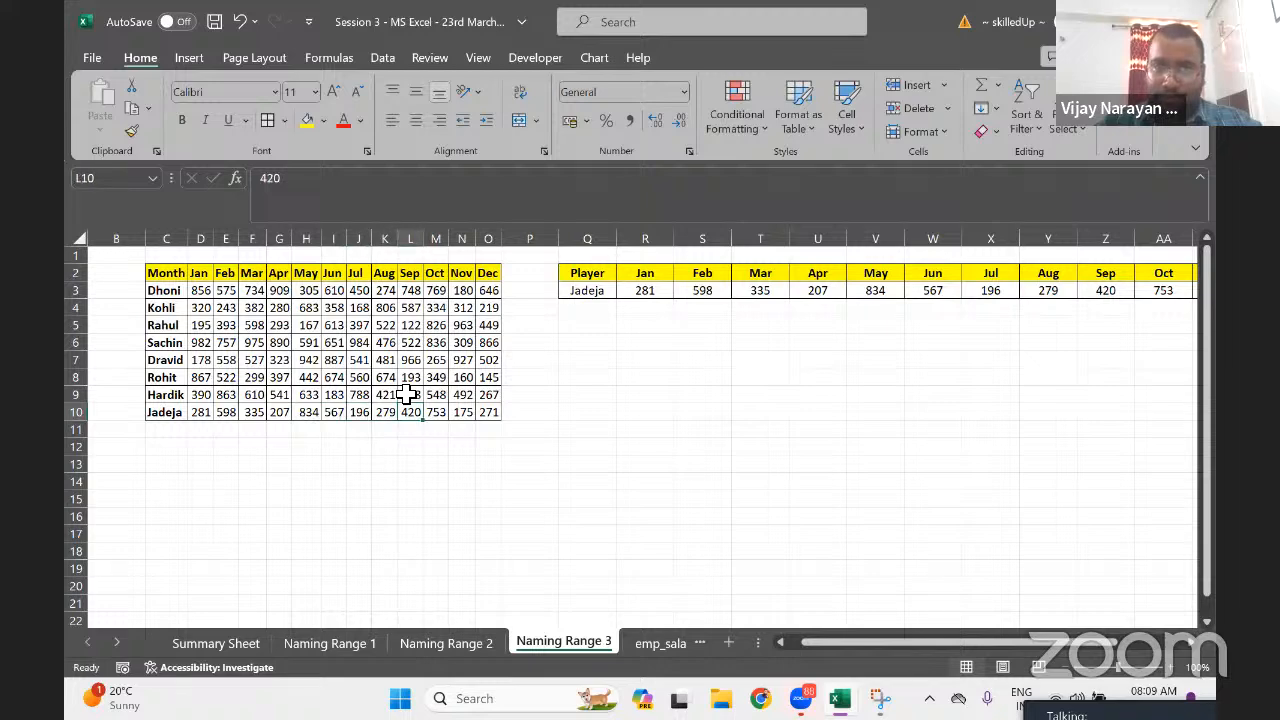
{"action": "key", "text": "ctrl+Up"}
{"action": "key", "text": "Down"}
{"action": "key", "text": "Down"}
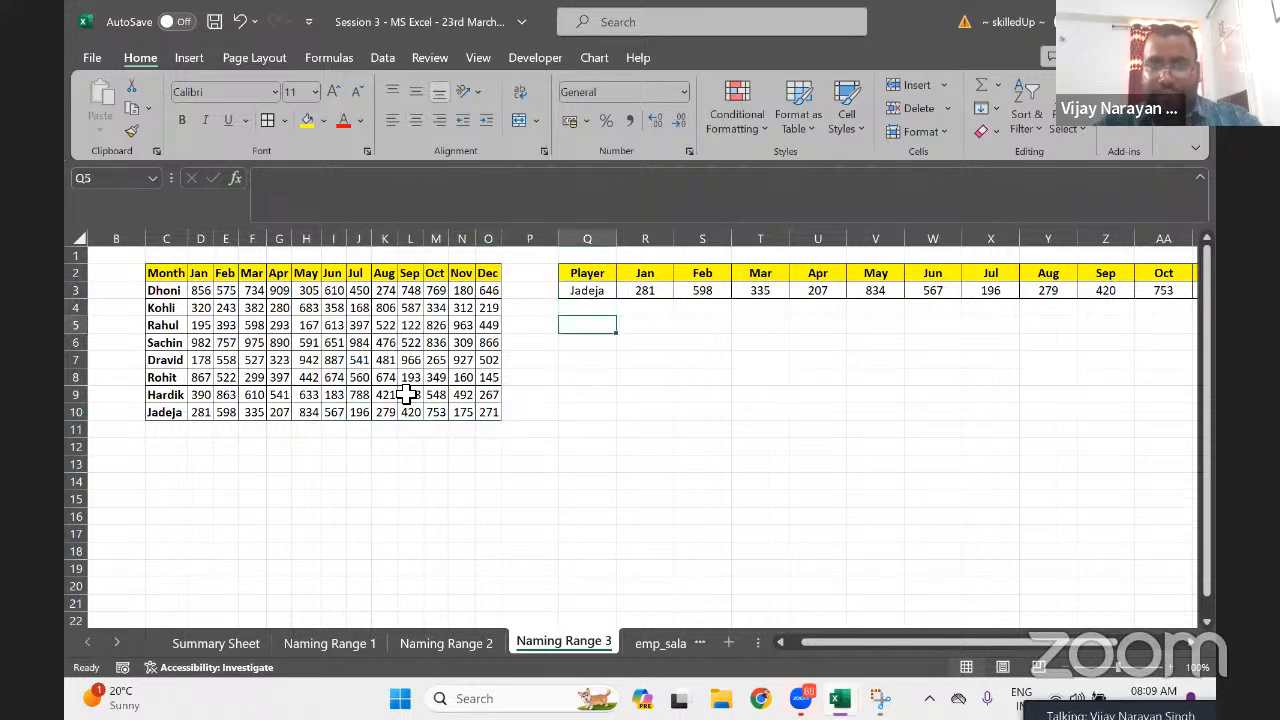
Enter the headers Player, Month and Score in Q5:S5
{"action": "type", "text": "Player"}
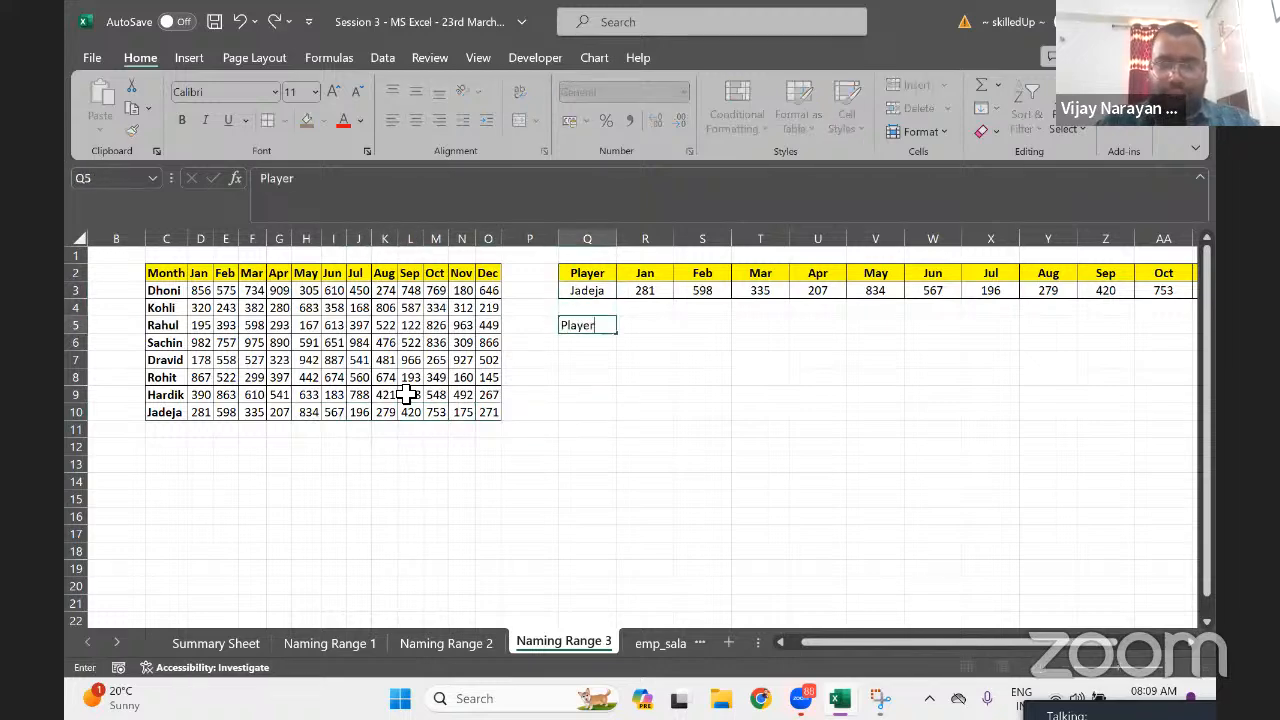
{"action": "key", "text": "Return"}
{"action": "key", "text": "Up"}
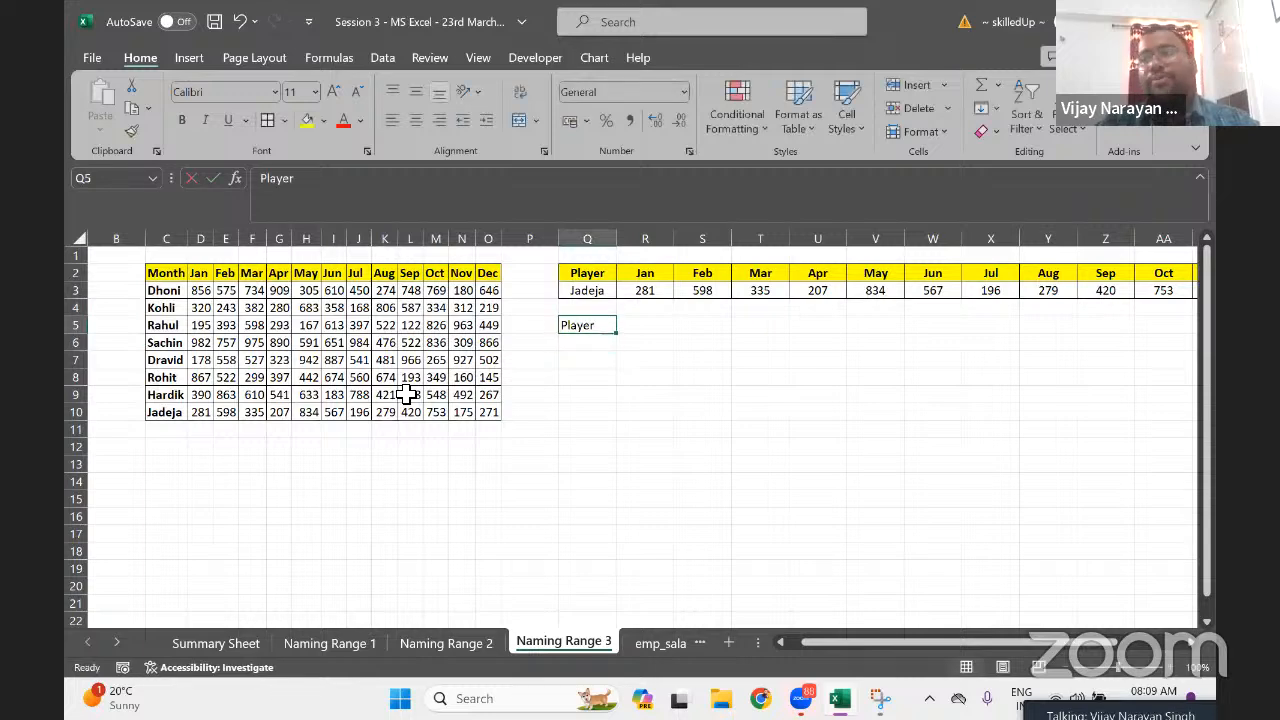
{"action": "key", "text": "Right"}
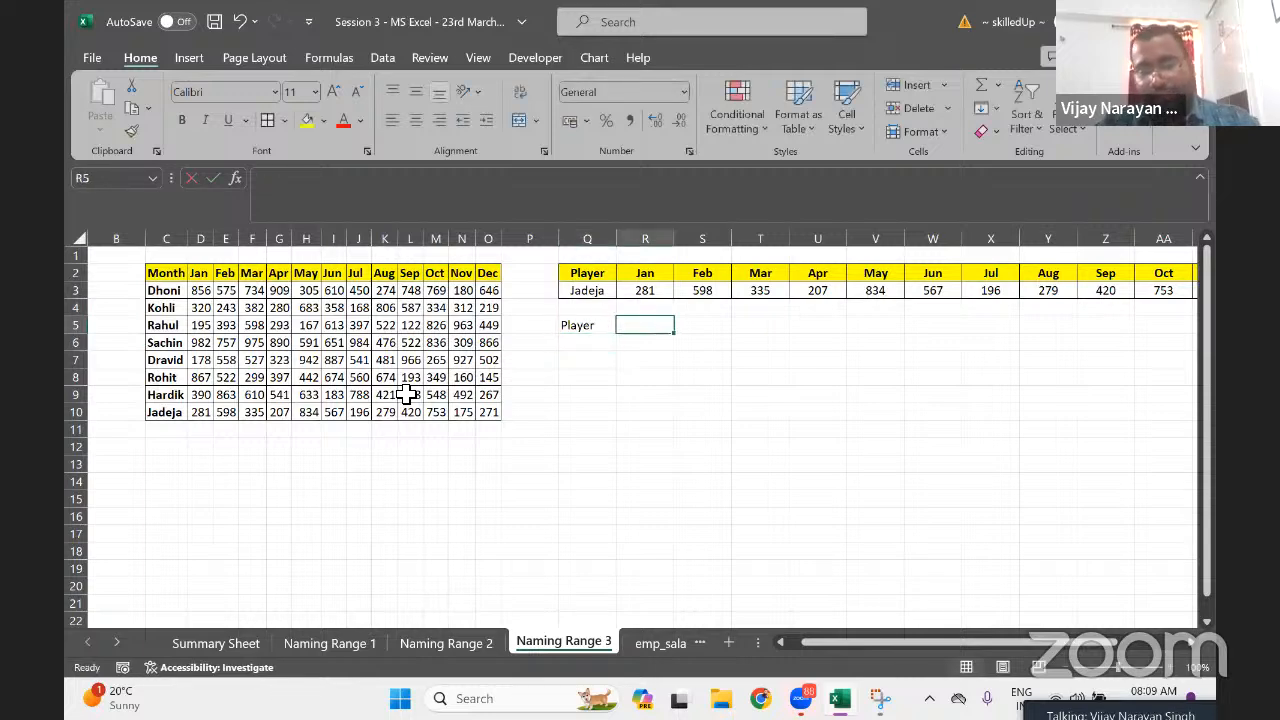
{"action": "type", "text": "Month"}
{"action": "key", "text": "Return"}
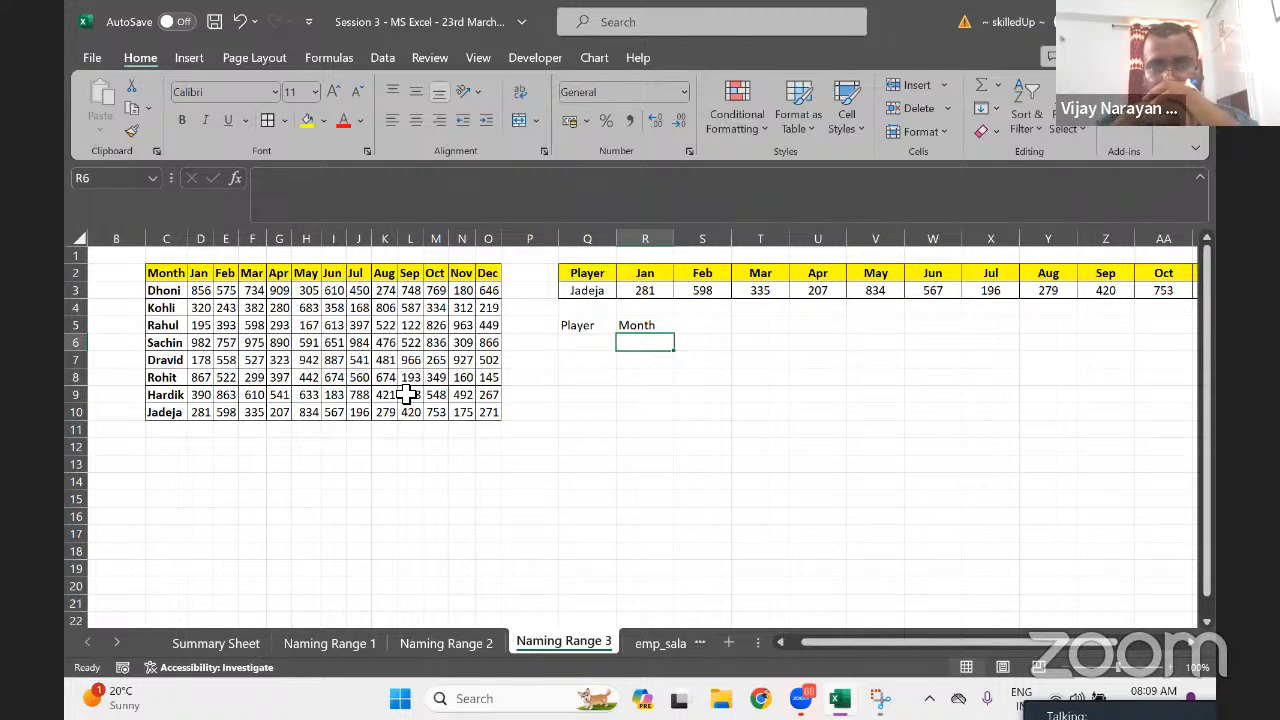
{"action": "key", "text": "Up"}
{"action": "key", "text": "Right"}
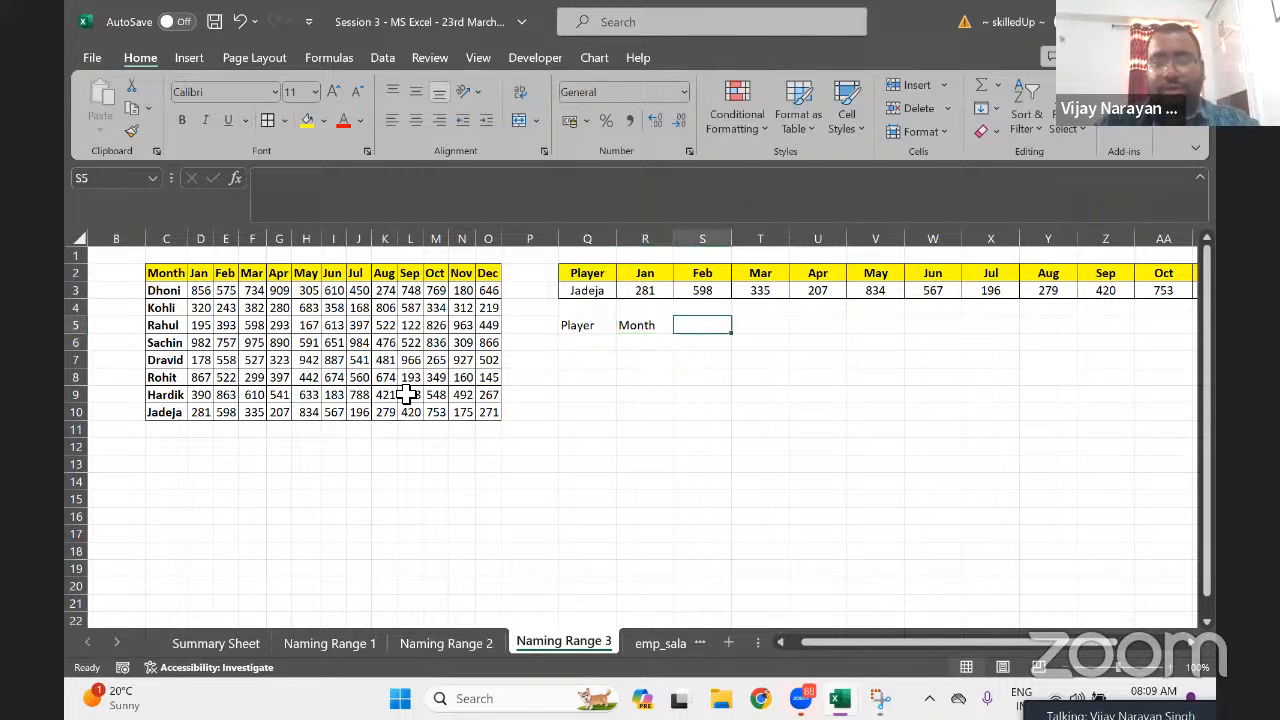
{"action": "type", "text": "Score"}
{"action": "key", "text": "Return"}
Fill row 6 with player Kohli in Q6, Feb in R6 and score 243 in S6
{"action": "key", "text": "Left"}
{"action": "key", "text": "Left"}
{"action": "key", "text": "Left"}
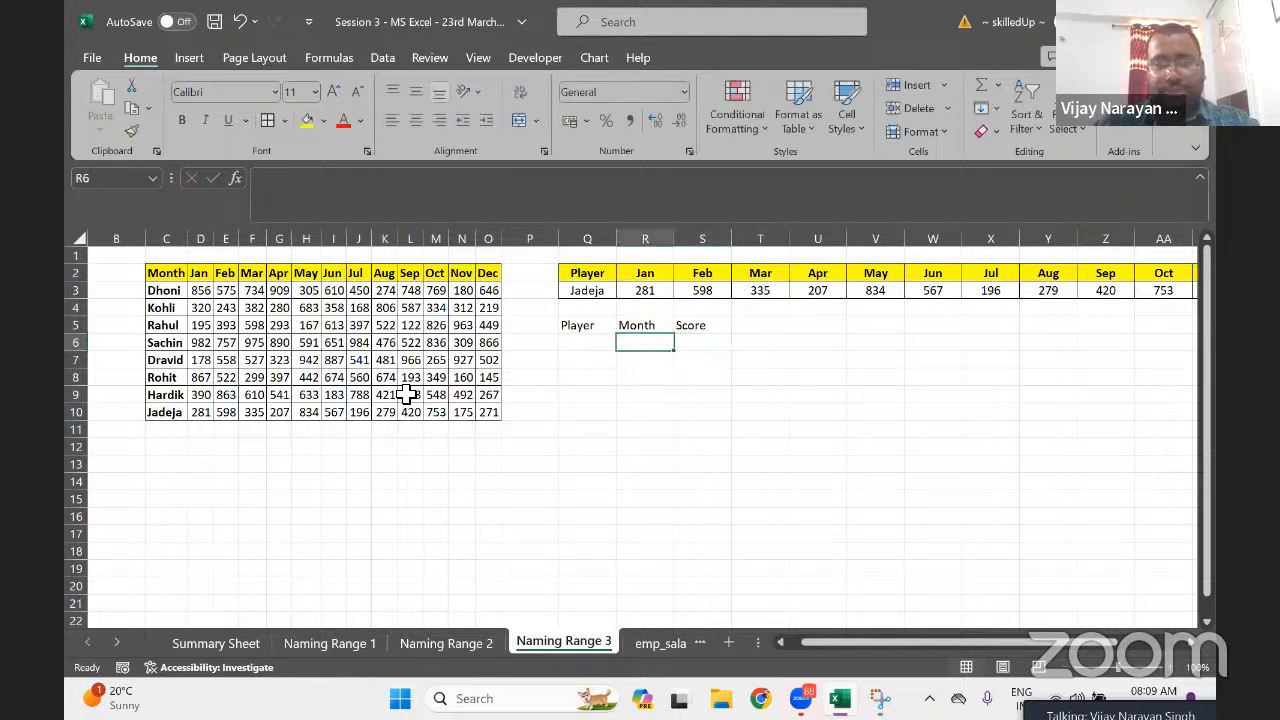
{"action": "key", "text": "Right"}
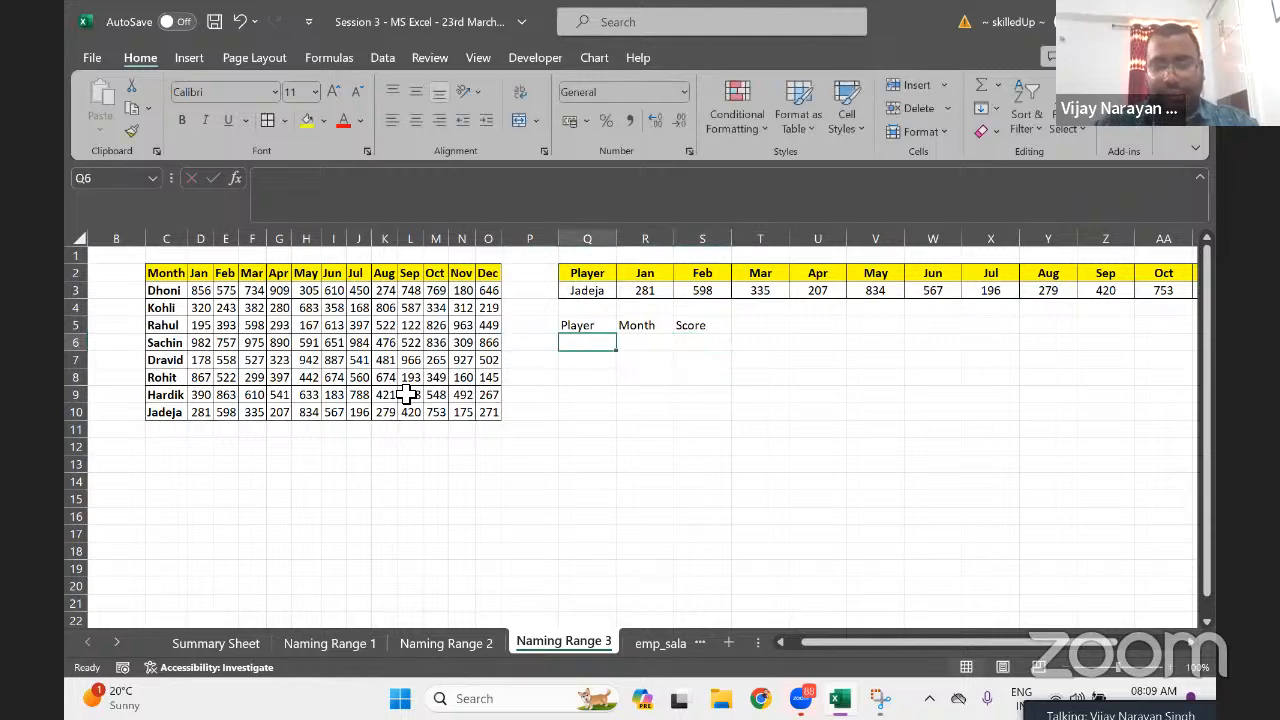
{"action": "type", "text": "Kohali"}
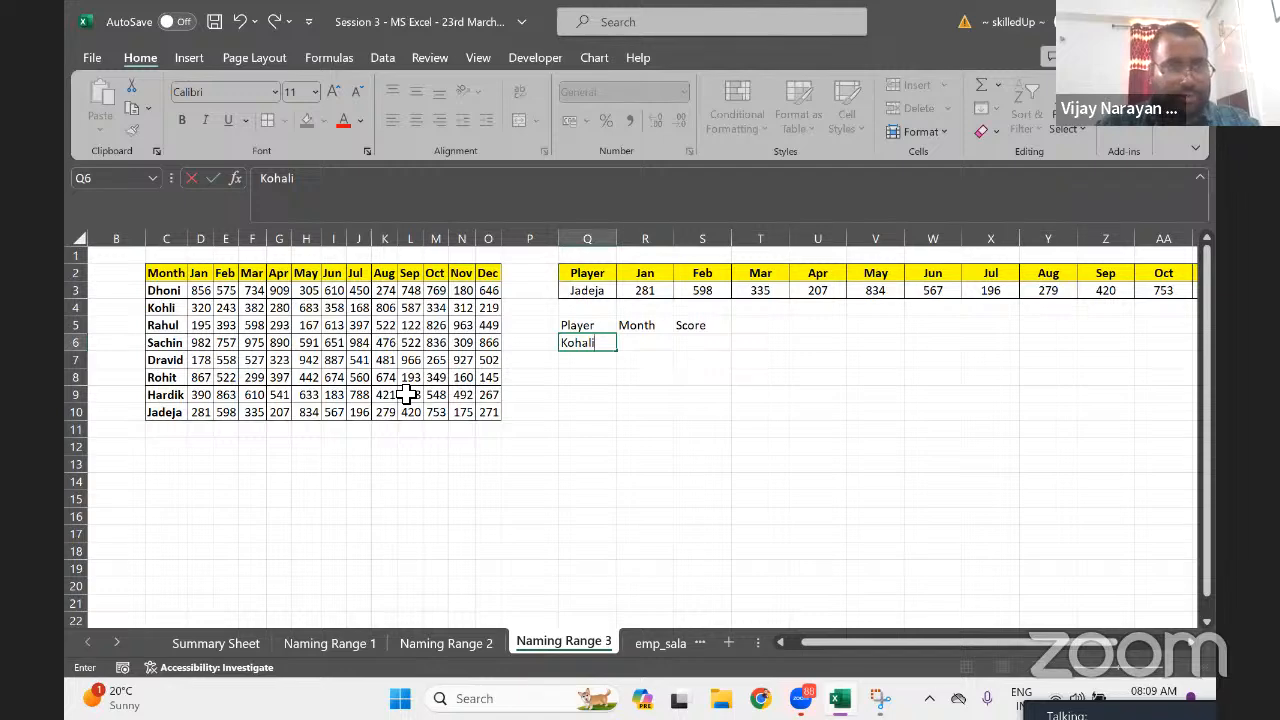
{"action": "key", "text": "BackSpace"}
{"action": "key", "text": "BackSpace"}
{"action": "key", "text": "BackSpace"}
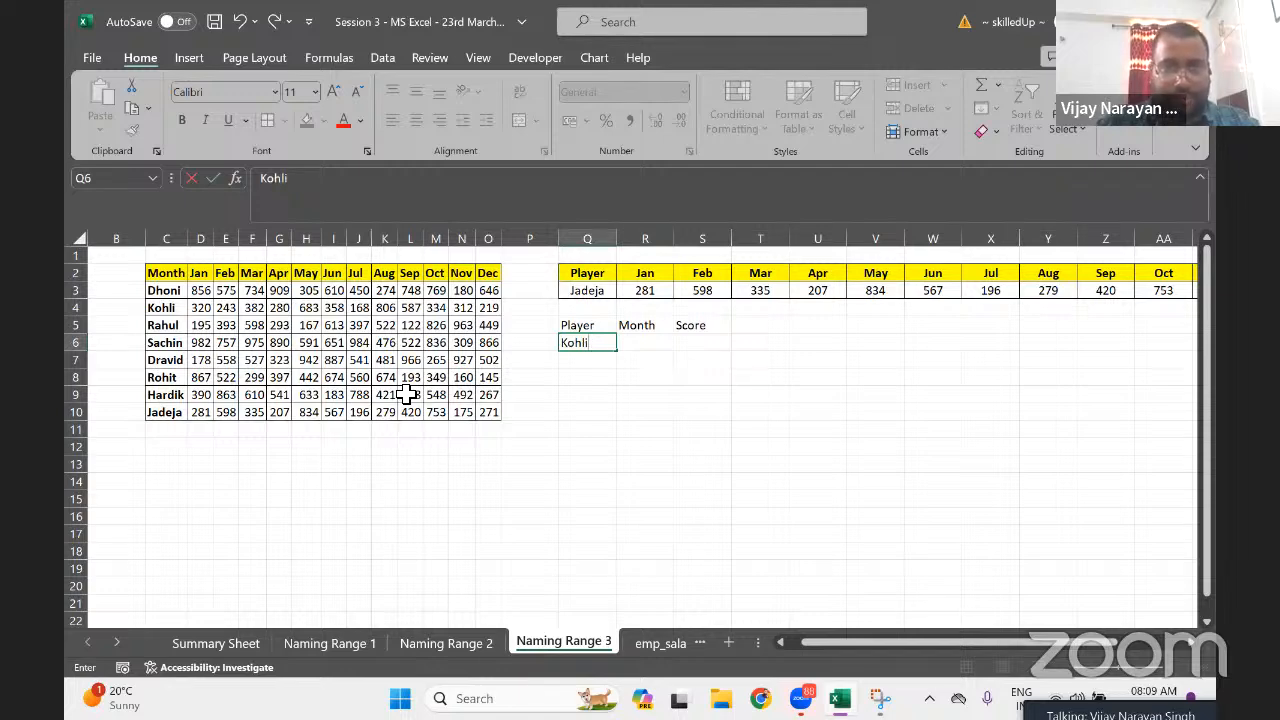
{"action": "key", "text": "Return"}
{"action": "key", "text": "Up"}
{"action": "key", "text": "Right"}
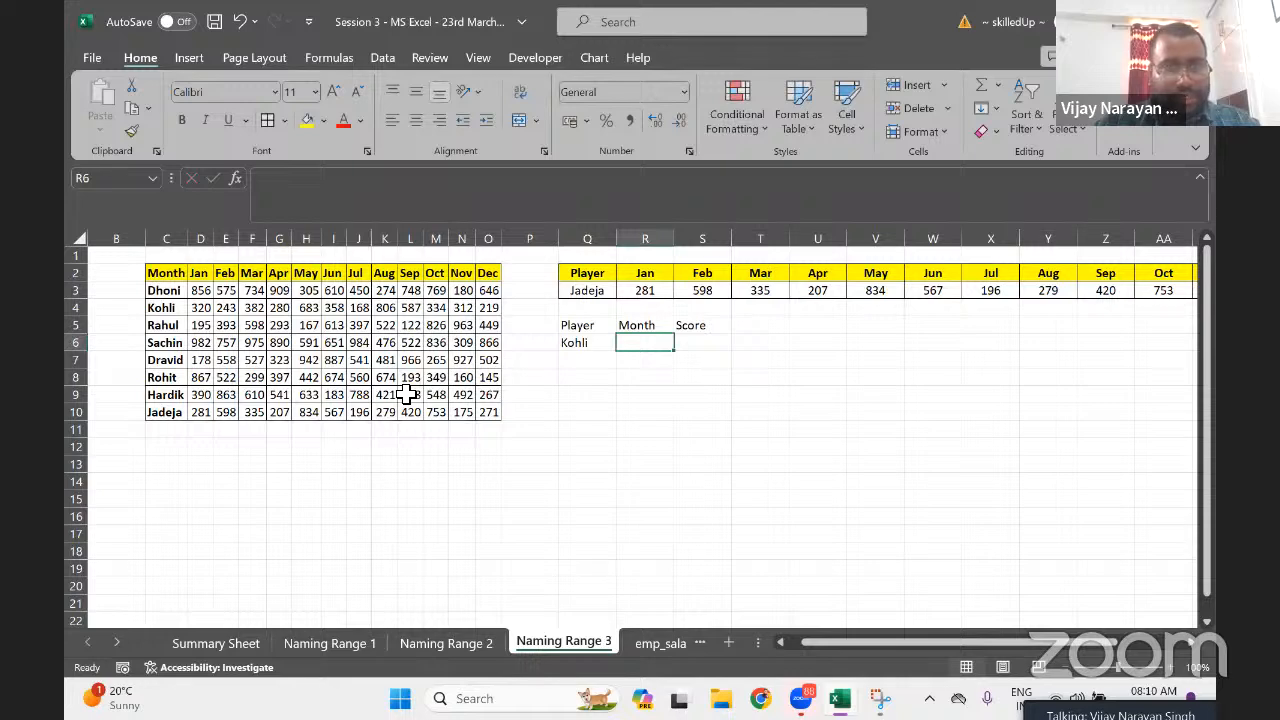
{"action": "type", "text": "Feb"}
{"action": "key", "text": "Return"}
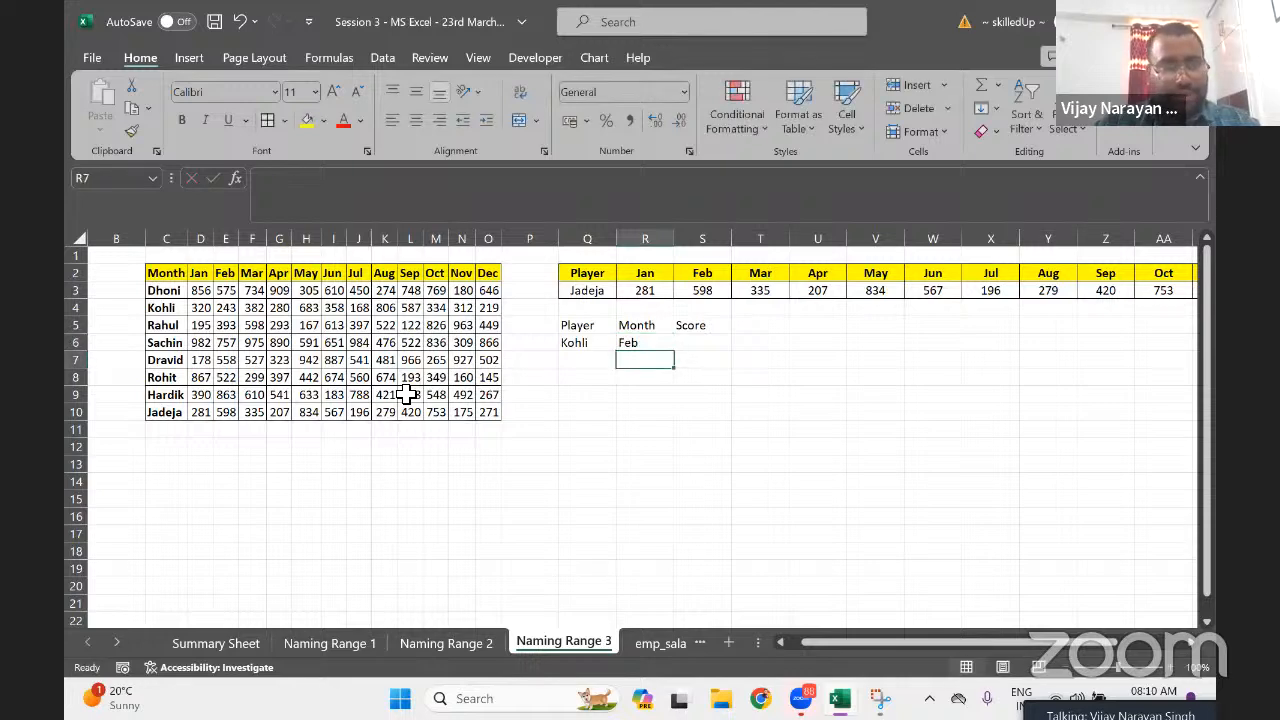
{"action": "key", "text": "Up"}
{"action": "key", "text": "Right"}
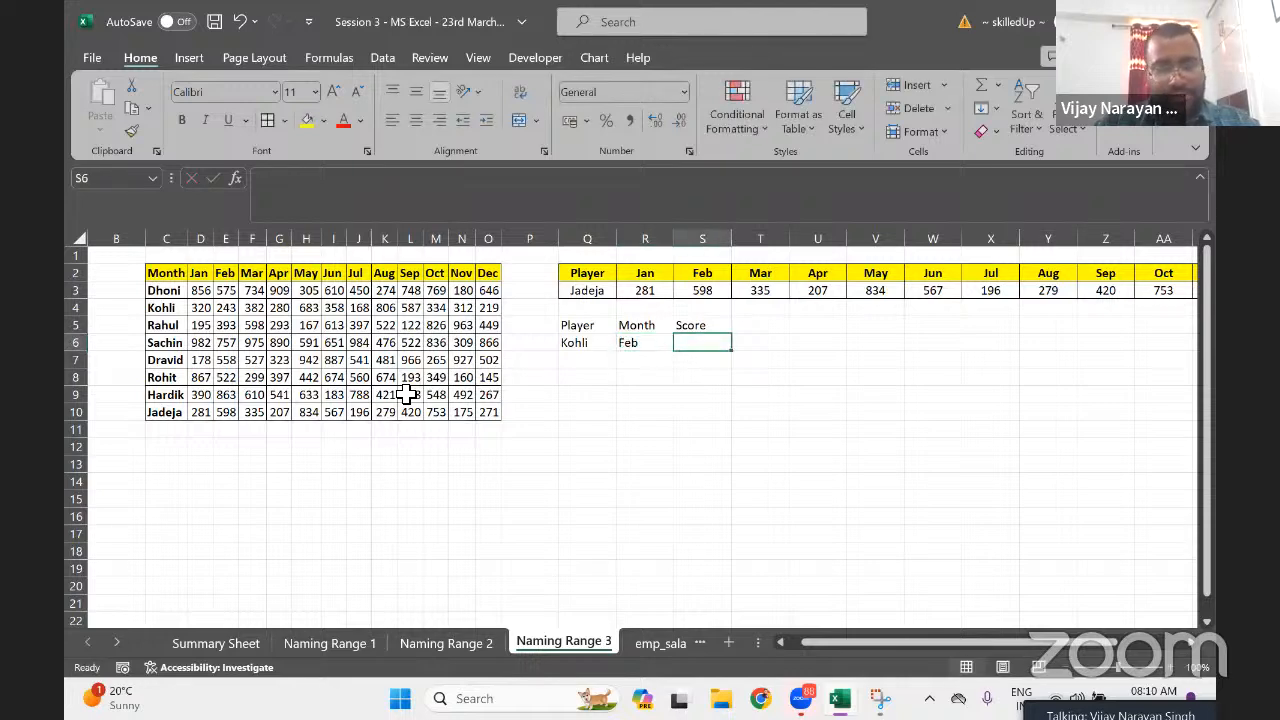
{"action": "type", "text": "243"}
{"action": "key", "text": "Return"}
{"action": "key", "text": "Up"}
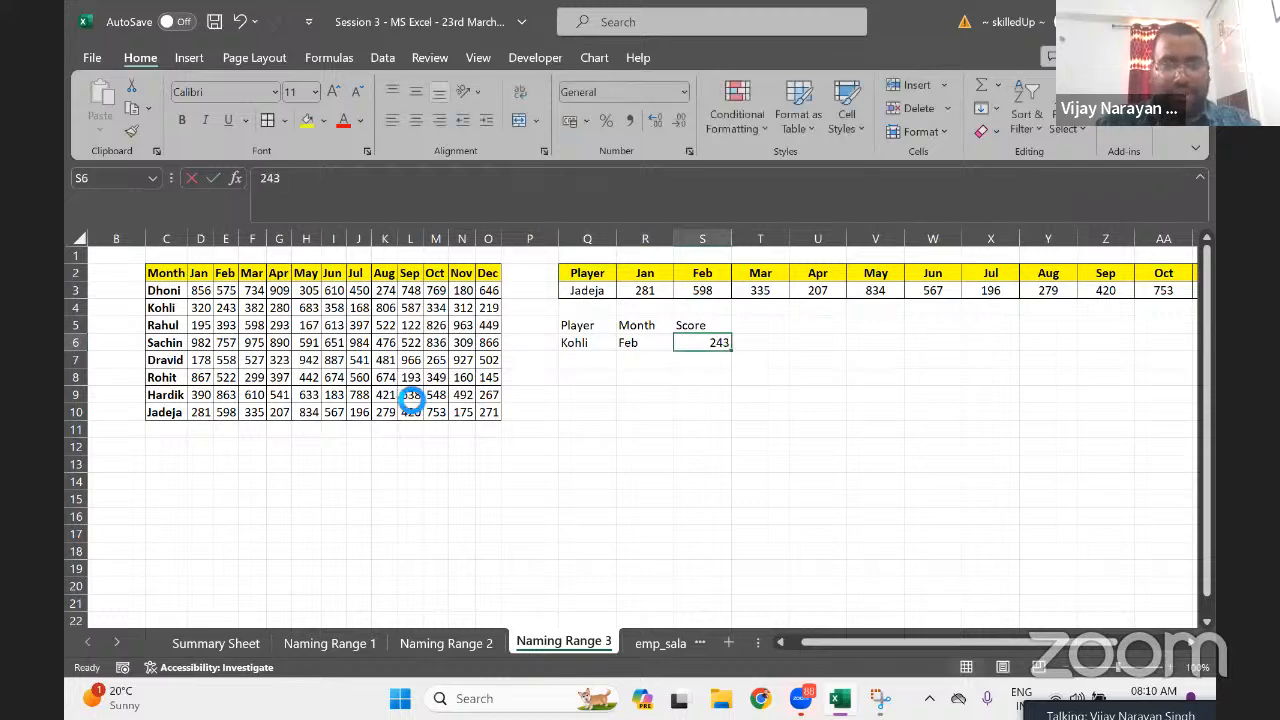
Give Kohli's Feb score cell E4 a red fill
{"action": "left_click", "coordinate": [225, 307]}
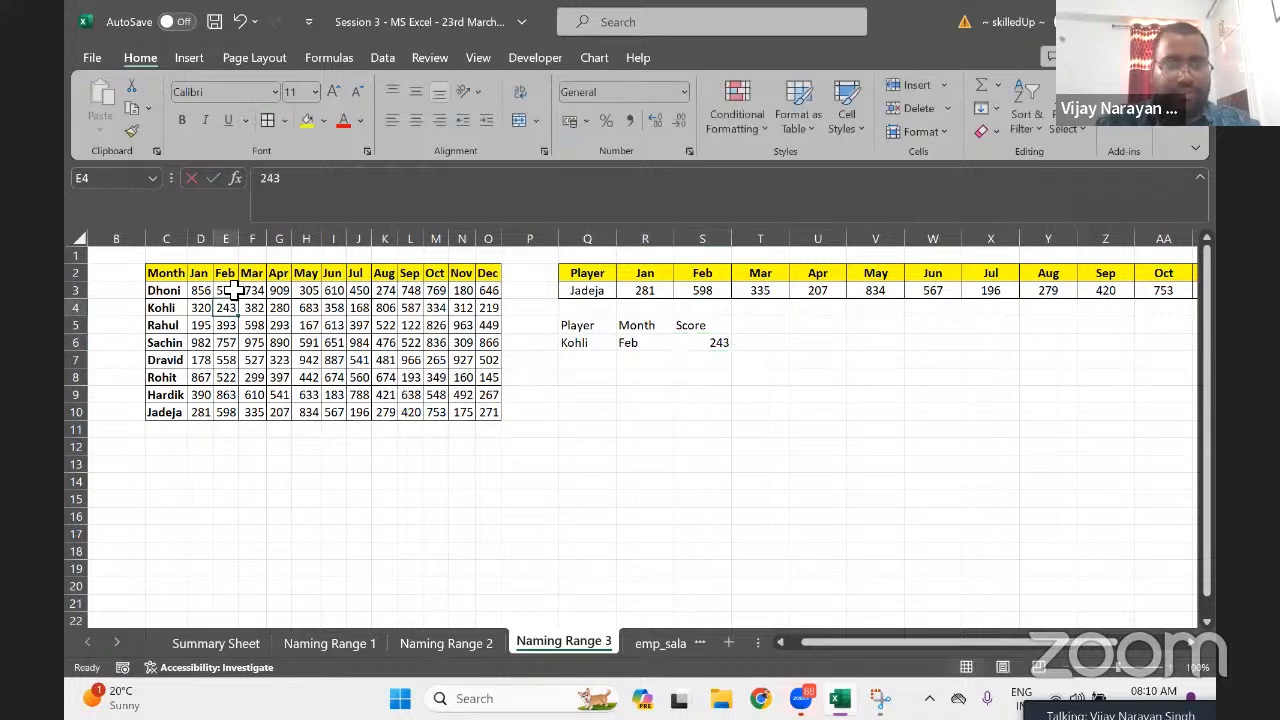
{"action": "left_click", "coordinate": [323, 121]}
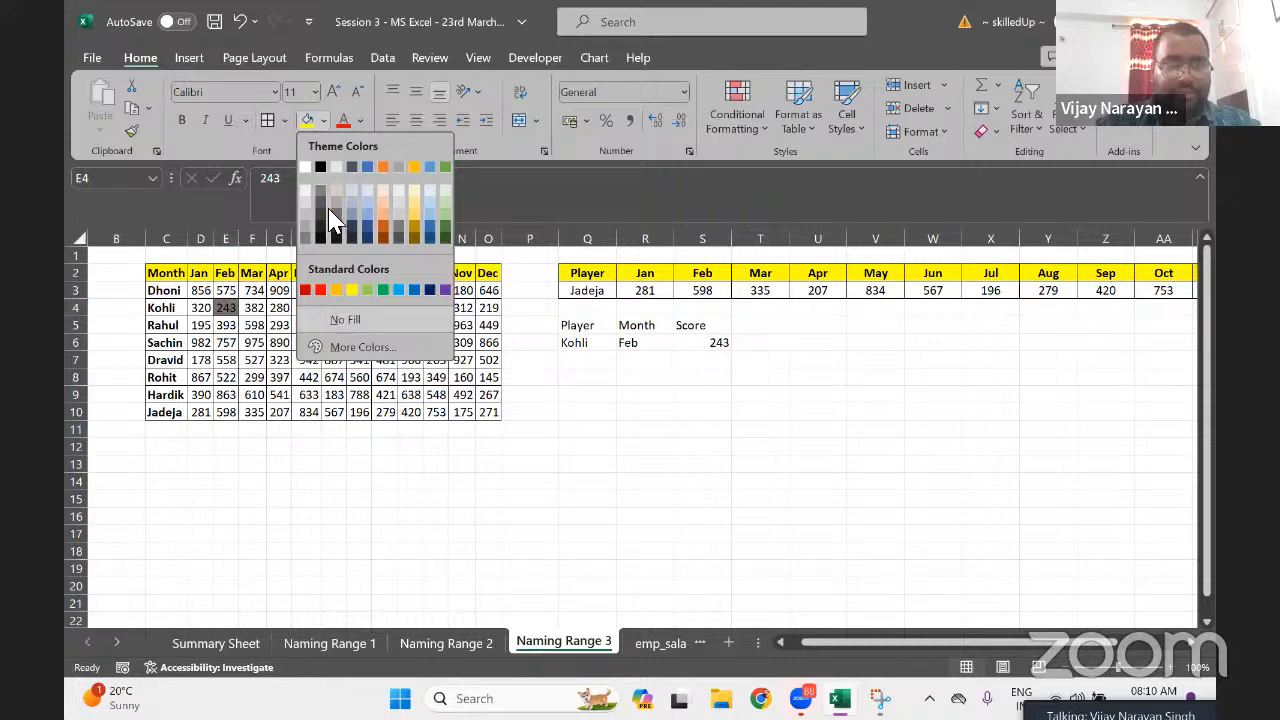
{"action": "left_click", "coordinate": [321, 169]}
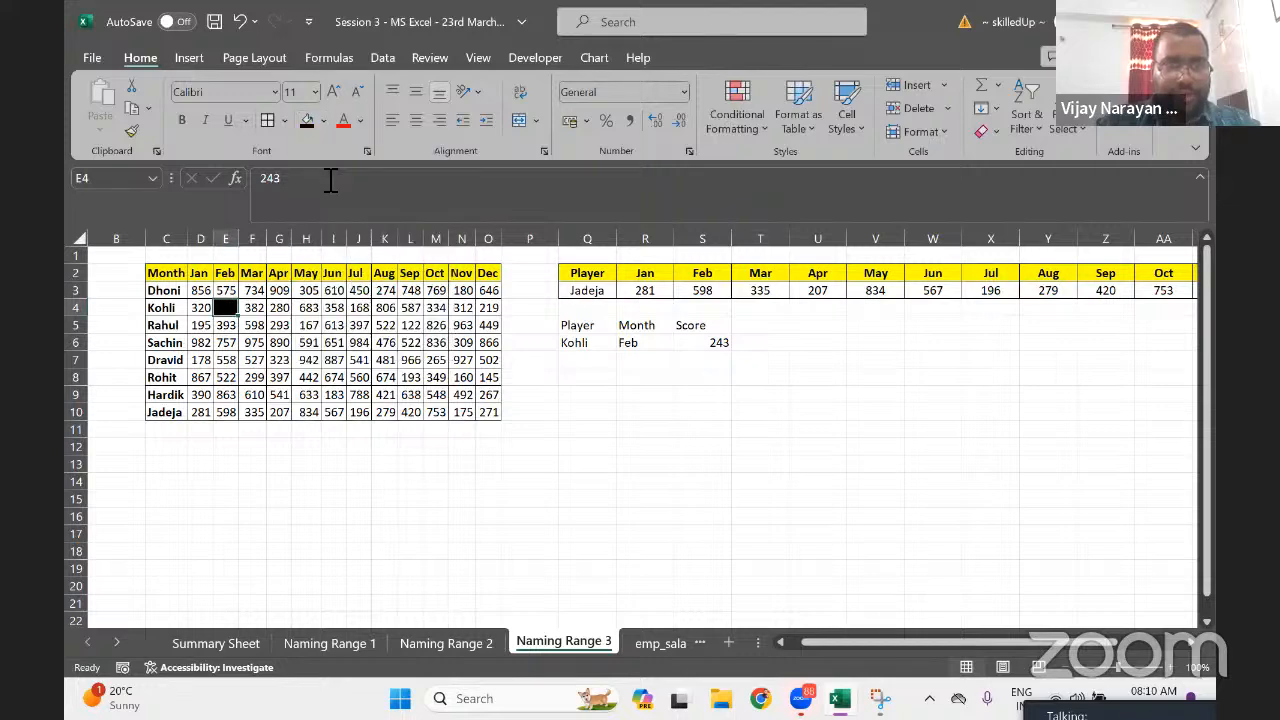
{"action": "left_click", "coordinate": [323, 121]}
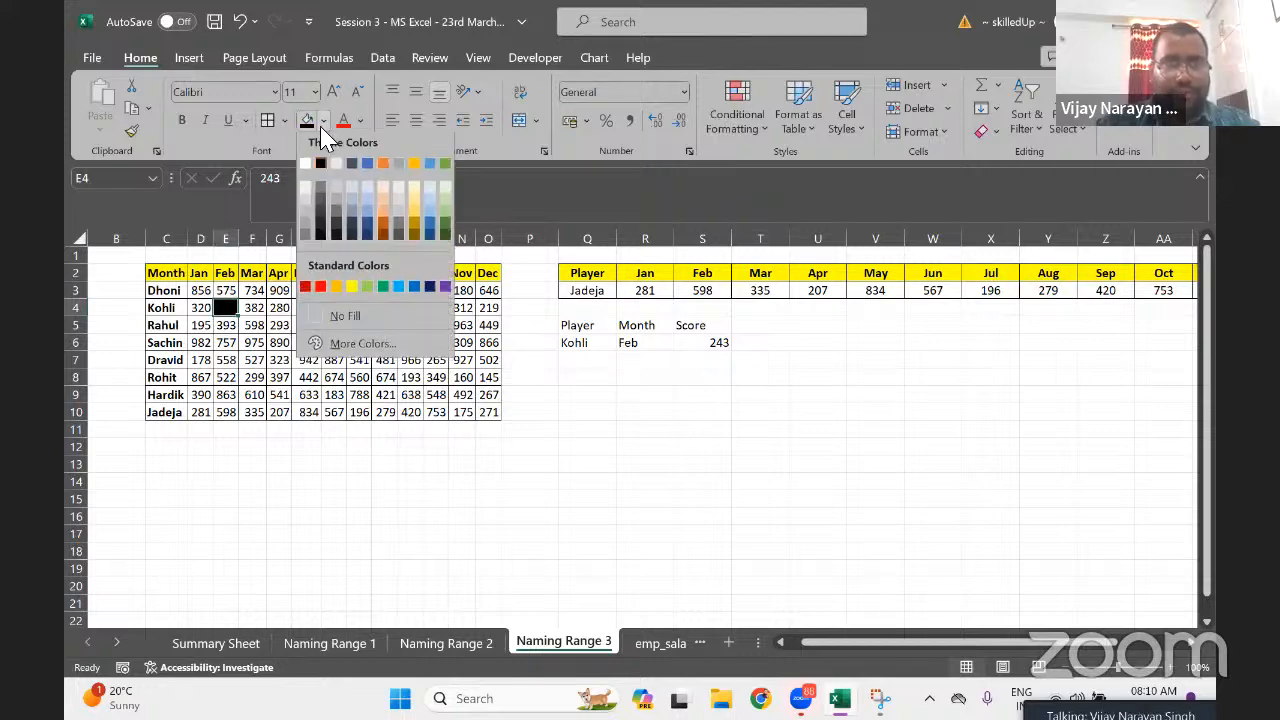
{"action": "left_click", "coordinate": [306, 168]}
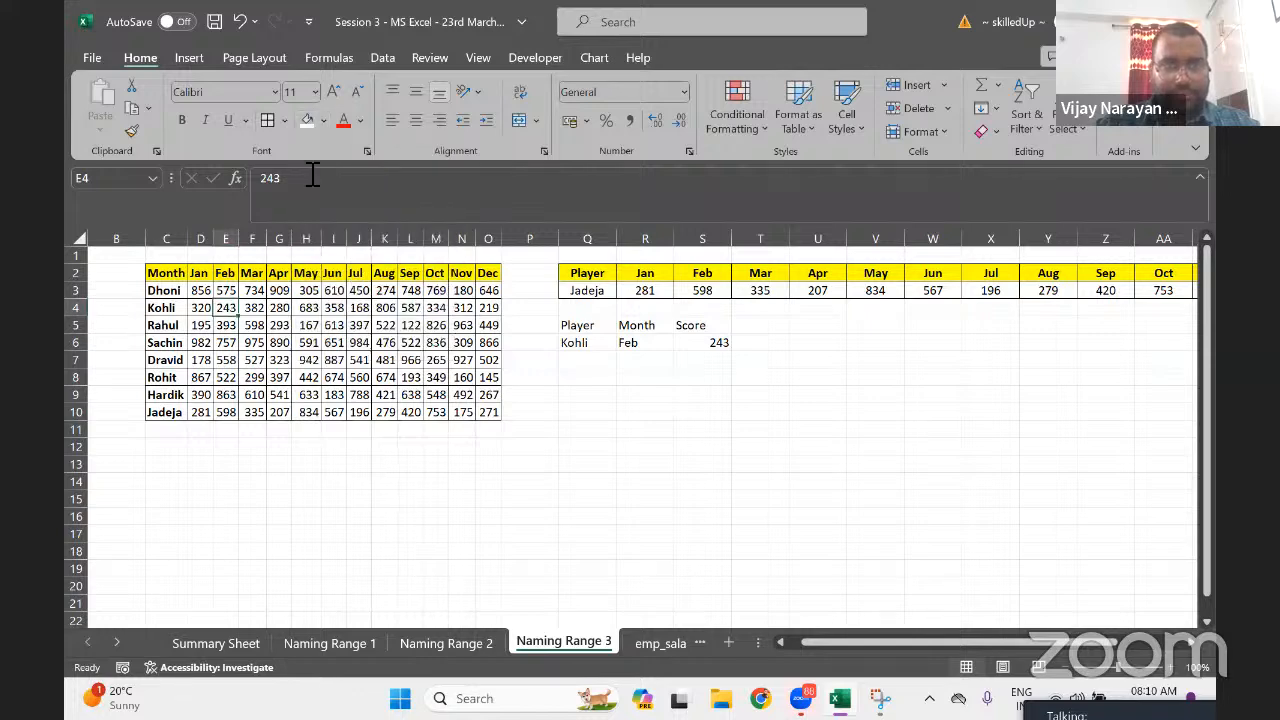
{"action": "left_click", "coordinate": [323, 121]}
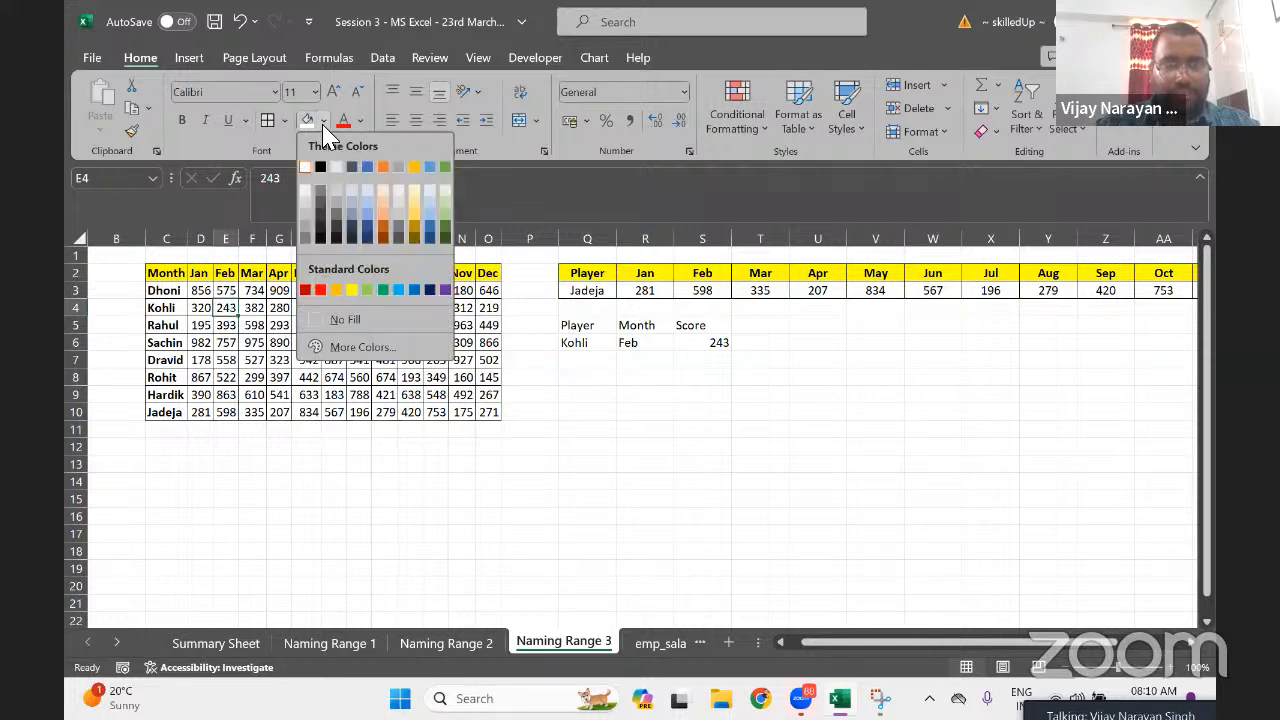
{"action": "left_click", "coordinate": [318, 290]}
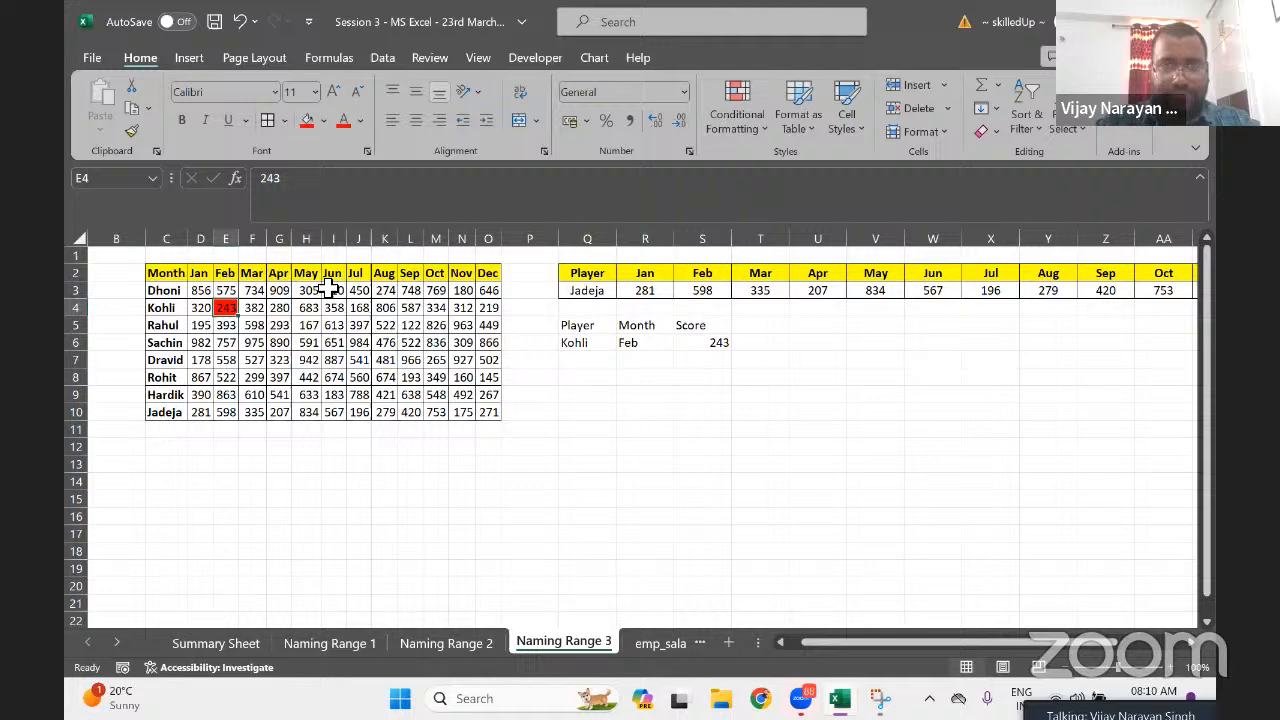
{"action": "left_click", "coordinate": [686, 345]}
Make the Q5:S5 headers bold, centred and bordered, with a tan fill
{"action": "key", "text": "Up"}
{"action": "key", "text": "Left"}
{"action": "key", "text": "Left"}
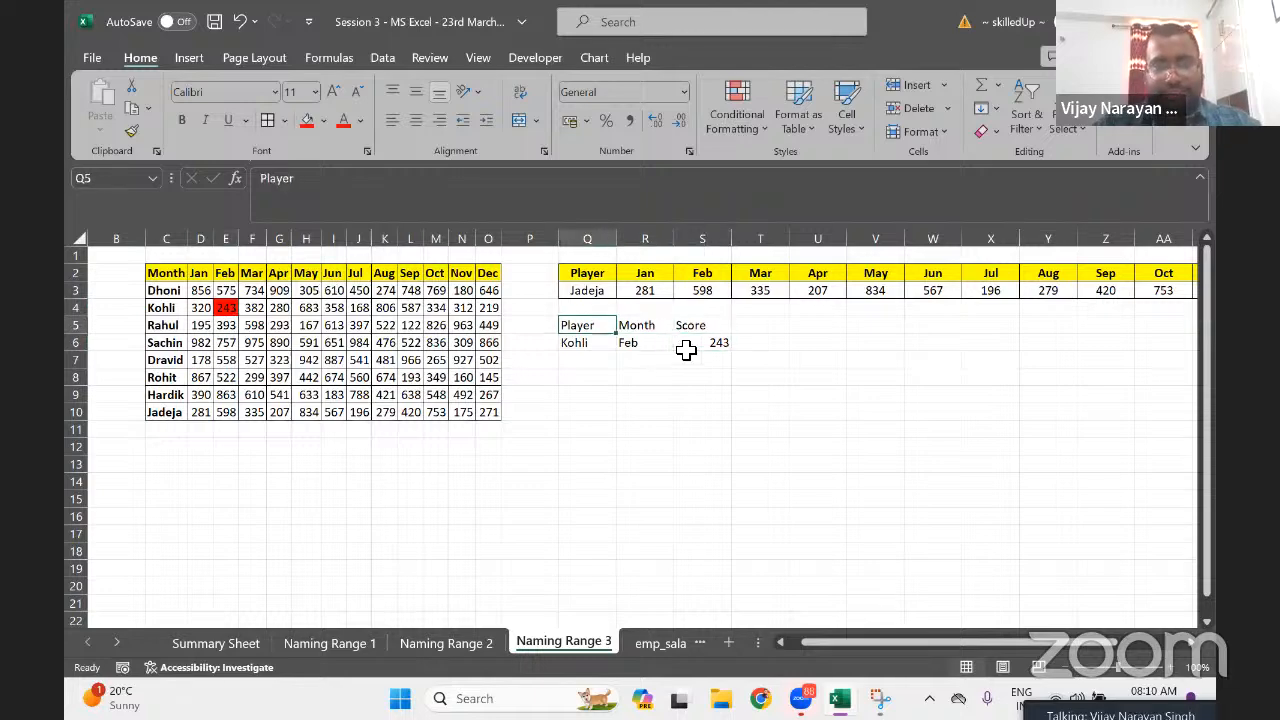
{"action": "key", "text": "shift+Right"}
{"action": "key", "text": "shift+Right"}
{"action": "key", "text": "ctrl+b"}
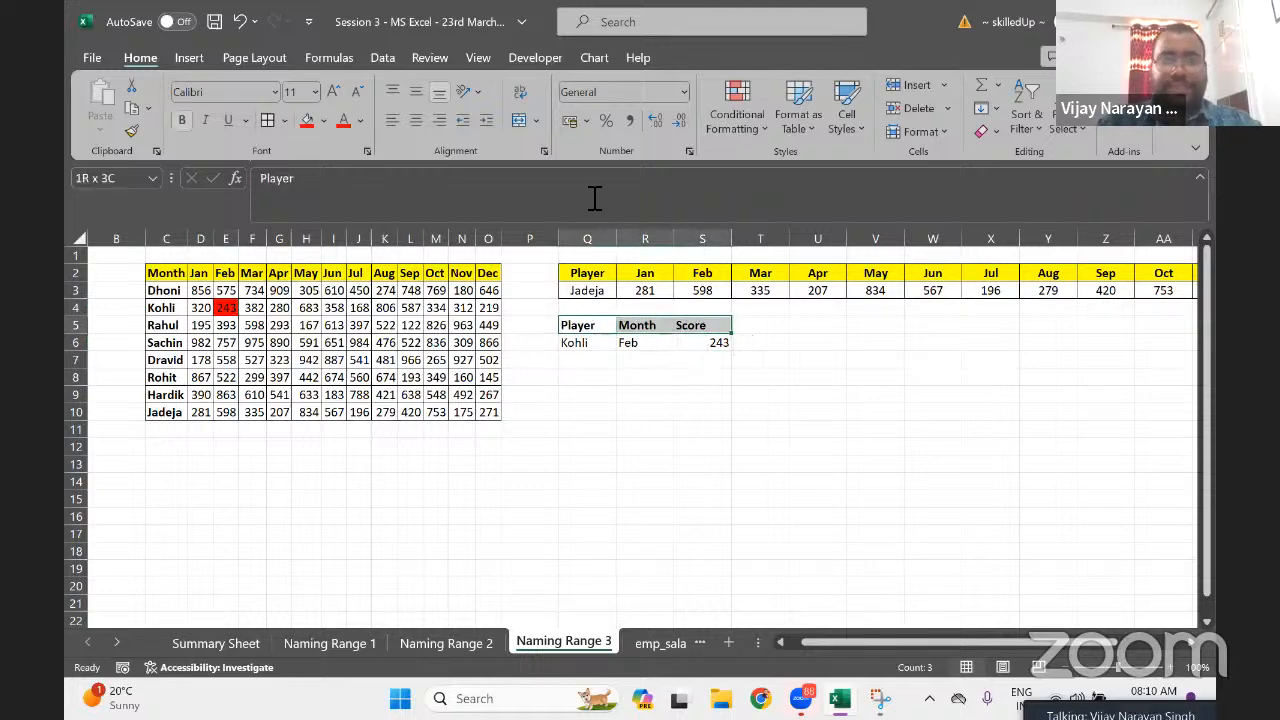
{"action": "left_click", "coordinate": [415, 121]}
{"action": "left_click", "coordinate": [269, 121]}
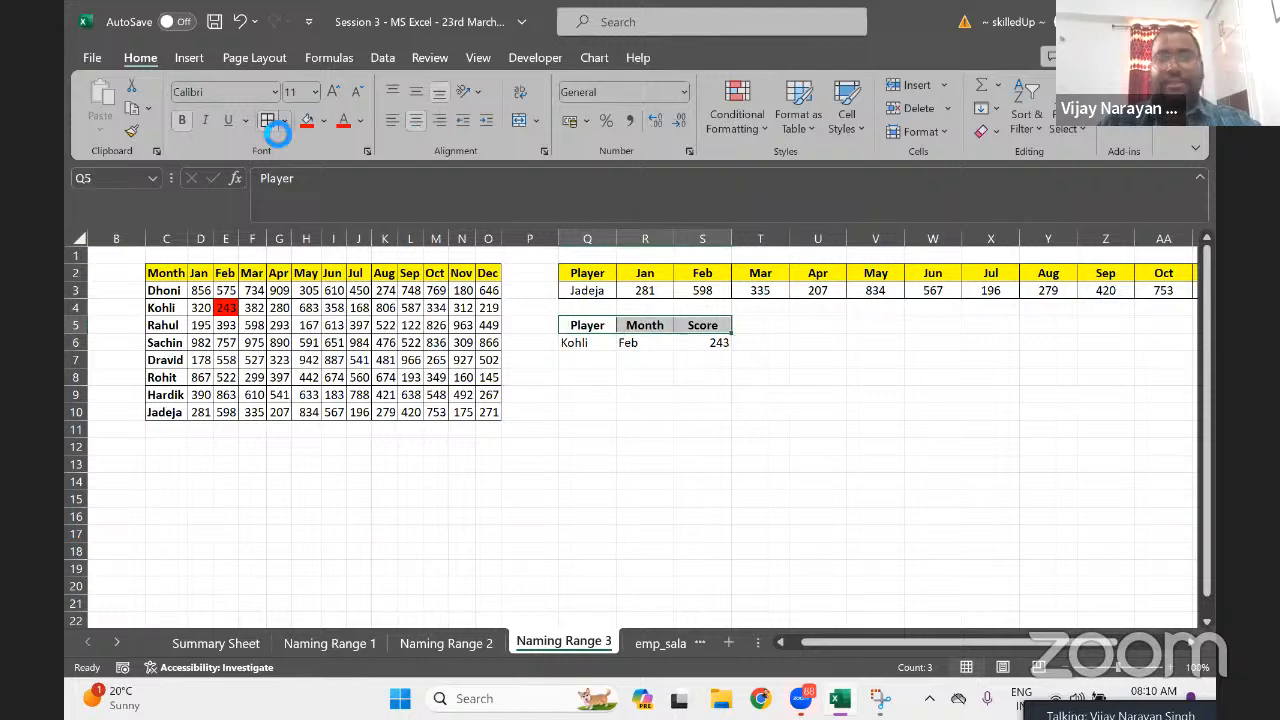
{"action": "left_click", "coordinate": [326, 121]}
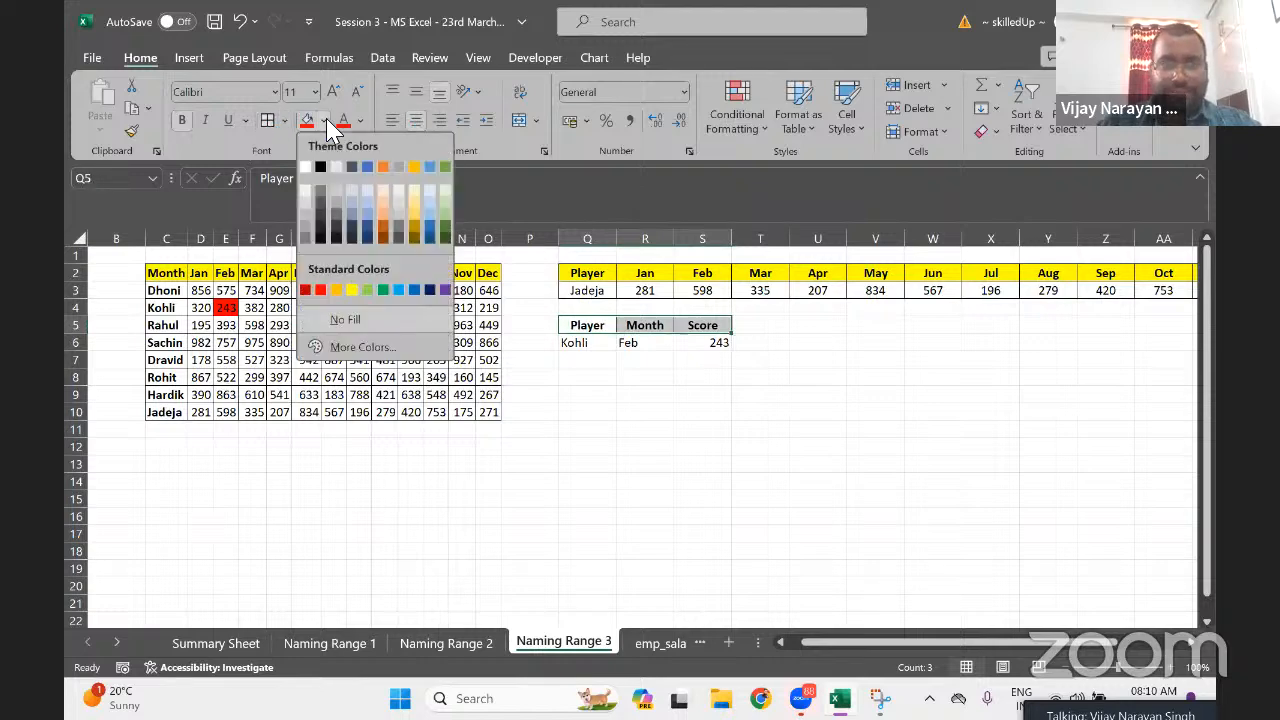
{"action": "left_click", "coordinate": [418, 207]}
Center the whole Q5:S6 lookup box and apply all borders
{"action": "key", "text": "shift+Down"}
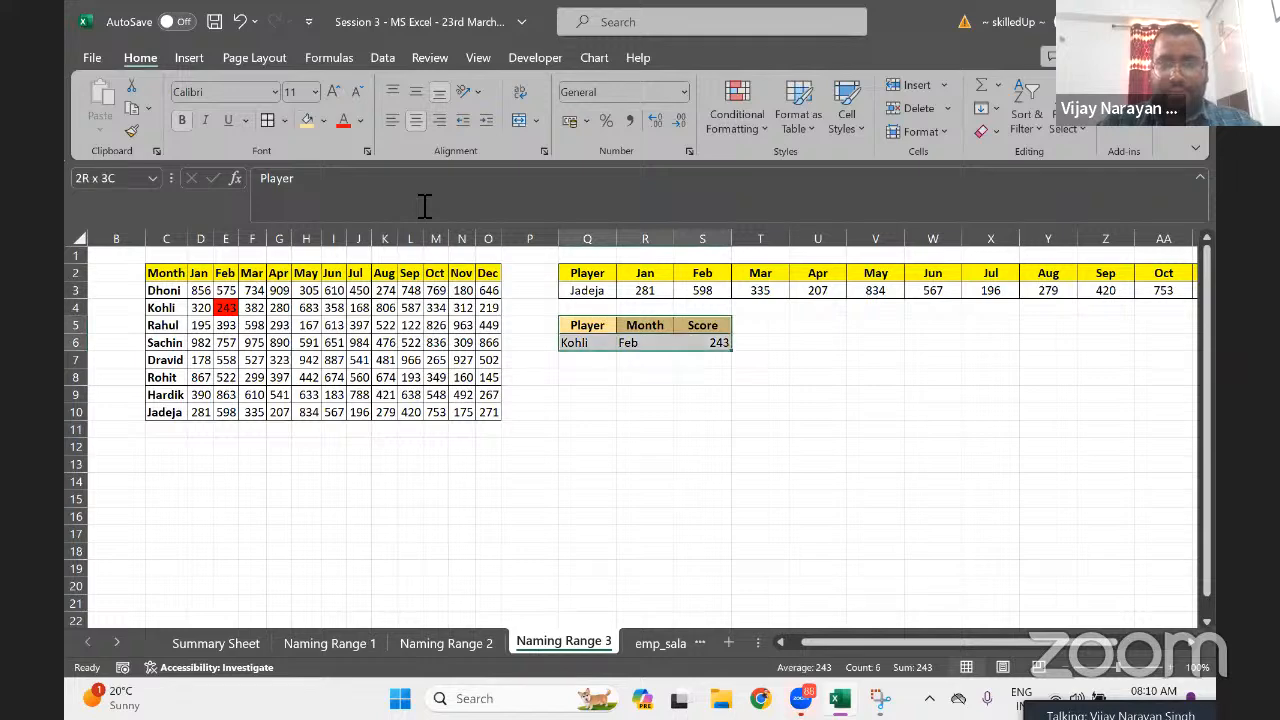
{"action": "left_click", "coordinate": [424, 119]}
{"action": "left_click", "coordinate": [424, 119]}
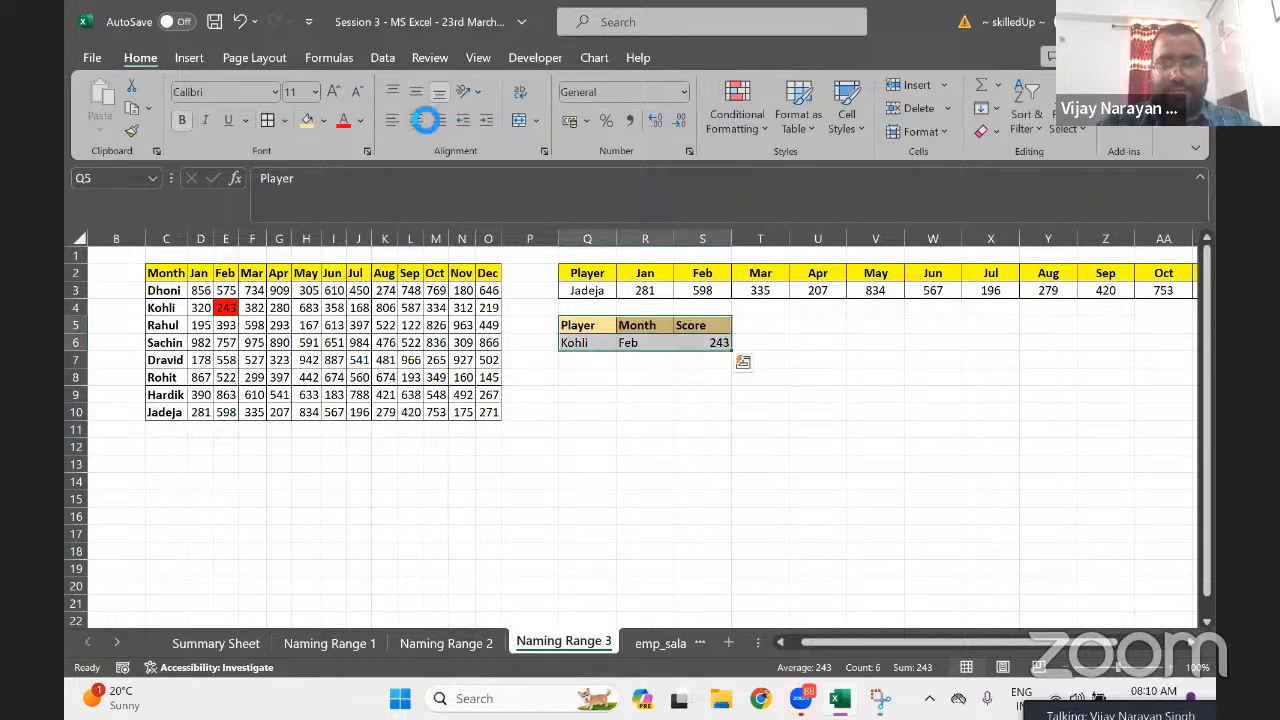
{"action": "left_click", "coordinate": [274, 118]}
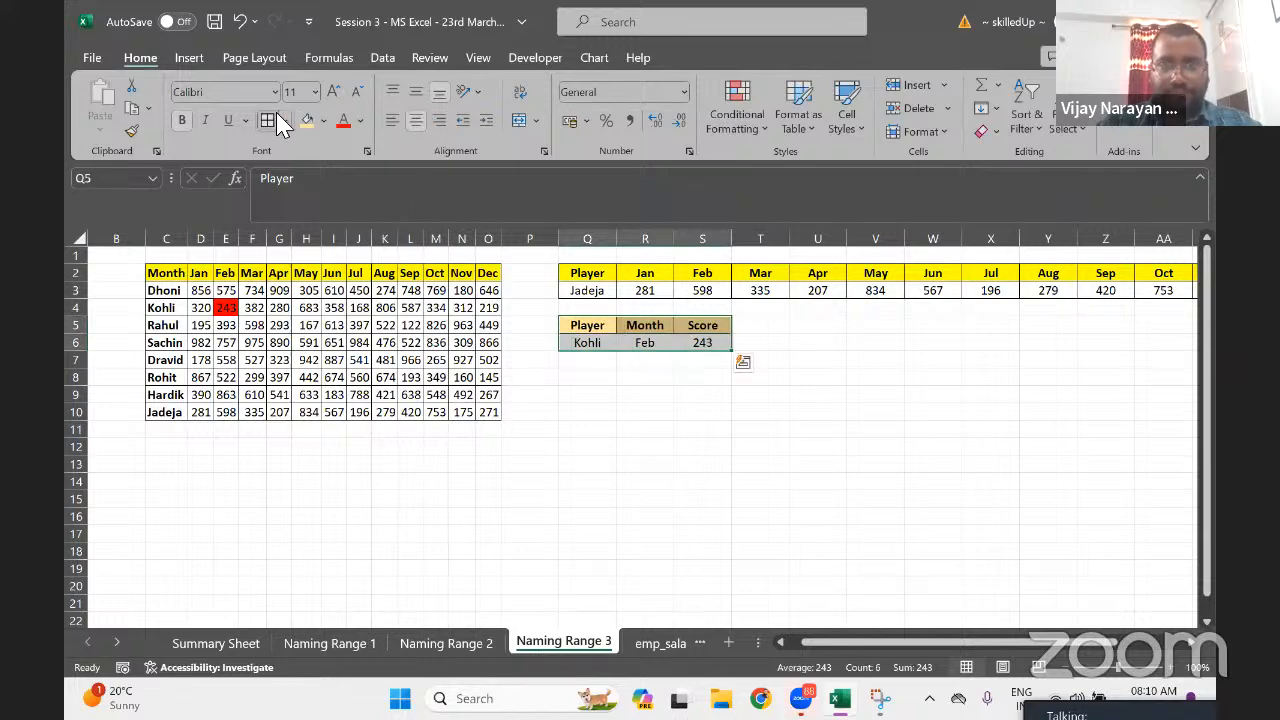
{"action": "key", "text": "Down"}
{"action": "key", "text": "Right"}
{"action": "key", "text": "Right"}
{"action": "key", "text": "Right"}
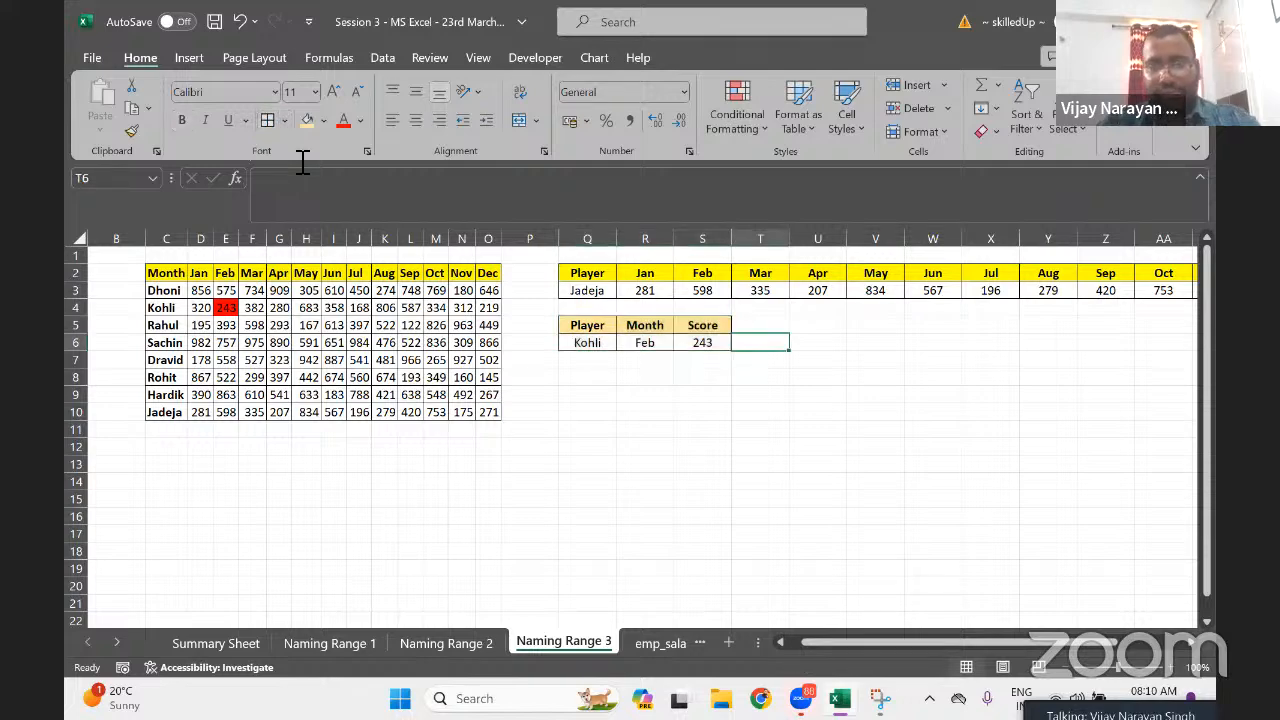
Write 'Home Work for Everyone' in T6, next to the Kohli lookup box
{"action": "type", "text": "Home Work for Ev"}
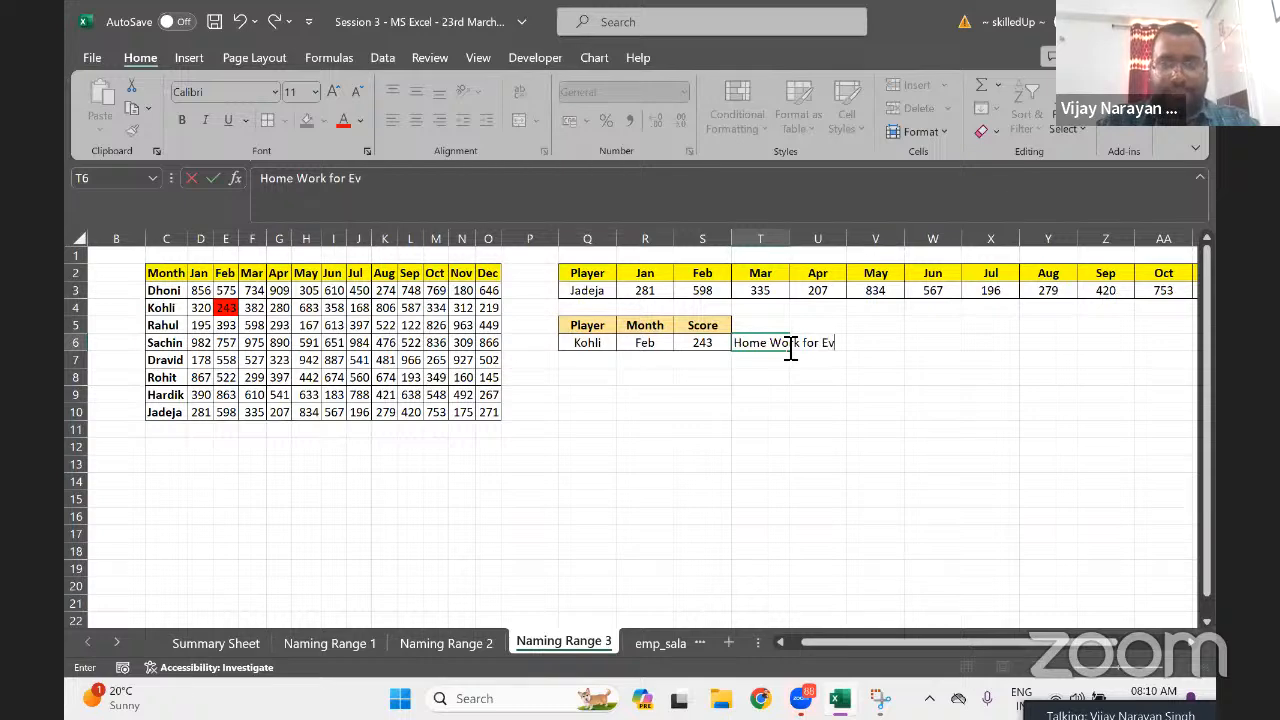
{"action": "type", "text": "eryone"}
{"action": "key", "text": "Return"}
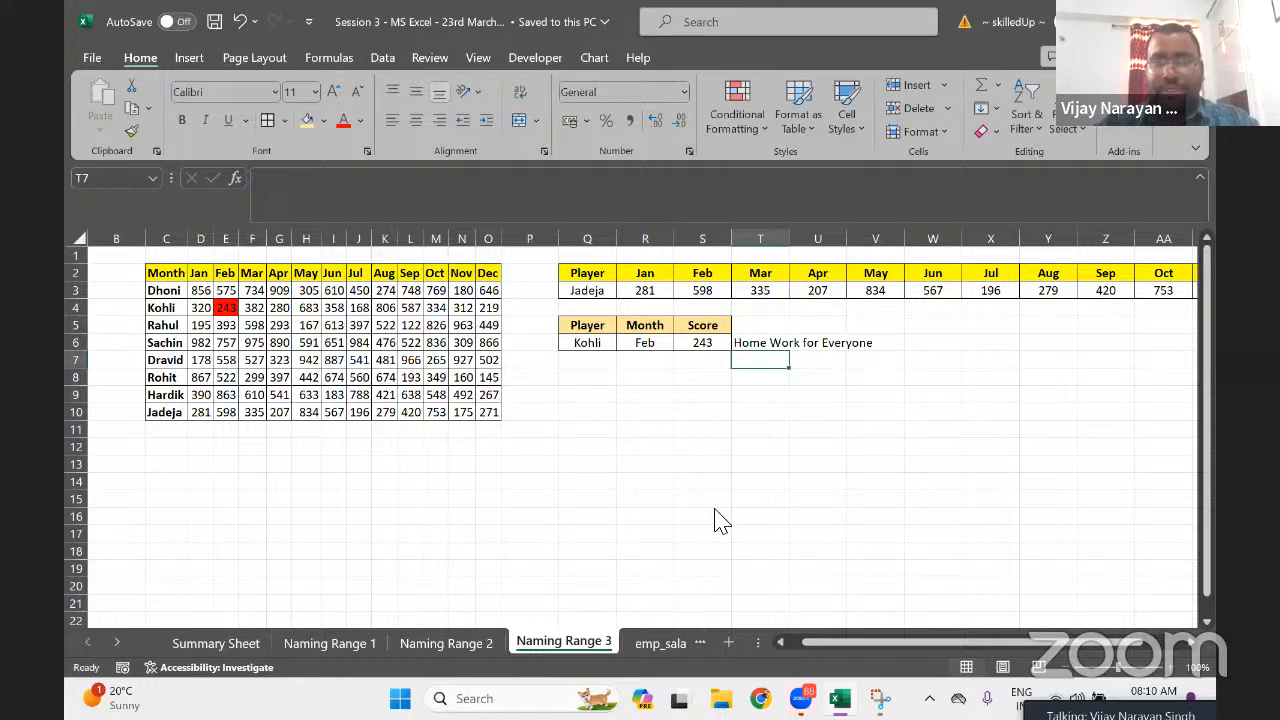
{"action": "mouse_move", "coordinate": [845, 48]}
{"action": "left_click", "coordinate": [792, 51]}
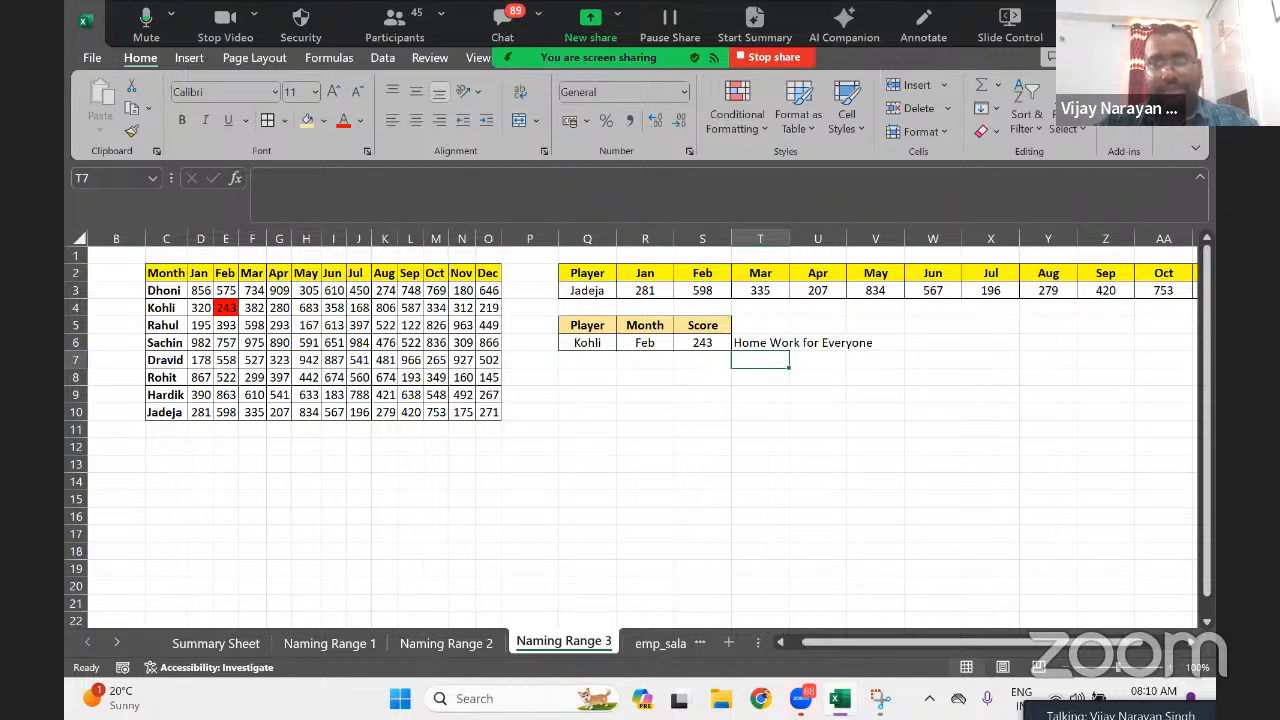
{"action": "left_click", "coordinate": [1134, 24]}
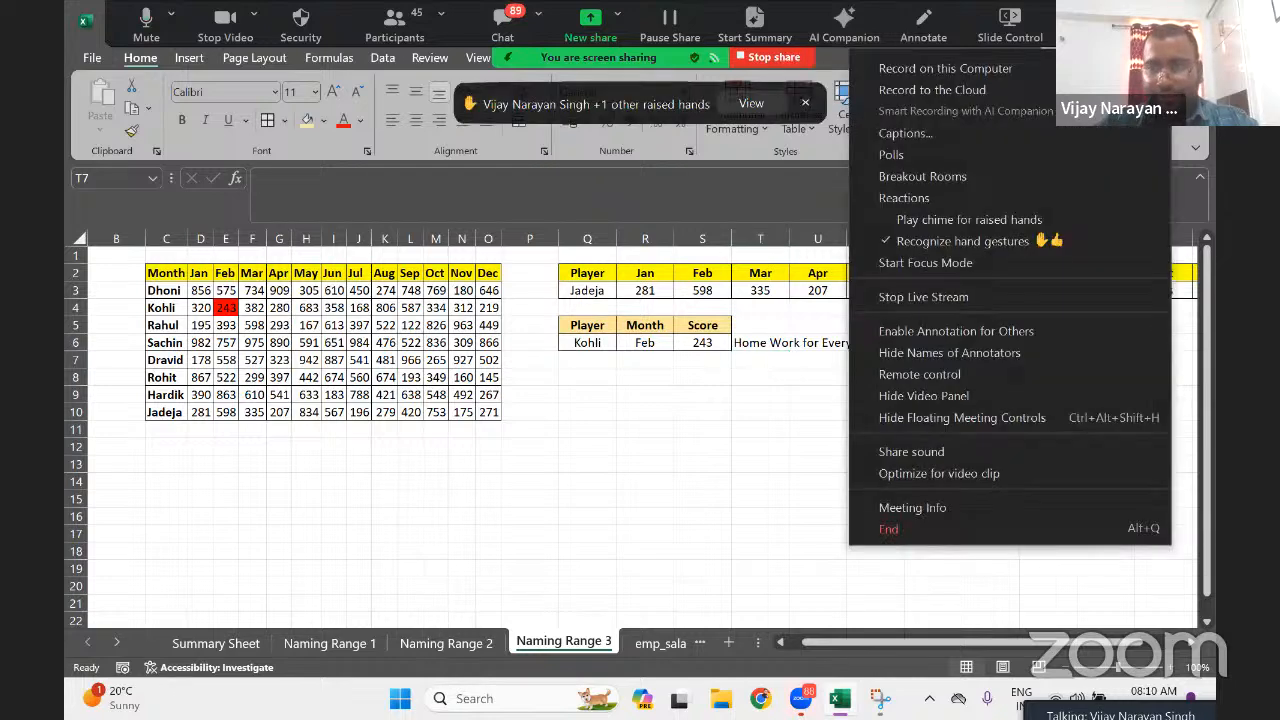